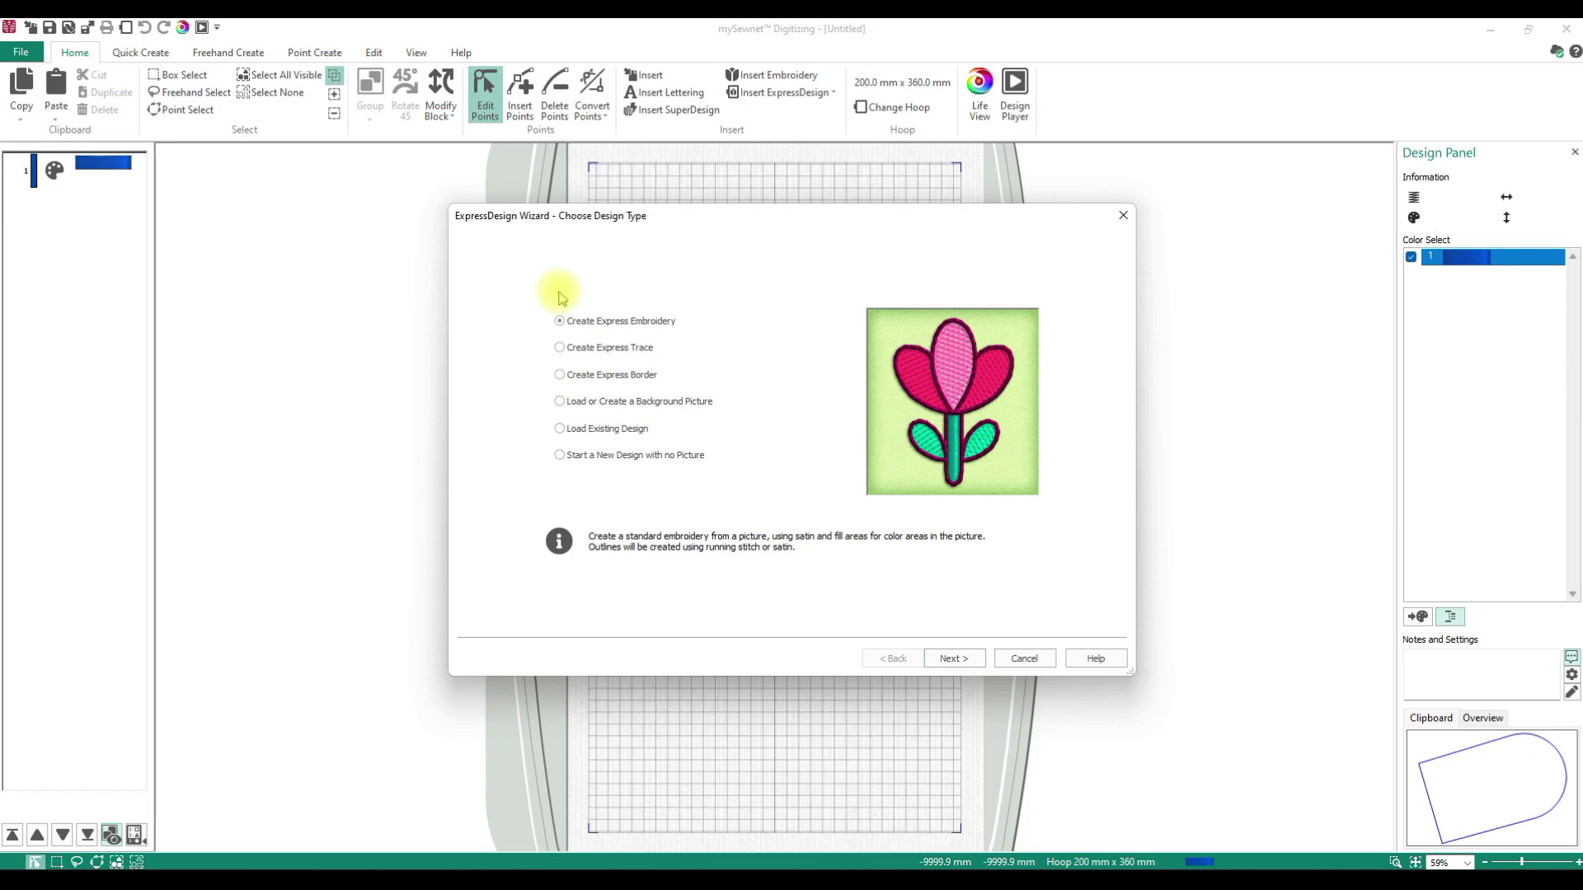
Start a new design with no picture, using the 260mm x 200mm Designer Crown Hoop.
click(587, 457)
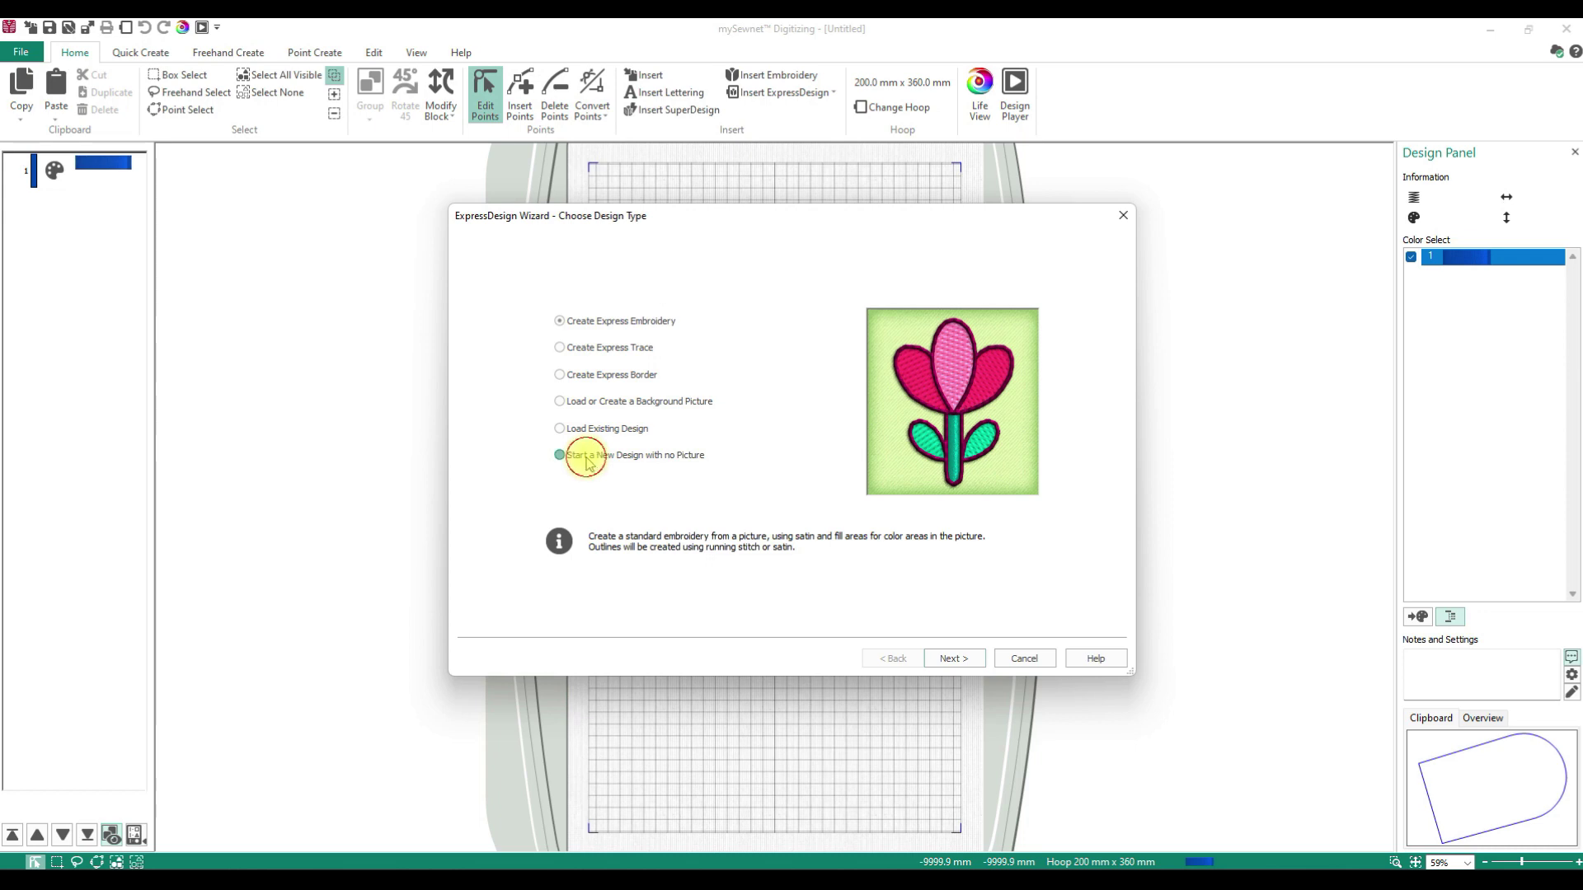
click(953, 658)
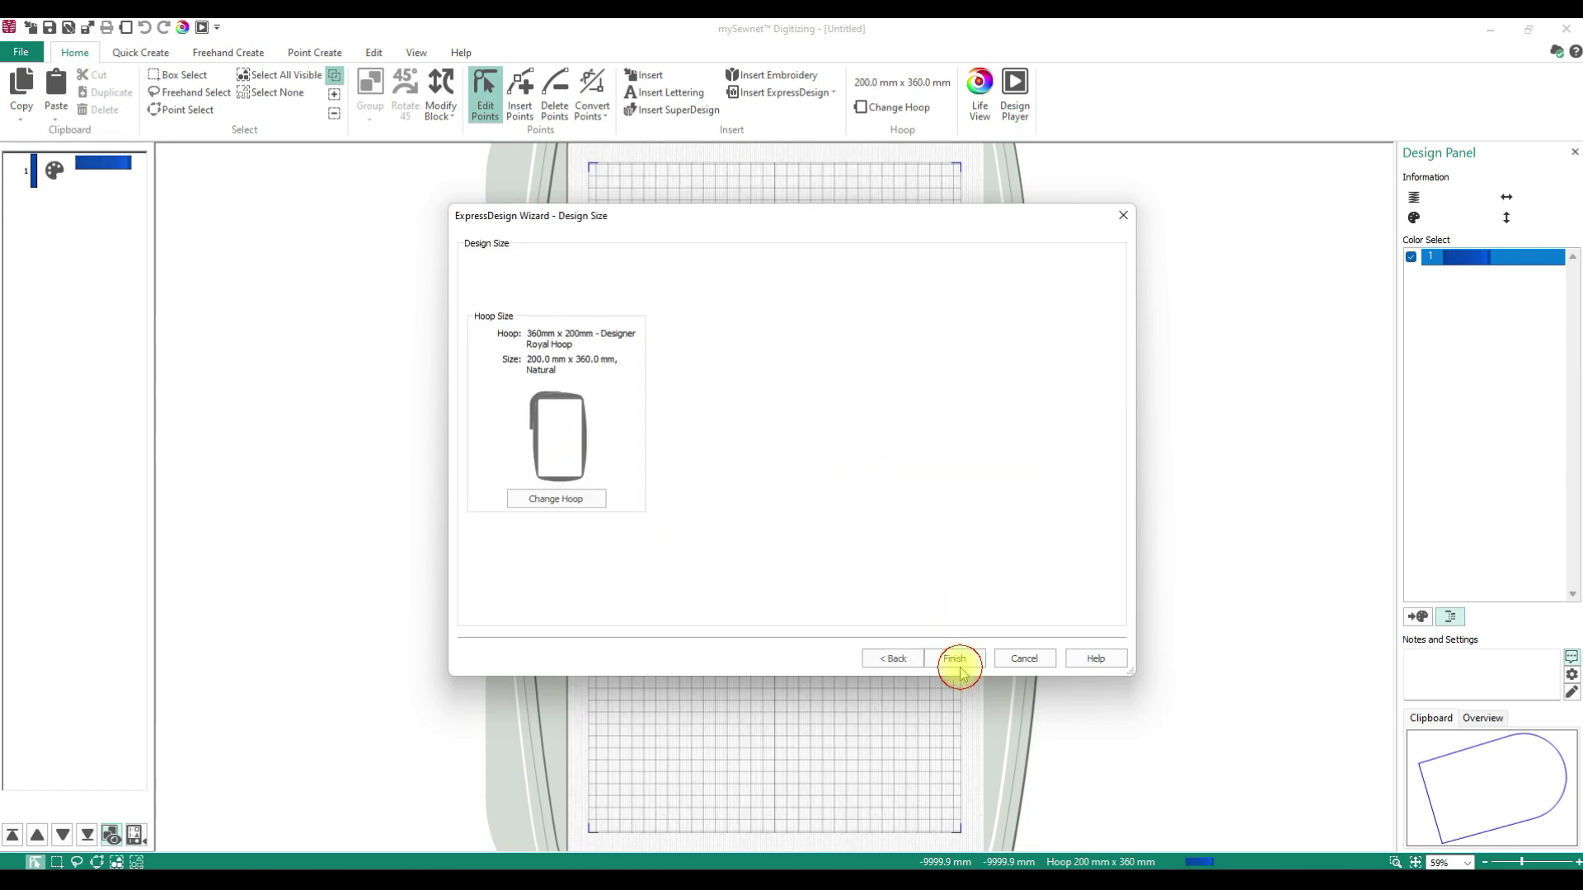
click(553, 501)
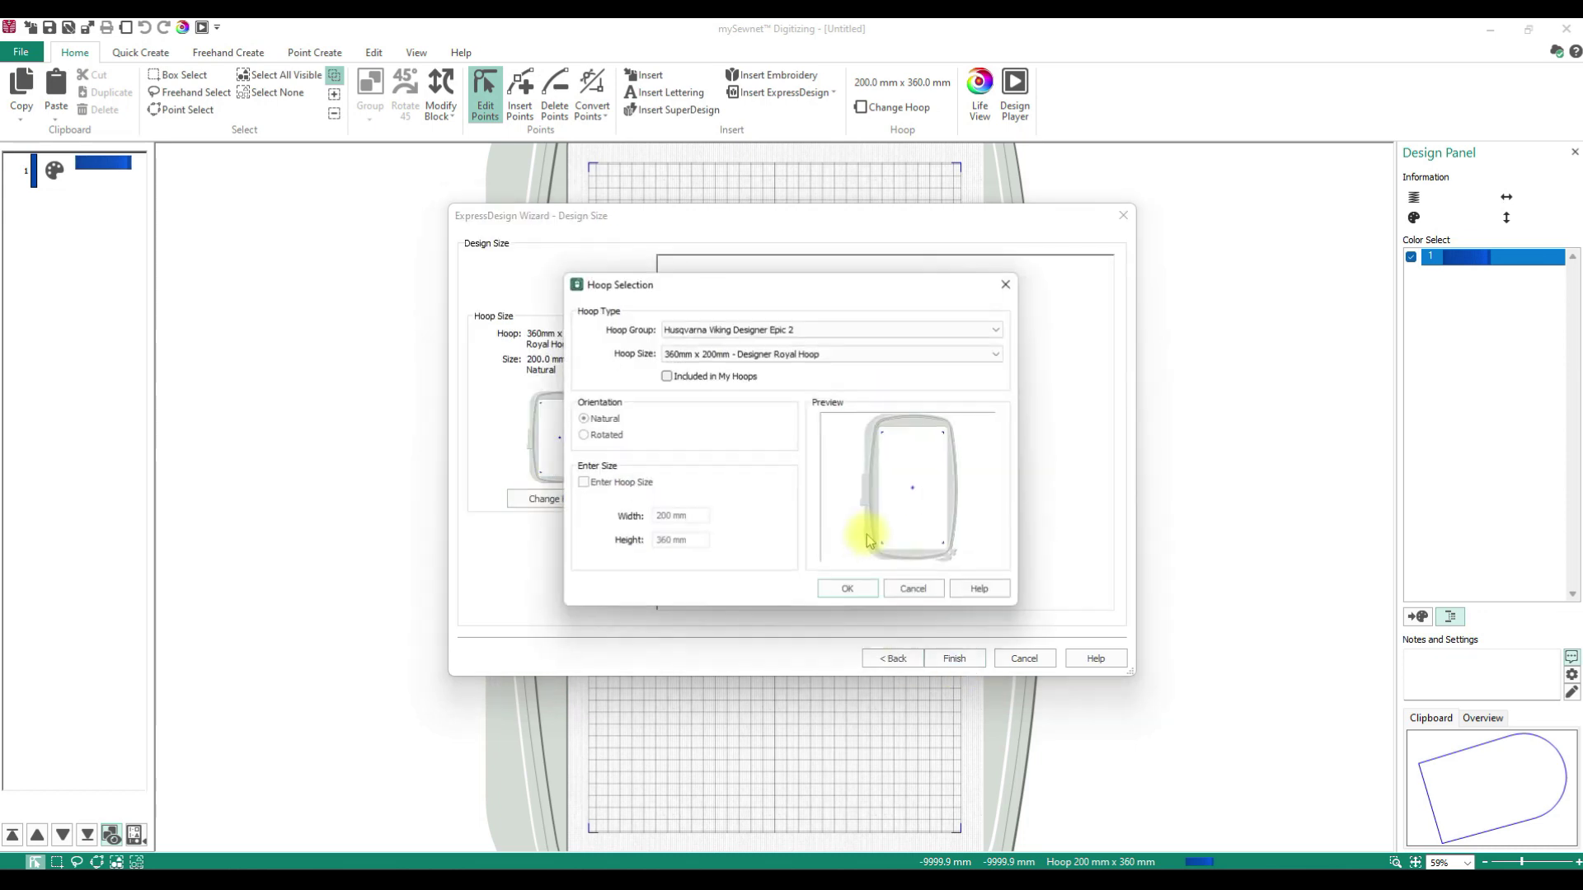
click(793, 355)
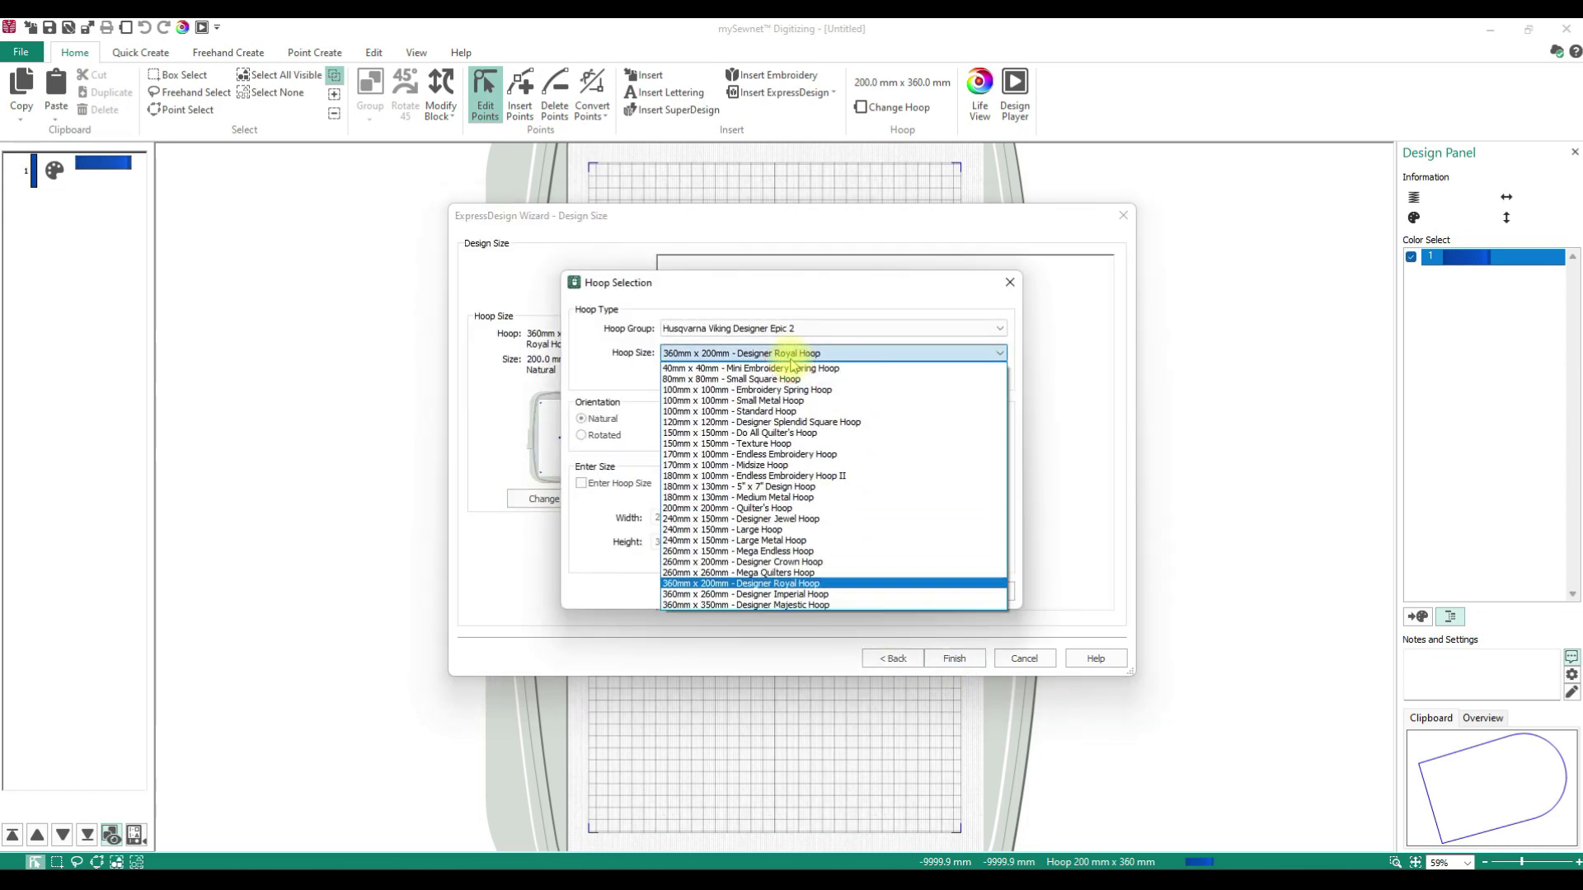
click(713, 564)
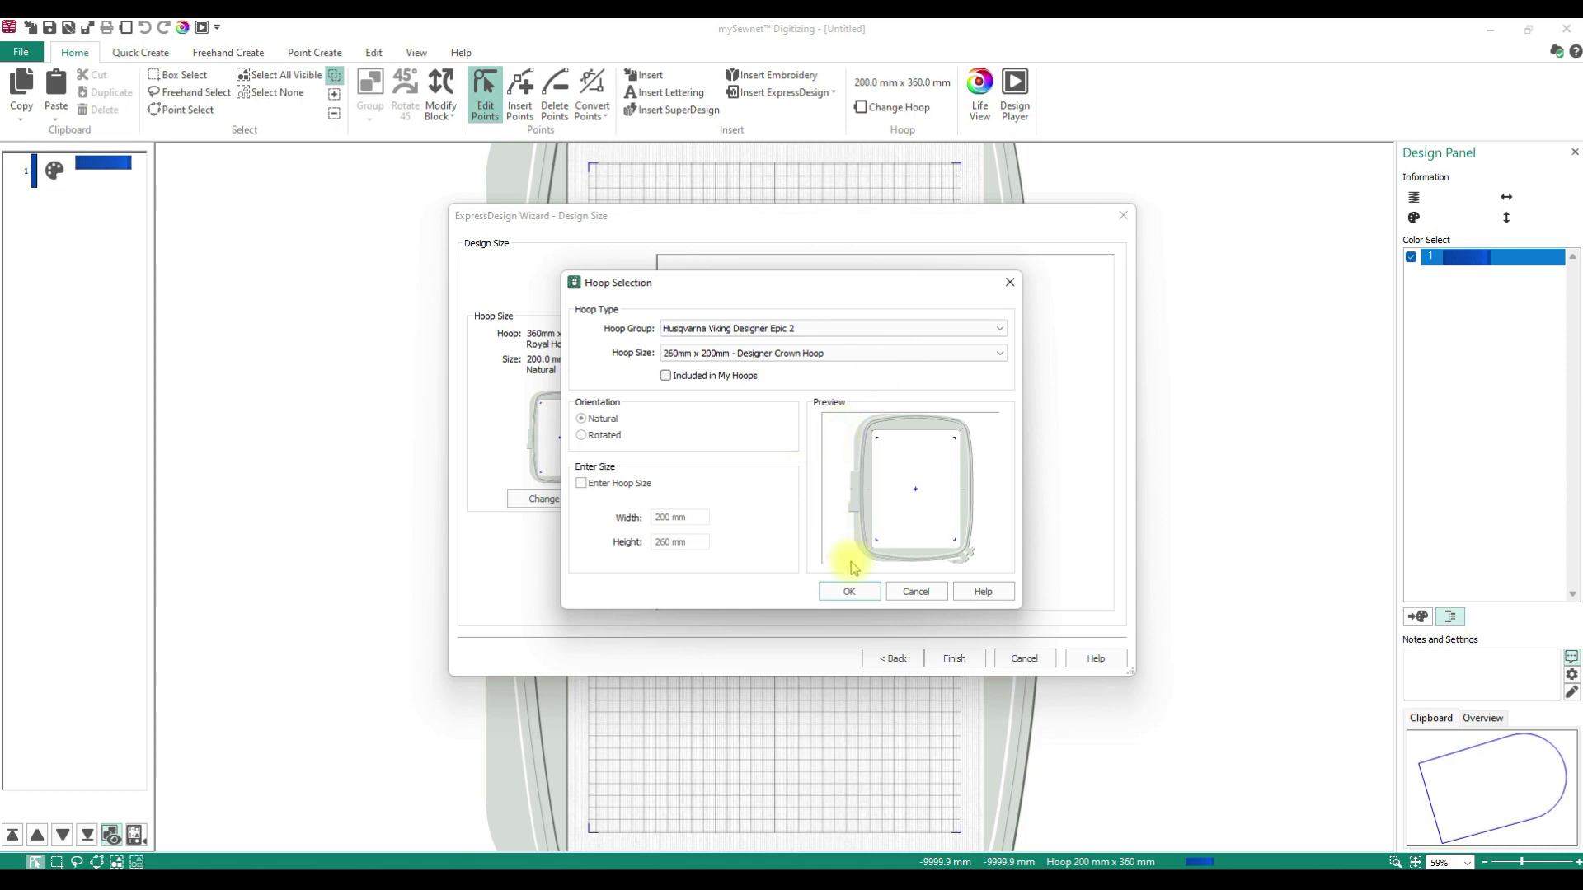
click(854, 595)
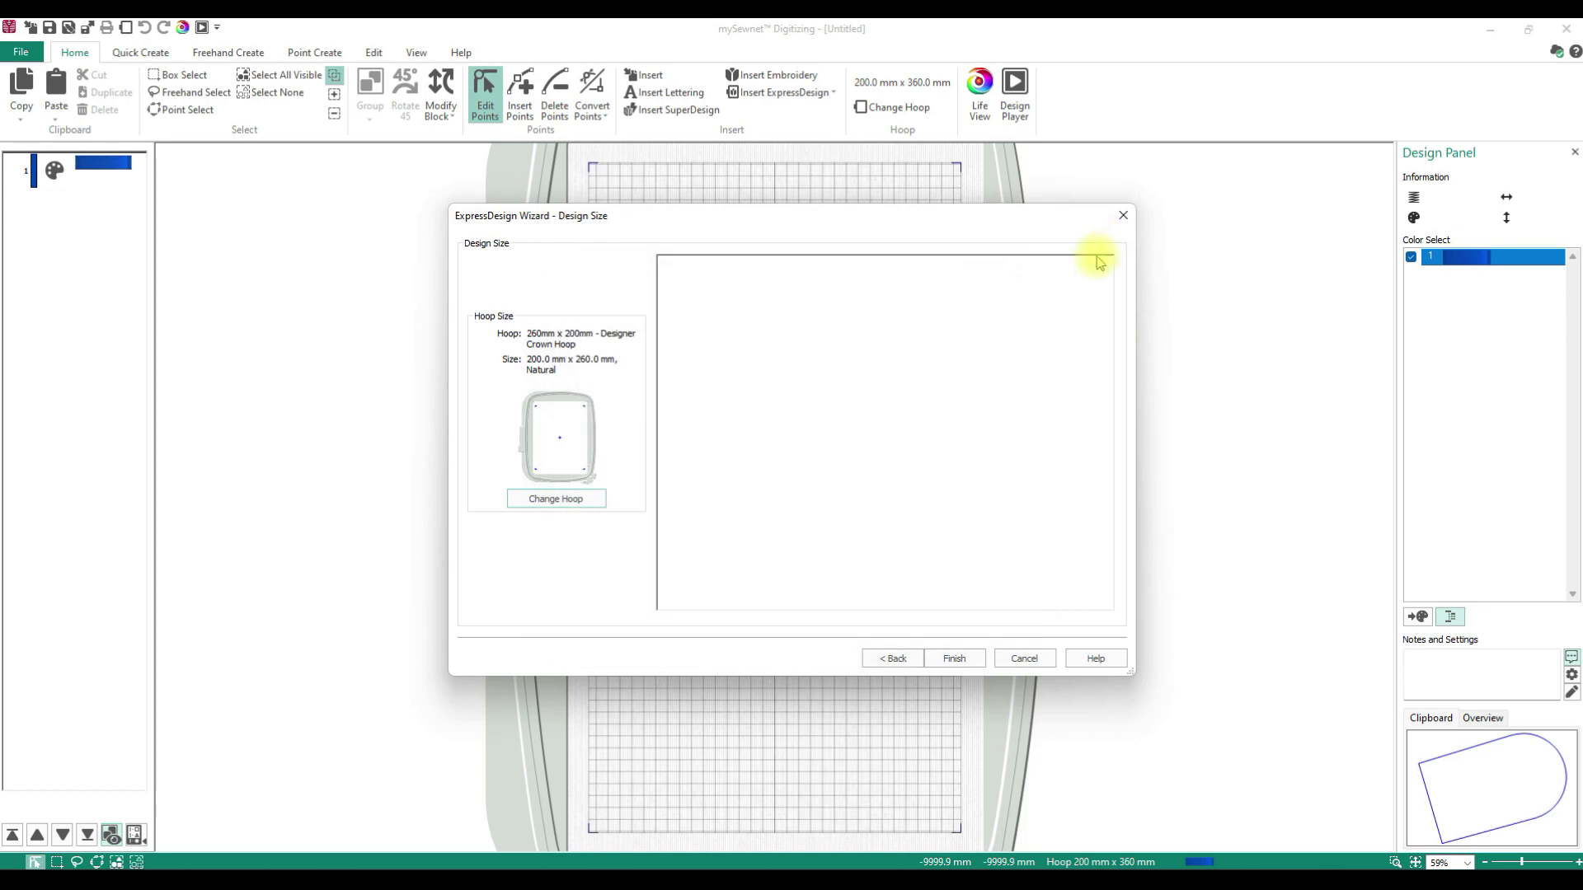
click(956, 662)
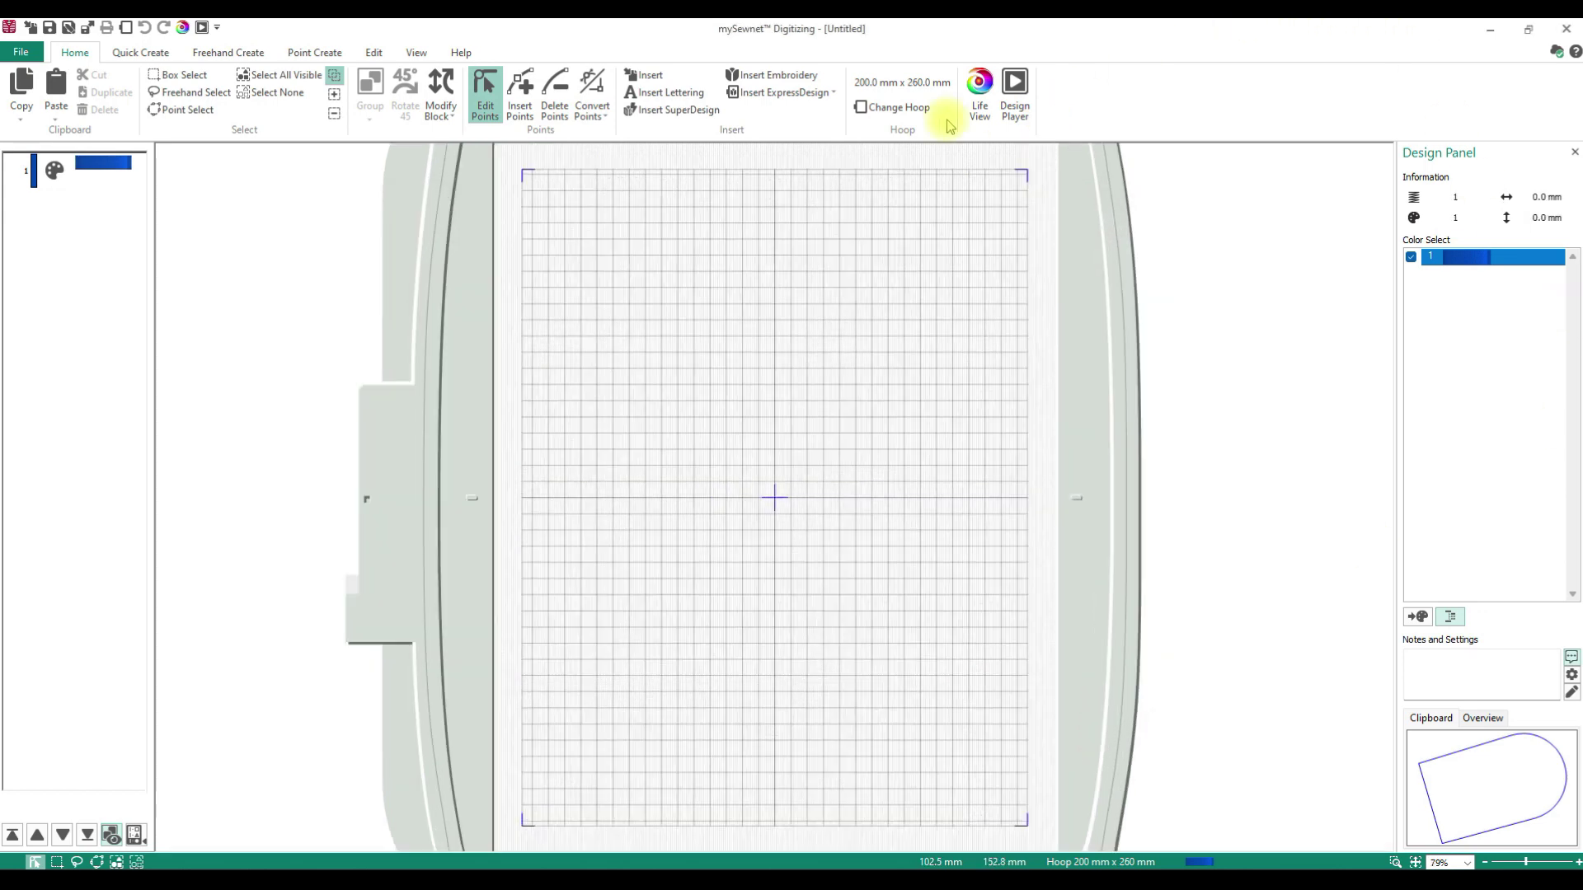
Set the grid size to 10 mm.
click(430, 54)
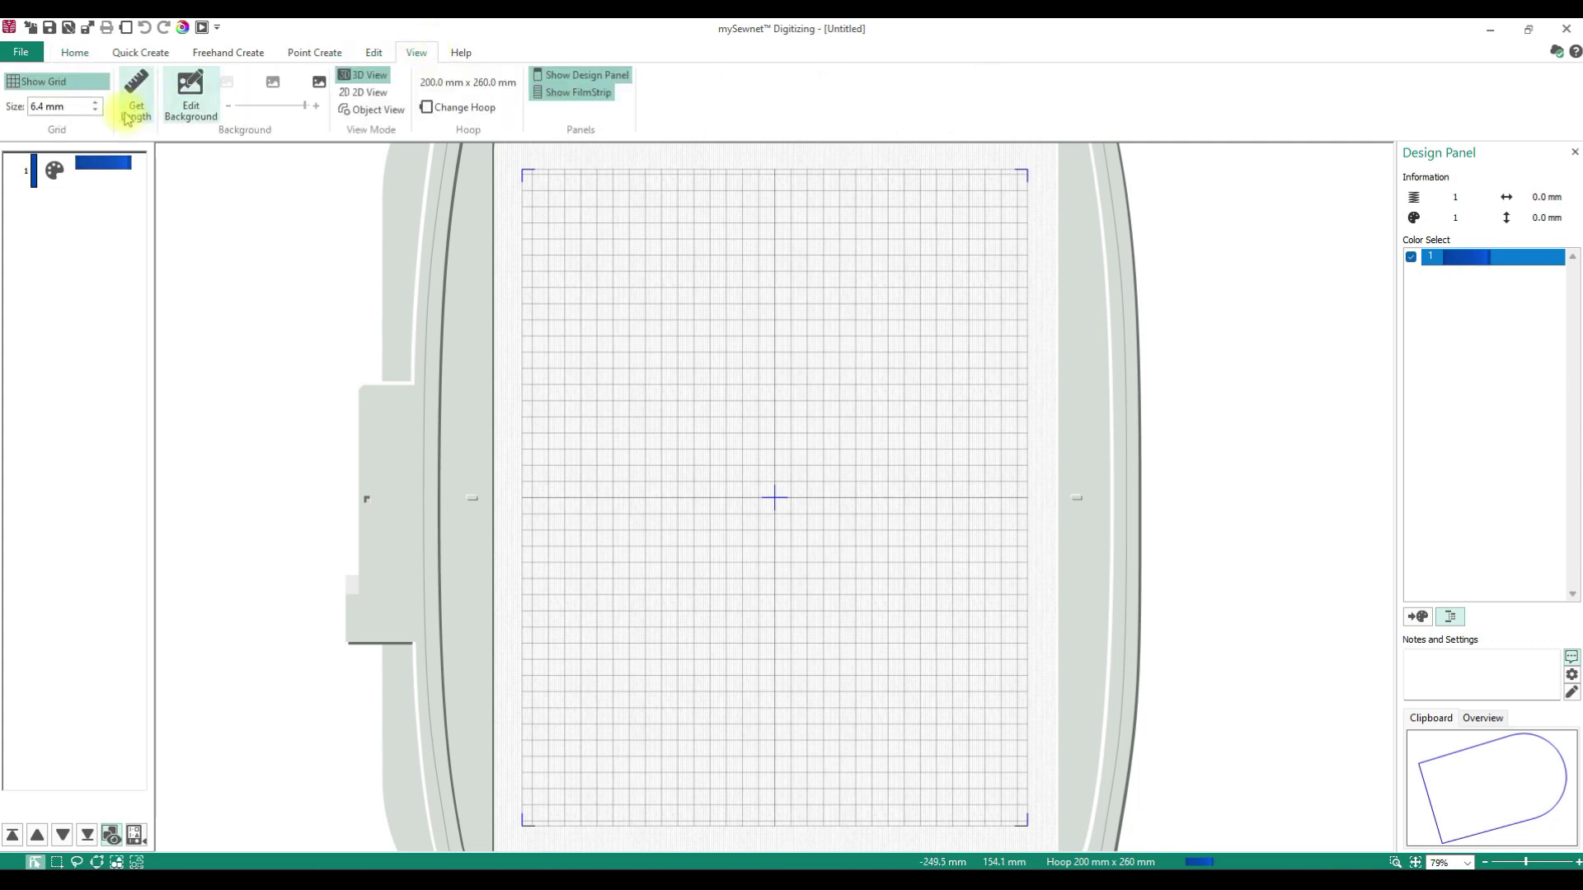
click(72, 105)
text(10)
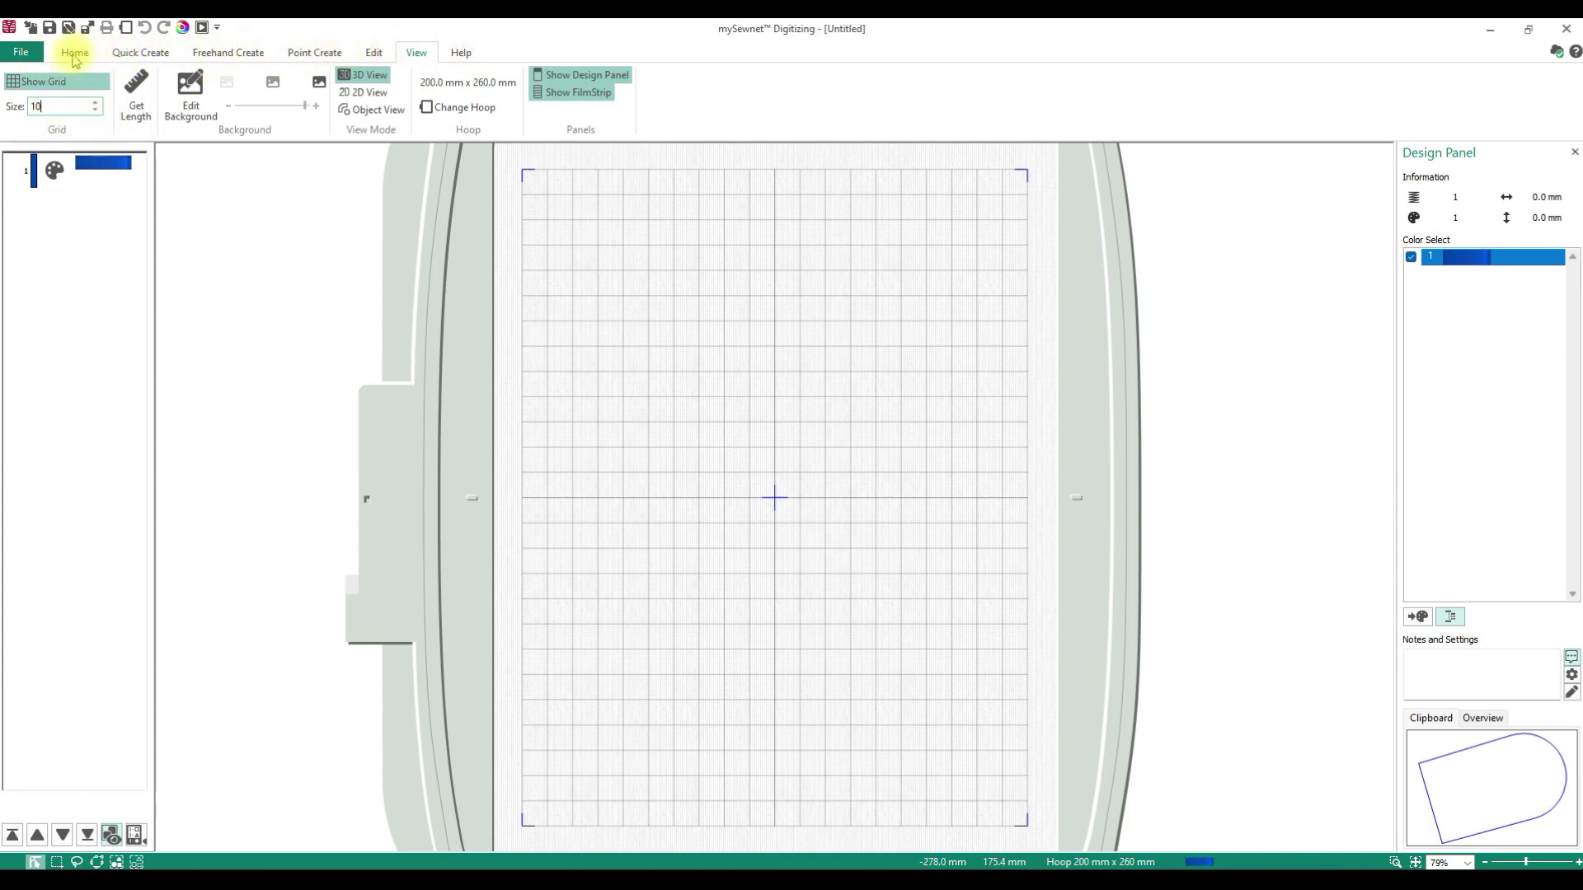
Set the quick creation options to no fill and a Running Stitch line.
click(305, 54)
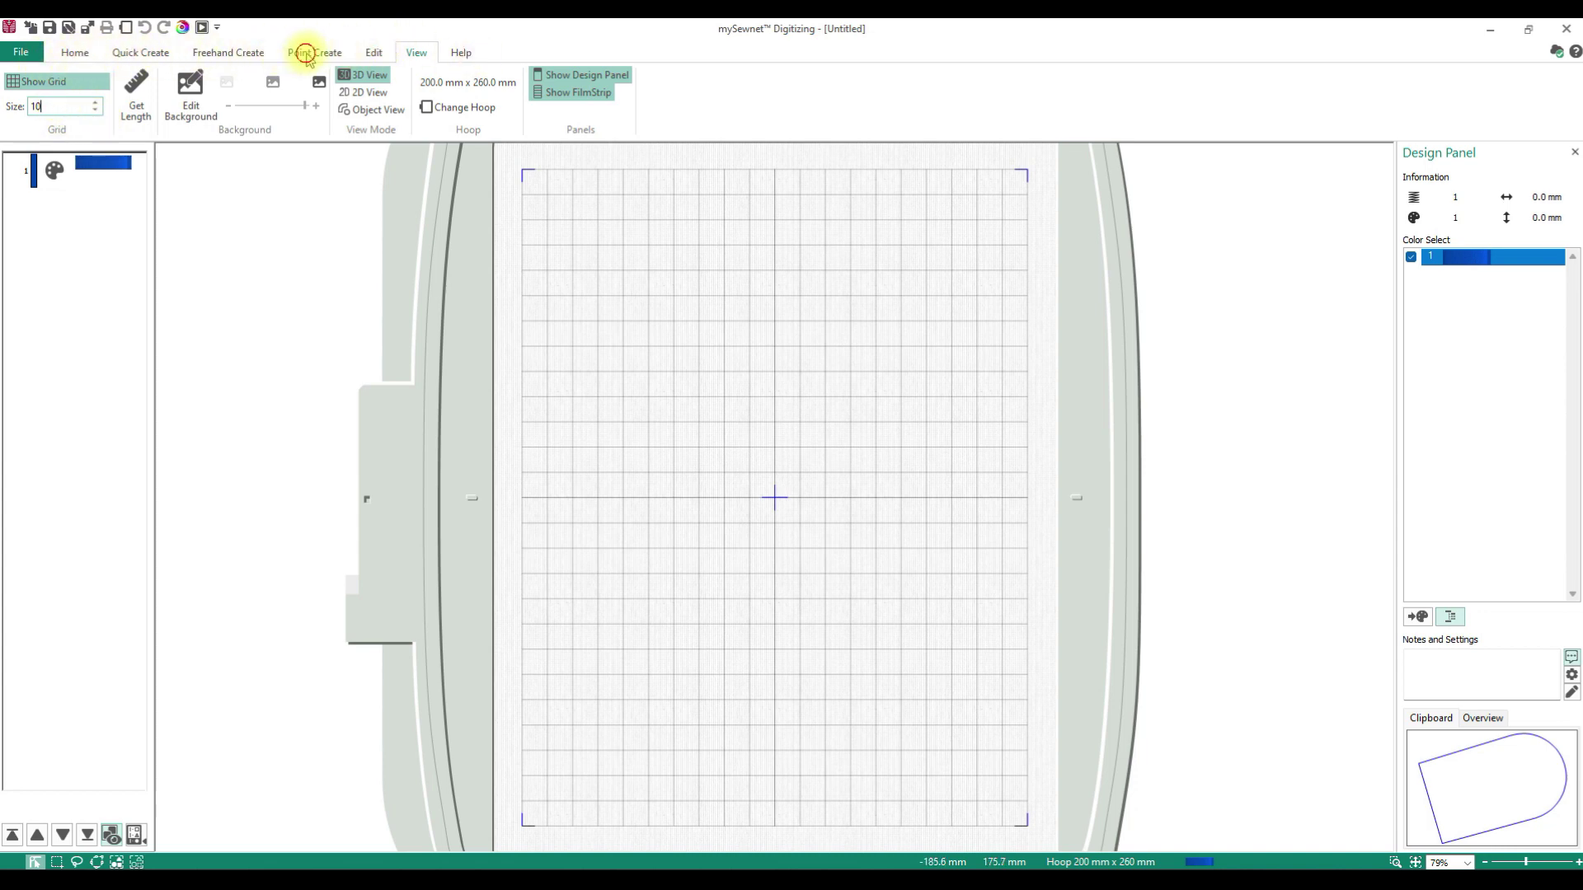
click(137, 53)
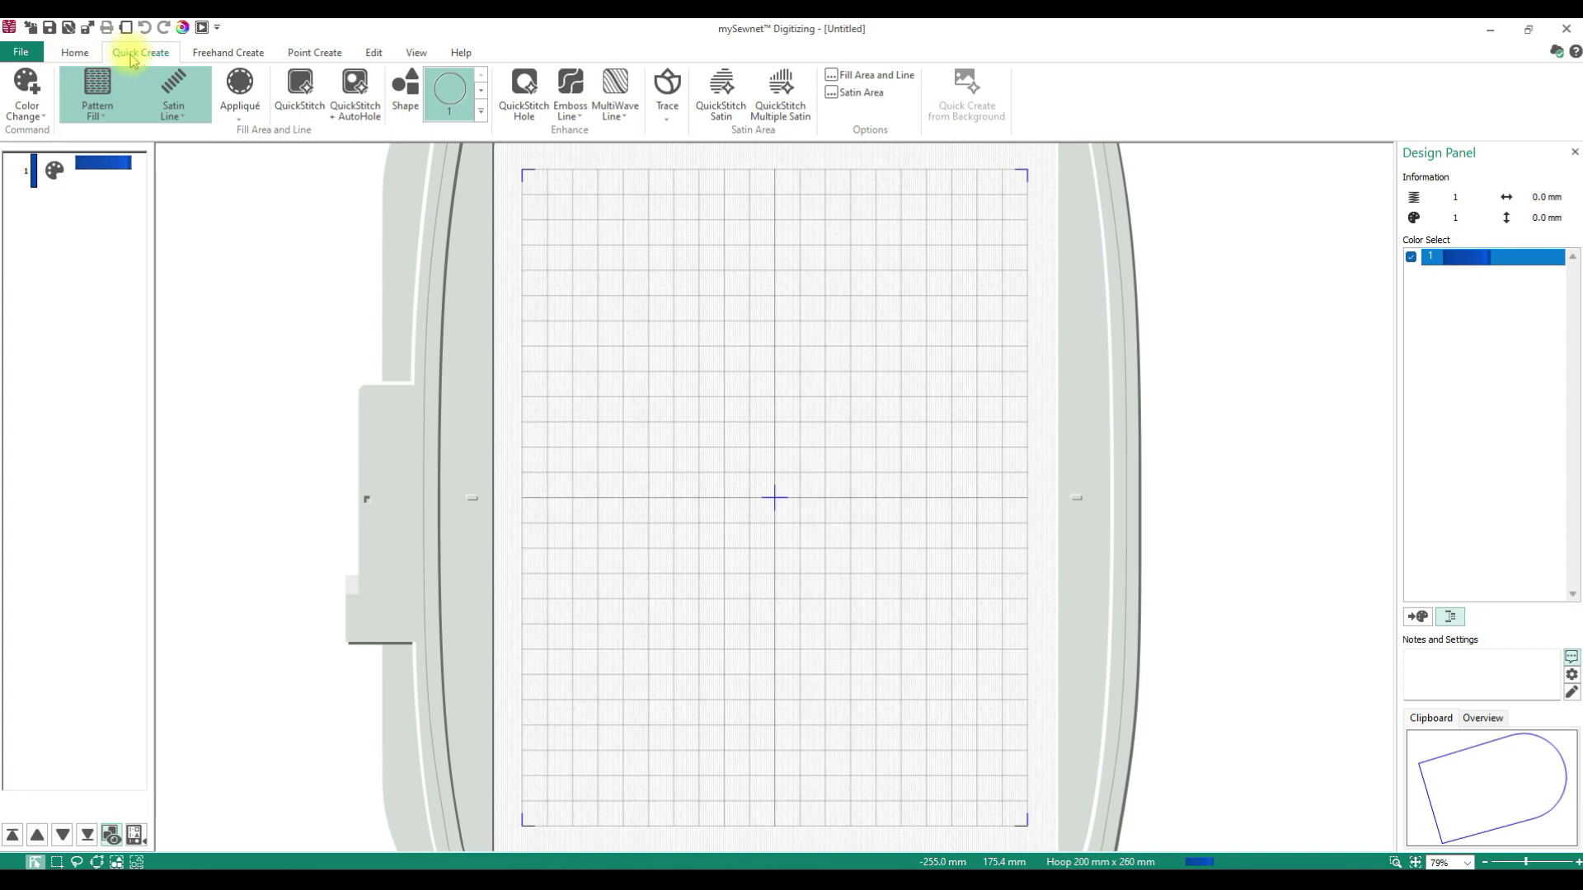
click(101, 114)
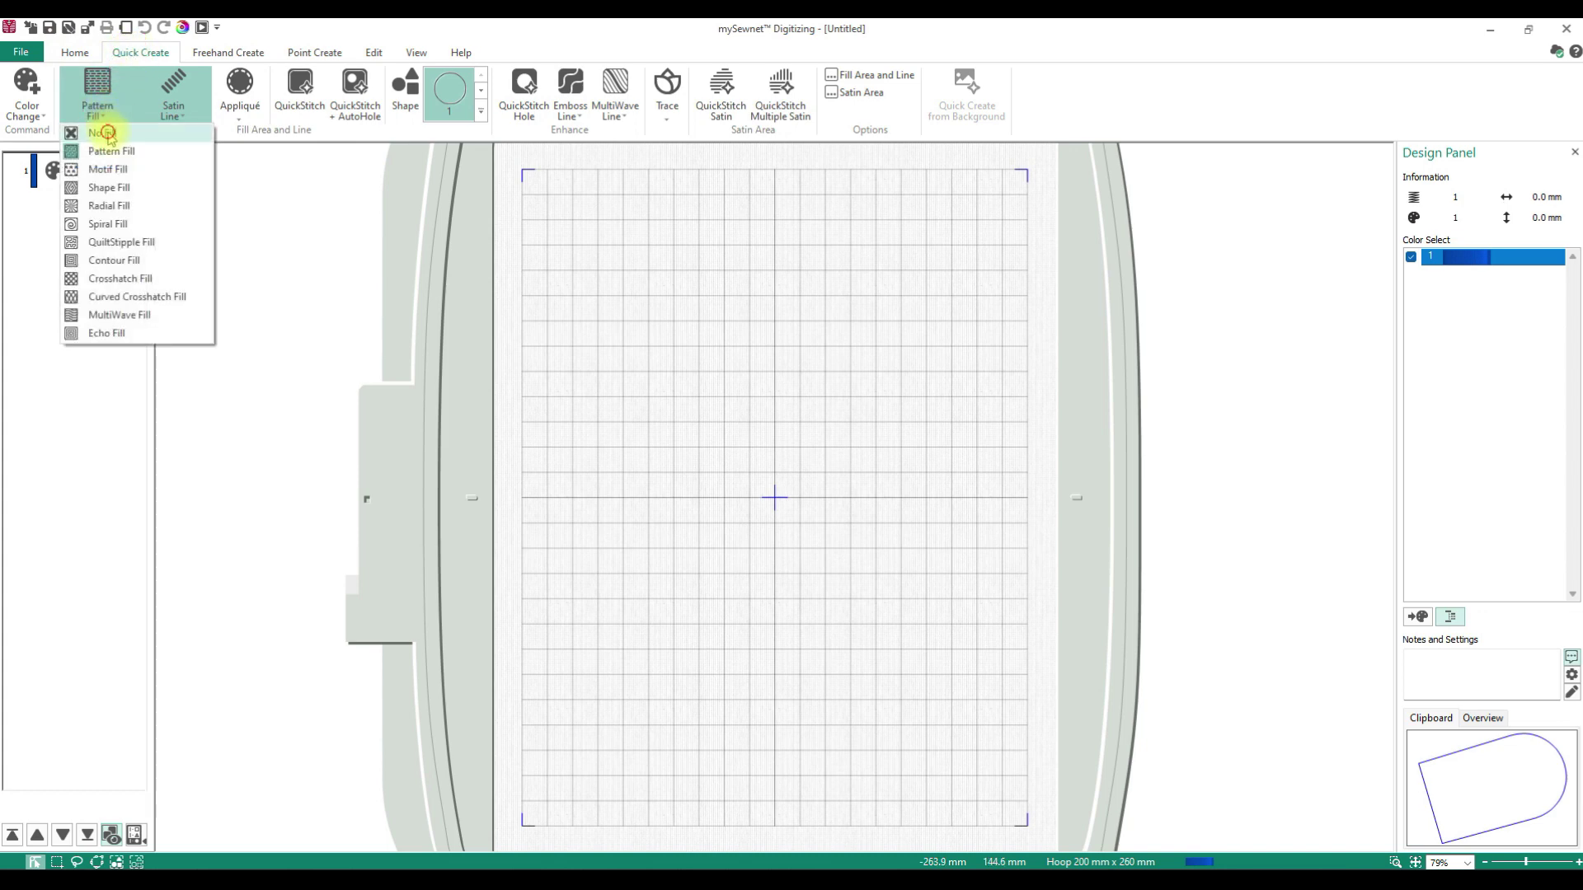
click(108, 134)
click(174, 115)
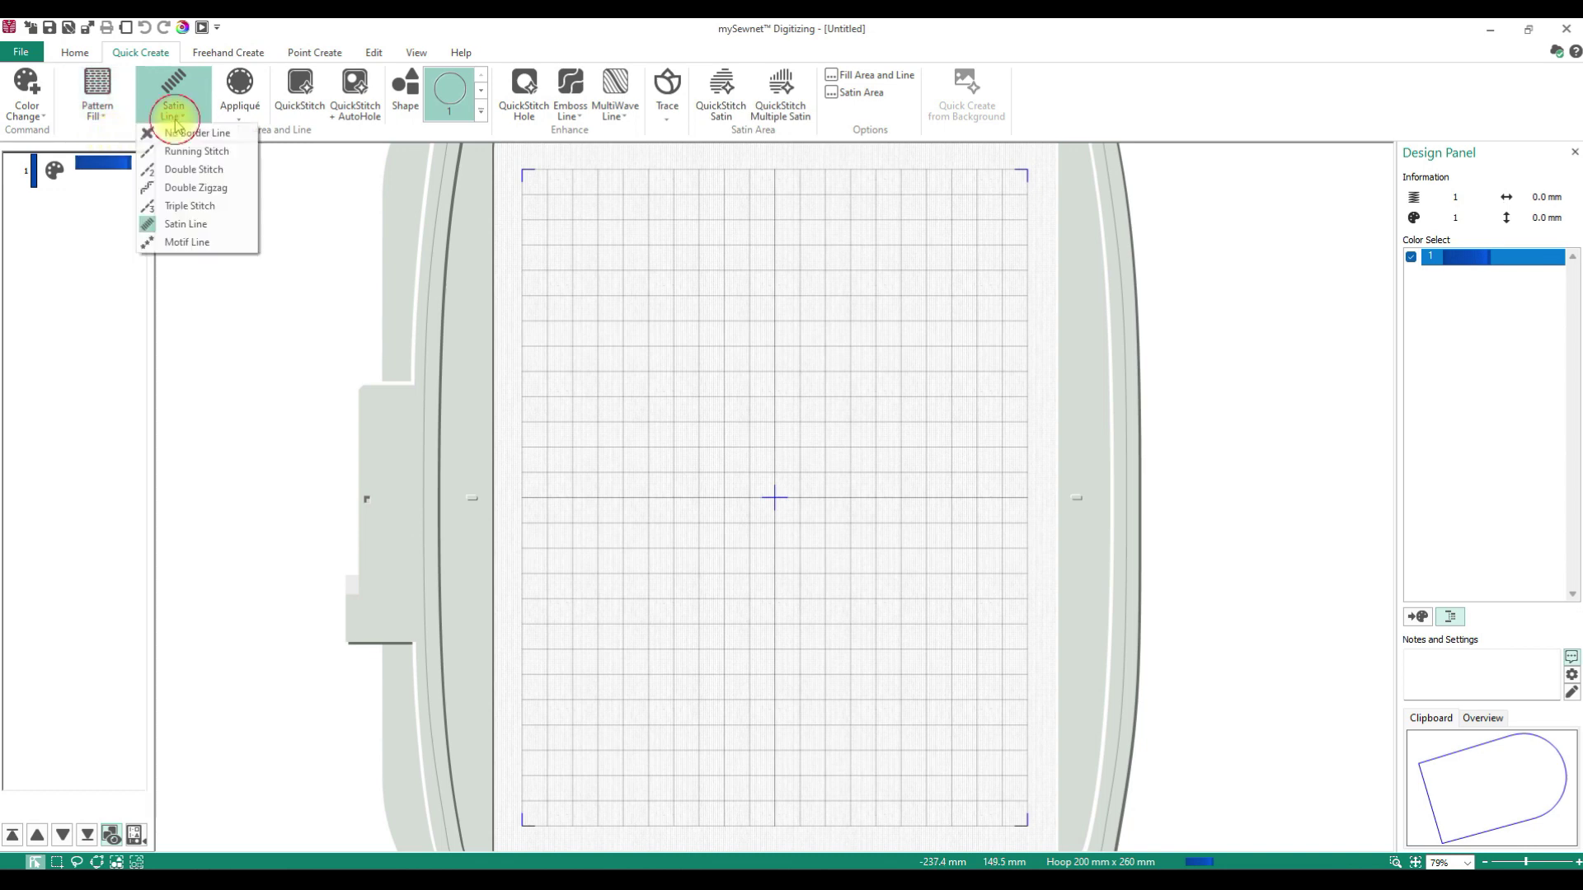
click(178, 152)
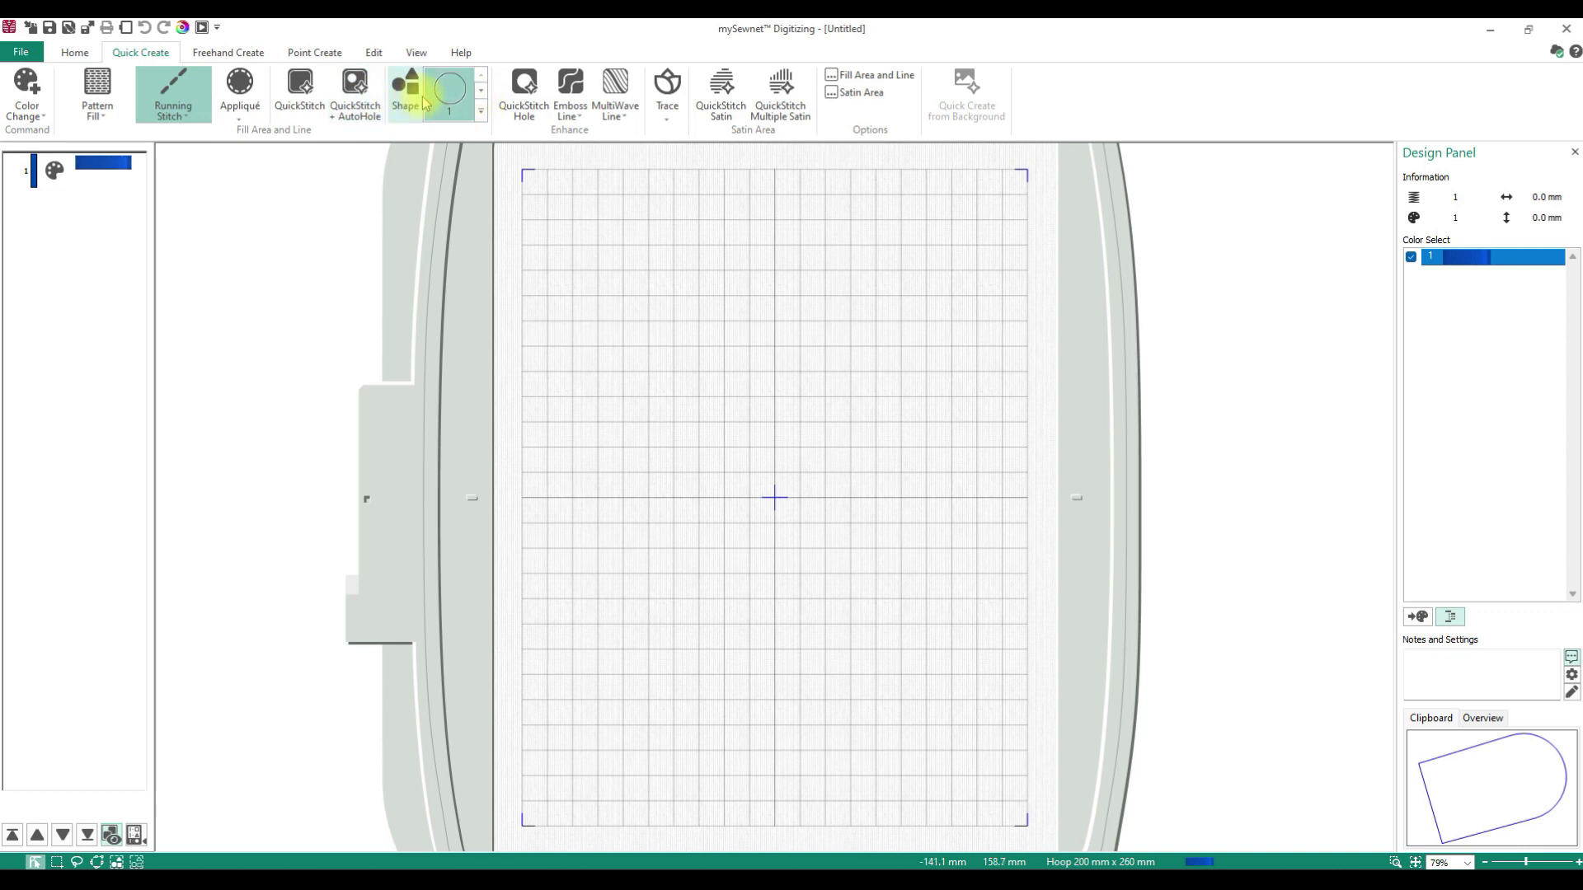
Insert a 50 mm circle from shape 1 and move it into the upper half of the hoop on the vertical centre line.
click(482, 111)
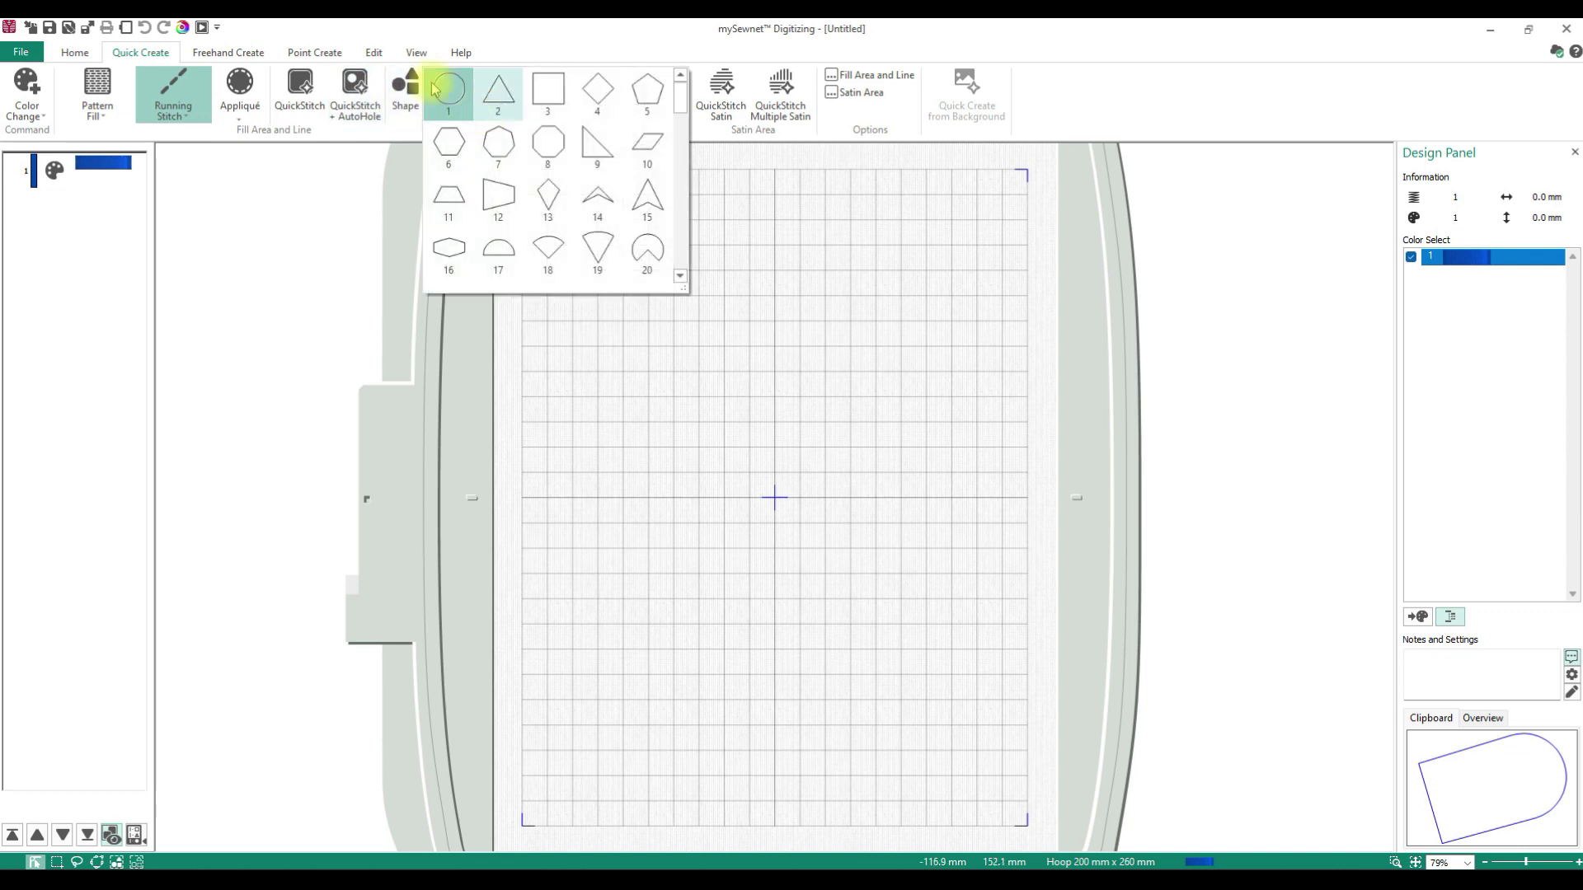
click(445, 93)
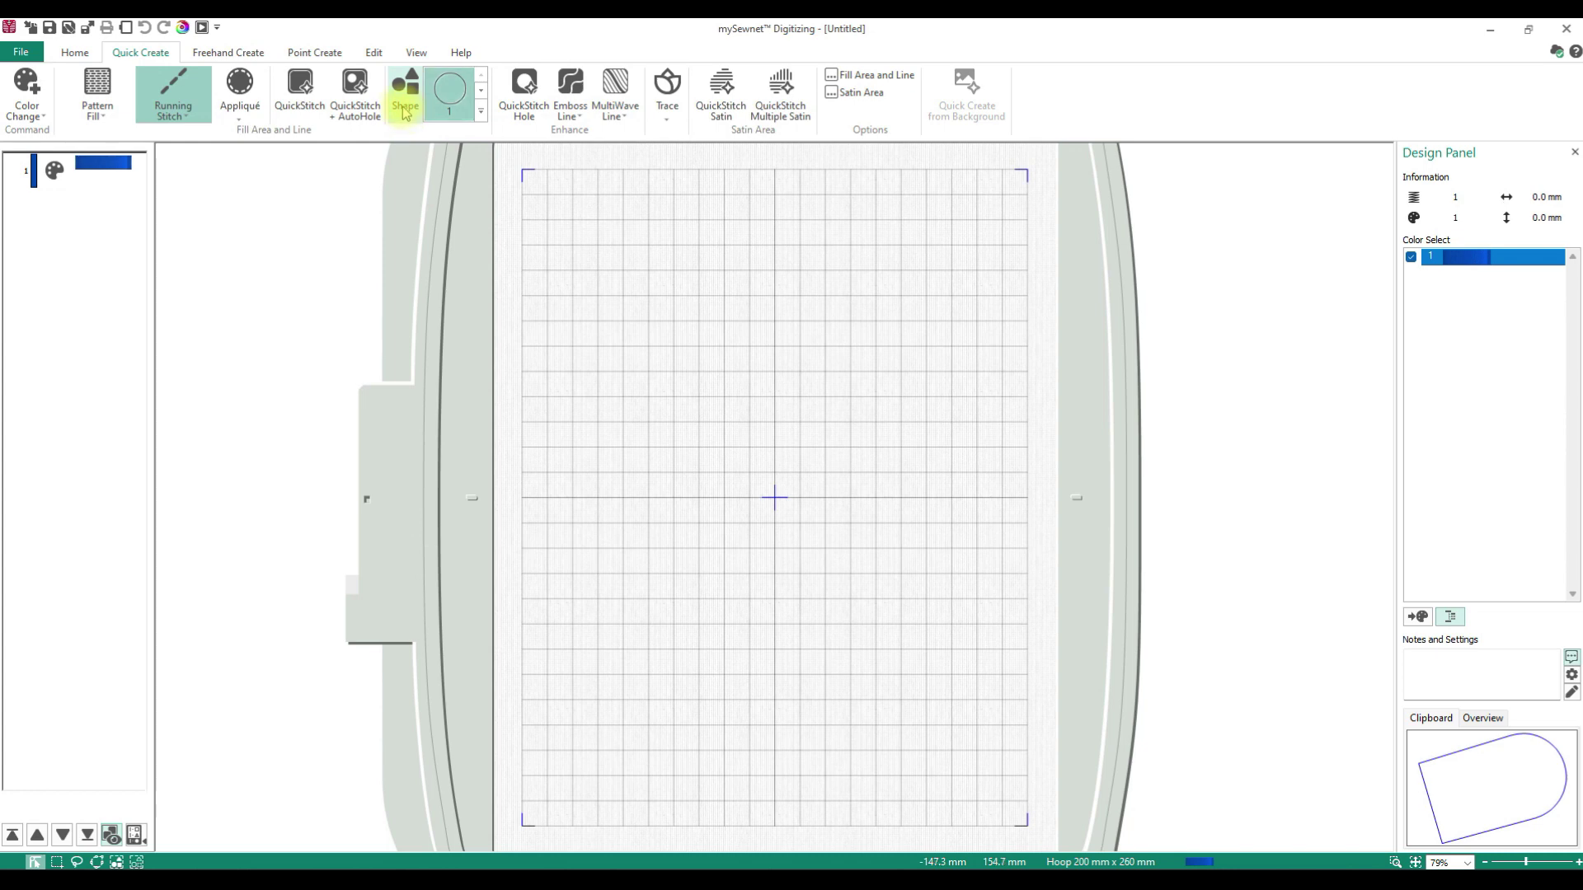
click(406, 106)
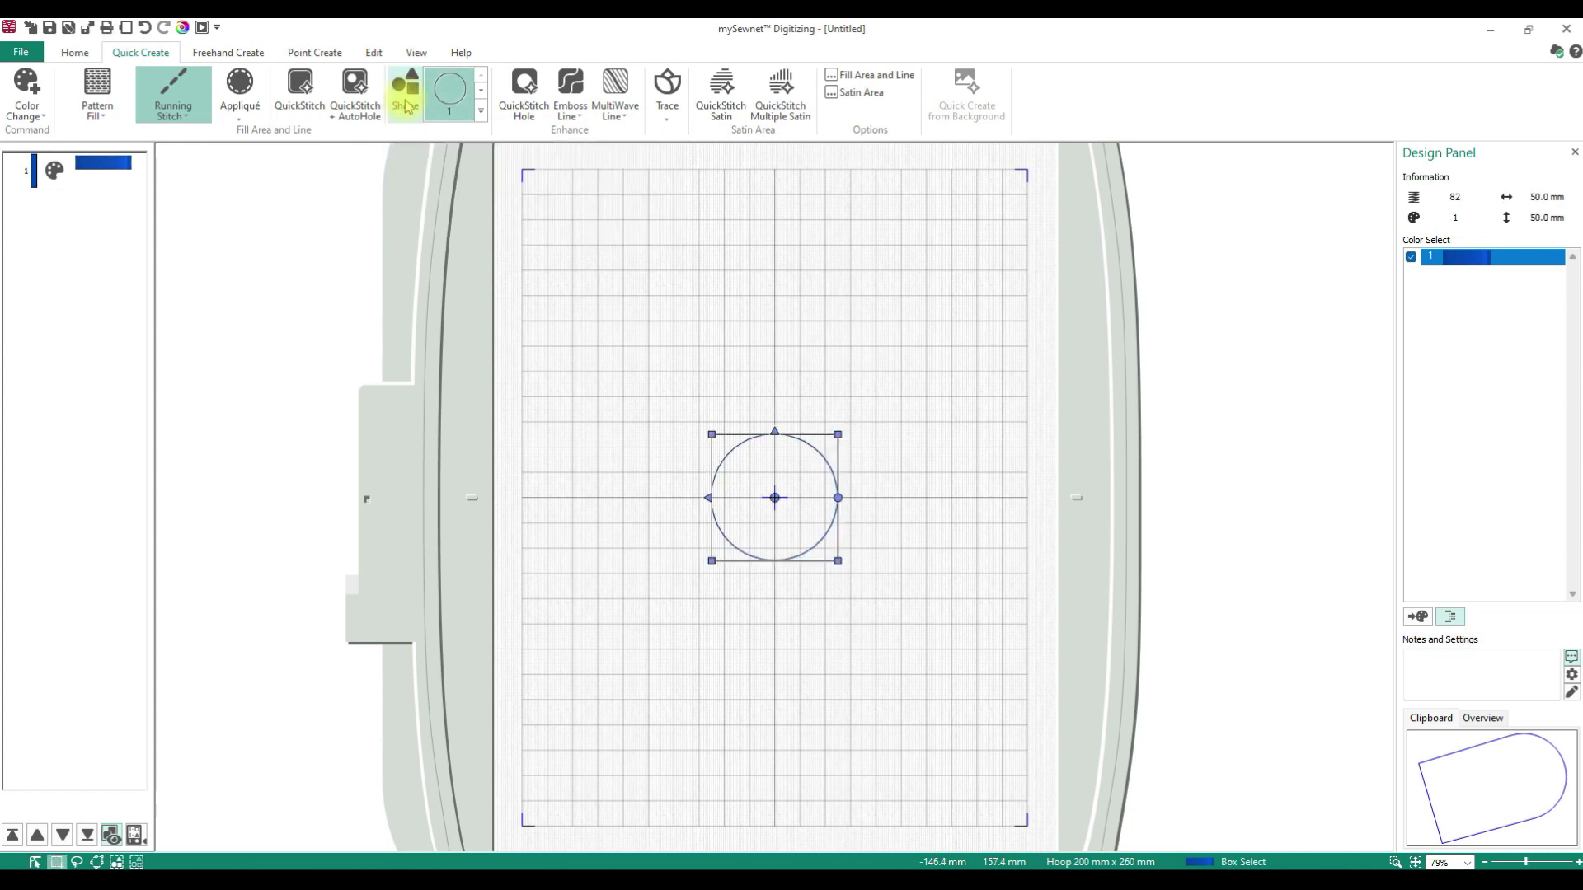
drag(791, 492, 792, 290)
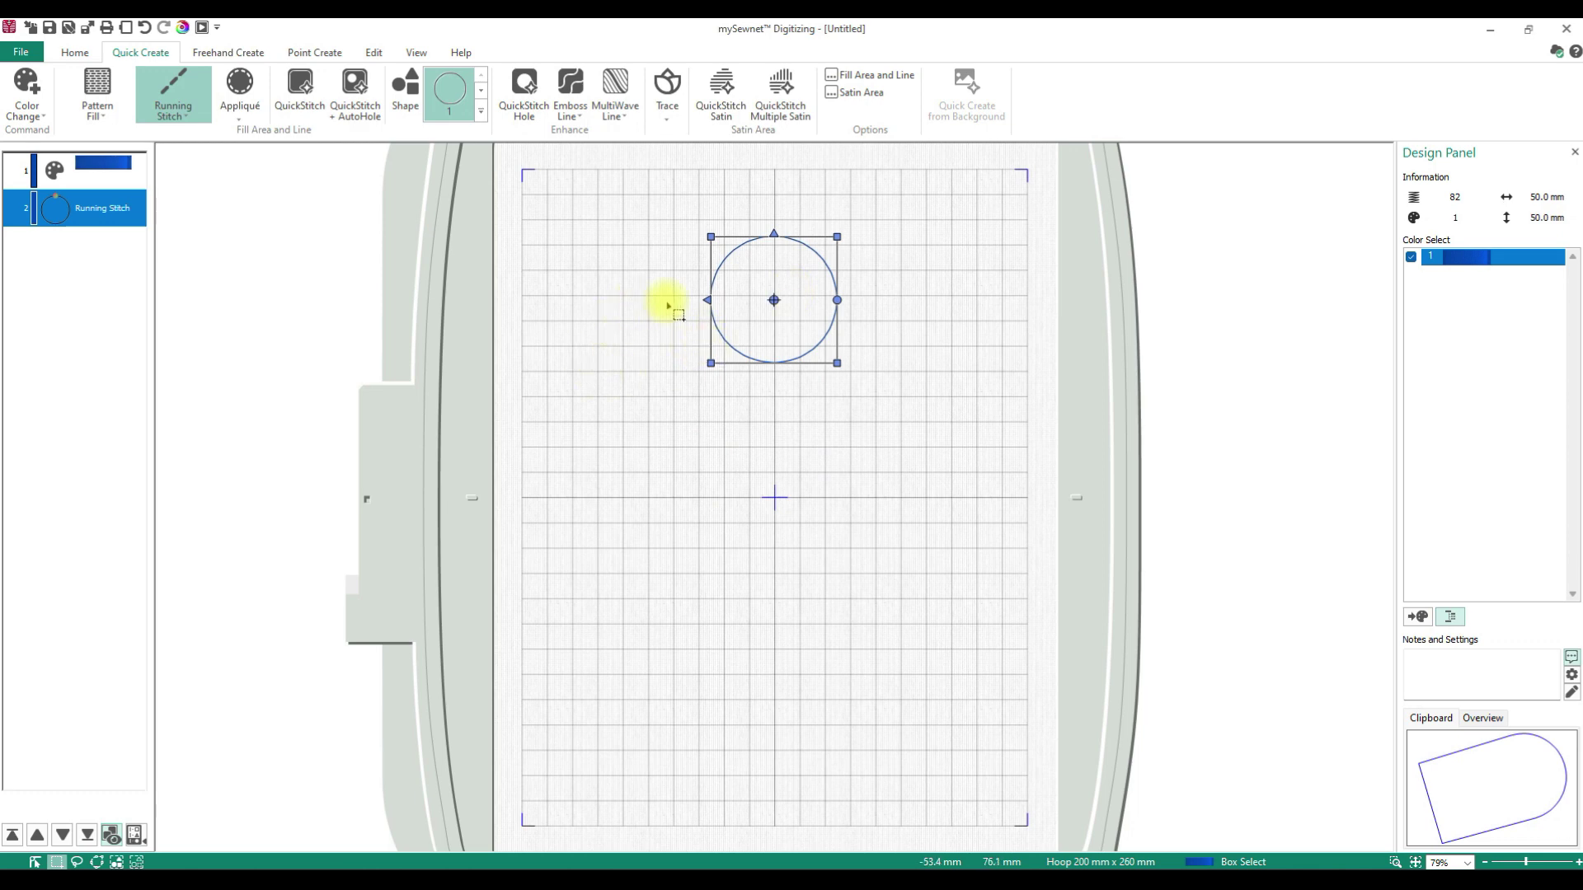
Stretch the circle into a horizontal oval about 162 mm wide and 117 mm high, centred in the upper half of the hoop.
drag(712, 237, 551, 178)
drag(799, 279, 843, 302)
drag(600, 453, 577, 474)
drag(844, 431, 857, 424)
drag(583, 466, 557, 486)
drag(761, 429, 775, 429)
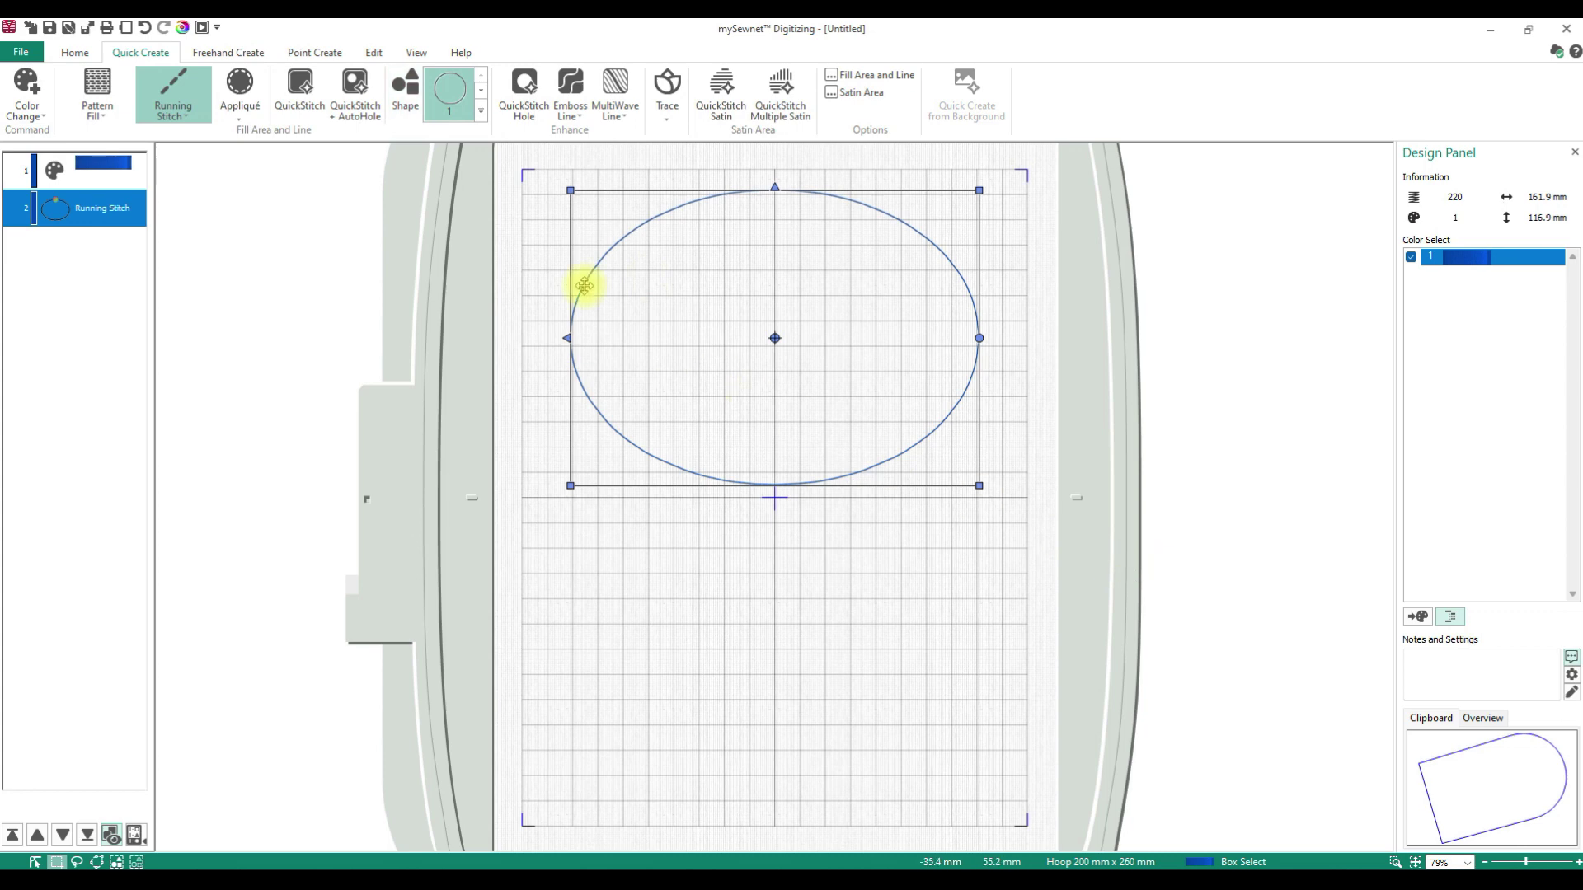
Enlarge the oval to about 167 mm by 119 mm and recentre it on the vertical centre line.
click(483, 116)
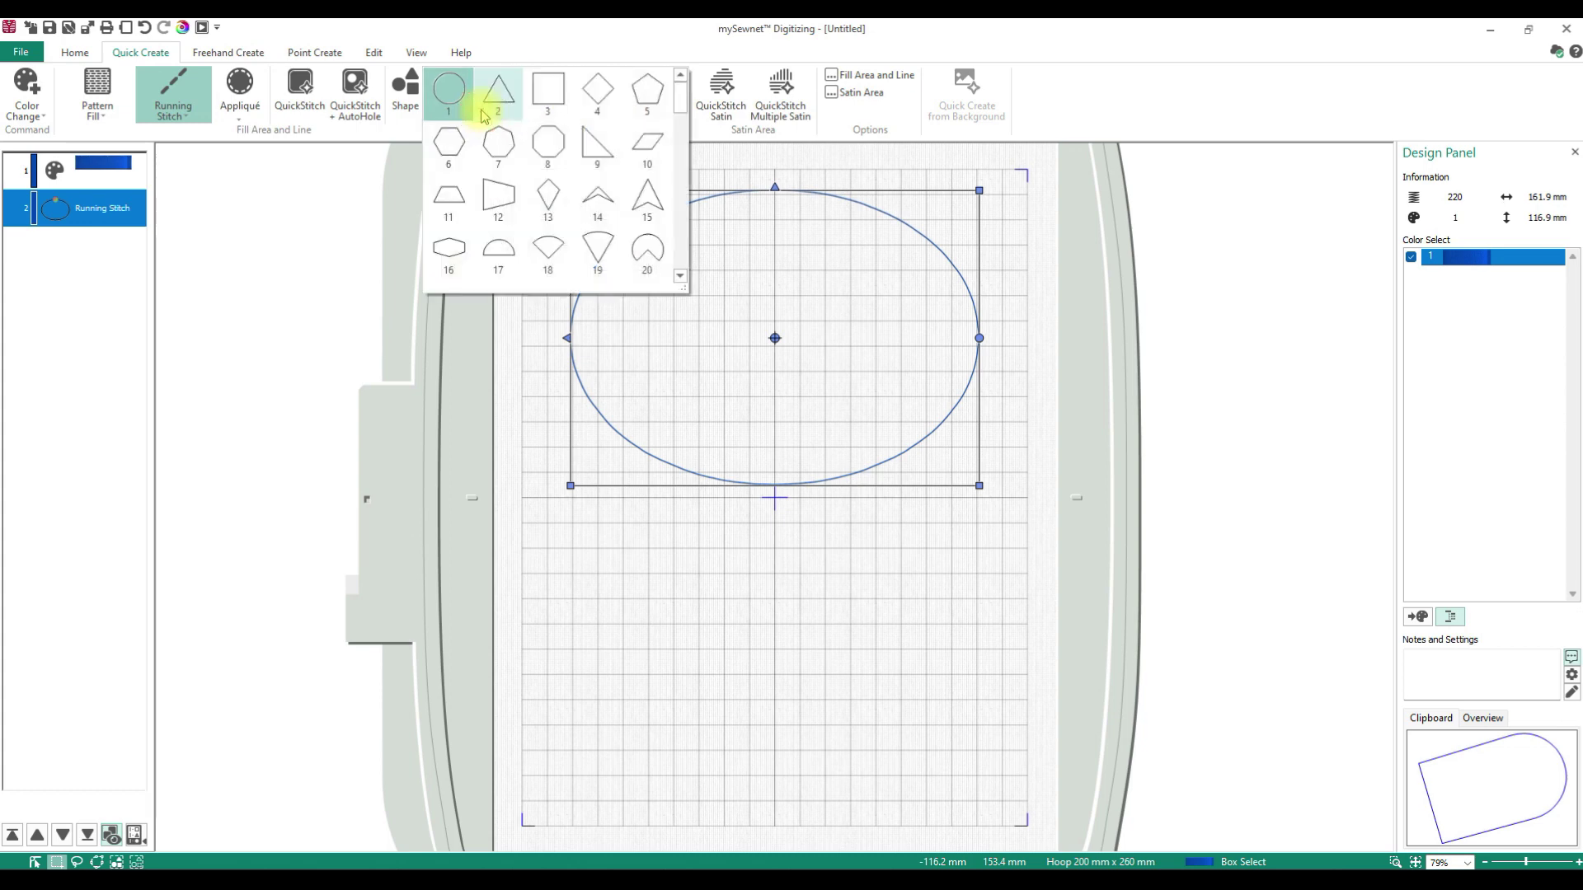
click(446, 91)
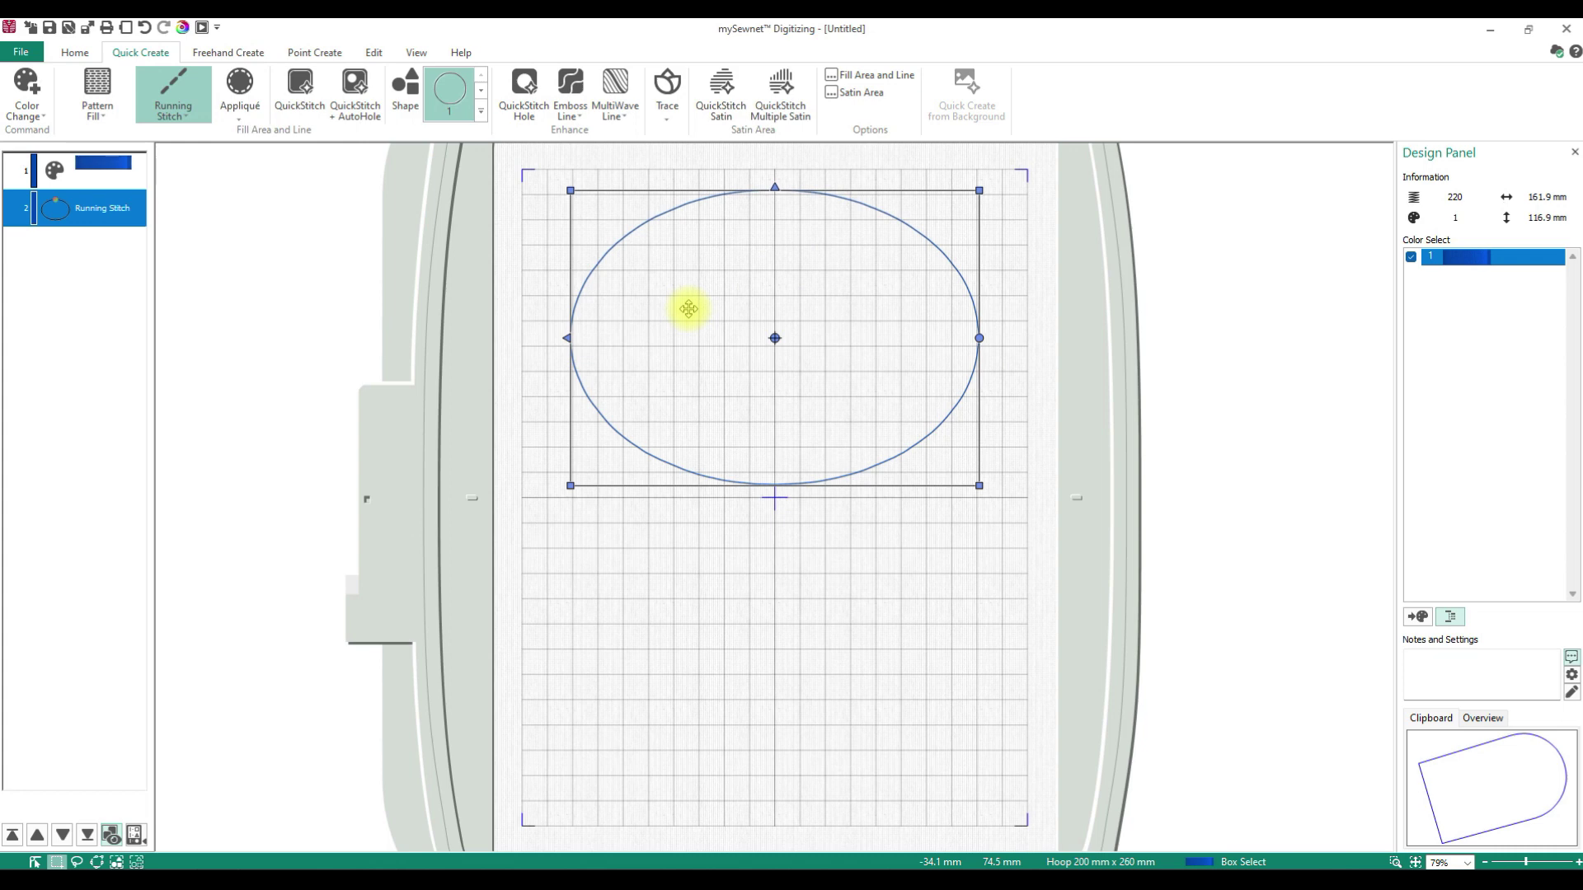
drag(570, 488, 558, 491)
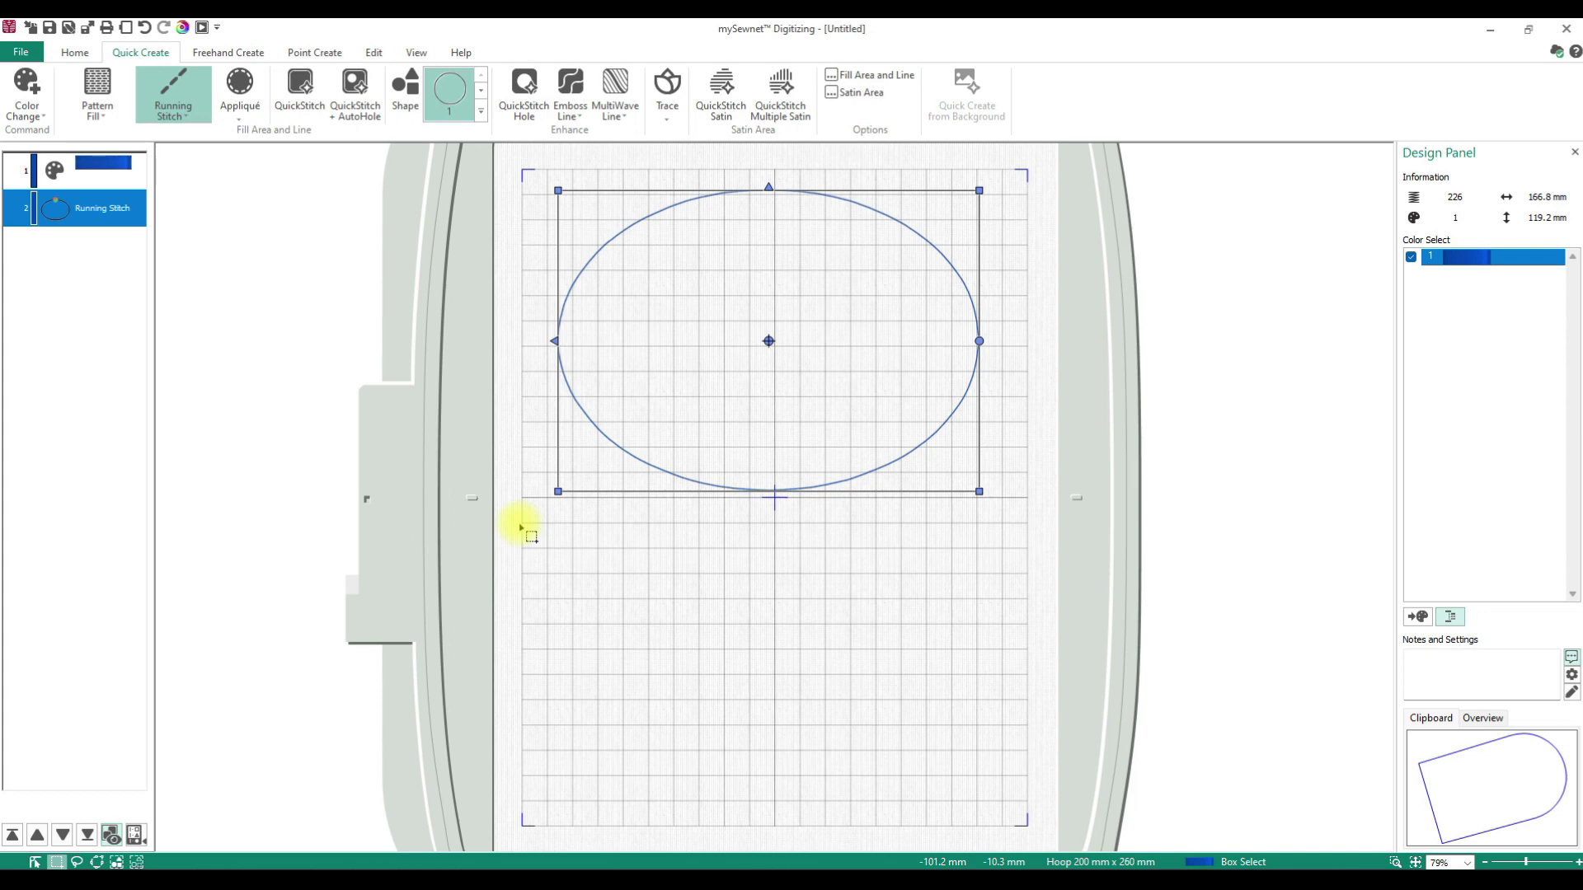
drag(898, 321, 904, 323)
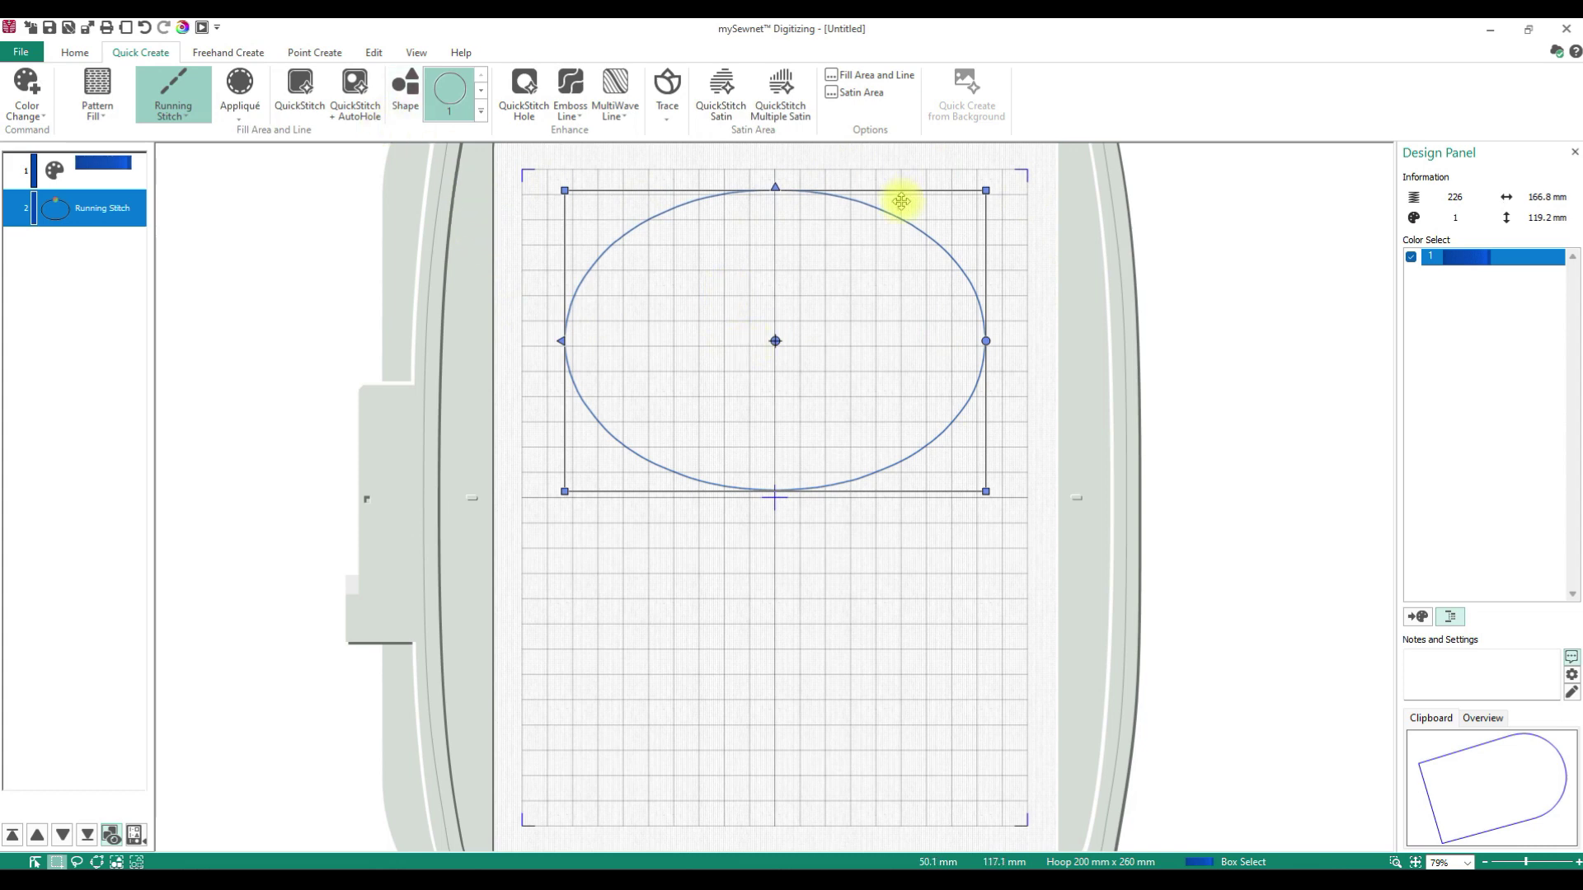
Insert a second circle, enlarge it and centre it in the lower half of the hoop, overlapping the oval's lower edge.
click(402, 97)
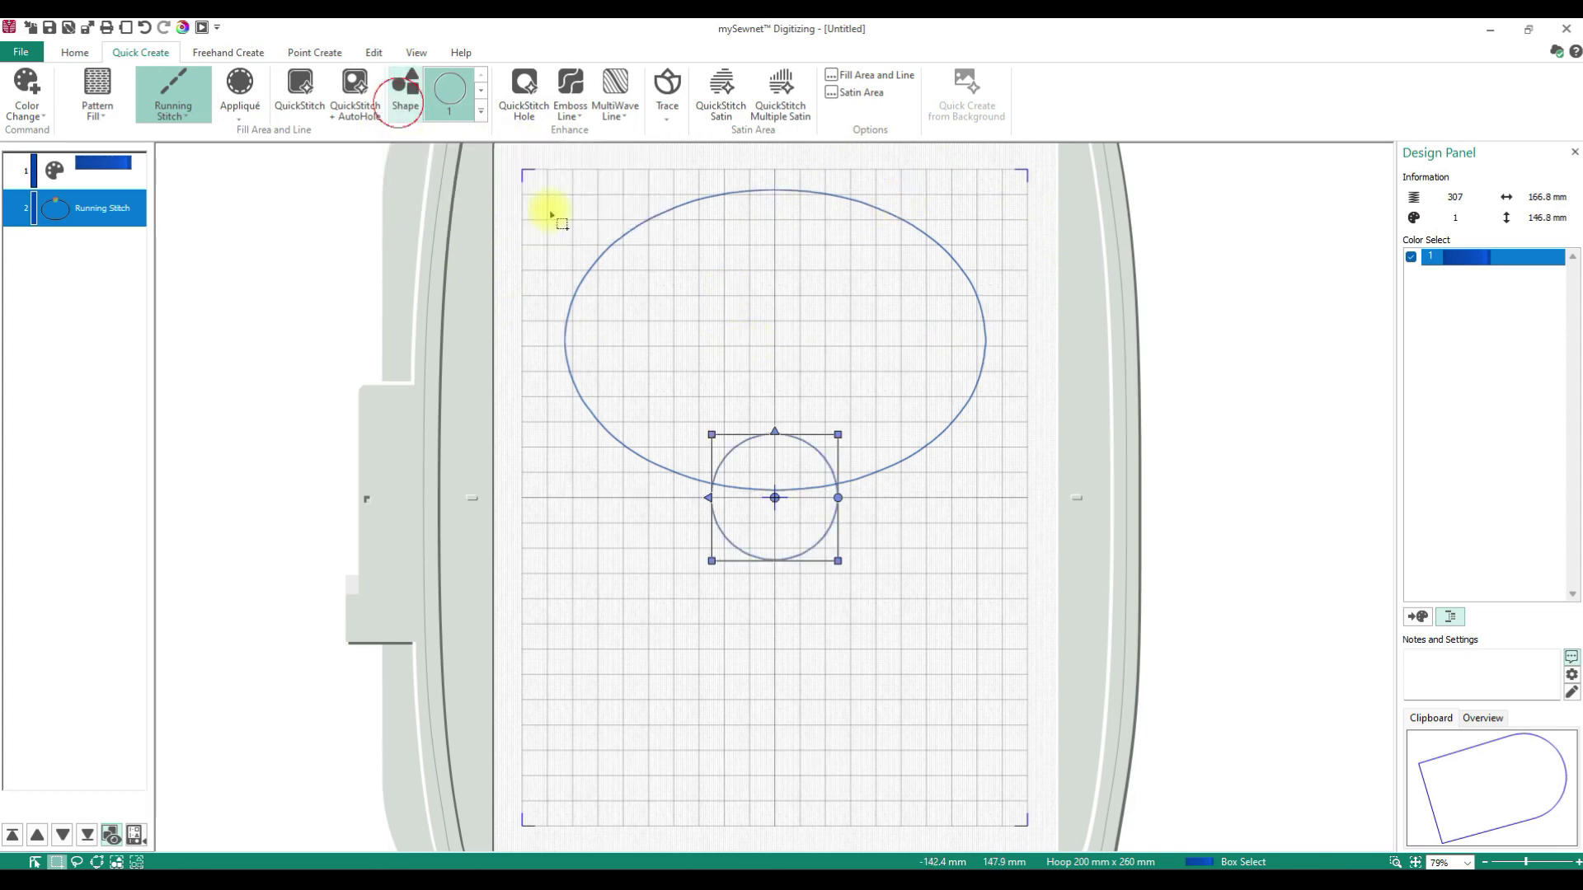
drag(796, 540, 520, 827)
click(735, 721)
drag(757, 712, 834, 666)
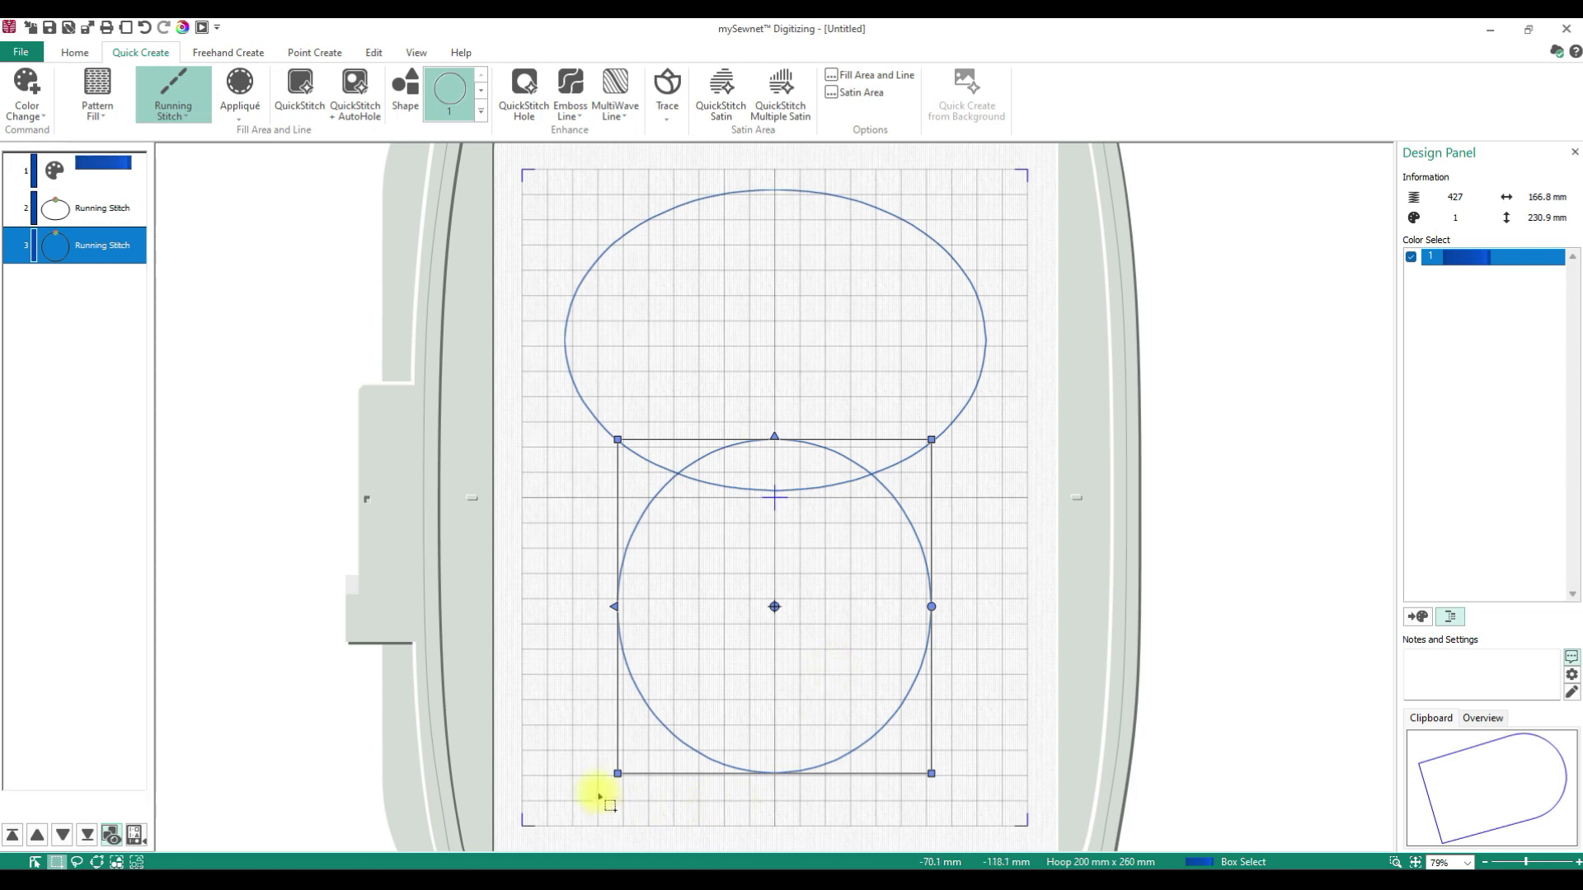
Enlarge the lower circle until it nearly reaches the hoop's lower edge, and recentre it on the vertical centre line.
drag(618, 774, 580, 802)
drag(819, 749, 843, 749)
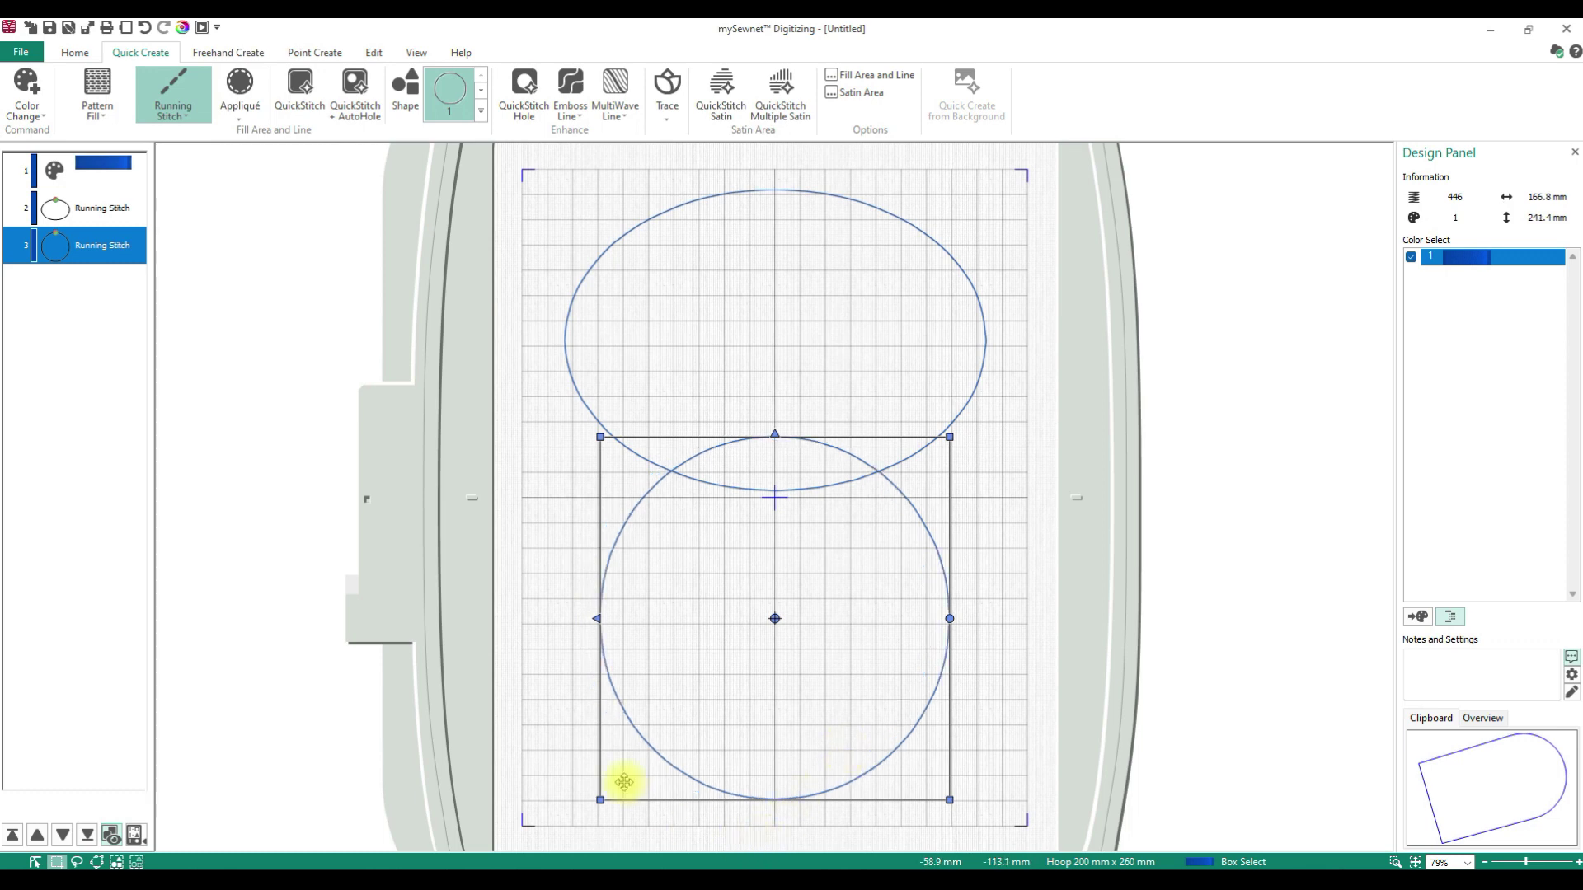
drag(603, 798, 586, 808)
drag(822, 749, 828, 748)
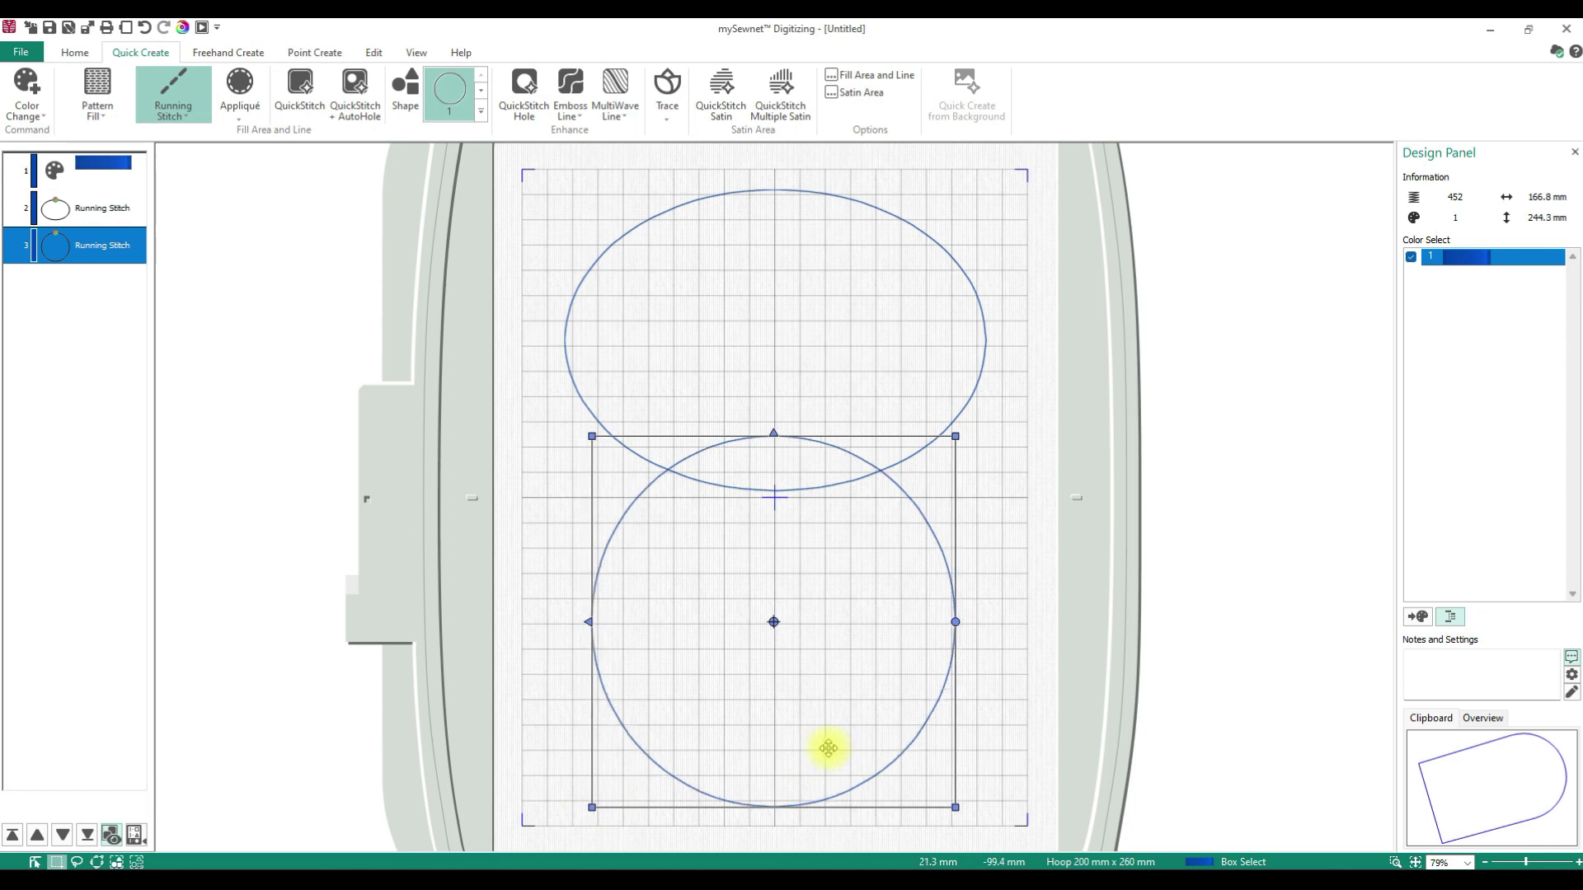
Enlarge the upper oval to about 172 mm wide, recentre it on the vertical centre line and deselect it.
click(929, 350)
click(970, 402)
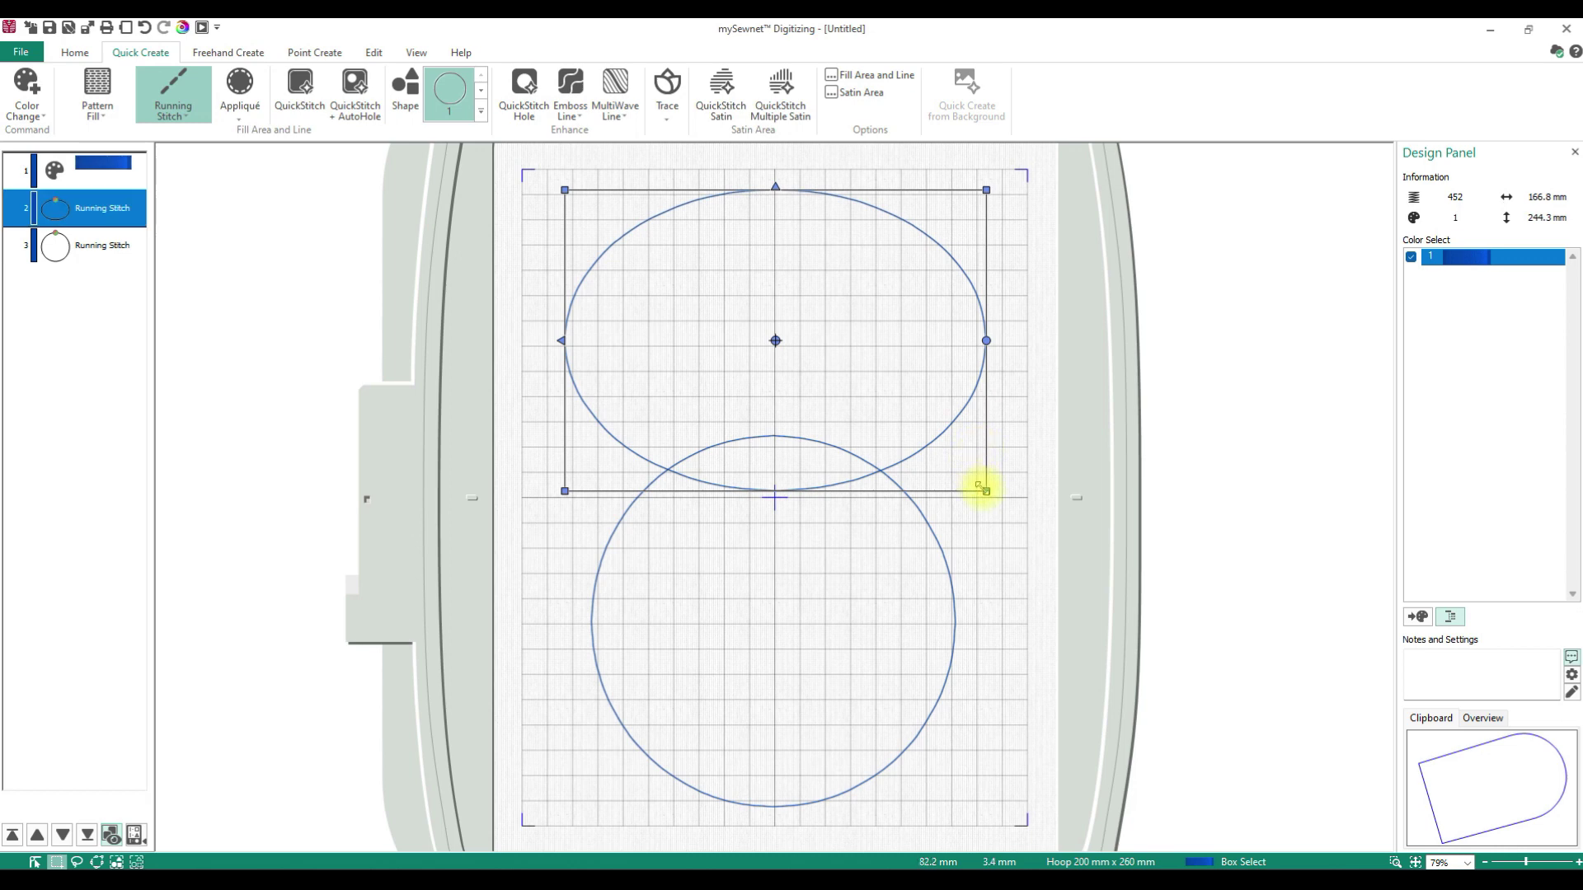
drag(981, 488, 1000, 498)
drag(941, 449, 935, 447)
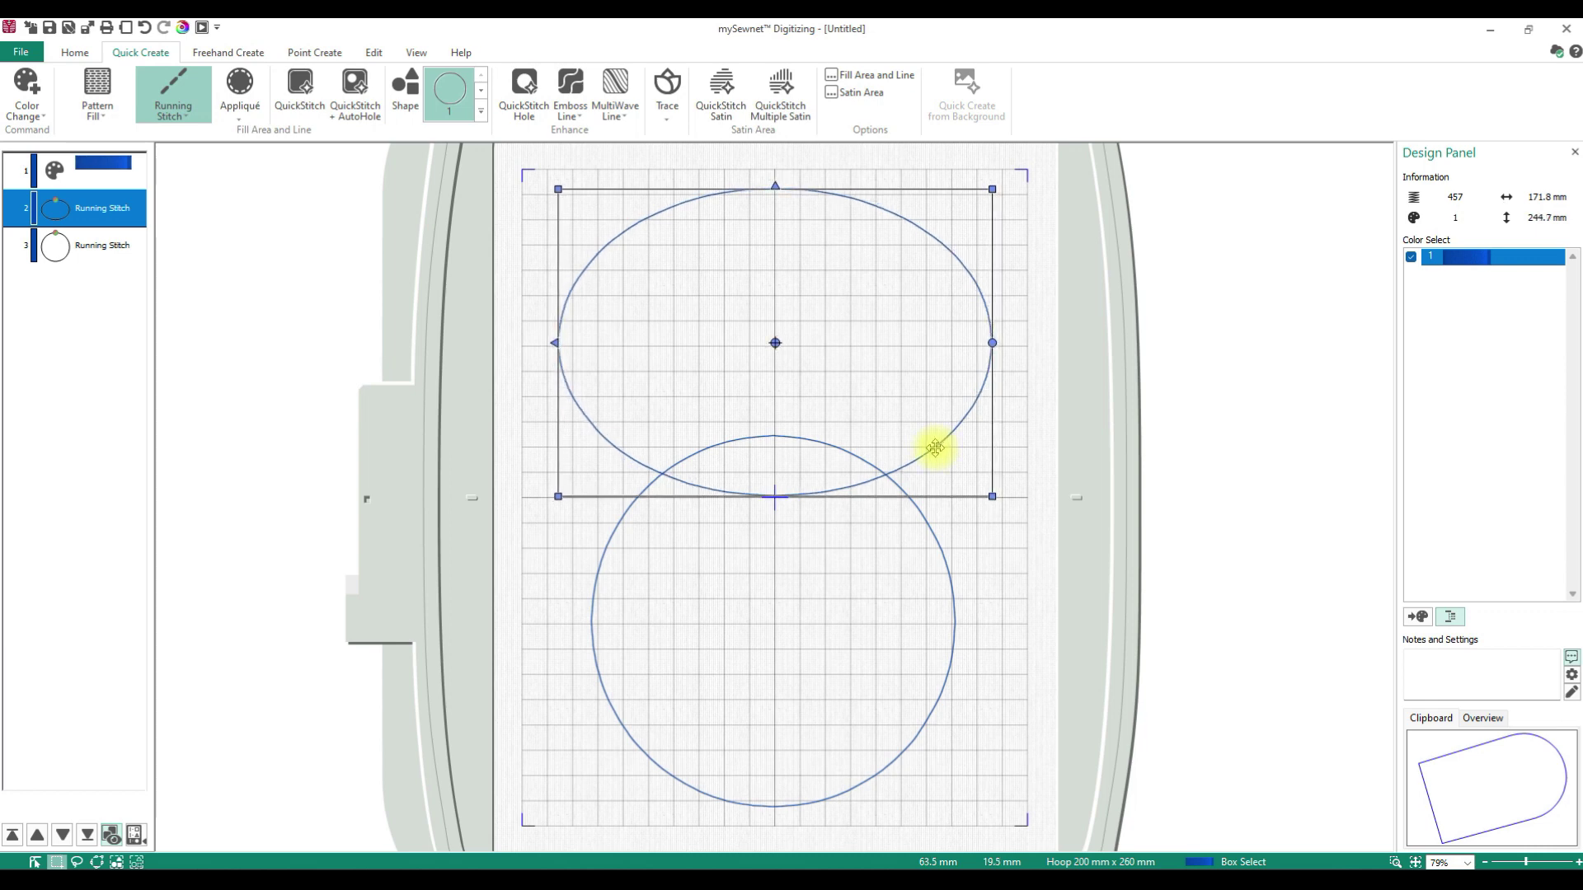
drag(989, 419, 988, 418)
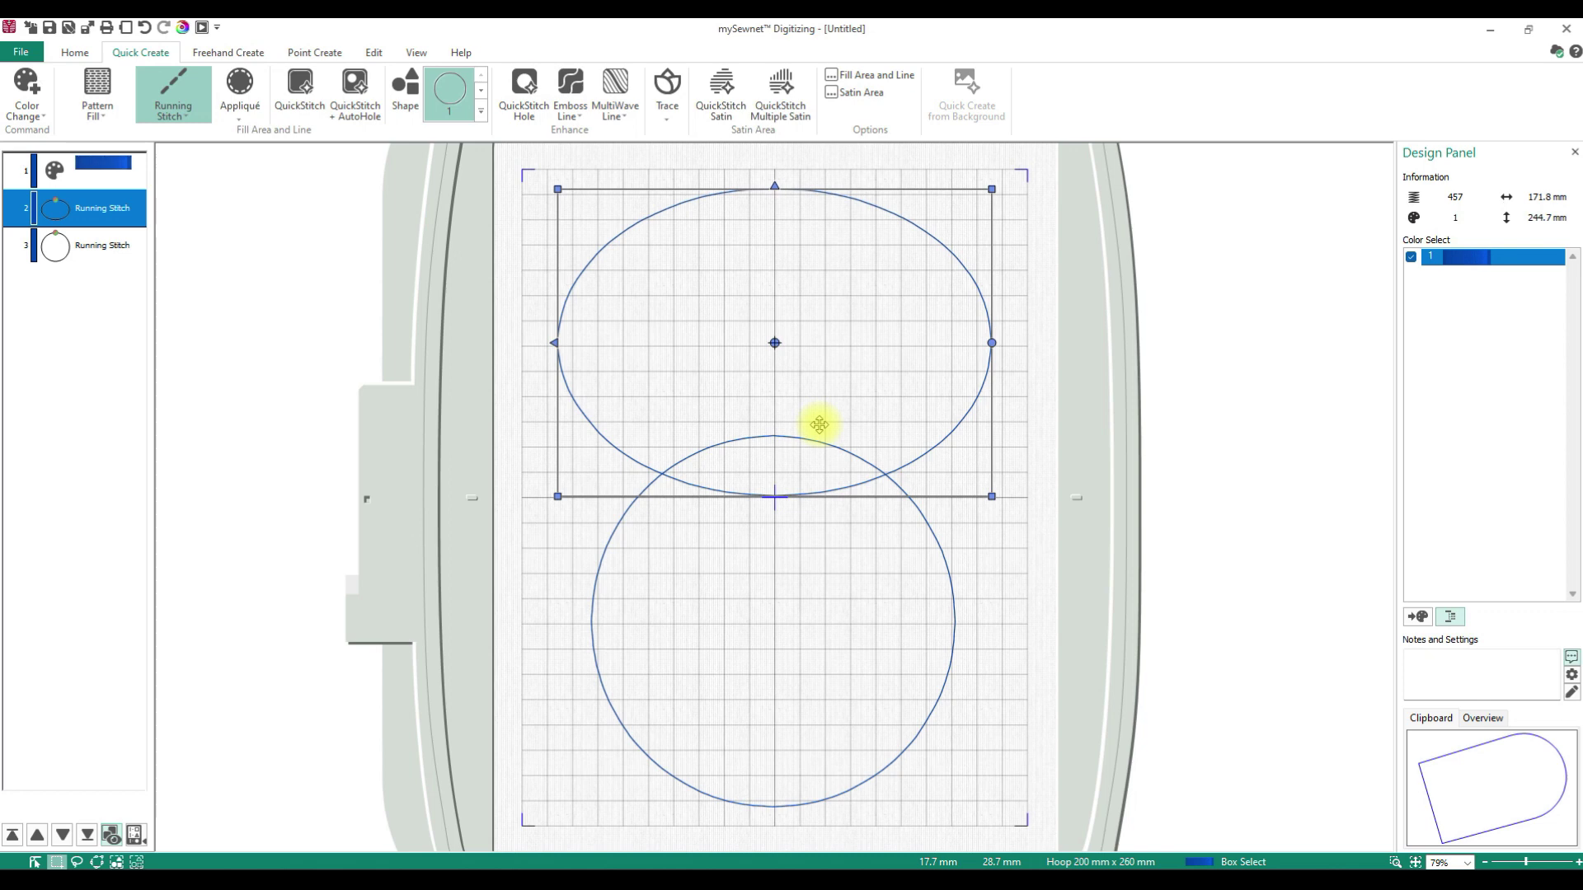
click(1073, 580)
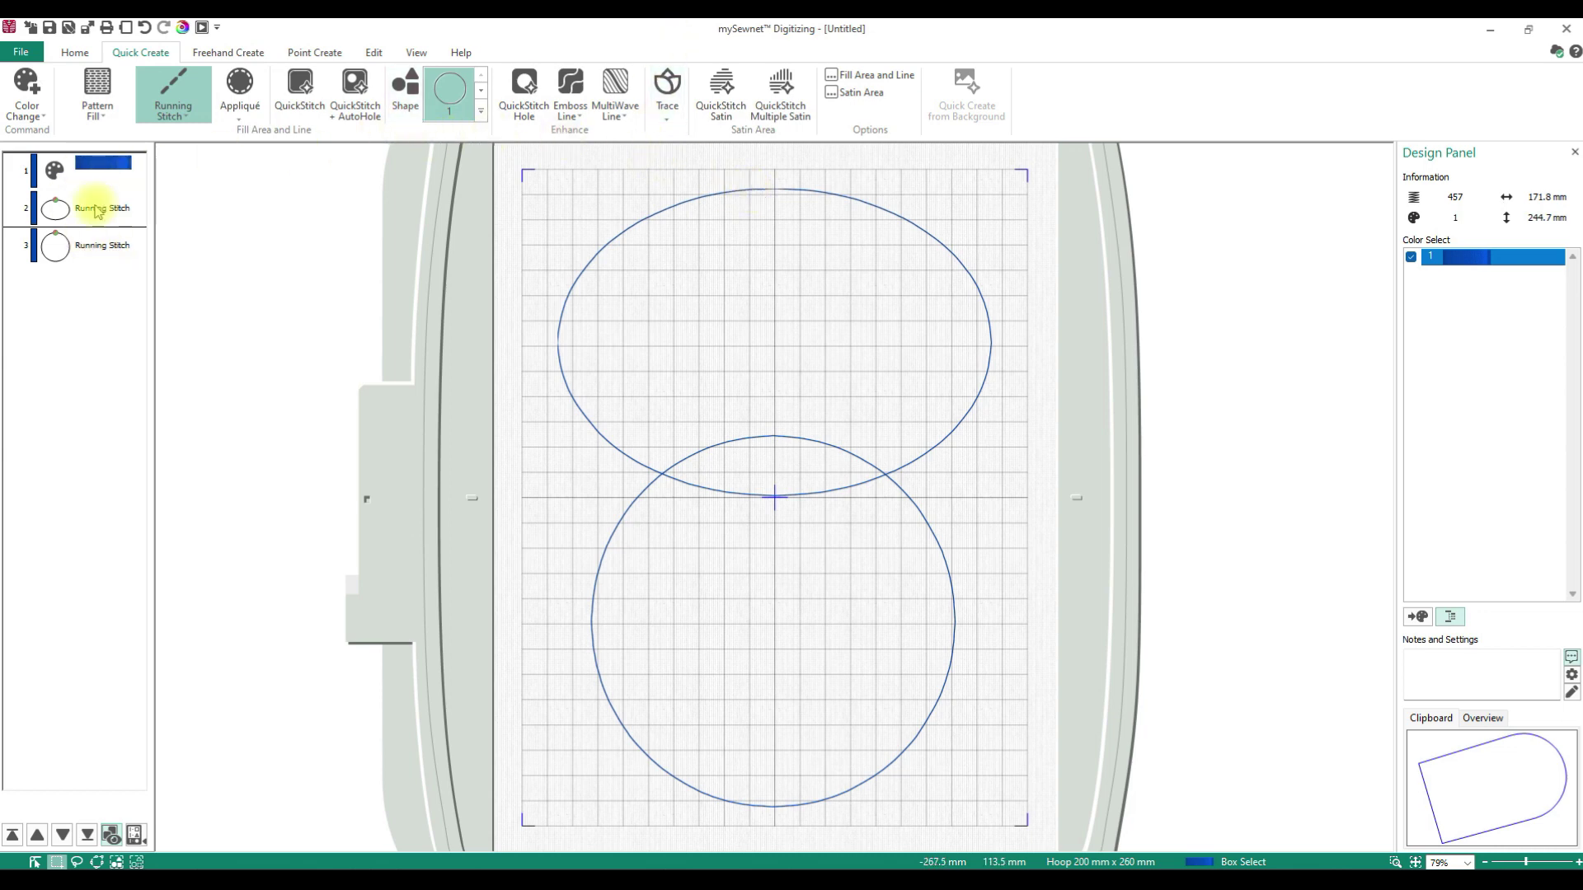
click(85, 235)
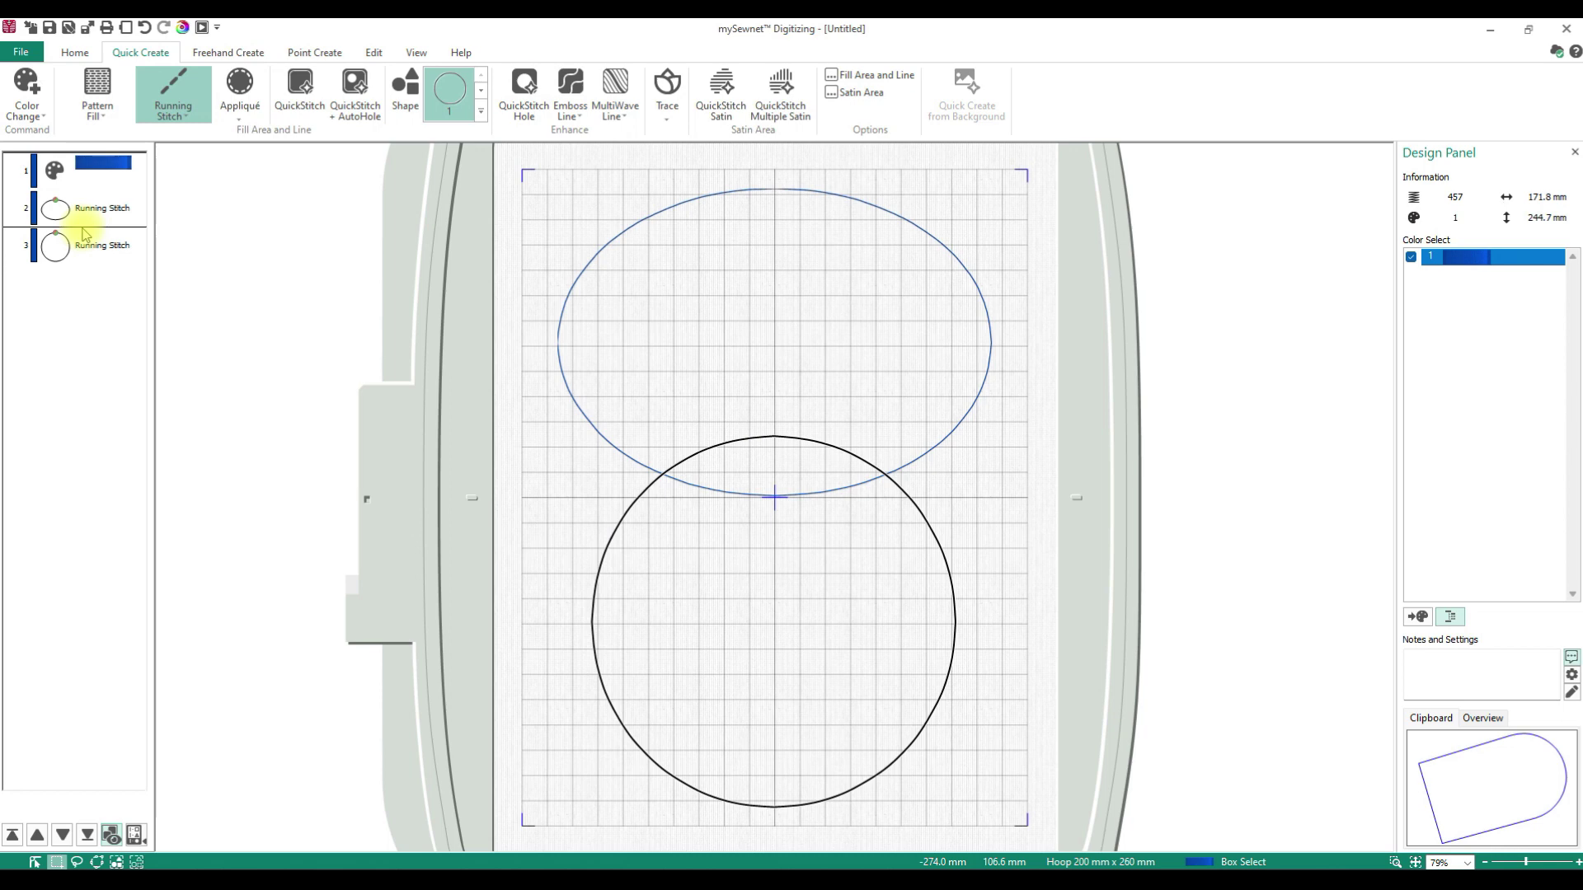
click(53, 164)
click(111, 261)
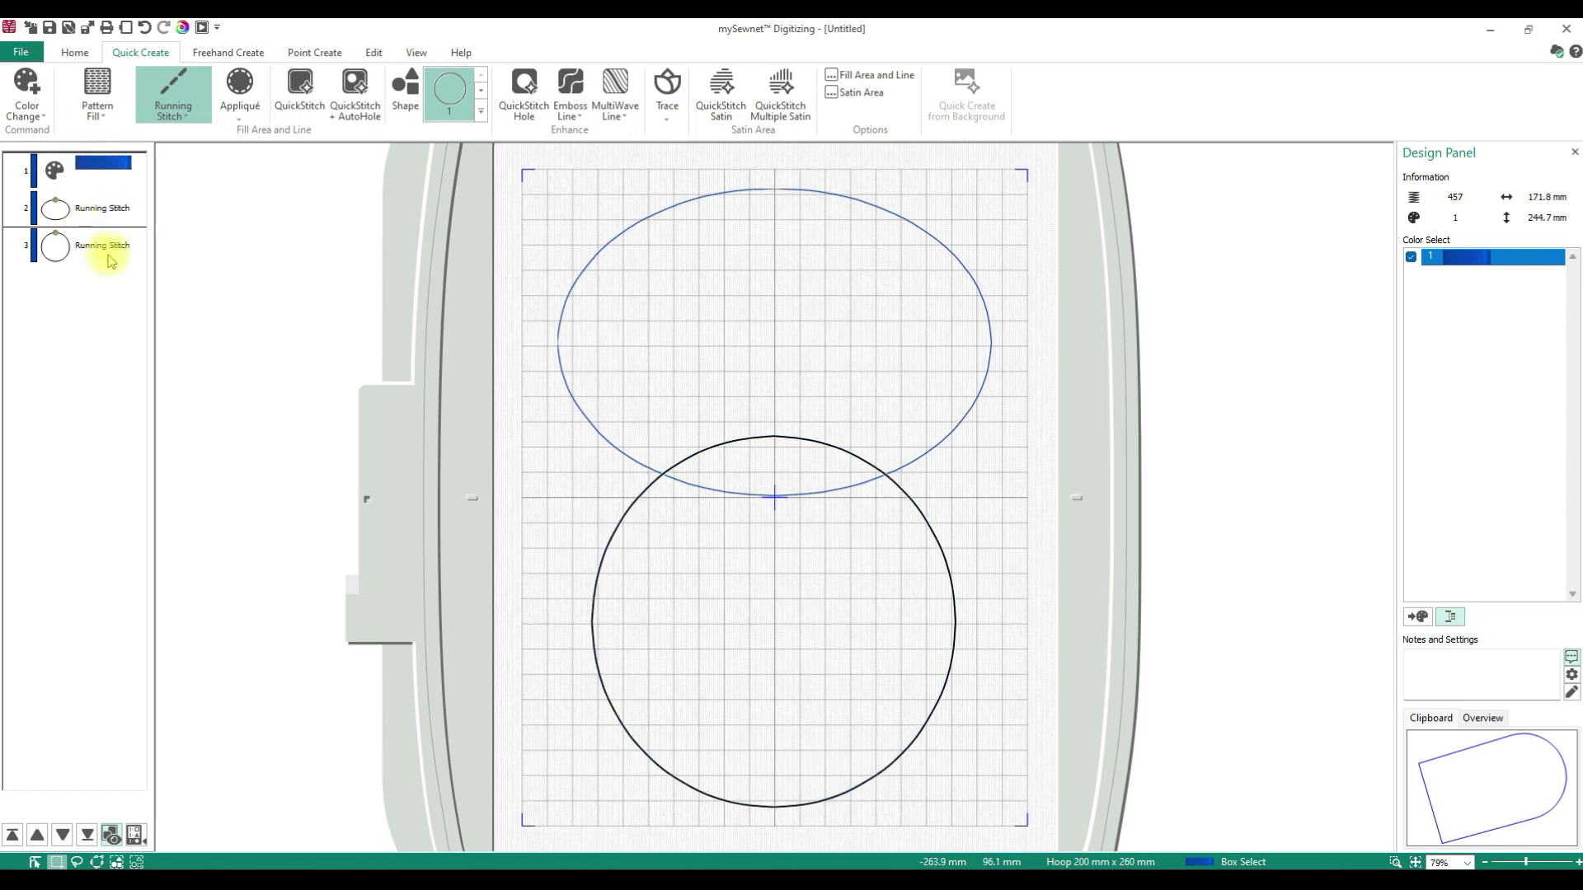
Start a running stitch line by points and trace the oval from its top centre along its left side to the left intersection, with a corner point there.
click(194, 101)
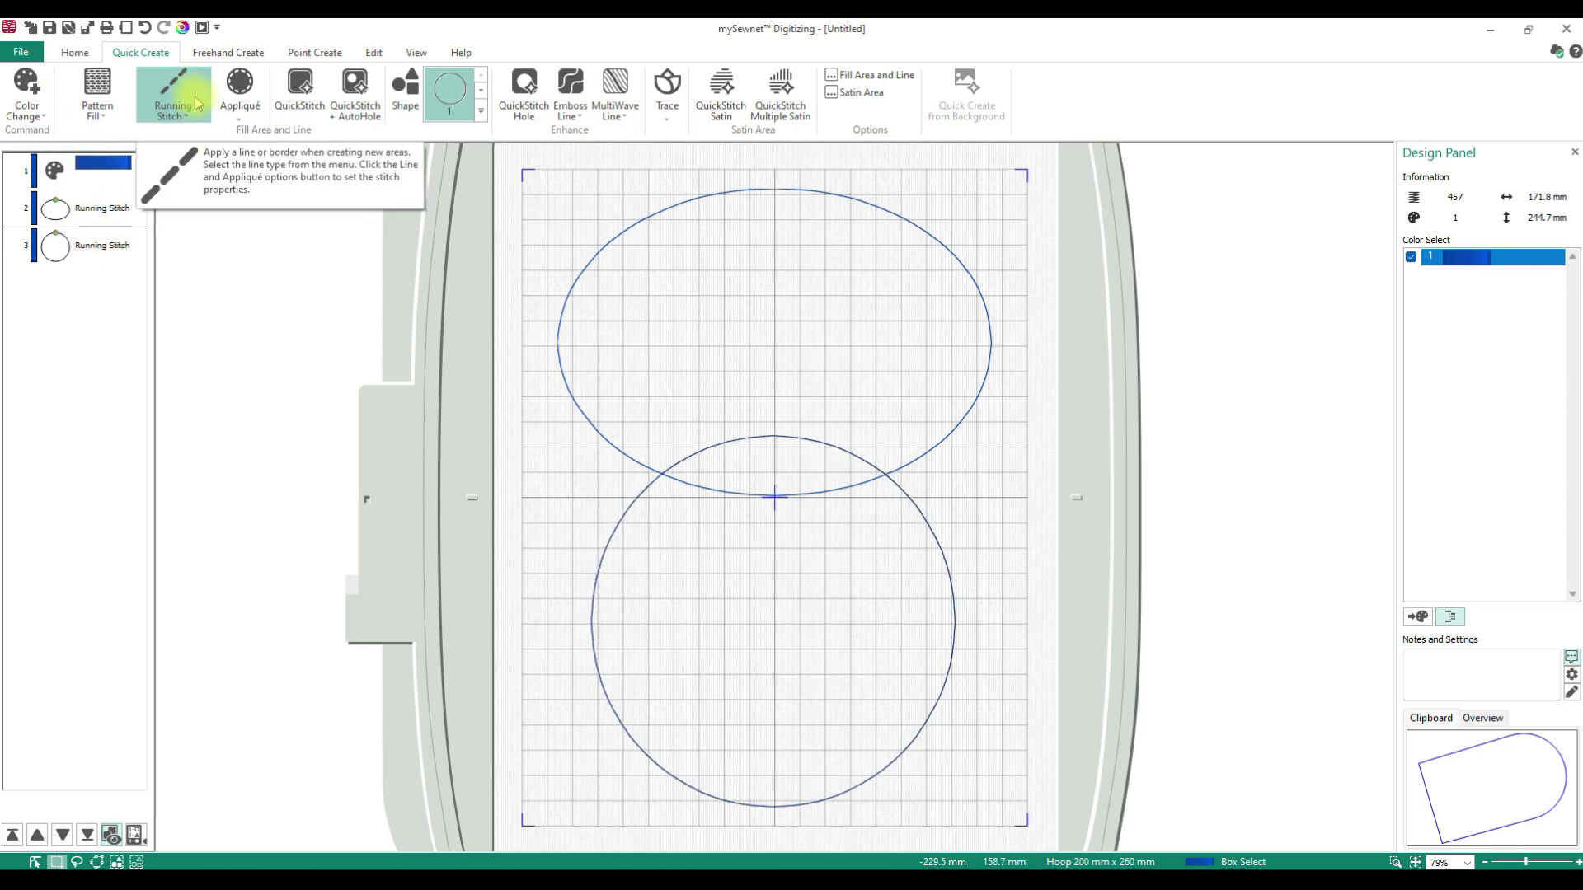
click(305, 53)
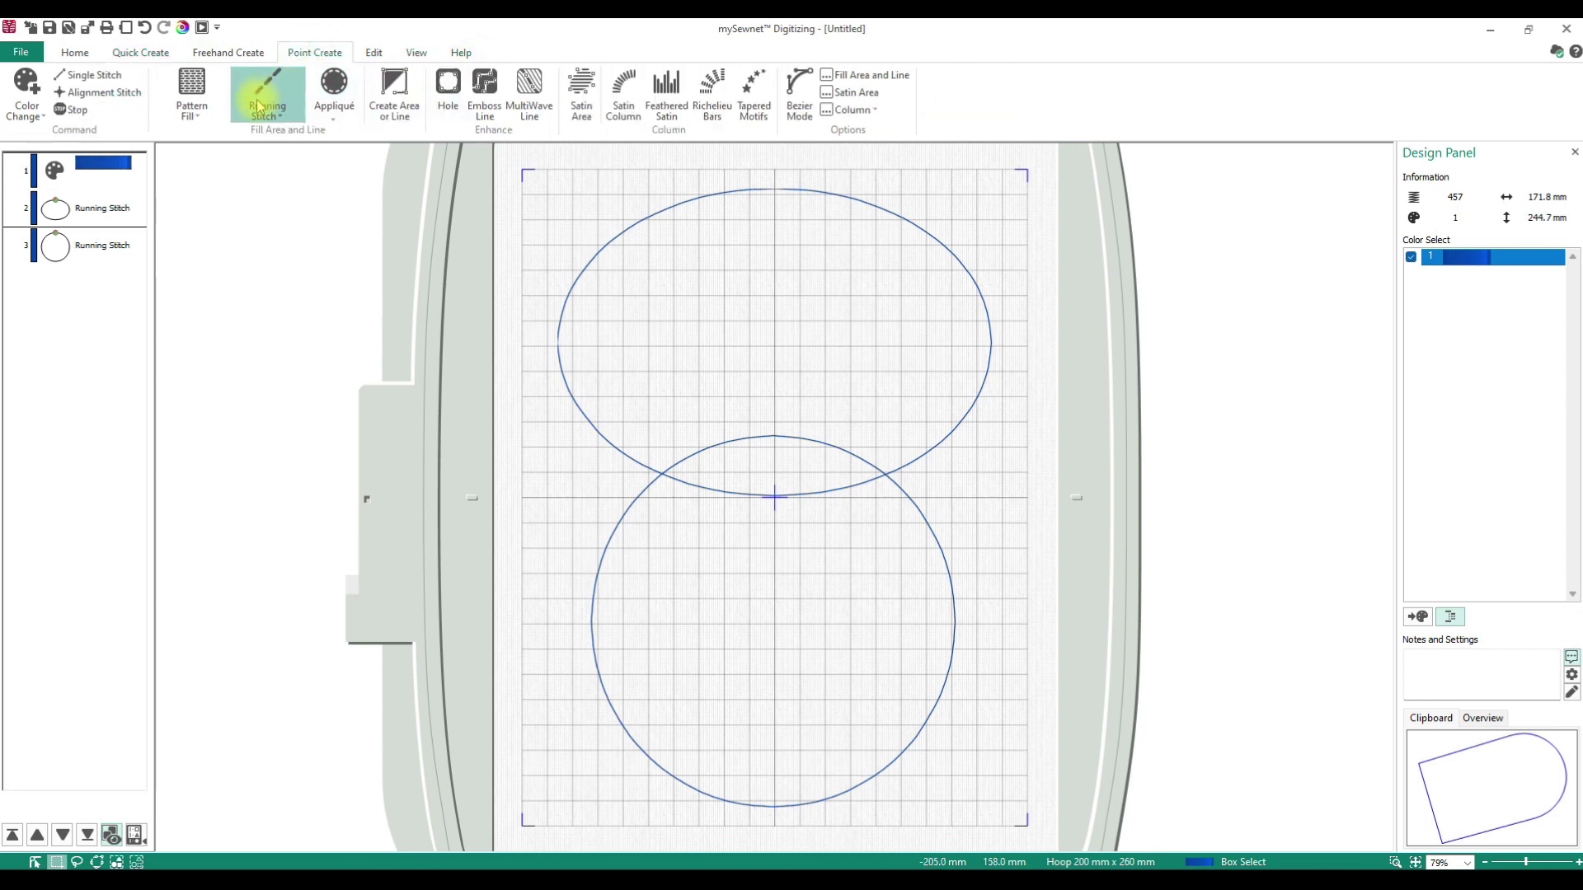
click(394, 92)
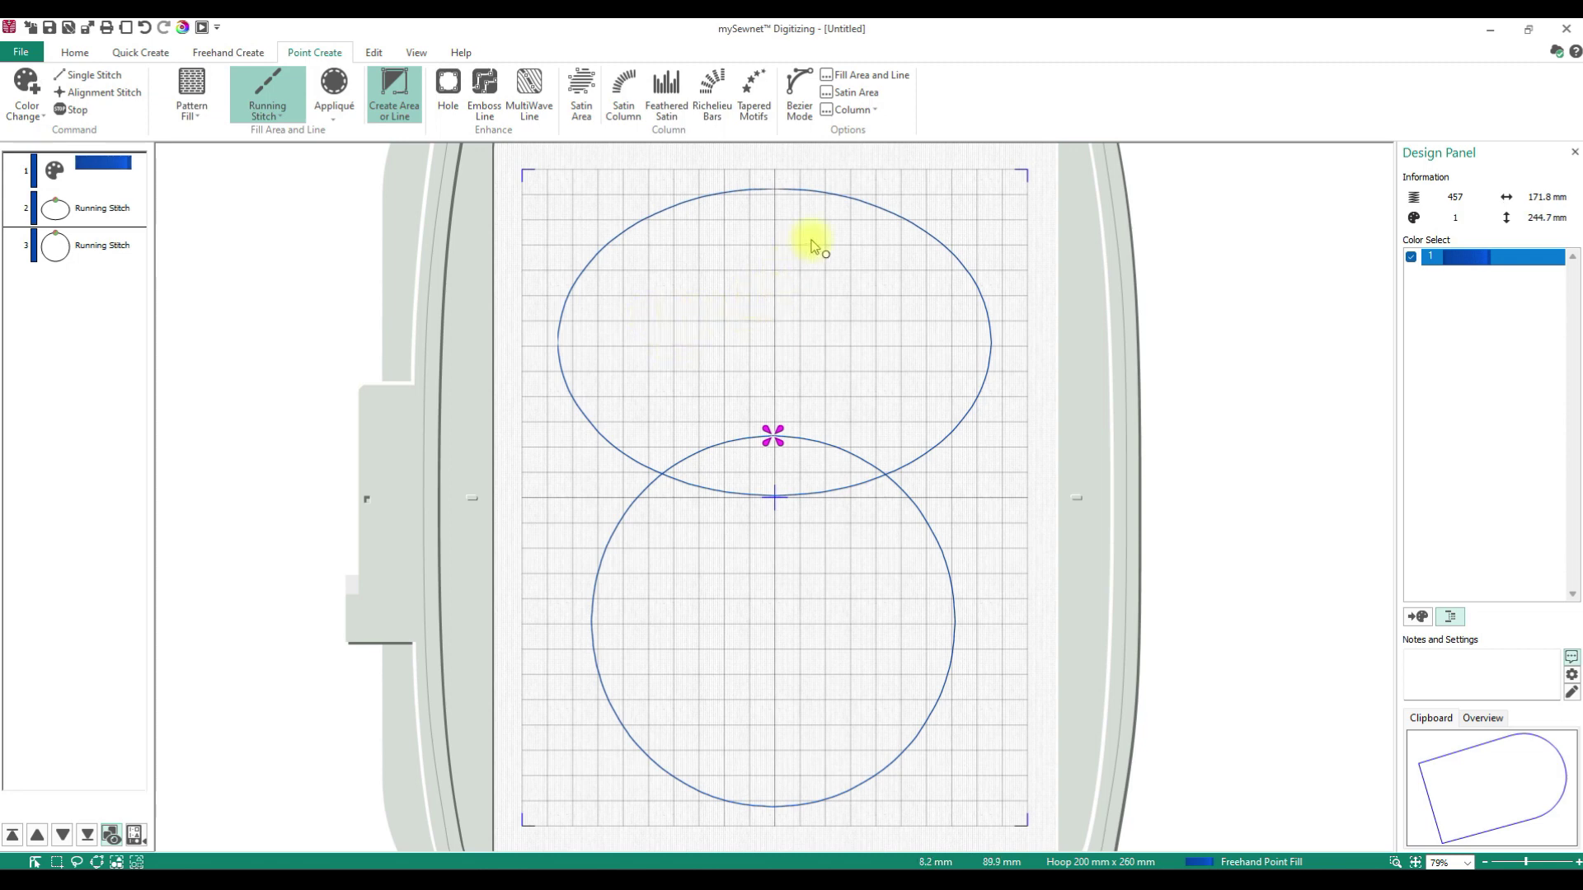
click(774, 190)
click(704, 197)
click(616, 236)
click(572, 288)
click(559, 346)
click(575, 405)
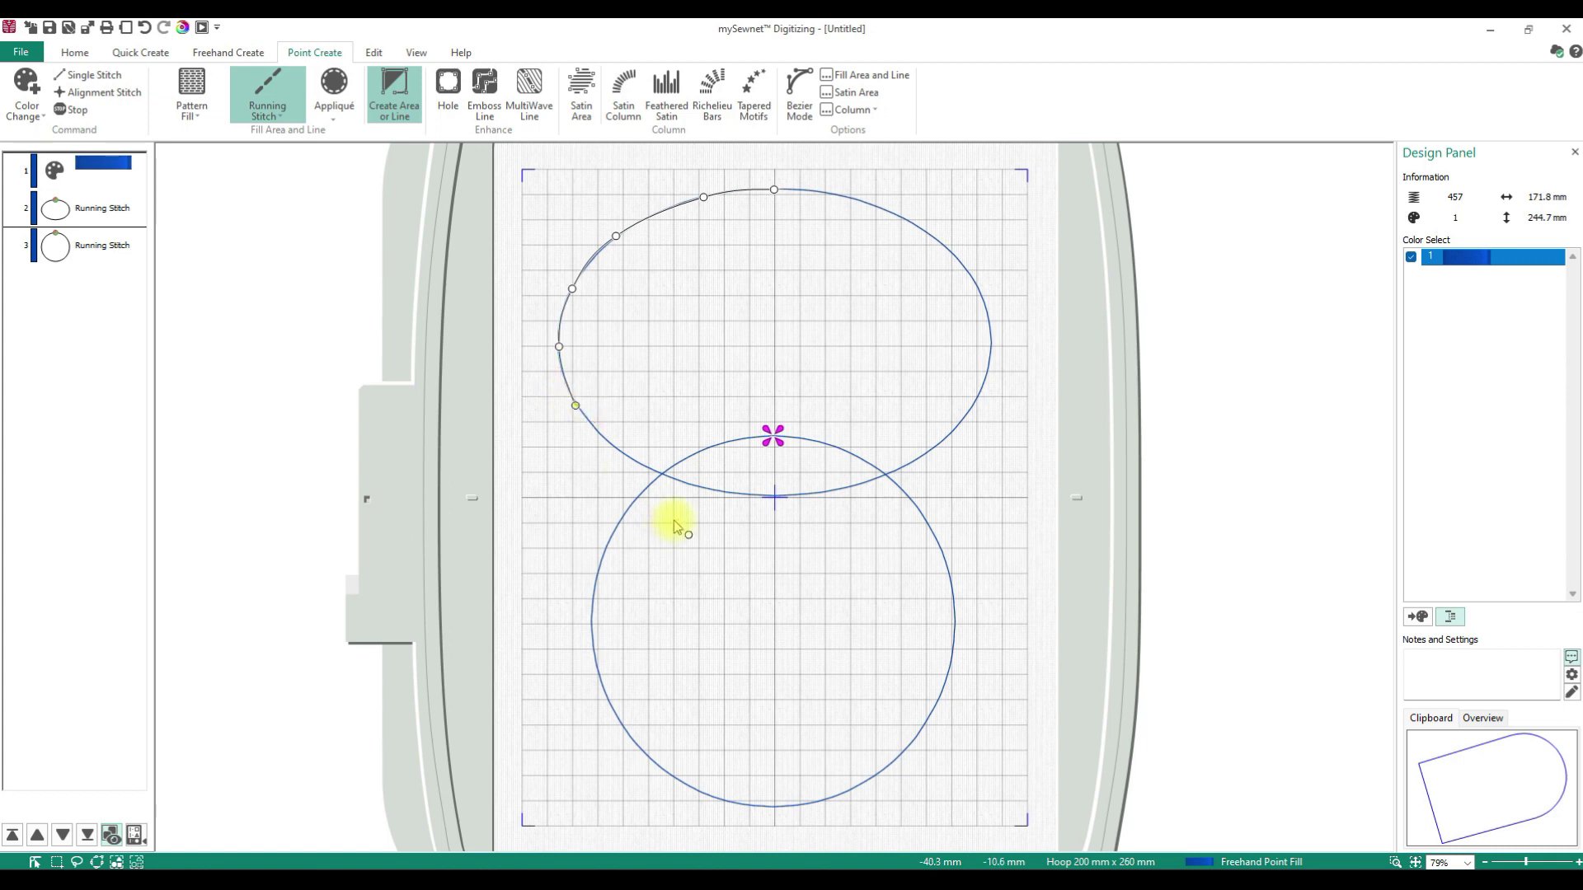
click(663, 473)
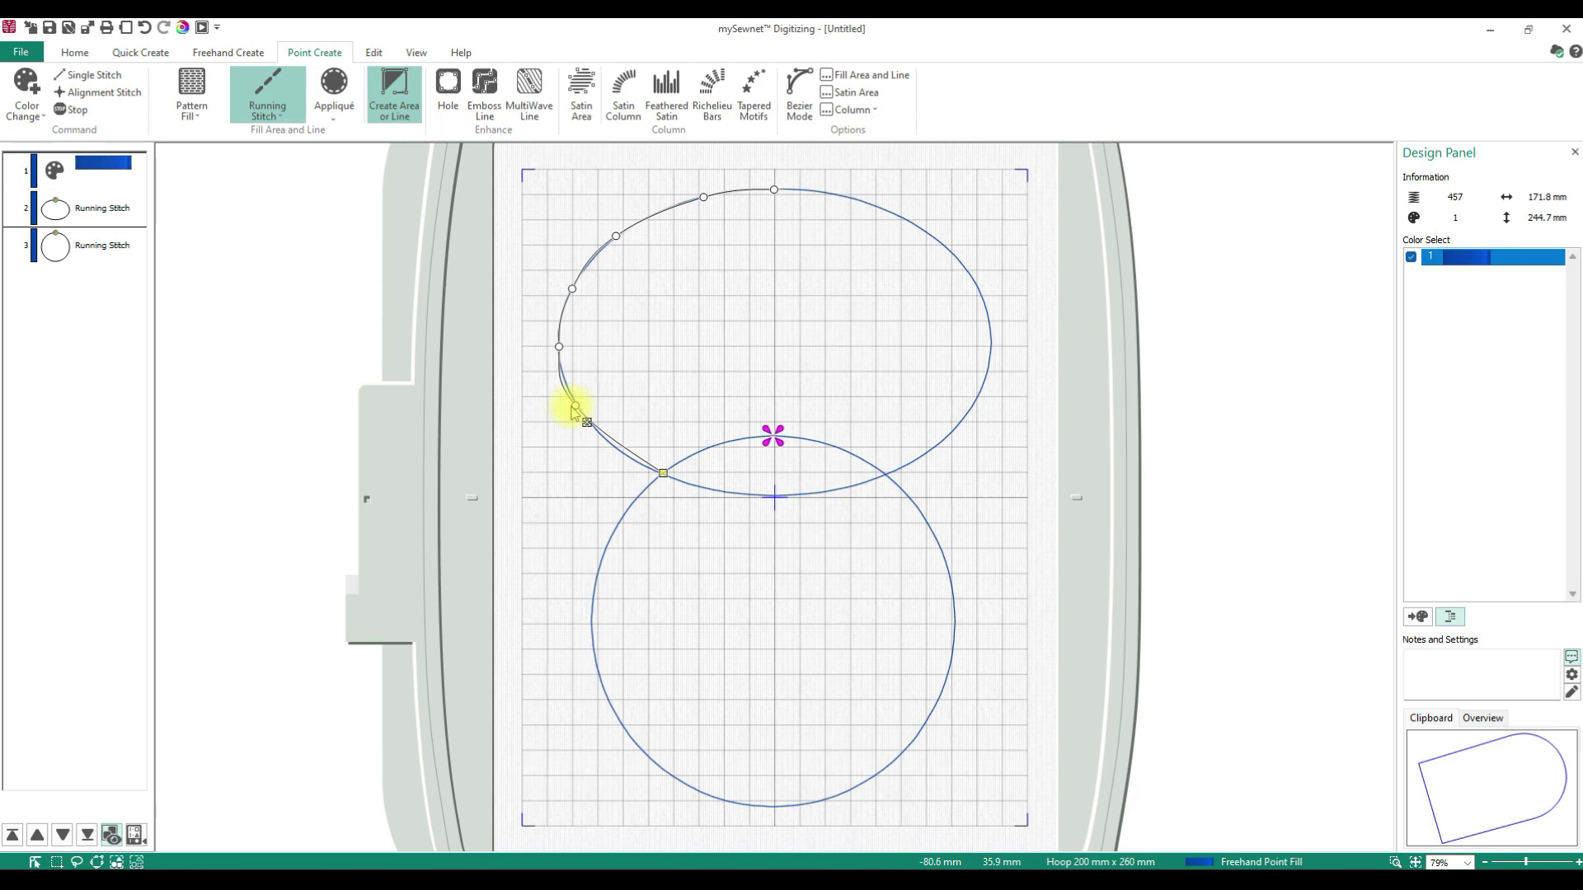
drag(576, 406, 588, 423)
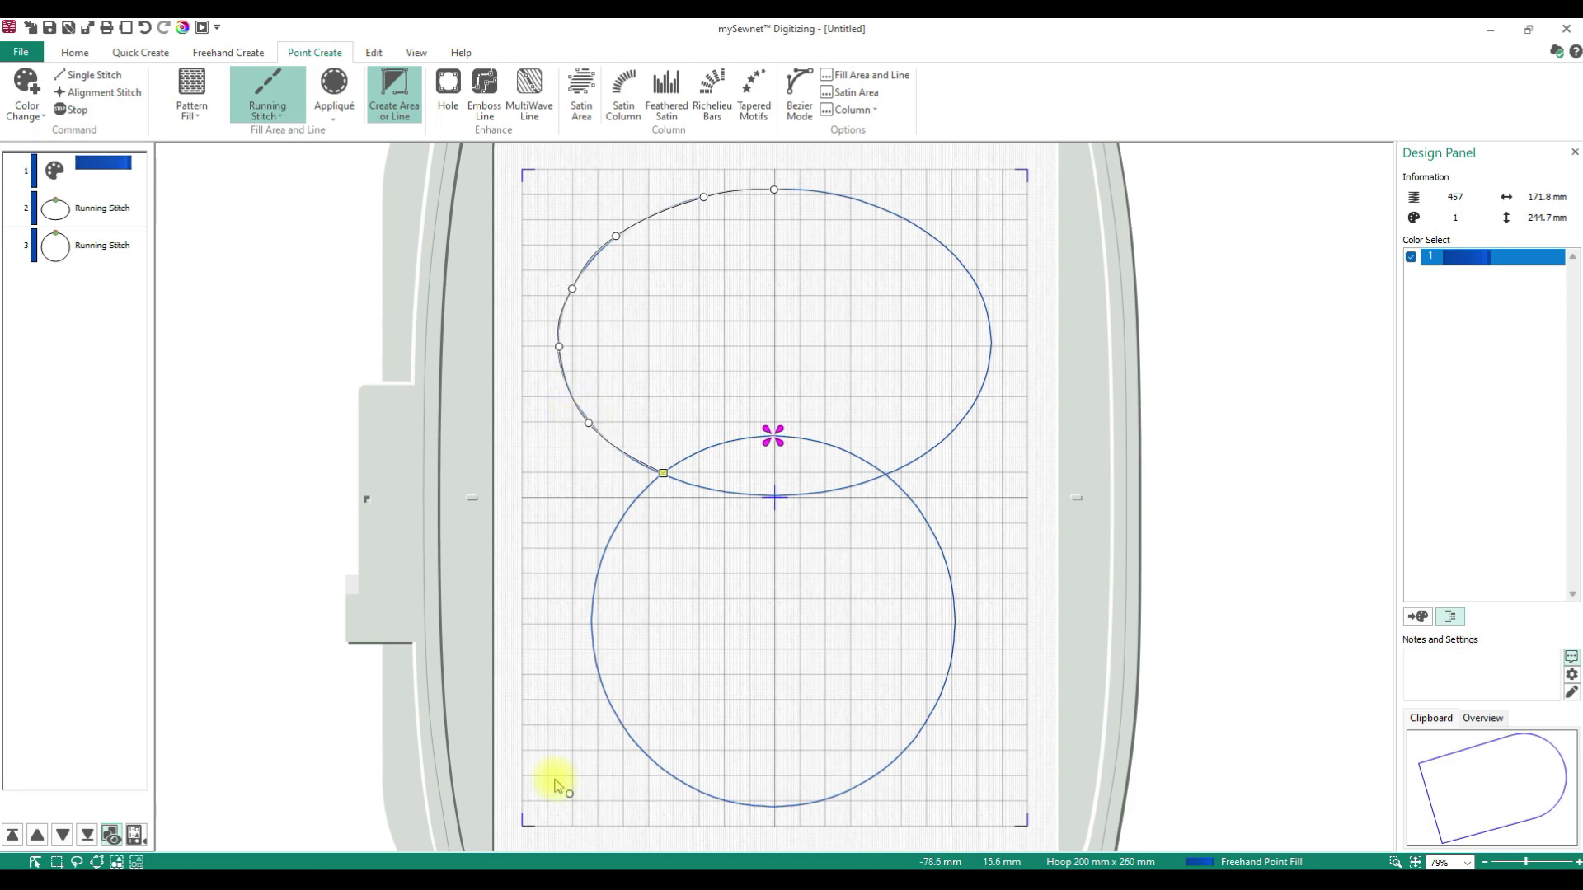
Continue the line around the lower circle from the left intersection to the right one, ending with a corner point.
click(622, 513)
click(593, 599)
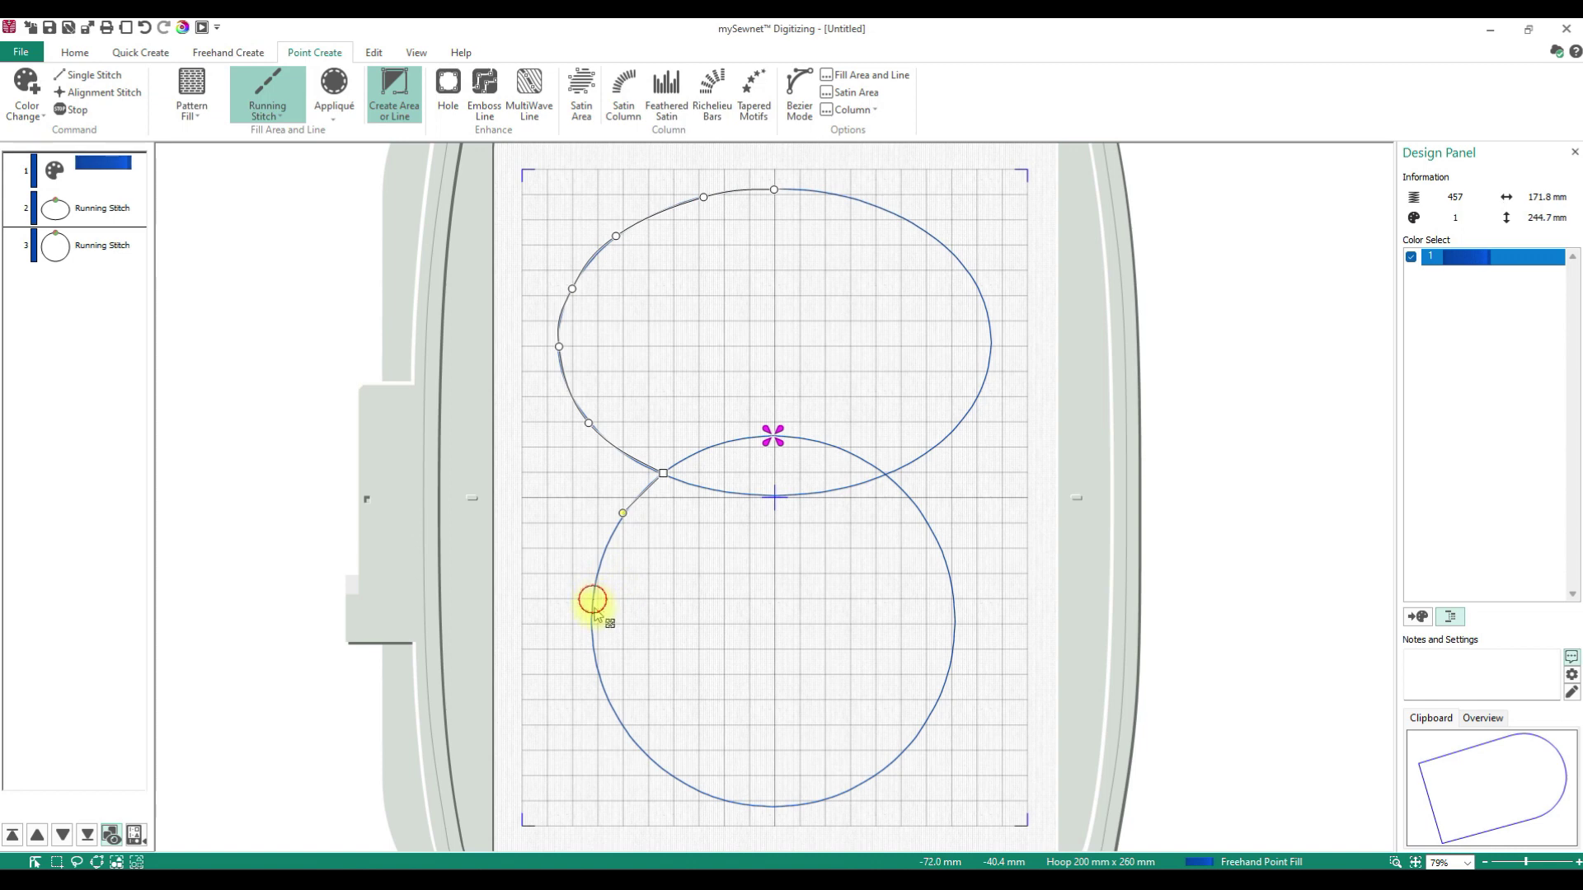
click(629, 732)
click(733, 803)
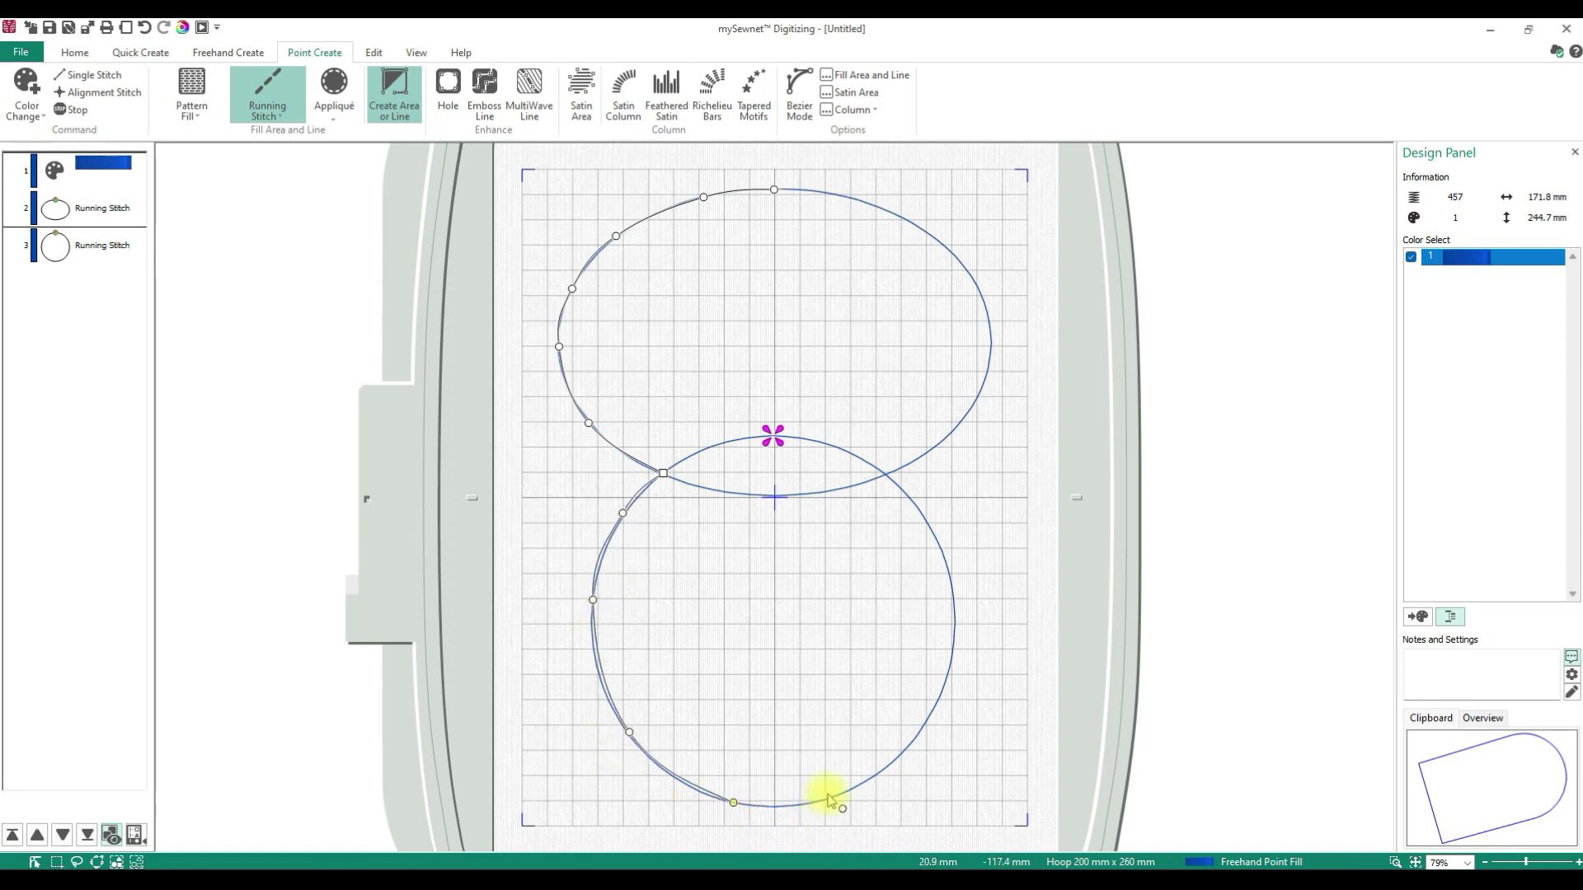
click(833, 797)
click(941, 693)
click(953, 596)
click(923, 516)
right_click(886, 476)
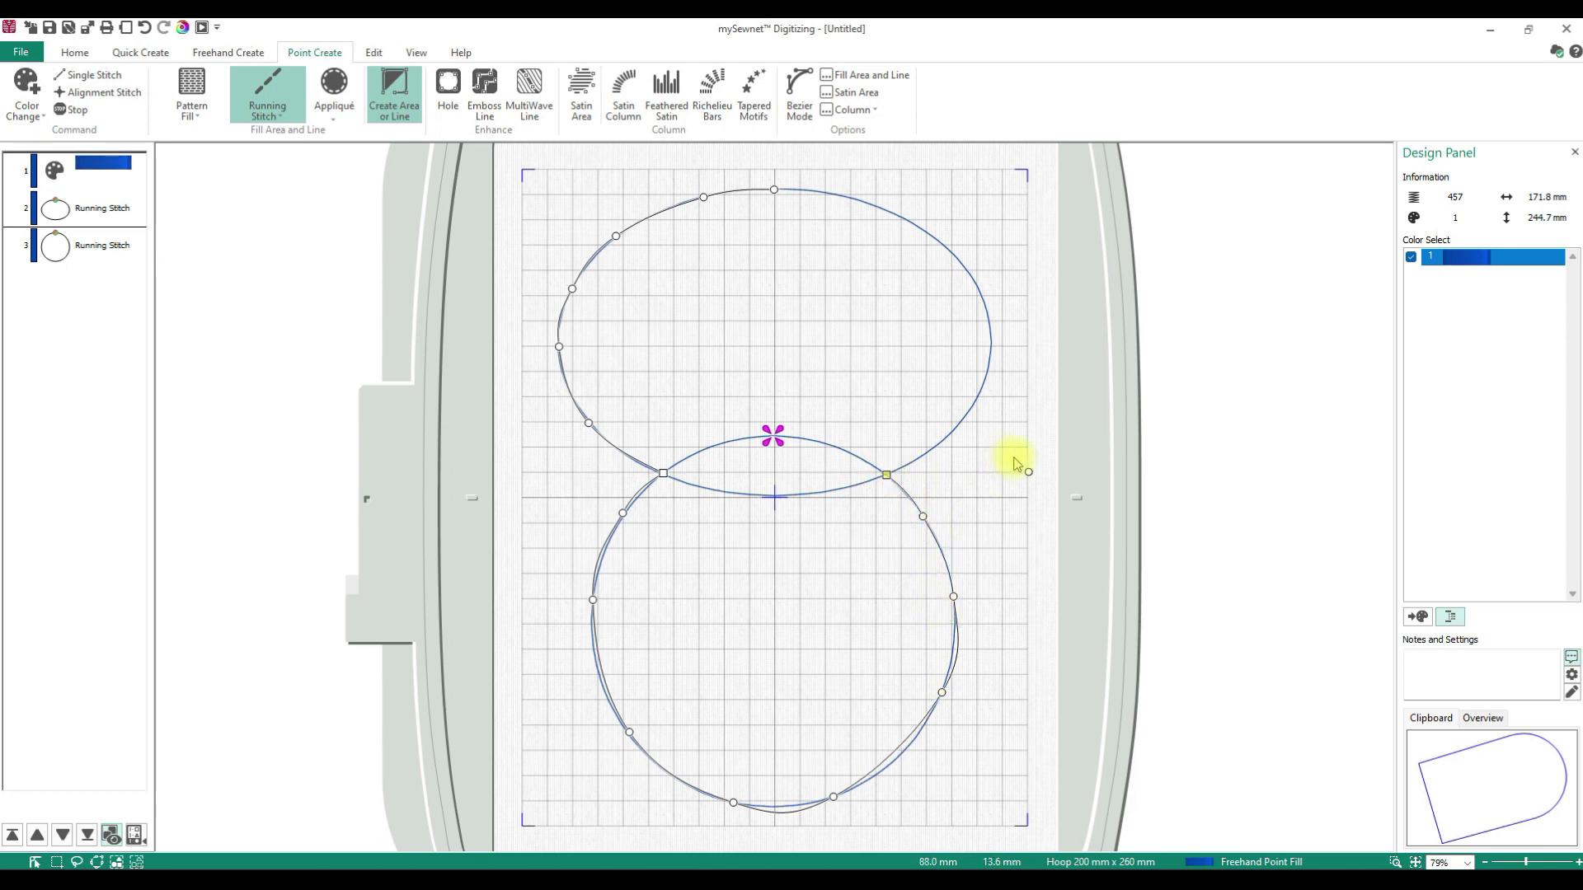
Trace the oval's right side up to just before the starting point, fitting the upper right points to the curve.
click(970, 410)
click(981, 316)
click(956, 260)
click(824, 192)
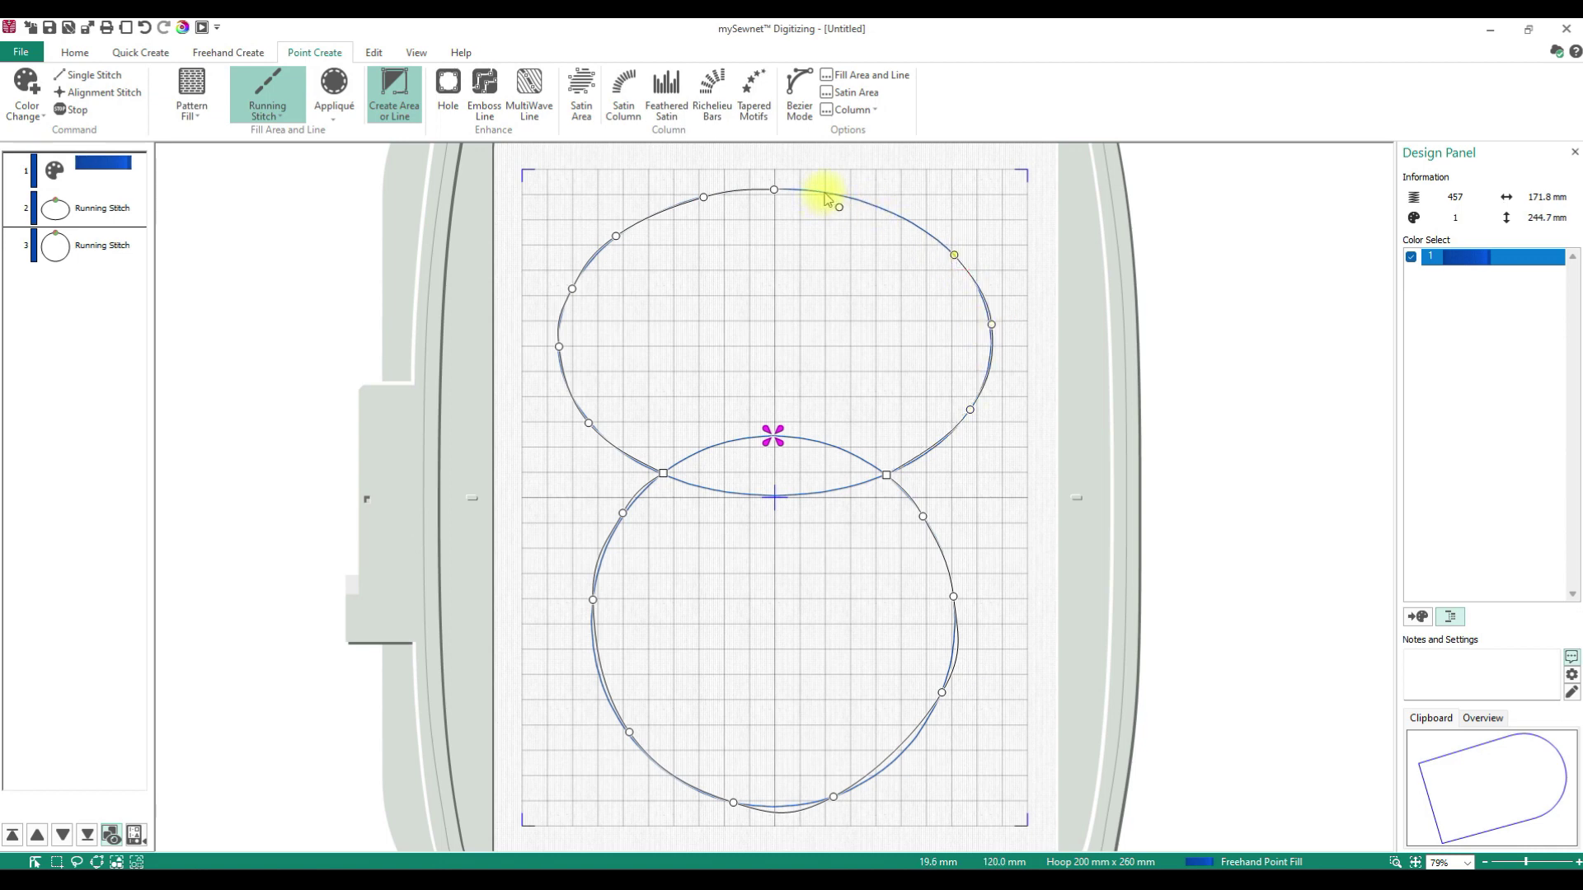
drag(952, 250, 931, 236)
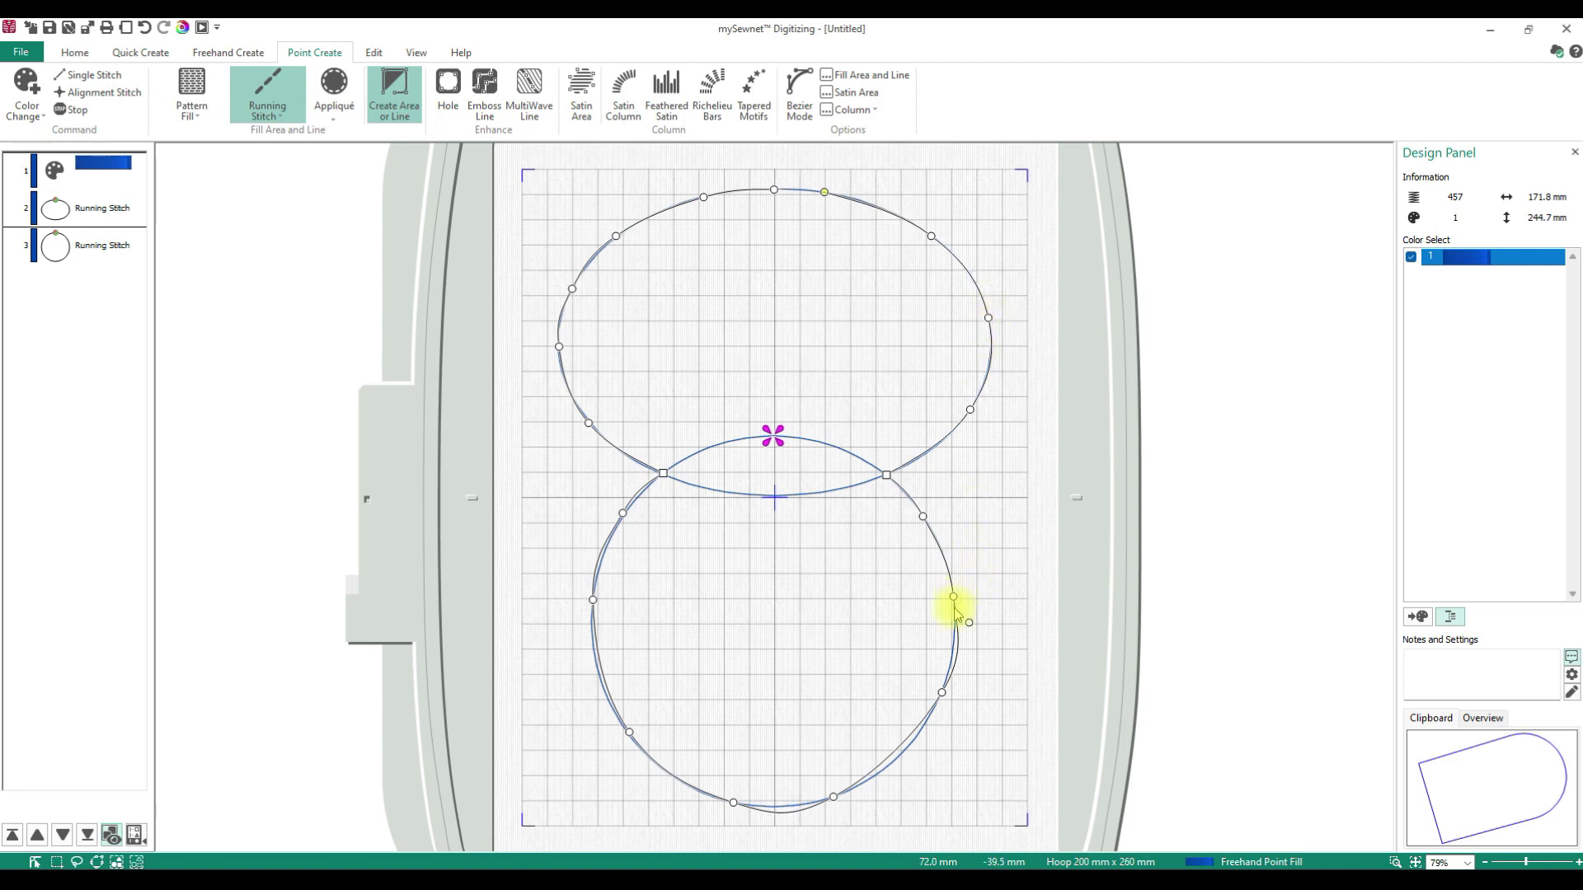
Reposition the traced points around the lower circle so that the line follows its curve more closely.
drag(942, 693, 929, 724)
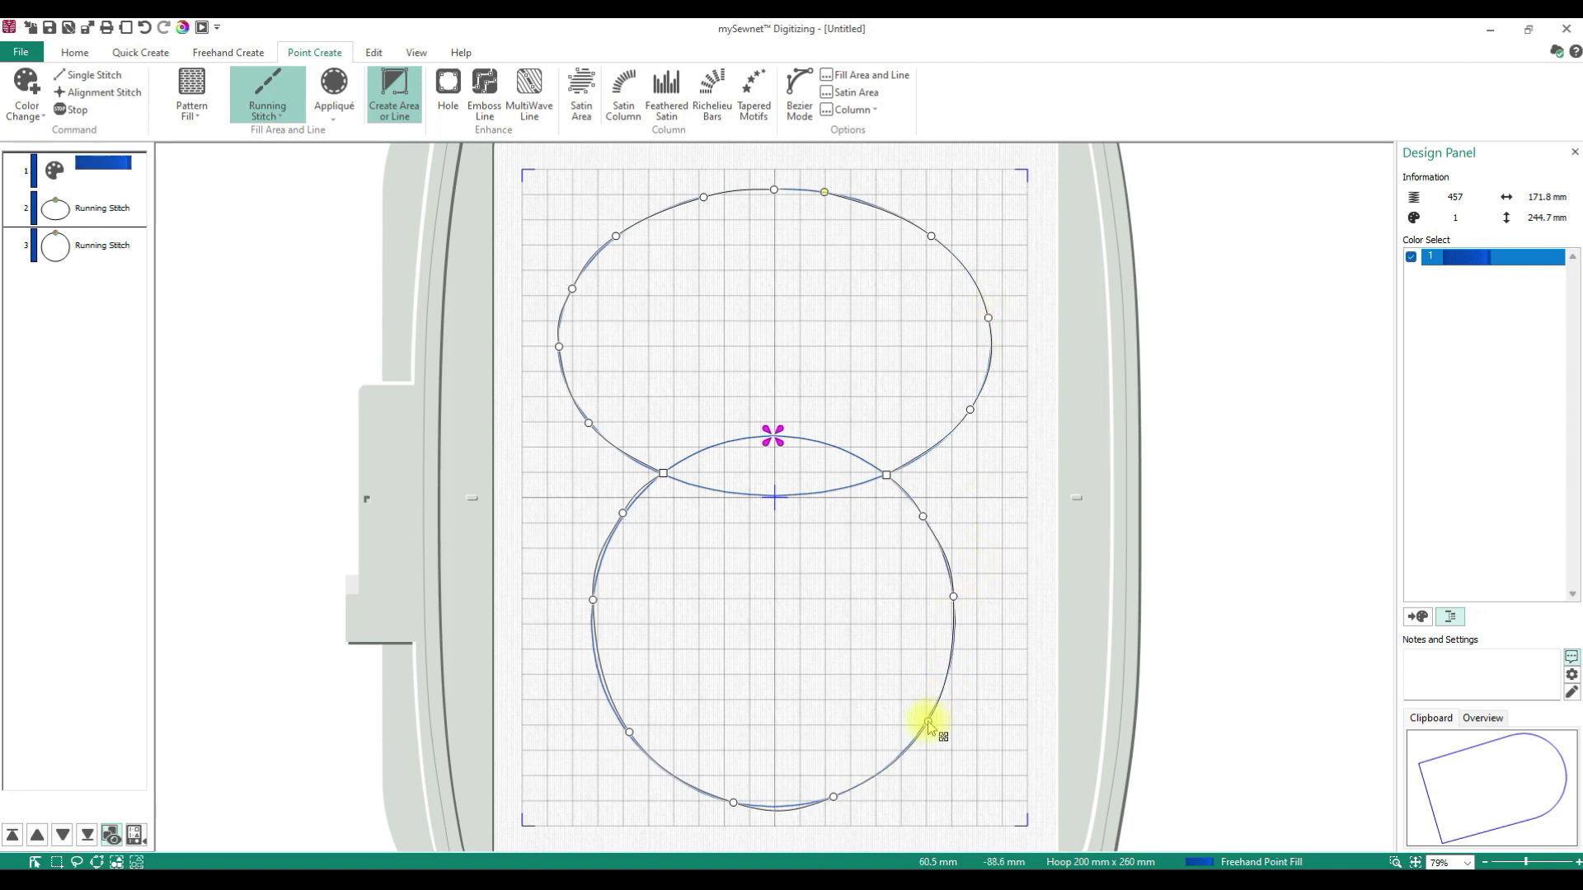
click(735, 803)
drag(734, 803, 716, 802)
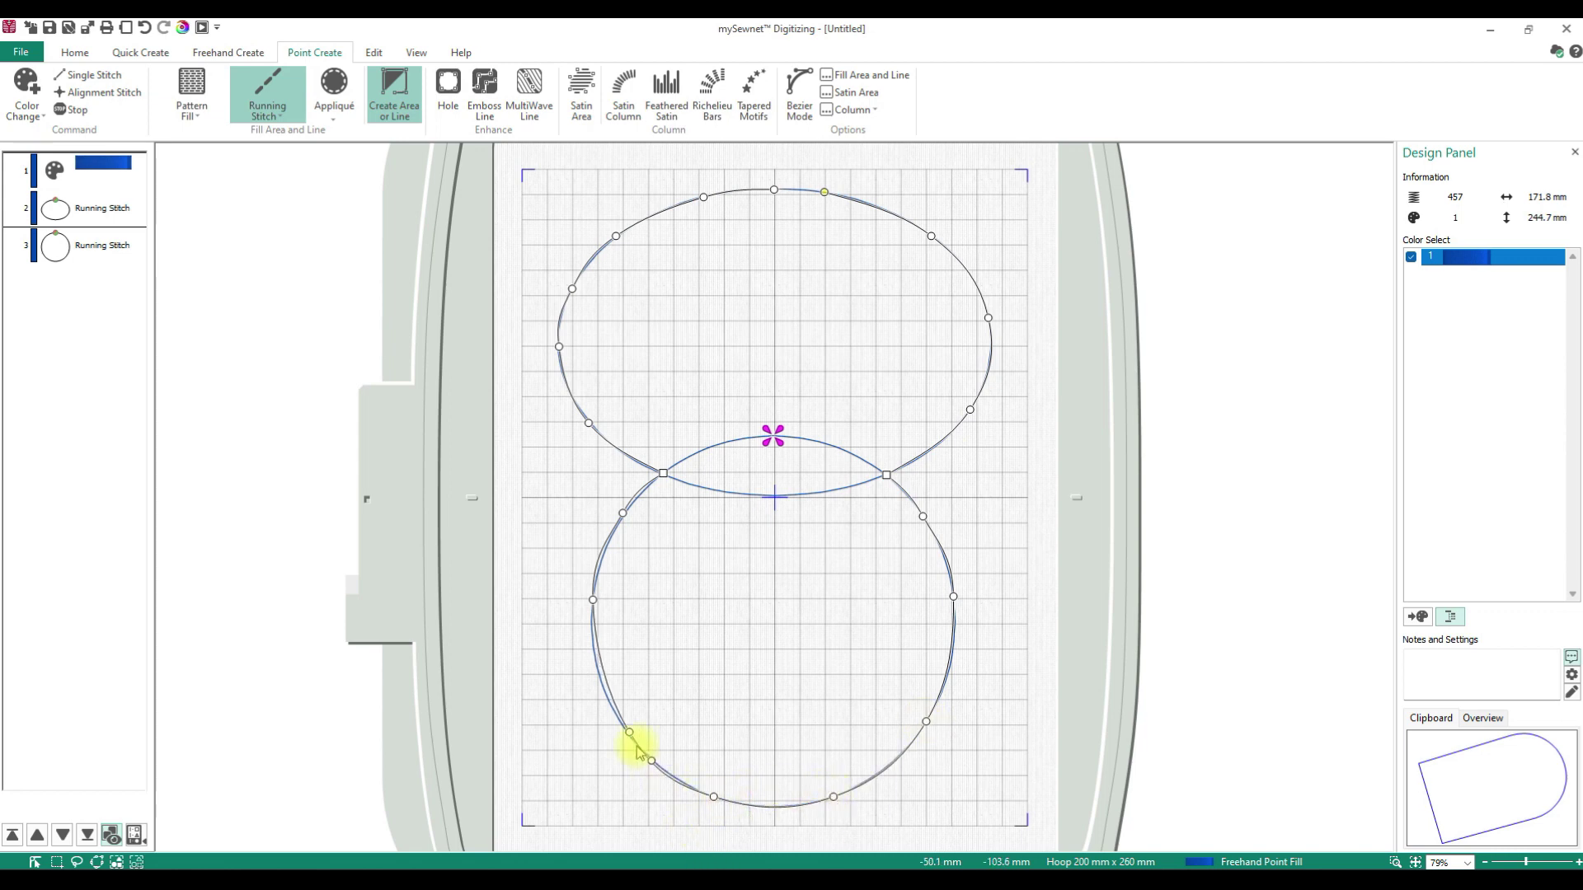
drag(629, 733, 617, 718)
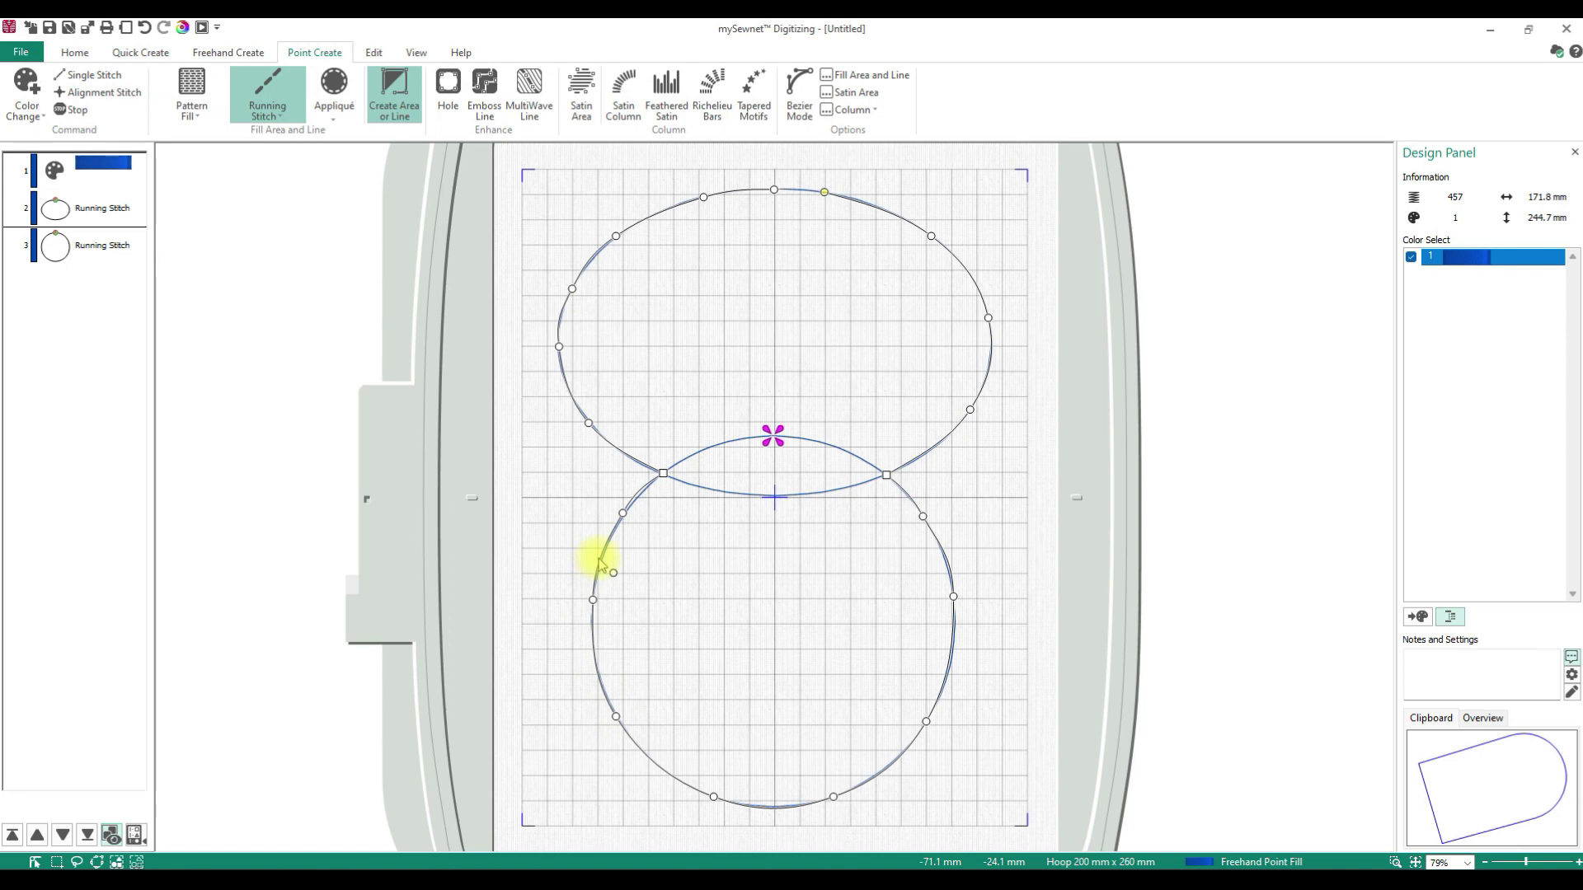
drag(623, 514, 620, 523)
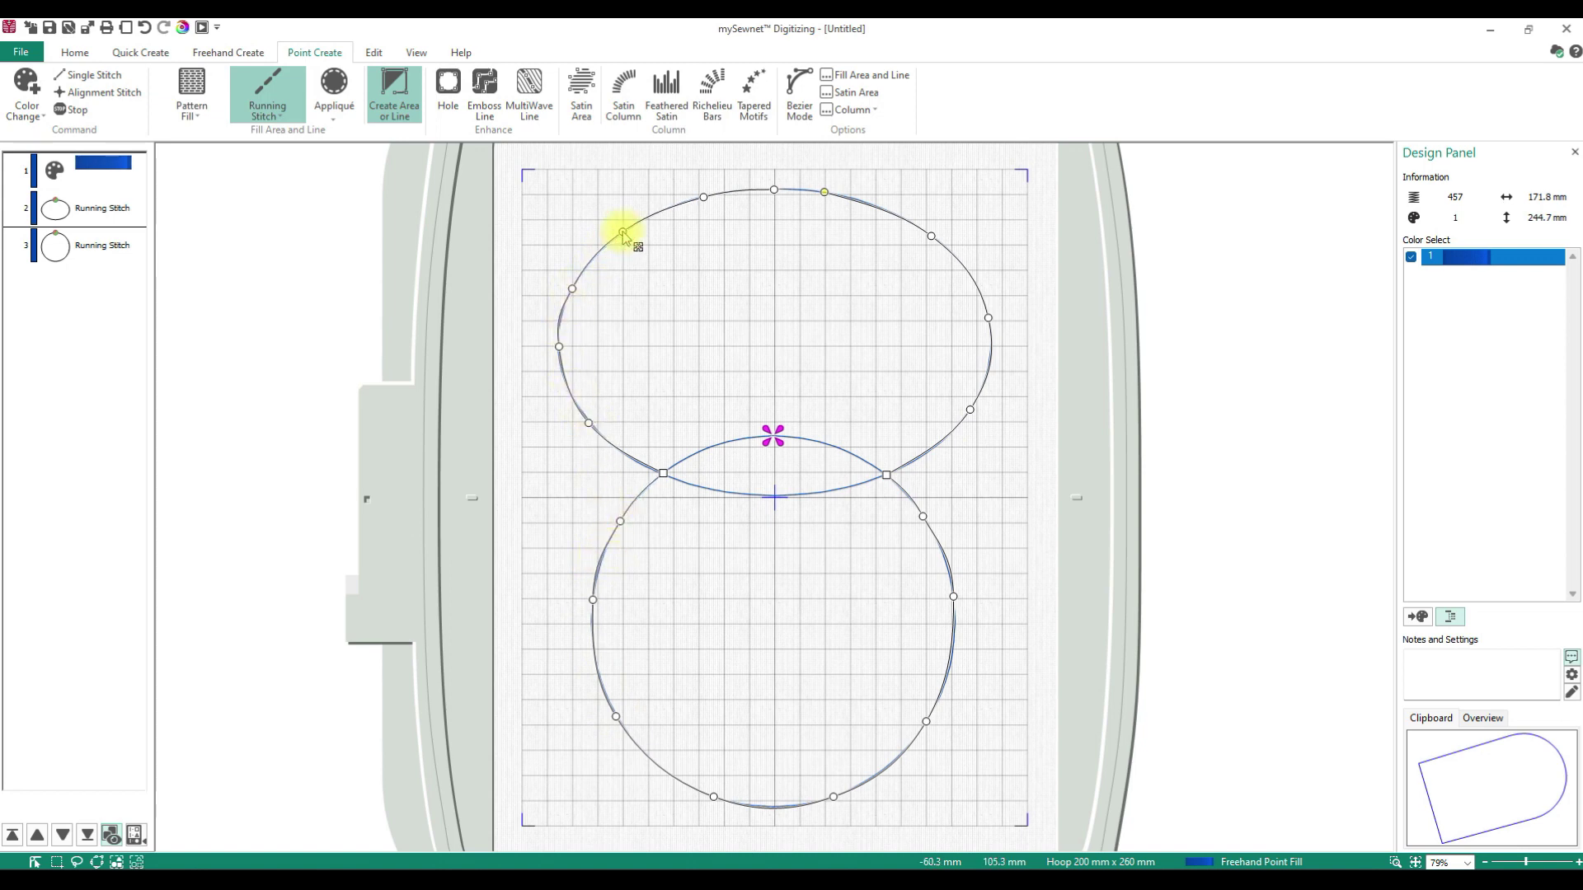
Finish the traced running stitch line and delete the original oval and circle, keeping only the combined outline.
key(Return)
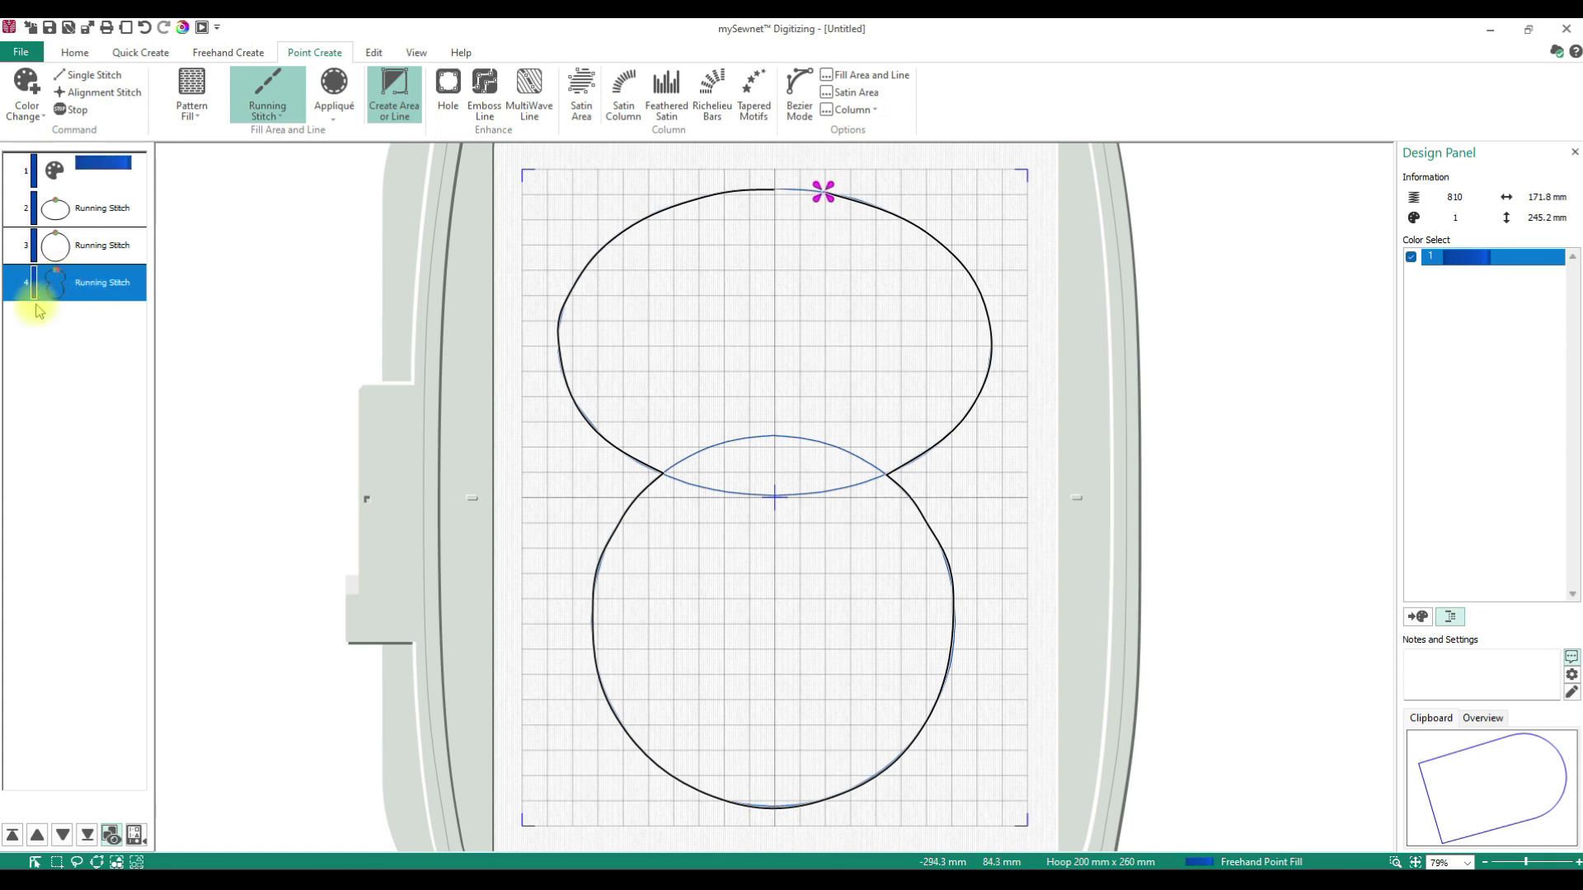
click(59, 210)
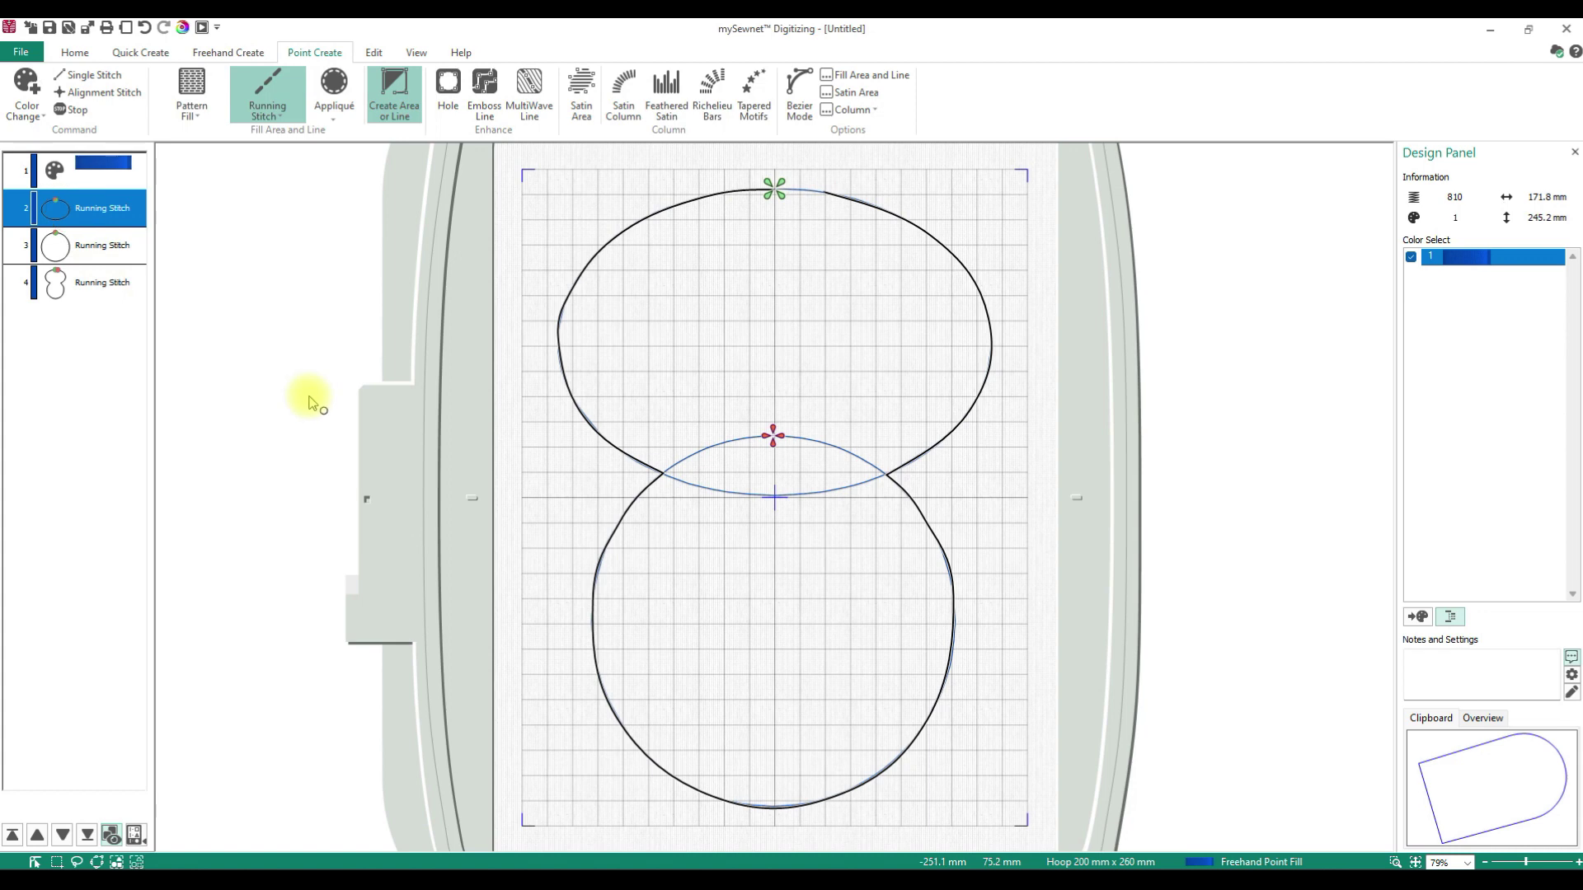
drag(90, 247, 89, 218)
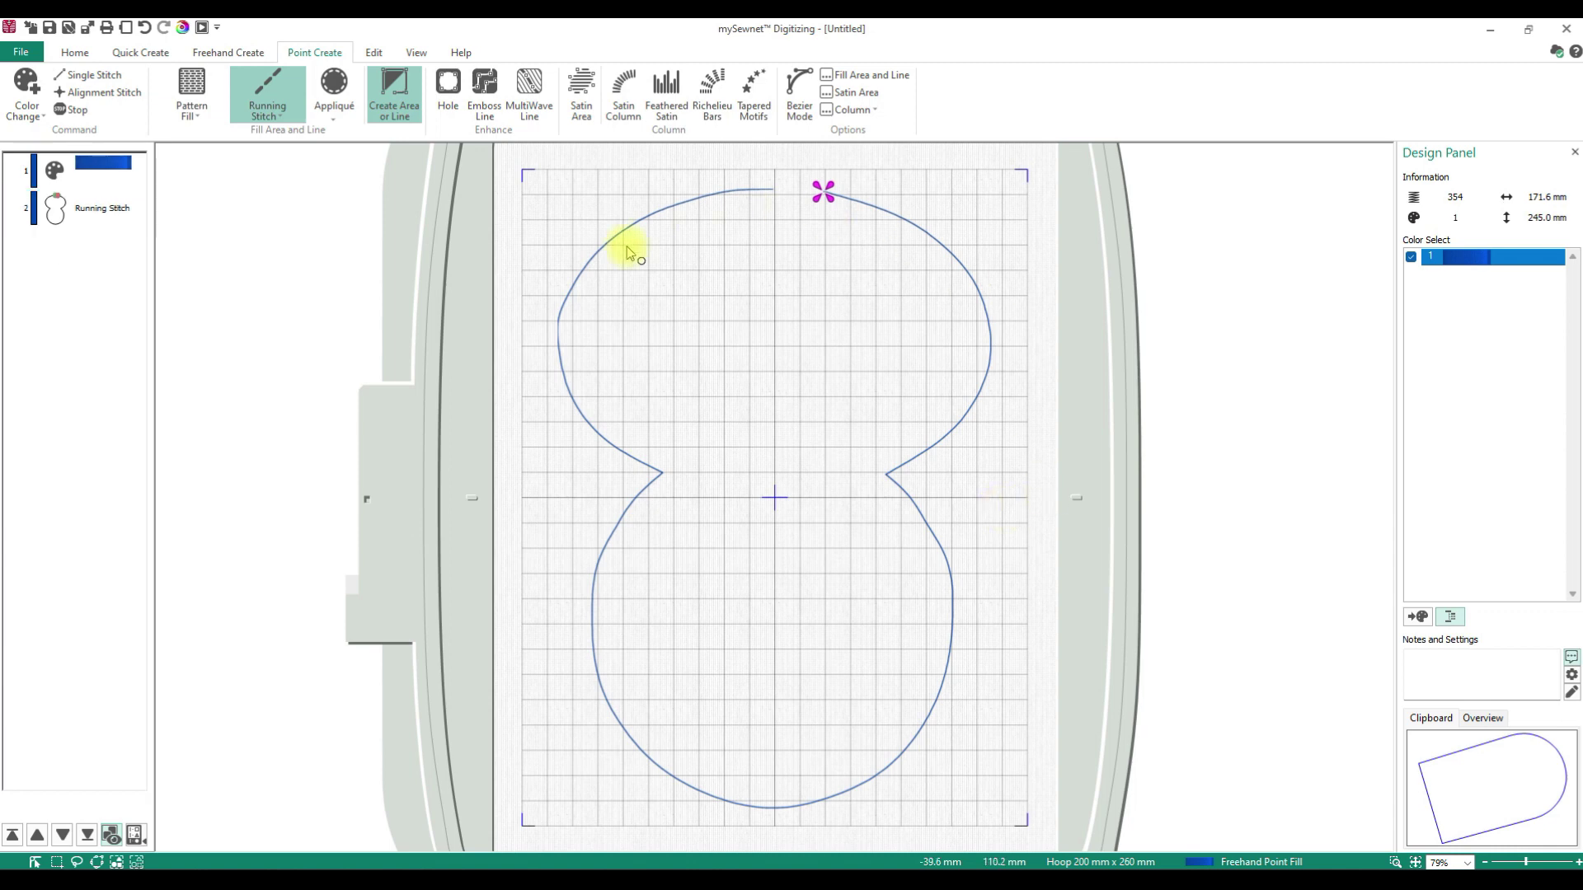
Turn on Closed Border Line in the traced outline's running stitch properties.
click(97, 211)
right_click(99, 213)
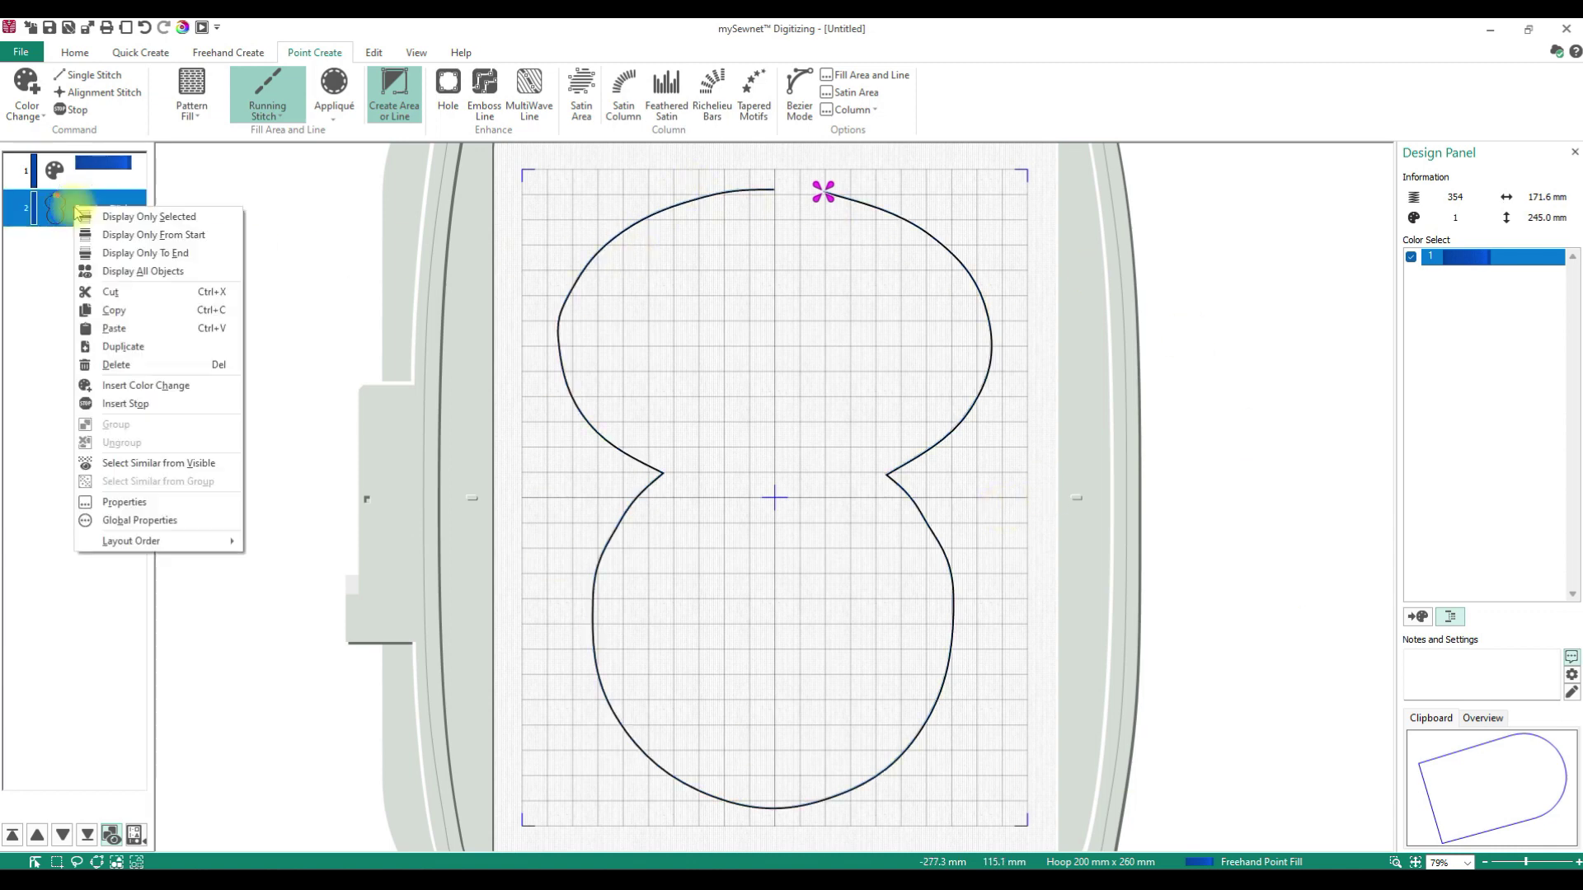
click(132, 502)
click(633, 436)
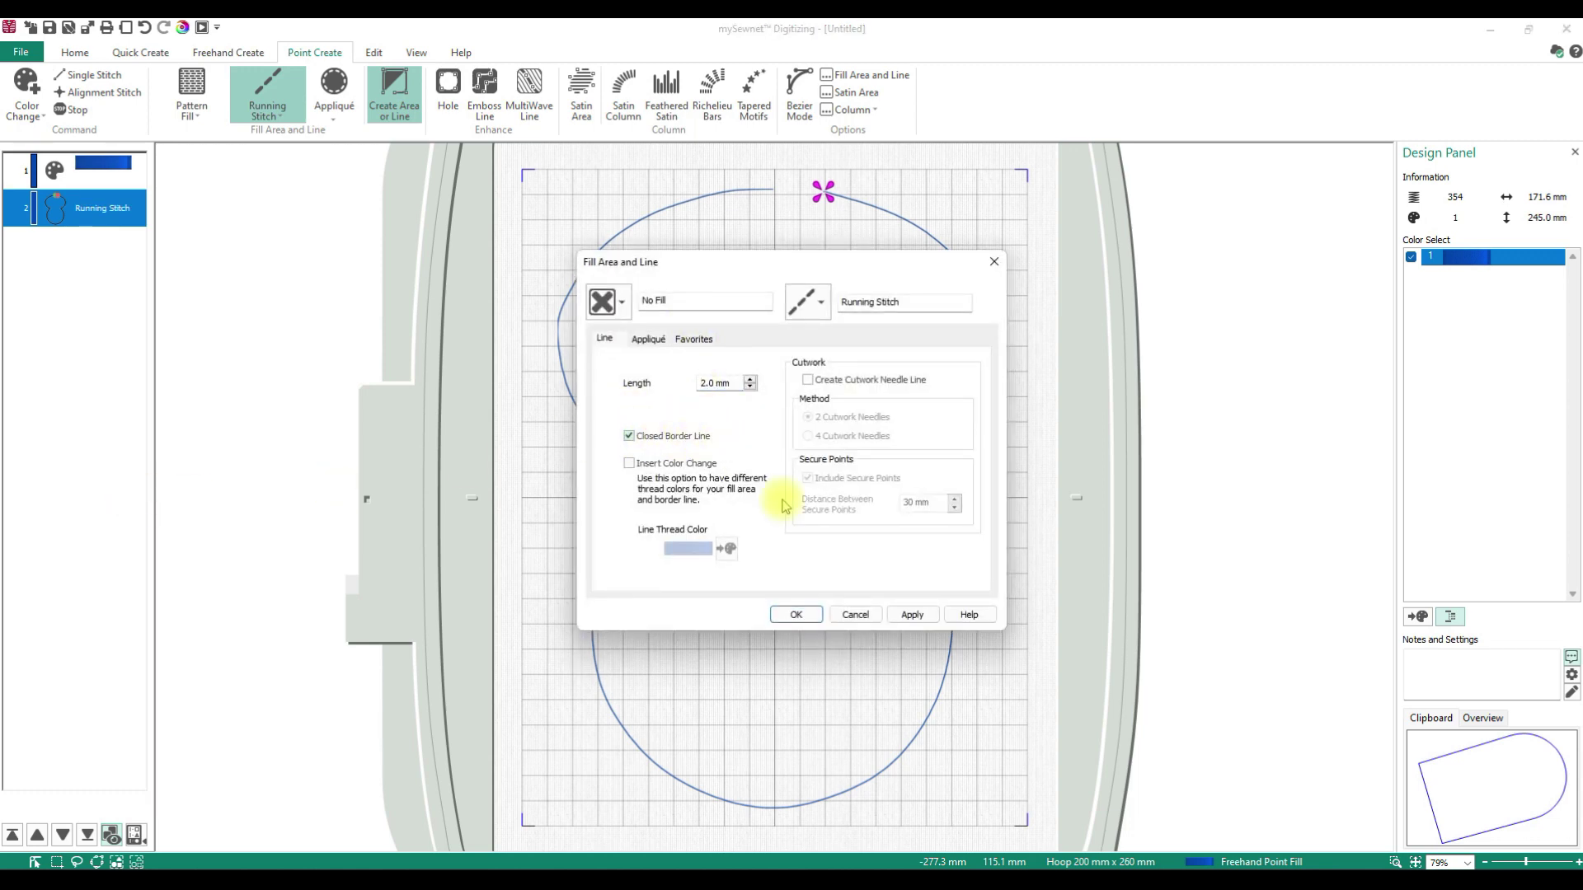
click(912, 616)
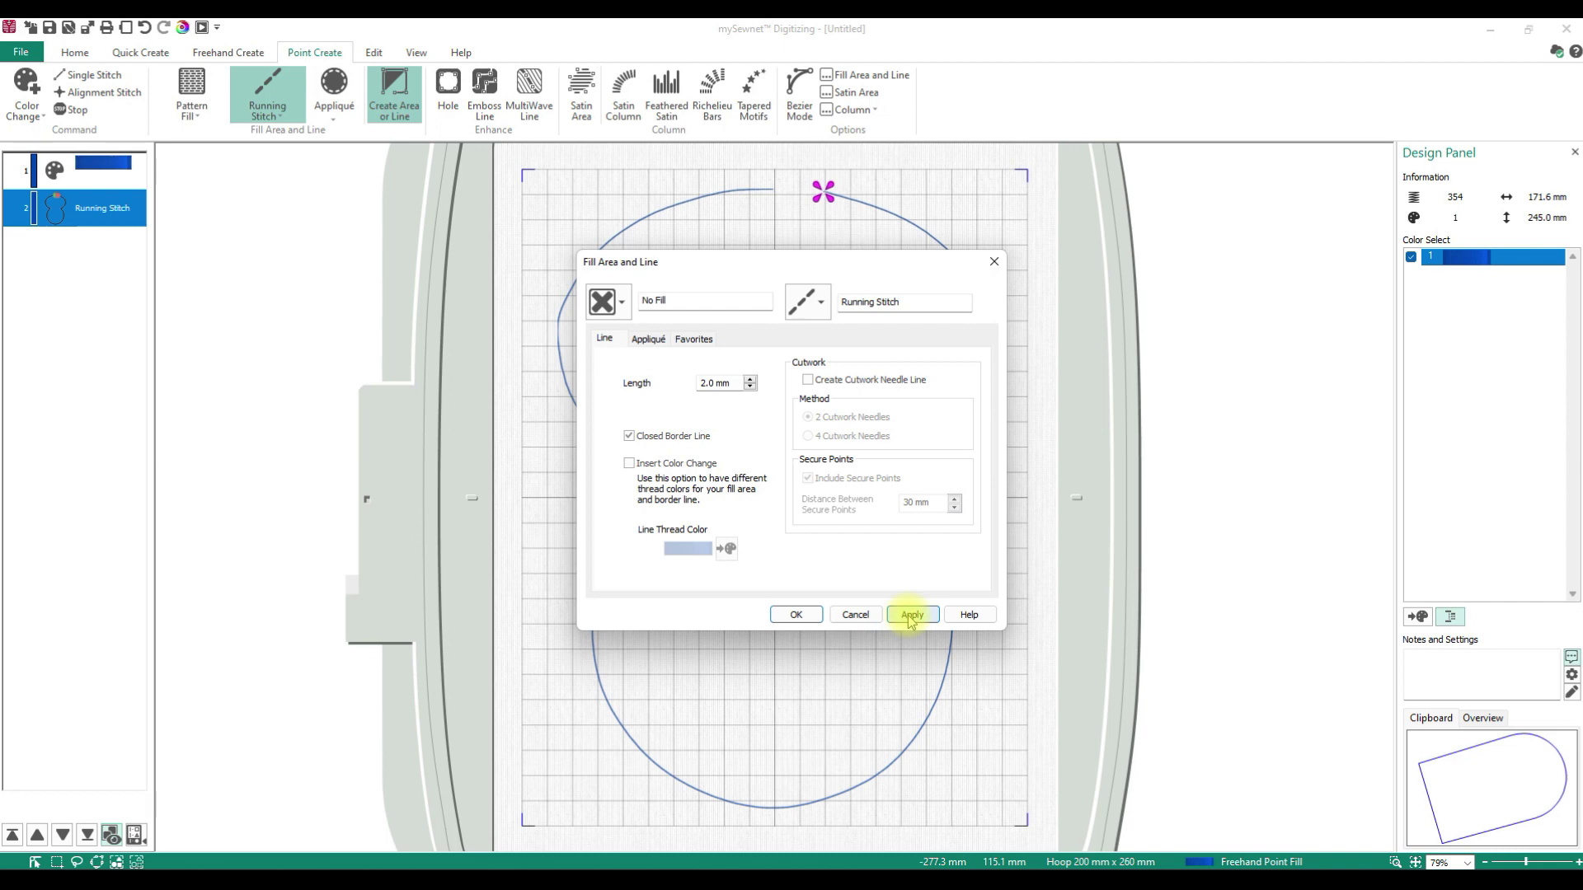
click(796, 613)
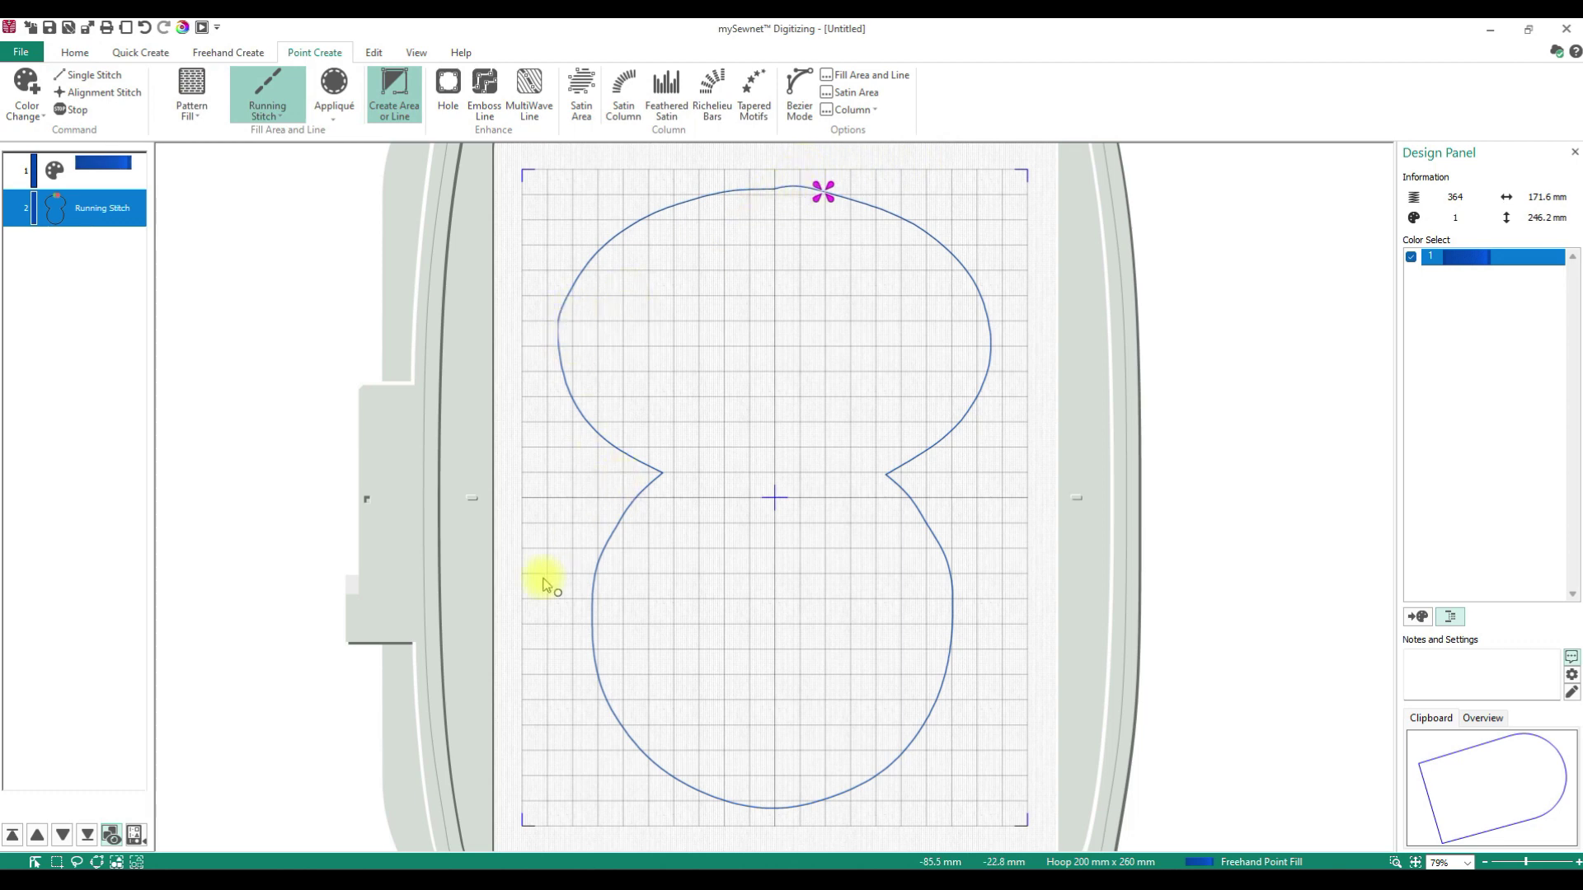
Edit the outline's points to smooth the top of the upper lobe and its left side.
click(74, 52)
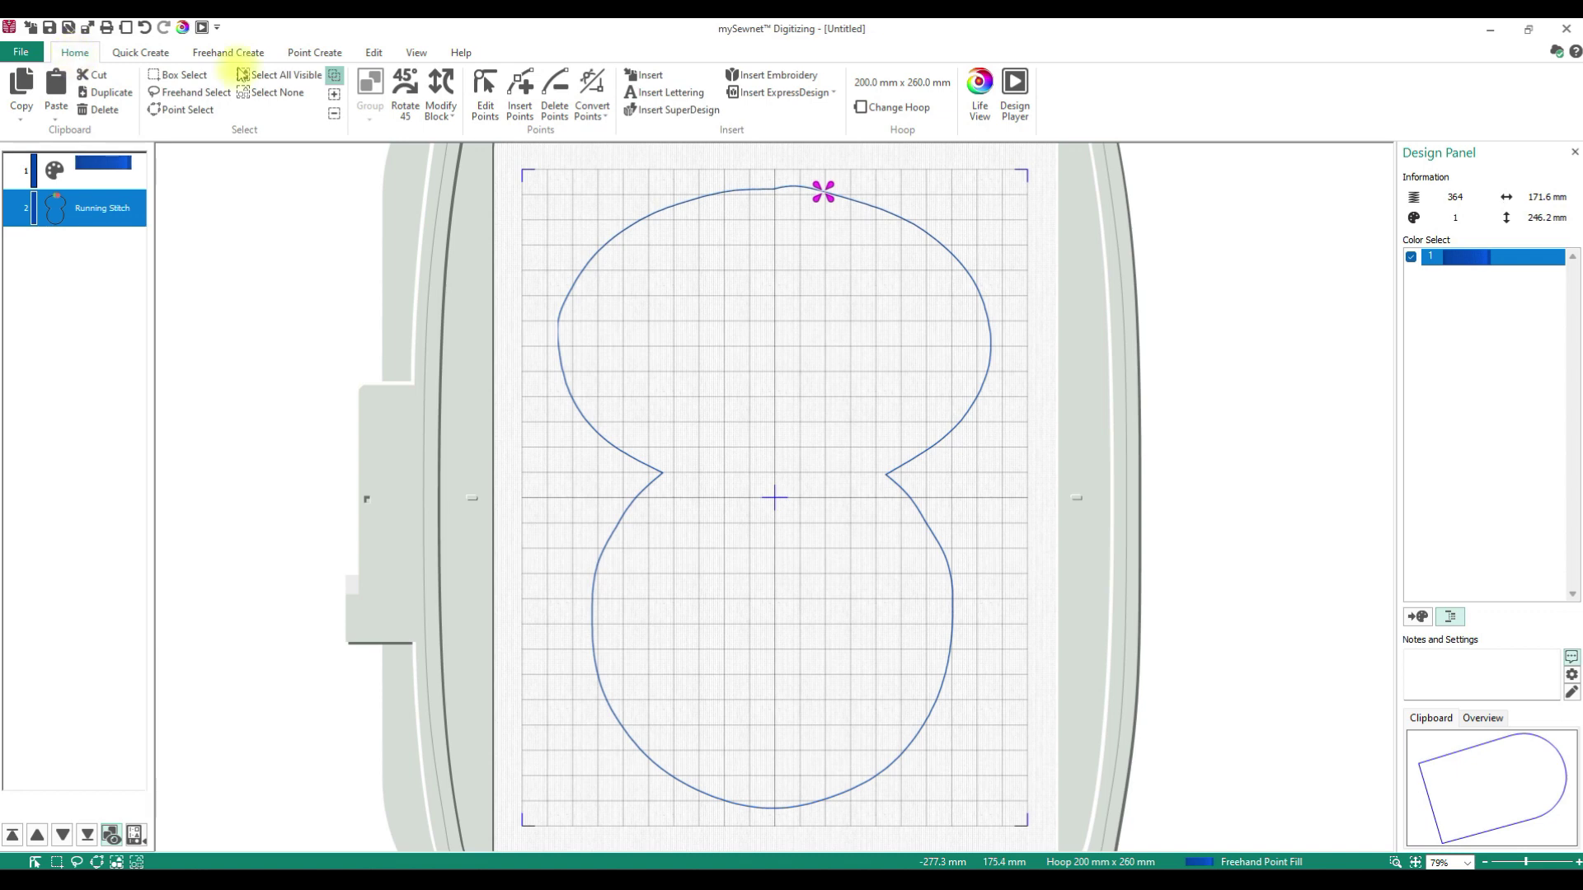
click(484, 95)
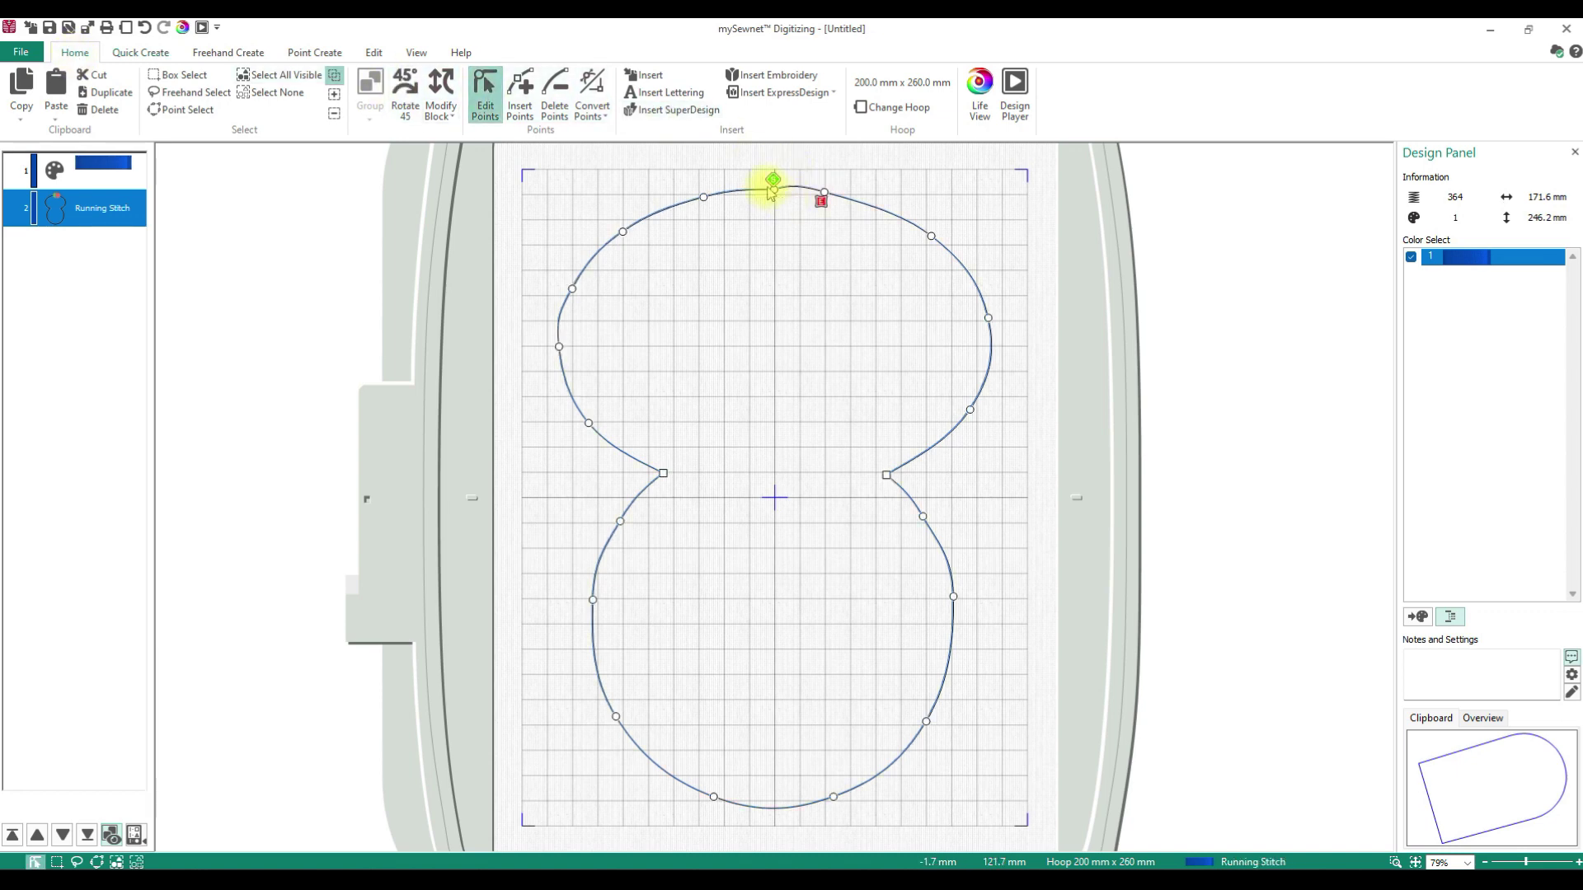
drag(824, 196, 841, 198)
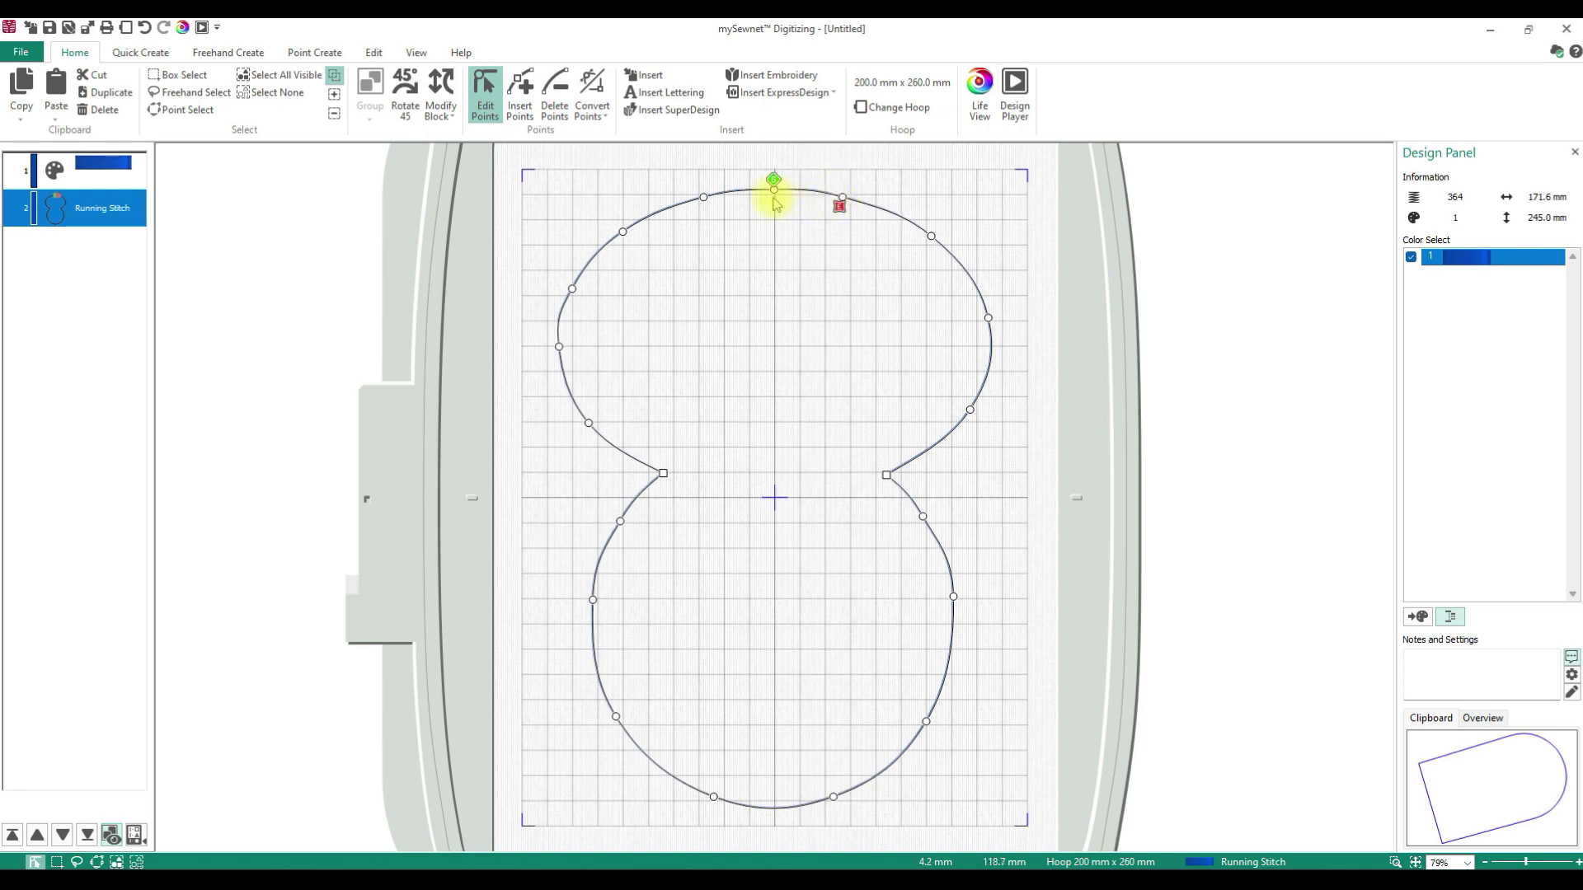
drag(559, 347, 560, 356)
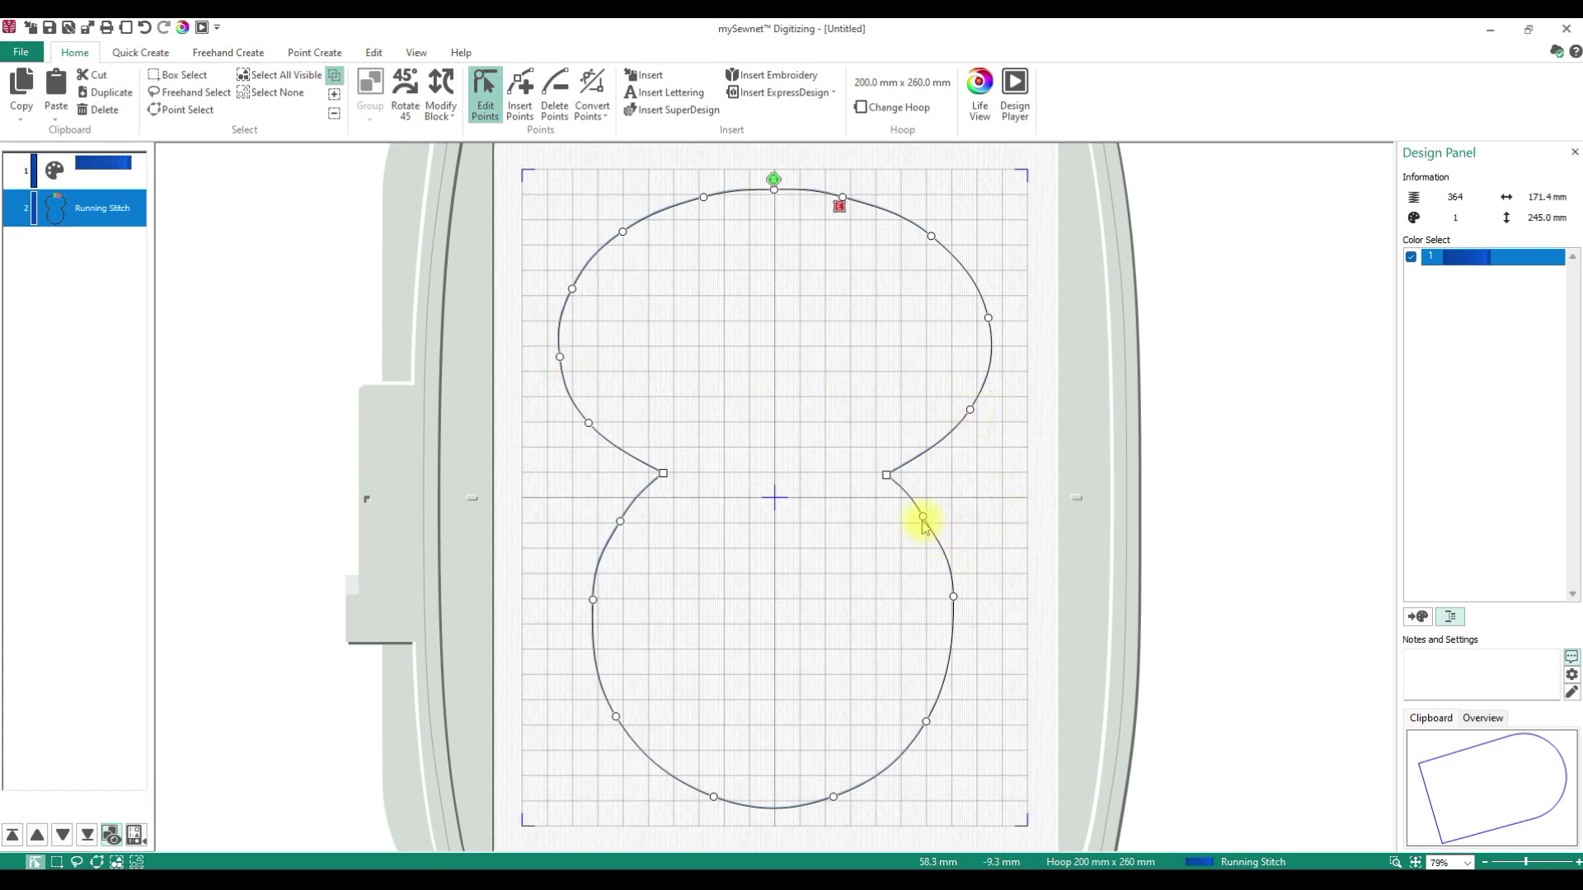
Adjust the points around the lower lobe on both sides and along its bottom to make the curve rounder.
drag(924, 517, 928, 520)
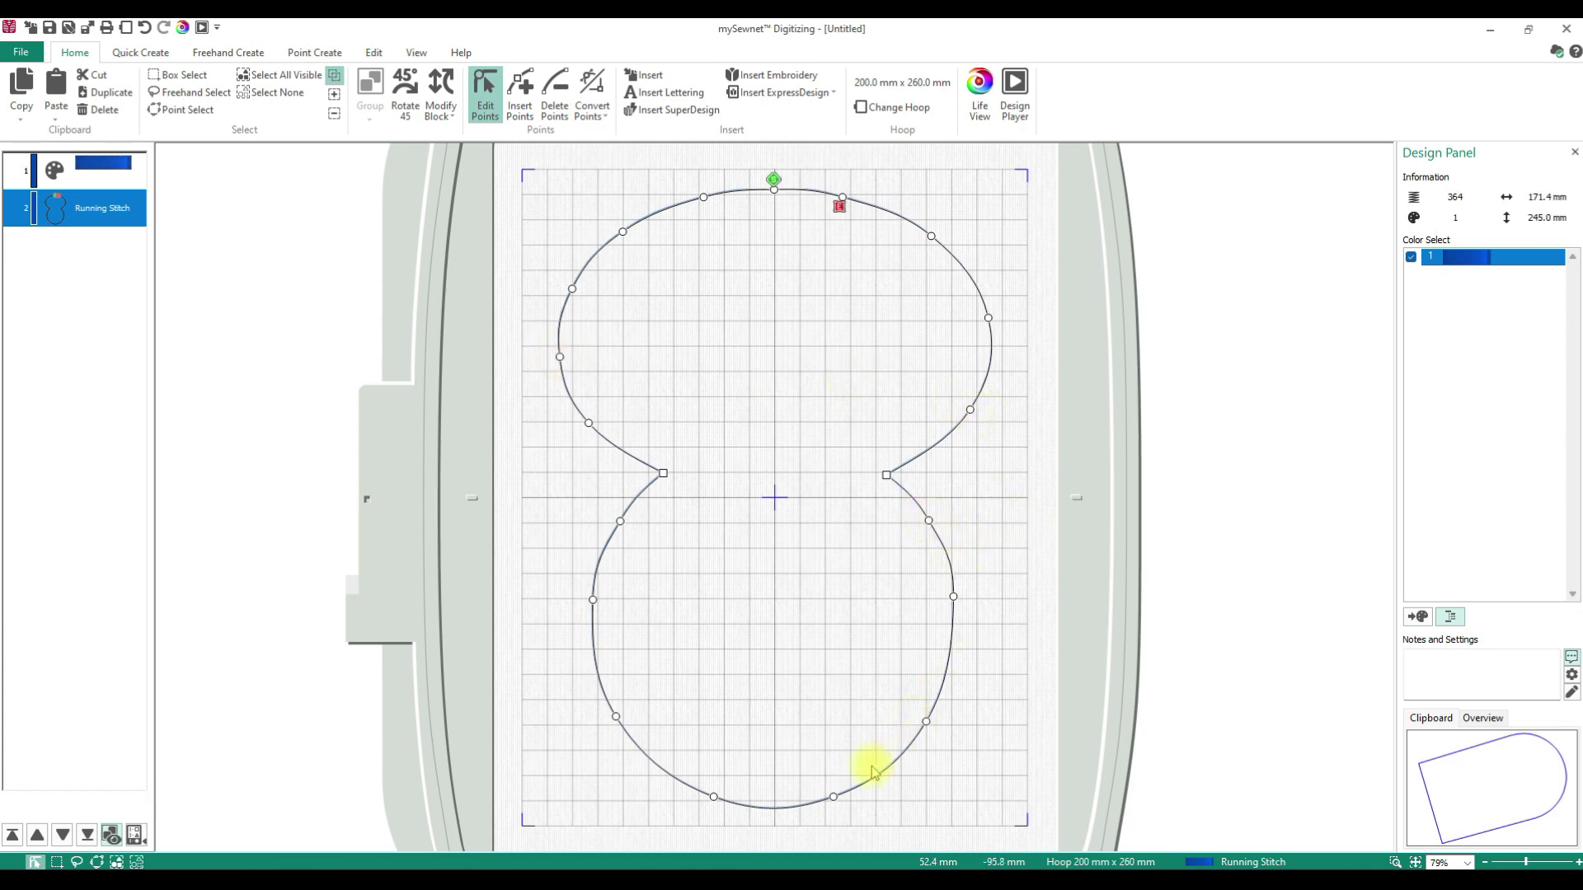
drag(834, 800, 838, 798)
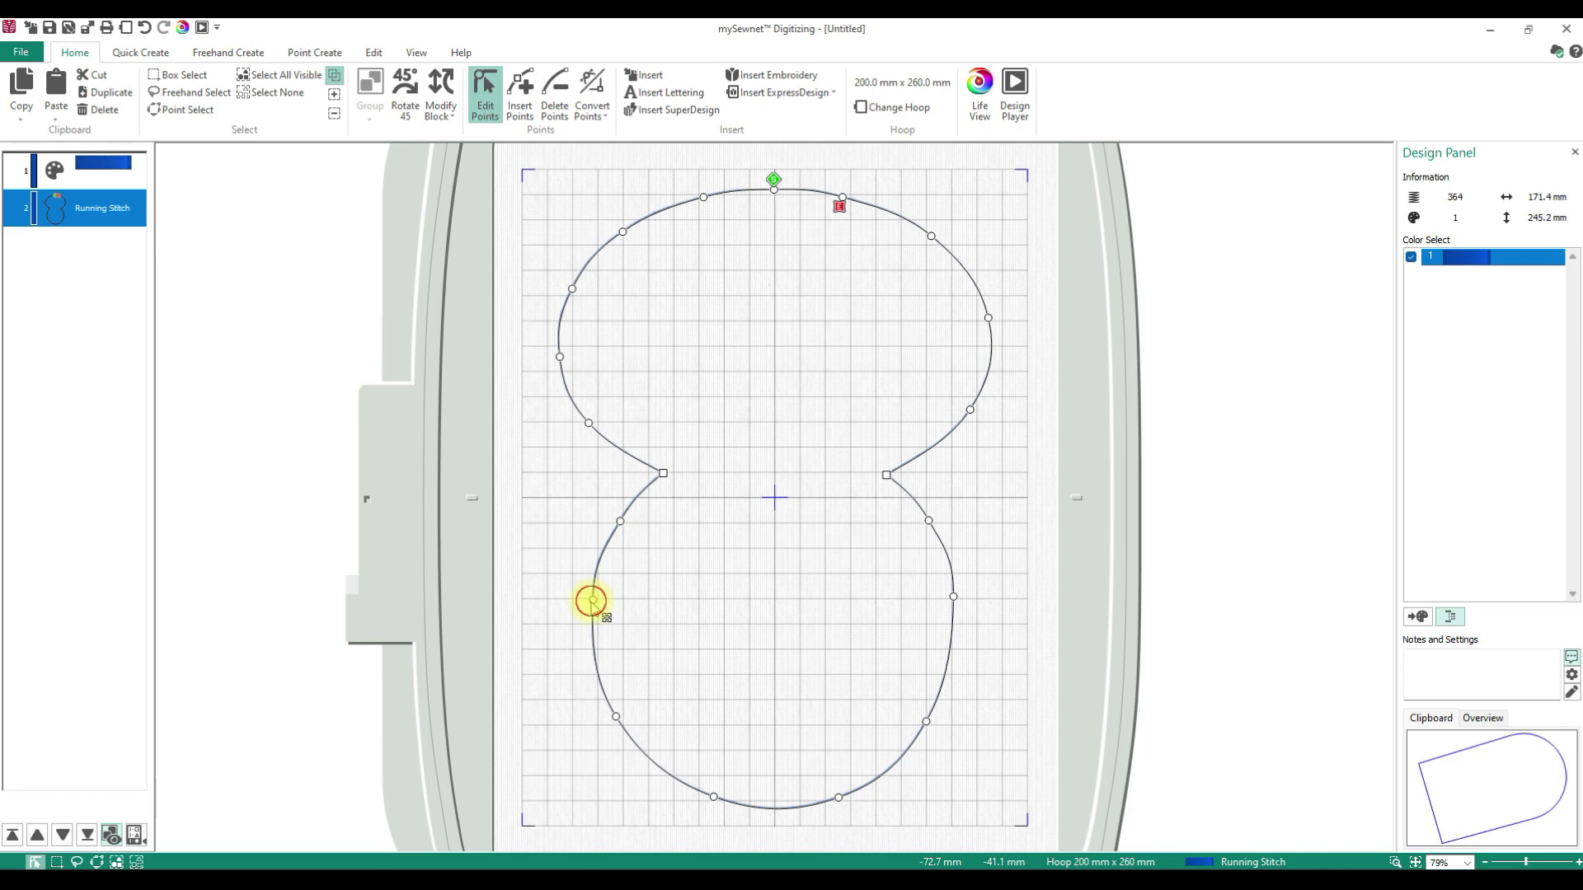
drag(593, 603, 592, 611)
click(620, 524)
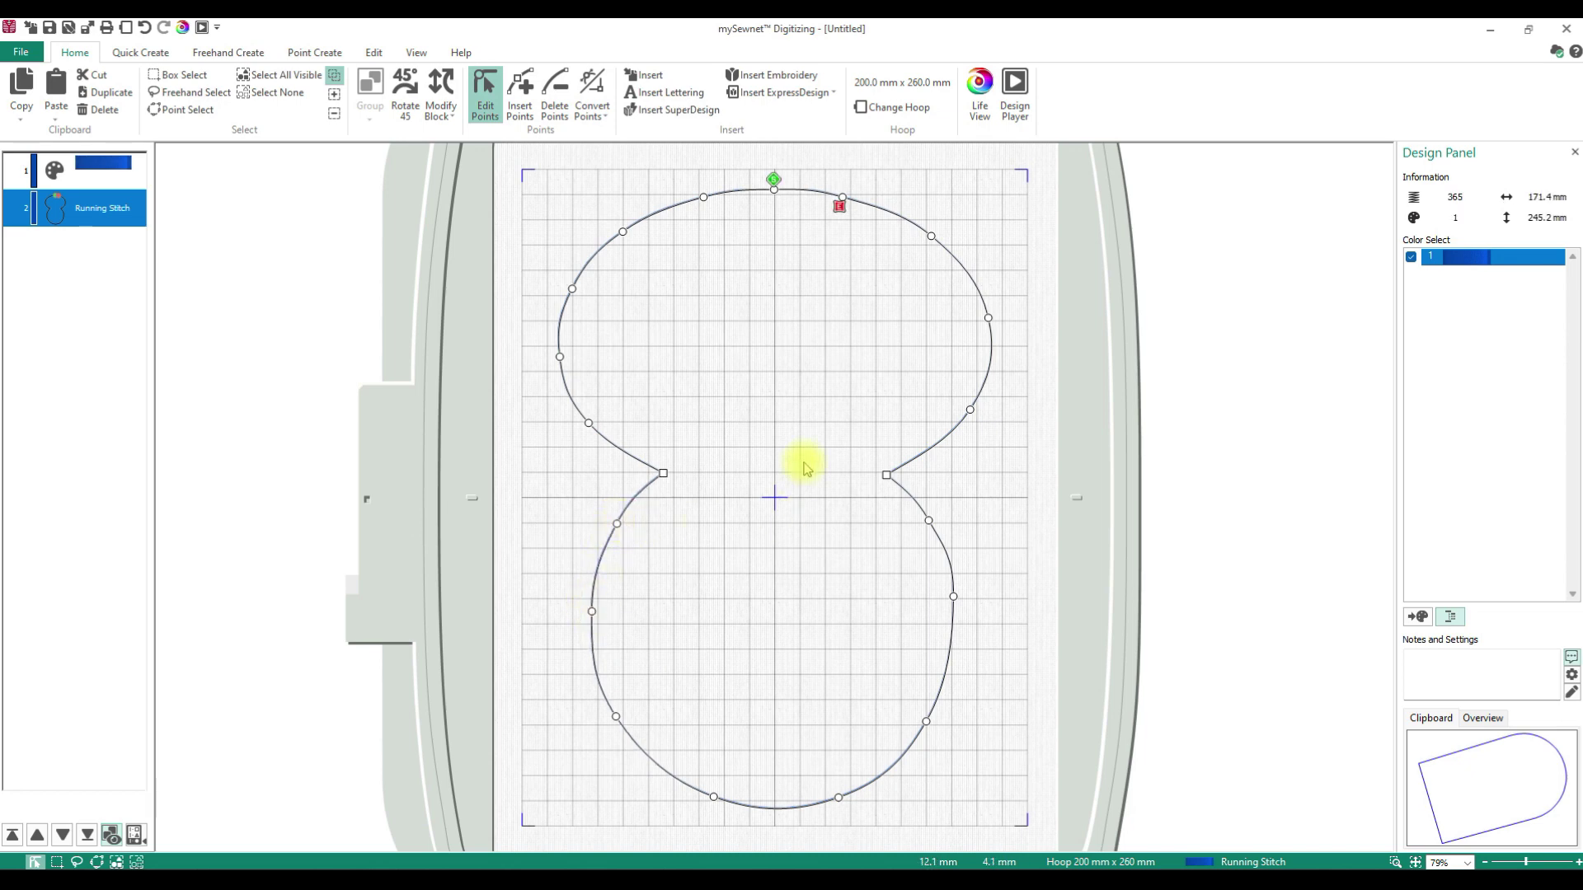
drag(615, 716, 618, 728)
drag(714, 798, 704, 795)
drag(840, 797, 838, 798)
drag(927, 722, 928, 715)
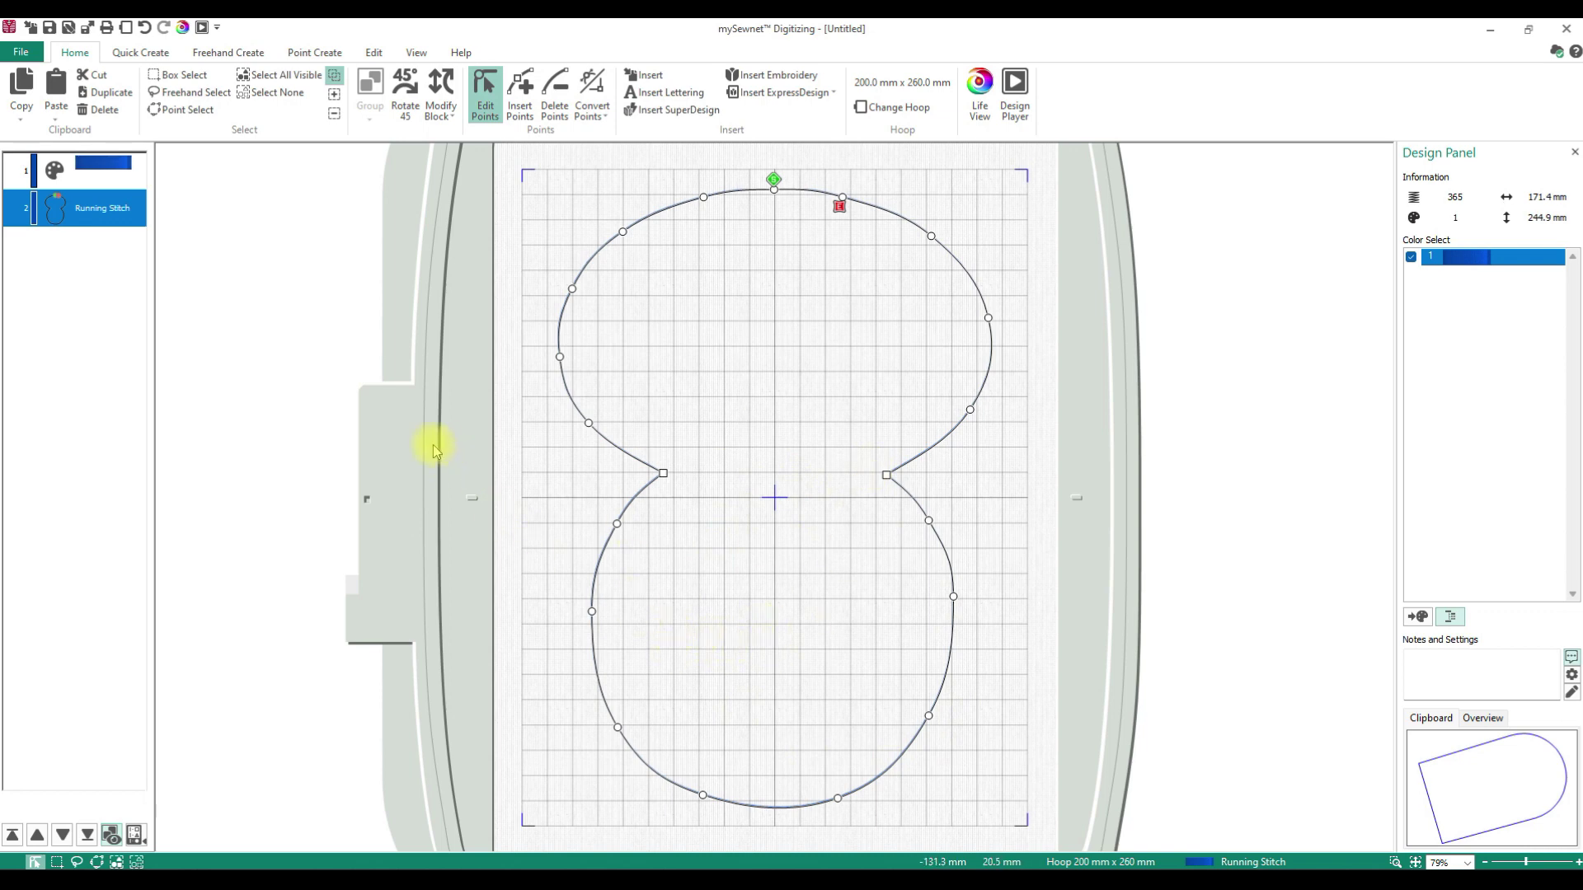
Copy the closed running stitch outline.
right_click(58, 221)
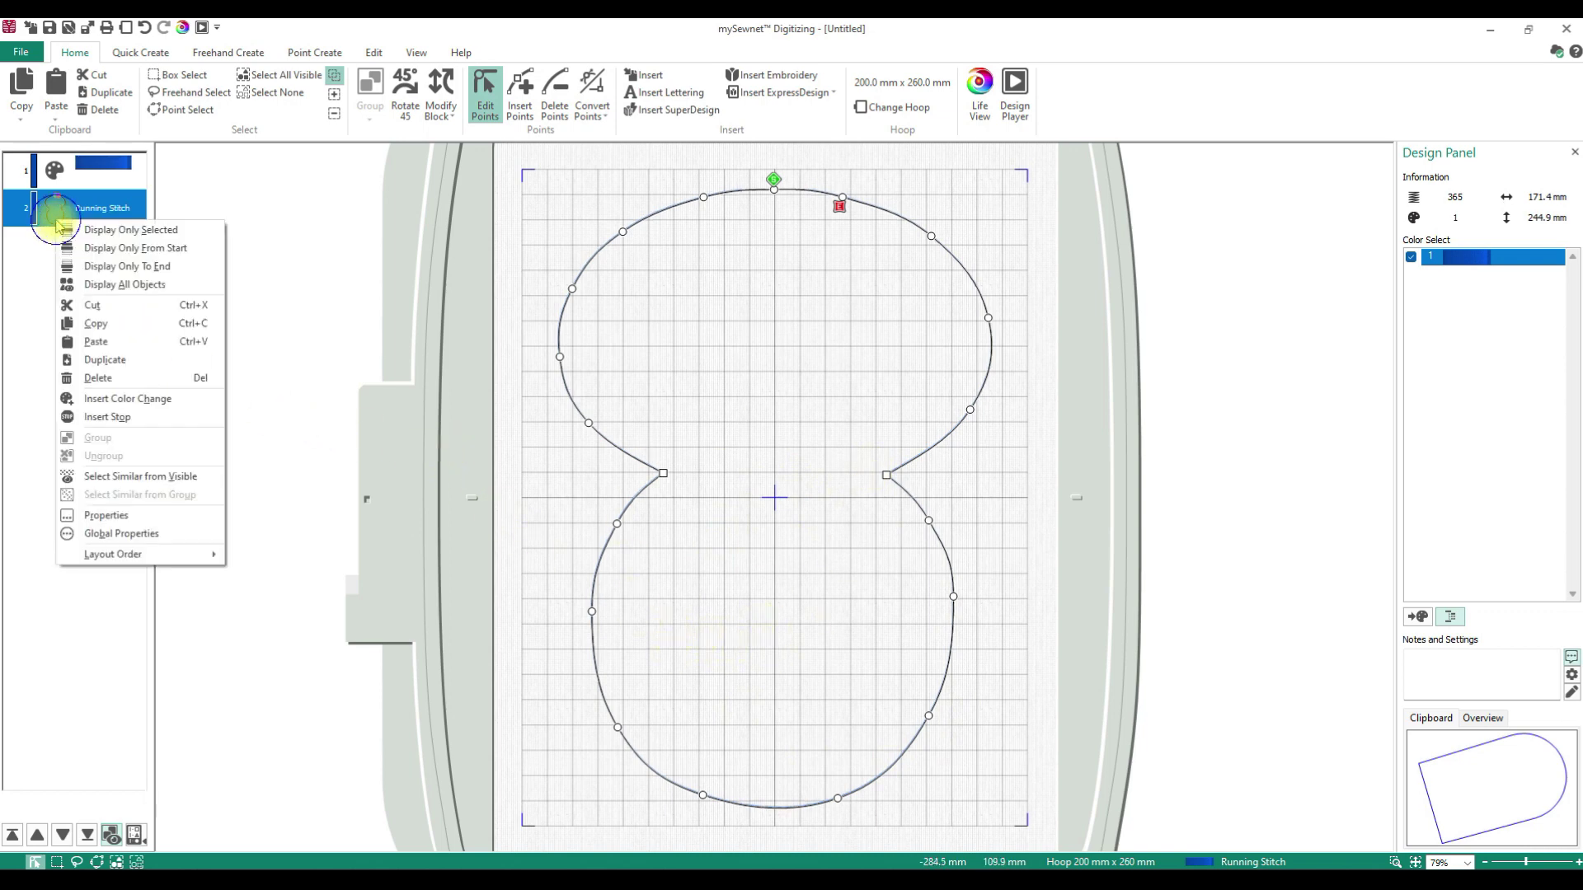
click(35, 219)
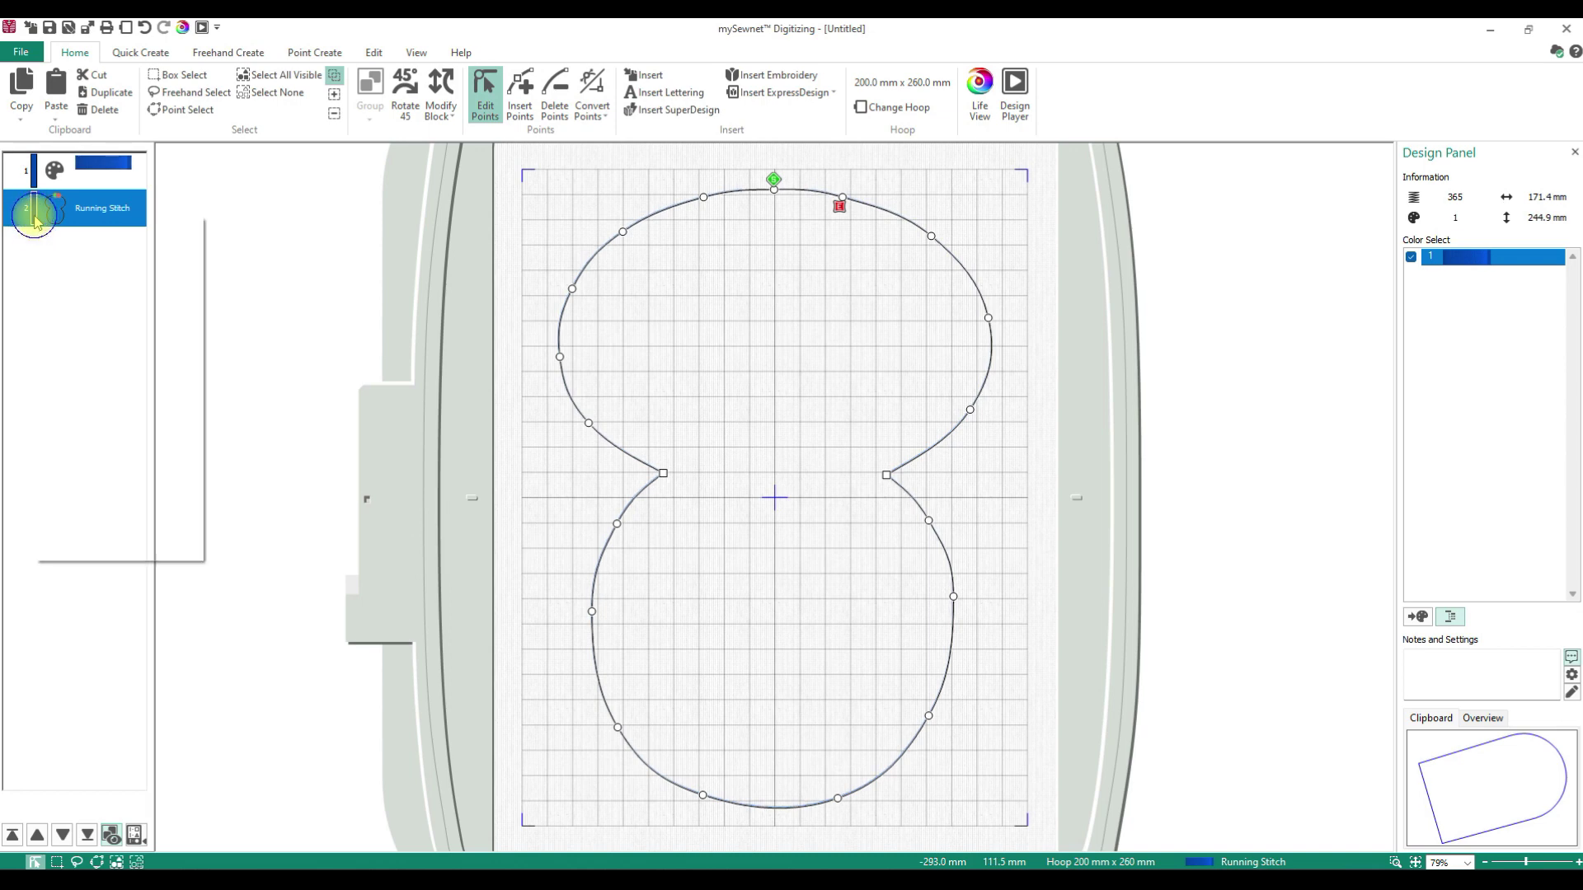
right_click(34, 220)
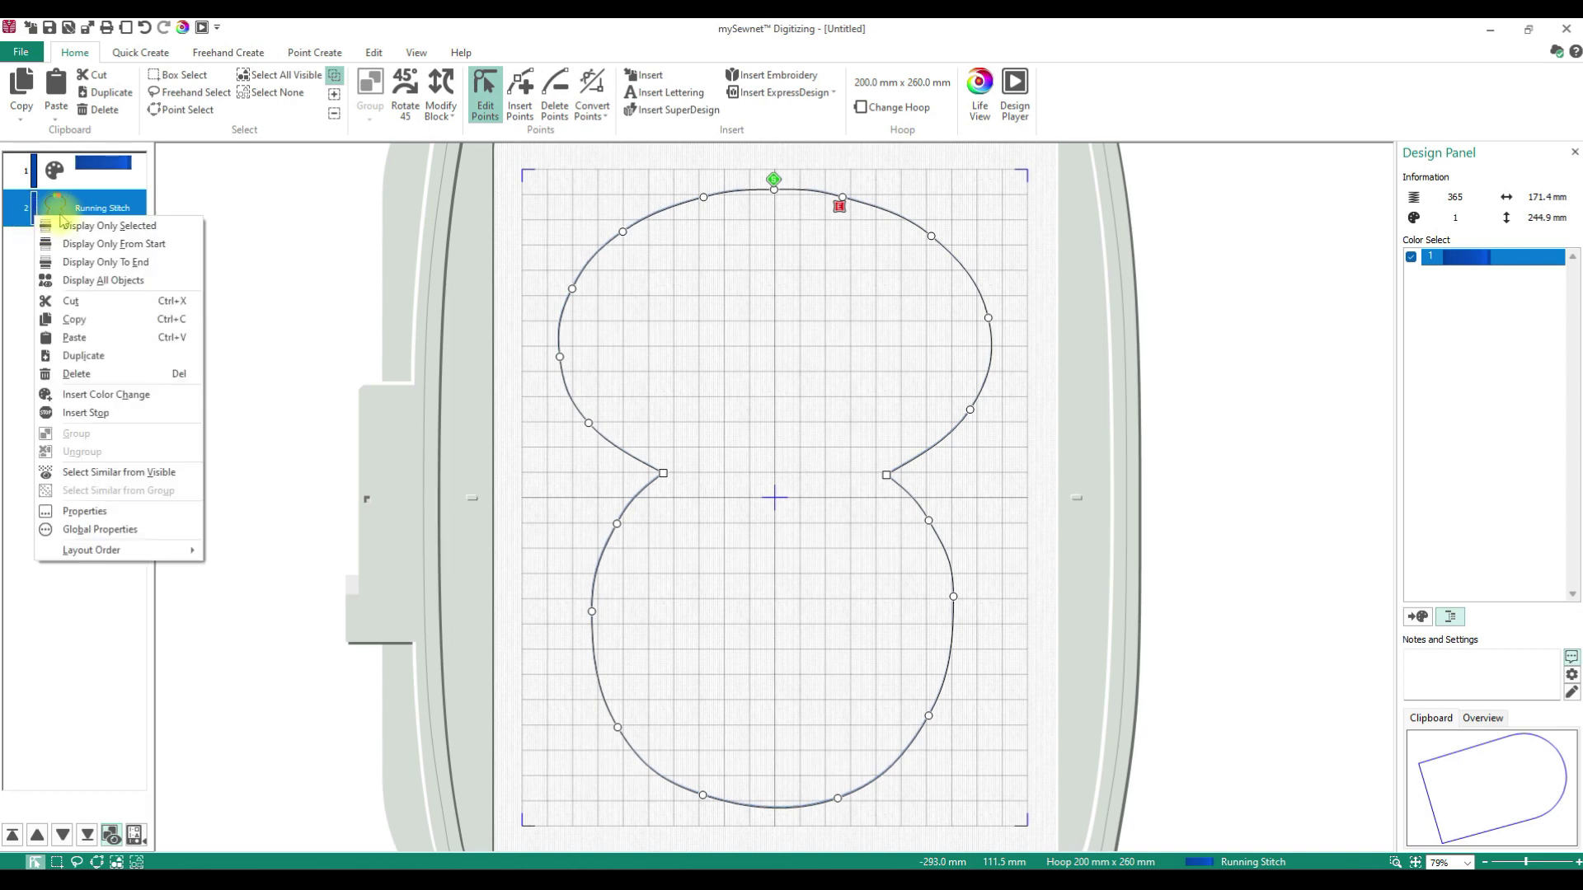
click(78, 321)
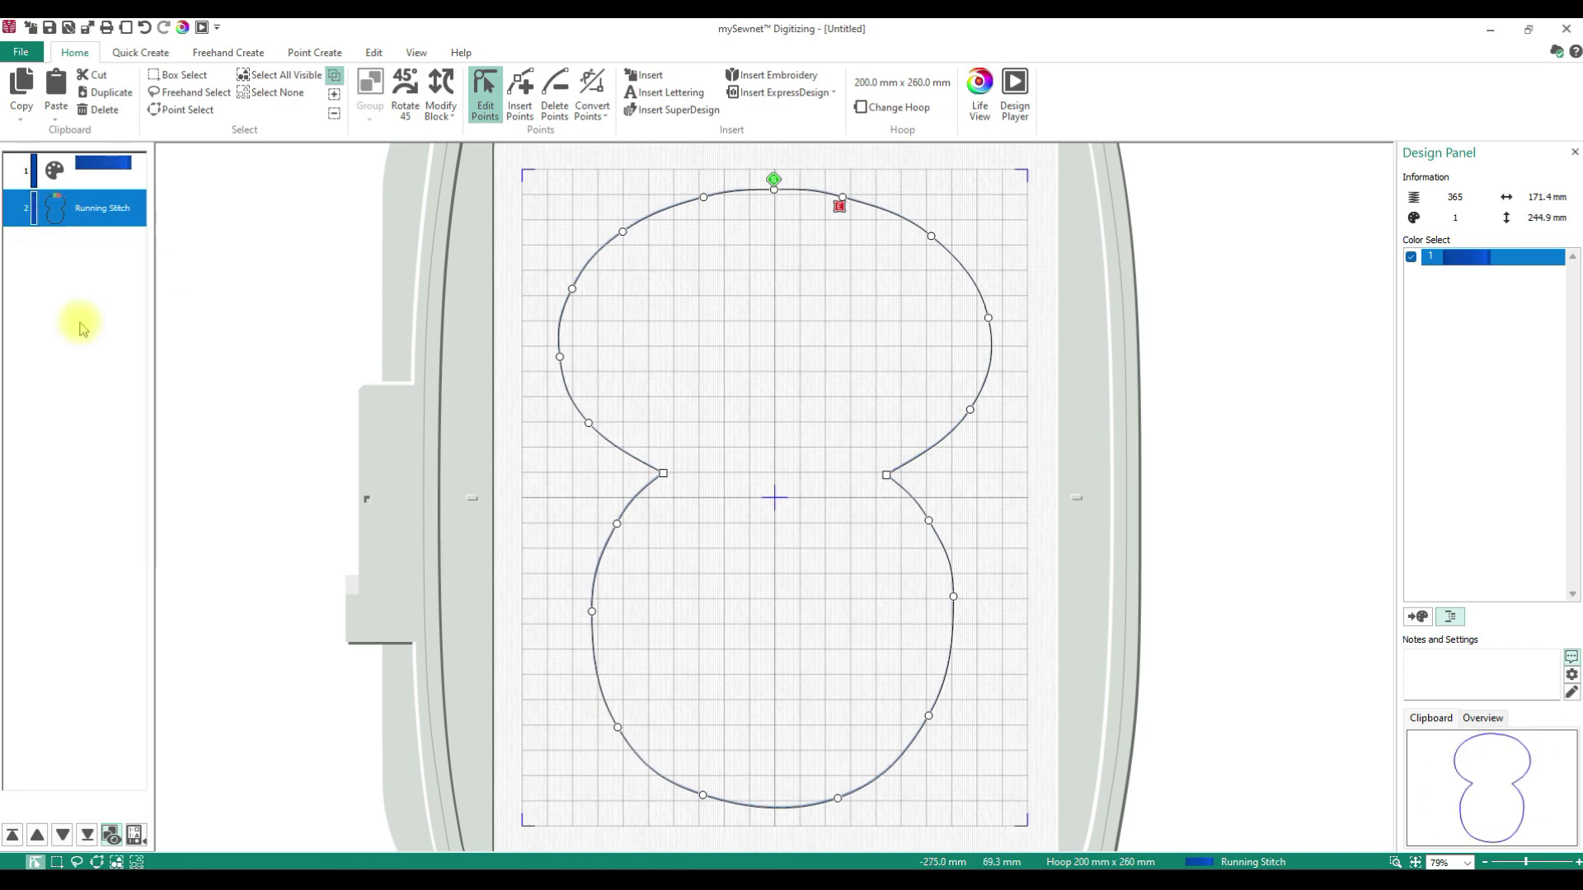
Insert a color change to thread 2526 Bright Blue after the outline and paste the copied outline after it.
right_click(71, 219)
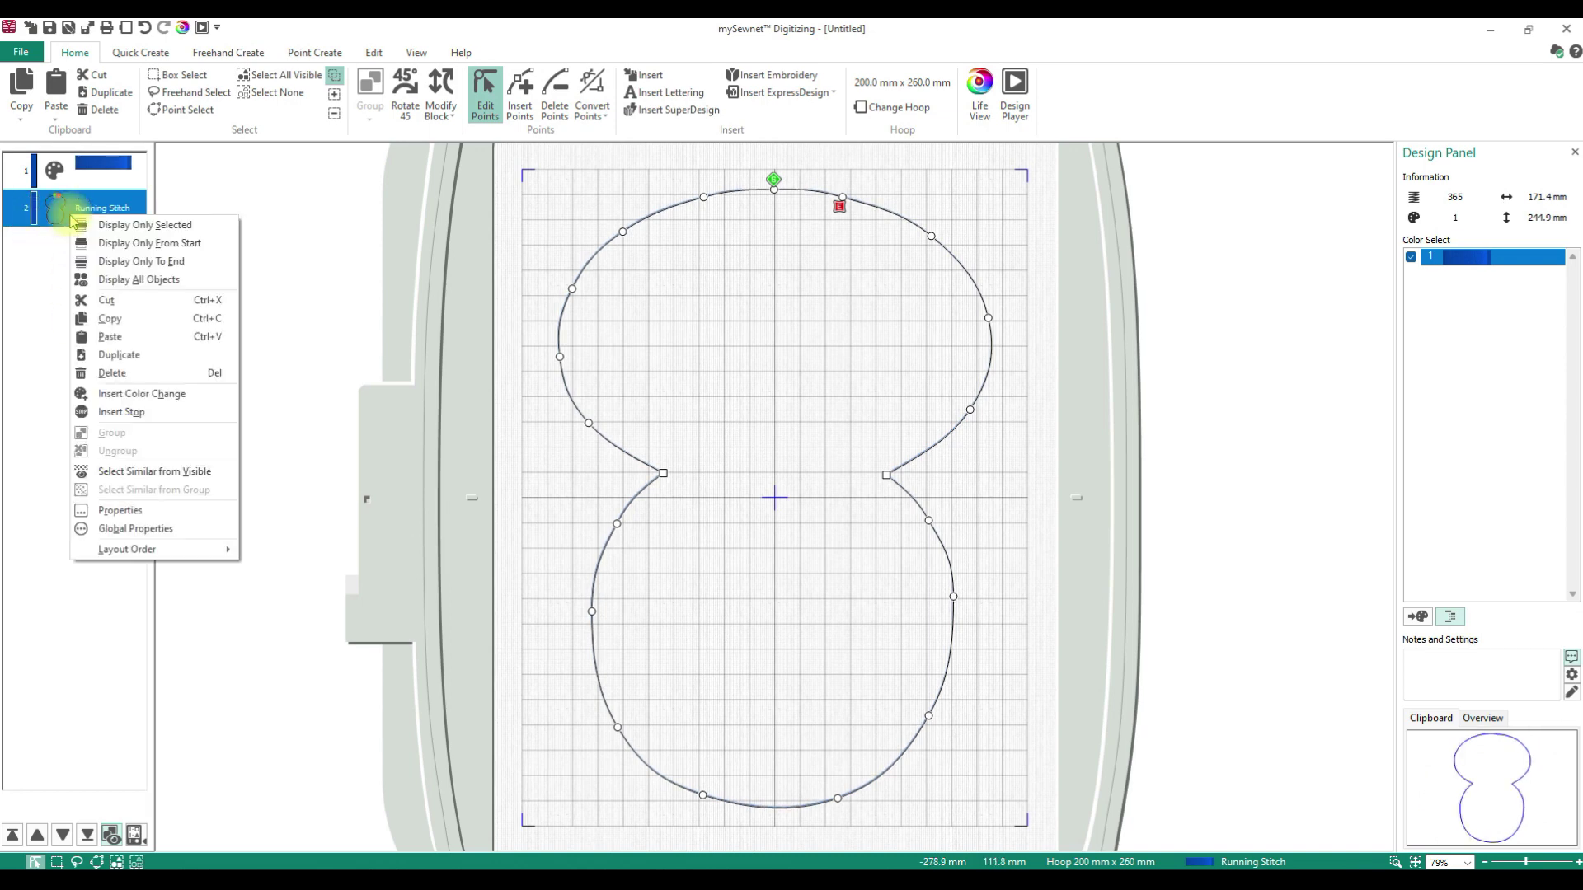
click(127, 392)
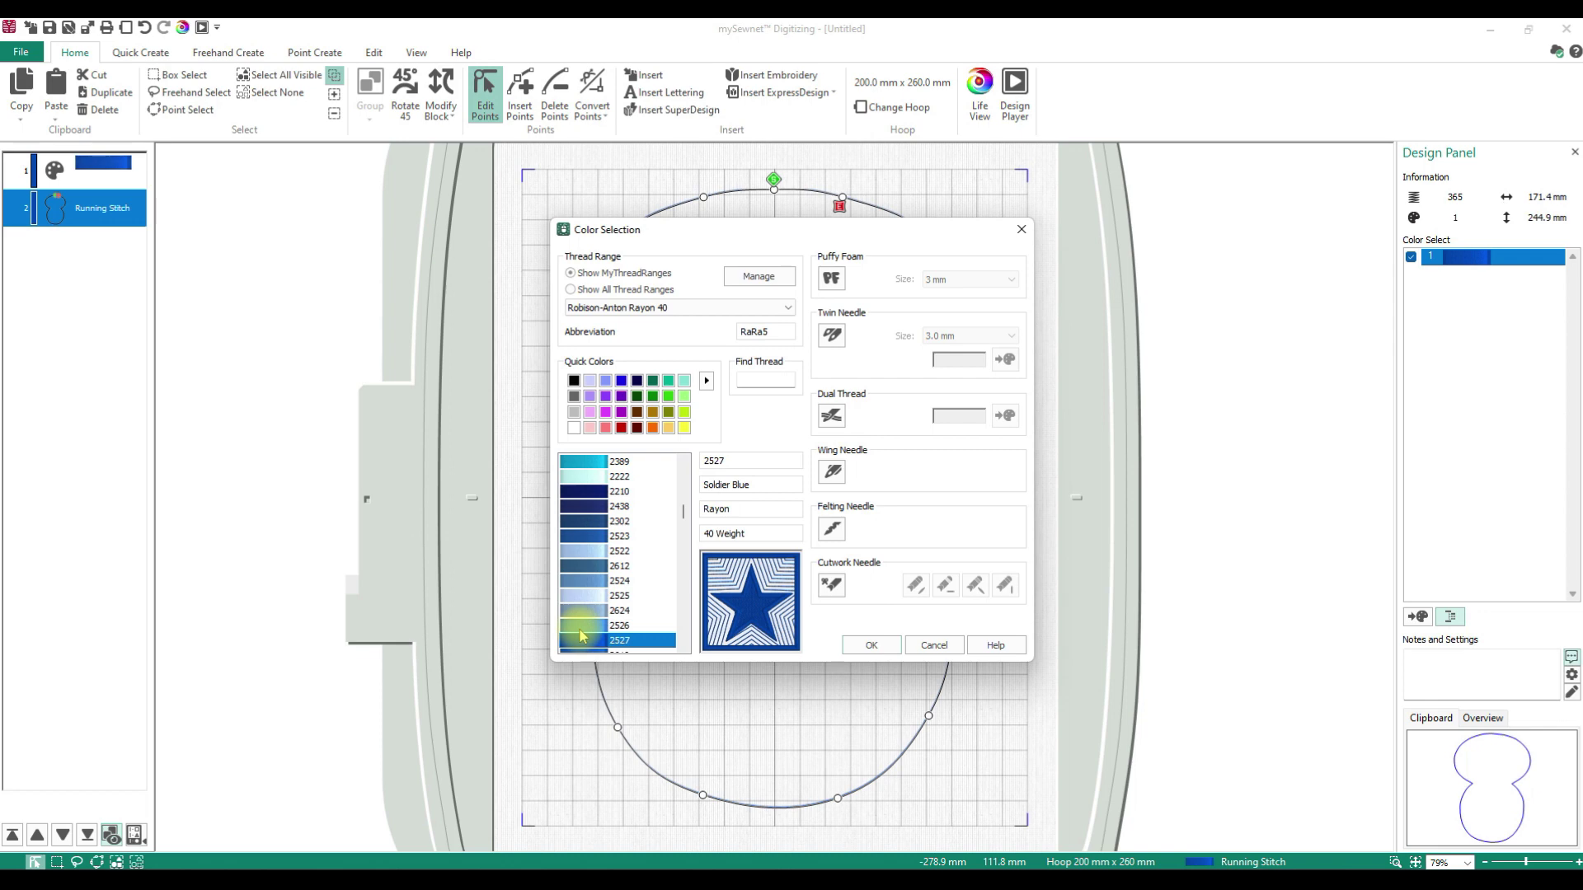
click(582, 626)
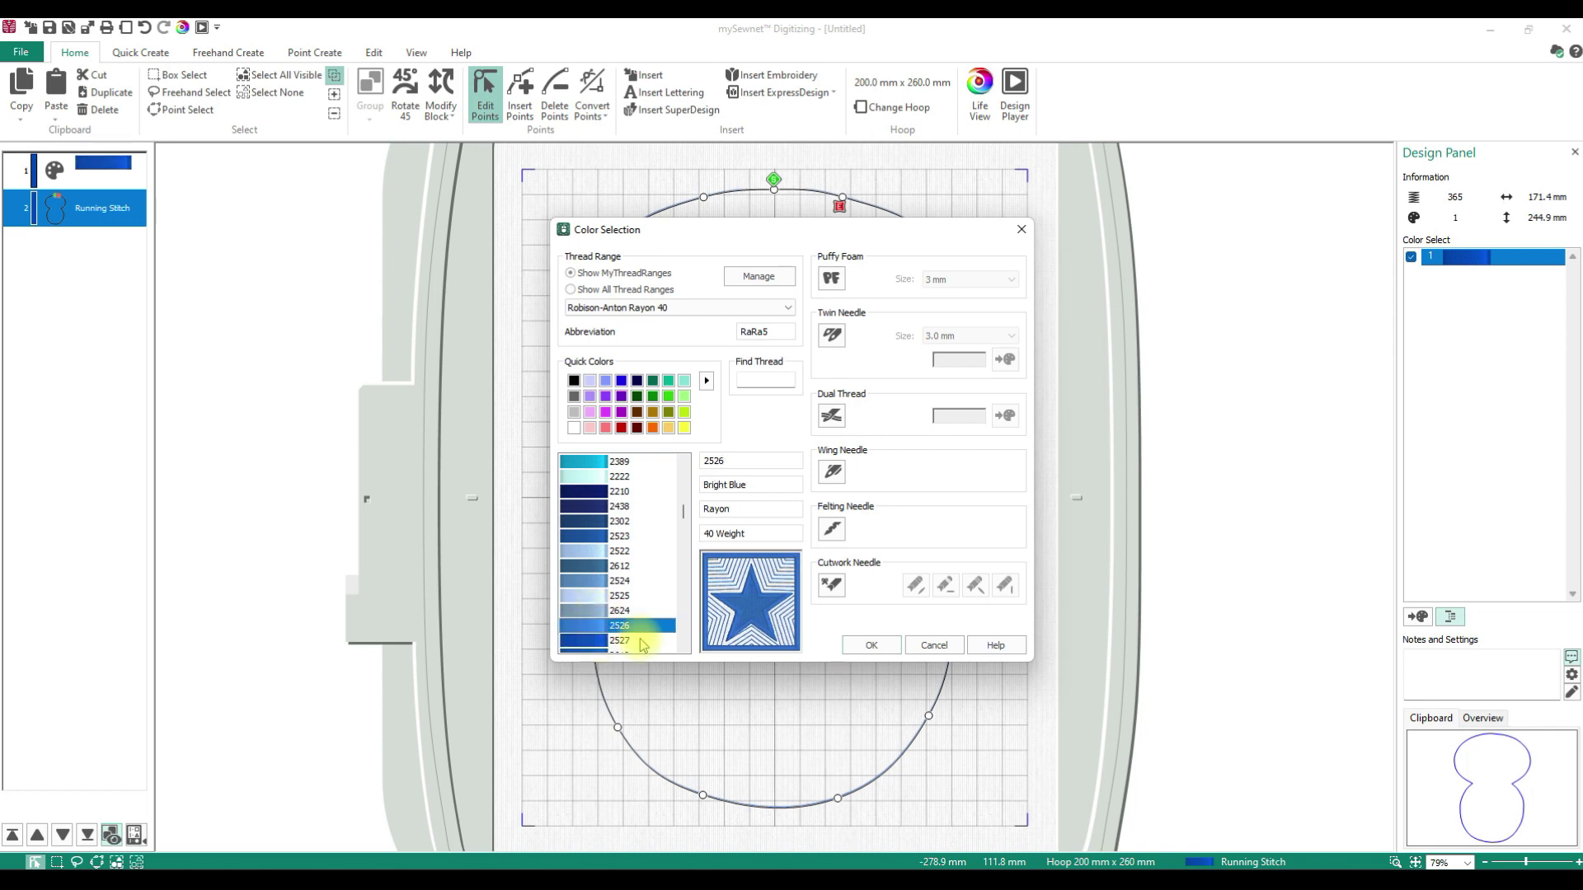
click(871, 643)
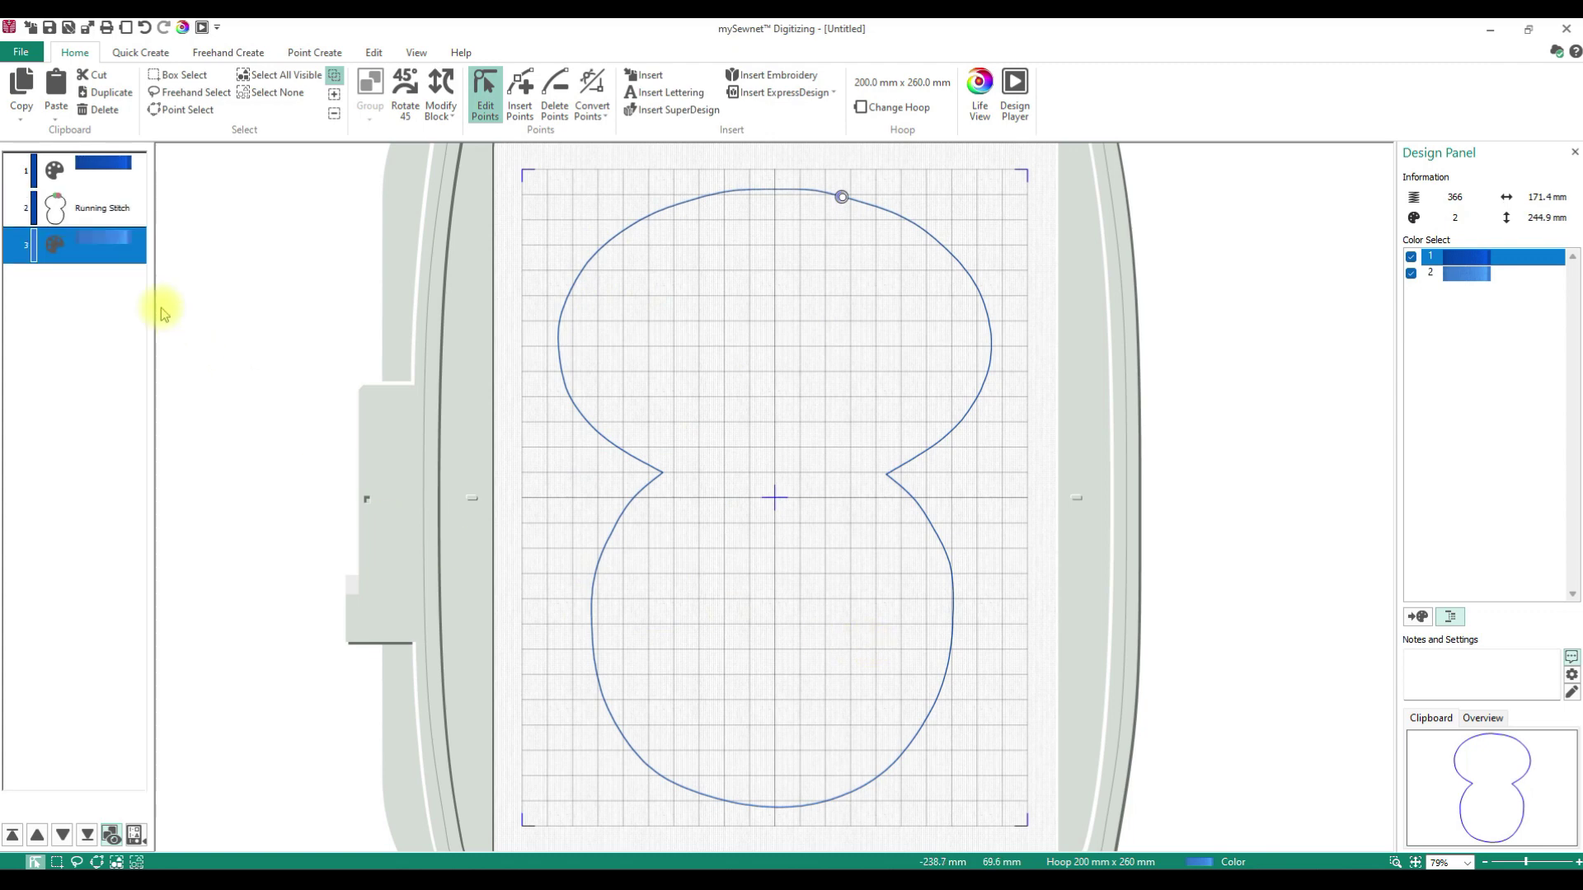
right_click(118, 262)
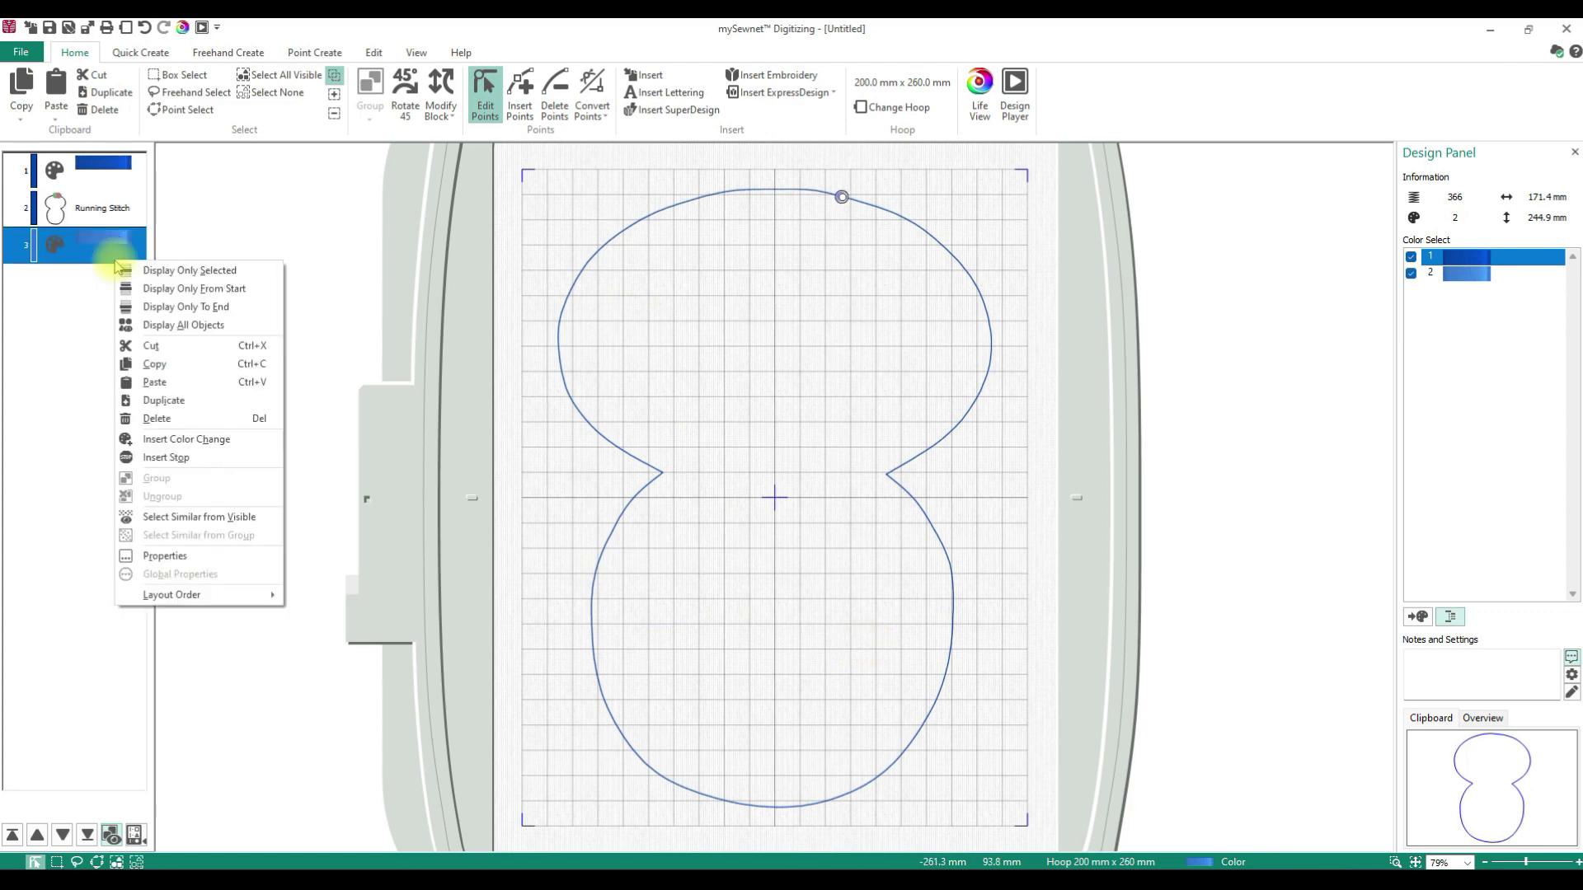
click(157, 382)
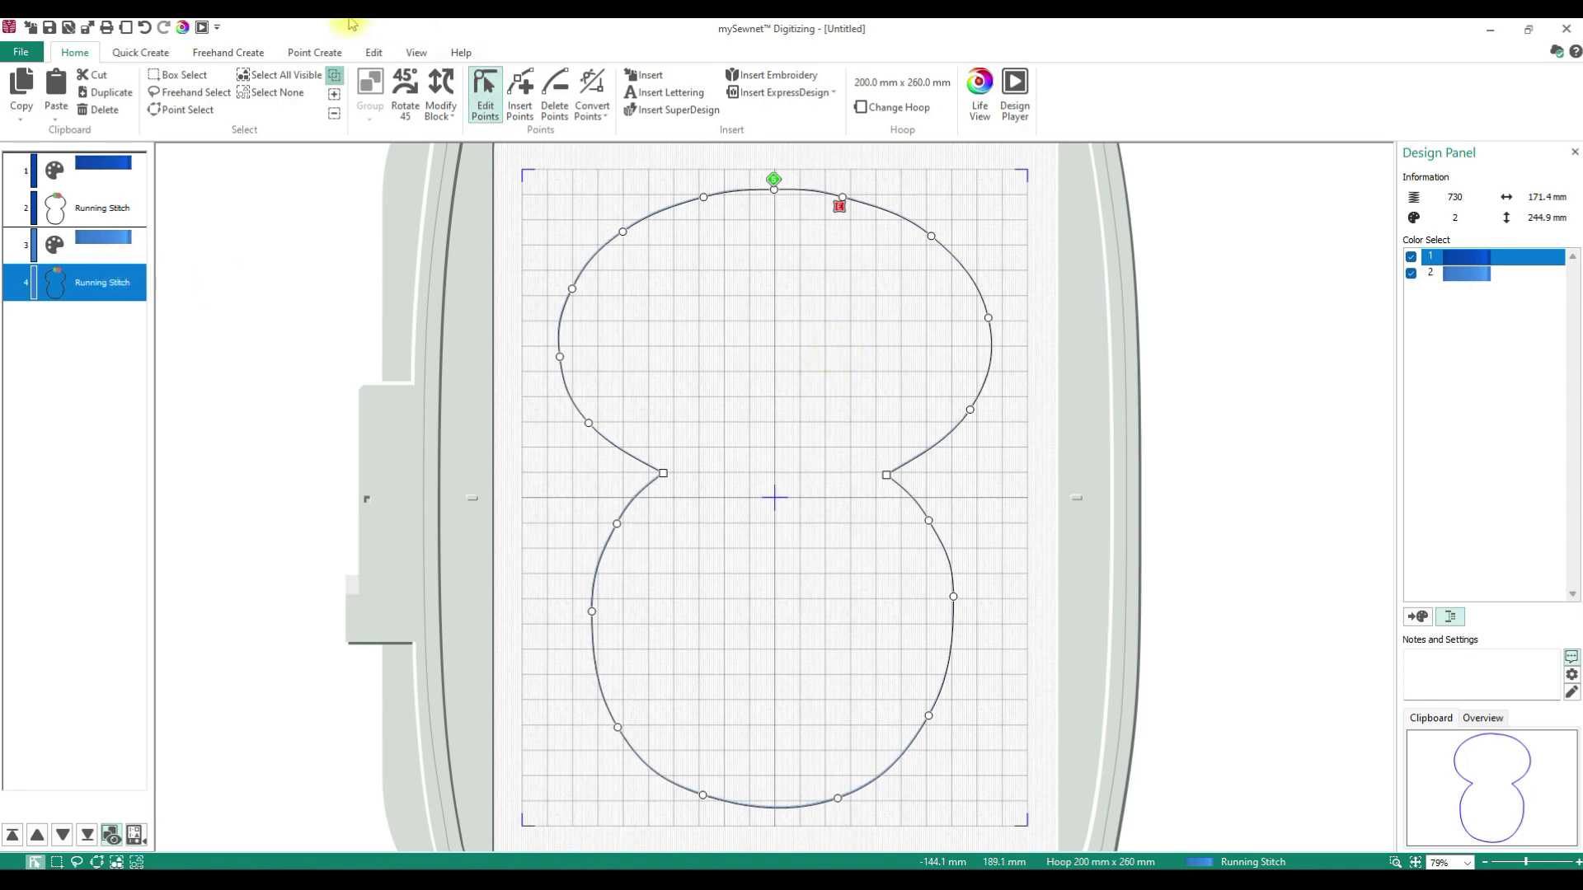
Set the quick-create fill to Pattern Fill with no line and insert a circle shape.
click(134, 53)
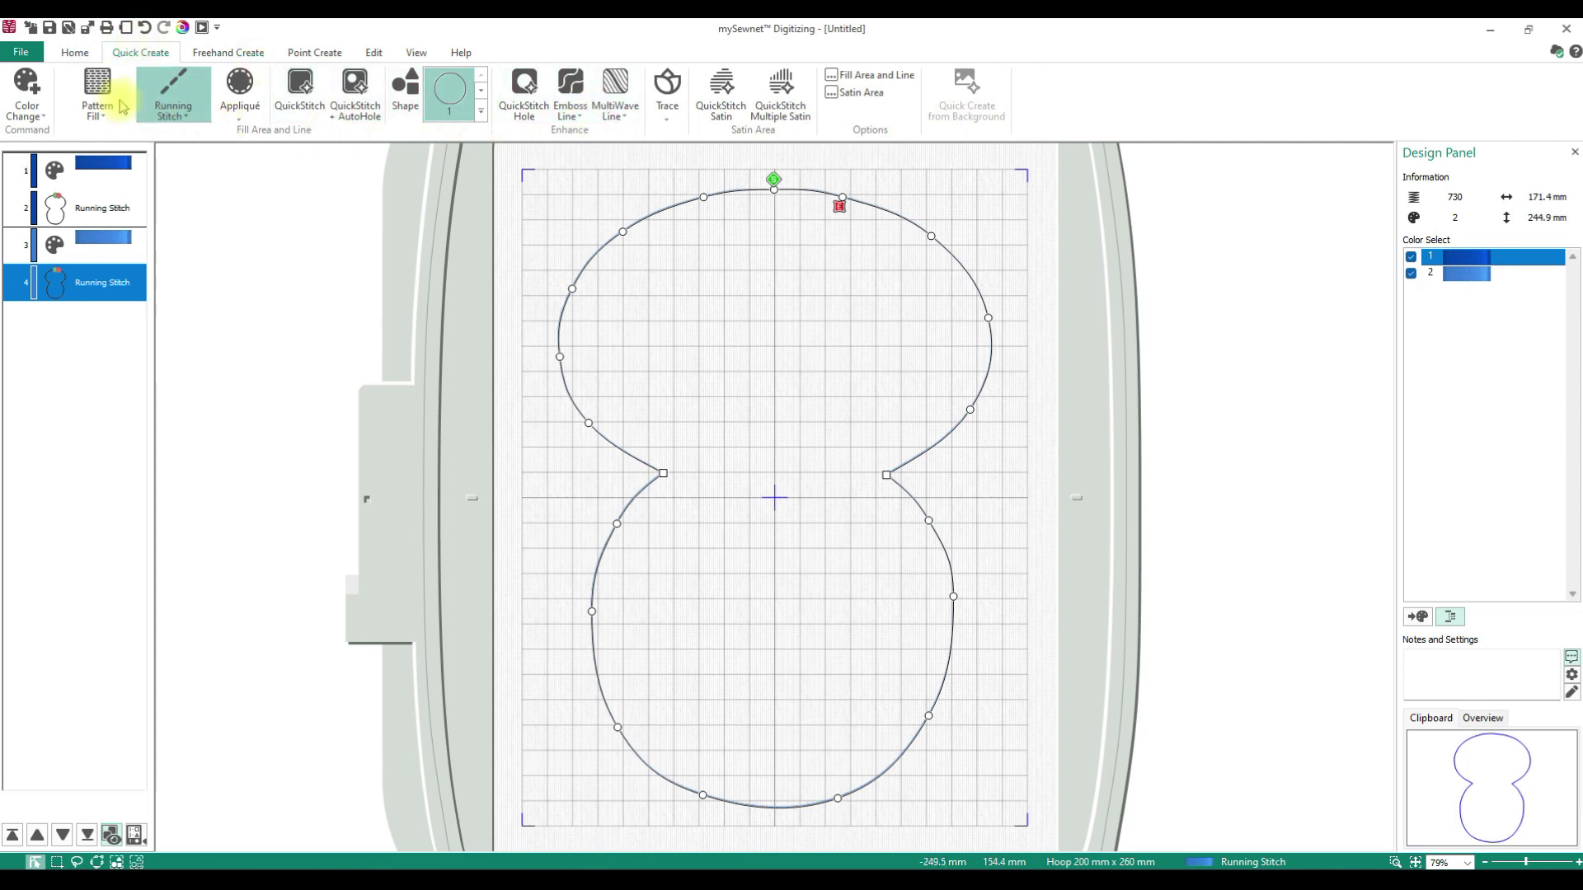
click(174, 114)
click(193, 150)
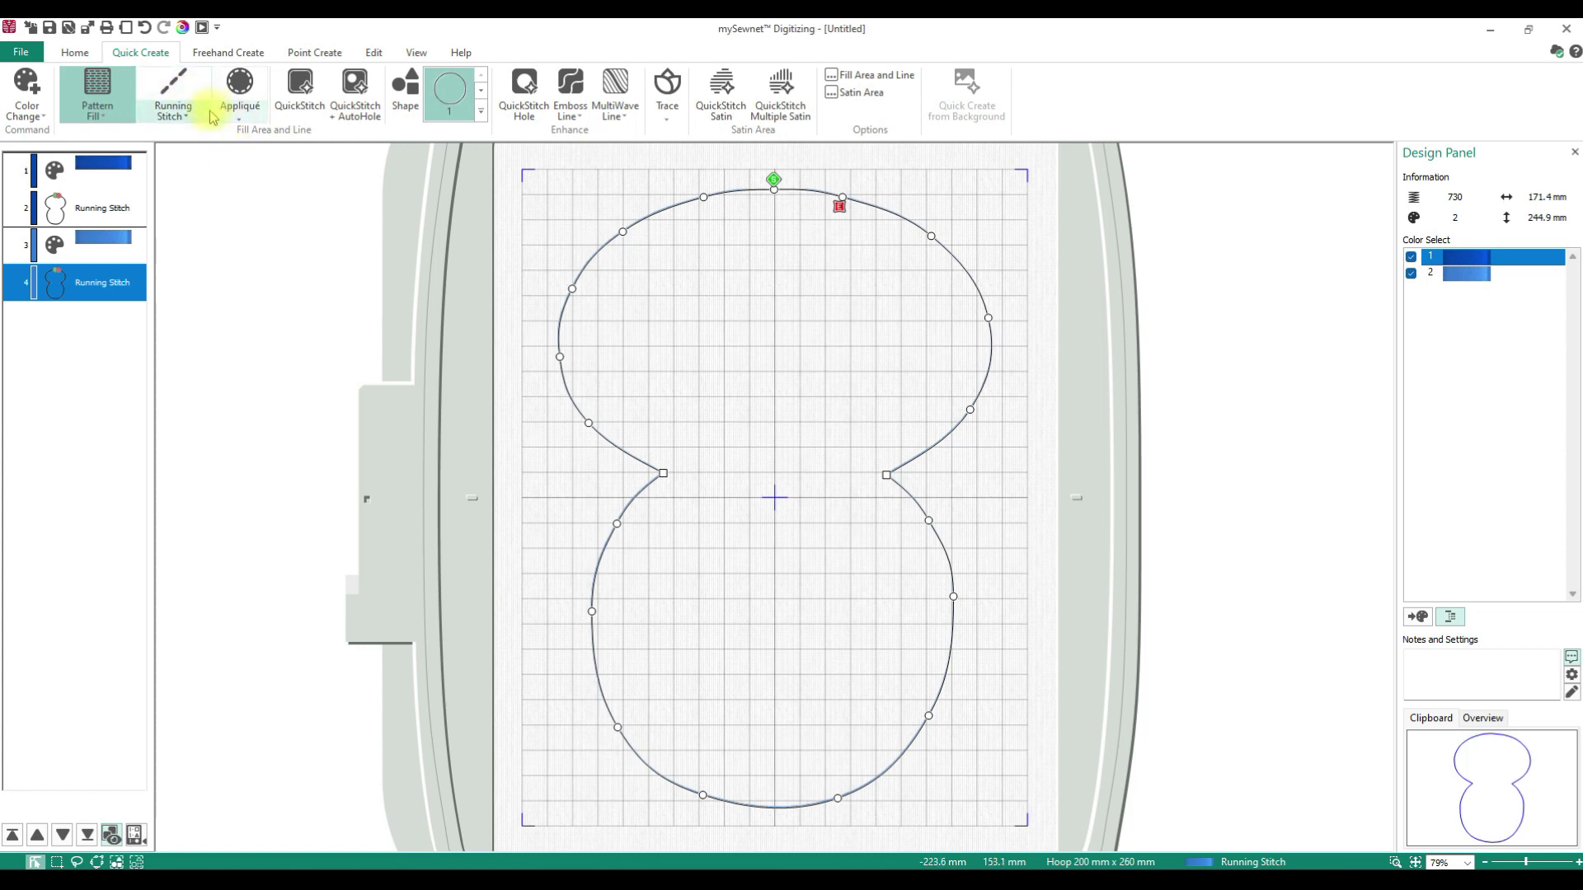
click(404, 99)
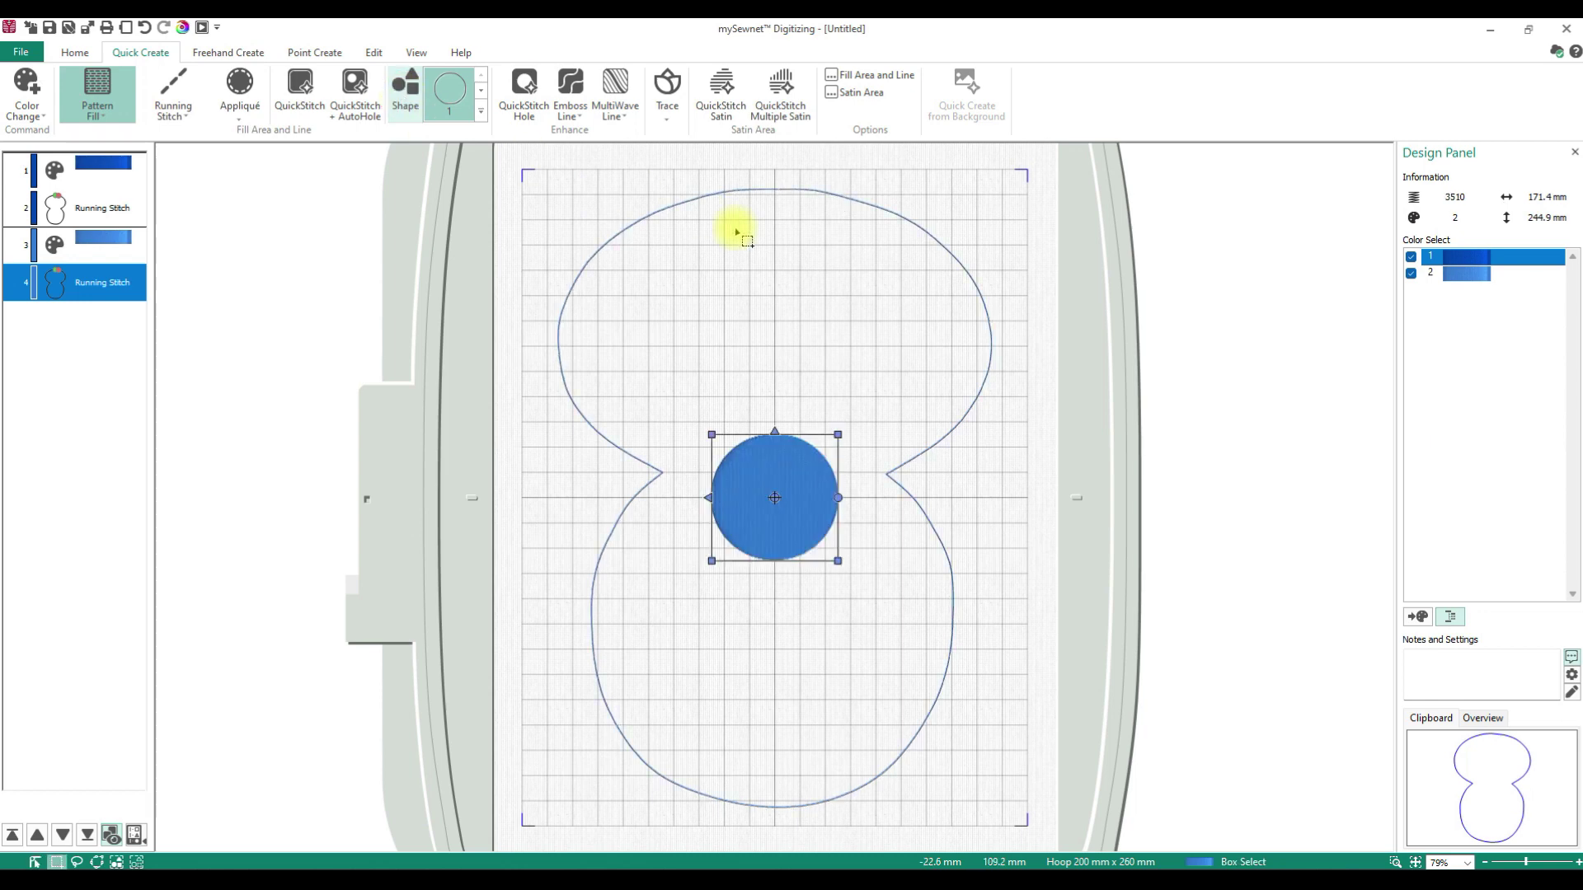
Move the filled circle into the left half of the upper lobe and shrink it to eye size.
drag(802, 474, 730, 291)
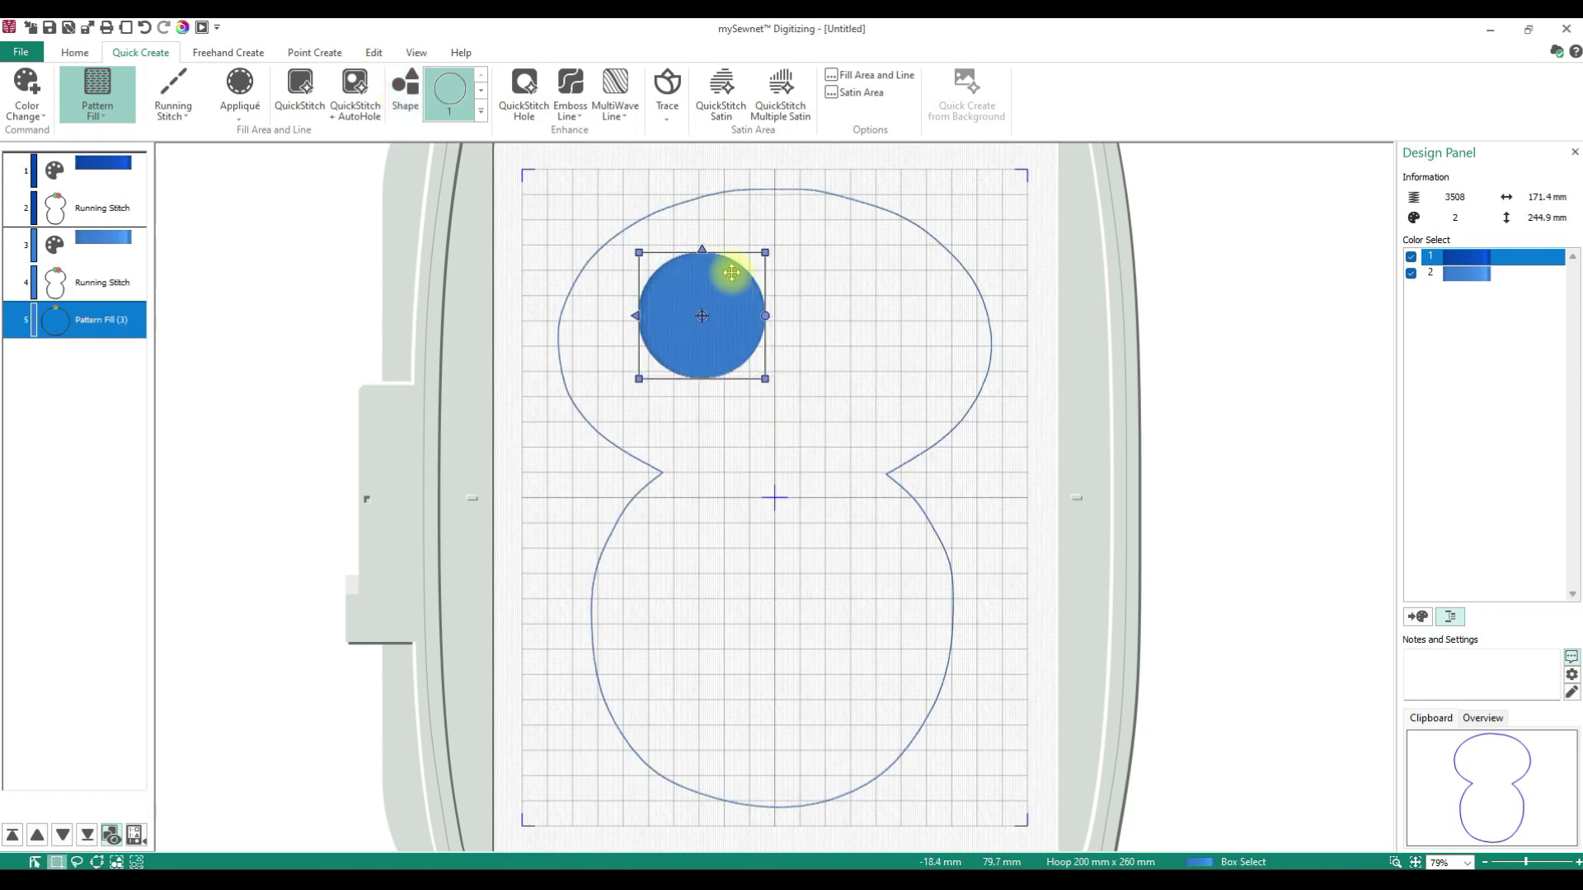
drag(766, 252, 743, 275)
drag(727, 334, 710, 323)
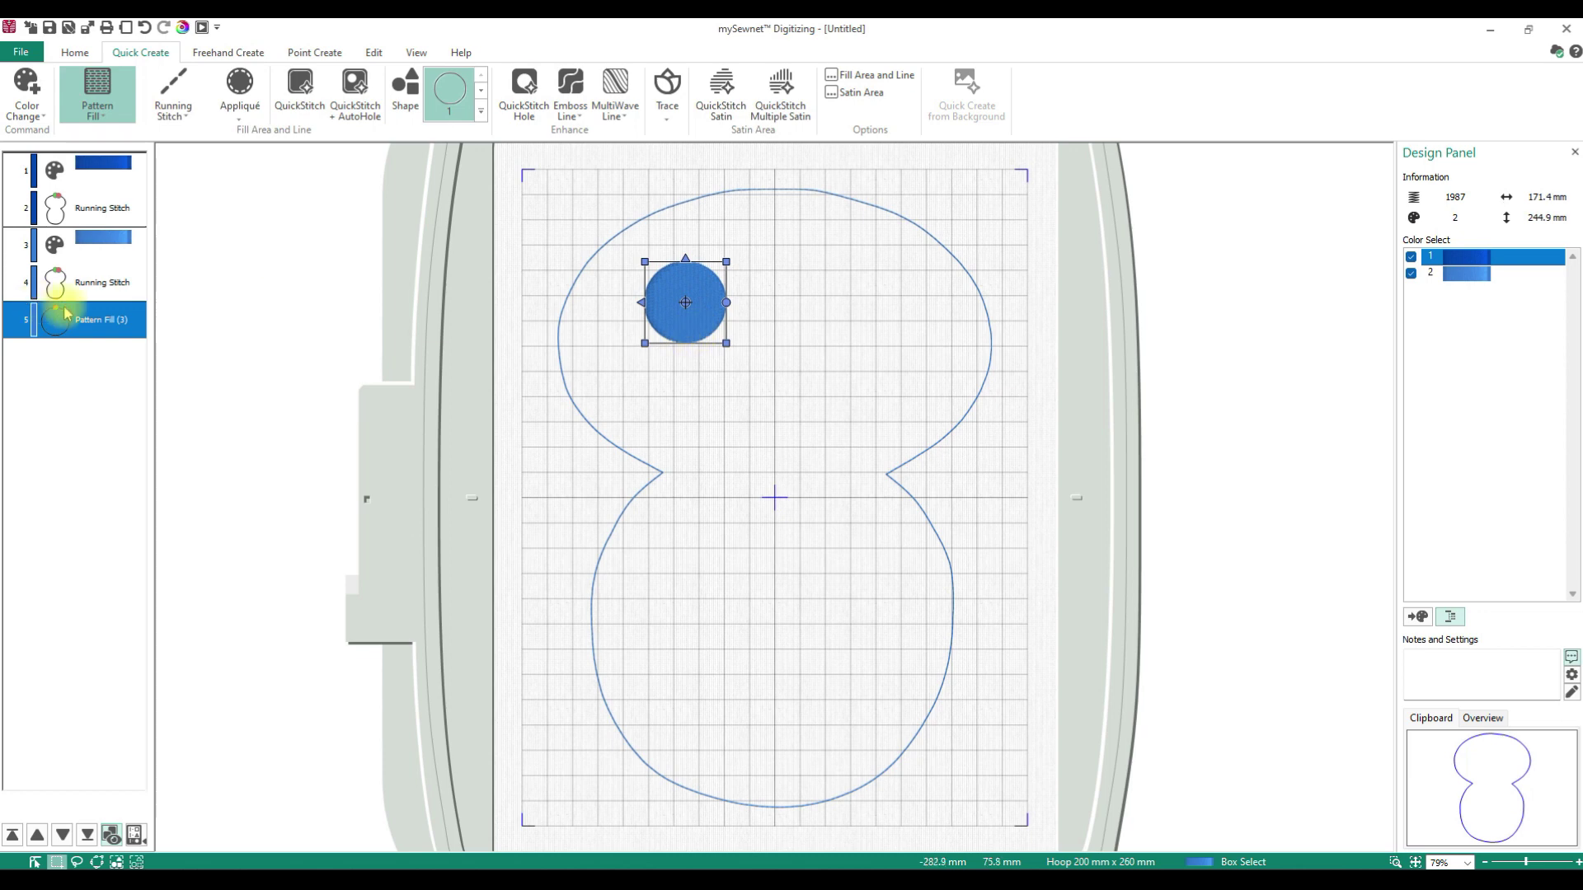
mouse_move(723, 343)
mouse_down()
mouse_move(757, 356)
mouse_move(713, 351)
mouse_up()
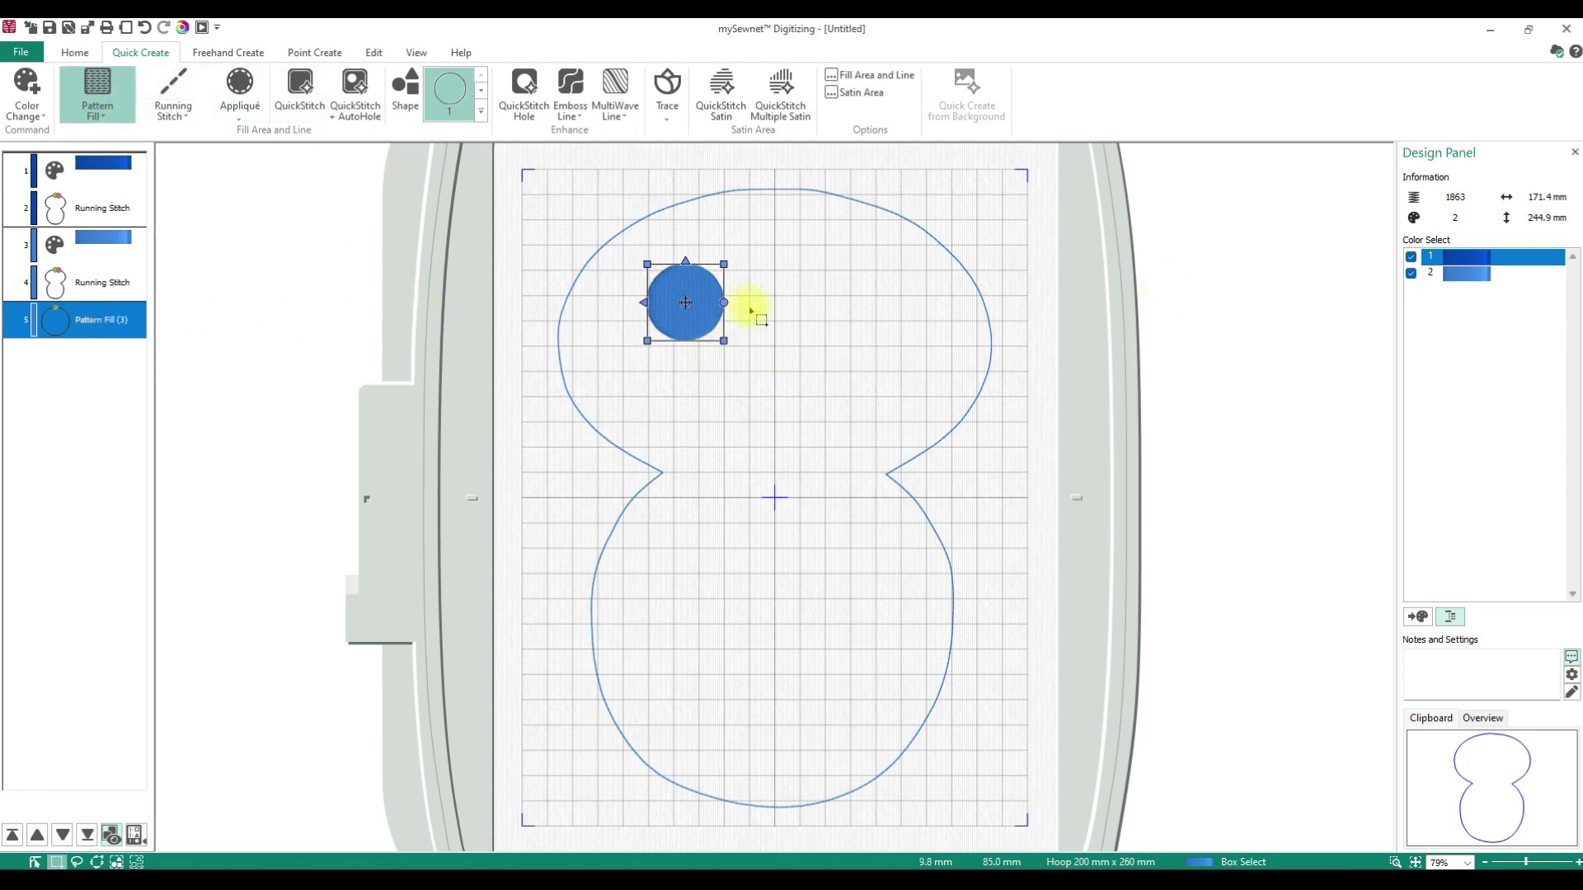
Insert a color change to thread 2296 Black between the second outline and the filled circle.
right_click(102, 299)
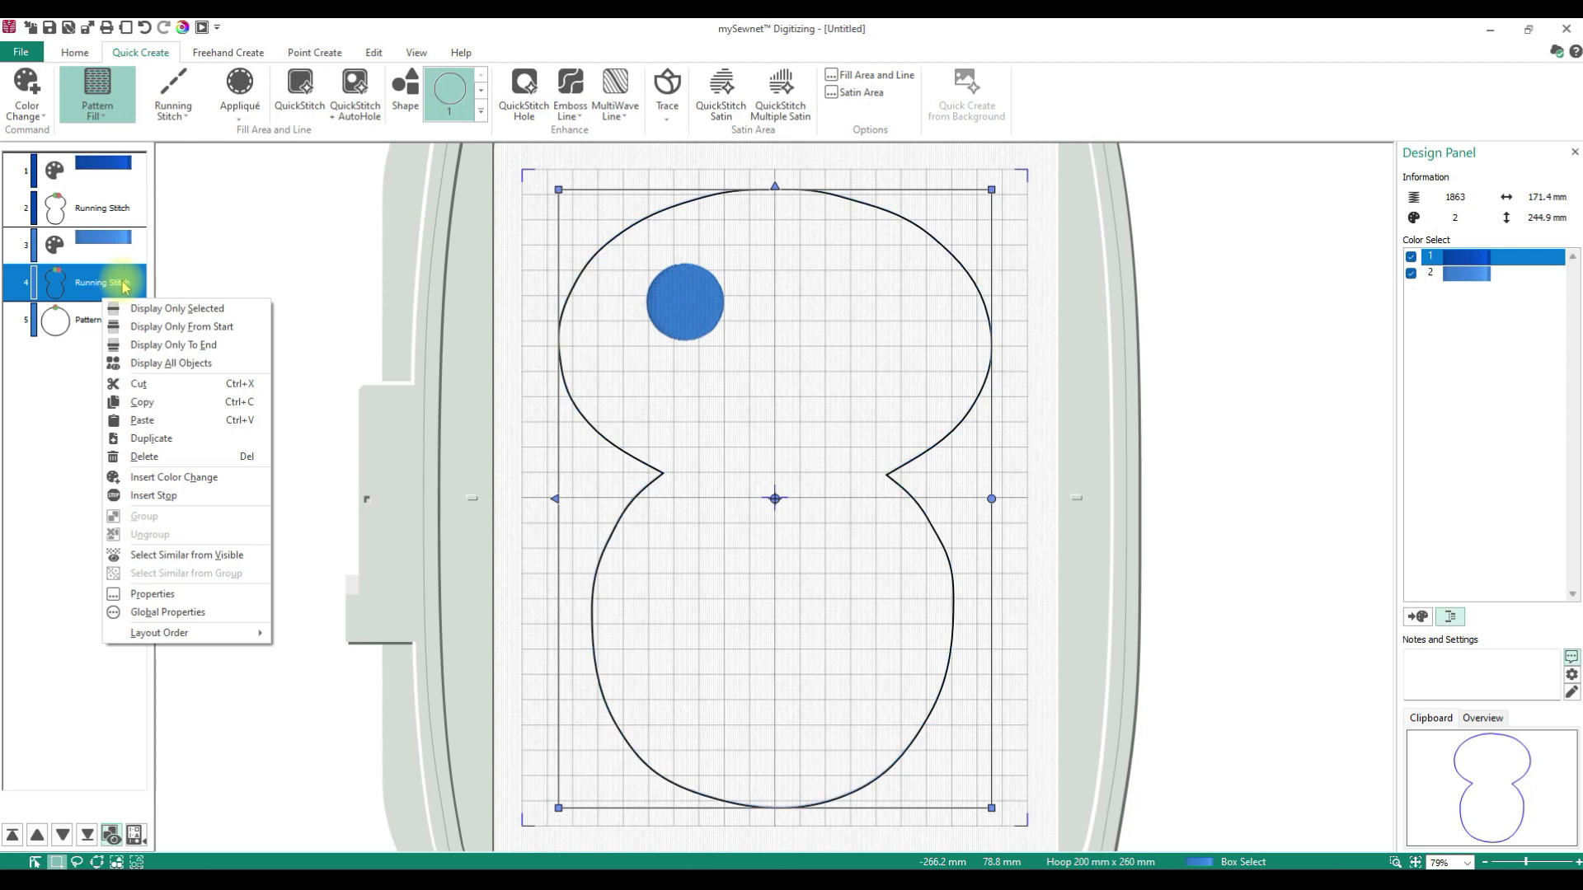
click(201, 476)
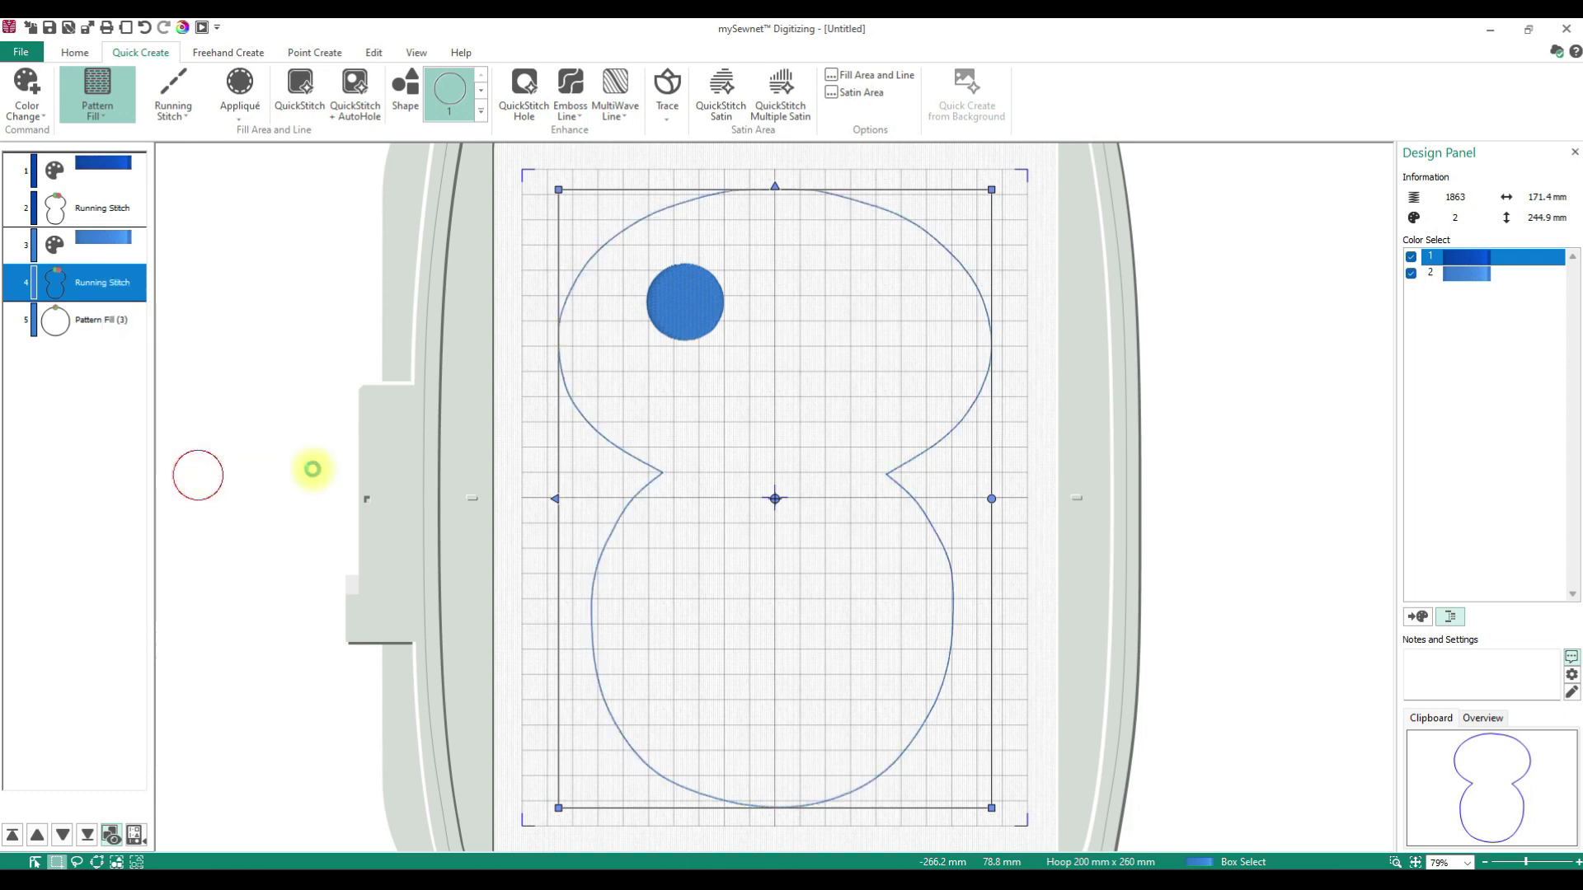
click(766, 384)
text(2296)
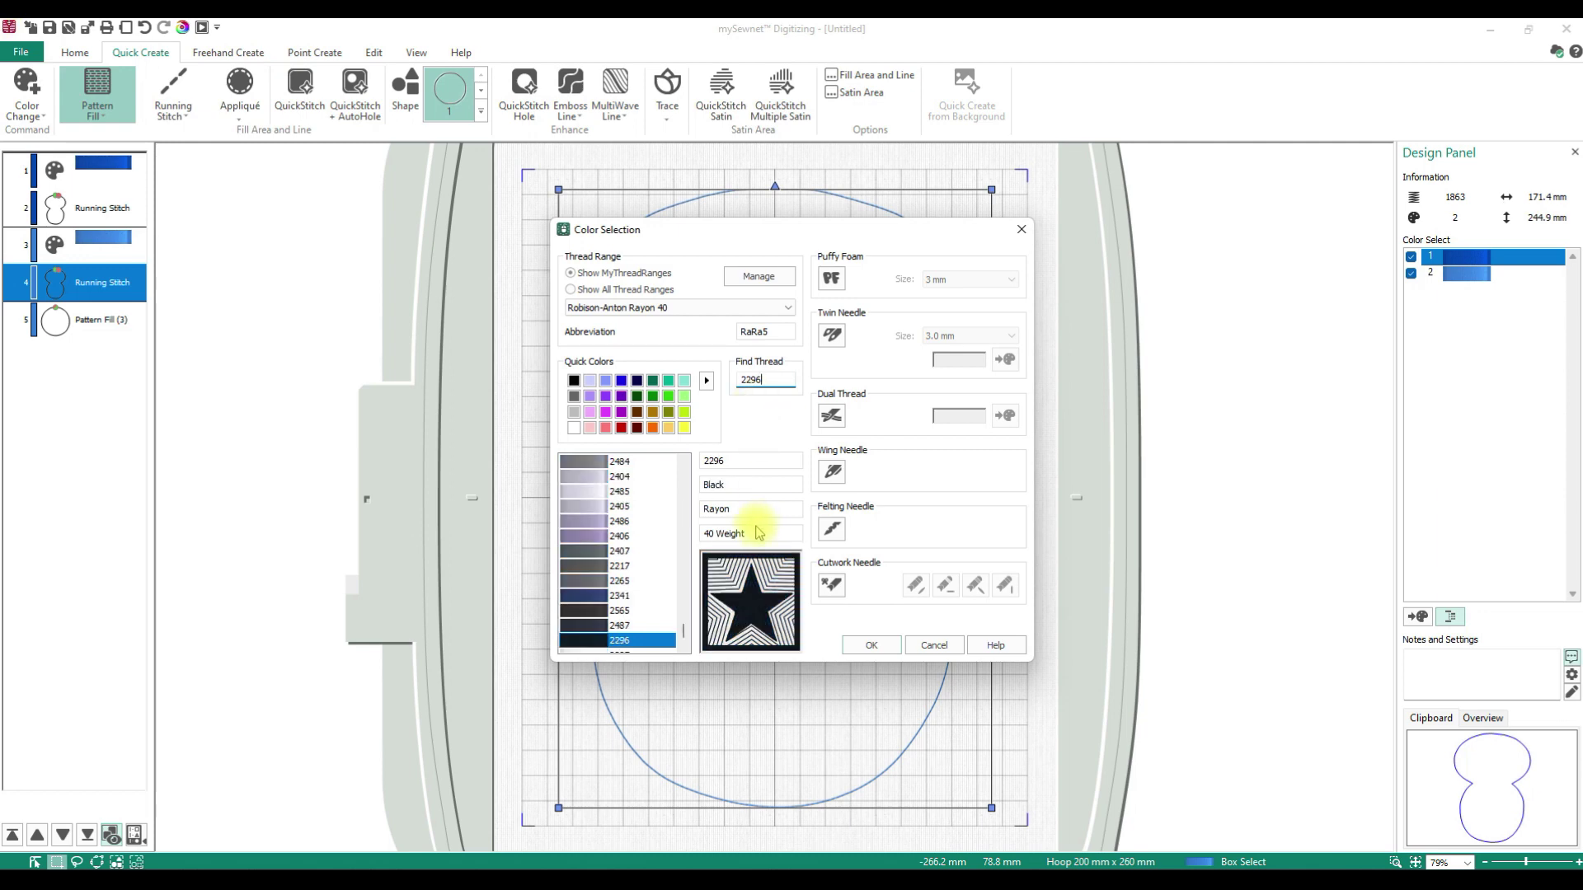
click(879, 645)
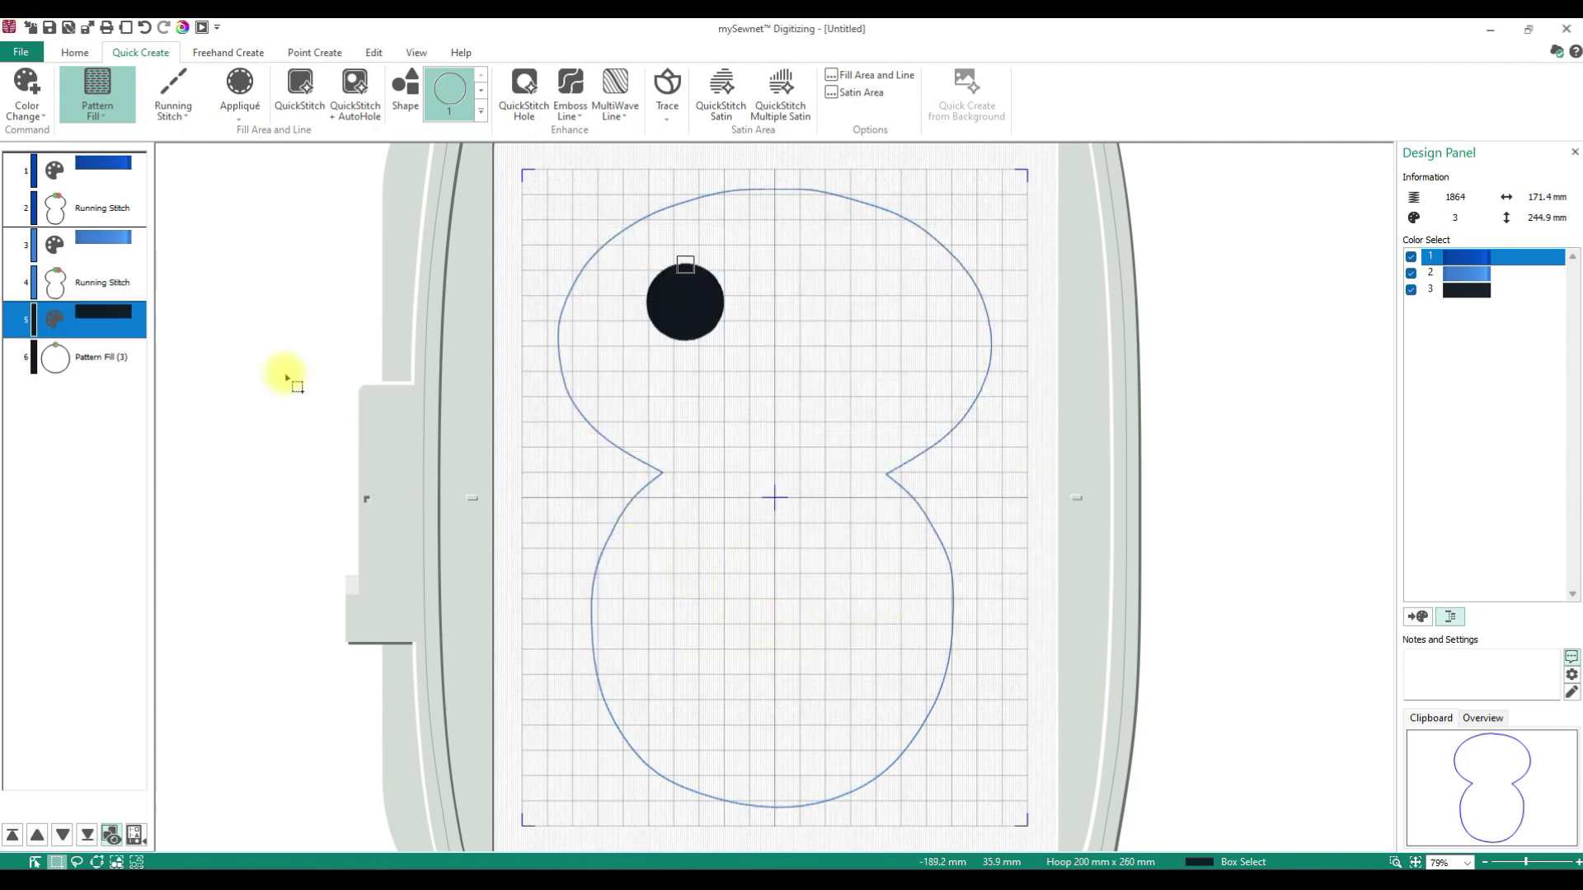
Copy the black filled circle and paste a duplicate of it.
click(104, 377)
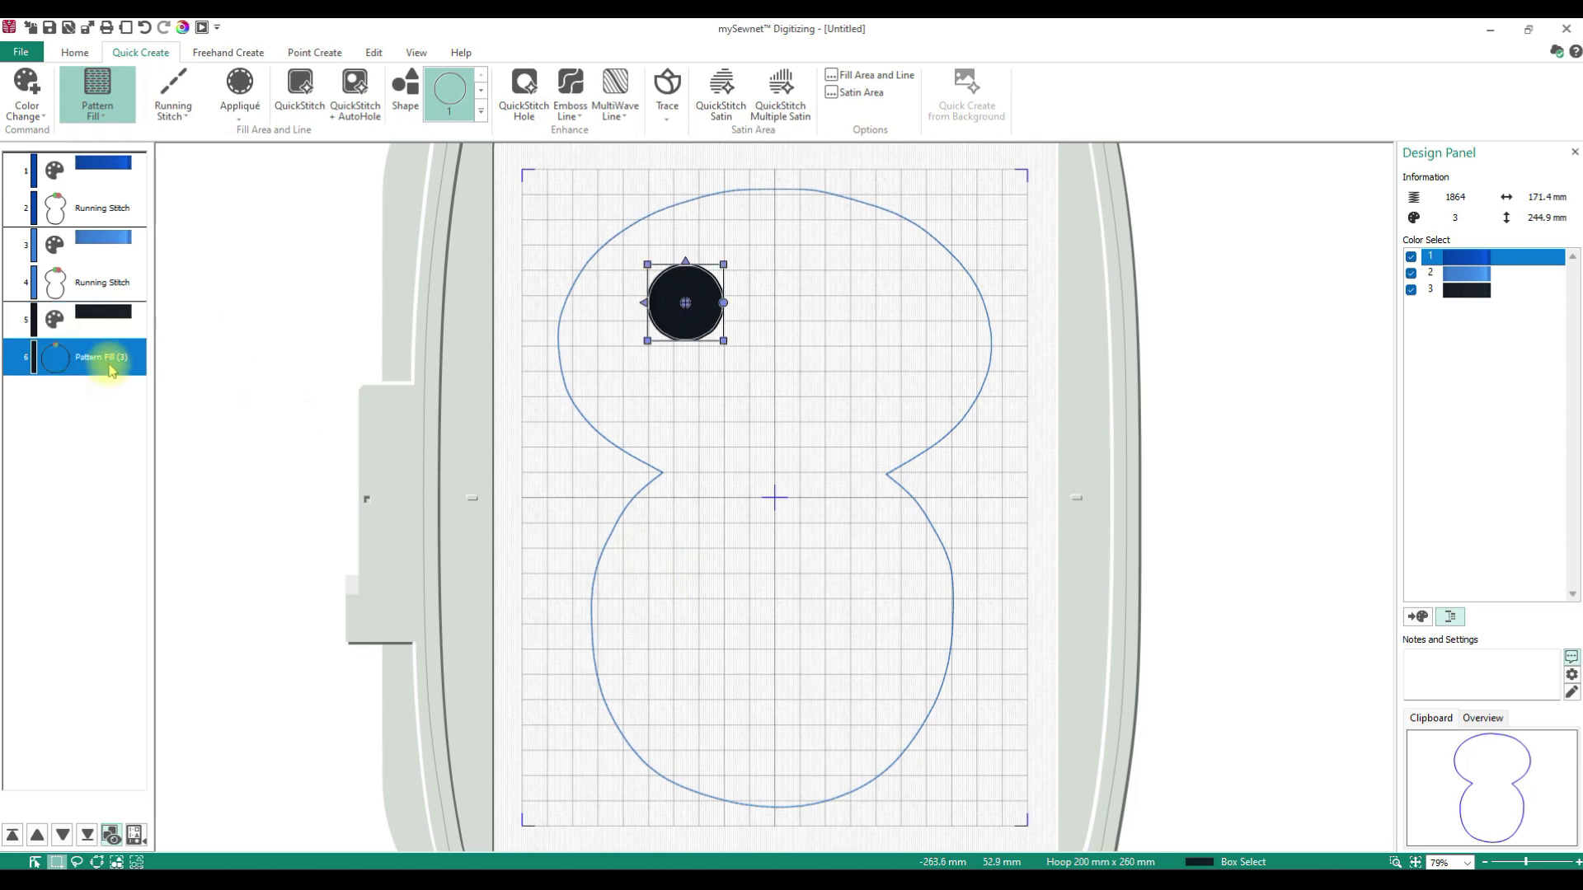
right_click(109, 369)
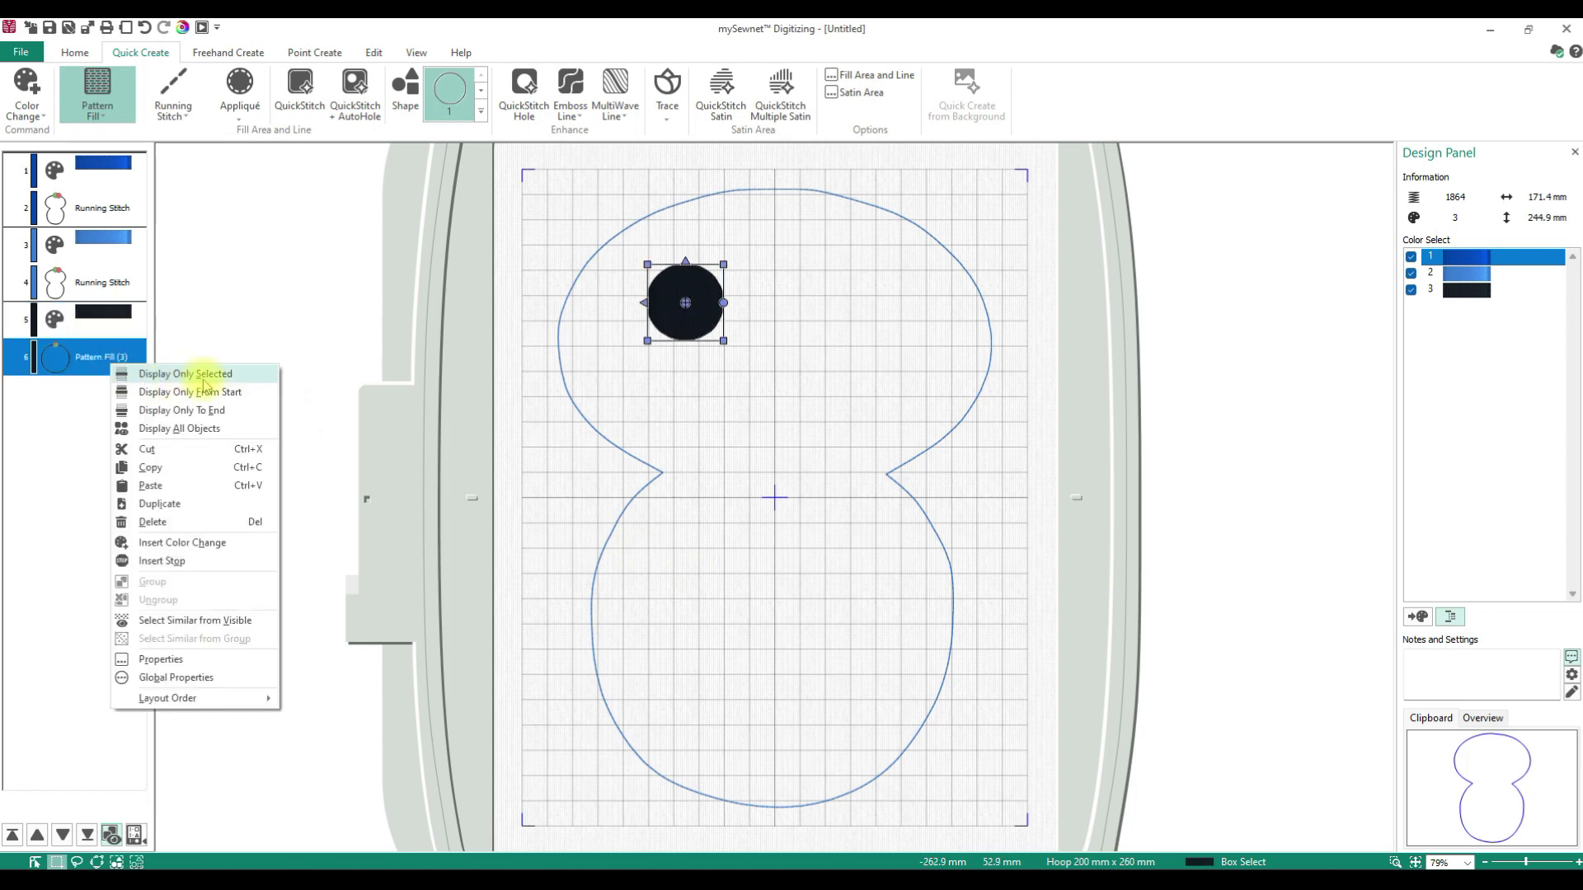
click(175, 466)
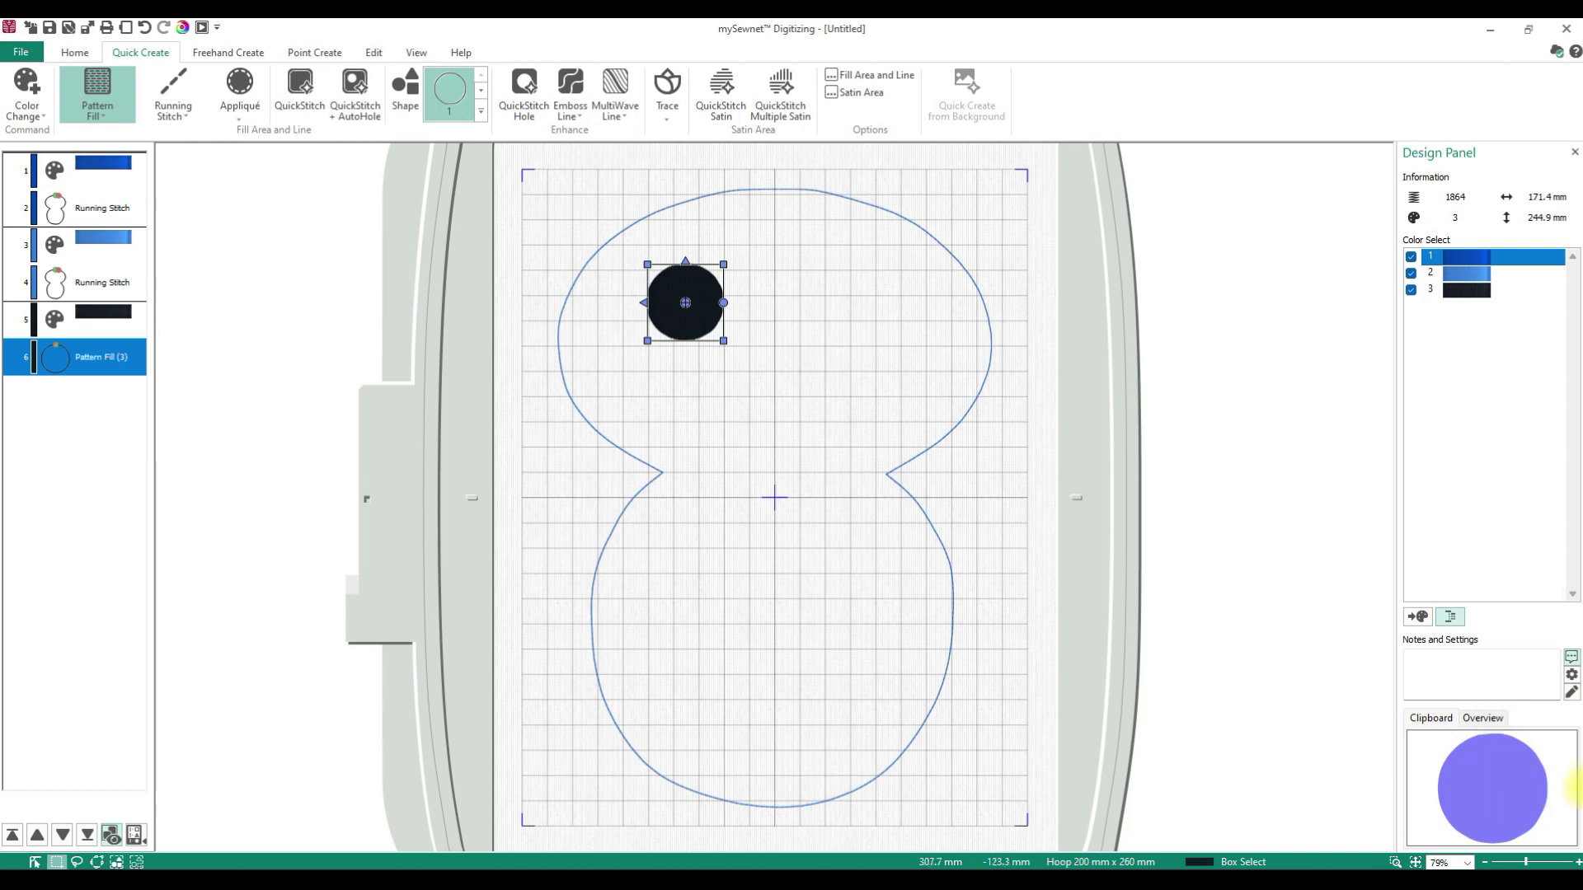
right_click(116, 350)
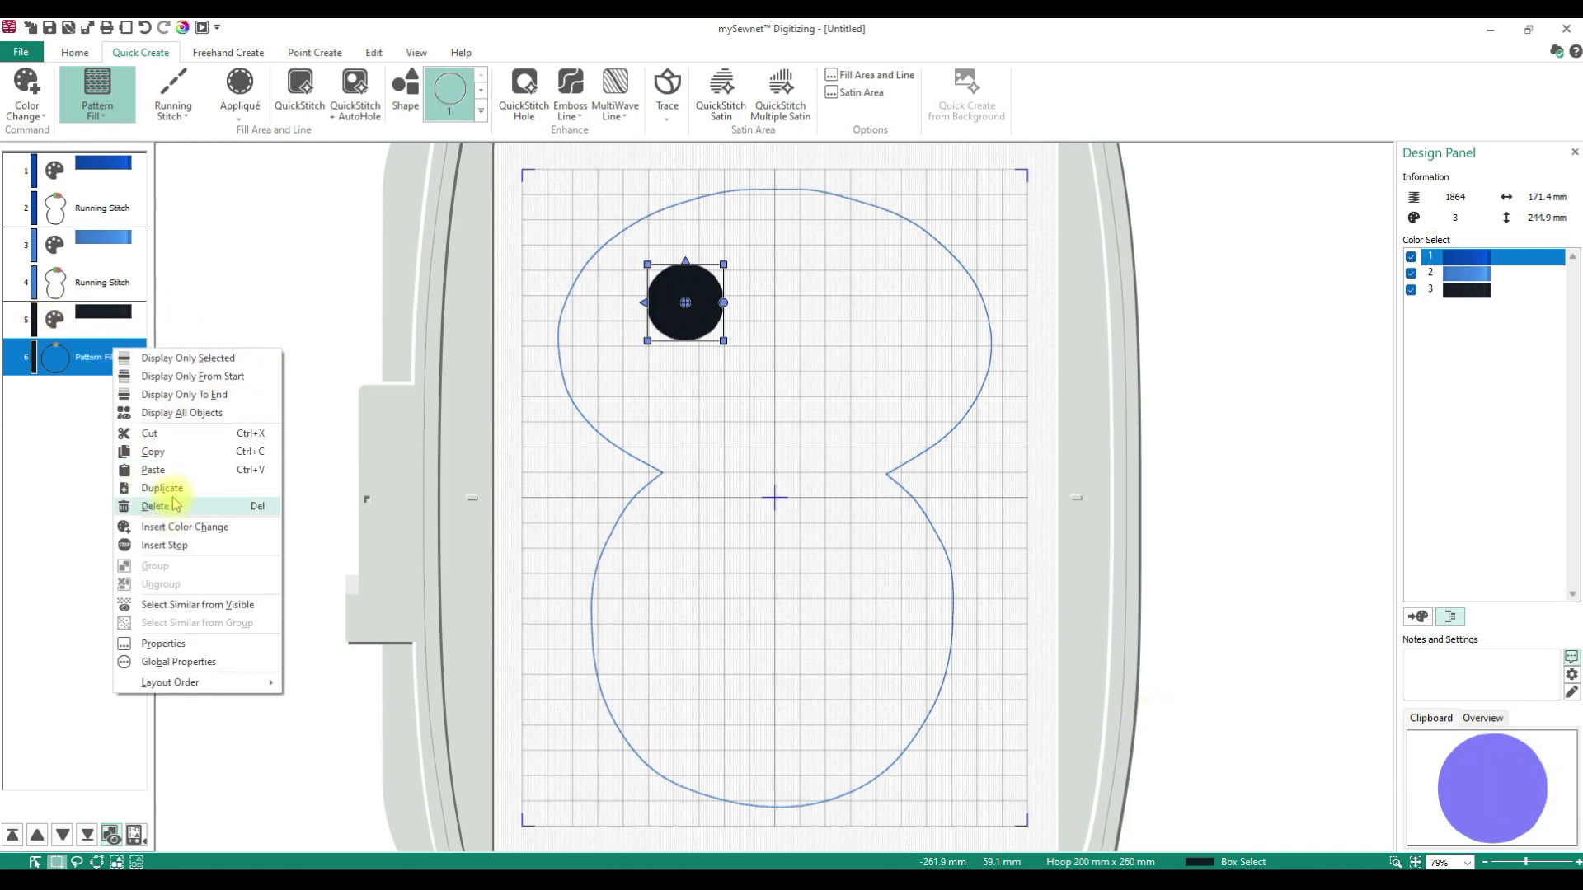
click(168, 471)
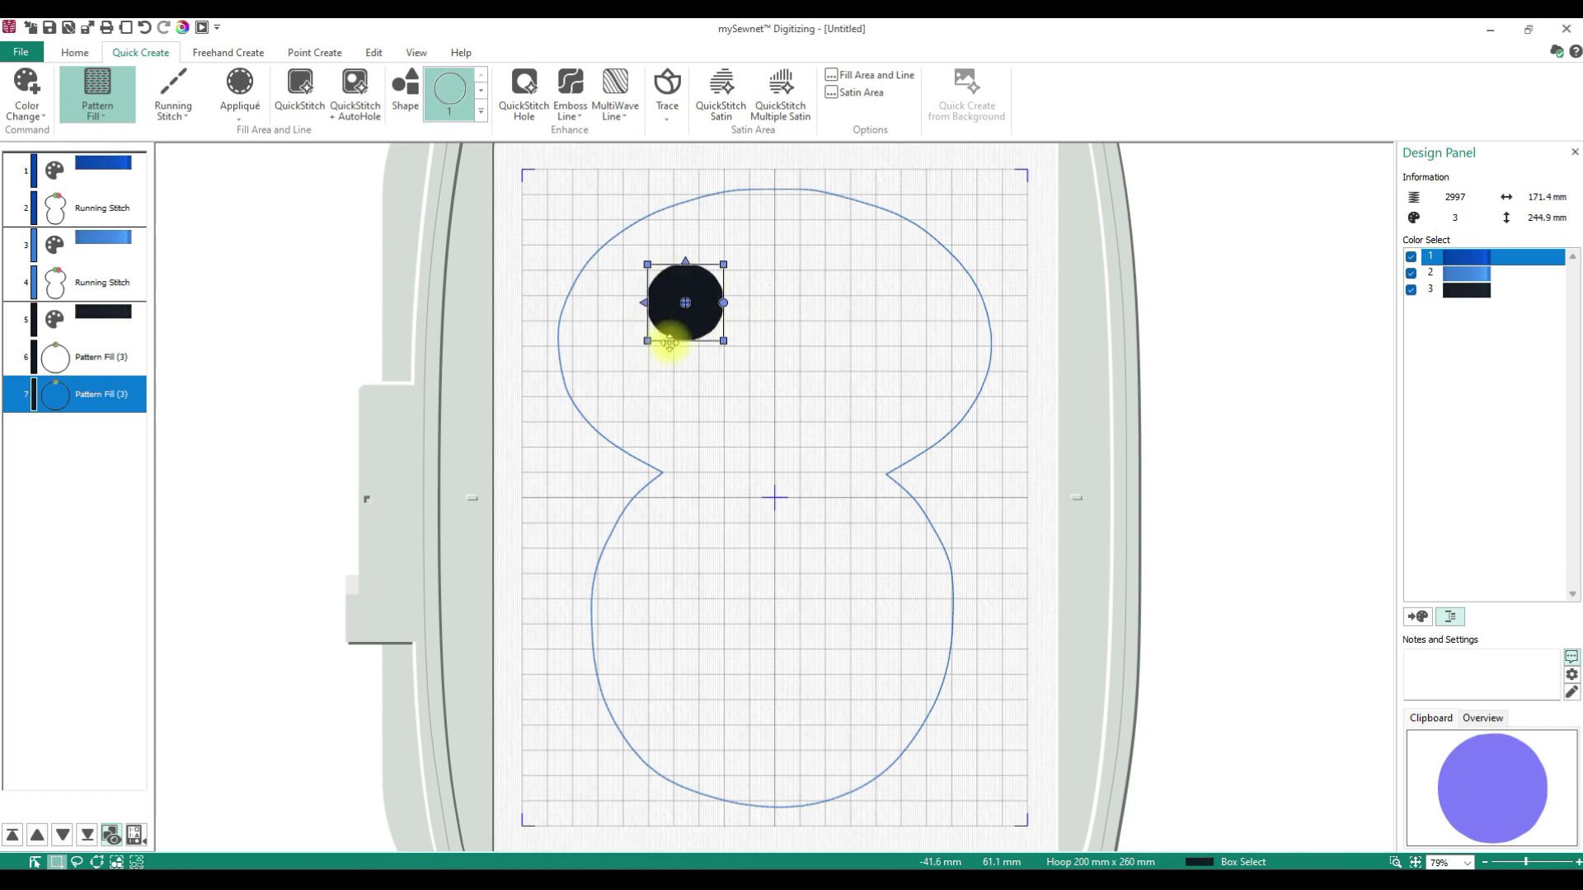
Move the pasted circle to the right half of the upper lobe and shift the left circle level with it.
key(Right)
key(Right)
key(Right)
key(Right)
key(Right)
key(Right)
key(Right)
key(Right)
drag(699, 328, 874, 334)
click(666, 309)
drag(675, 318, 679, 320)
drag(685, 320, 684, 320)
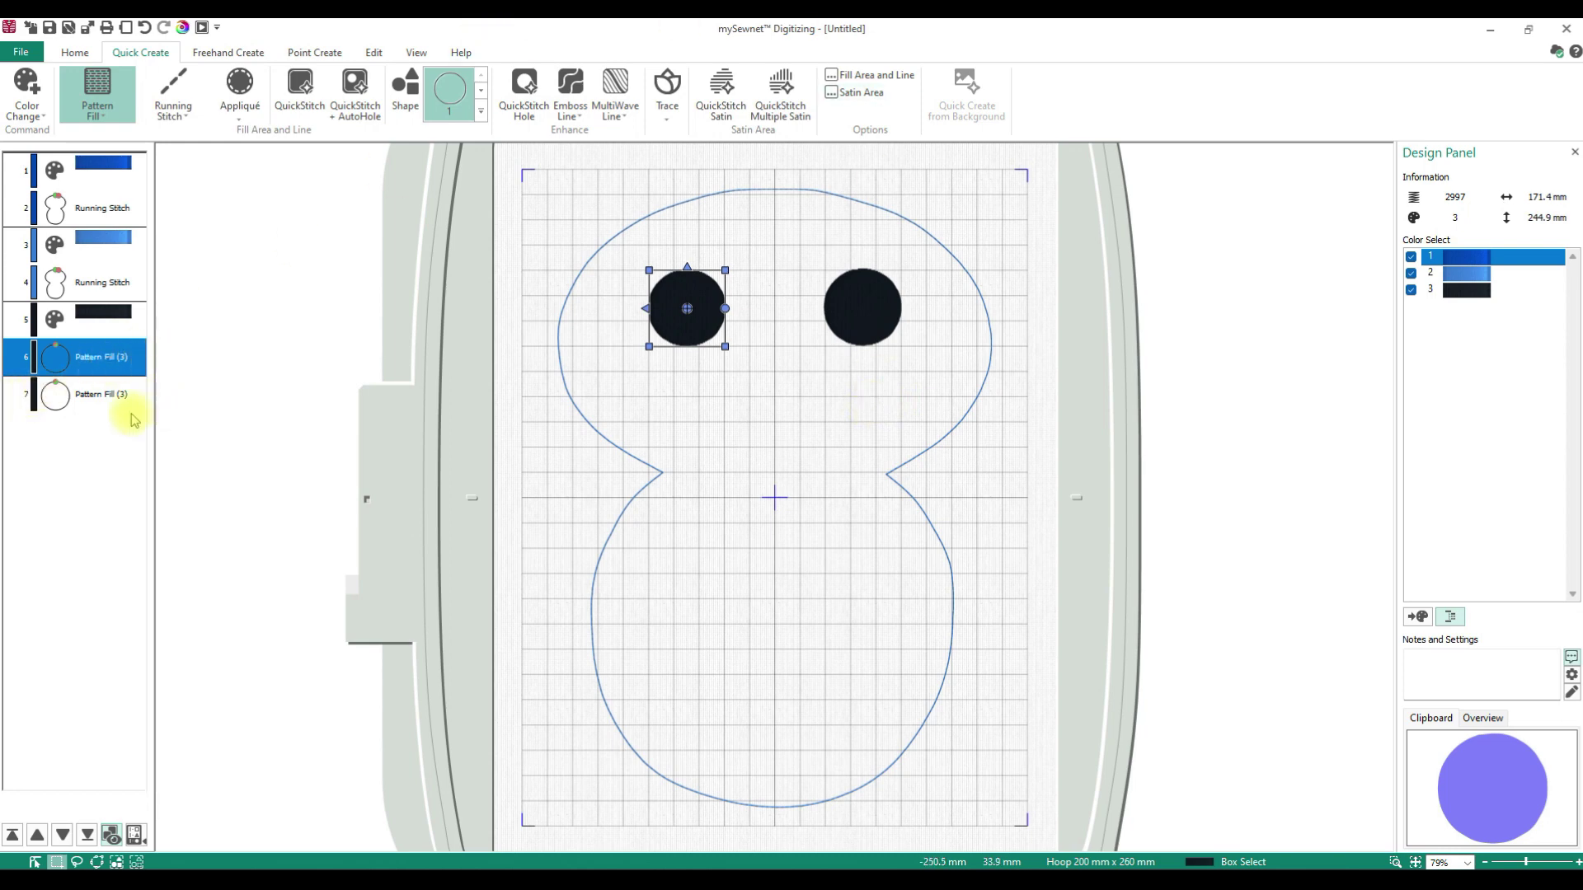
Stretch the right black circle vertically into a tall oval and move it slightly down.
click(99, 404)
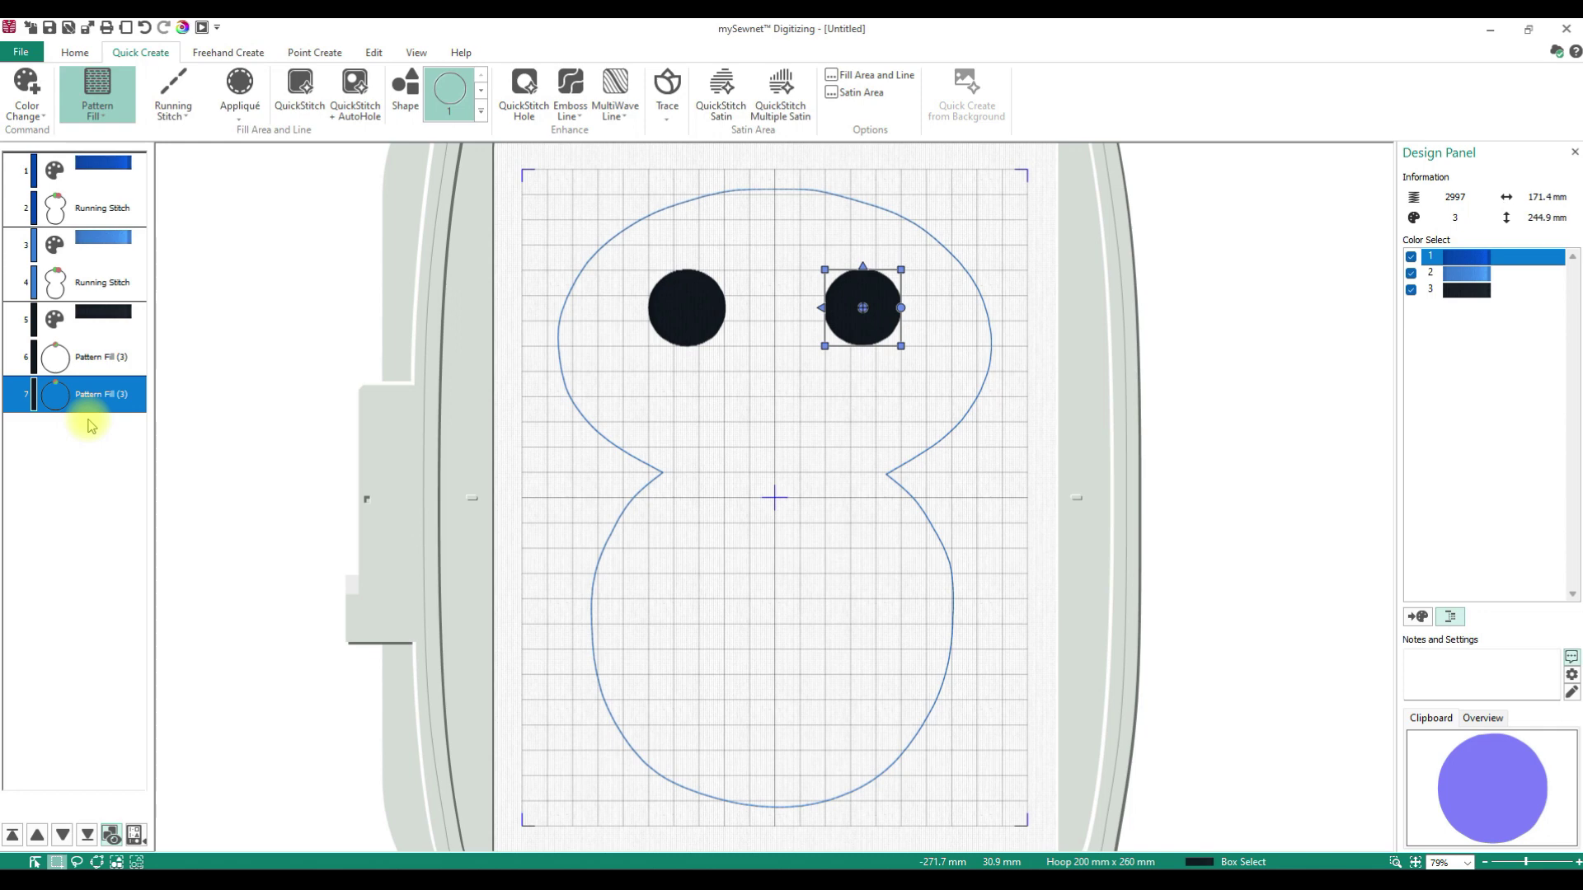
drag(906, 265, 901, 238)
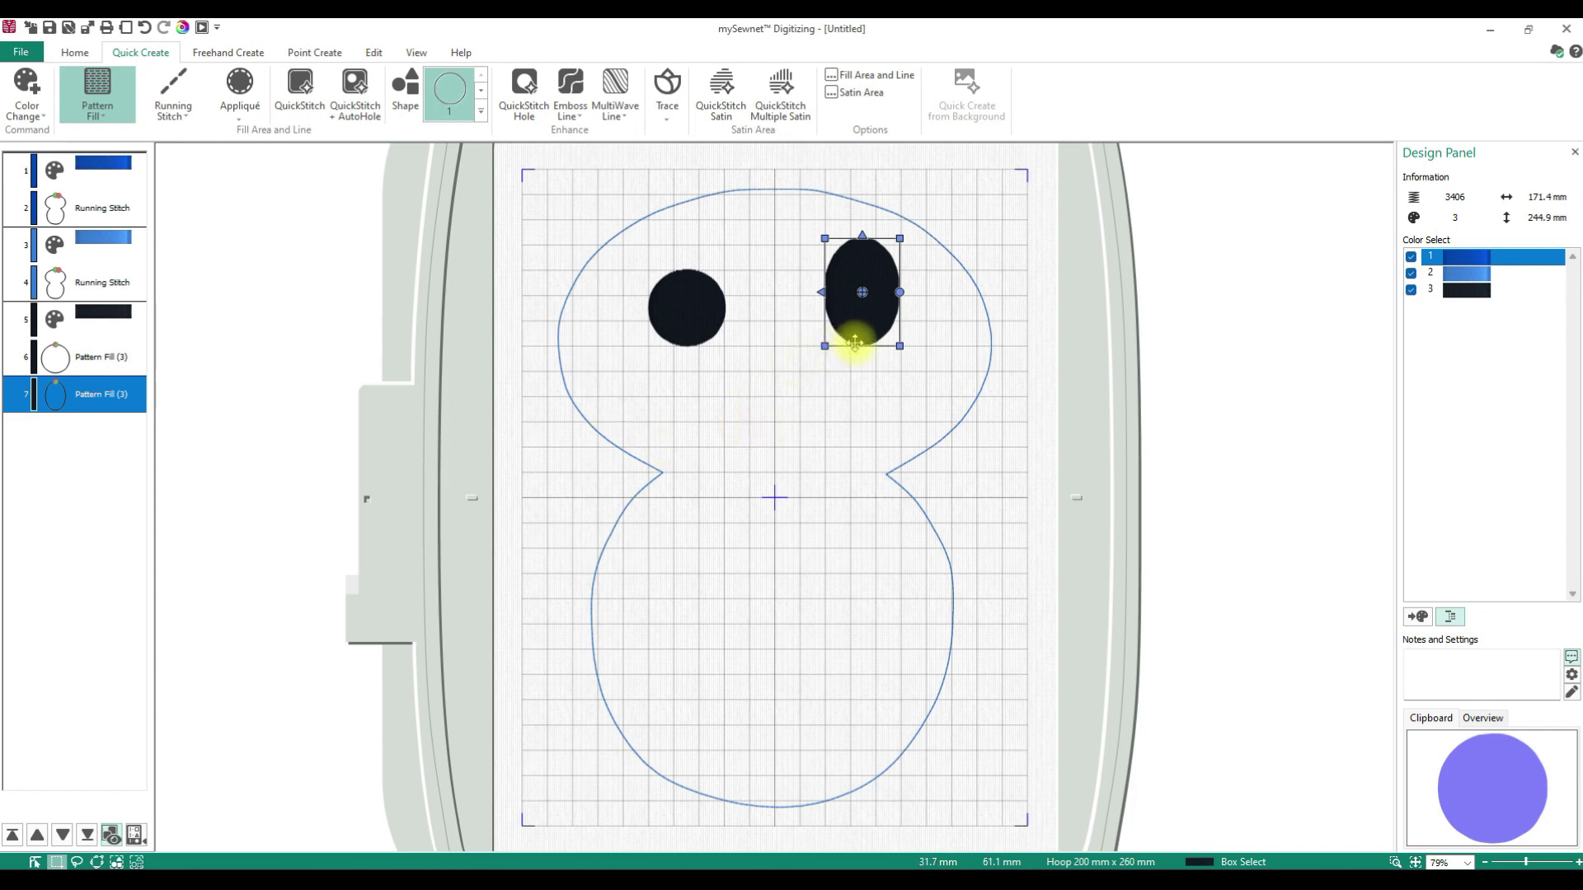
drag(853, 342, 855, 349)
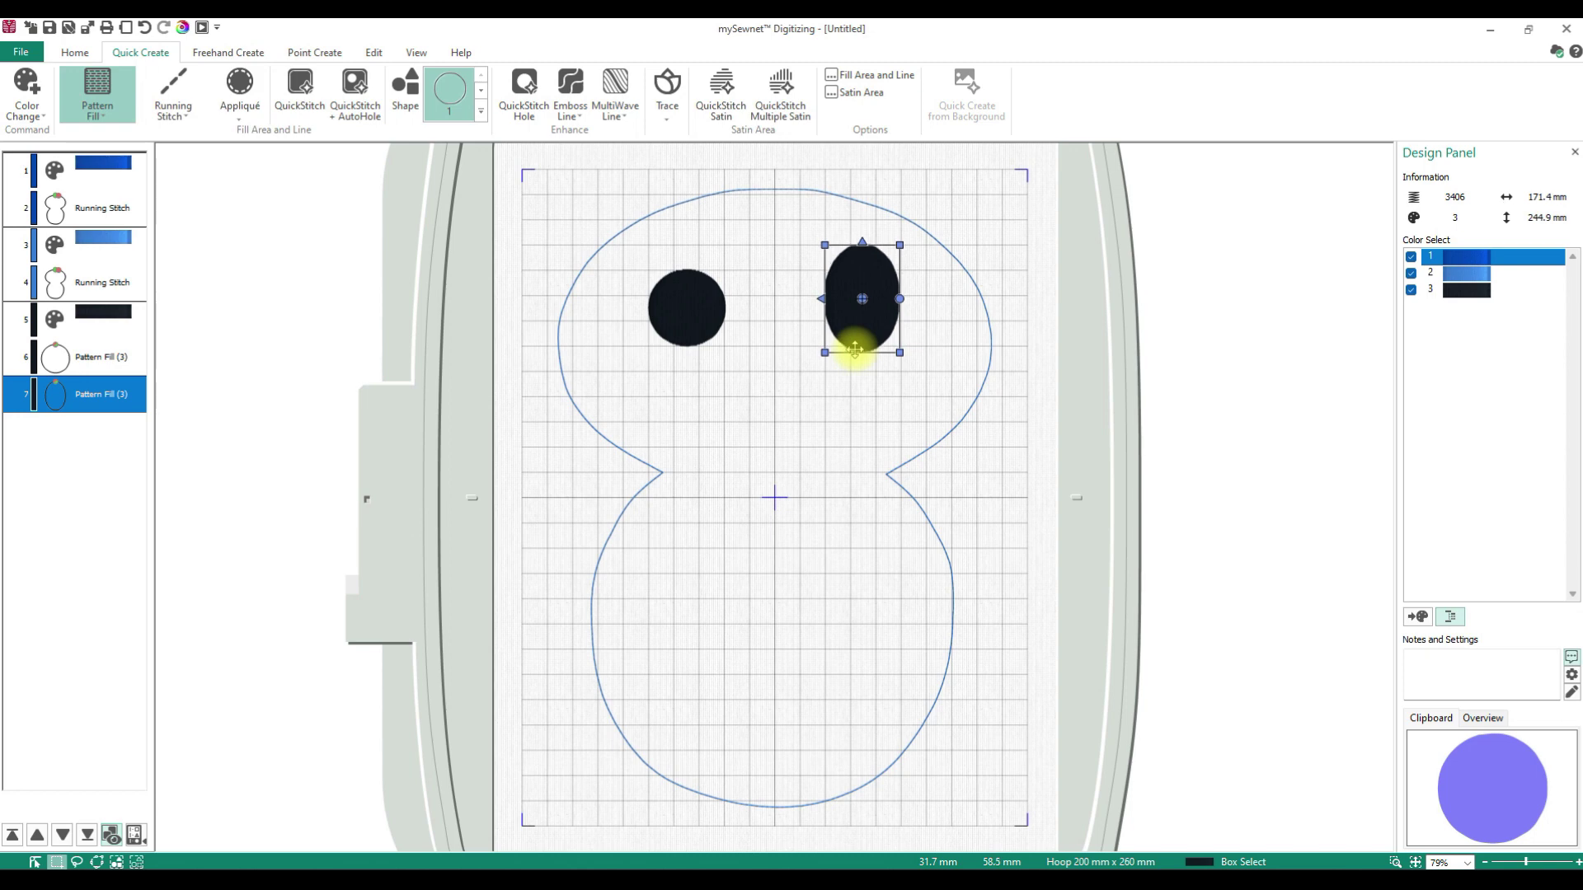
drag(854, 349, 854, 349)
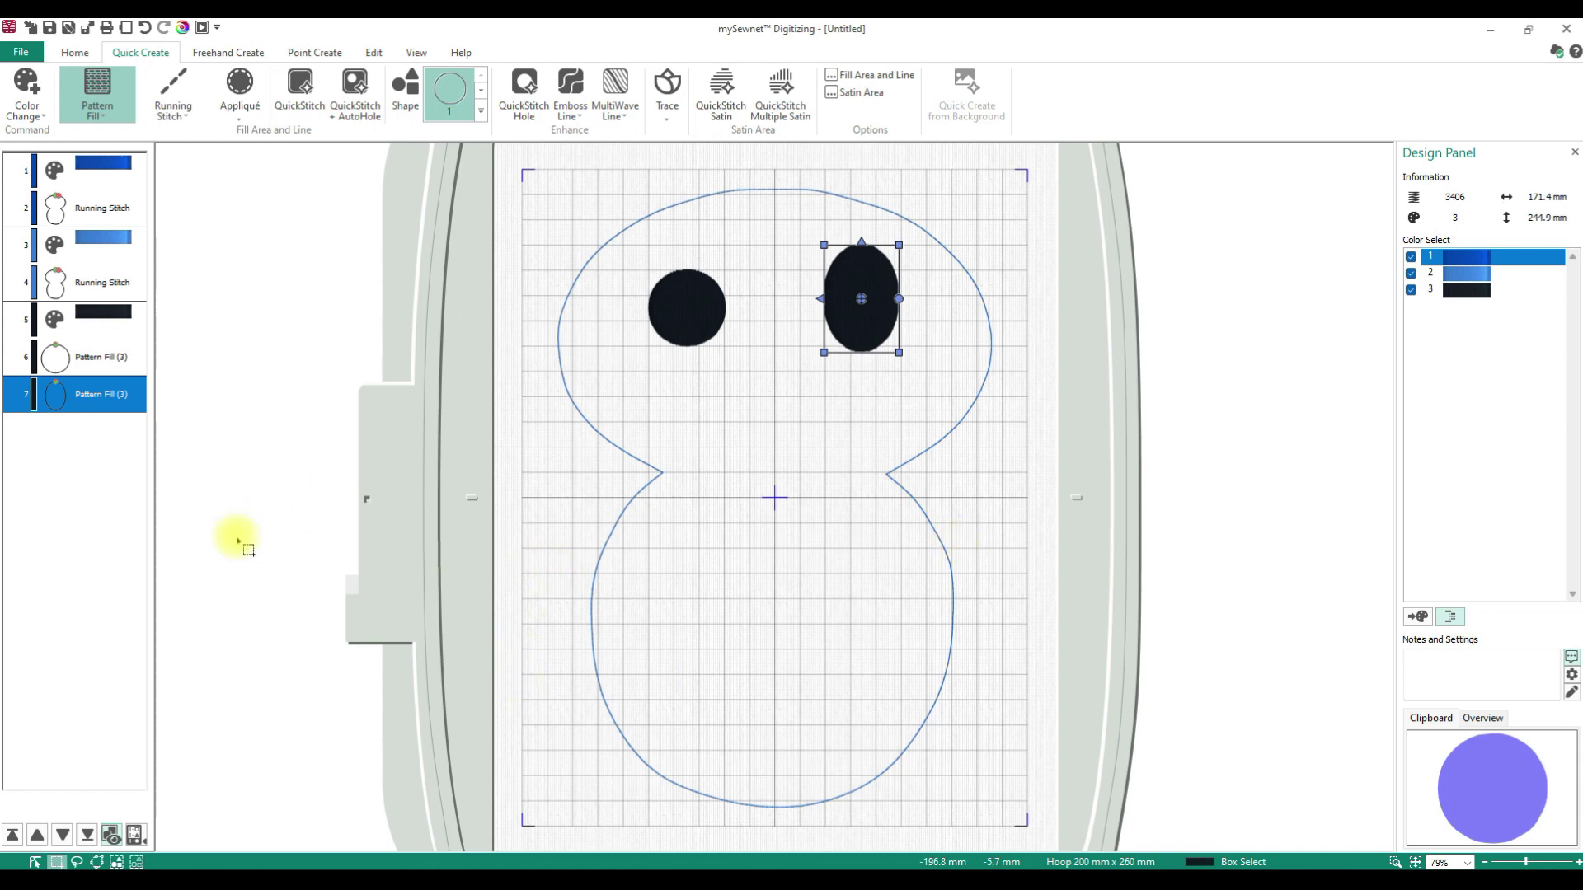
Insert a color change to white thread 2297 after the black oval.
right_click(105, 396)
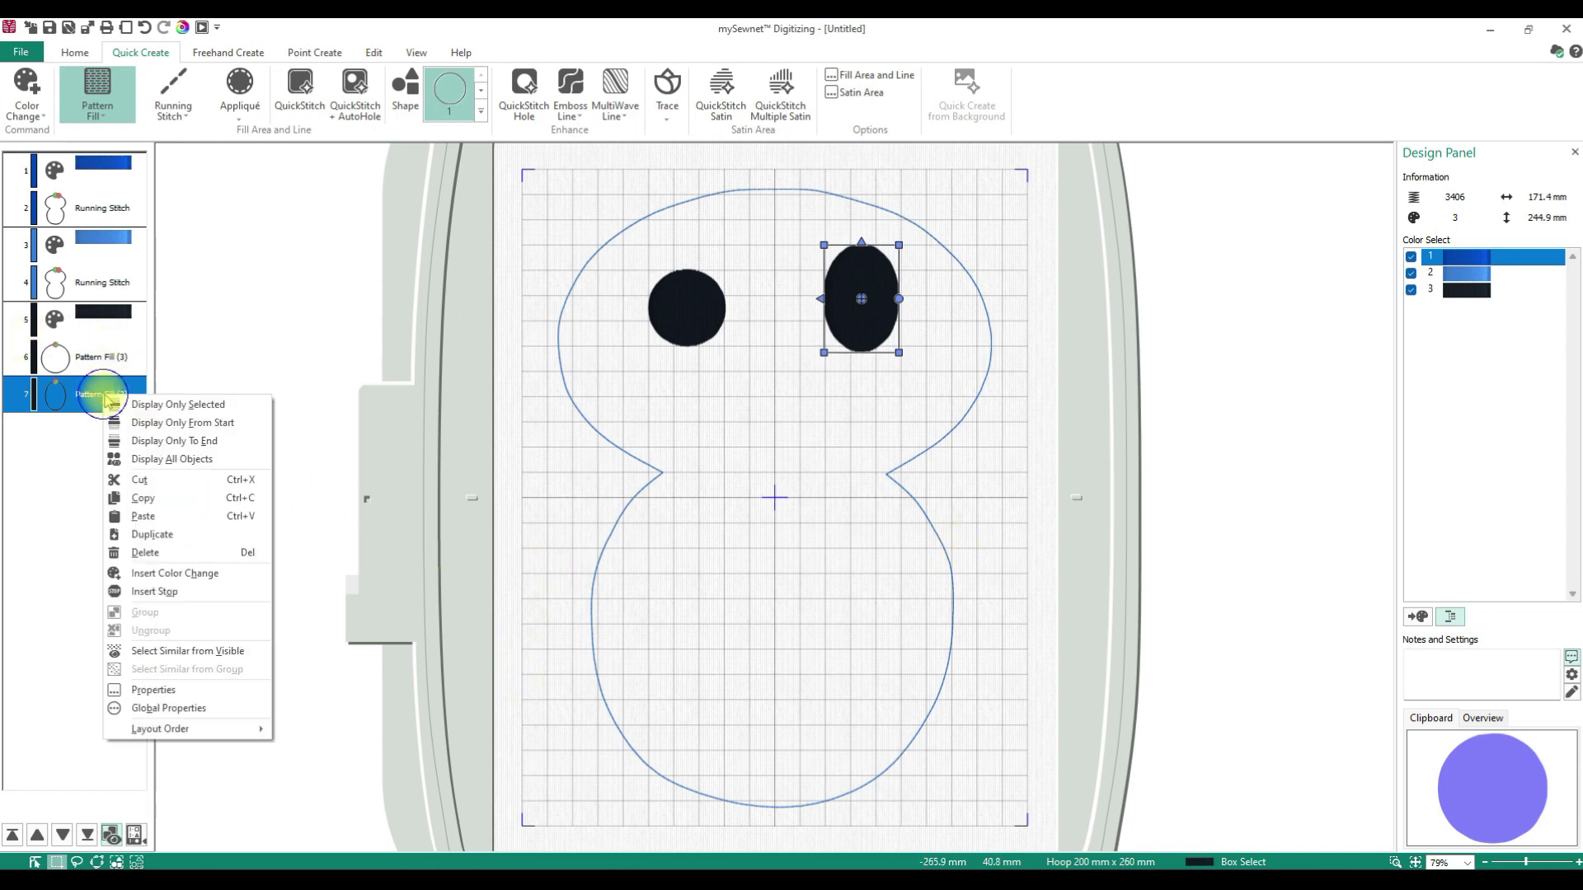
click(210, 572)
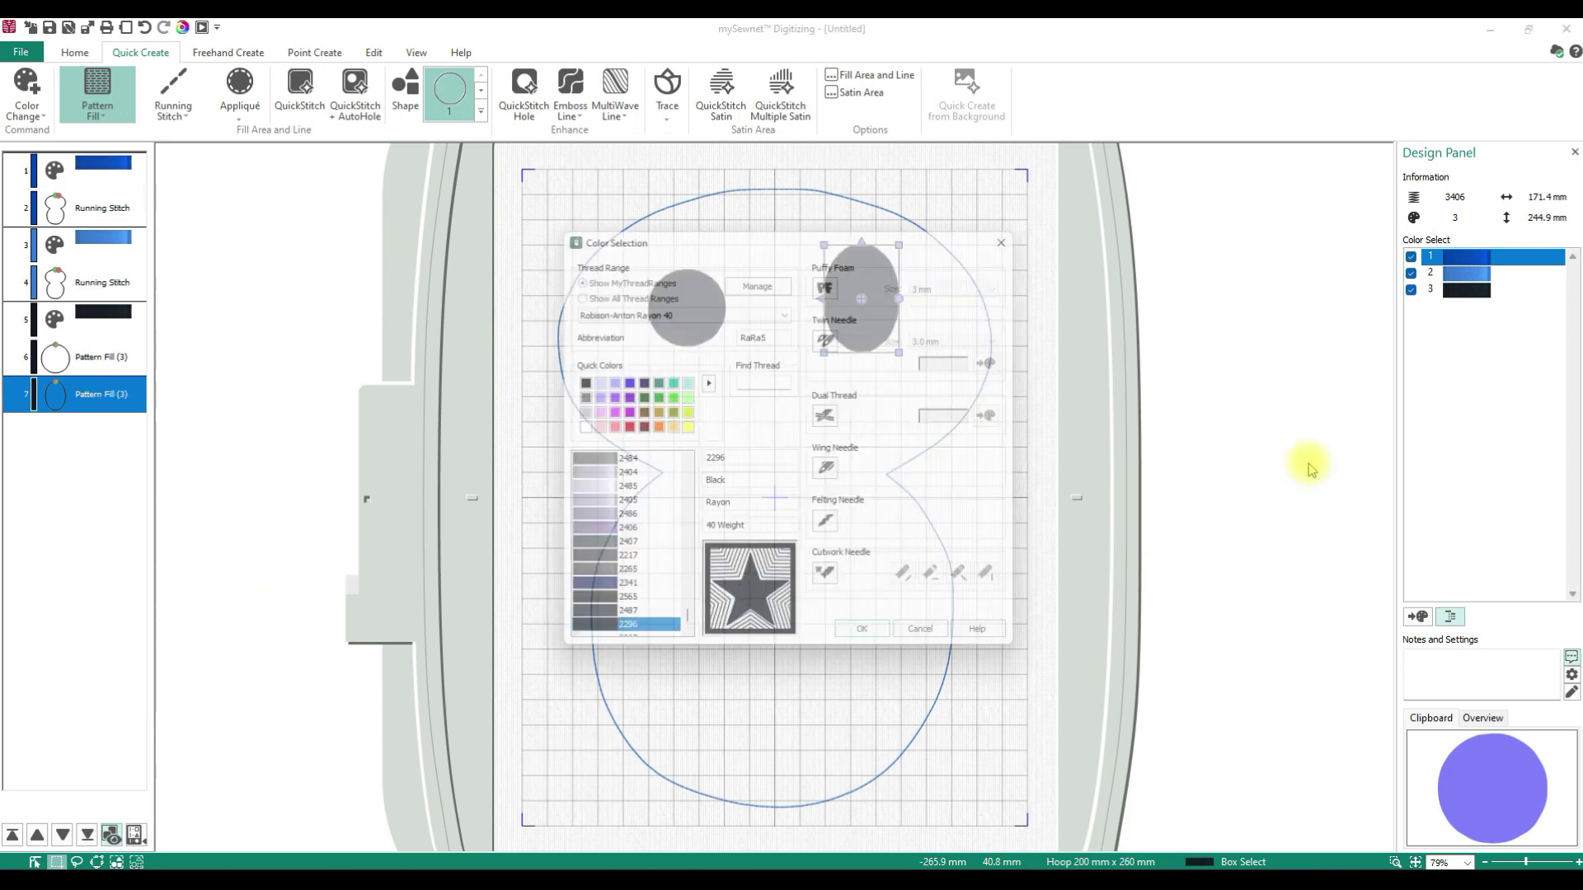
click(771, 380)
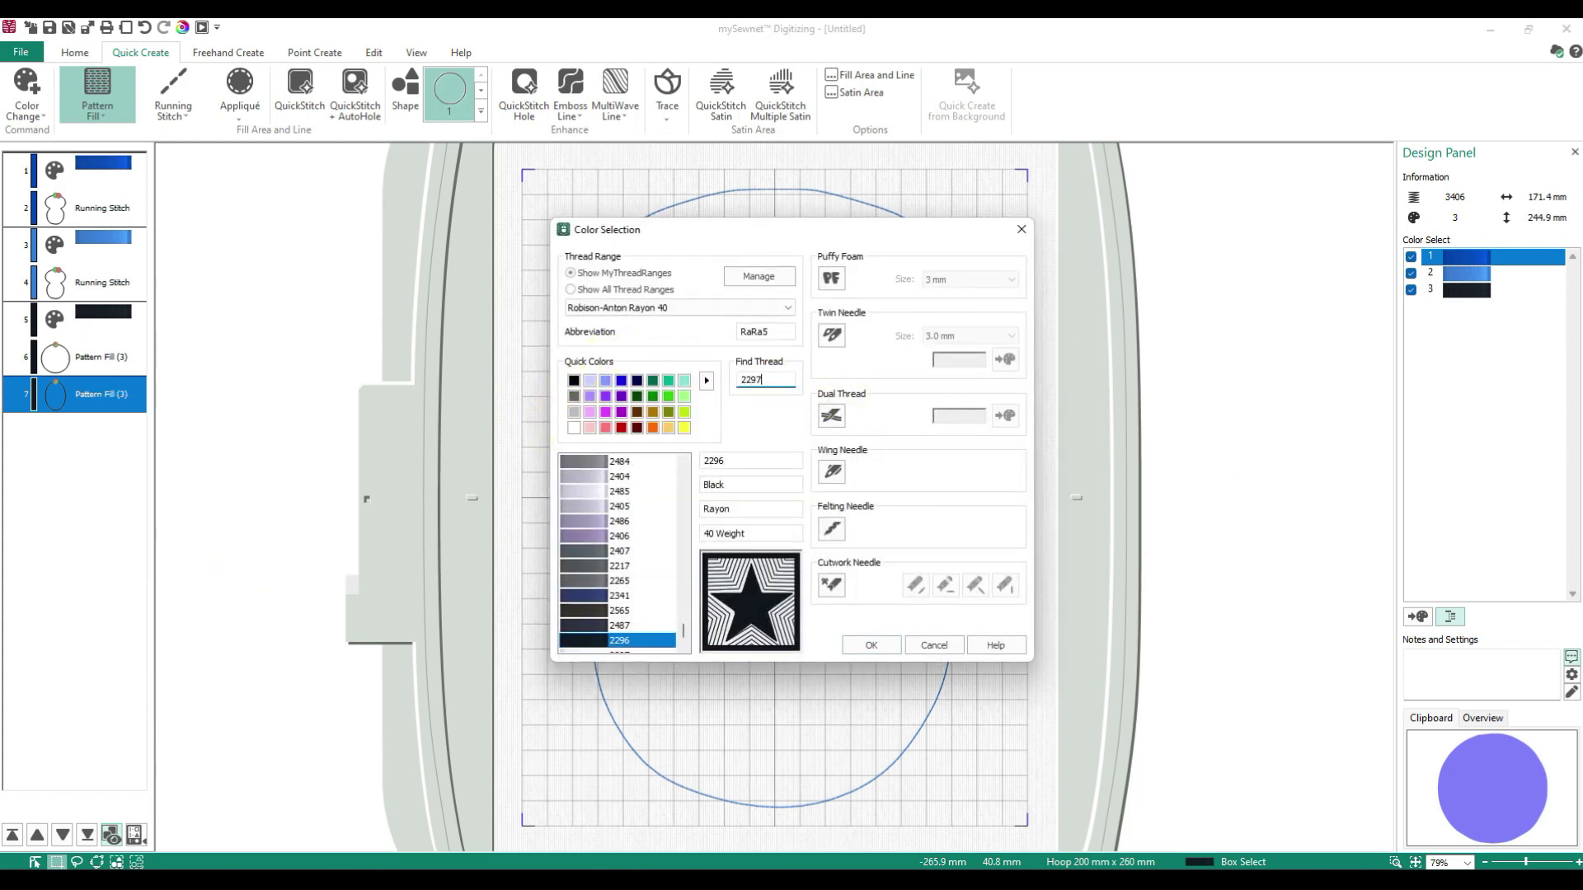
click(885, 643)
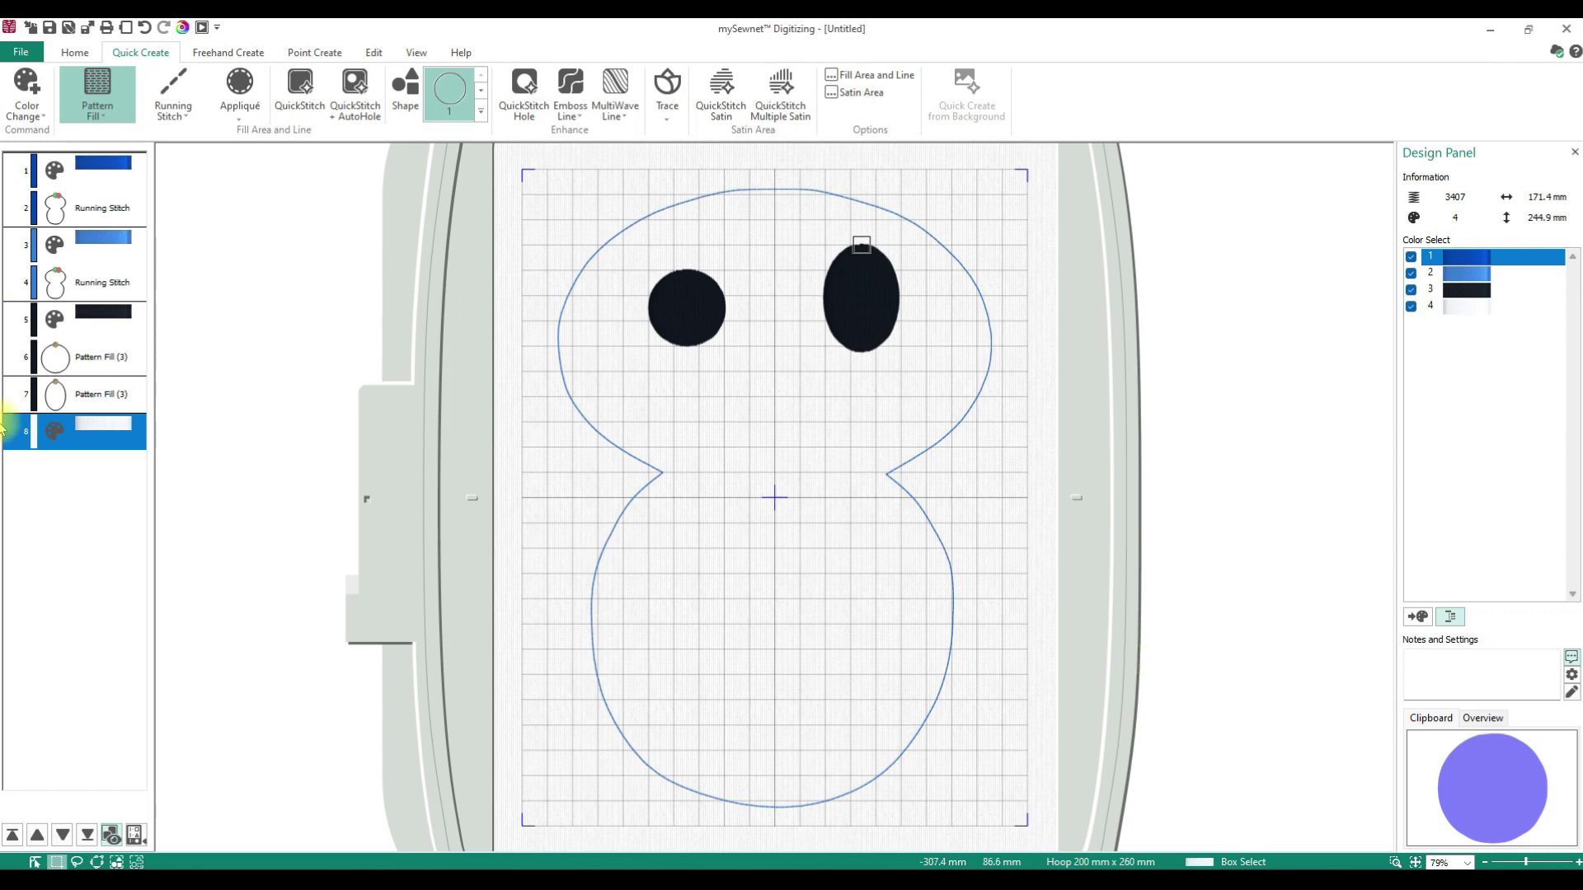
Add a small white filled circle at the upper right of the left eye and paste a copy at the upper left of the right eye.
click(465, 80)
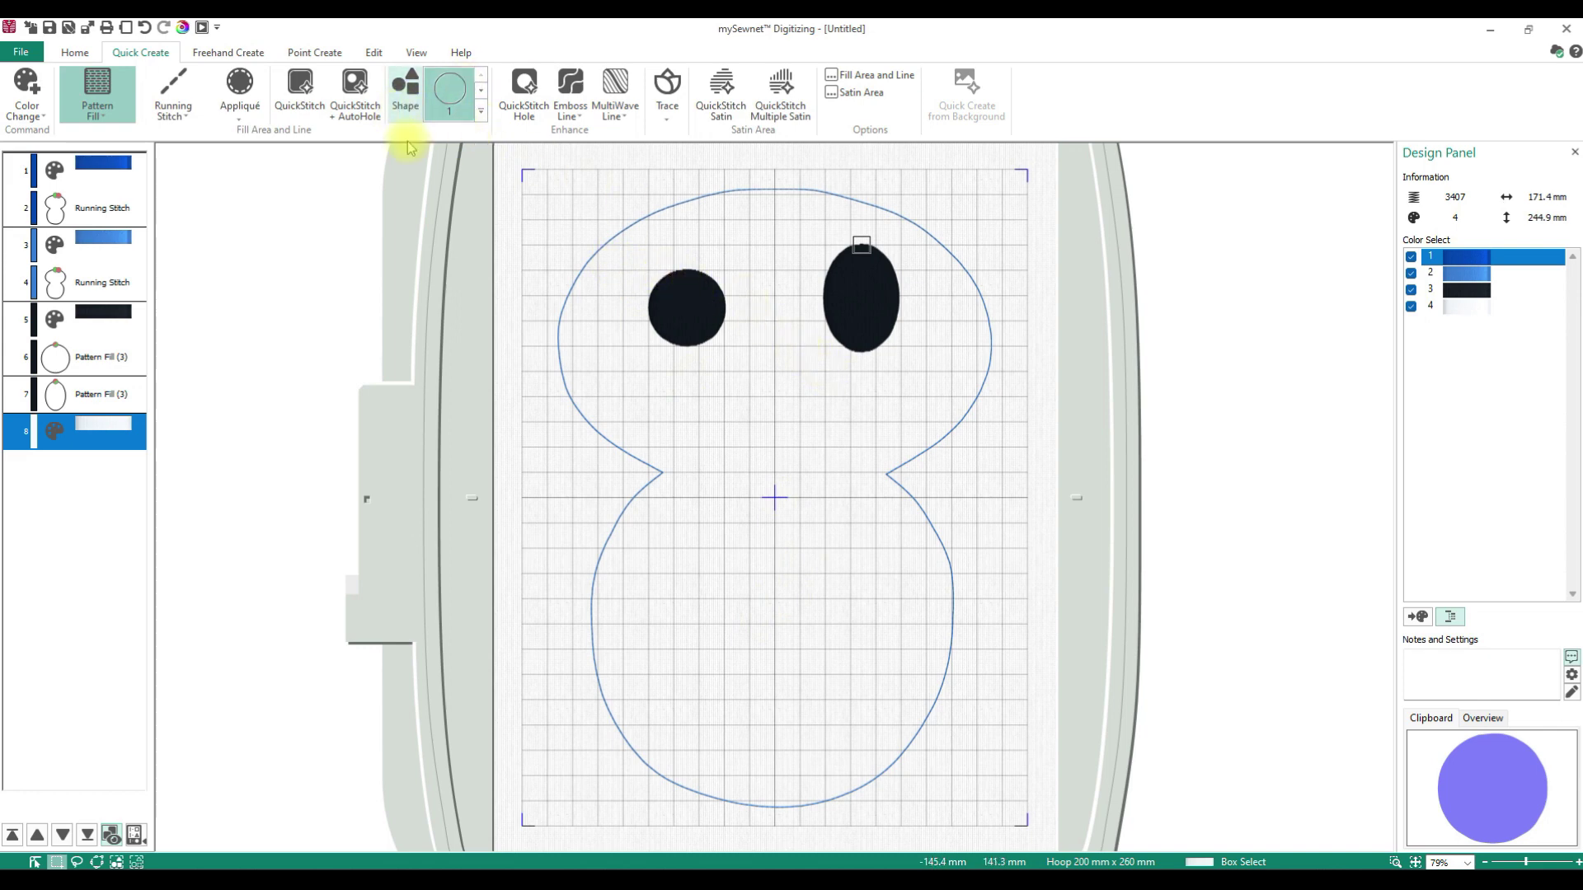
click(405, 91)
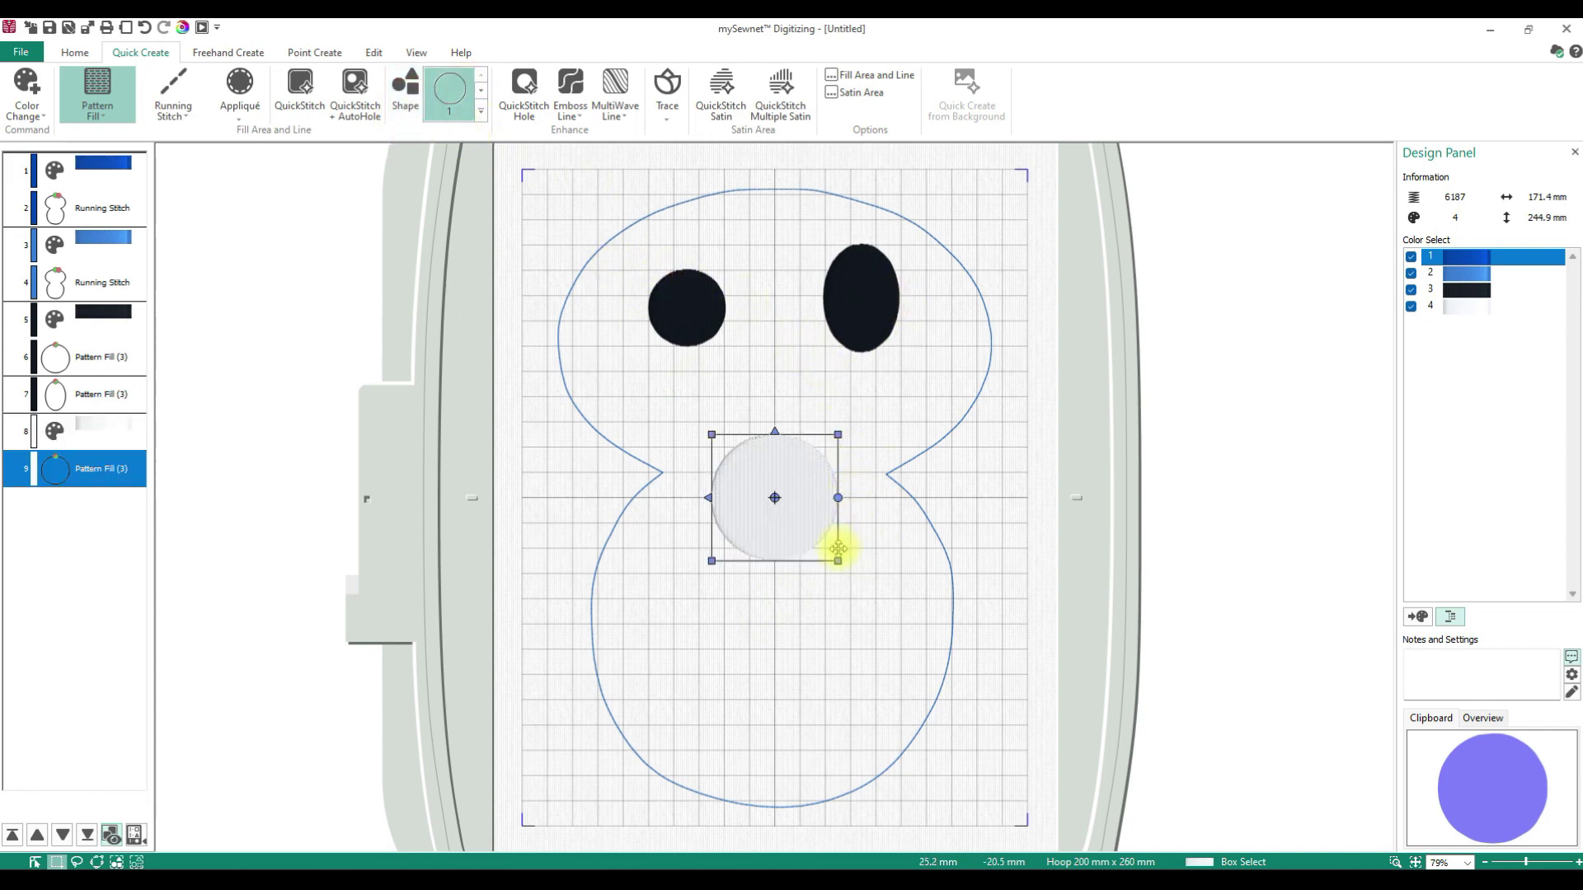
drag(840, 435, 700, 302)
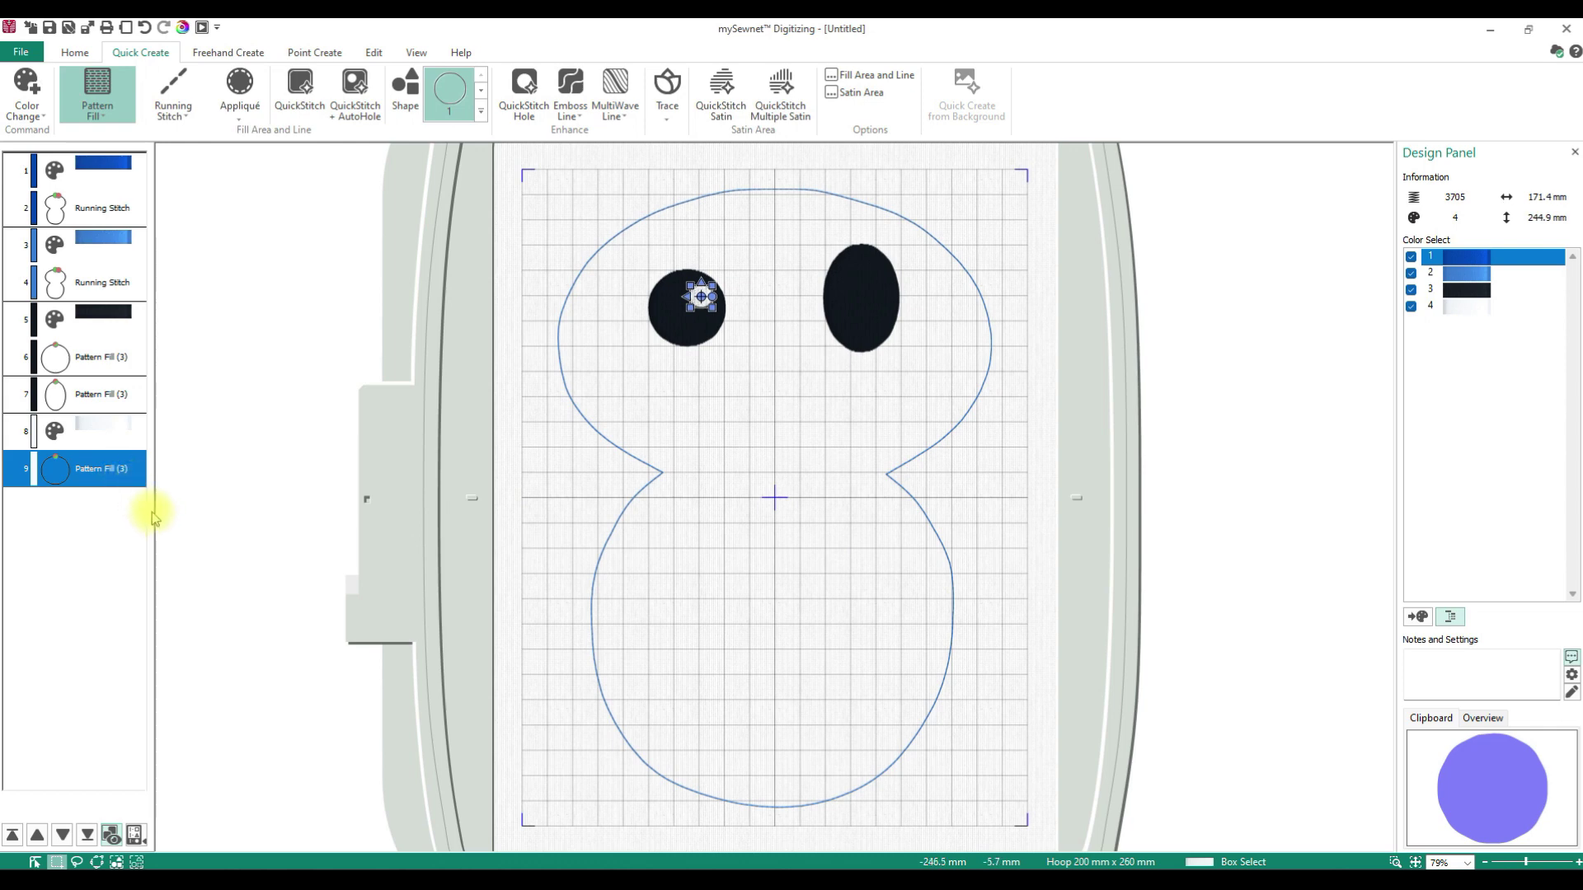
key(ctrl+v)
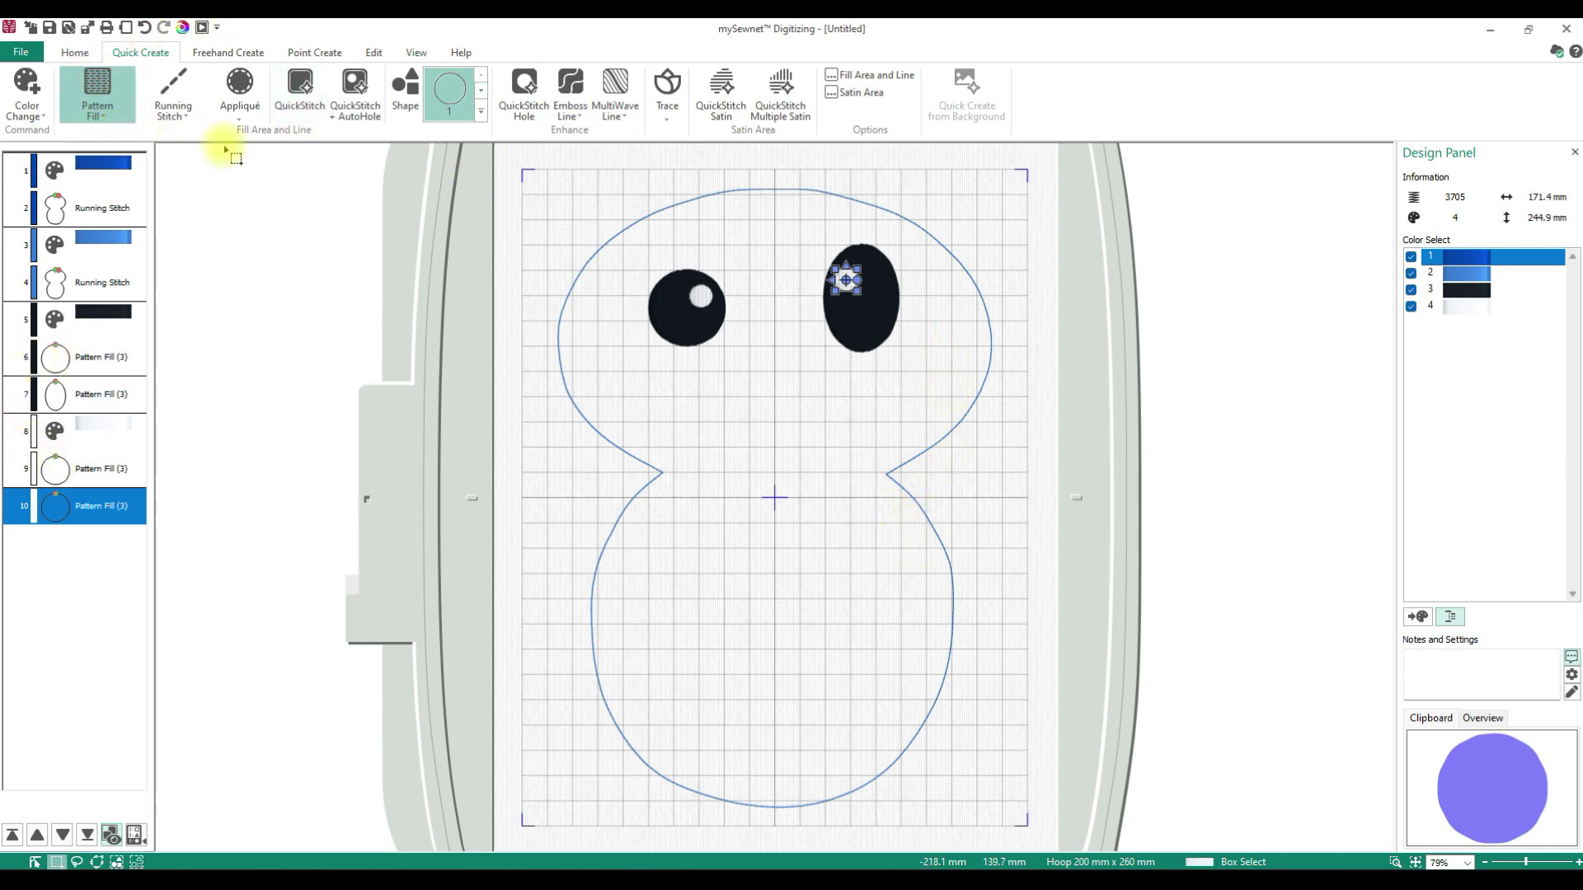
Add another white filled circle, shrink it smaller than the existing highlights and place it near the top of the left eye.
click(400, 88)
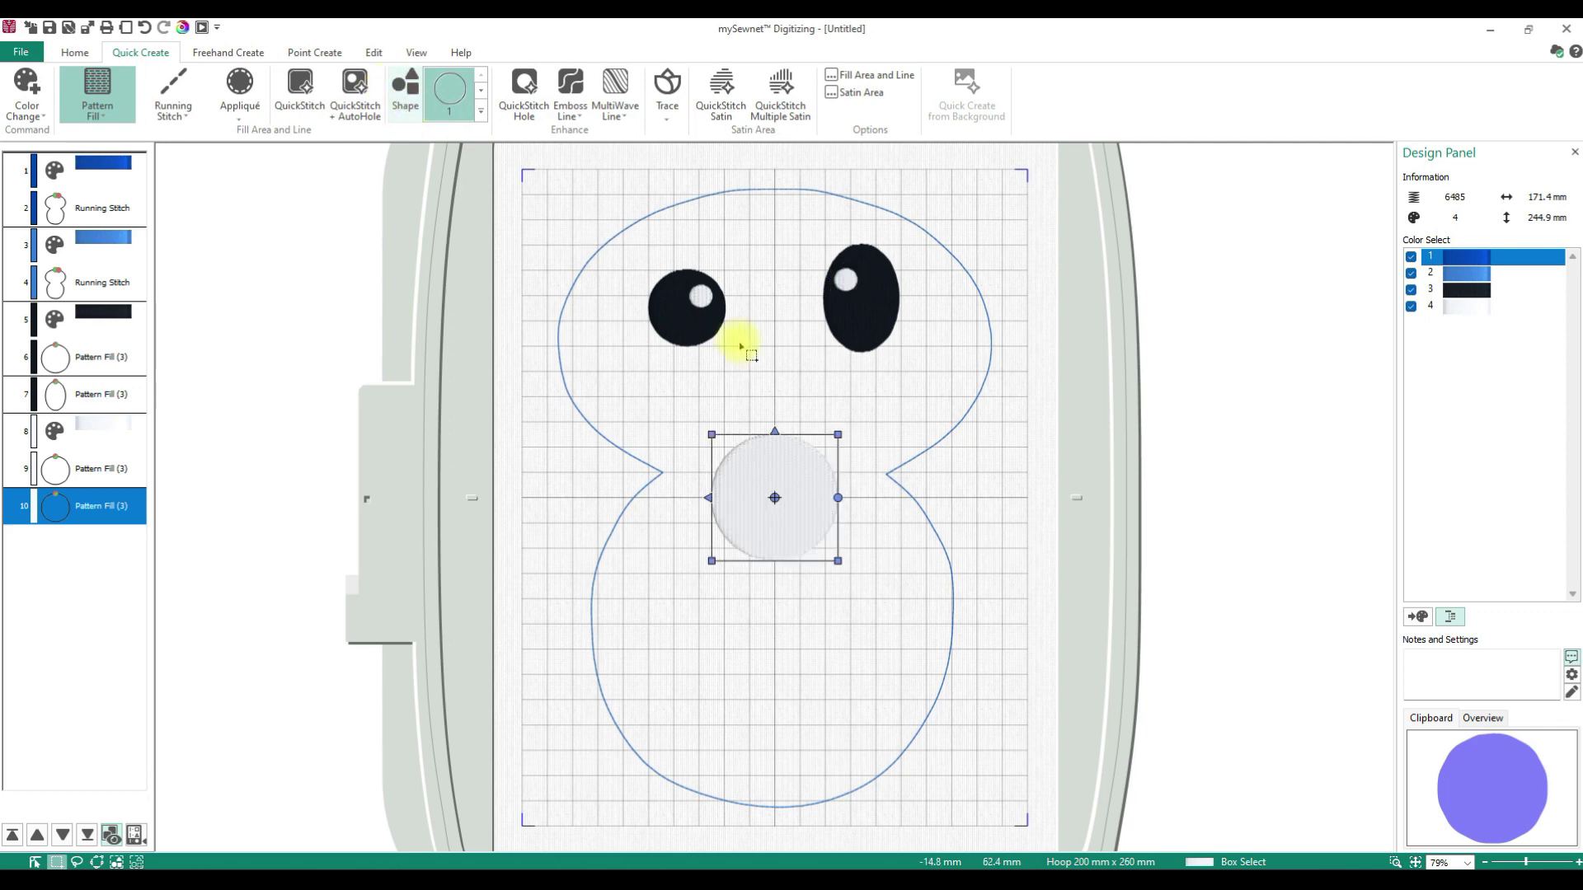
click(841, 435)
drag(841, 435, 780, 504)
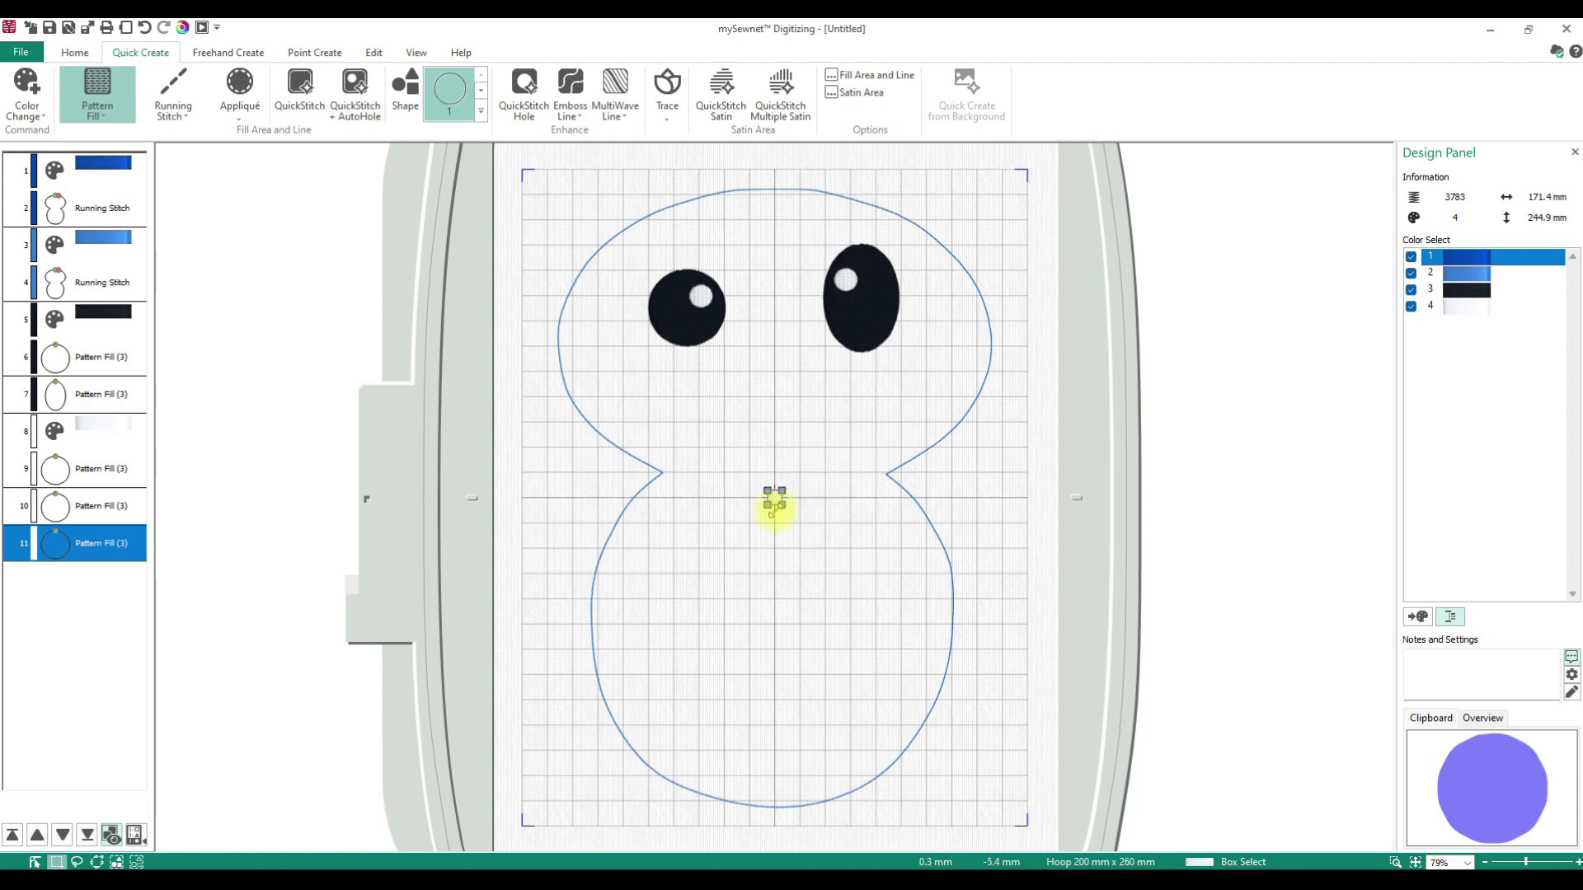
click(772, 511)
click(777, 499)
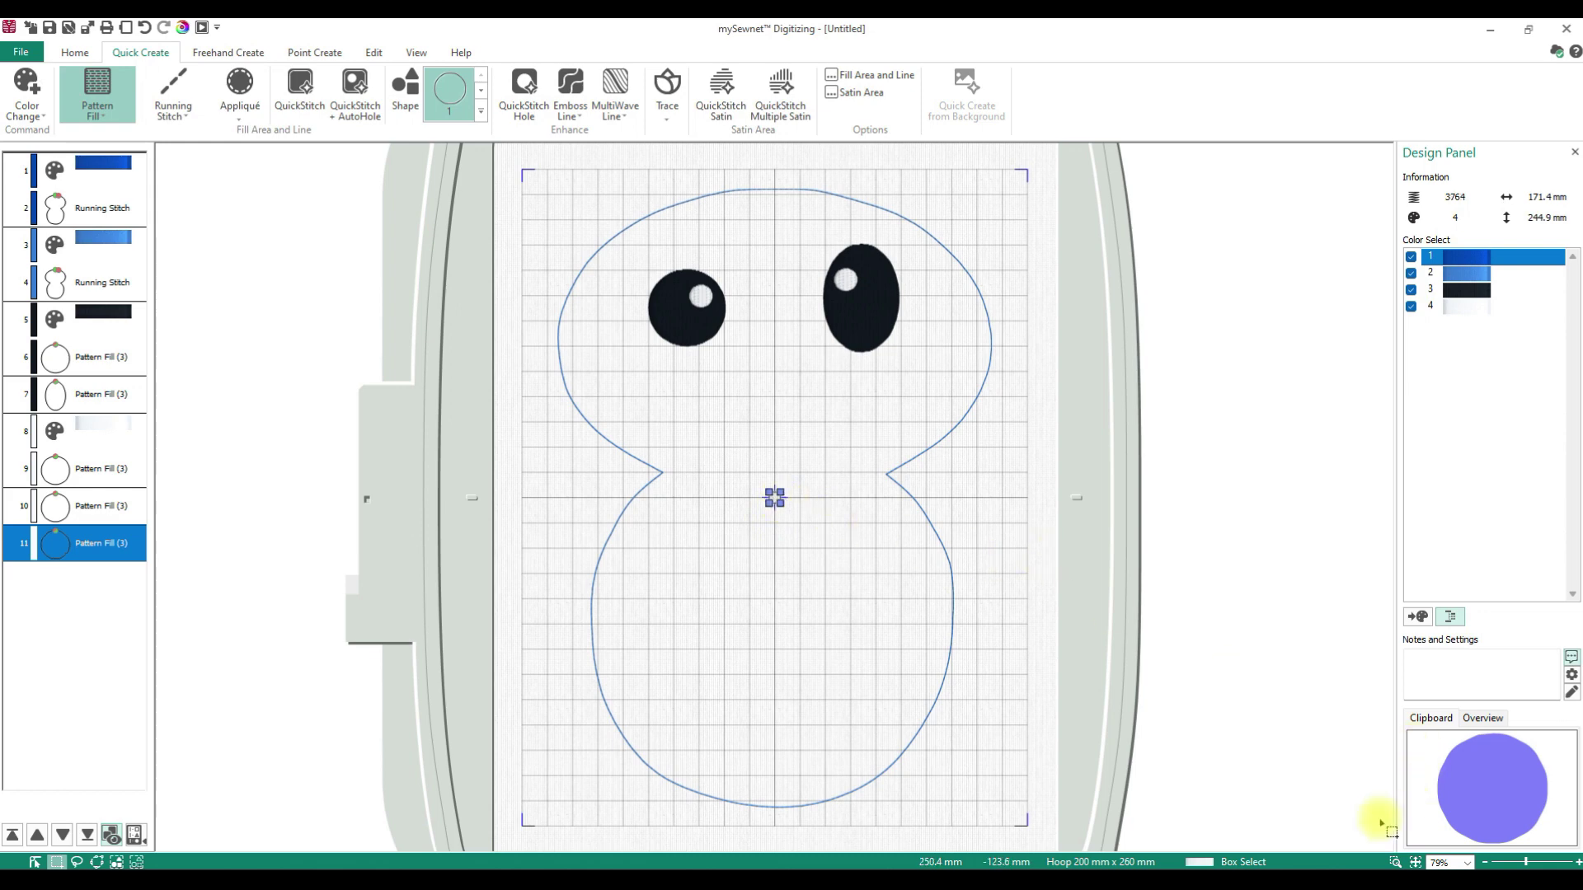
mouse_move(774, 497)
mouse_down()
mouse_move(664, 318)
mouse_move(684, 282)
mouse_up()
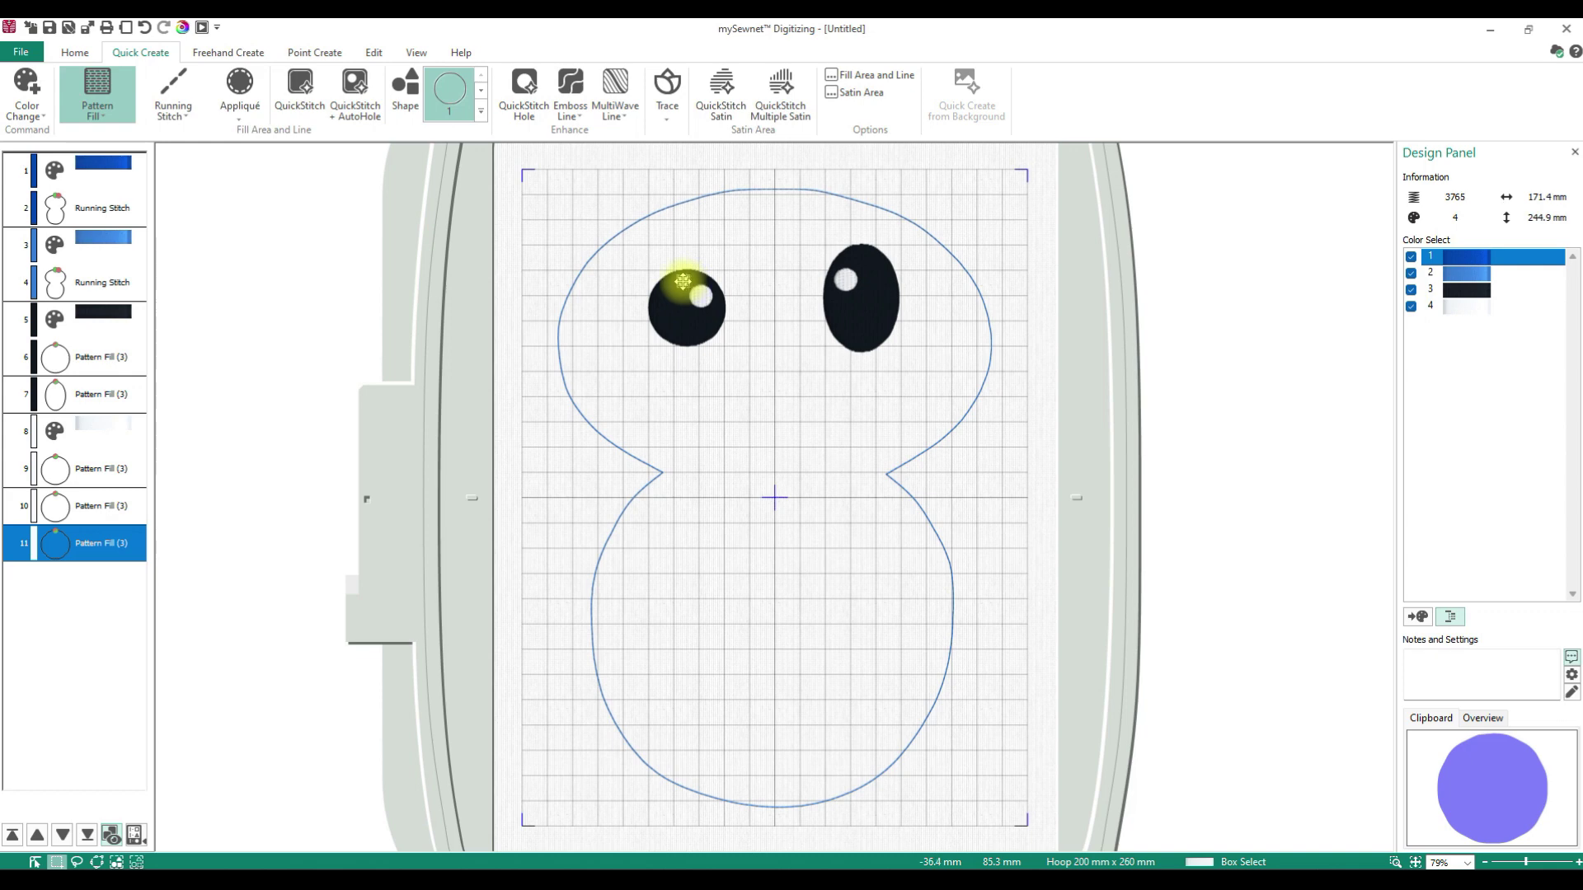
Copy the smallest white circle and place the duplicate near the top of the right oval eye.
click(82, 542)
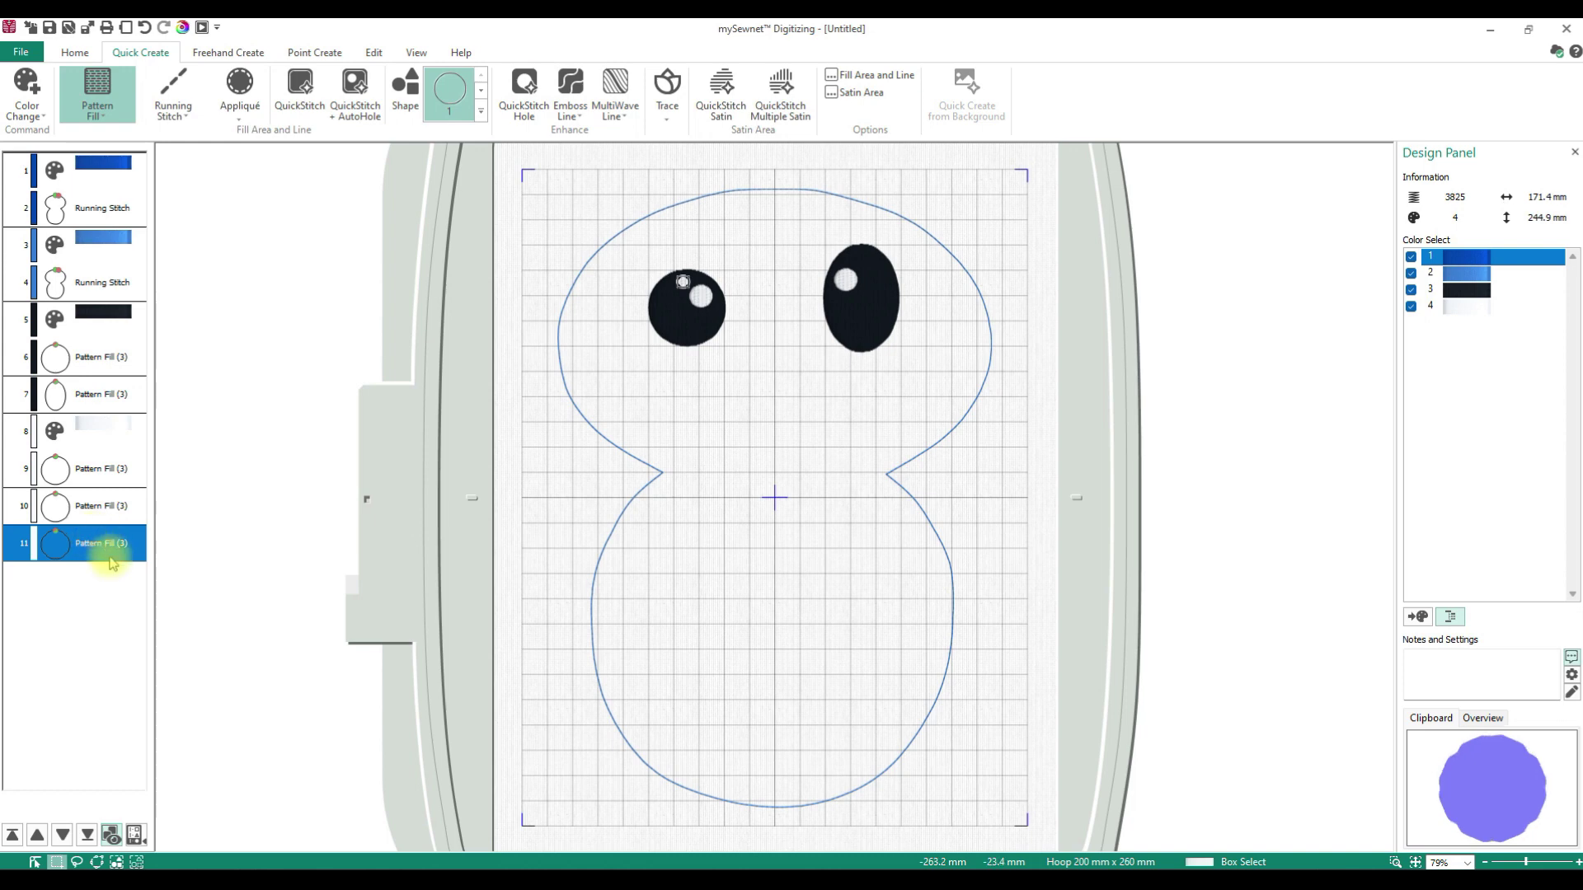
key(ctrl+v)
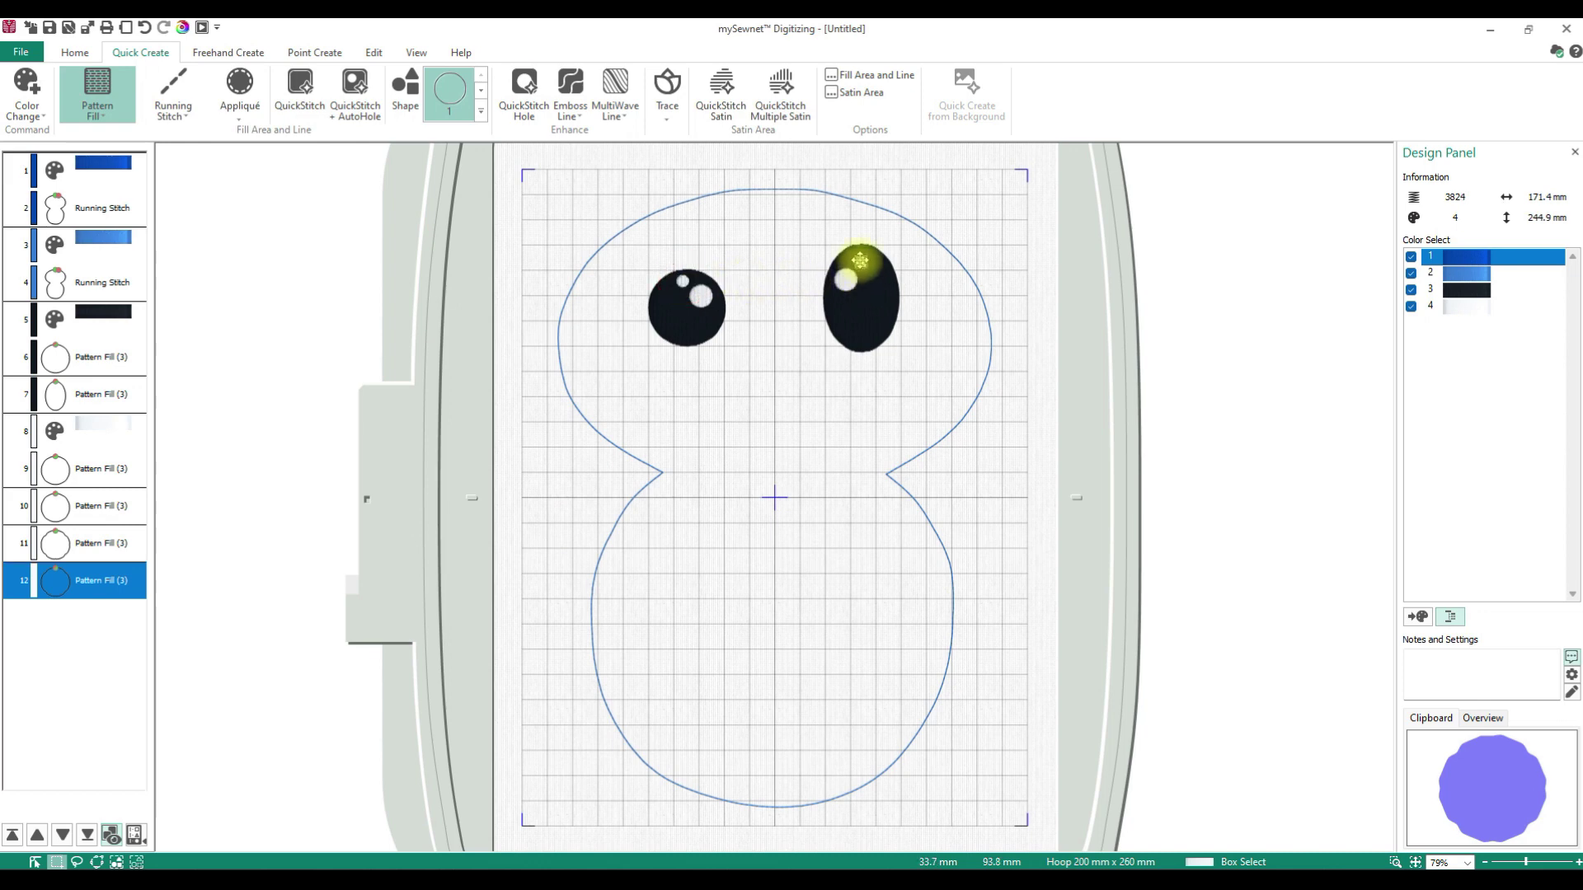
click(1229, 728)
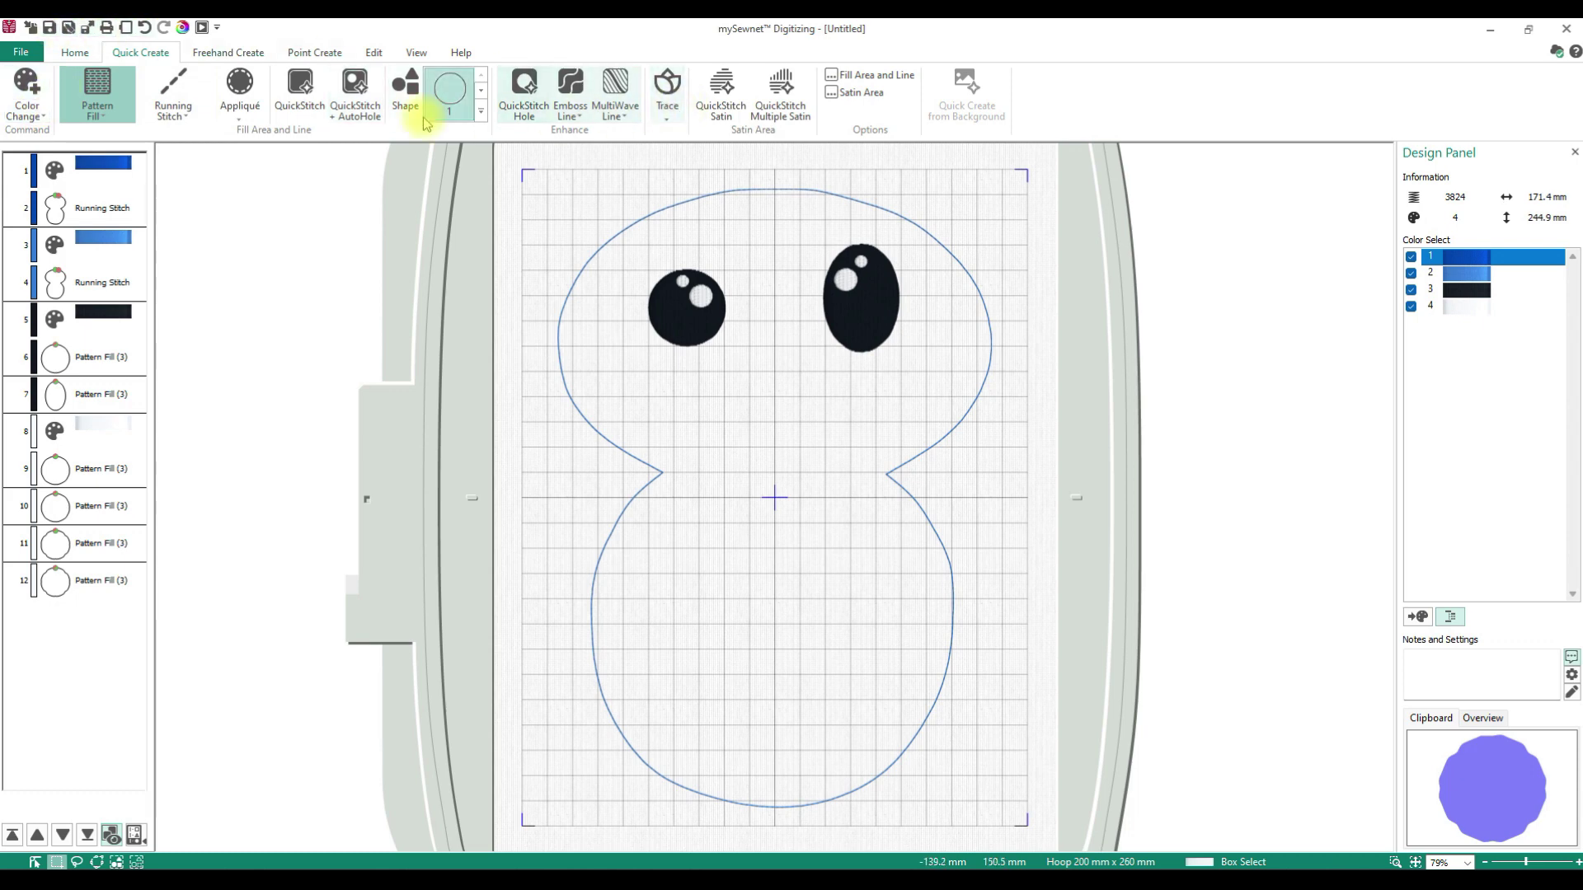
Insert a color change to purple thread after the last white circle.
click(467, 97)
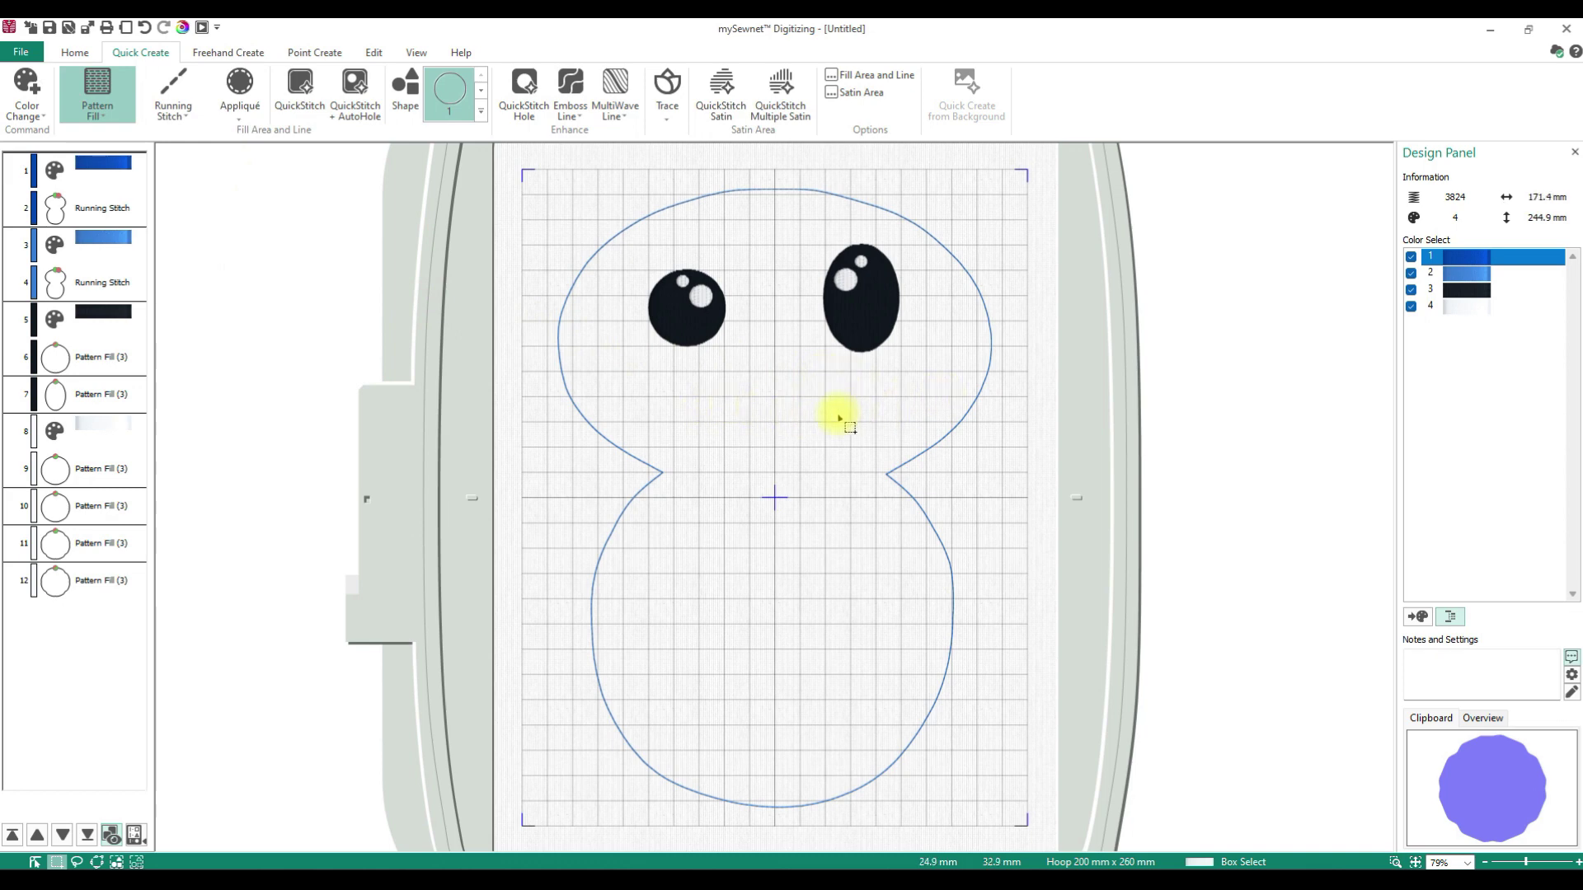
click(92, 592)
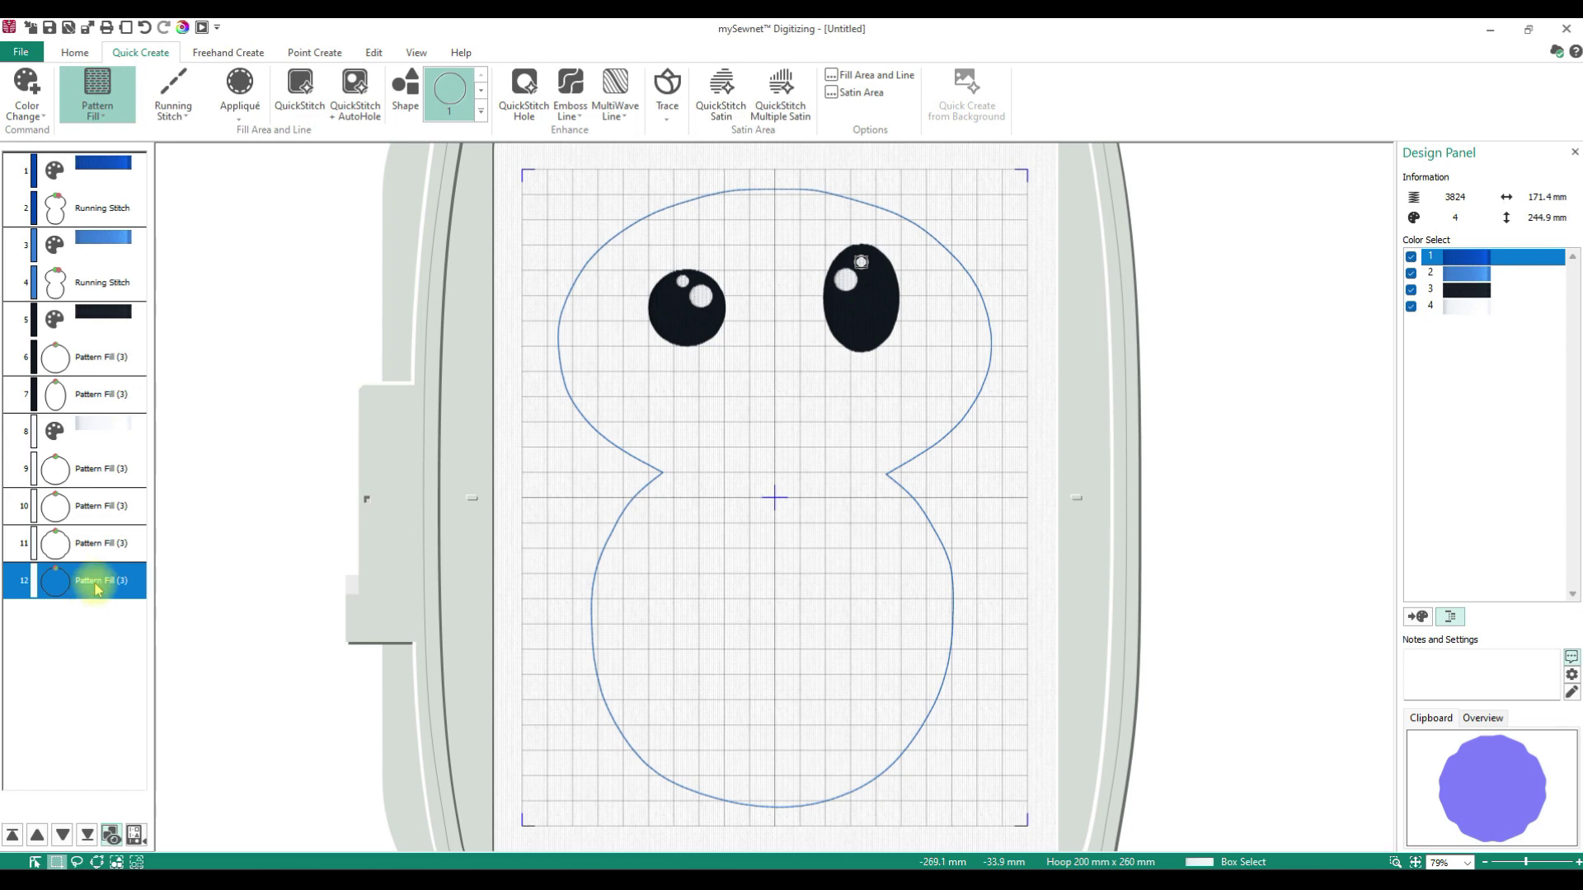
right_click(96, 587)
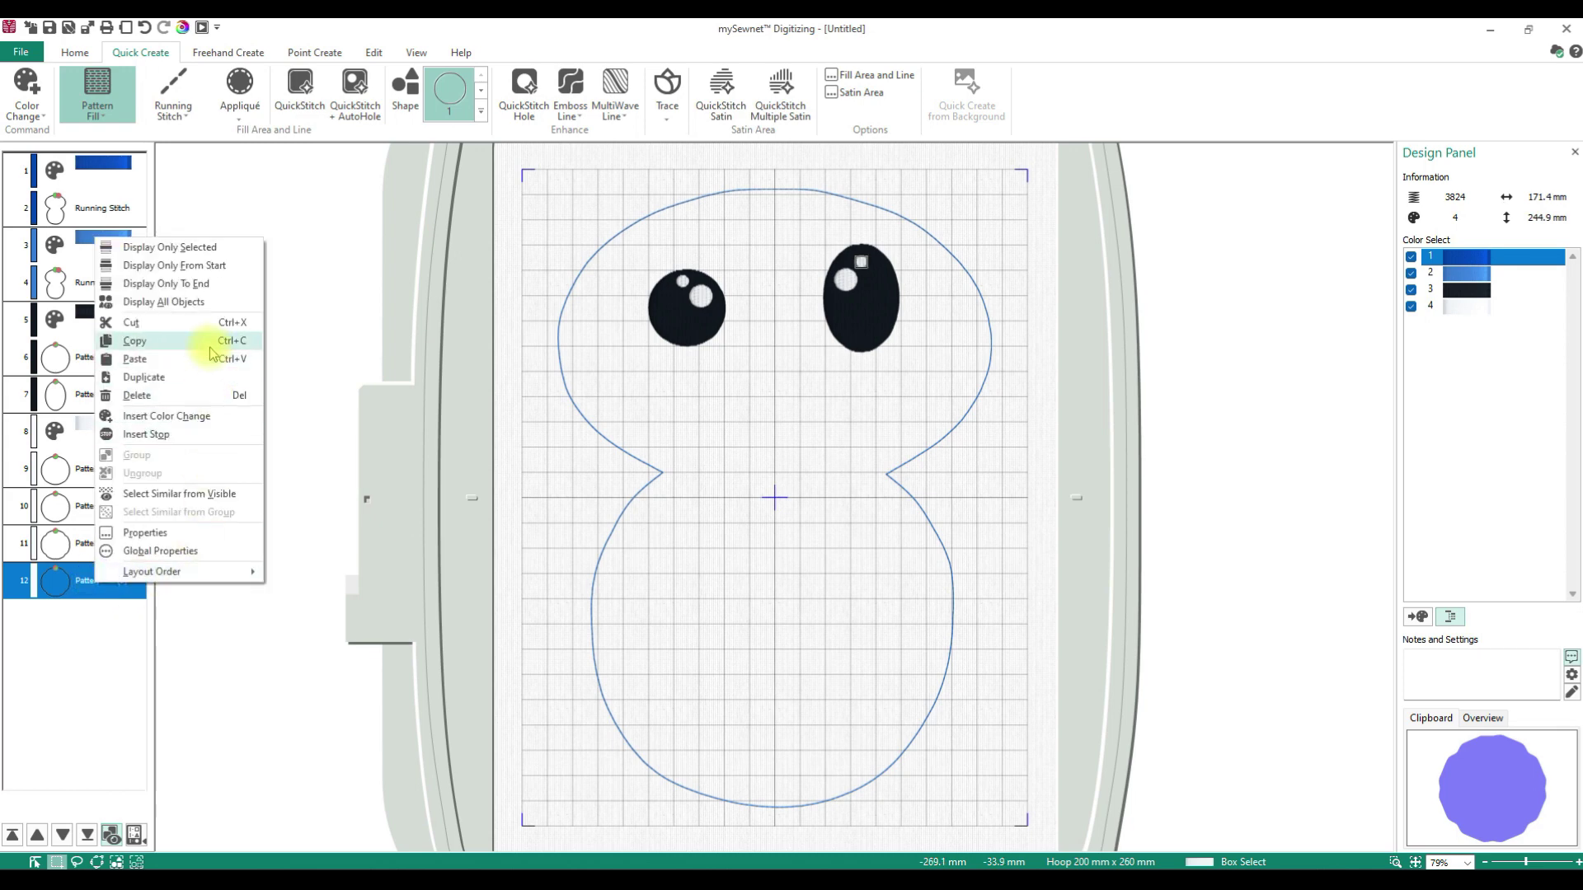
click(206, 422)
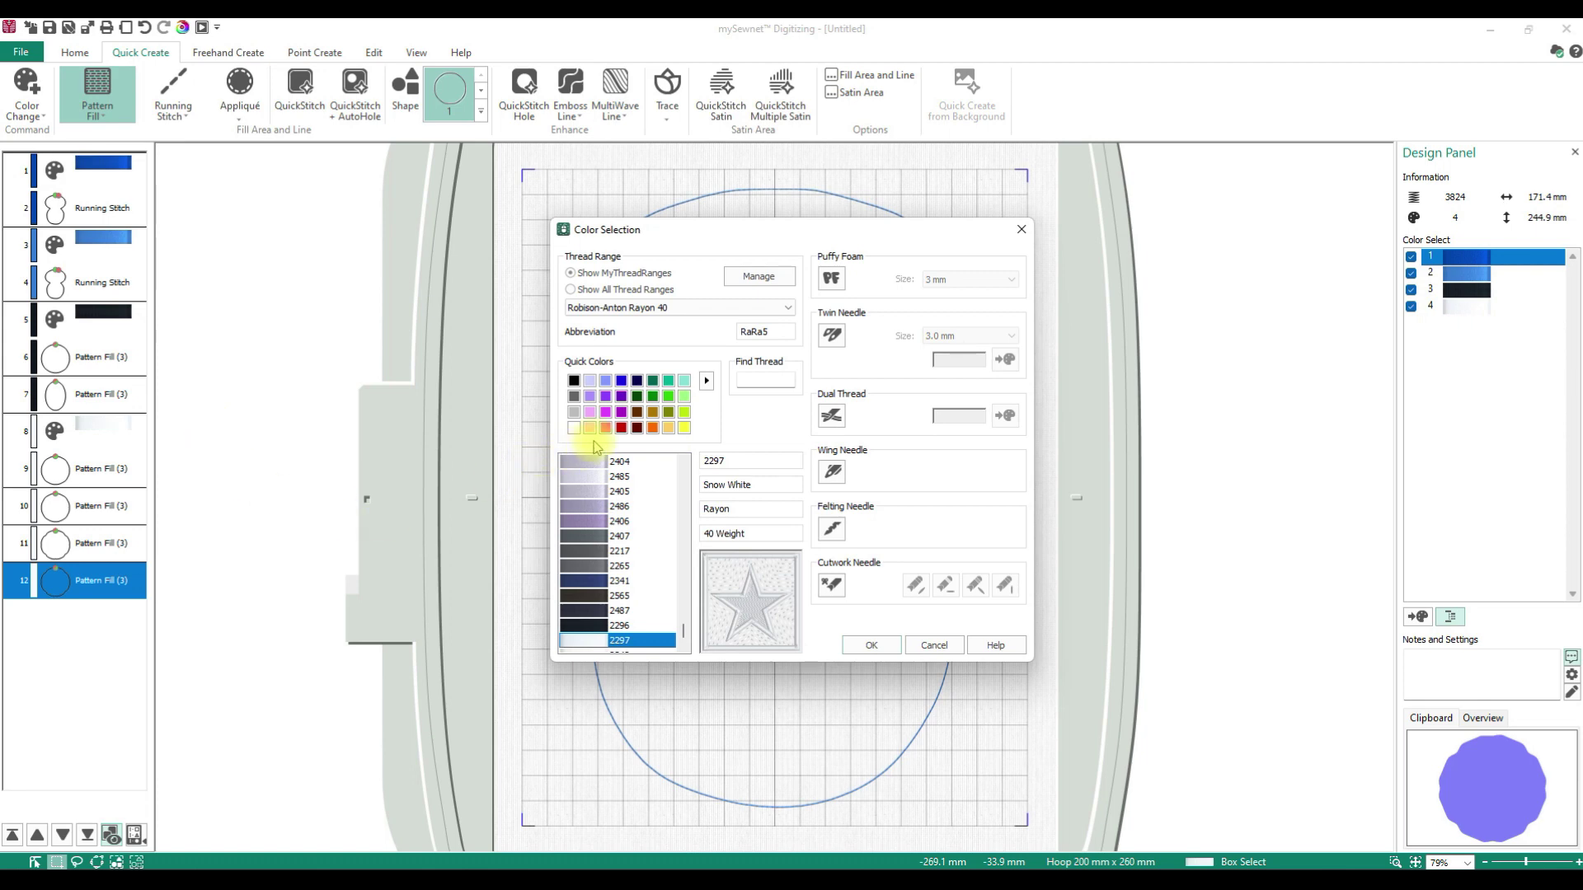
click(605, 400)
click(867, 646)
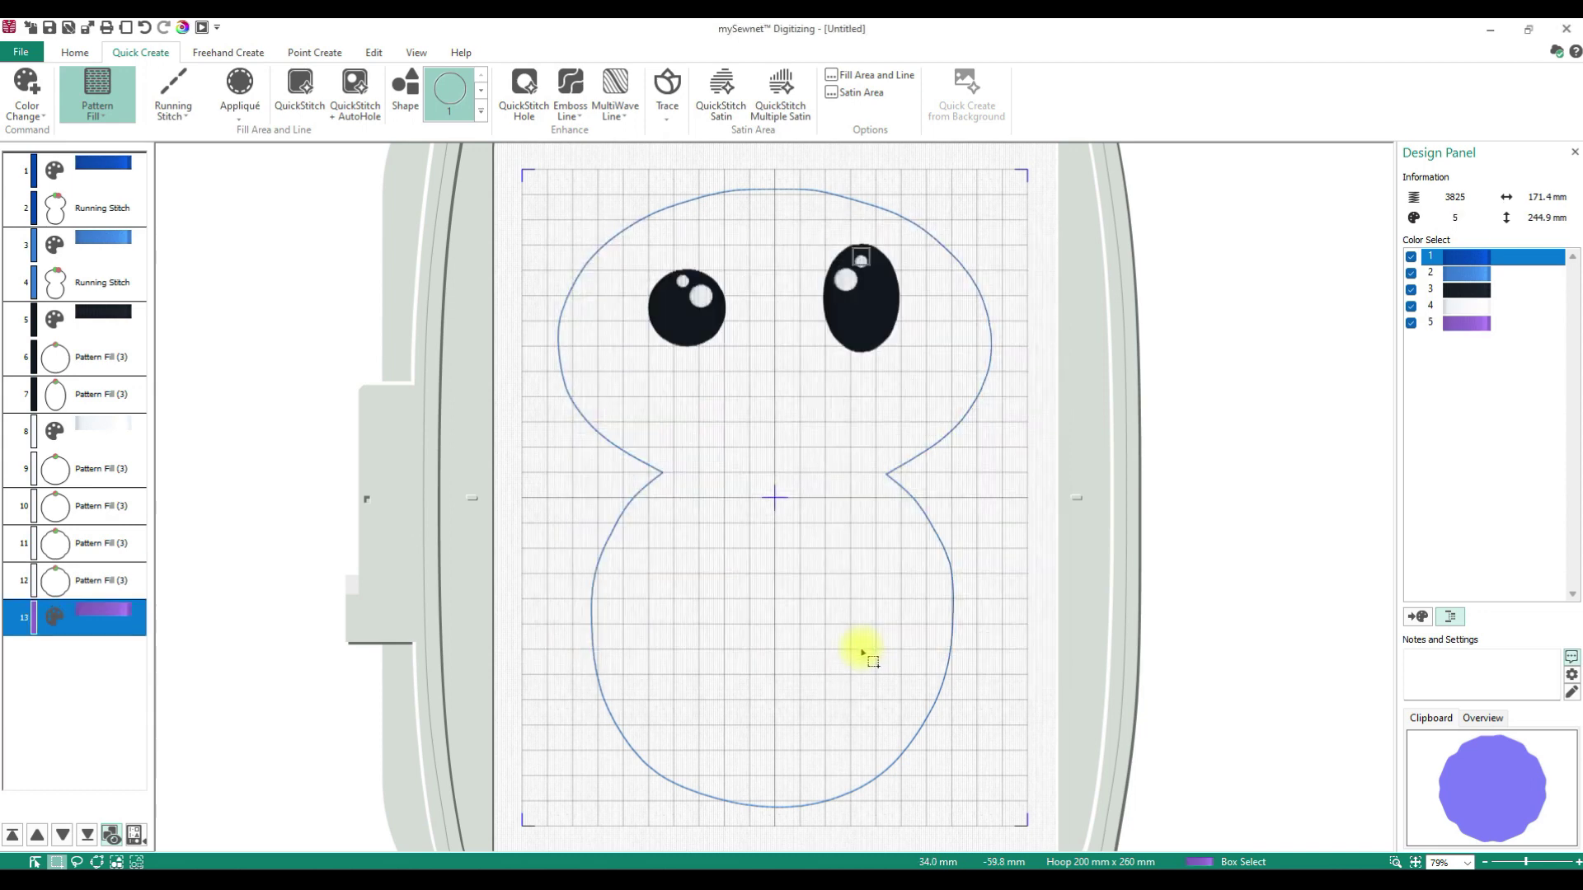
Set the line type to Satin Line and plot a five-point smile curve about 80 mm wide below the eyes with Create Area or Line.
click(170, 116)
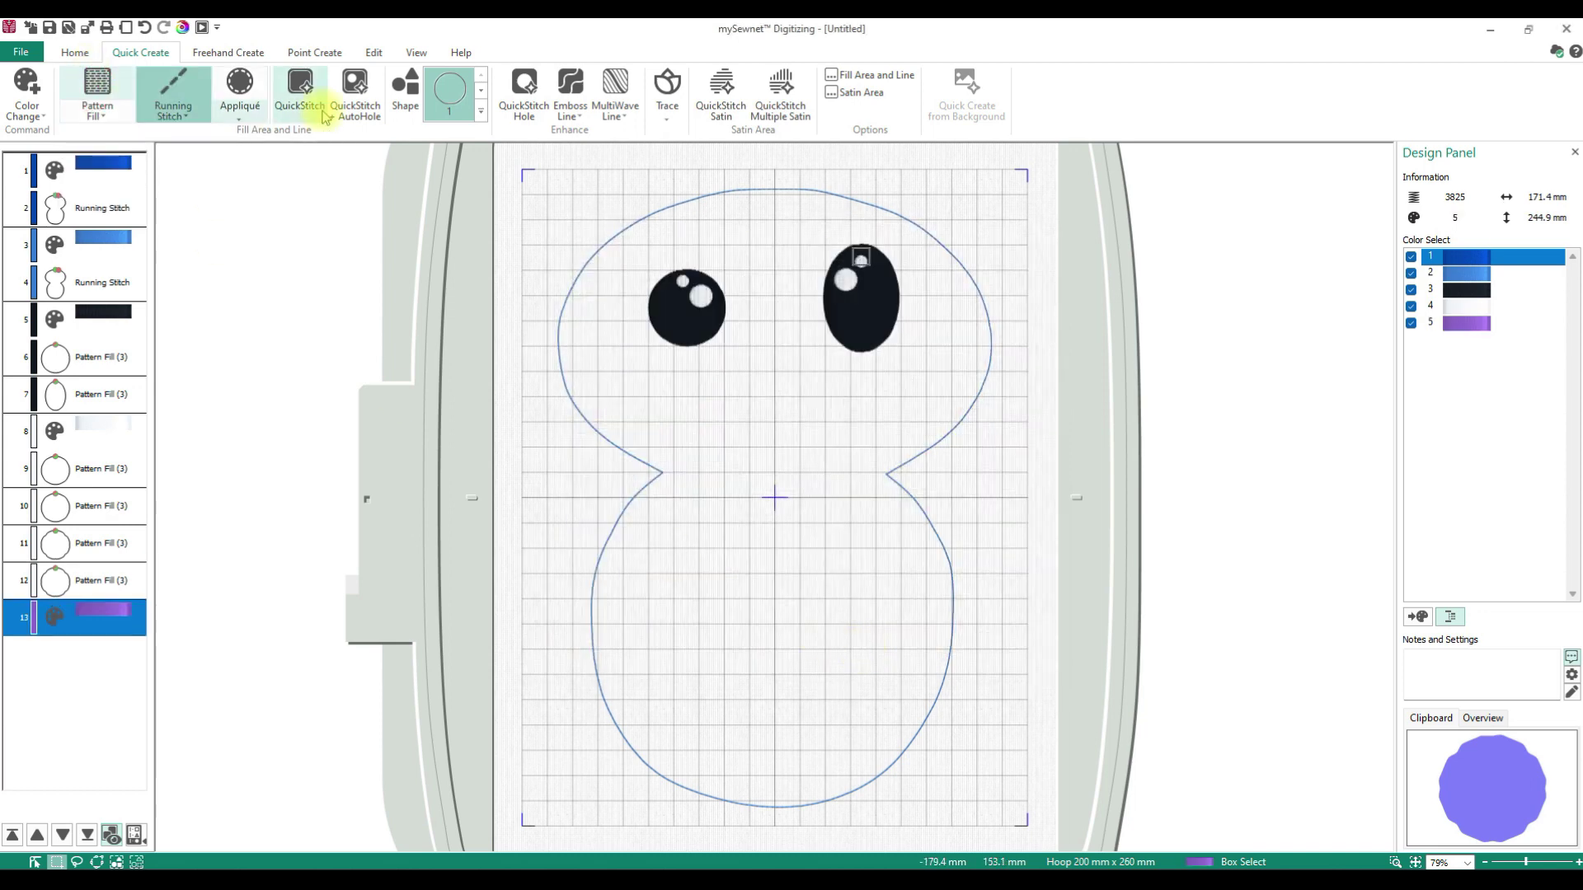
click(170, 122)
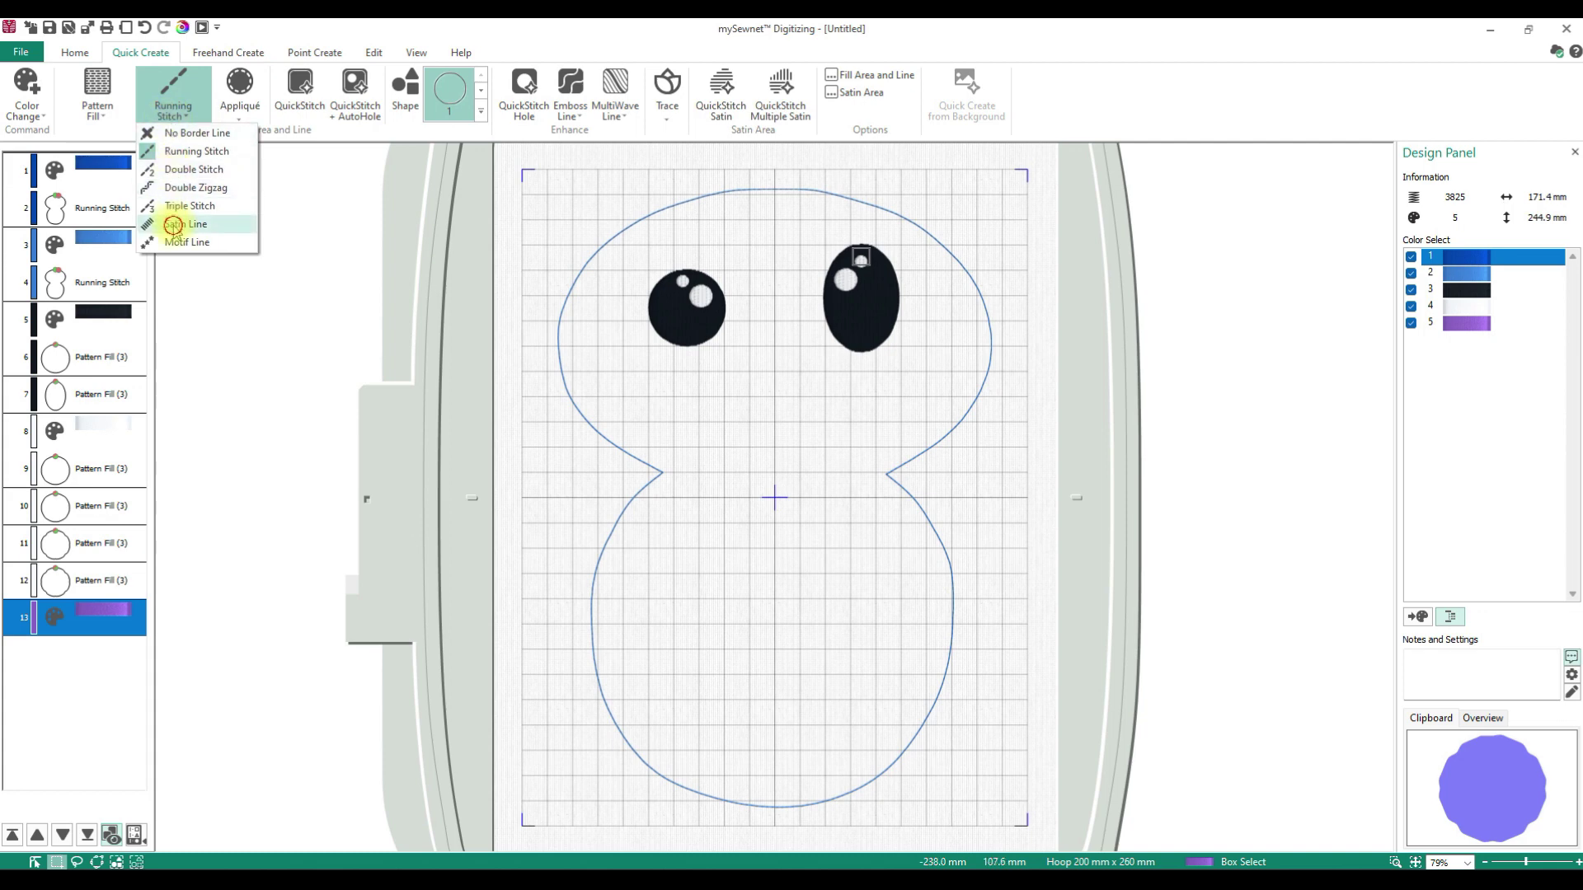
click(185, 223)
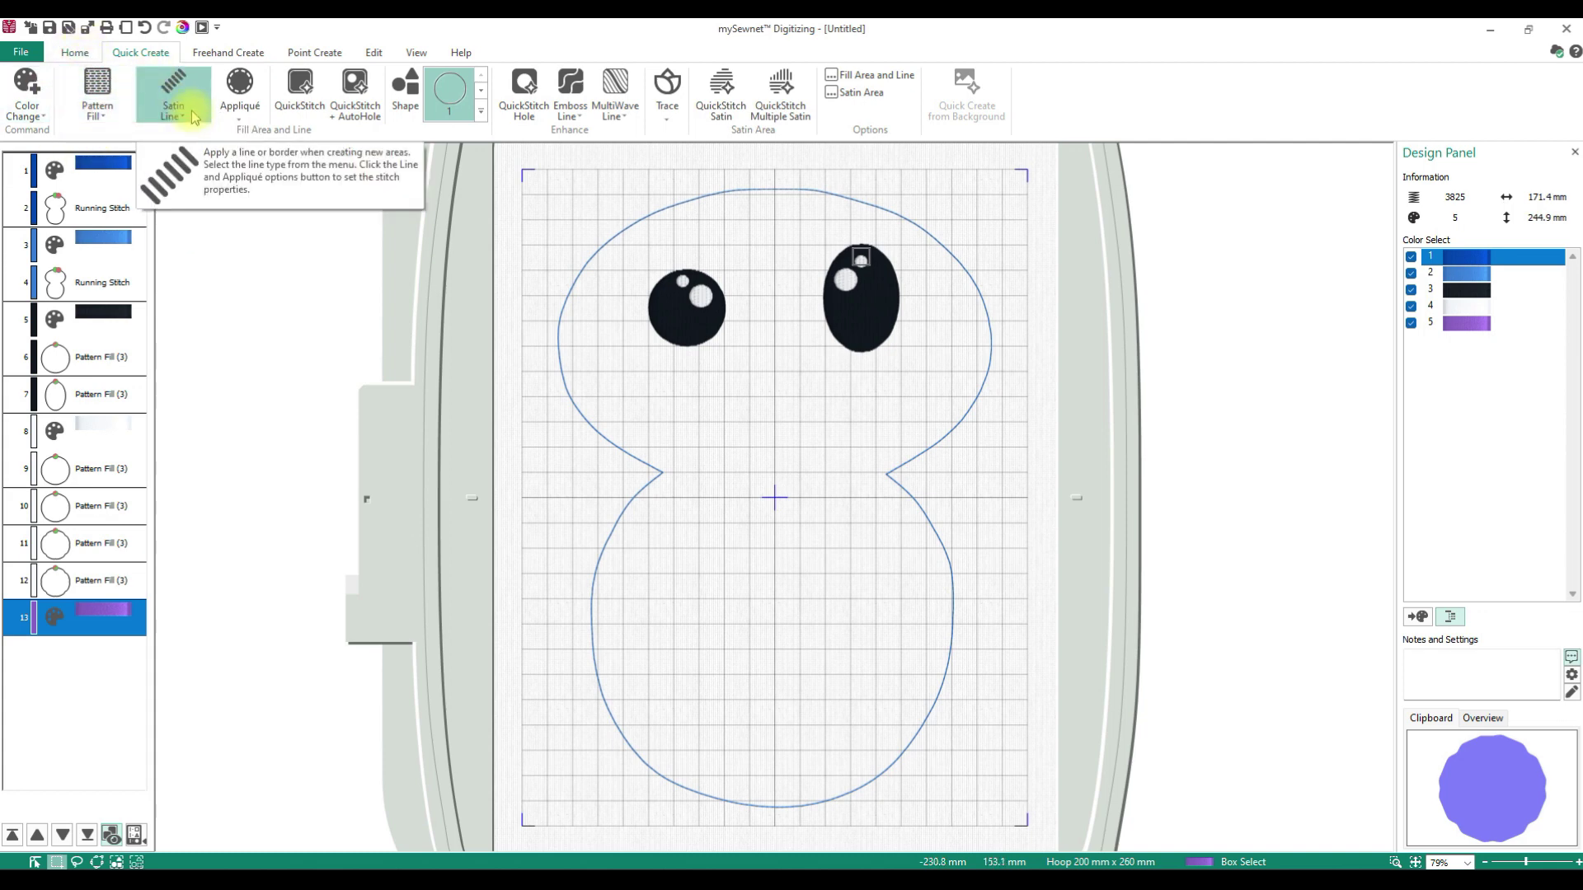
click(318, 55)
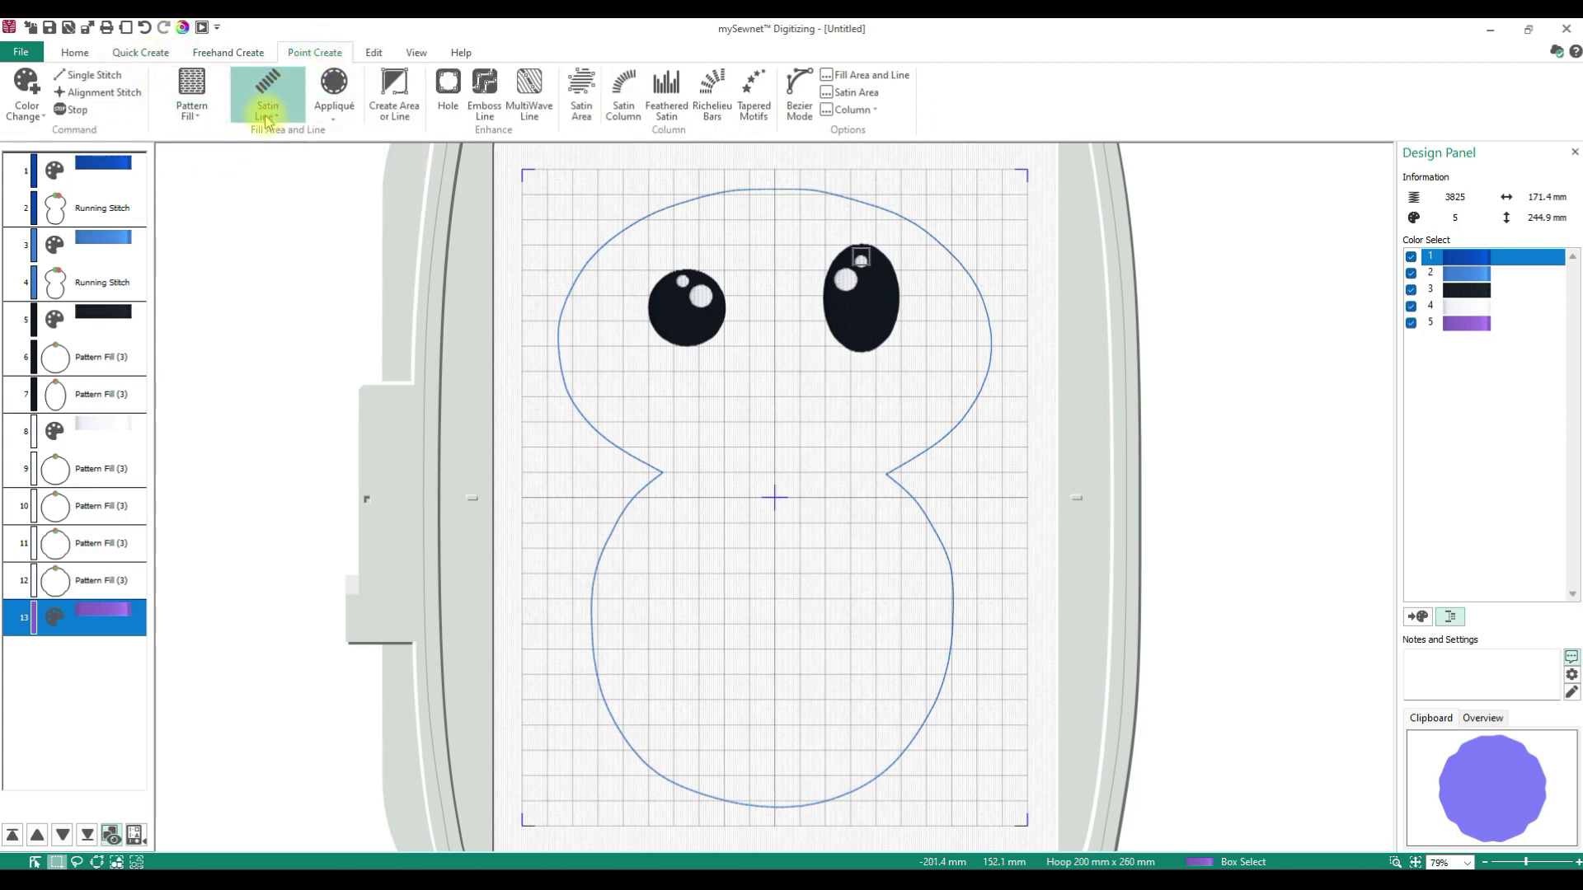
click(394, 92)
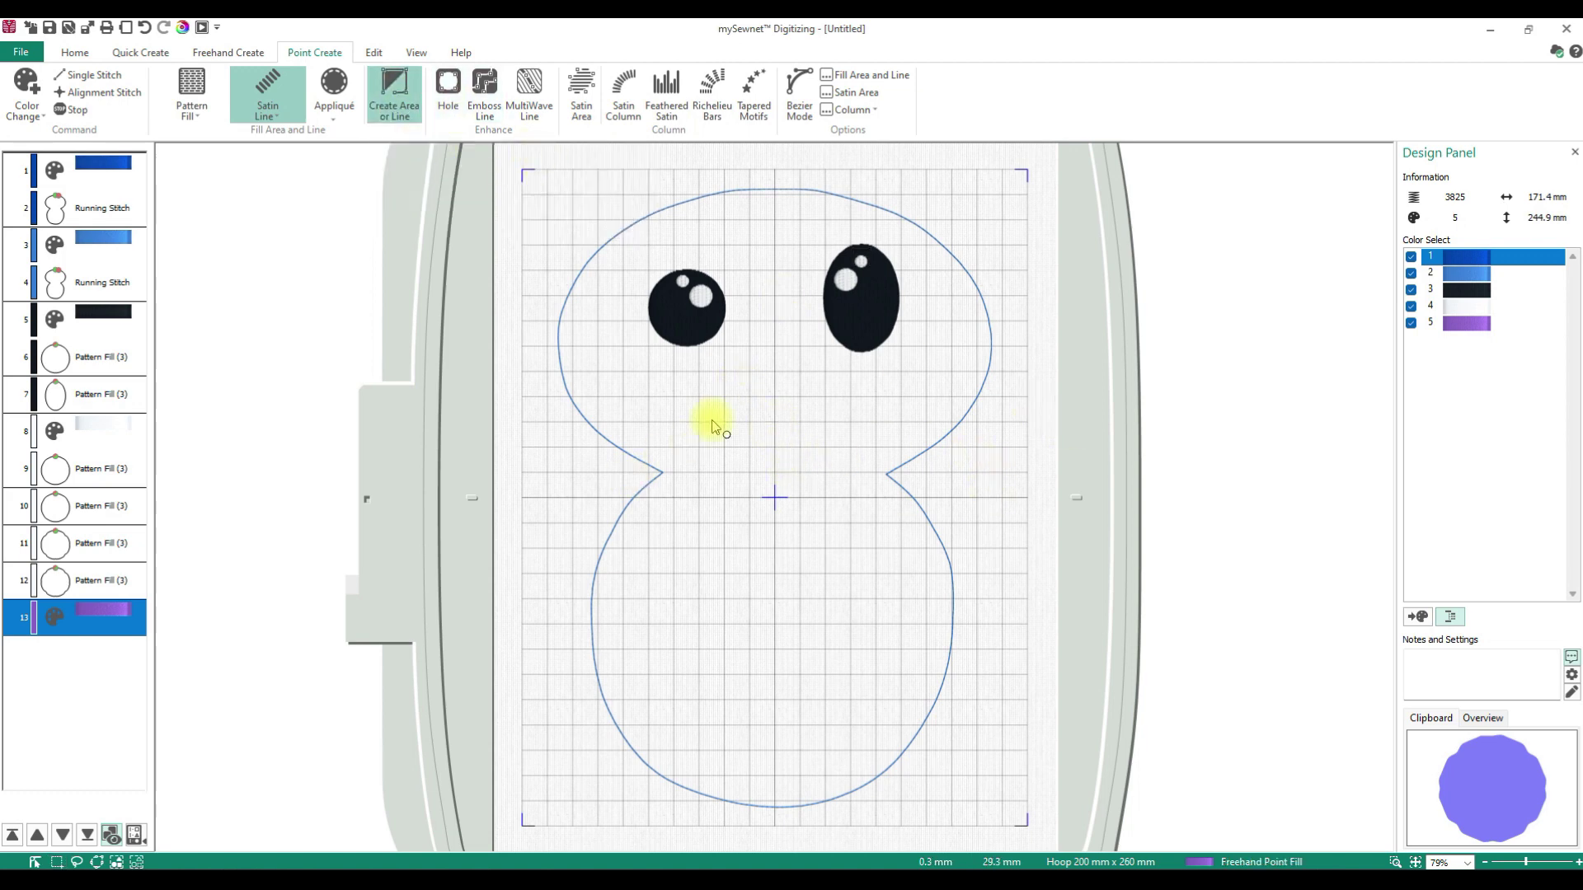
click(673, 397)
click(720, 421)
click(774, 426)
click(827, 422)
click(873, 396)
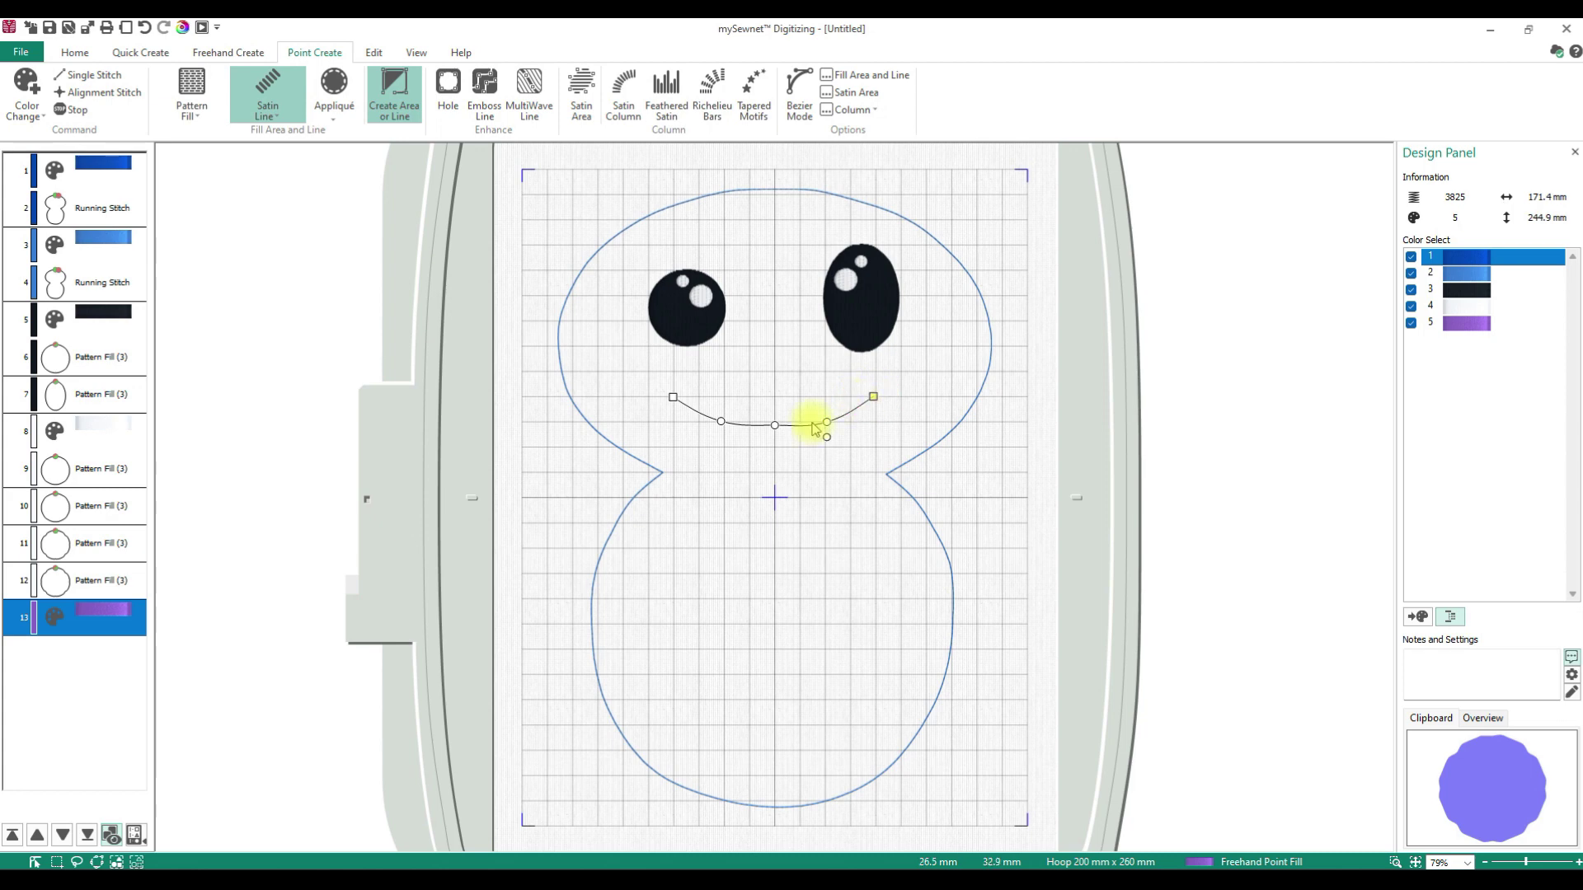
Lower the smile's middle point slightly, remove the stray extra points on its left half and complete the satin line.
click(715, 424)
click(750, 425)
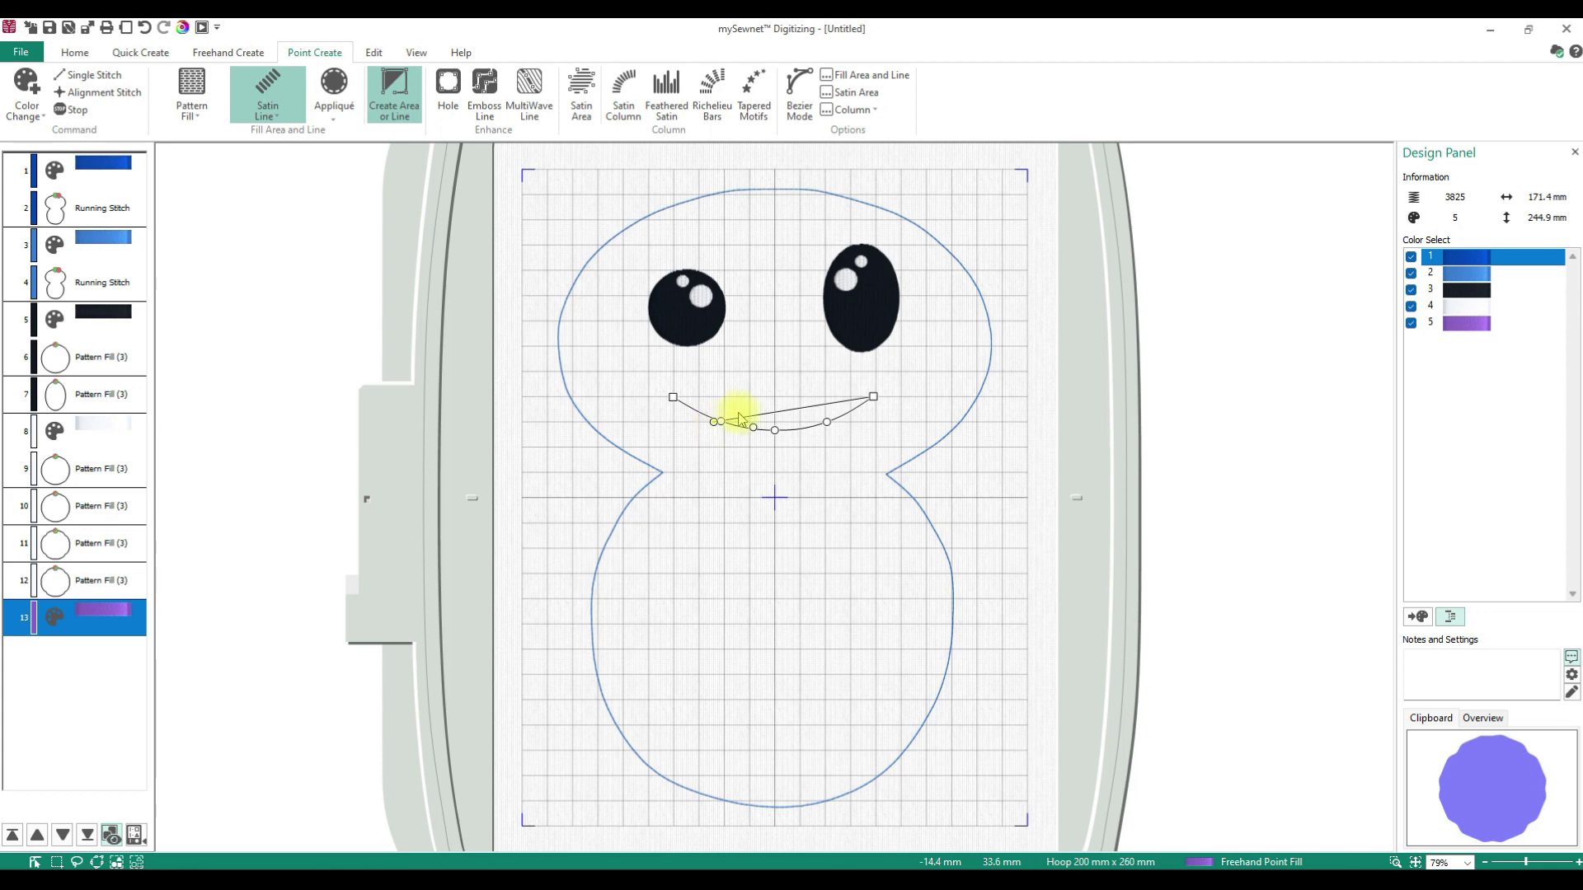
key(BackSpace)
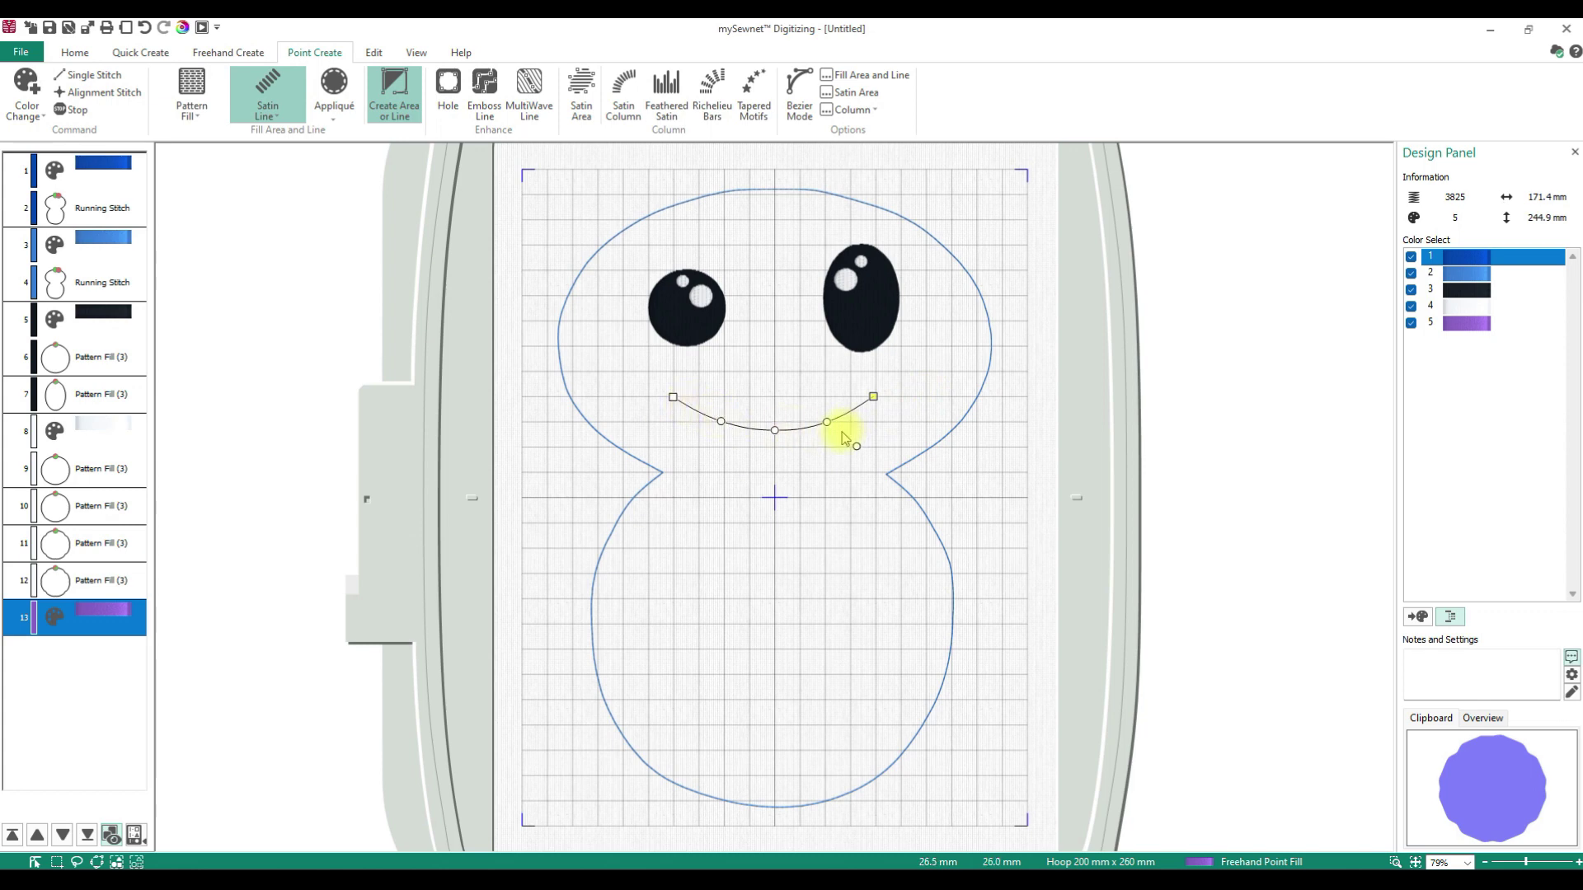
key(Return)
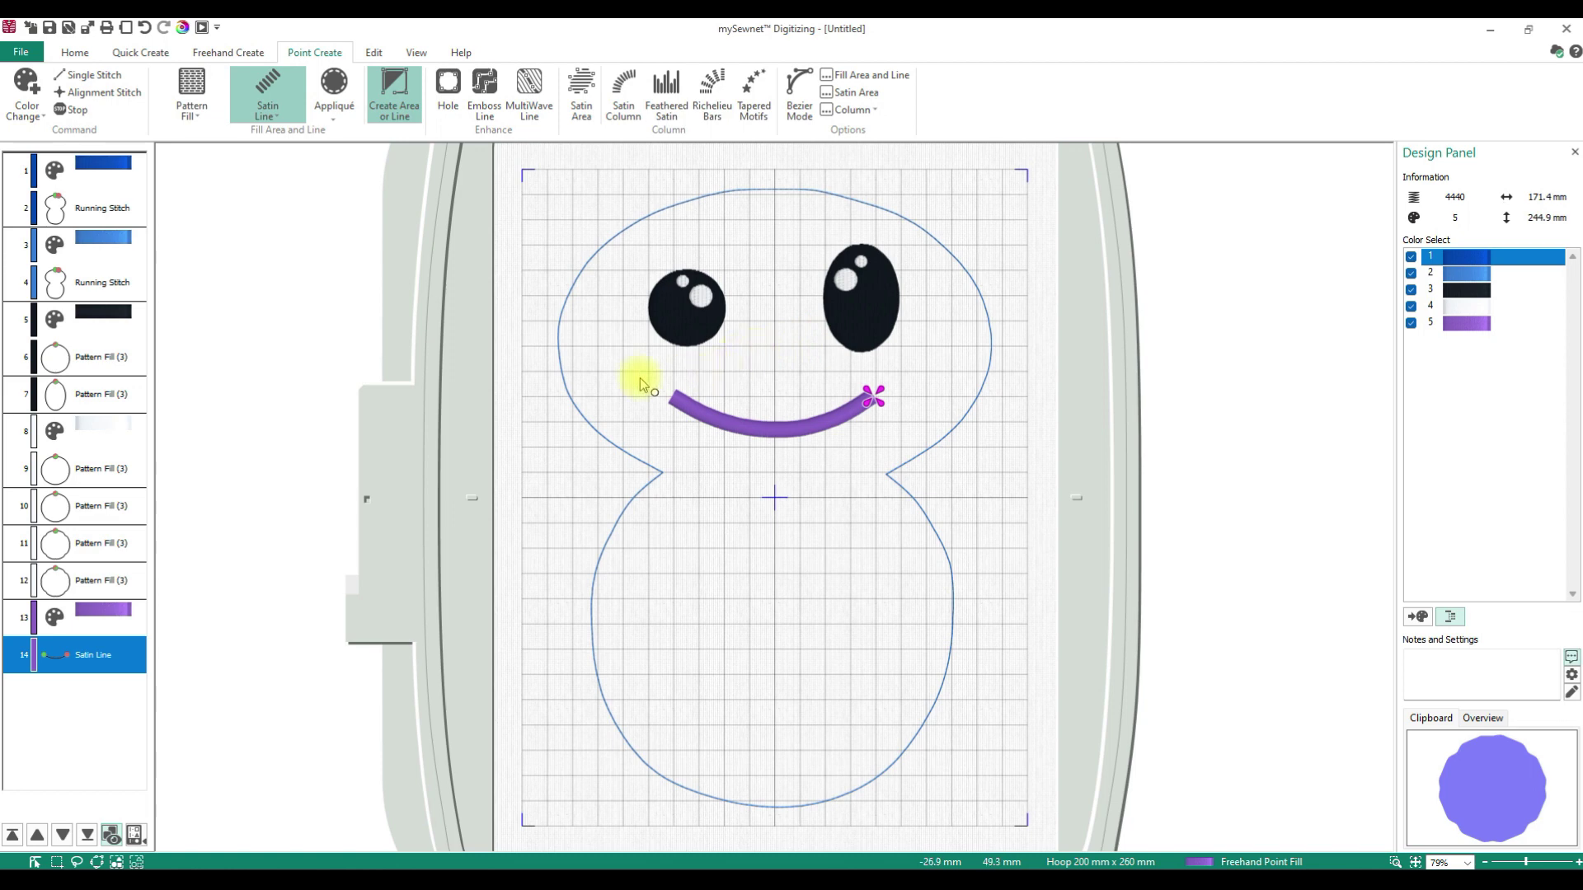
Edit the smile's points, moving both ends outward and up and spreading the points beside the middle slightly apart.
click(75, 51)
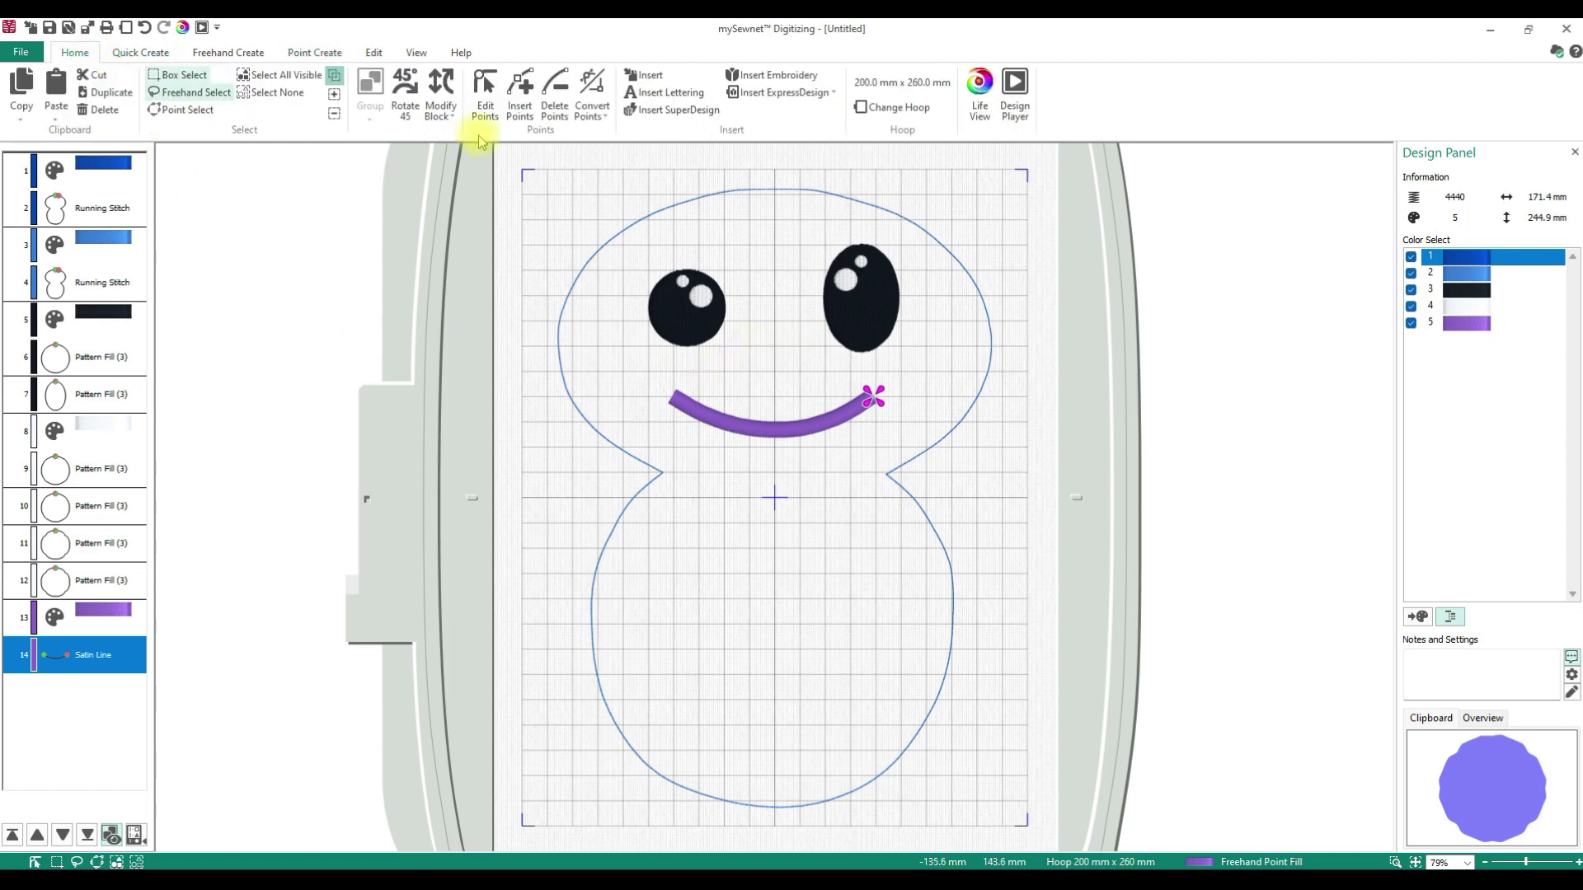
click(486, 92)
drag(674, 394, 661, 395)
drag(875, 400, 917, 383)
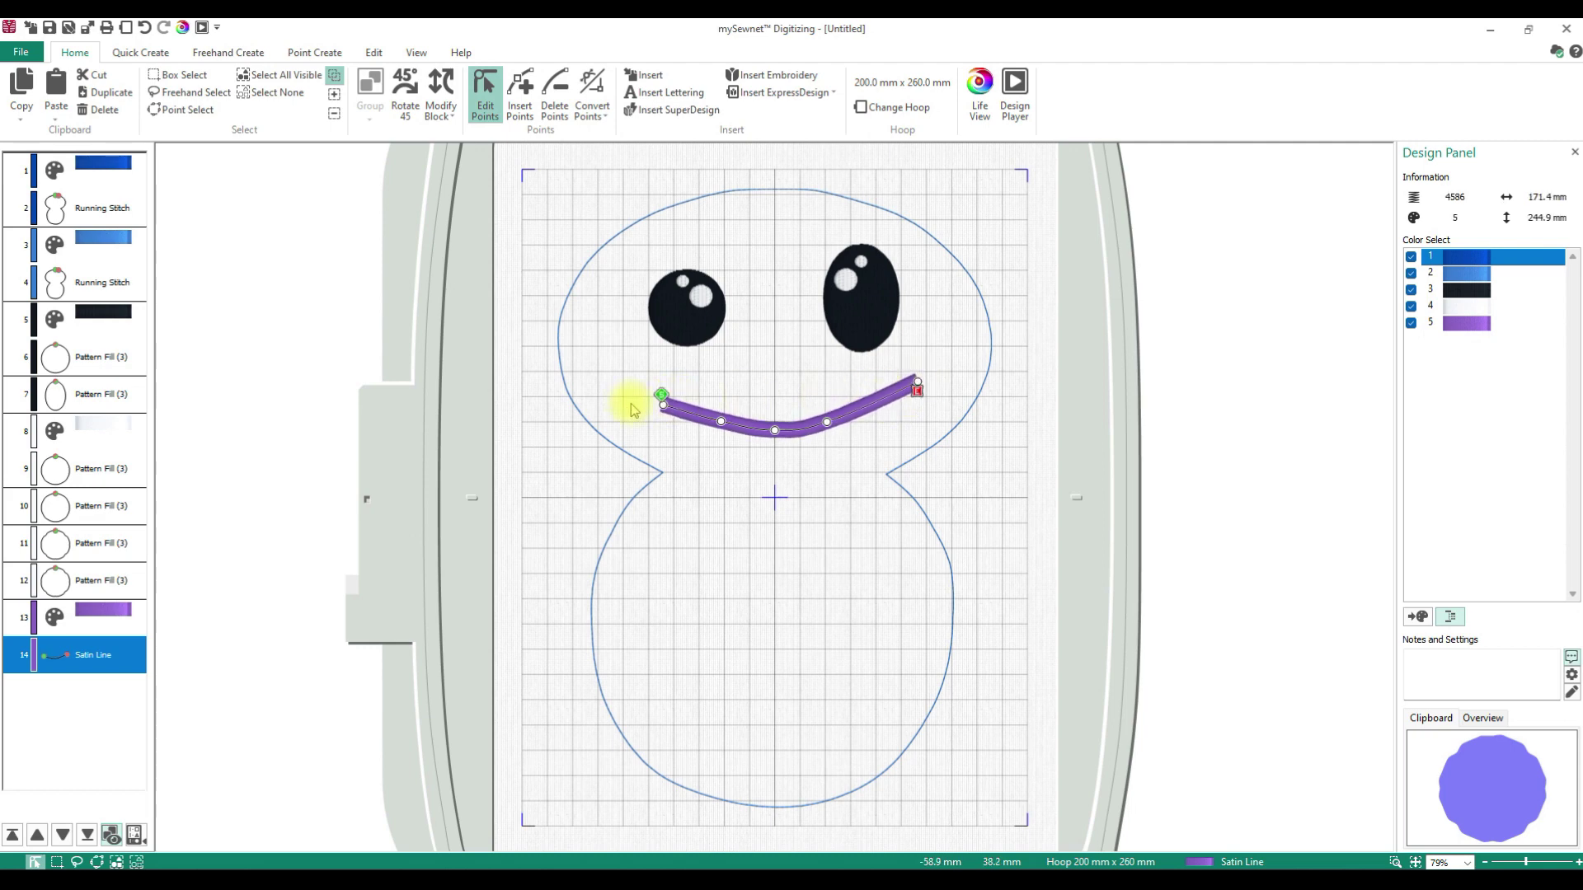
drag(661, 396, 633, 382)
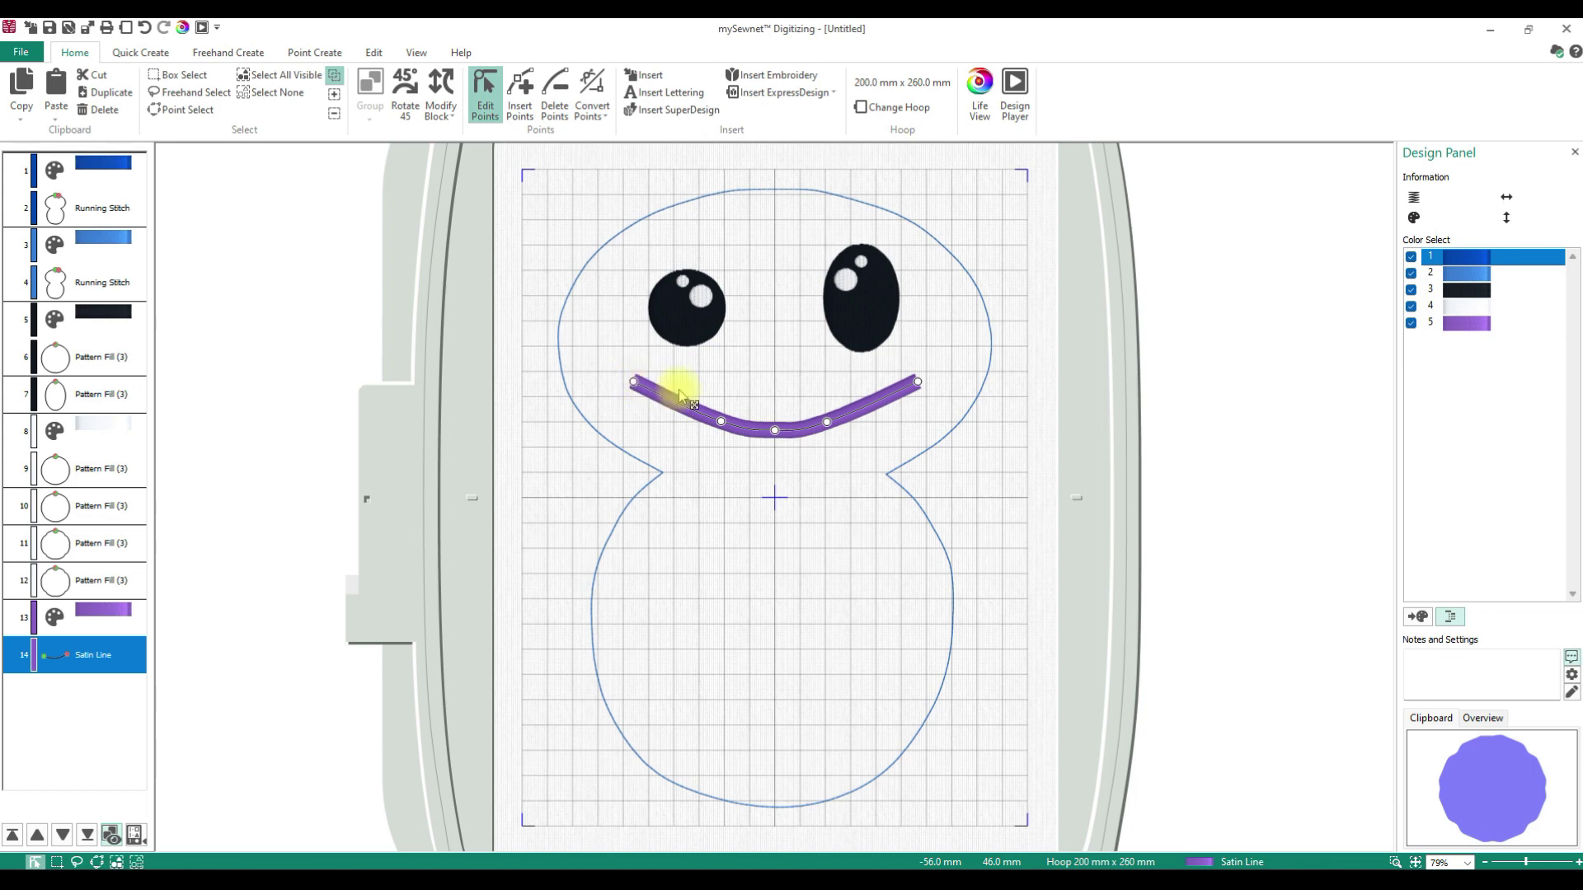
drag(720, 421, 848, 417)
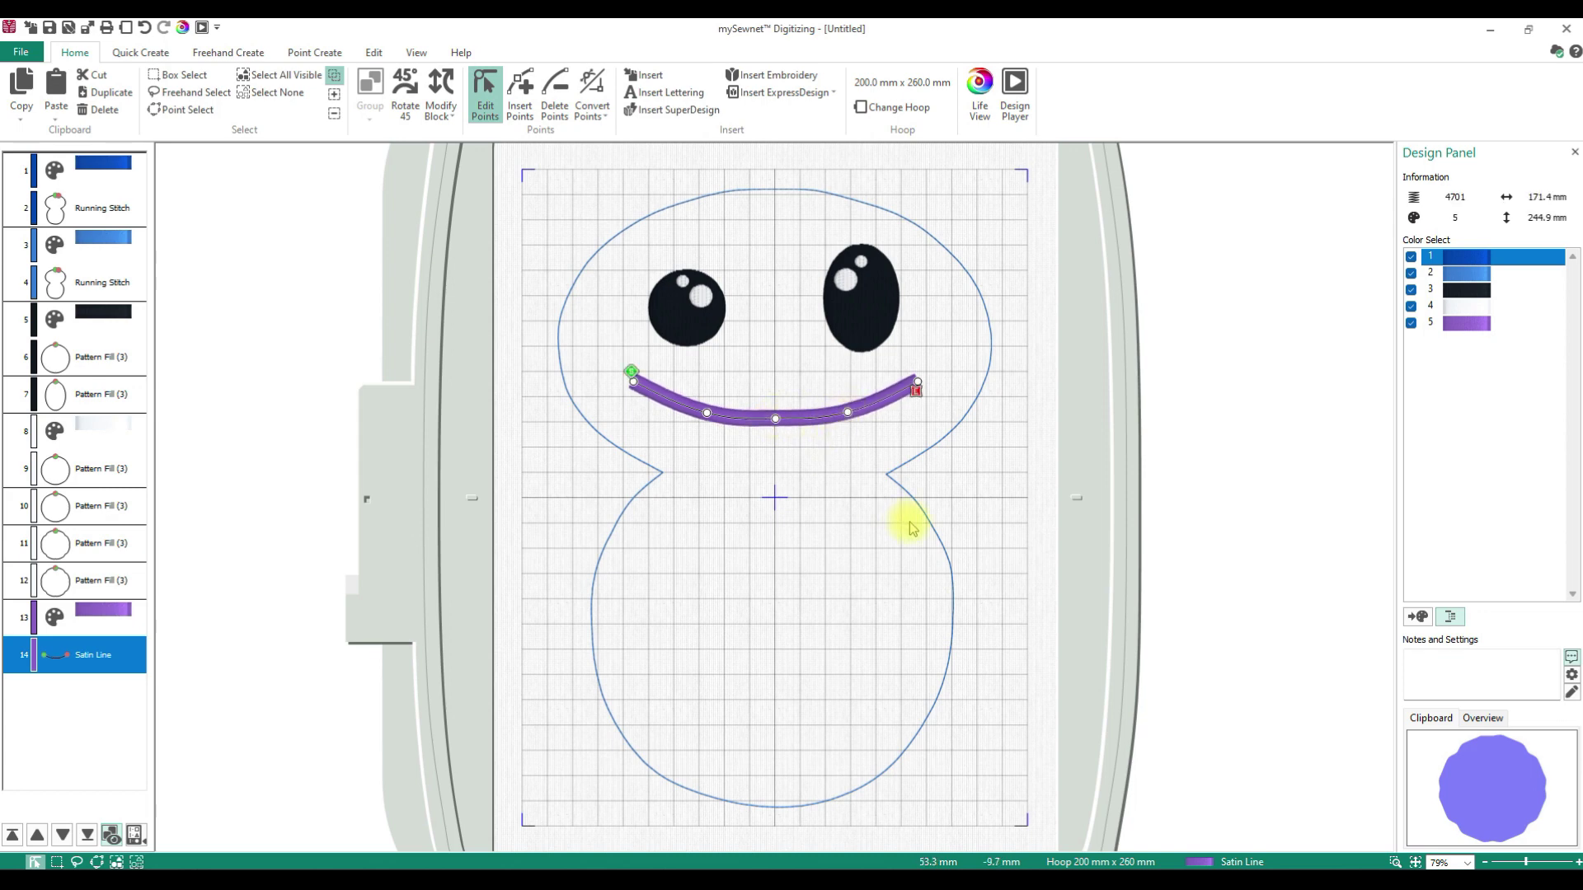
Try reshaping the smile by pulling the middle point down and back up and bringing both end points inward.
drag(775, 421, 773, 462)
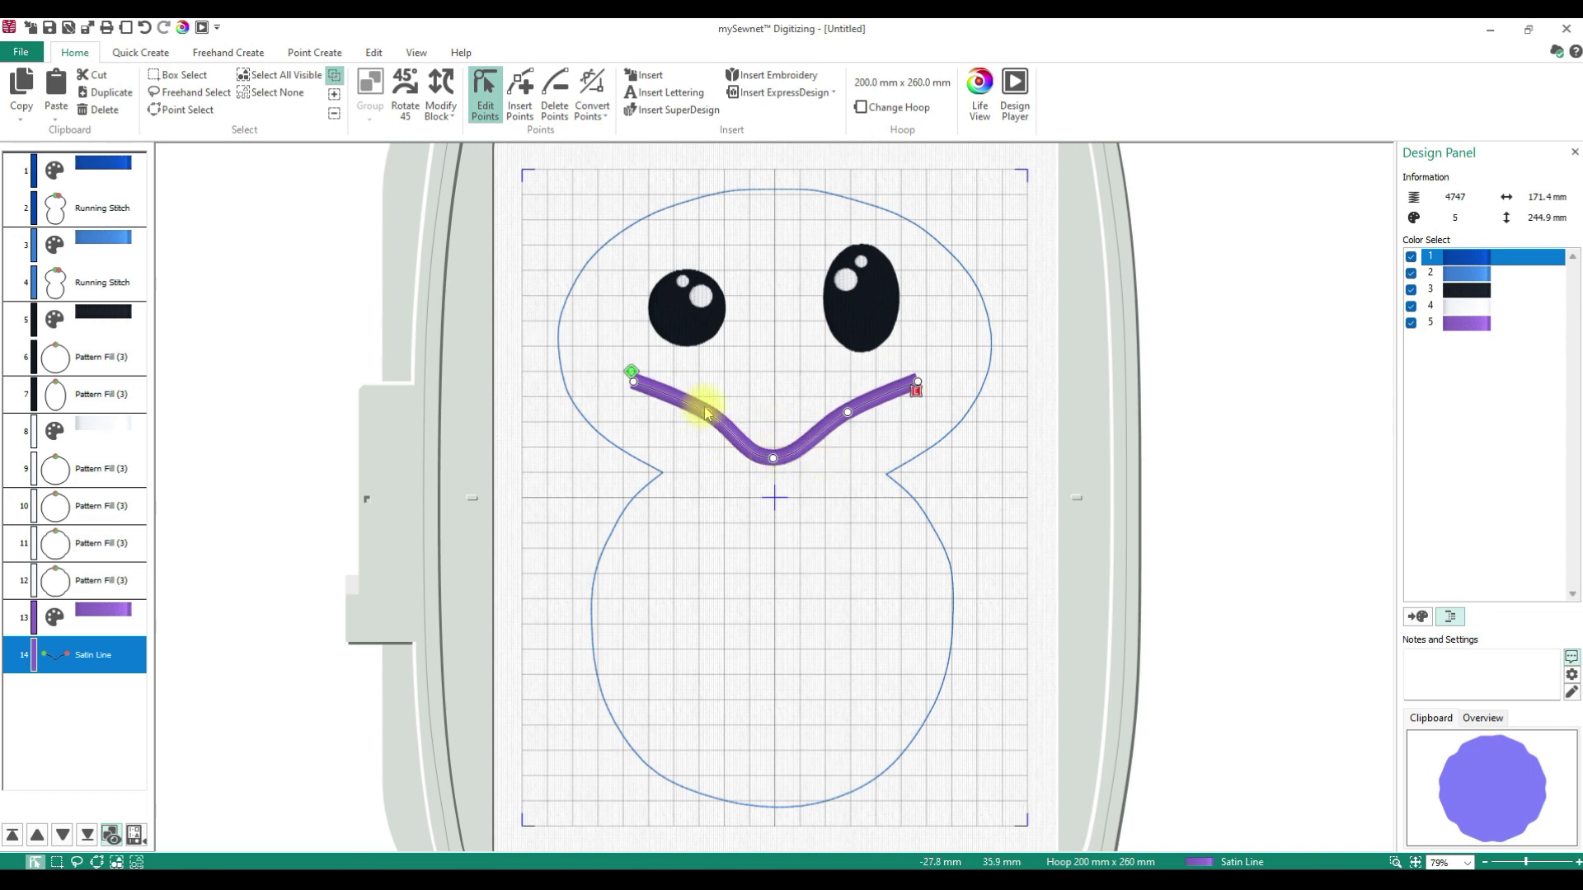
drag(632, 380, 683, 398)
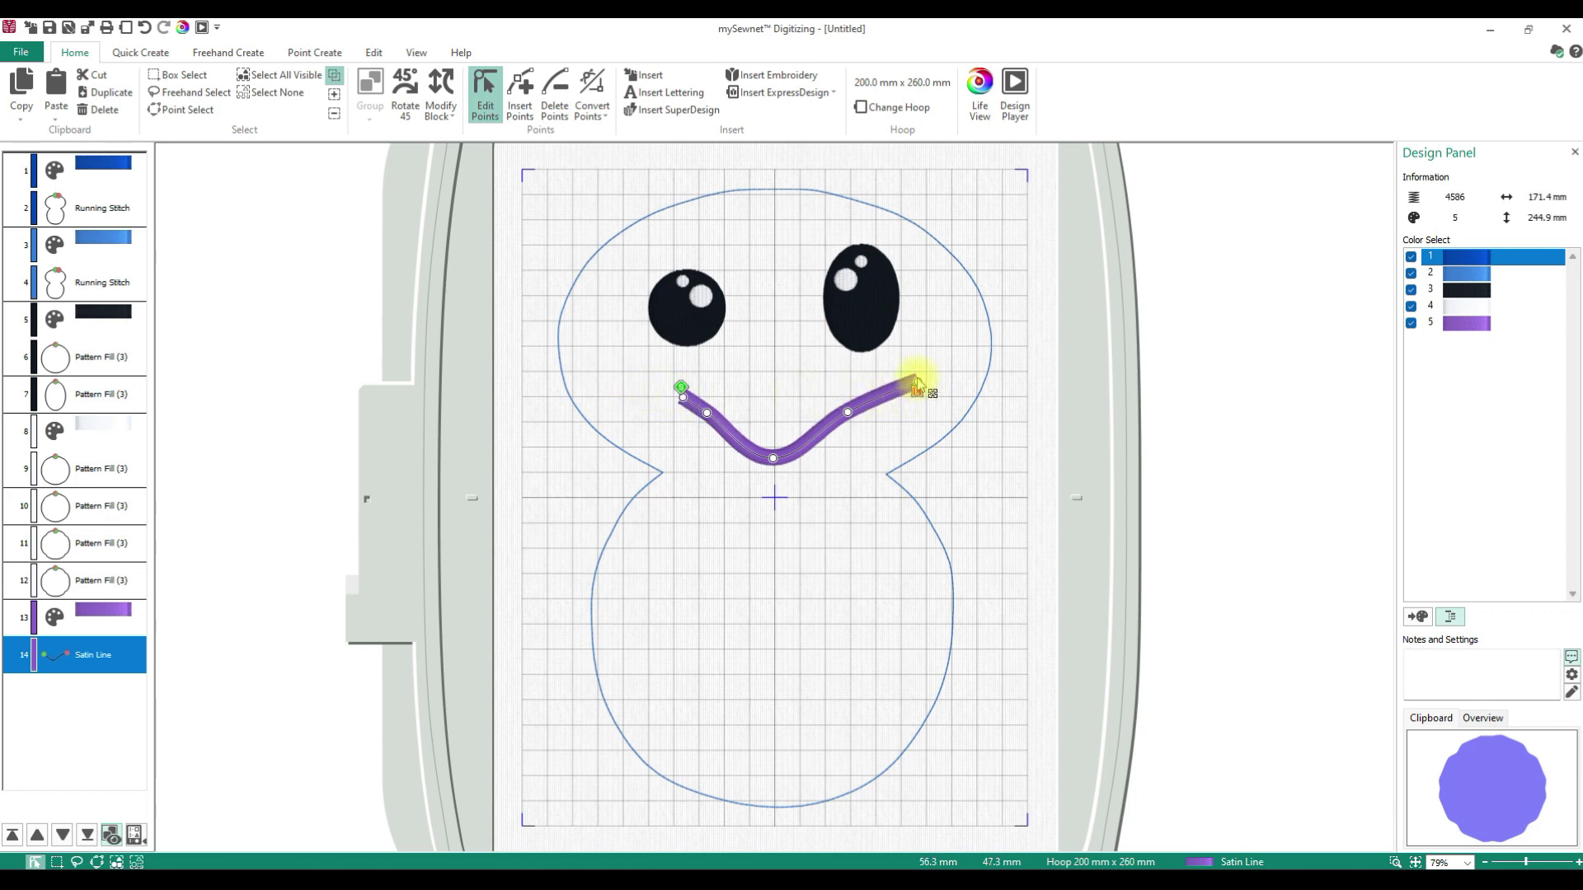
drag(916, 381, 874, 400)
mouse_move(773, 459)
mouse_down()
mouse_move(755, 454)
mouse_move(773, 451)
mouse_move(754, 424)
mouse_move(774, 396)
mouse_move(777, 443)
mouse_move(775, 420)
mouse_up()
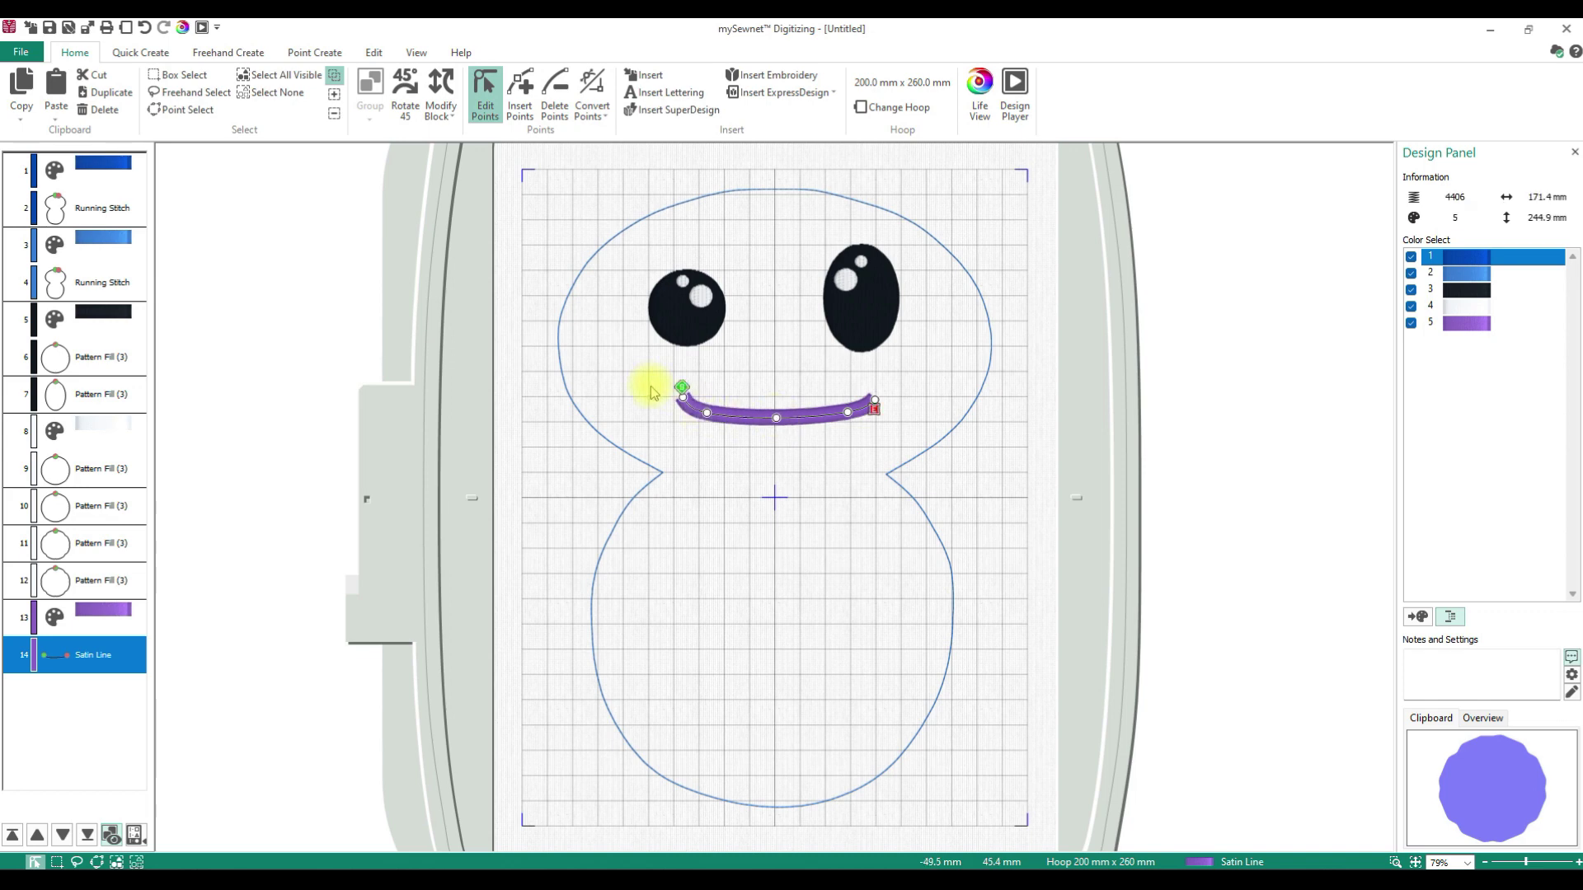
Raise both ends of the smile outward toward the eyes and lower its middle point slightly to form a smooth curve.
drag(681, 394, 653, 358)
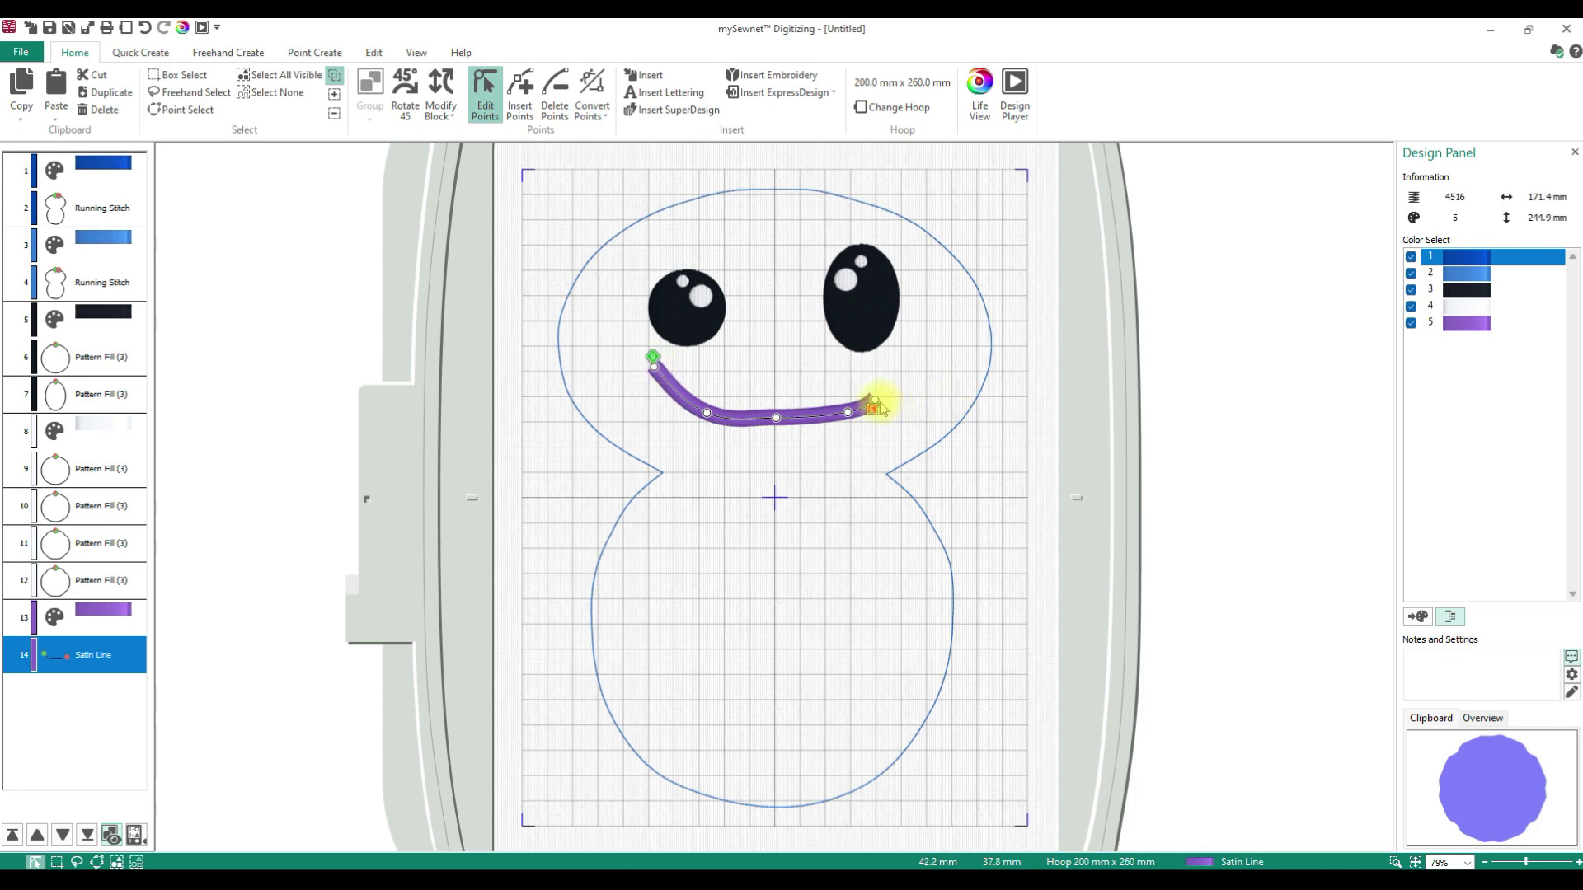
drag(872, 403, 900, 363)
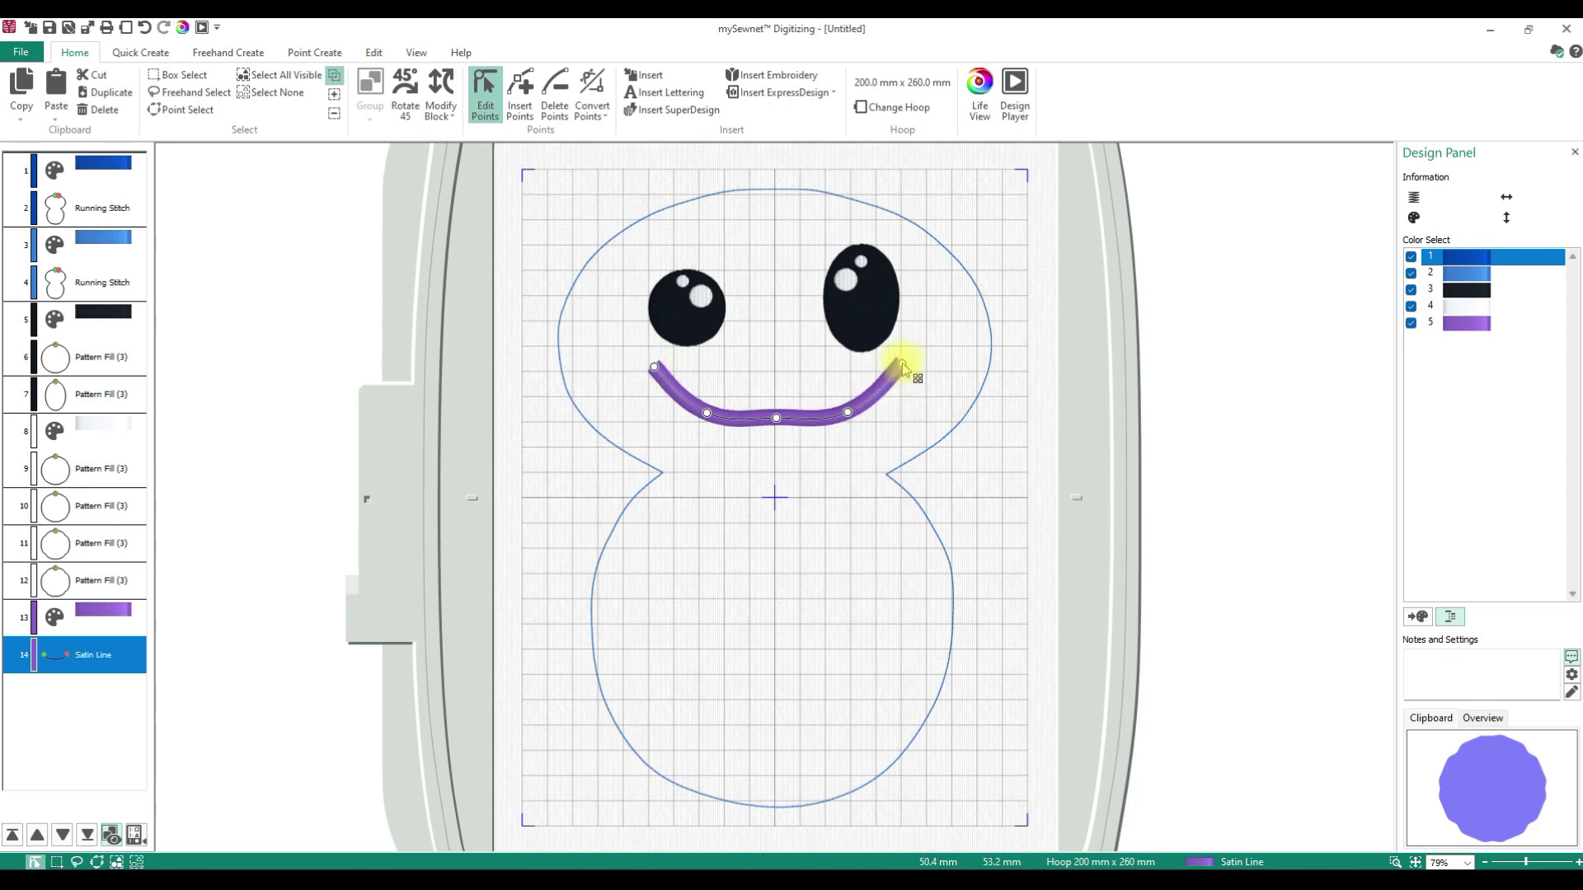
drag(776, 419, 779, 431)
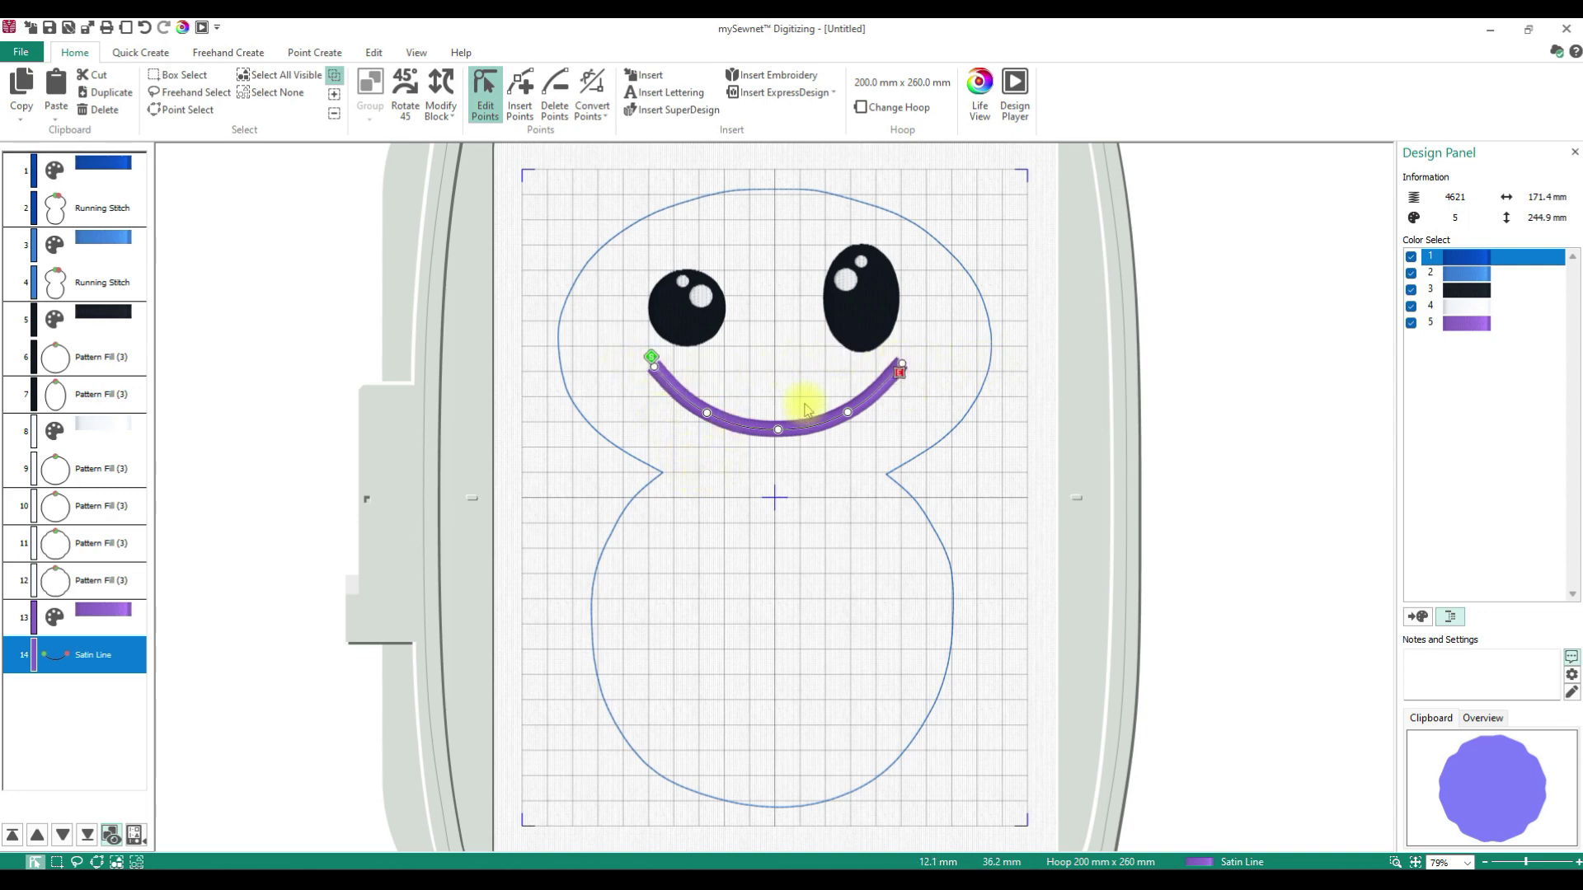
Set the width of the smile's satin line to 4 mm in its properties.
right_click(124, 654)
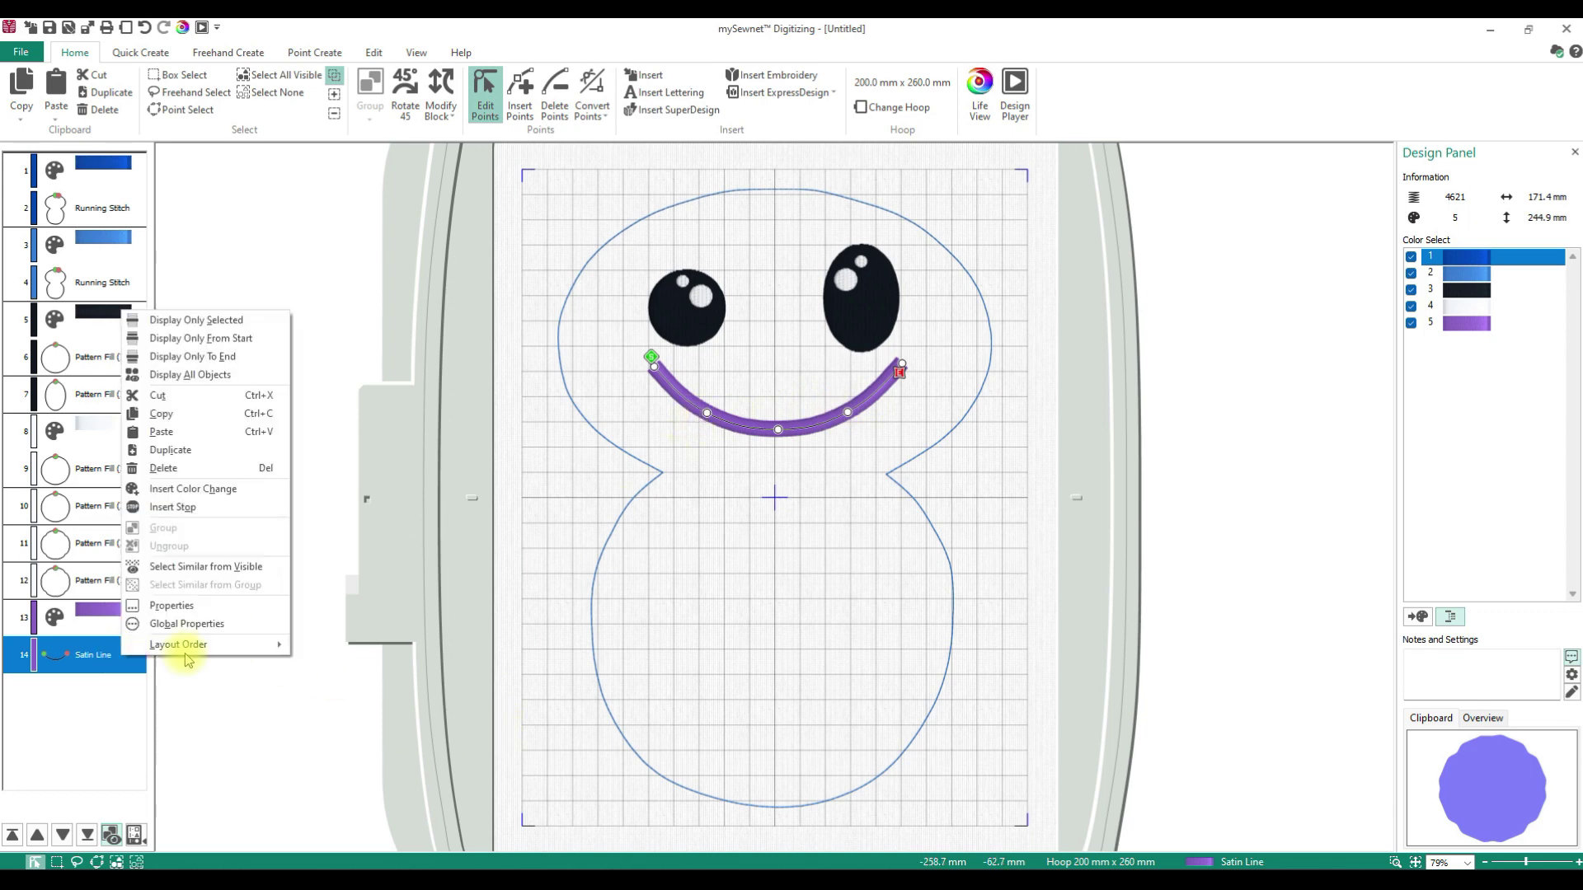
click(203, 612)
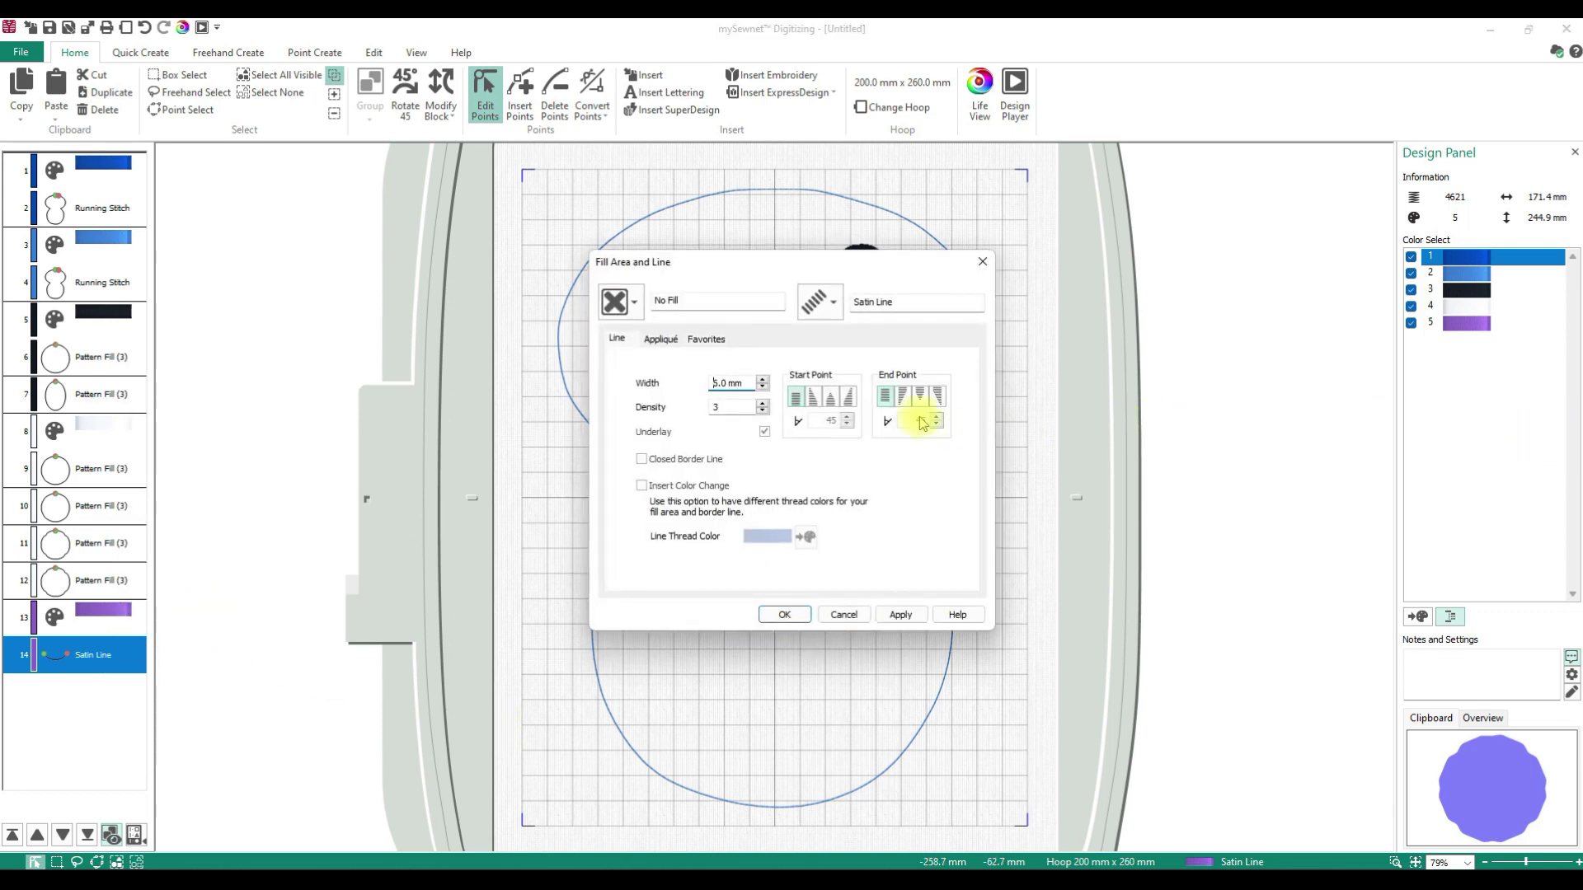
click(760, 380)
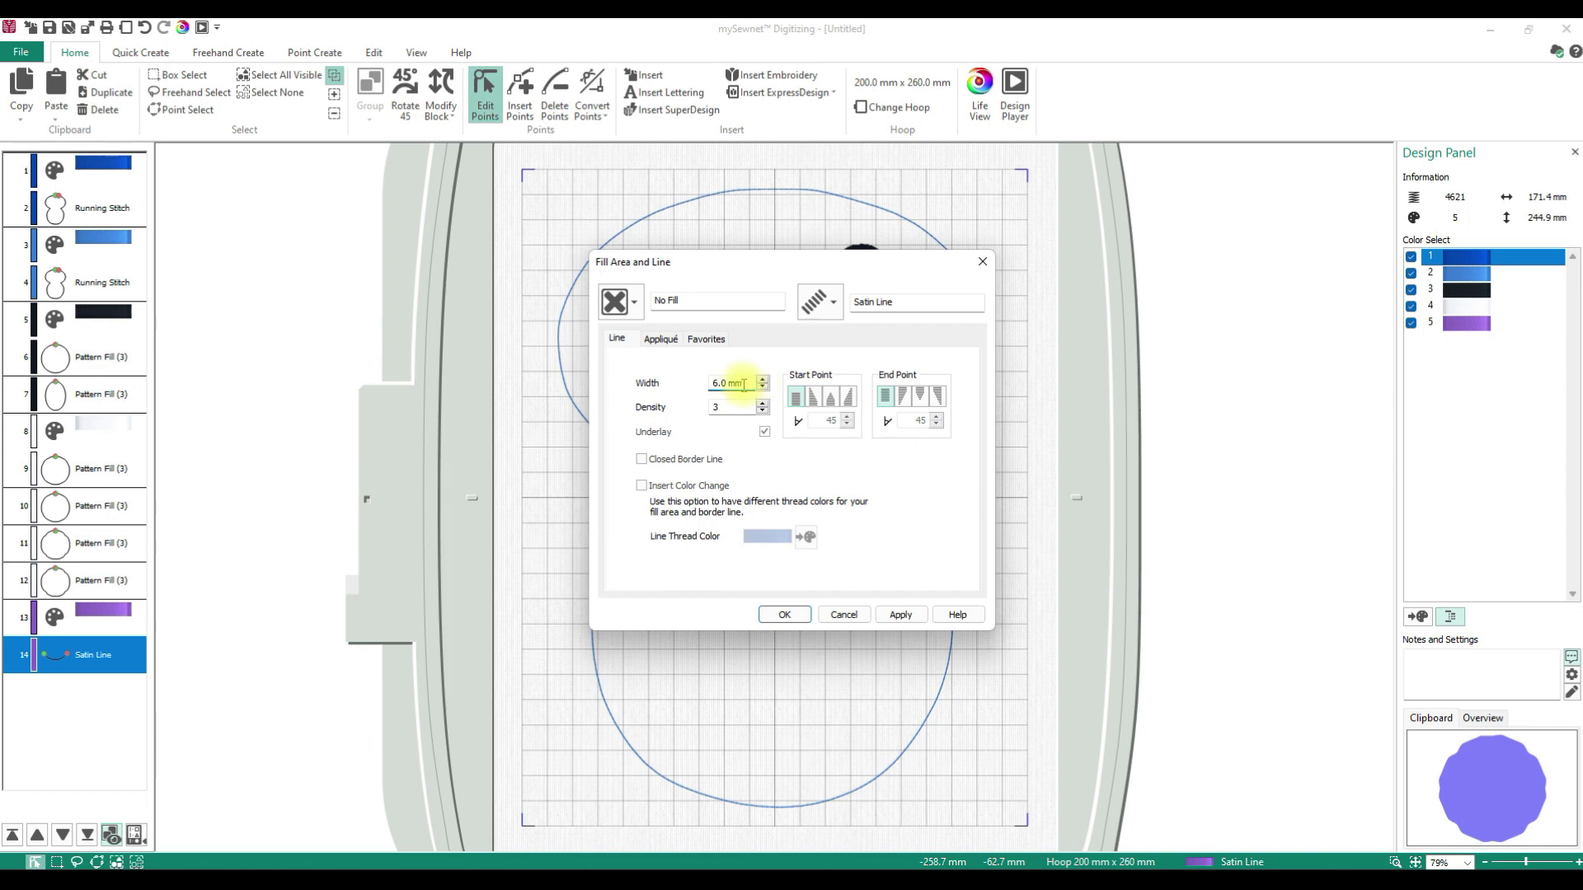
click(760, 387)
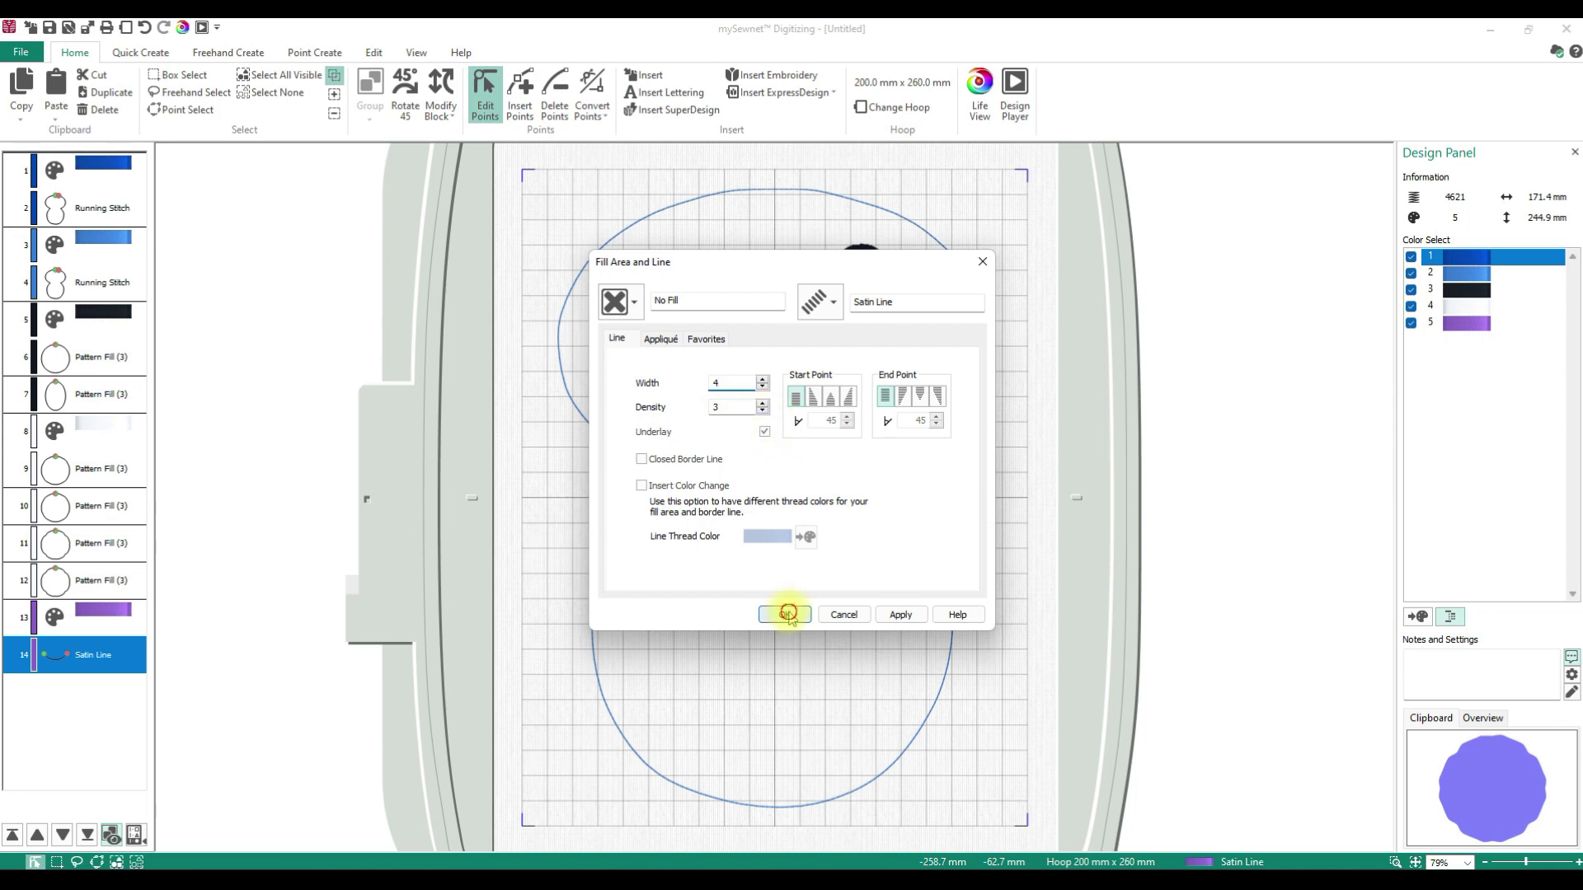
click(787, 614)
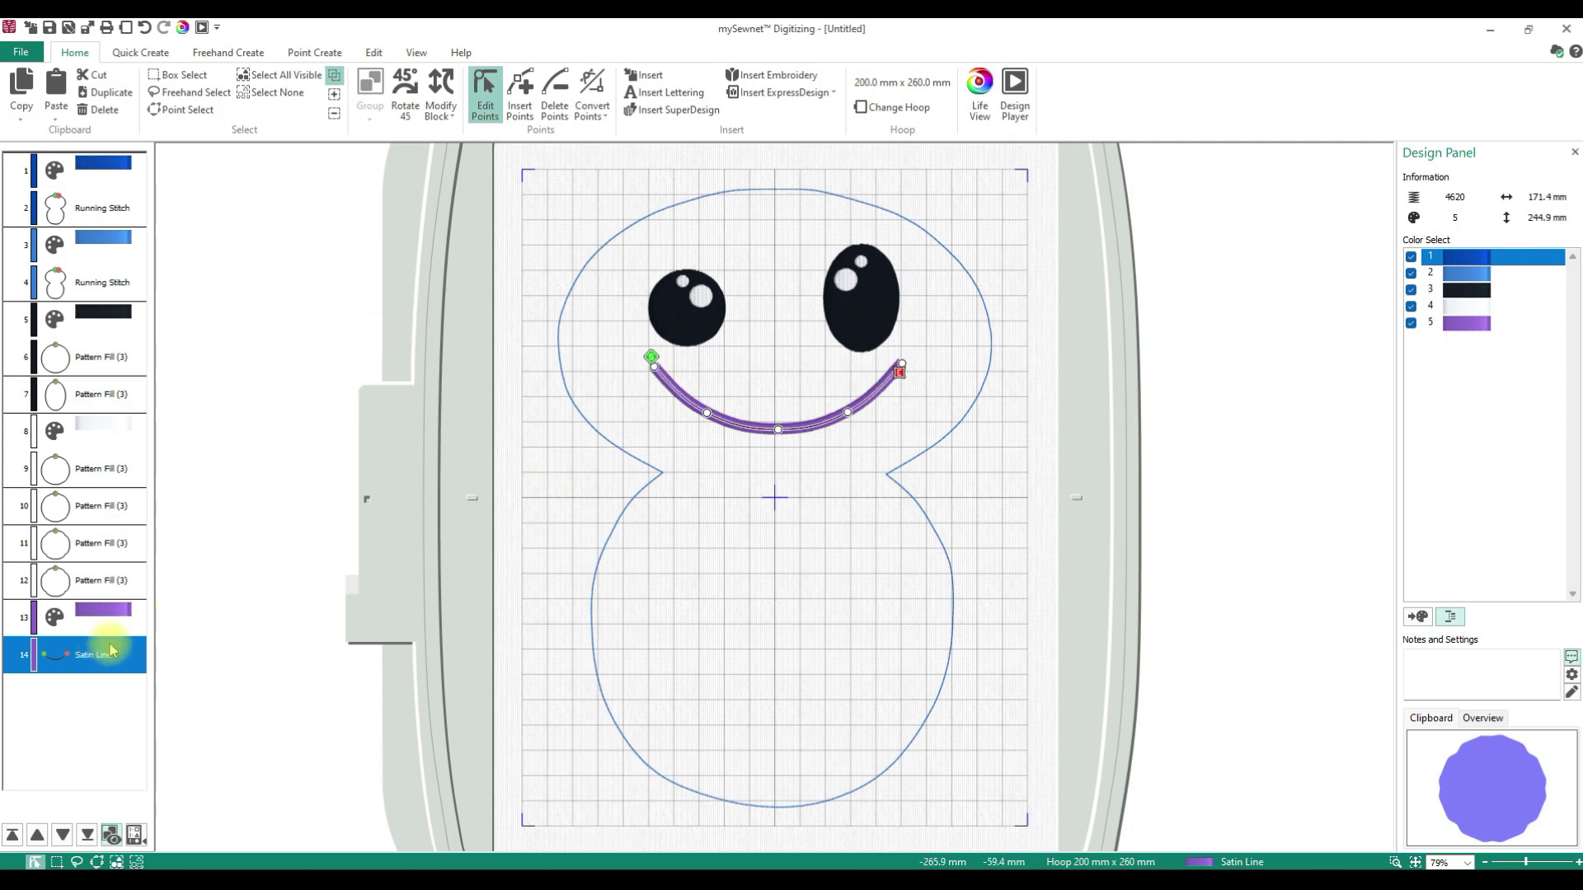
Set the insertion position after the last white highlight and choose the rounded square, shape 57, from the shape library.
click(10, 582)
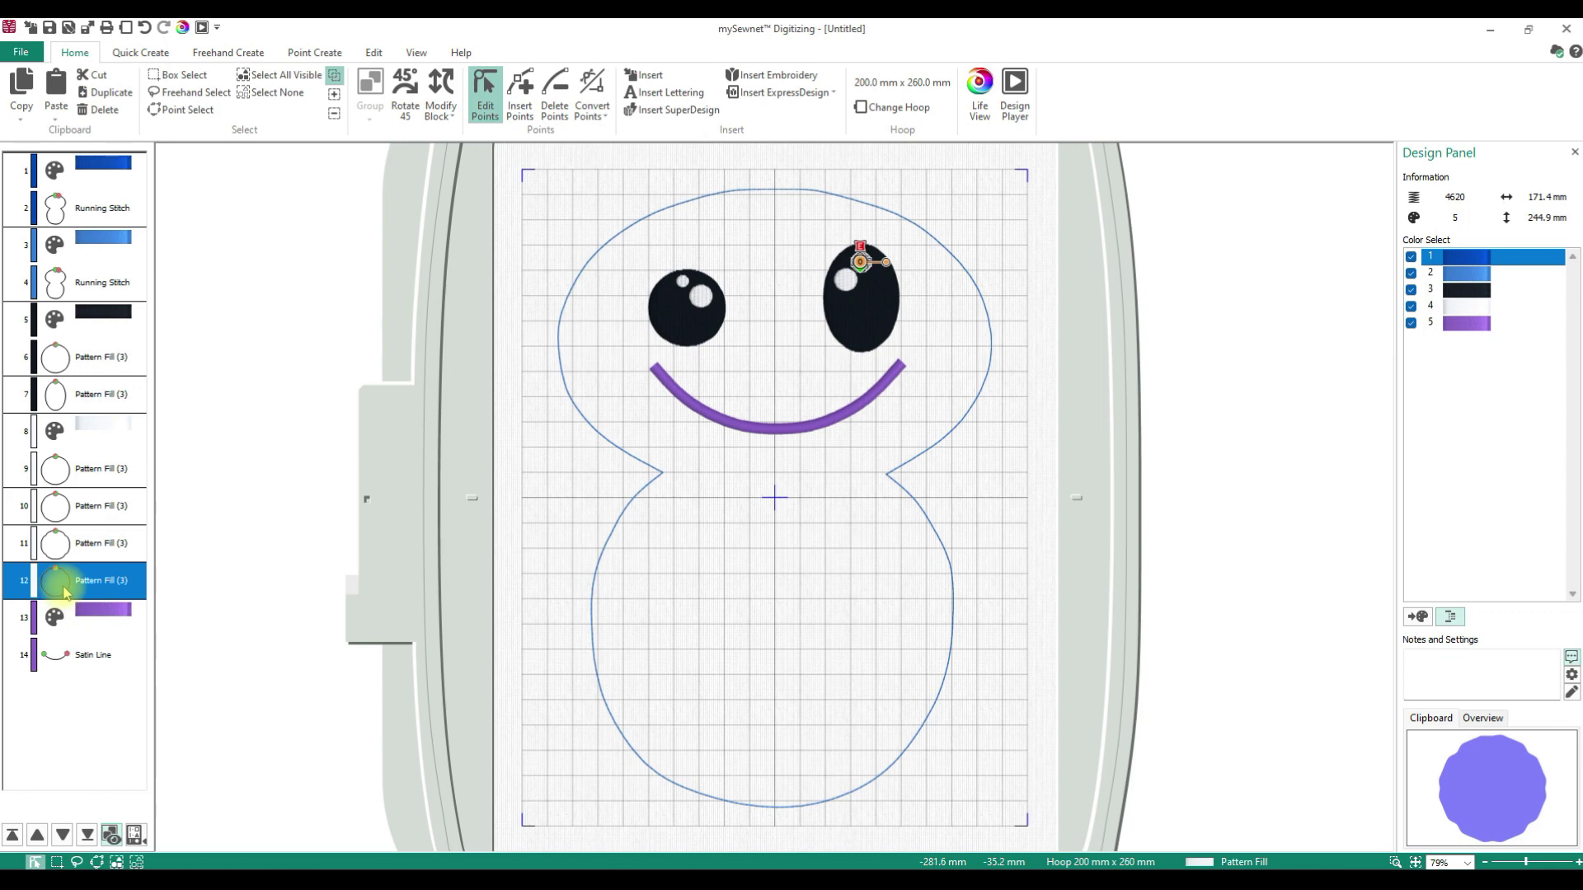
click(155, 52)
click(173, 130)
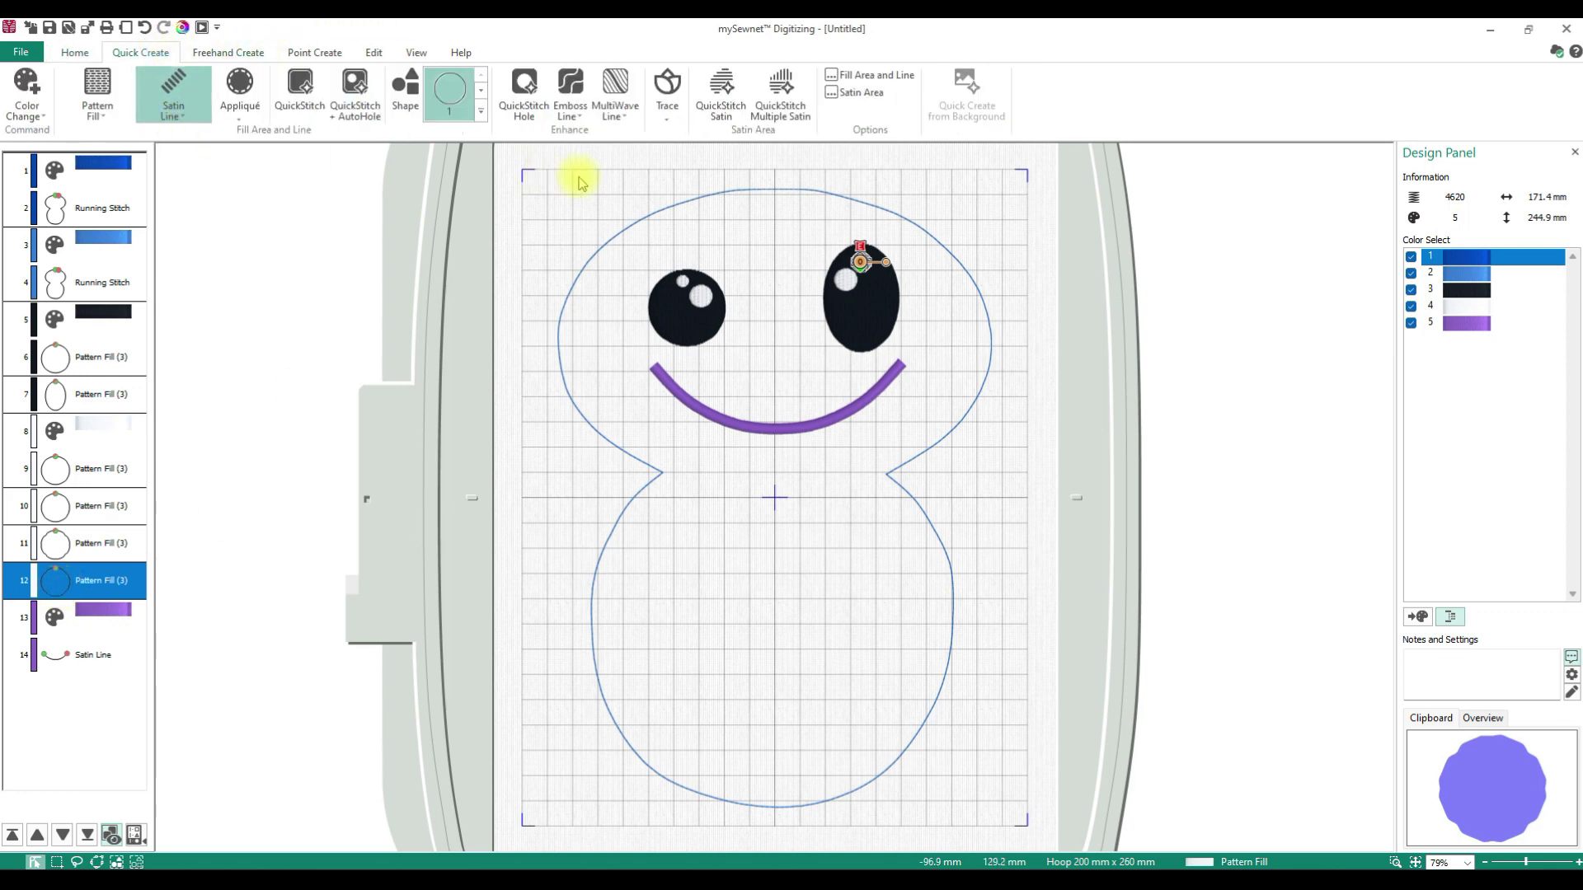
click(480, 112)
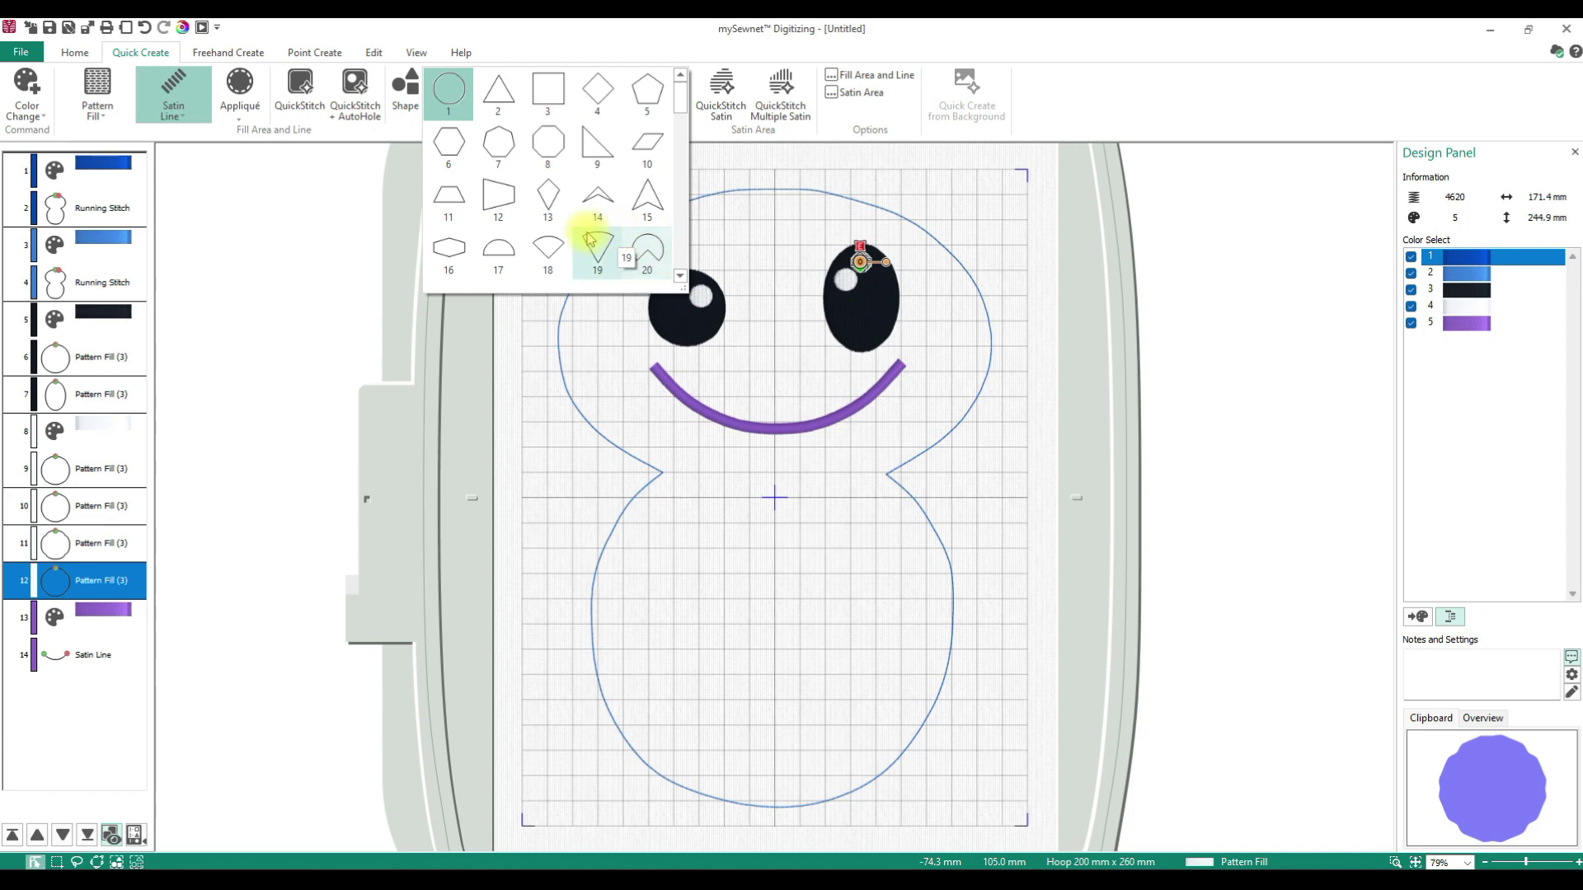
scroll(611, 210, down, 3)
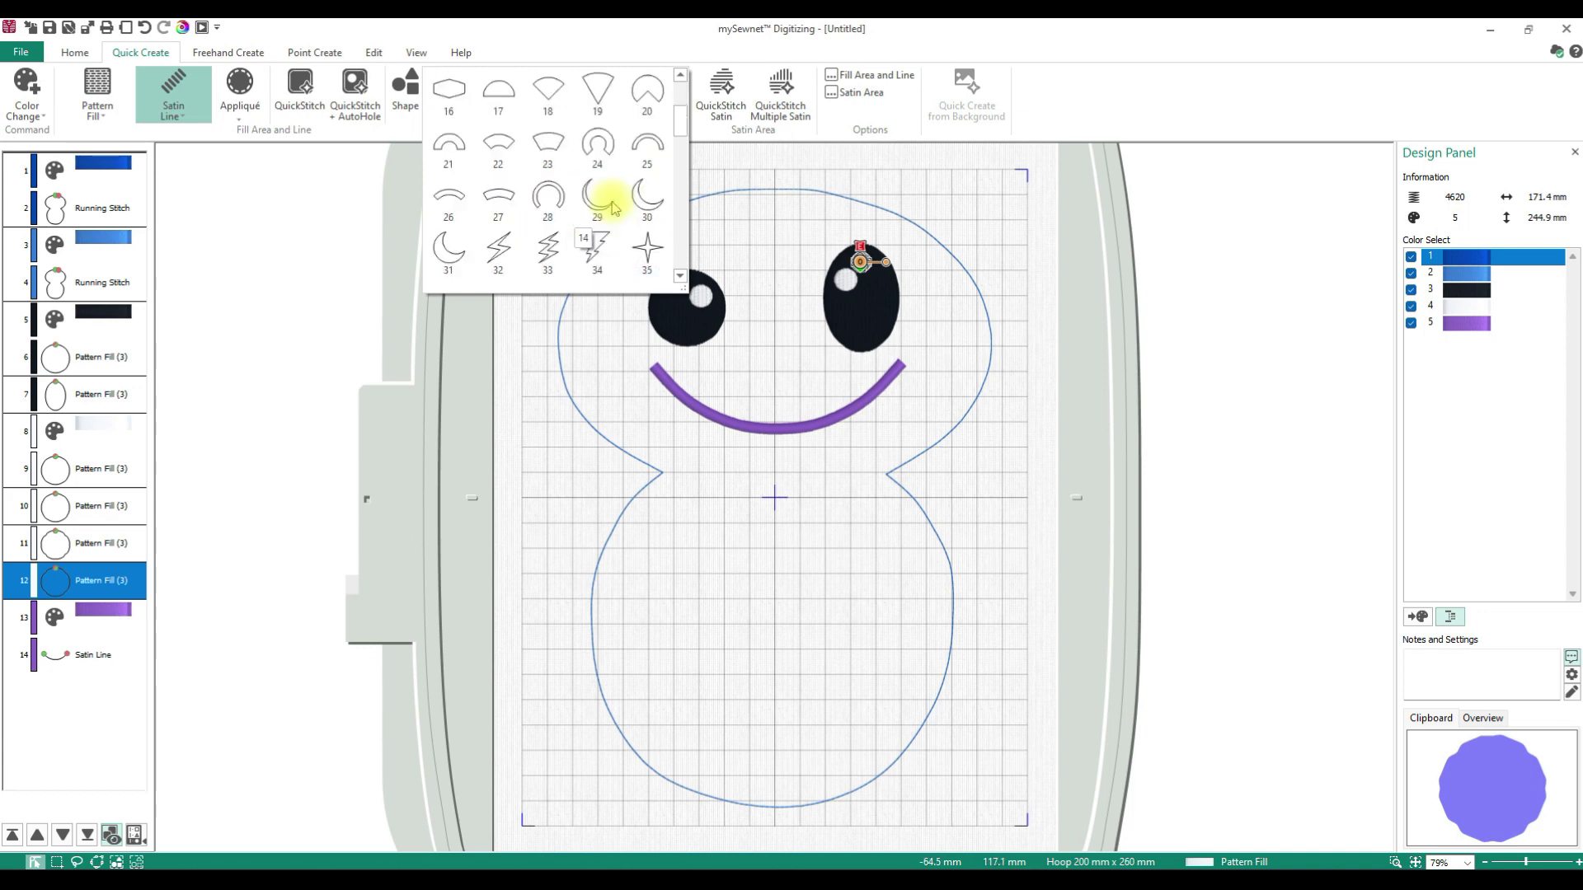
scroll(611, 207, down, 9)
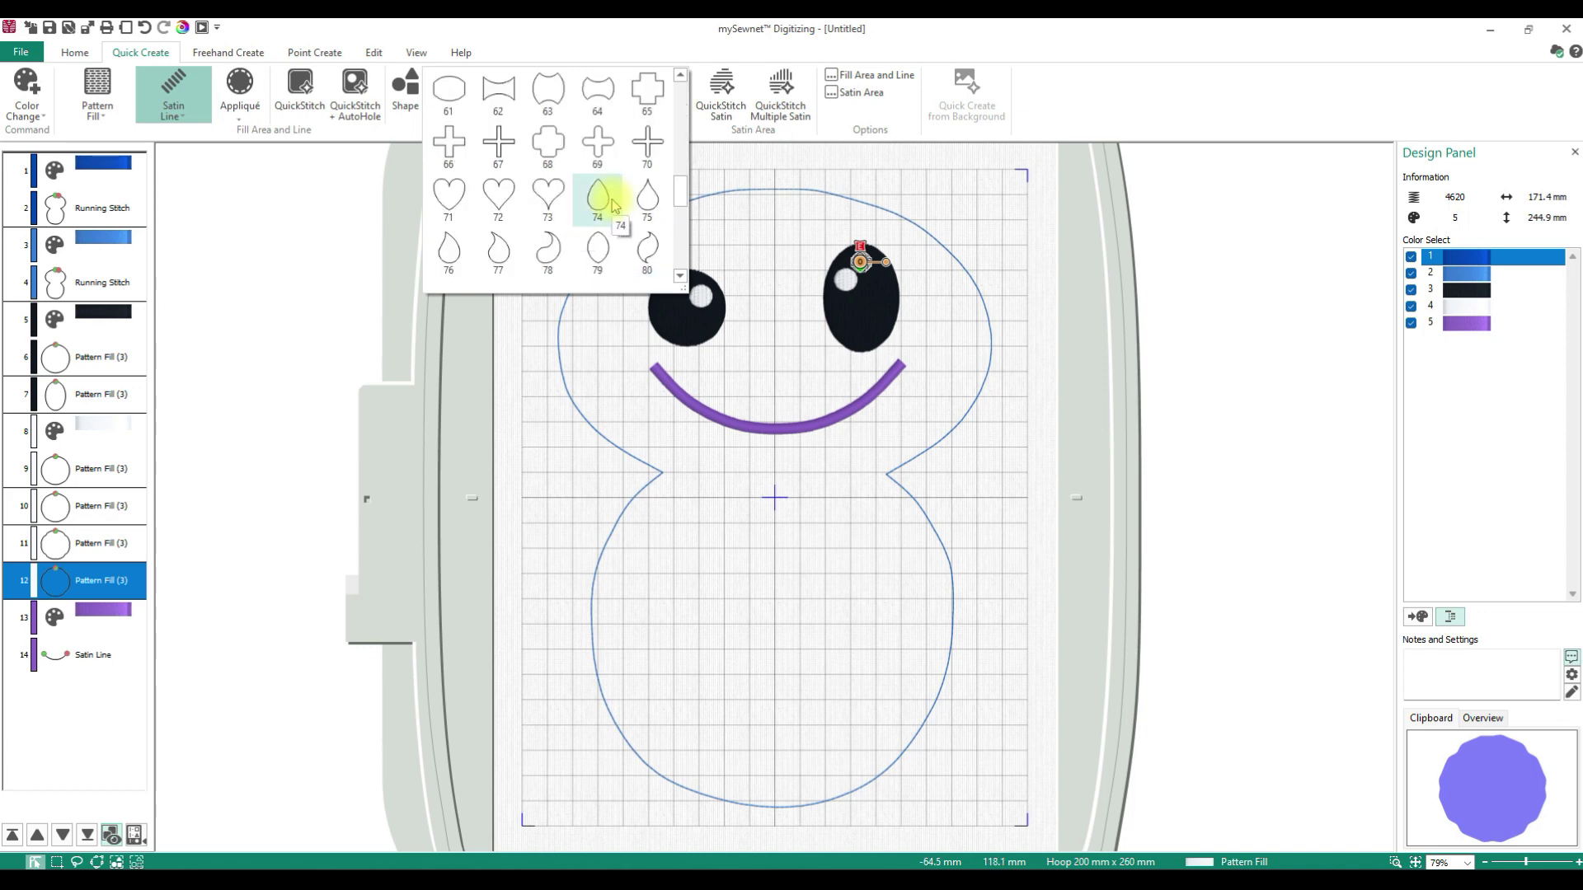
scroll(612, 206, down, 6)
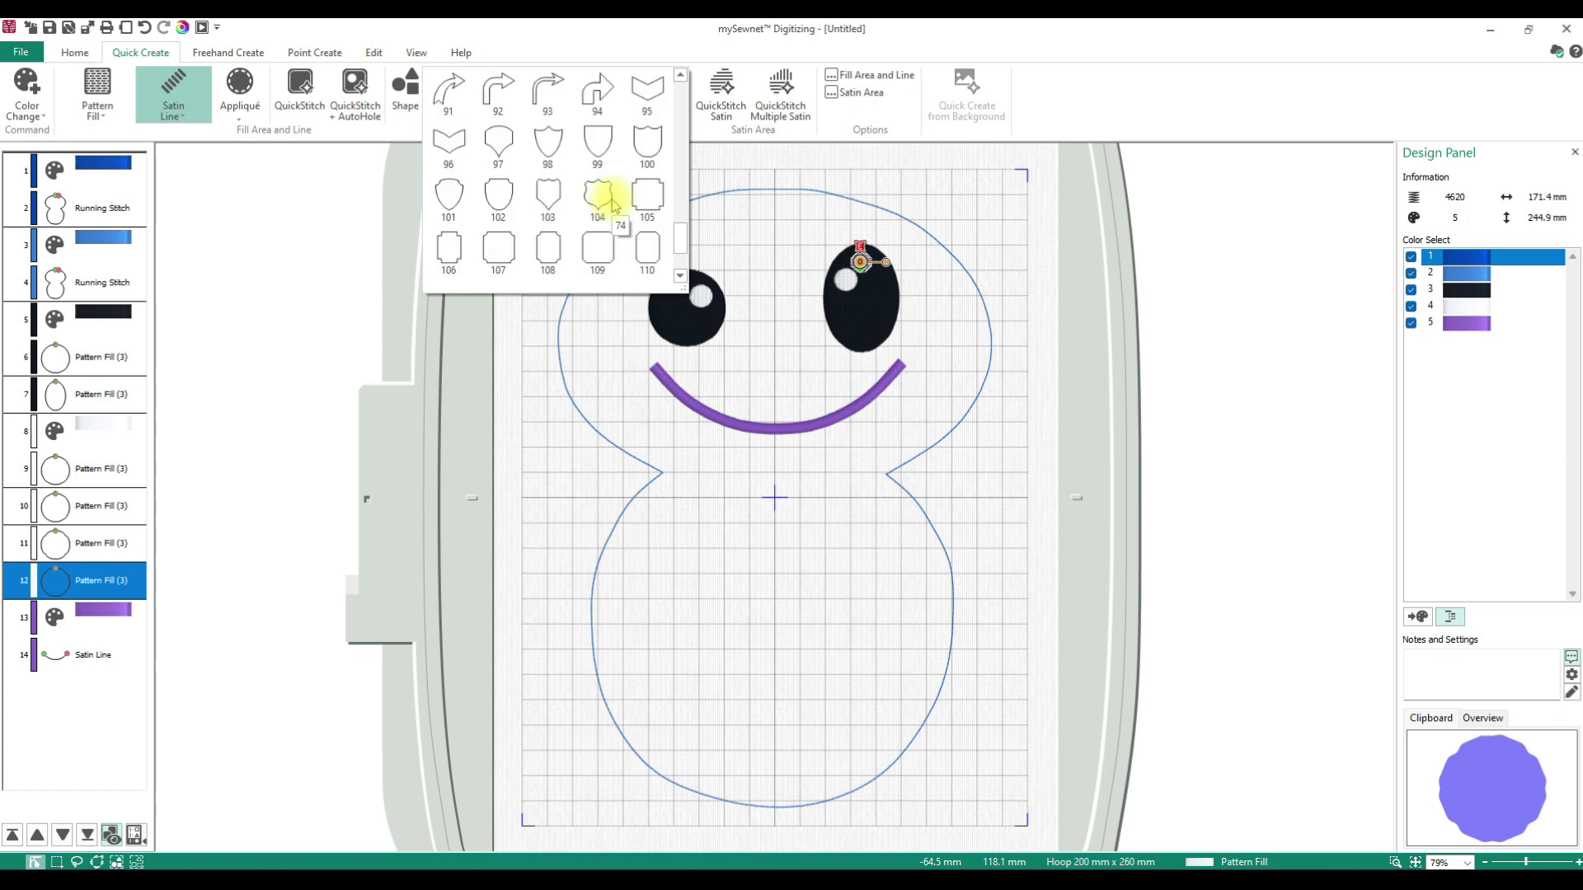
scroll(611, 206, down, 2)
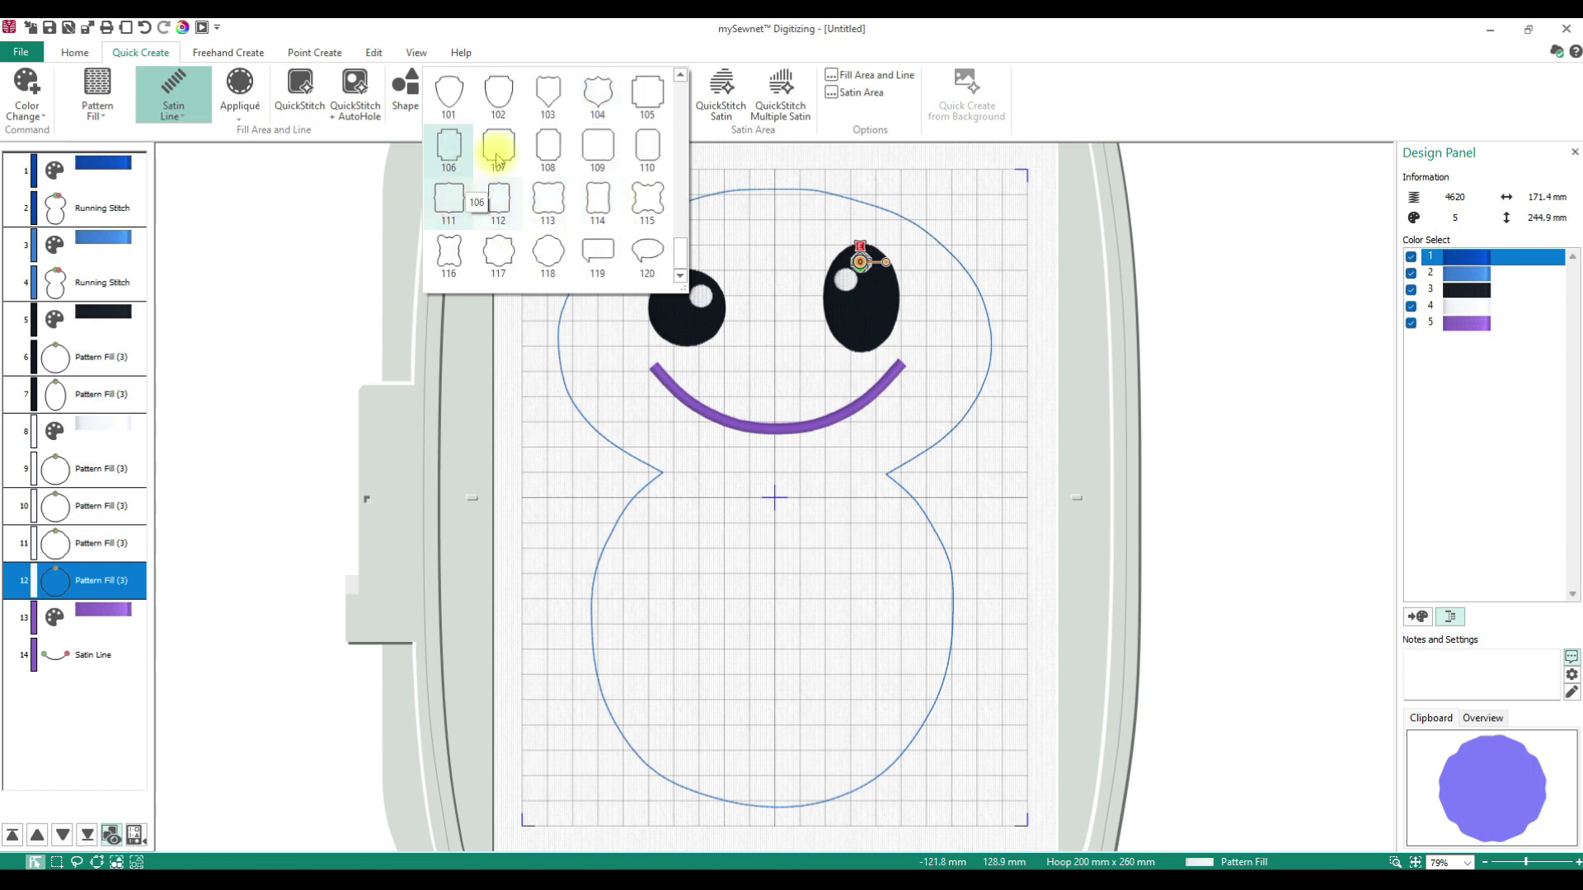
scroll(655, 165, up, 3)
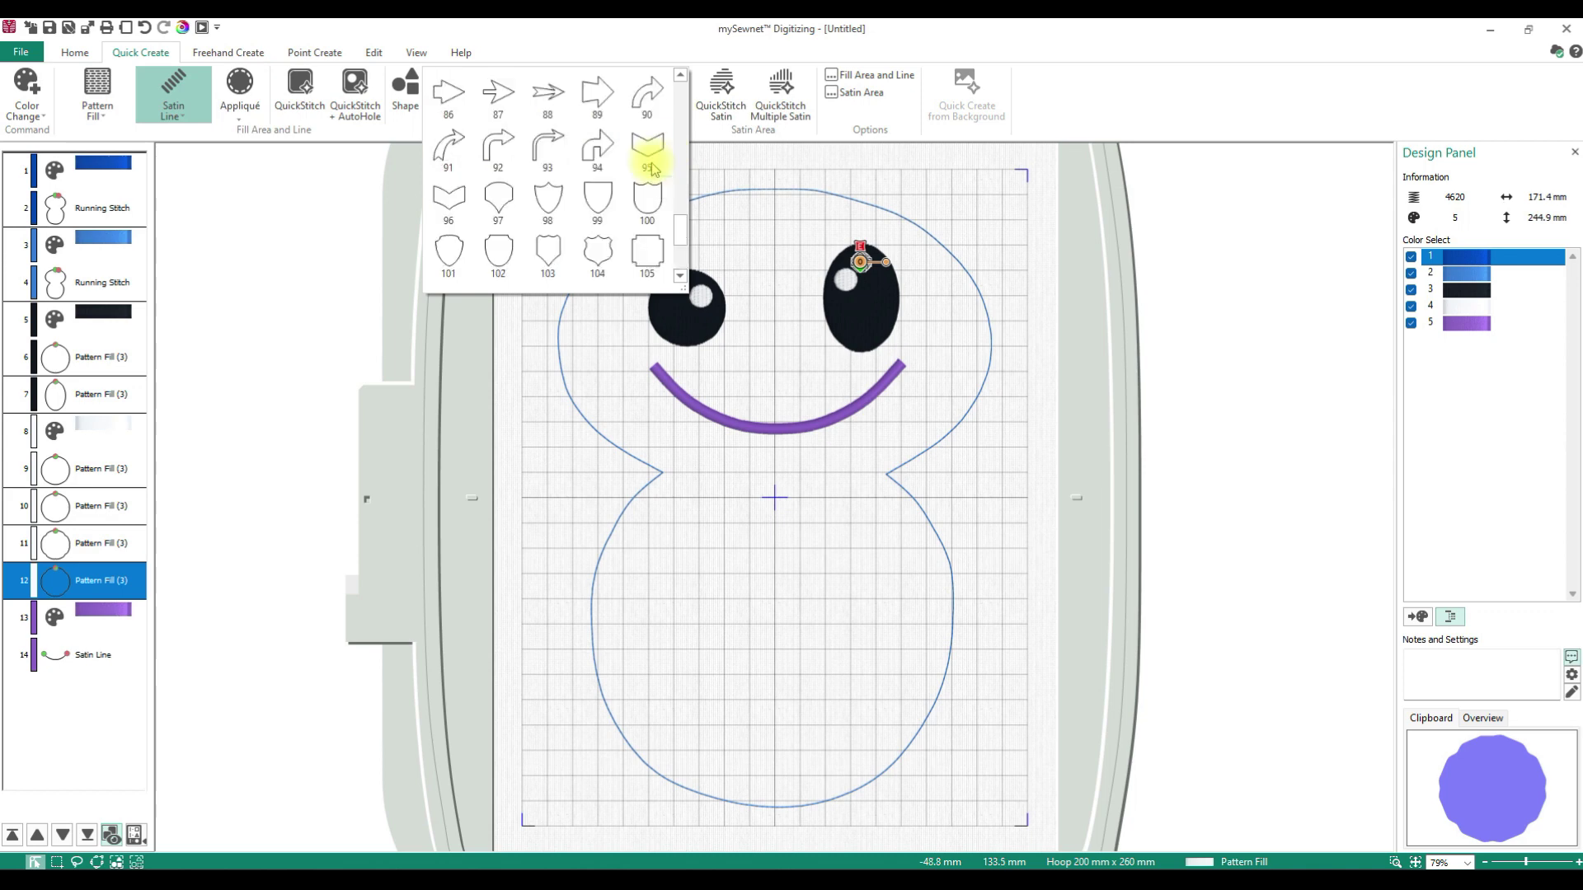
scroll(659, 268, down, 3)
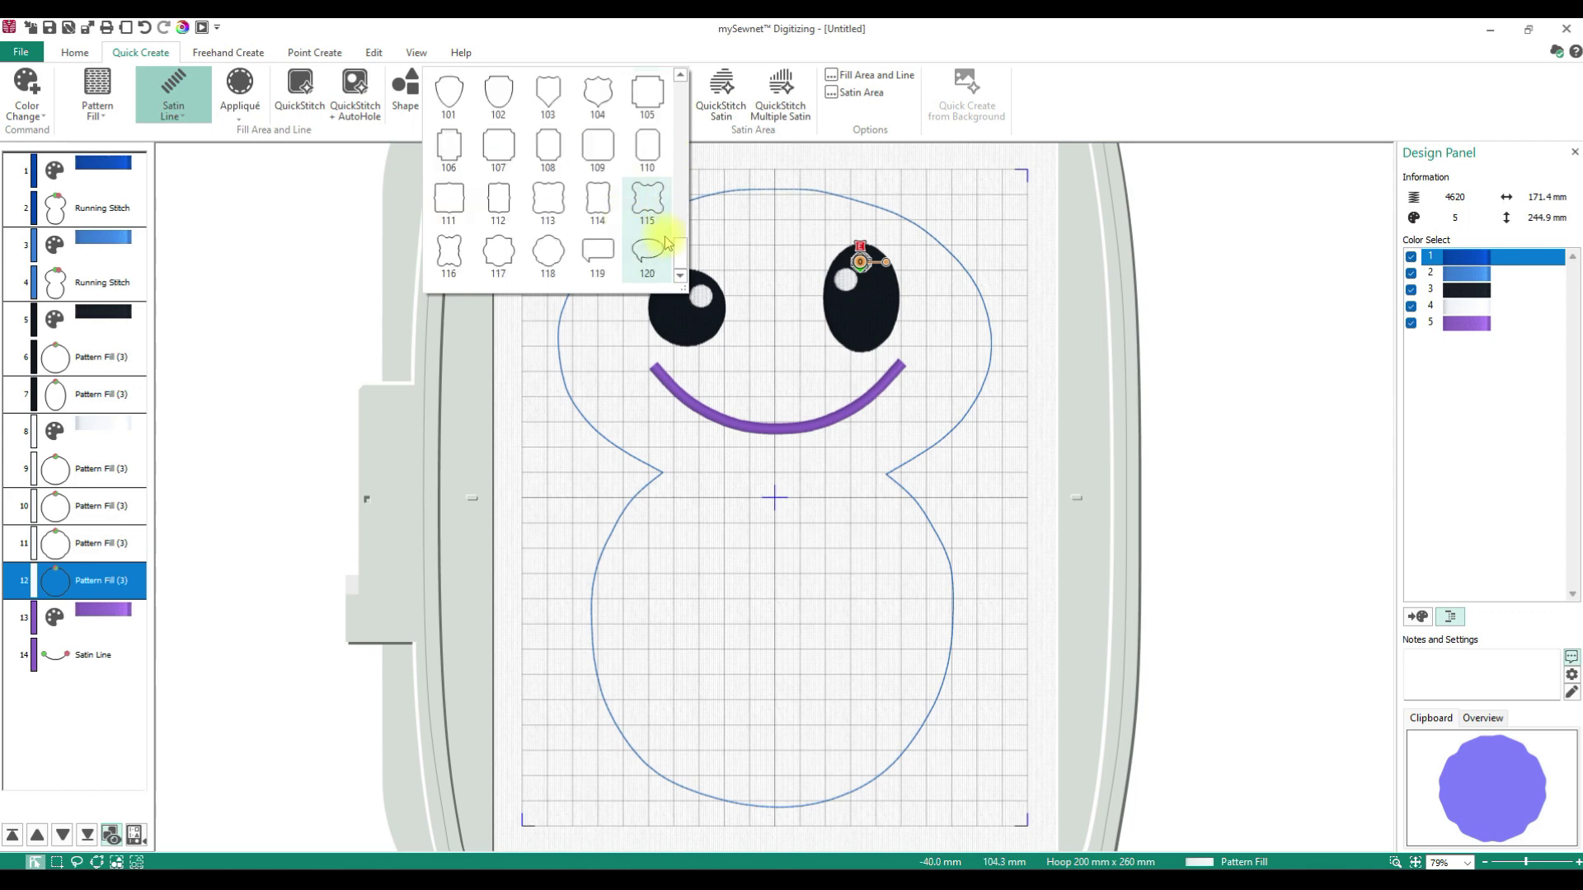
scroll(643, 243, up, 3)
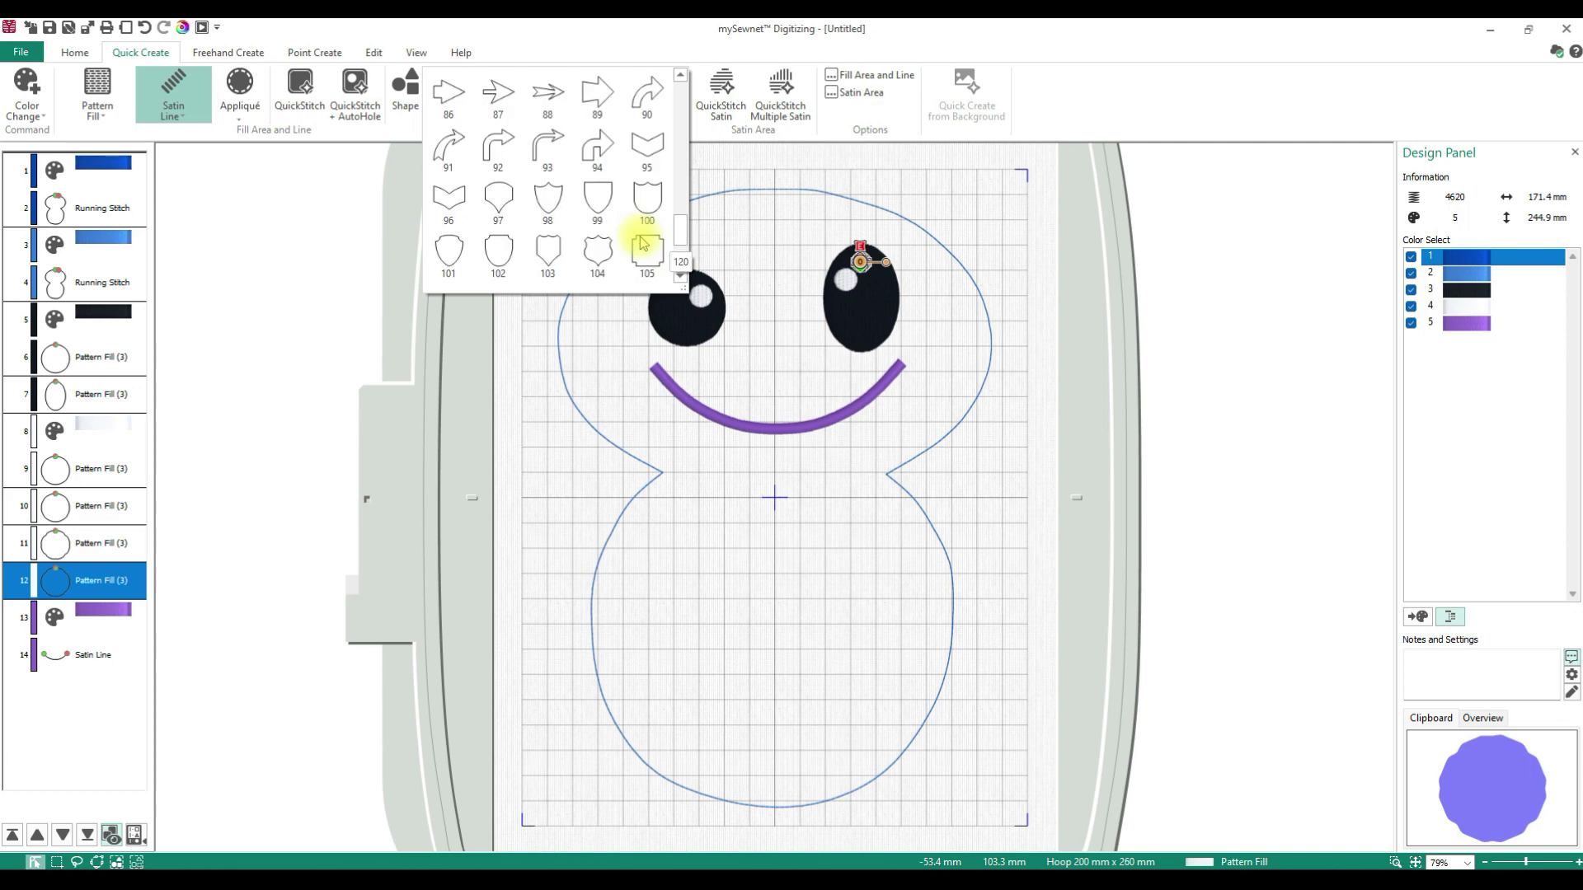
scroll(644, 243, up, 6)
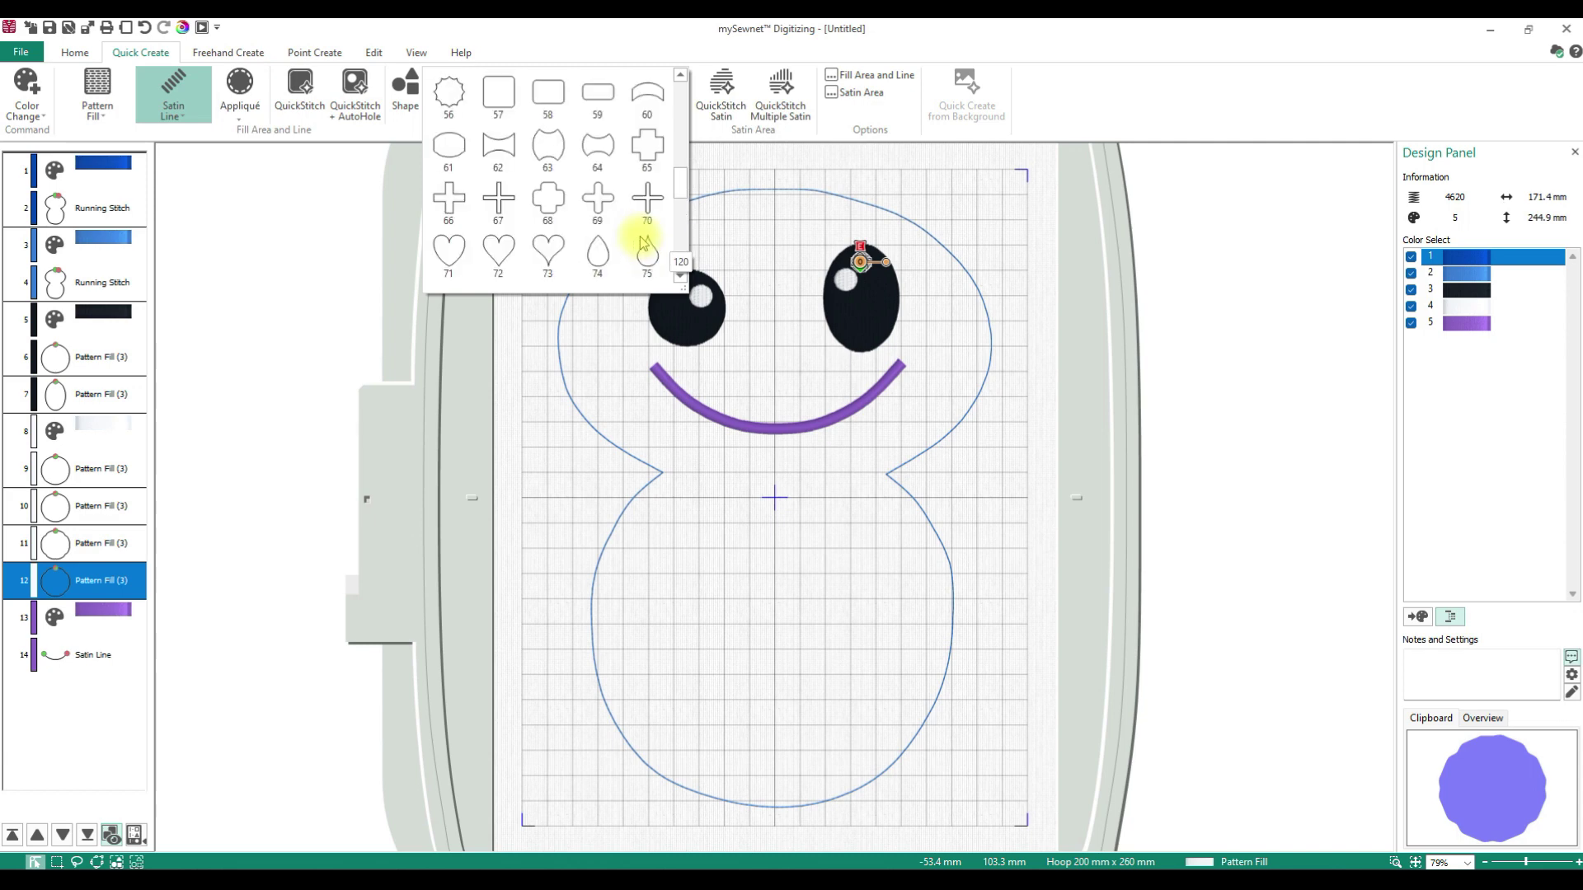
scroll(645, 241, up, 3)
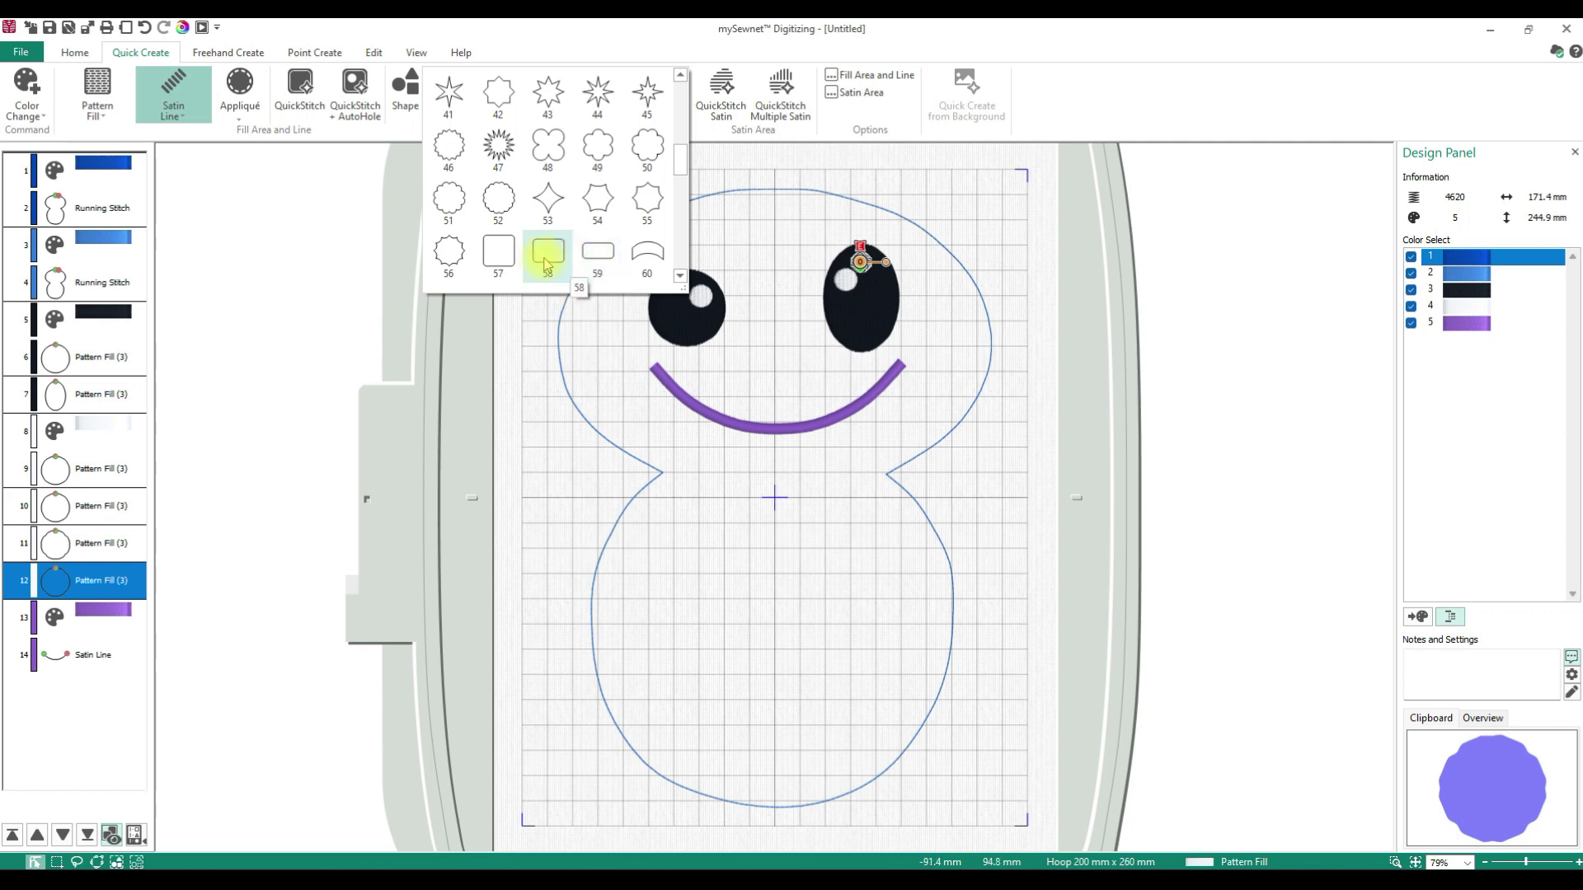
click(505, 247)
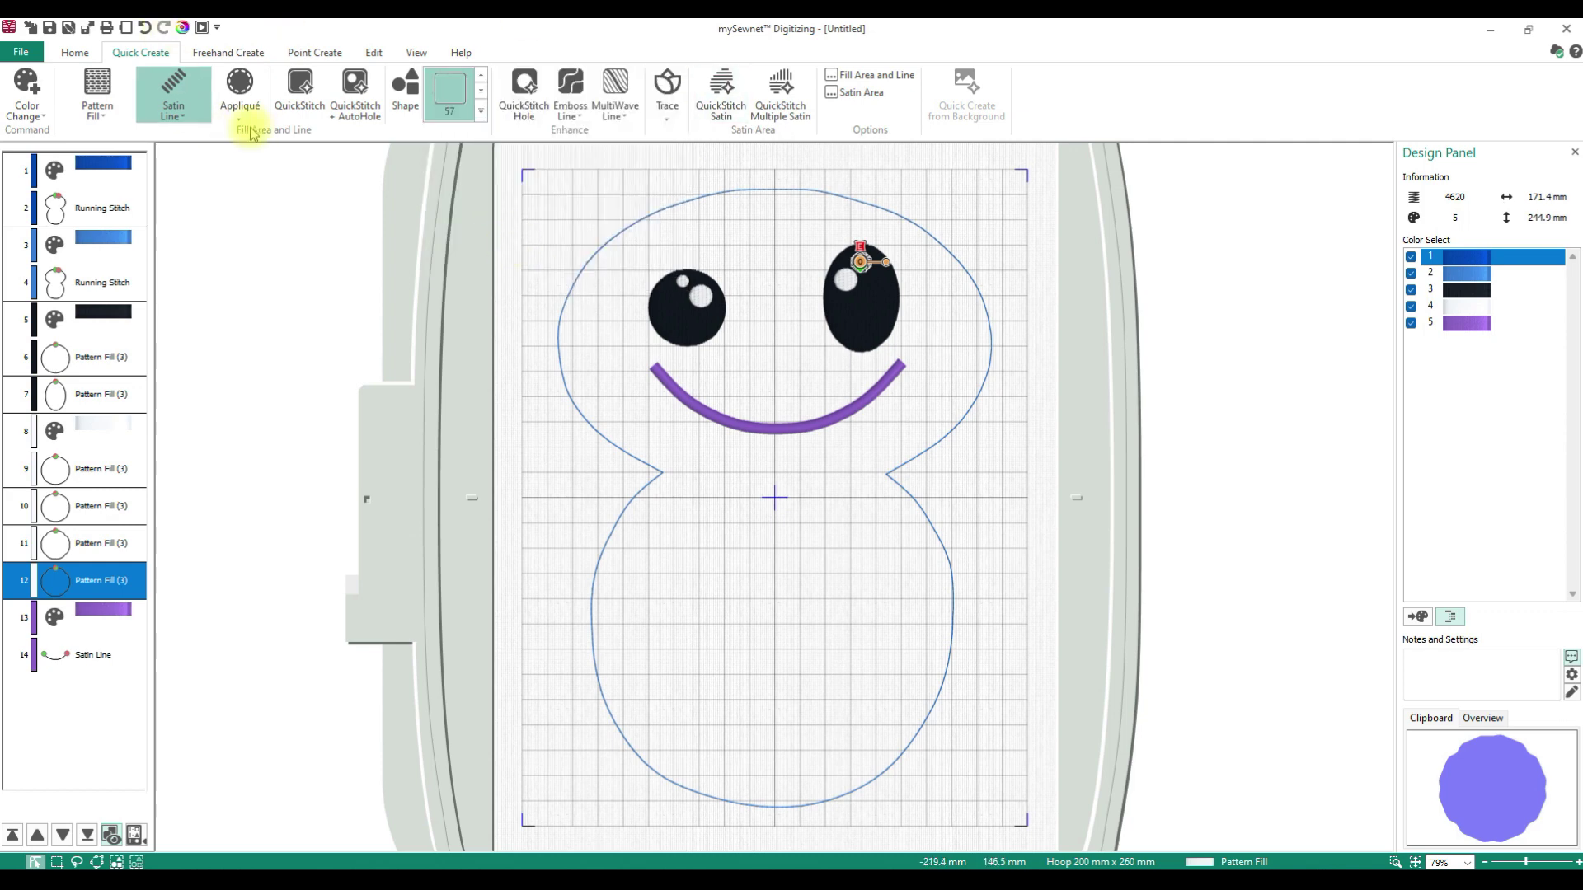
Insert the rounded square as a pattern fill without a satin line border.
click(97, 97)
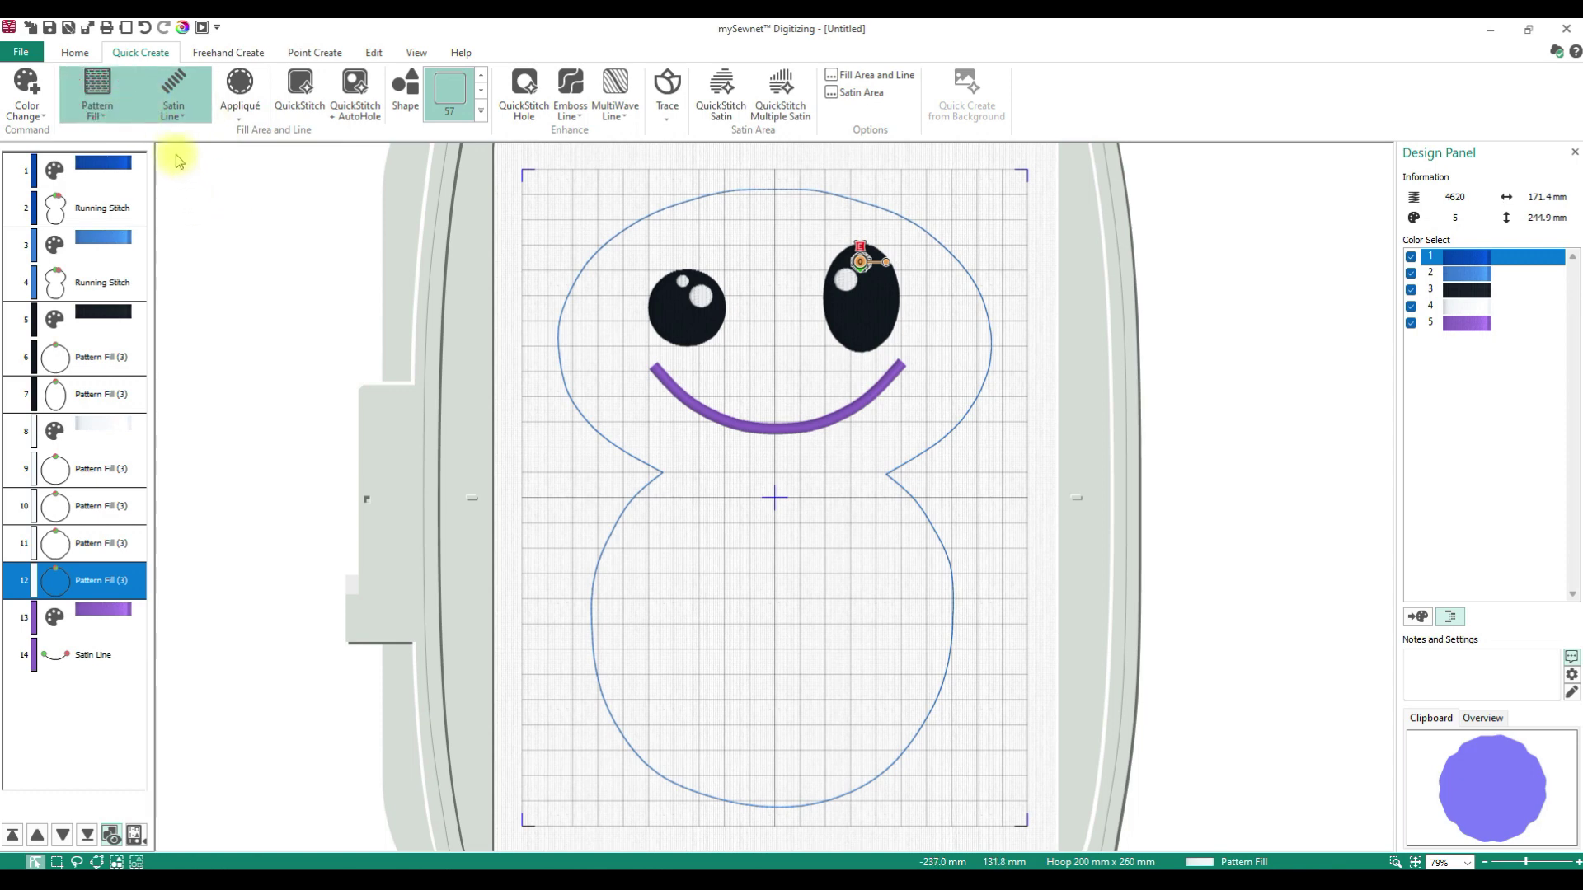
click(173, 116)
click(173, 87)
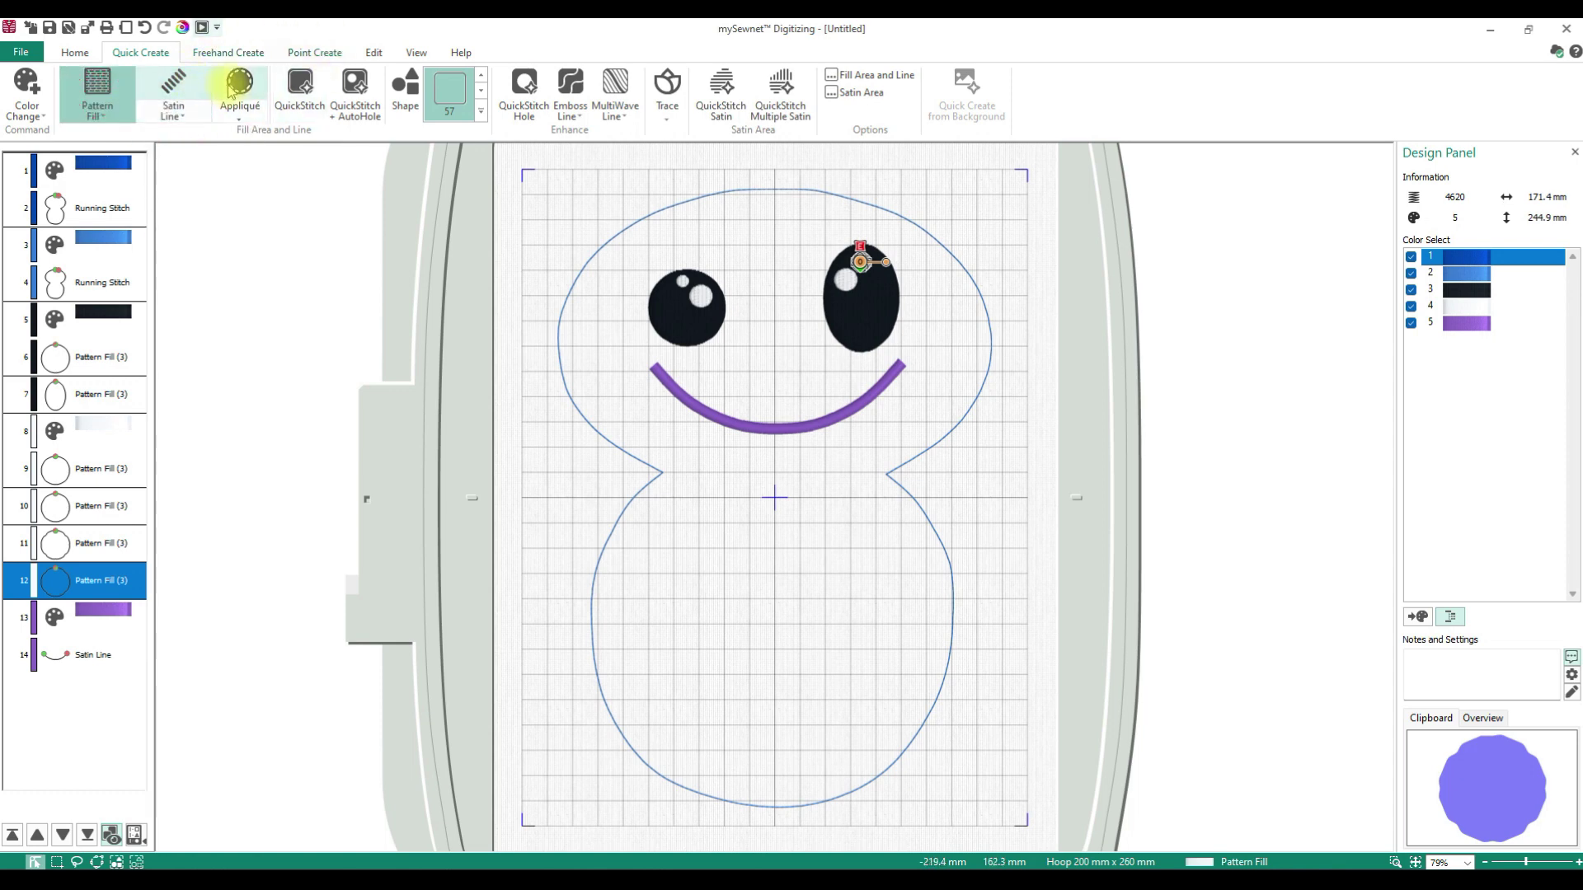
click(412, 99)
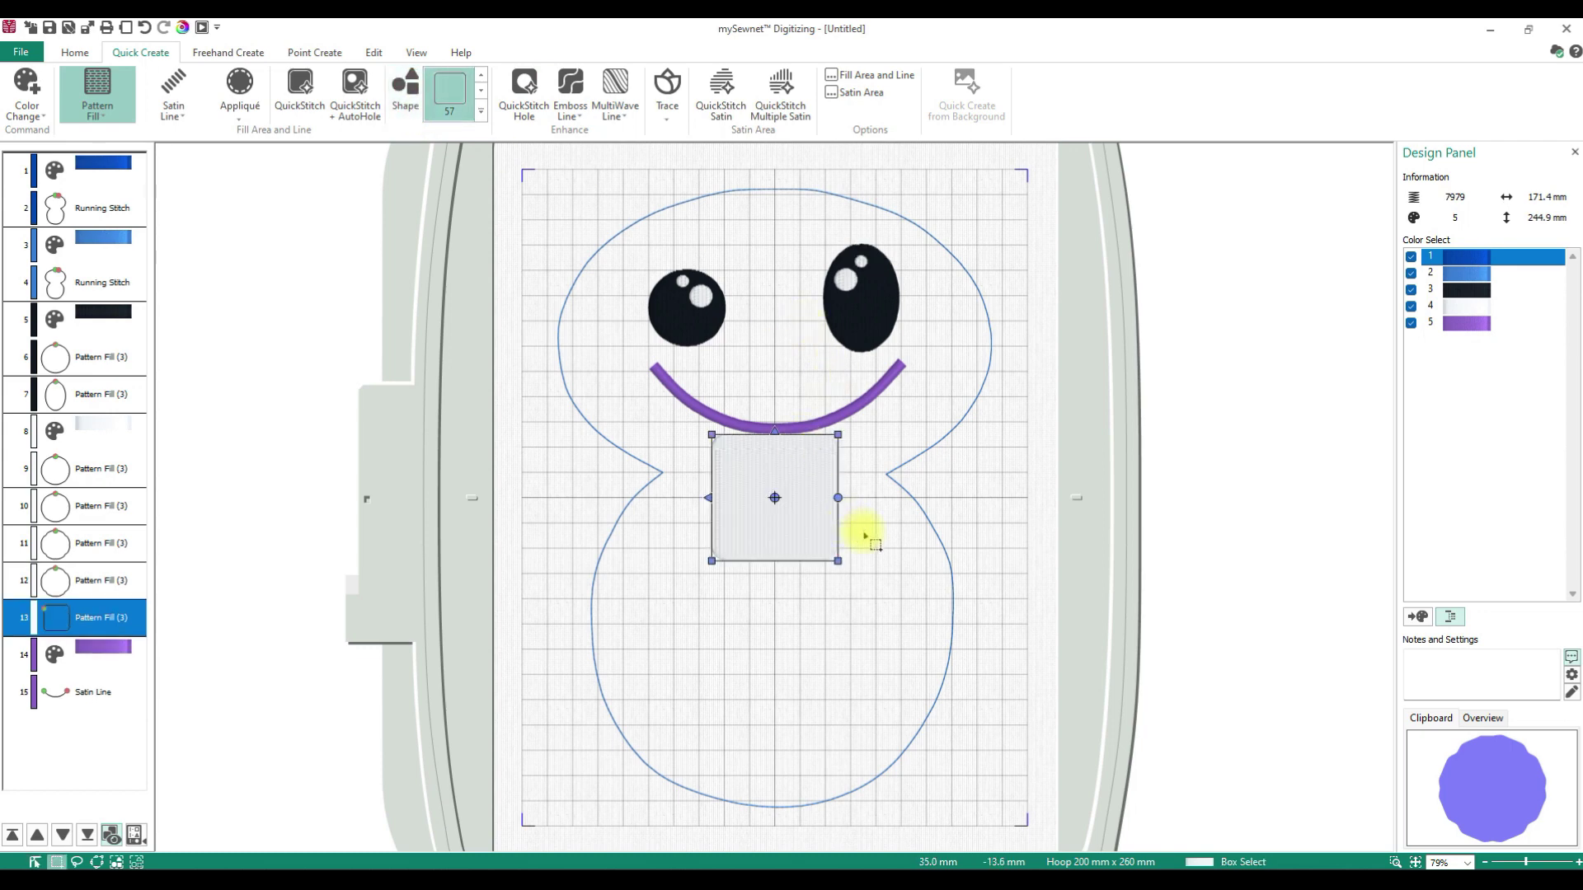
Shrink the white rounded square into a narrow upright tooth and place it on the smile just left of its centre.
drag(838, 435, 757, 398)
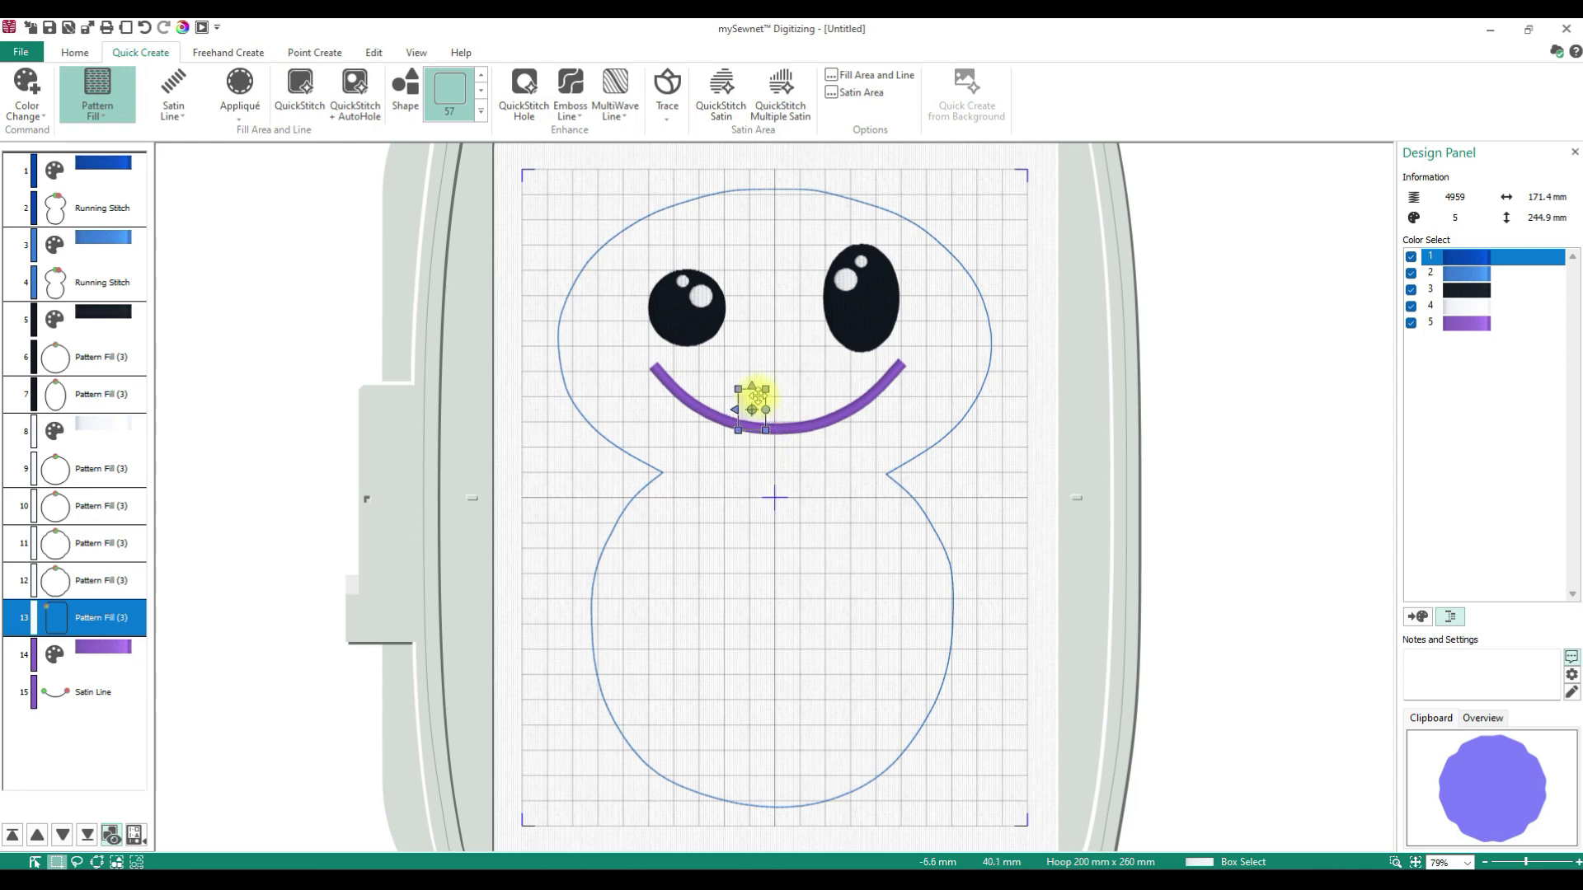
click(840, 477)
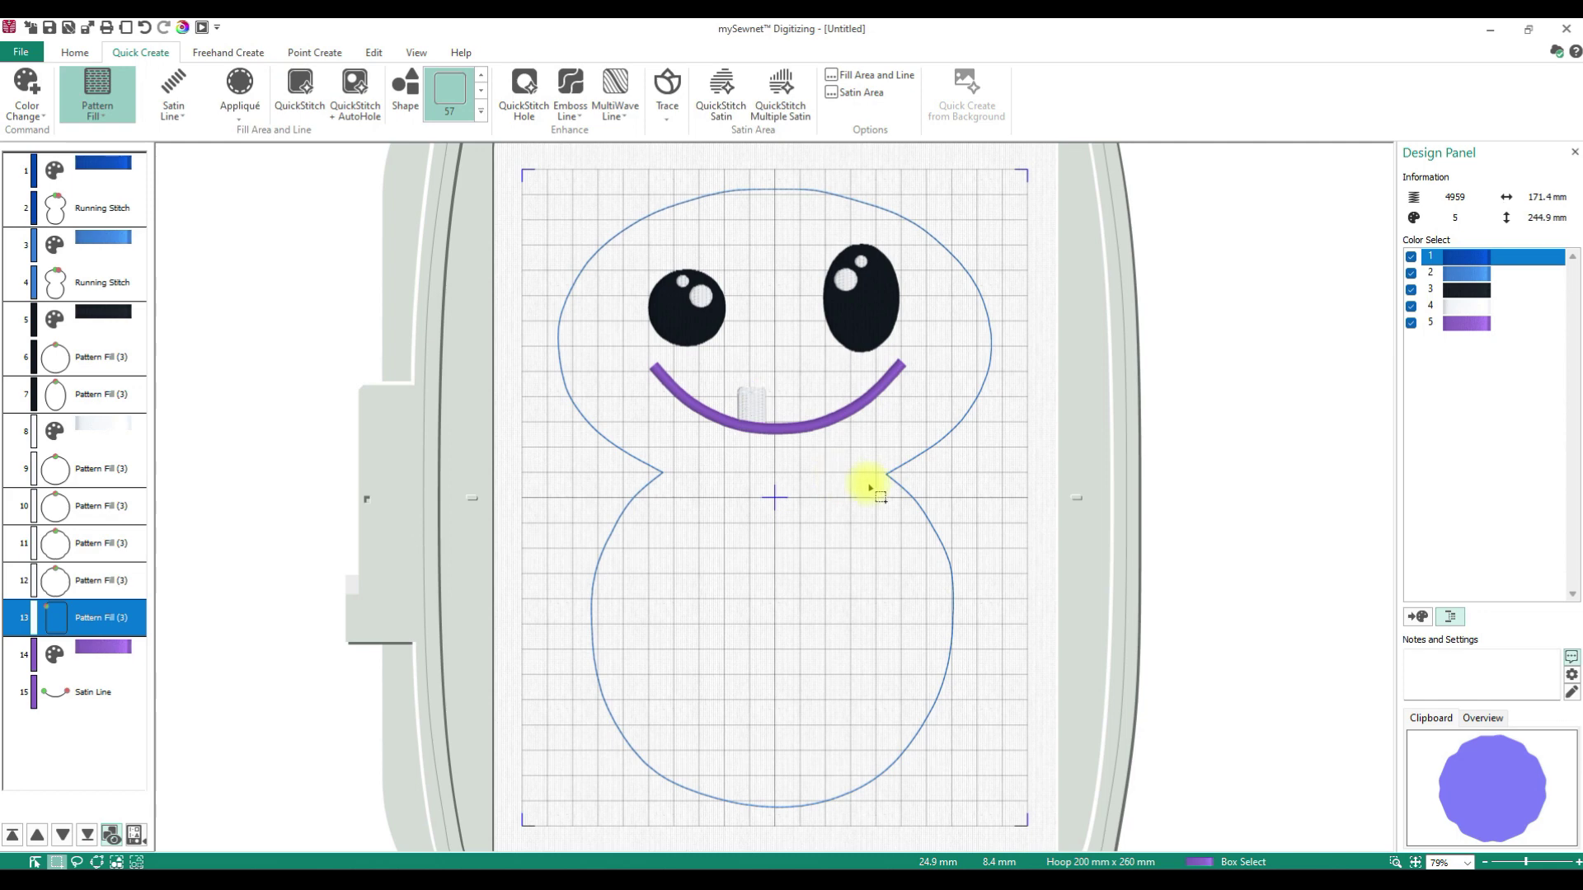
click(899, 495)
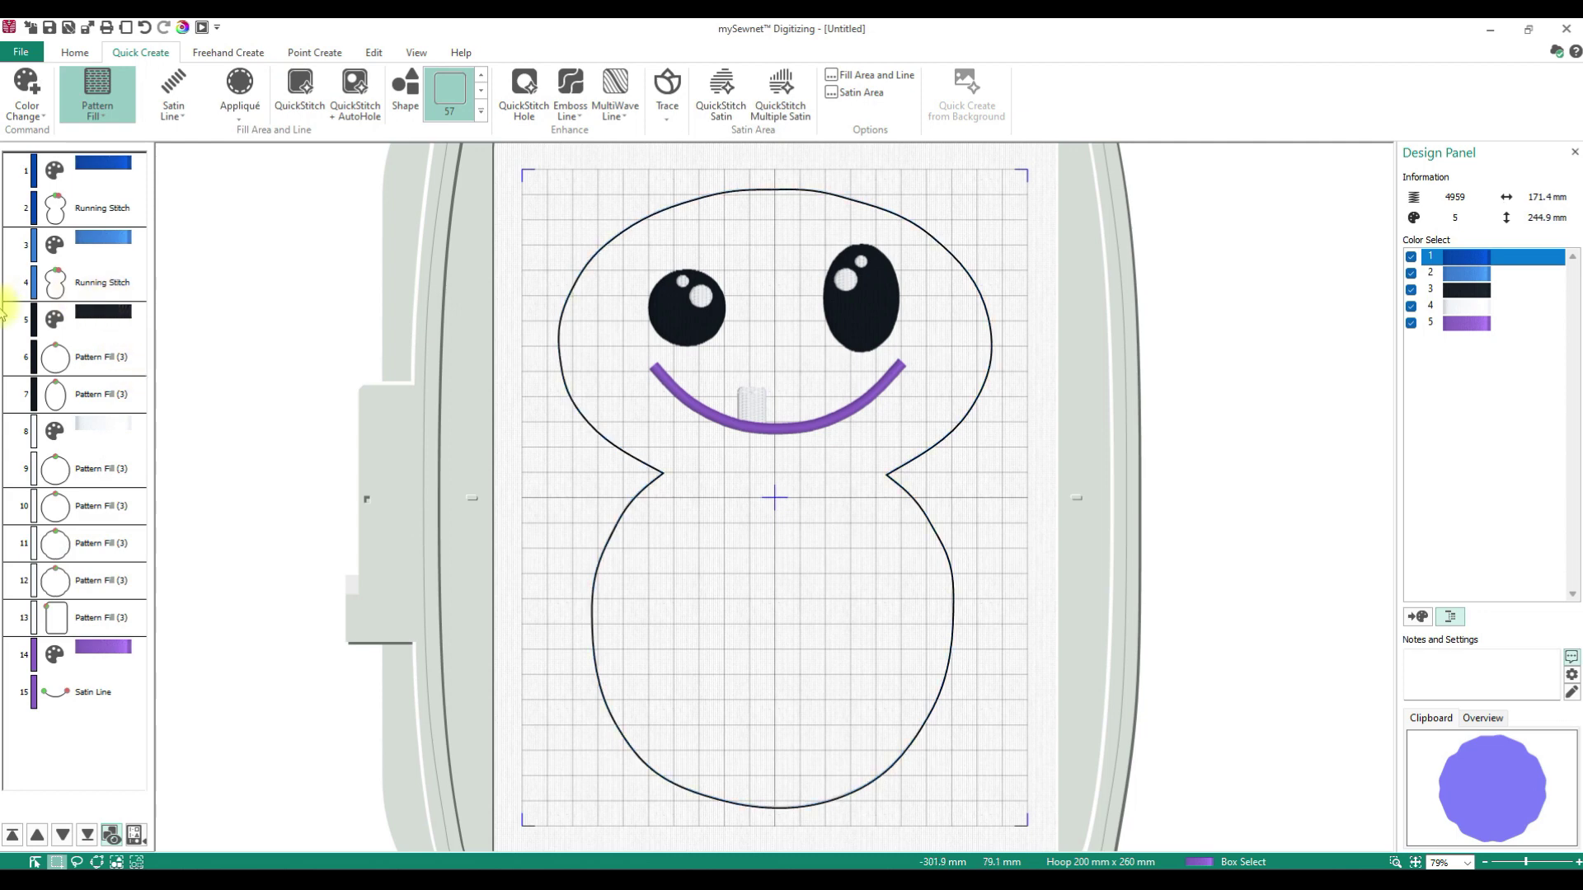
Insert a color change to Robison-Anton Rayon 40 thread 2283 Paris Blue after the second running stitch outline.
click(84, 285)
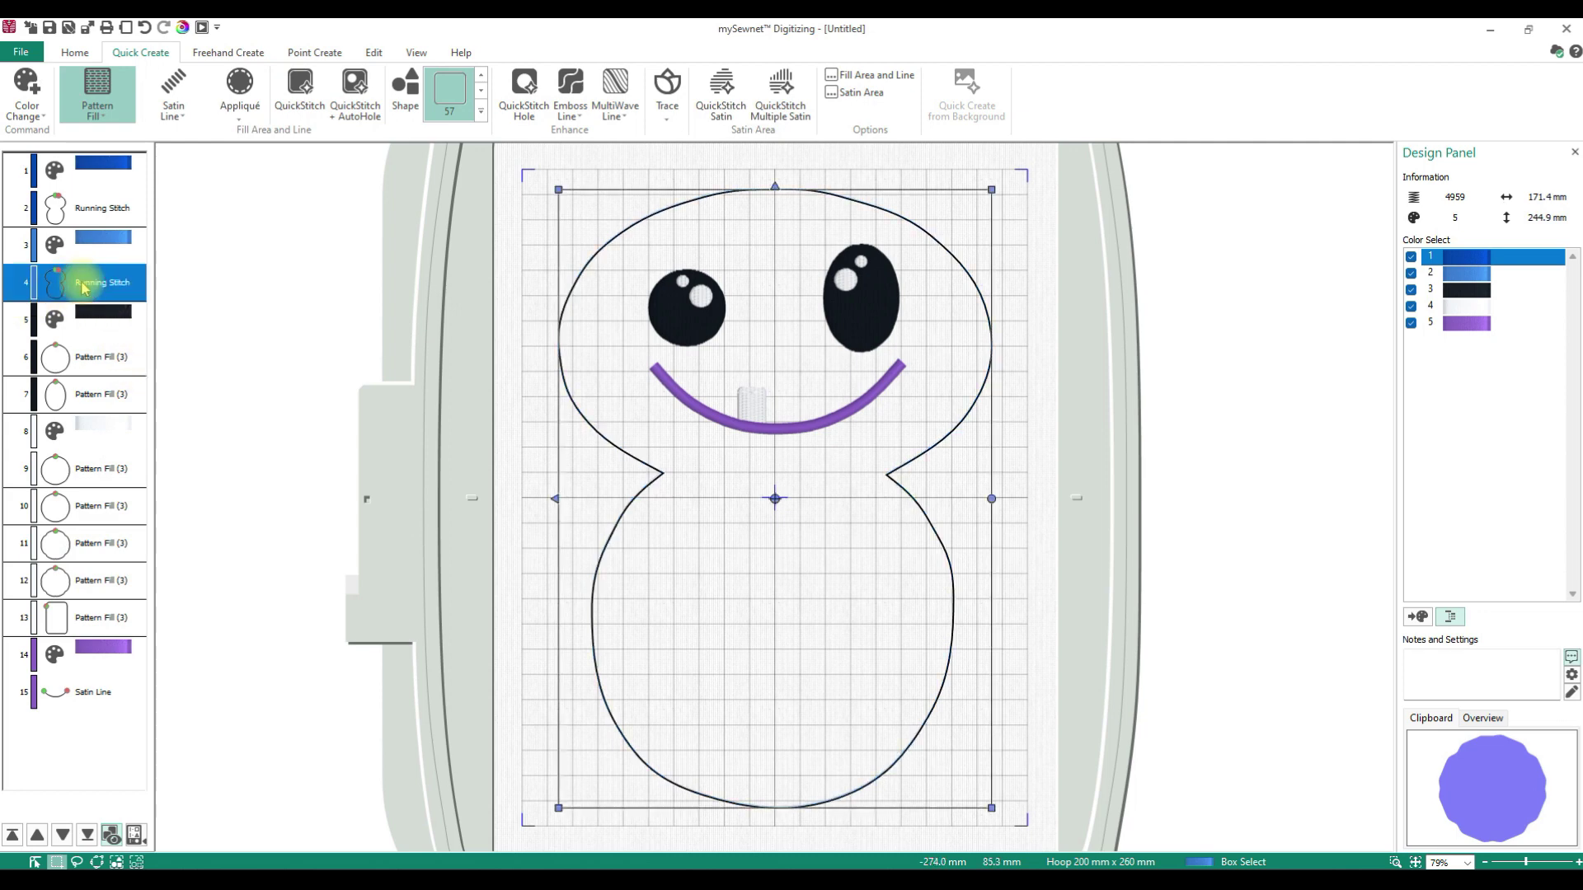
right_click(82, 286)
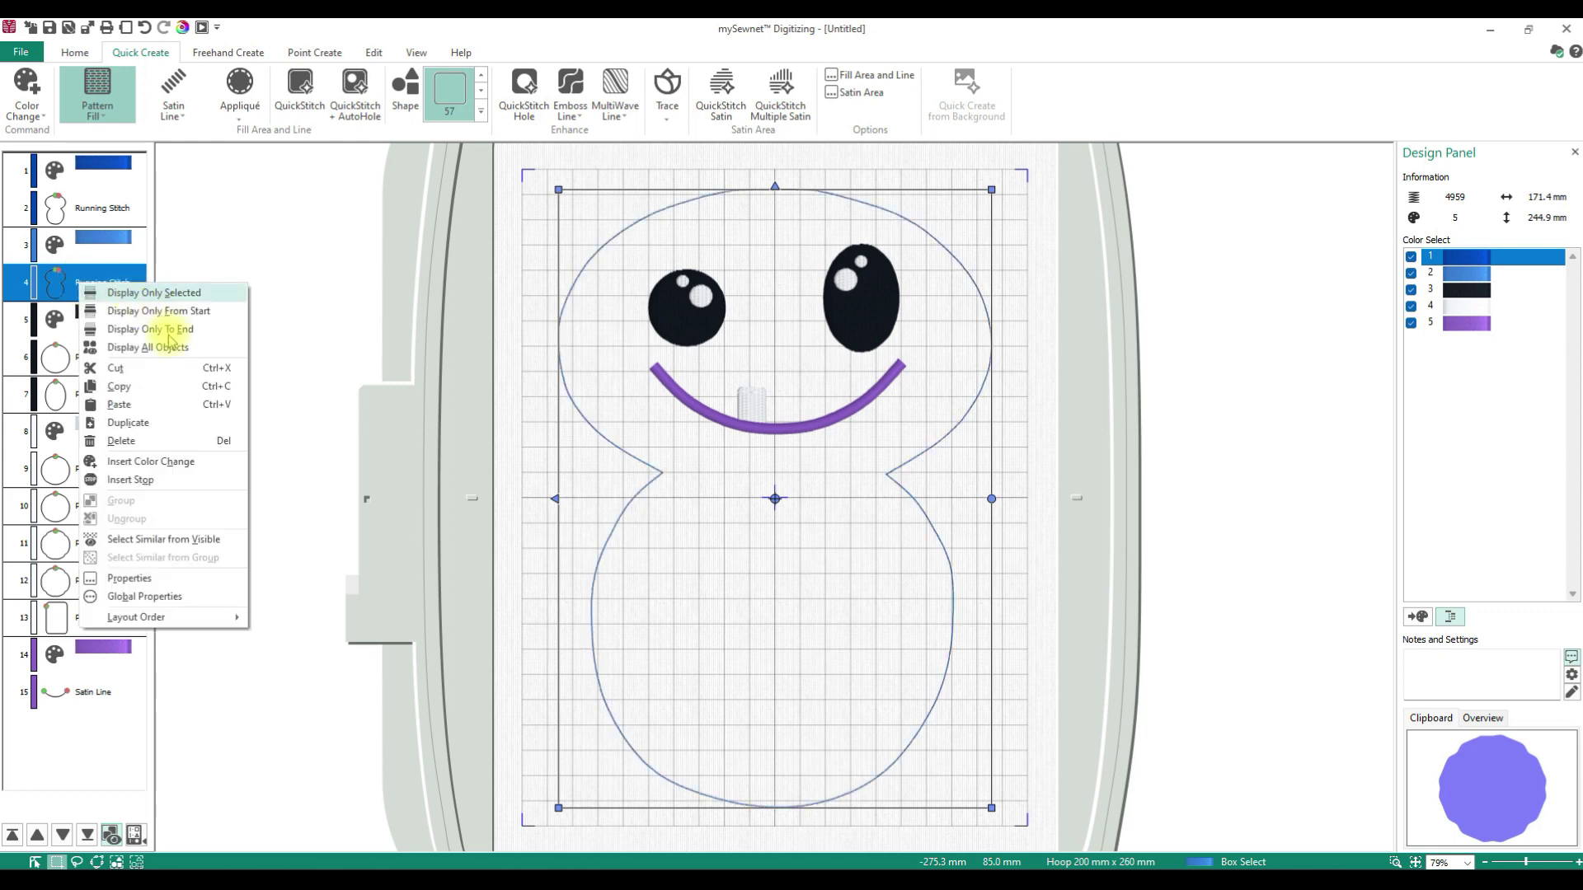
click(138, 462)
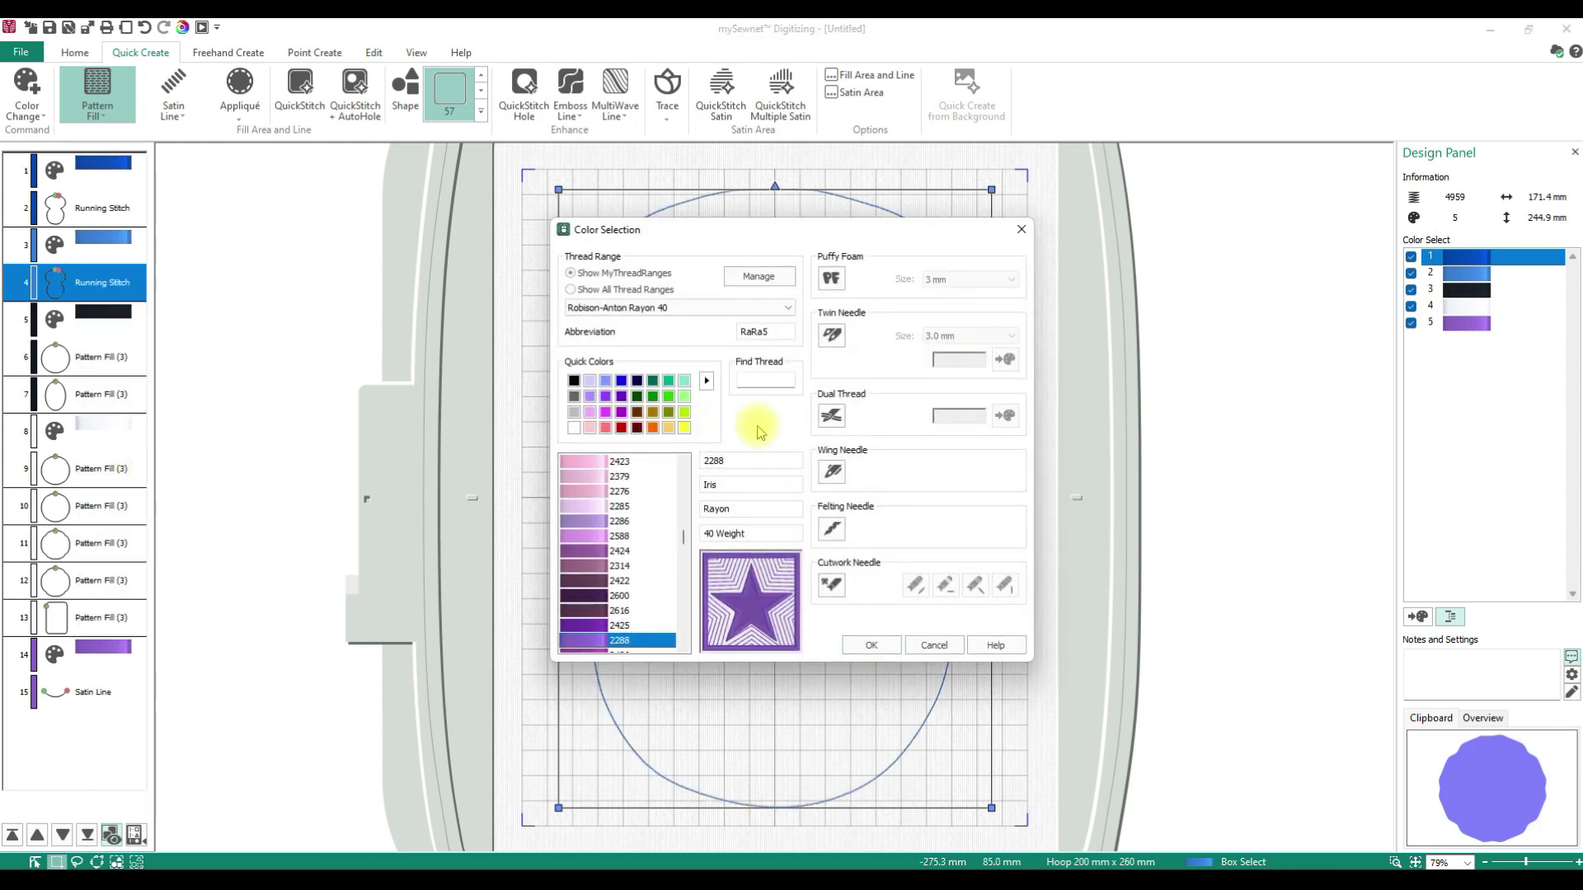
click(591, 381)
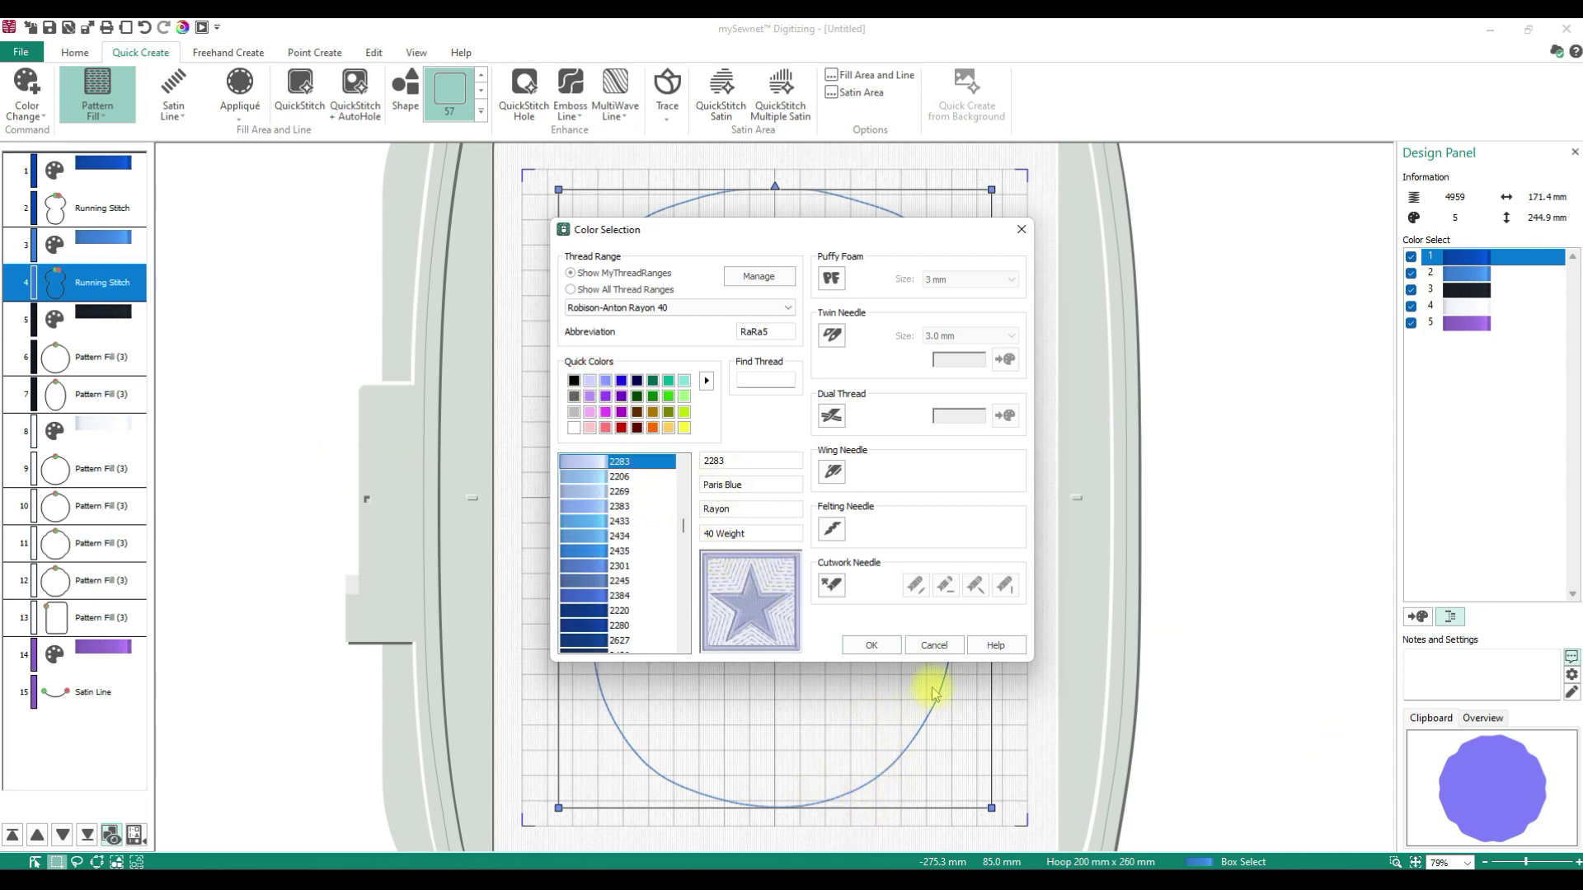
click(870, 646)
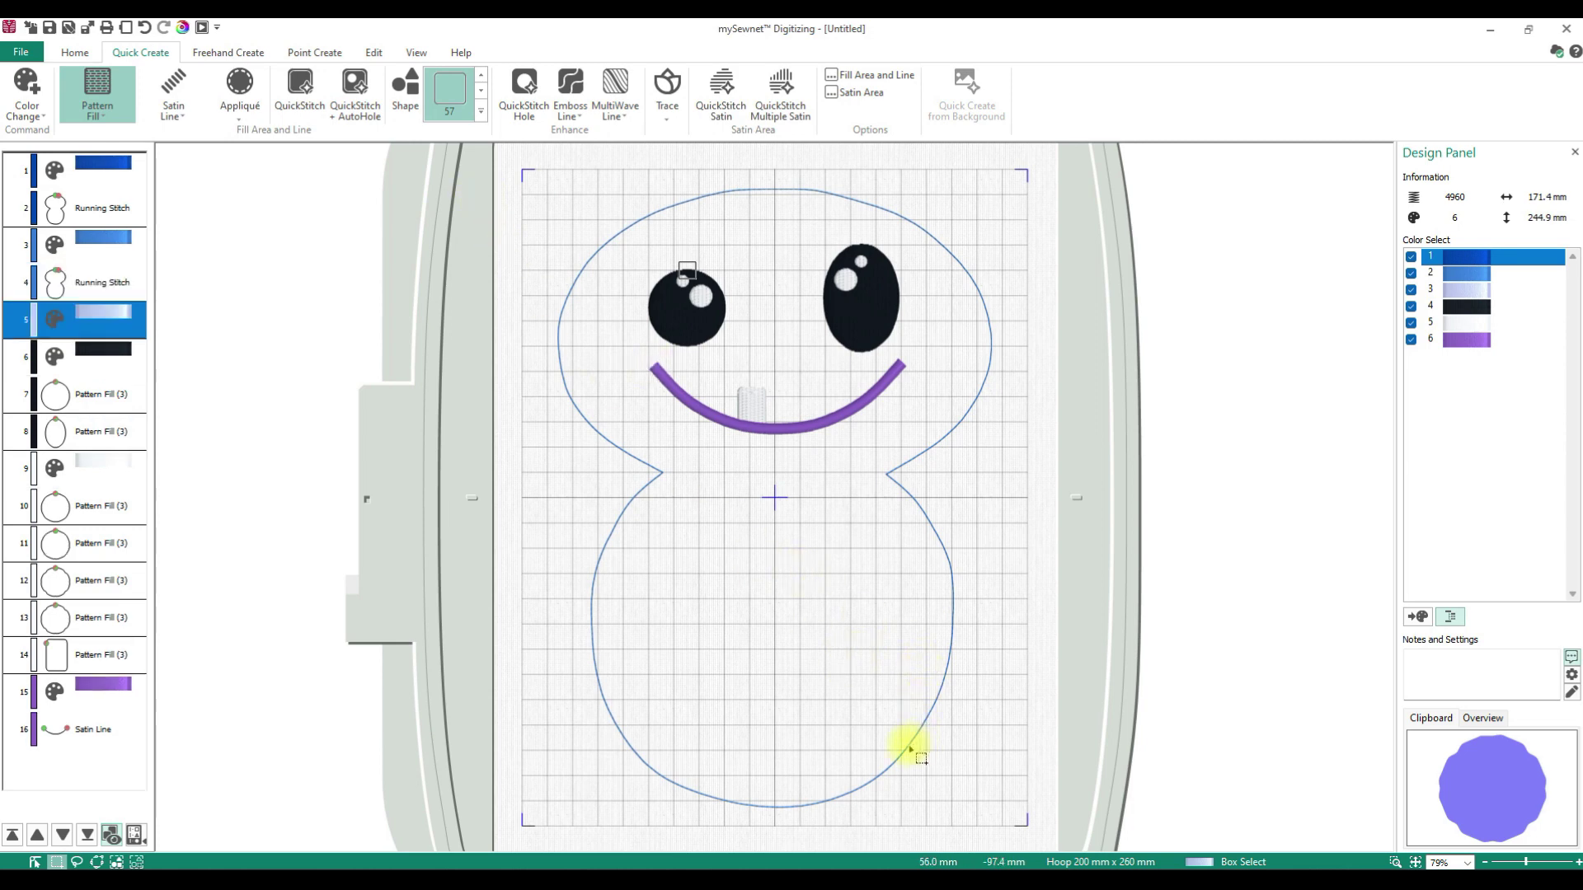
Choose the plain circle, shape 1, from the shape library.
click(481, 110)
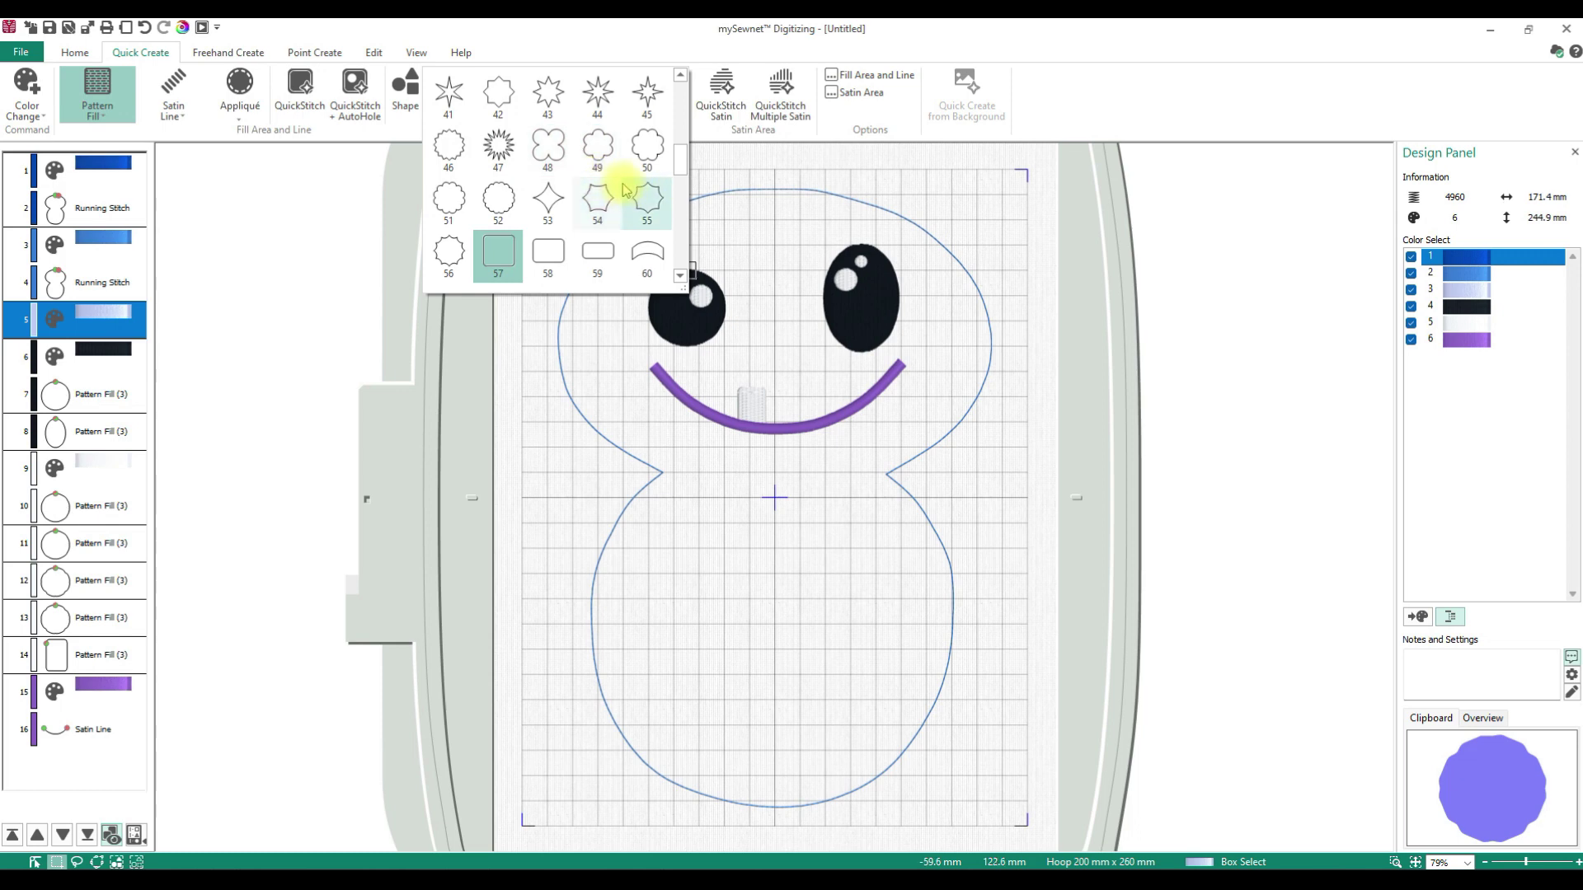
scroll(618, 176, up, 4)
scroll(620, 187, down, 10)
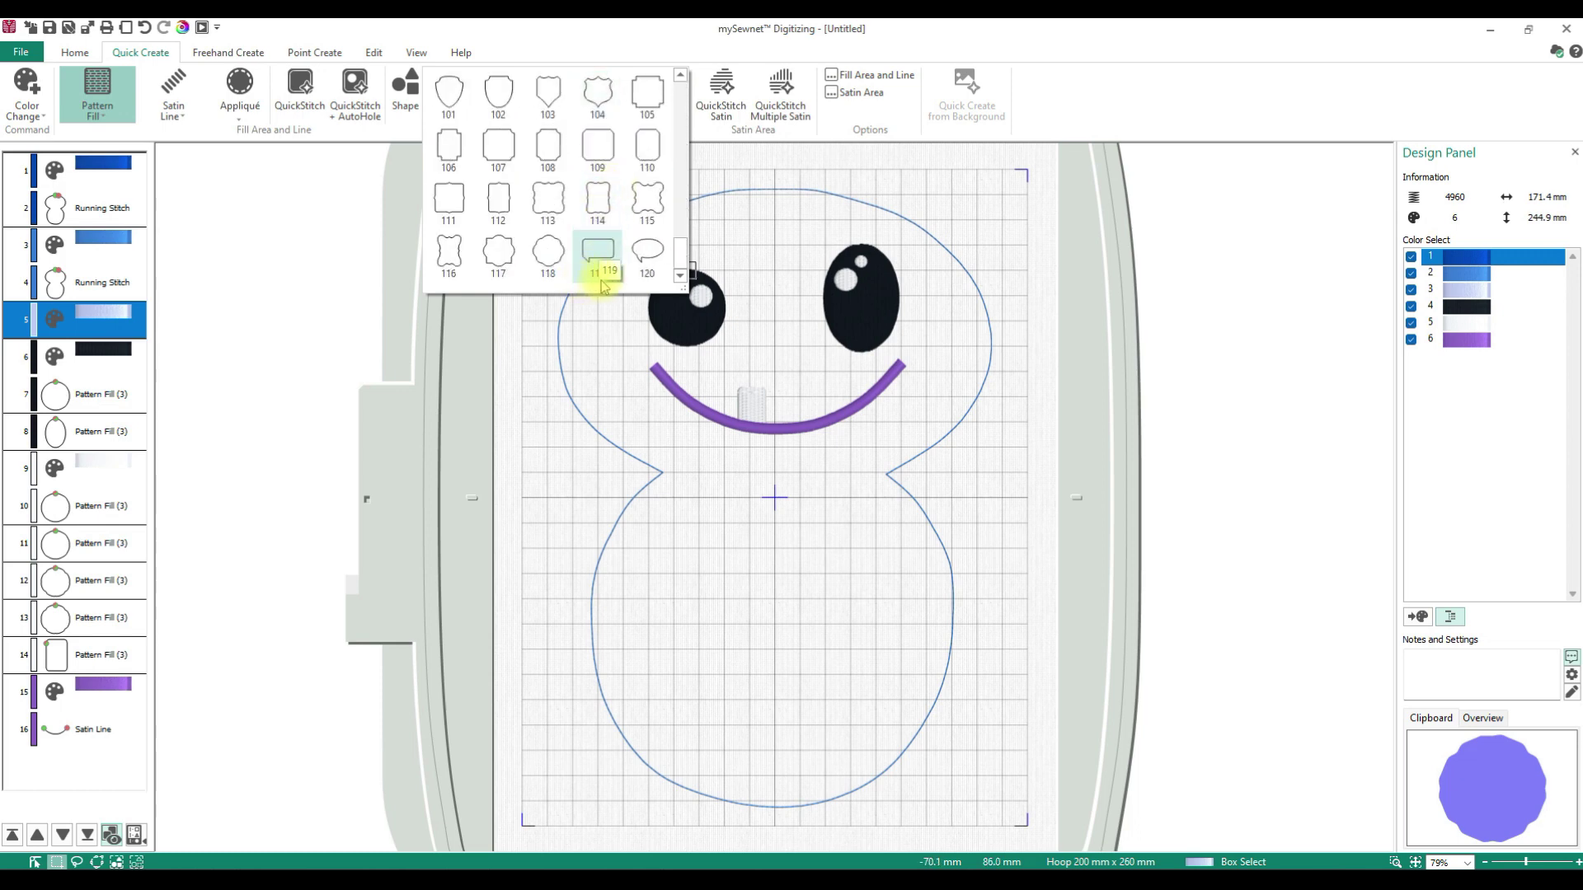
scroll(604, 254, up, 5)
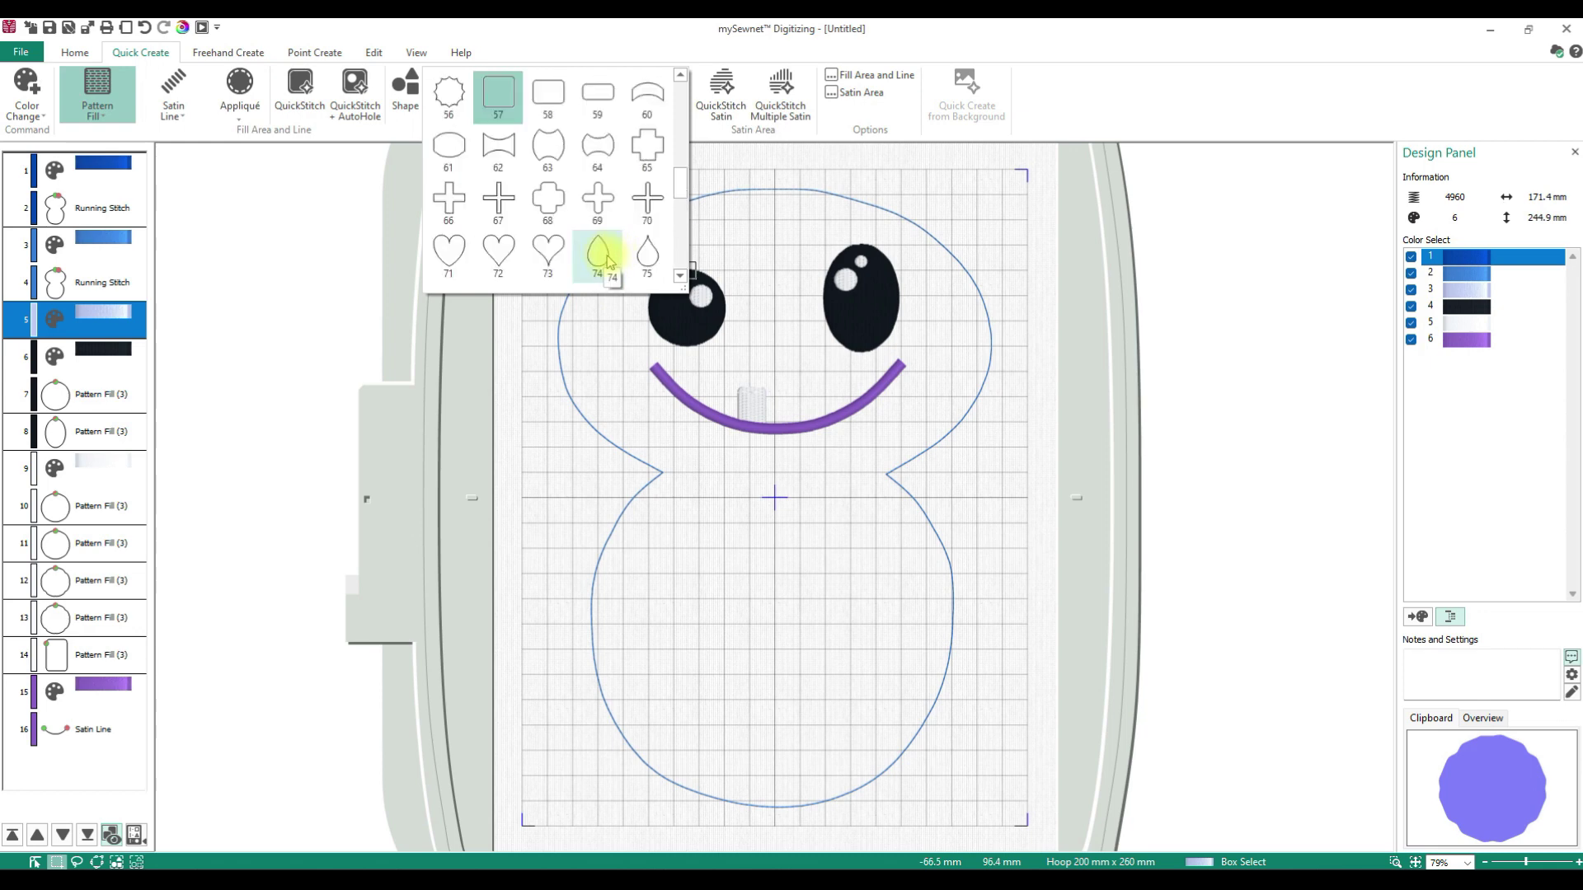
scroll(605, 260, up, 4)
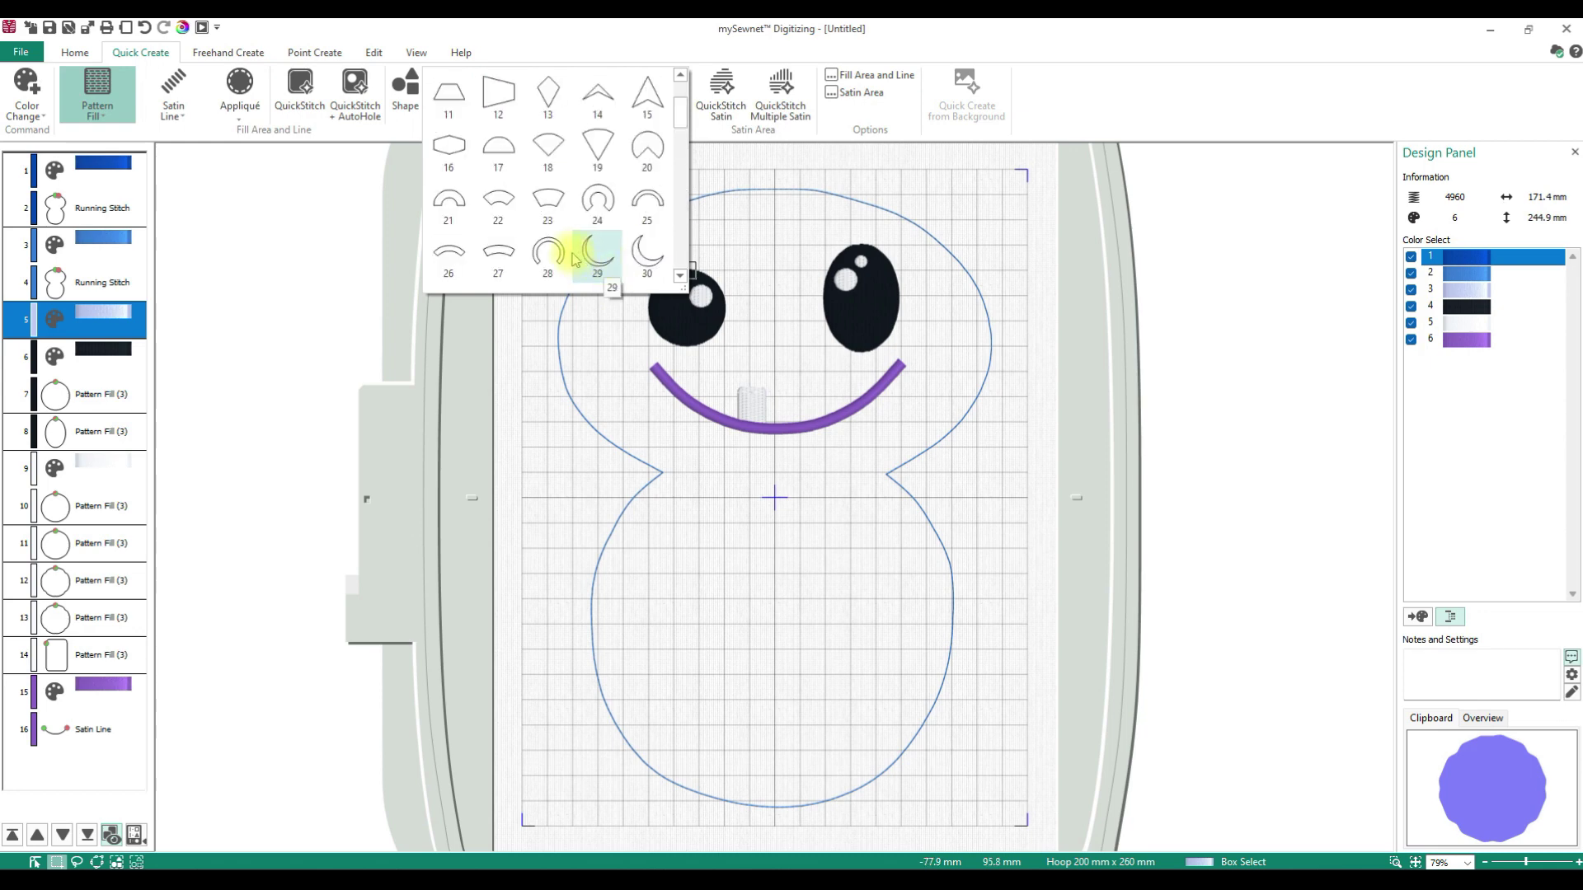
scroll(581, 262, up, 1)
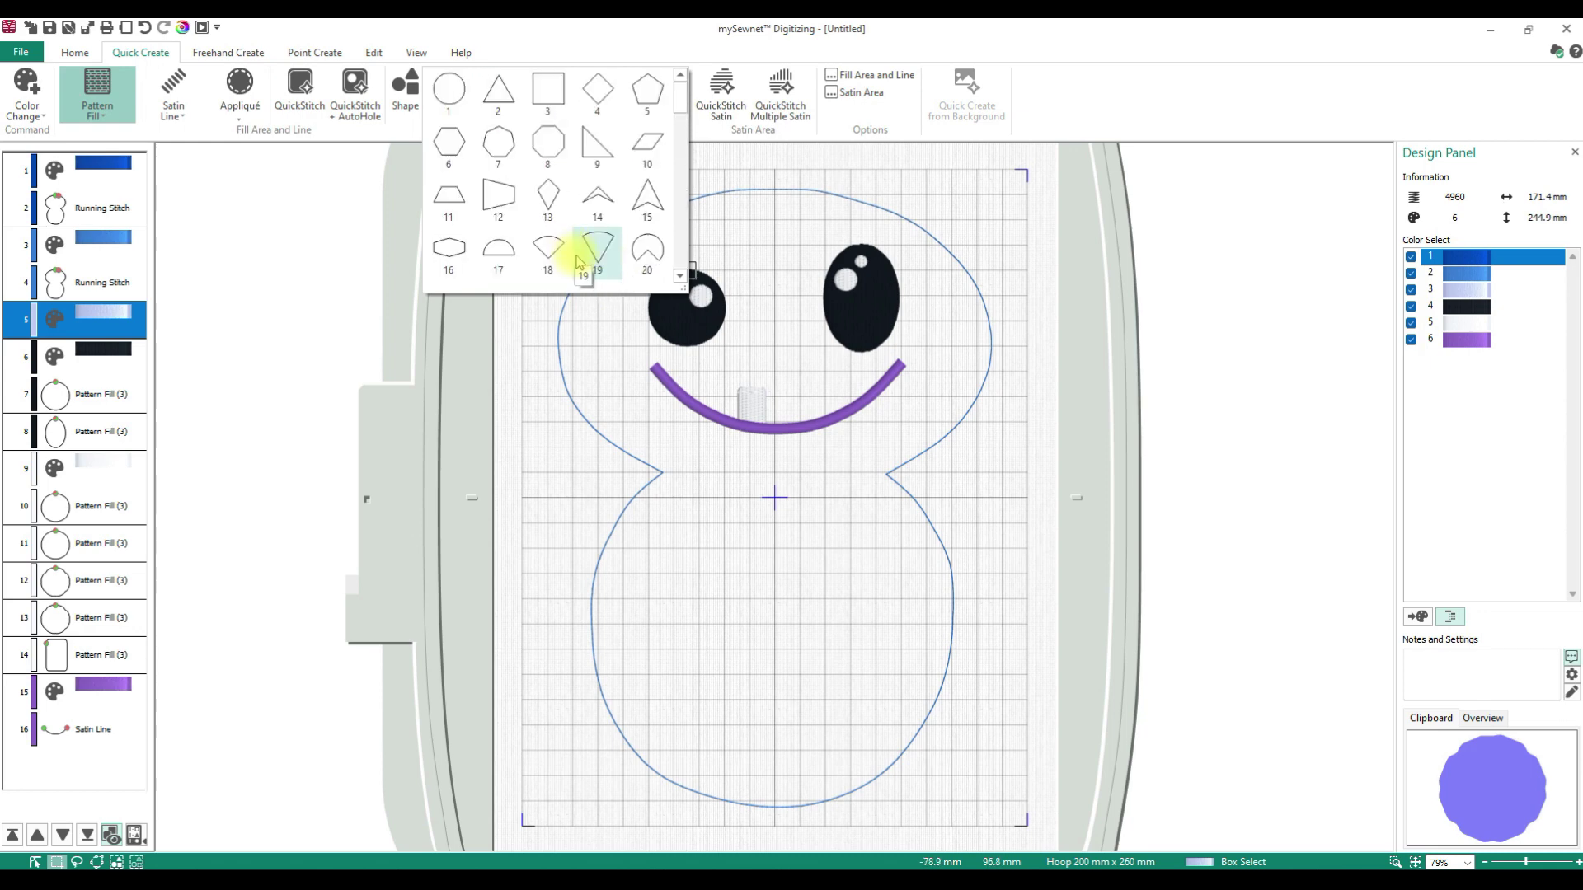
click(449, 98)
Insert the circle as a running stitch outline without a fill, directly after the Paris Blue color change.
click(173, 98)
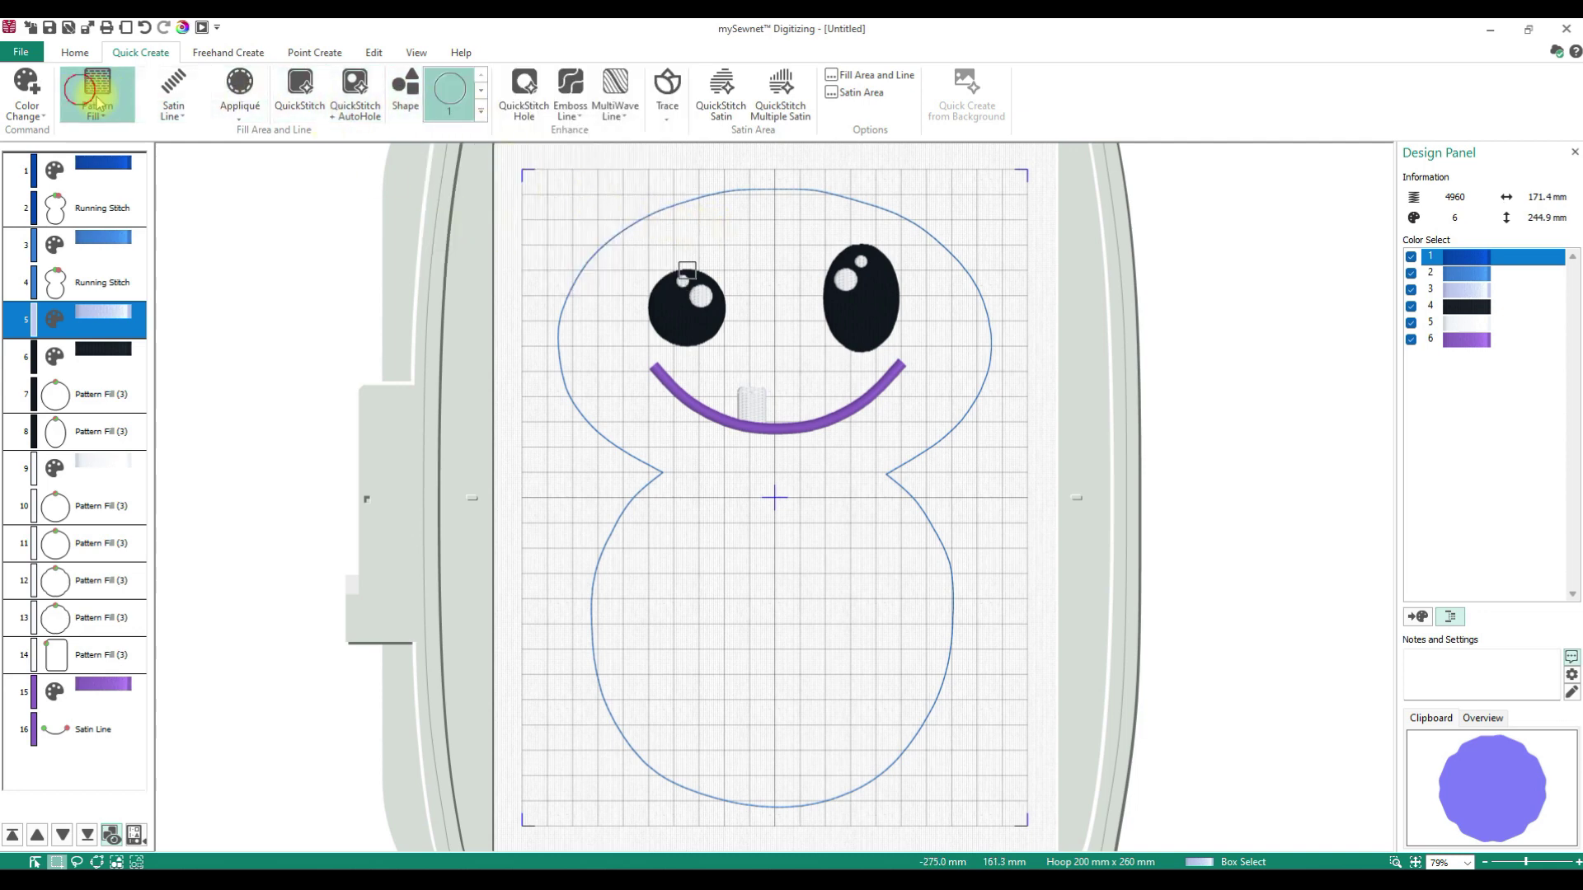
click(173, 109)
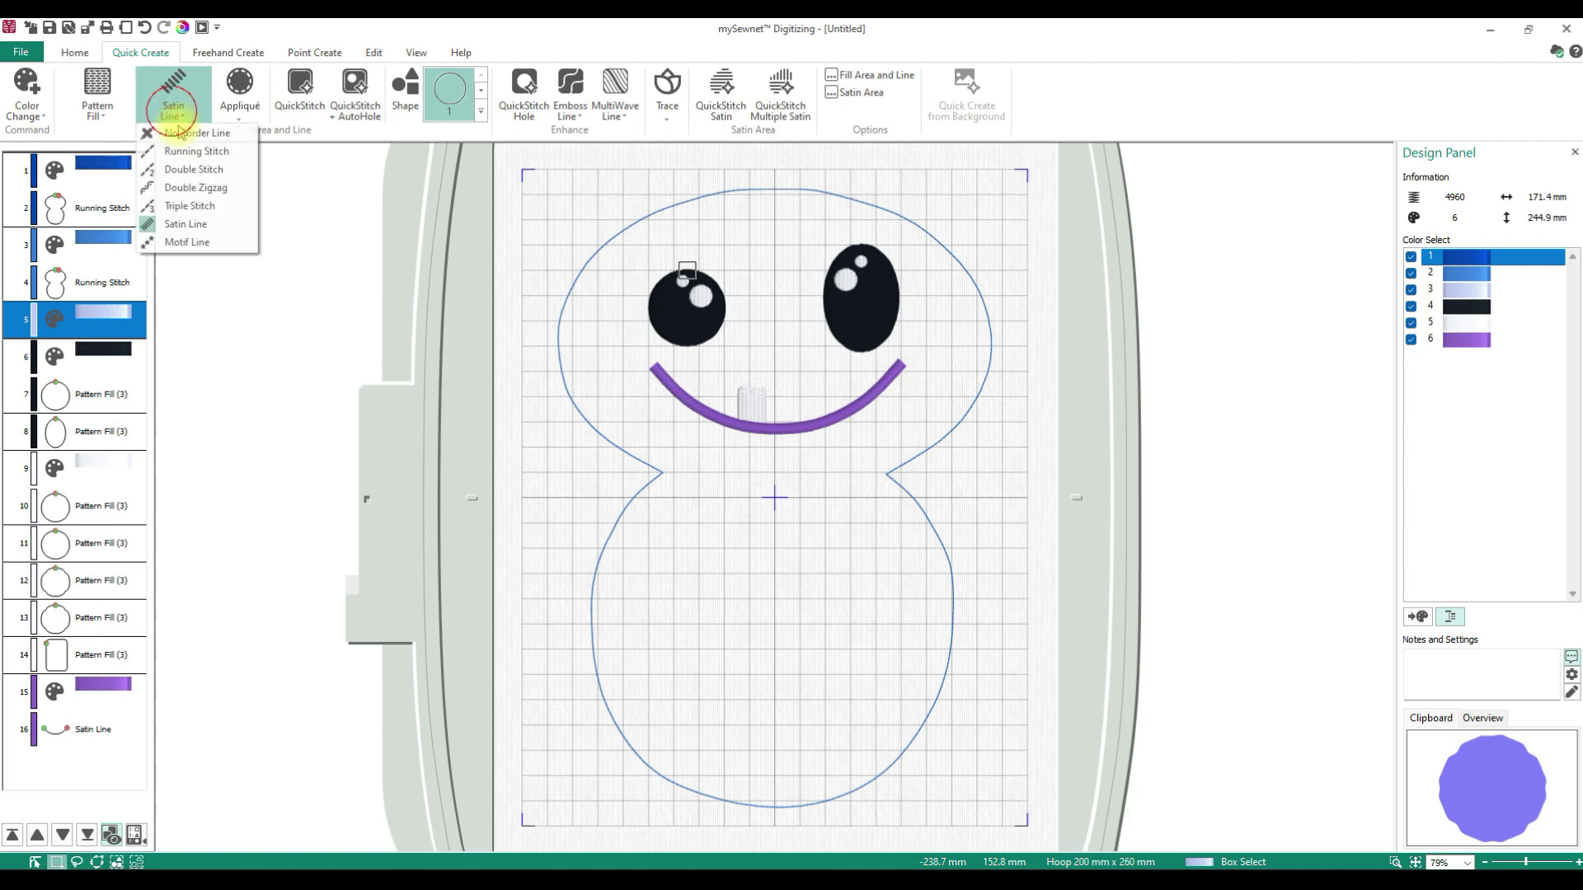
click(177, 152)
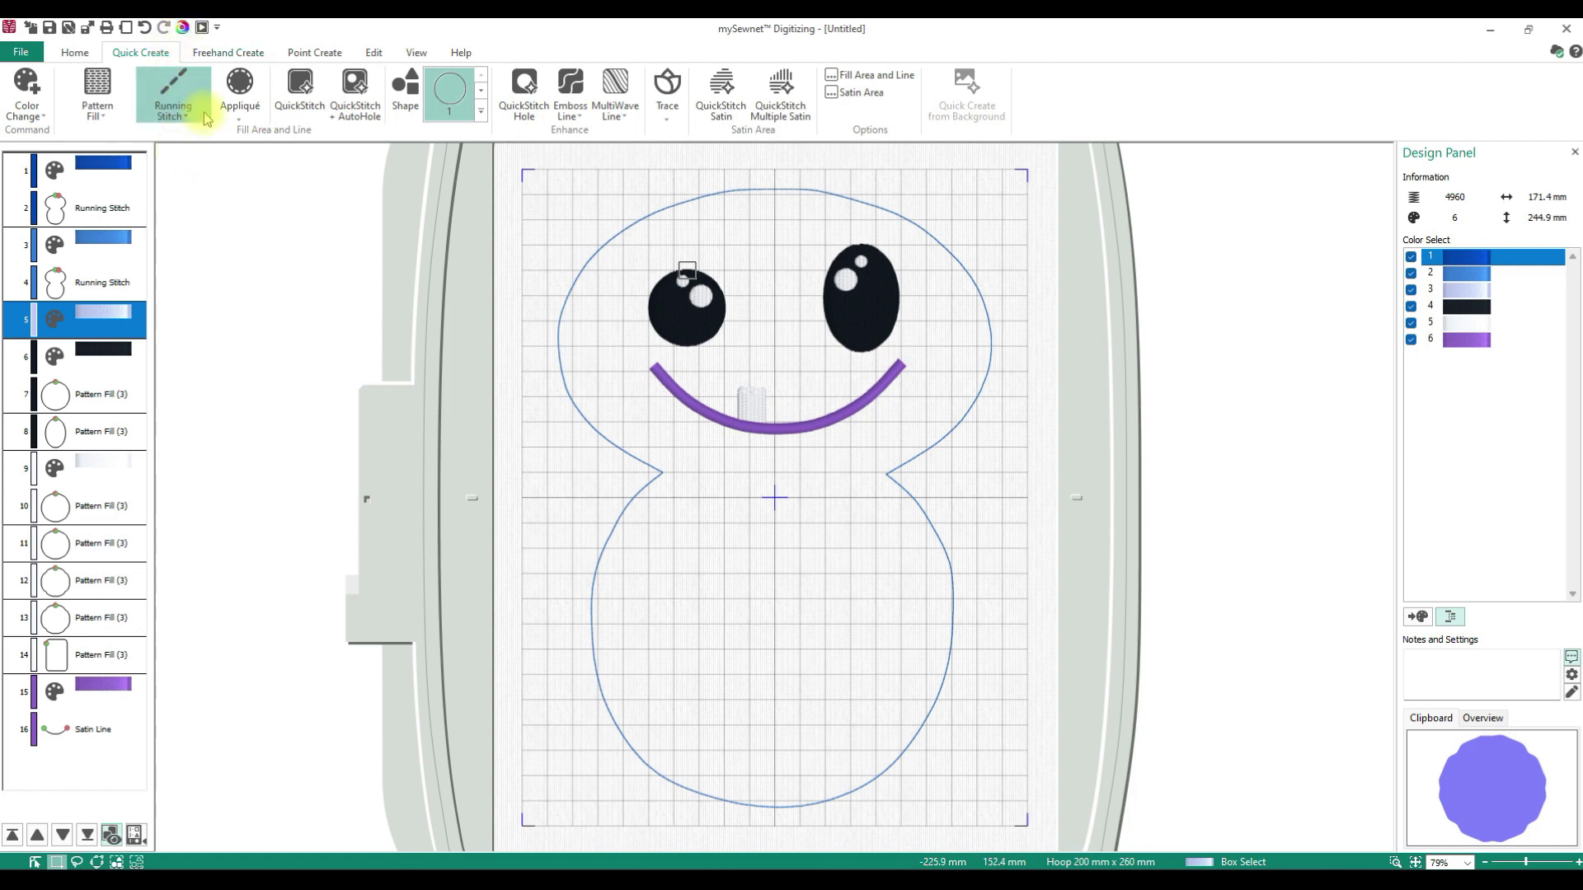
click(422, 109)
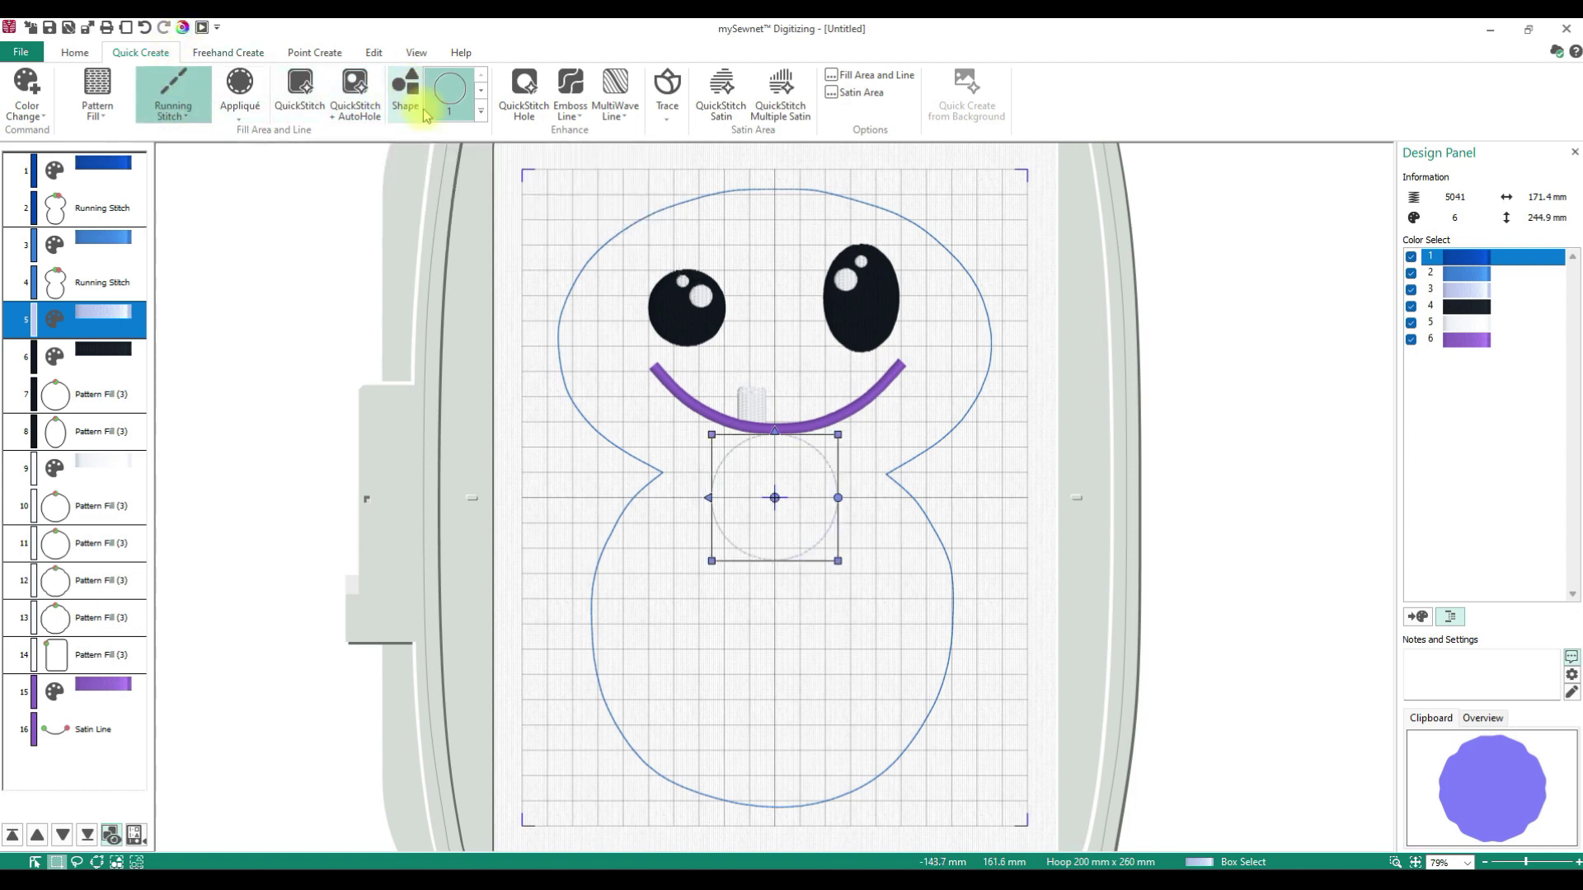
Move the circle into the lower lobe, enlarge it and stretch it upward to the hoop centre as a slightly tall belly oval.
drag(816, 503, 815, 652)
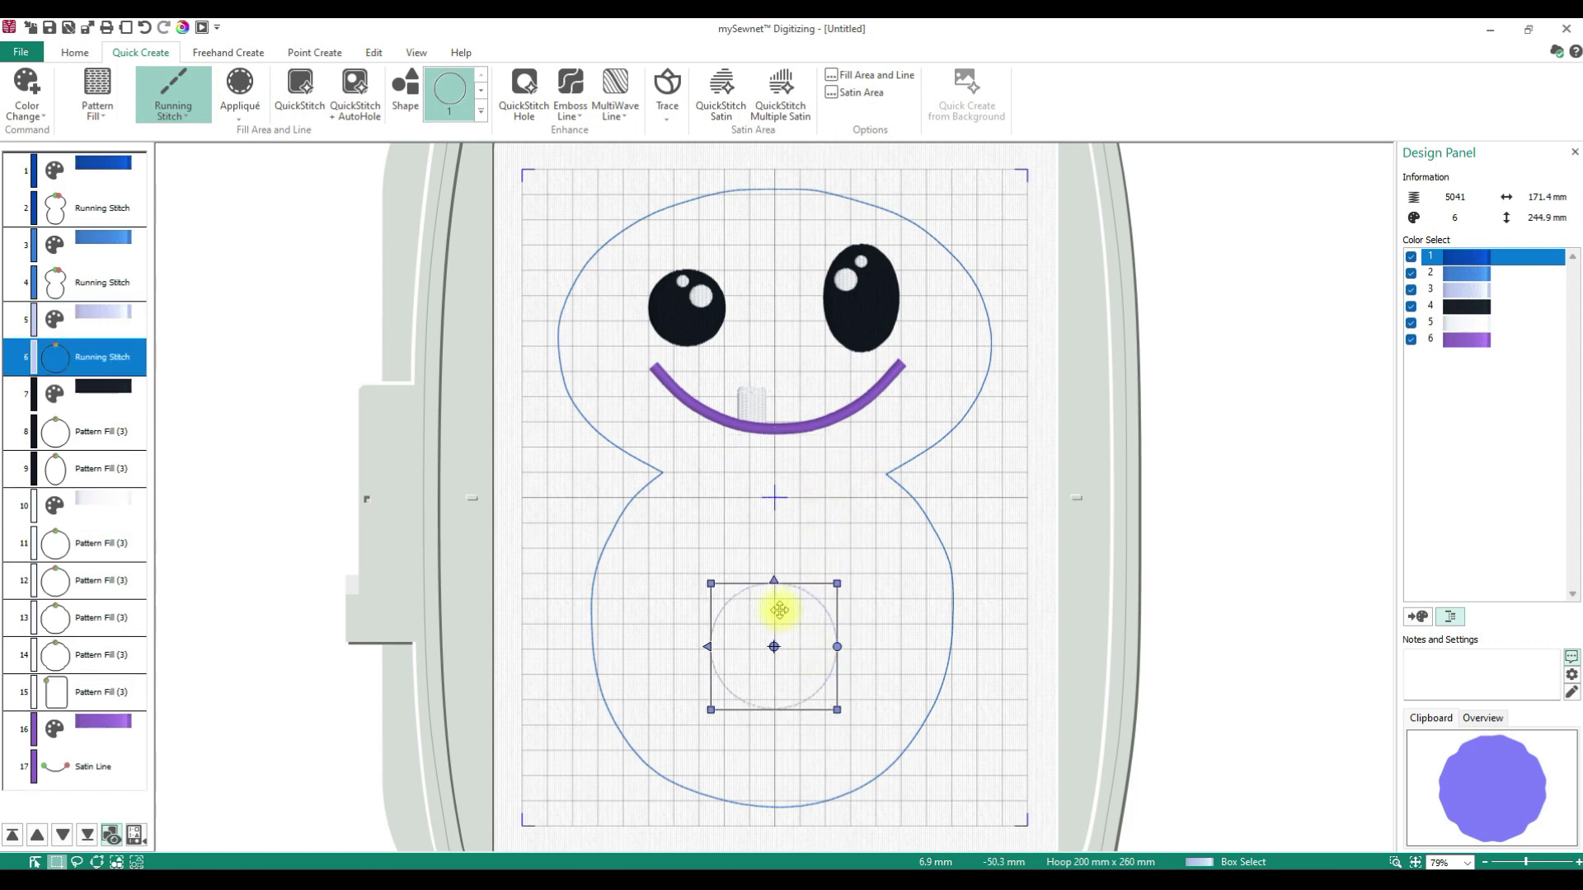
drag(711, 584, 657, 524)
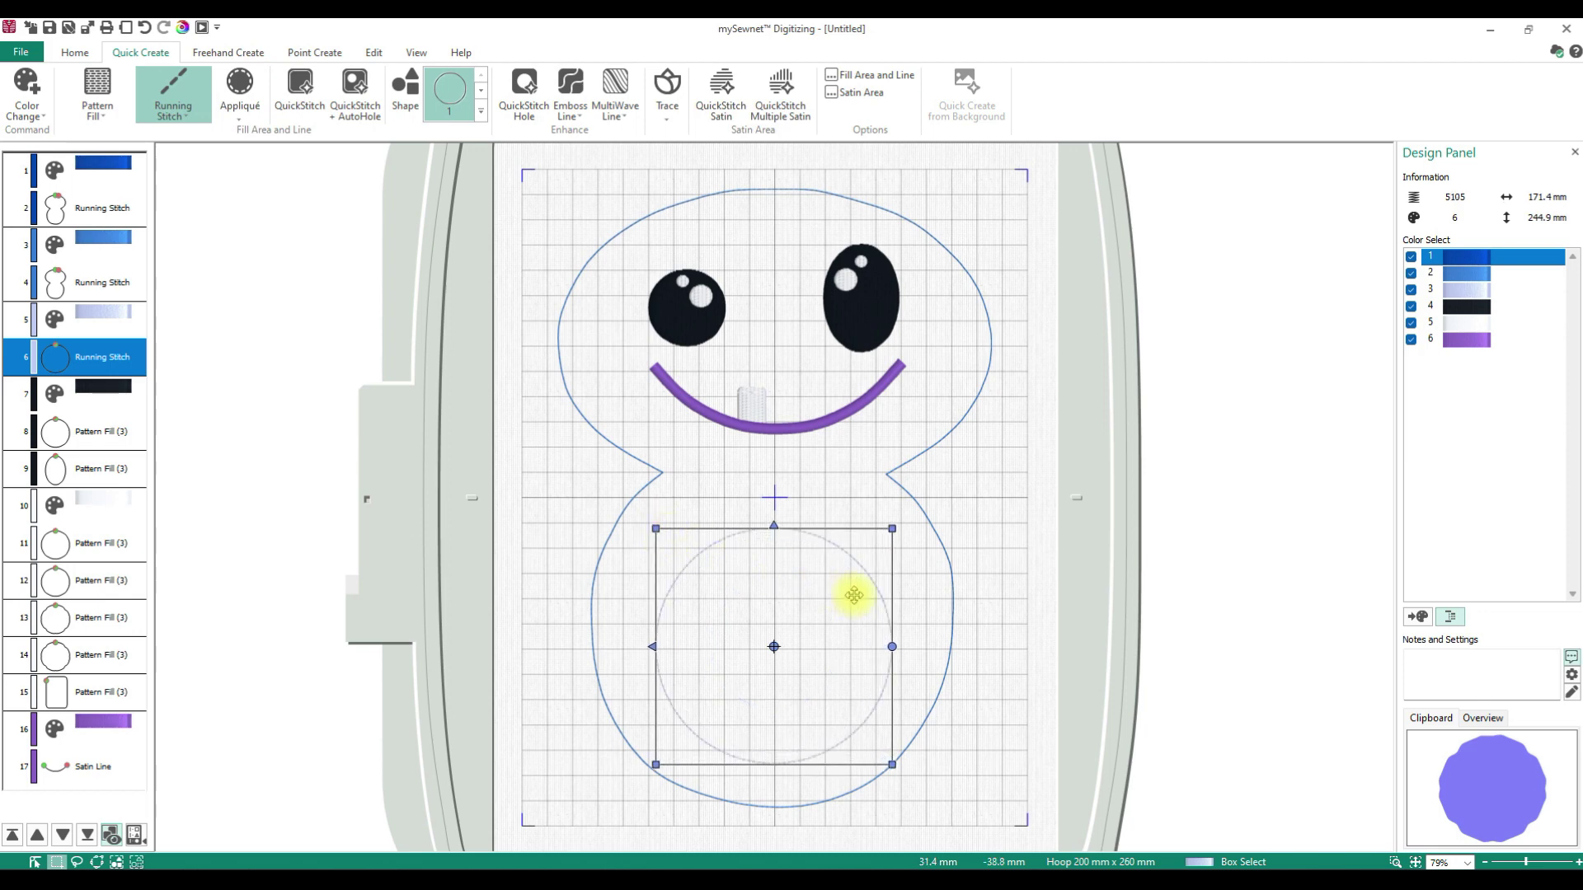
drag(892, 529, 893, 496)
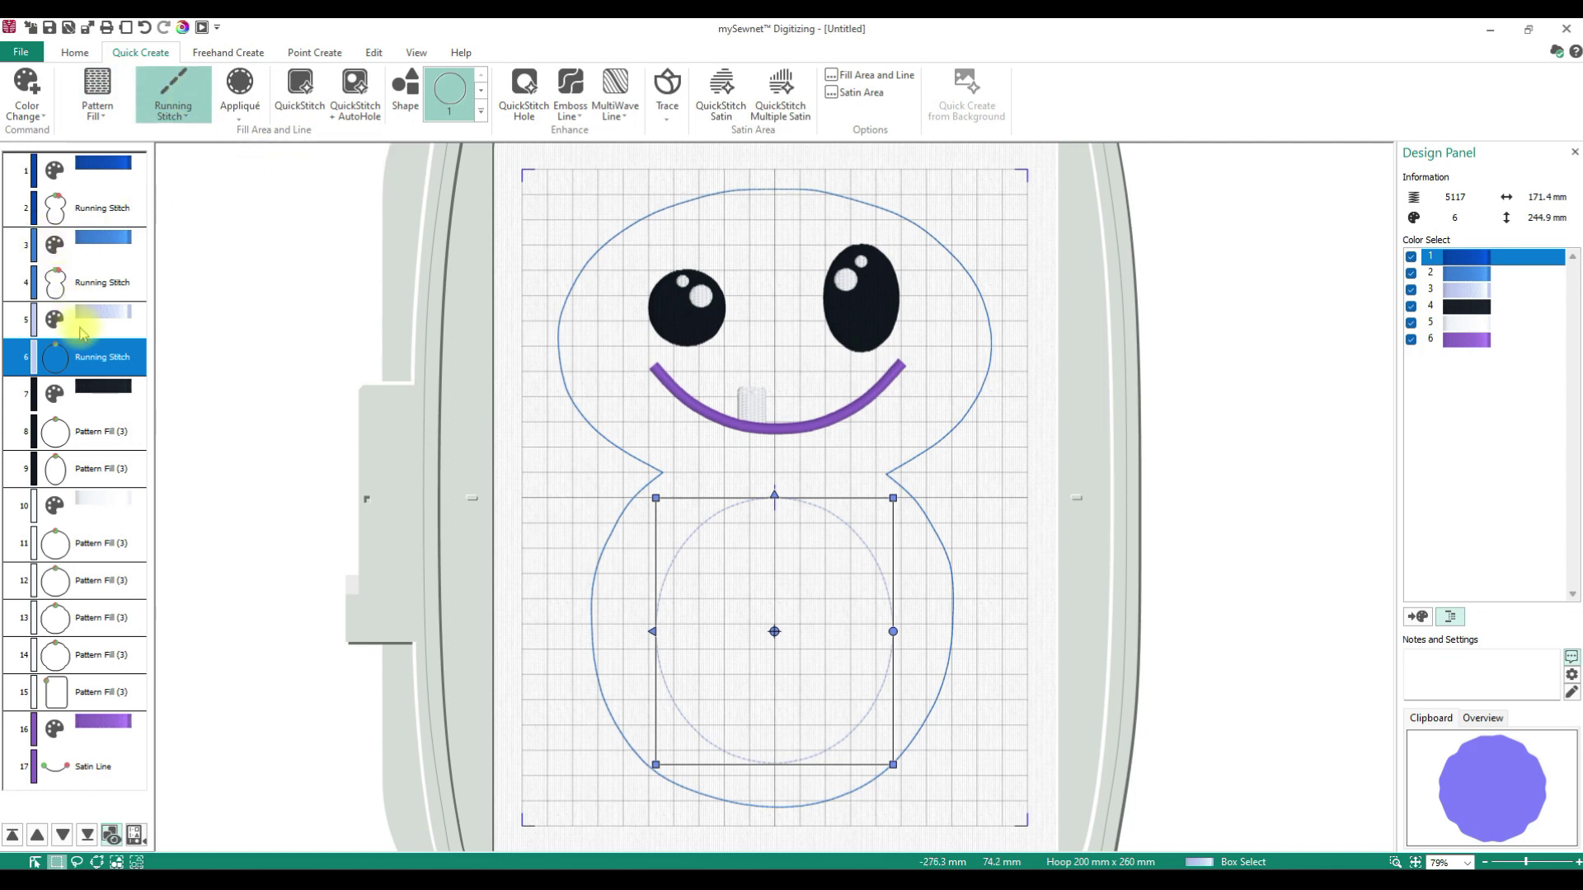
Copy the belly oval and insert a light blue Robison-Anton Rayon 40 color change after it.
right_click(93, 359)
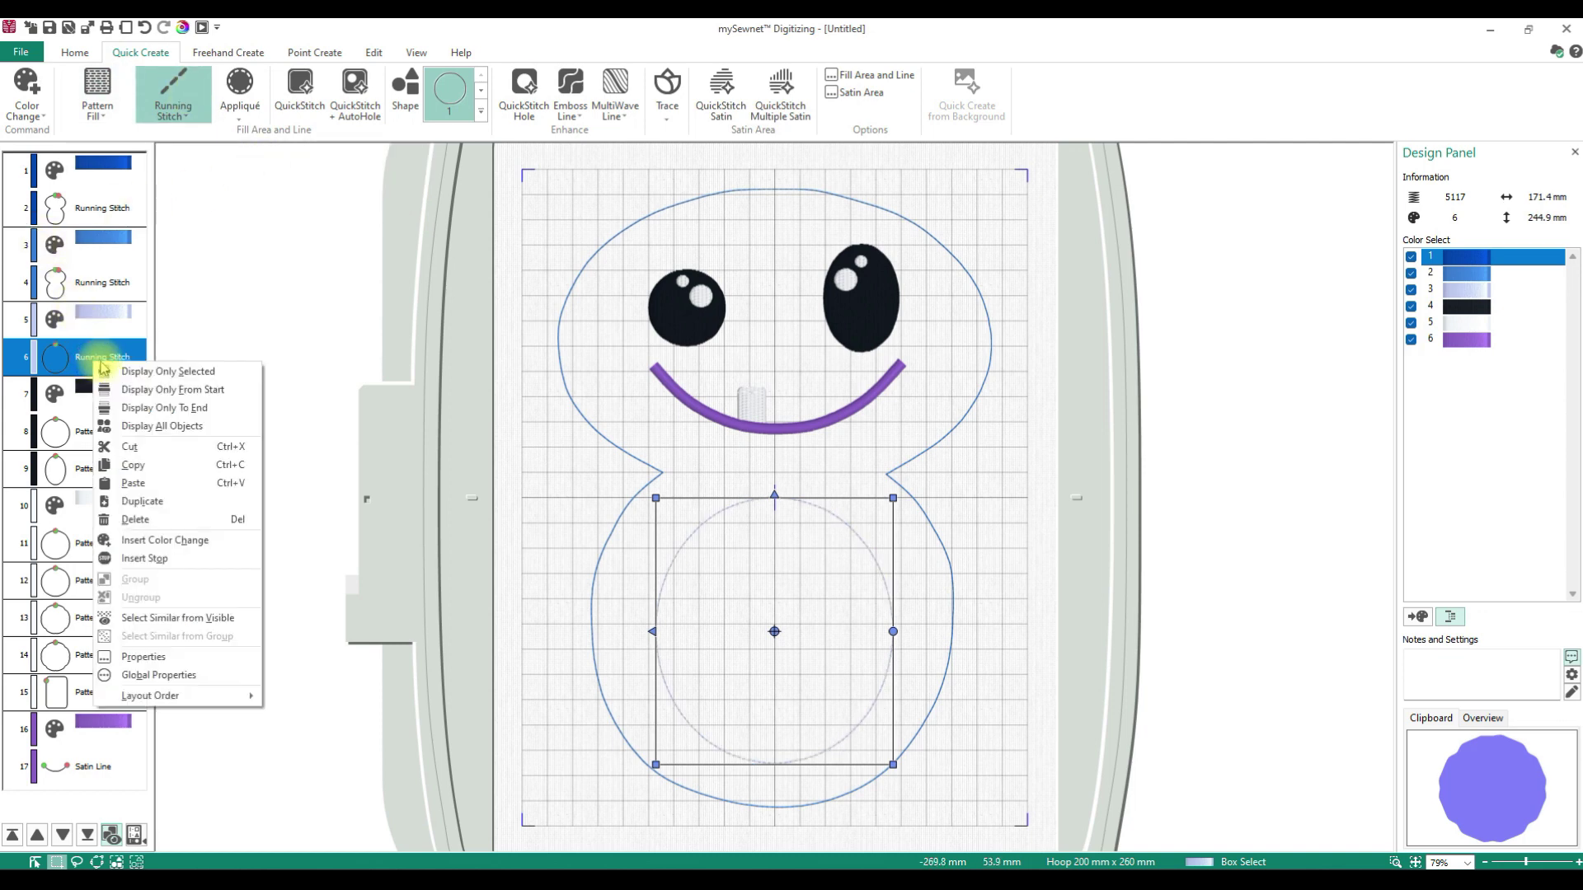
click(135, 466)
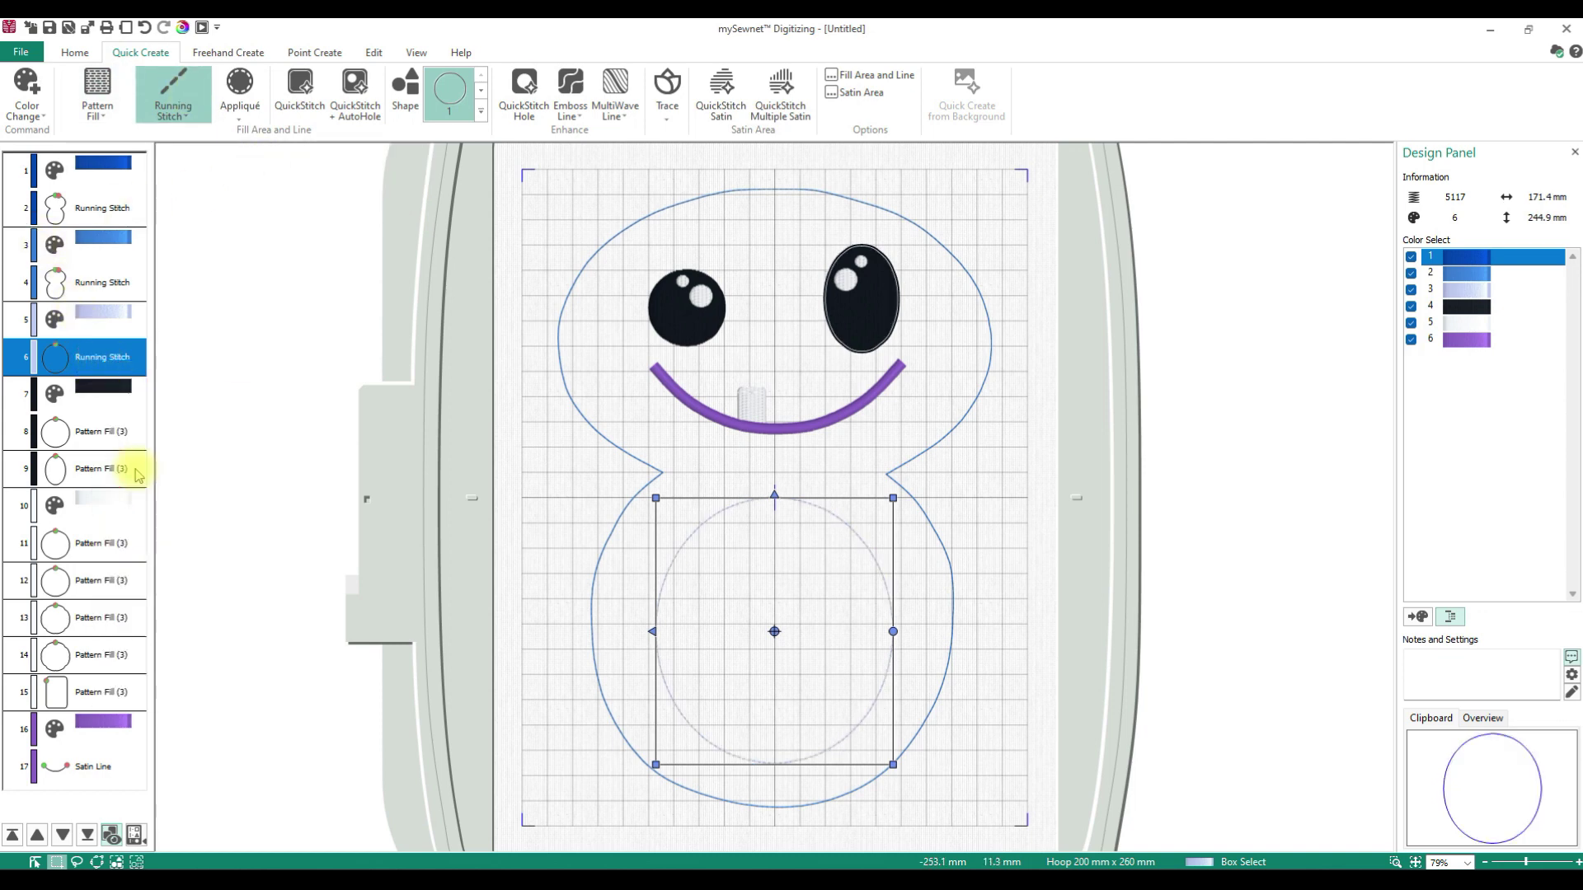
right_click(101, 356)
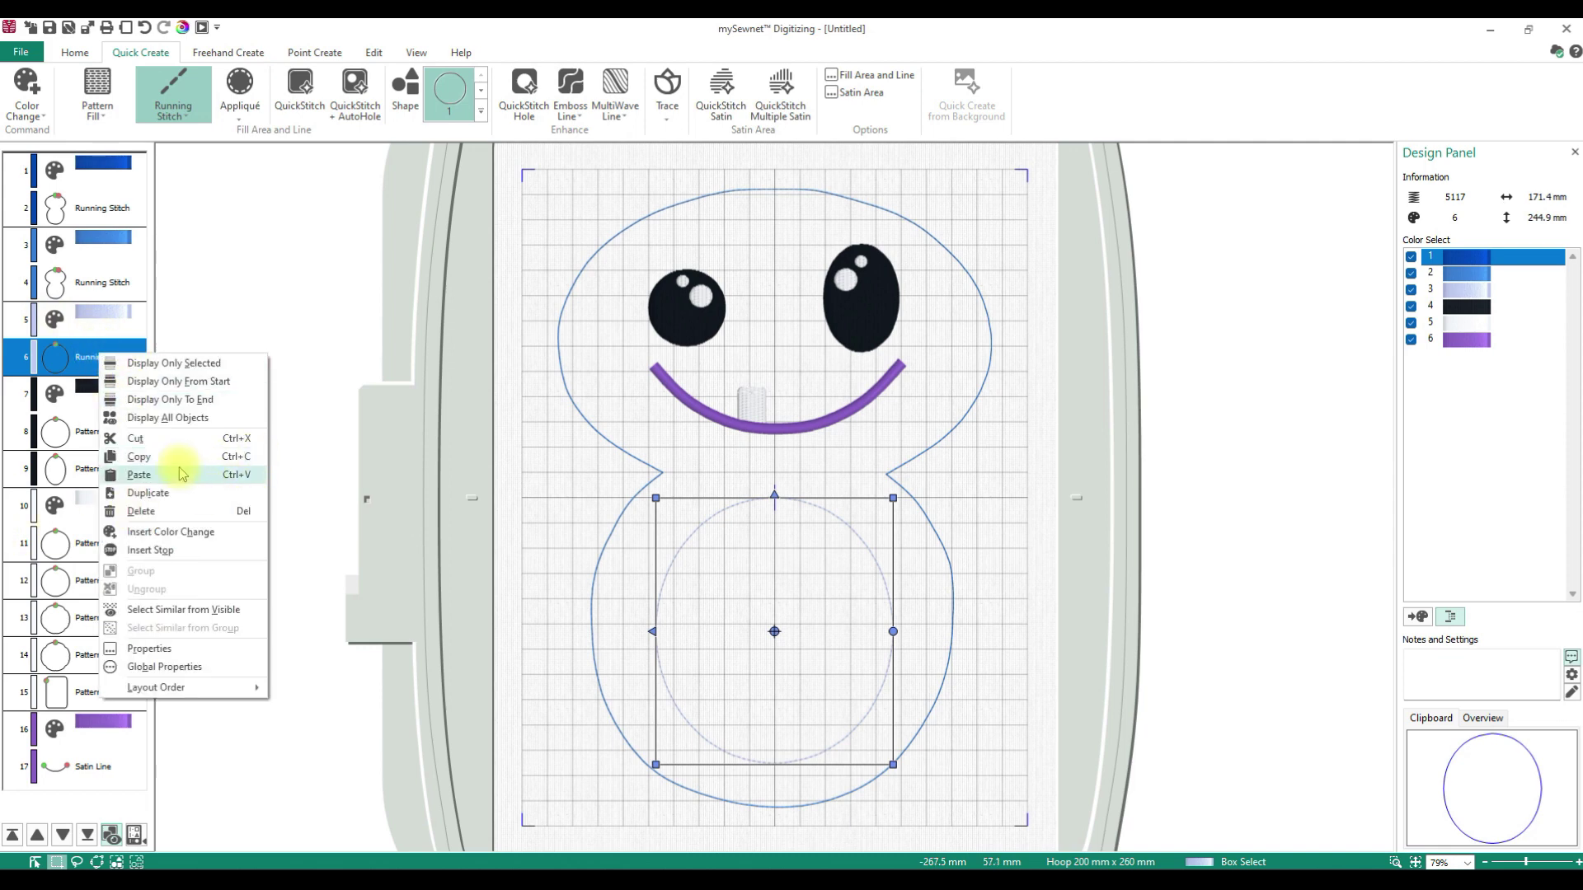
click(170, 532)
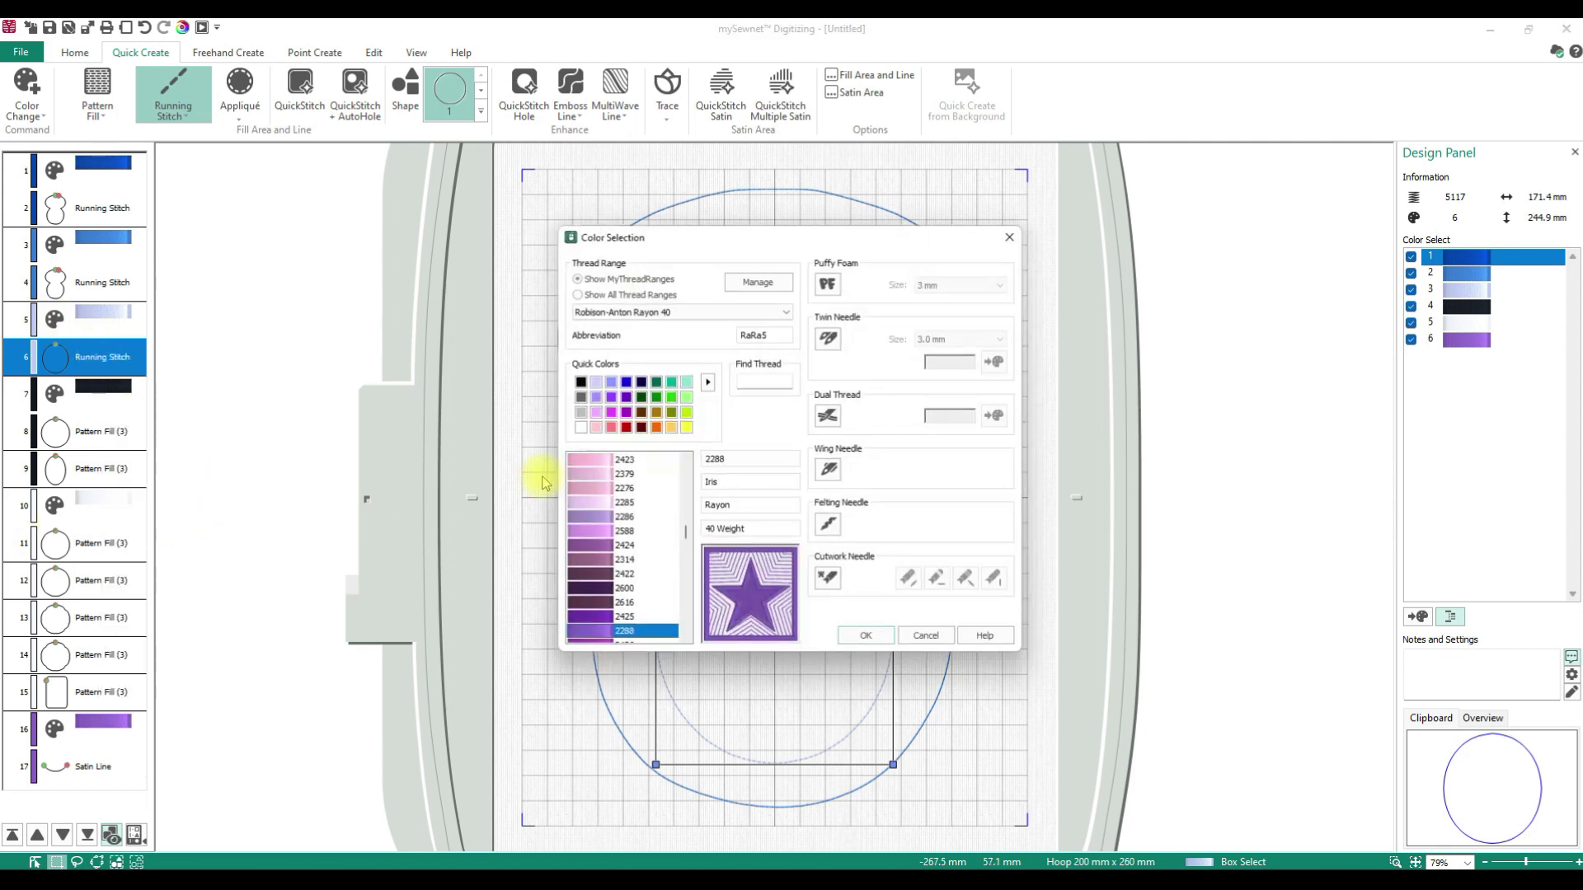
click(605, 380)
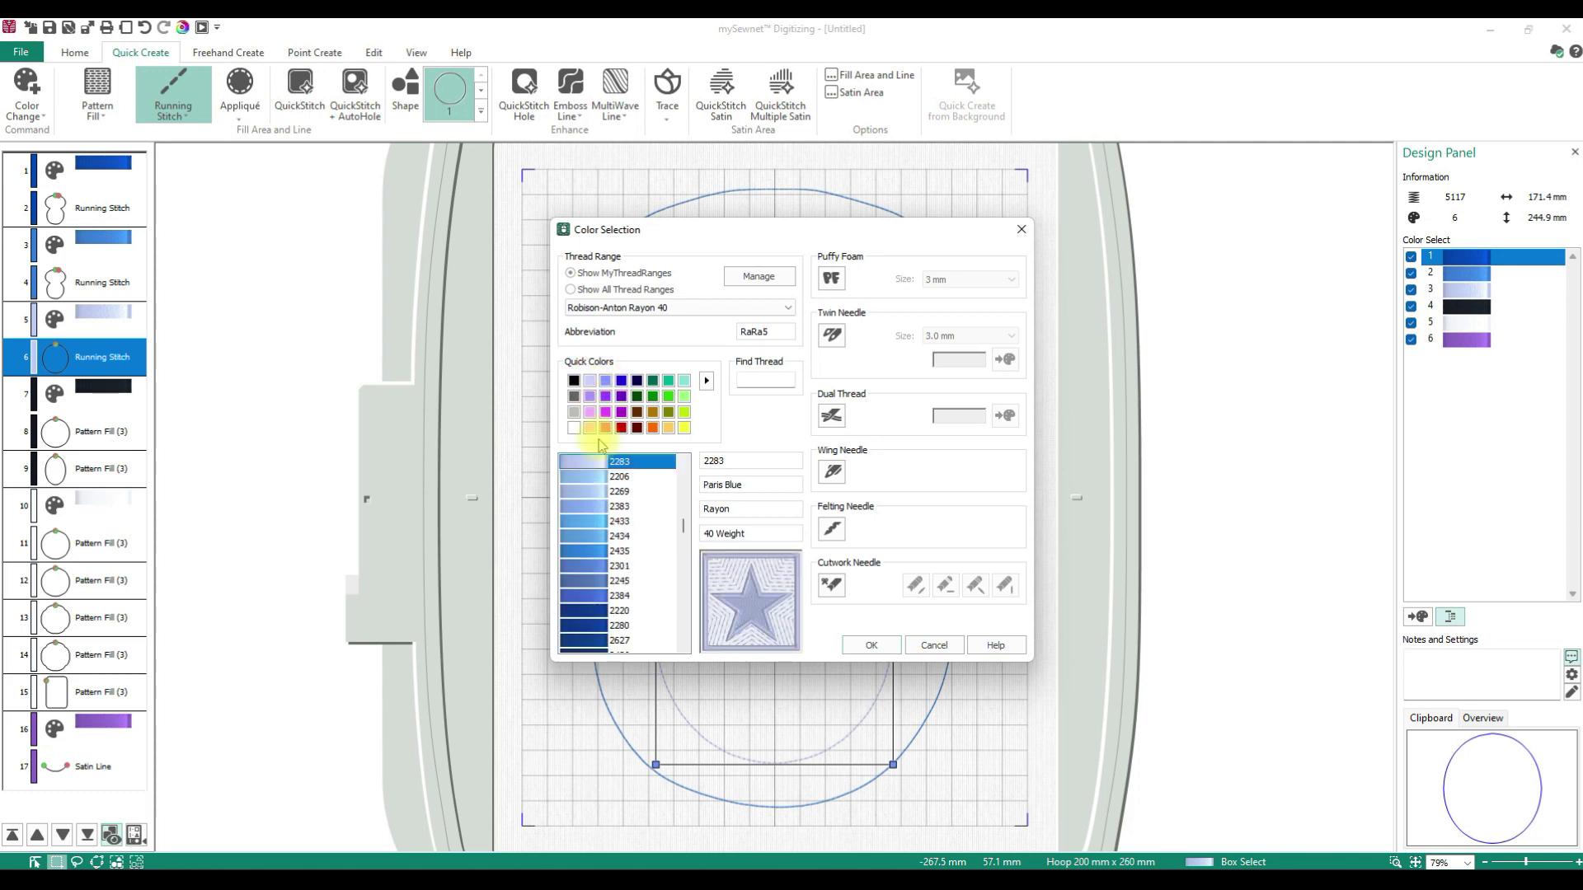
click(872, 647)
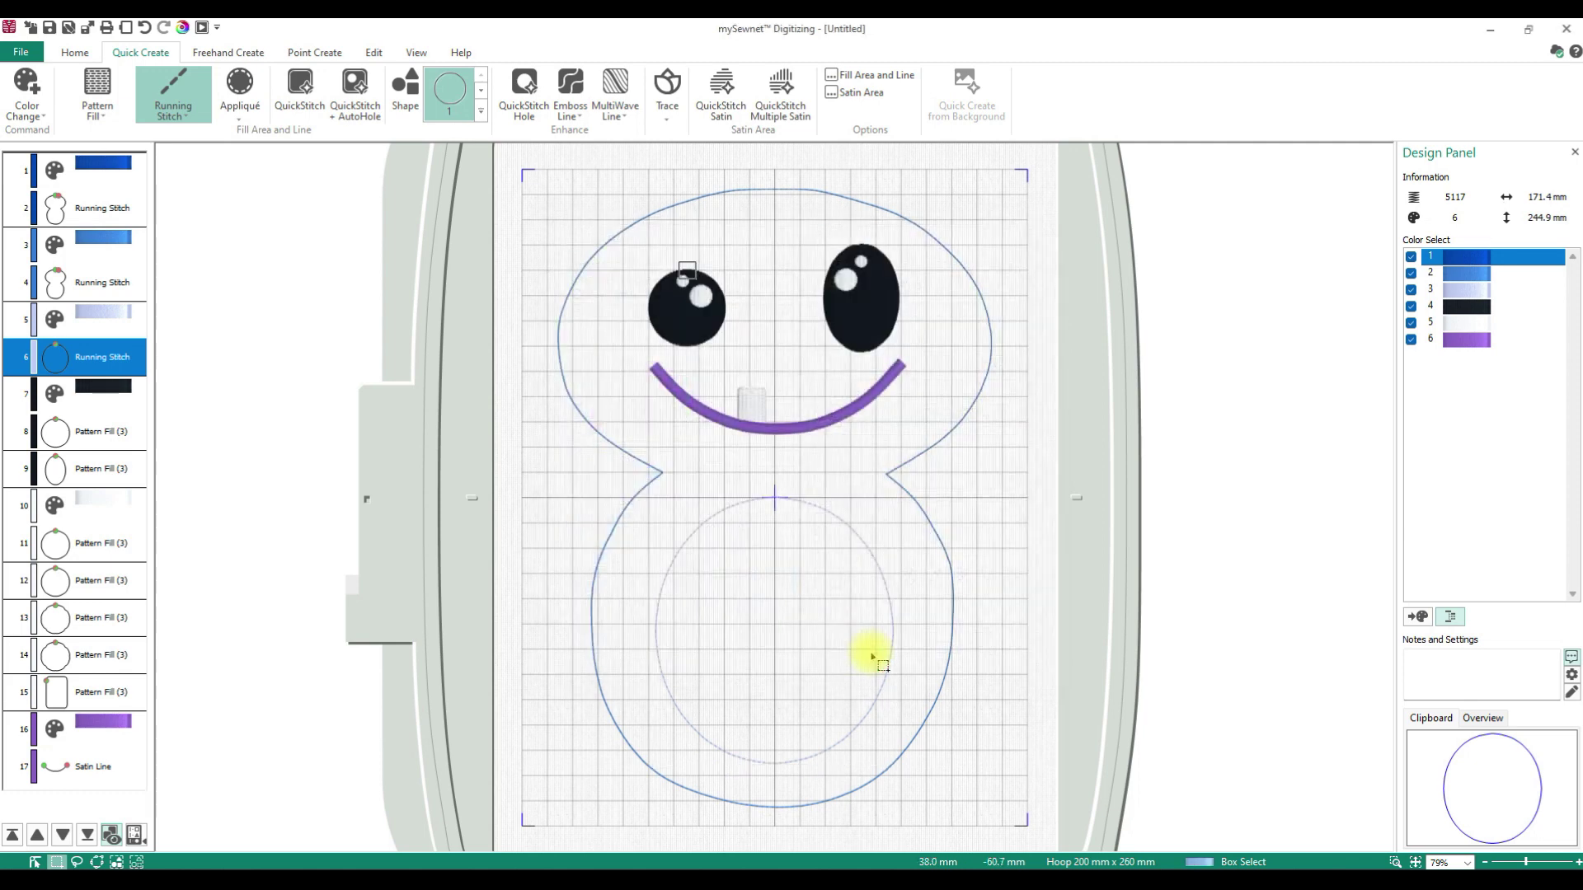
Paste the oval after the light blue color change and convert its line to Double Stitch.
right_click(91, 397)
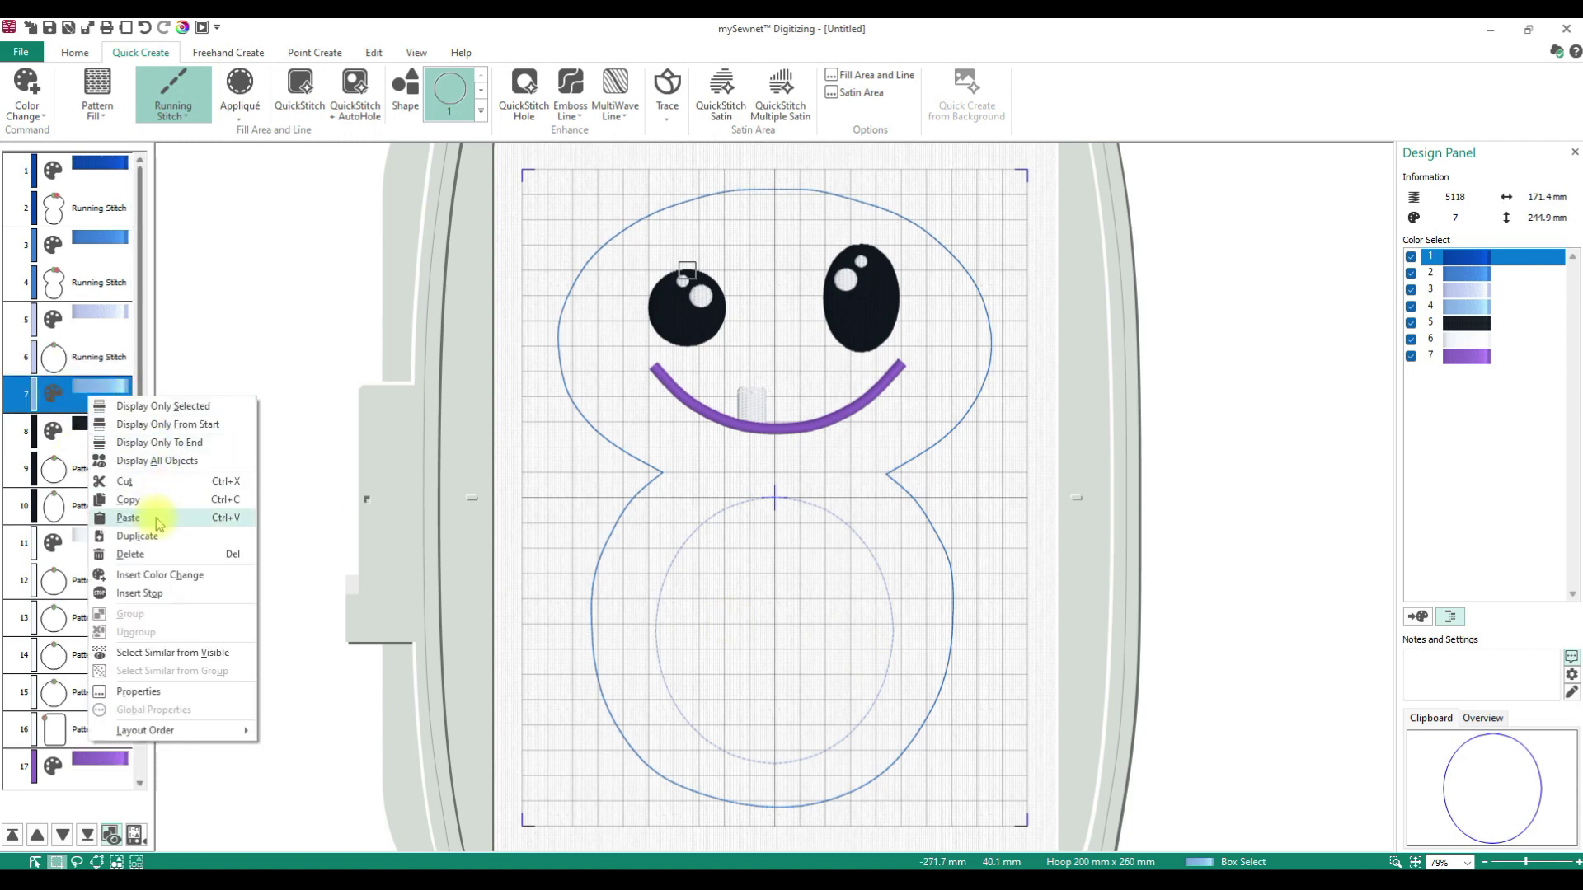
click(128, 517)
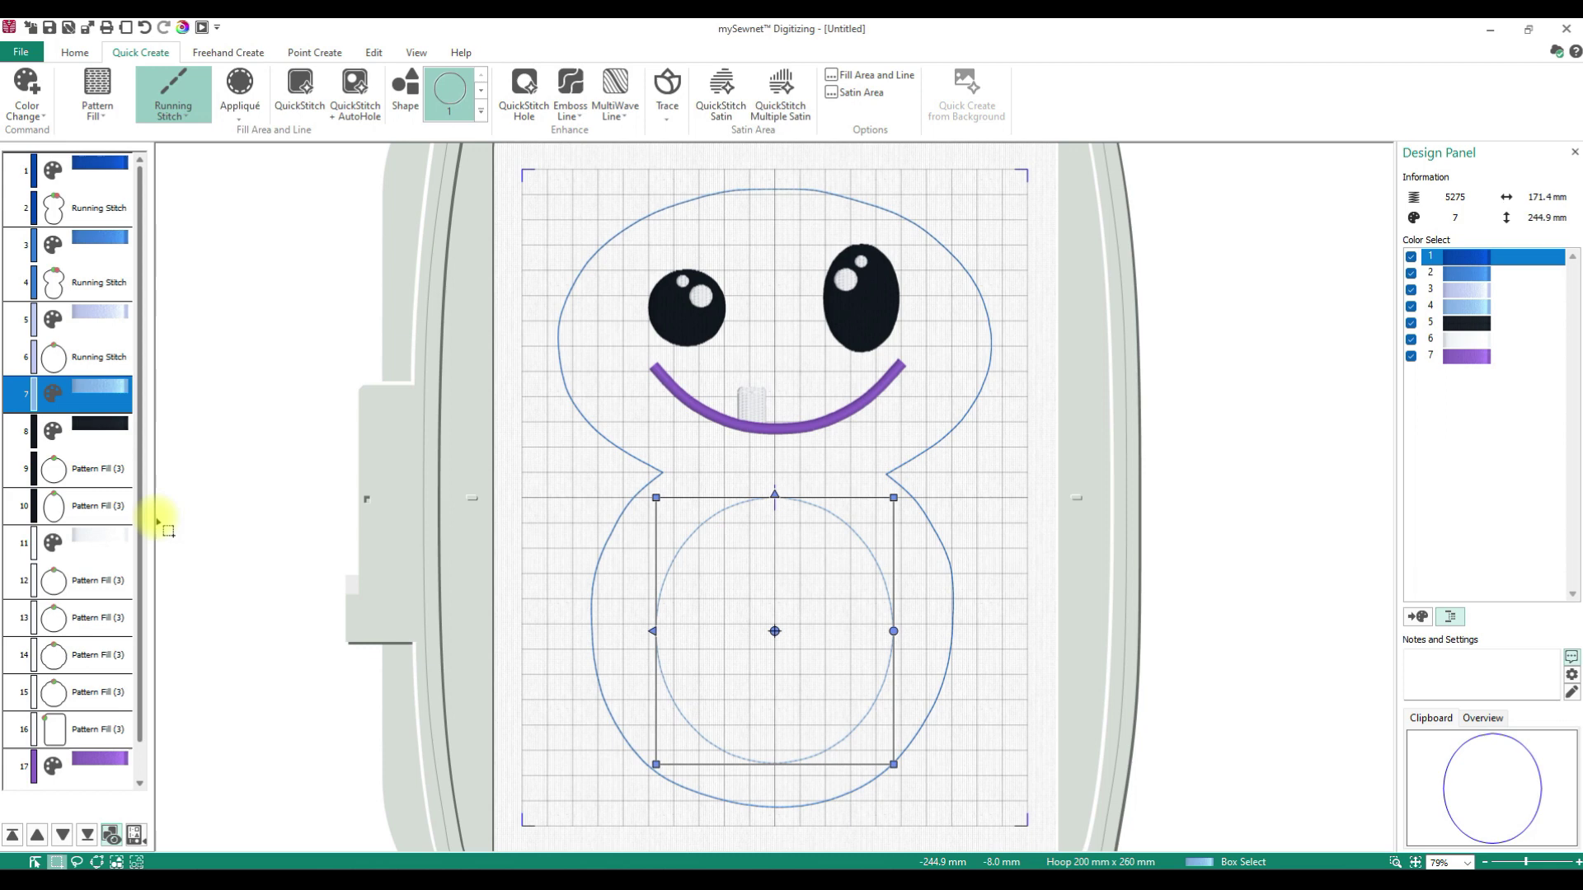
right_click(83, 437)
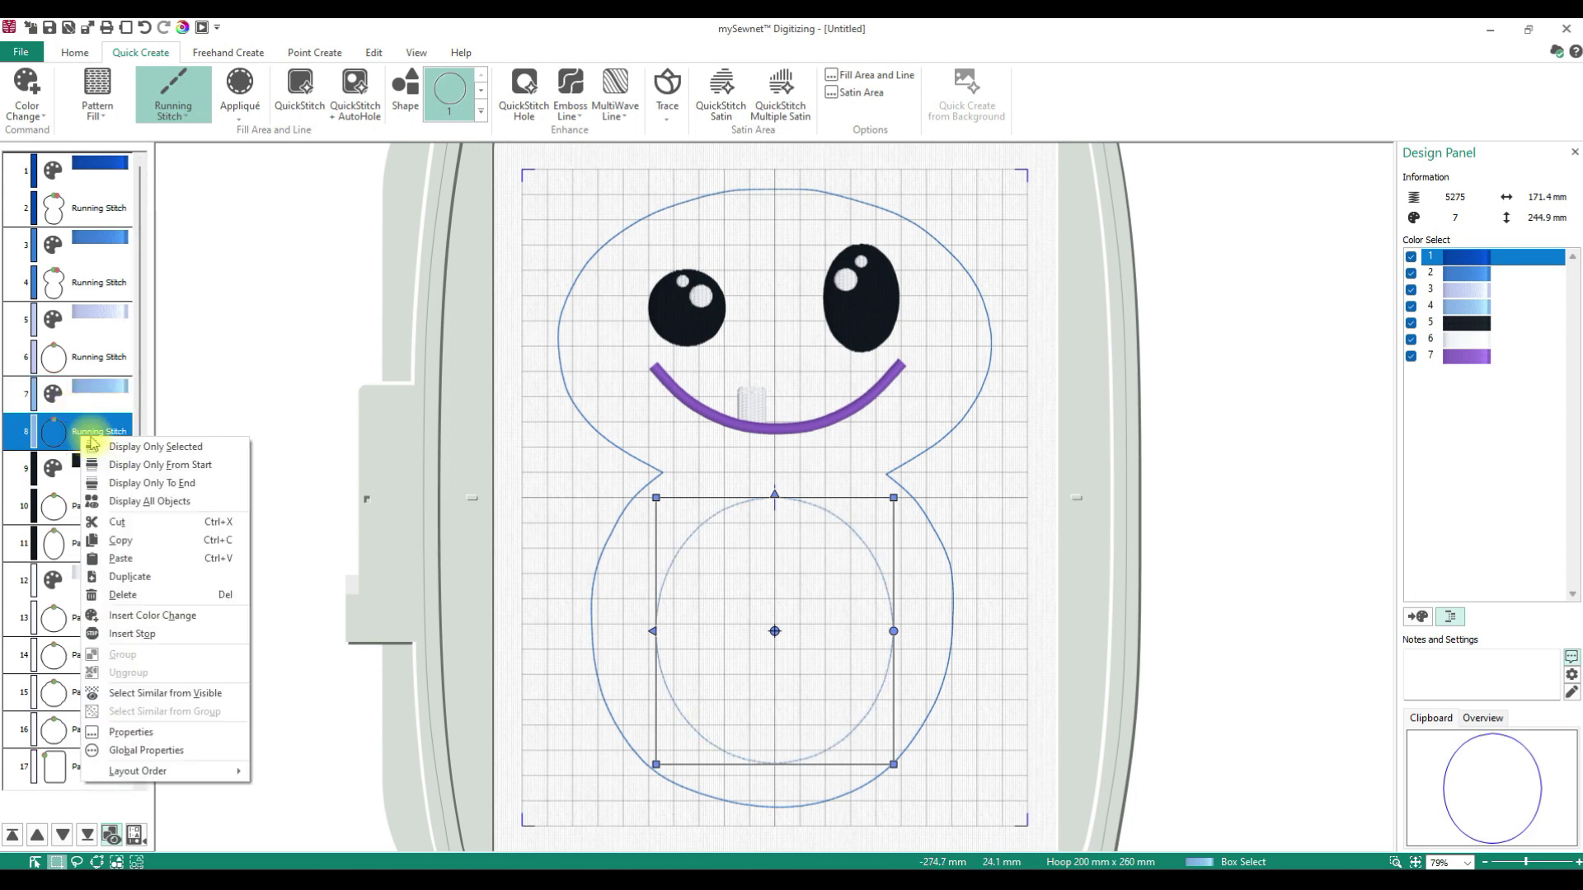
click(148, 732)
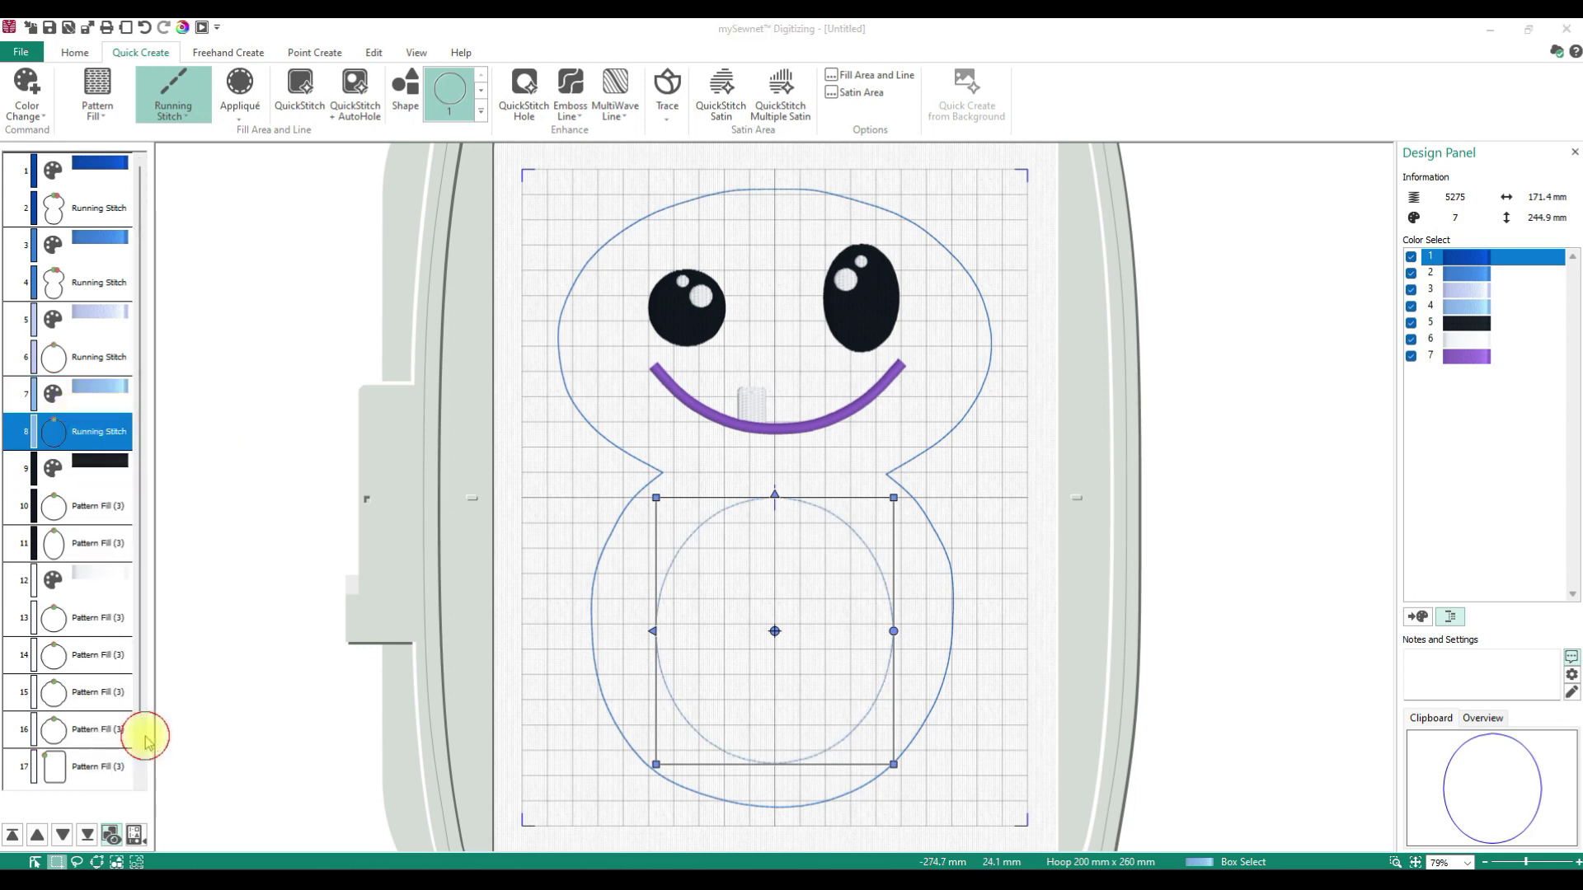
click(811, 302)
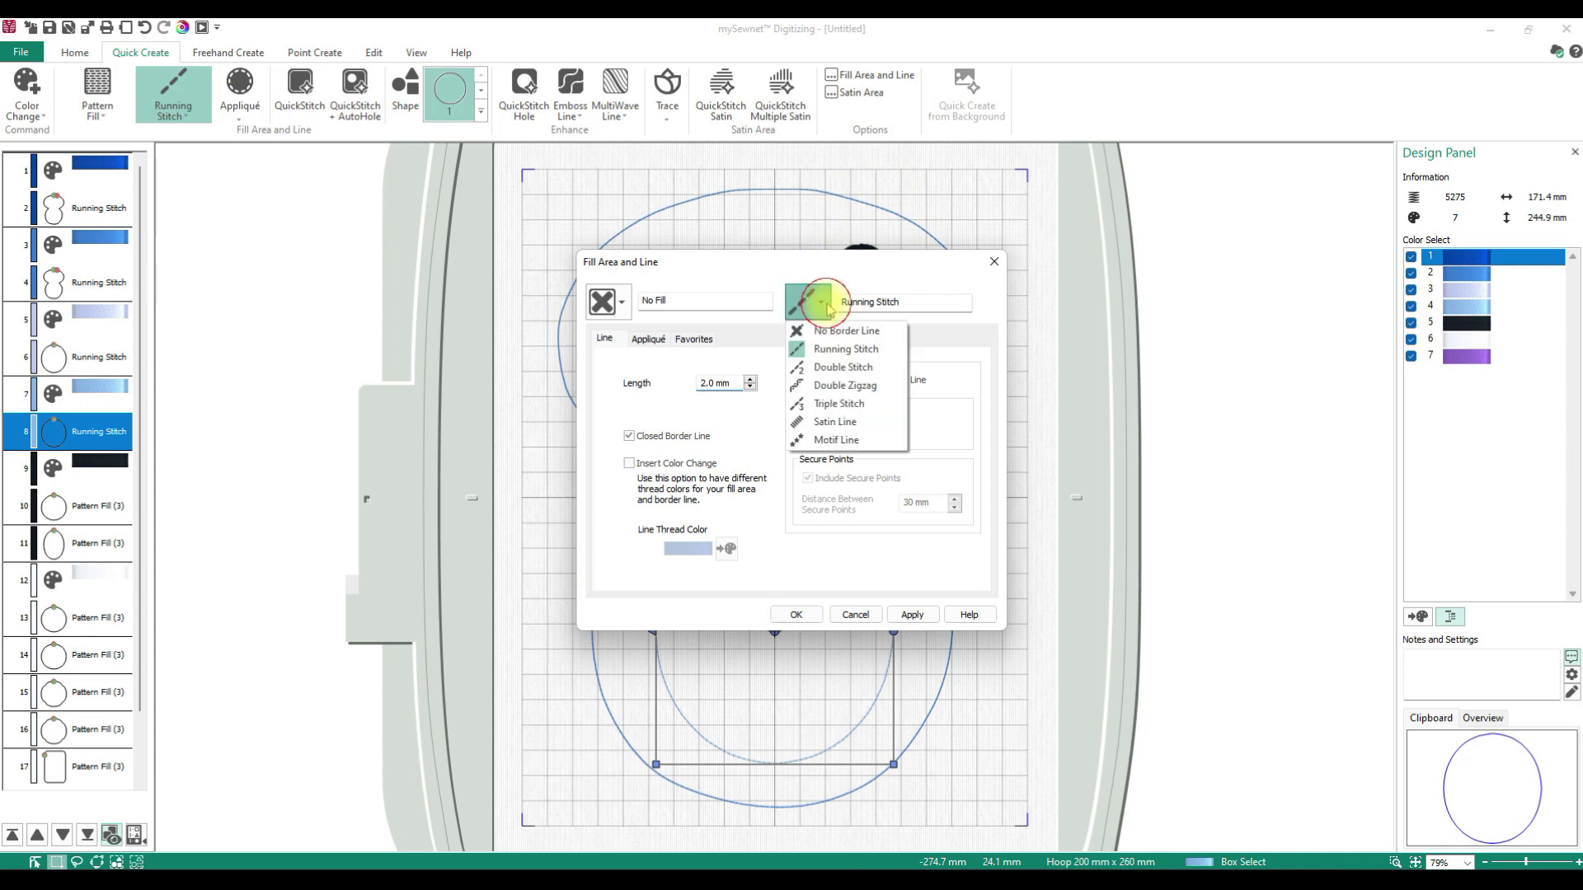
click(840, 367)
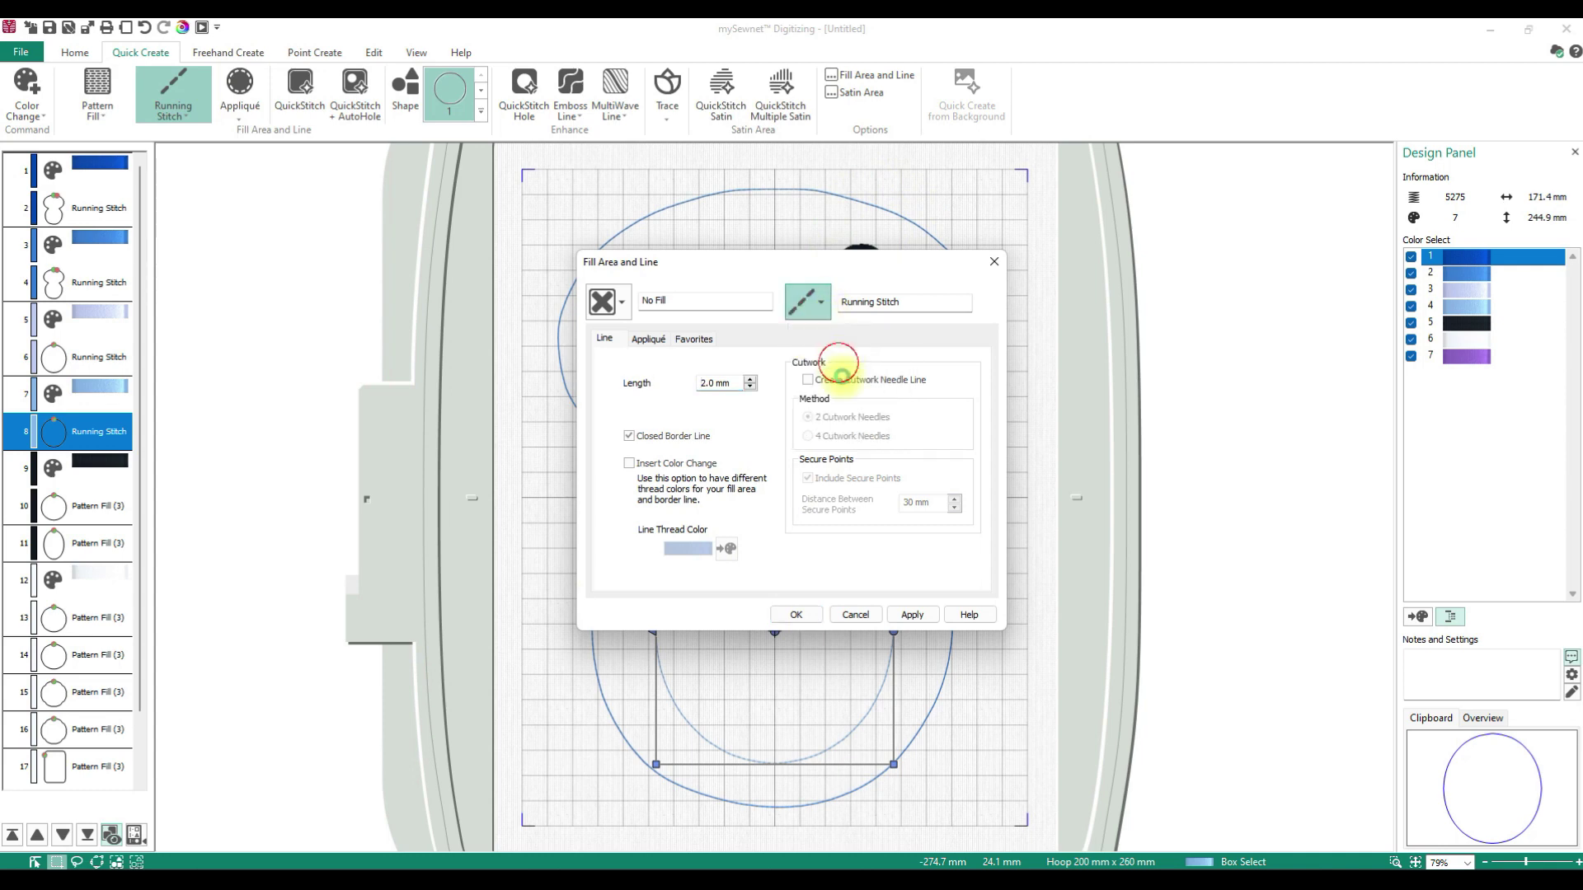
click(773, 616)
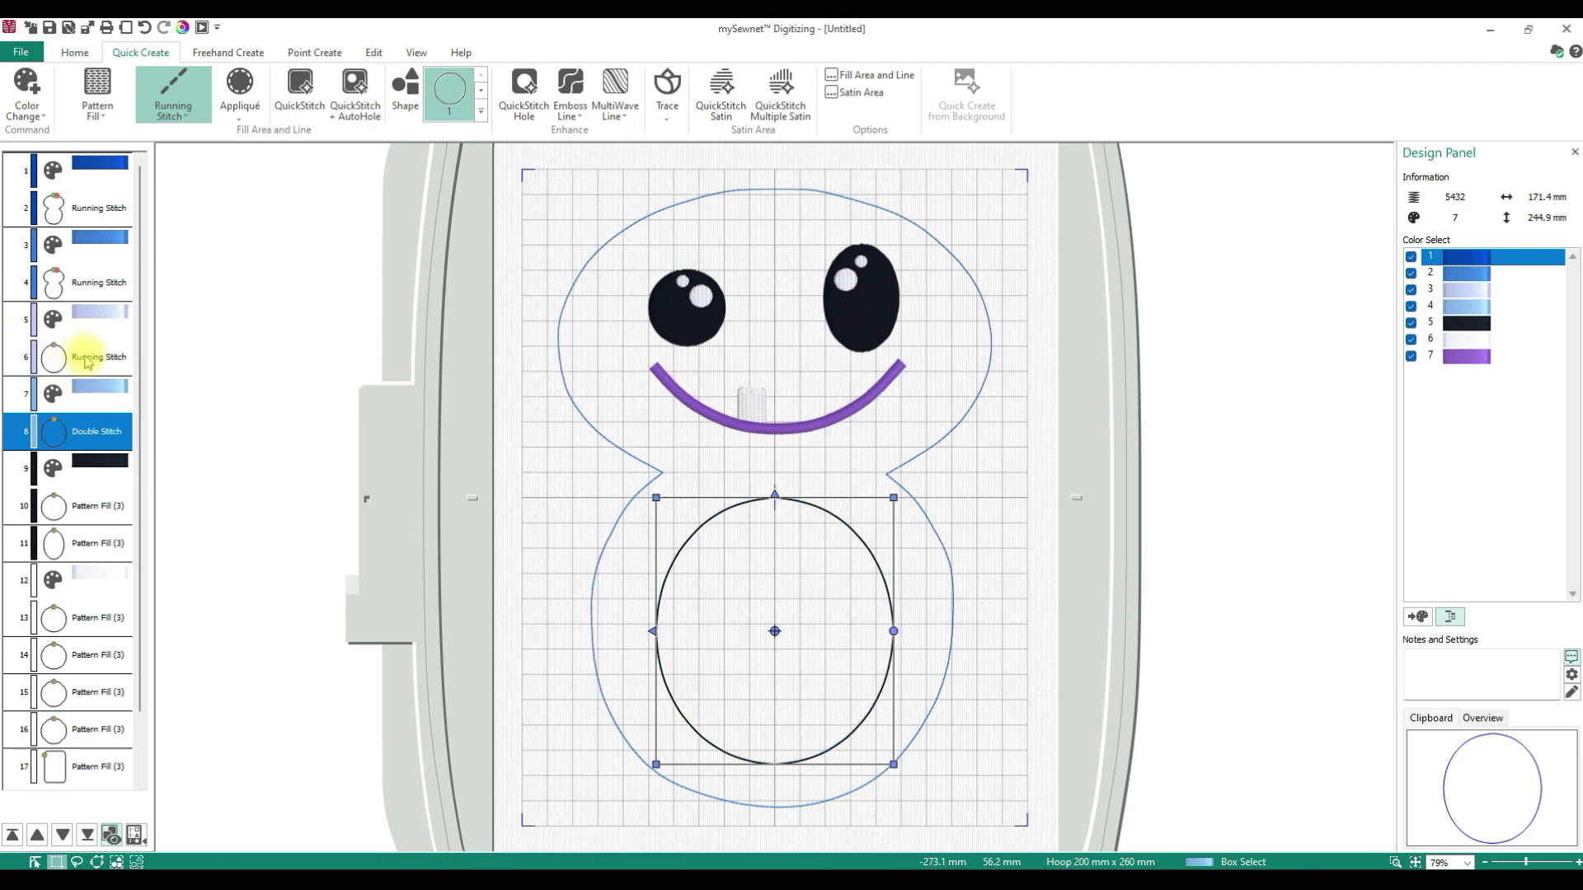
Paste another copy of the belly oval after the purple satin smile at the end of the stitch order.
click(94, 418)
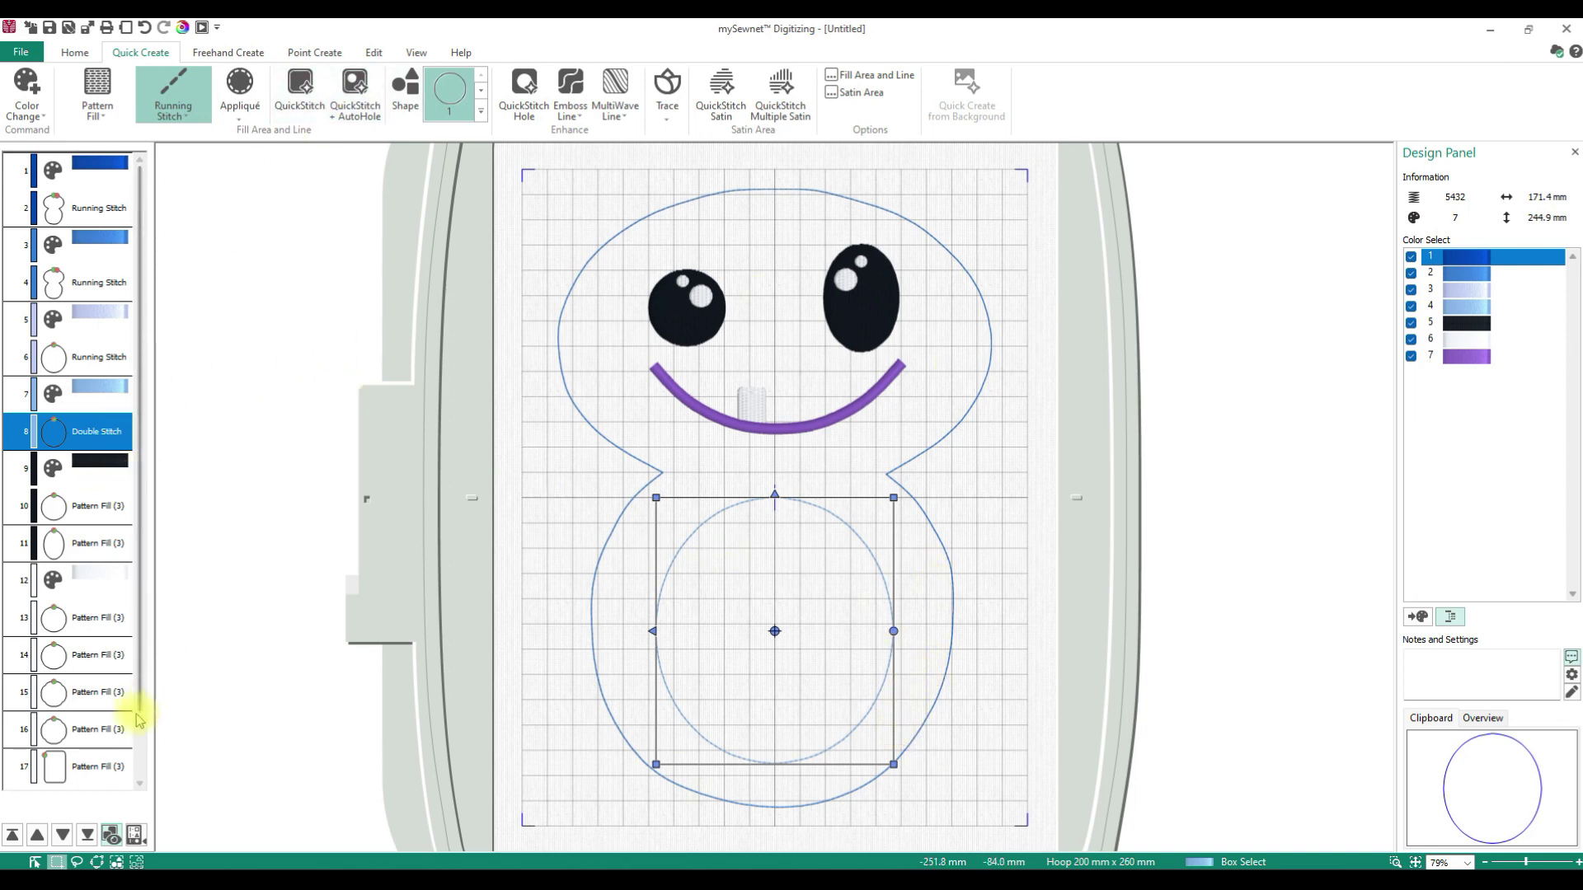
scroll(141, 735, down, 2)
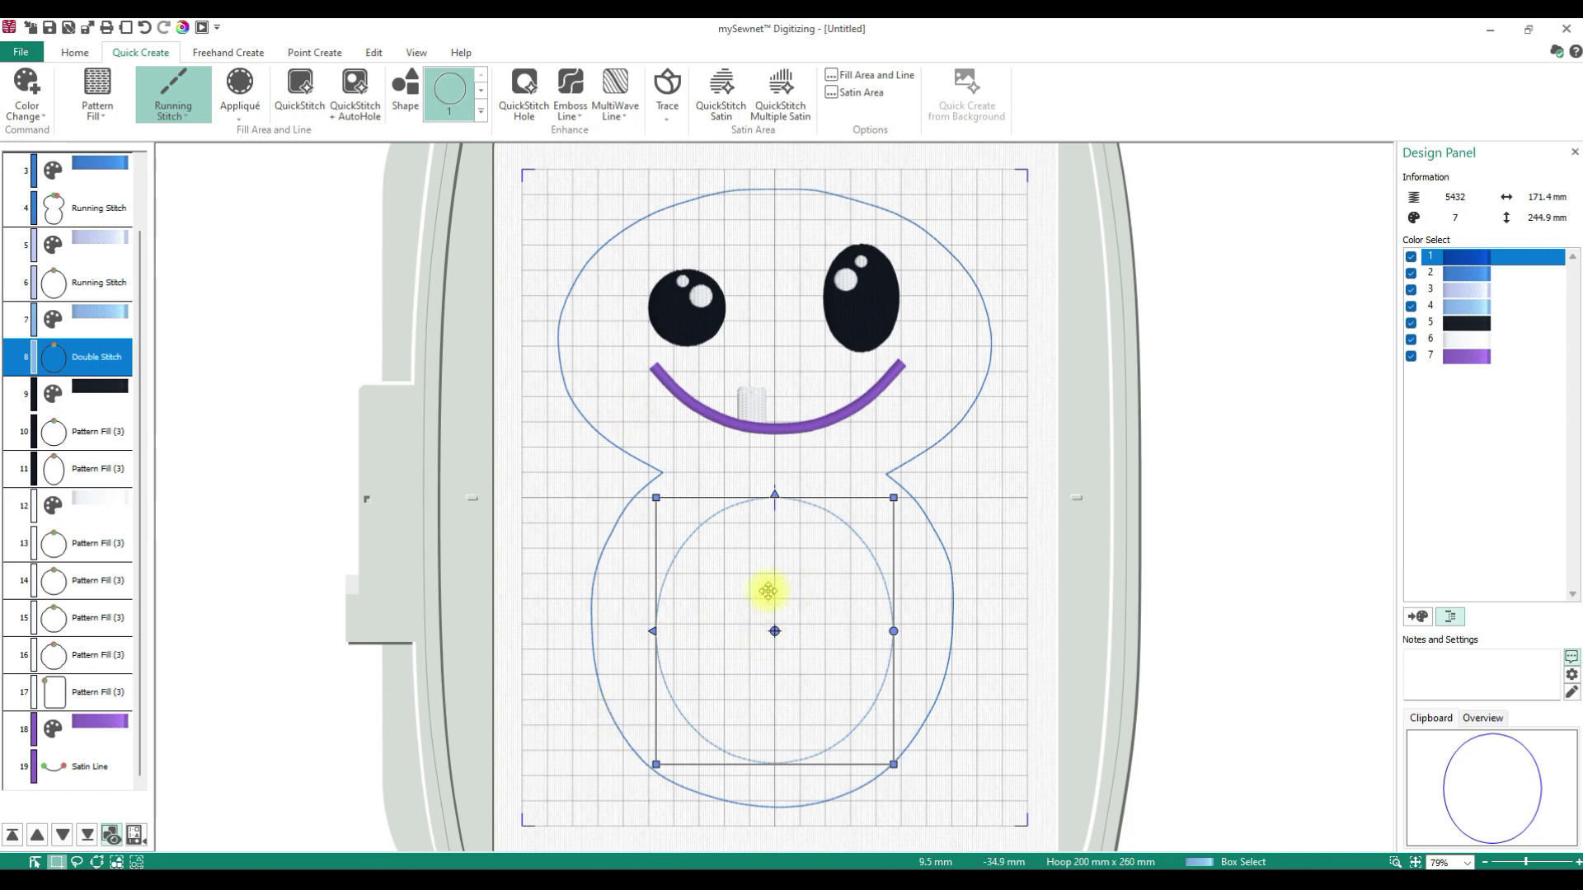
click(66, 770)
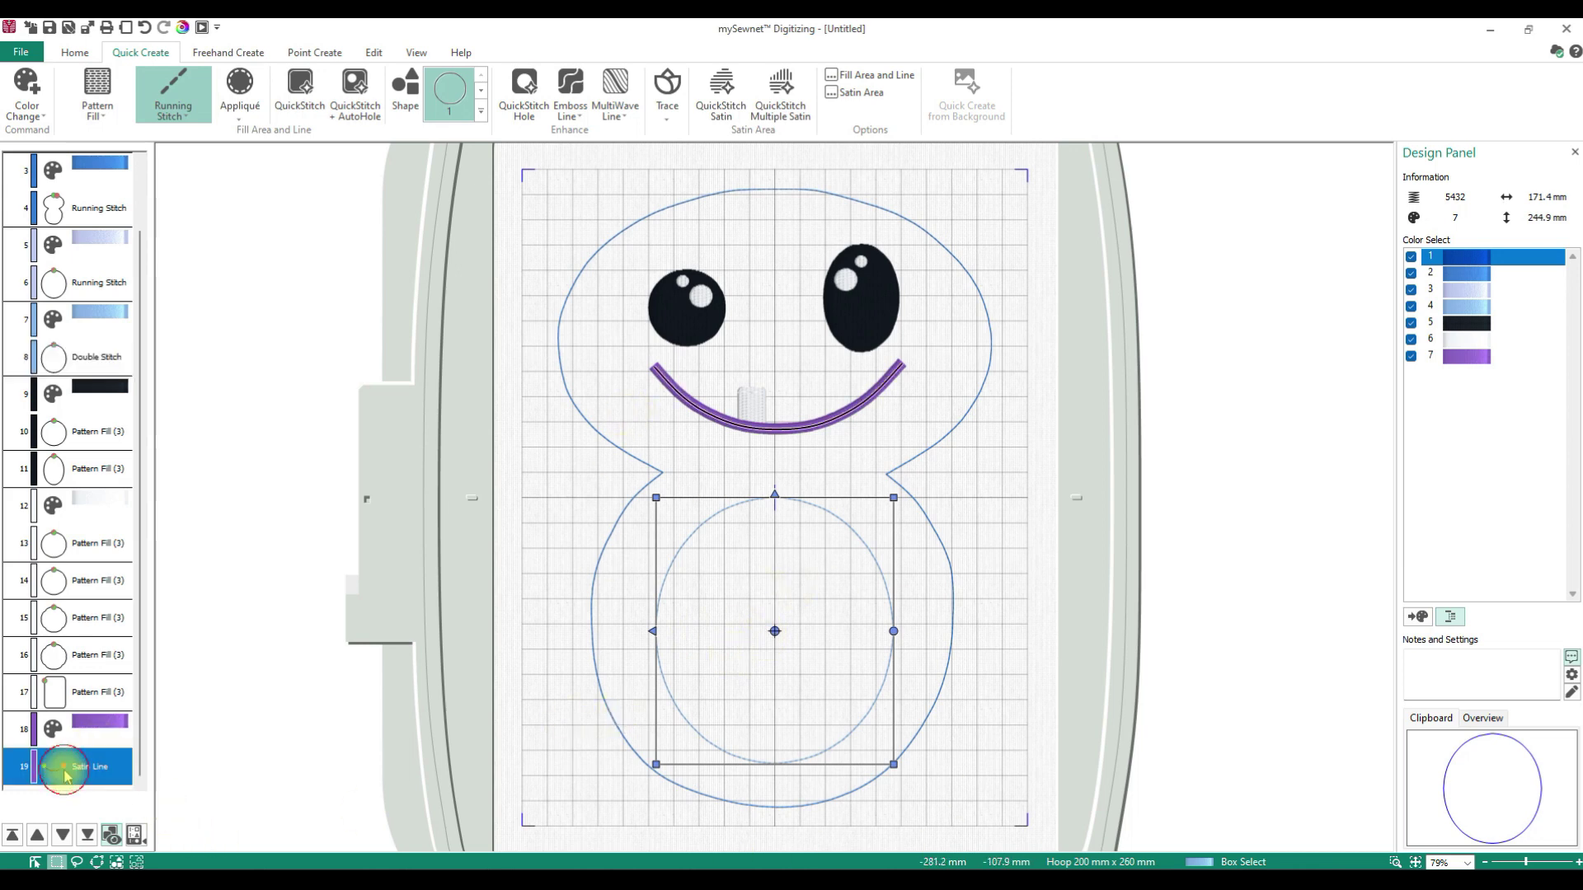
right_click(66, 769)
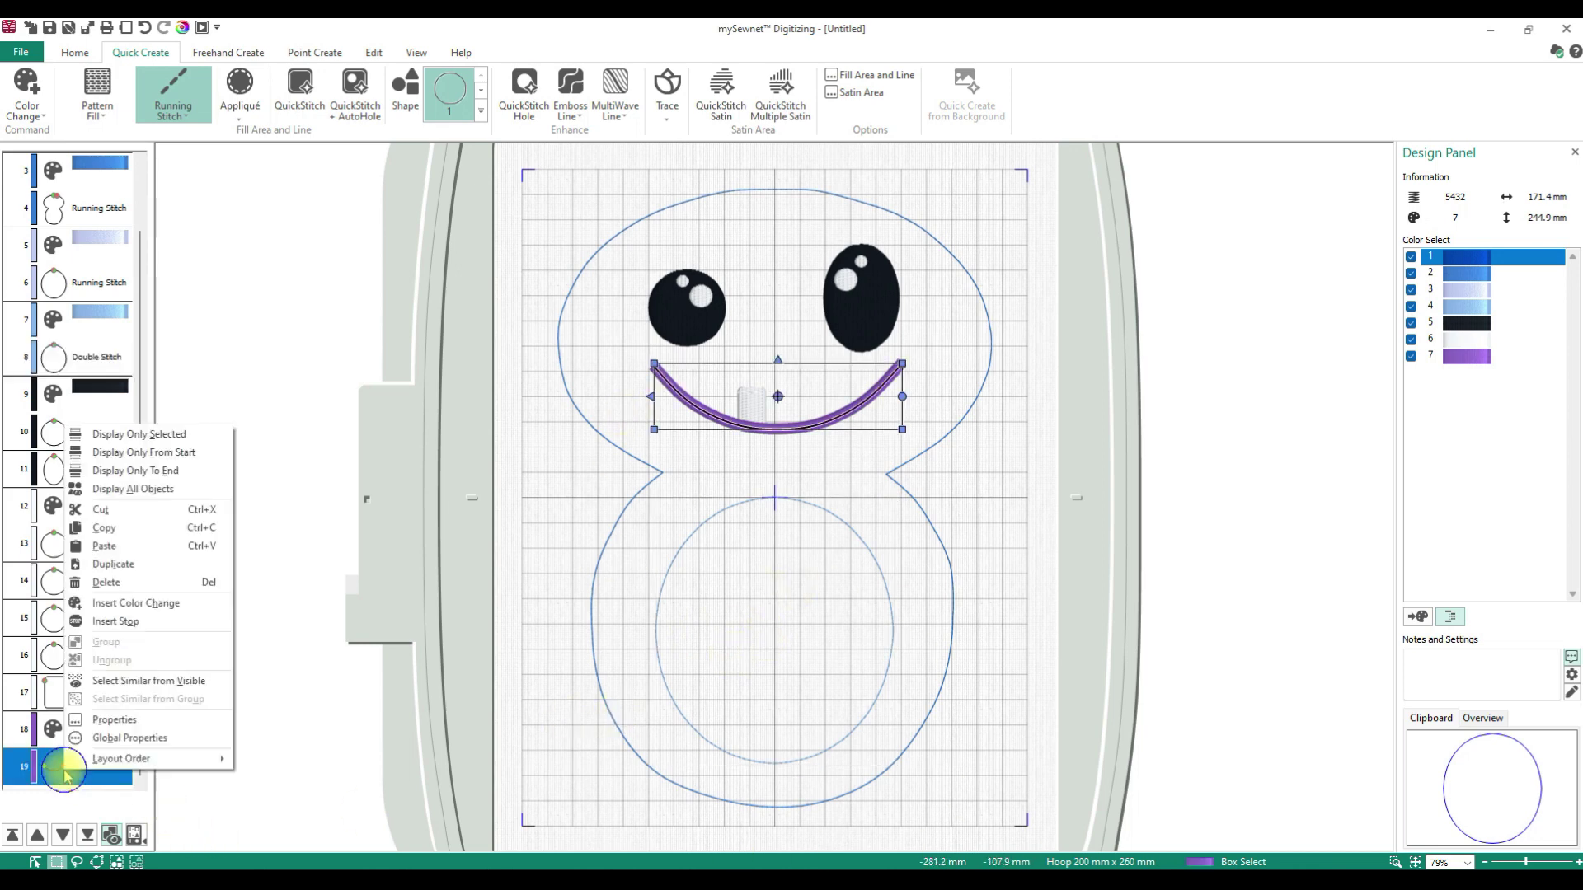
click(130, 546)
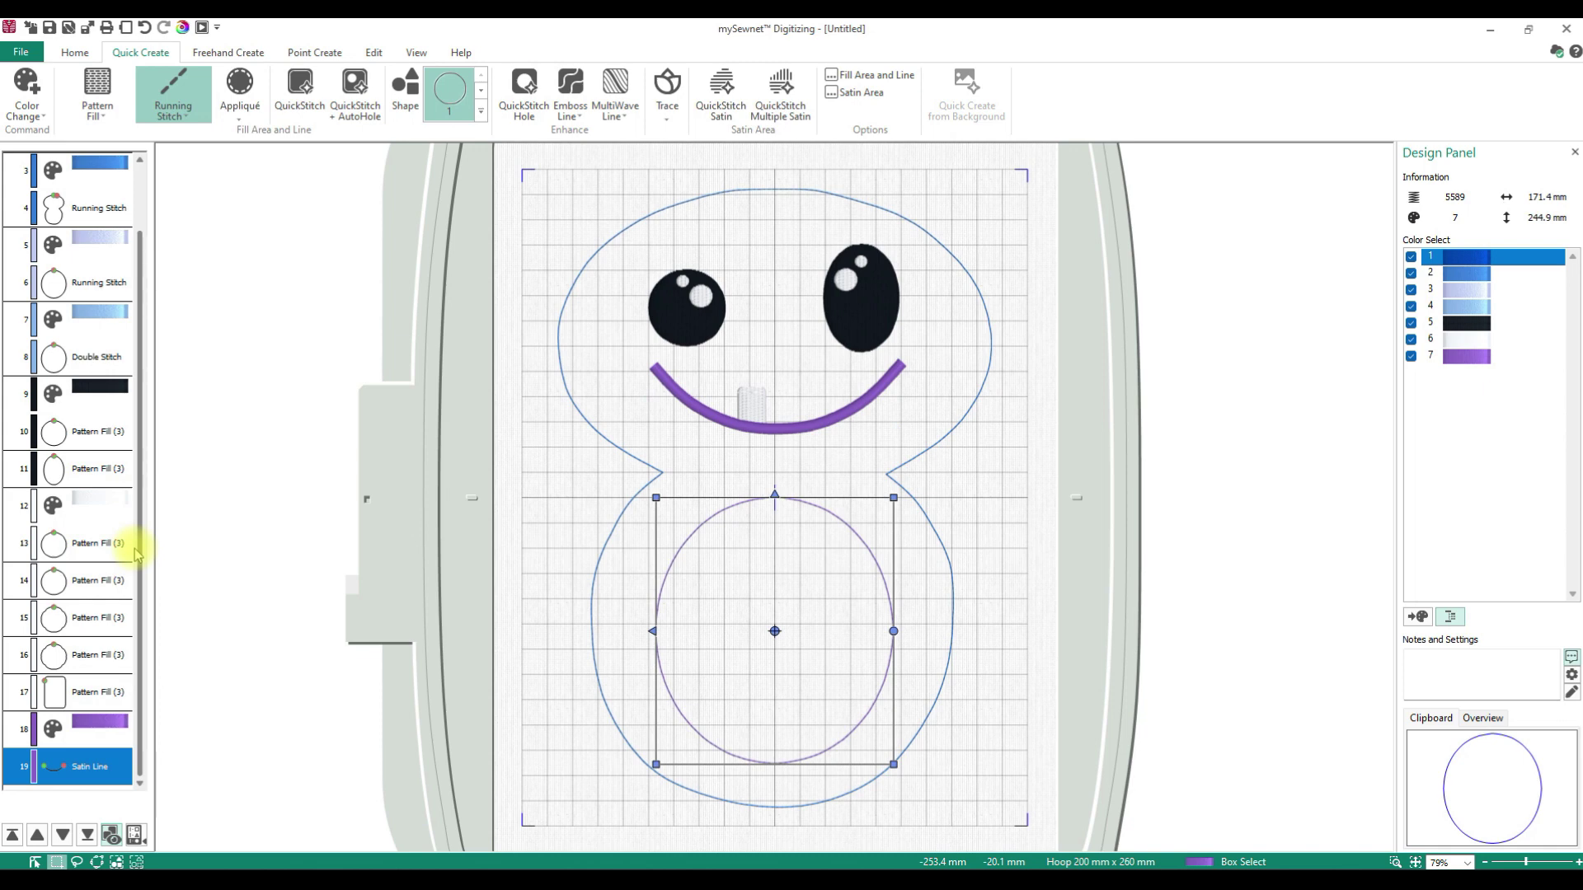
Convert the purple belly oval from running stitch to a Satin Line with a width of 4 mm.
right_click(73, 775)
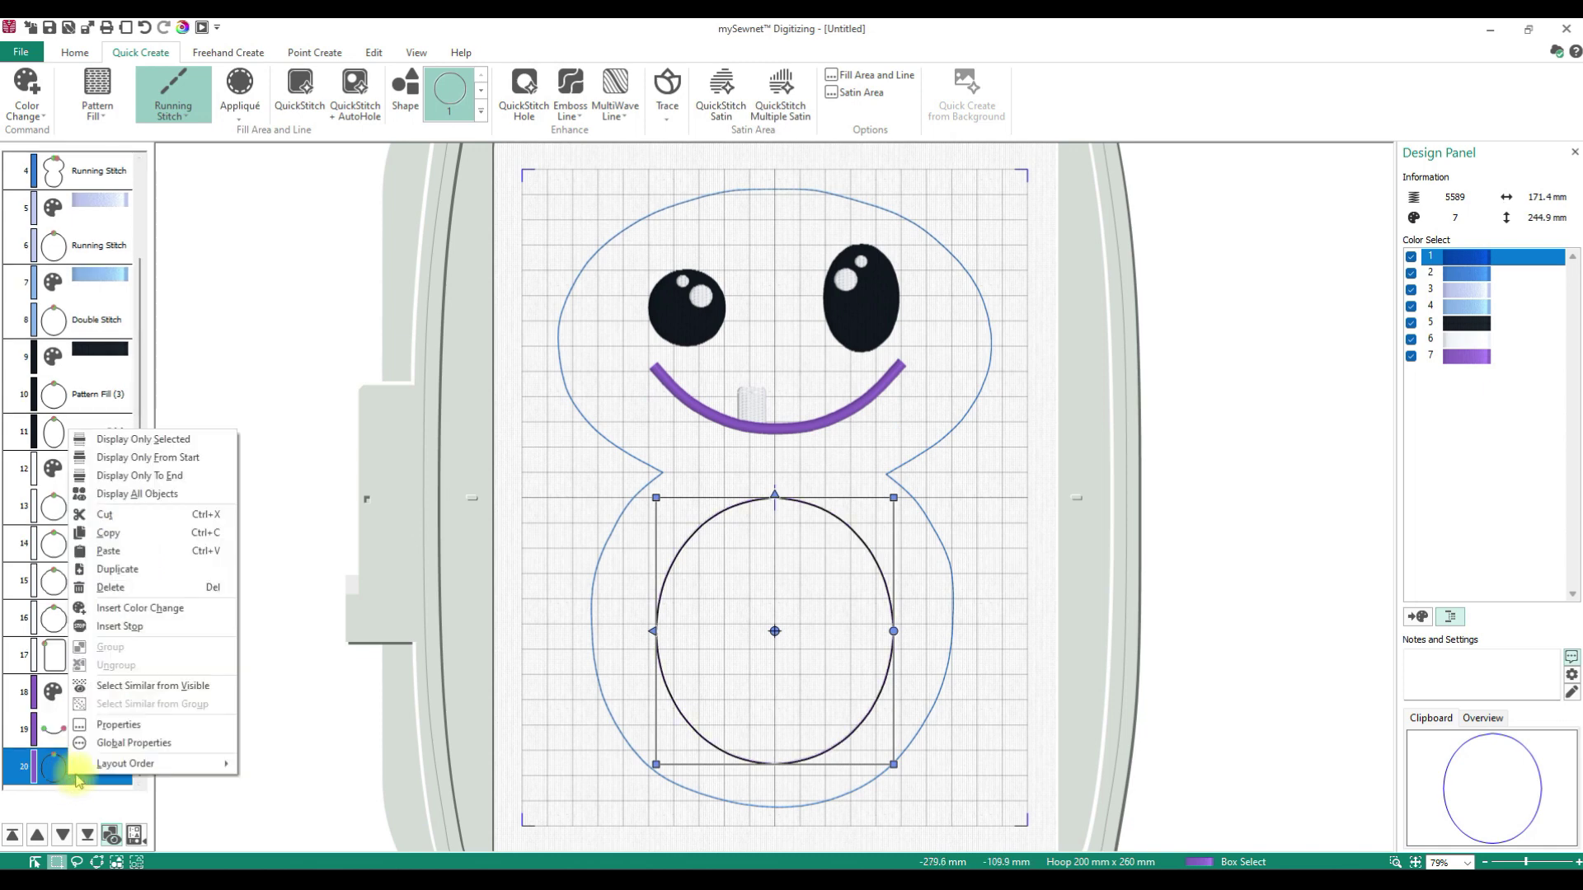
click(116, 724)
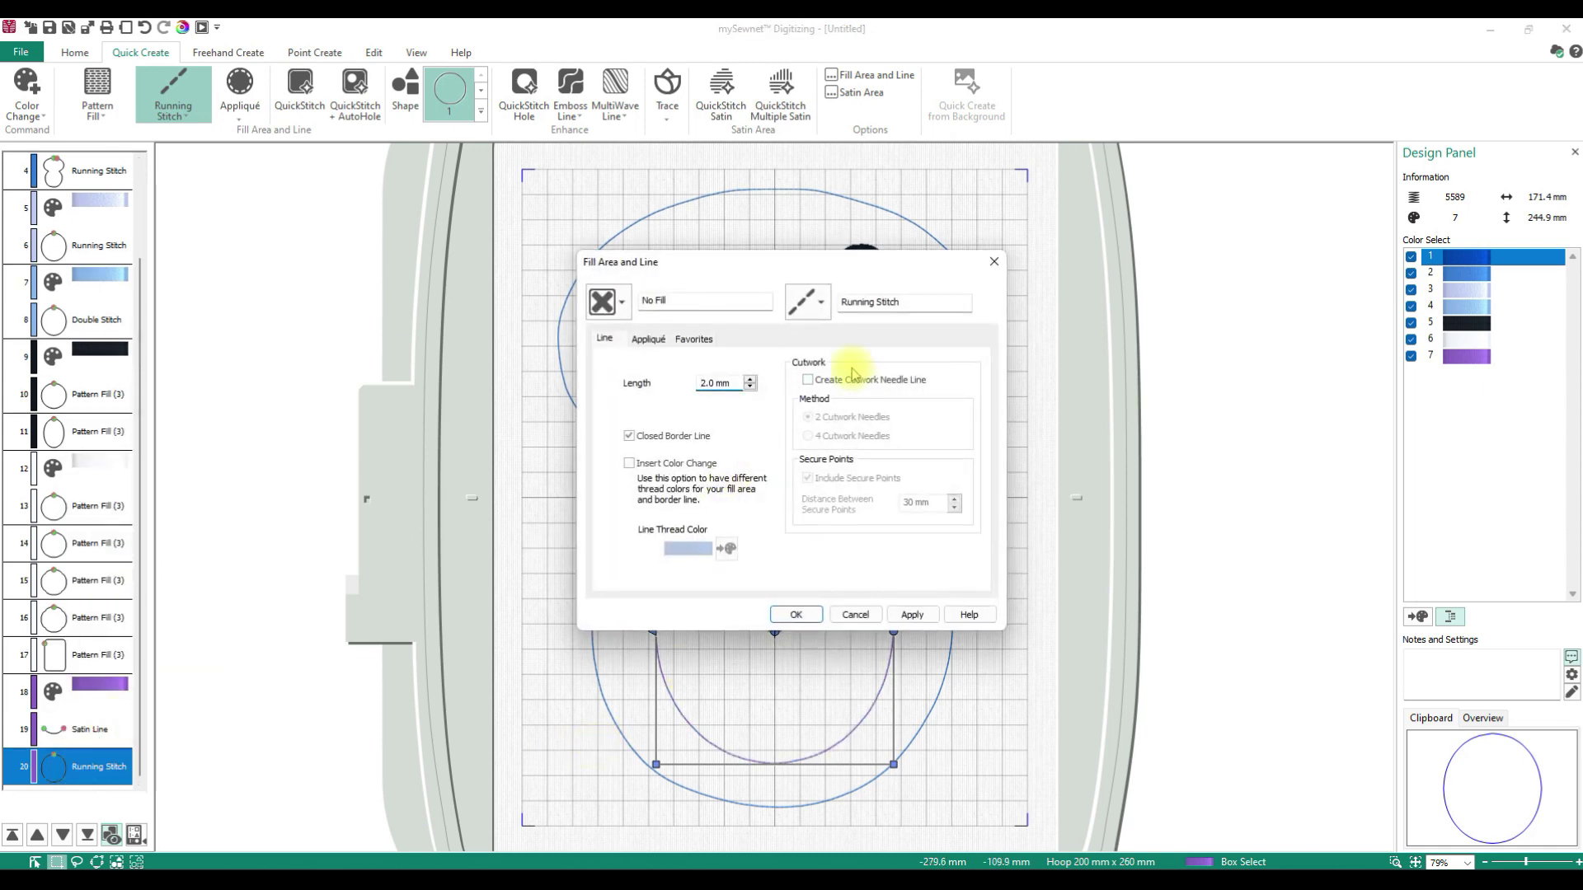
click(807, 302)
click(846, 420)
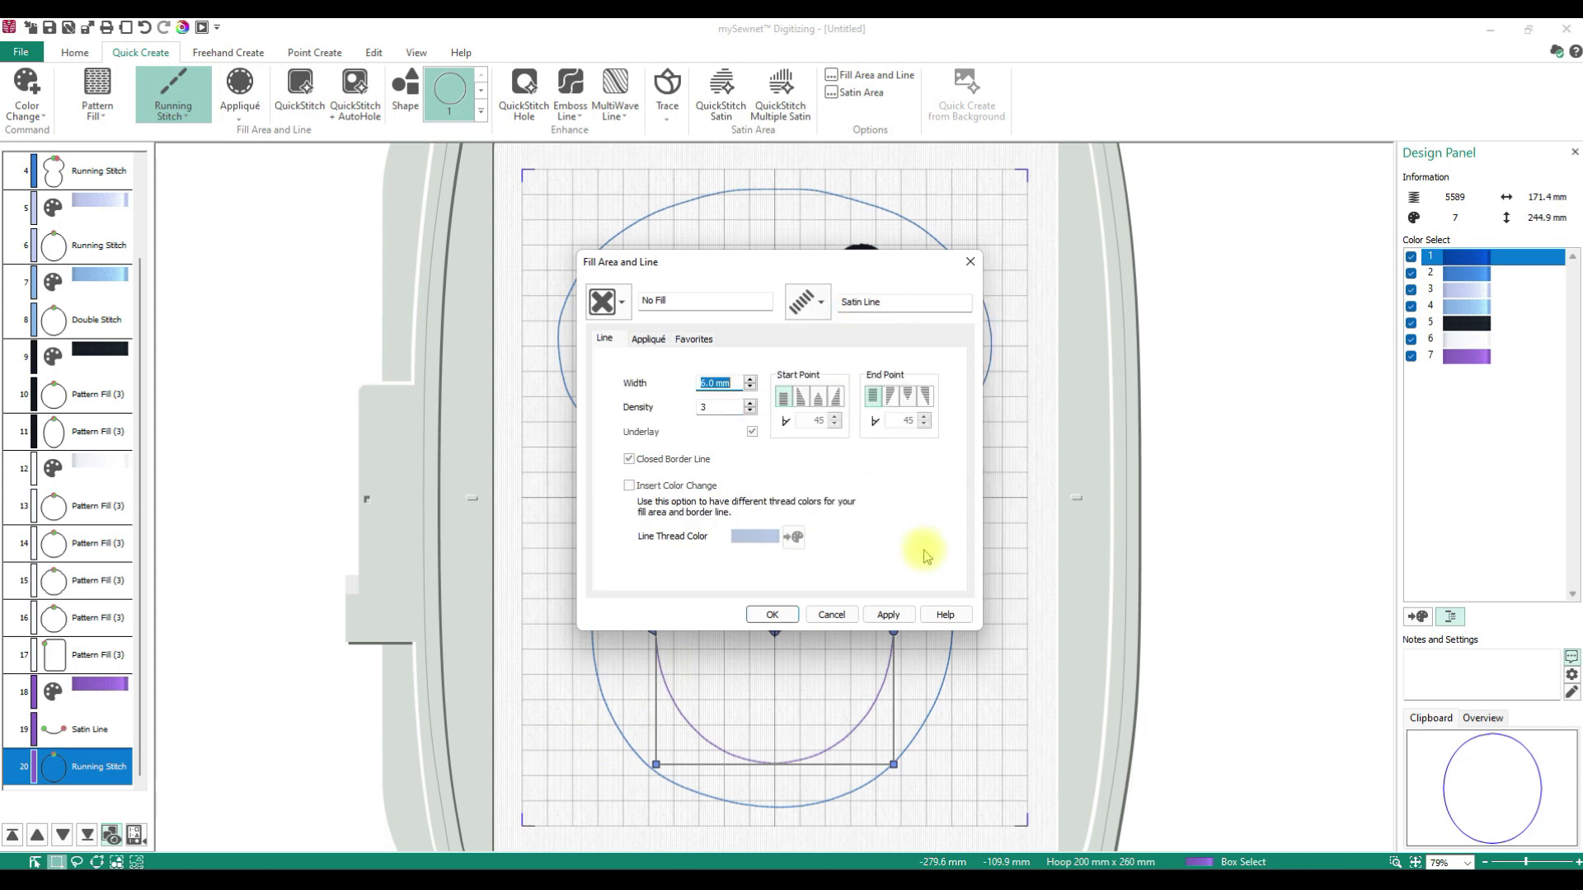
text(4)
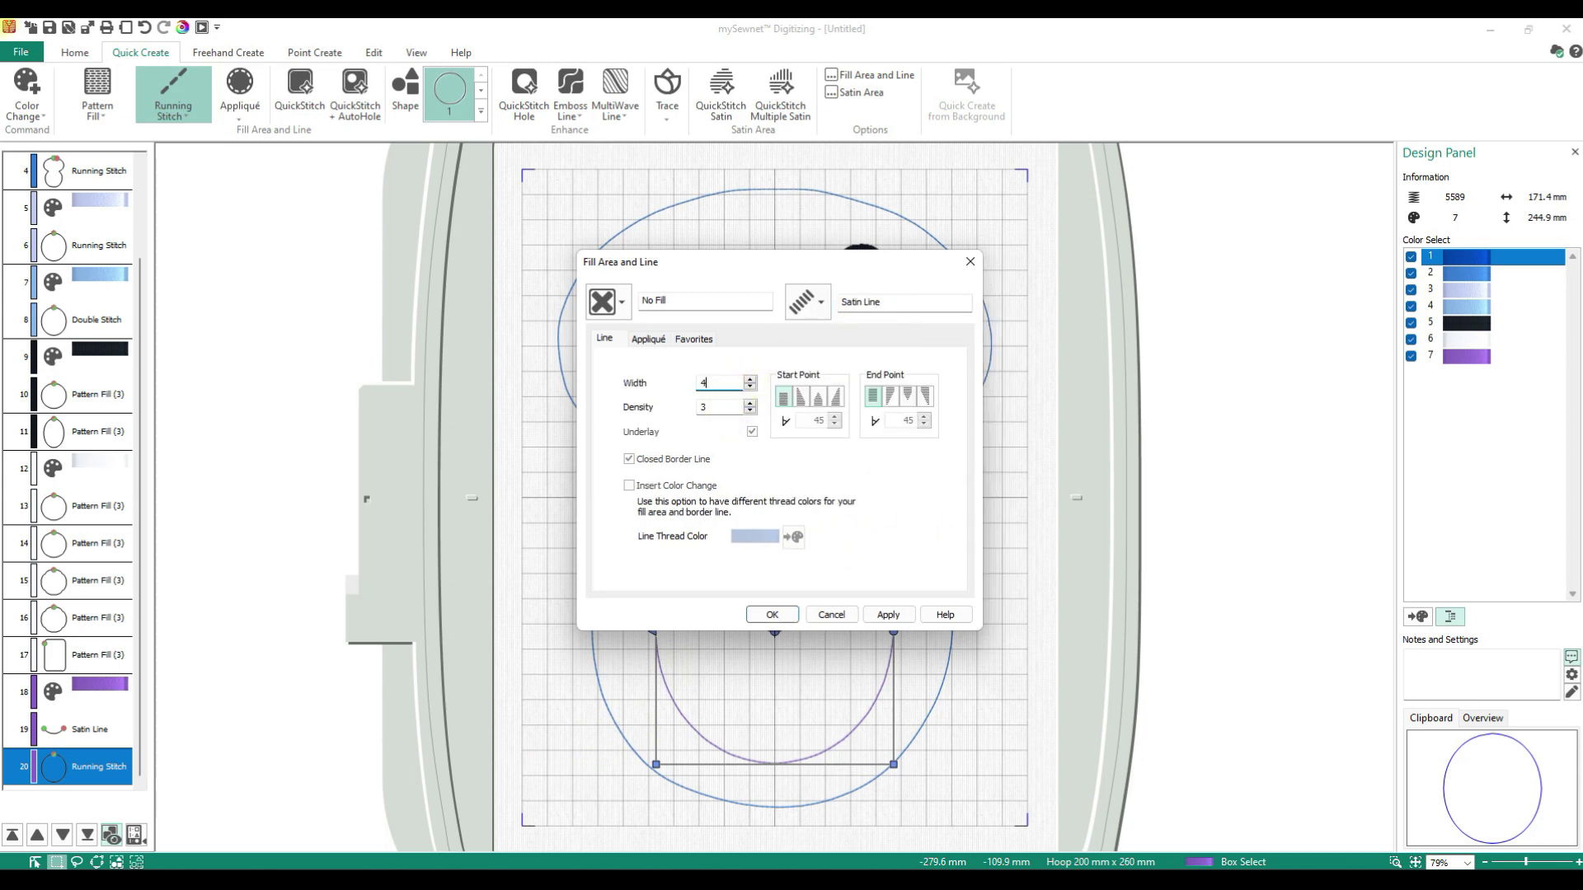
click(774, 625)
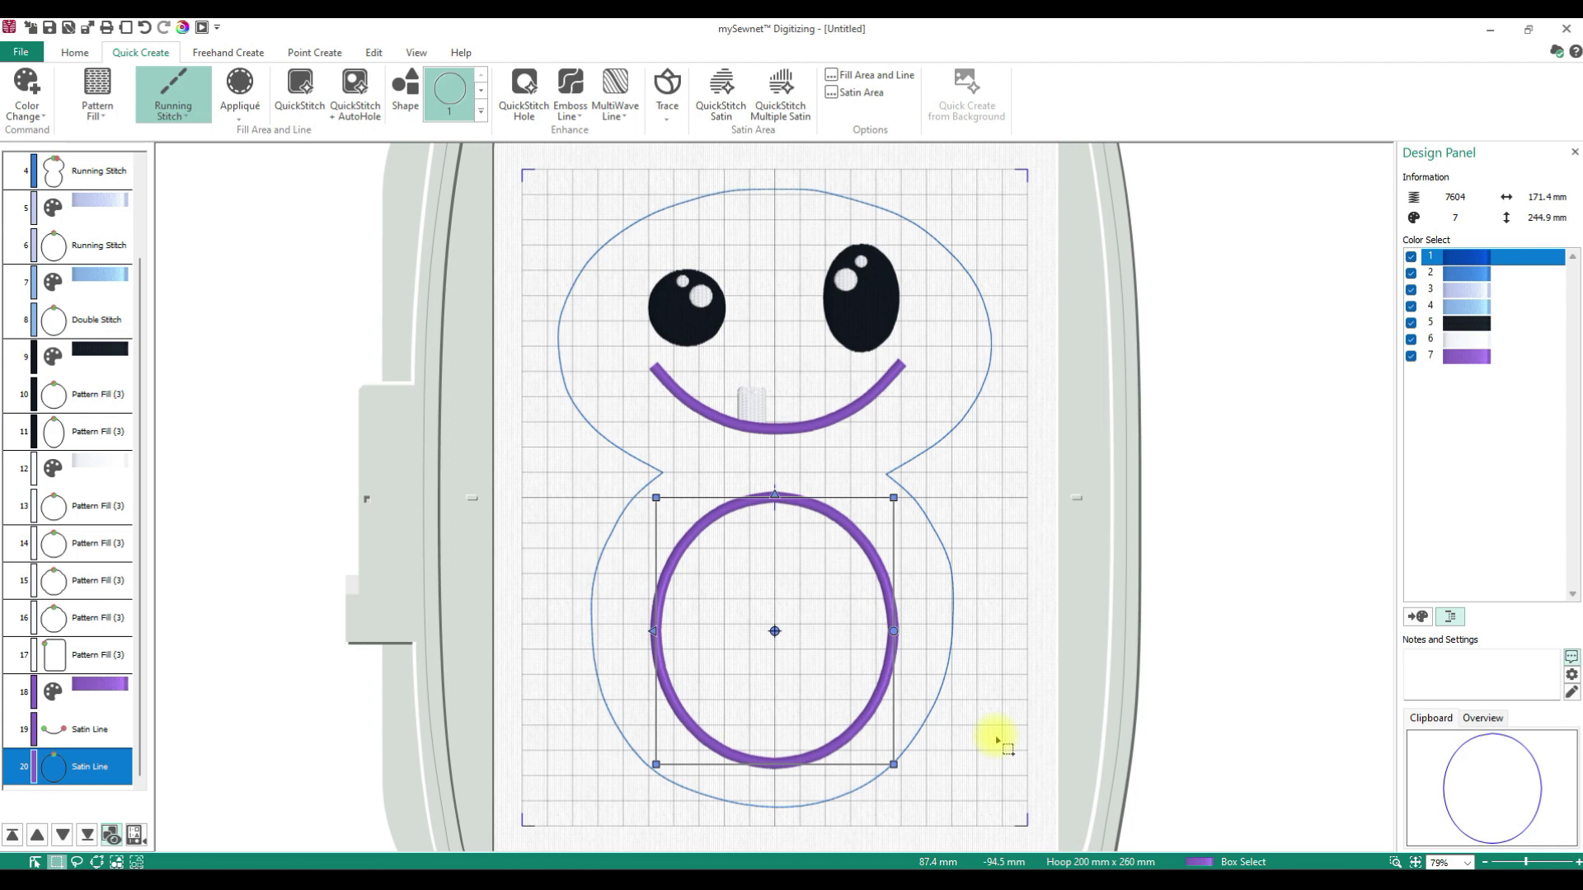
Insert a Robison-Anton Rayon 40 color change to 2425 Laurie Lilac between the smile and the belly oval's satin border.
click(58, 729)
right_click(58, 729)
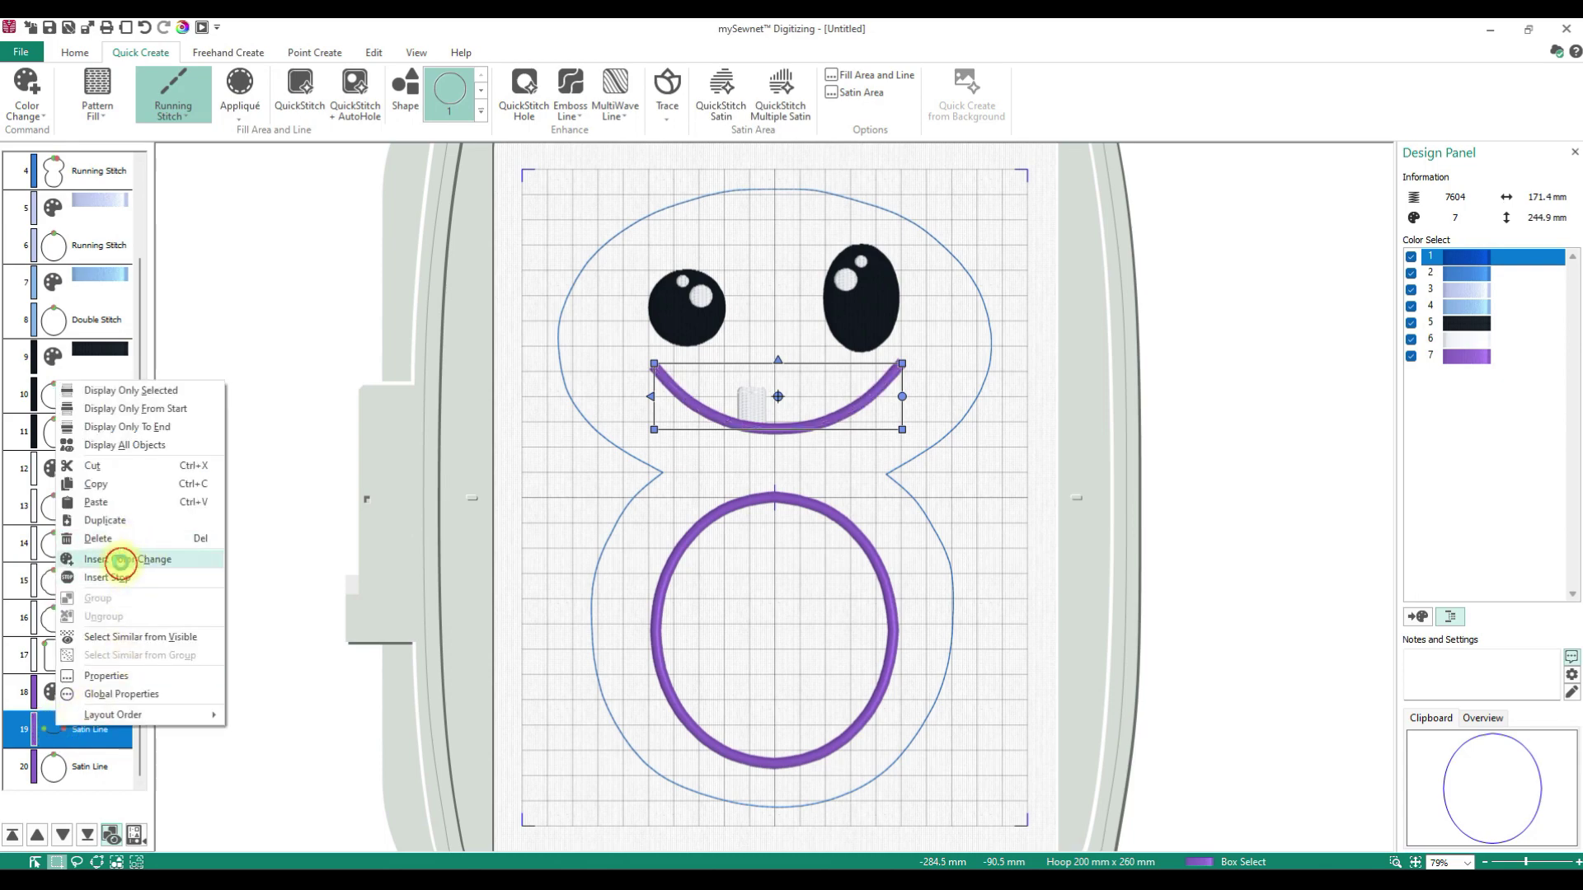
click(116, 559)
click(581, 623)
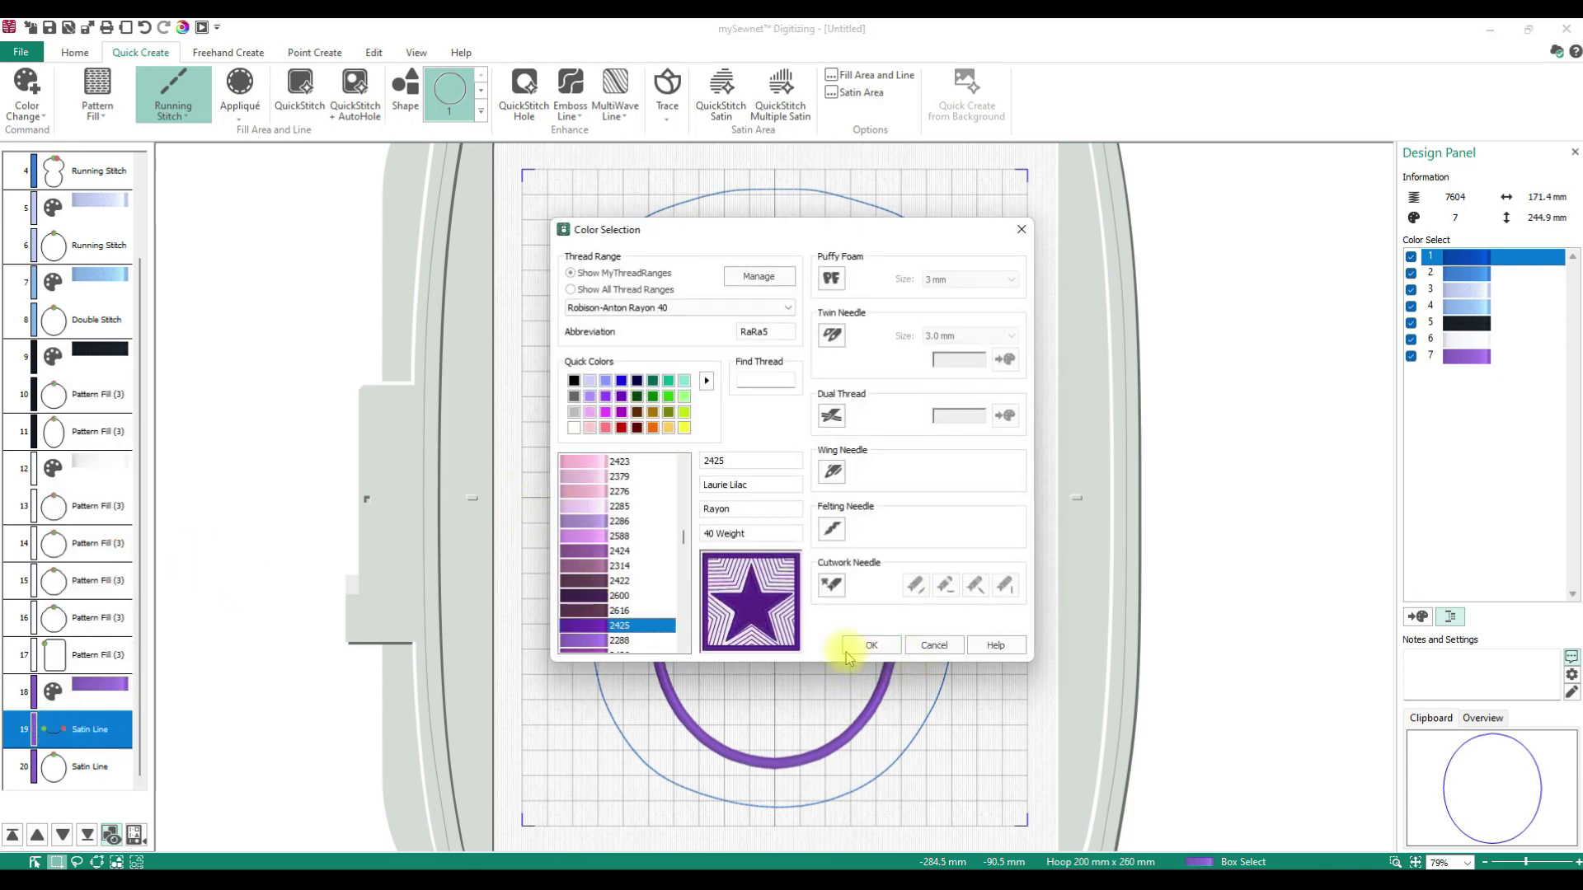
click(869, 642)
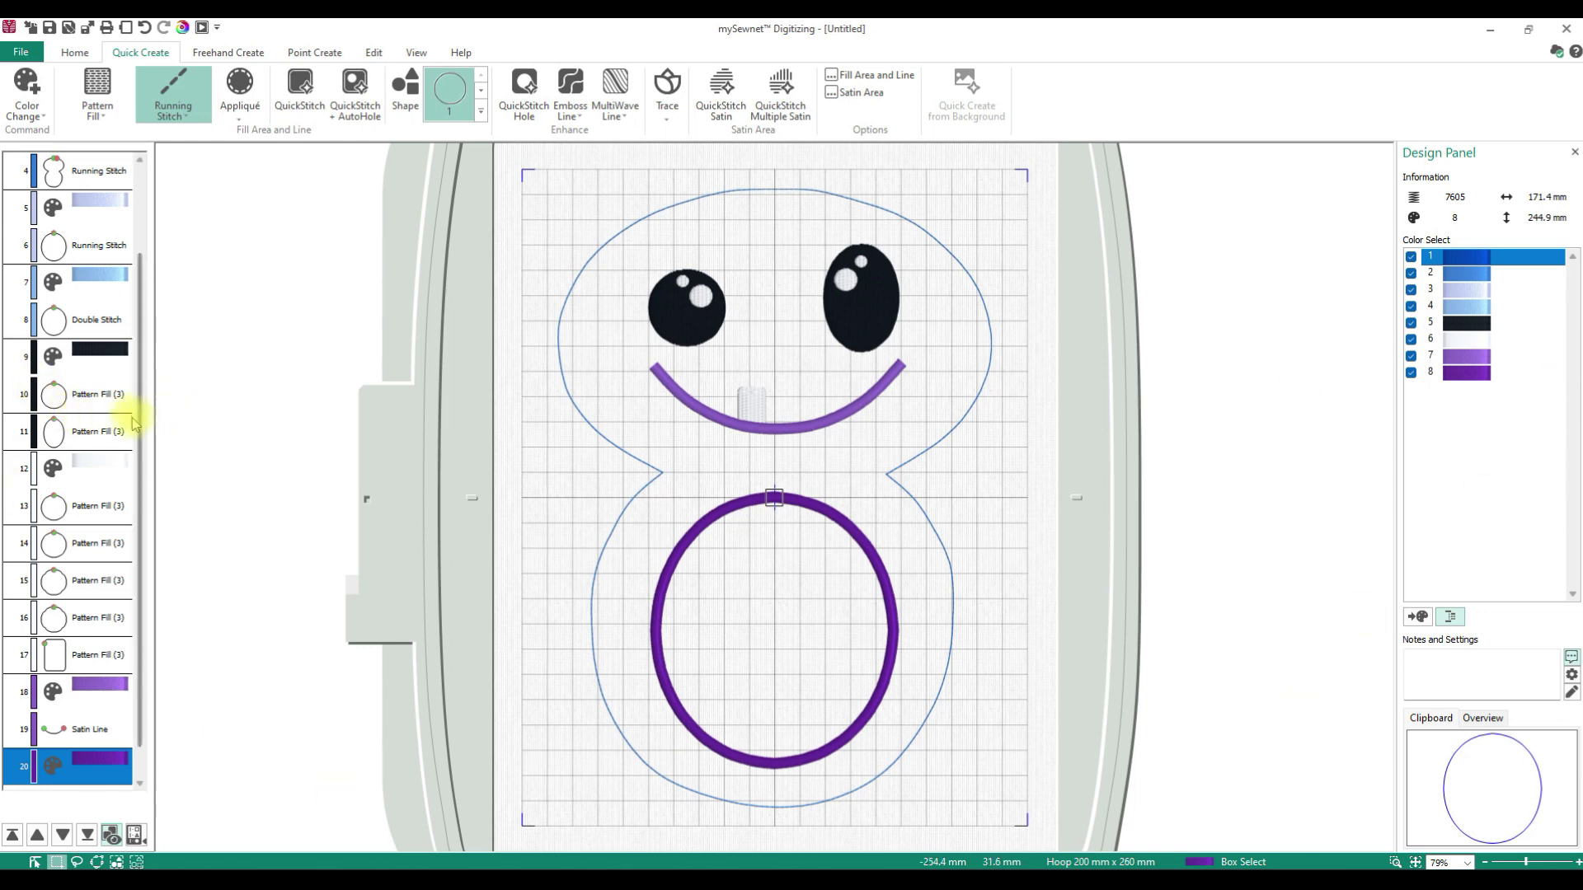
scroll(134, 417, down, 1)
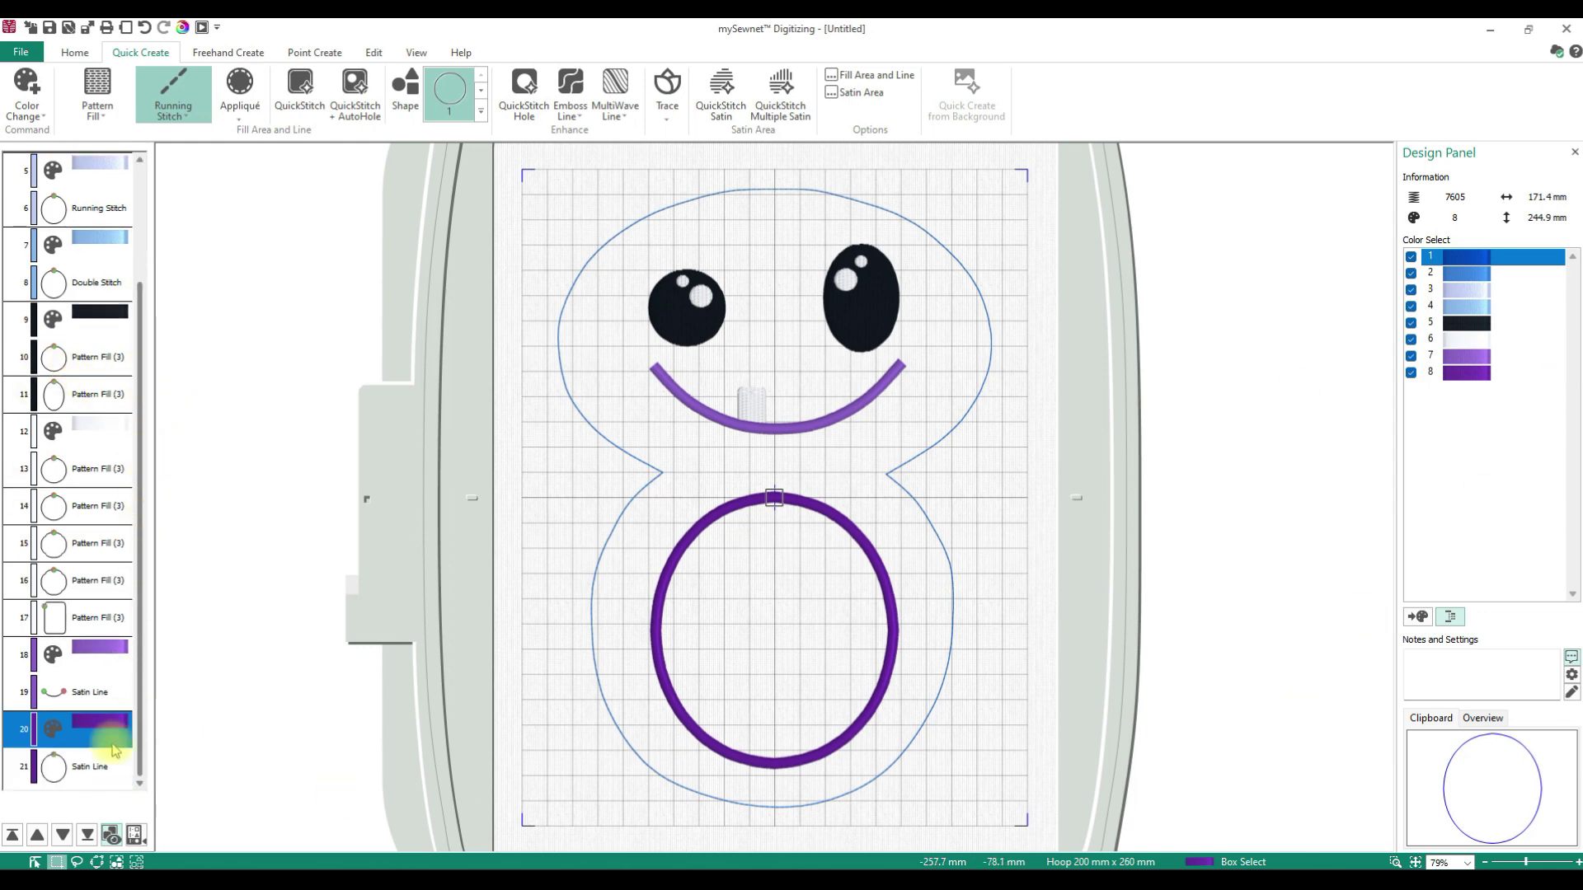
click(86, 768)
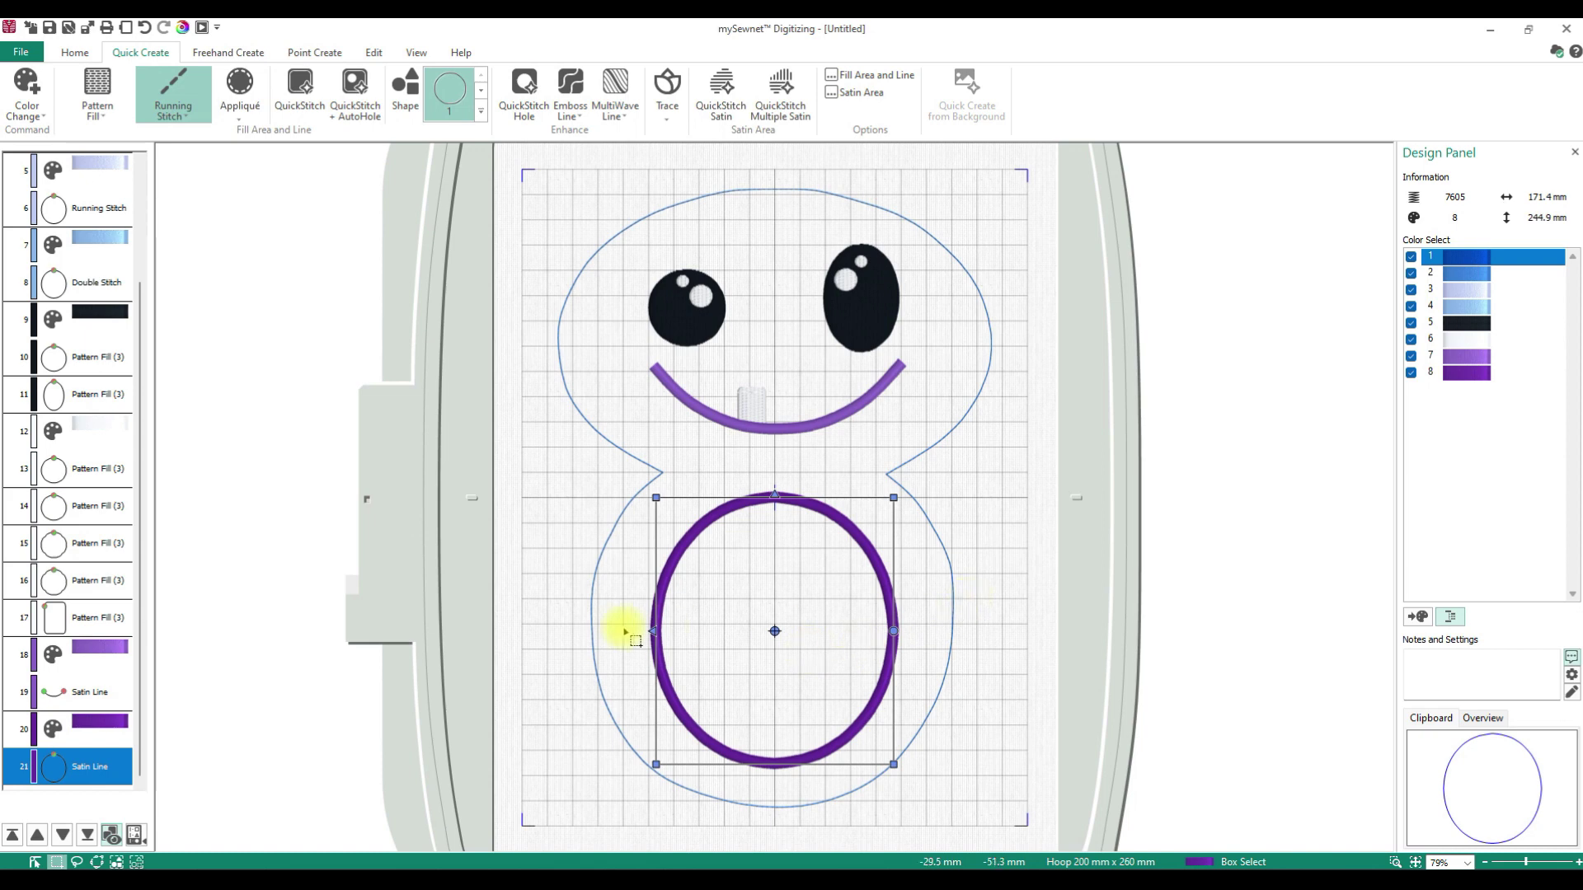
Edit the two-lobed outline's points and lower the left-hand point at the base of the lower lobe slightly.
click(952, 635)
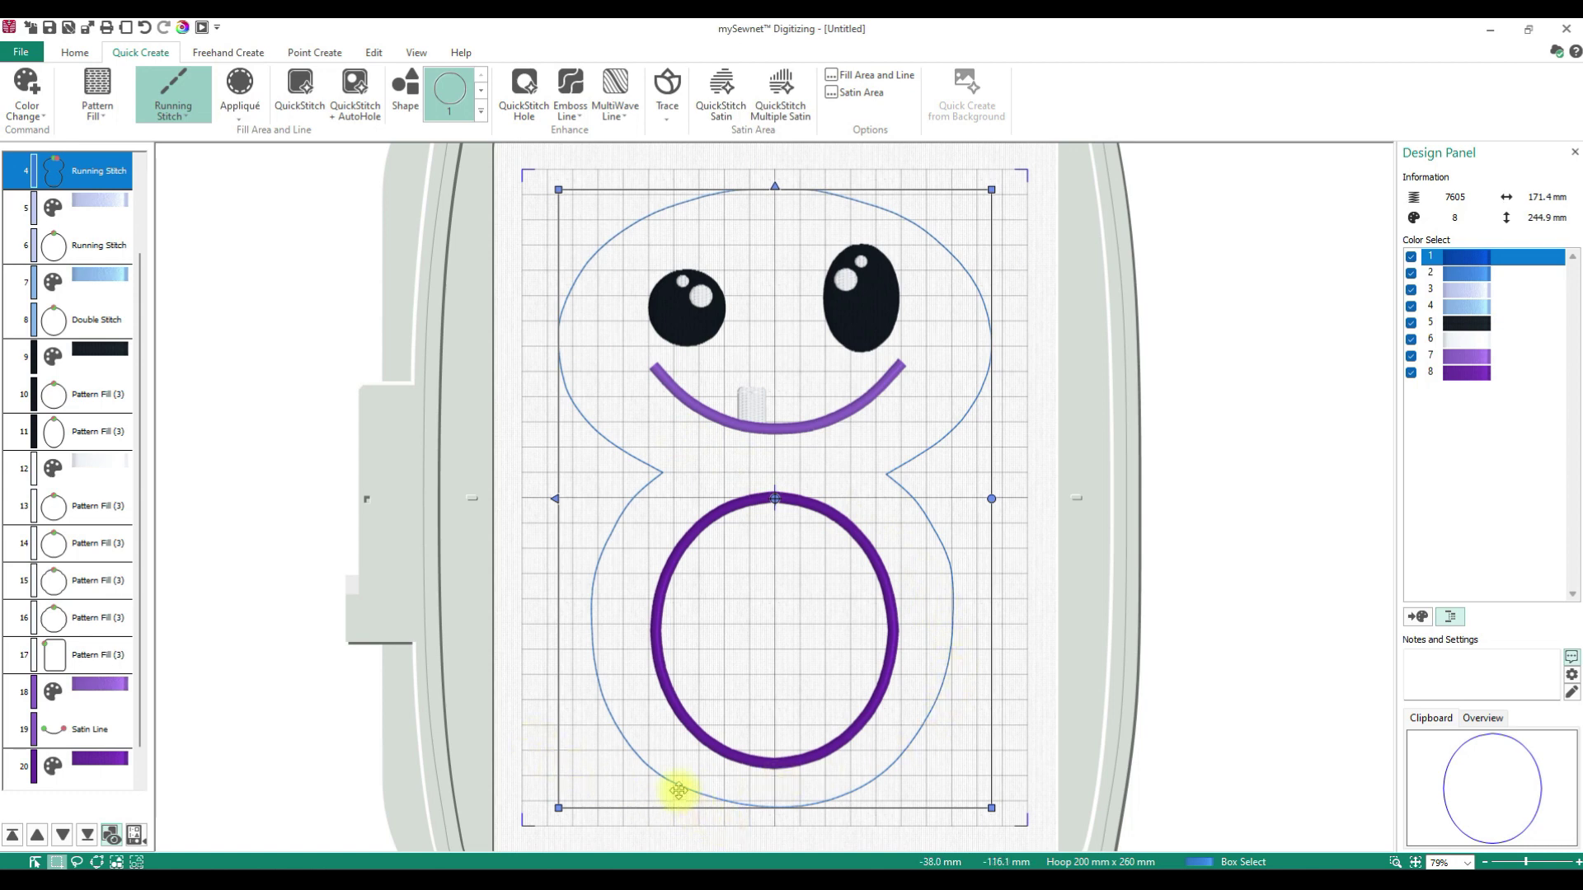
click(72, 52)
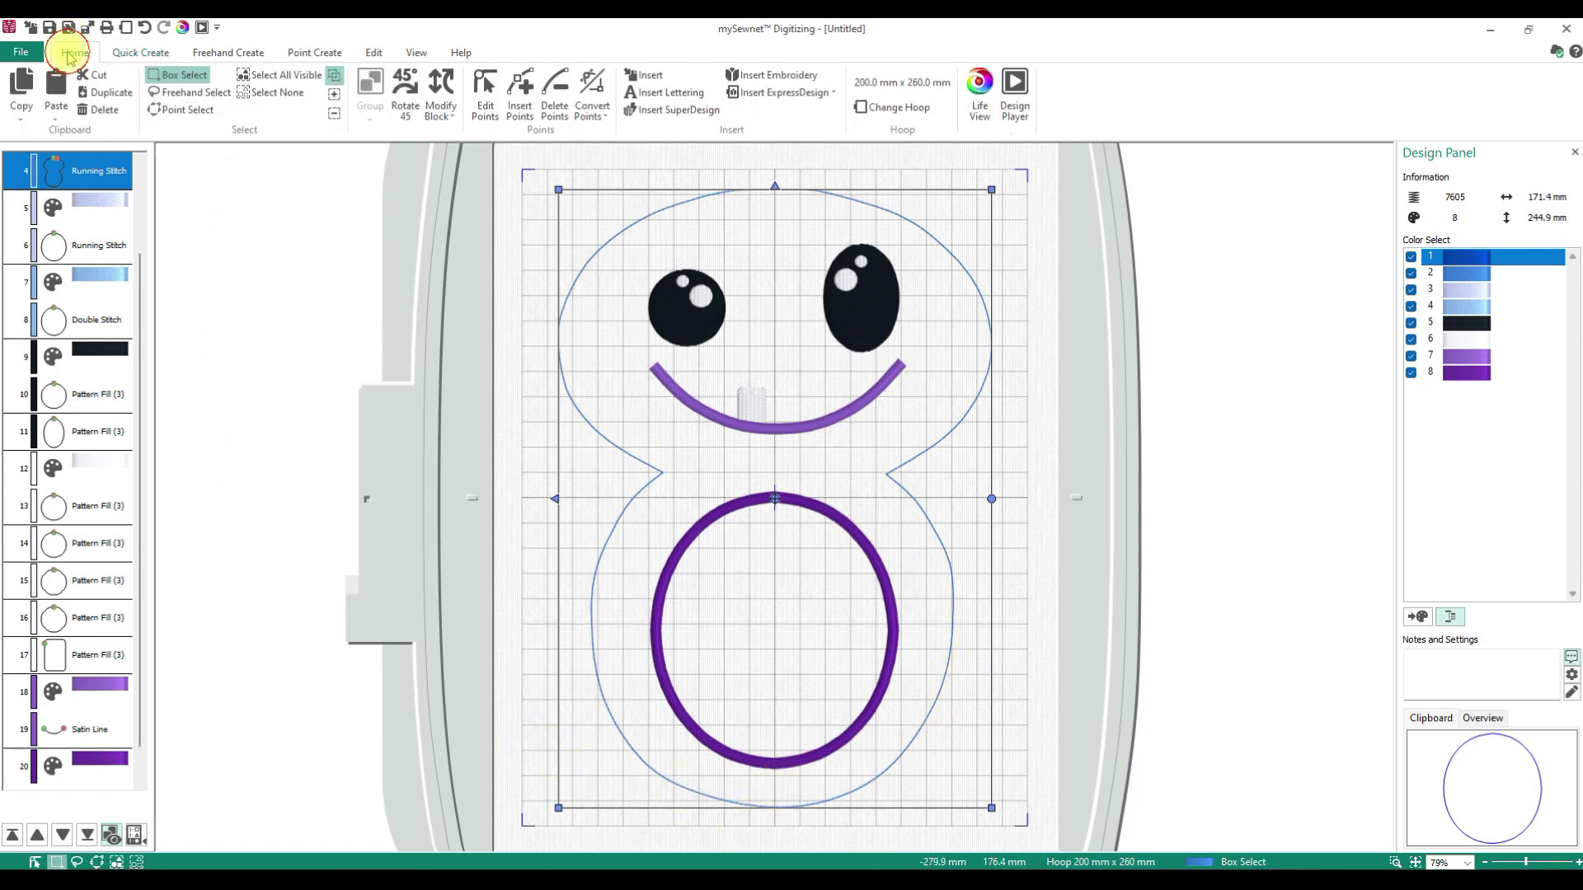
click(485, 93)
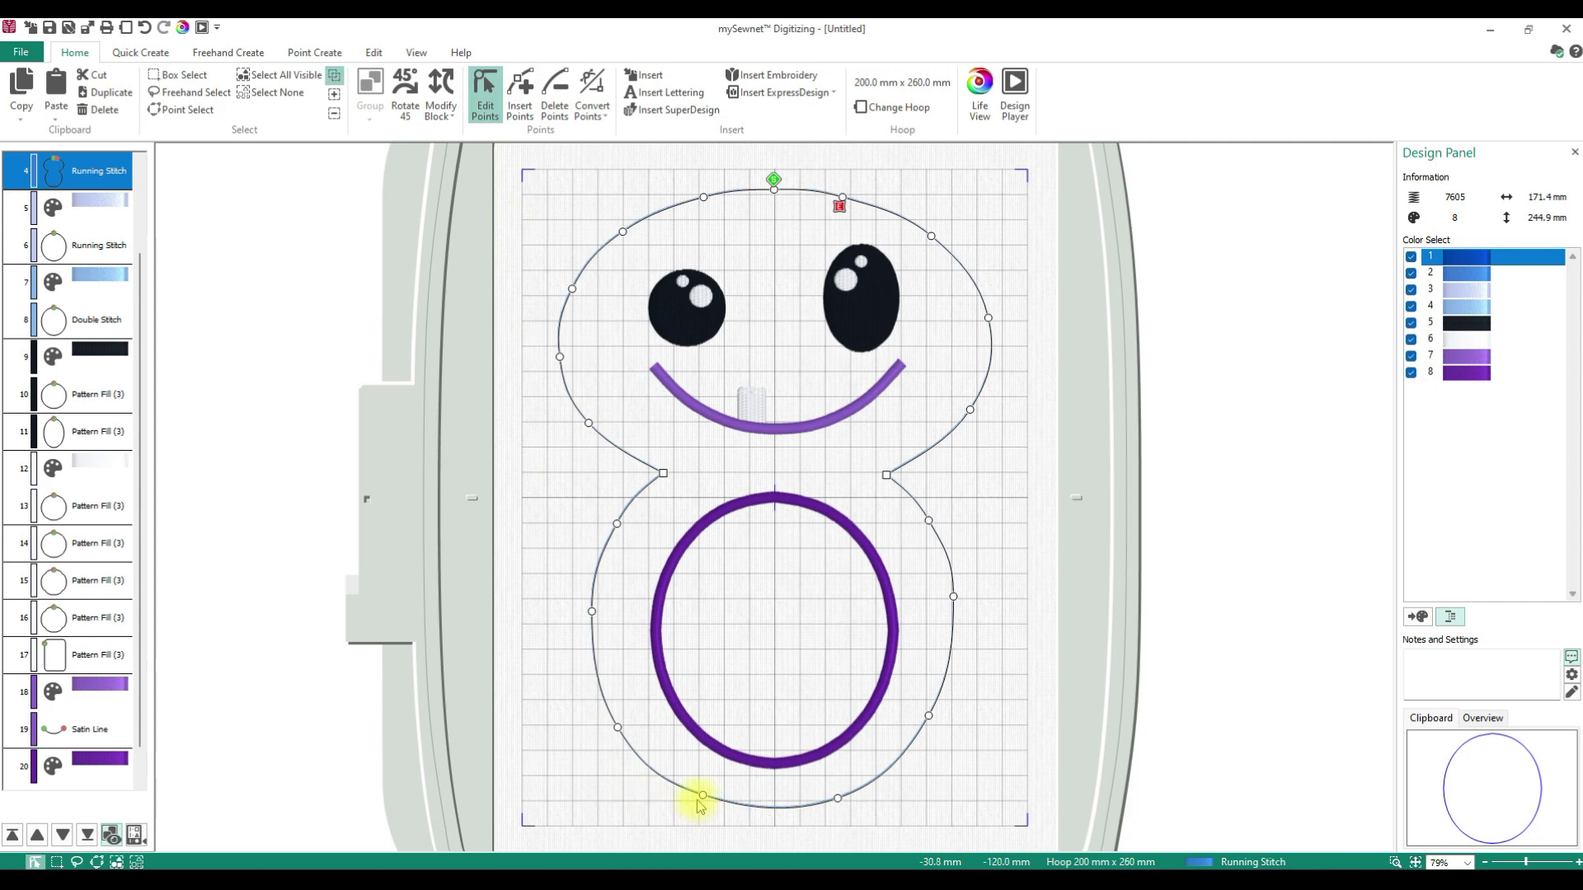
drag(702, 796, 700, 799)
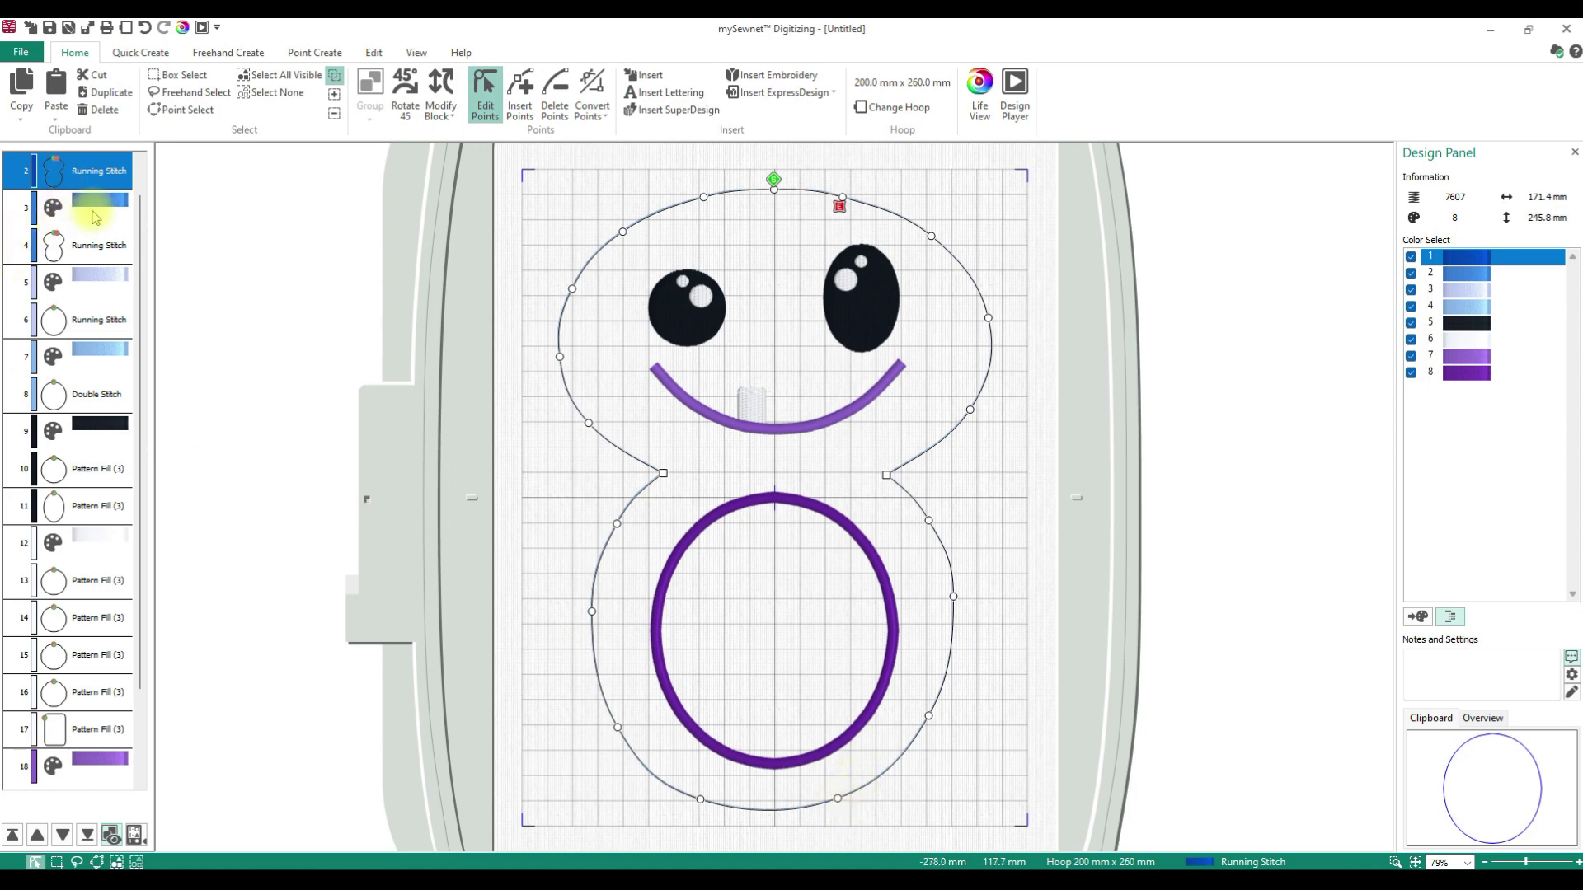
Delete the second two-lobed running stitch outline, placed after the second blue color change.
scroll(142, 220, up, 1)
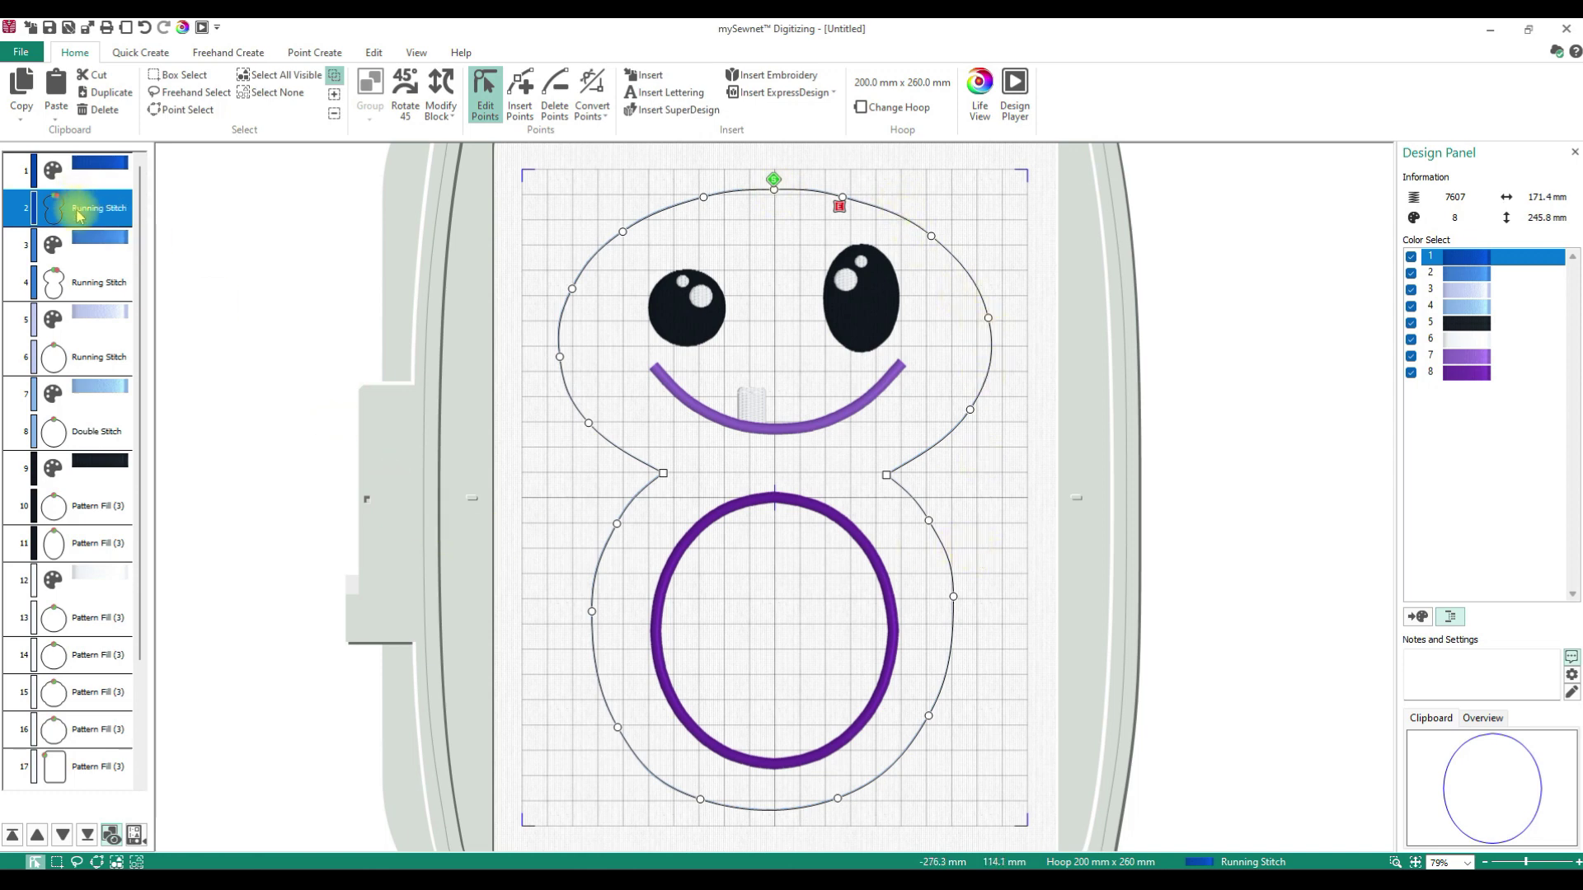
click(82, 284)
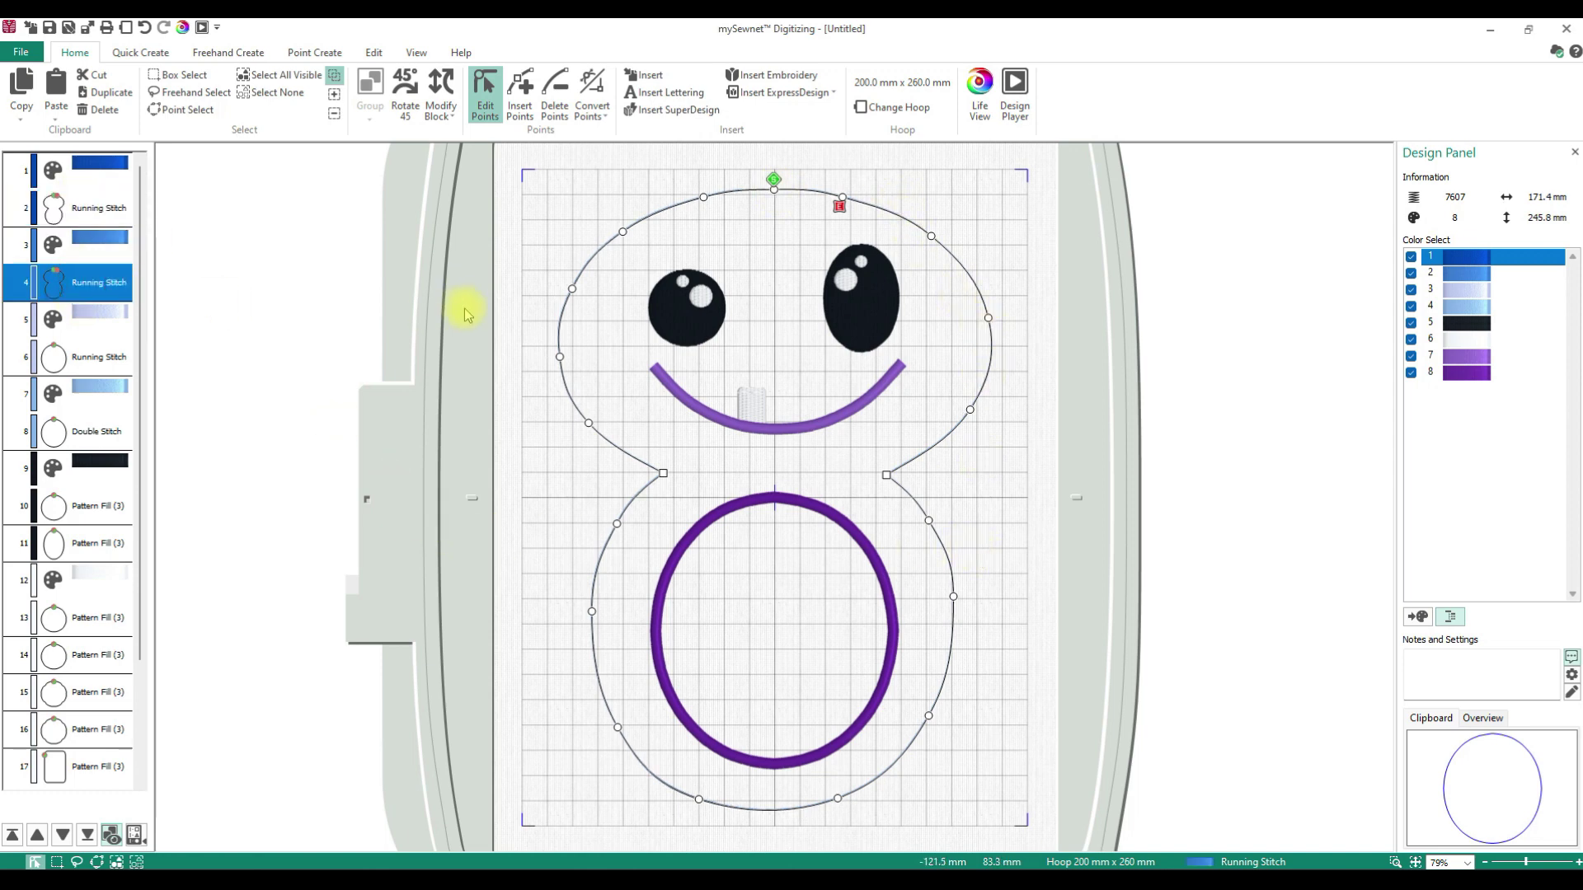
key(Delete)
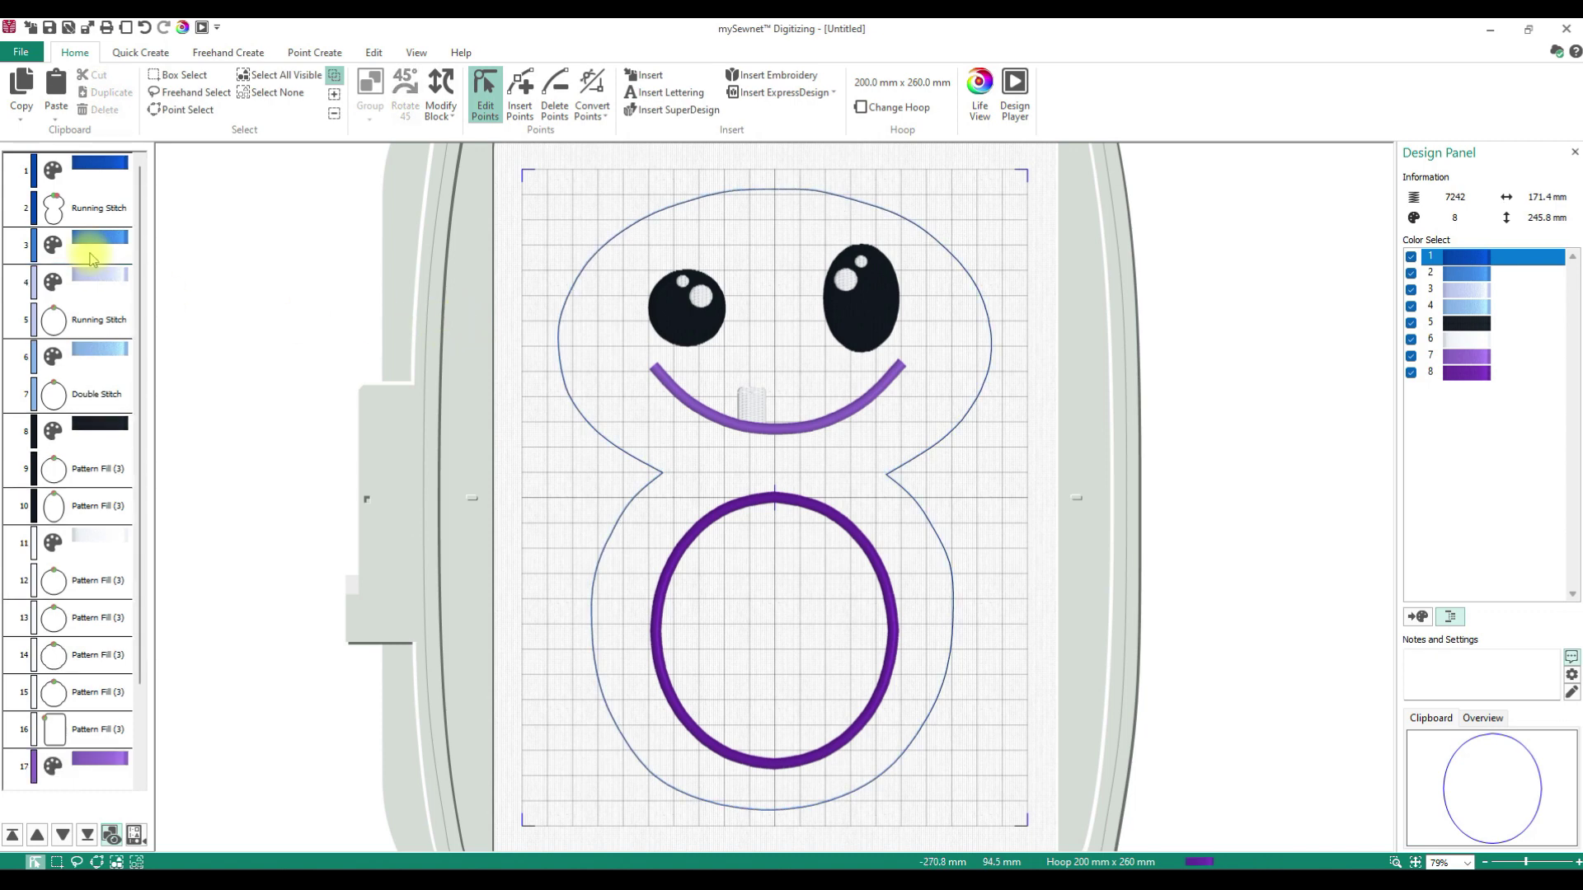
On the remaining two-lobed outline, shift the upper edge's end point and the lower lobe's bottom-left point slightly to the right.
click(69, 213)
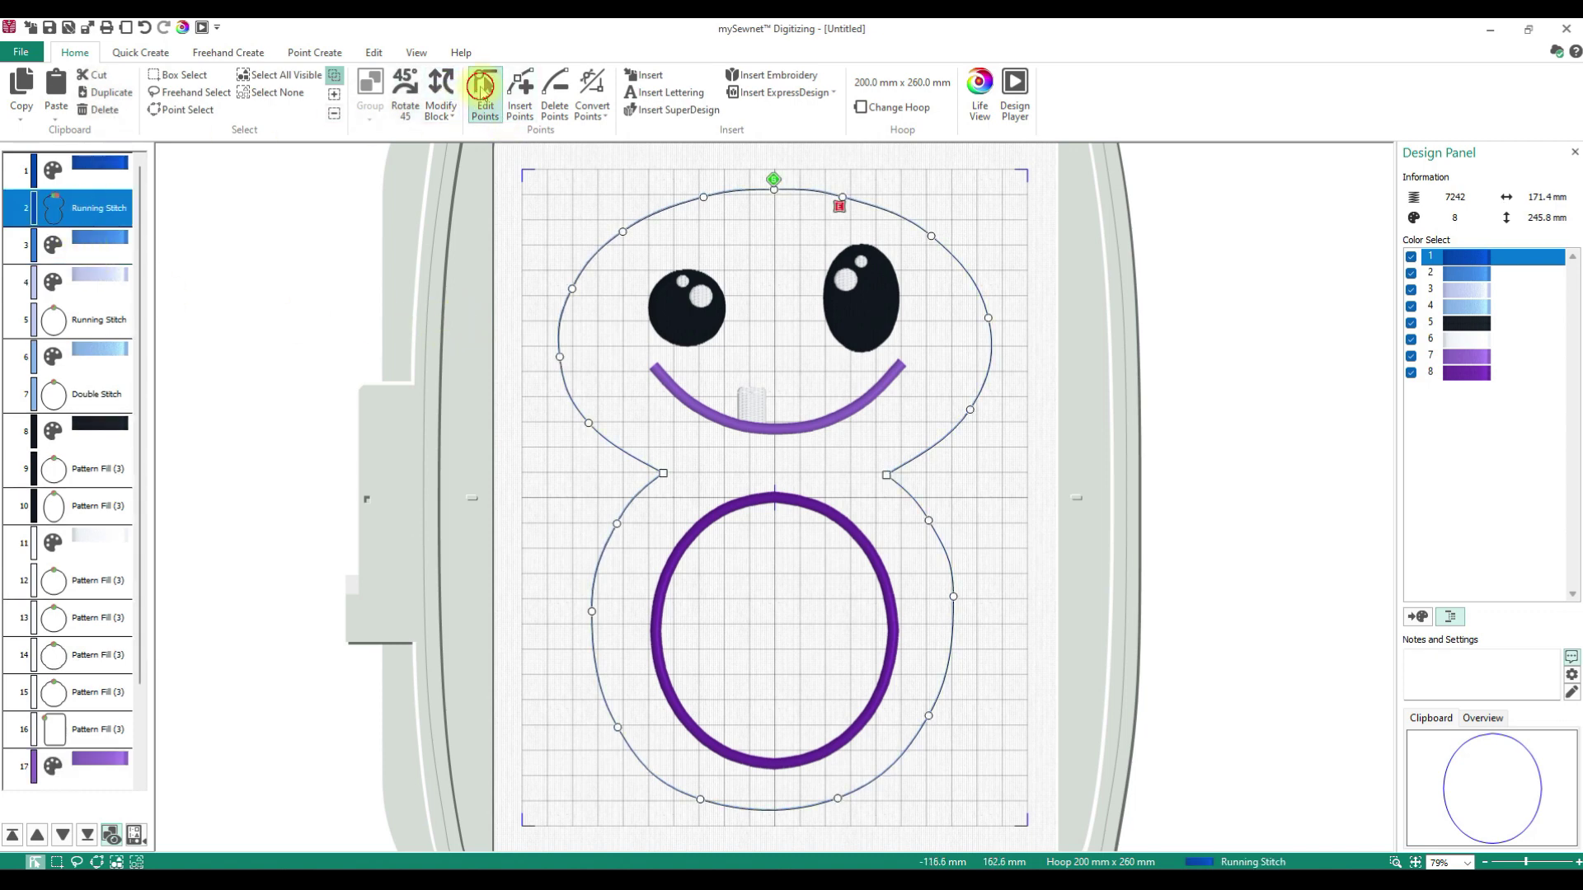
drag(843, 198, 849, 200)
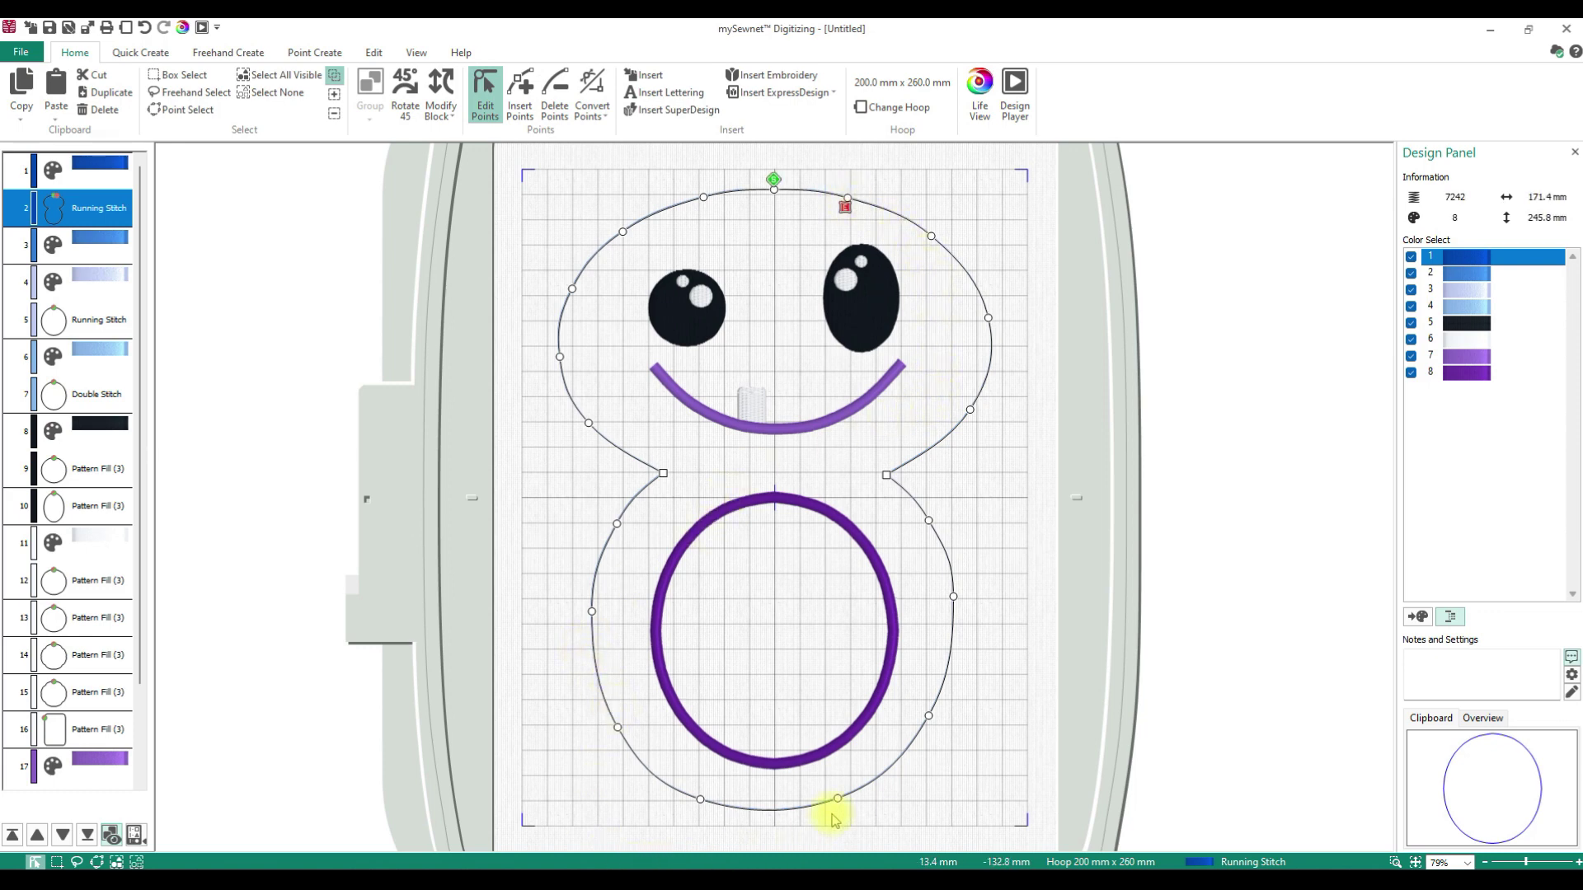
click(700, 800)
drag(700, 800, 705, 800)
click(839, 799)
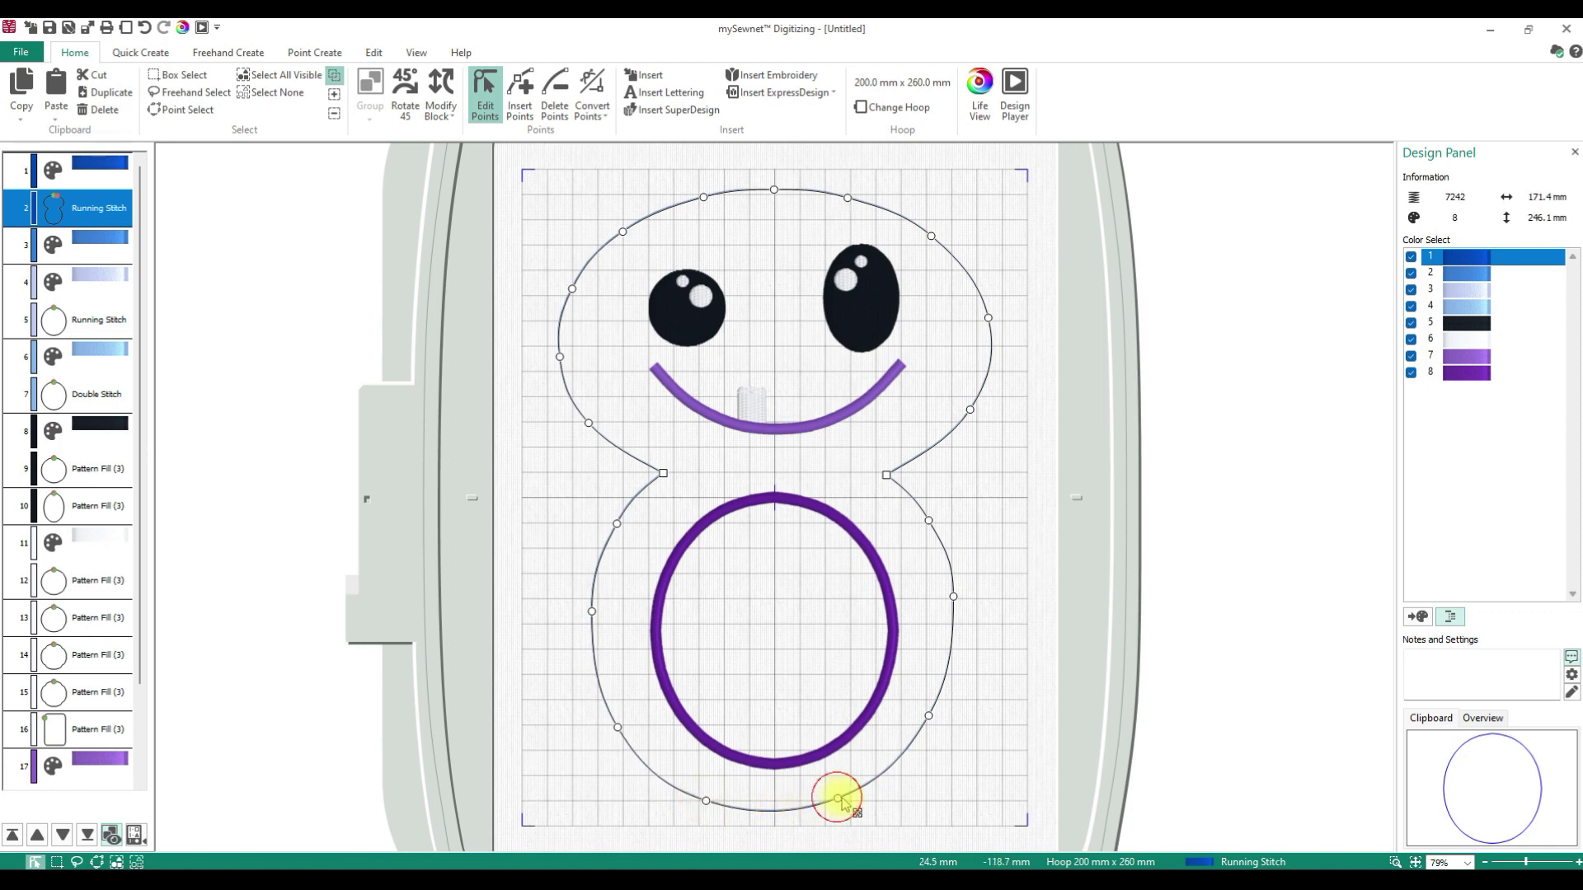
Reshape the lower lobe's right side and base by moving its curve points to mirror the left side.
drag(929, 717, 929, 724)
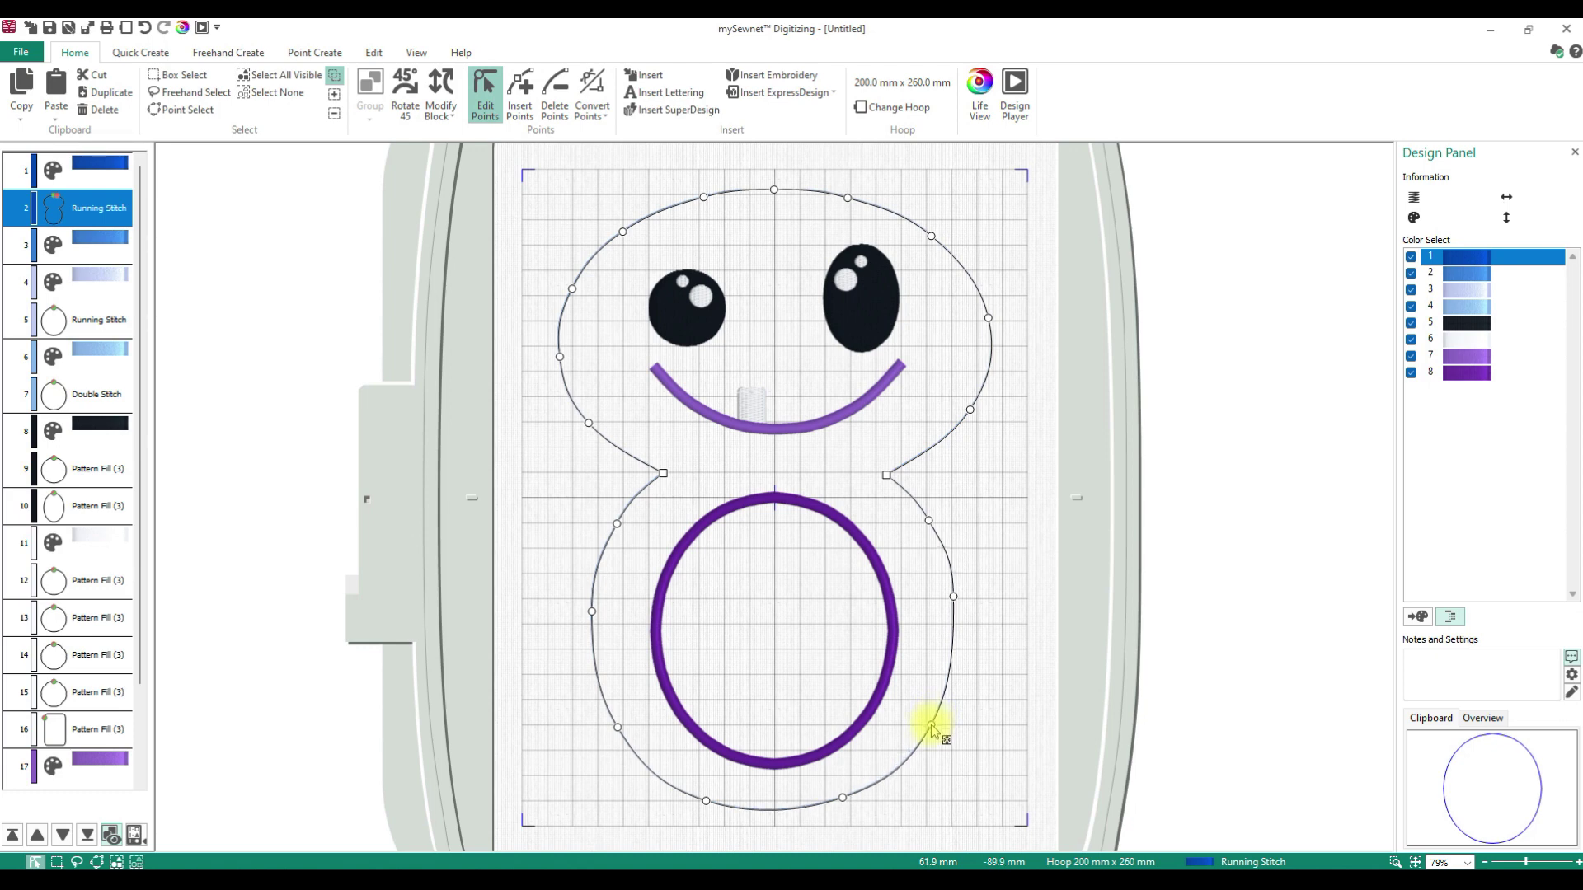
drag(844, 796, 836, 801)
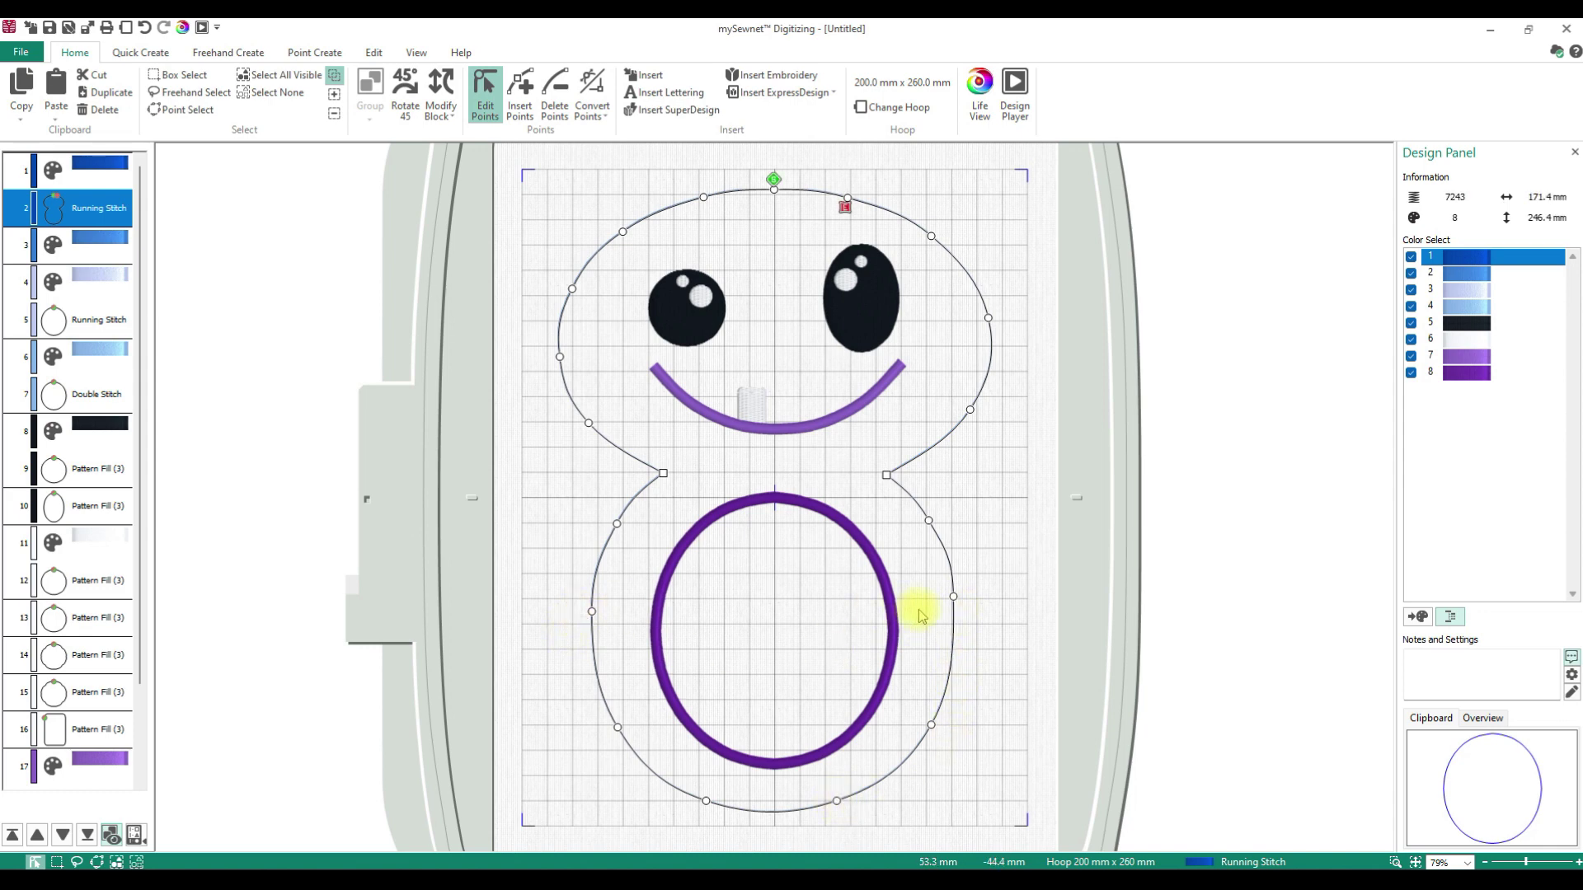
drag(954, 597, 956, 600)
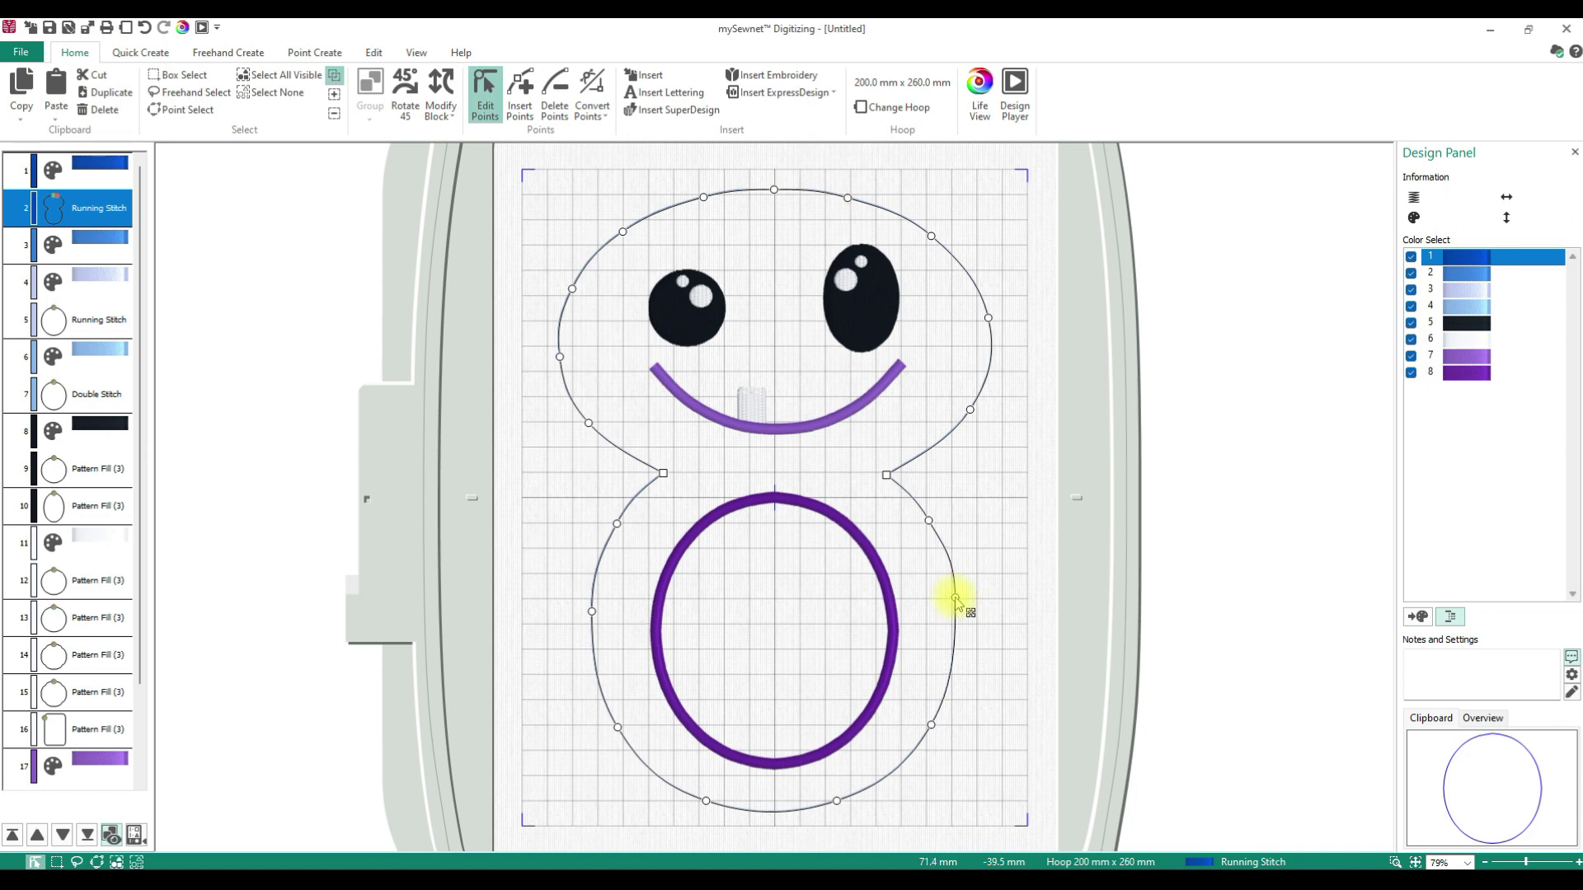
drag(955, 600, 958, 612)
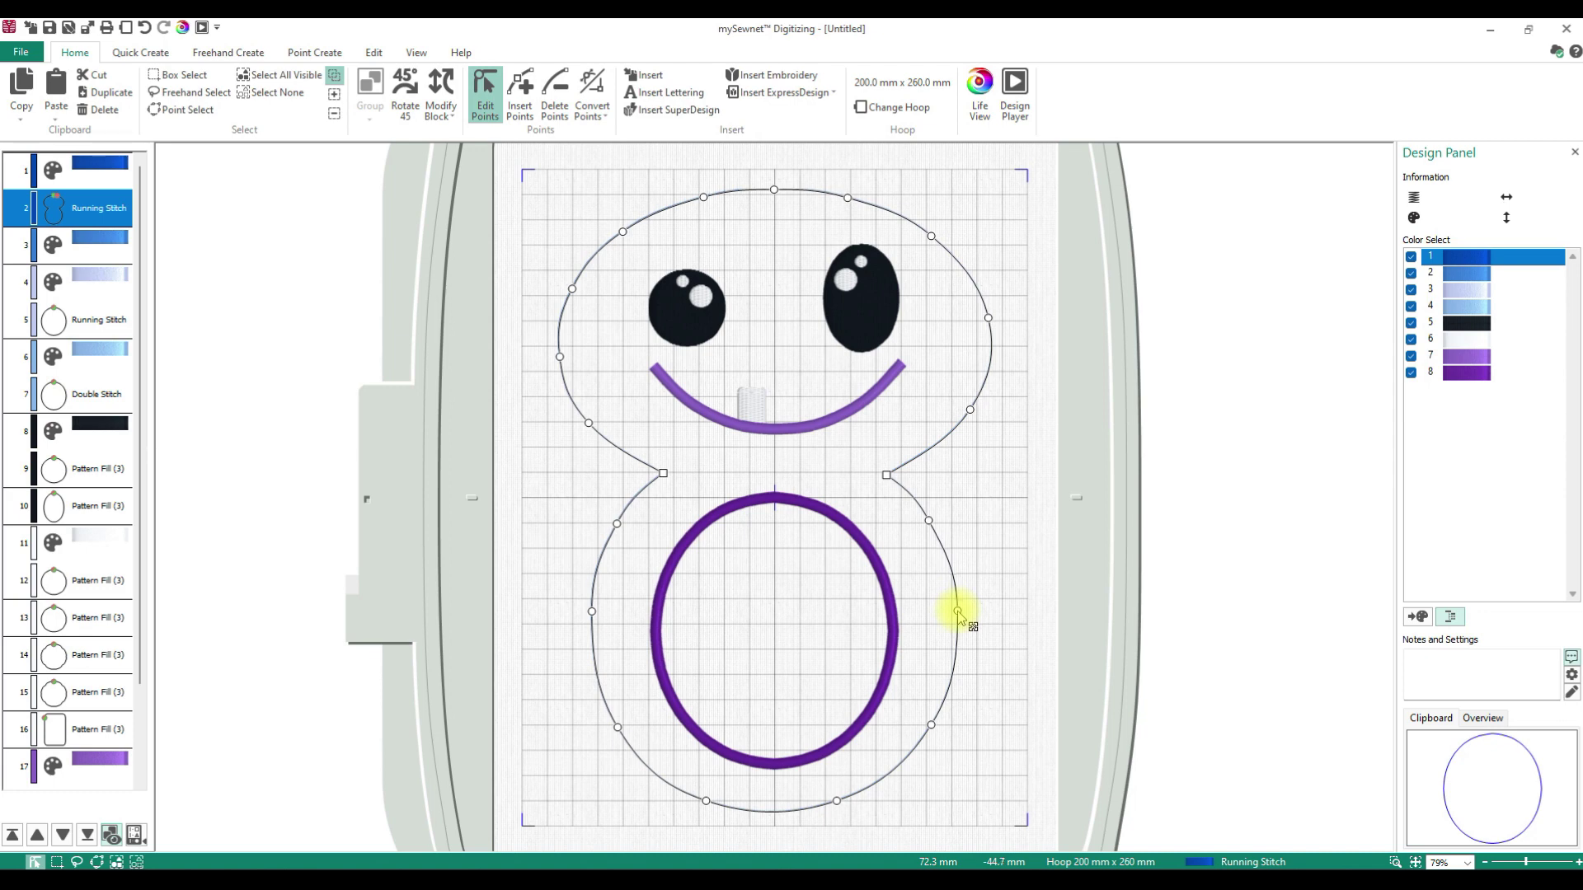
drag(958, 614, 957, 612)
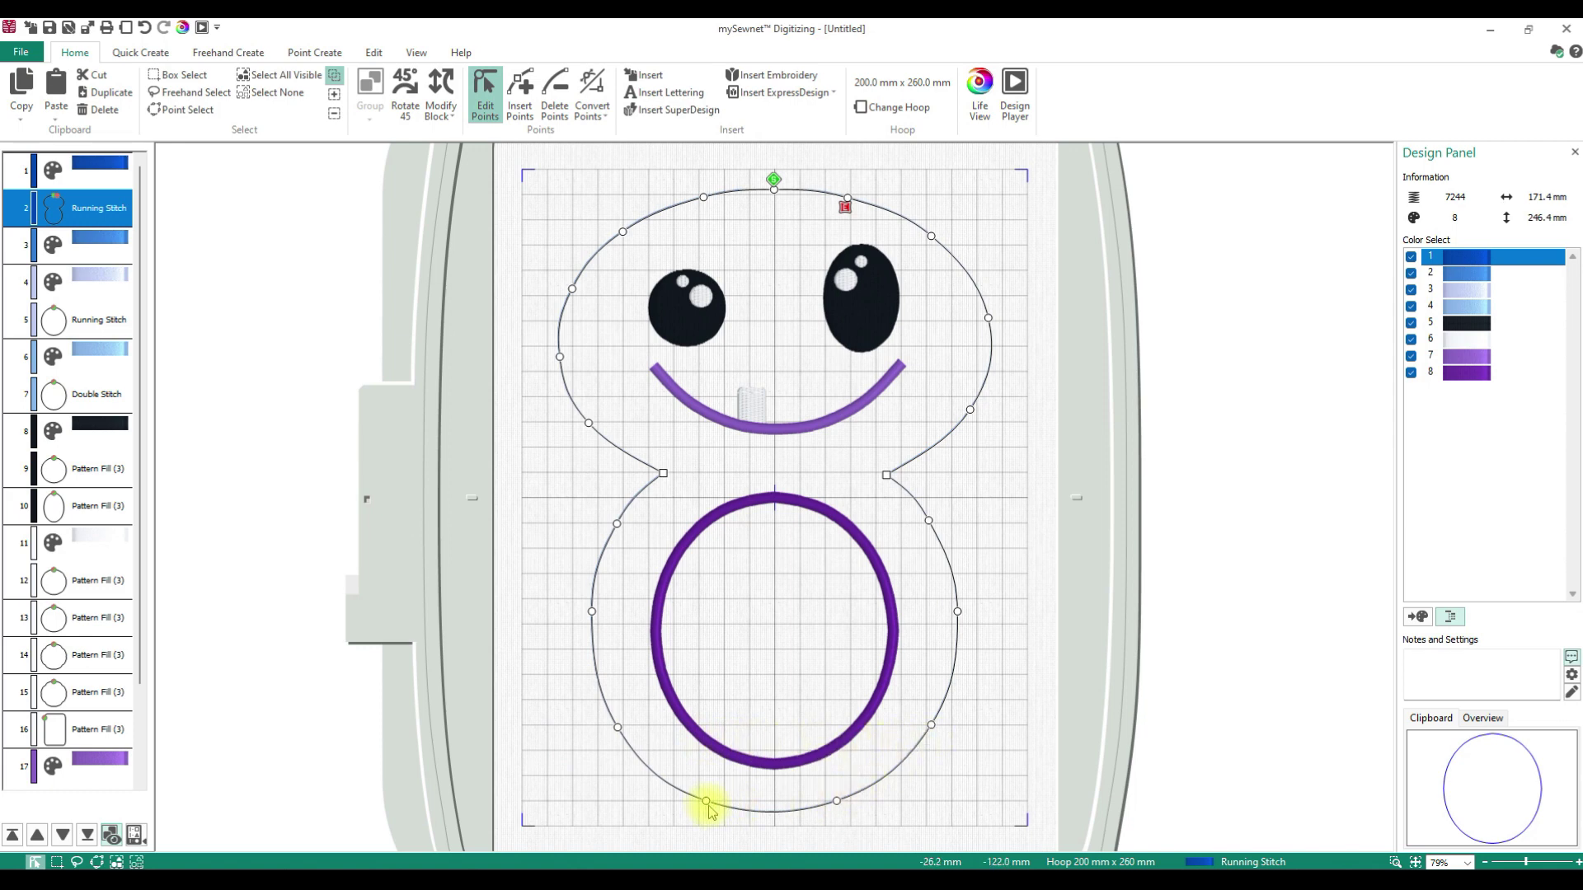
drag(836, 803, 843, 805)
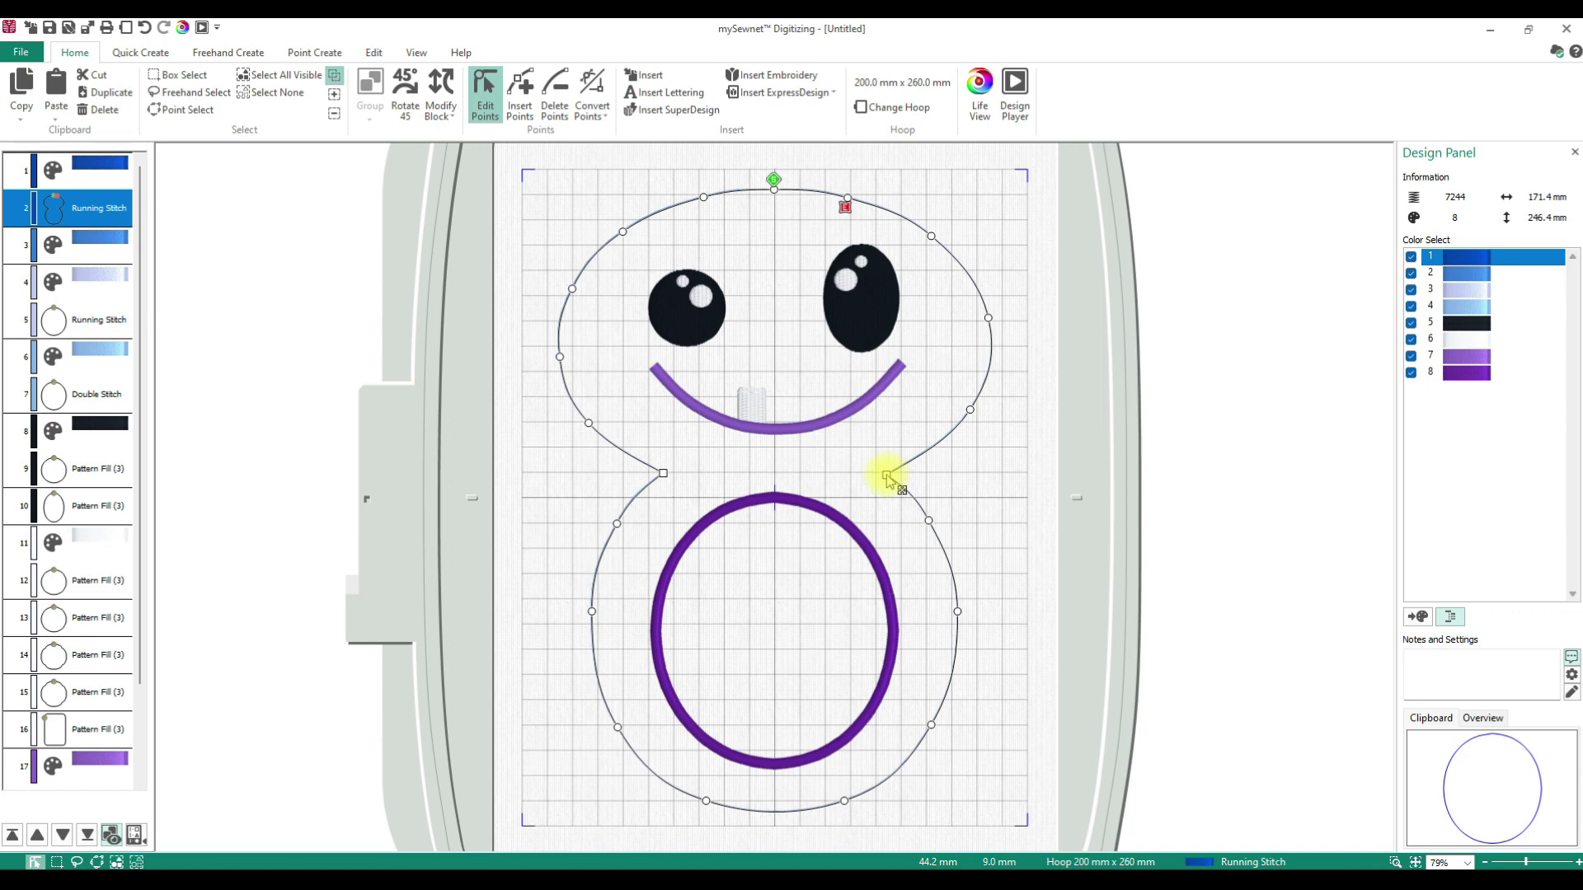
Move the outline's right neck corner and the curve point below it slightly outward for a smoother, more symmetrical shape.
drag(886, 476, 893, 473)
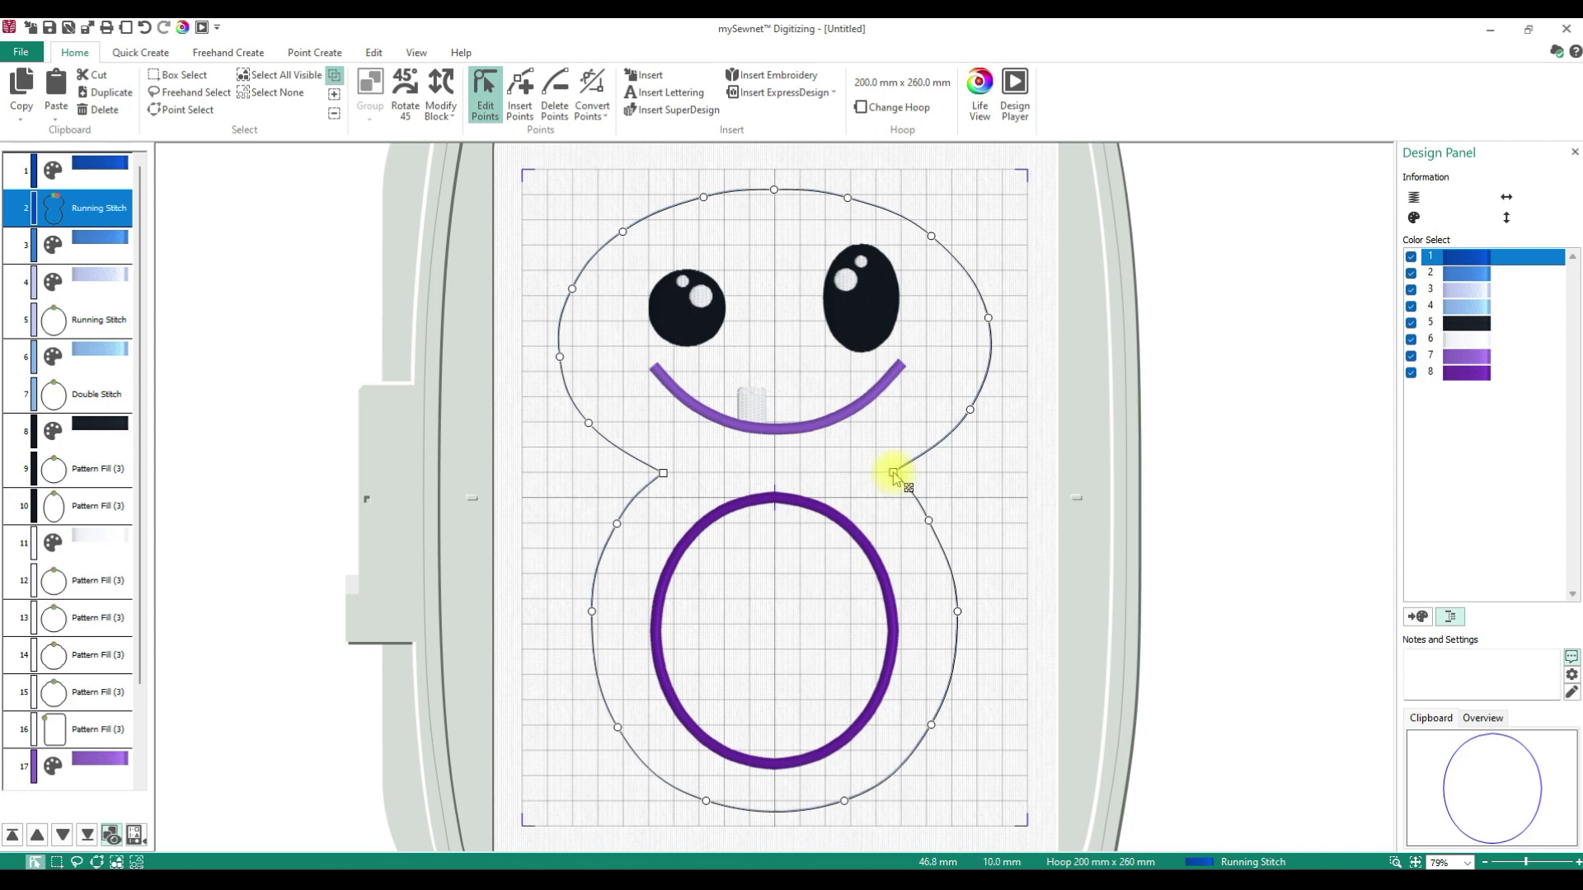
drag(893, 472, 892, 472)
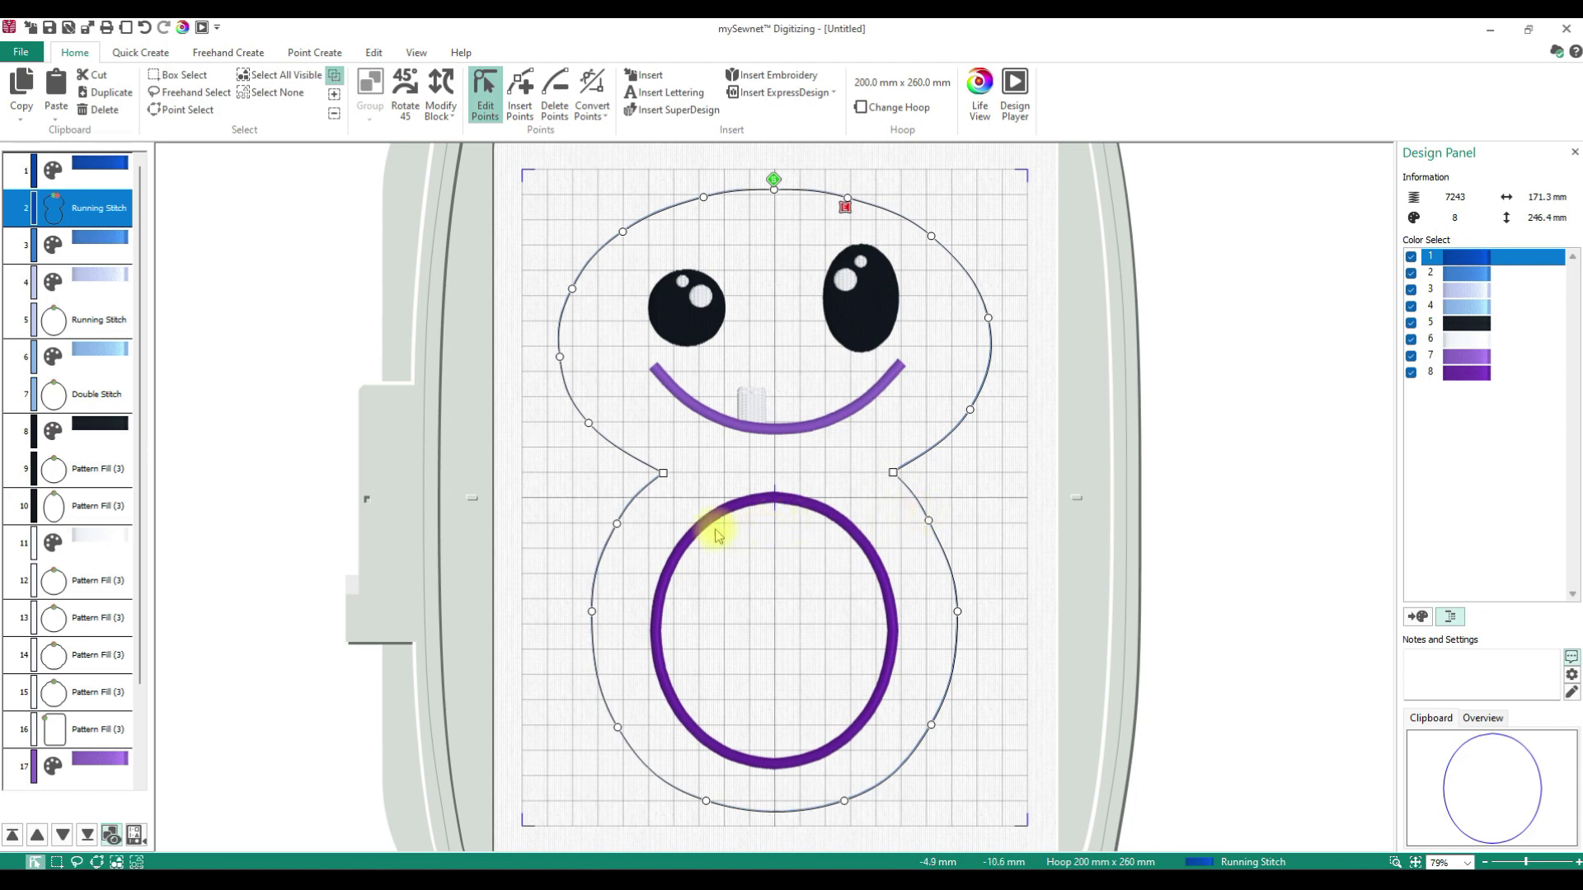
drag(928, 521, 931, 523)
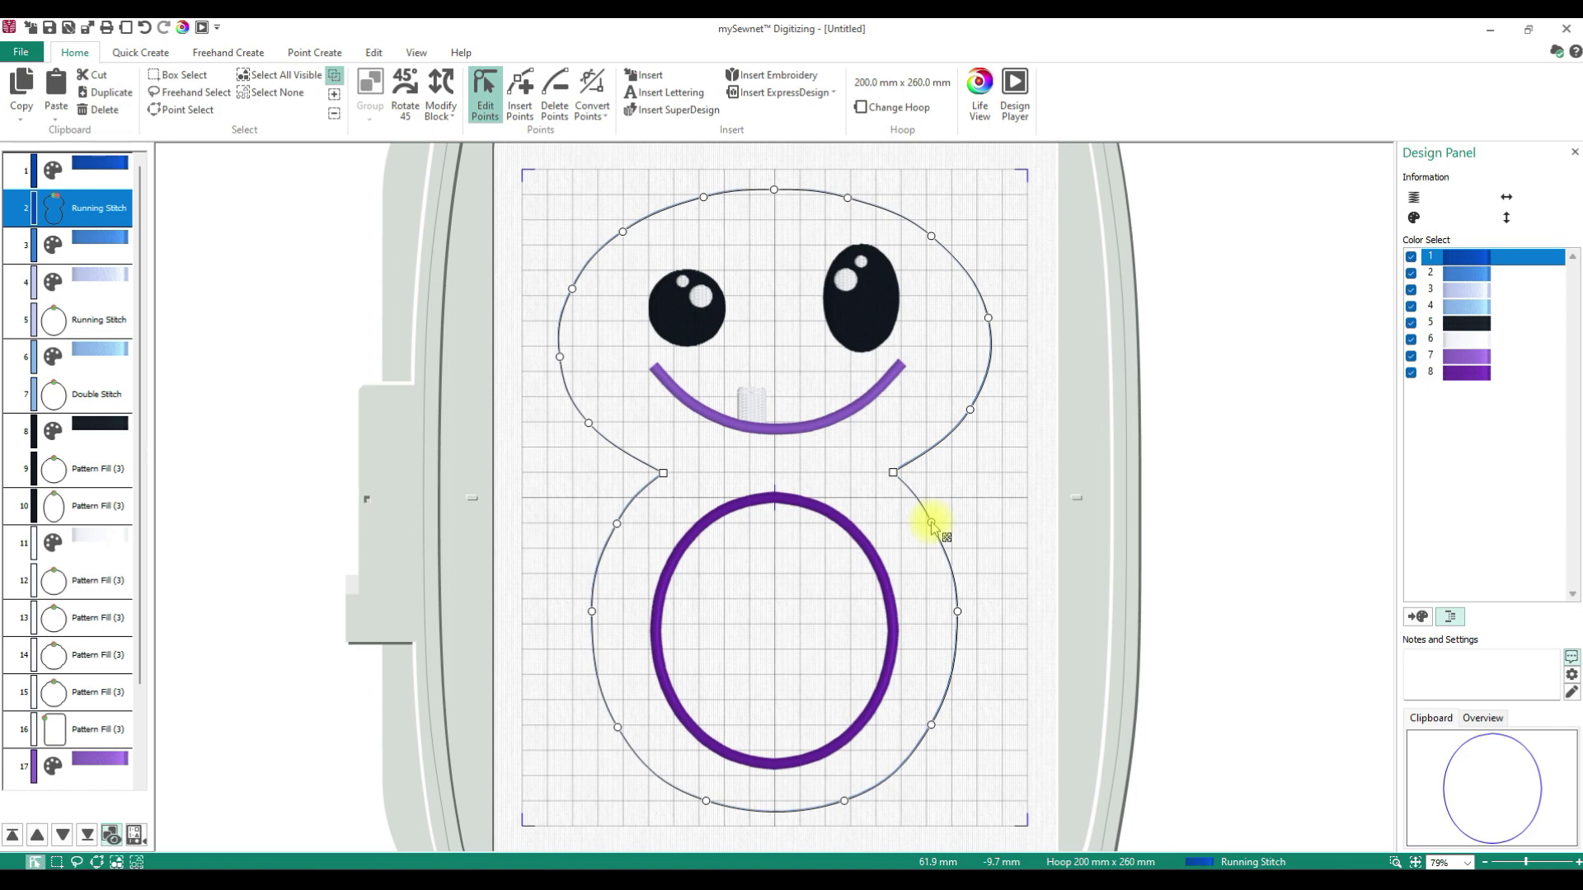
drag(932, 525, 932, 524)
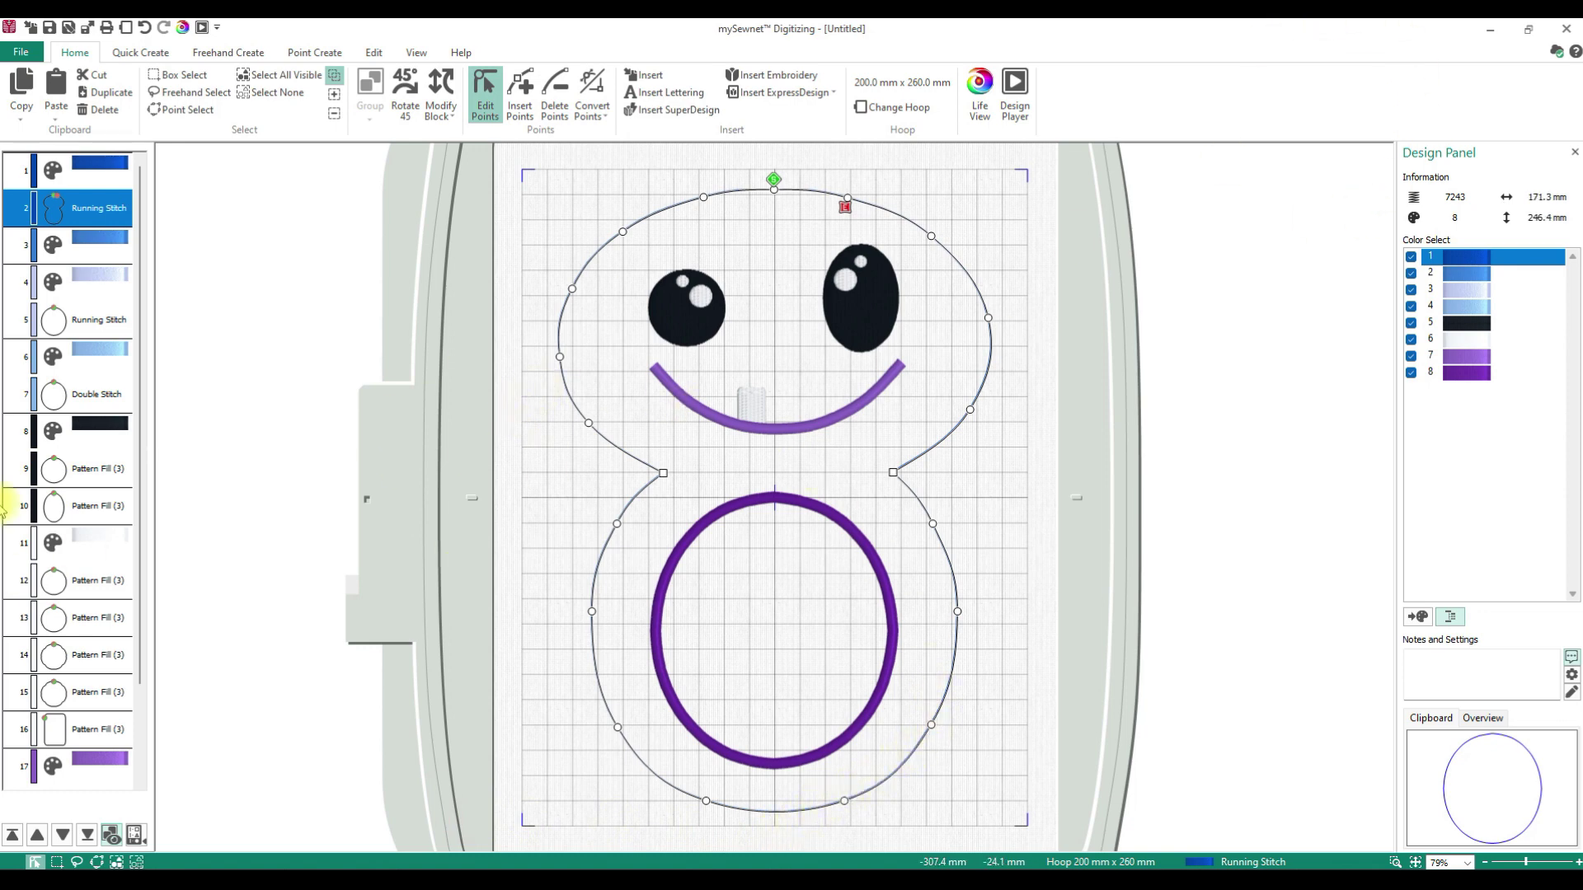
Copy the adjusted two-lobed outline and paste it after the second blue color change.
right_click(66, 219)
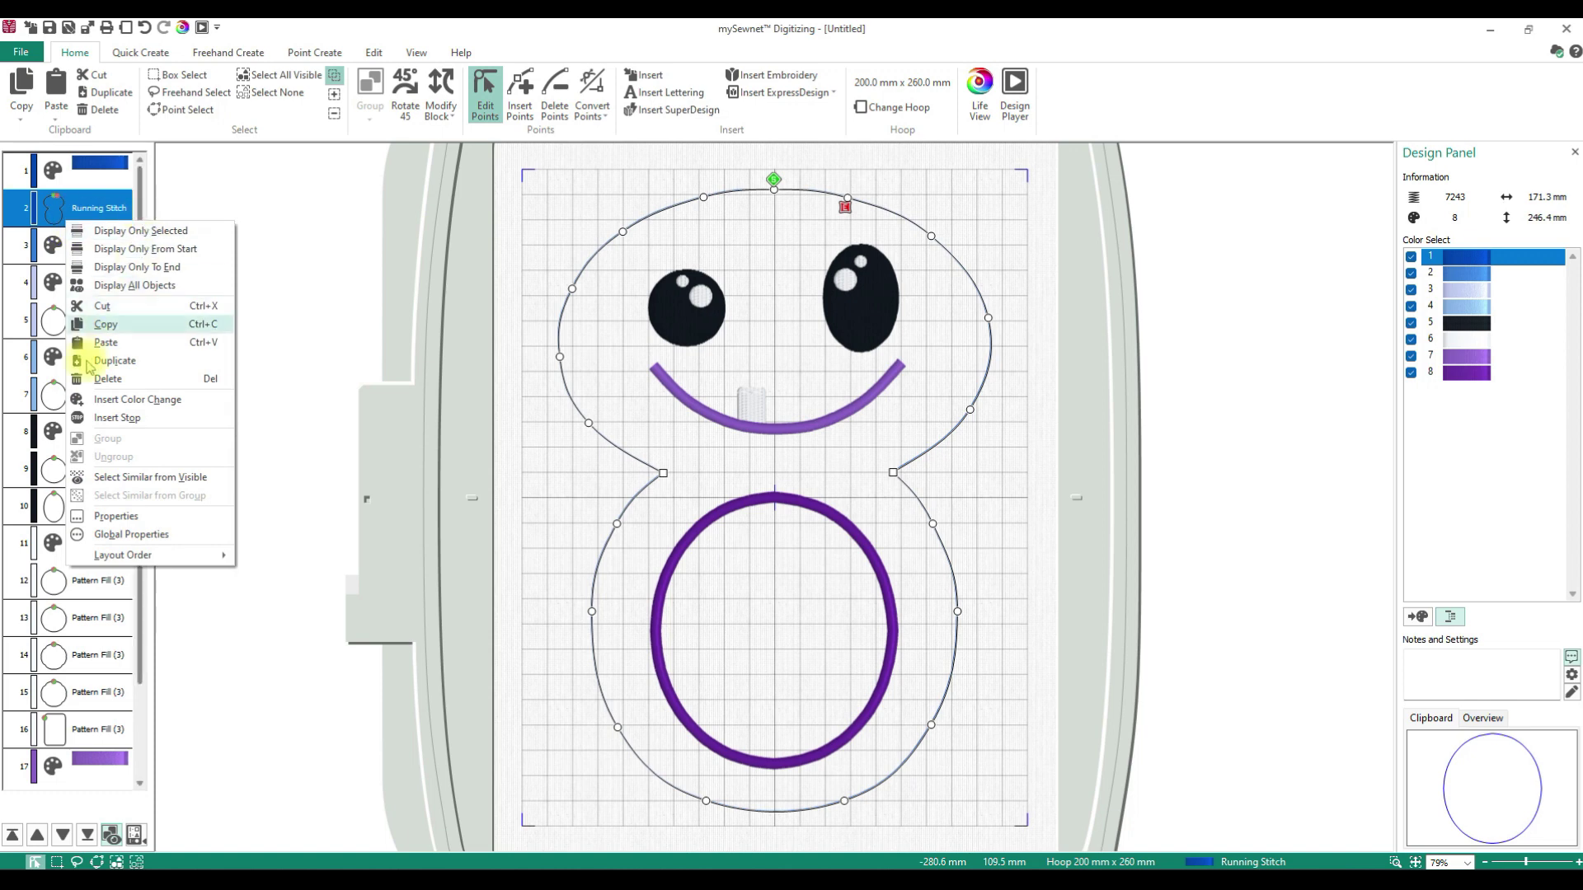
click(106, 324)
right_click(74, 247)
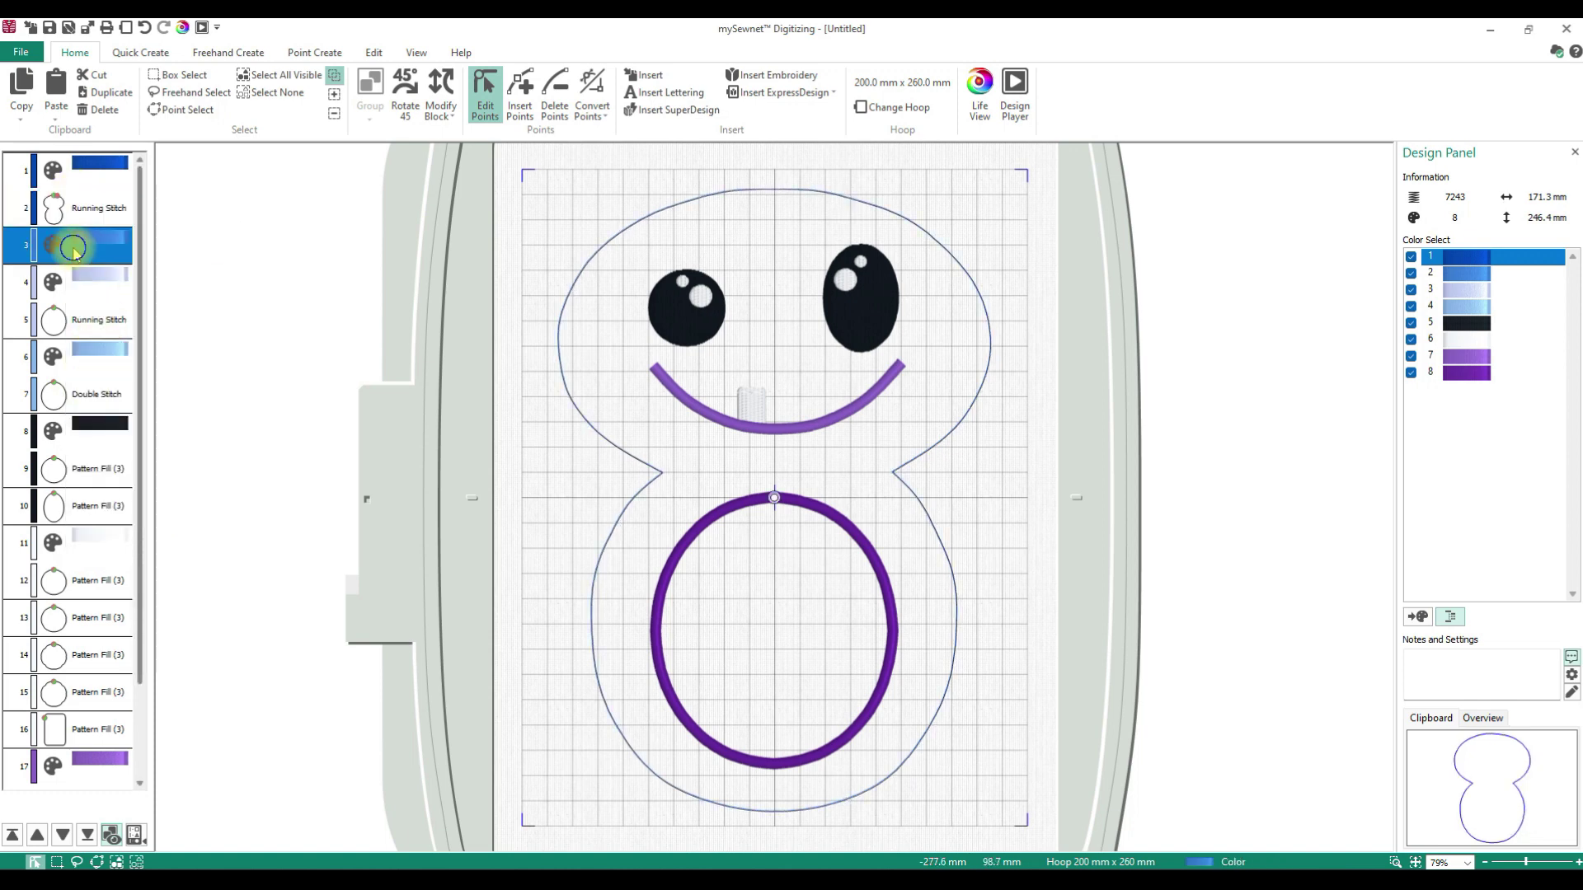
click(114, 370)
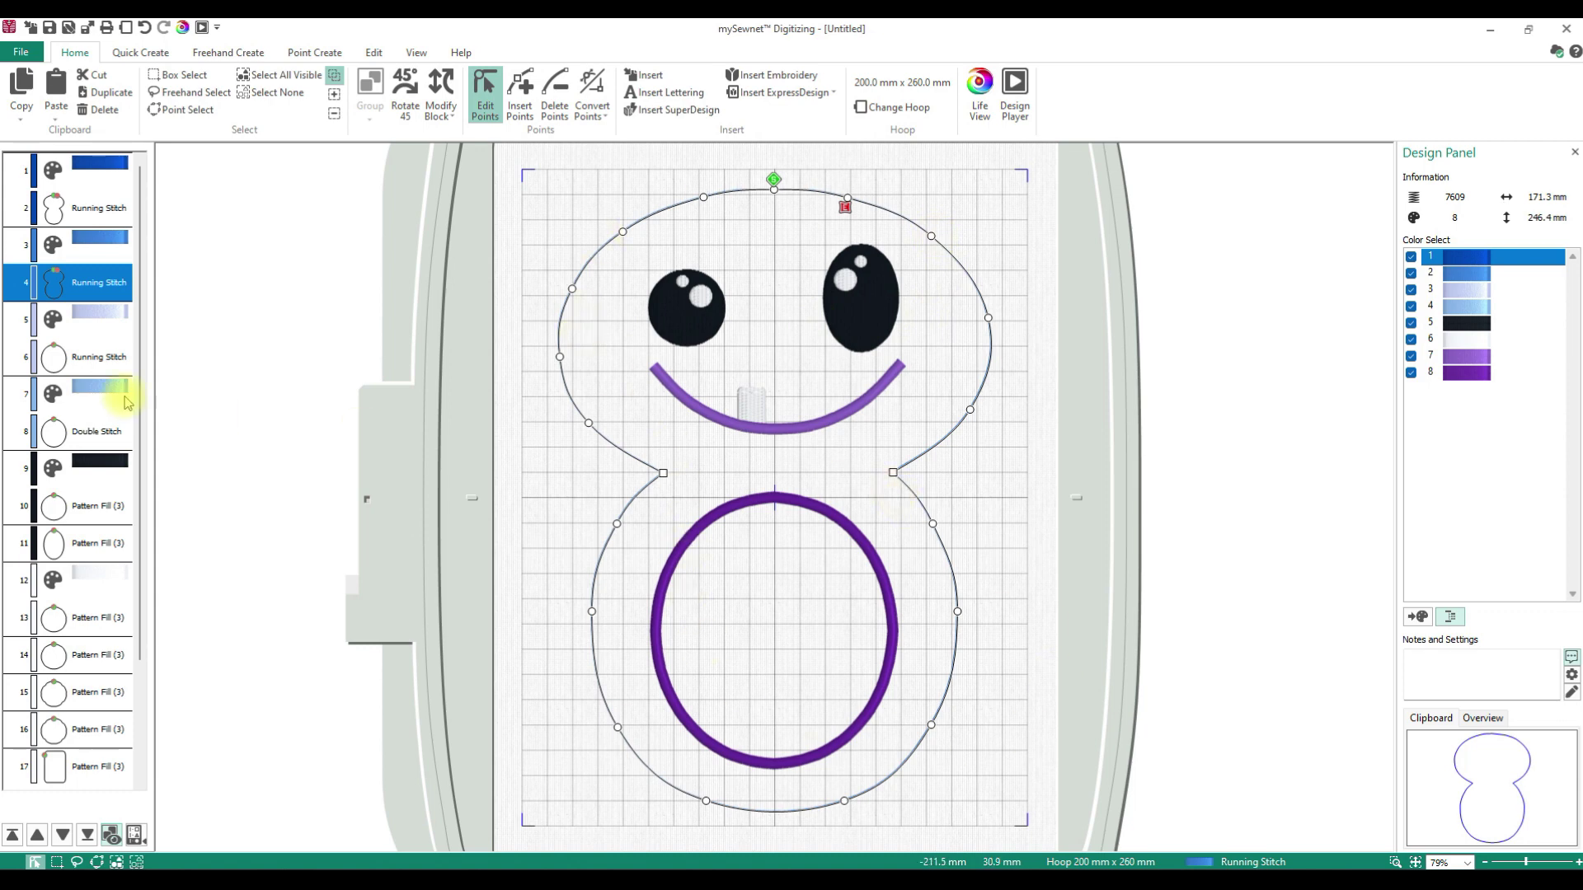
Review the color order and objects, and examine up close how the tooth's lower edge overlaps the satin smile.
drag(140, 270, 146, 345)
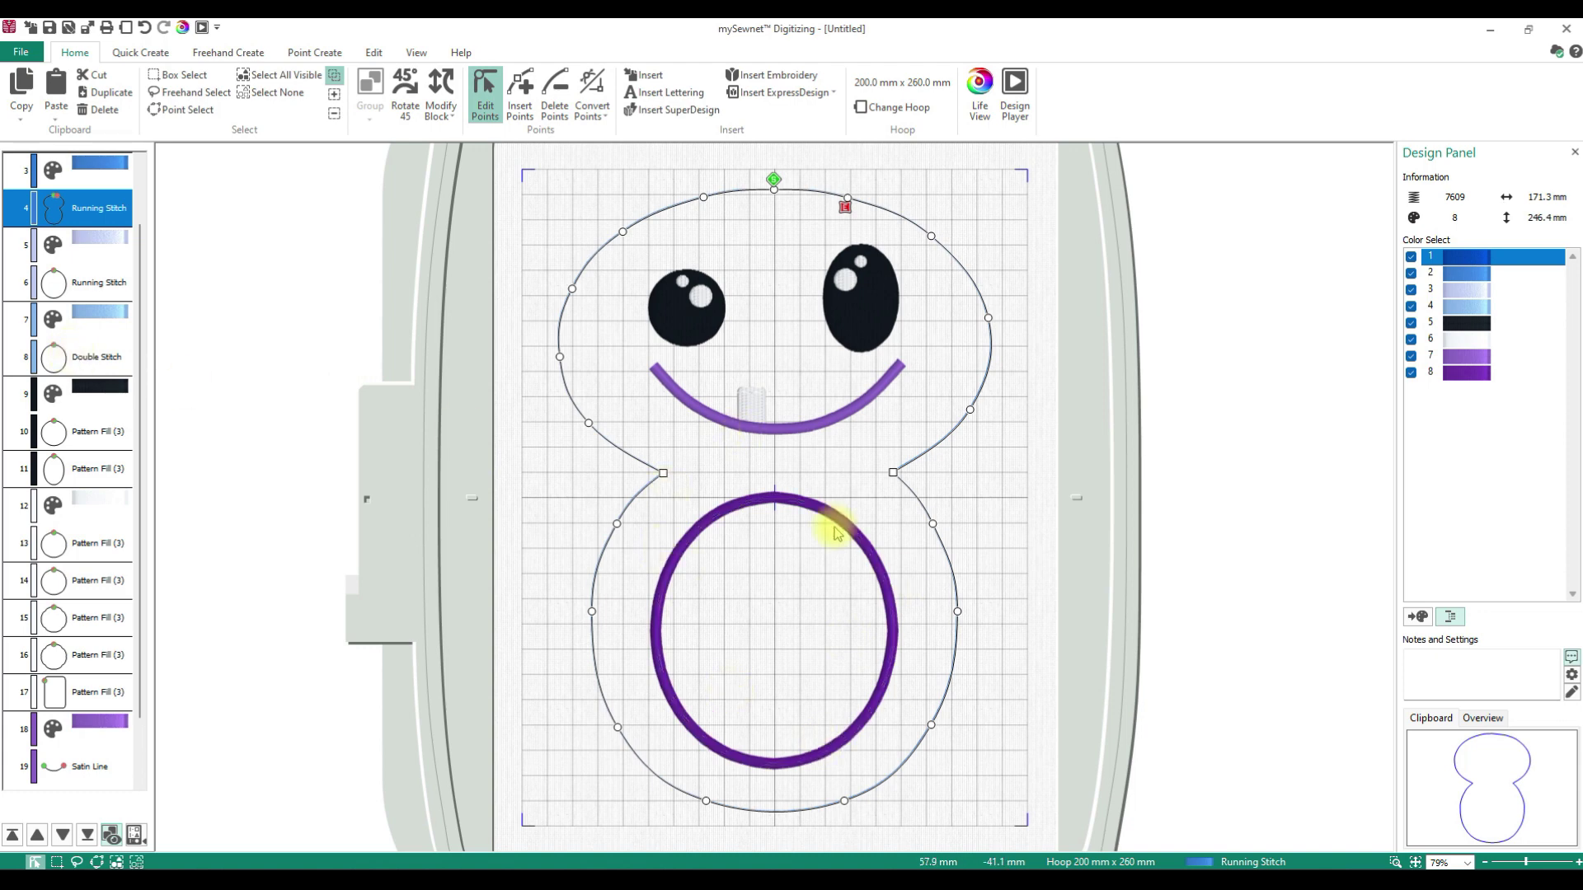
click(113, 391)
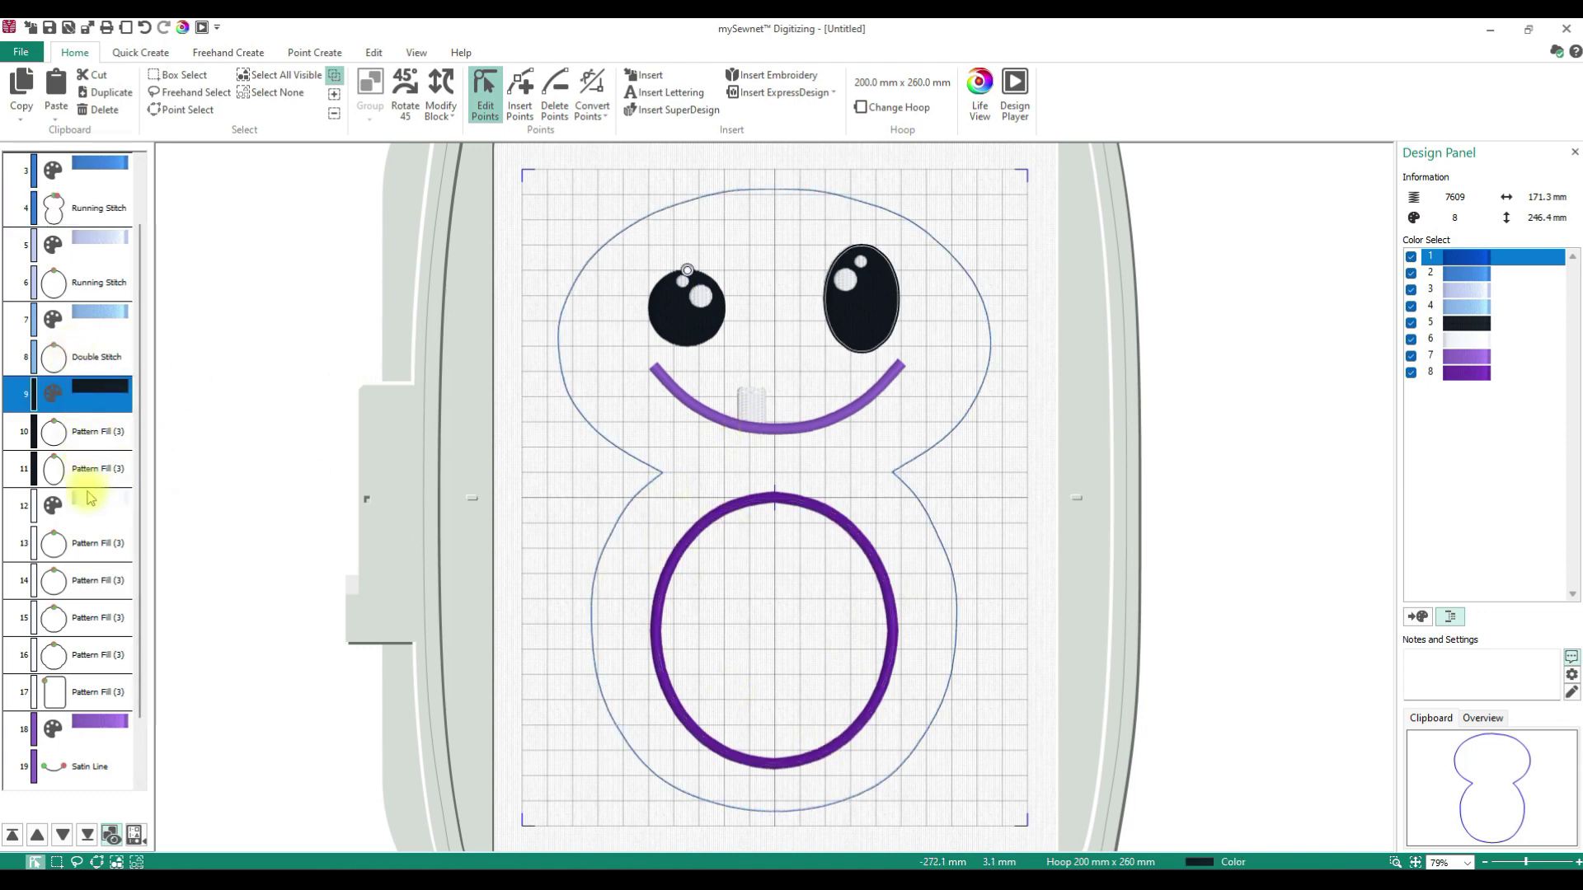
click(89, 504)
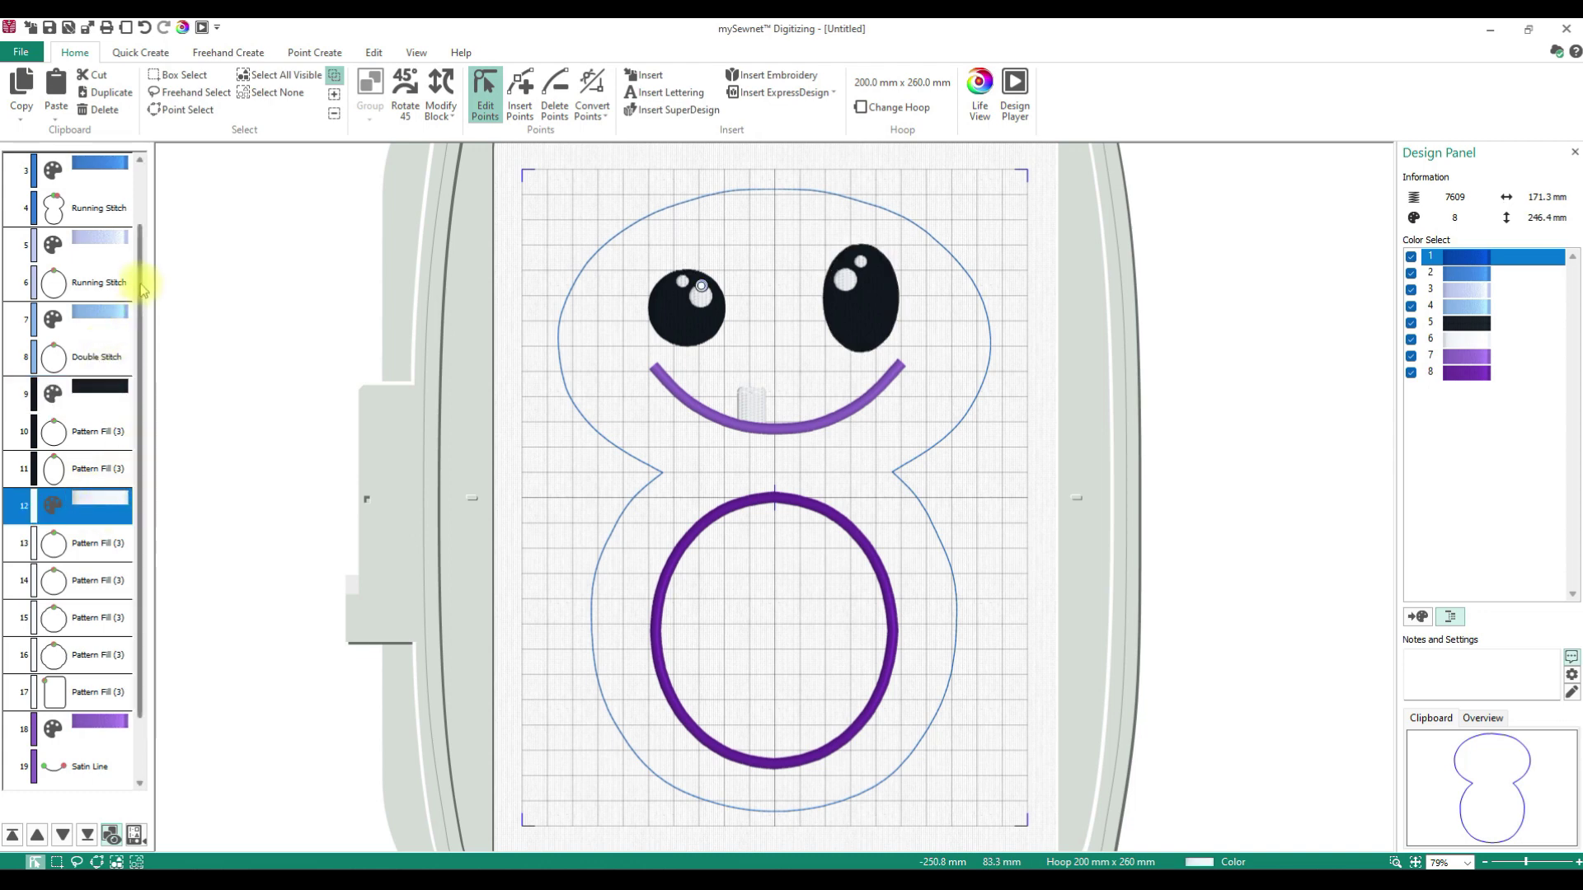
drag(140, 280, 159, 453)
click(107, 632)
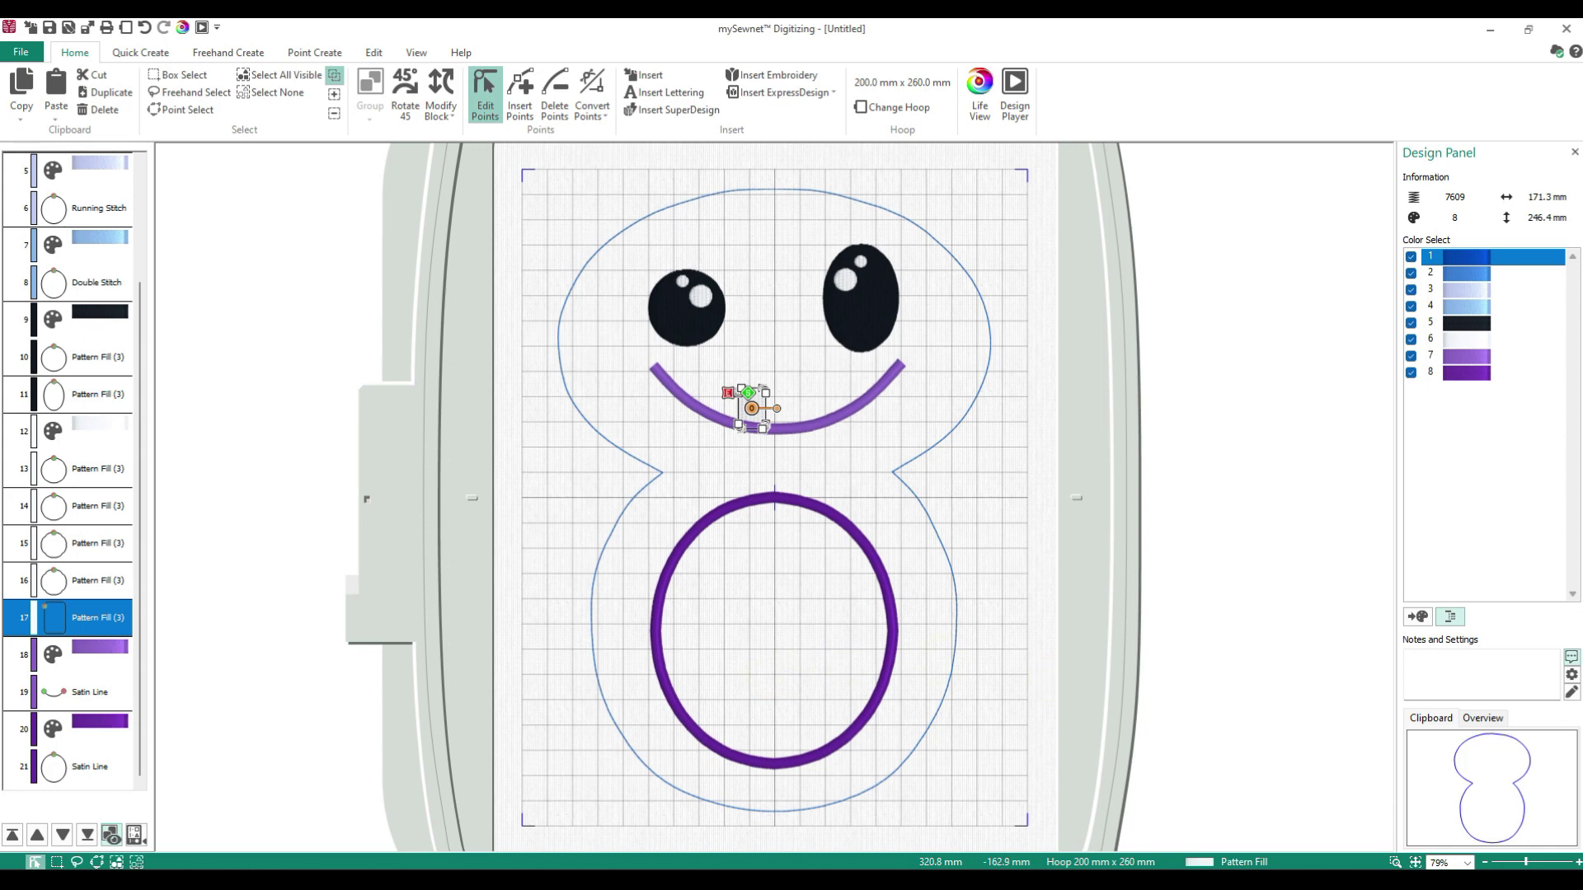
click(1393, 862)
drag(710, 387, 779, 450)
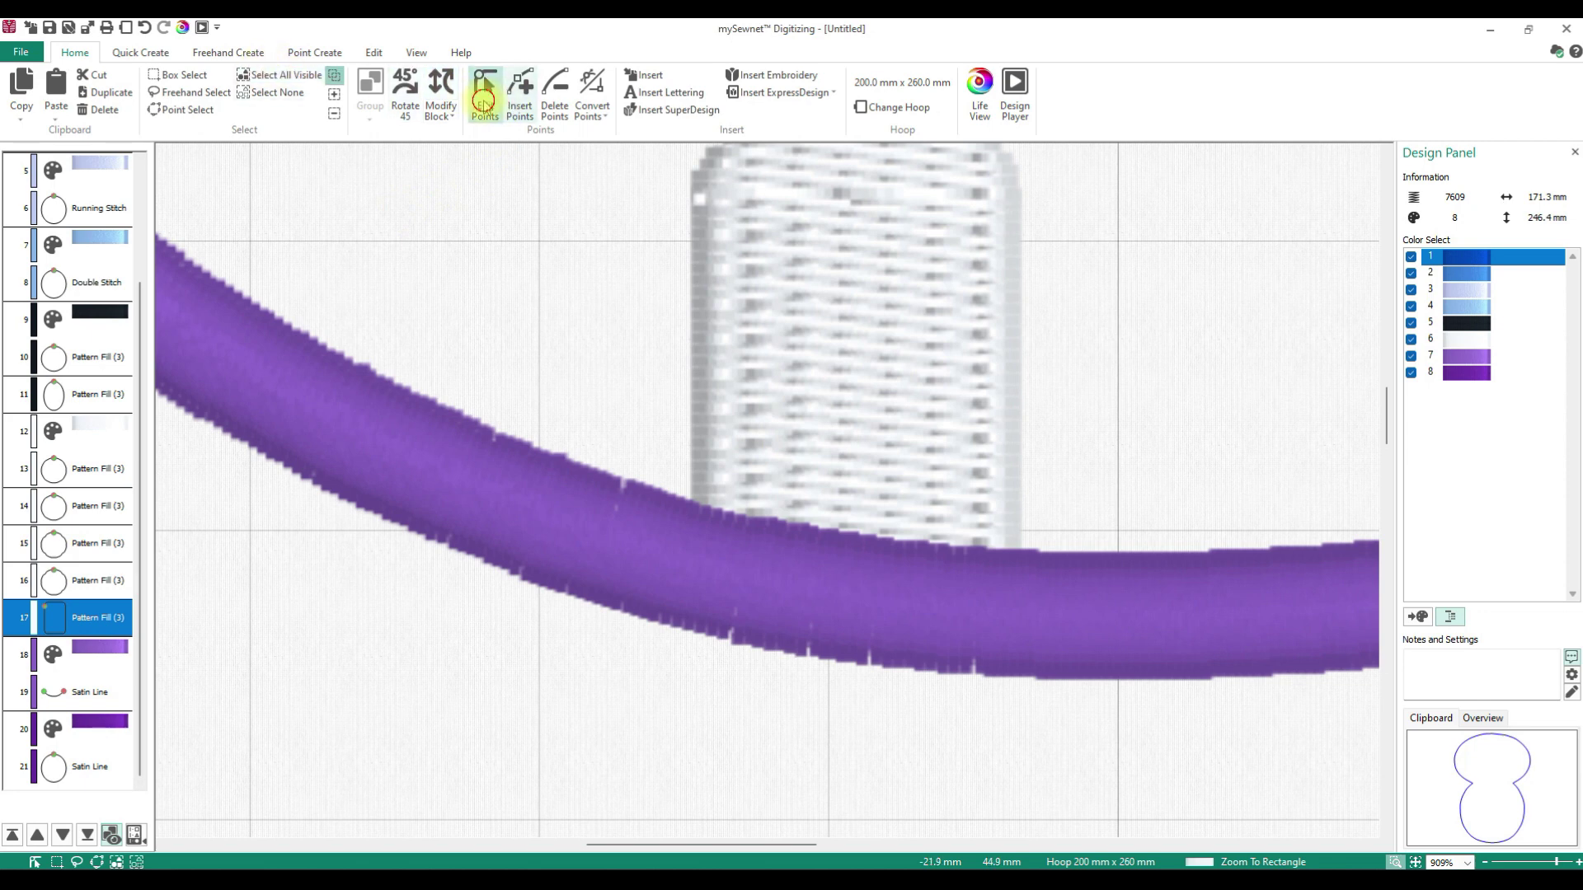
click(485, 92)
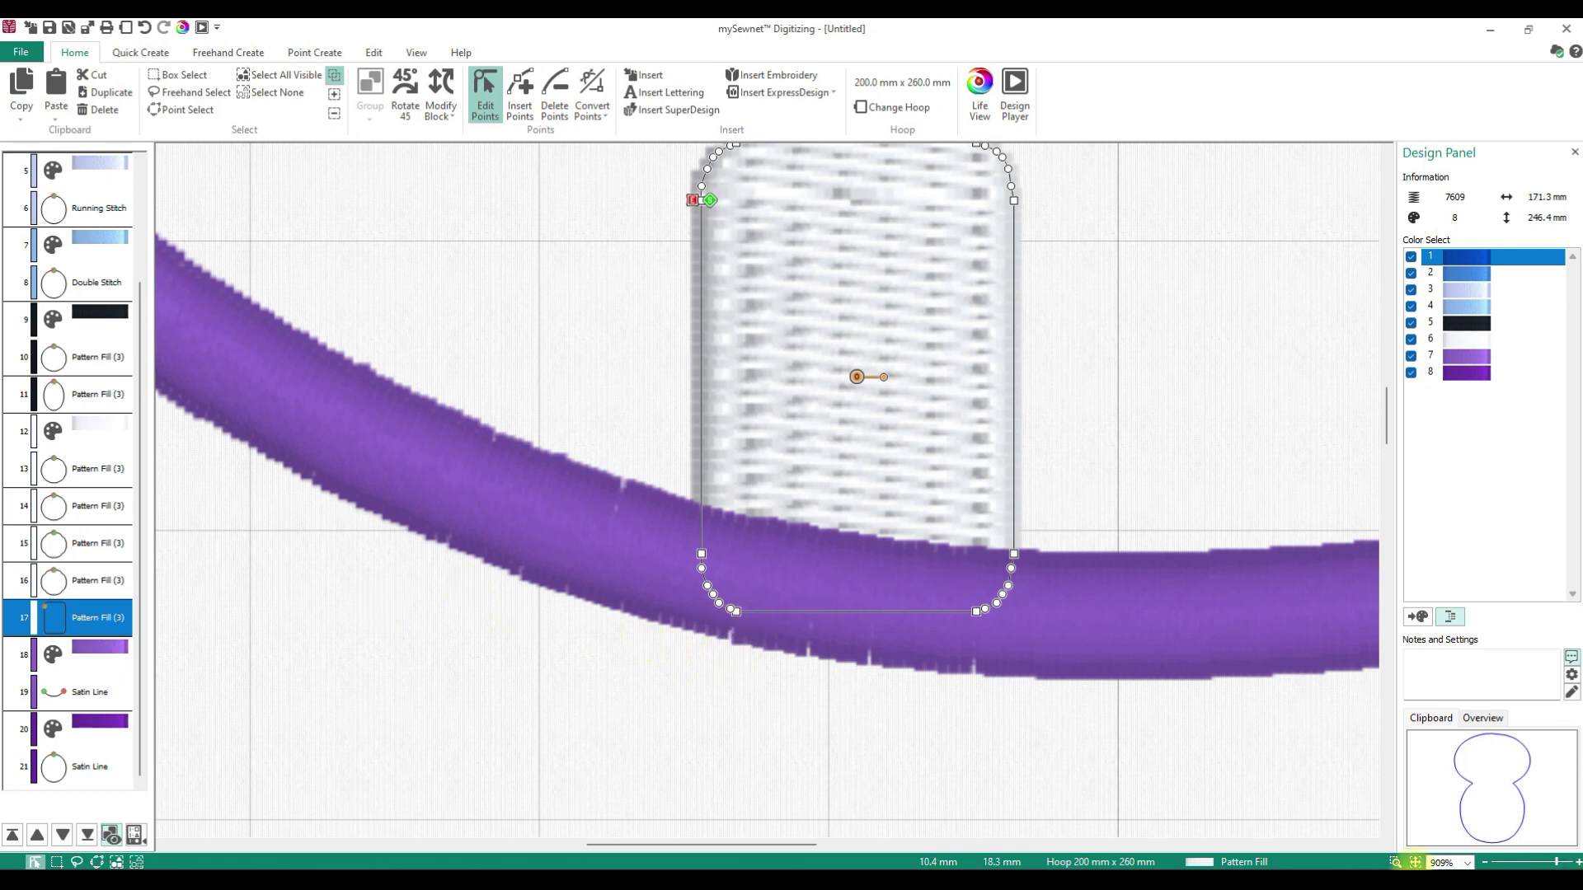
click(1415, 861)
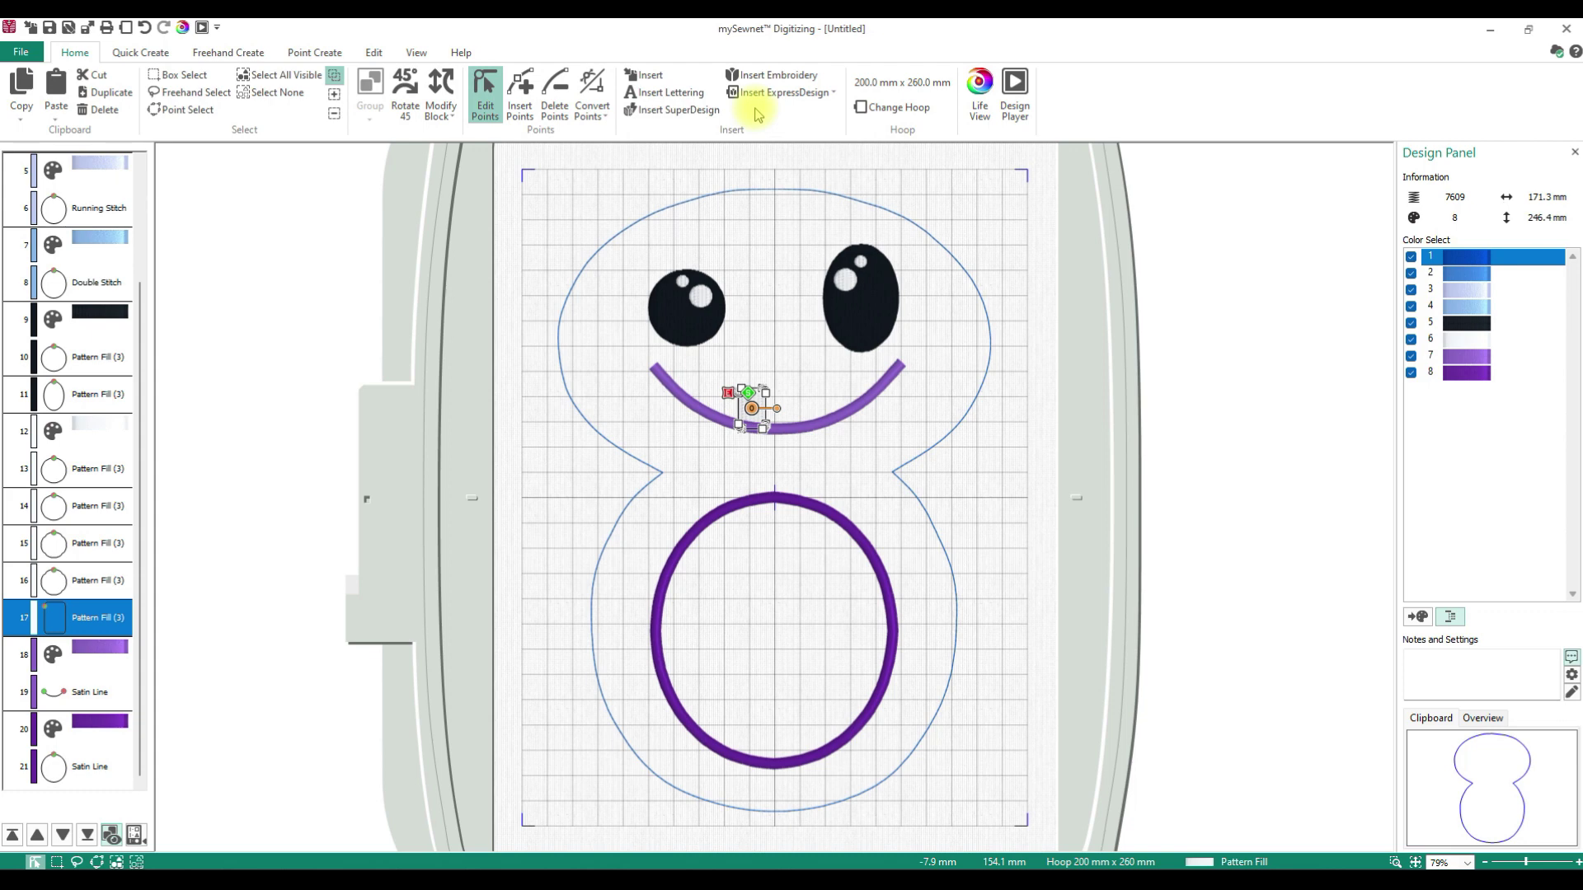
Insert a color change to Robison-Anton Rayon 40 thread 2600 after the belly oval's satin line.
click(87, 765)
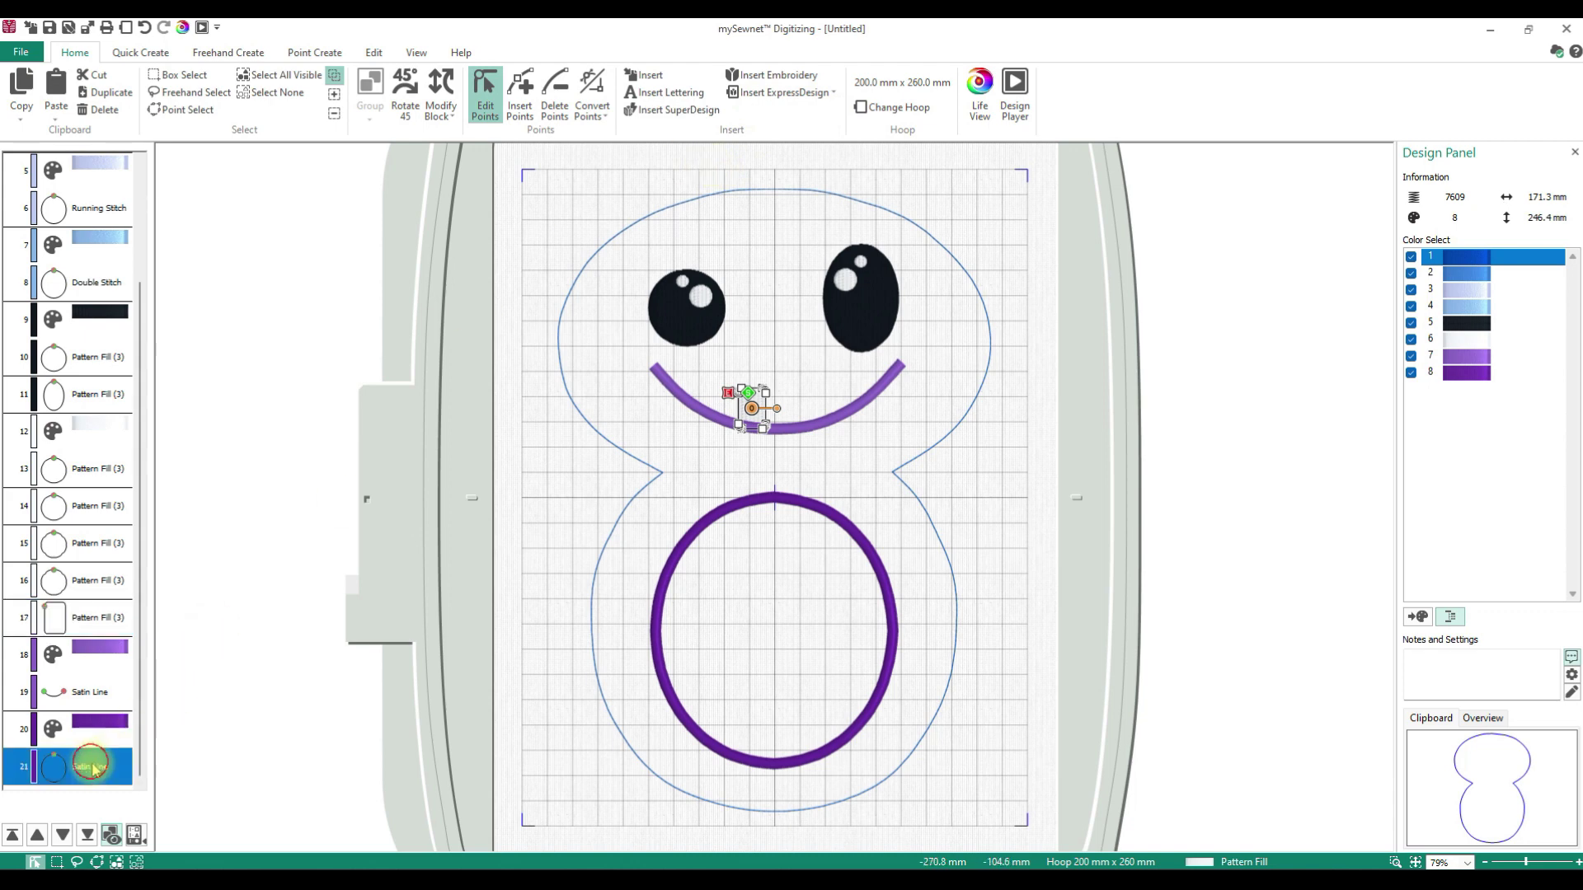
right_click(72, 762)
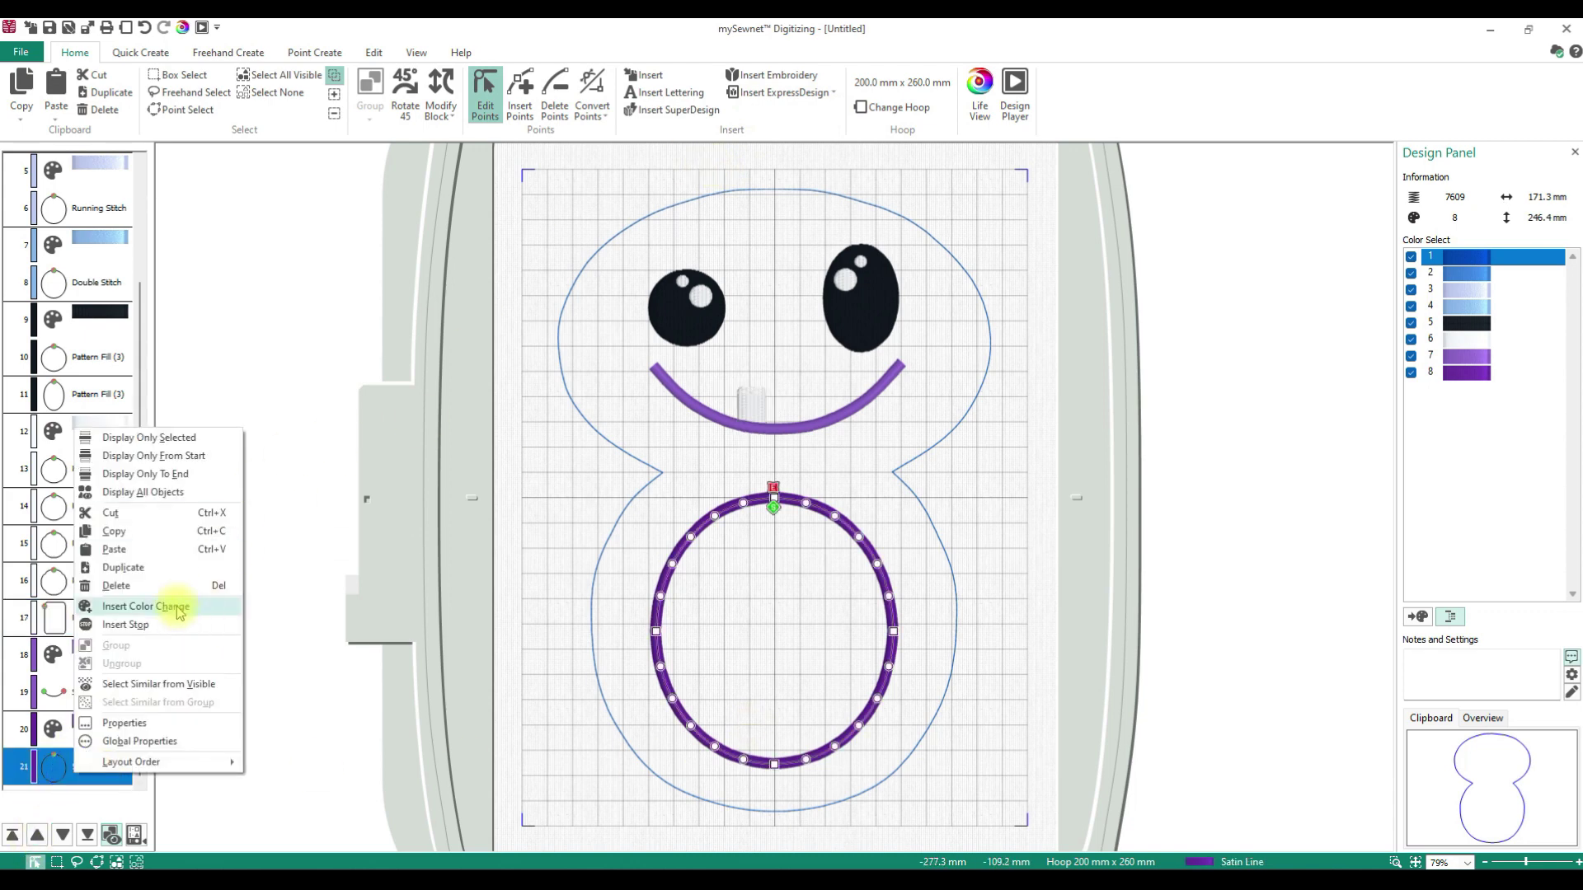
click(146, 606)
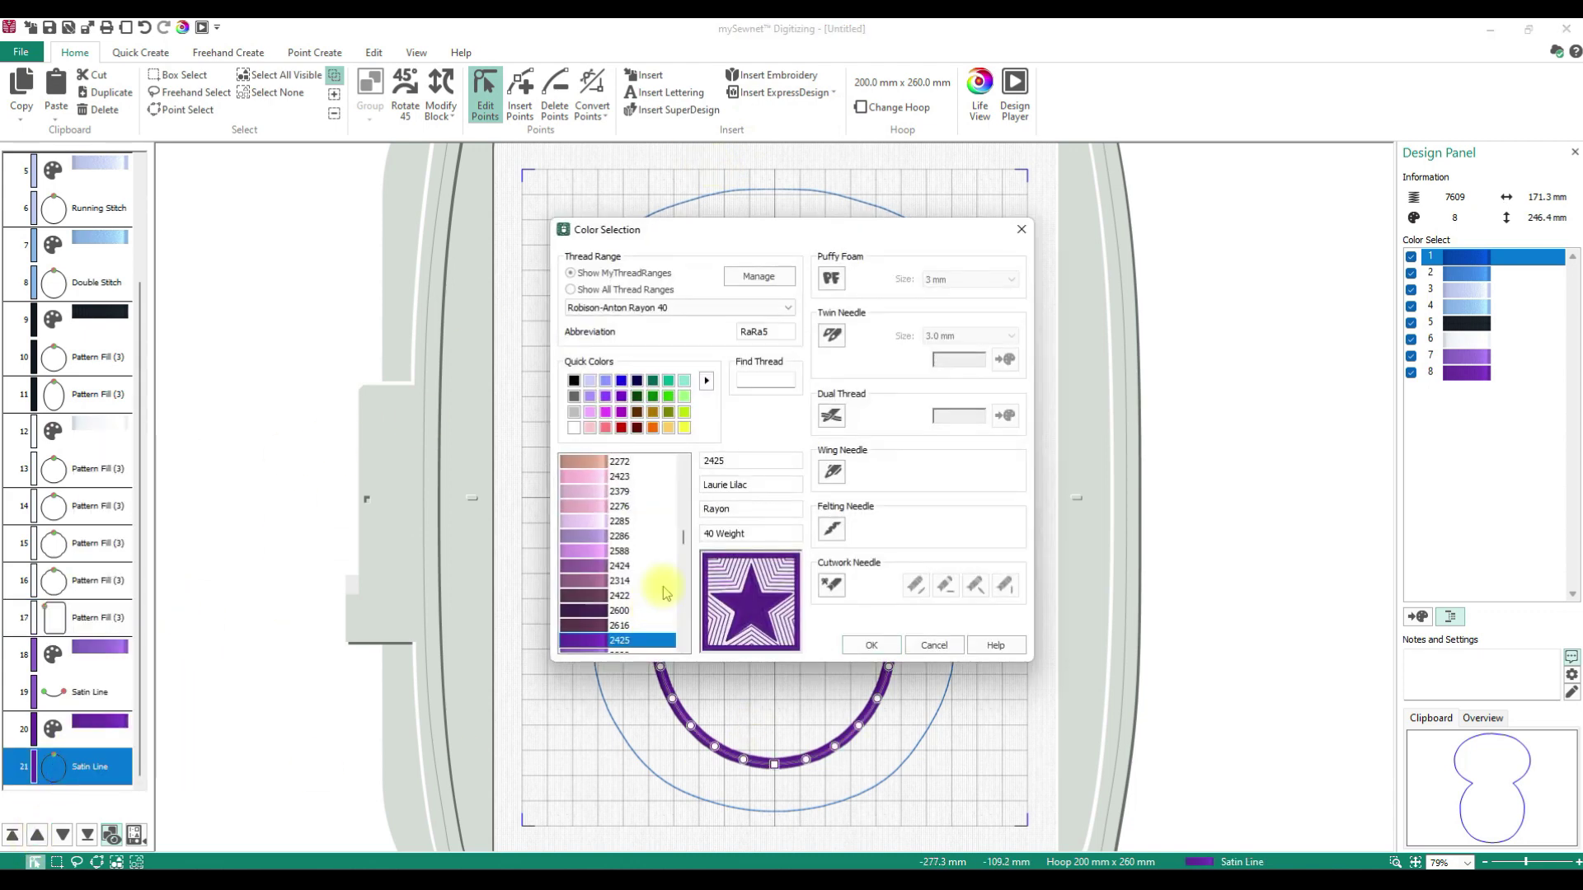
click(620, 610)
click(876, 650)
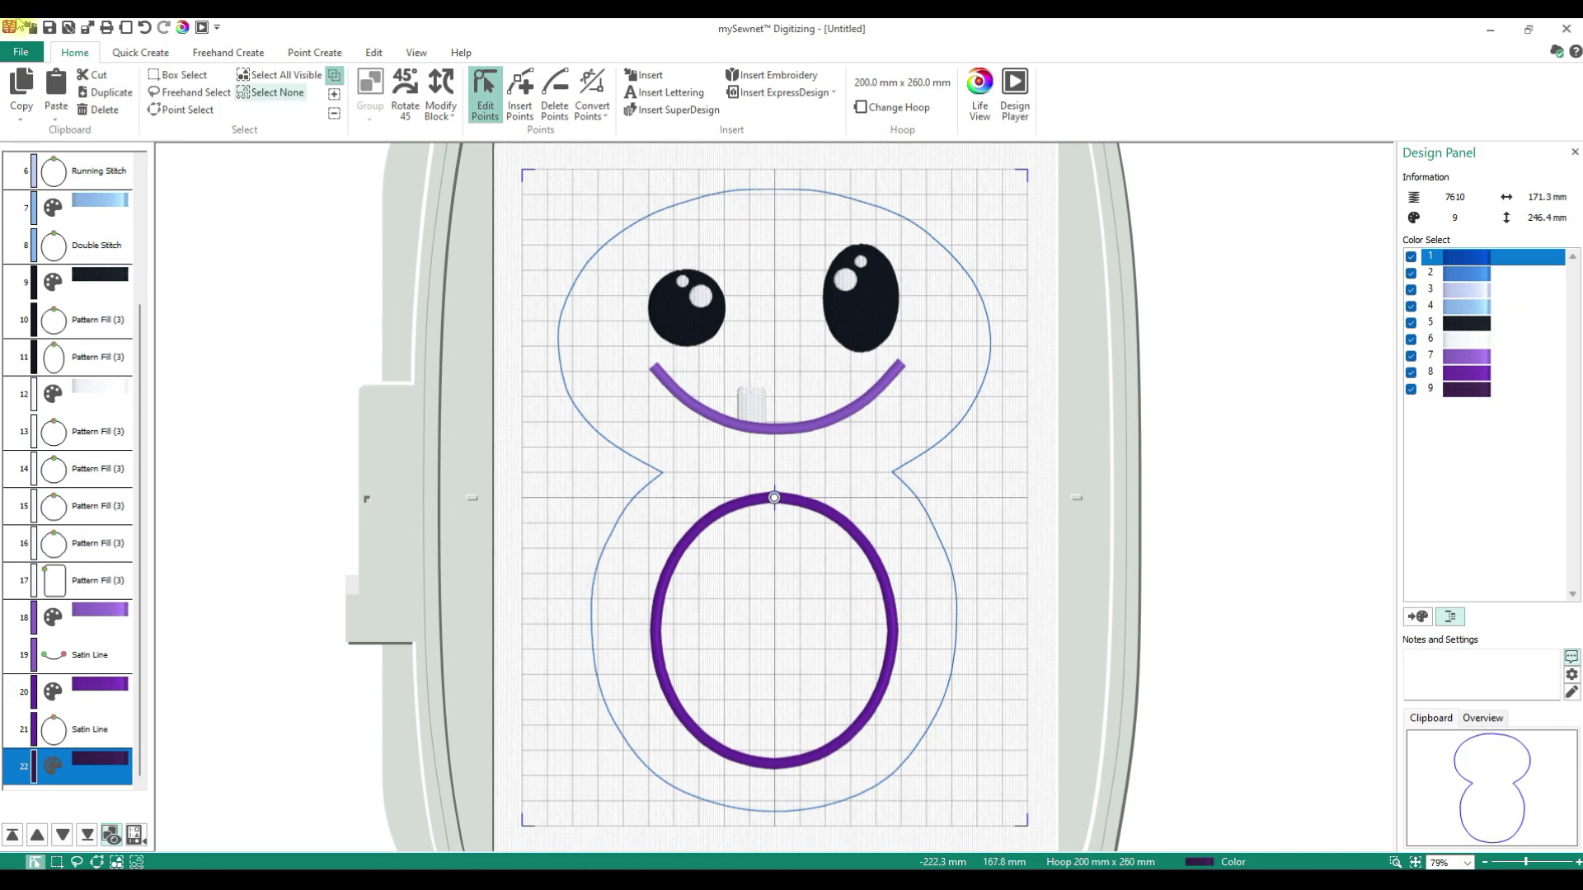
Begin a point-created Triple Stitch line up the lower lobe's left side, ending with a corner point at the left neck.
click(313, 52)
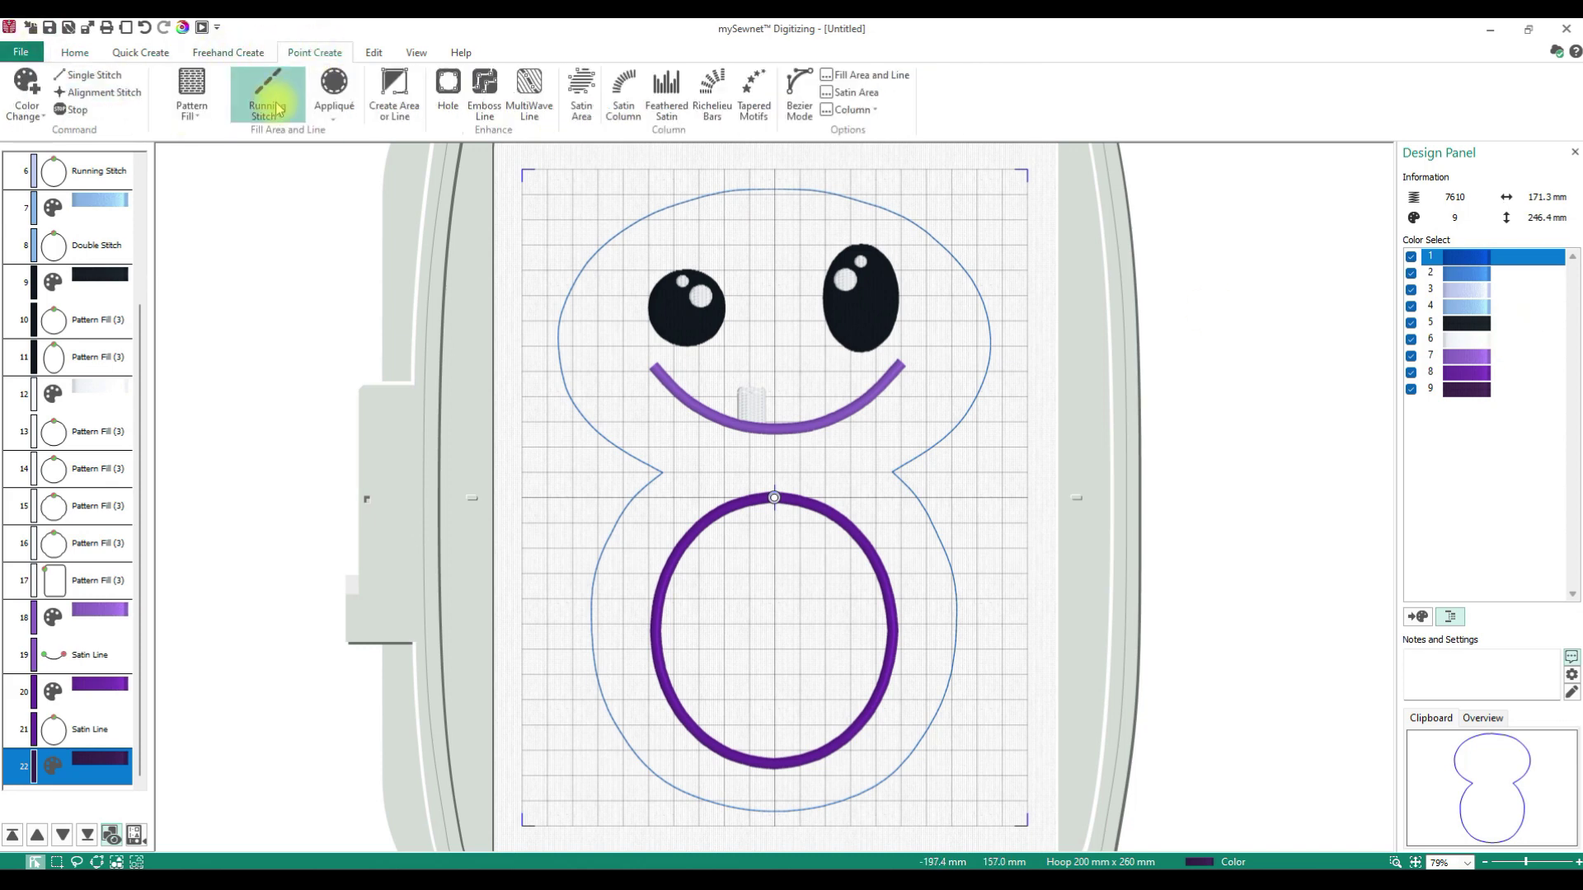
click(276, 116)
click(281, 205)
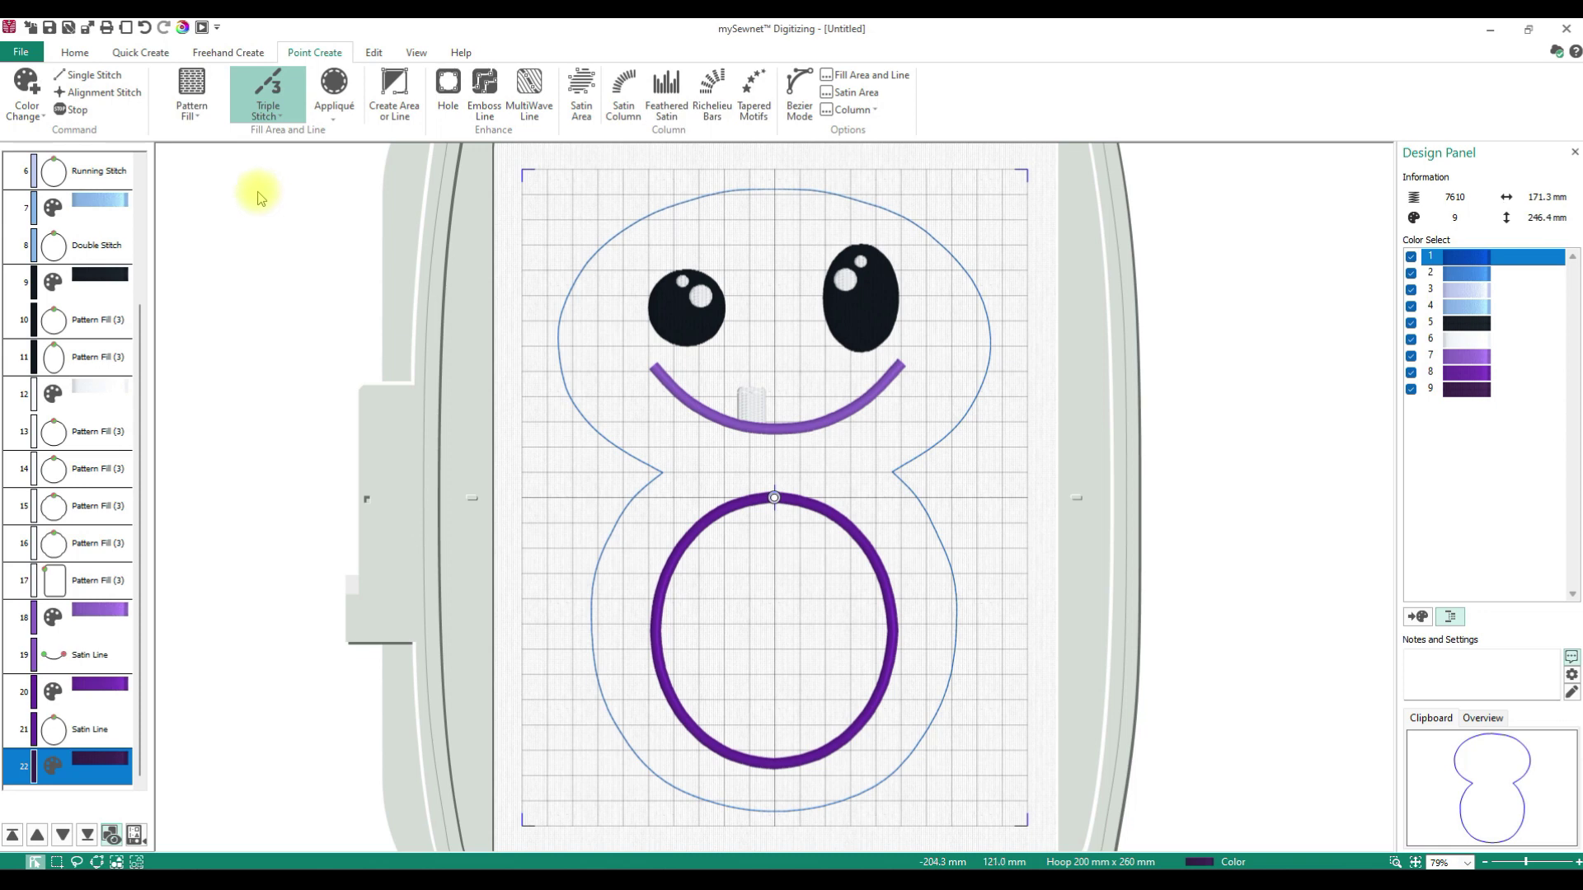
click(389, 106)
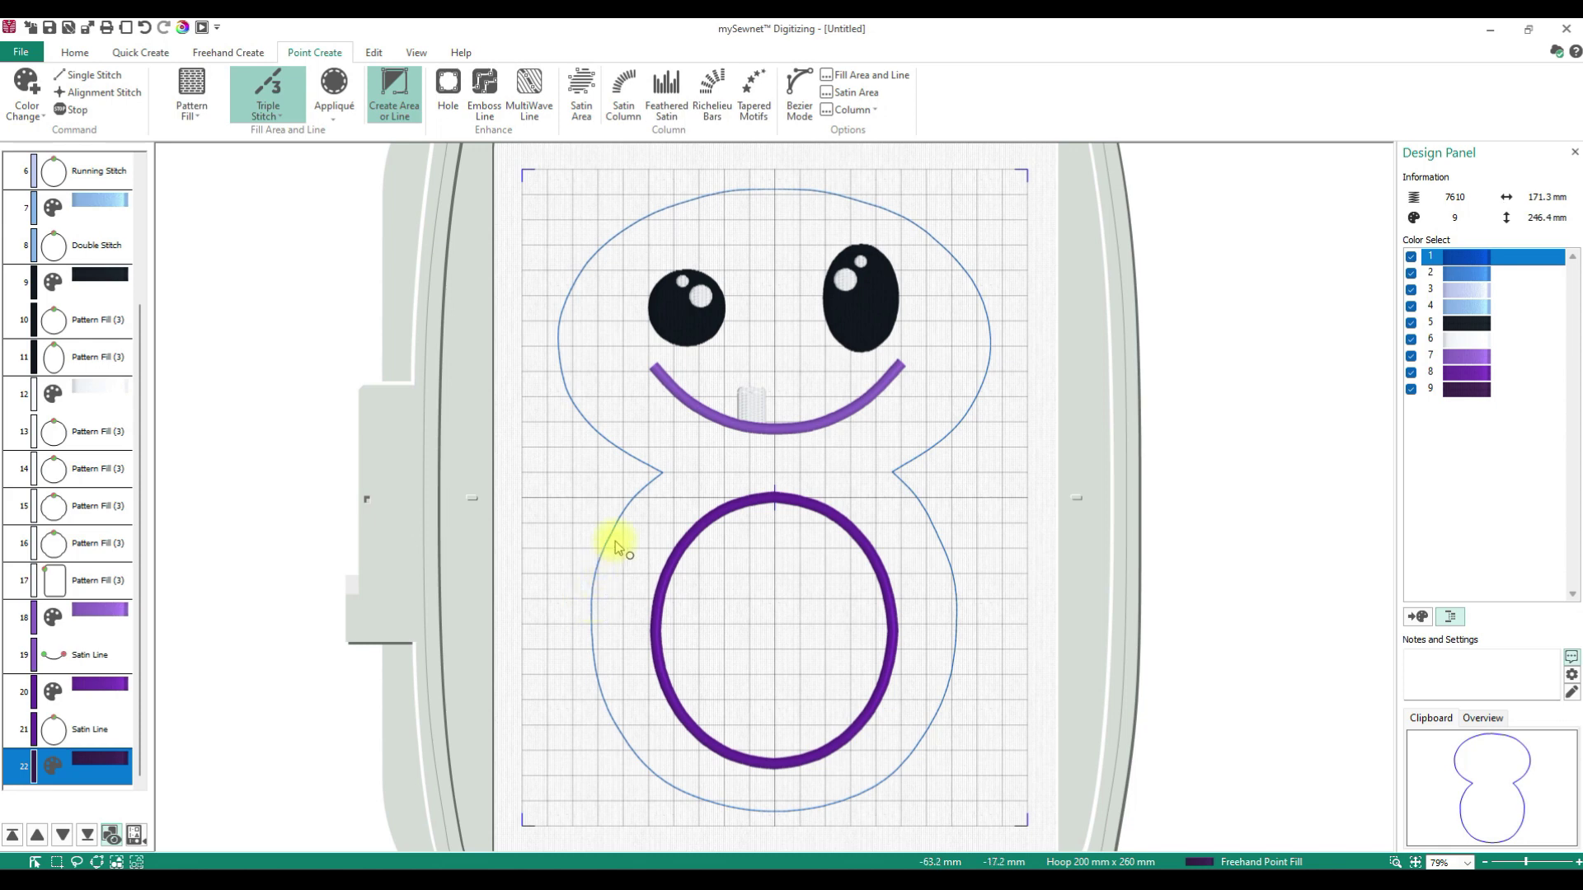
click(591, 600)
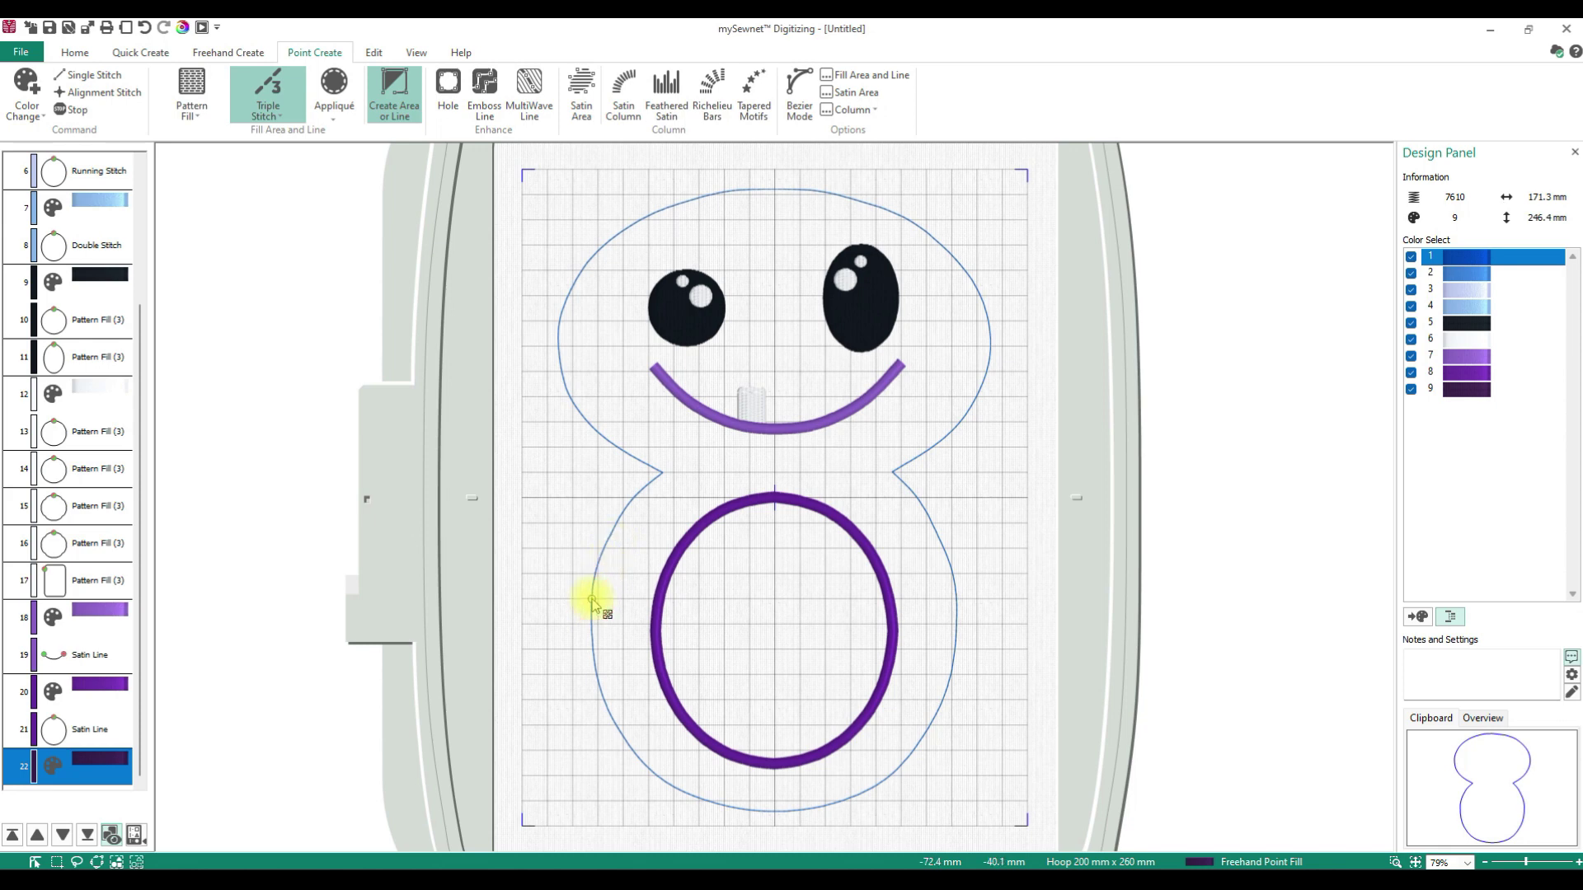
click(603, 552)
click(625, 506)
right_click(662, 472)
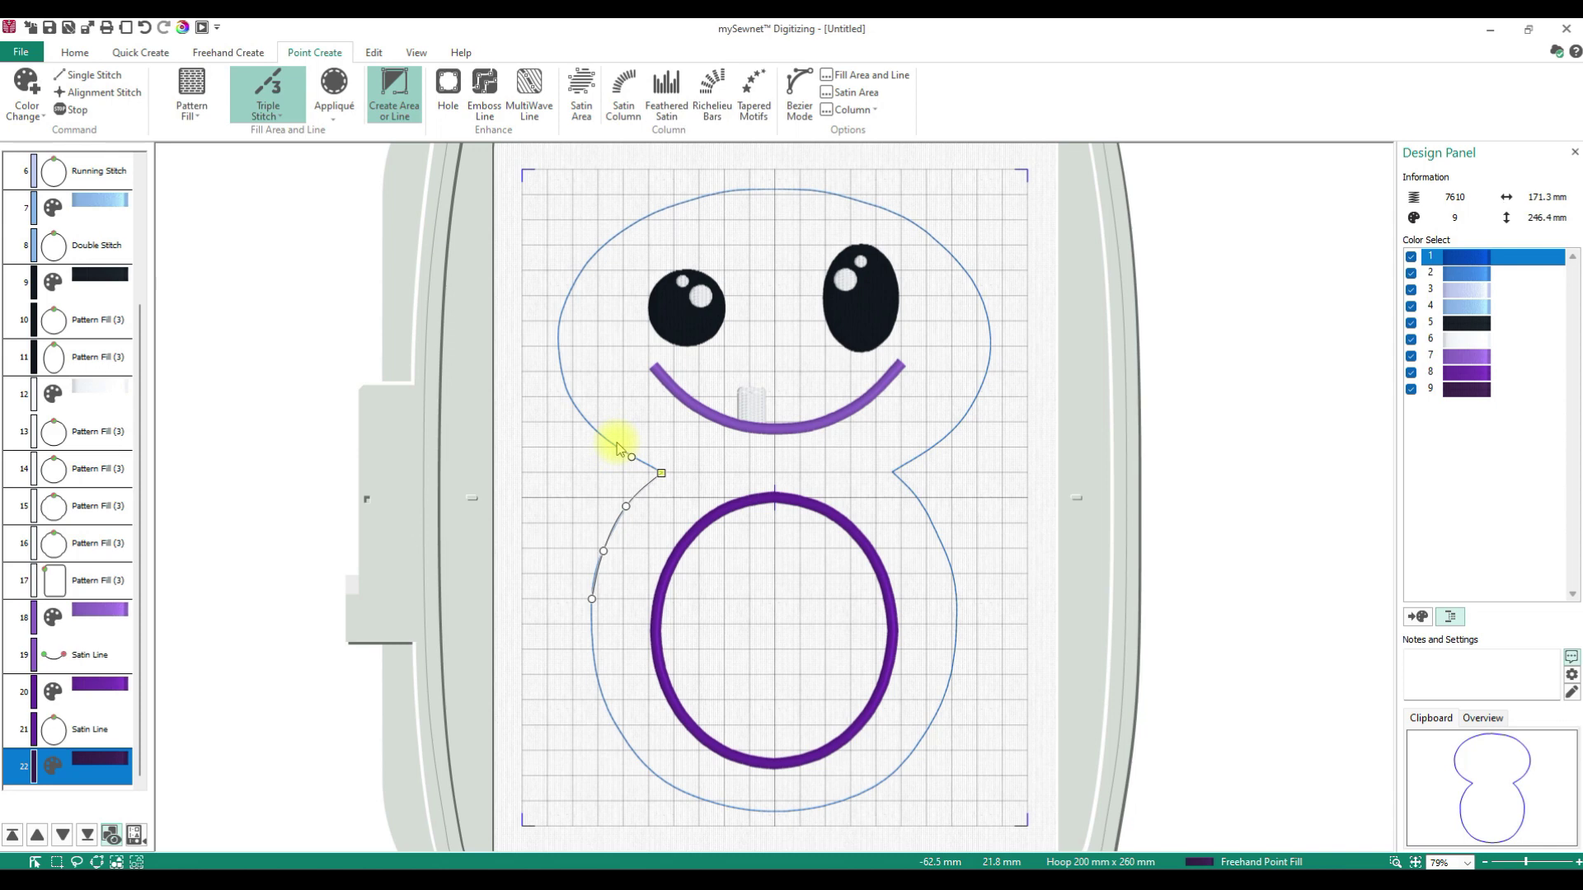
Continue the Triple Stitch line clockwise around the upper lobe with curve points, placing a corner point at the right neck.
click(591, 412)
click(567, 390)
click(564, 314)
click(618, 234)
click(750, 192)
click(852, 200)
click(954, 261)
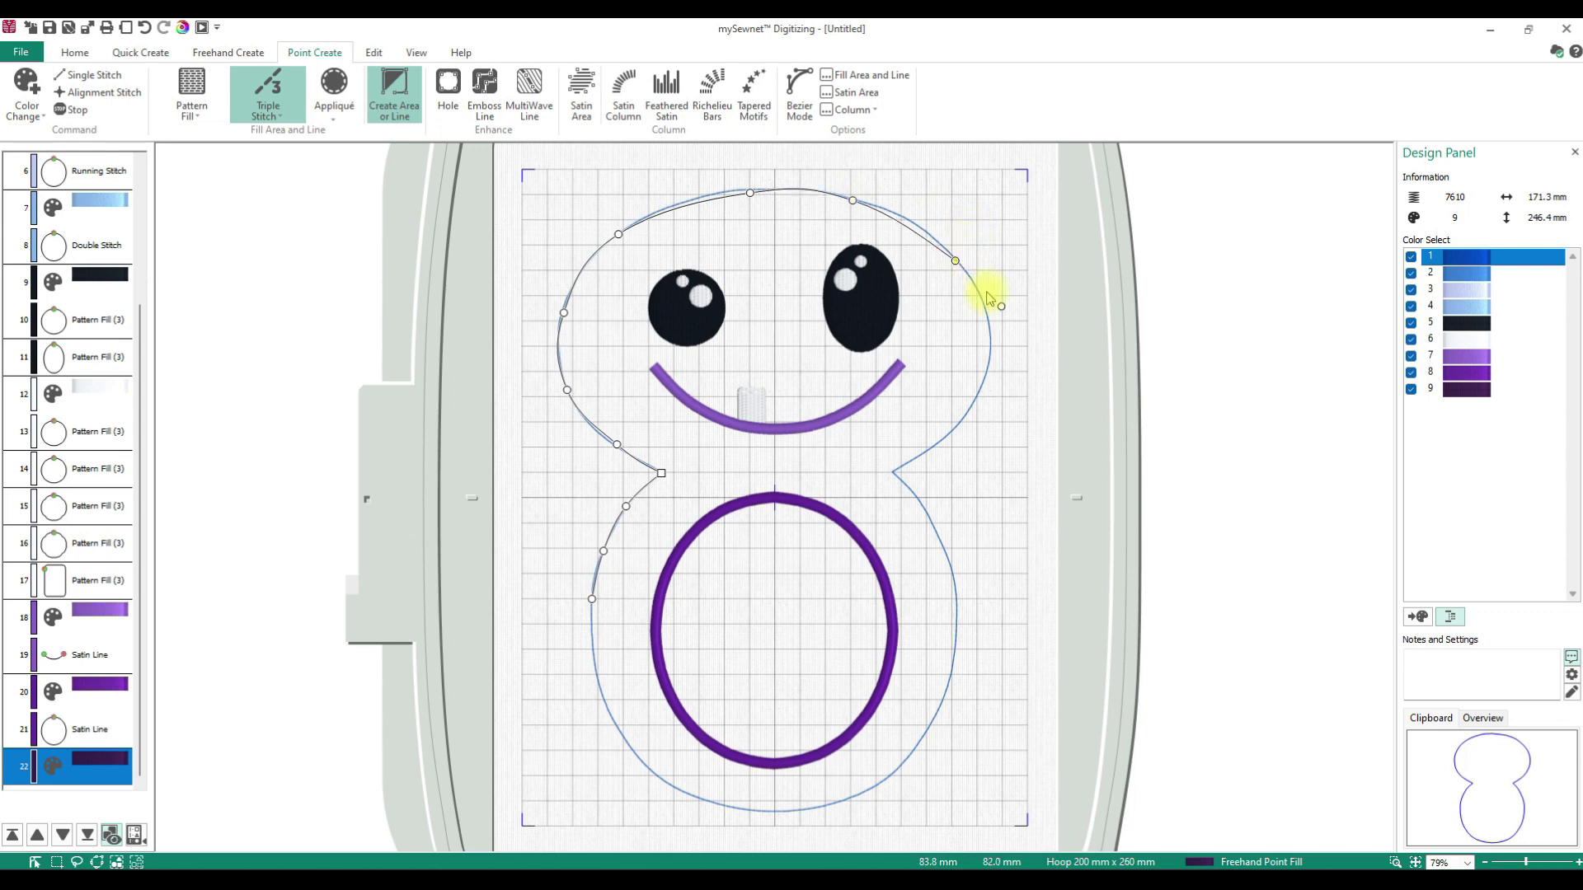
click(981, 323)
click(964, 415)
right_click(891, 470)
Trace the lower lobe's right side and base with curve points and finish the Triple Stitch line at its lower left side.
click(932, 531)
click(954, 605)
click(948, 695)
click(909, 760)
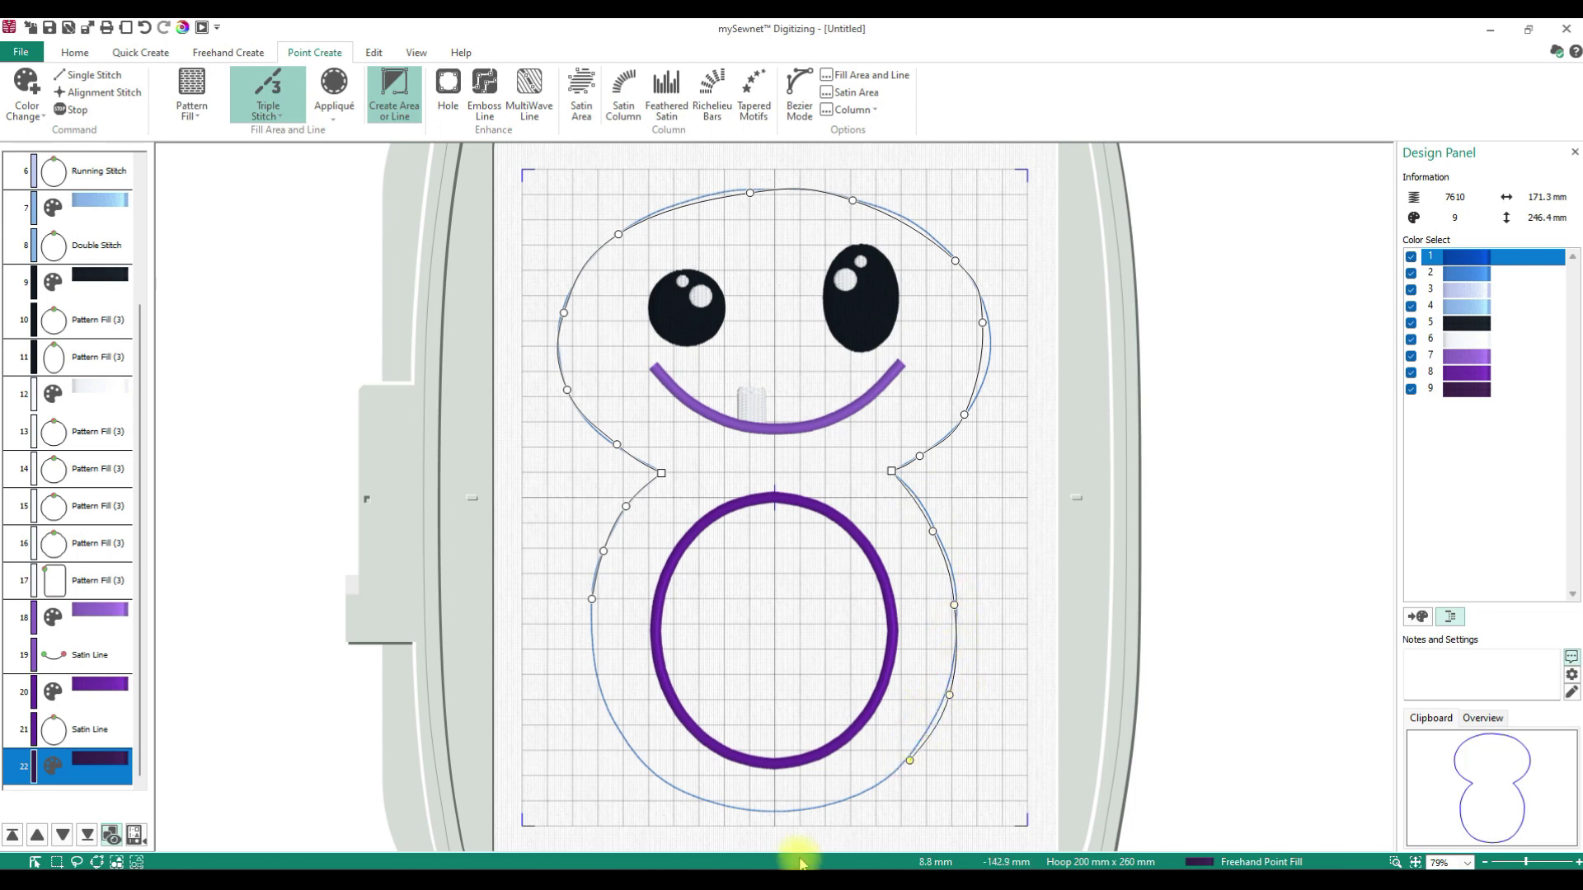
click(824, 804)
click(736, 813)
click(650, 773)
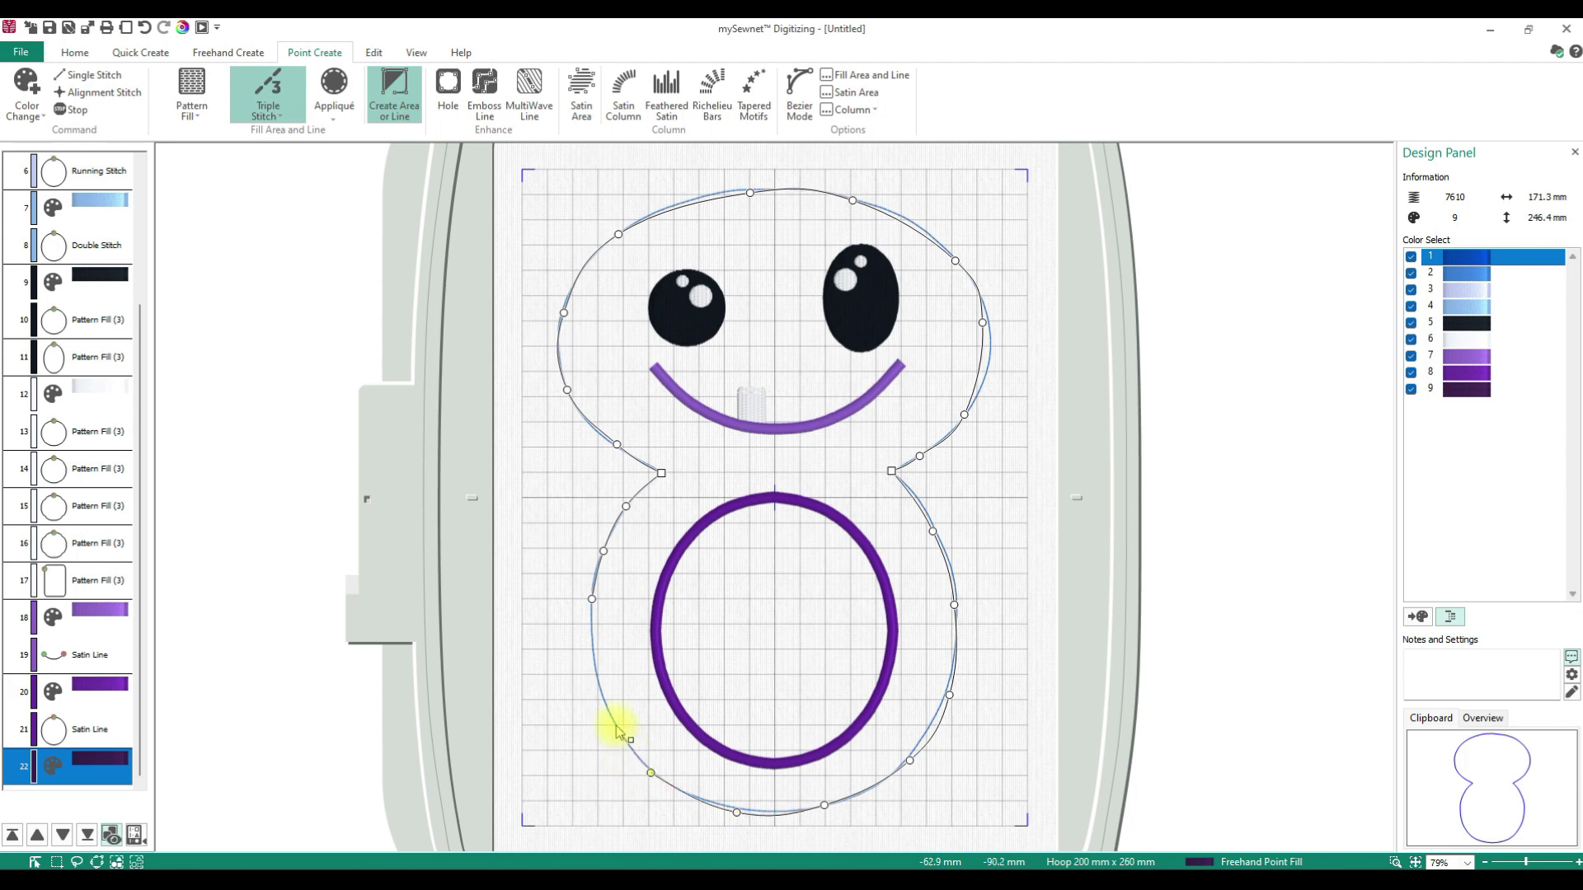
click(616, 725)
drag(621, 735, 623, 731)
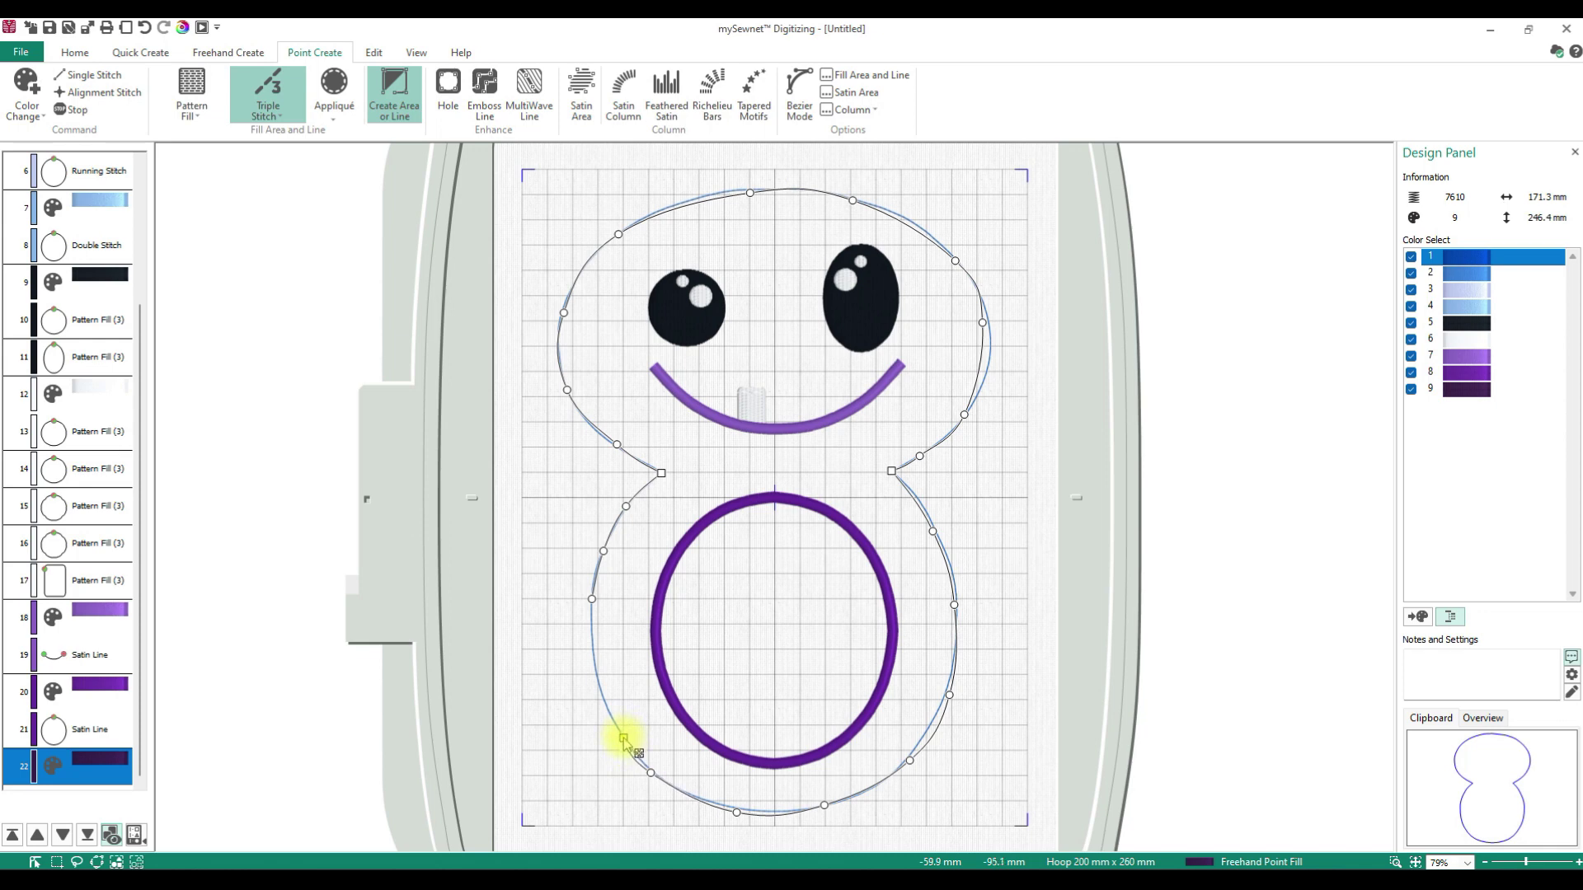
click(631, 779)
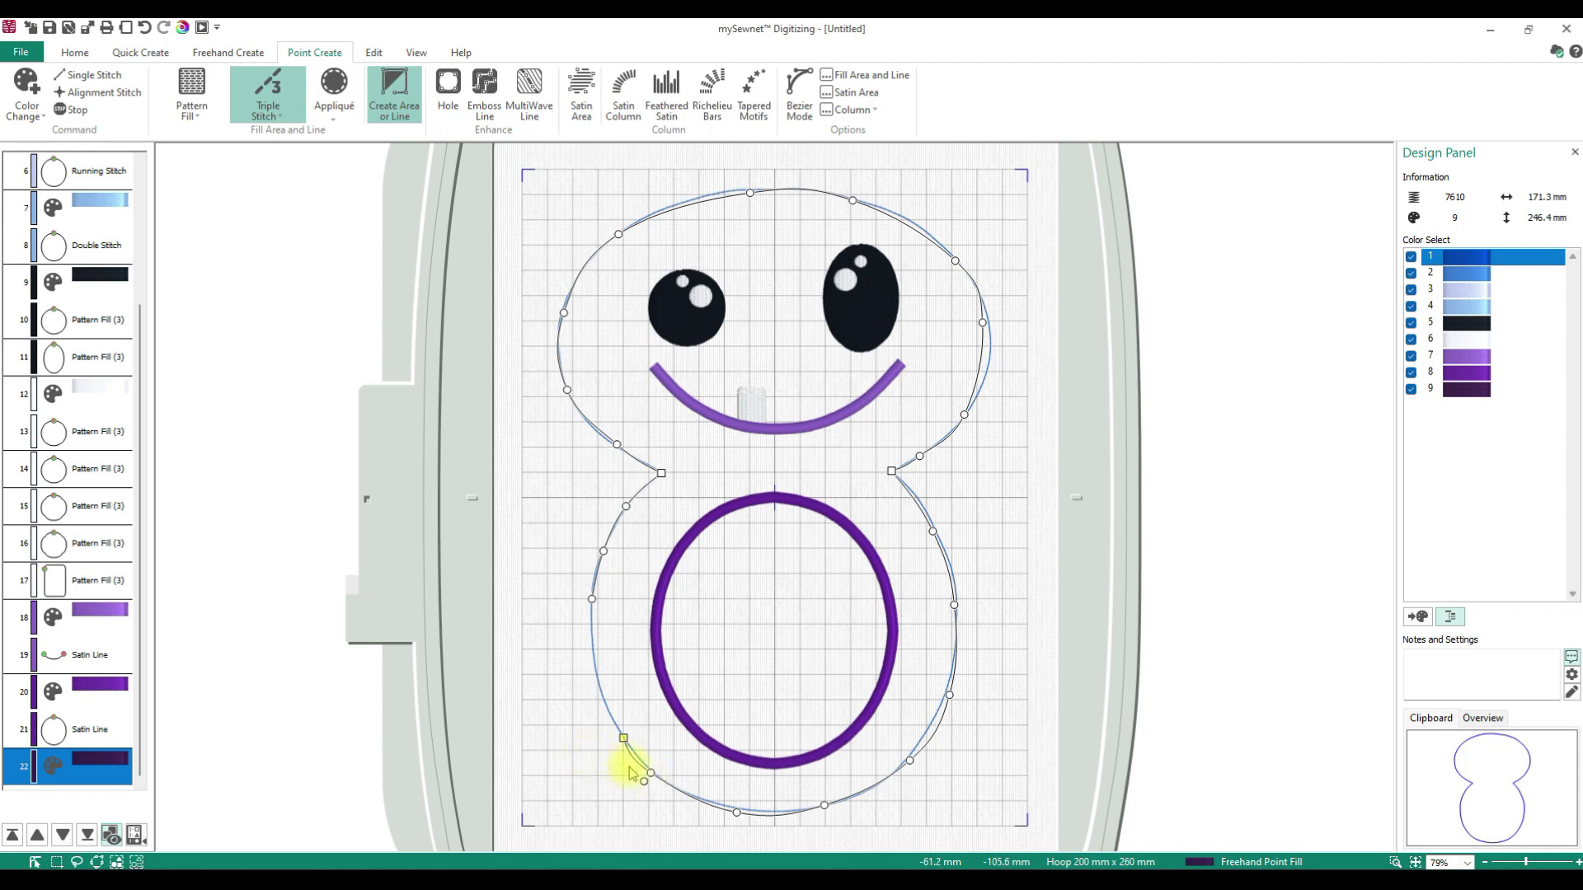
double_click(862, 537)
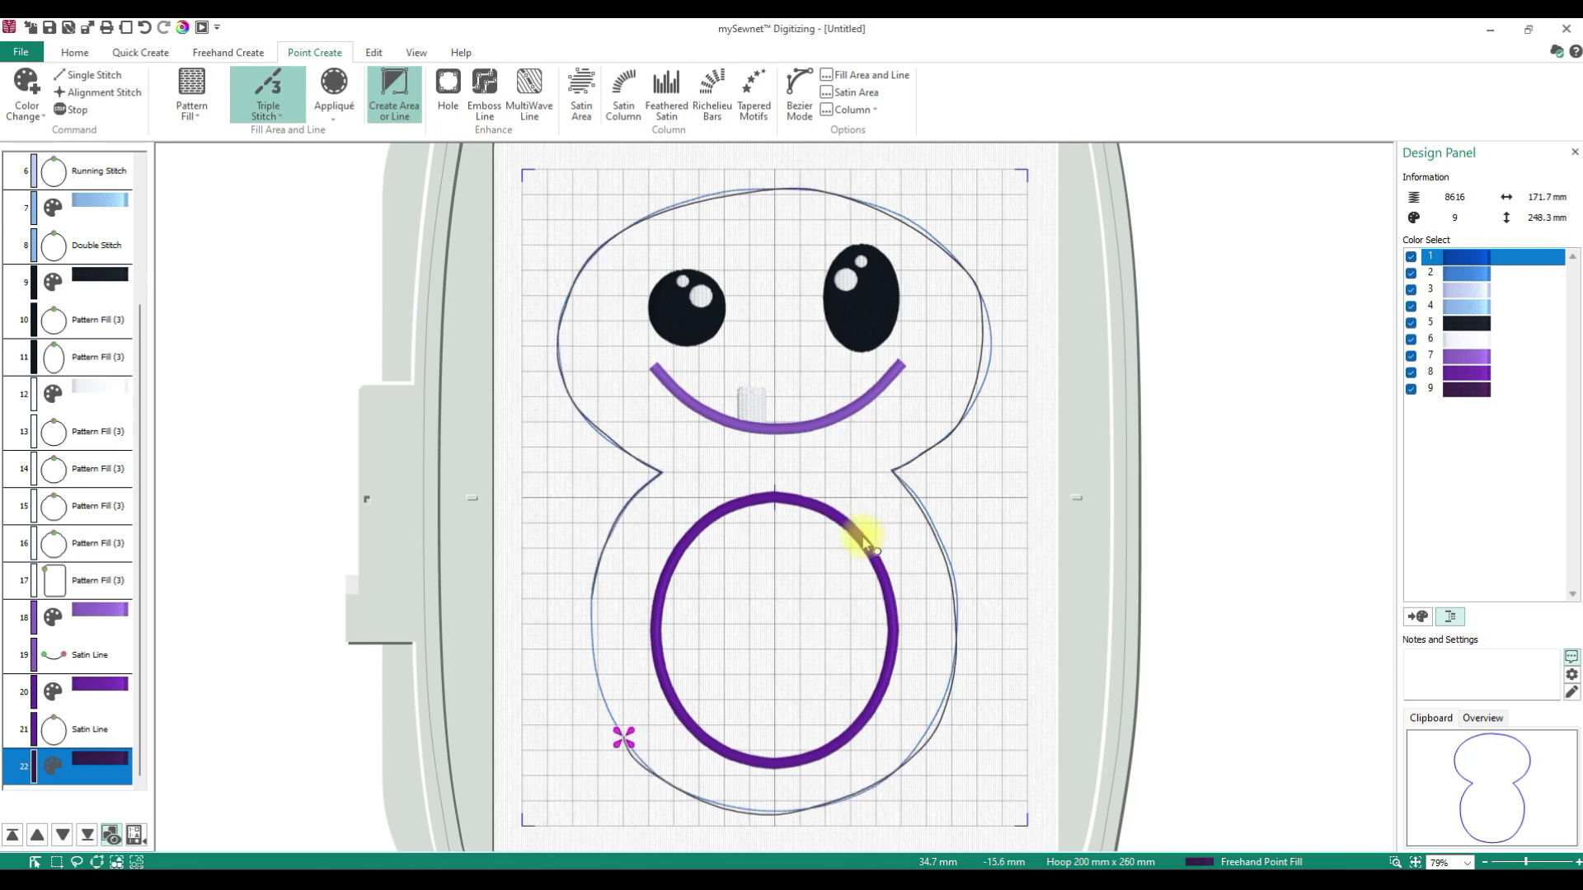
Move the Triple Stitch points on the lower lobe's left side and the left neck corner to align with the blue outline.
click(74, 52)
click(484, 92)
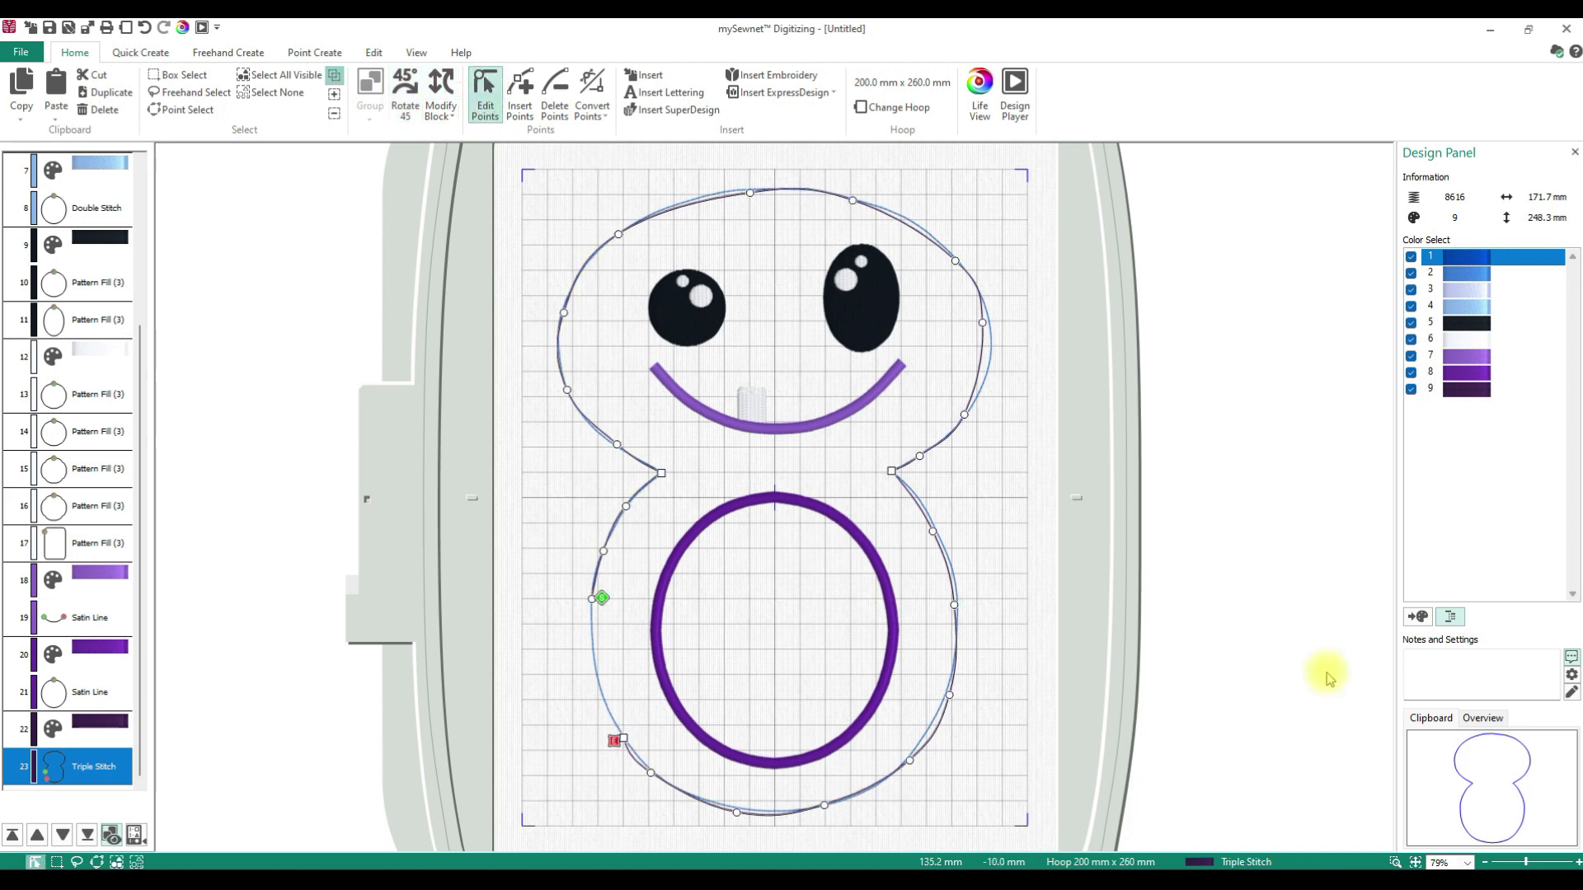
click(1395, 861)
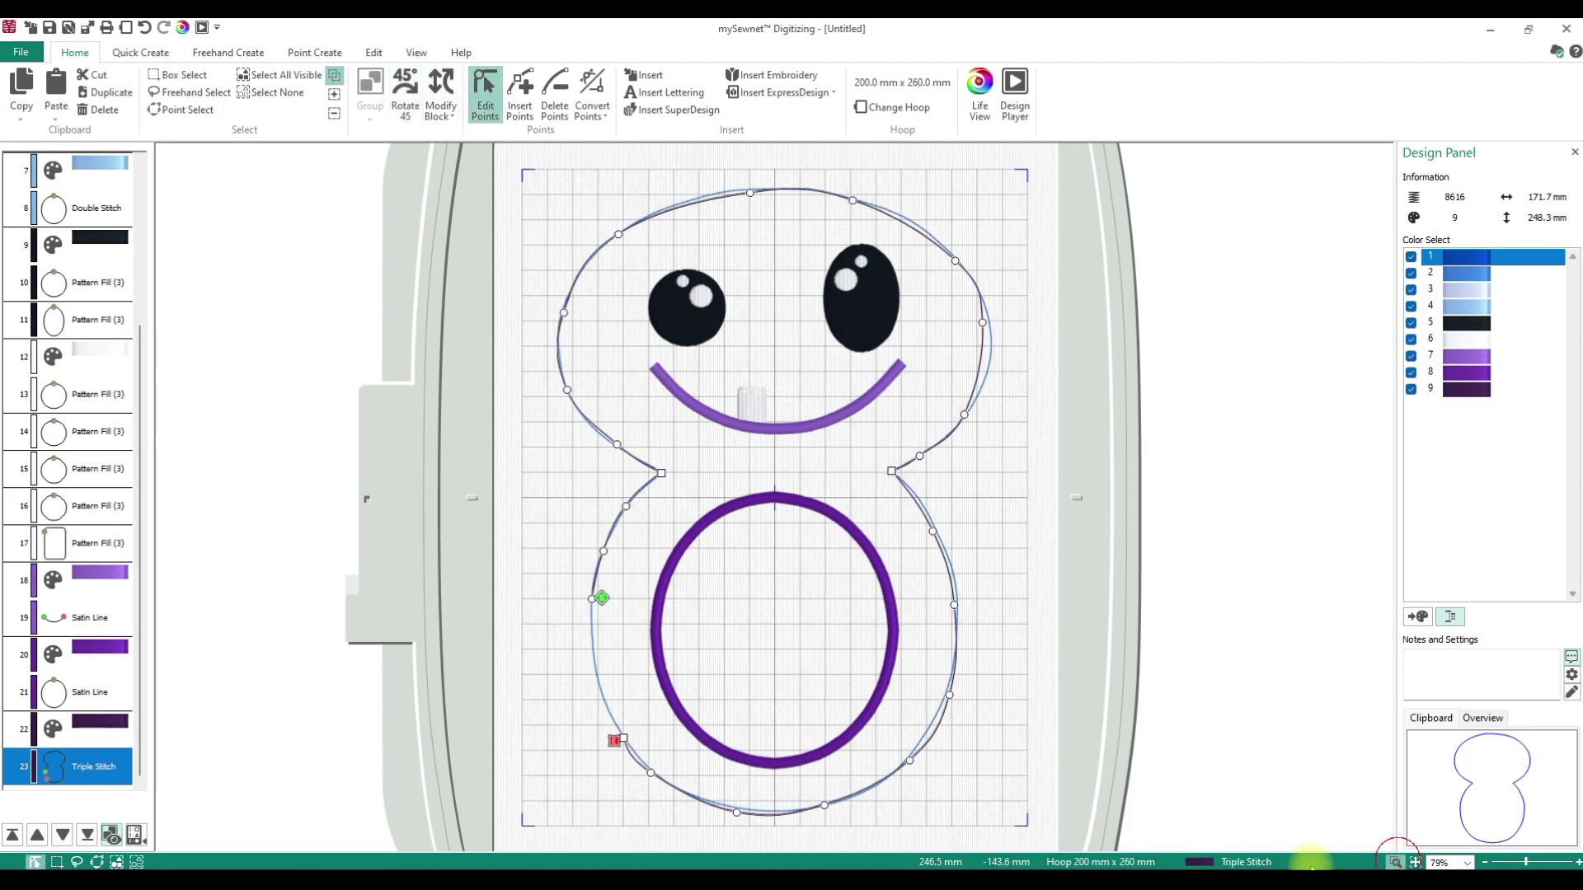
drag(531, 447, 679, 627)
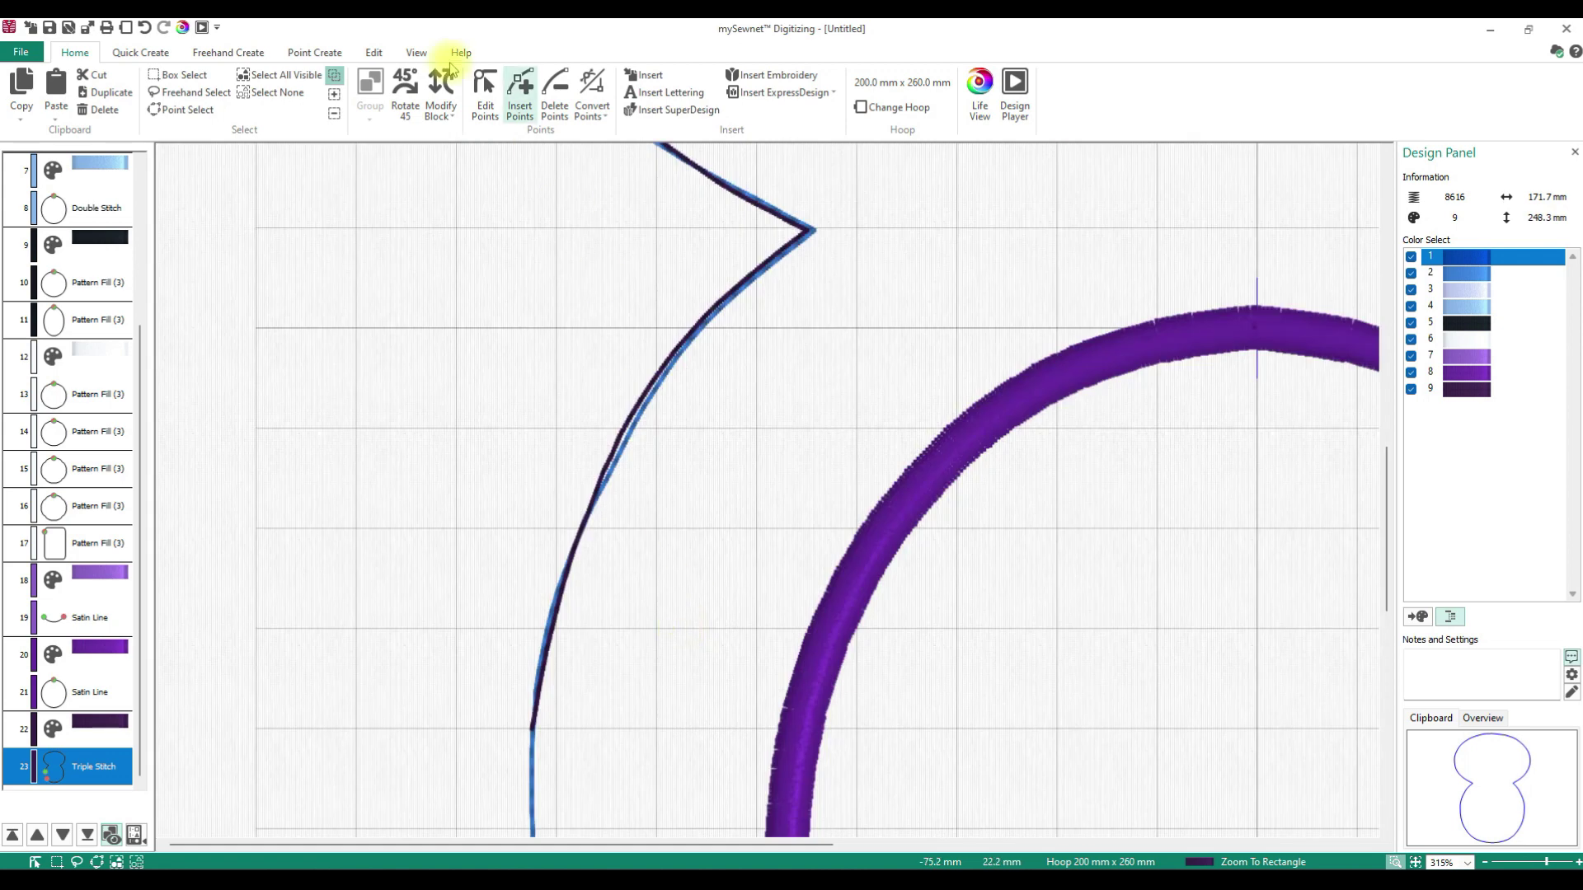
click(485, 92)
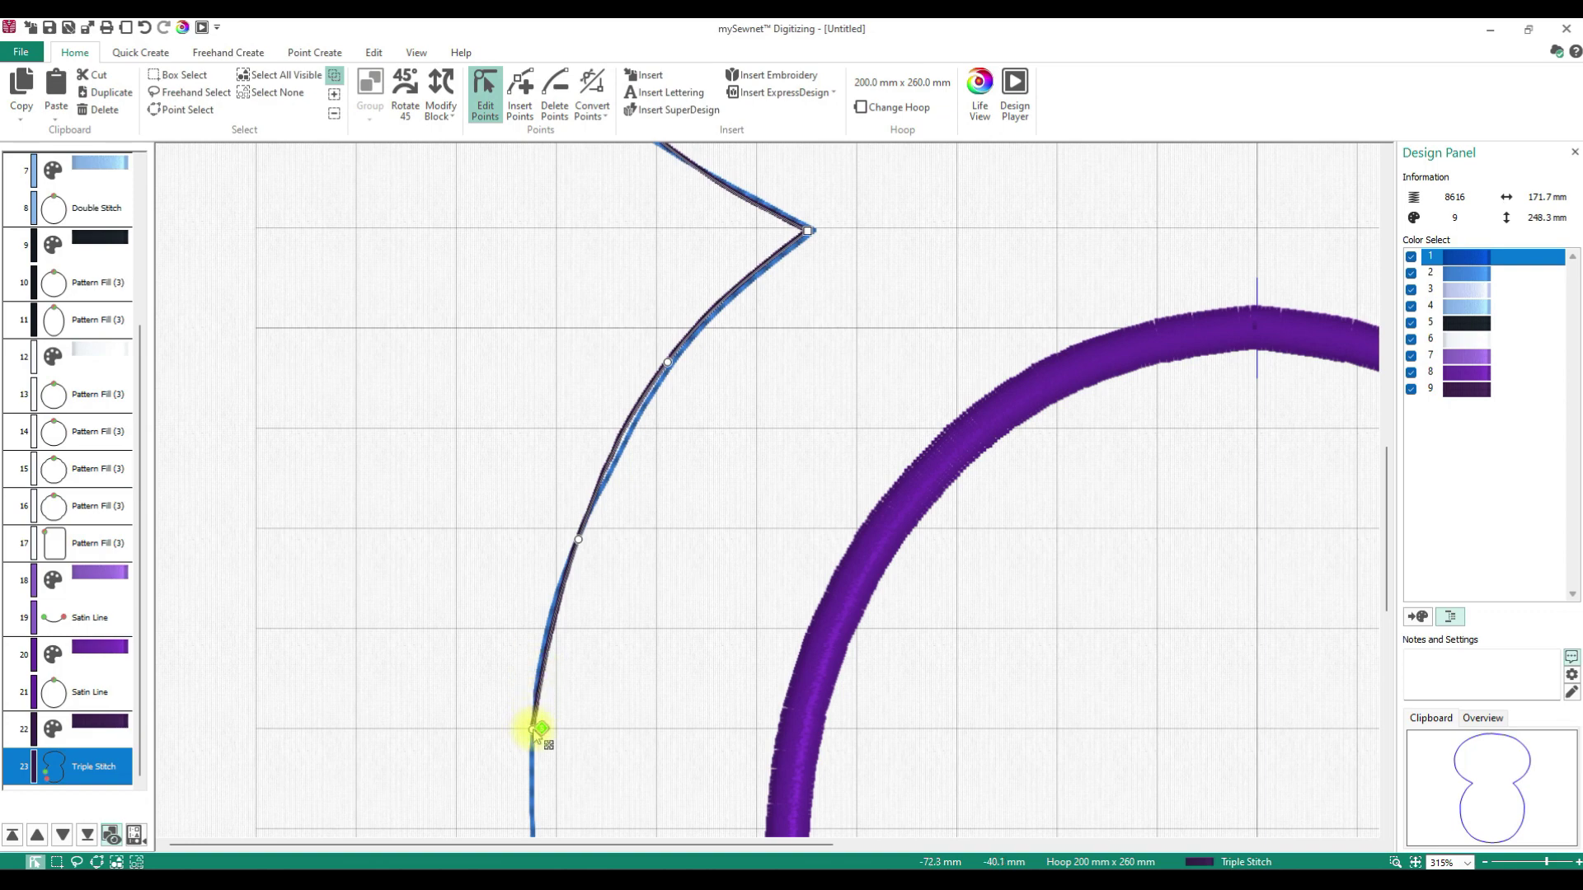
drag(536, 726, 539, 725)
mouse_move(576, 542)
mouse_down()
mouse_move(557, 603)
mouse_move(568, 585)
mouse_up()
drag(665, 364, 674, 371)
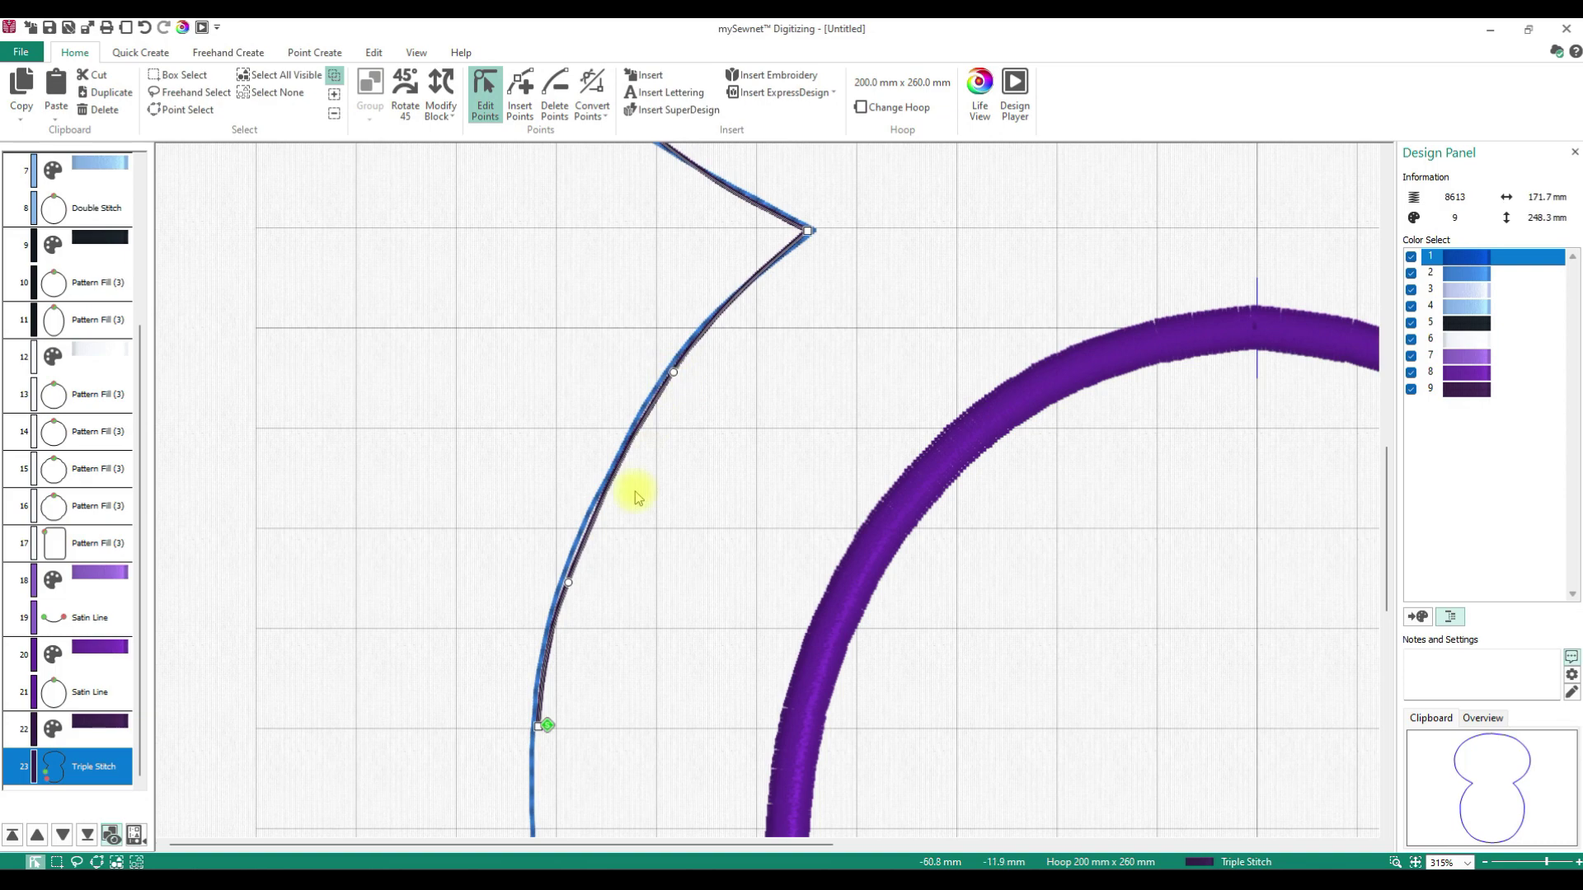
drag(568, 585, 568, 579)
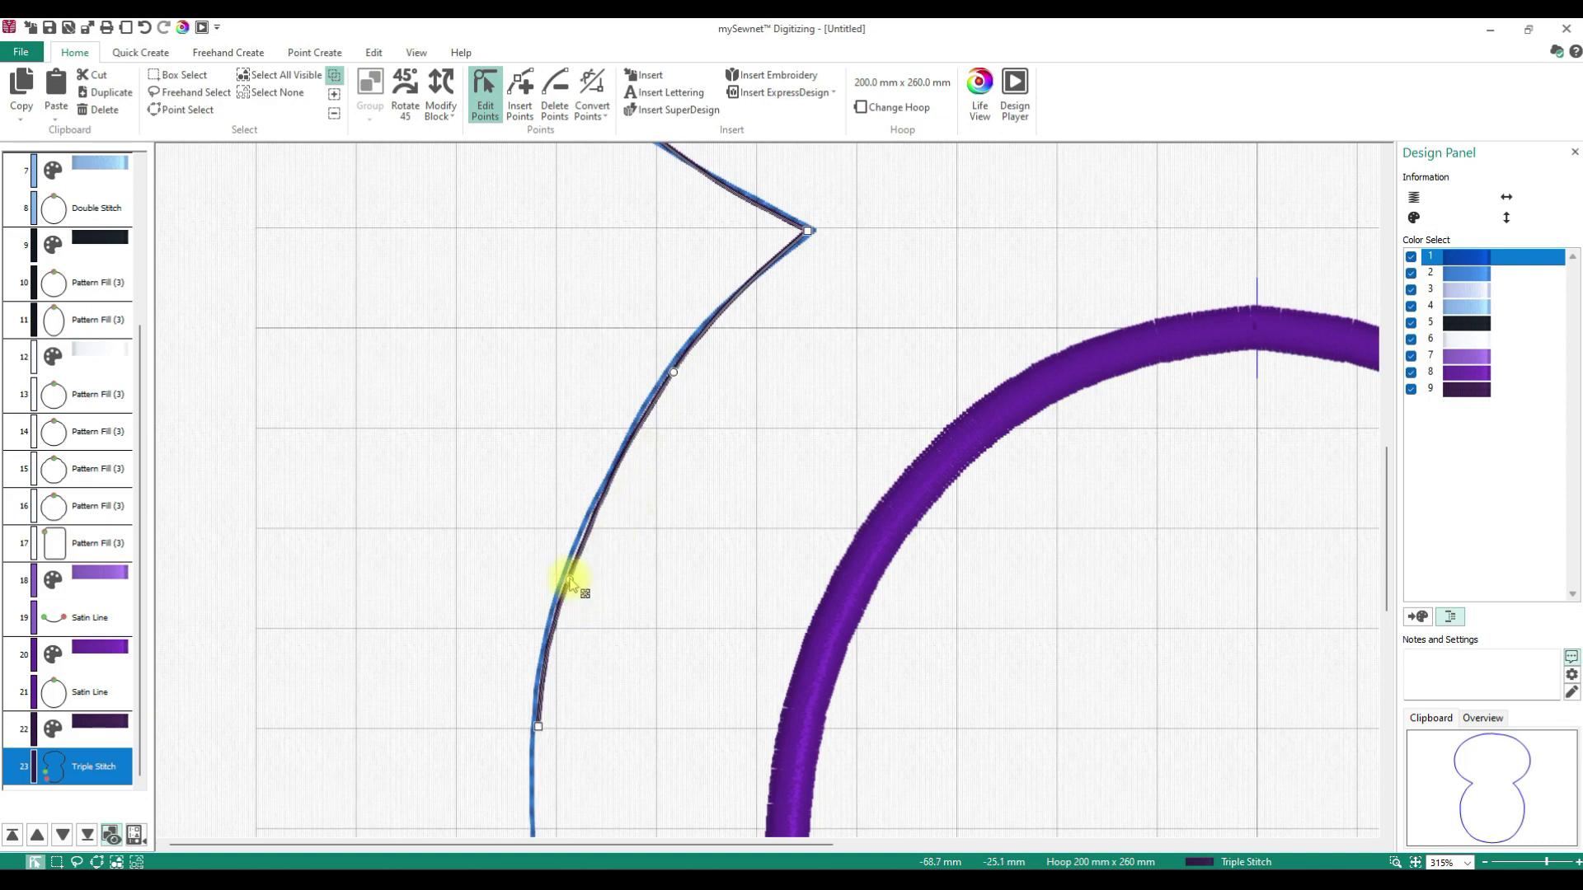
drag(807, 232, 816, 234)
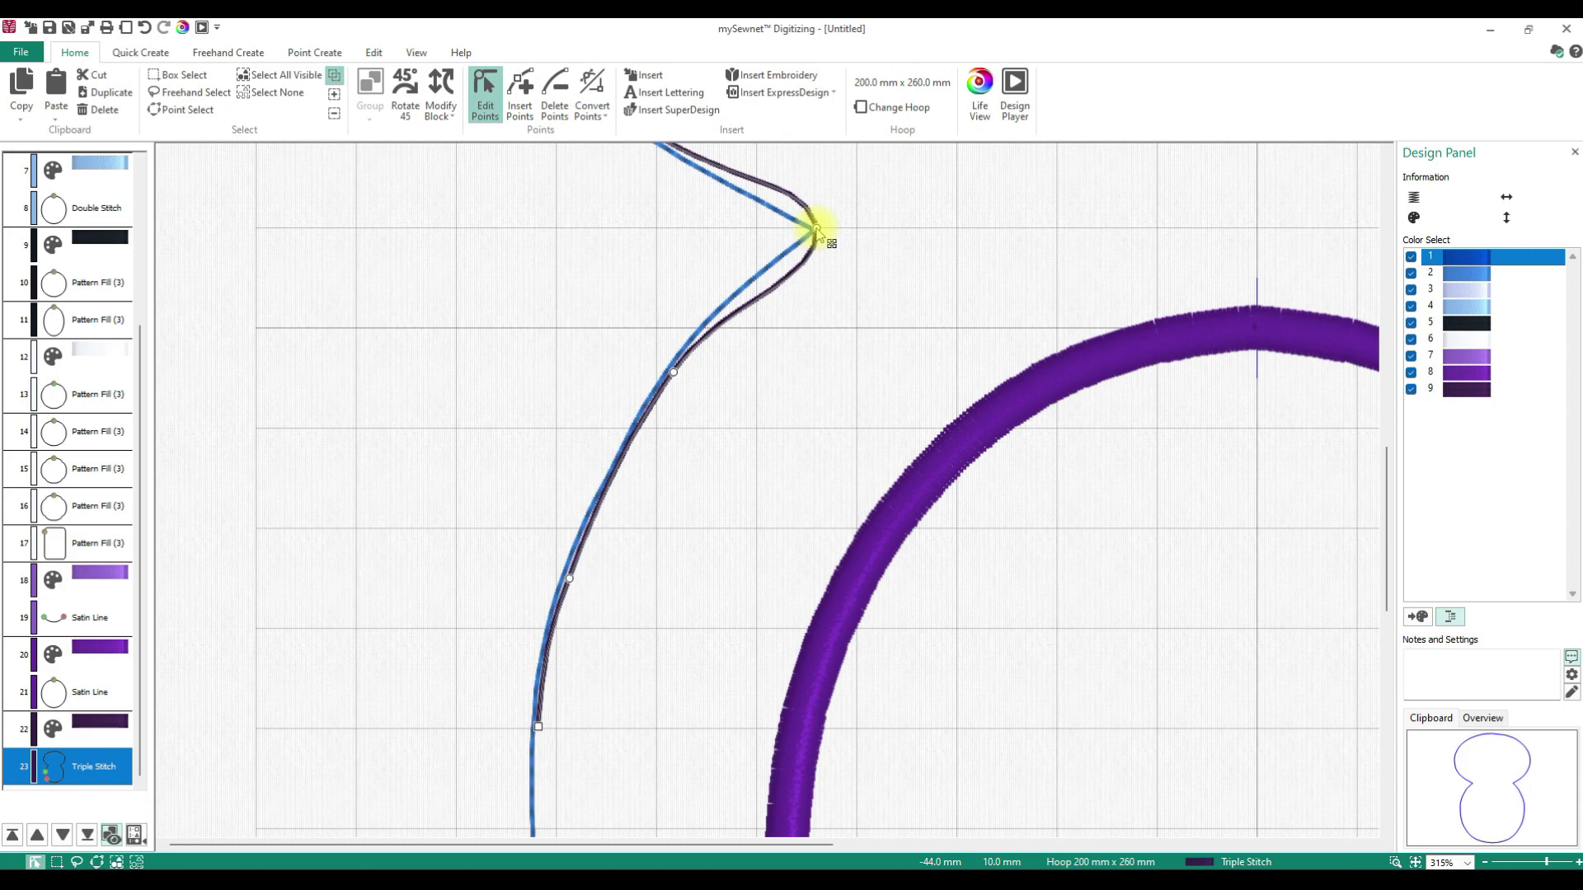
drag(819, 232, 823, 234)
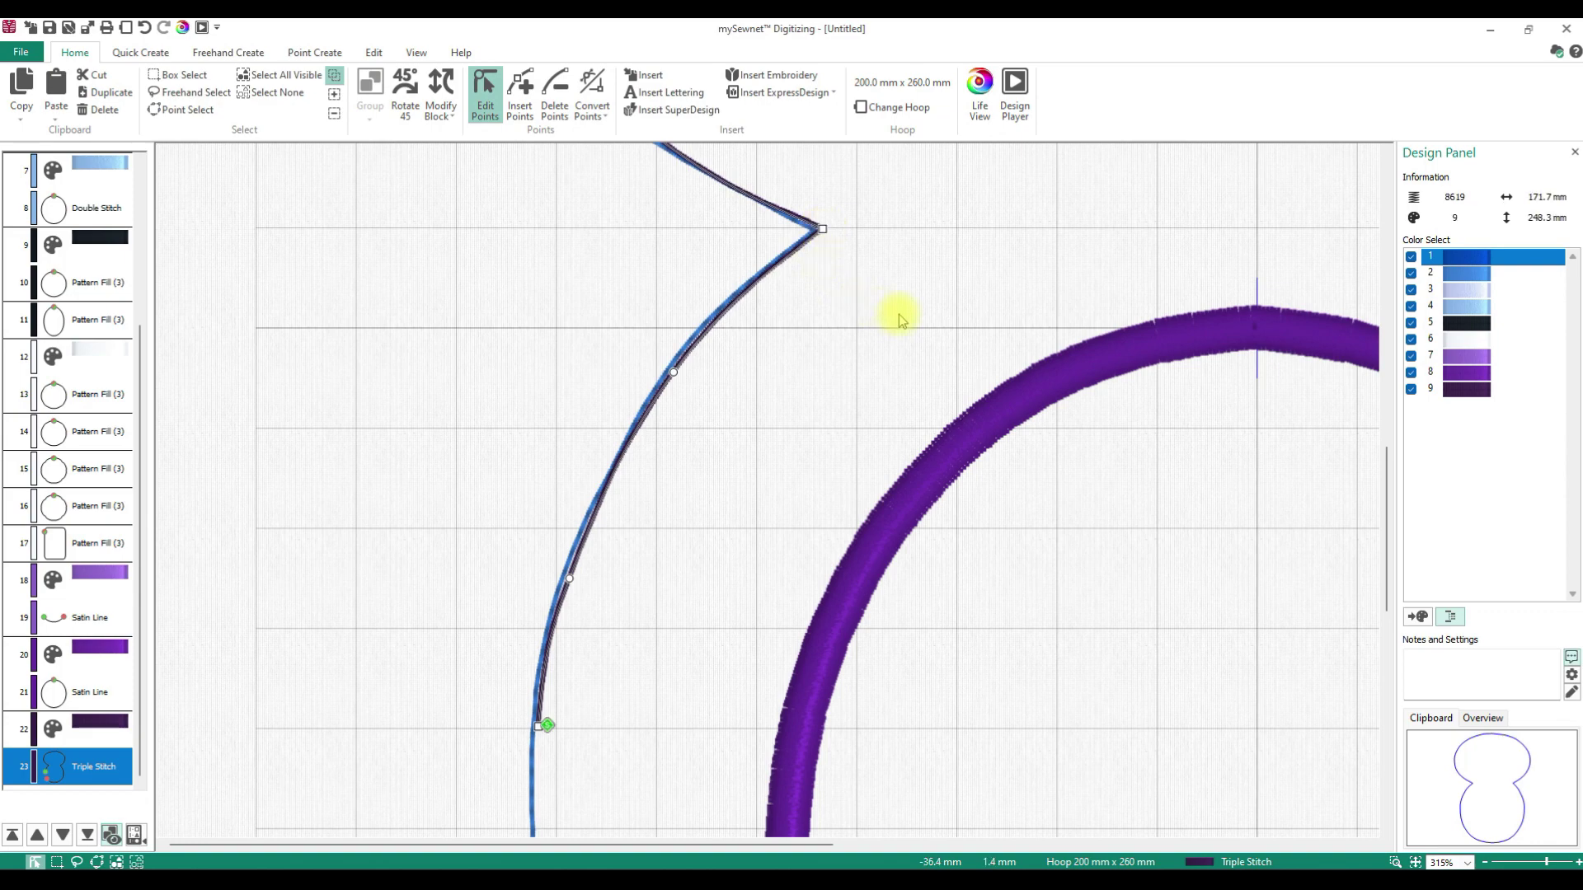
Move the Triple Stitch curve points above the left neck and along the upper lobe's left side toward the blue outline.
scroll(893, 322, up, 5)
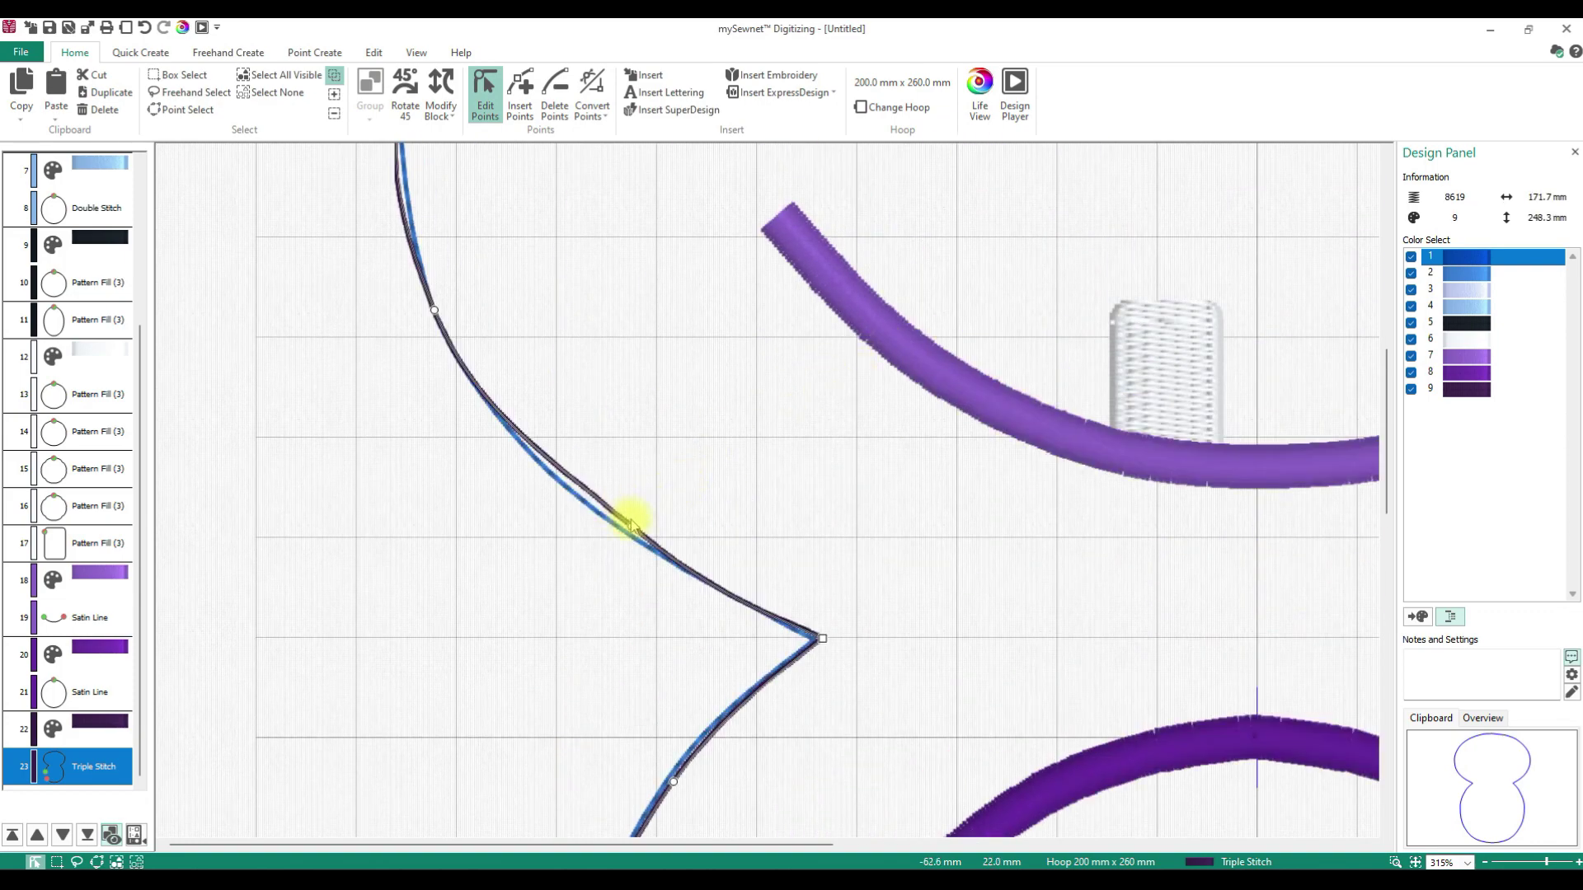
drag(632, 527, 594, 503)
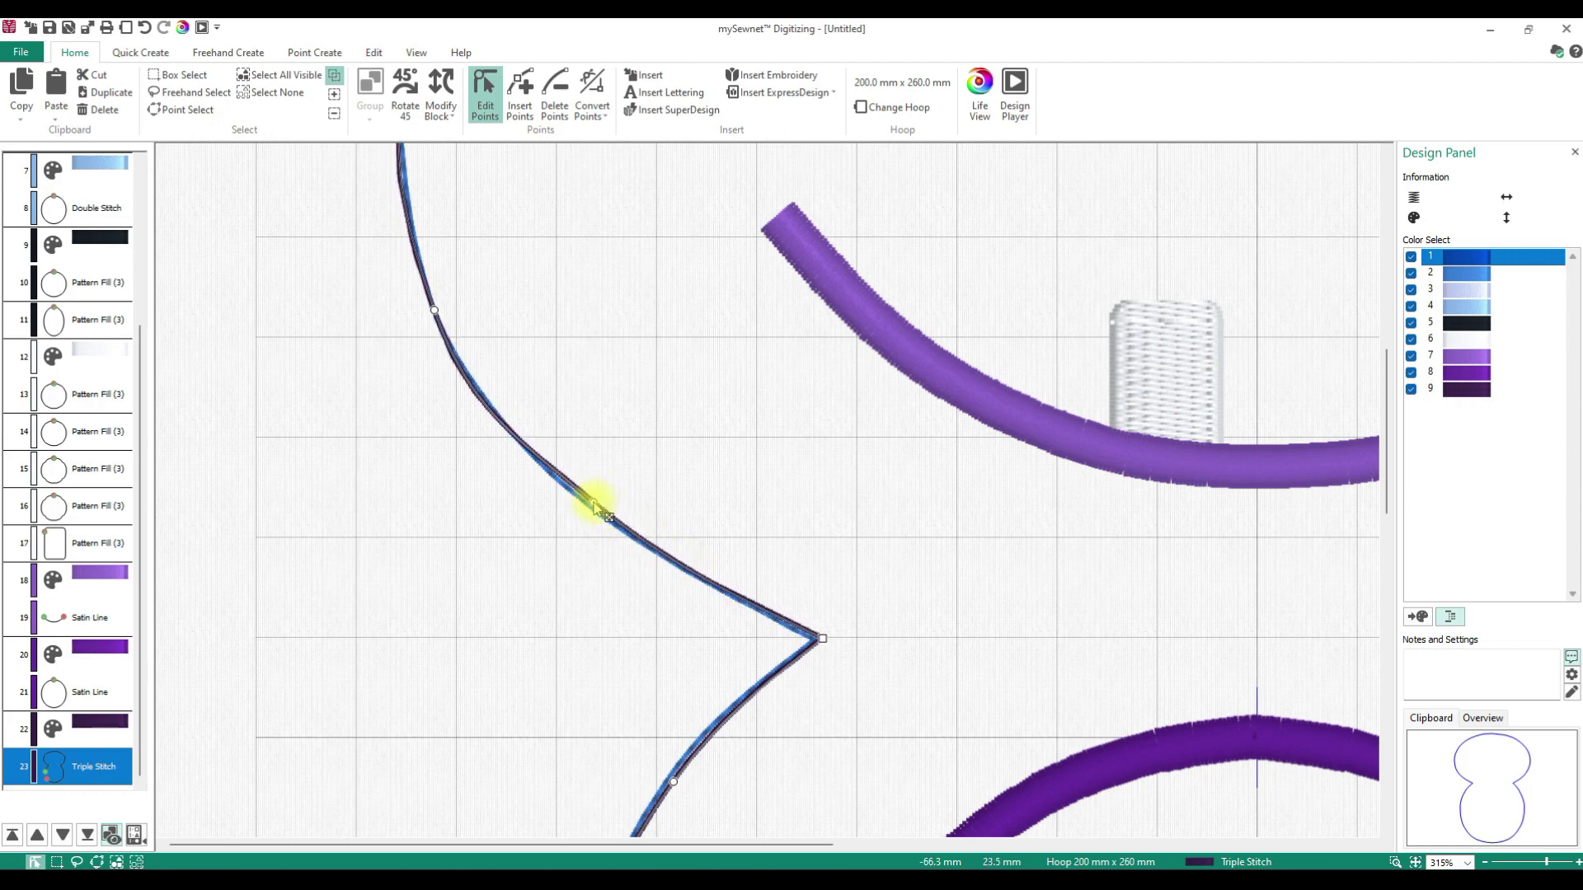
scroll(486, 329, up, 3)
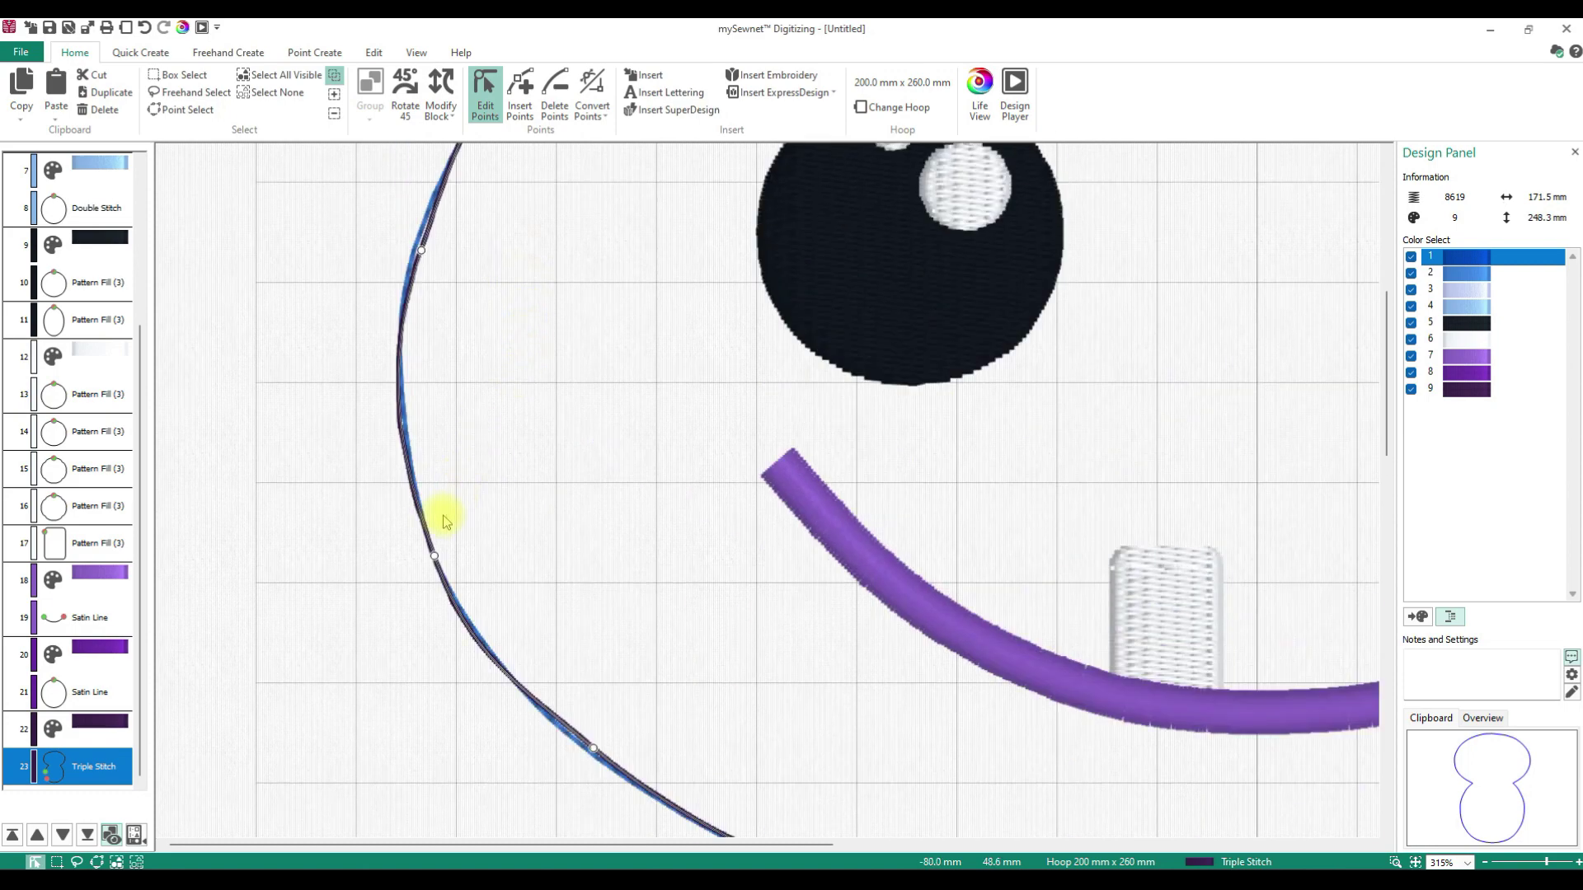
drag(436, 554, 437, 551)
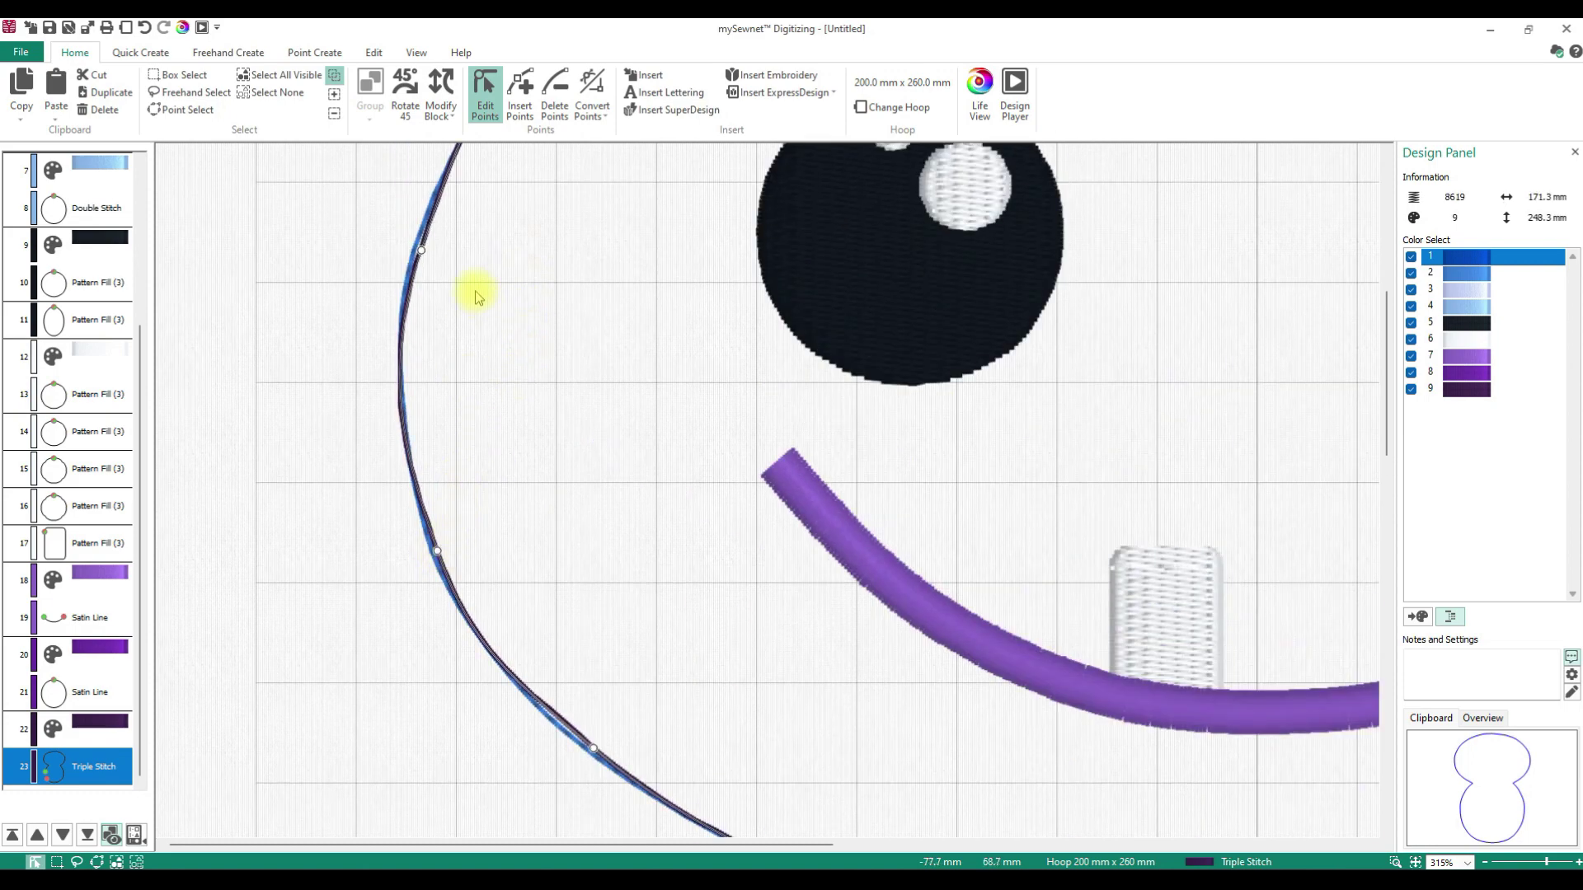
drag(421, 252, 432, 217)
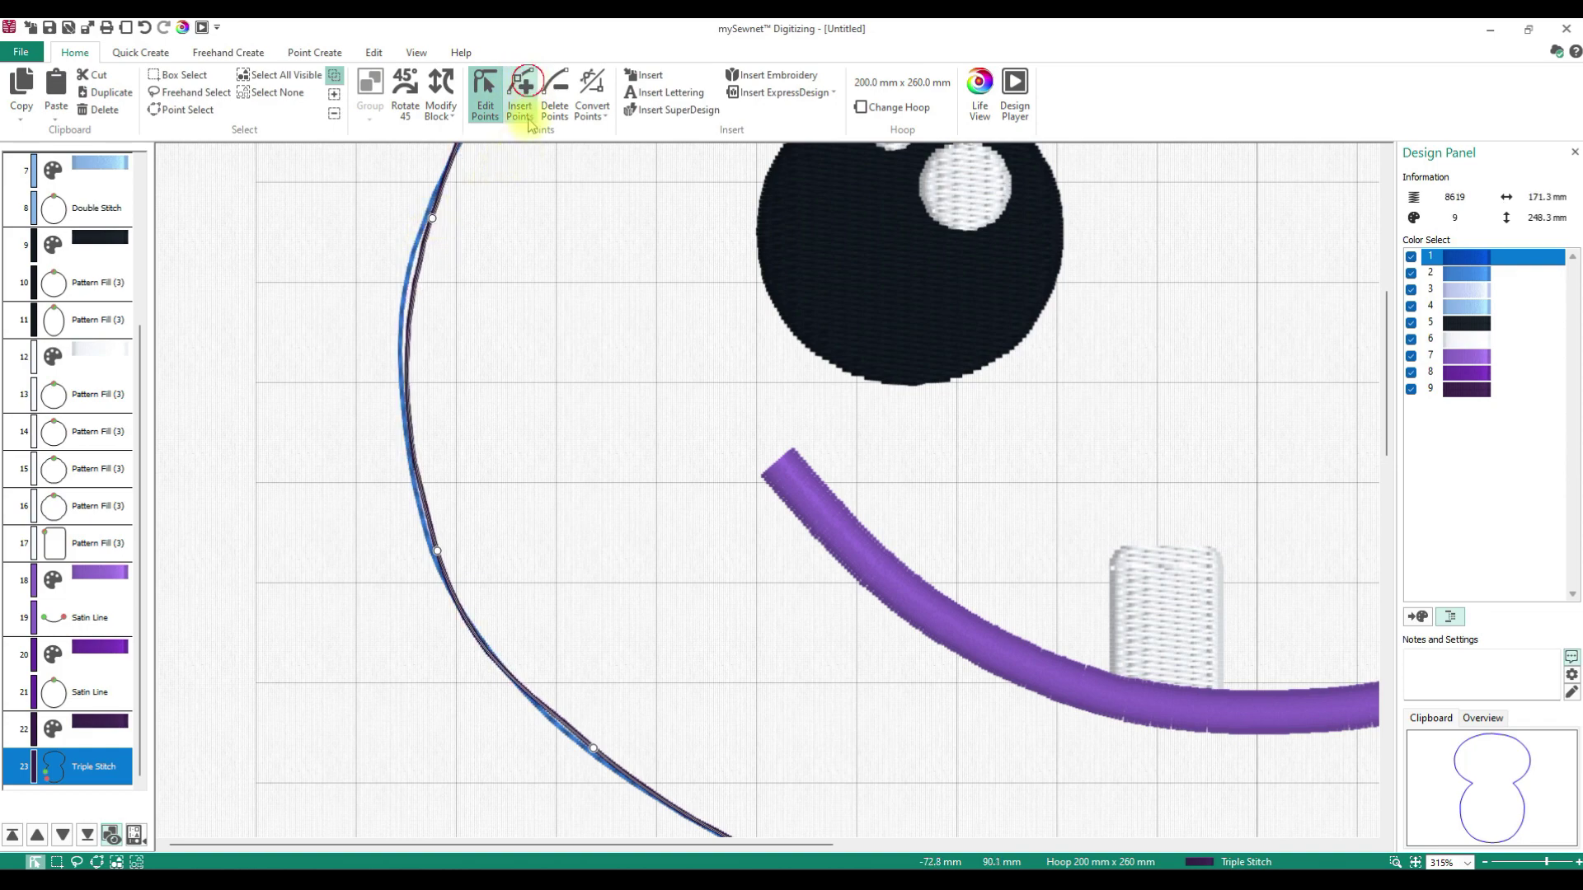
Insert two curve points on the upper lobe's left side and adjust them and their neighboring points to follow the blue outline.
click(520, 91)
click(409, 374)
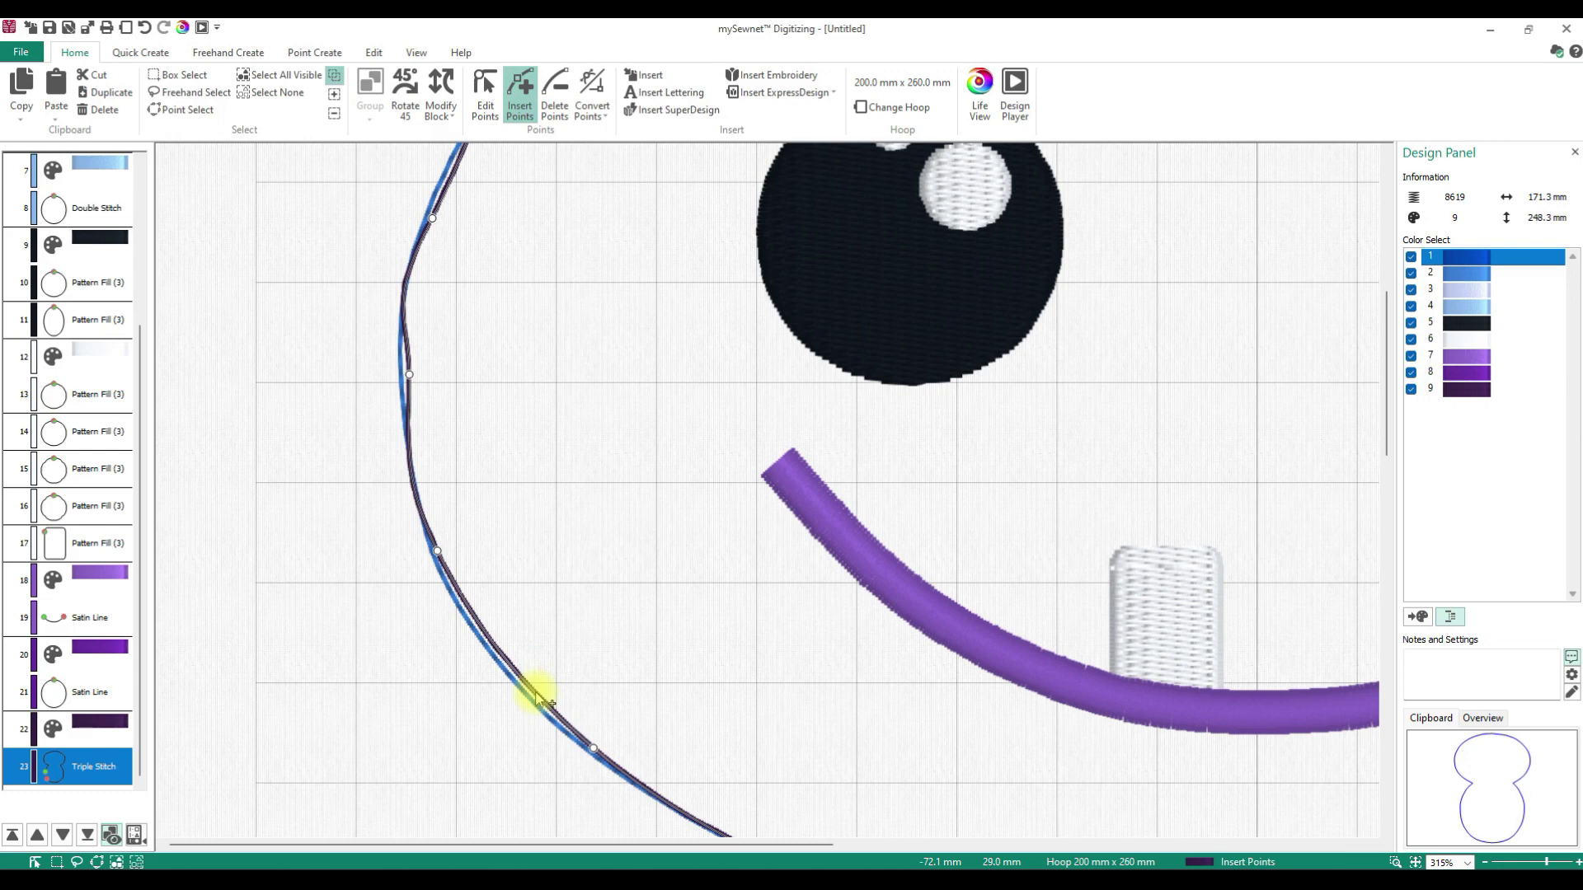
click(535, 693)
click(485, 92)
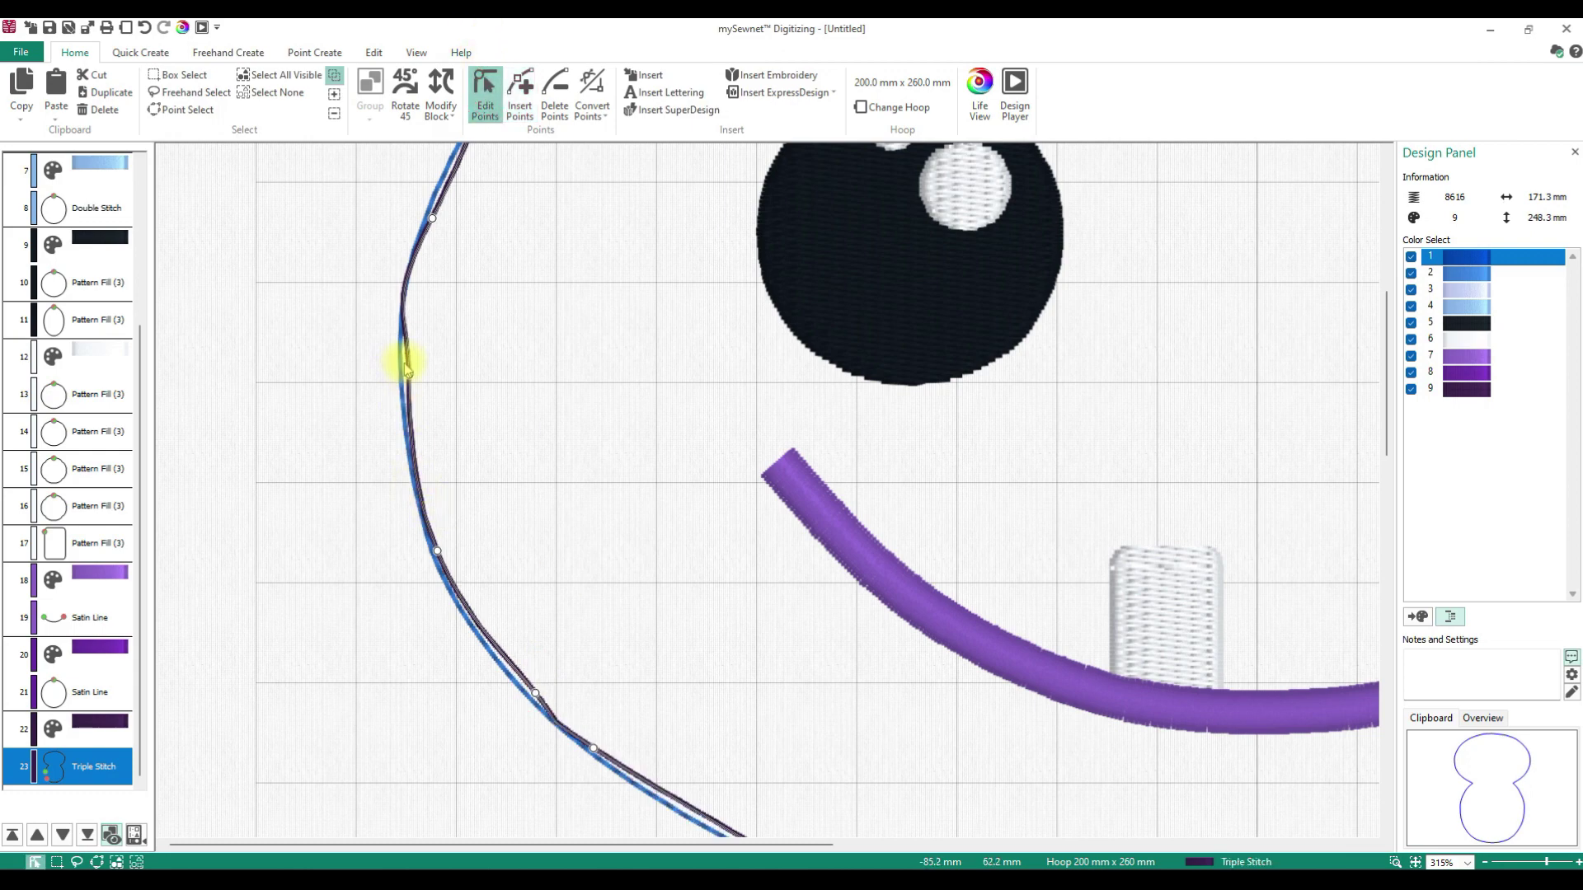
drag(409, 375, 407, 384)
drag(534, 684, 522, 678)
scroll(929, 618, down, 2)
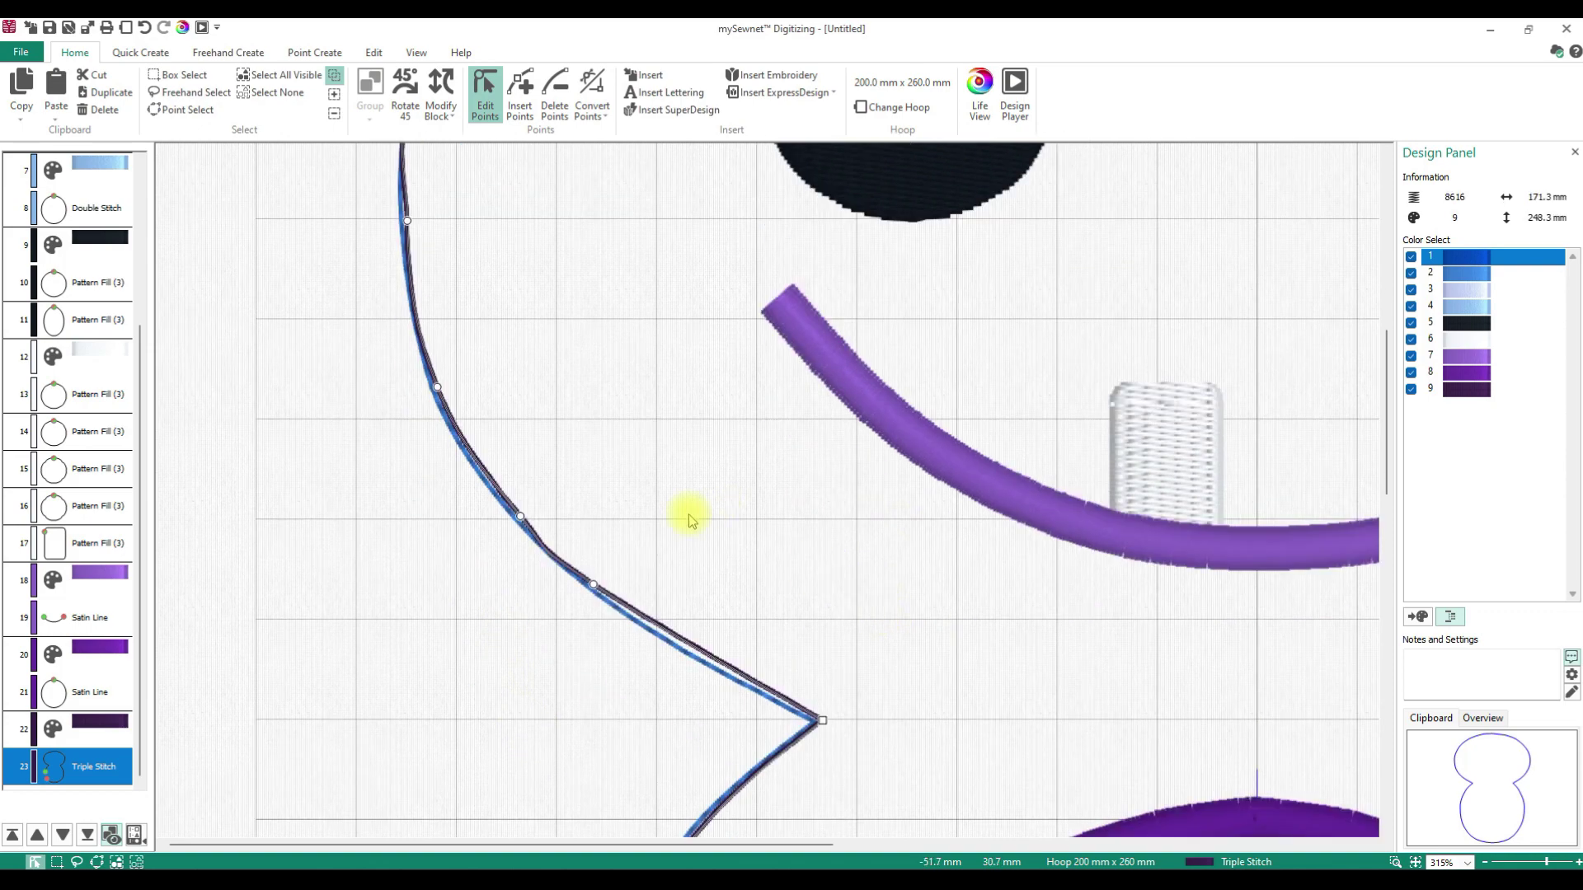
drag(591, 585, 628, 610)
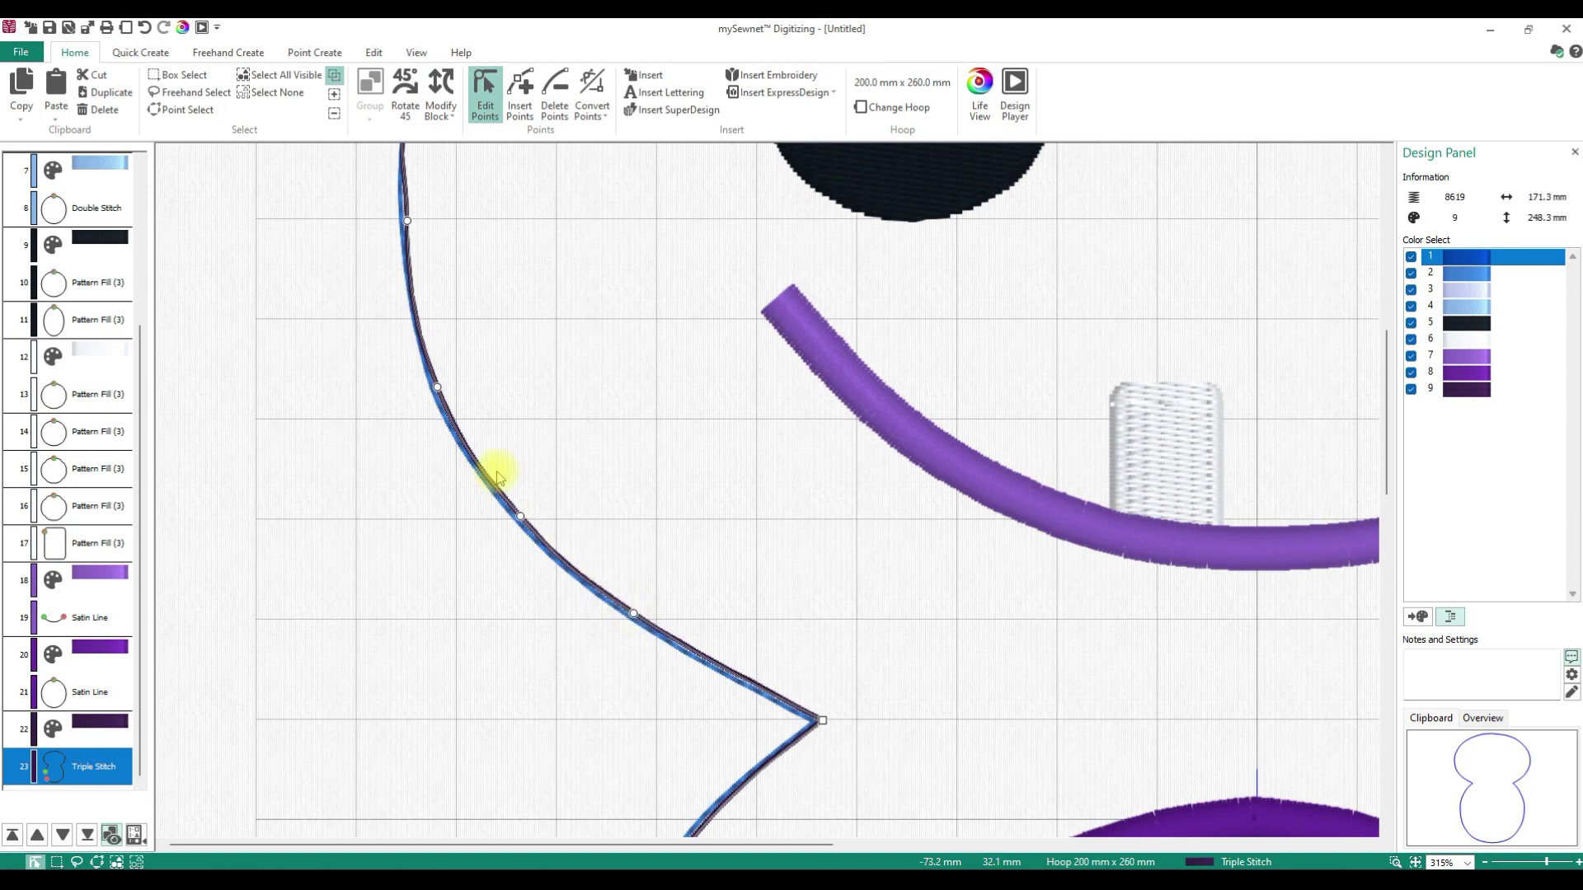
scroll(499, 470, up, 4)
drag(433, 464, 444, 436)
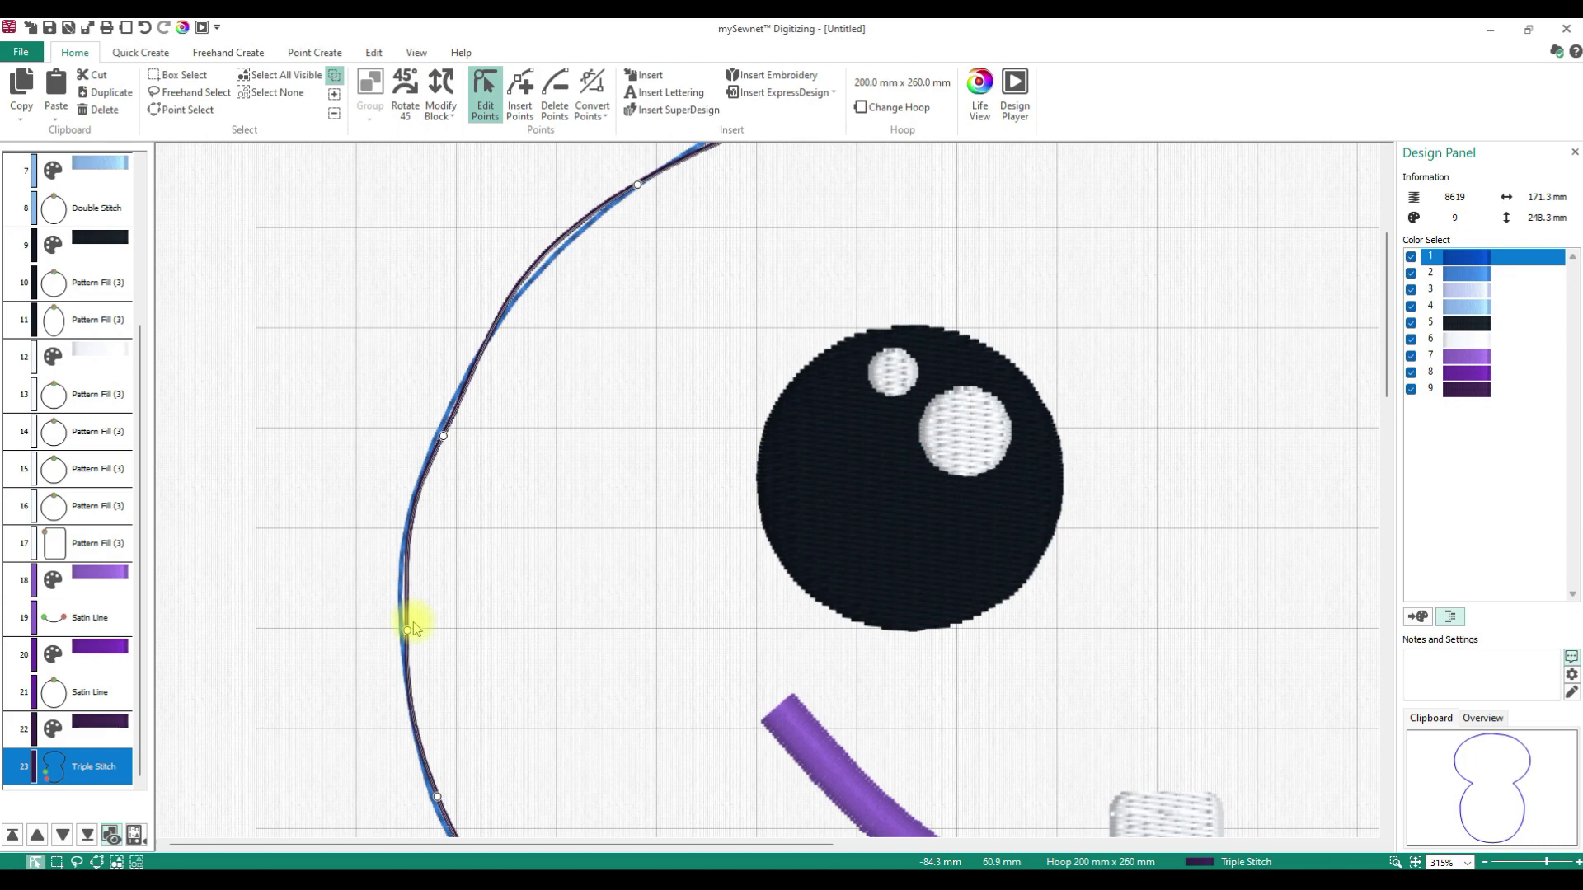
drag(407, 628, 410, 621)
Move the Triple Stitch point at the upper lobe's upper left onto the blue outline and insert a curve point on either side.
scroll(664, 388, up, 3)
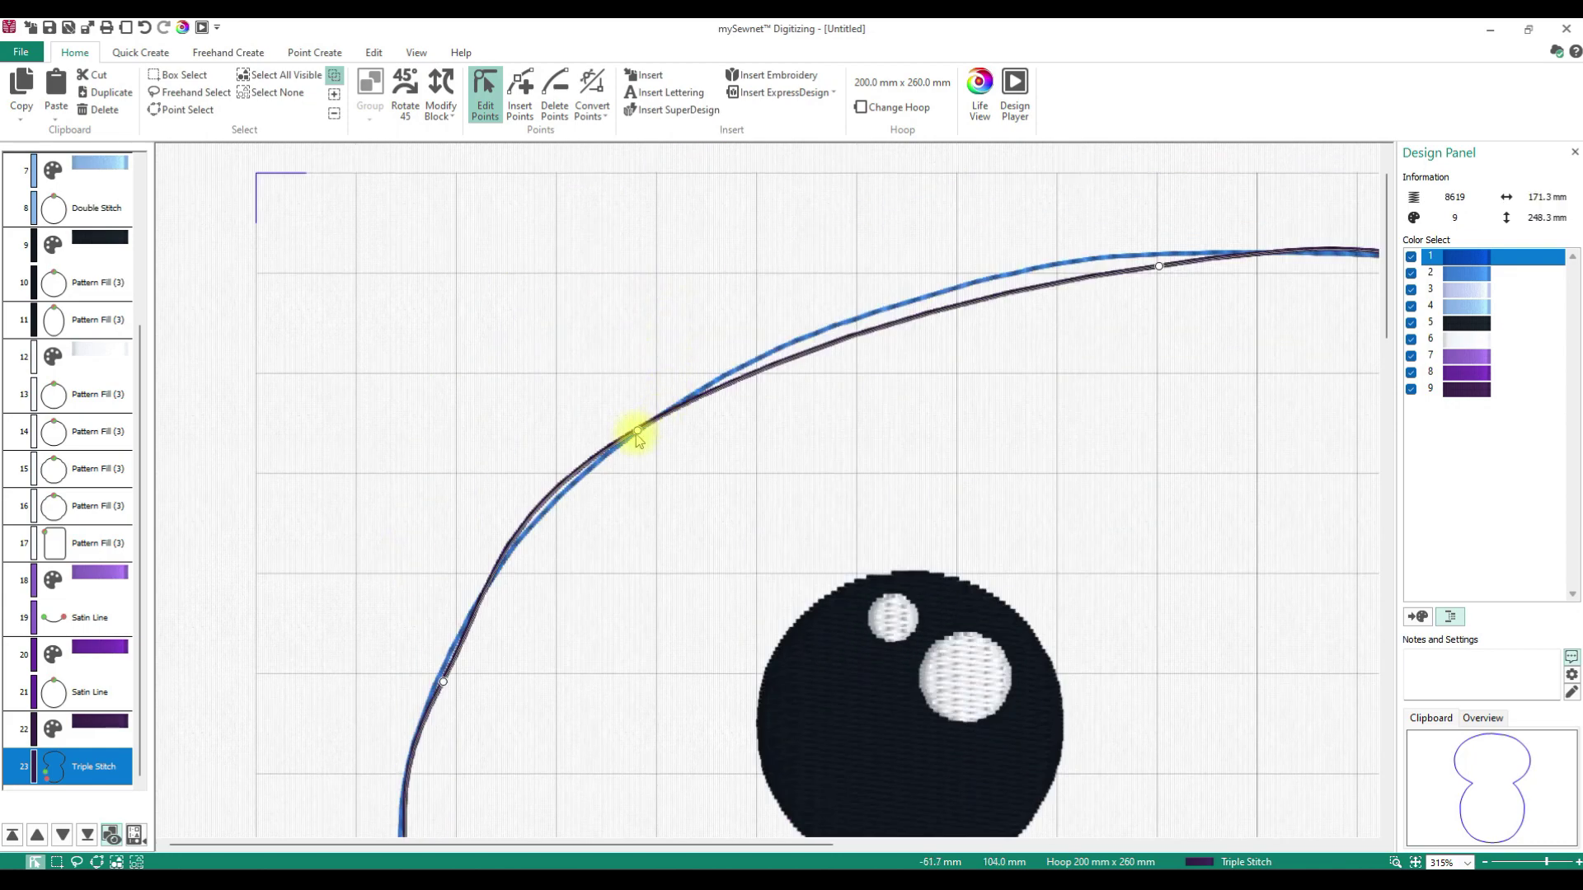
drag(638, 432, 682, 408)
click(520, 95)
click(523, 548)
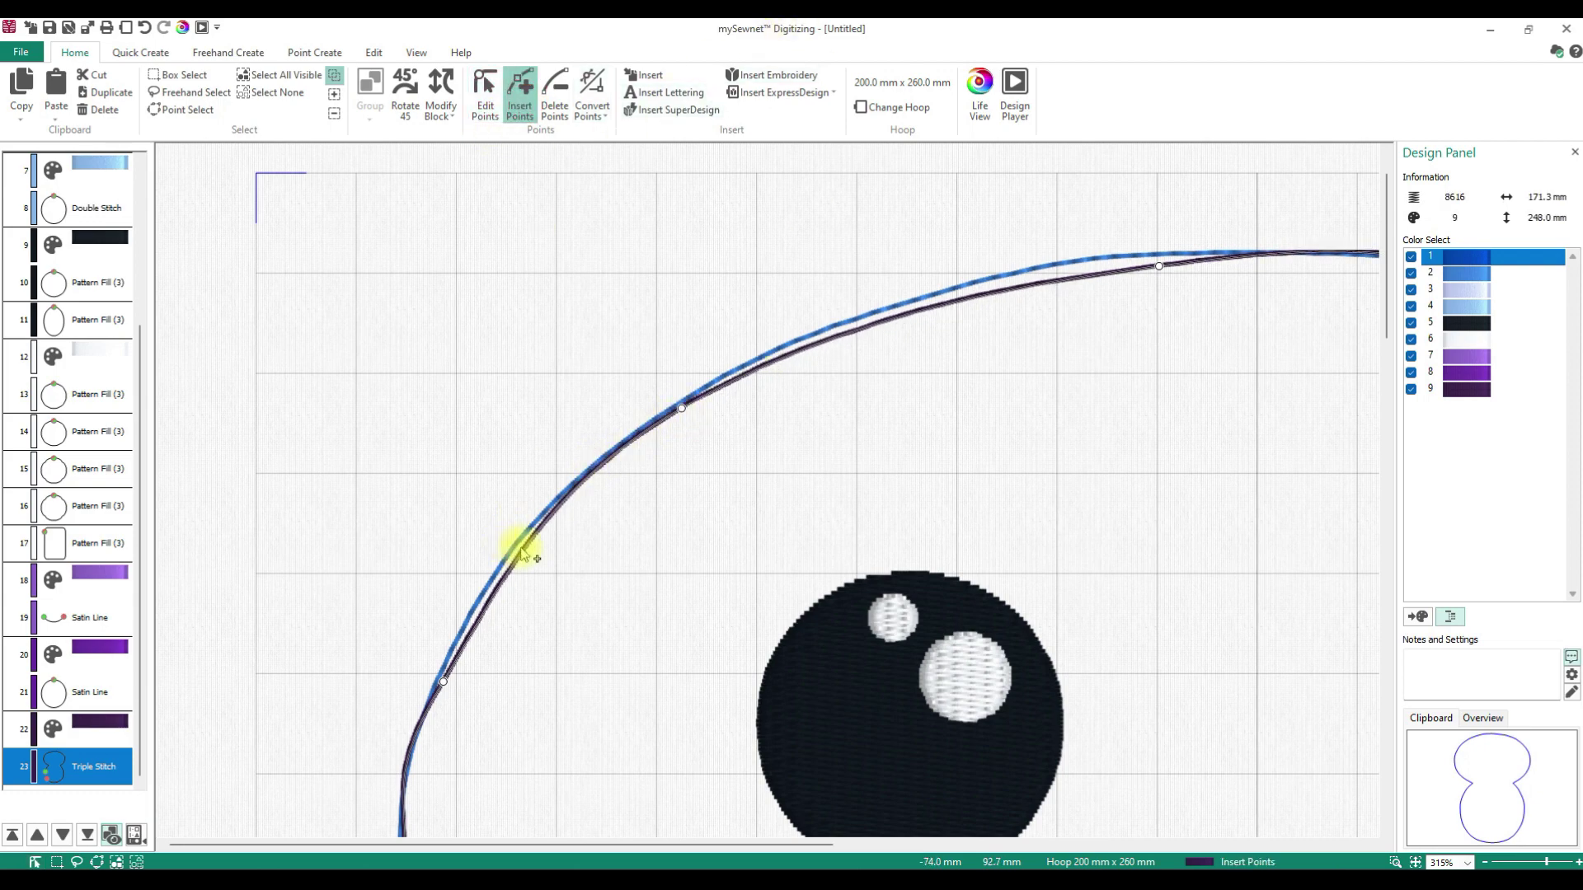
click(936, 314)
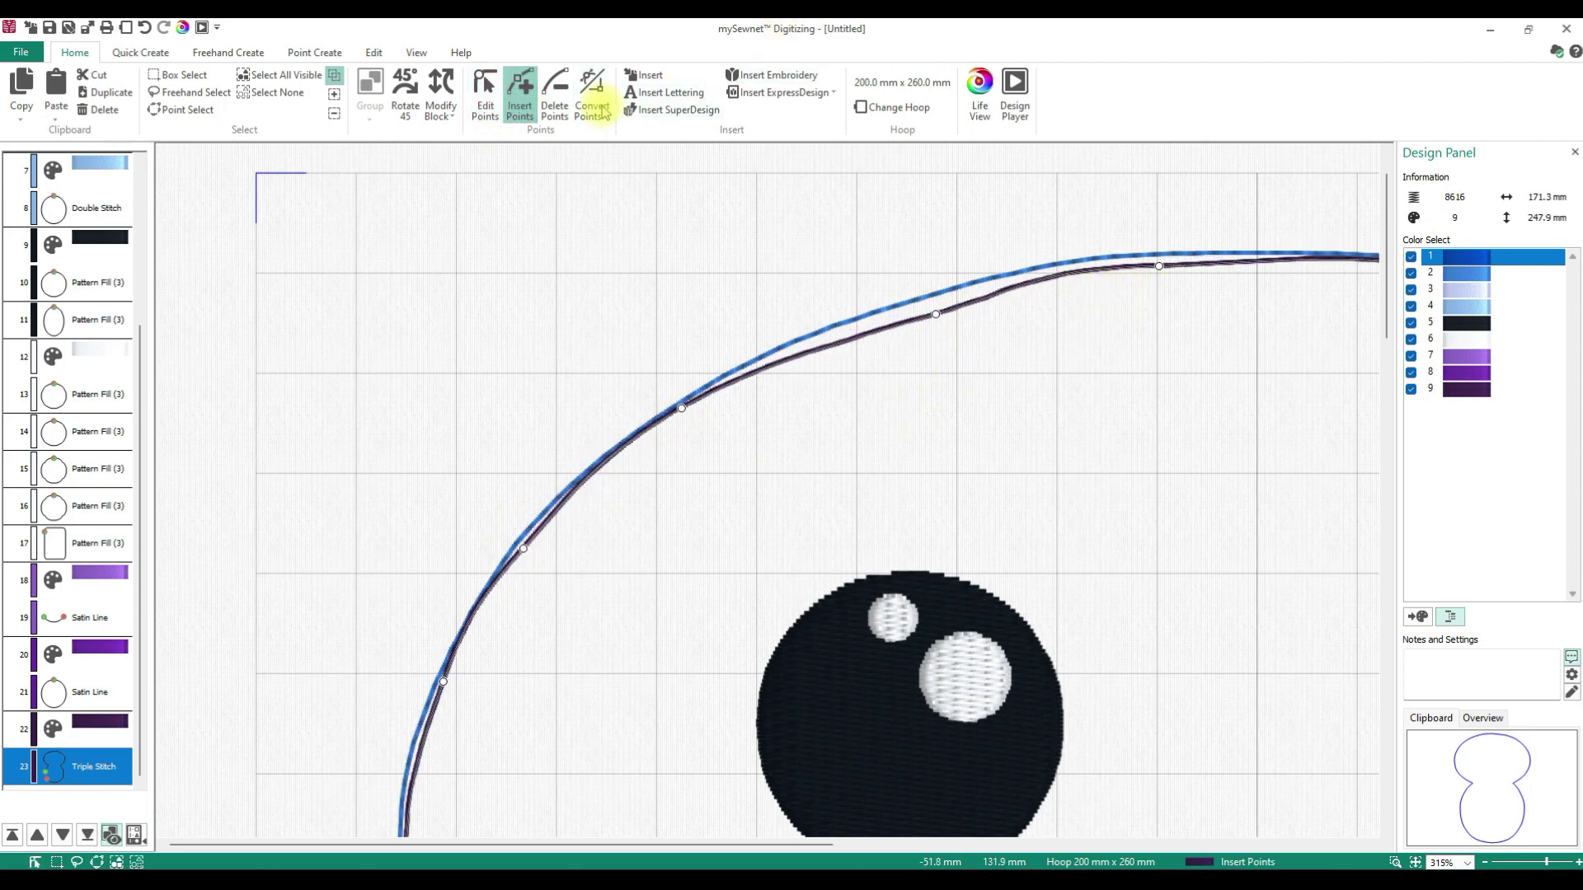
Adjust the two inserted curve points and the point below them on the upper lobe's left side to follow the blue outline.
click(485, 94)
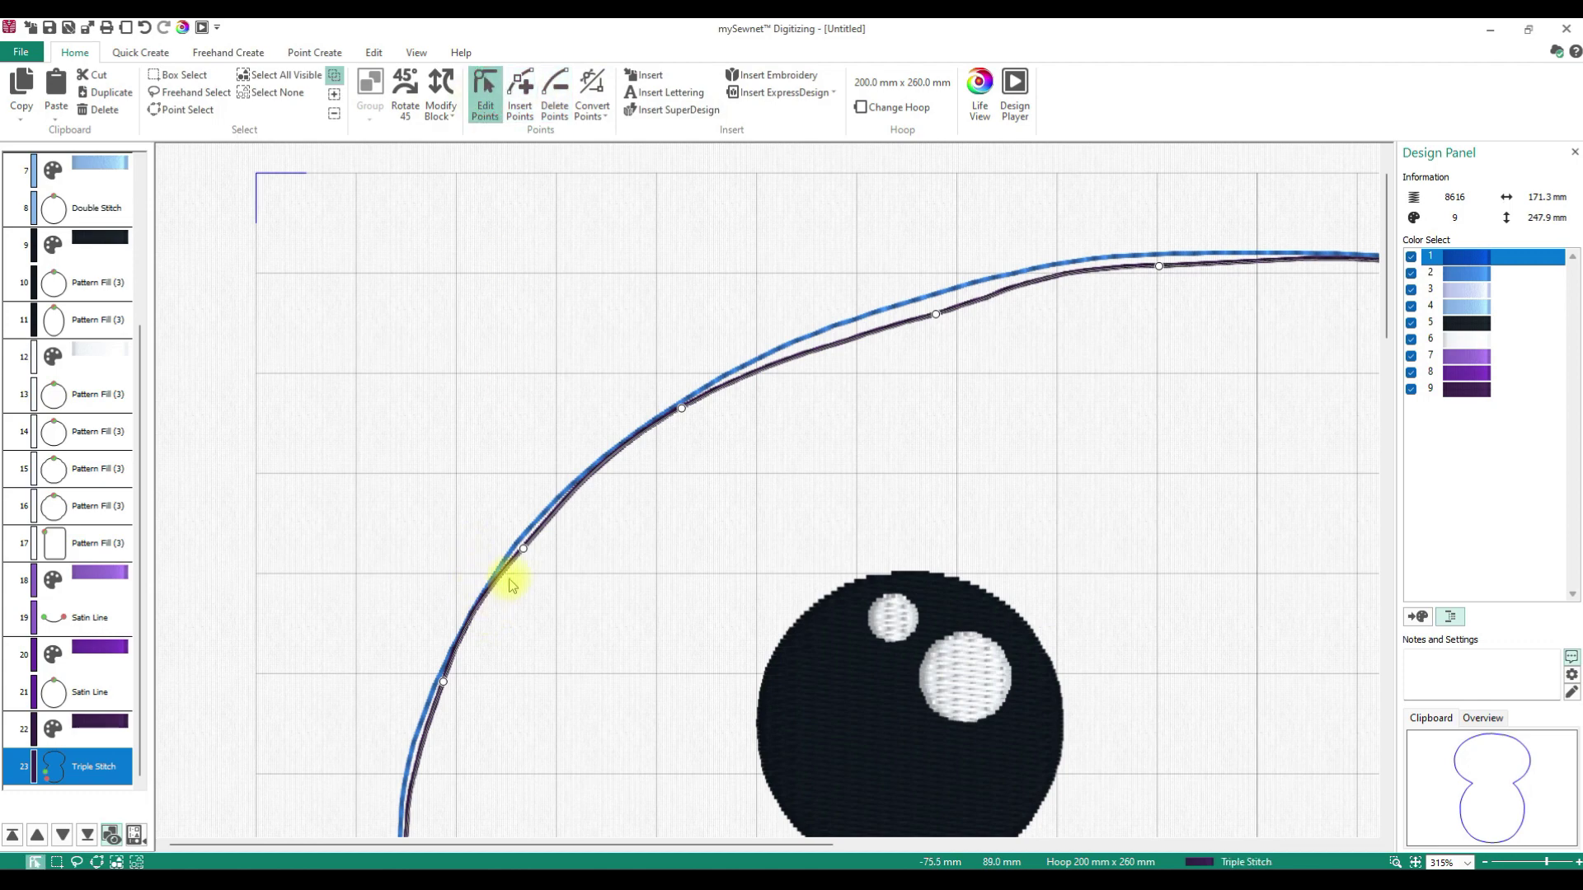
drag(523, 549, 526, 543)
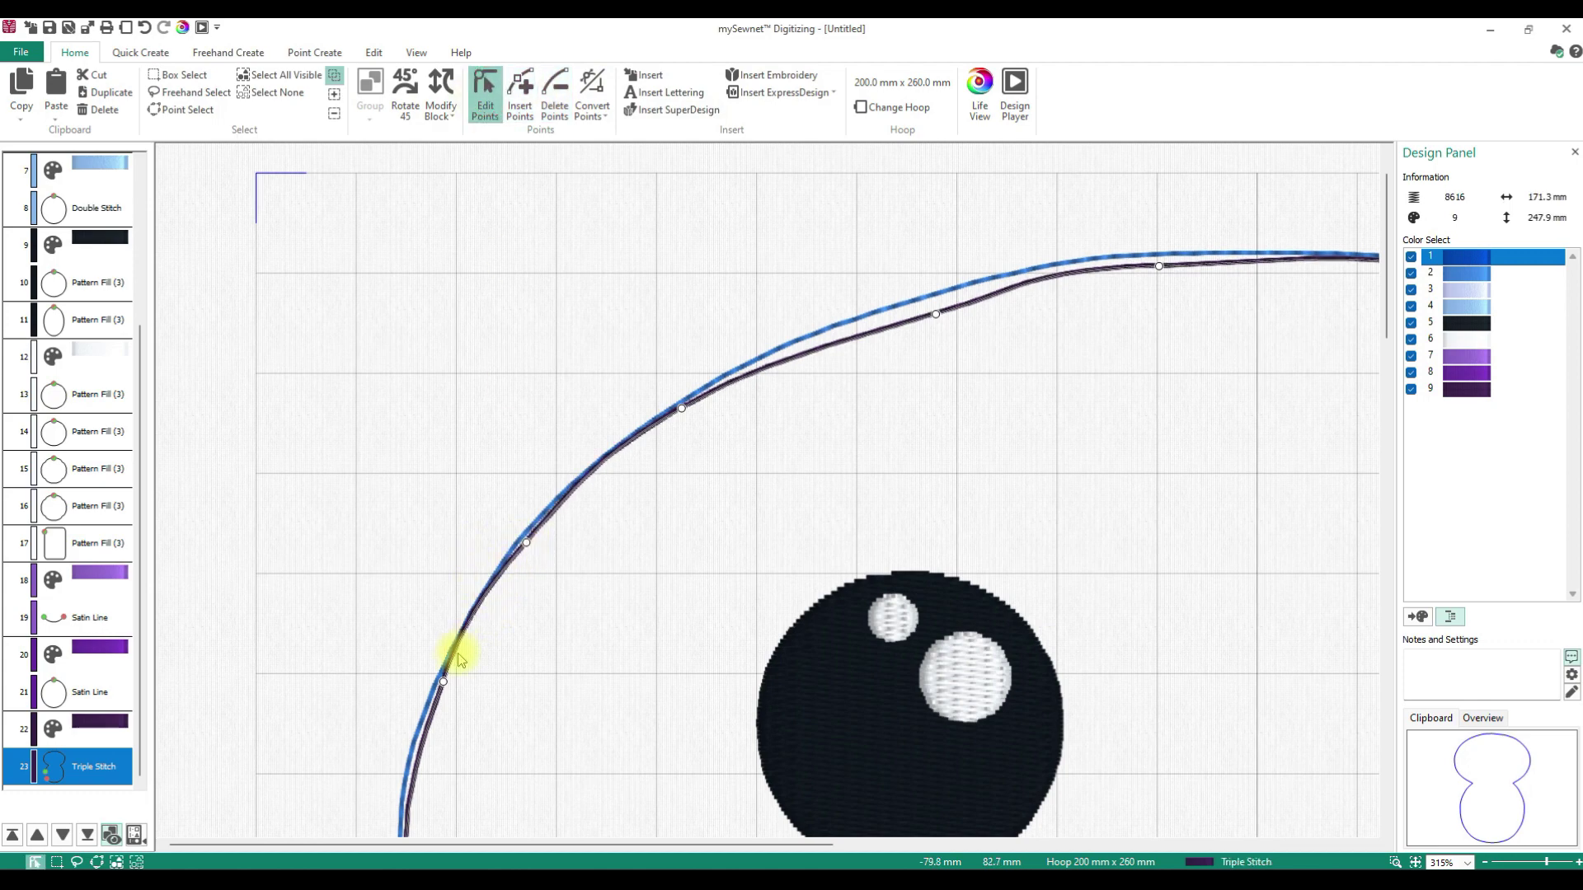
scroll(555, 661, down, 3)
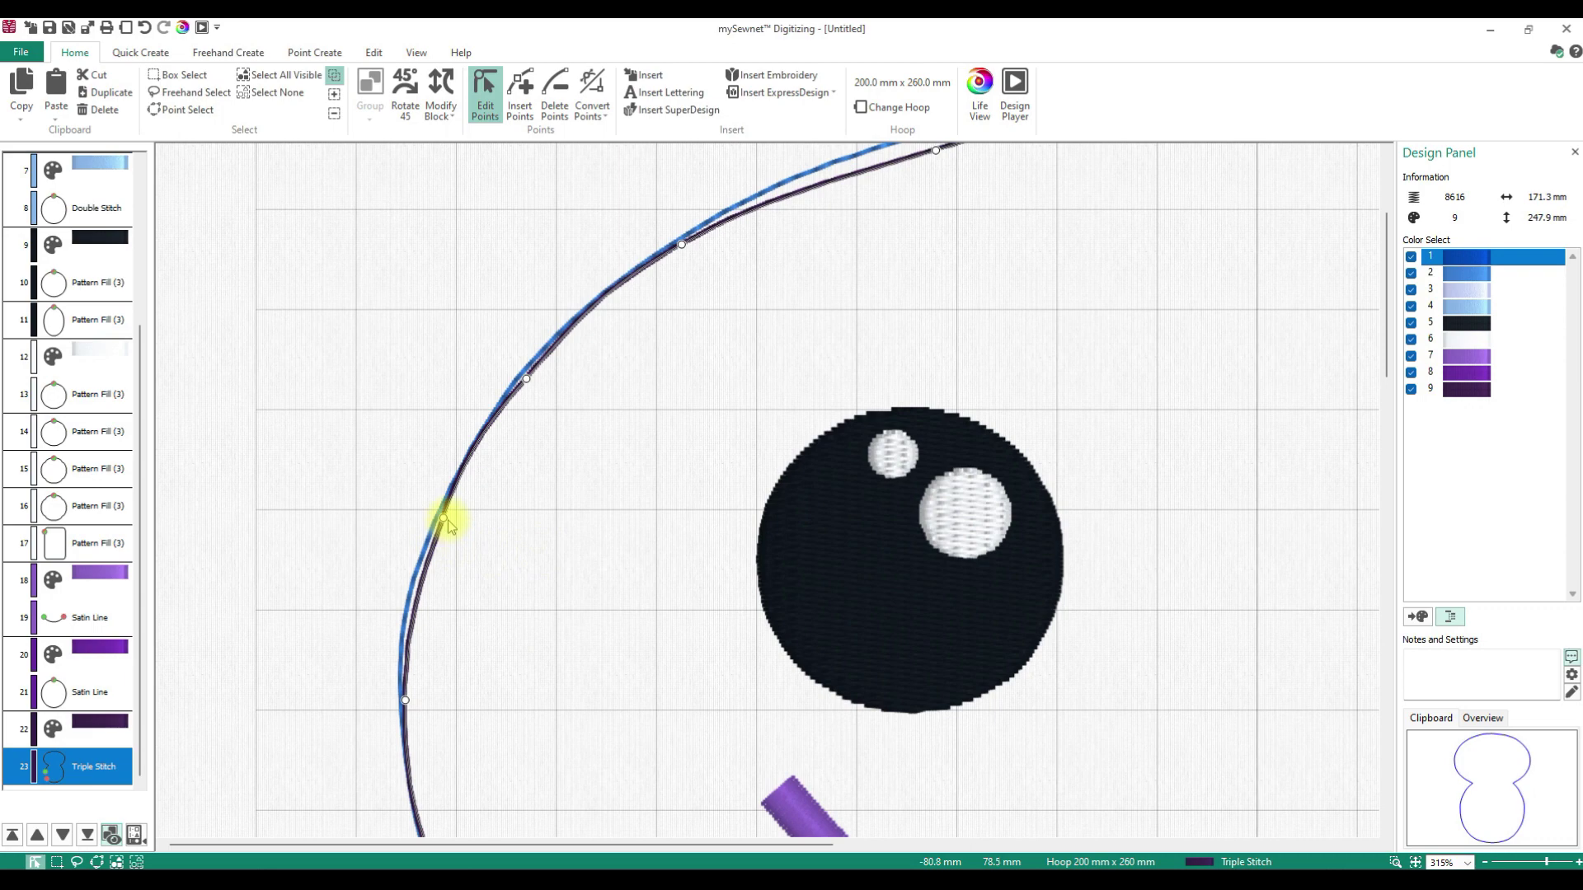
mouse_move(443, 518)
mouse_down()
mouse_move(453, 505)
mouse_move(431, 548)
mouse_up()
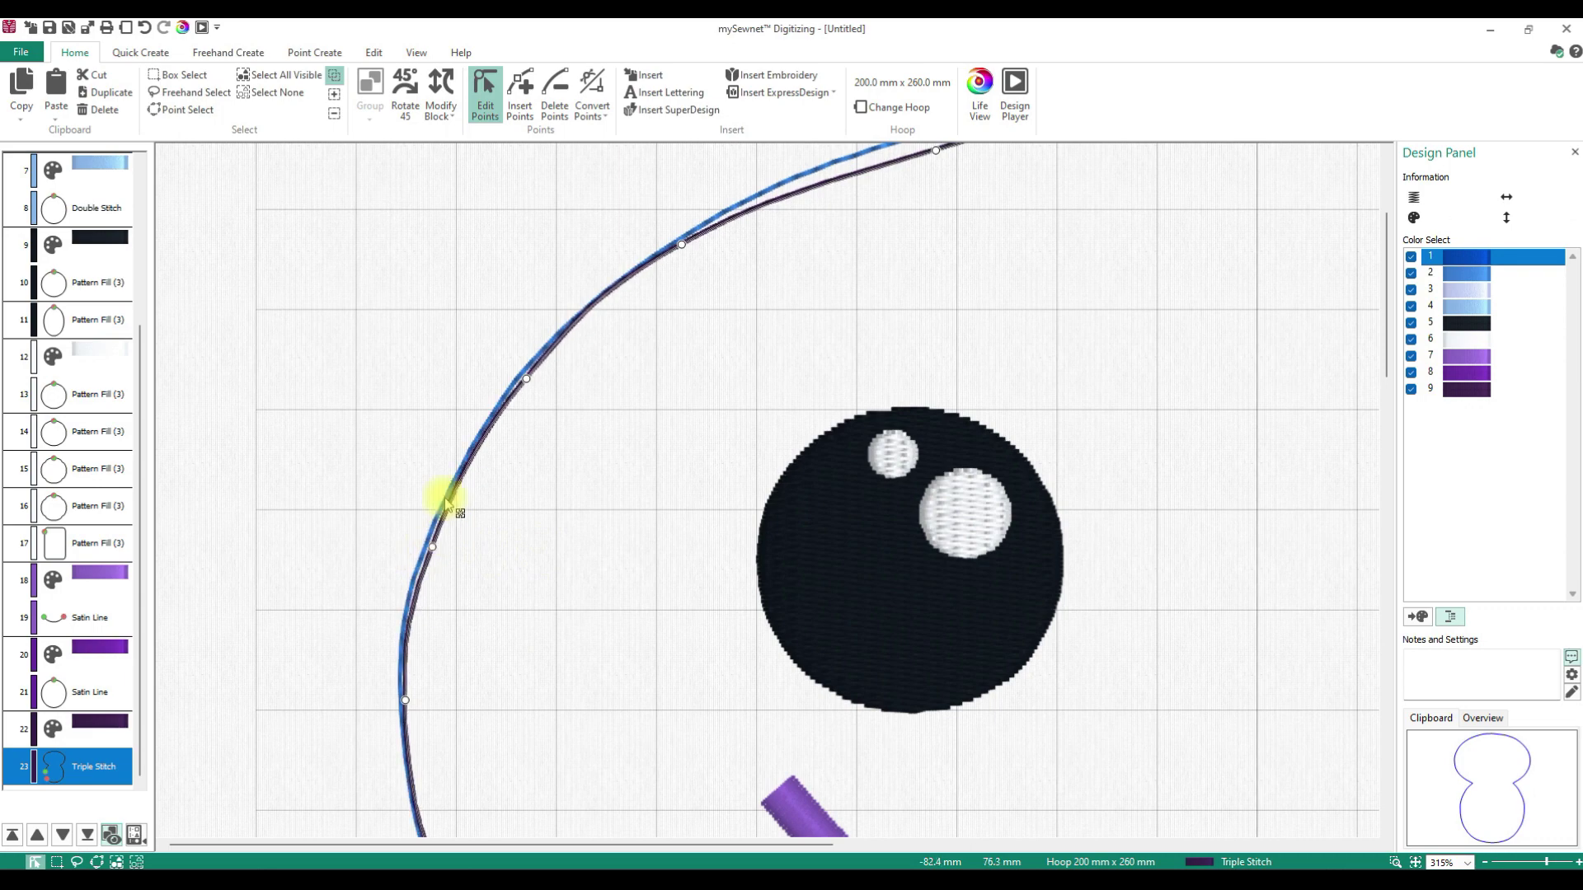
scroll(959, 433, up, 4)
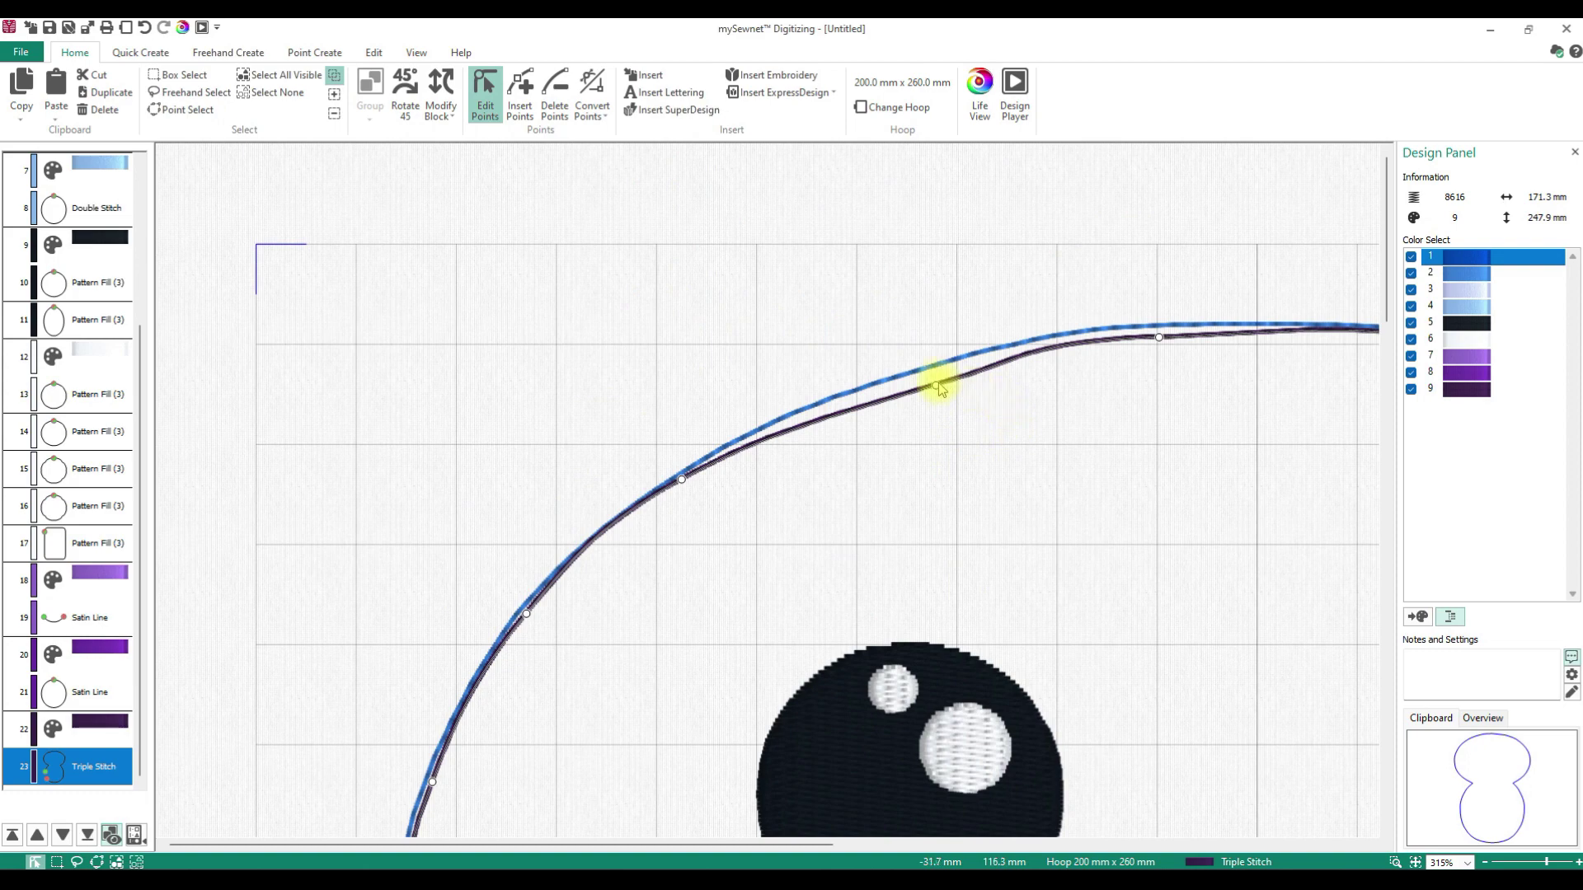
drag(937, 386, 934, 370)
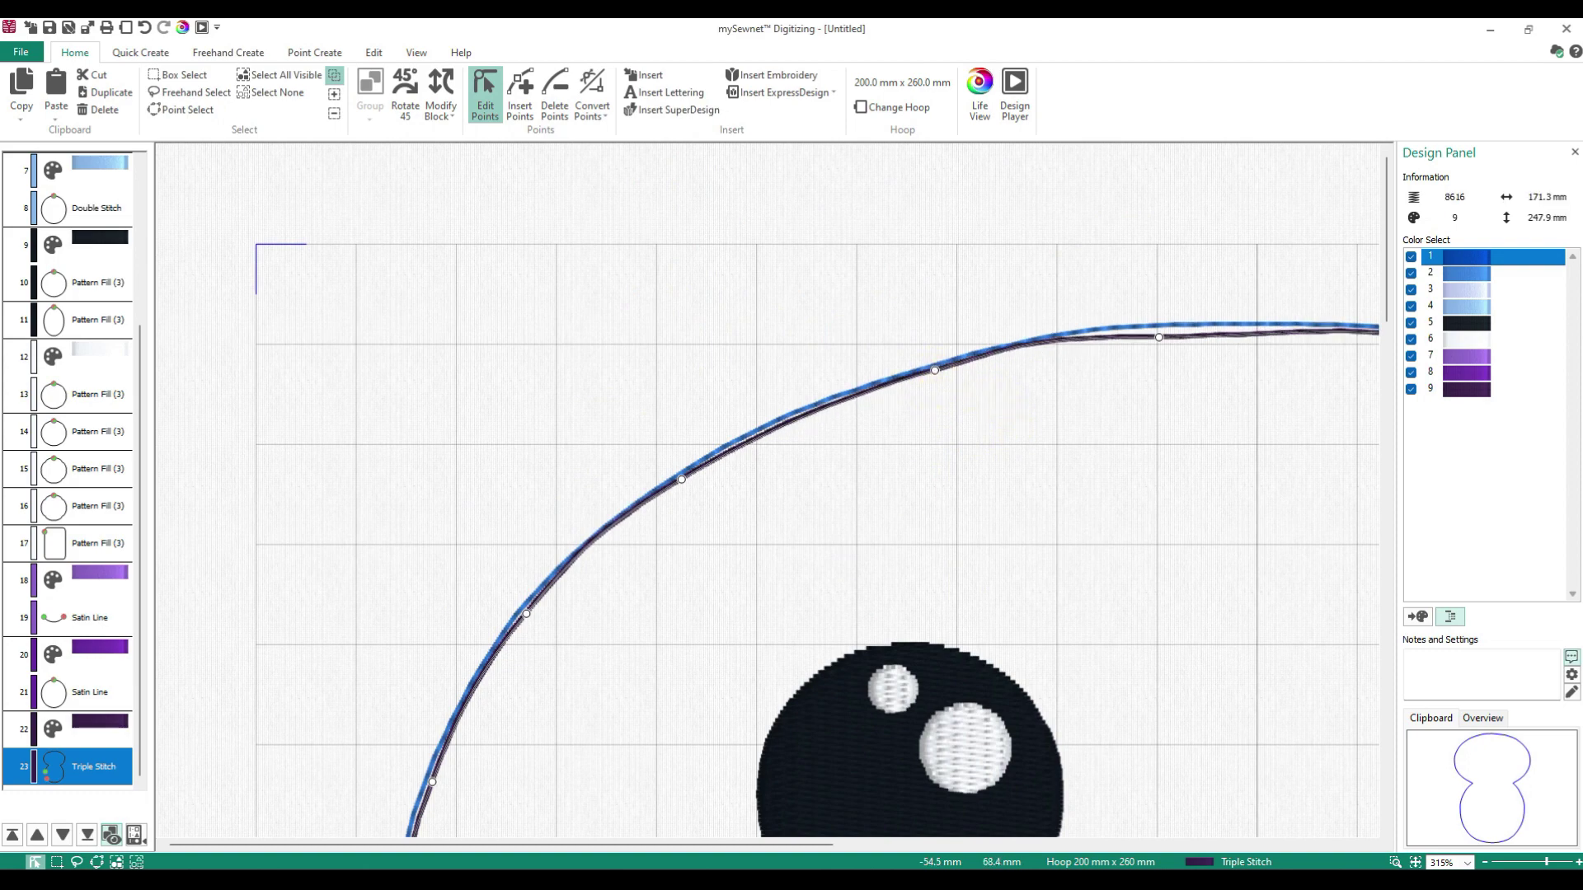
Move the two Triple Stitch points along the crown of the upper lobe onto the blue outline.
drag(604, 849, 930, 849)
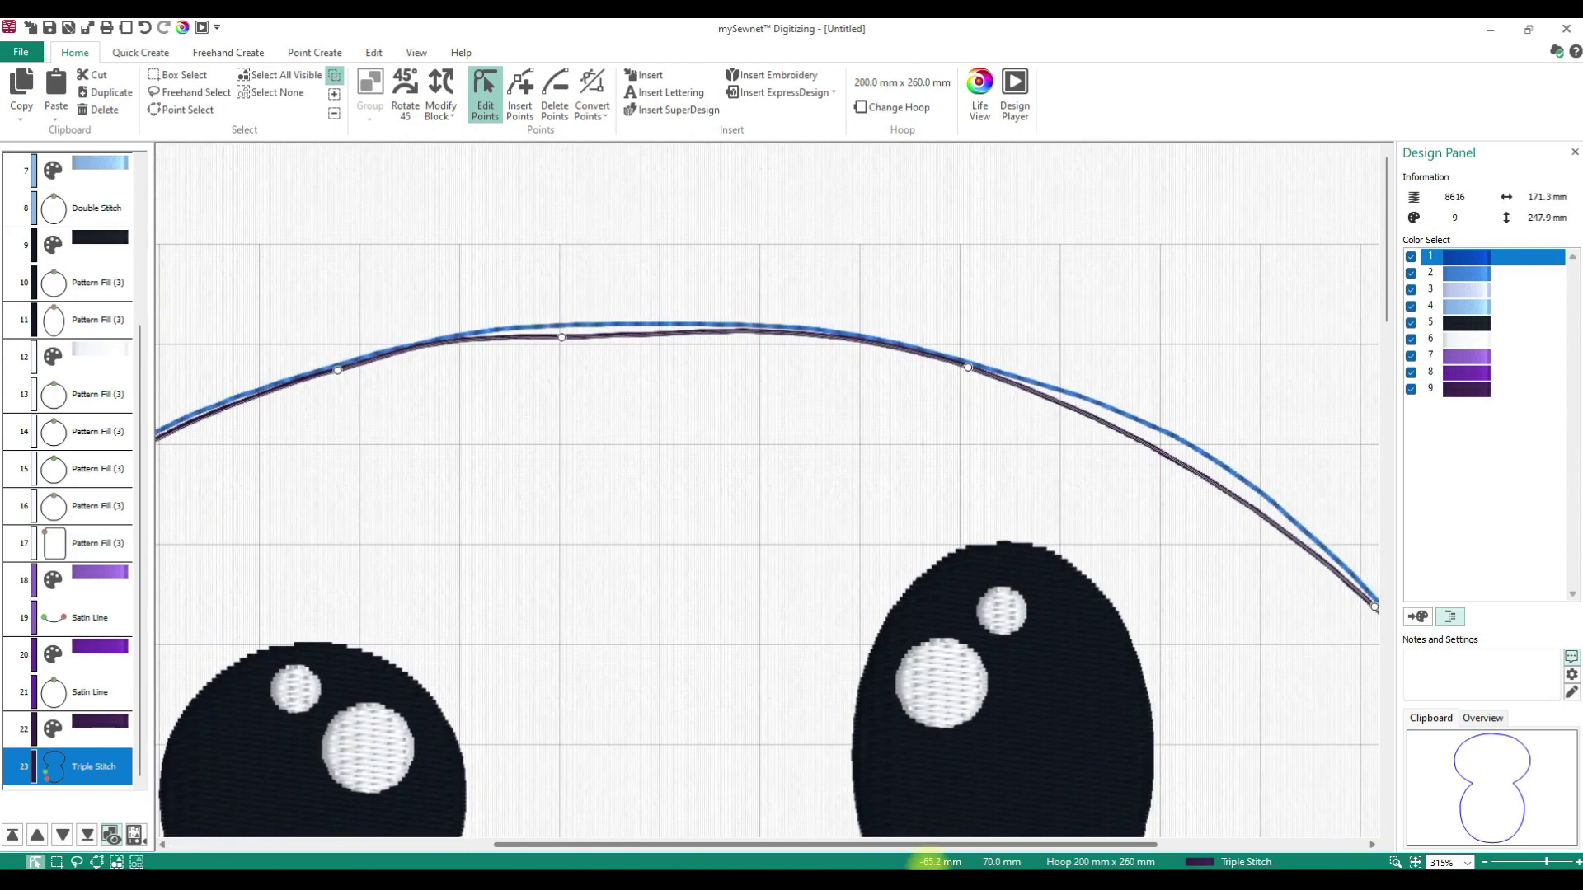
drag(561, 338, 615, 330)
drag(966, 366, 981, 374)
Insert two curve points on the upper lobe's upper right curve and shift the neighboring points to fit the blue outline.
drag(659, 849, 861, 850)
click(532, 96)
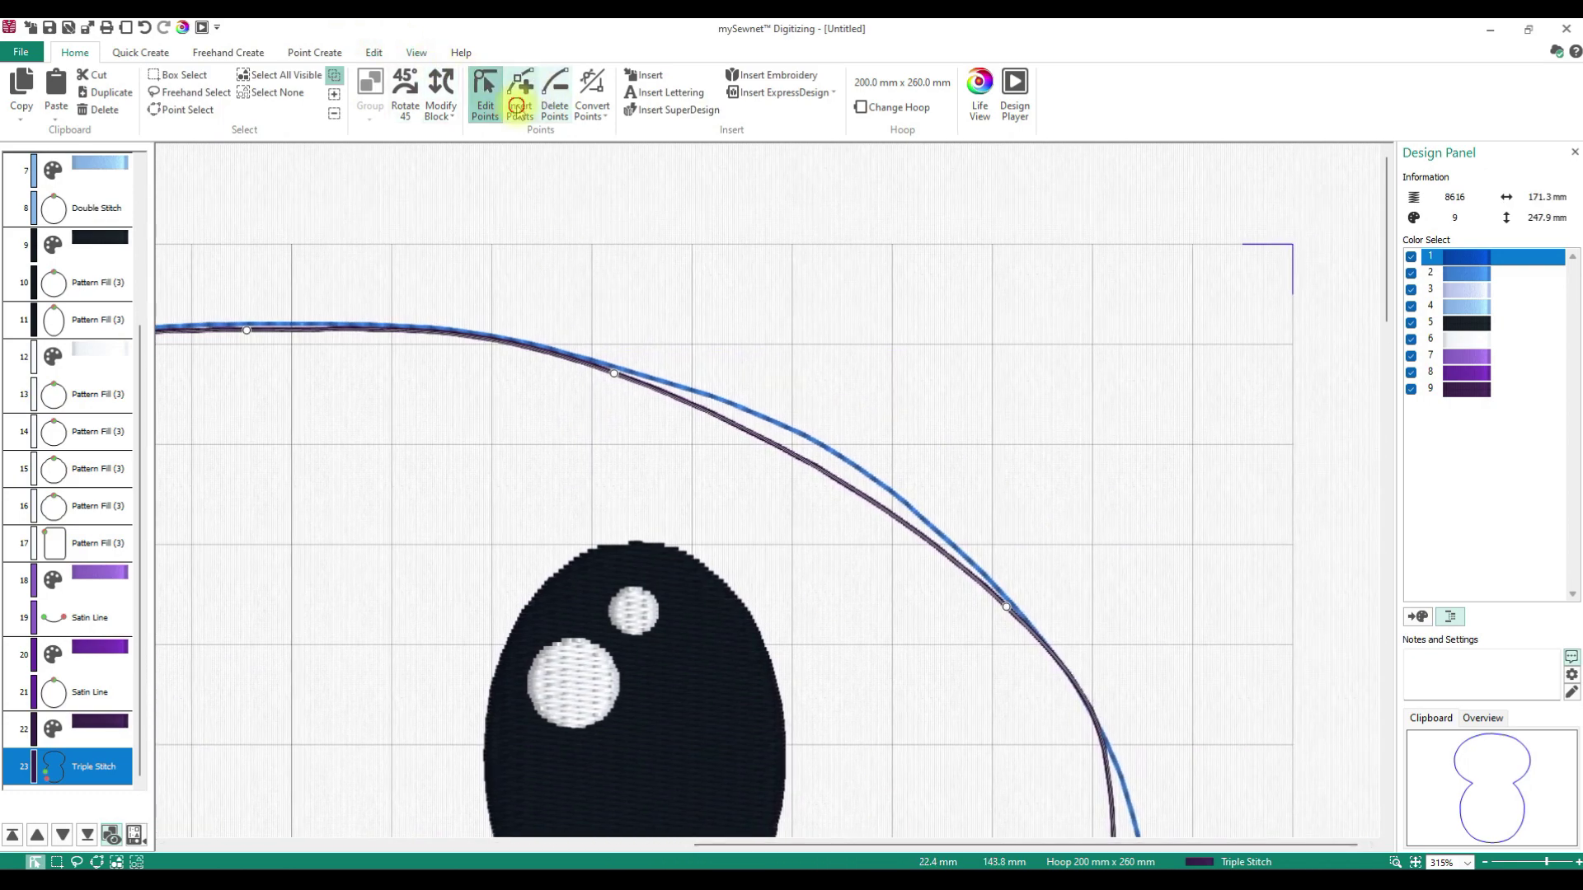
click(829, 456)
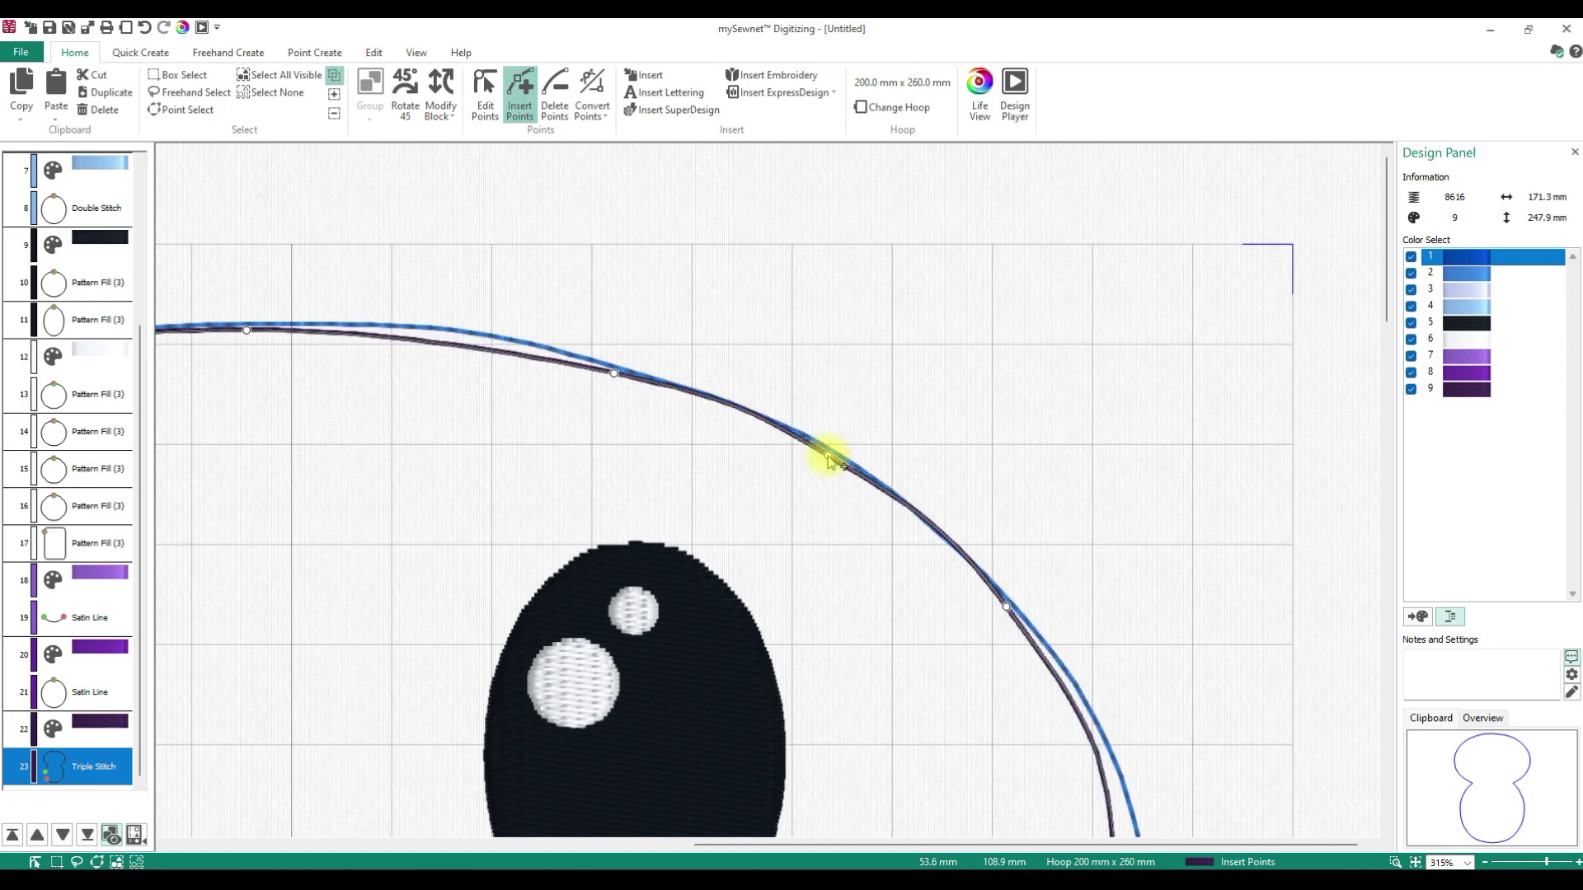
click(484, 105)
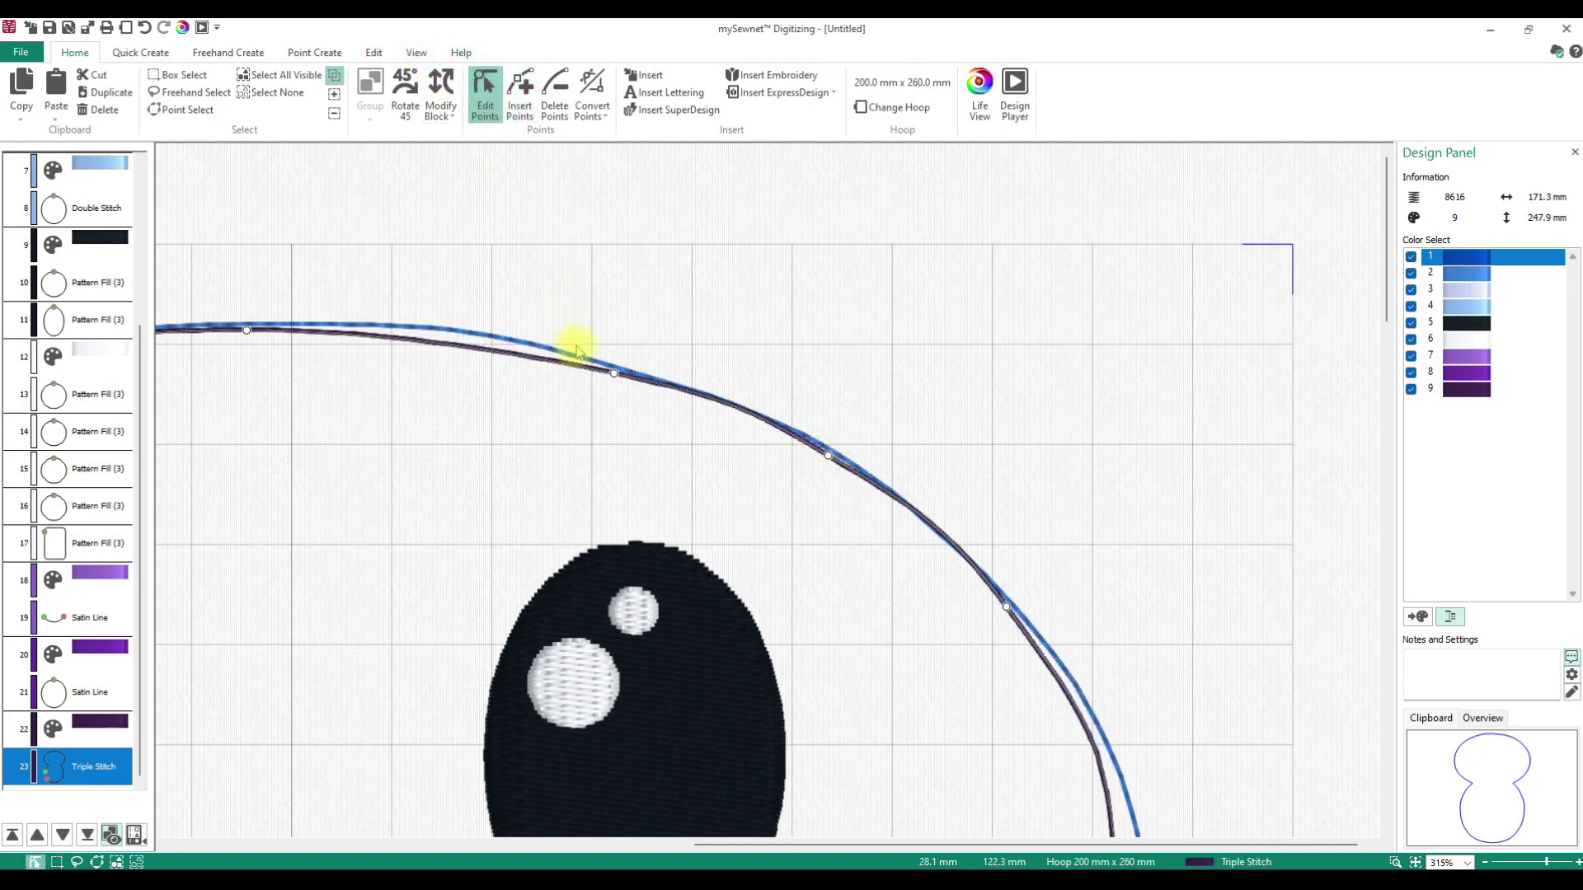
drag(613, 376, 519, 350)
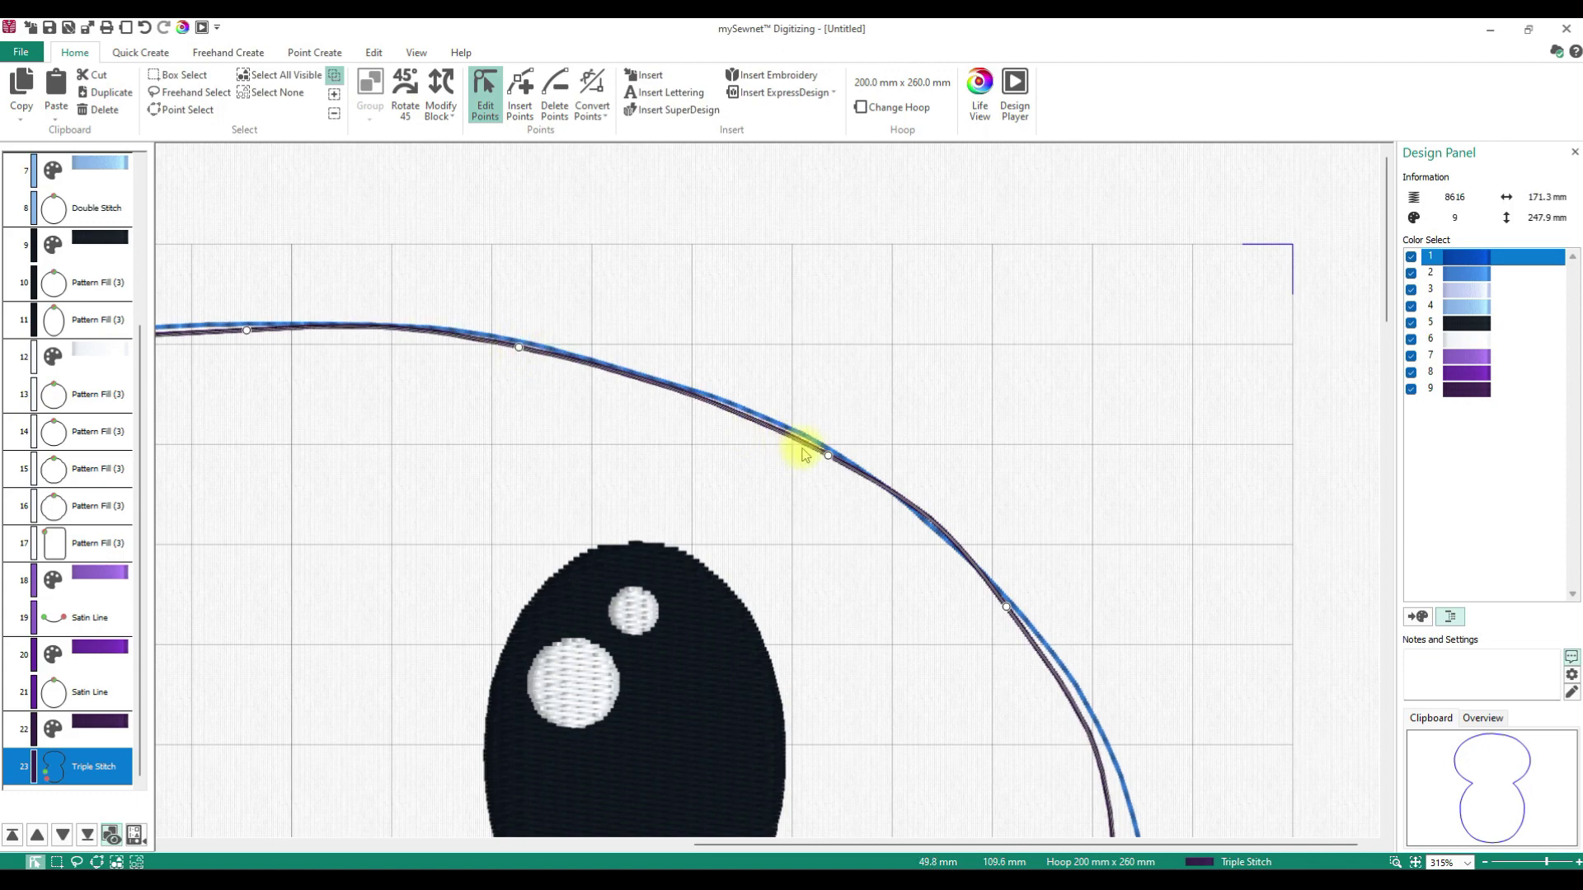
drag(1006, 608, 1021, 628)
click(511, 110)
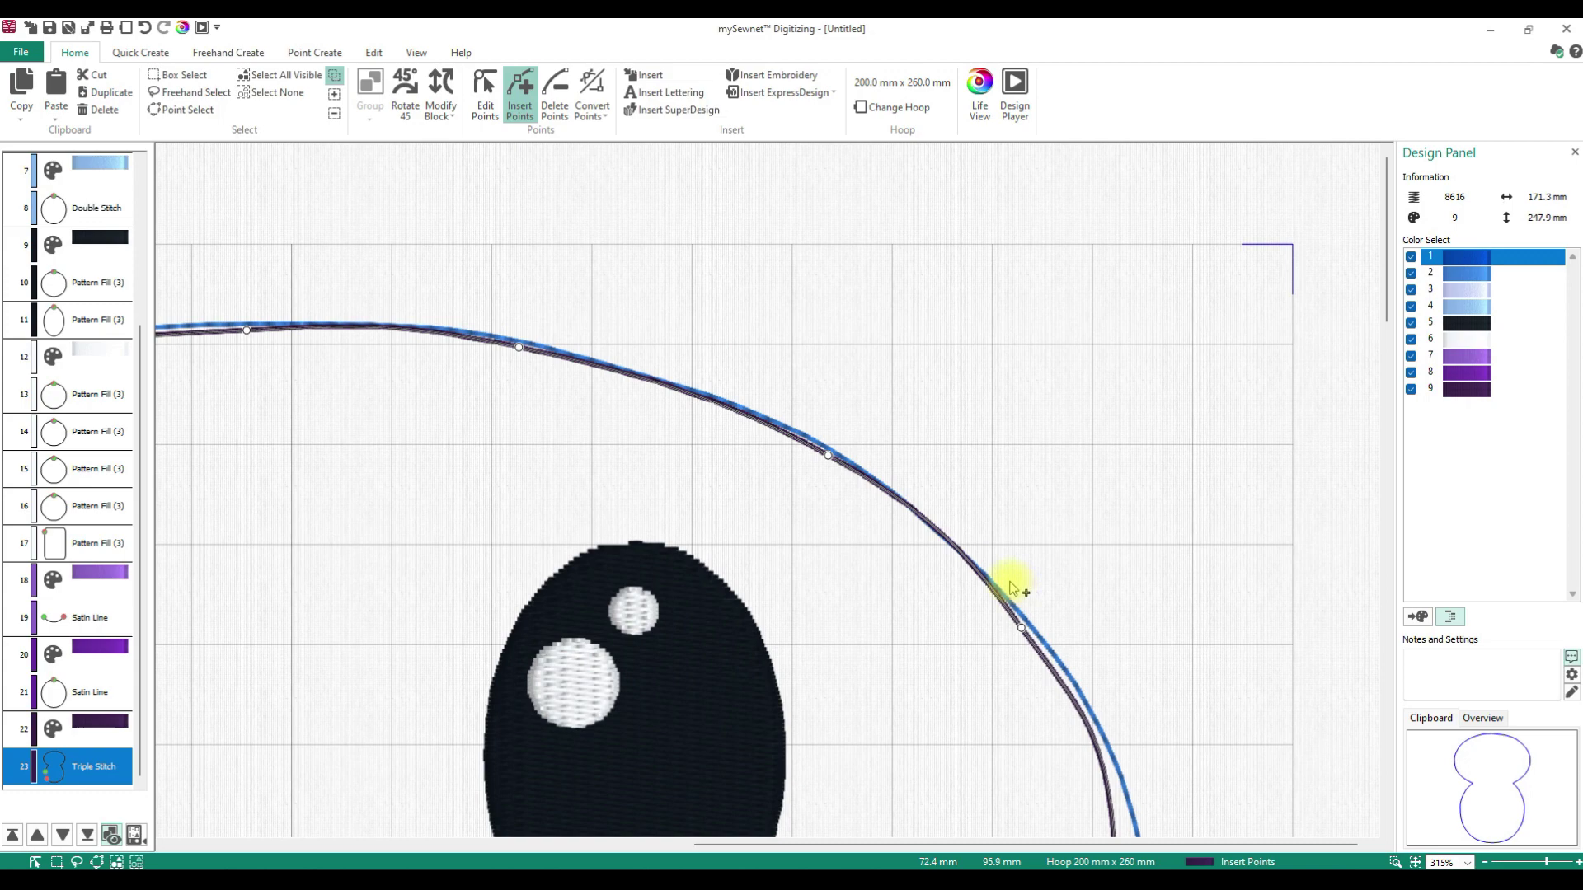
click(945, 547)
click(484, 97)
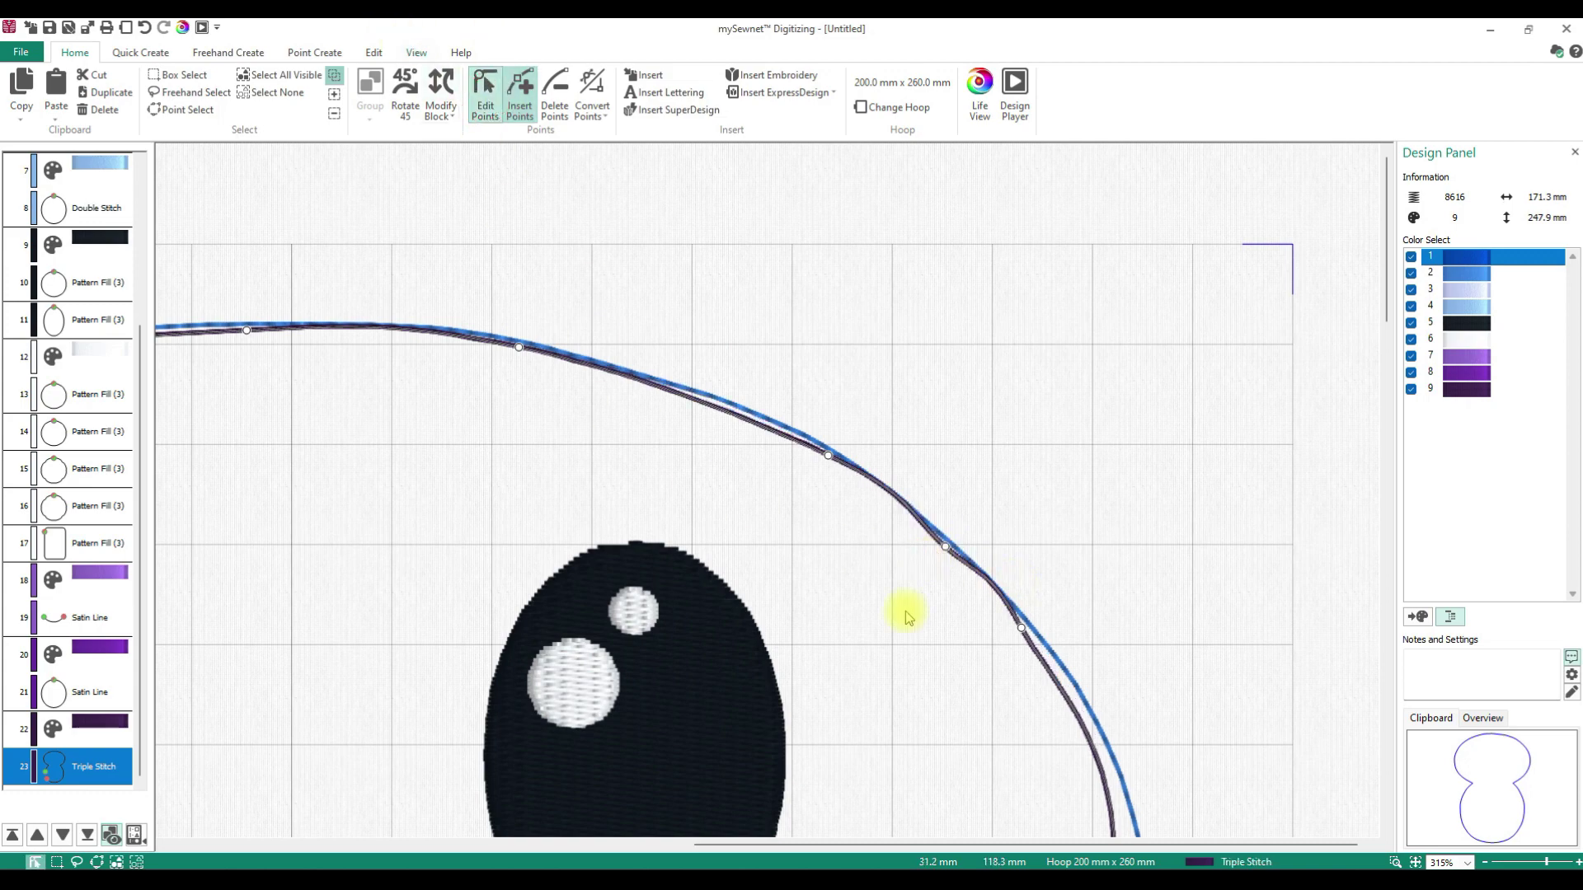
Spread the two Triple Stitch points at the top of the upper lobe slightly apart along the blue outline.
scroll(824, 657, down, 1)
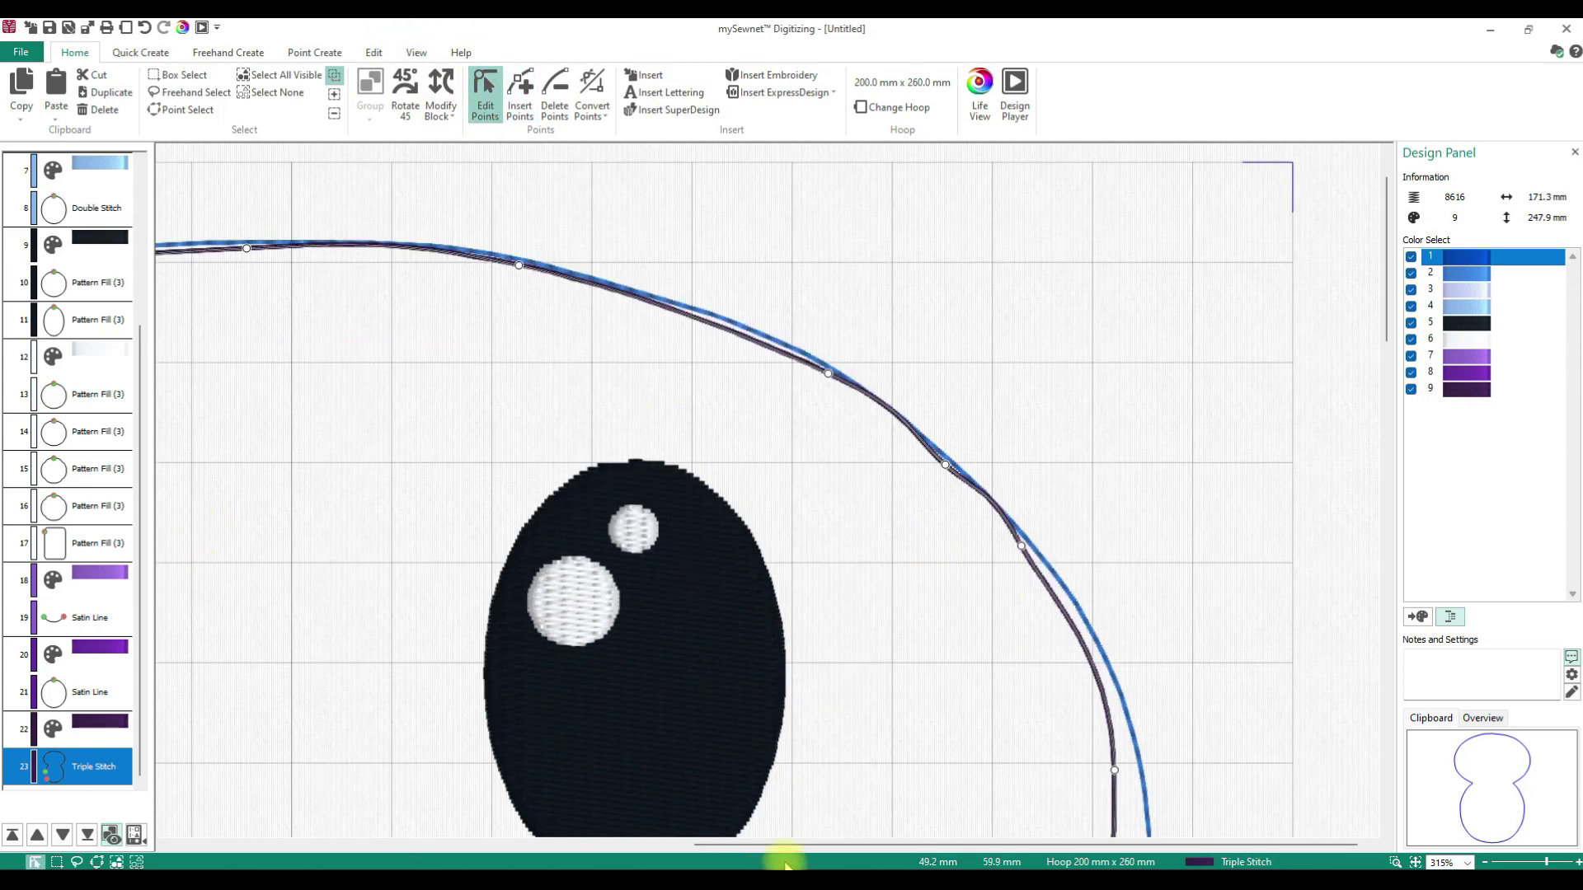
drag(784, 845, 654, 842)
drag(497, 248, 469, 246)
mouse_move(769, 264)
mouse_down()
mouse_move(742, 258)
mouse_move(808, 280)
mouse_move(795, 268)
mouse_up()
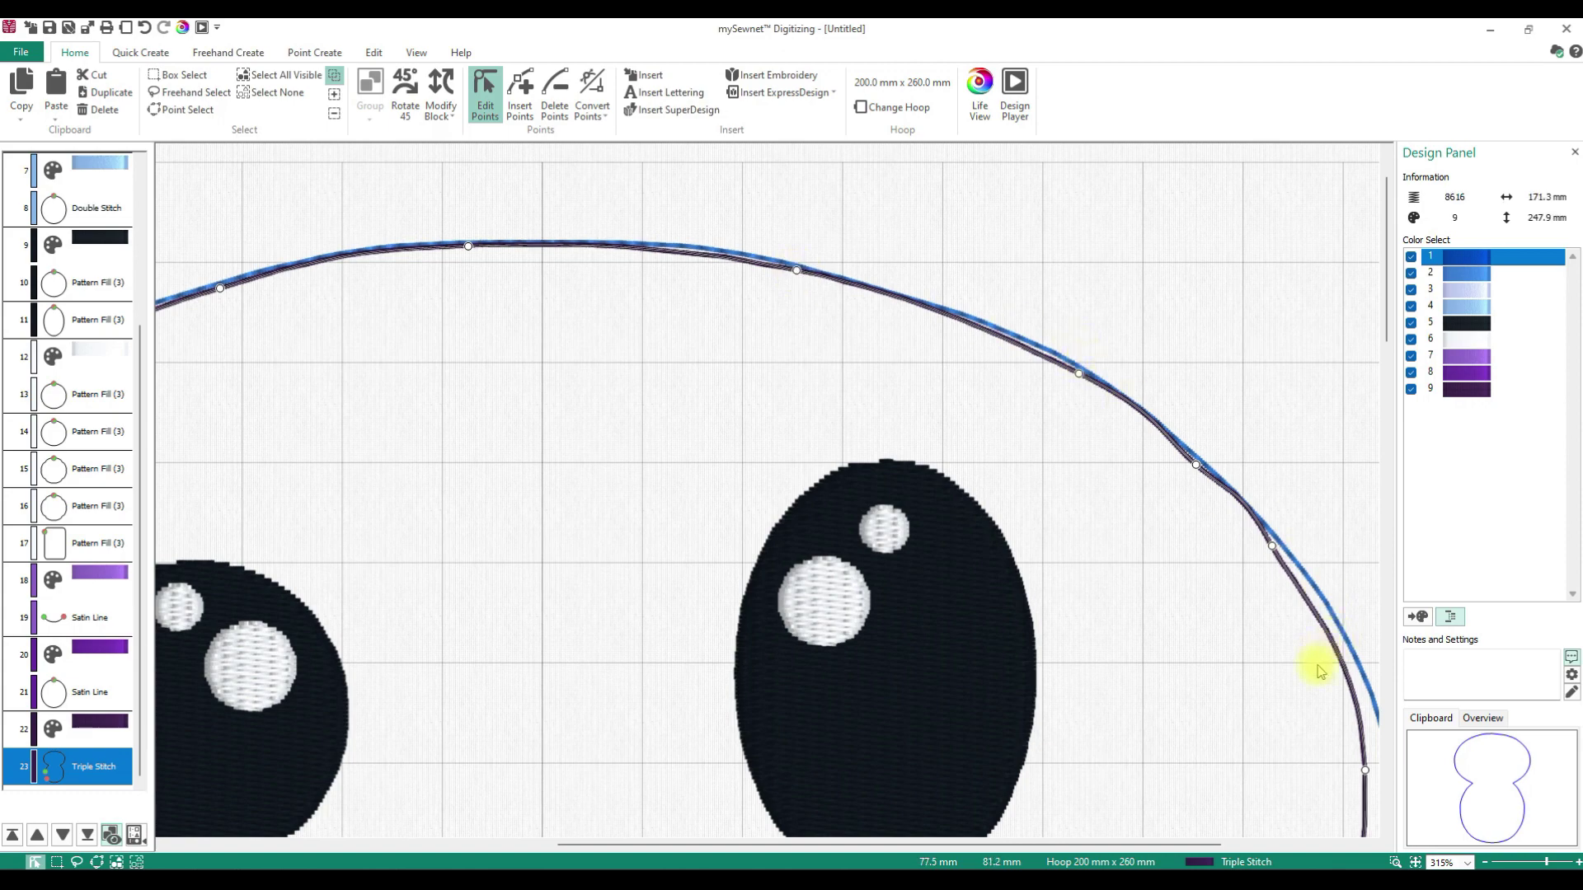
Reposition the three Triple Stitch points on the upper lobe's upper right curve to smooth it along the blue outline.
drag(759, 844, 981, 812)
scroll(981, 812, down, 3)
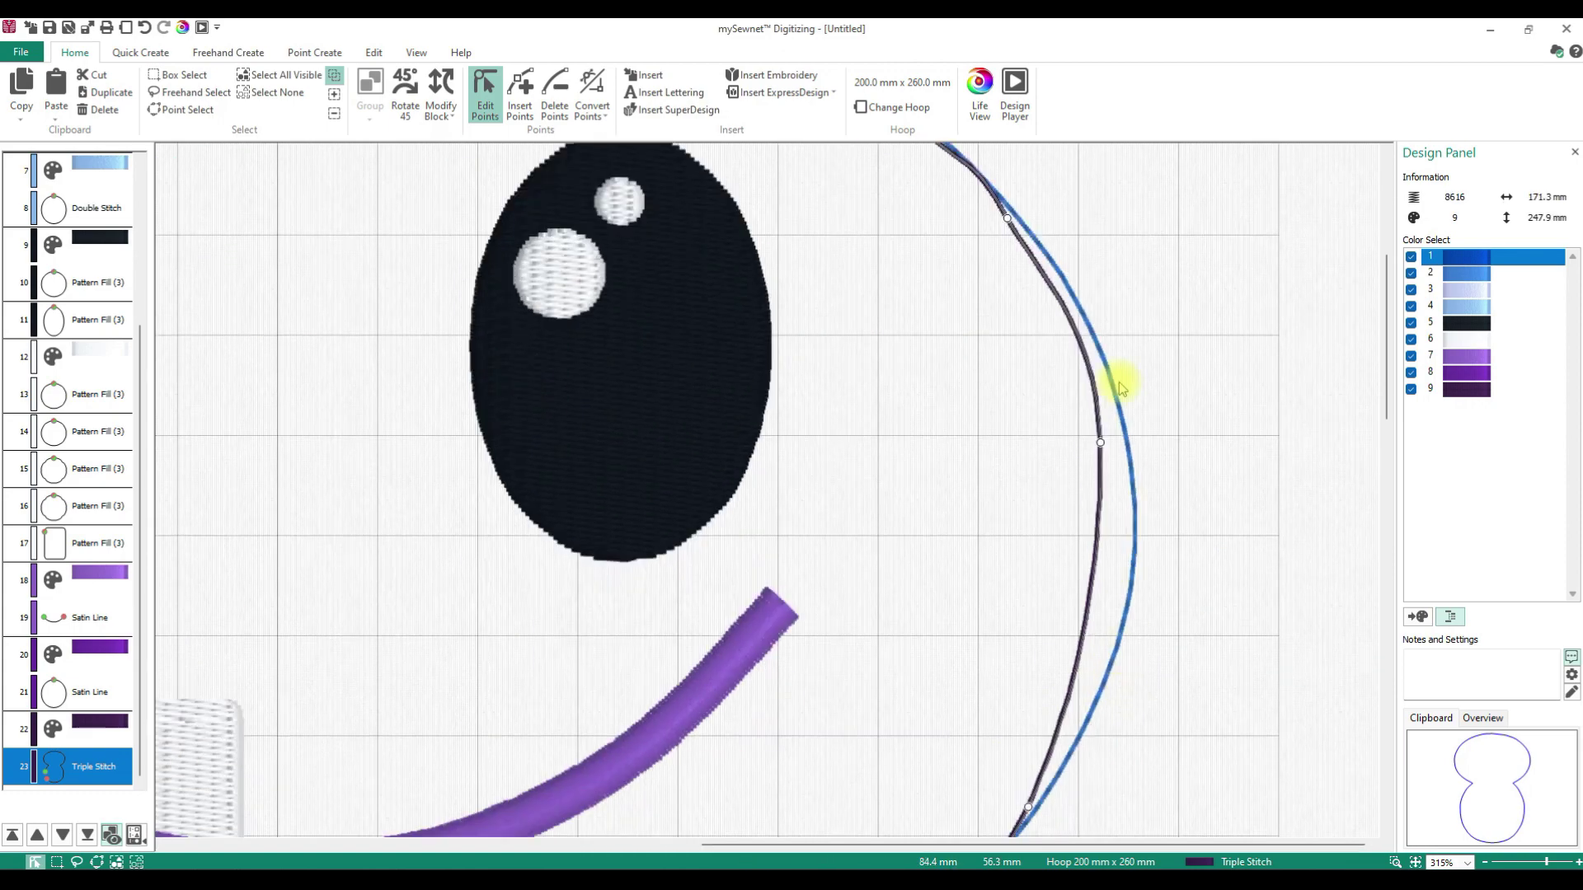
drag(1007, 220, 1037, 255)
scroll(1181, 346, up, 2)
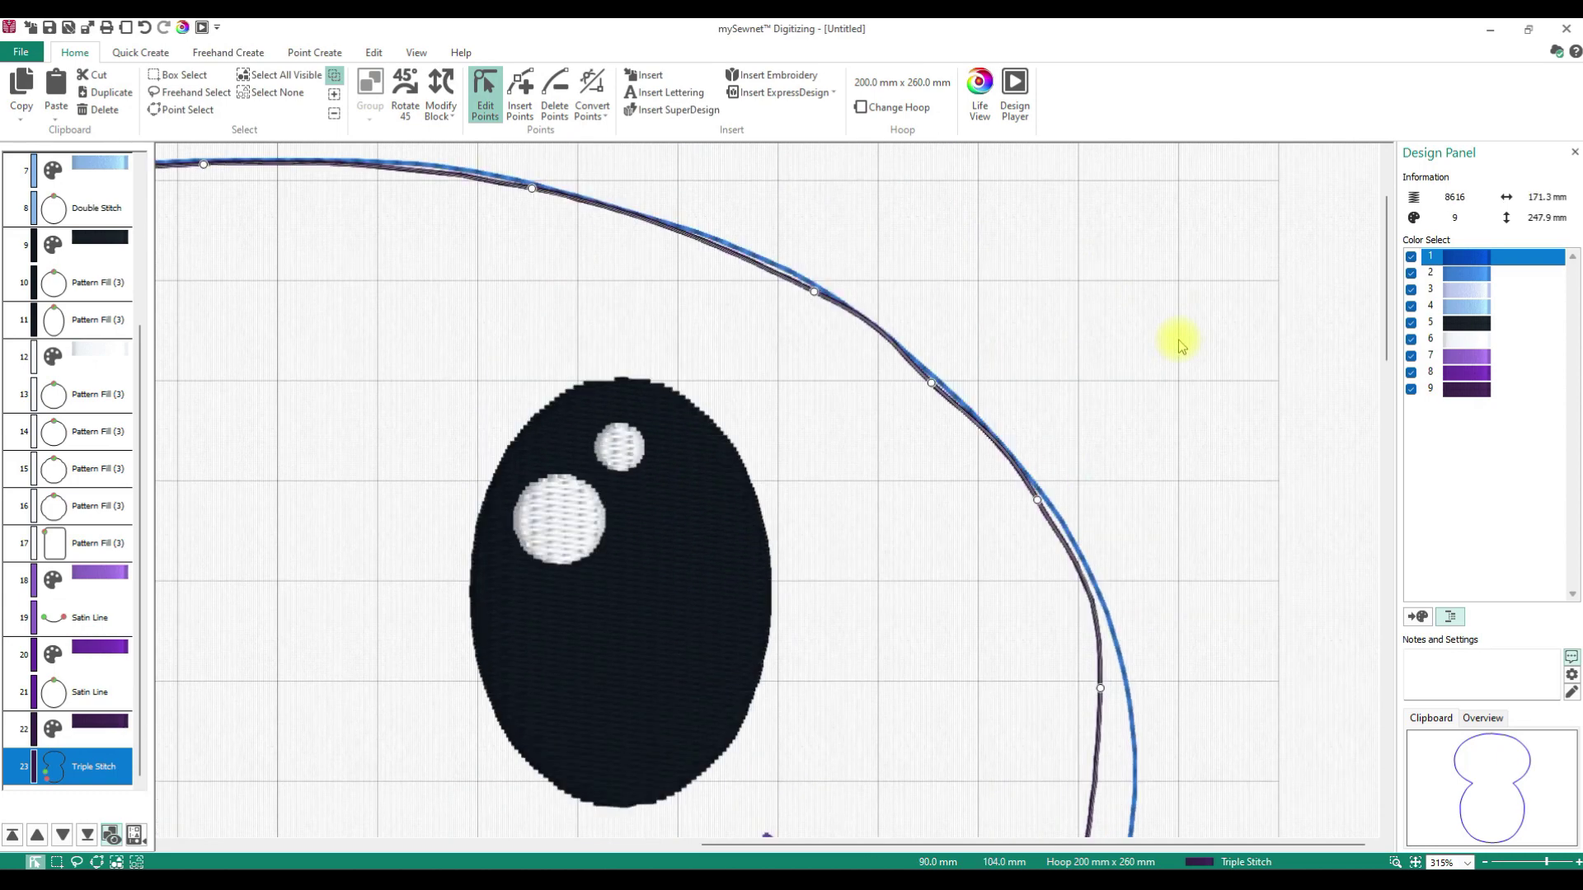
scroll(1215, 537, down, 1)
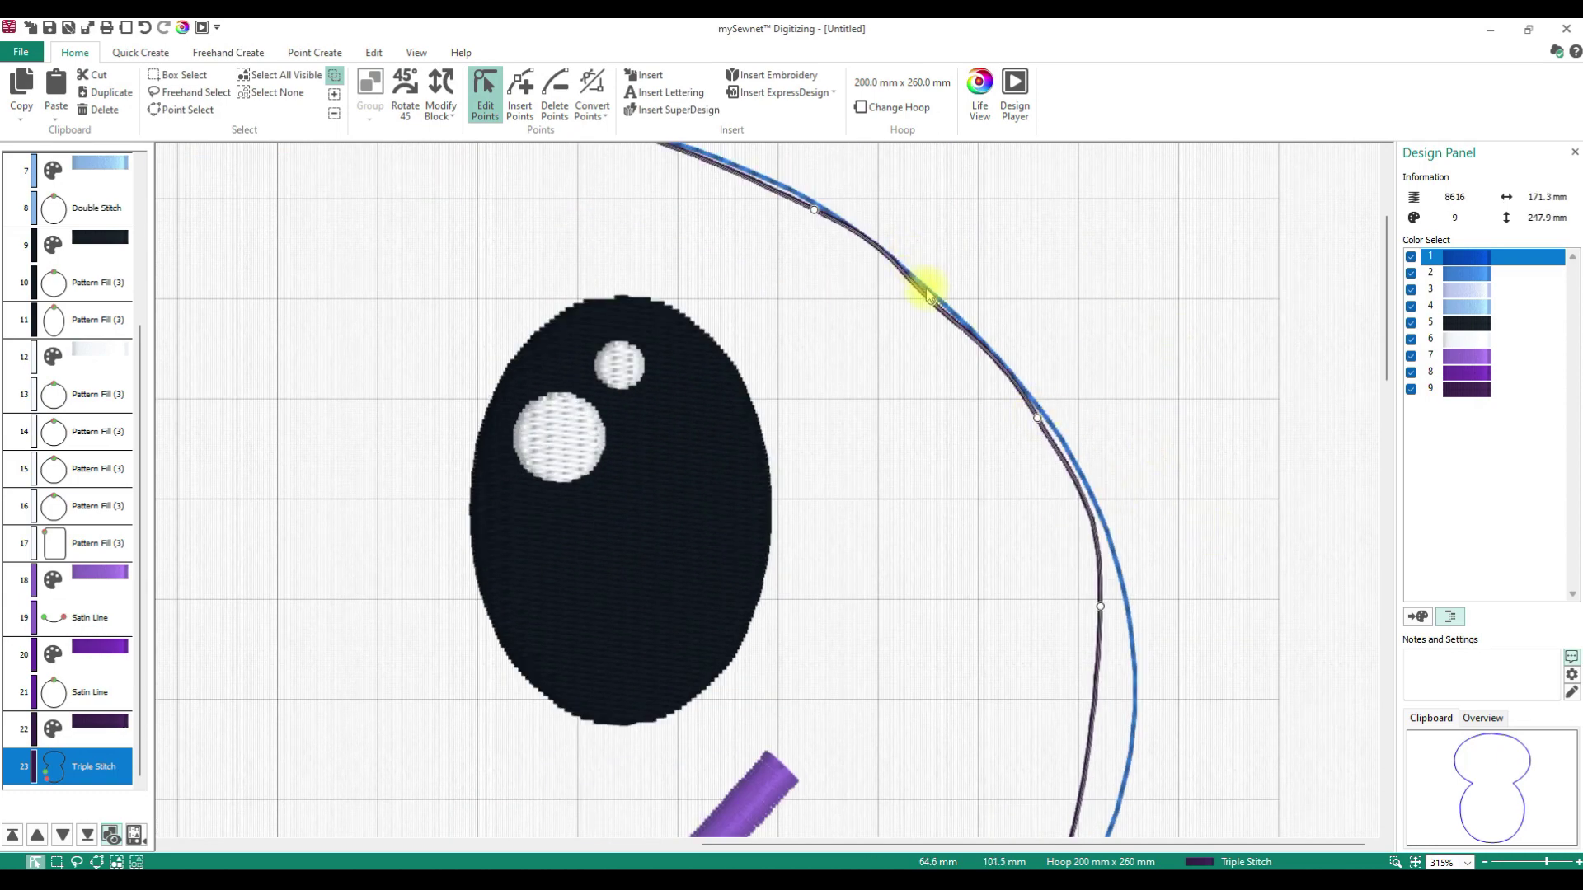
drag(931, 304, 966, 333)
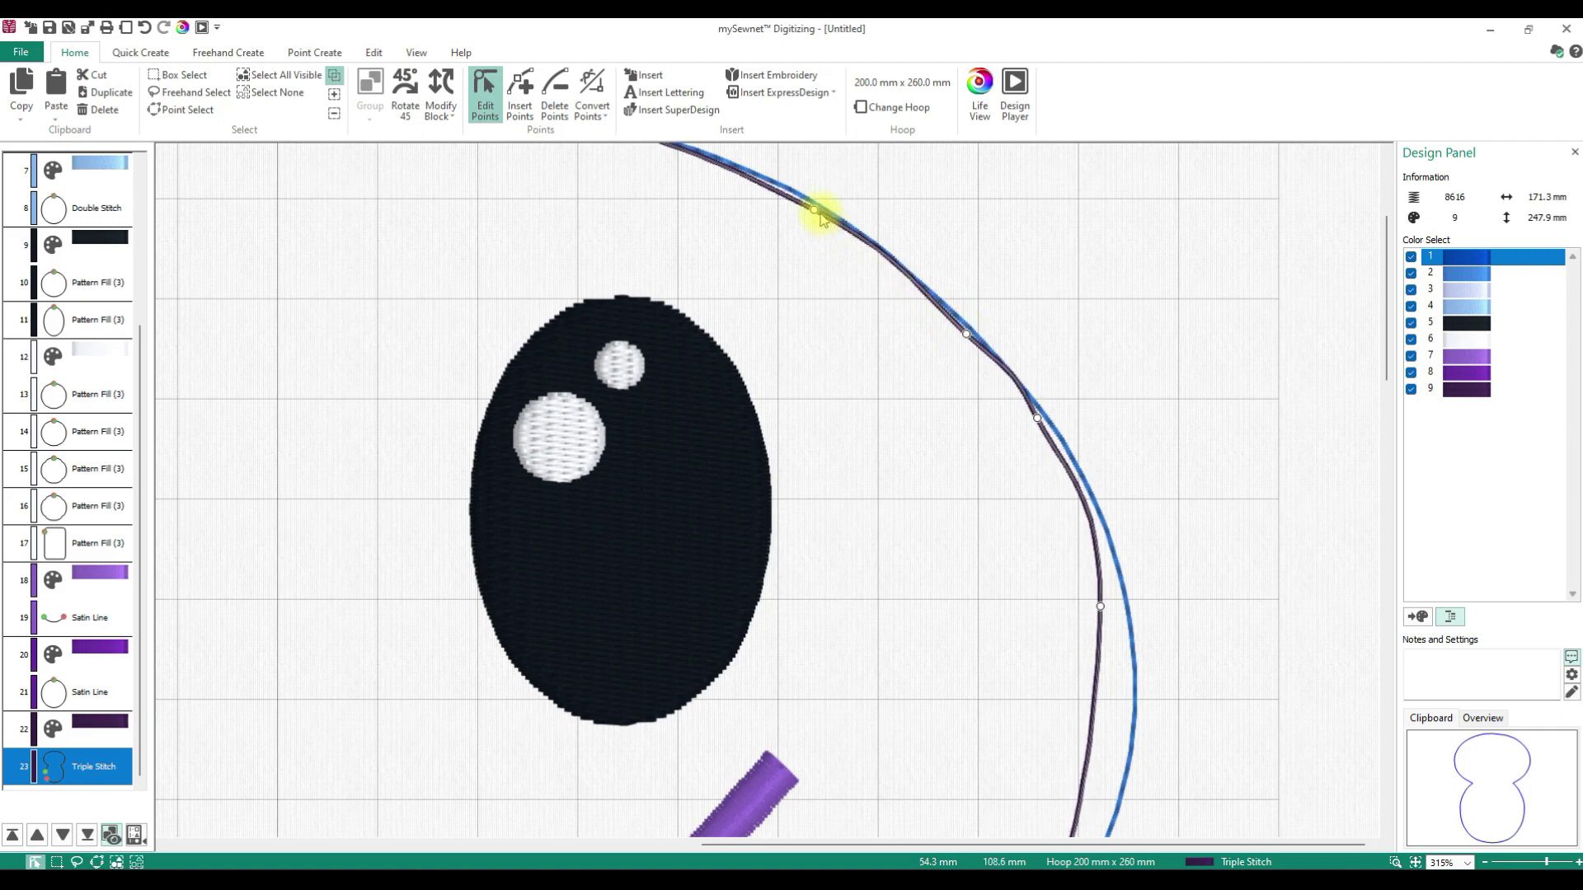
drag(812, 207, 798, 200)
drag(1039, 421, 1071, 456)
Move the Triple Stitch points at the upper lobe's right side and just above the right neck corner toward the blue outline.
scroll(1295, 404, down, 3)
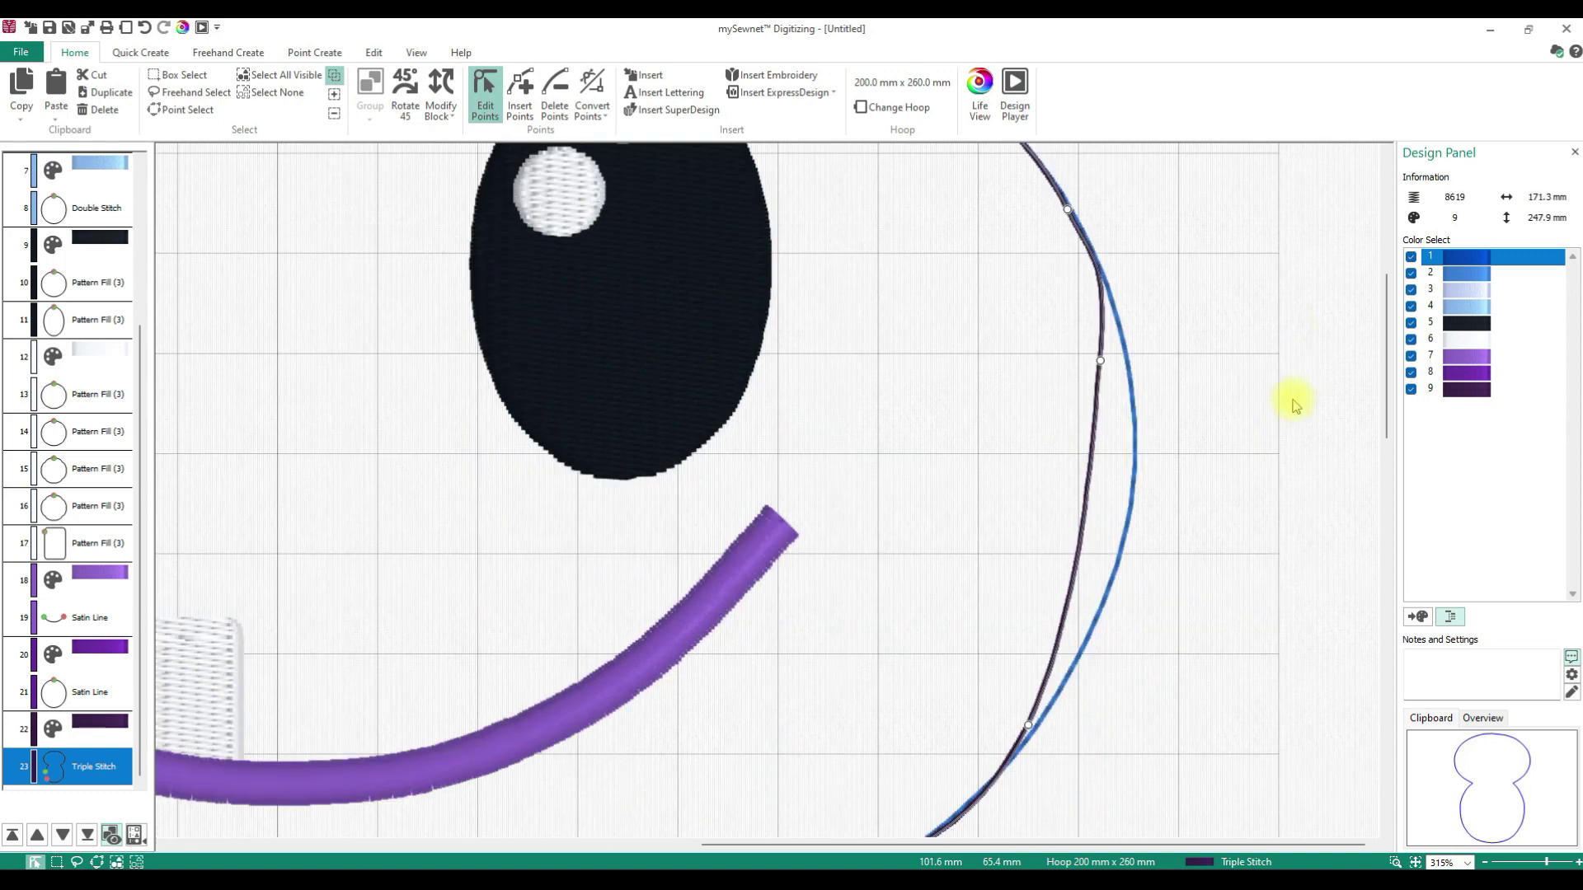
drag(1099, 363, 1124, 466)
scroll(1070, 725, down, 2)
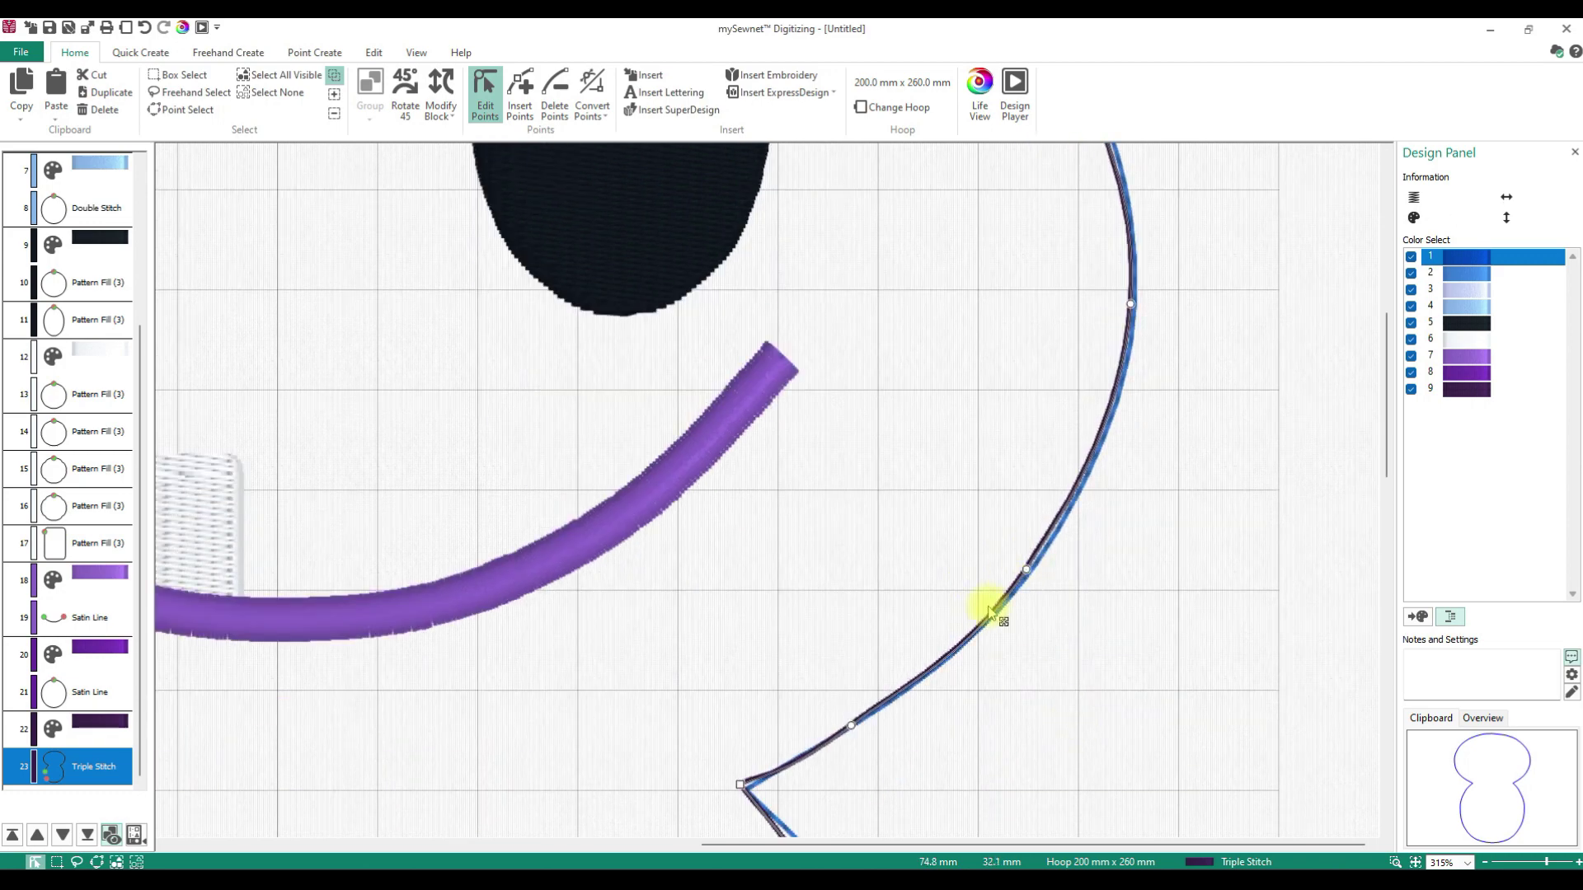
scroll(896, 722, down, 1)
drag(844, 651, 841, 647)
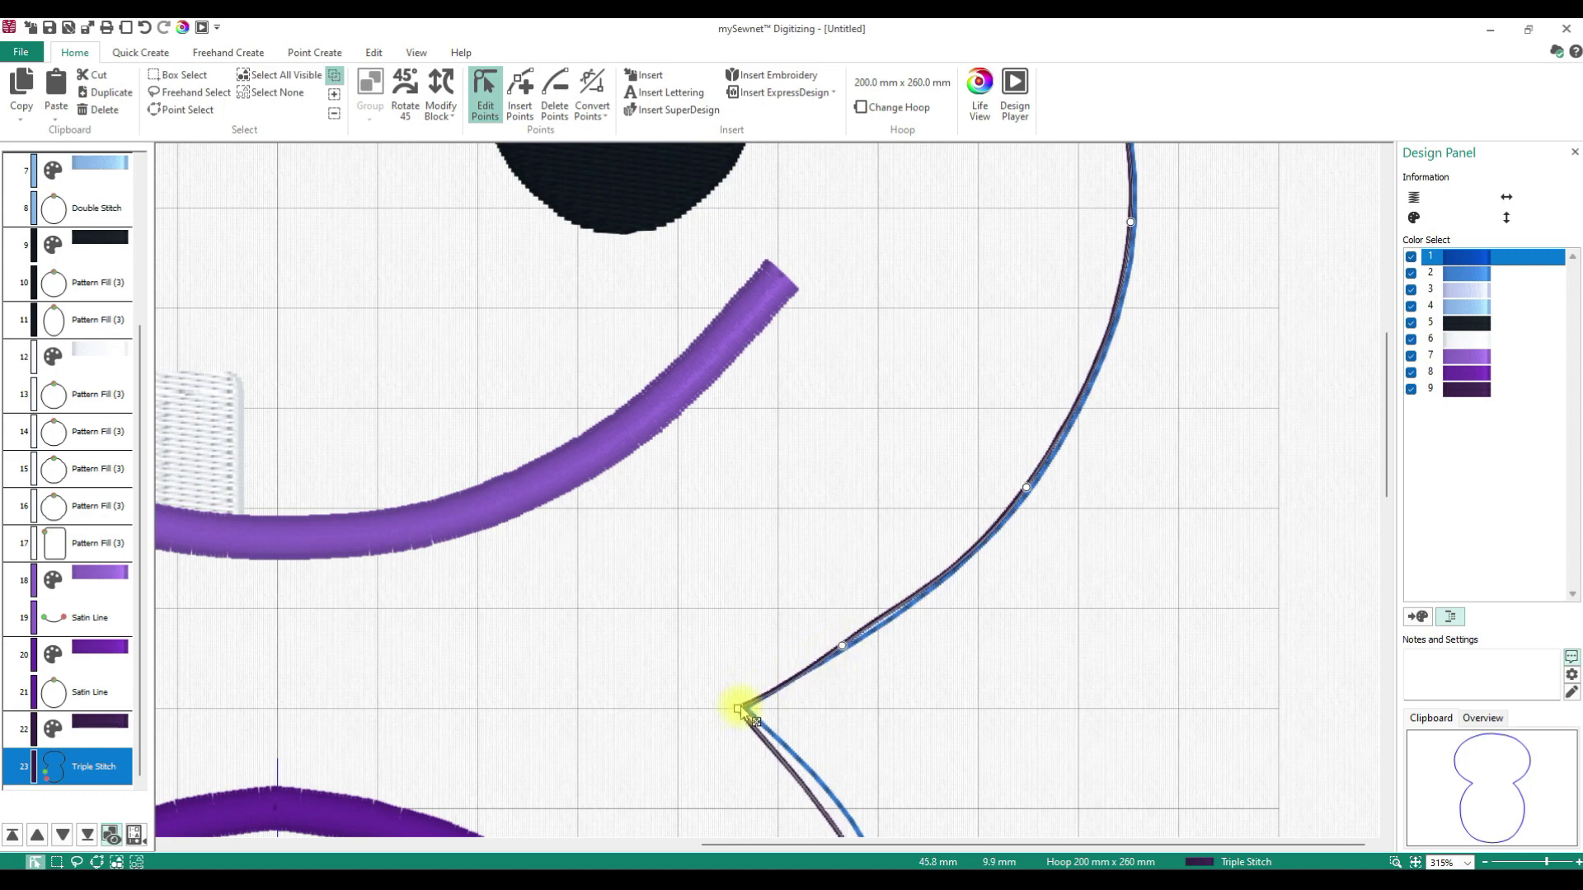
Move the three Triple Stitch points down the lower lobe's right side to align with the blue outline.
scroll(1105, 674, down, 4)
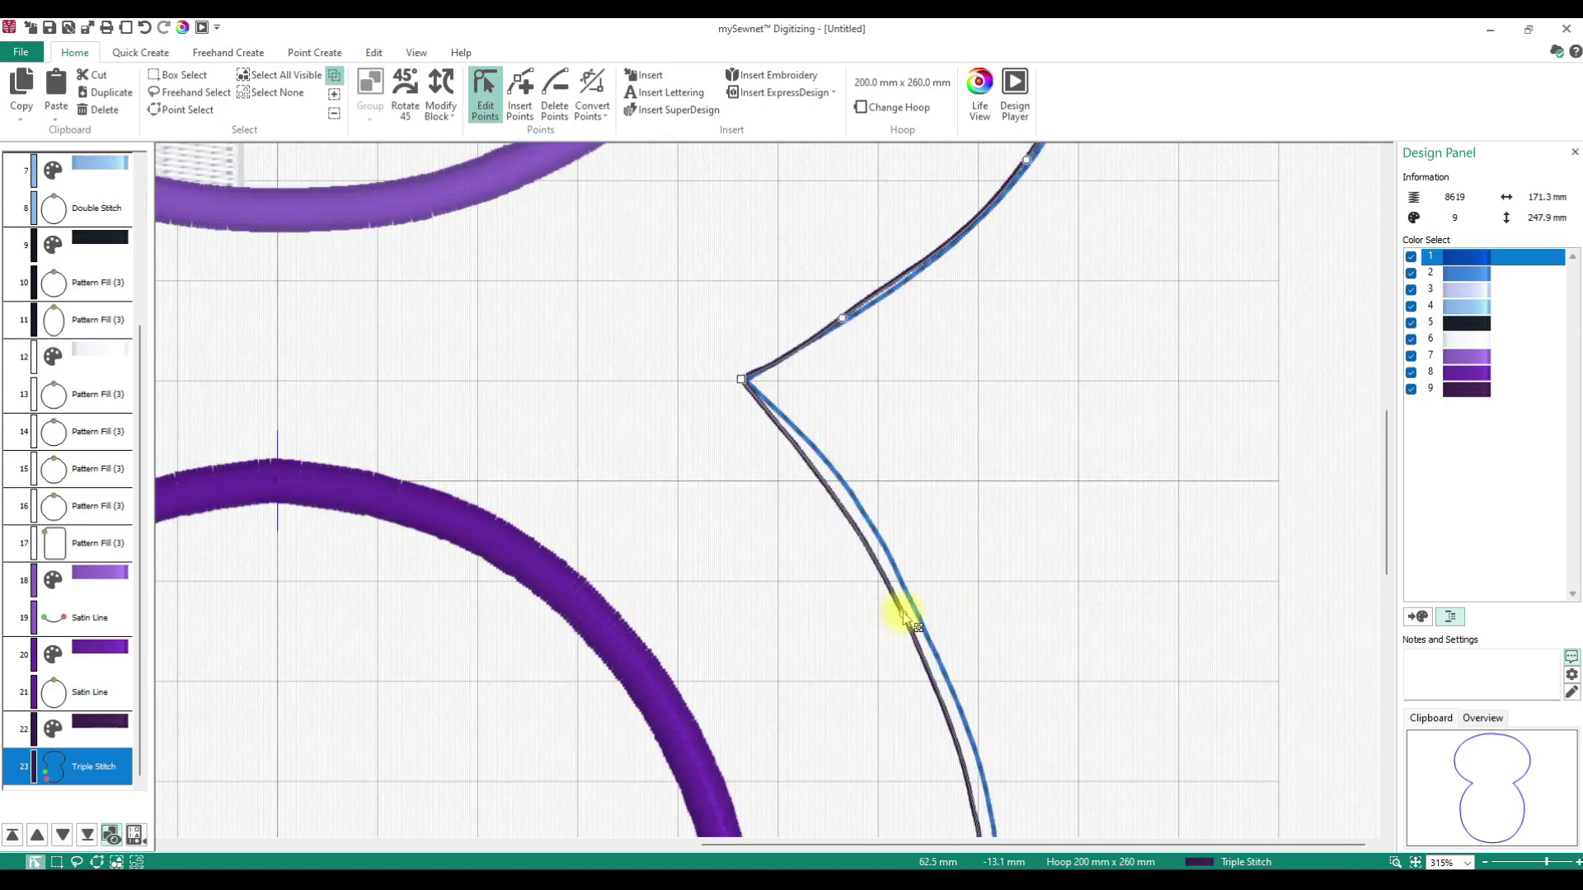
drag(899, 613, 910, 608)
scroll(942, 624, down, 4)
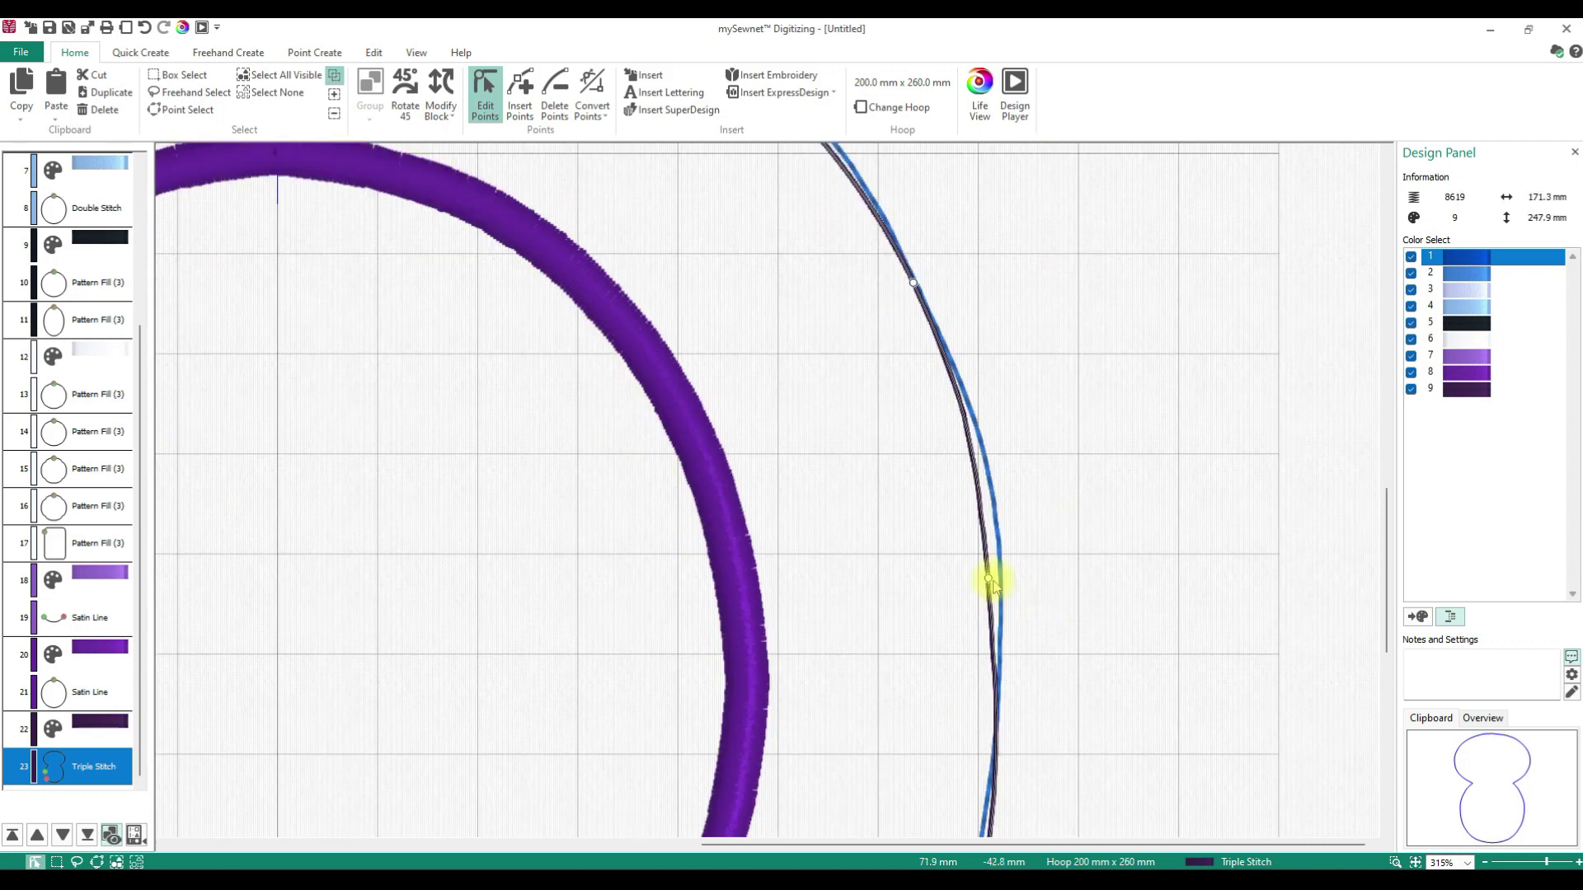
drag(989, 581, 992, 553)
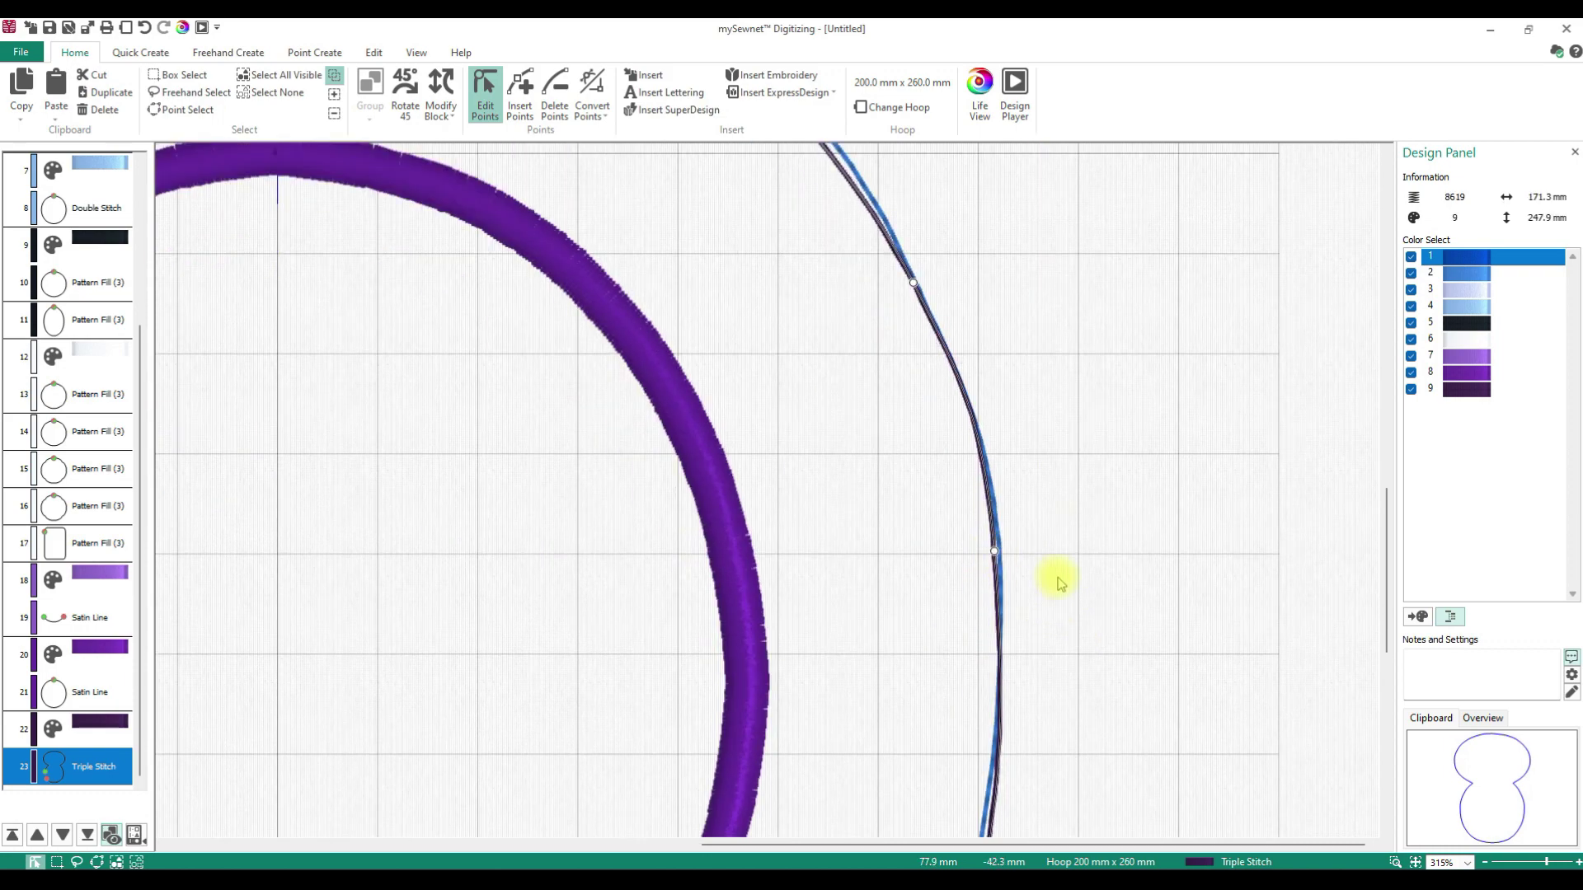
scroll(1054, 577, down, 4)
drag(972, 610, 952, 603)
Insert a curve point below the right neck corner and adjust it and the next point down to the blue outline.
scroll(948, 359, up, 6)
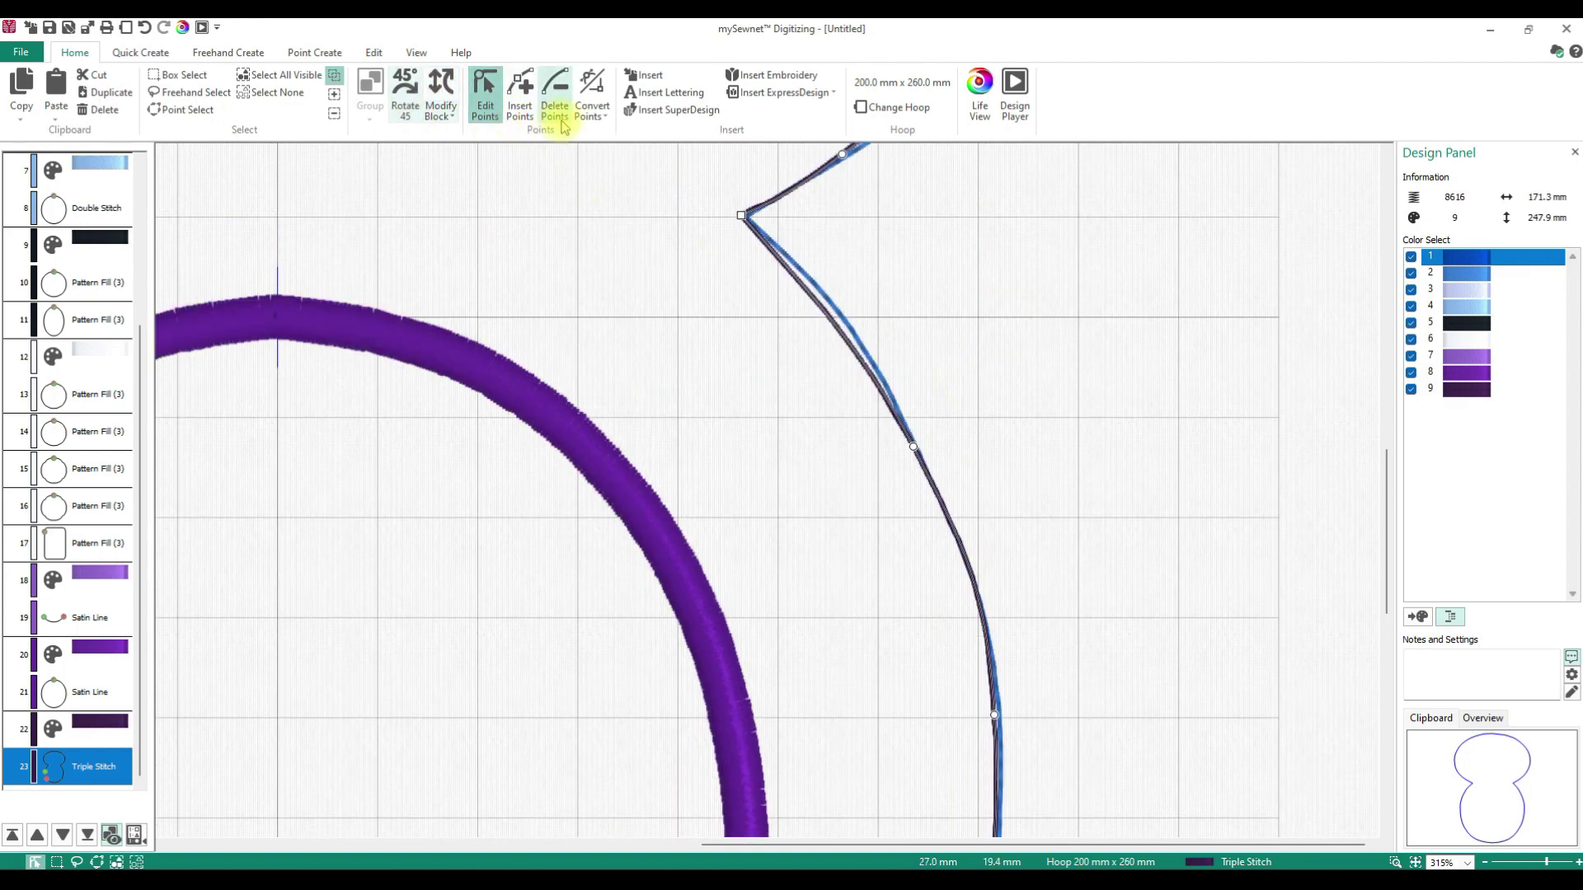
click(520, 94)
click(844, 336)
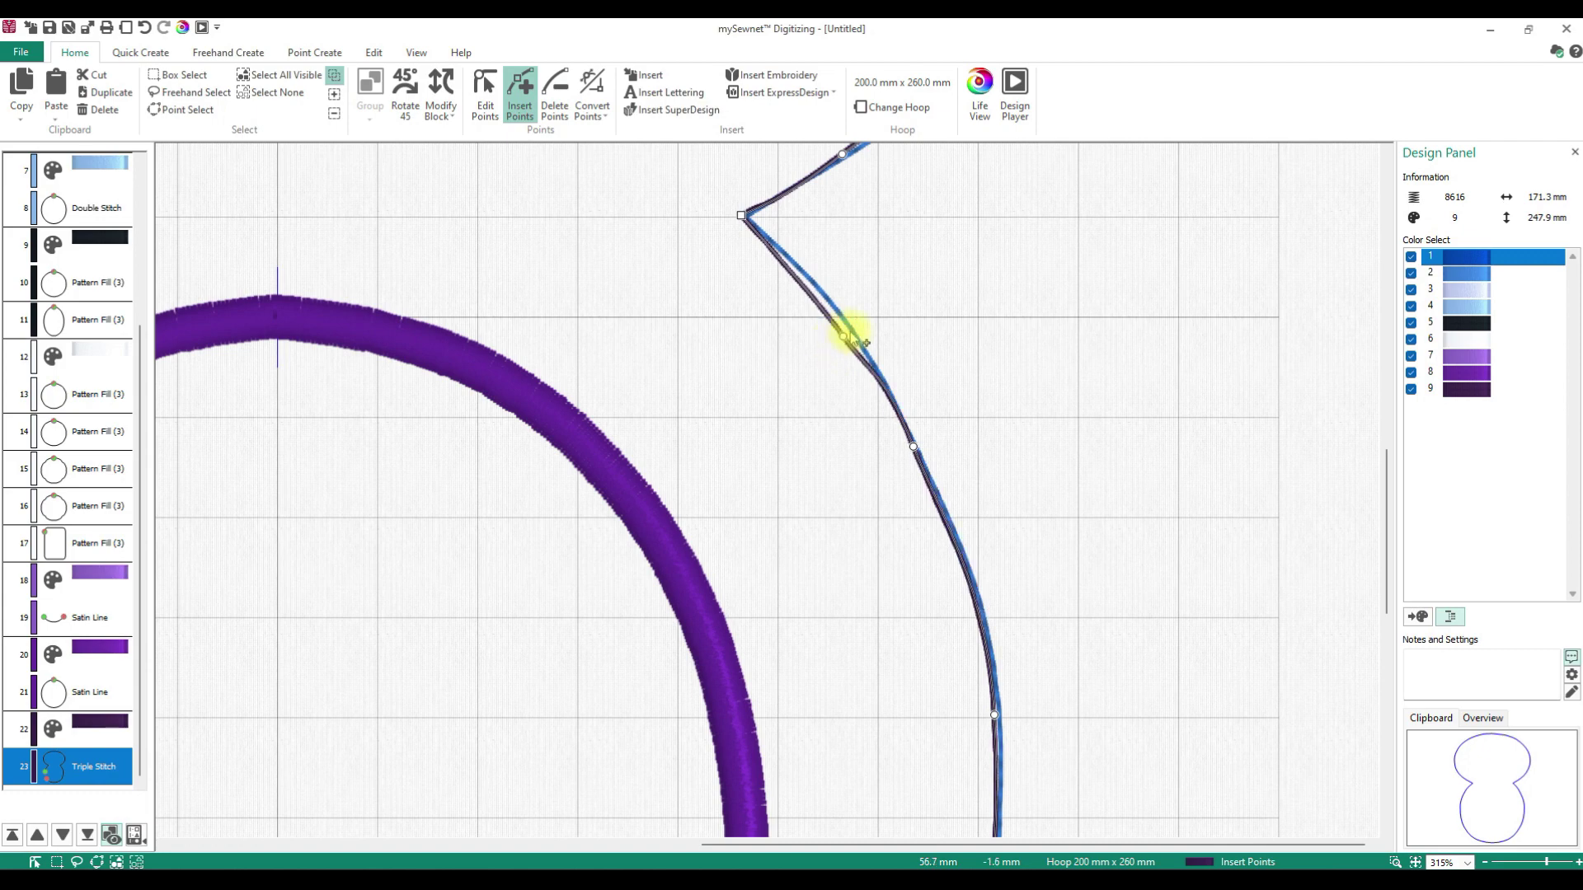
key(Escape)
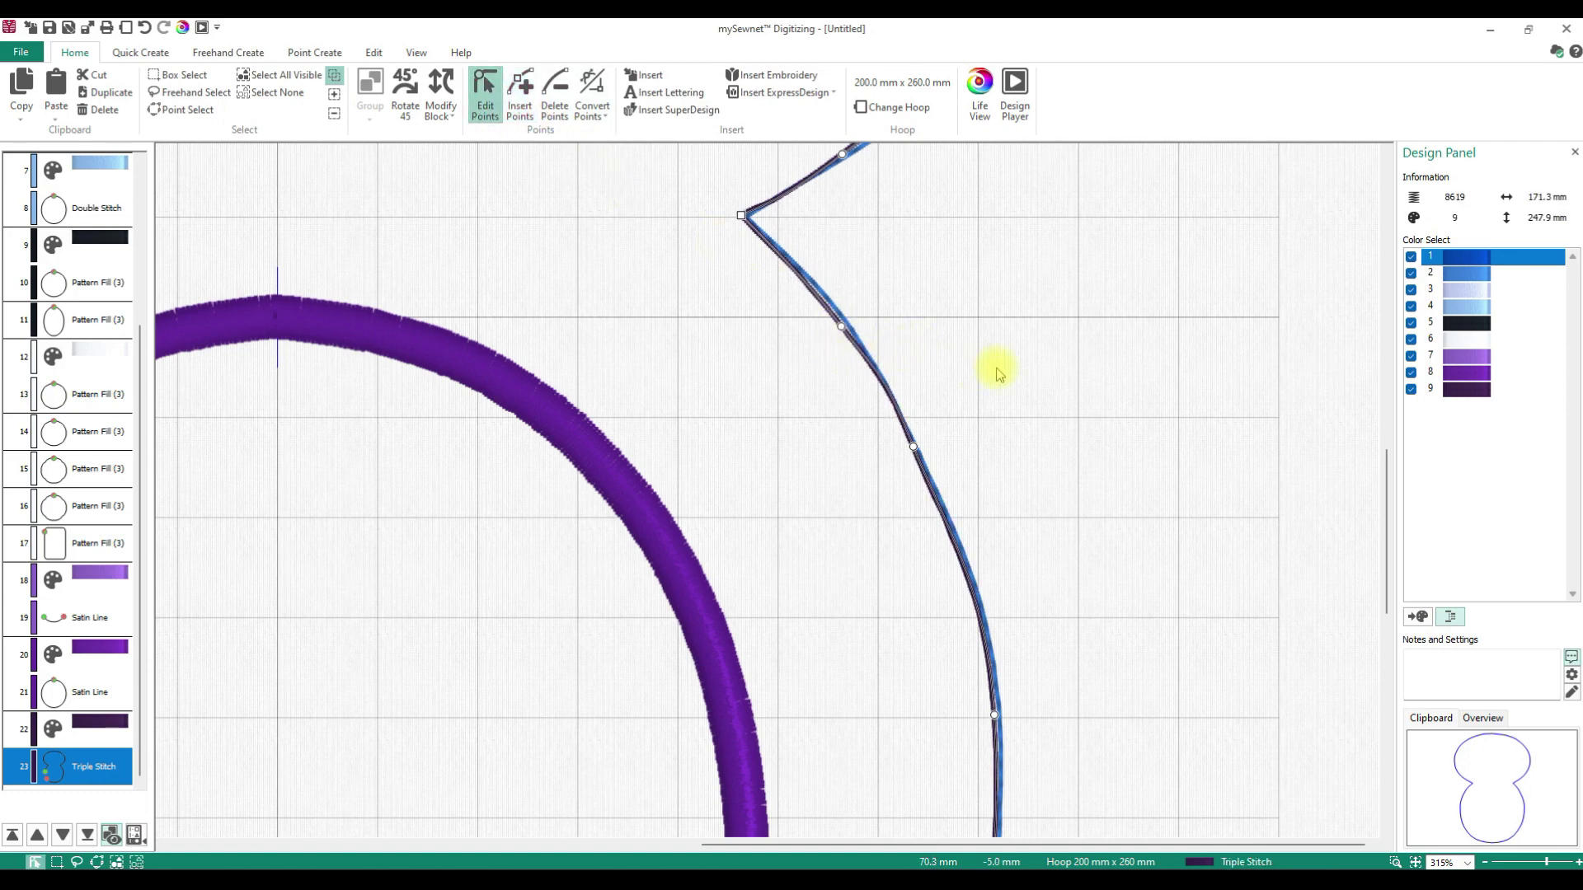
scroll(948, 330, down, 2)
drag(913, 282, 921, 311)
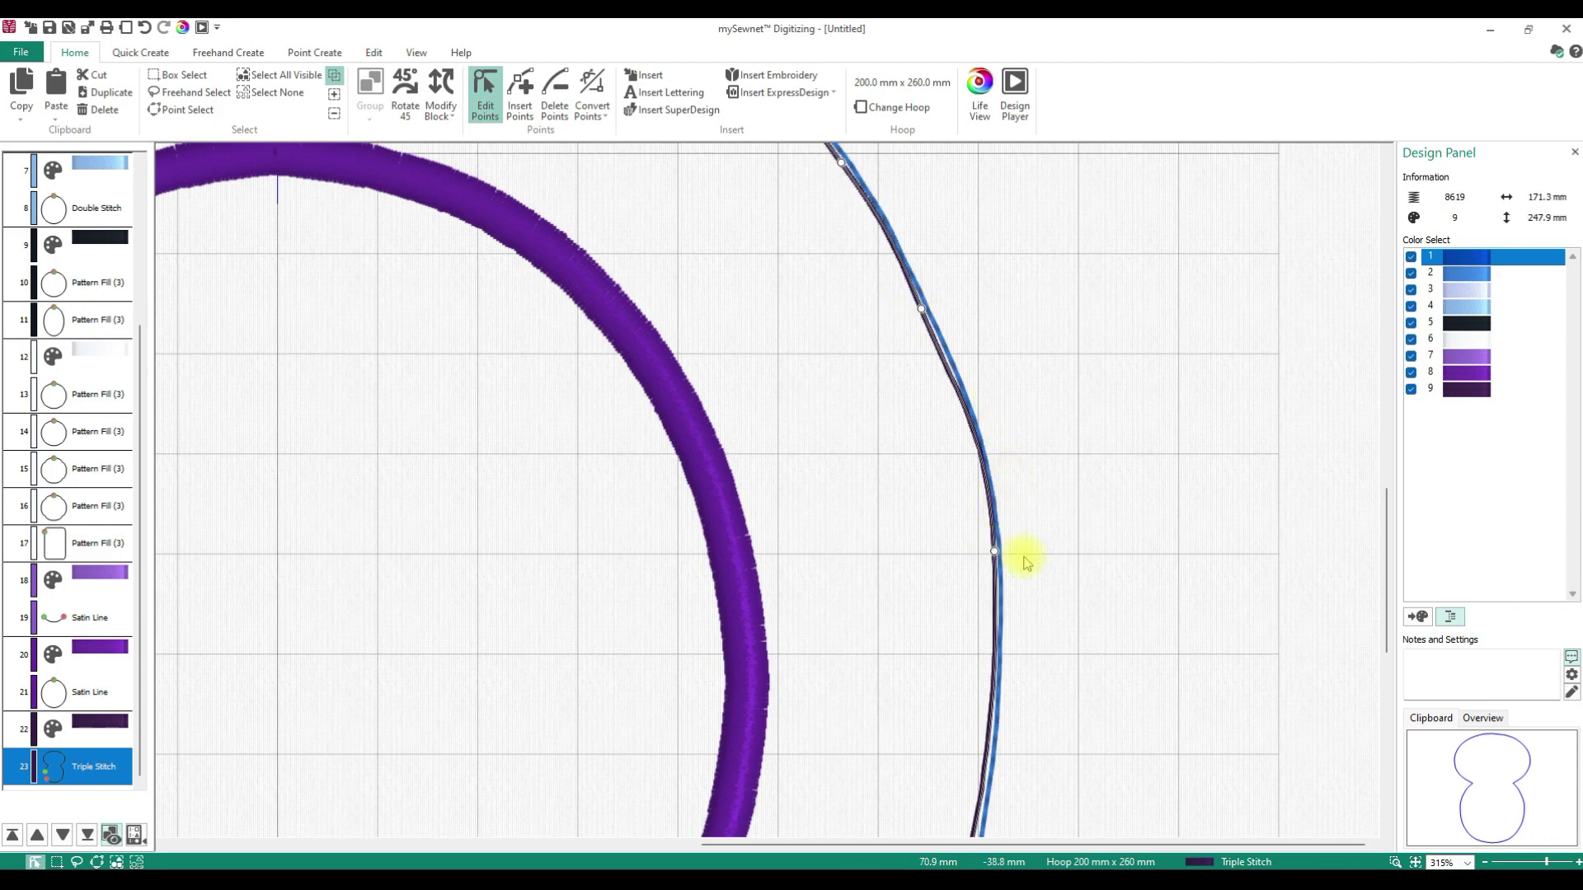
Insert a Triple Stitch point on the lower lobe's lower right curve and align it and the next point down with the blue outline.
scroll(1063, 537, down, 4)
scroll(875, 767, down, 3)
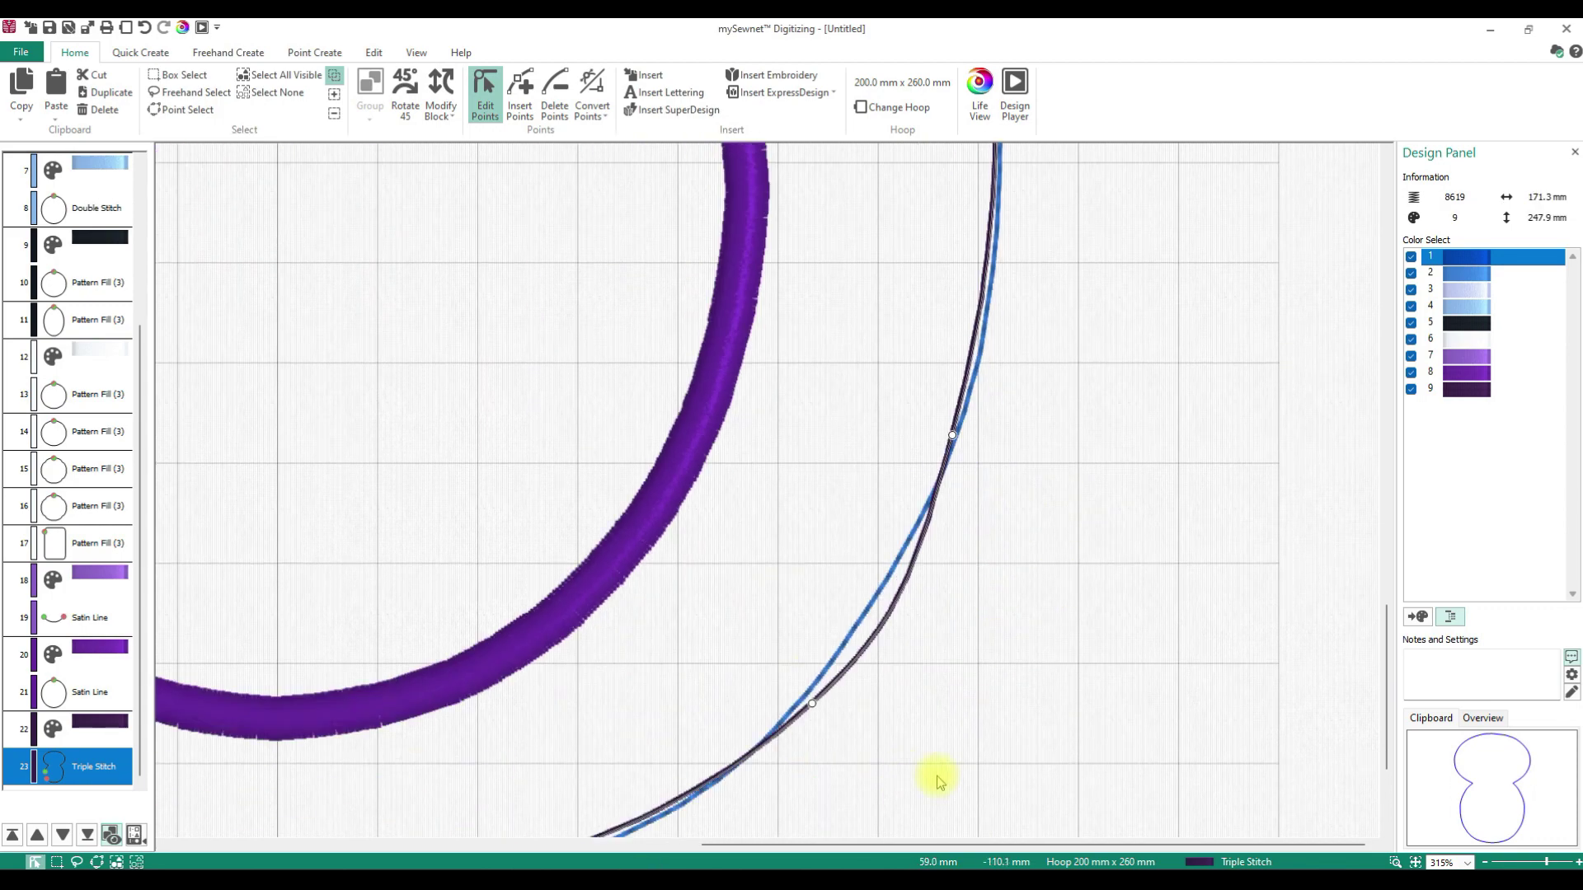
click(520, 85)
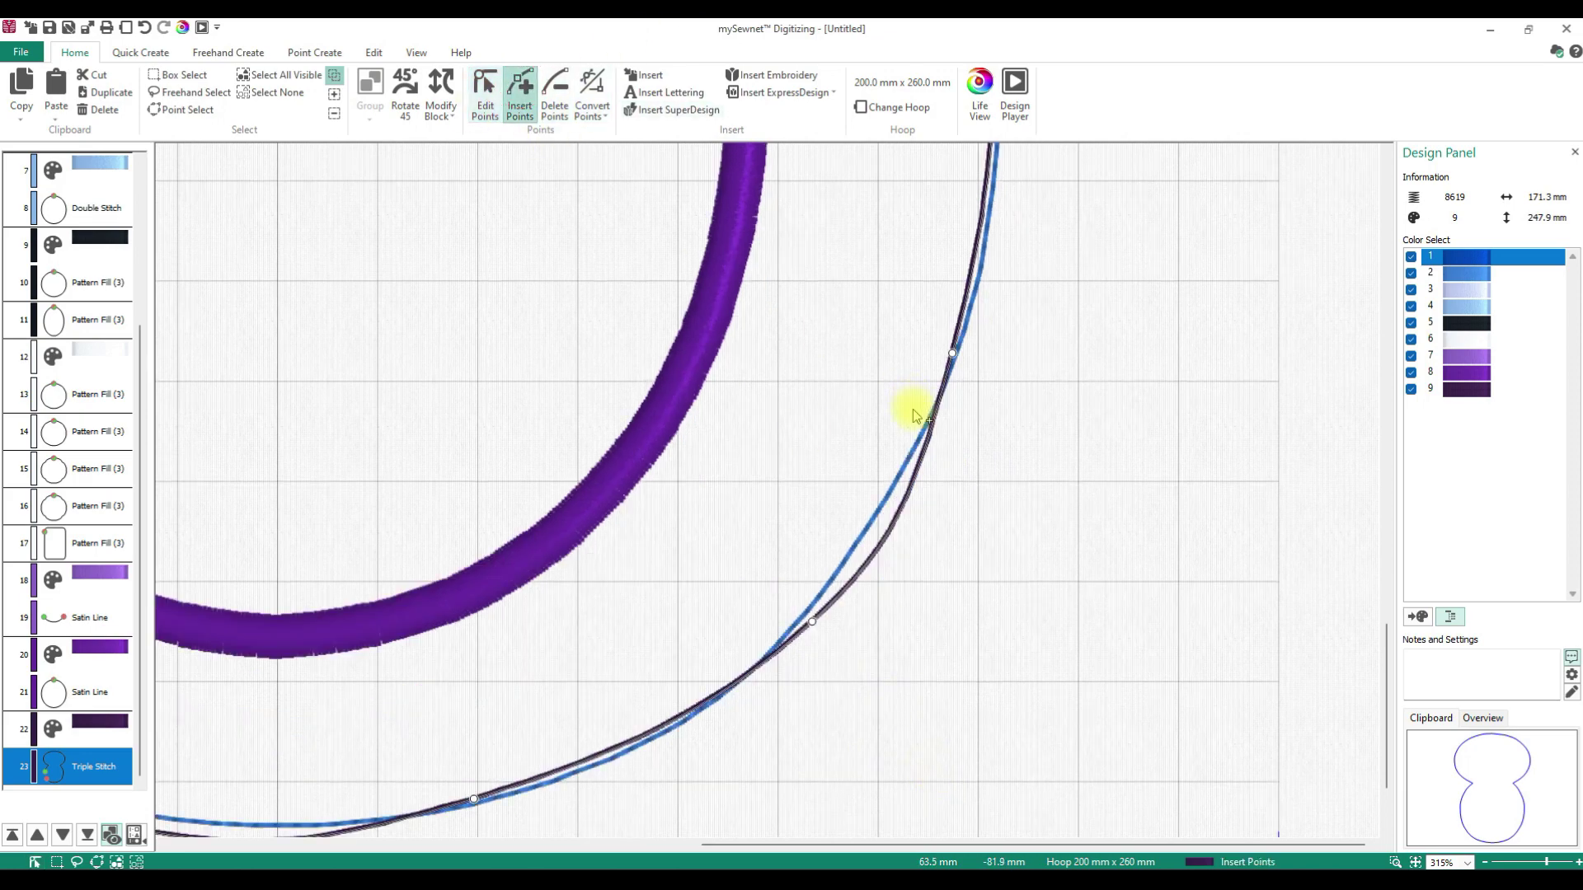
click(876, 492)
click(485, 93)
drag(794, 629, 747, 667)
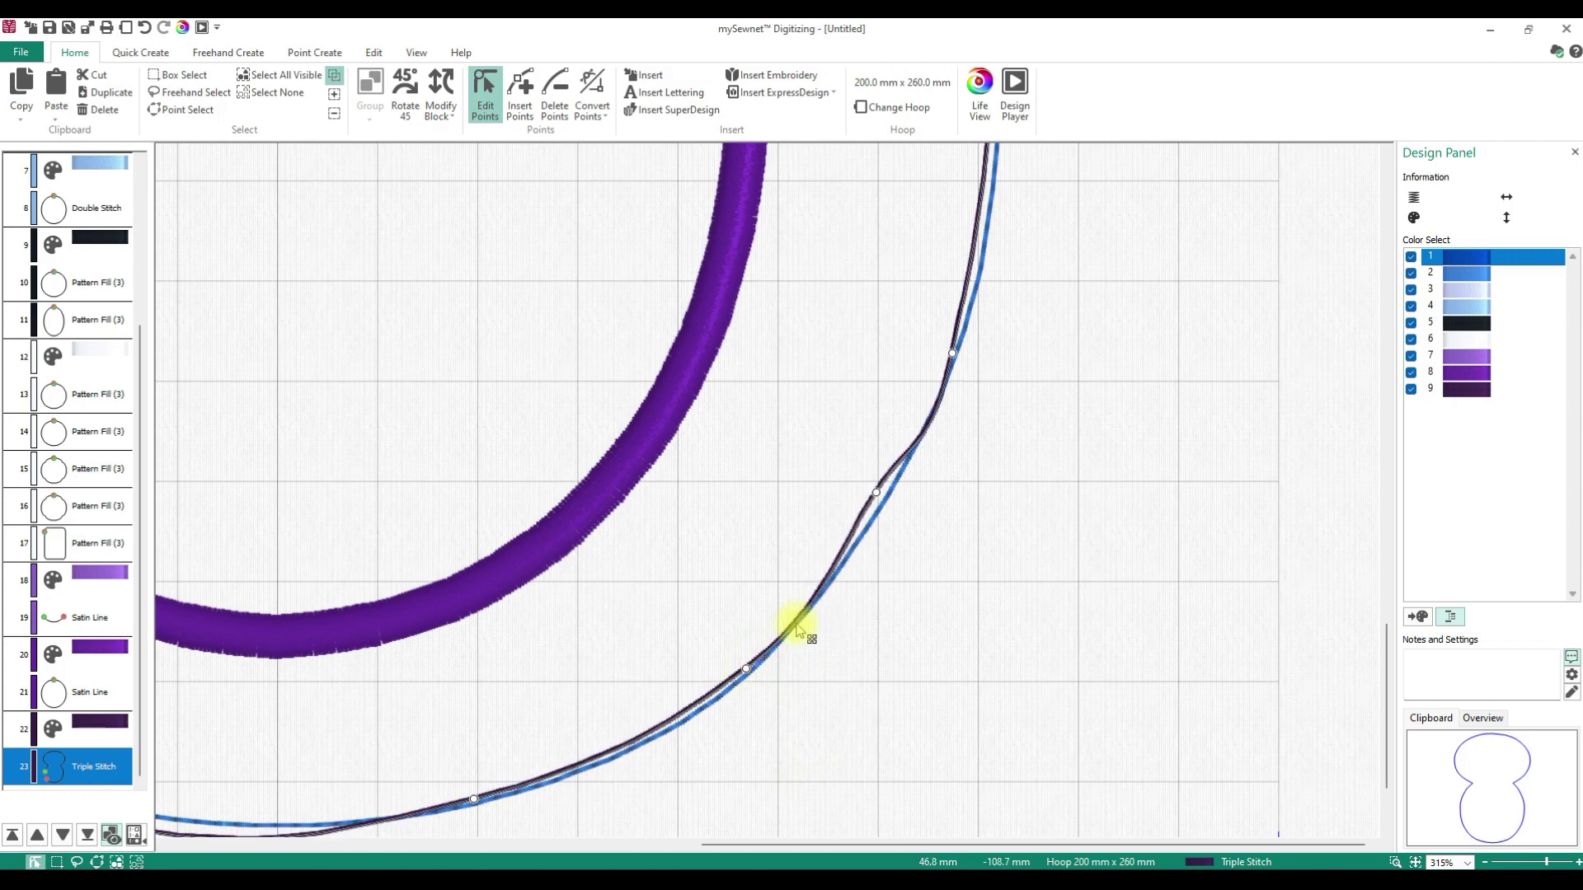
drag(876, 493, 879, 498)
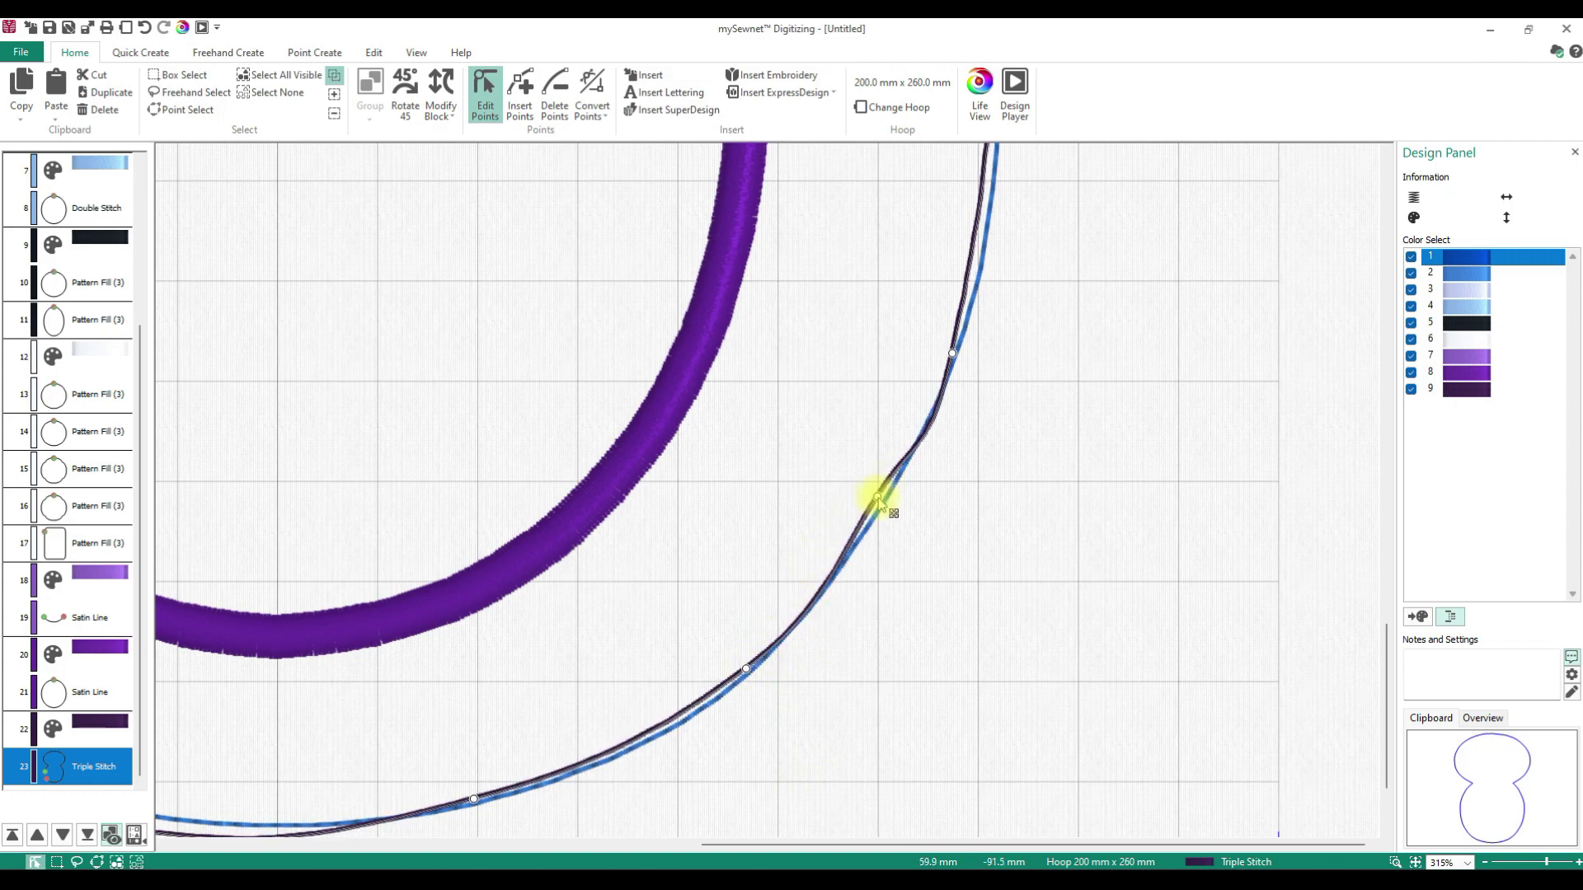
Move the Triple Stitch points above and below the inserted lower right point, plus the one right of bottom centre, toward the blue outline.
scroll(1132, 506, up, 4)
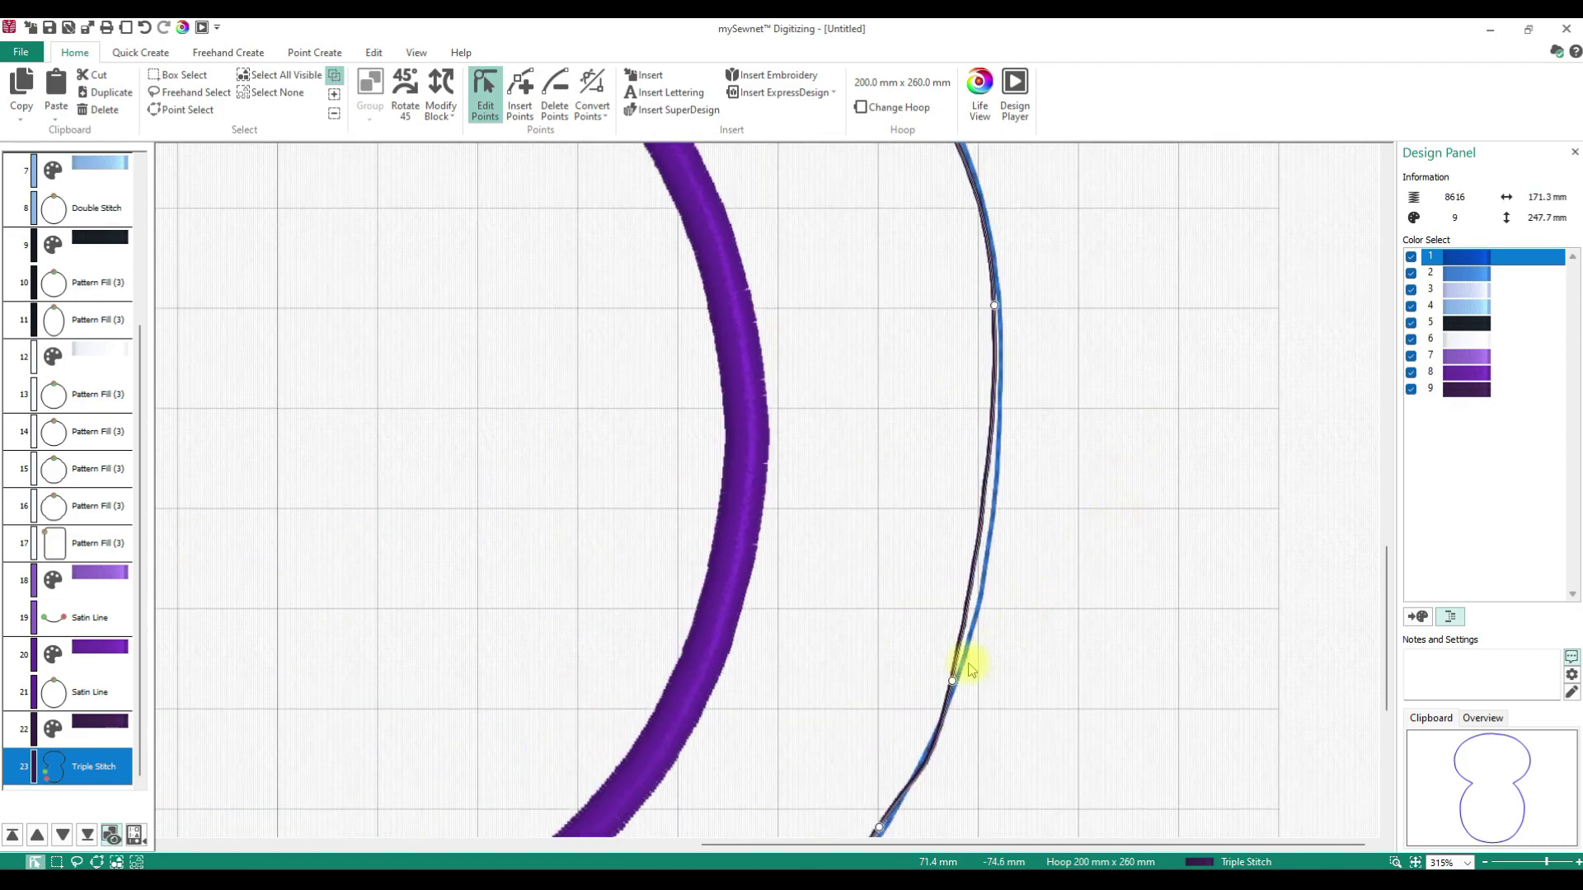
drag(952, 683, 975, 597)
scroll(1004, 640, down, 4)
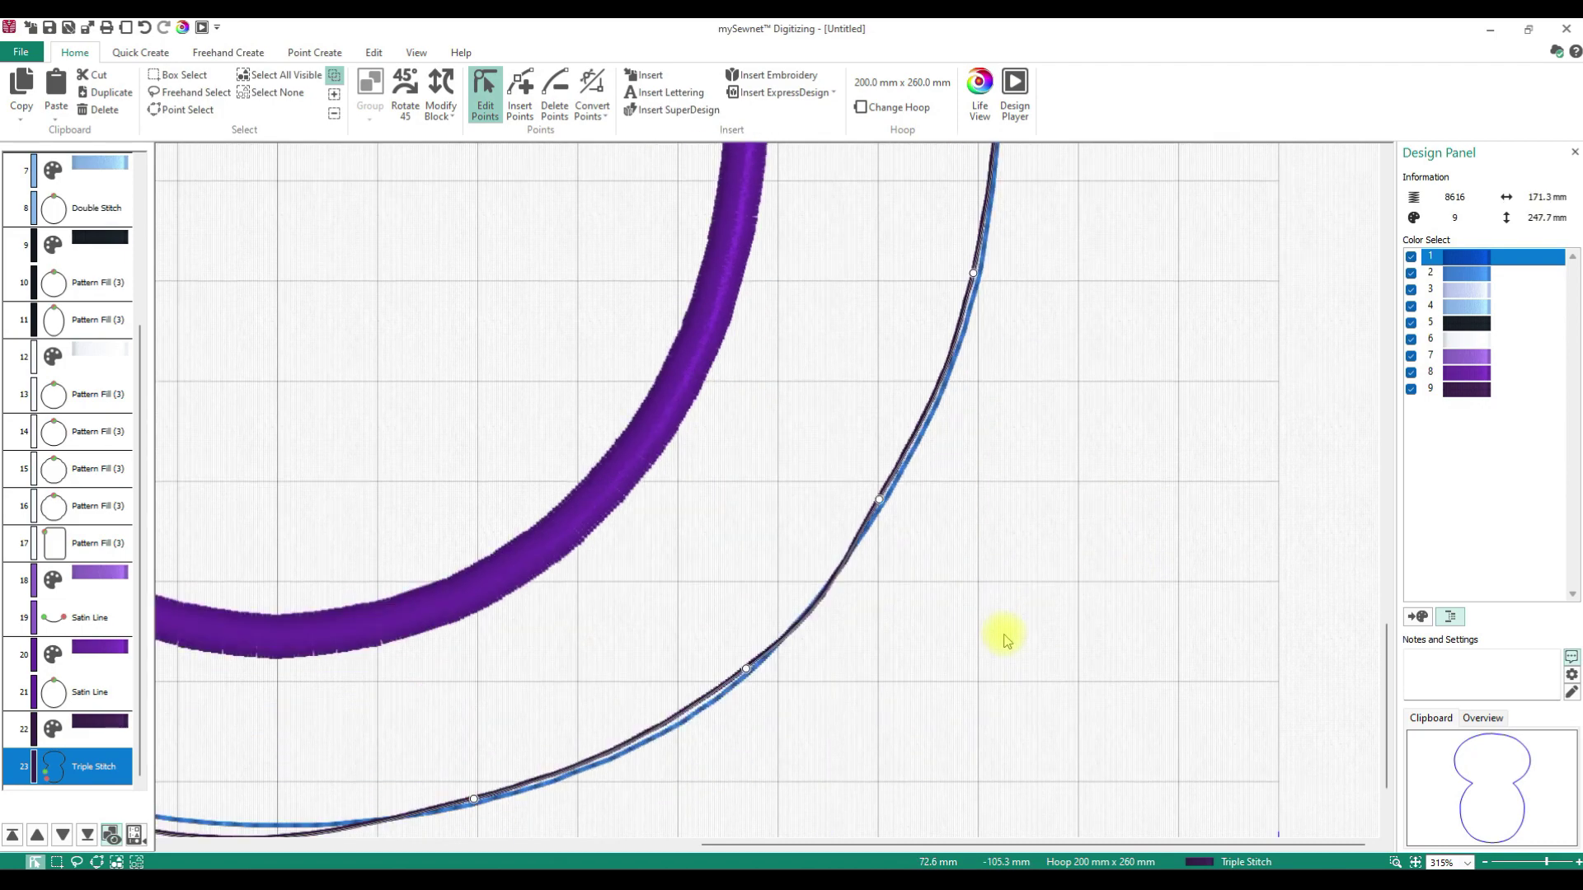
drag(473, 797, 454, 802)
drag(746, 672, 697, 706)
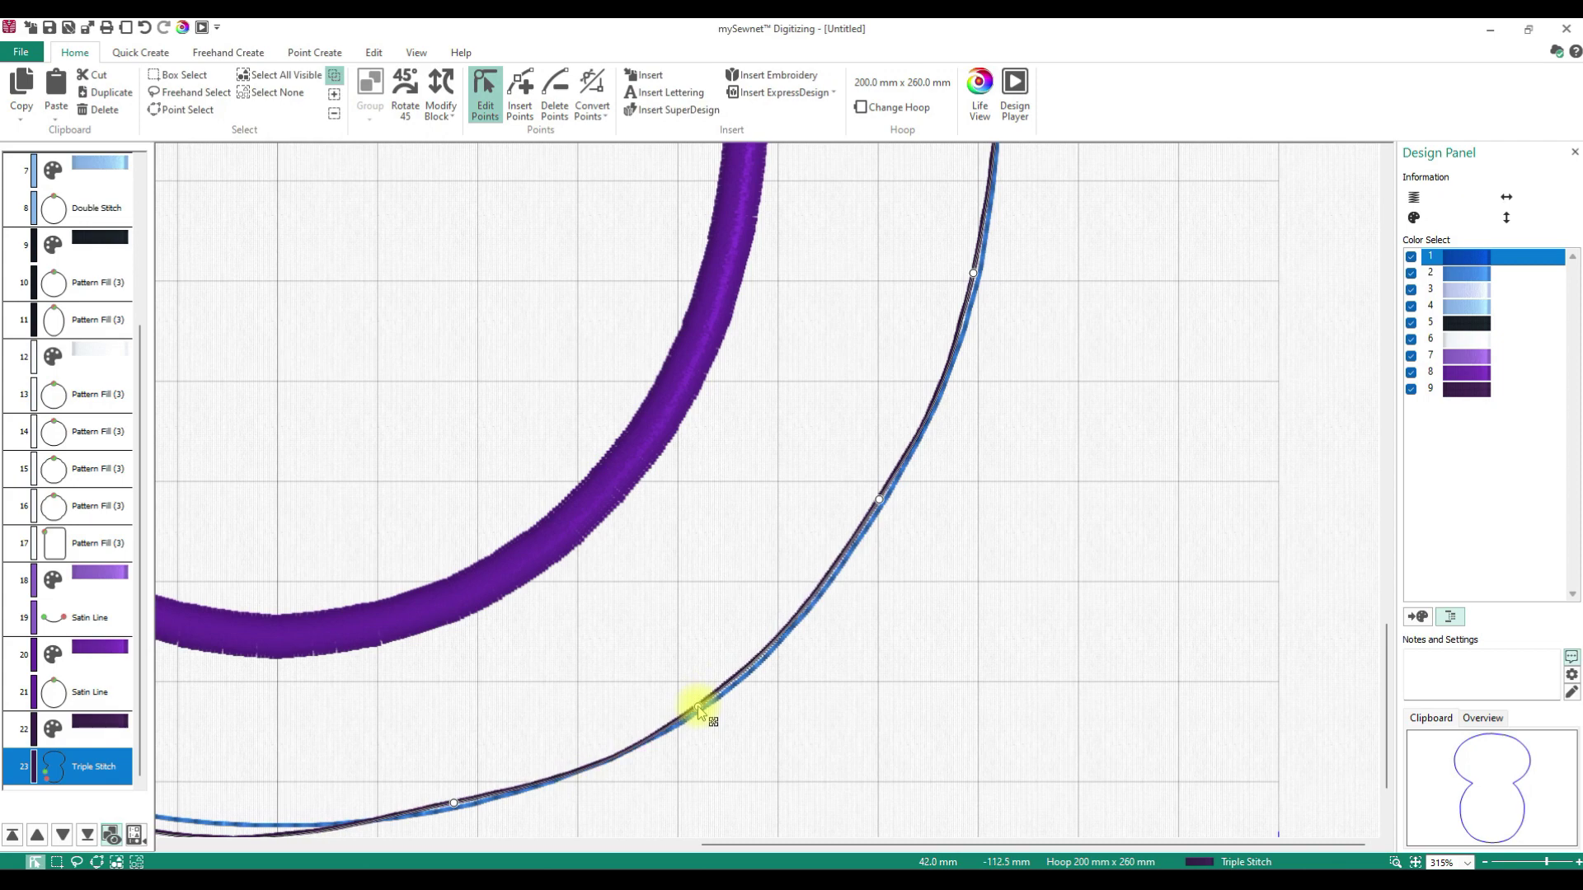
Adjust the Triple Stitch point on the lower lobe's lower left curve and insert another between it and the bottom point.
drag(809, 842, 571, 802)
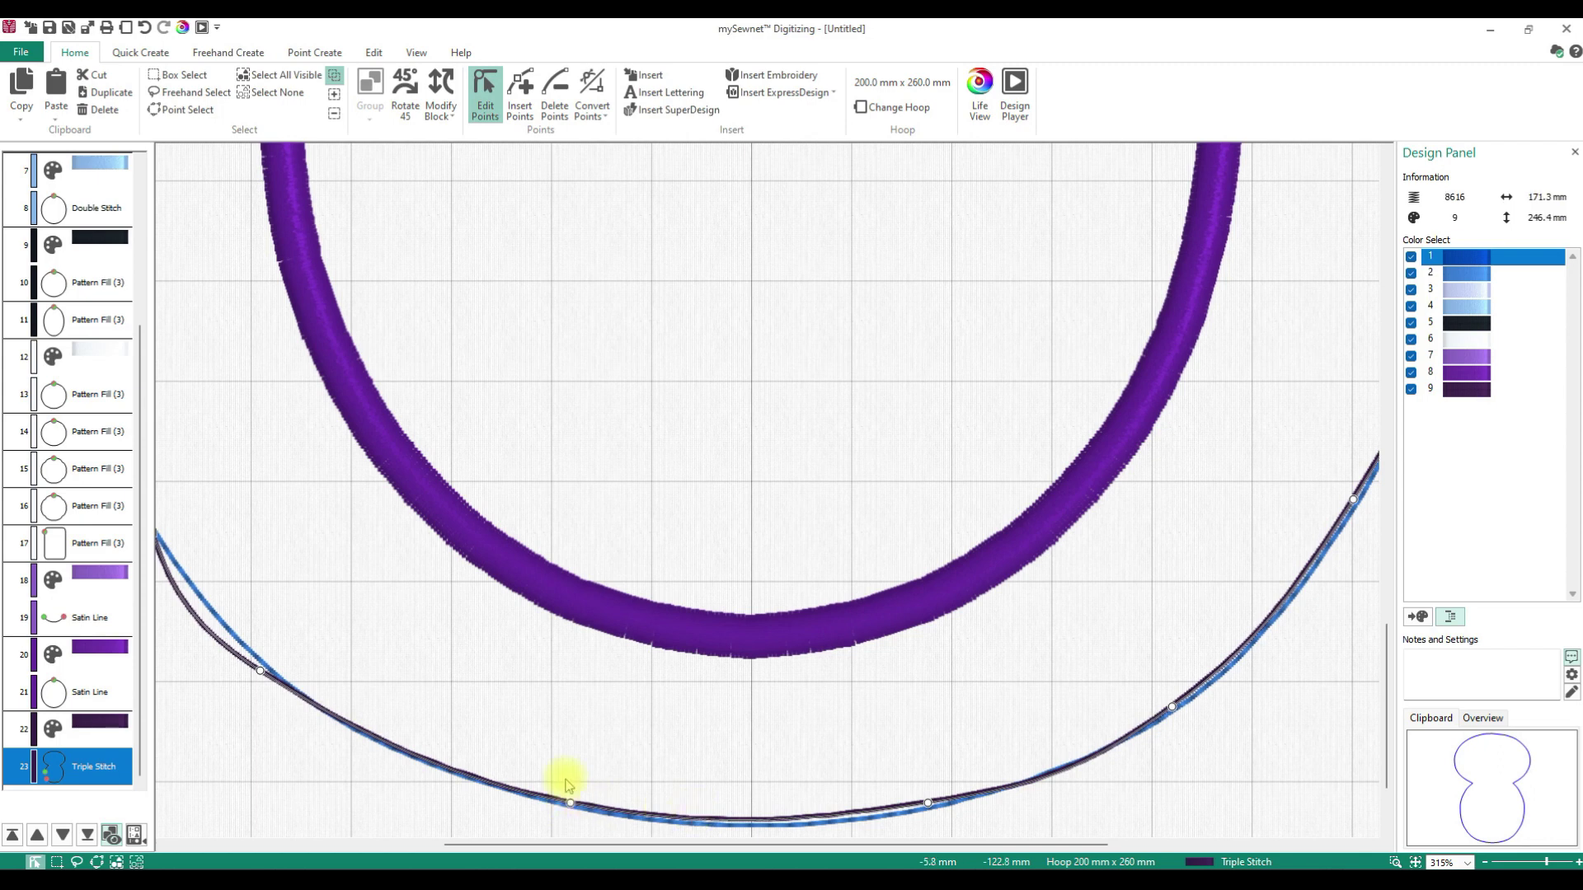
drag(259, 670, 282, 664)
click(521, 87)
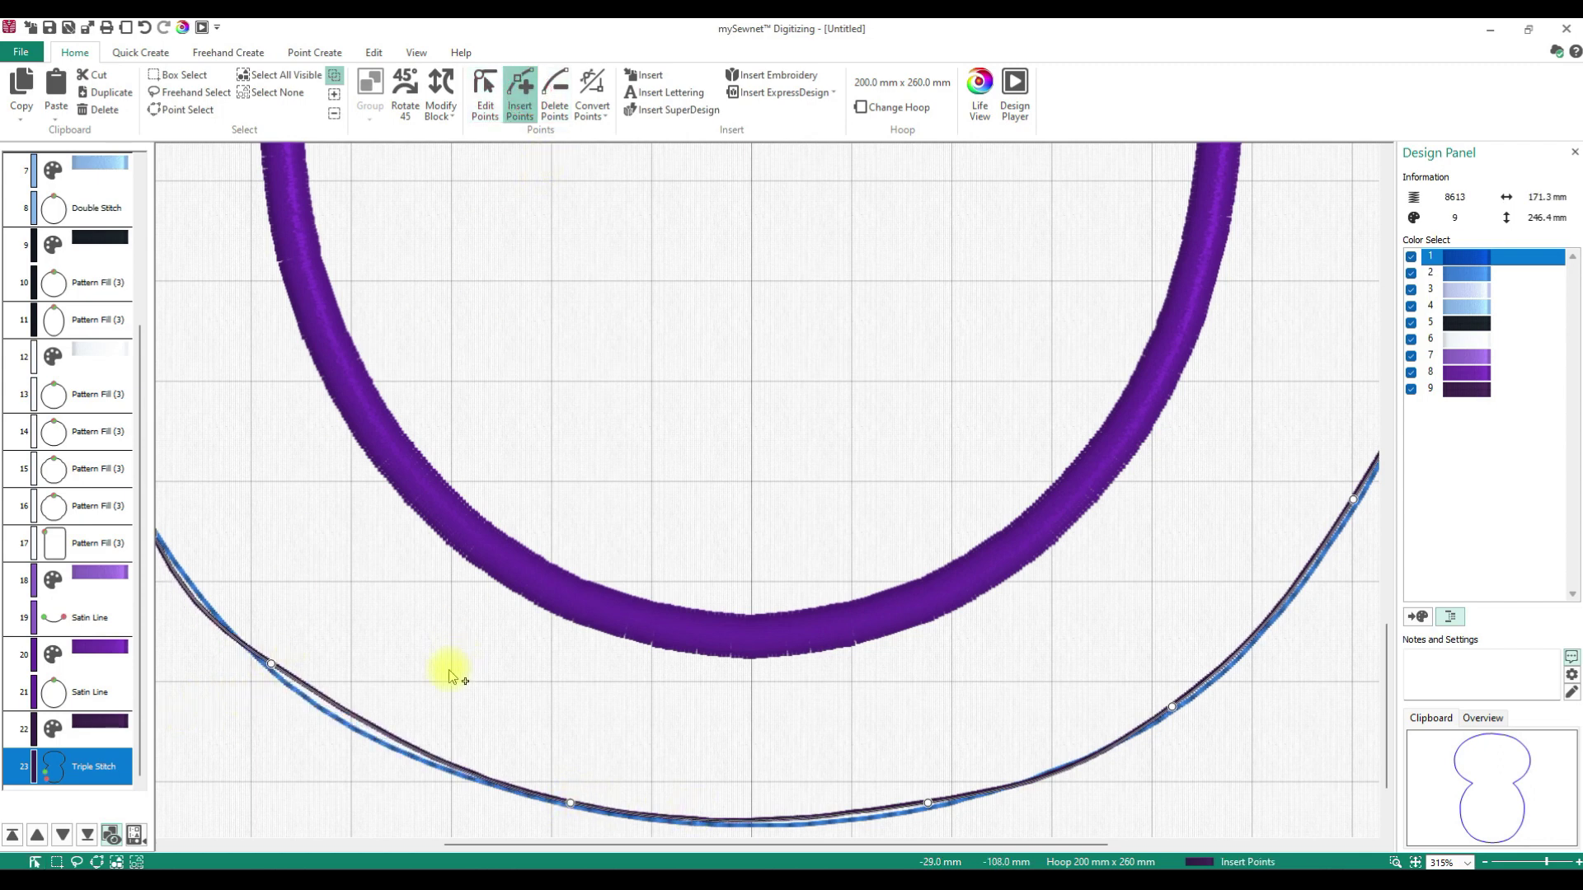
click(380, 737)
click(485, 95)
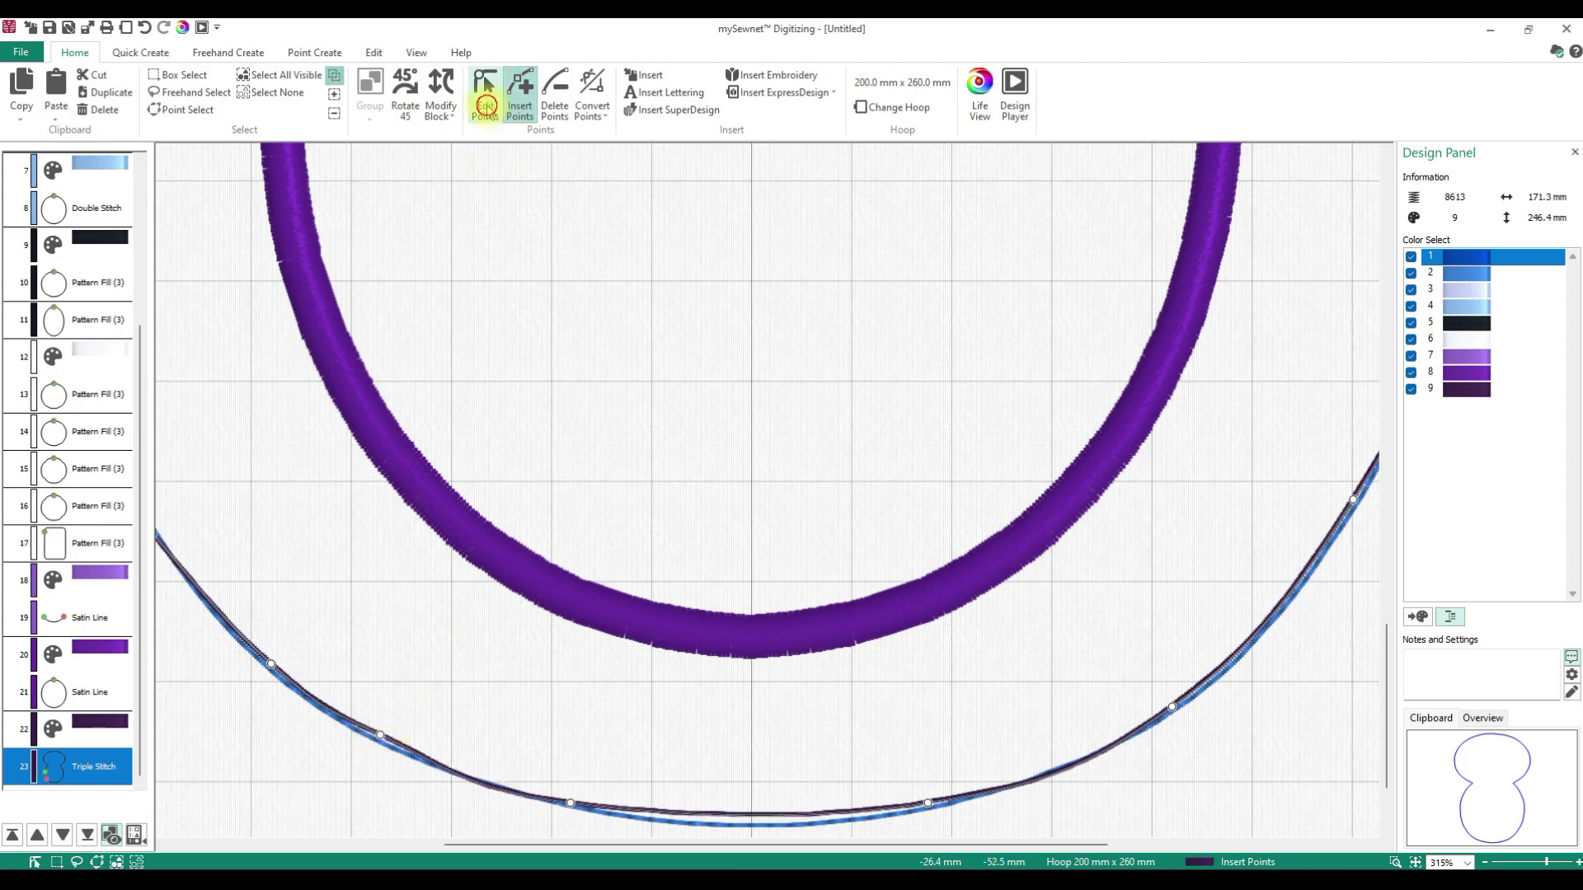
Move the two Triple Stitch points flanking the lower lobe's bottom centre inward along the blue outline.
drag(709, 845, 614, 845)
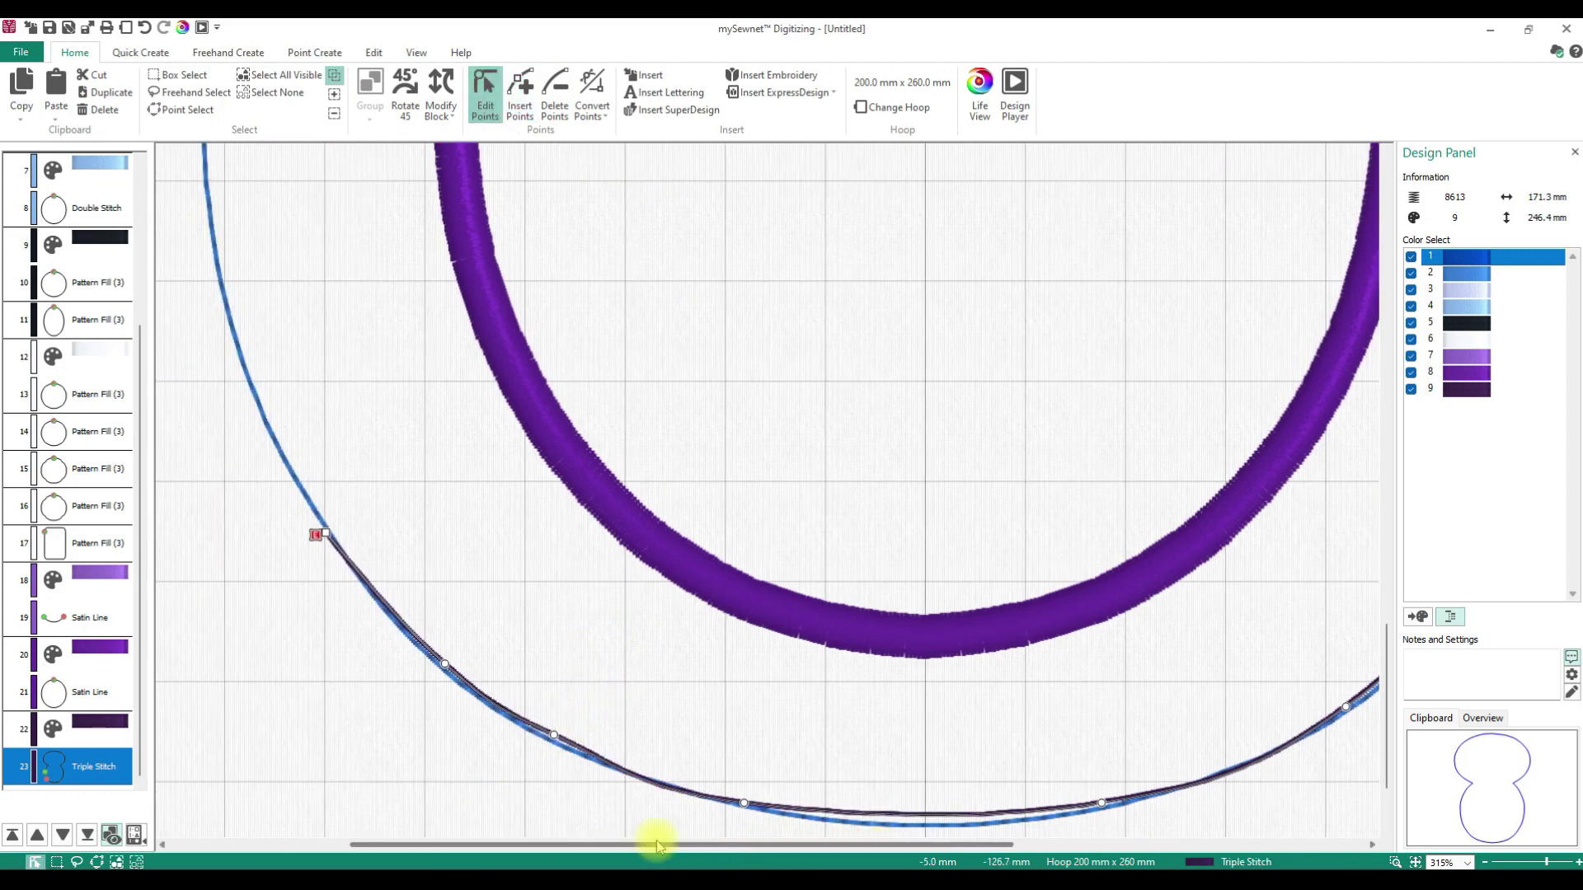
drag(1105, 805, 1059, 812)
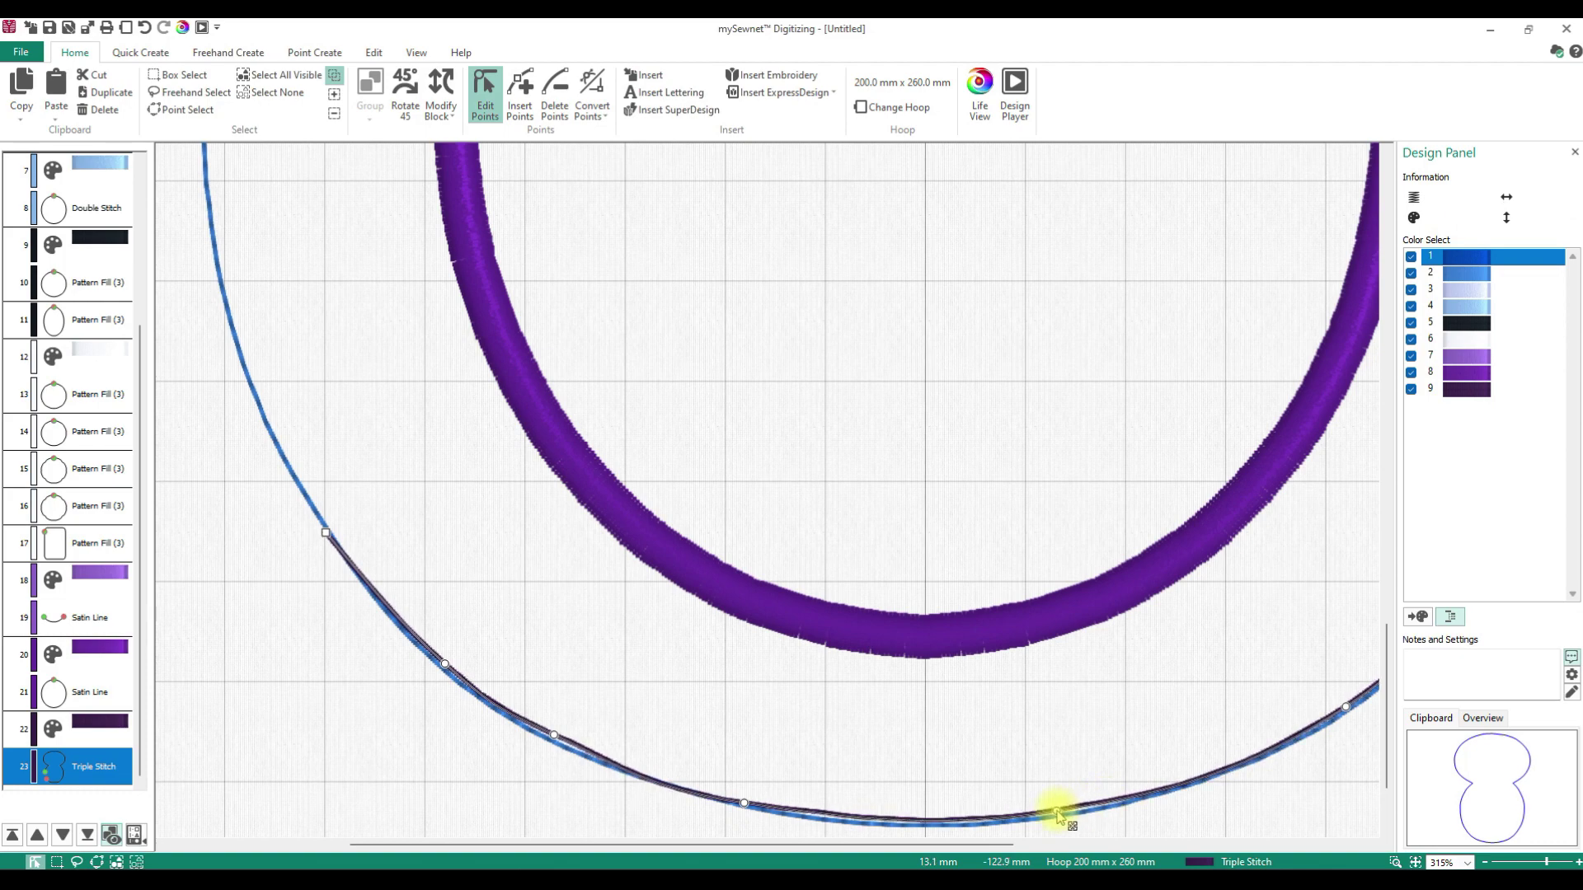
drag(743, 806, 768, 807)
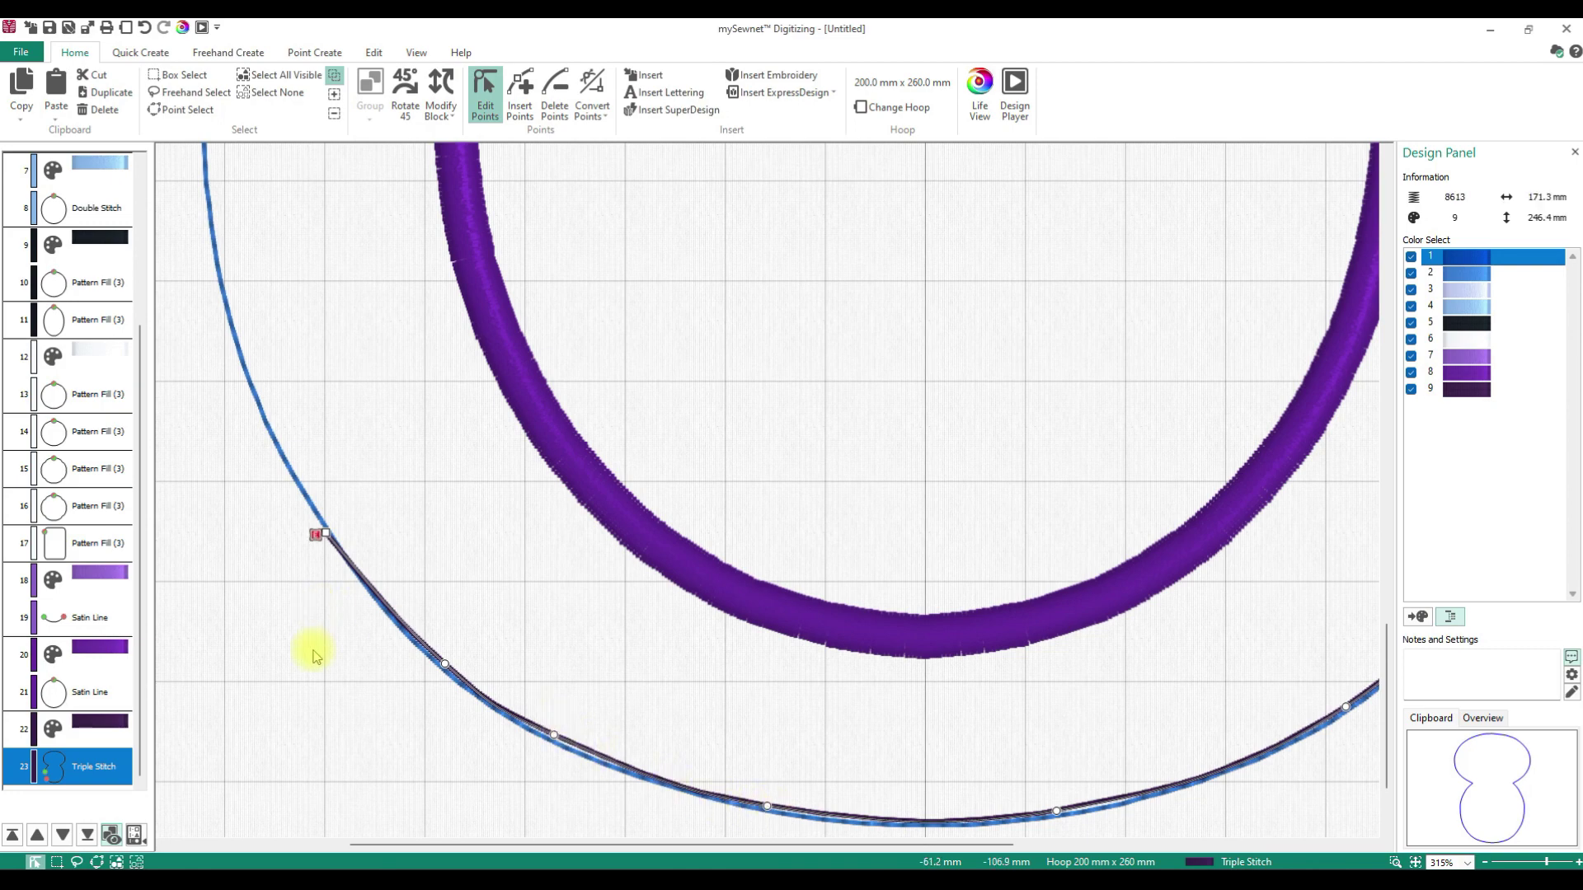
Fine-tune the Triple Stitch end point and the two points next to it along the lower lobe's lower left curve.
scroll(316, 655, up, 1)
drag(323, 616, 333, 614)
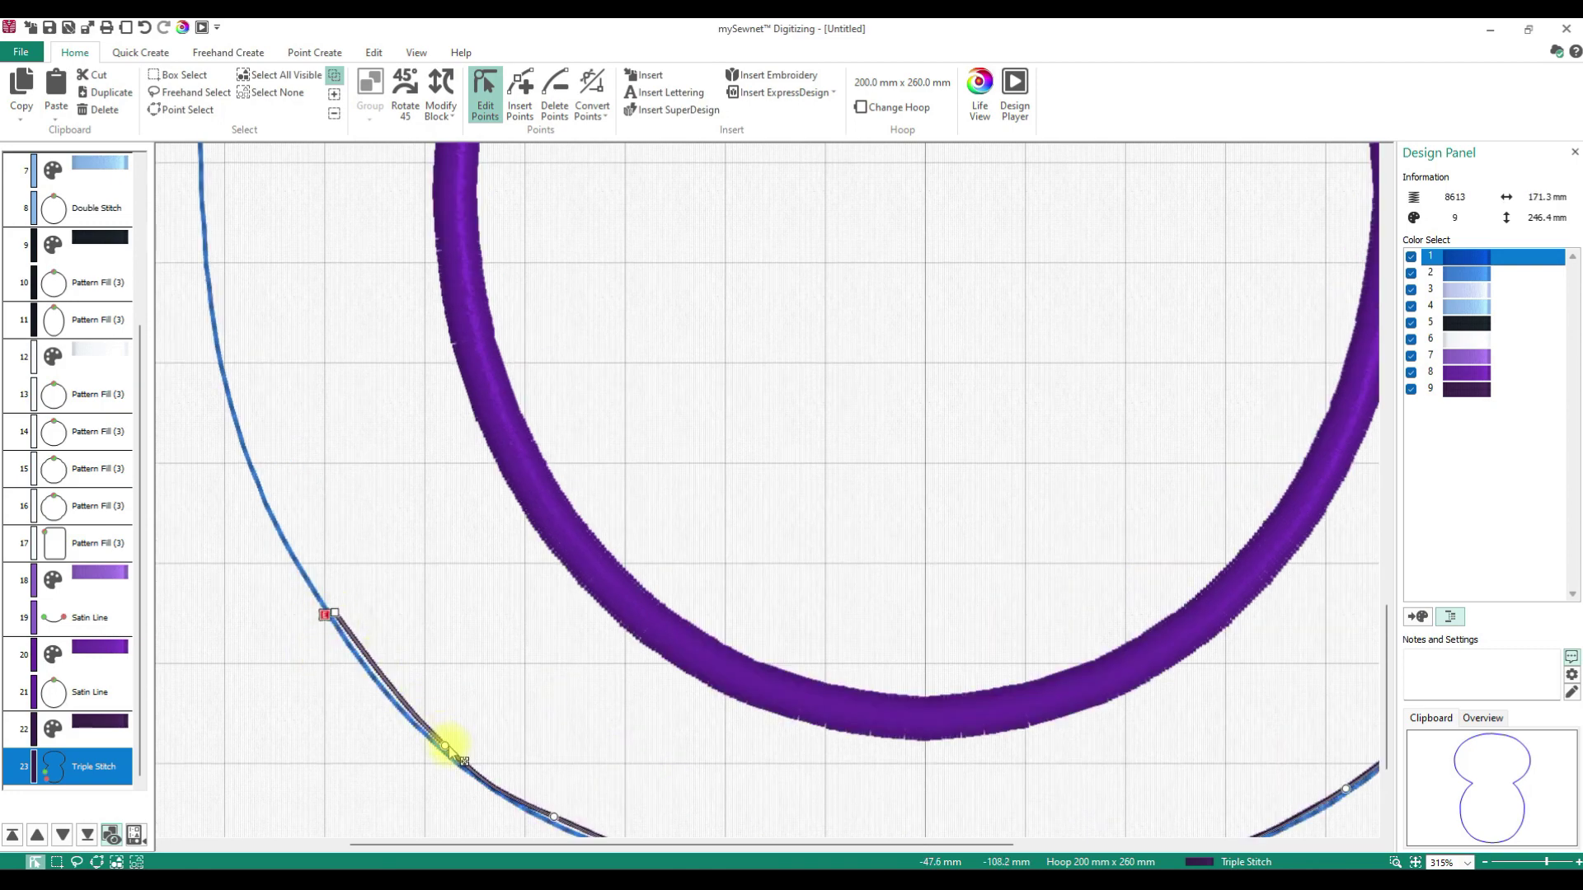
drag(445, 746, 437, 739)
scroll(622, 706, down, 2)
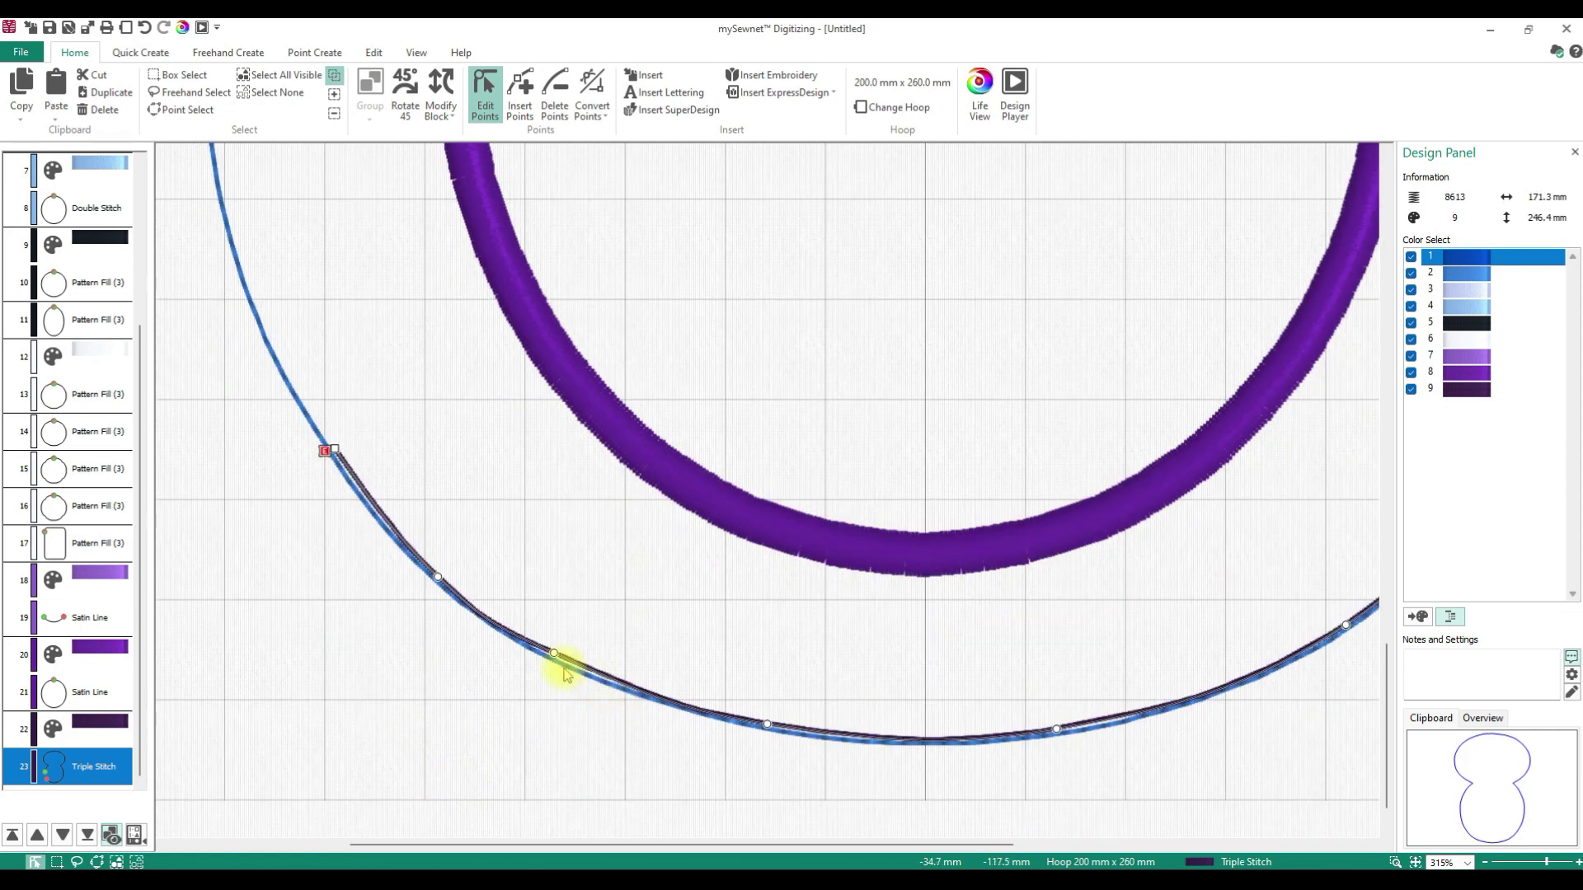
drag(554, 653, 558, 656)
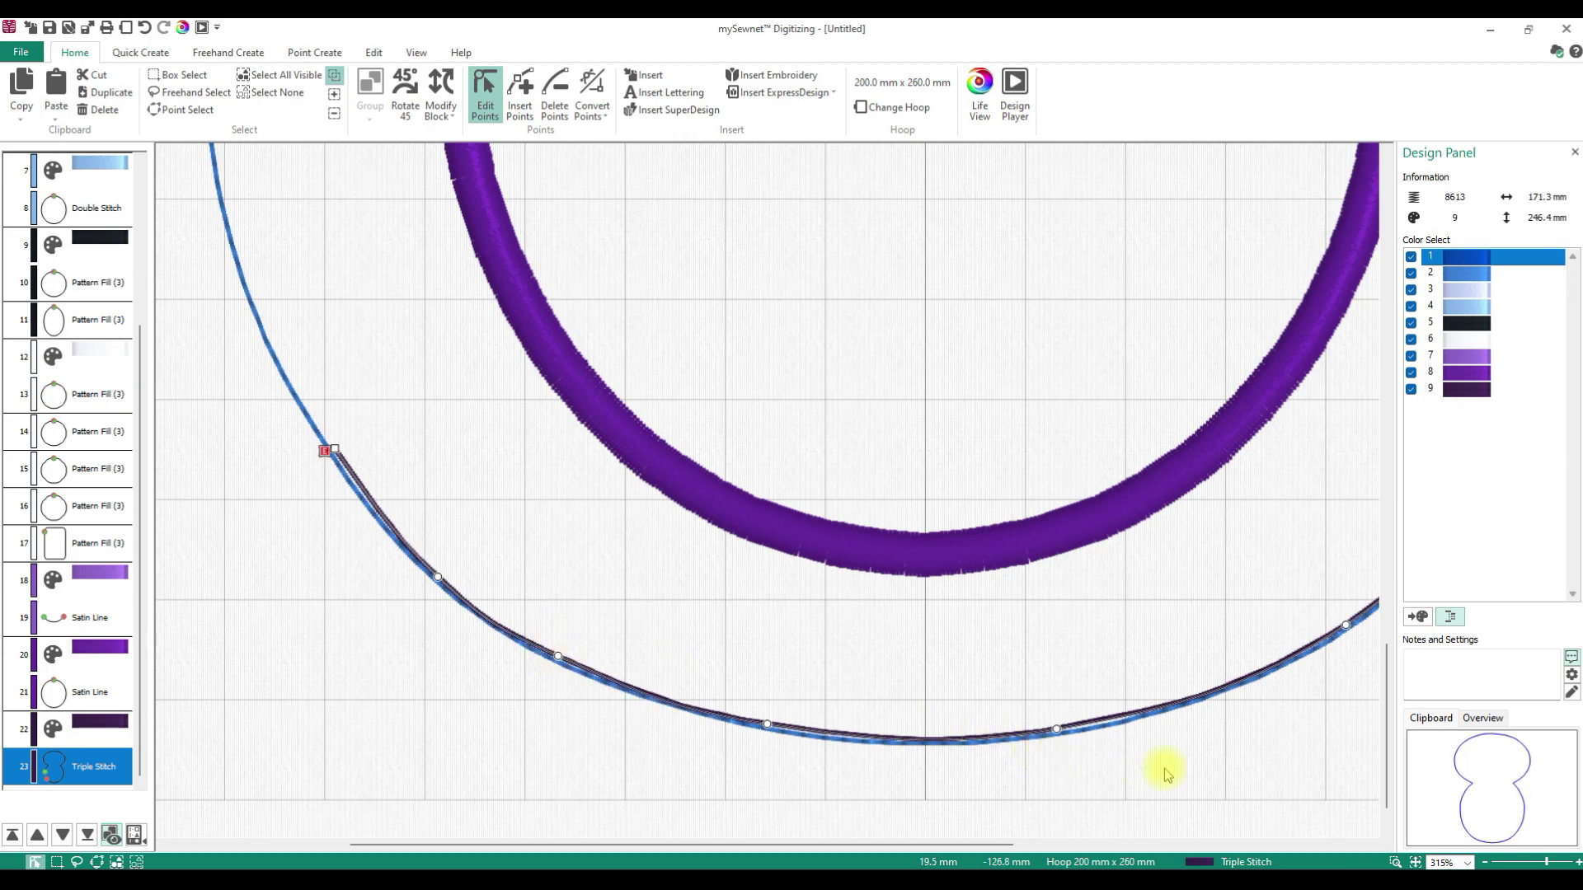
Insert a Triple Stitch point on the upper lobe's upper right bulge and align it and the next point down with the blue outline.
click(1394, 861)
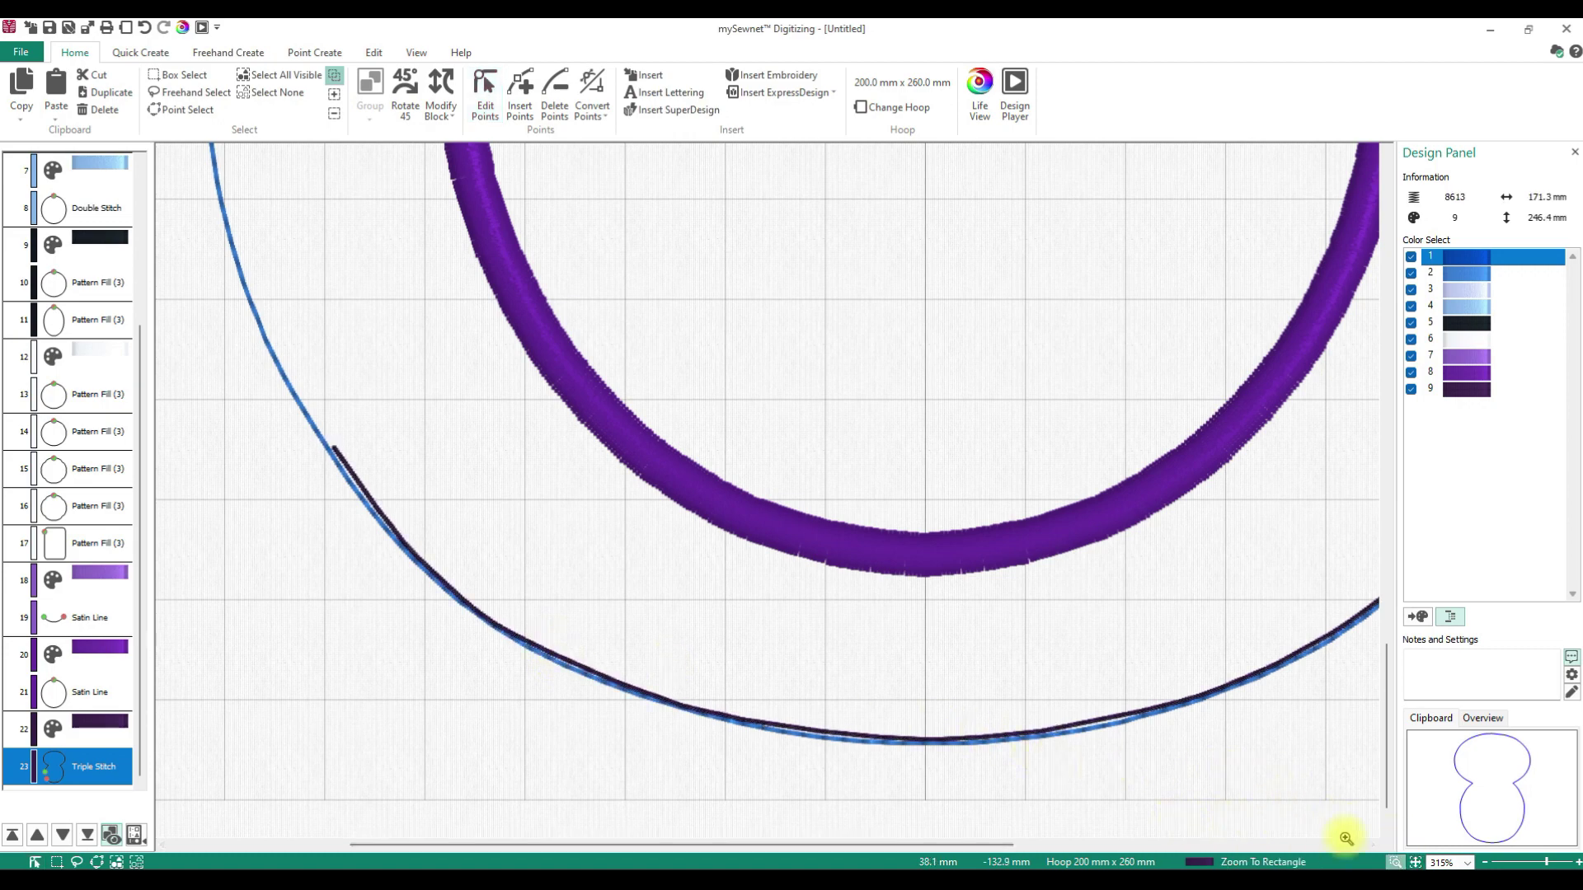
click(1415, 862)
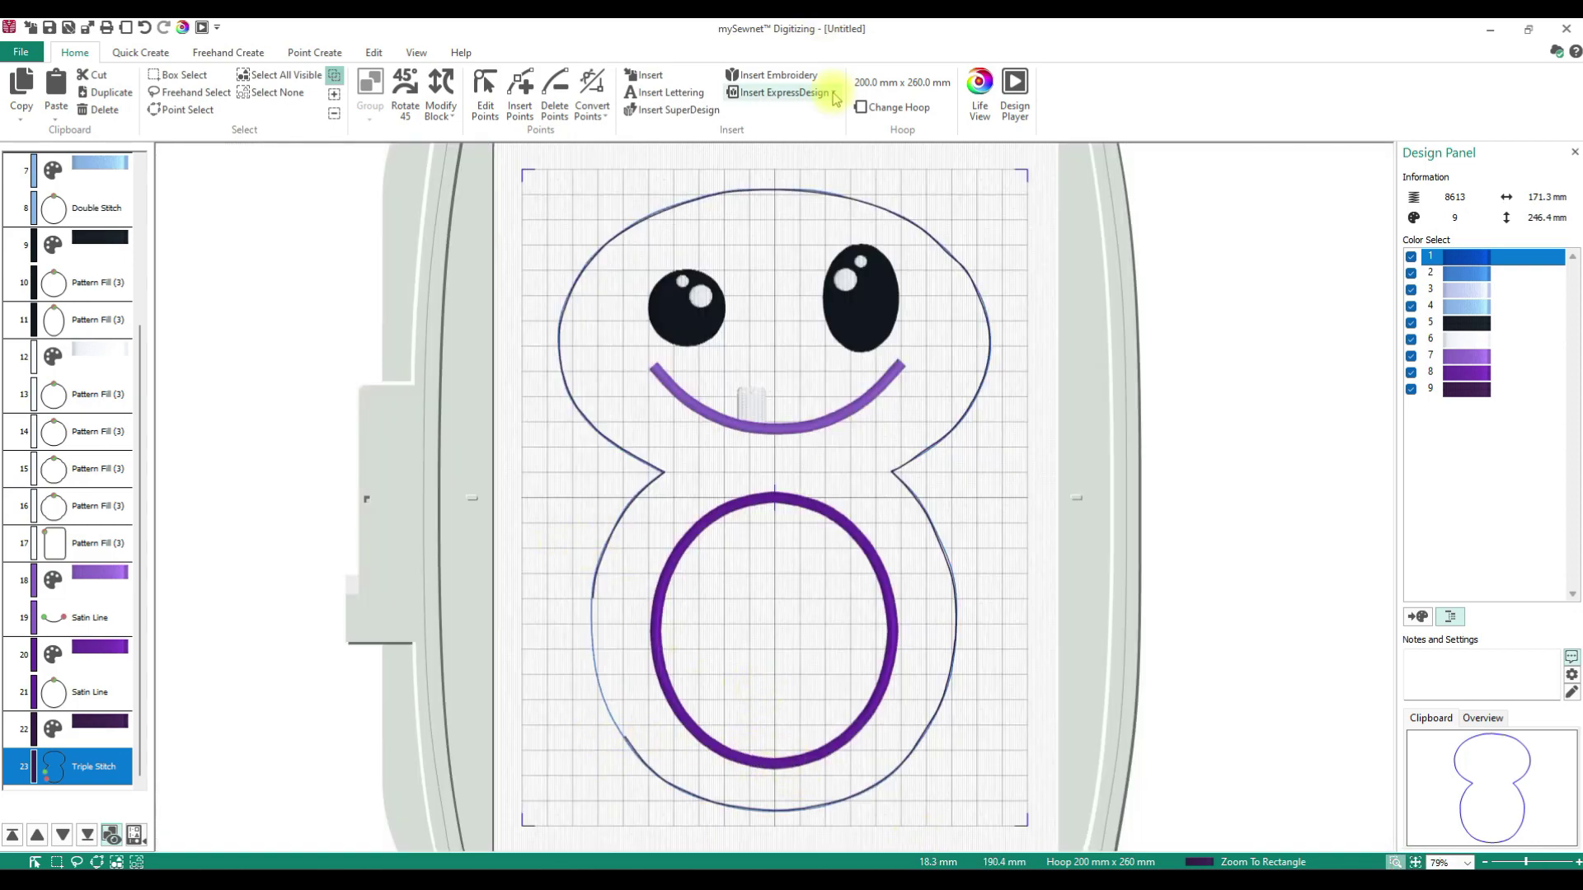
drag(903, 213, 1006, 301)
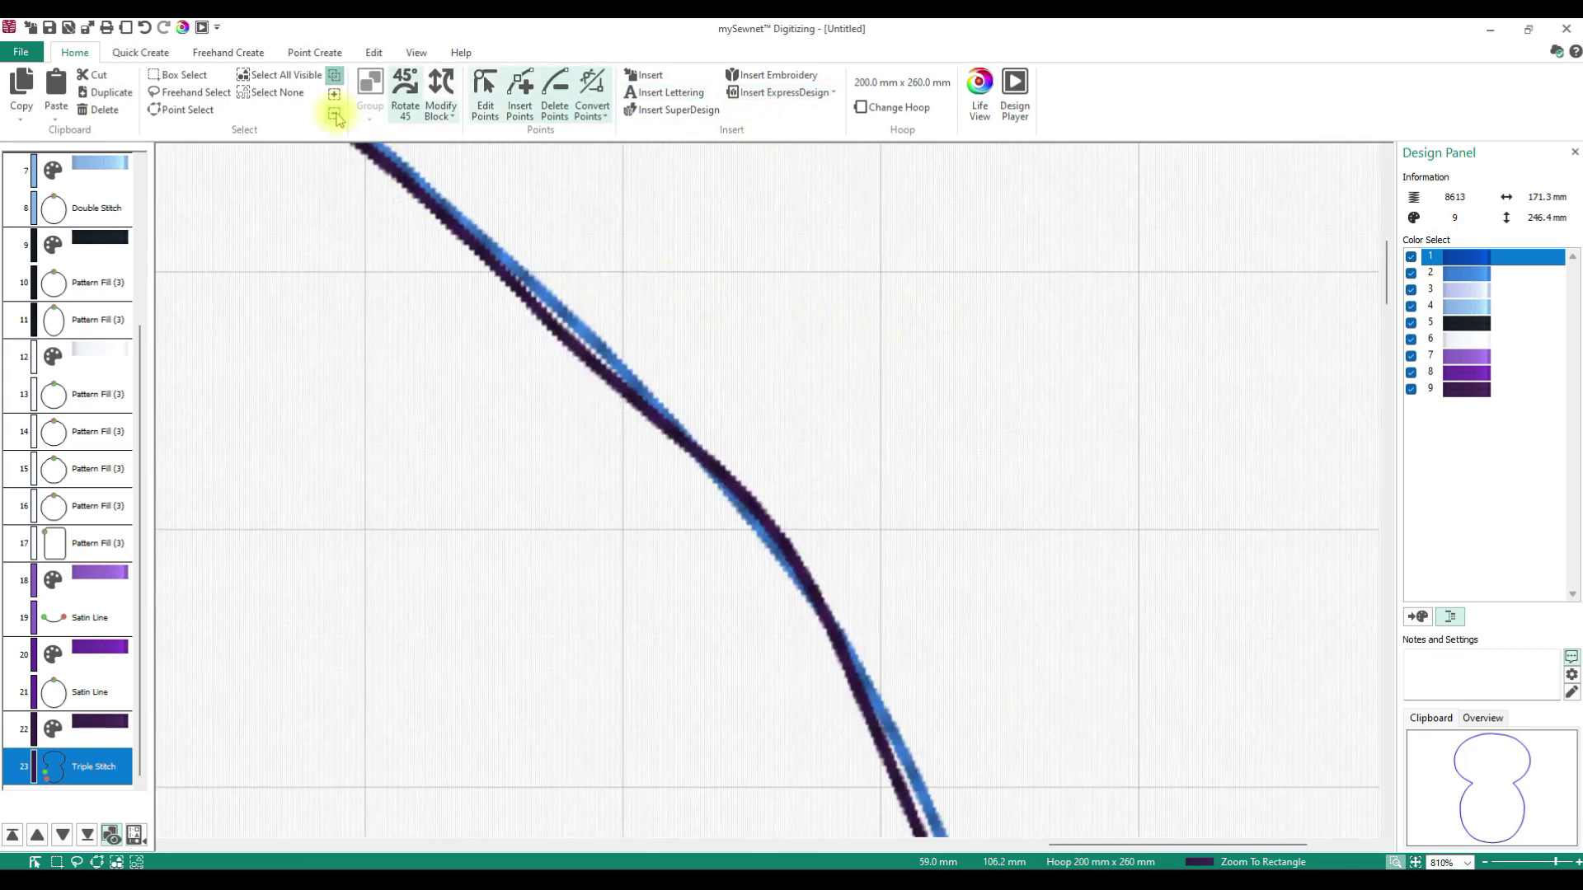
click(485, 92)
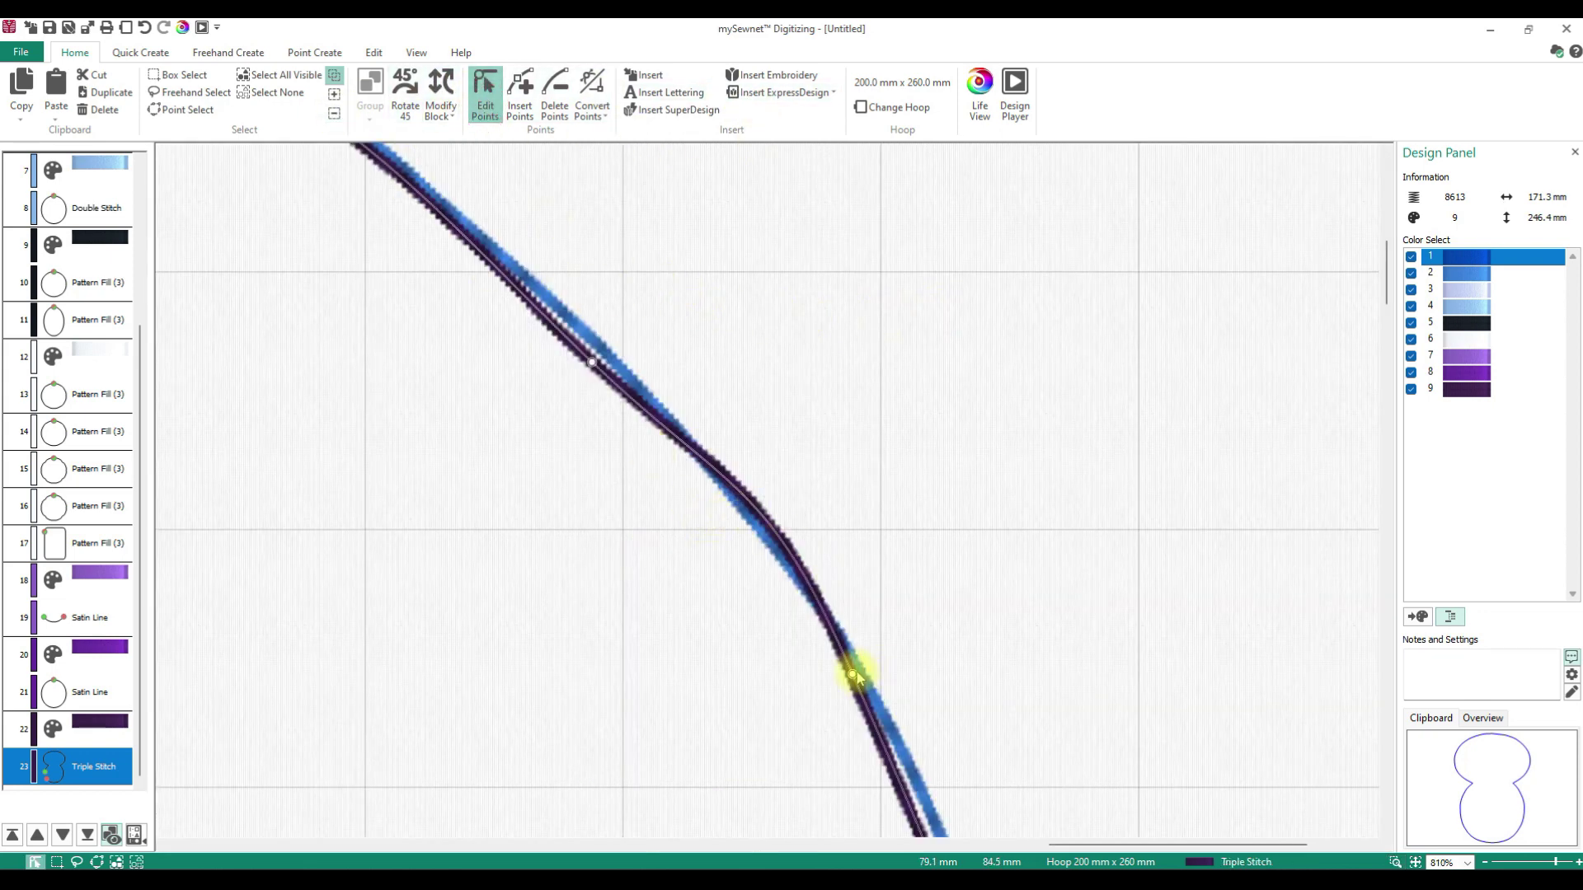
click(519, 93)
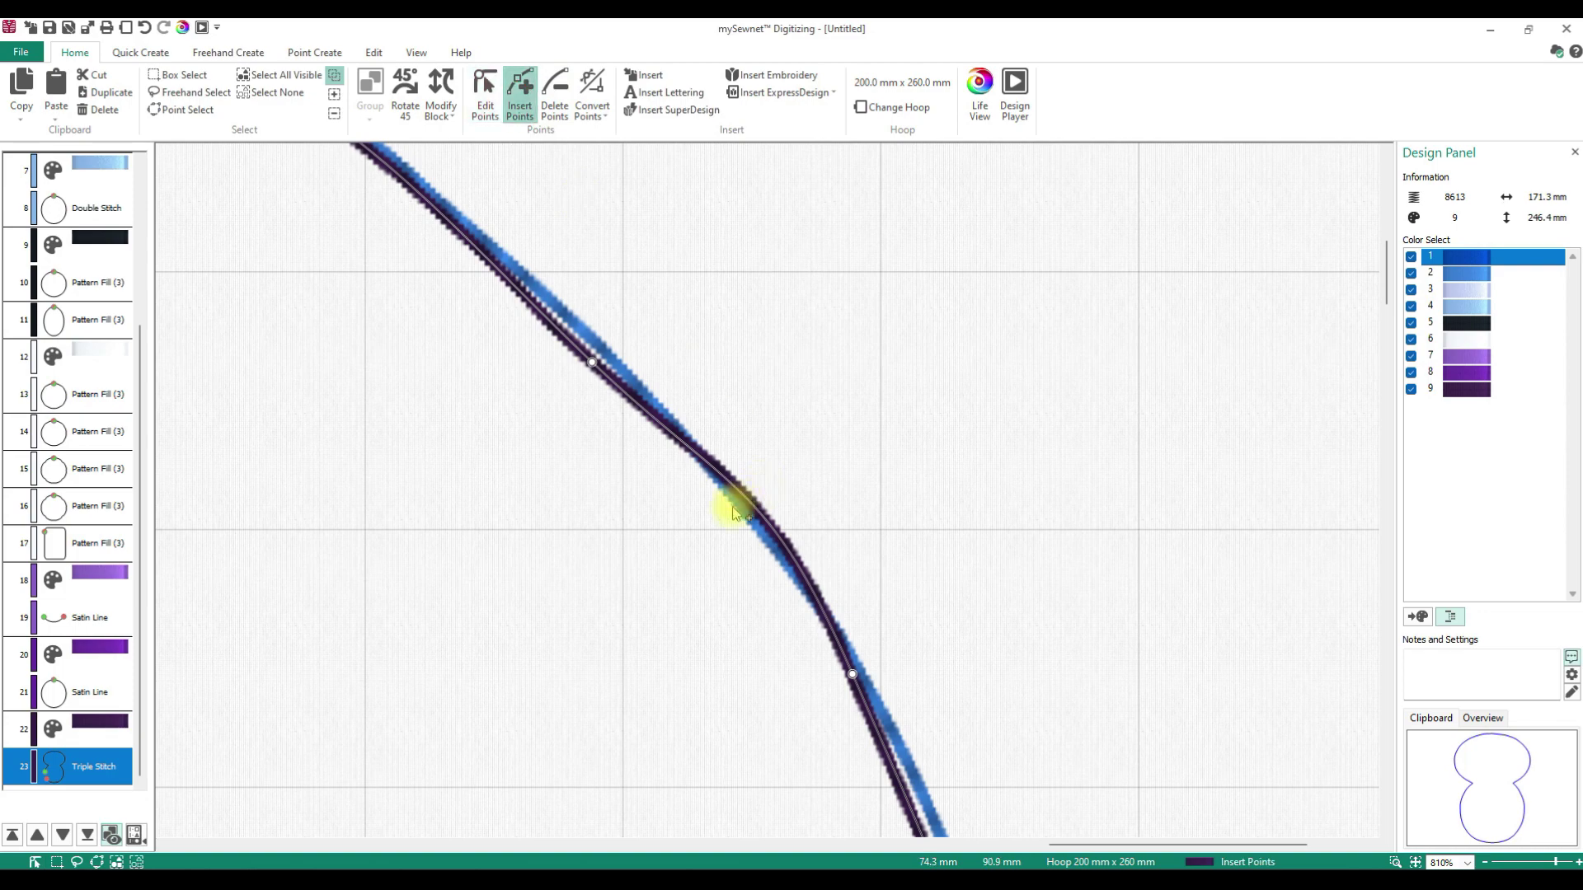
click(733, 507)
click(485, 93)
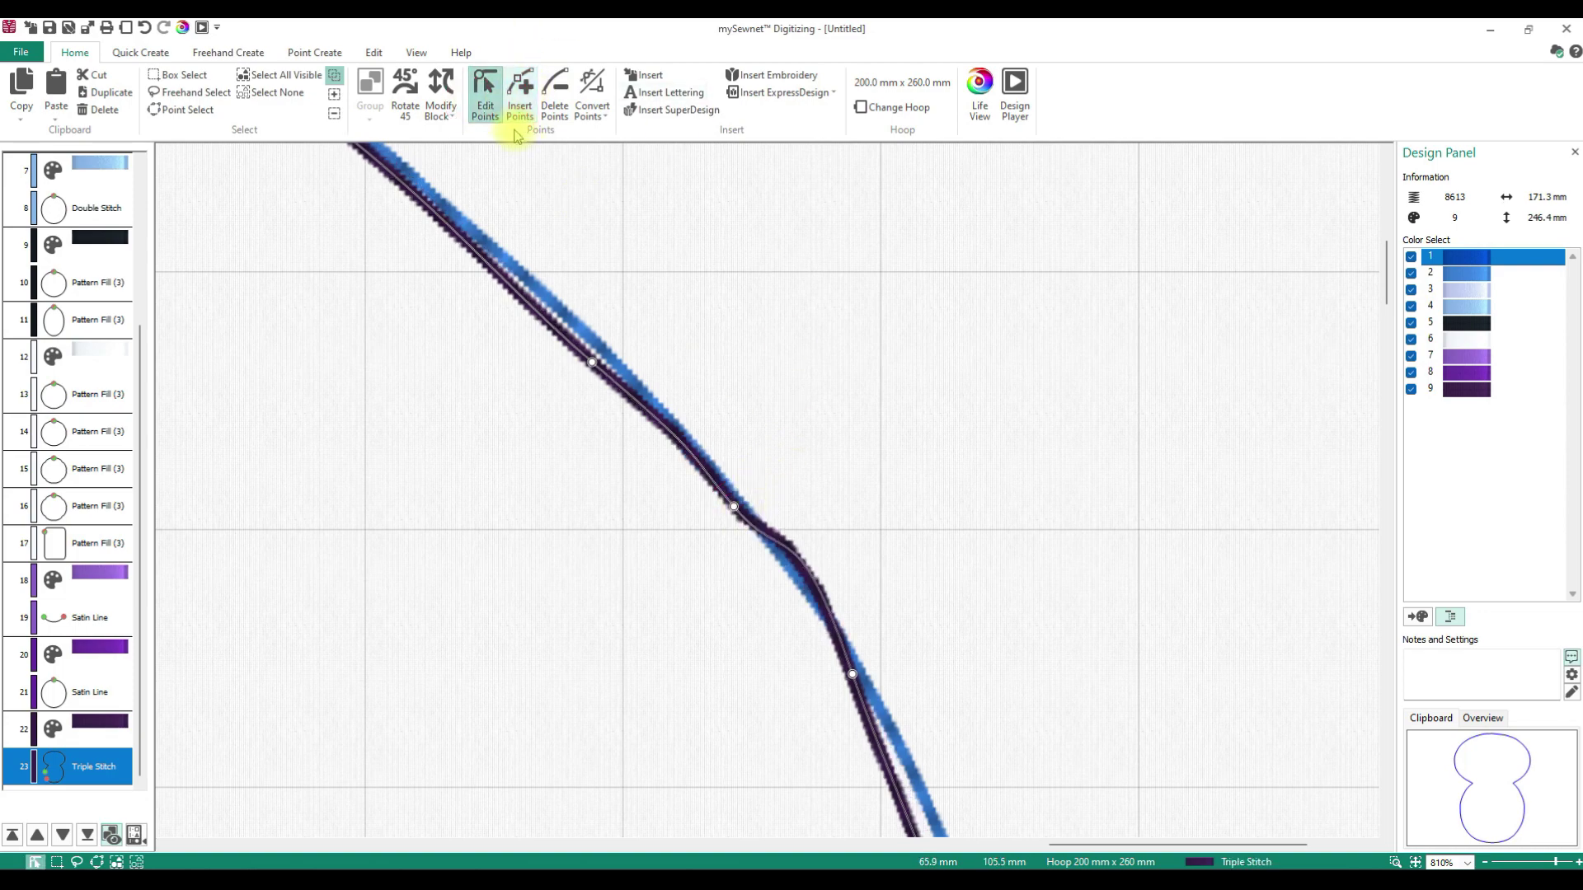
drag(731, 508, 728, 512)
drag(852, 674, 903, 773)
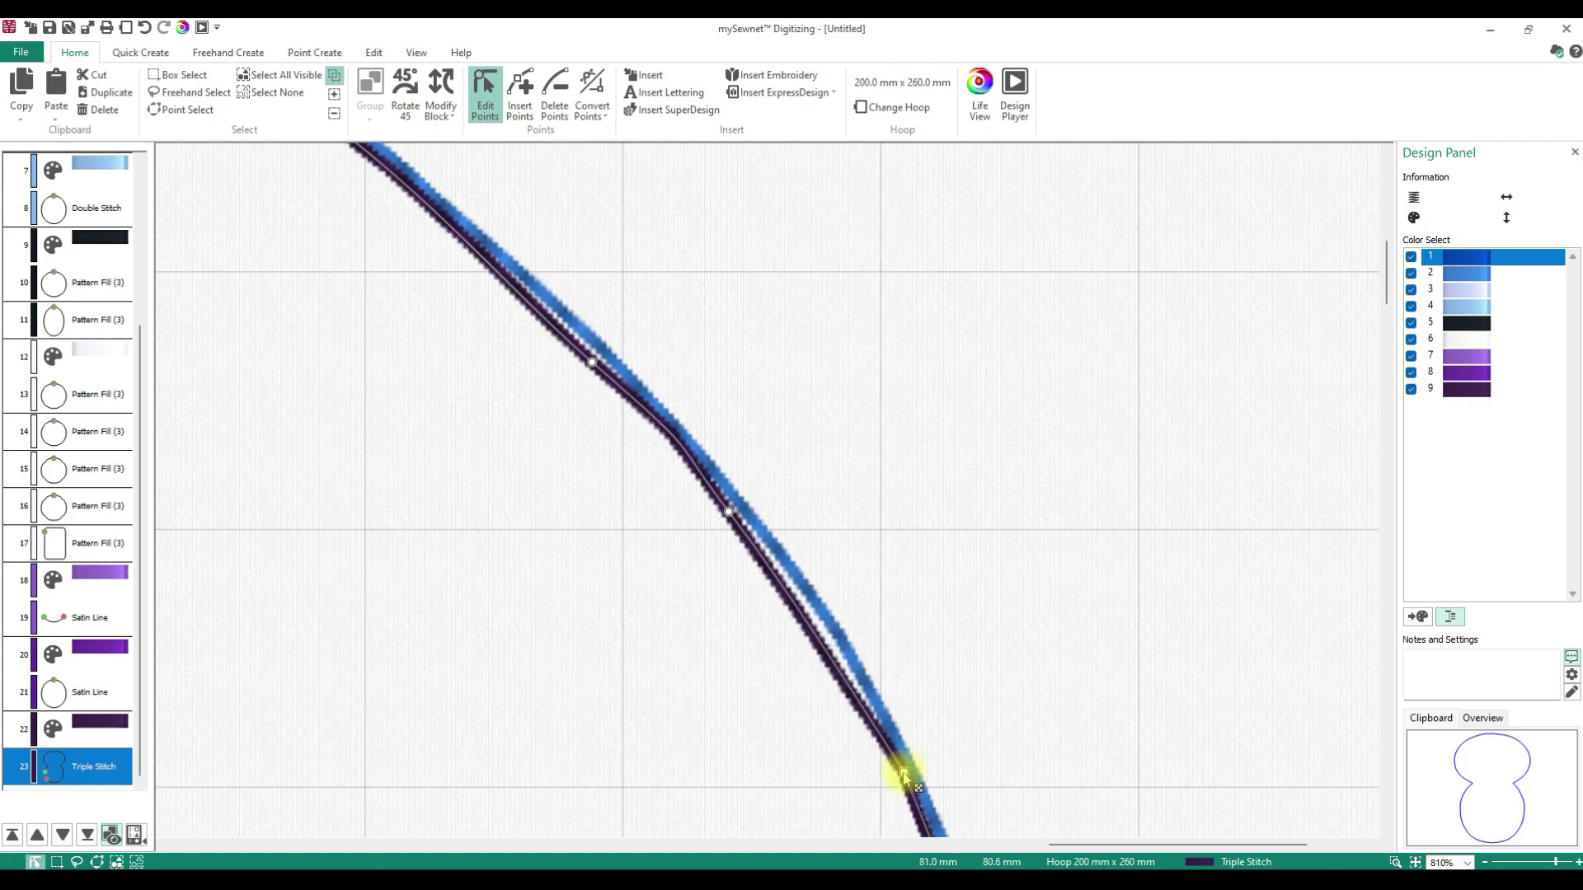
Shift the Triple Stitch point just above the inserted upper right point farther up along the blue outline.
scroll(972, 689, down, 5)
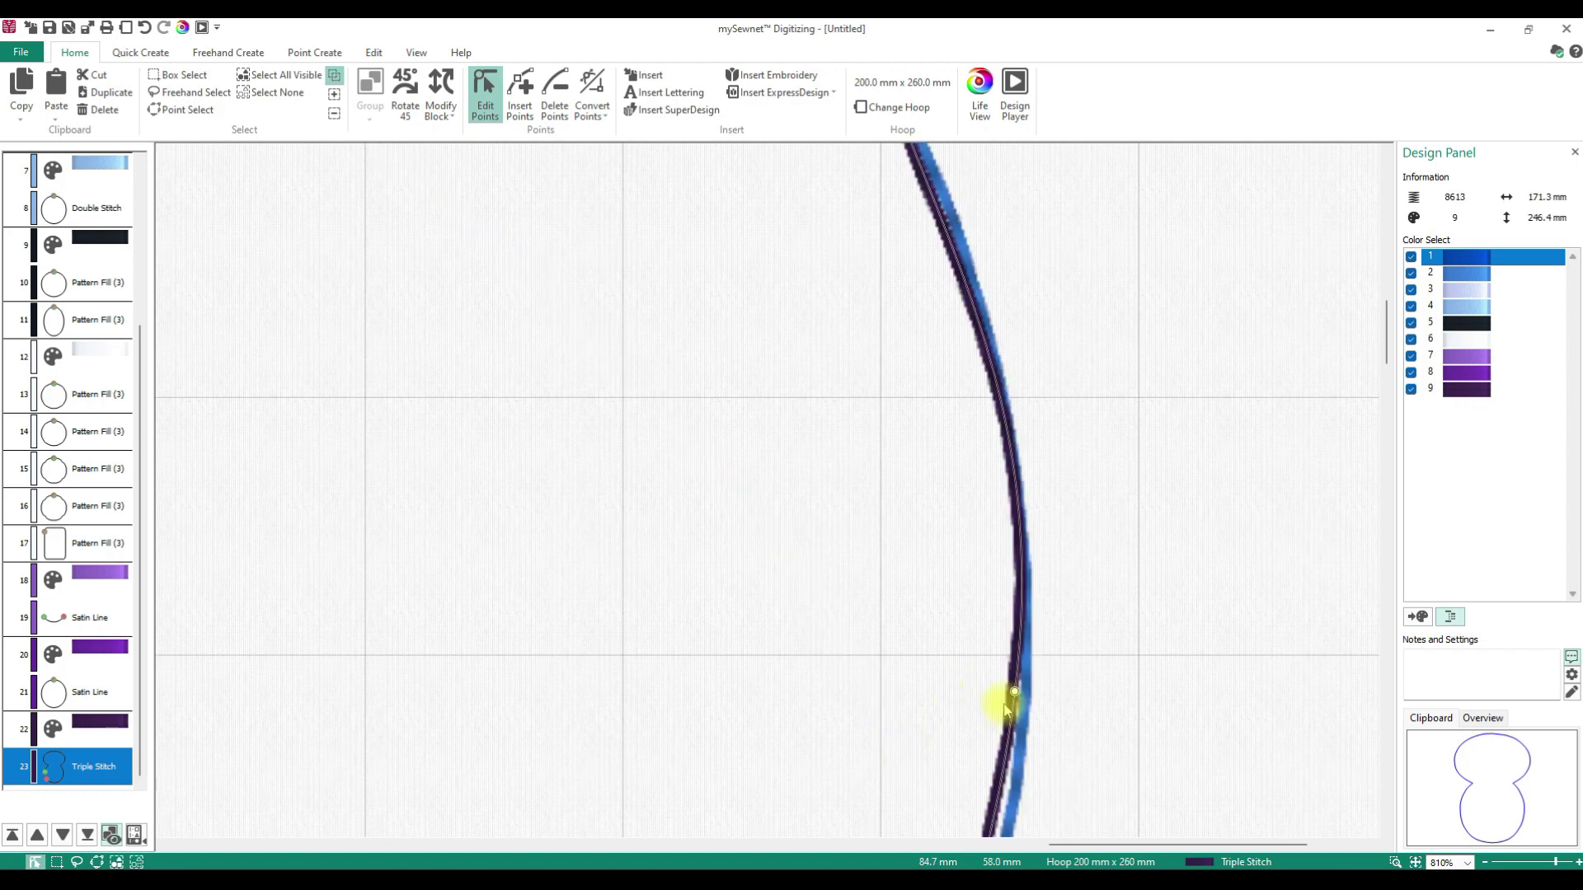
scroll(1005, 709, down, 8)
drag(590, 577, 563, 552)
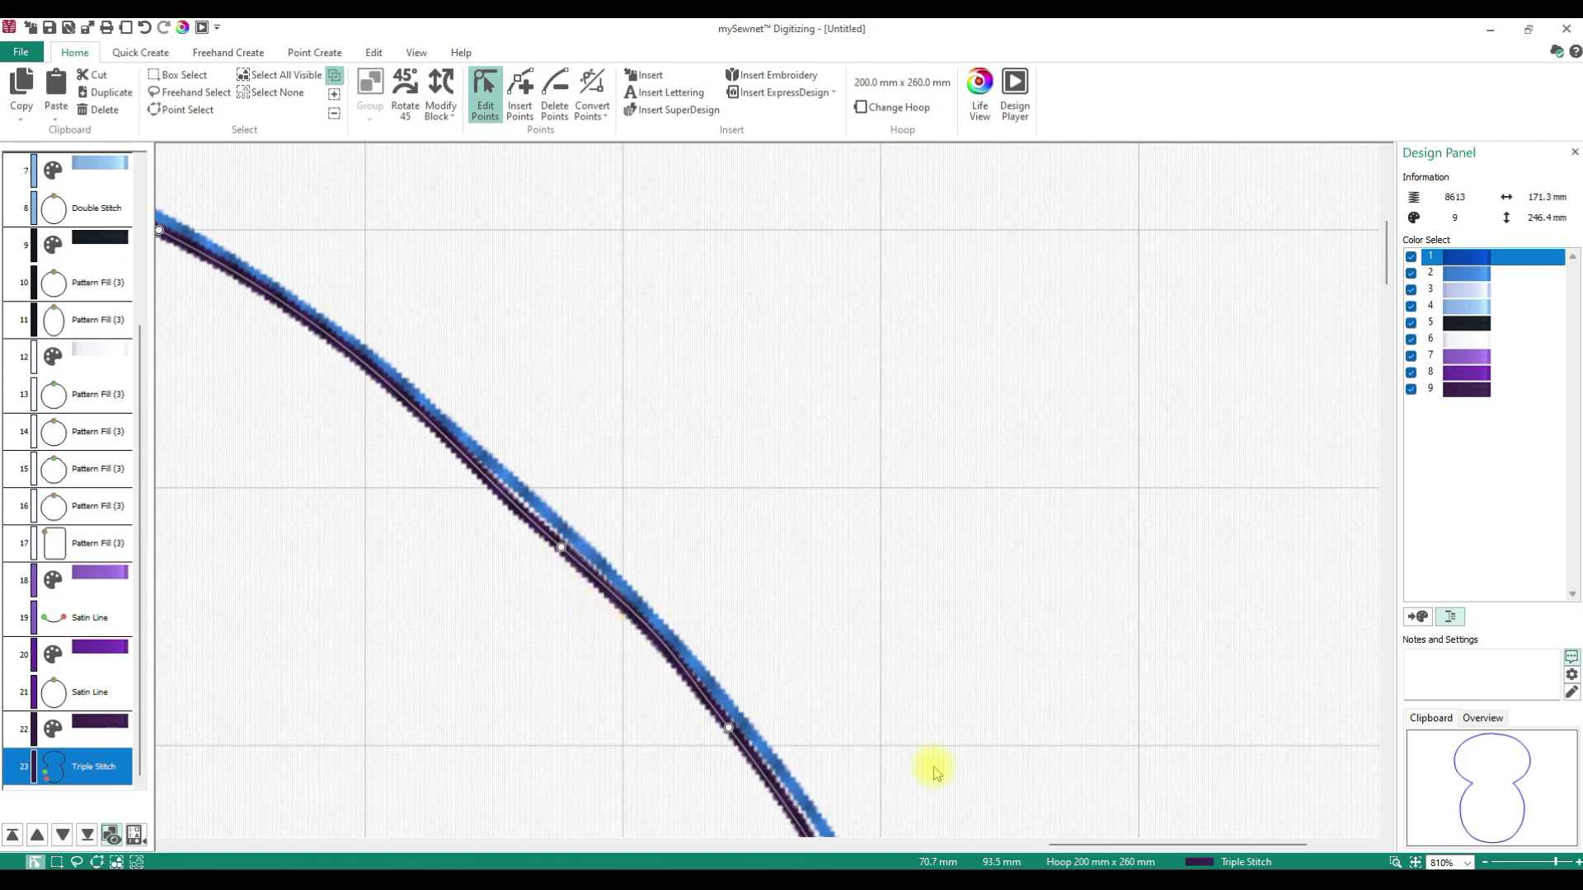
click(1416, 861)
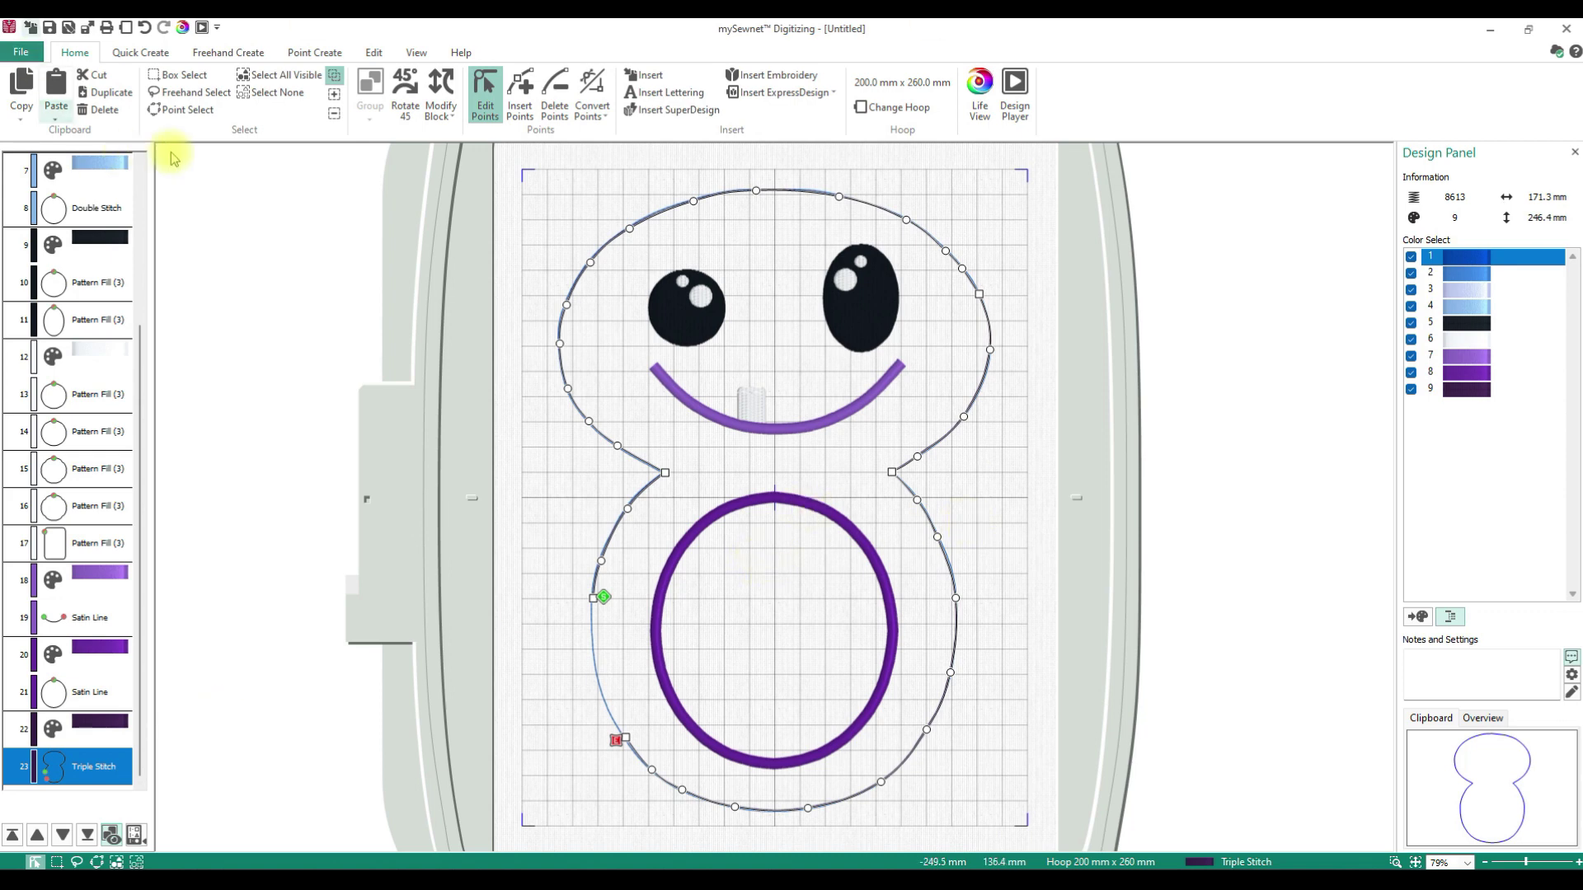
Export the design as a Husqvarna Viking / Pfaff (.vp3) file named Dino 2 Body on USB Drive (D:).
click(25, 54)
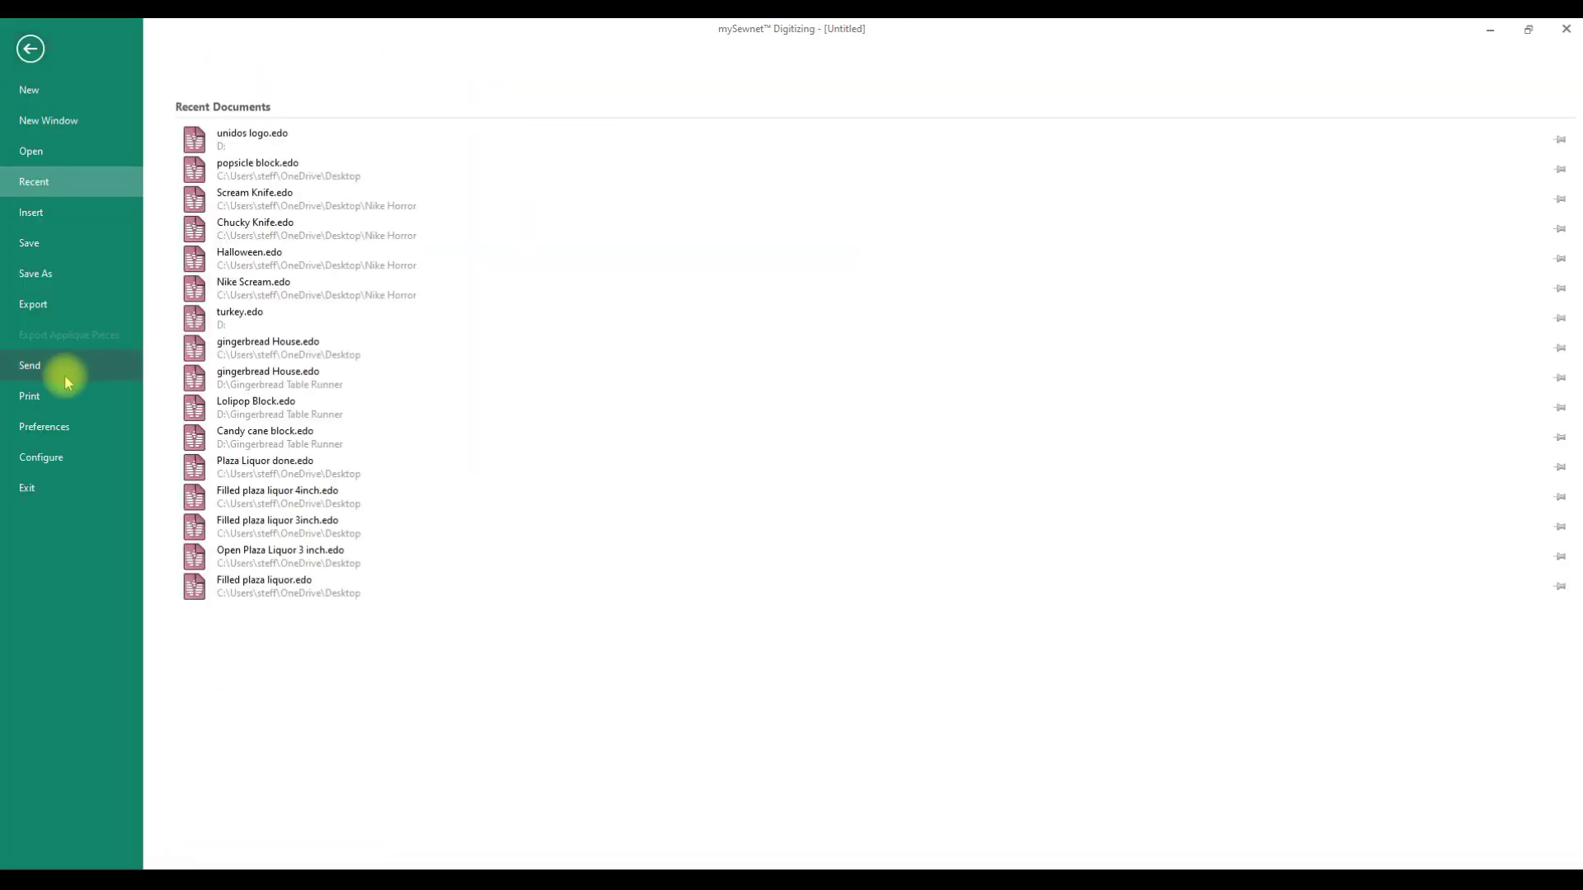
click(63, 304)
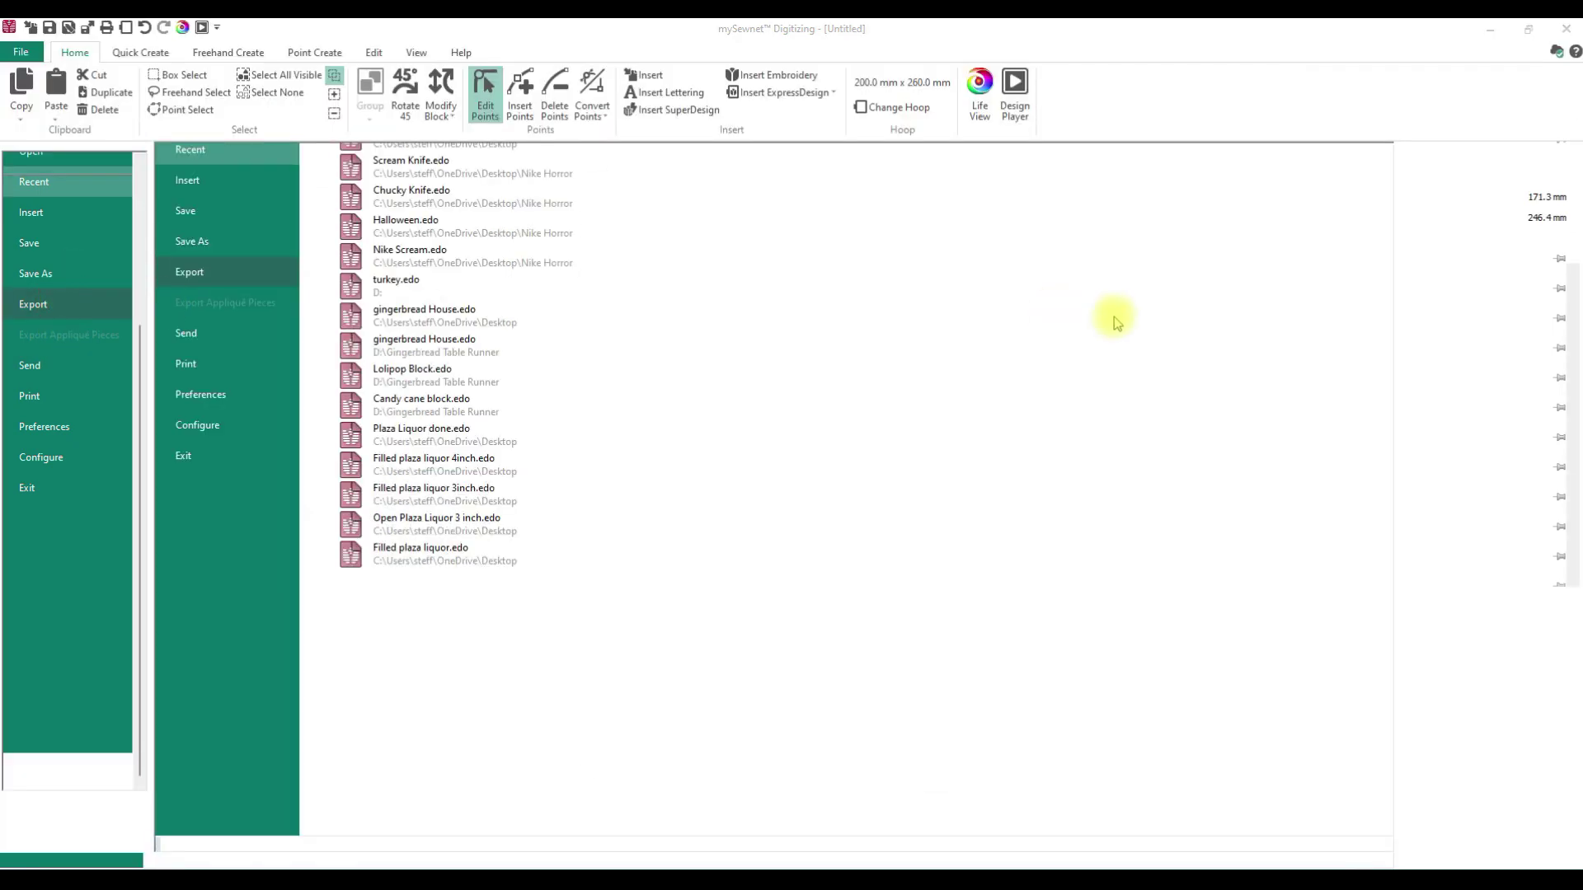
click(805, 719)
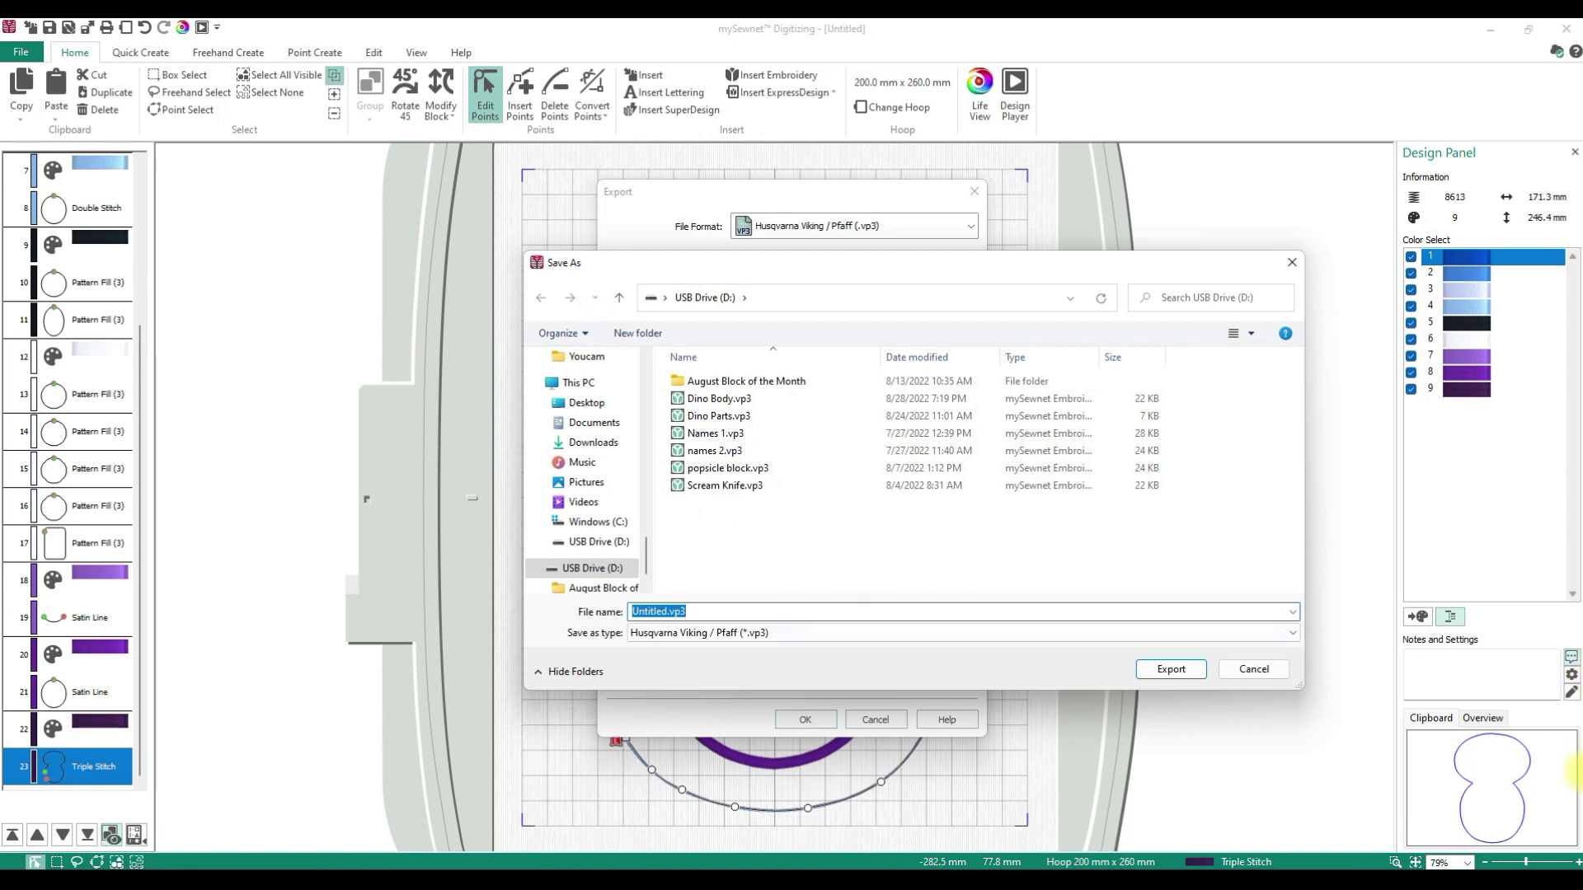
text(Dino)
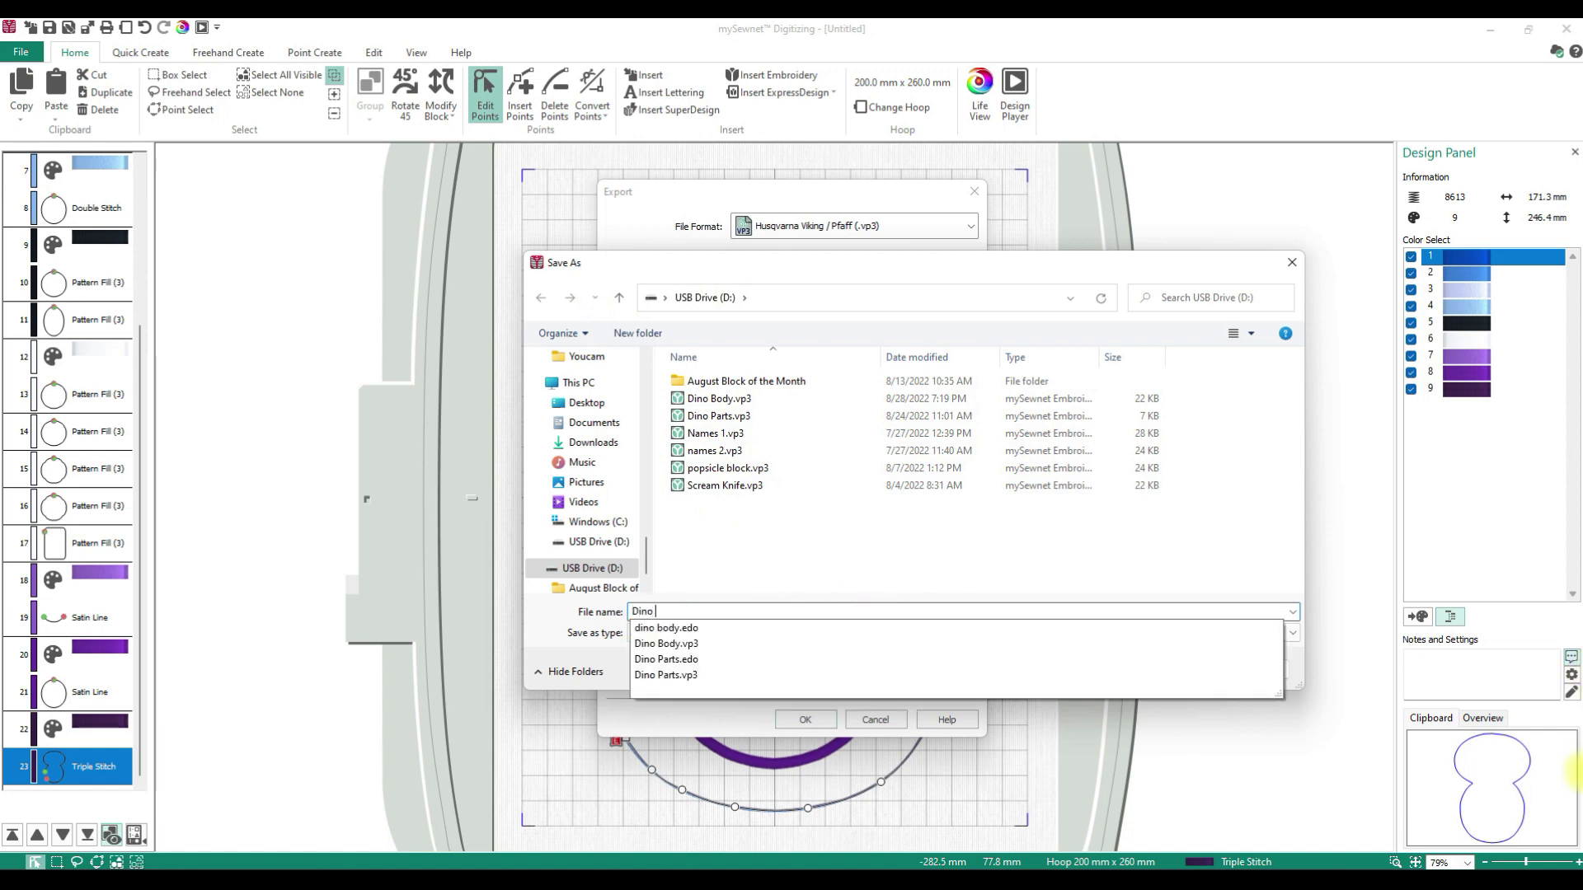
text( 2 Body)
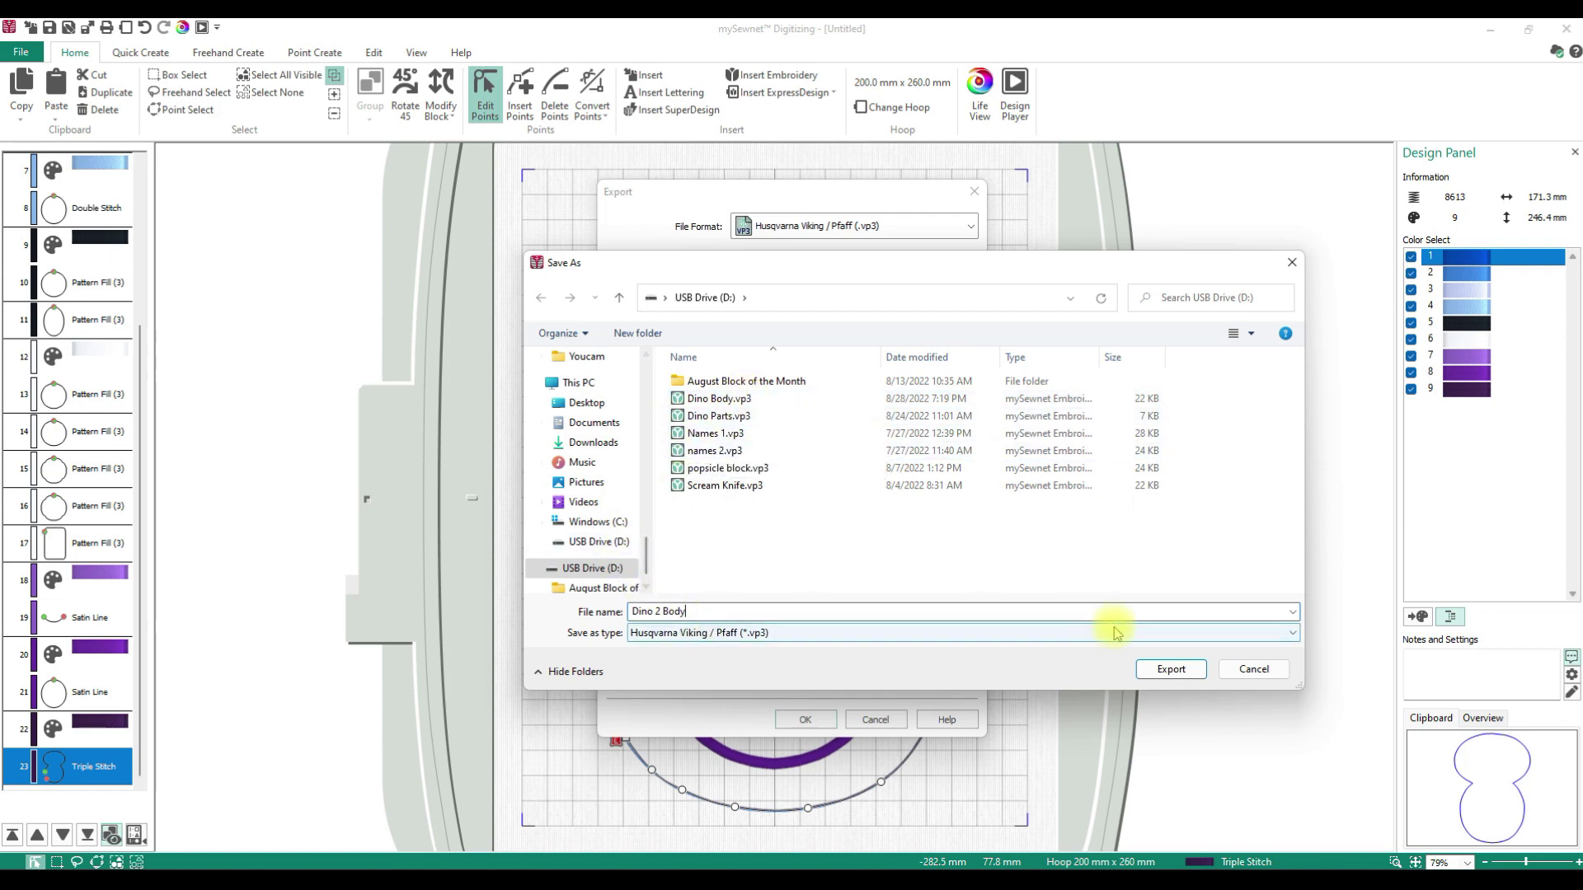
click(1171, 669)
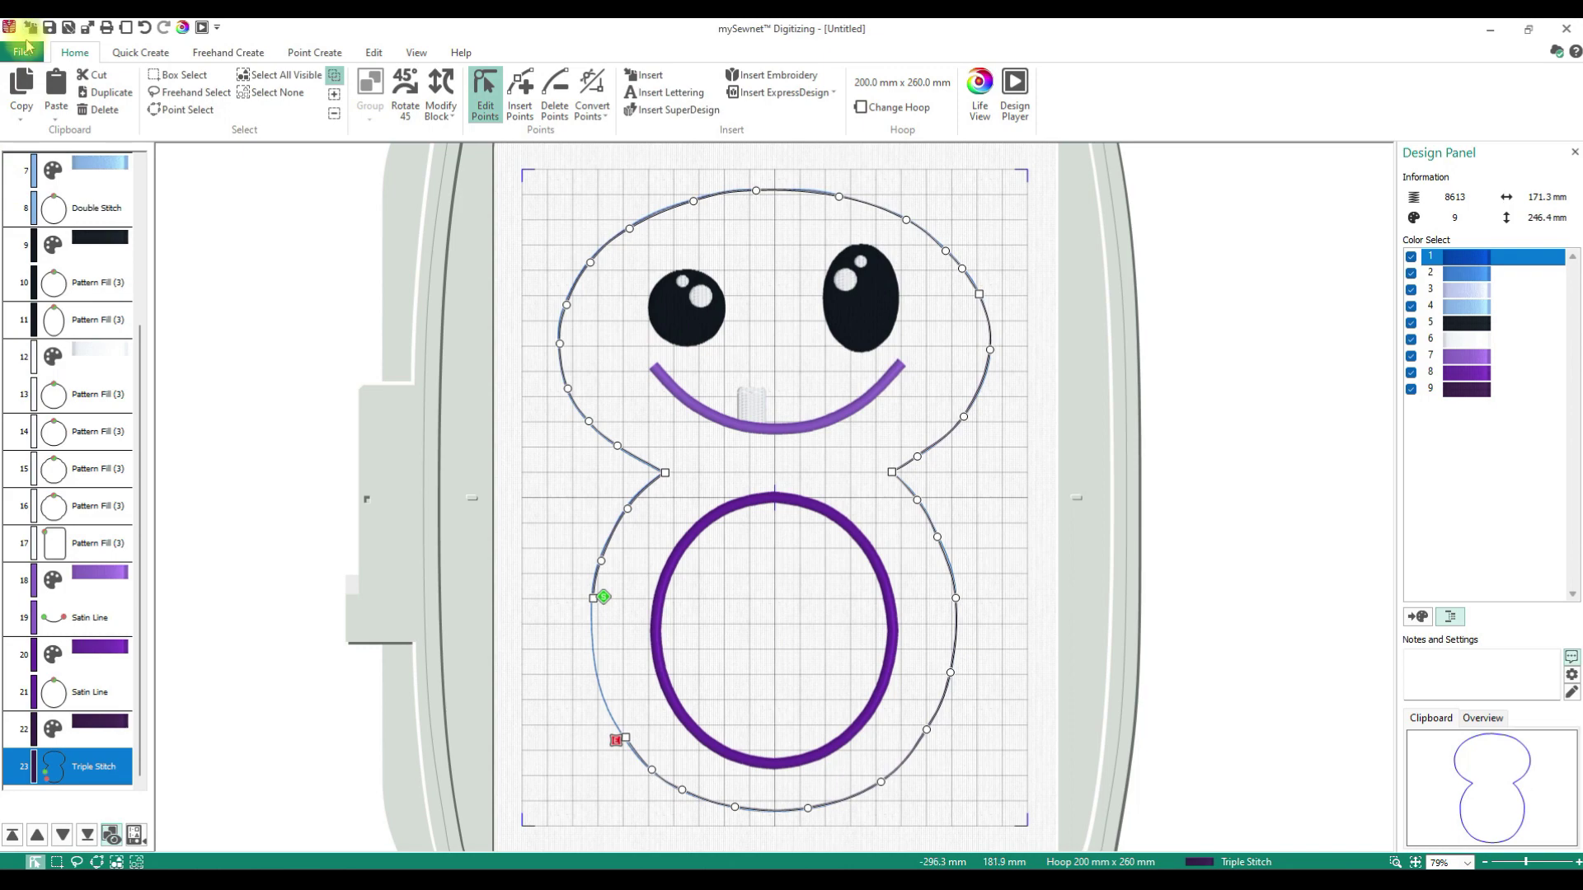
Save the design to the USB drive as an EDO file named Dino 2 Body.
click(27, 45)
click(56, 275)
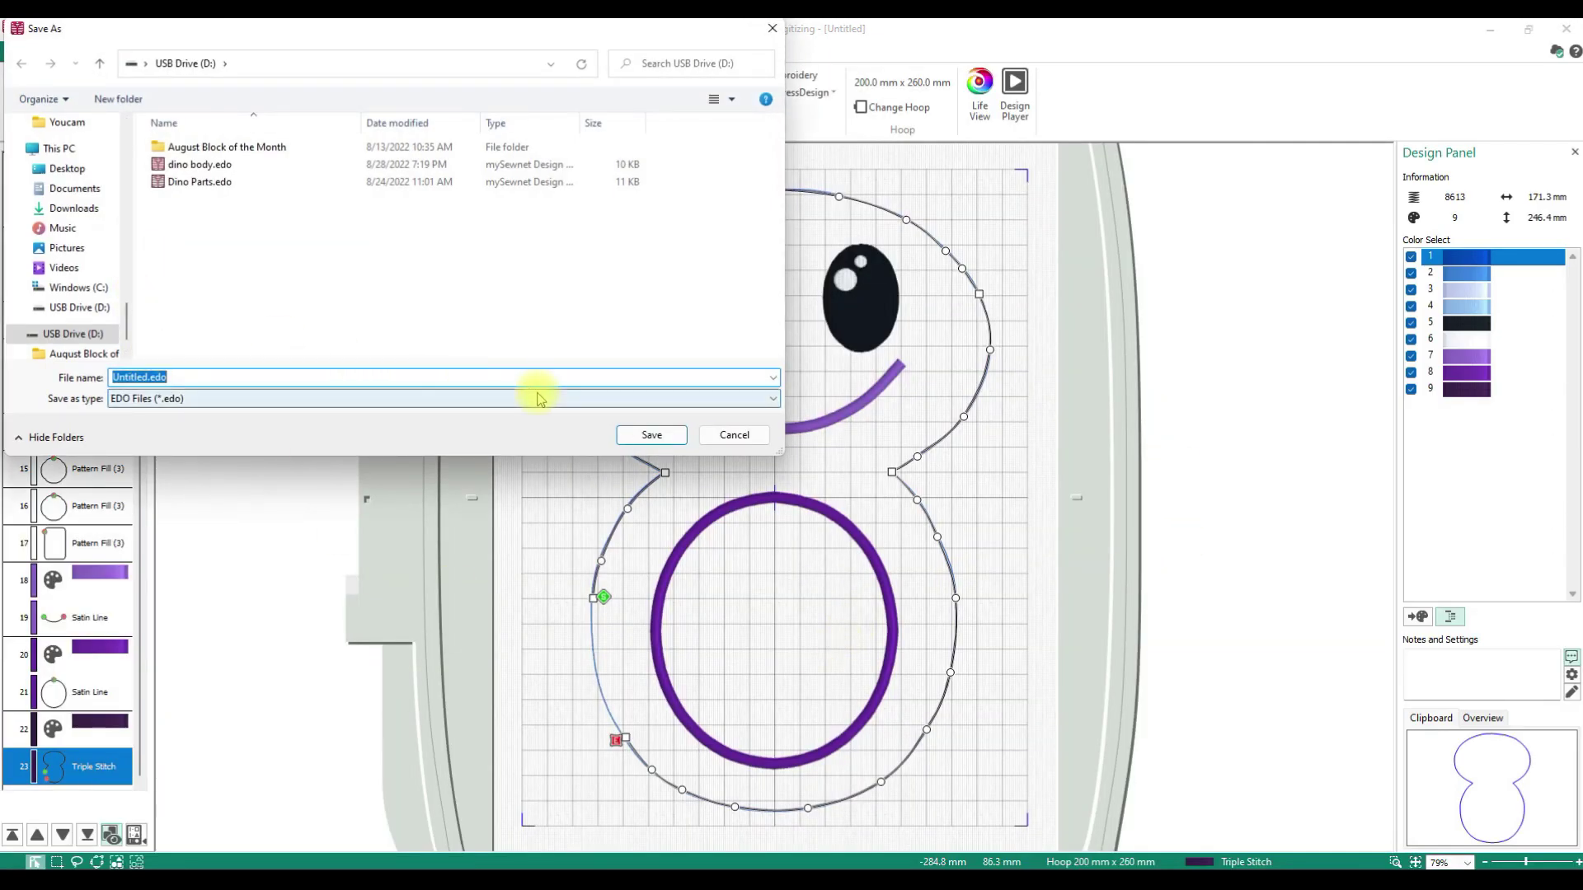
text(Dino)
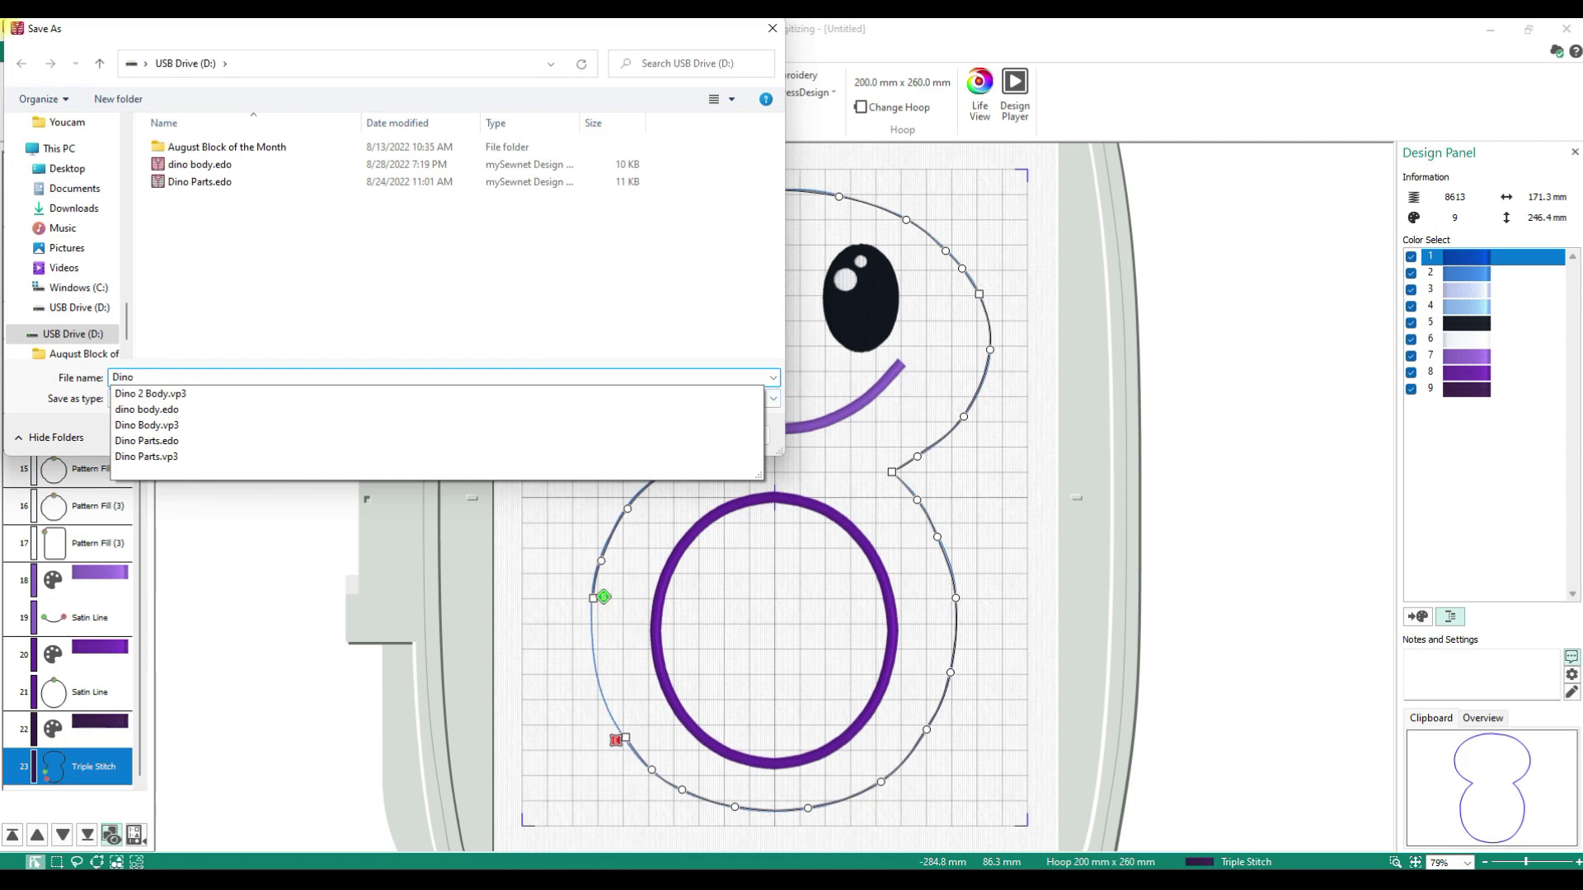
text( 2 Body)
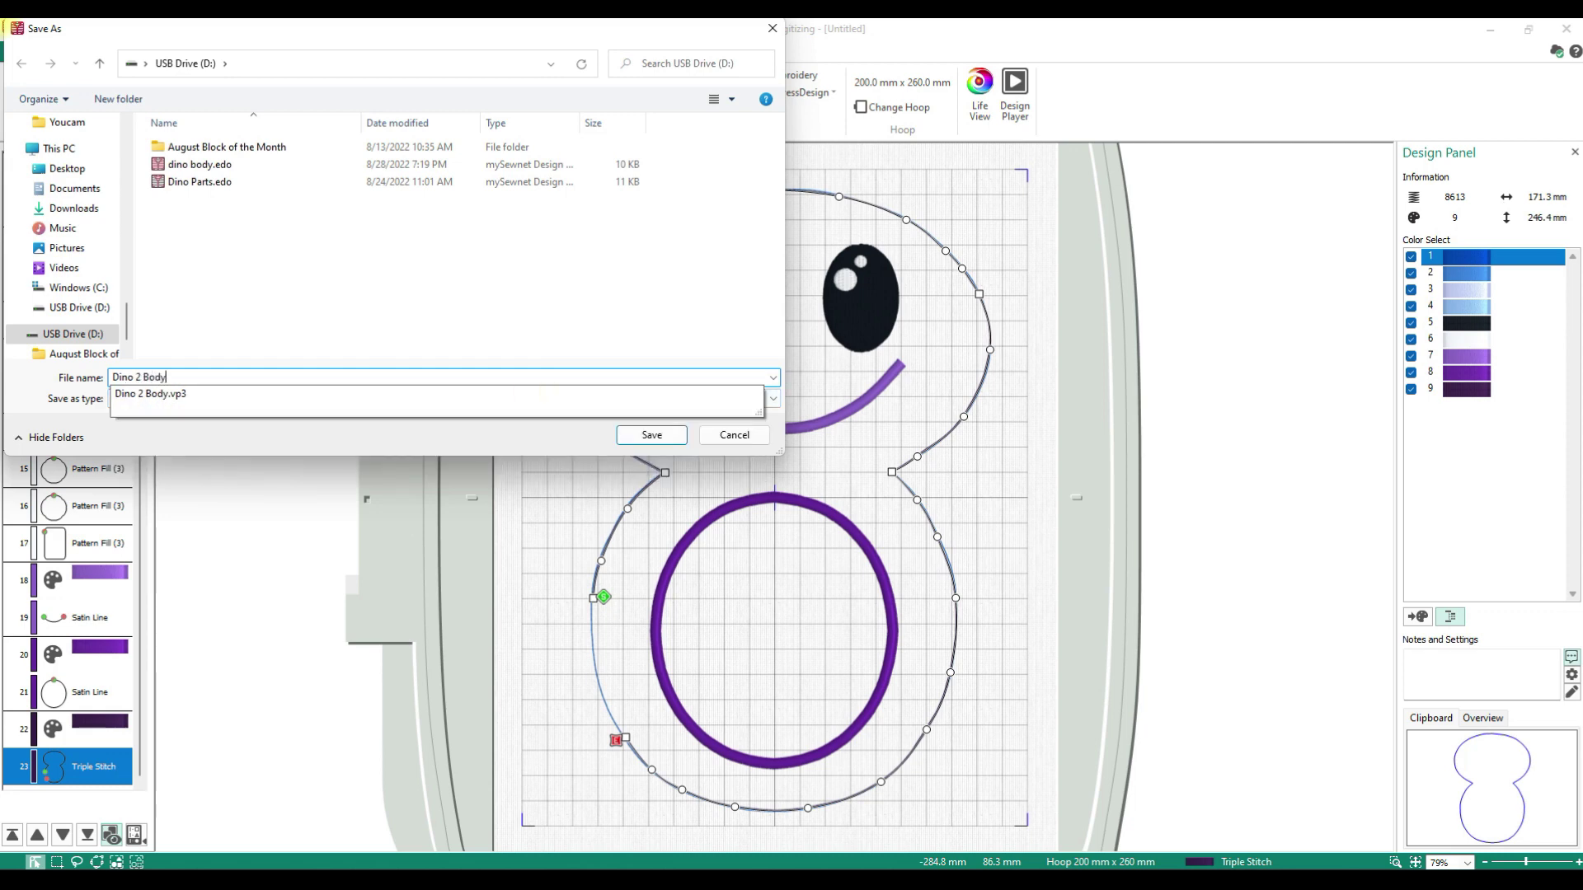
click(652, 435)
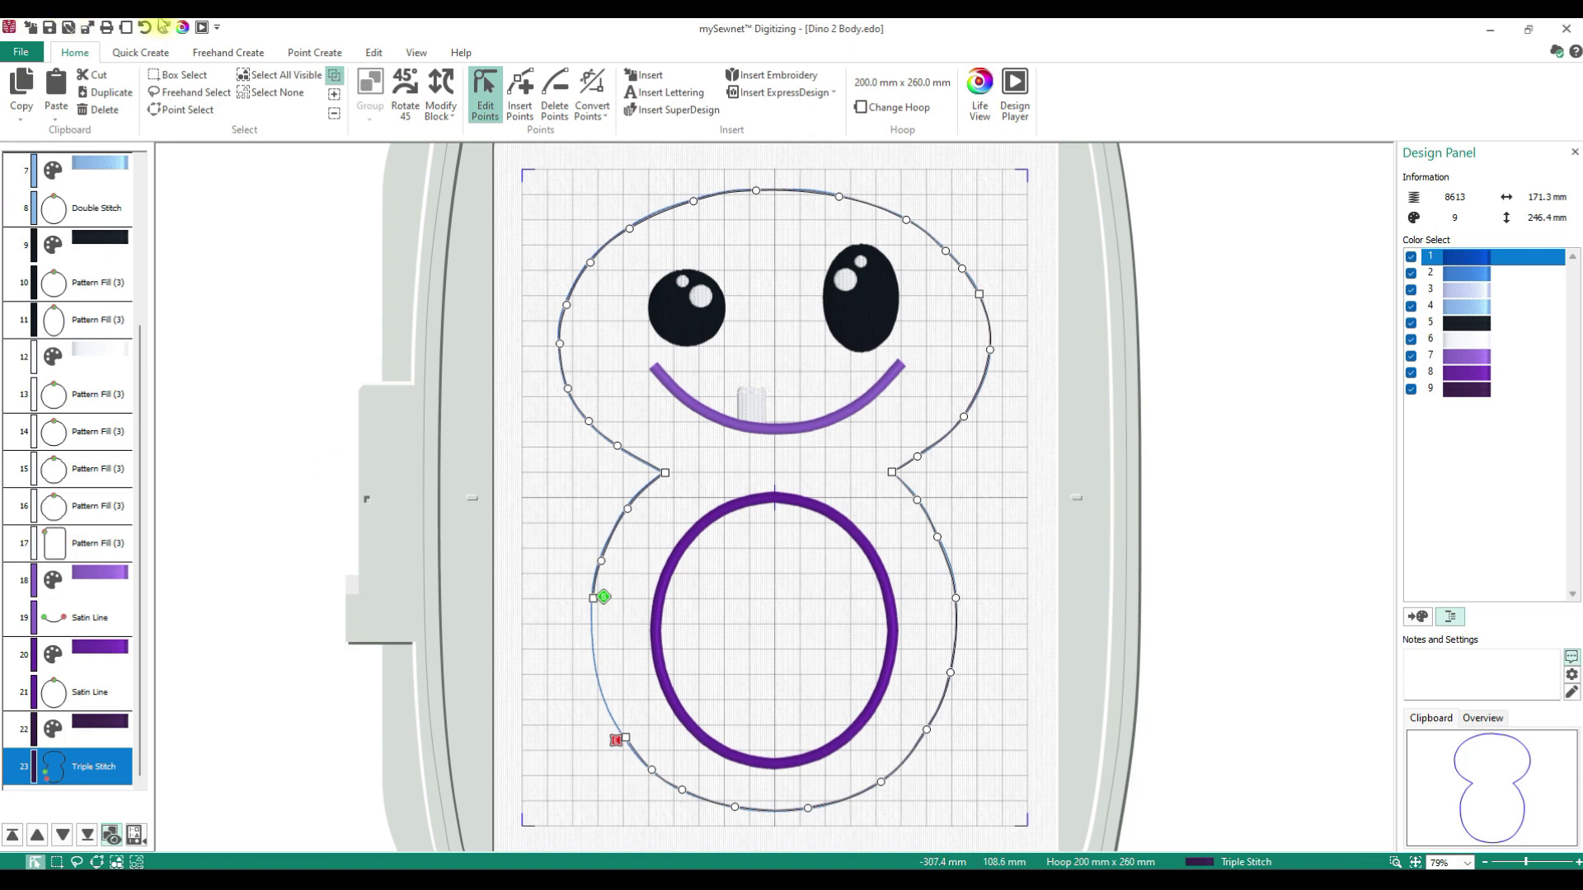
Add half-circle shape 17 with a Running Stitch line and place it outside the body outline, below the right side of the head.
click(138, 52)
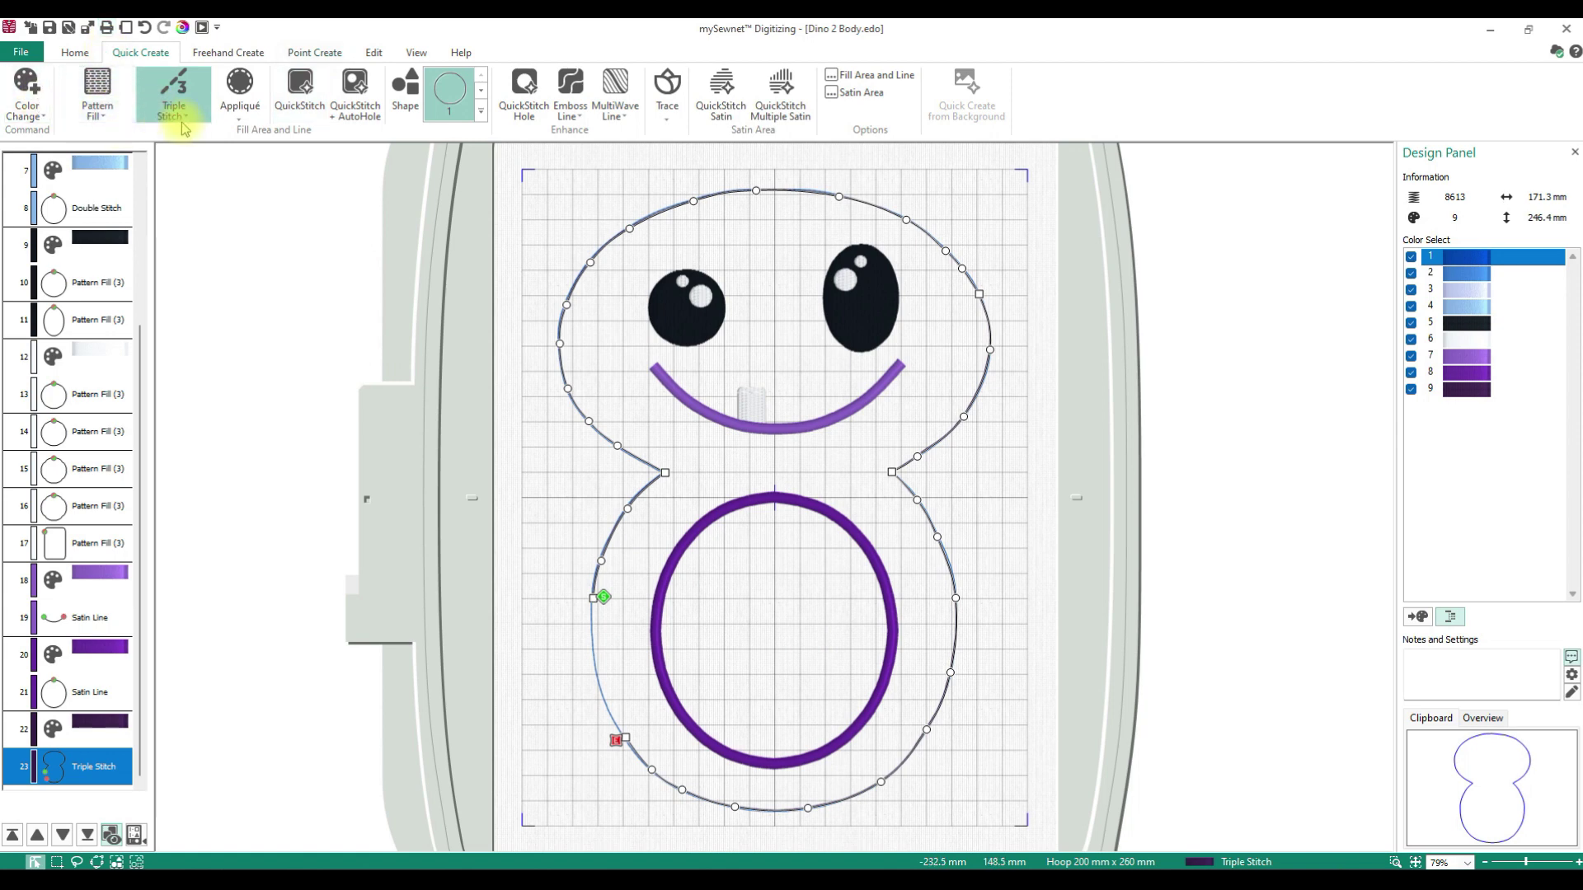
click(173, 153)
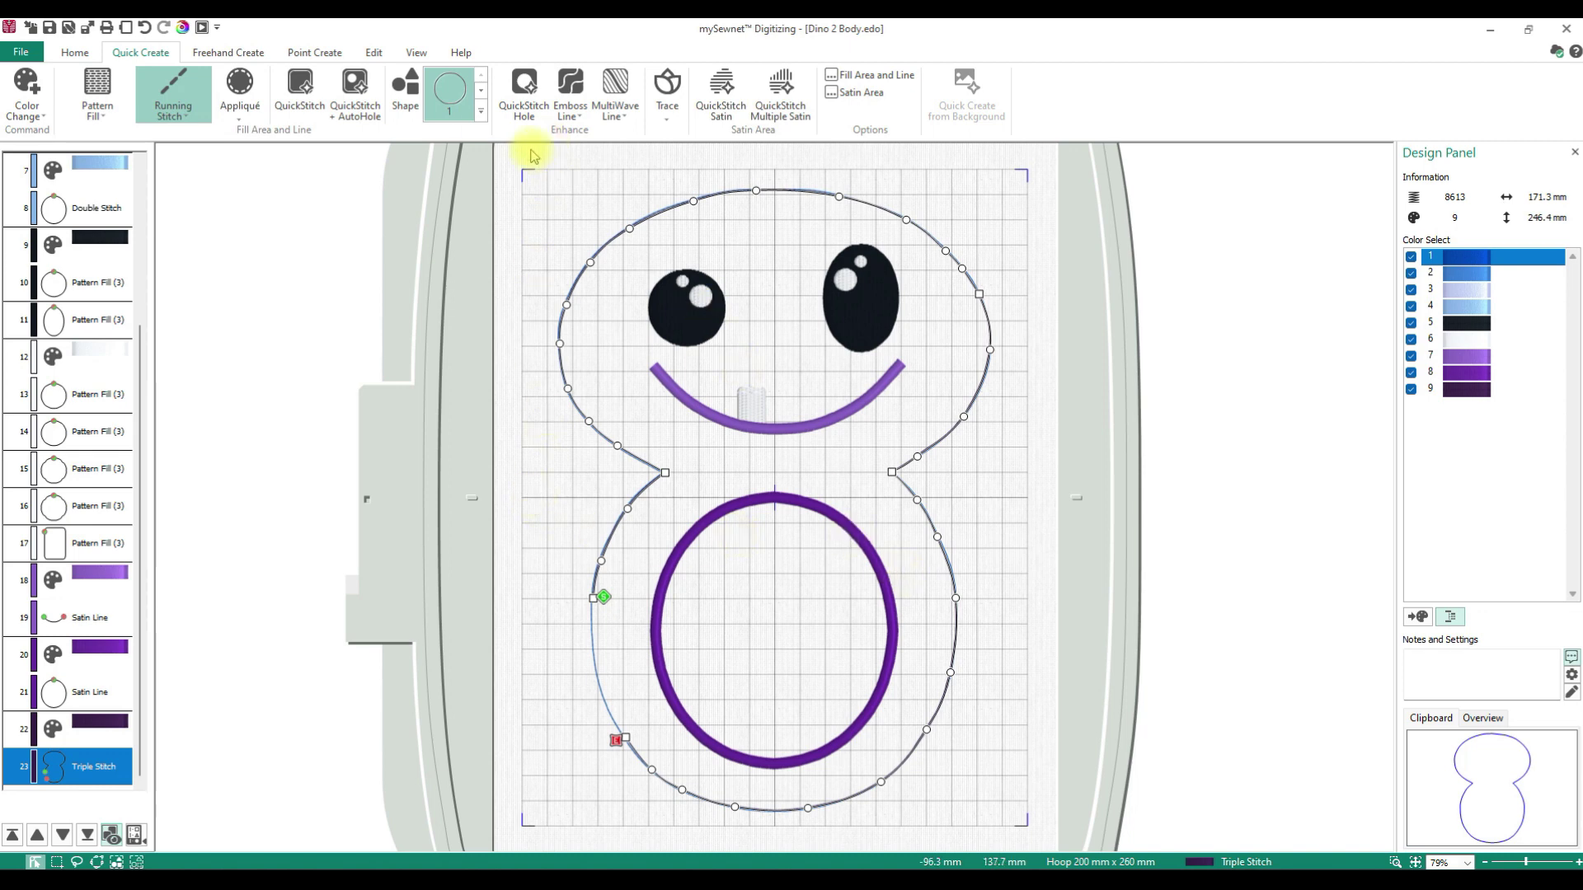
click(482, 111)
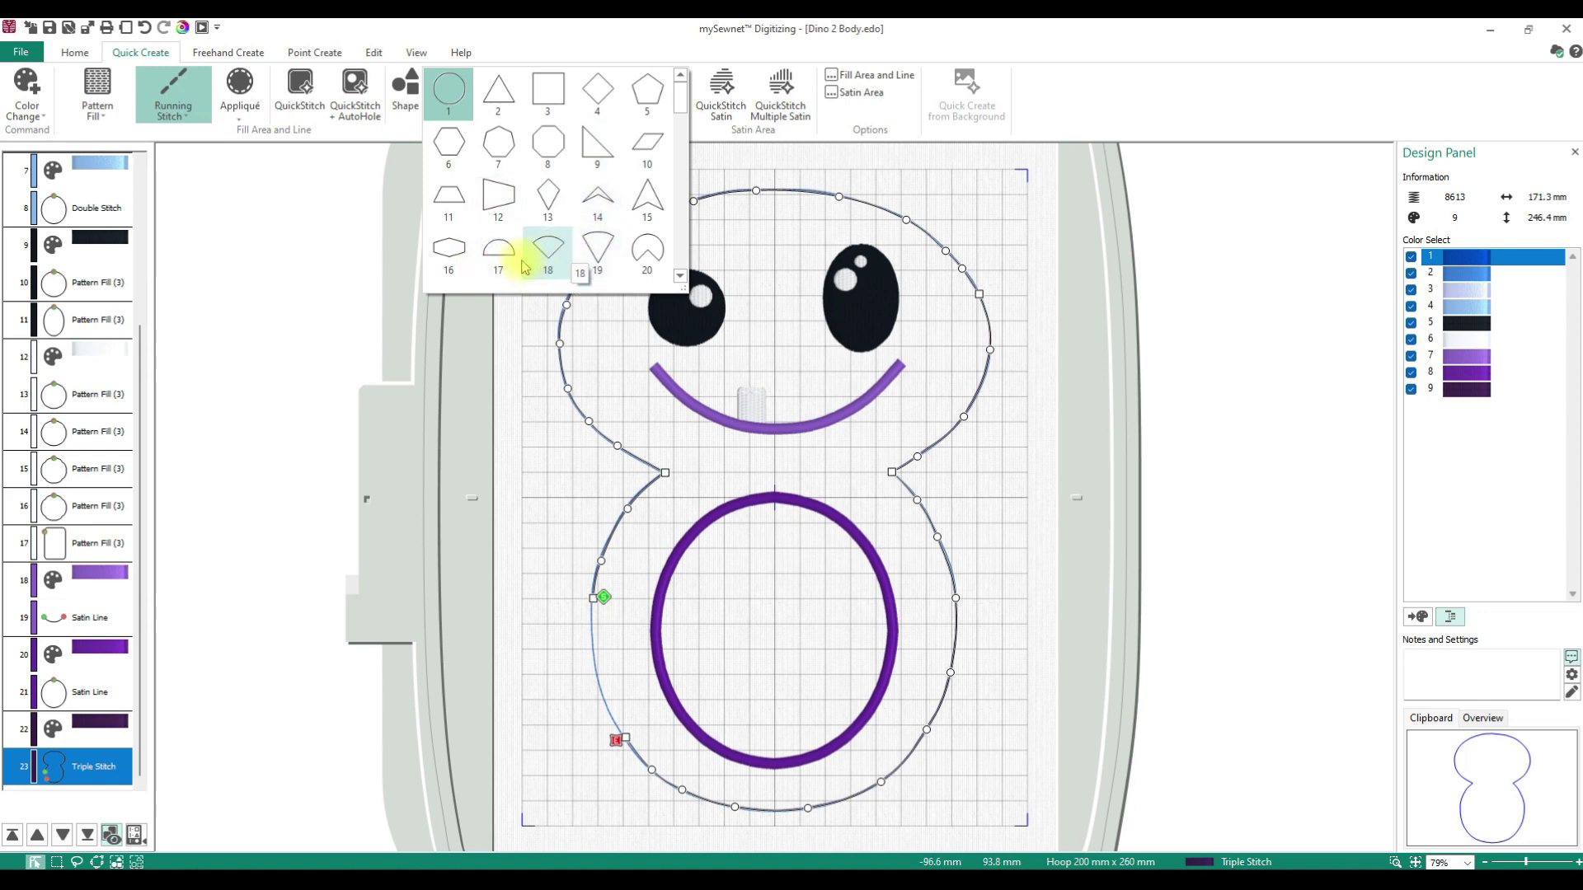
scroll(646, 202, down, 2)
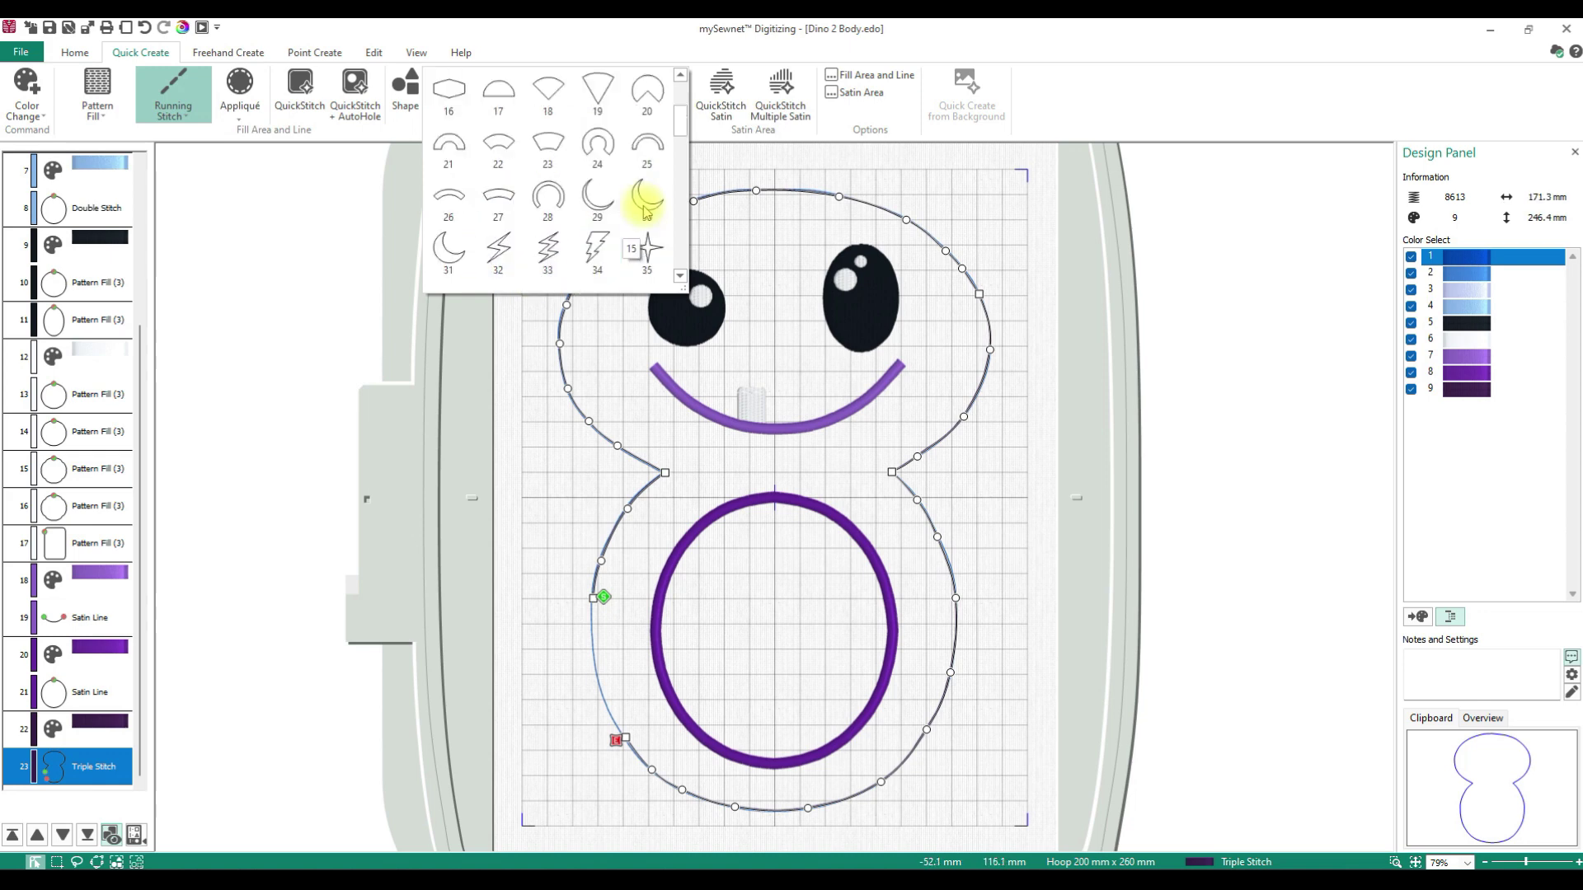
scroll(645, 211, down, 3)
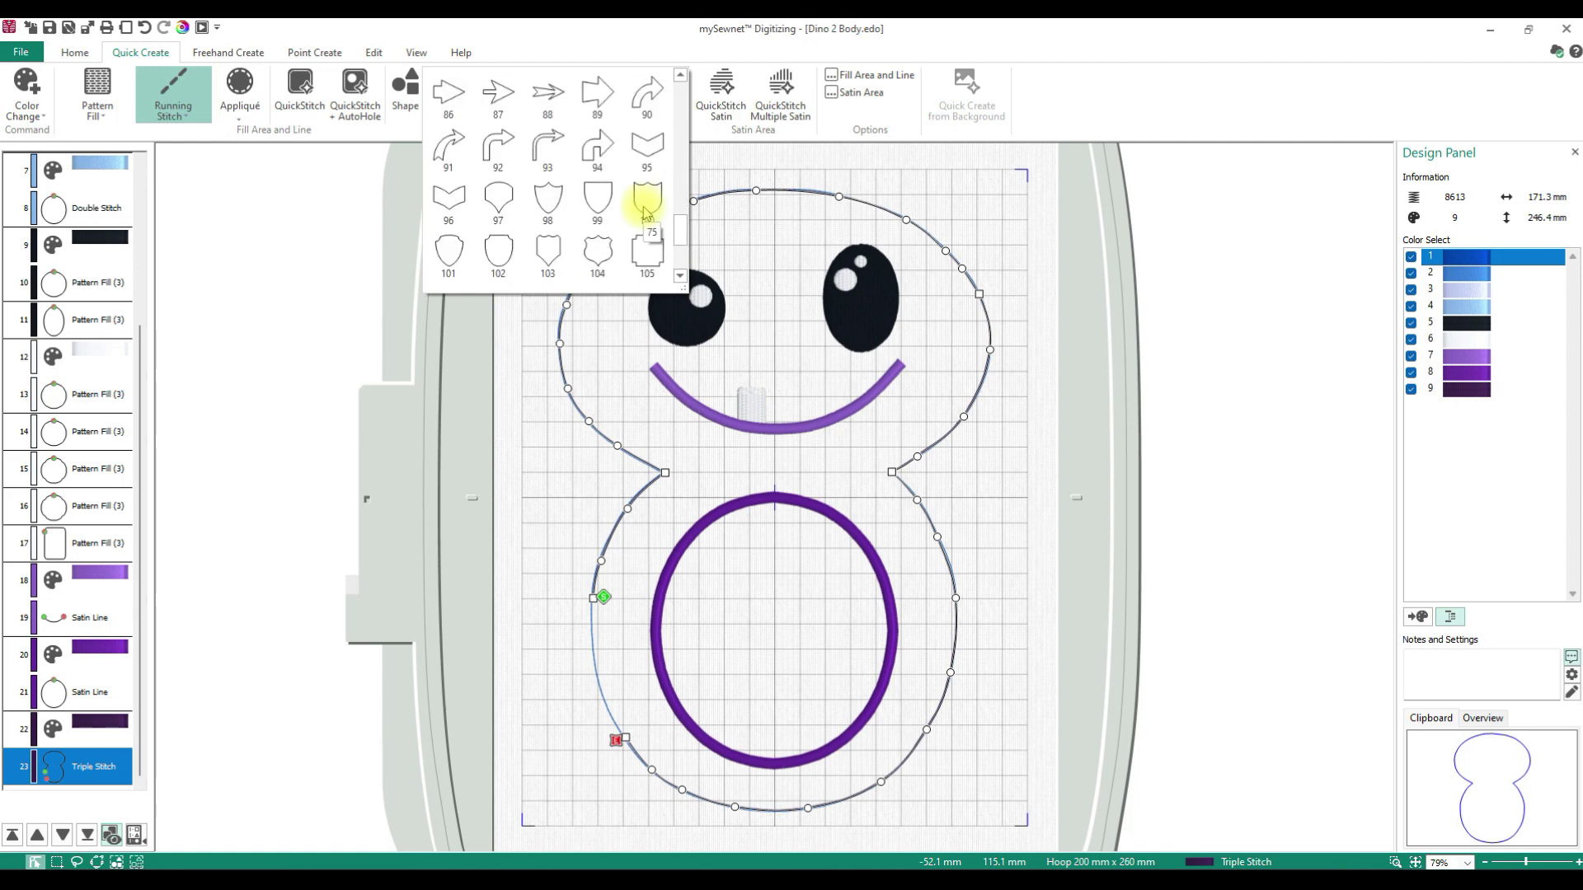
scroll(645, 212, up, 1)
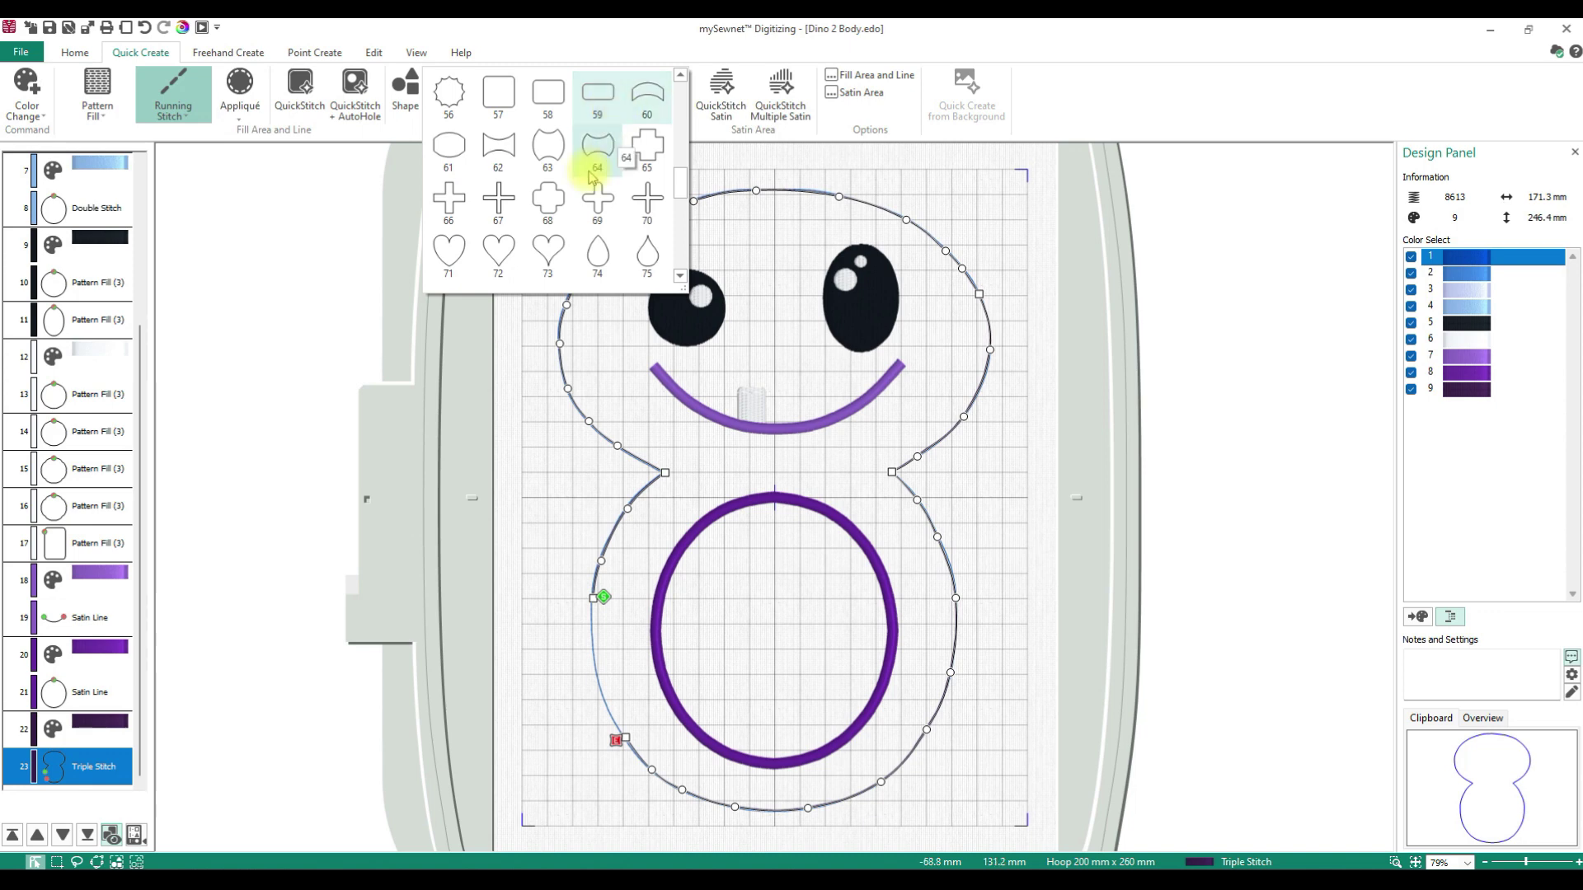
scroll(577, 165, up, 3)
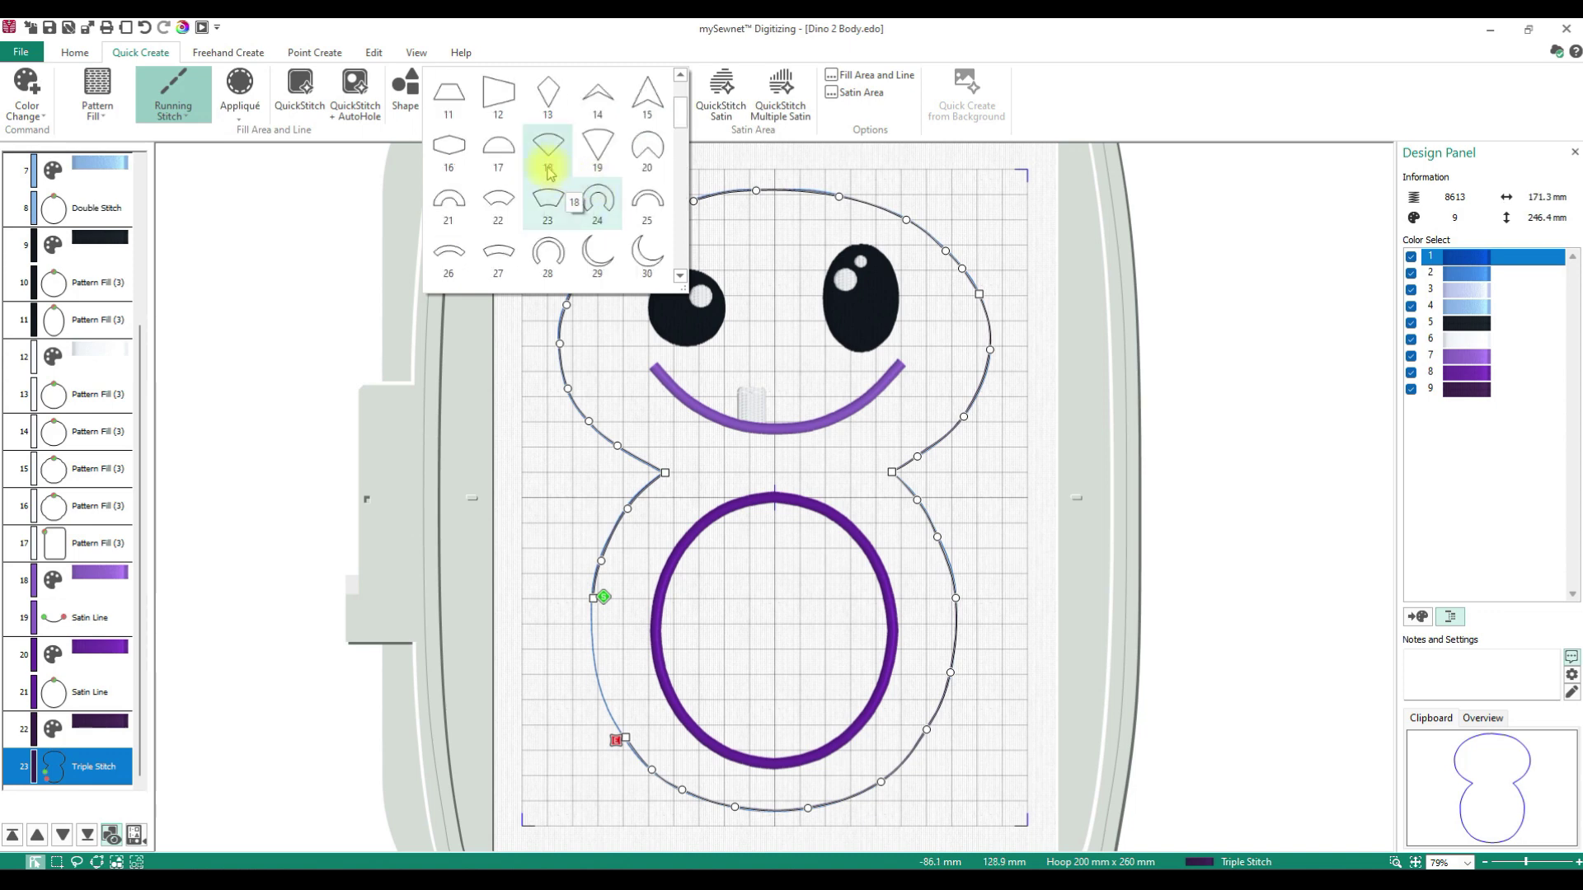
click(499, 148)
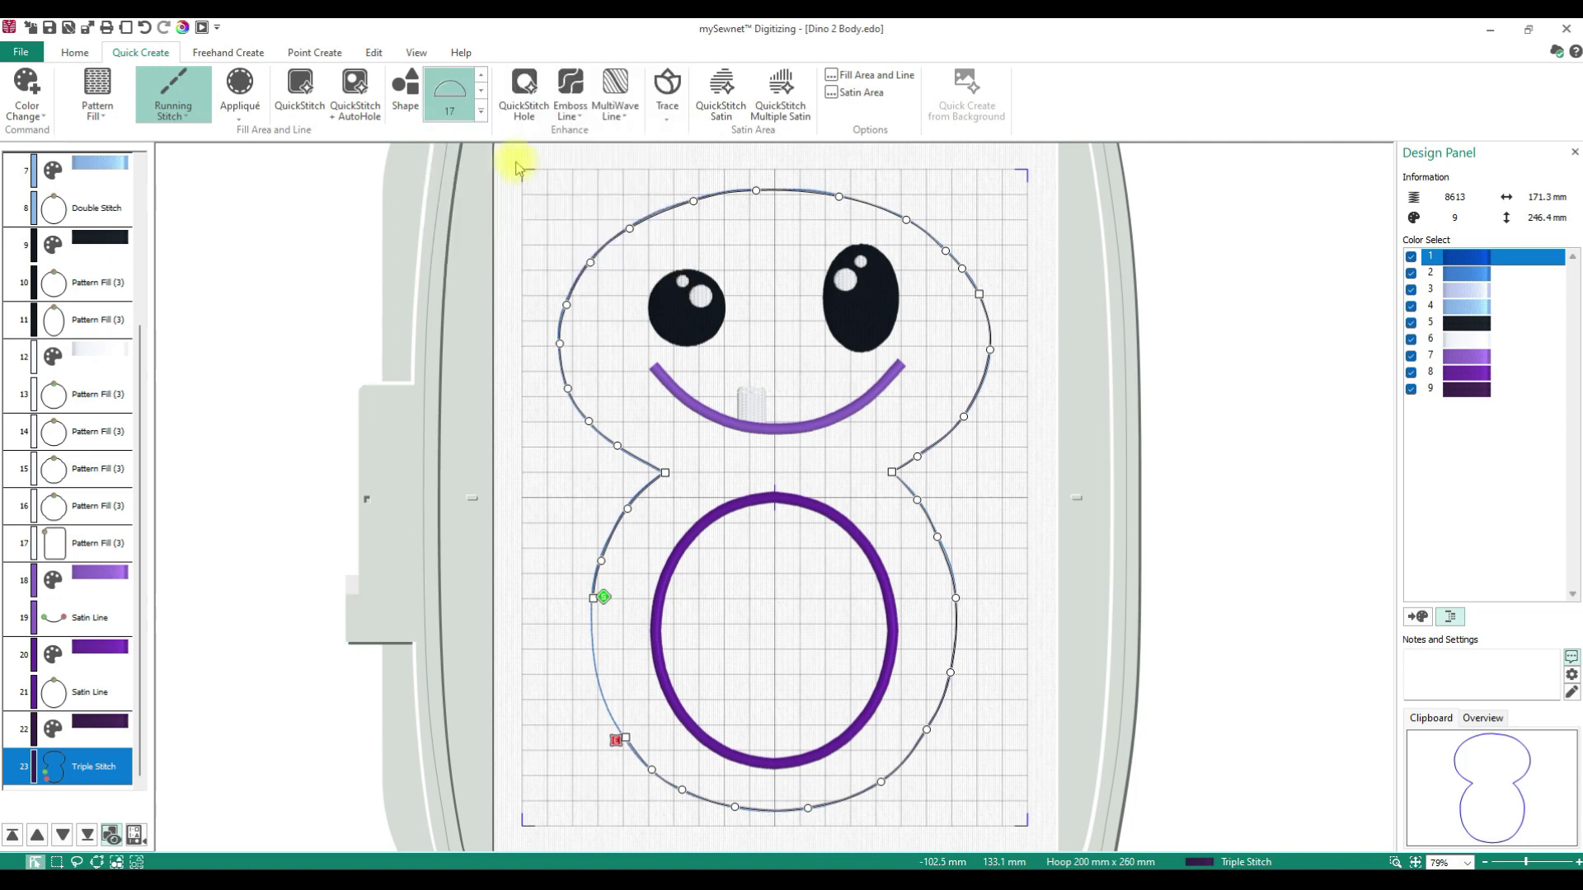
click(404, 103)
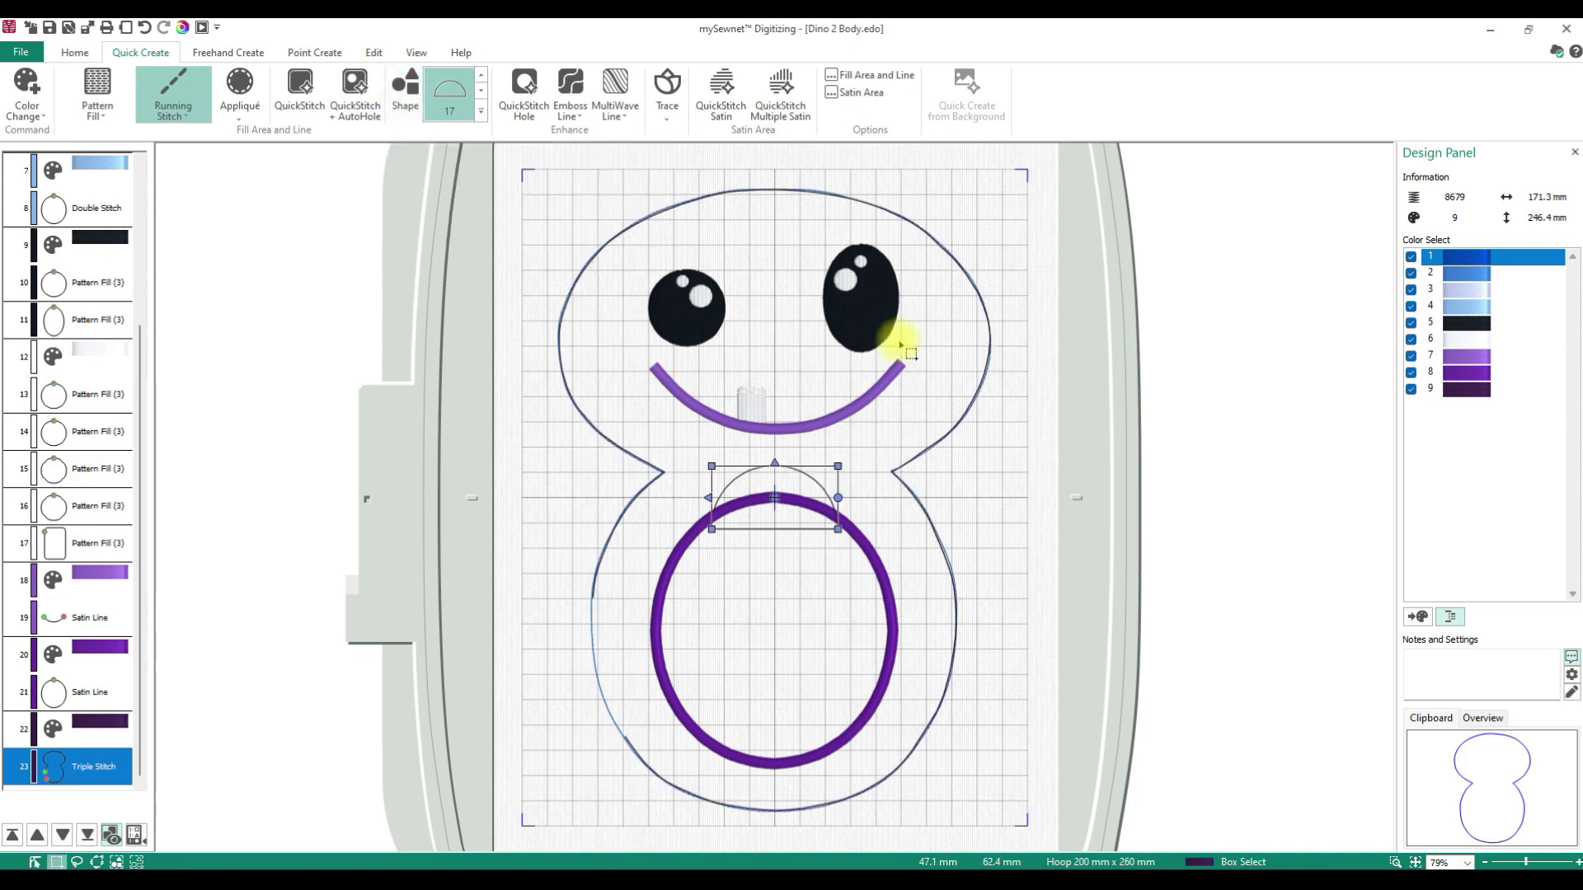
drag(814, 501, 1061, 460)
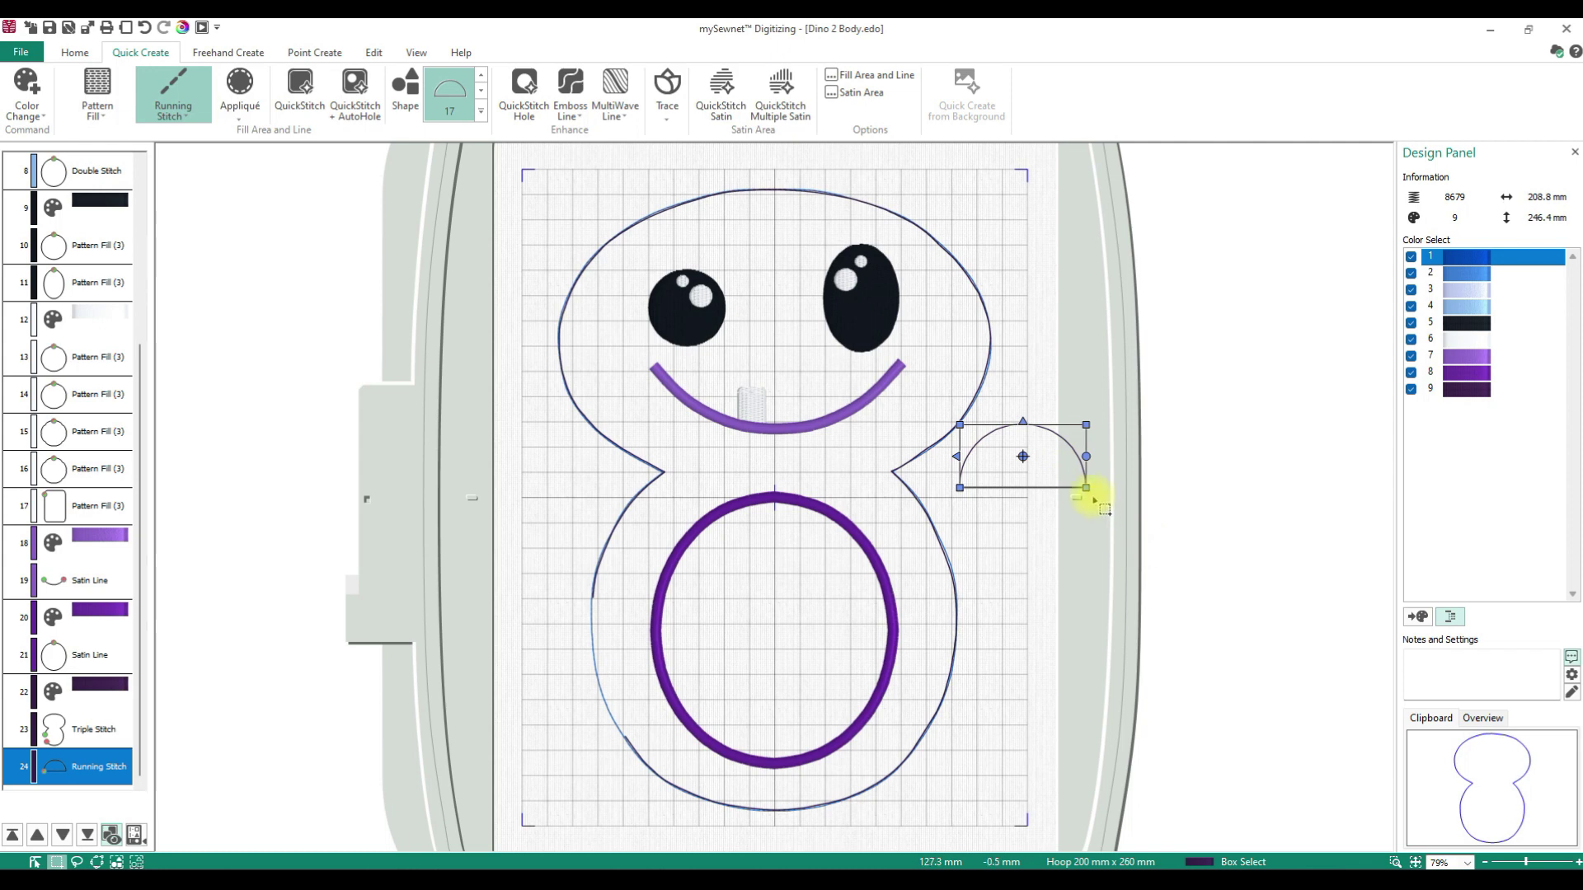
Try stretching the half circle downward and narrowing it as a whole, and undo both resizes.
drag(1084, 488, 1084, 610)
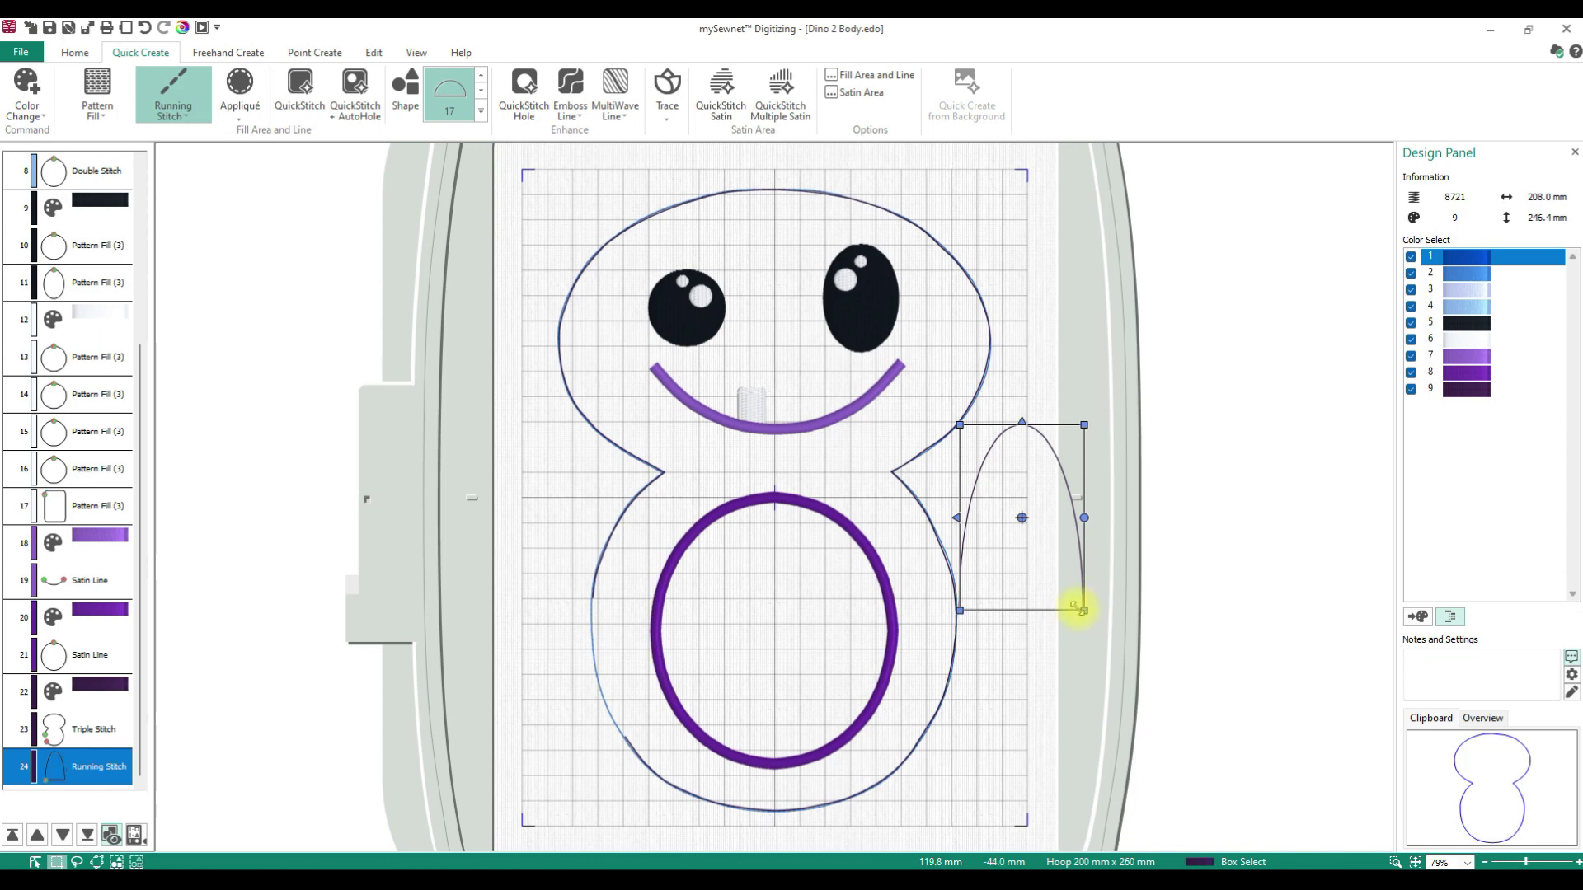
drag(1084, 609, 1044, 608)
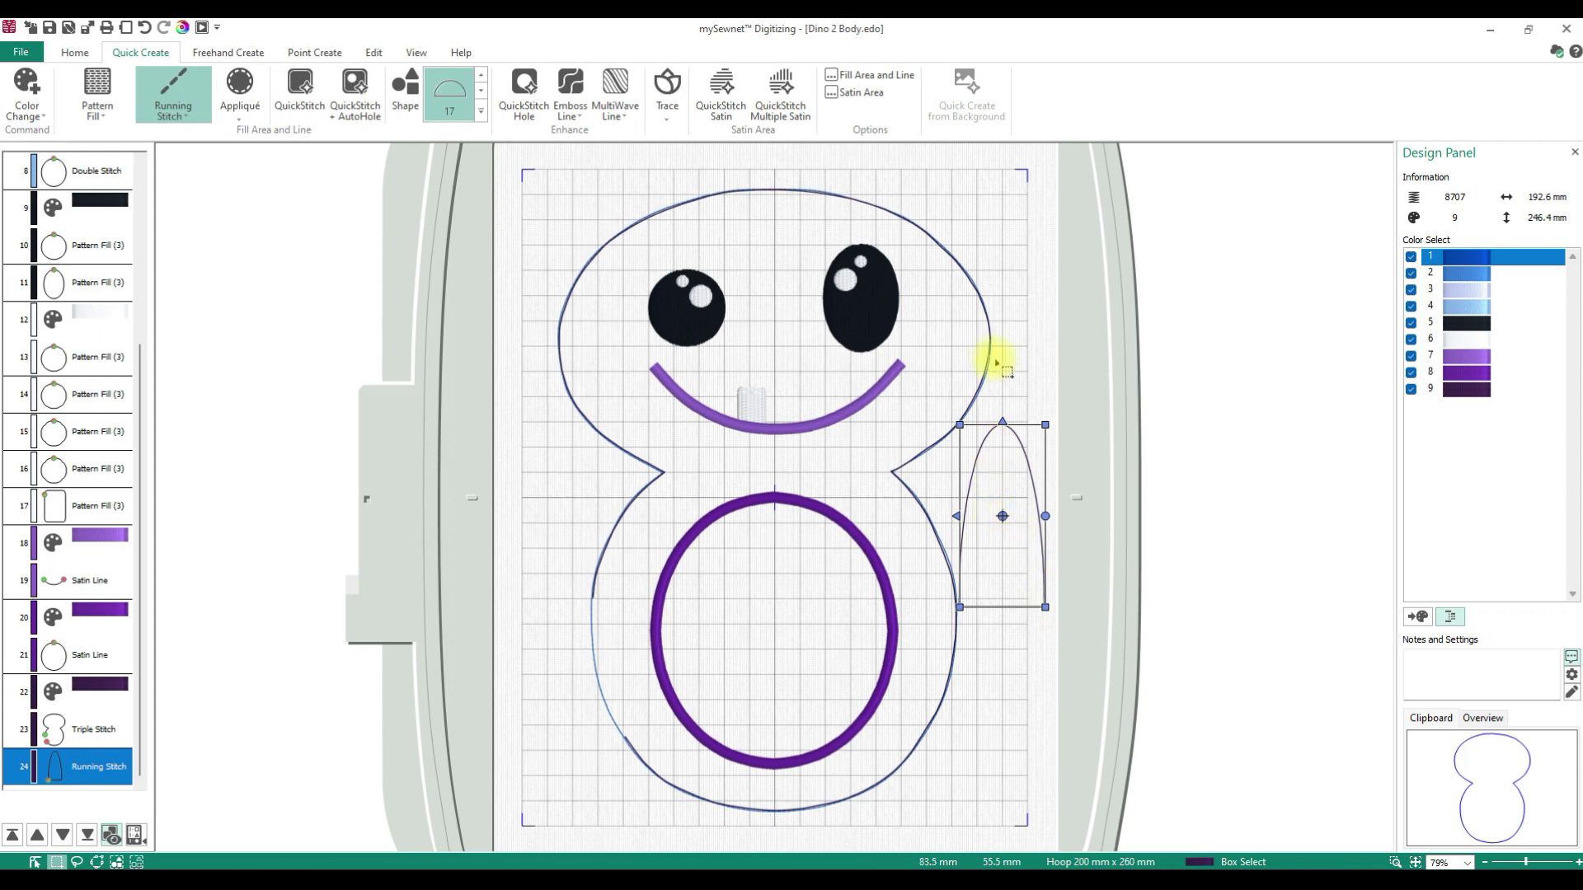
click(146, 29)
click(147, 29)
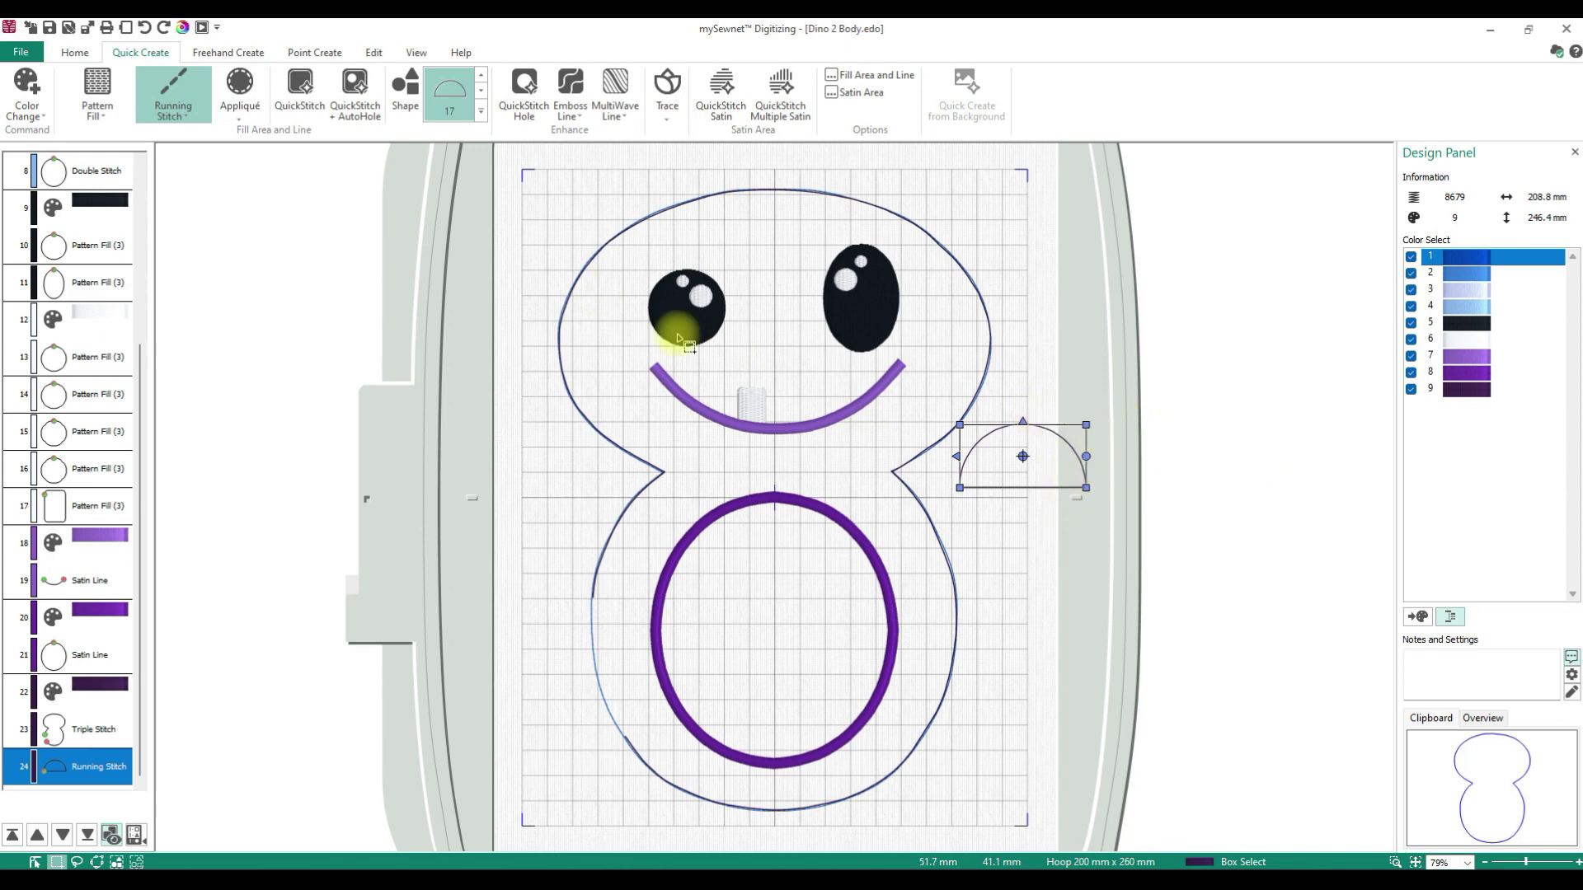
Insert two points on the half circle's flat bottom edge, one near each corner.
click(89, 54)
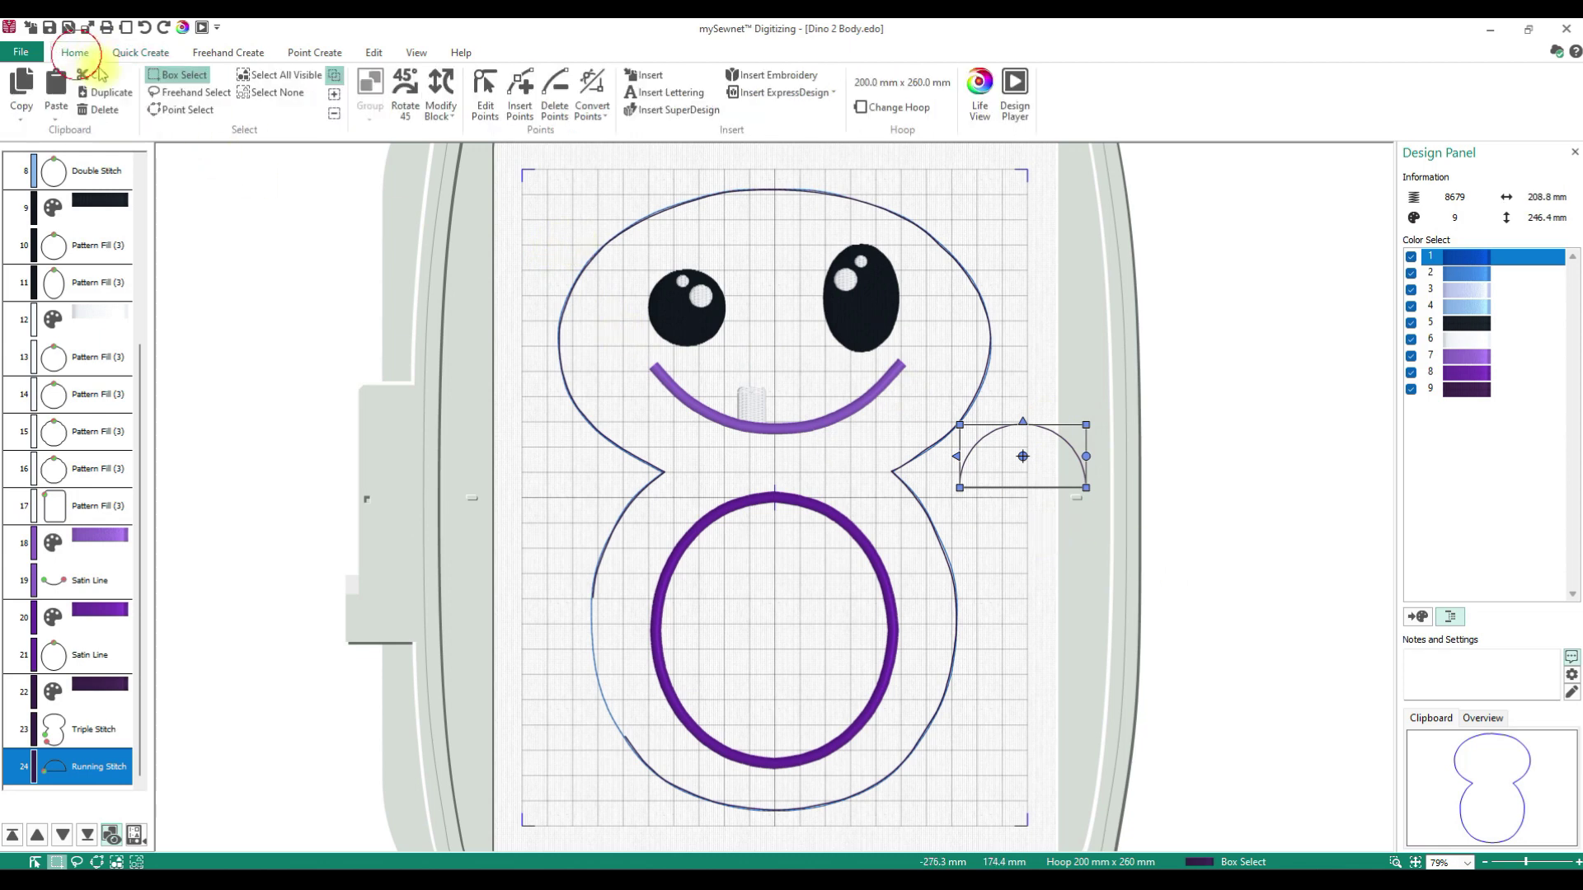
click(528, 119)
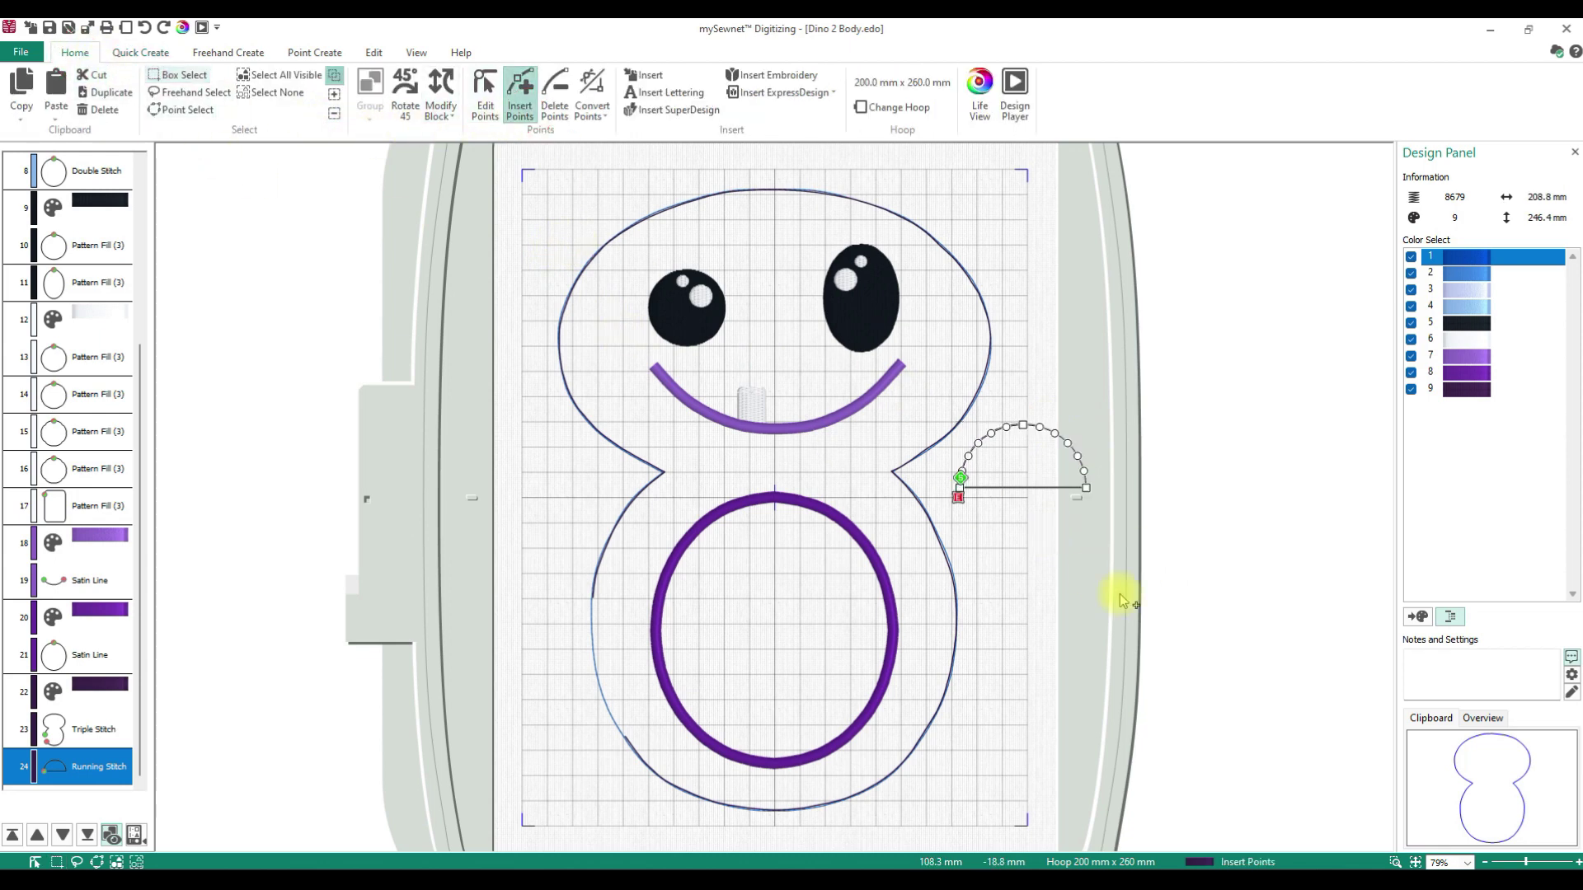
click(982, 487)
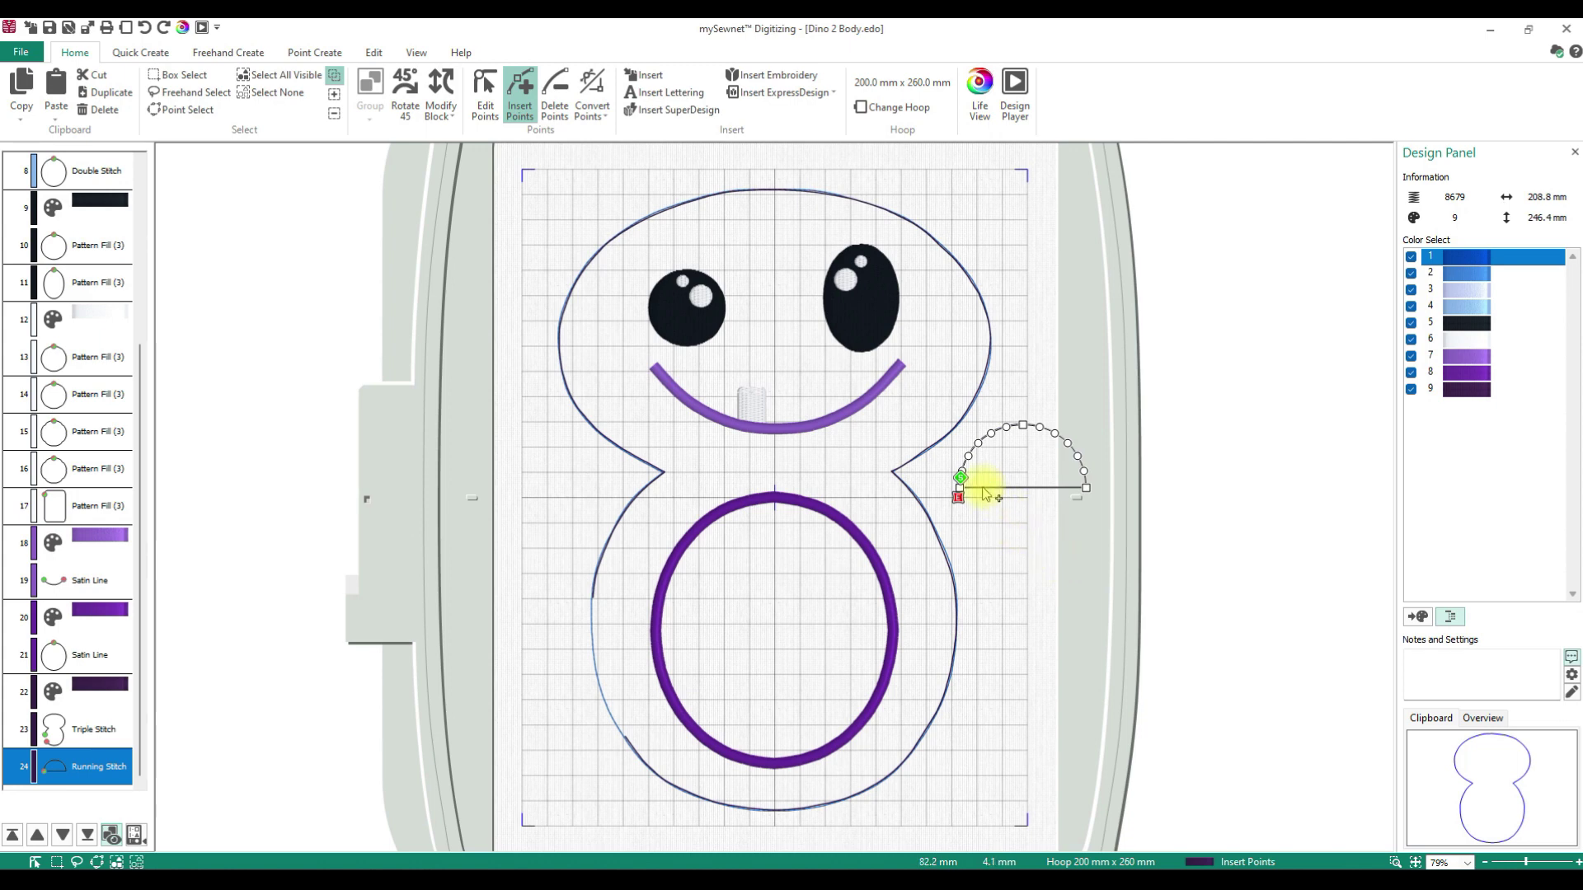
click(1062, 487)
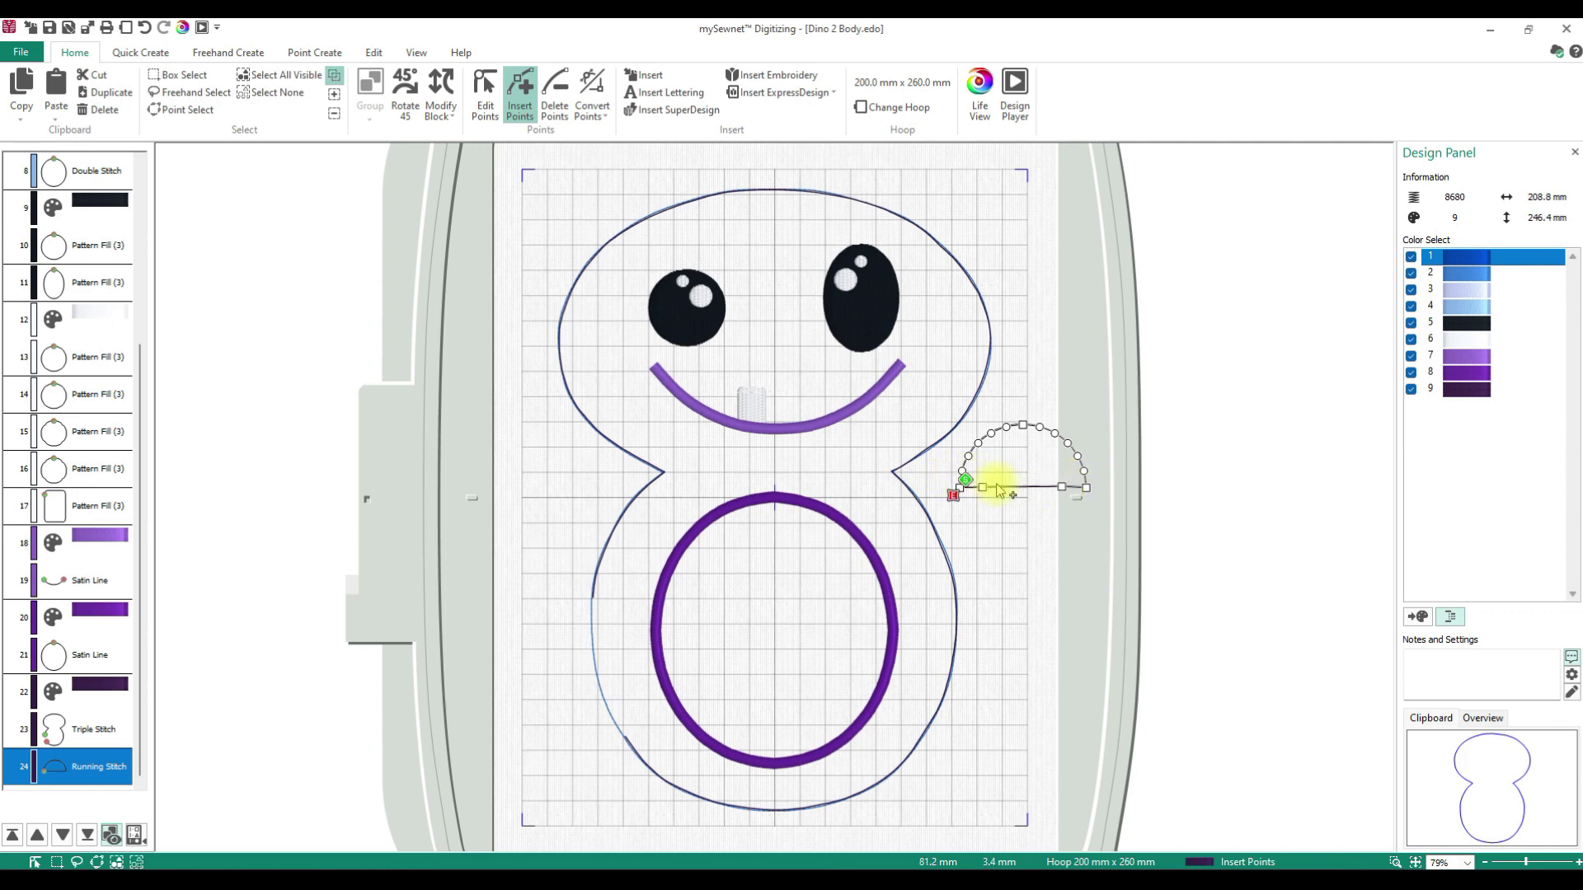
Move the two inserted points straight down below the half circle's corners to form a tall arch with a flat base.
click(487, 99)
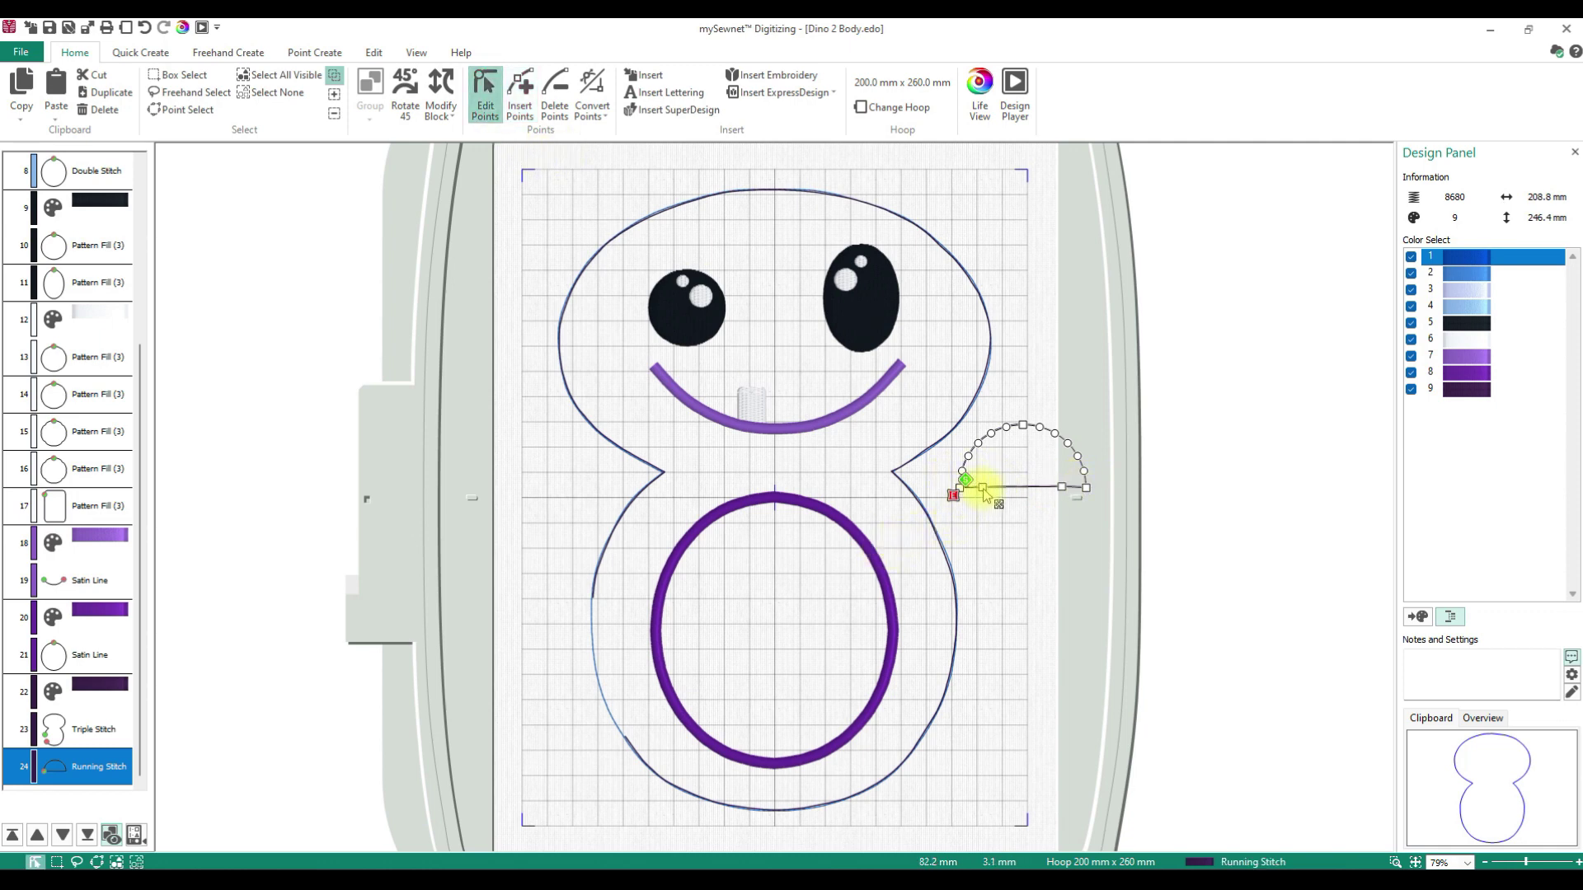
drag(983, 491, 963, 635)
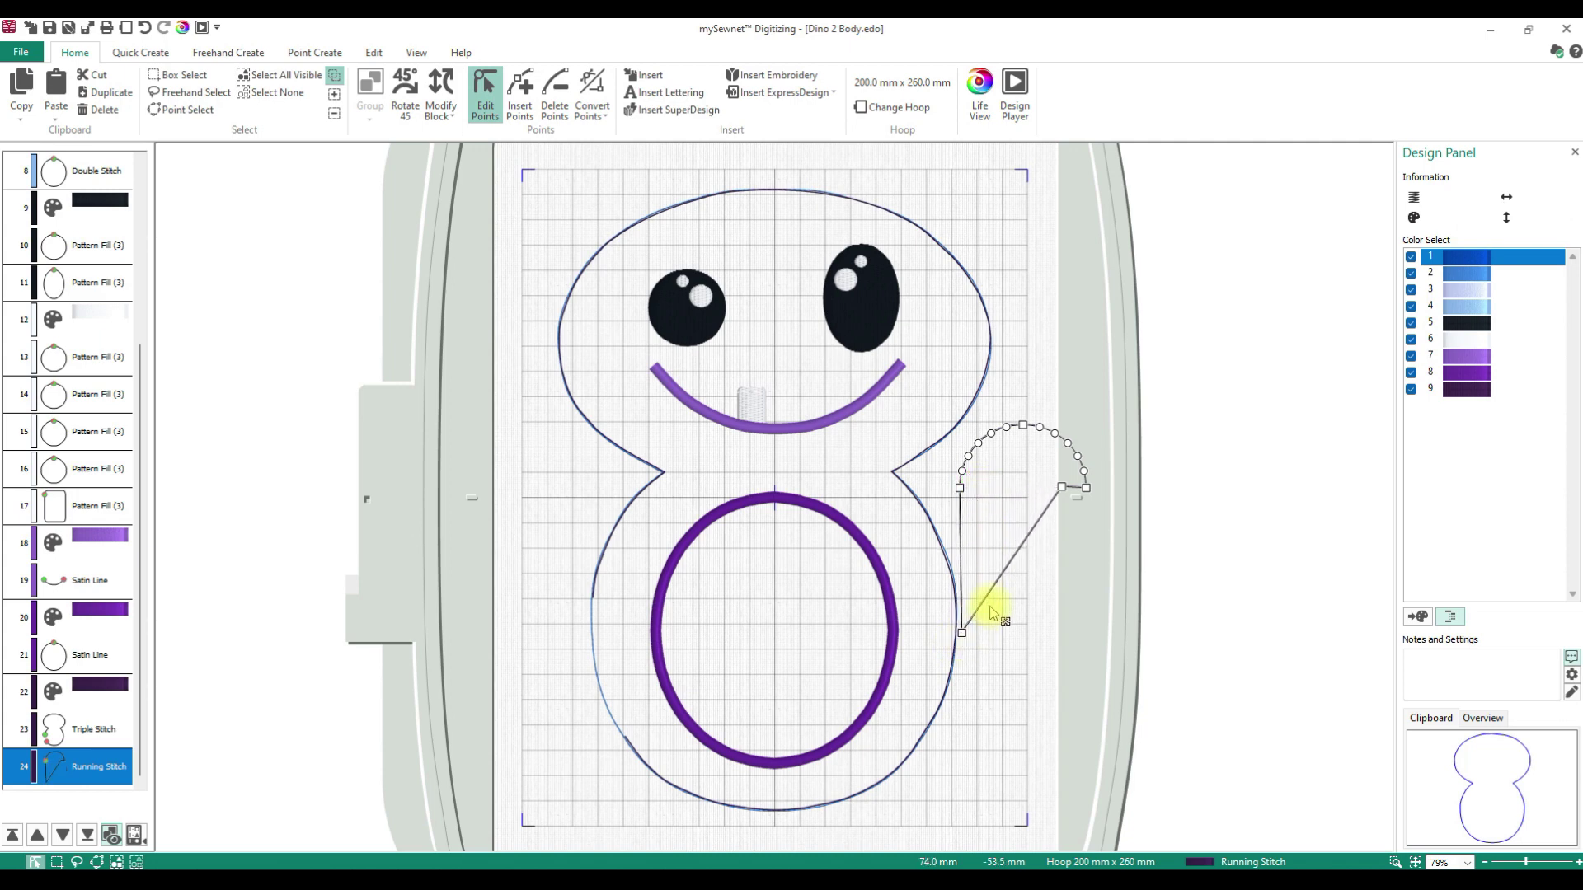
drag(1062, 489, 1083, 634)
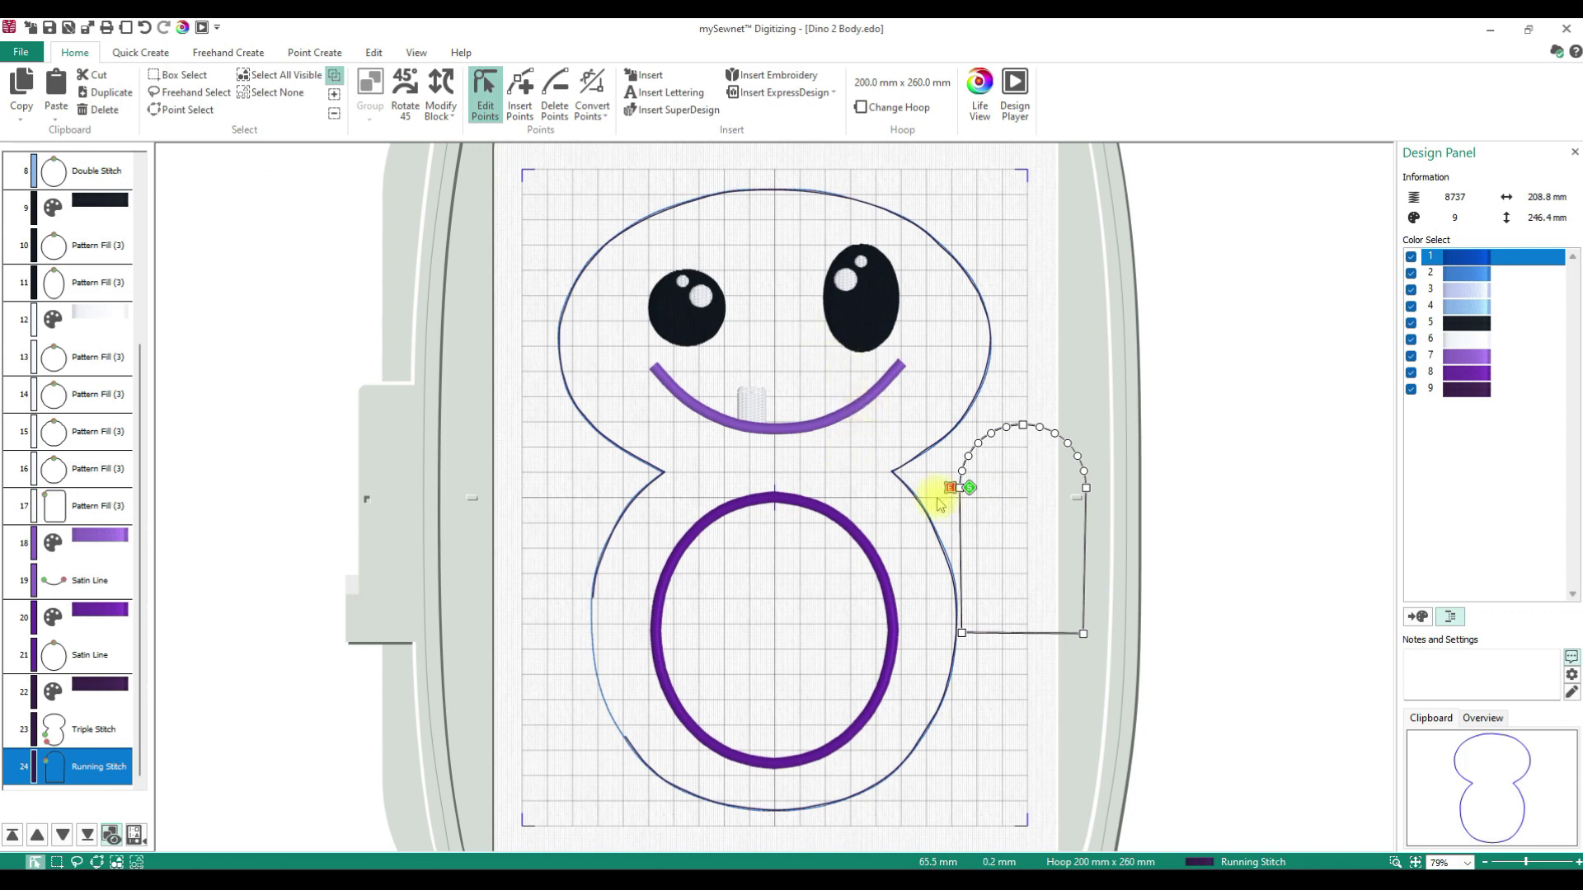
Shrink the arch to a narrower limb shape and position it just right of the neck, its rounded end overlapping the head outline.
click(177, 75)
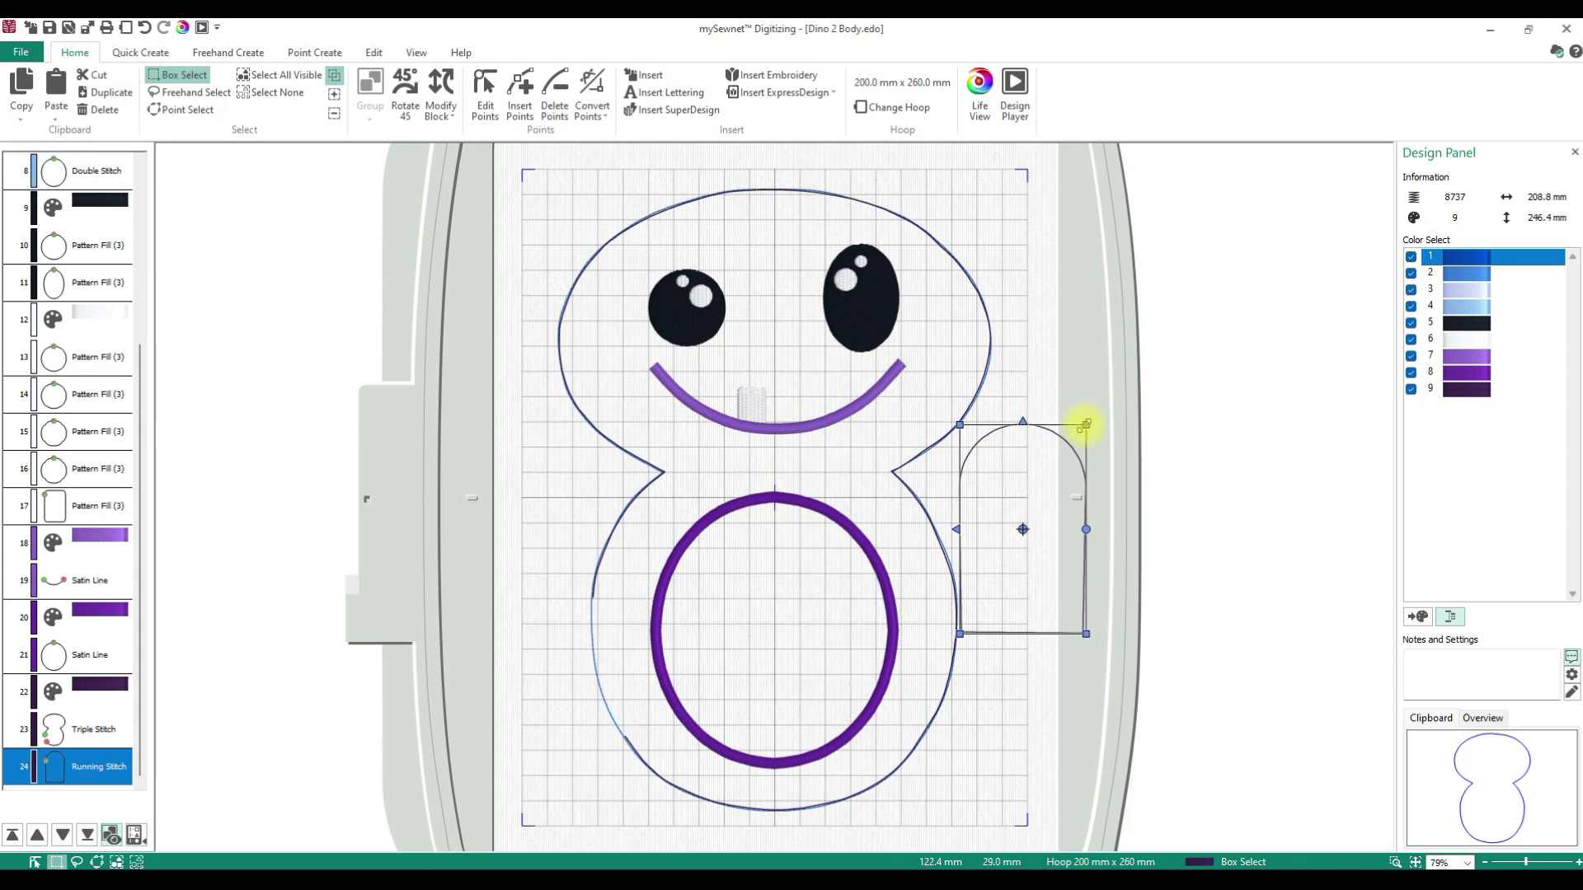
drag(1085, 418, 1014, 547)
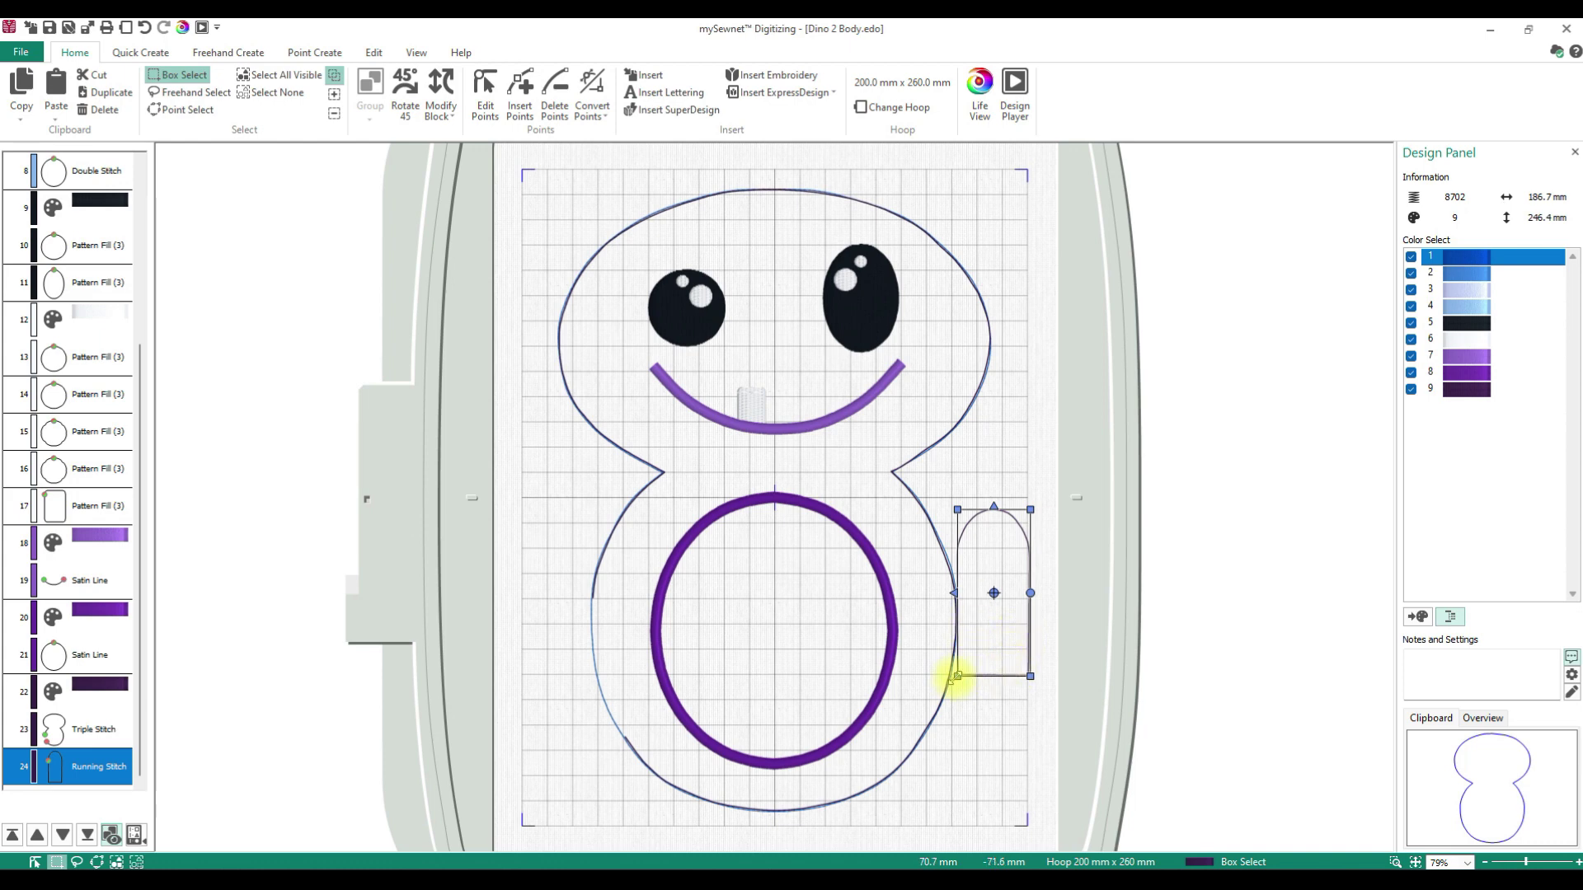
drag(957, 675, 958, 669)
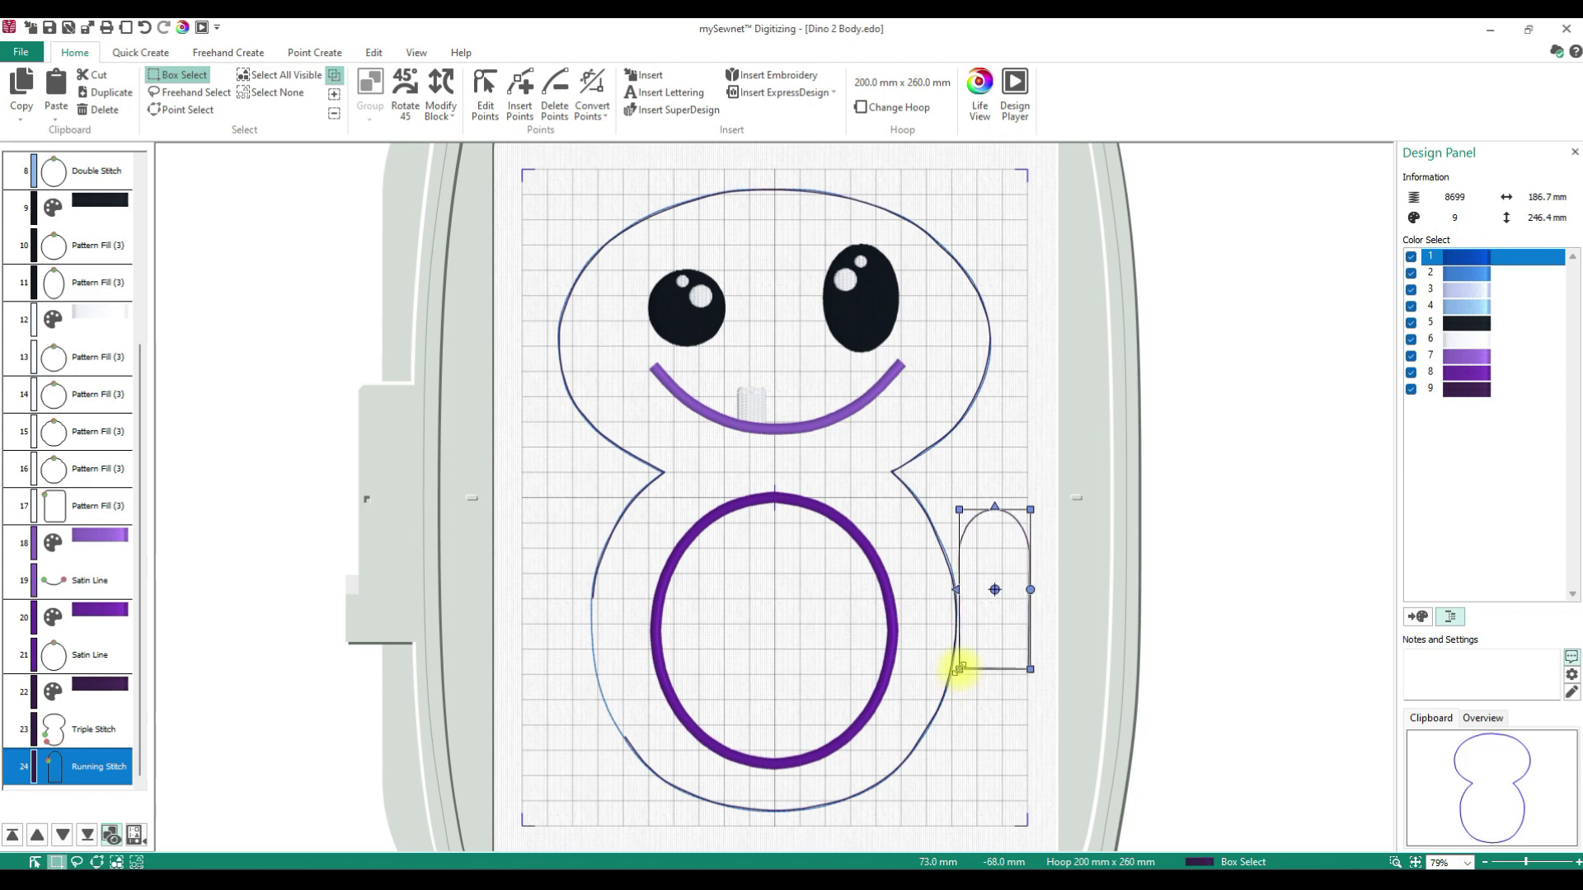
drag(1006, 551, 1006, 459)
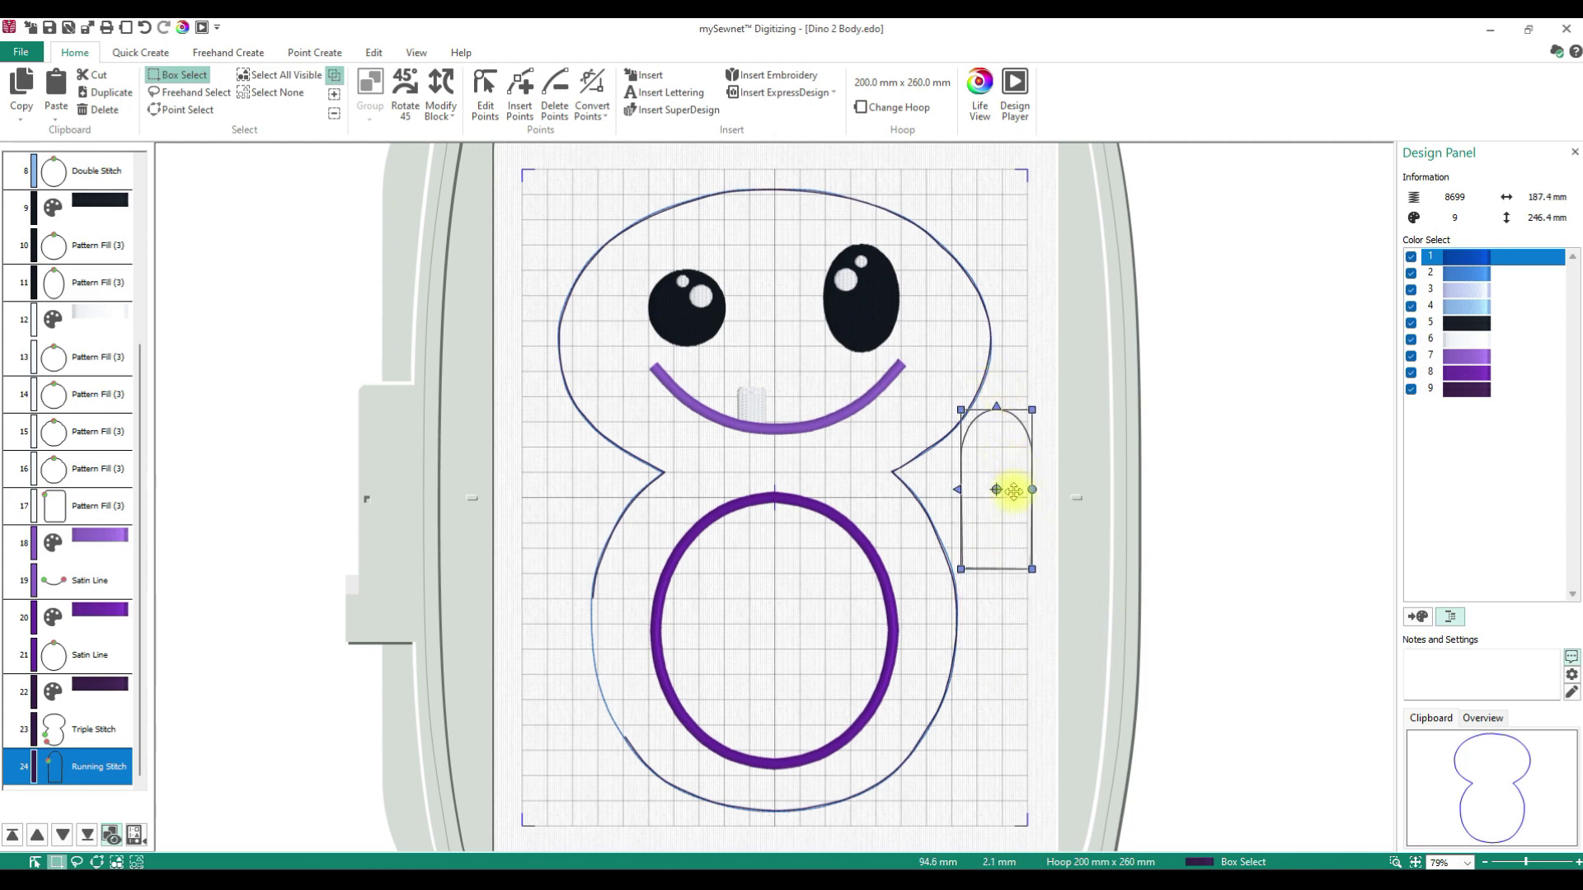
drag(1007, 459, 1007, 462)
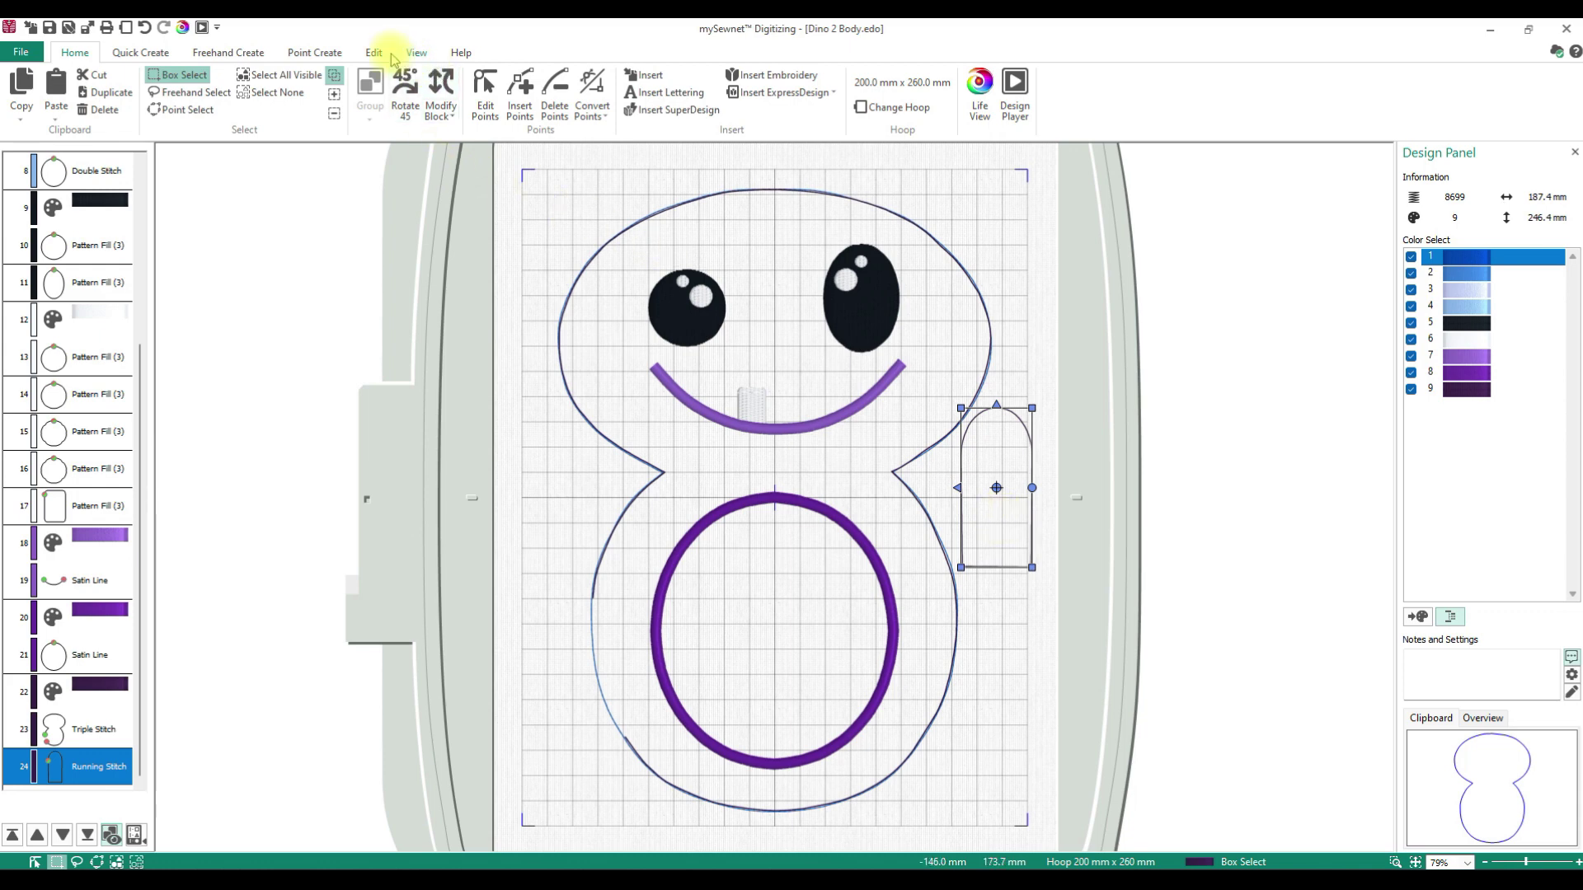
Set the grid size to 25.4 mm.
click(417, 54)
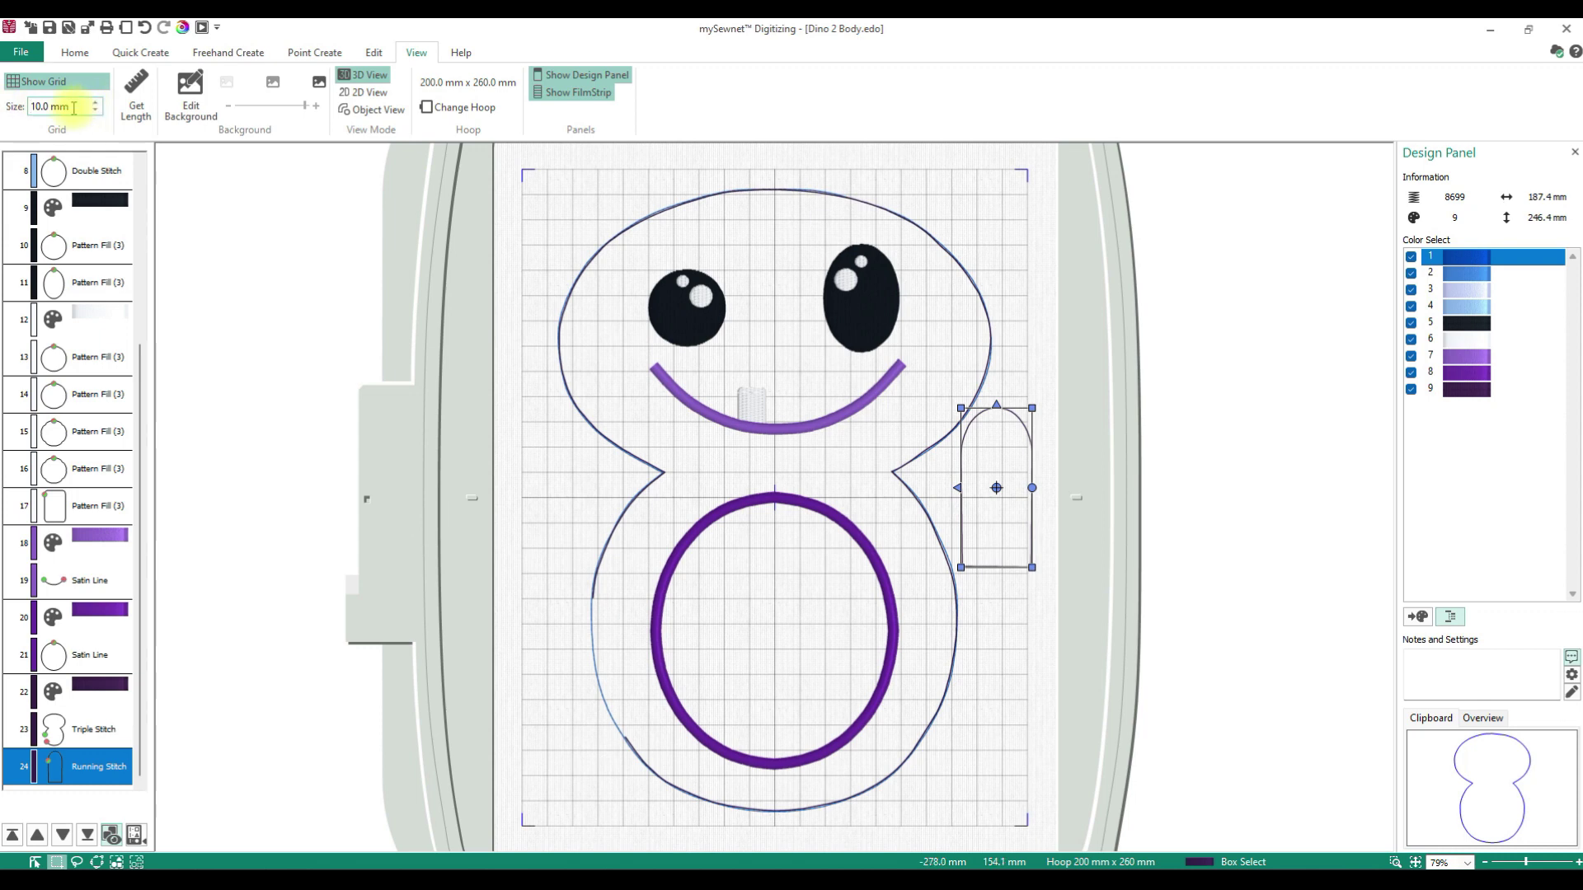
drag(73, 107, 4, 115)
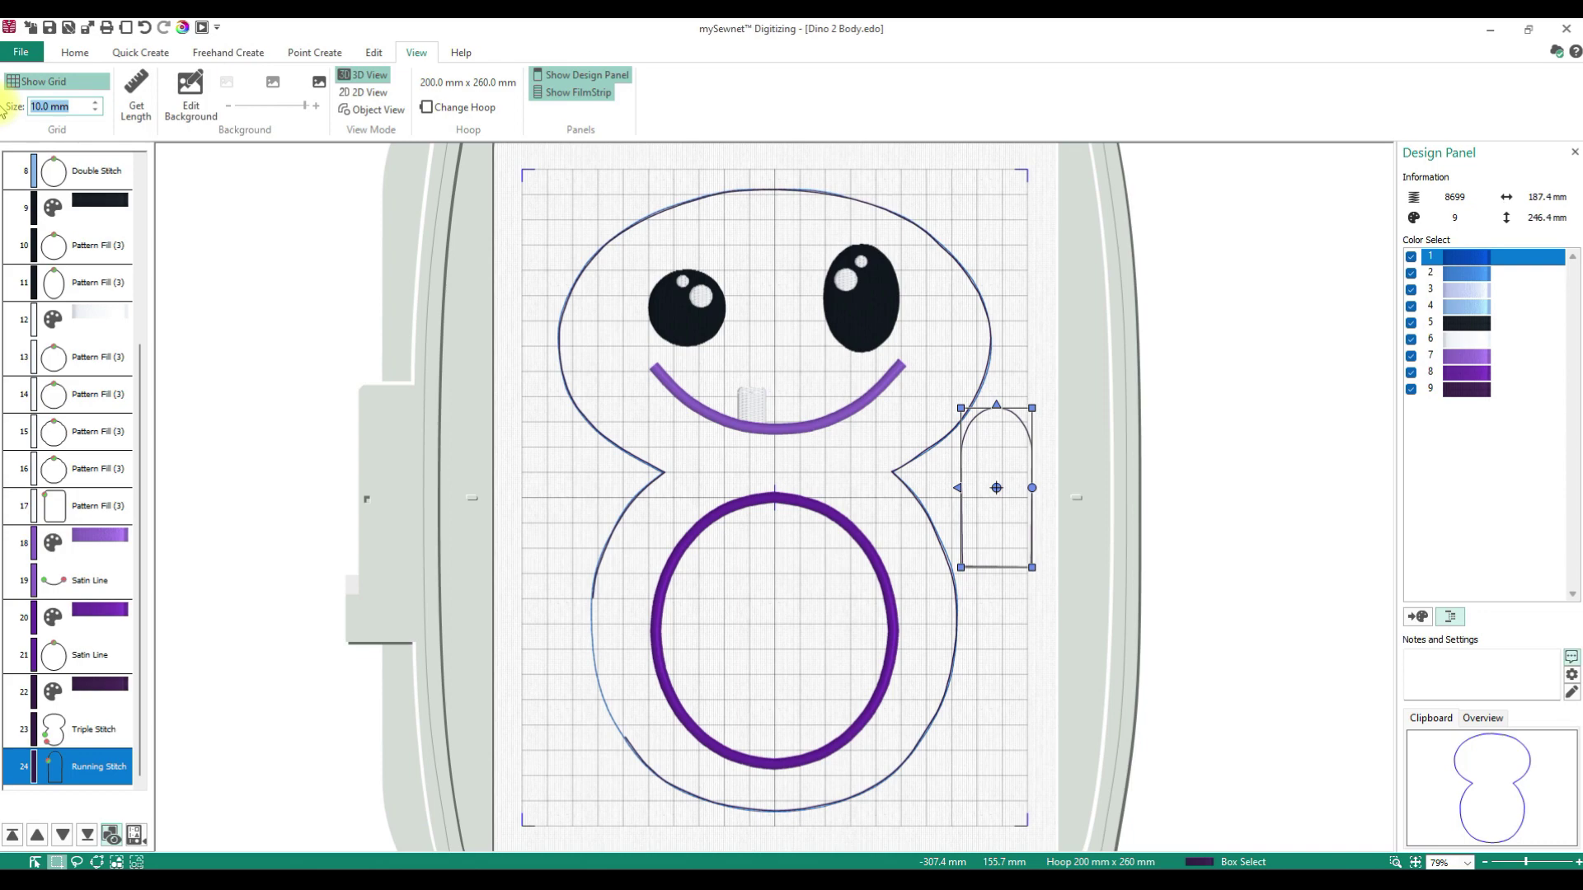
text(25.4)
click(113, 140)
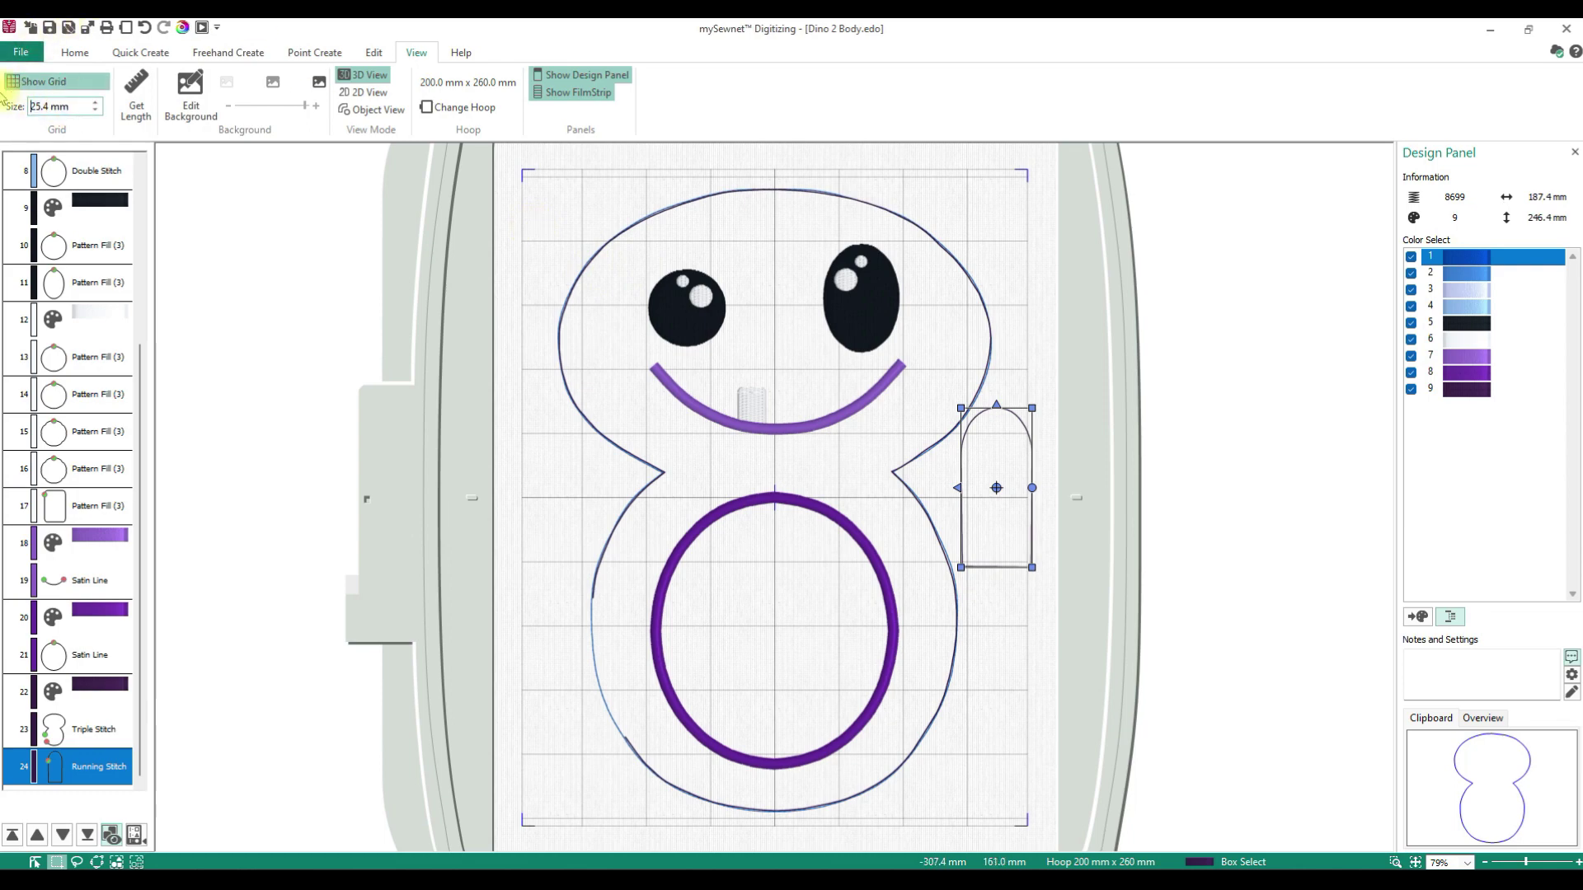
Set the grid size to 12.7 mm and deselect the arch shape.
key(Delete)
key(Delete)
key(Delete)
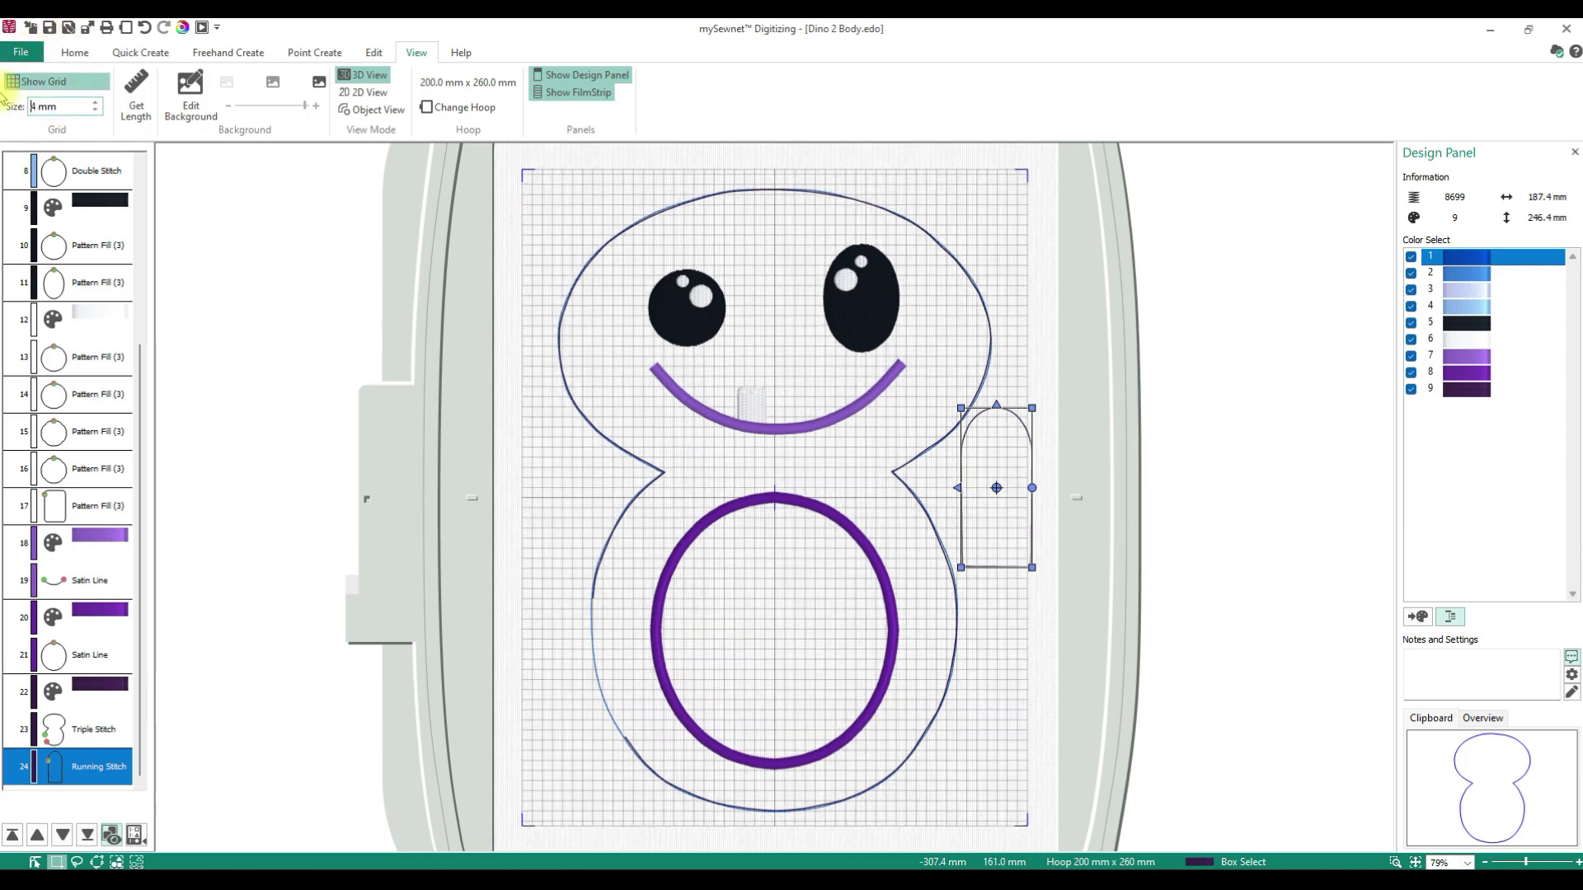
text(12.7)
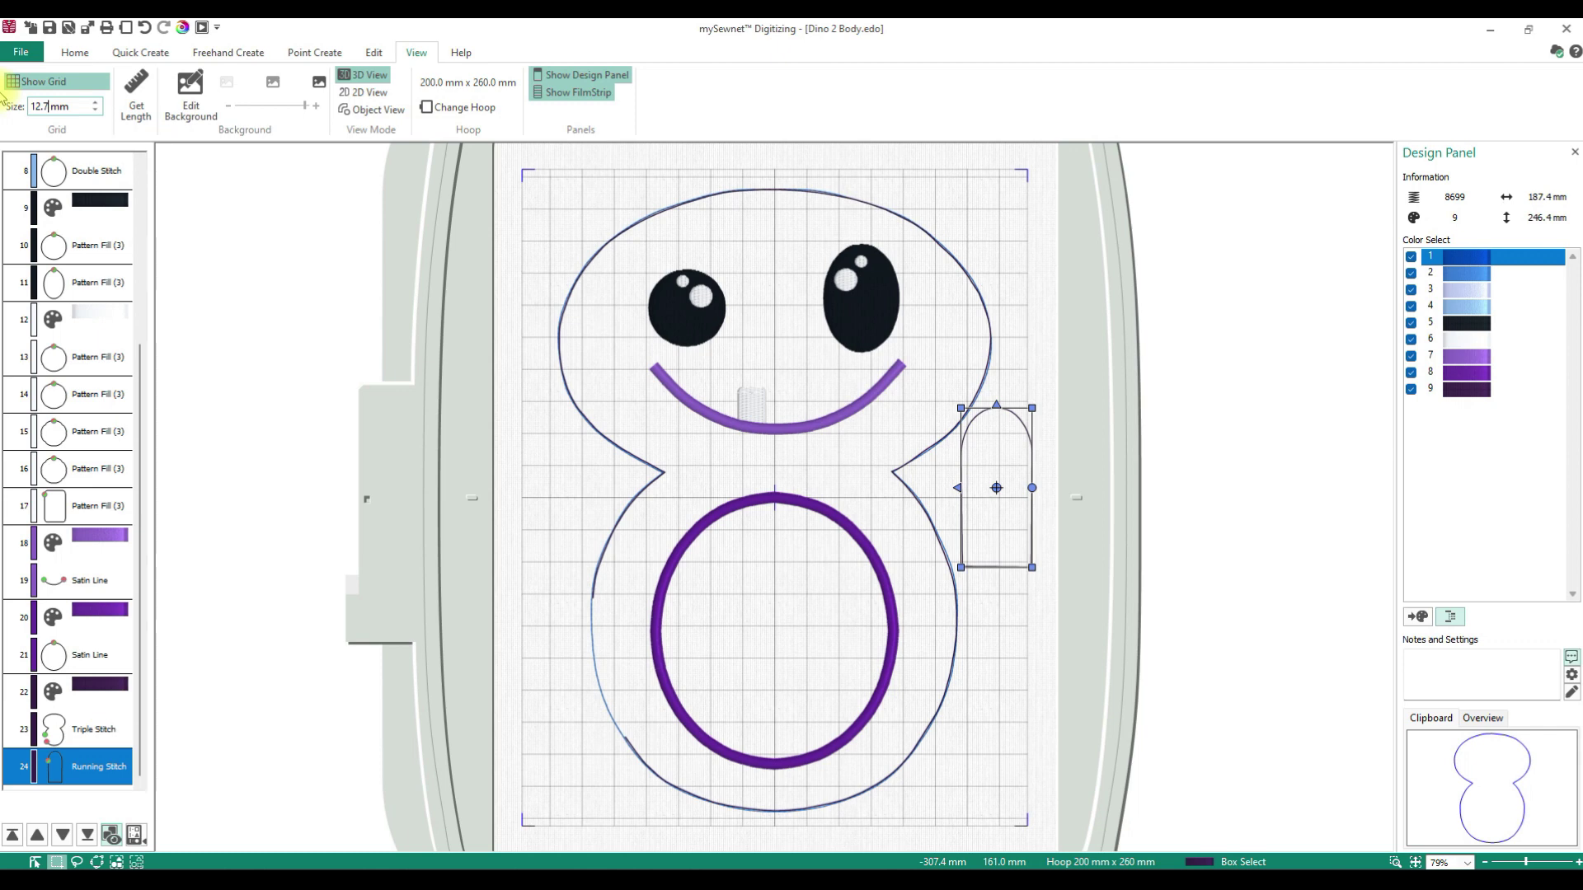
click(1111, 504)
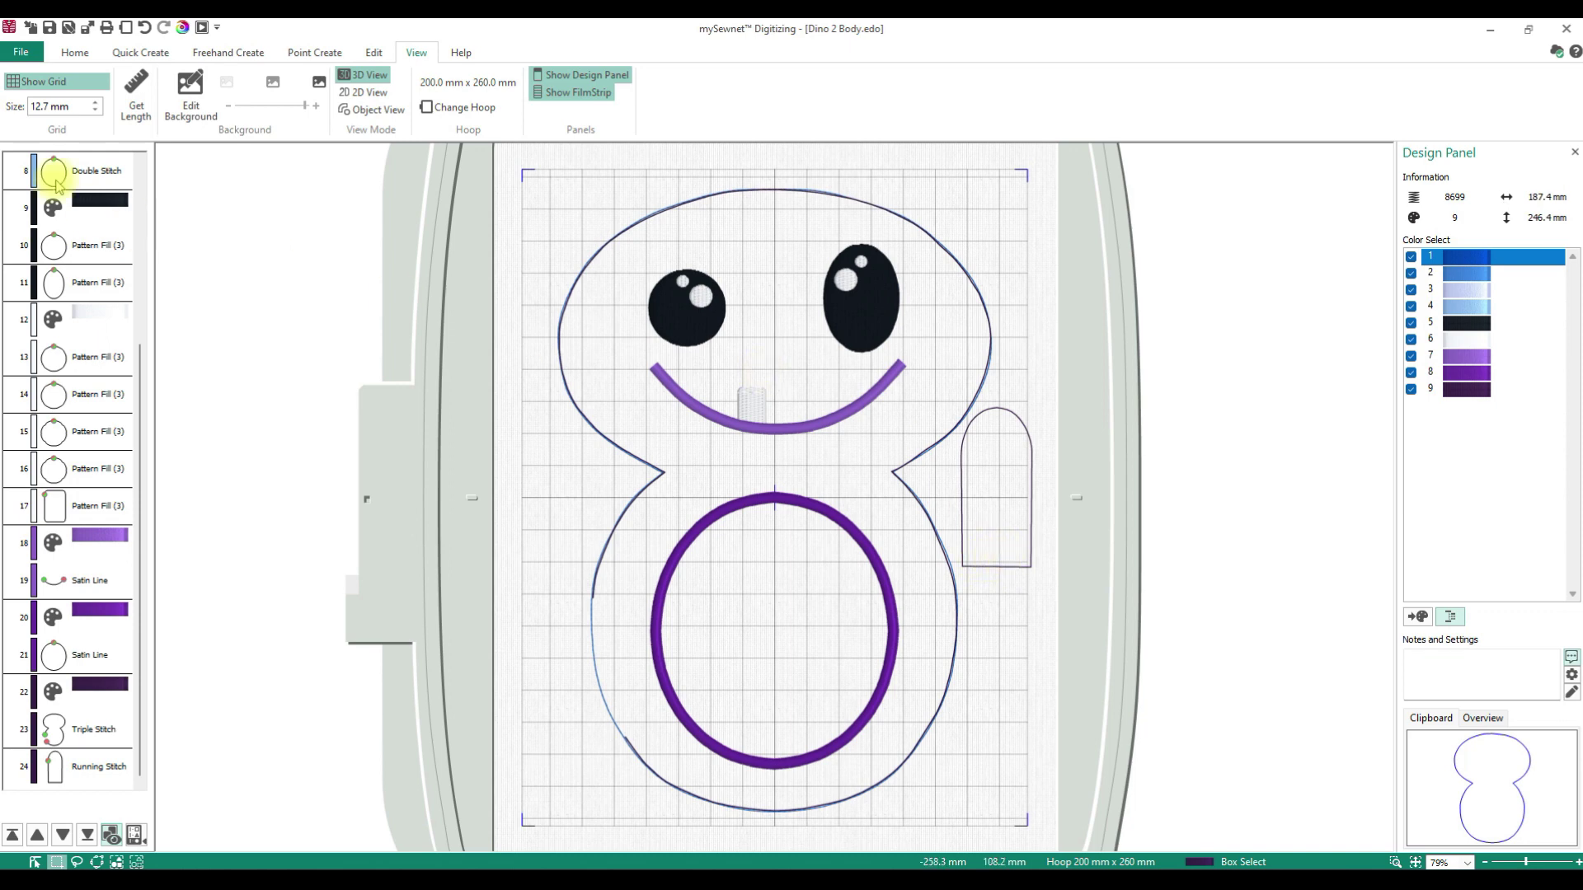
Move the arch to the body's left side beside the neck, overlapping the head outline, and enlarge it slightly.
click(73, 52)
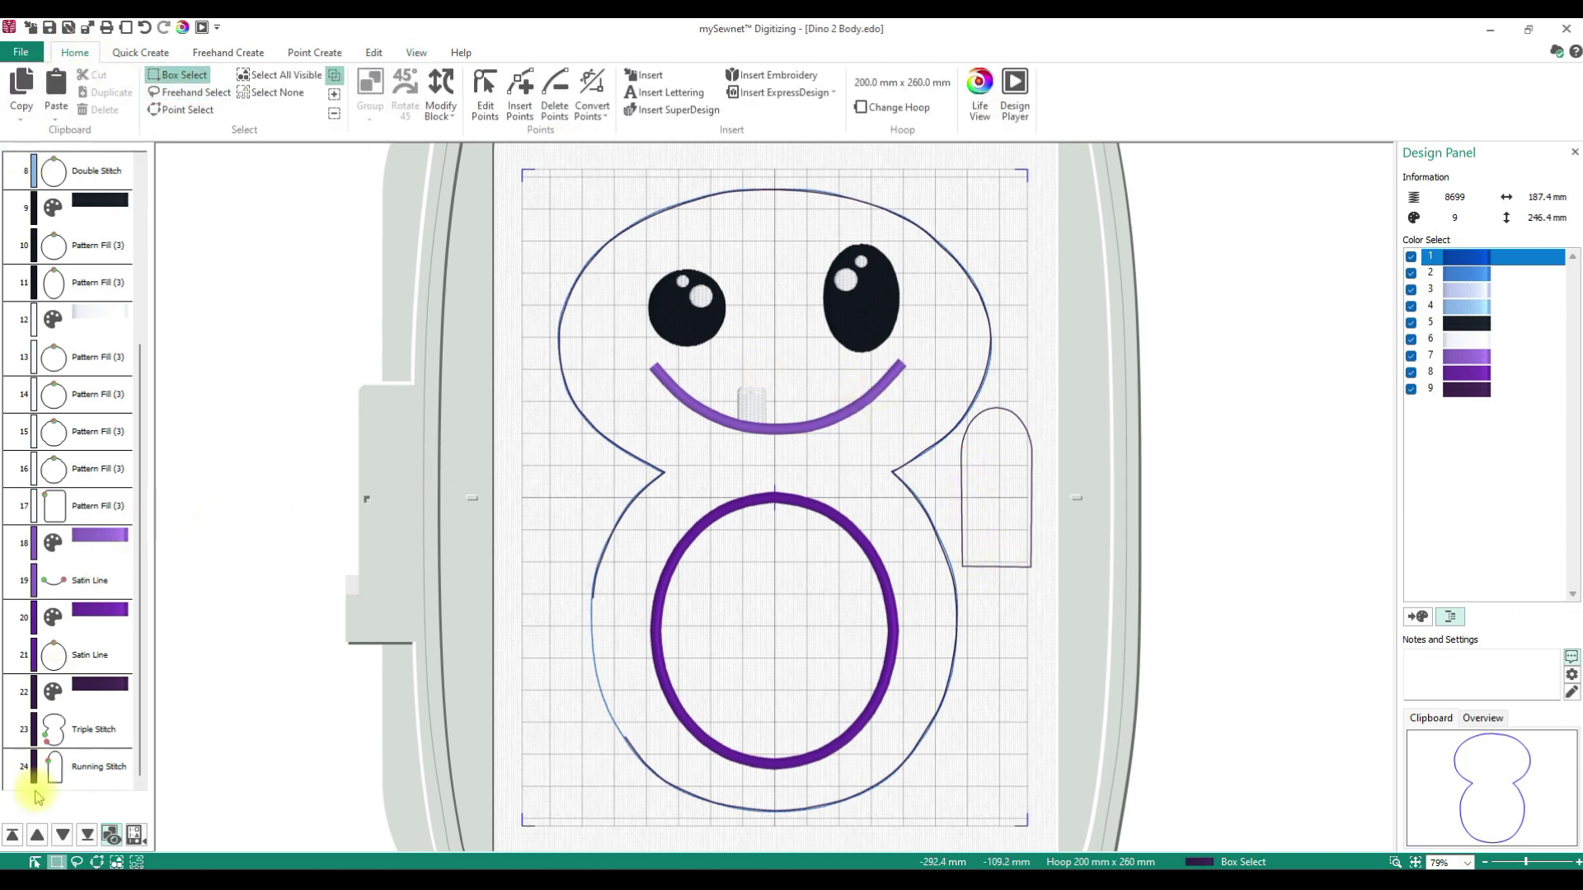
click(52, 765)
drag(1014, 533, 576, 495)
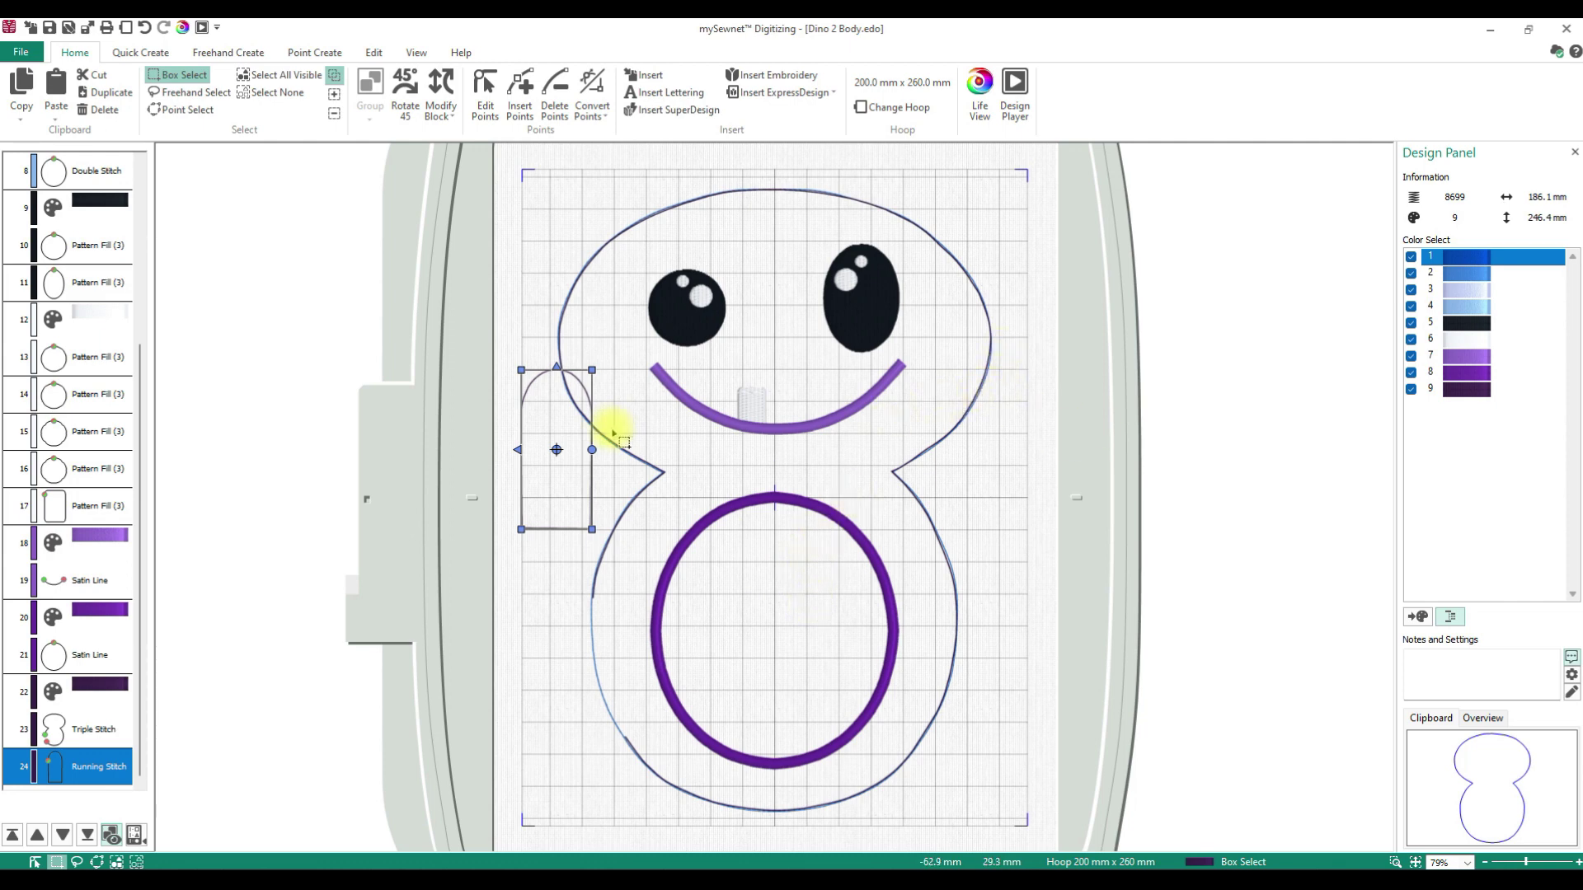
drag(592, 529, 600, 543)
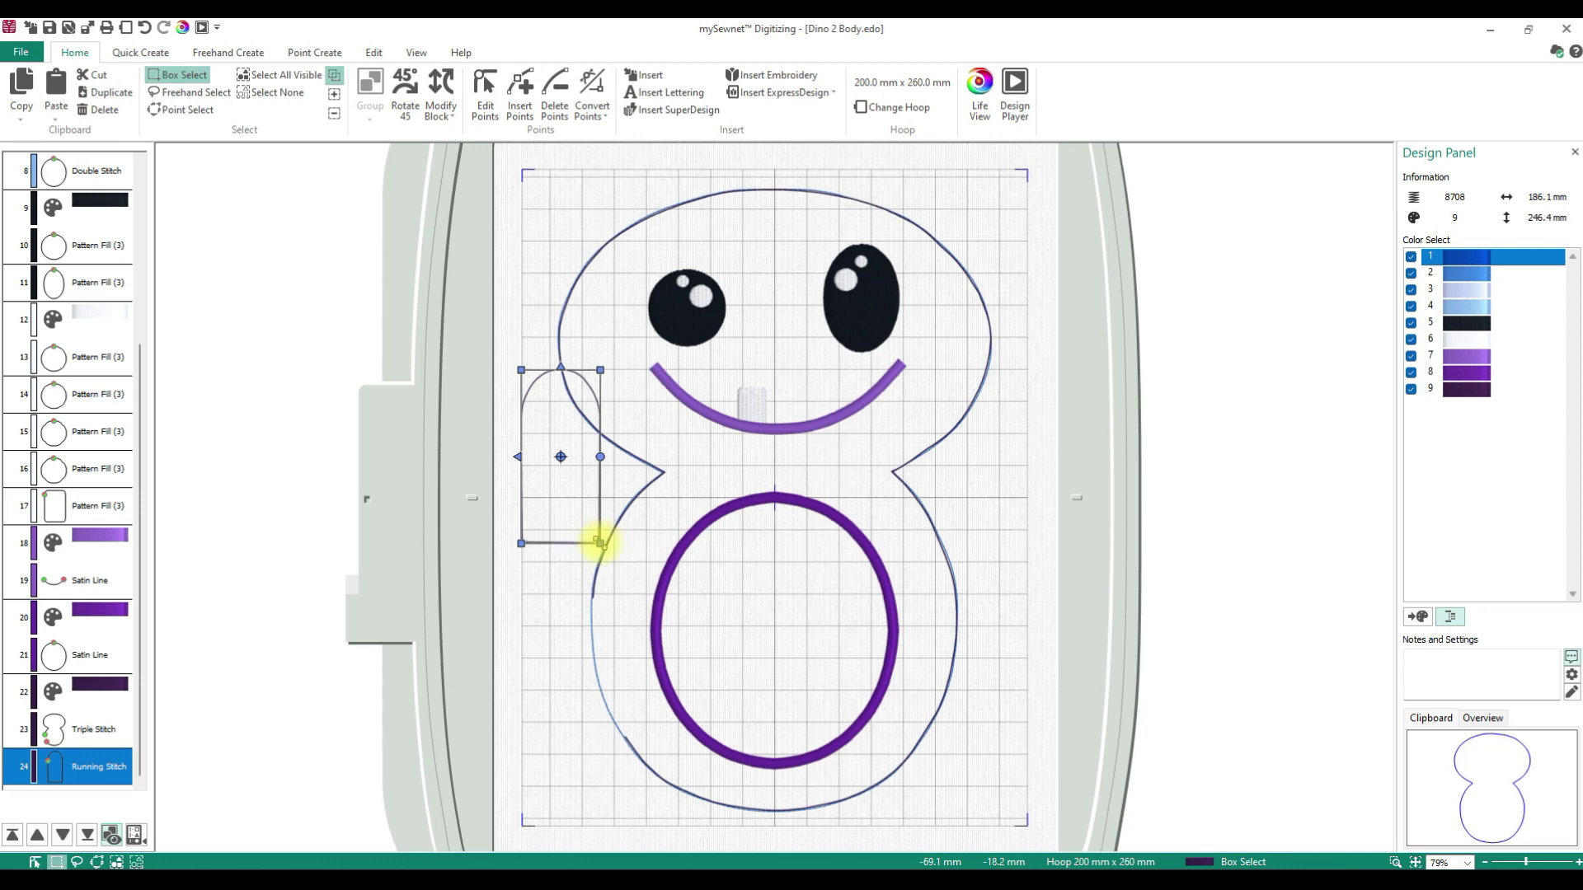
Try to tilt the enlarged arch outward like a raised arm, its flat base just inside the body outline.
drag(604, 456, 618, 395)
drag(569, 478, 592, 515)
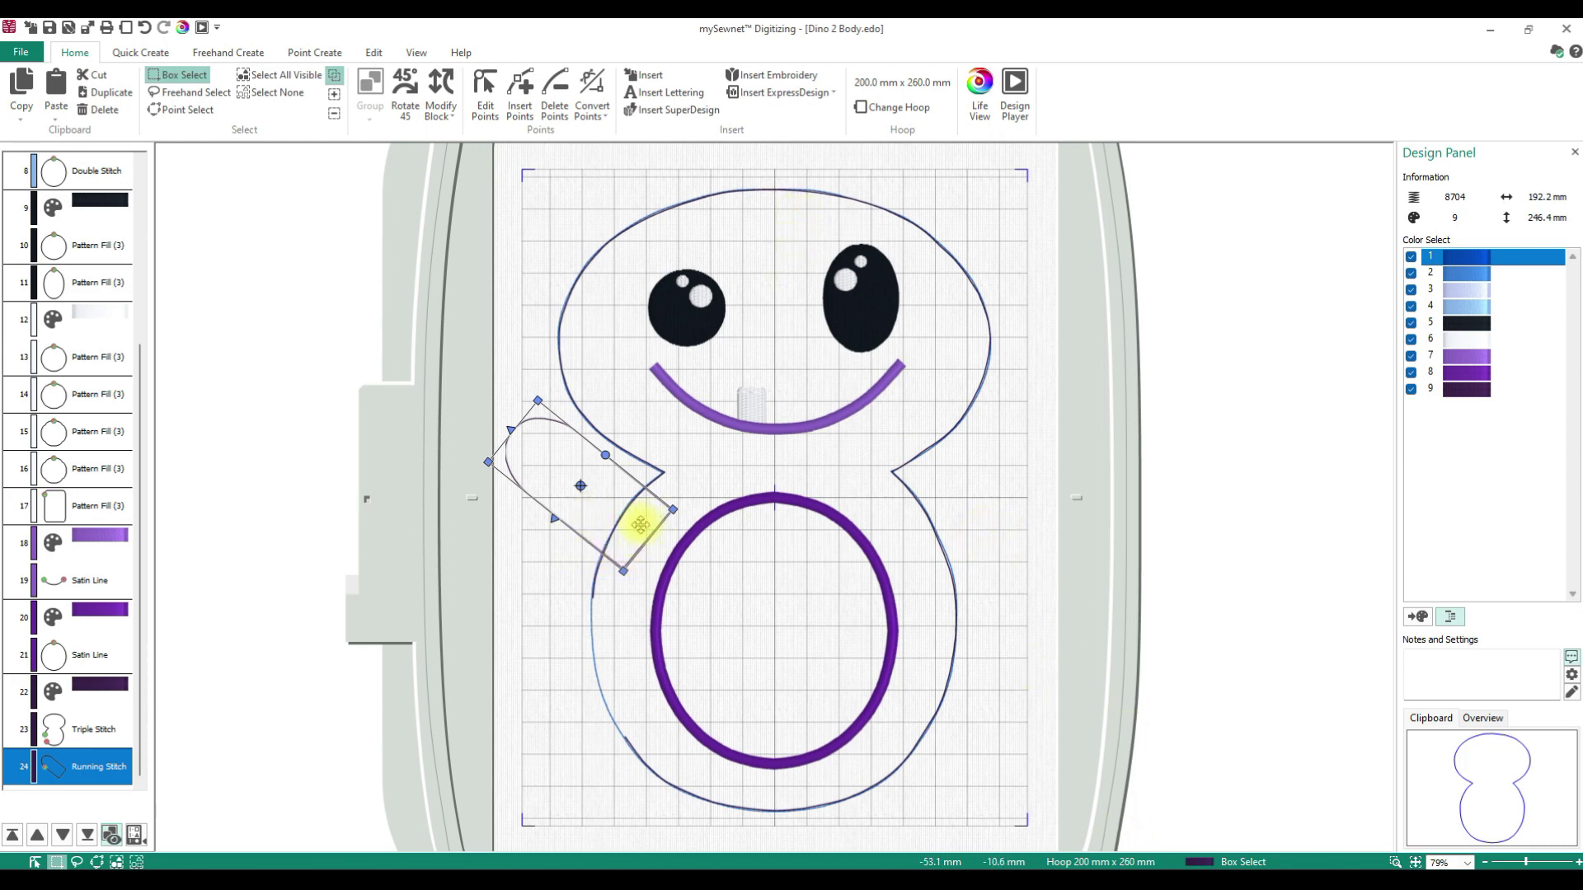
drag(530, 448, 586, 478)
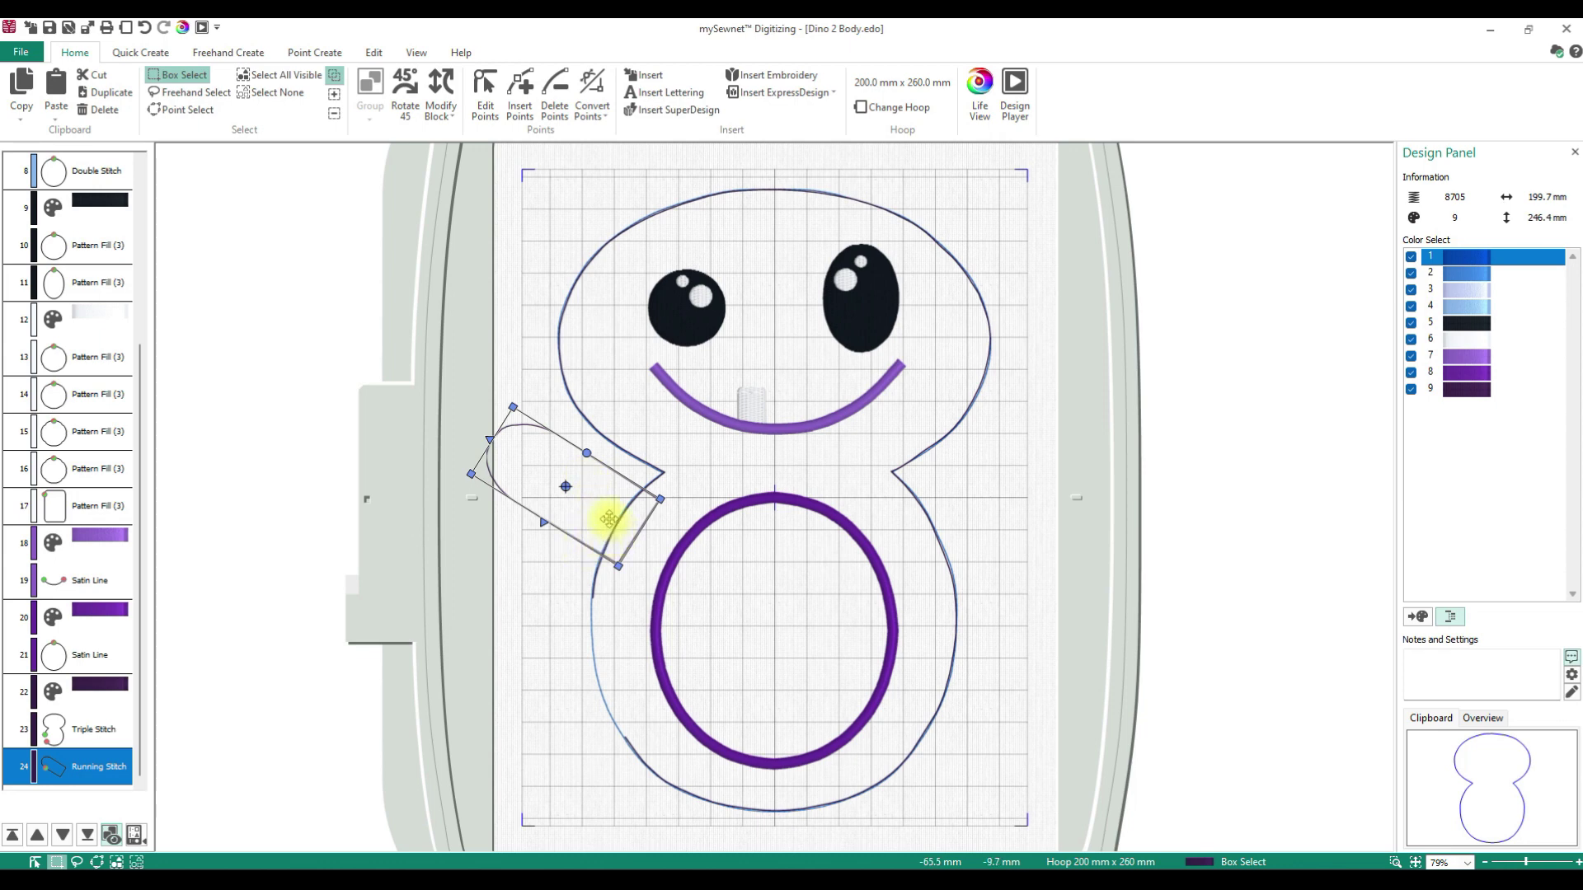
Undo the arch's tilt and the adjustments made after it.
click(145, 28)
click(144, 28)
click(145, 28)
click(145, 29)
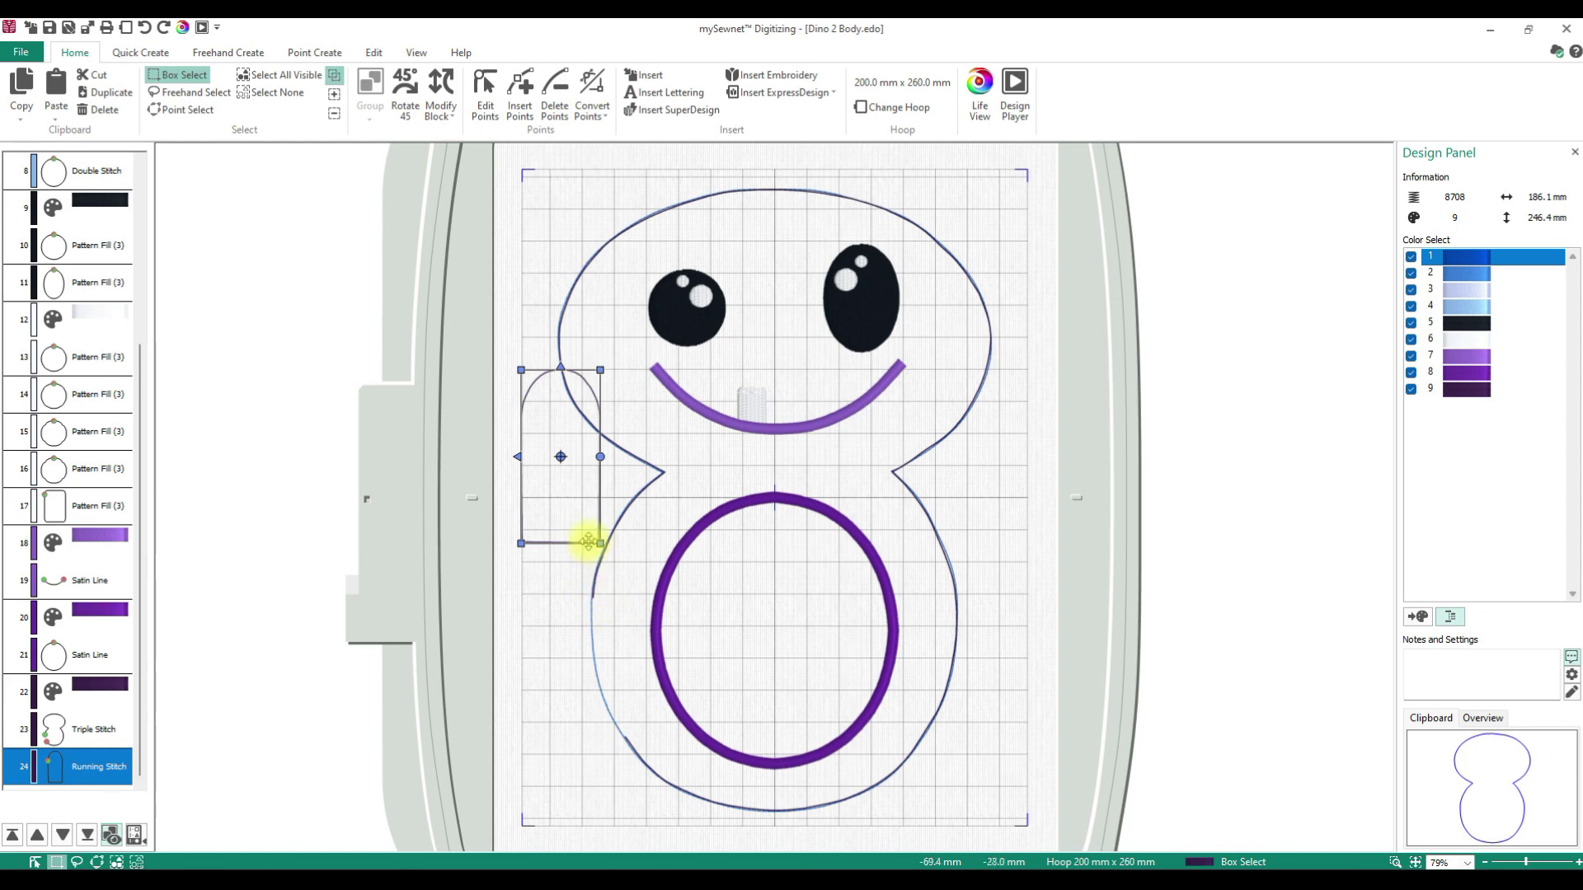
Shrink the arch slightly, tilt it outward as a raised left arm with its base inside the body outline, and shorten it.
drag(599, 542, 591, 540)
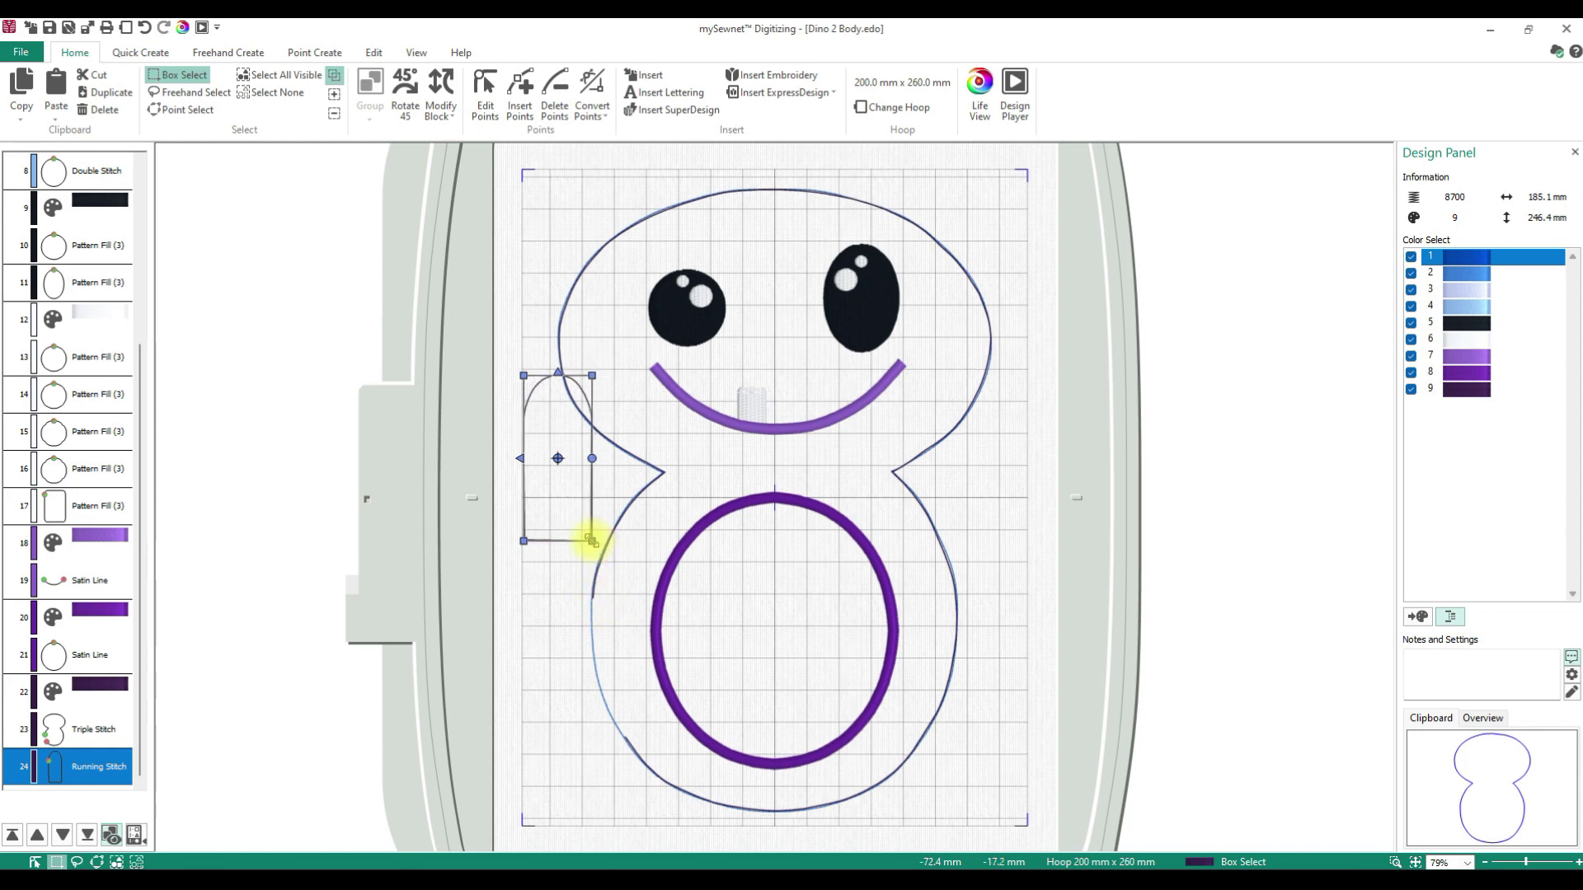
drag(591, 540, 593, 540)
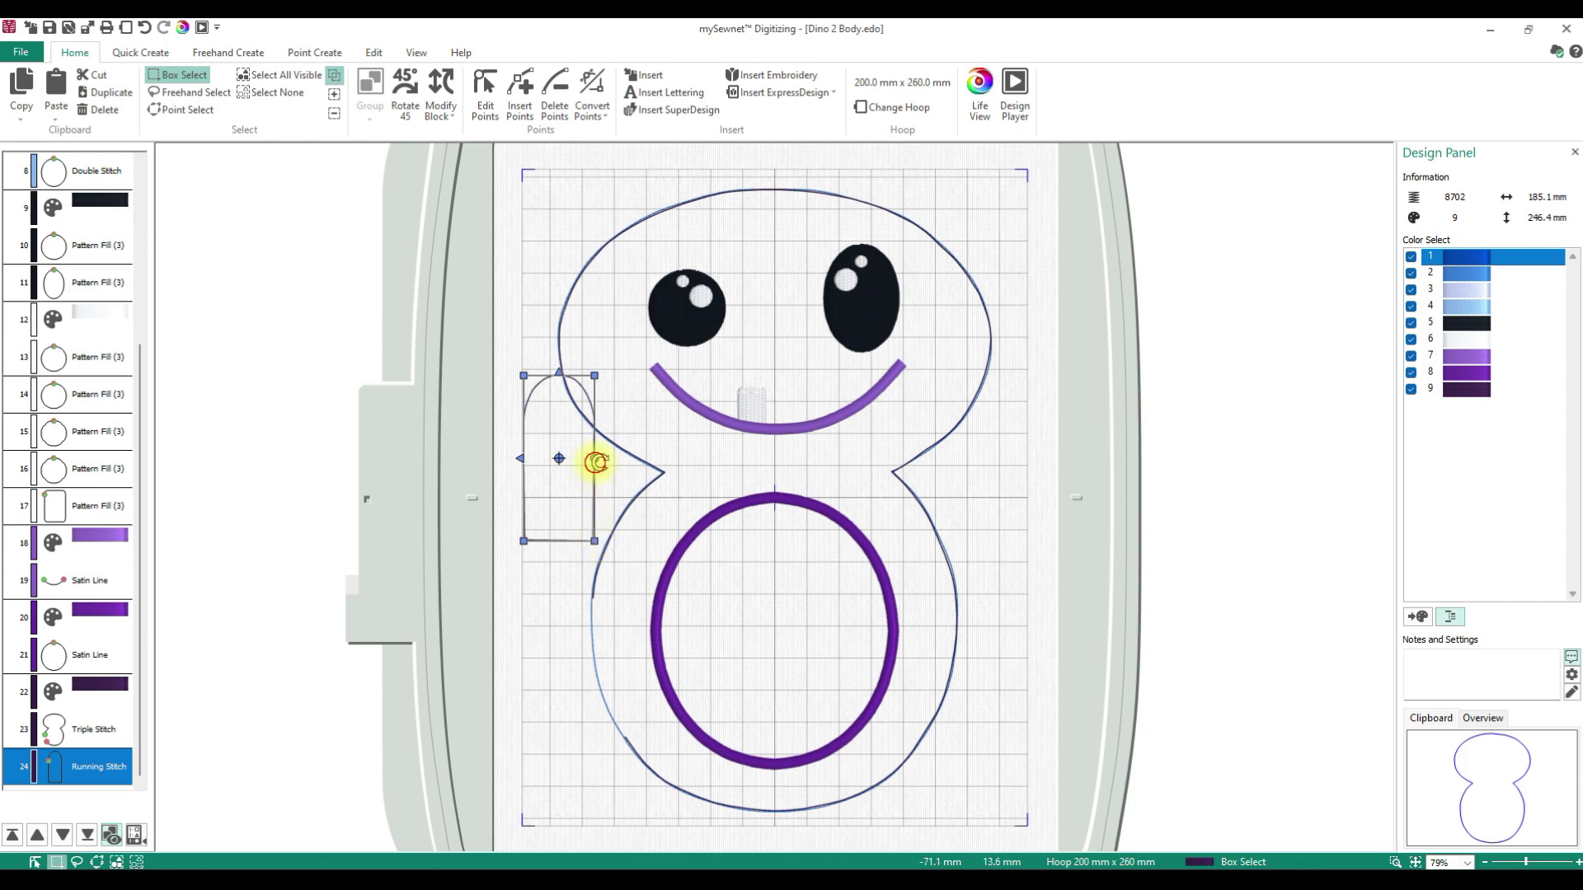
drag(595, 462, 592, 419)
drag(610, 492, 626, 515)
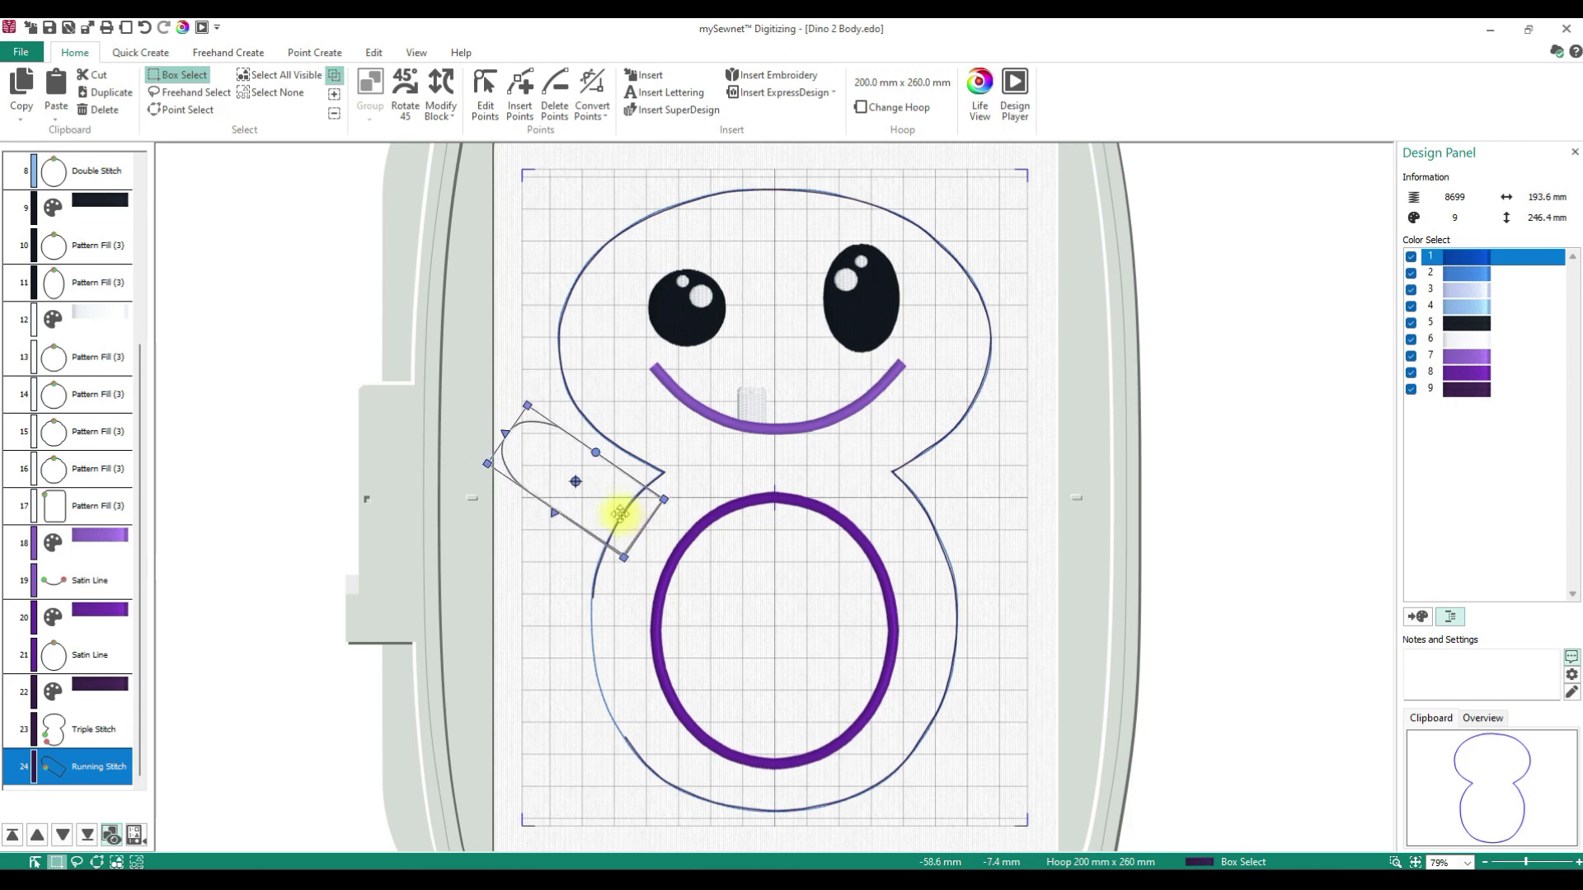
click(529, 406)
drag(529, 406, 542, 412)
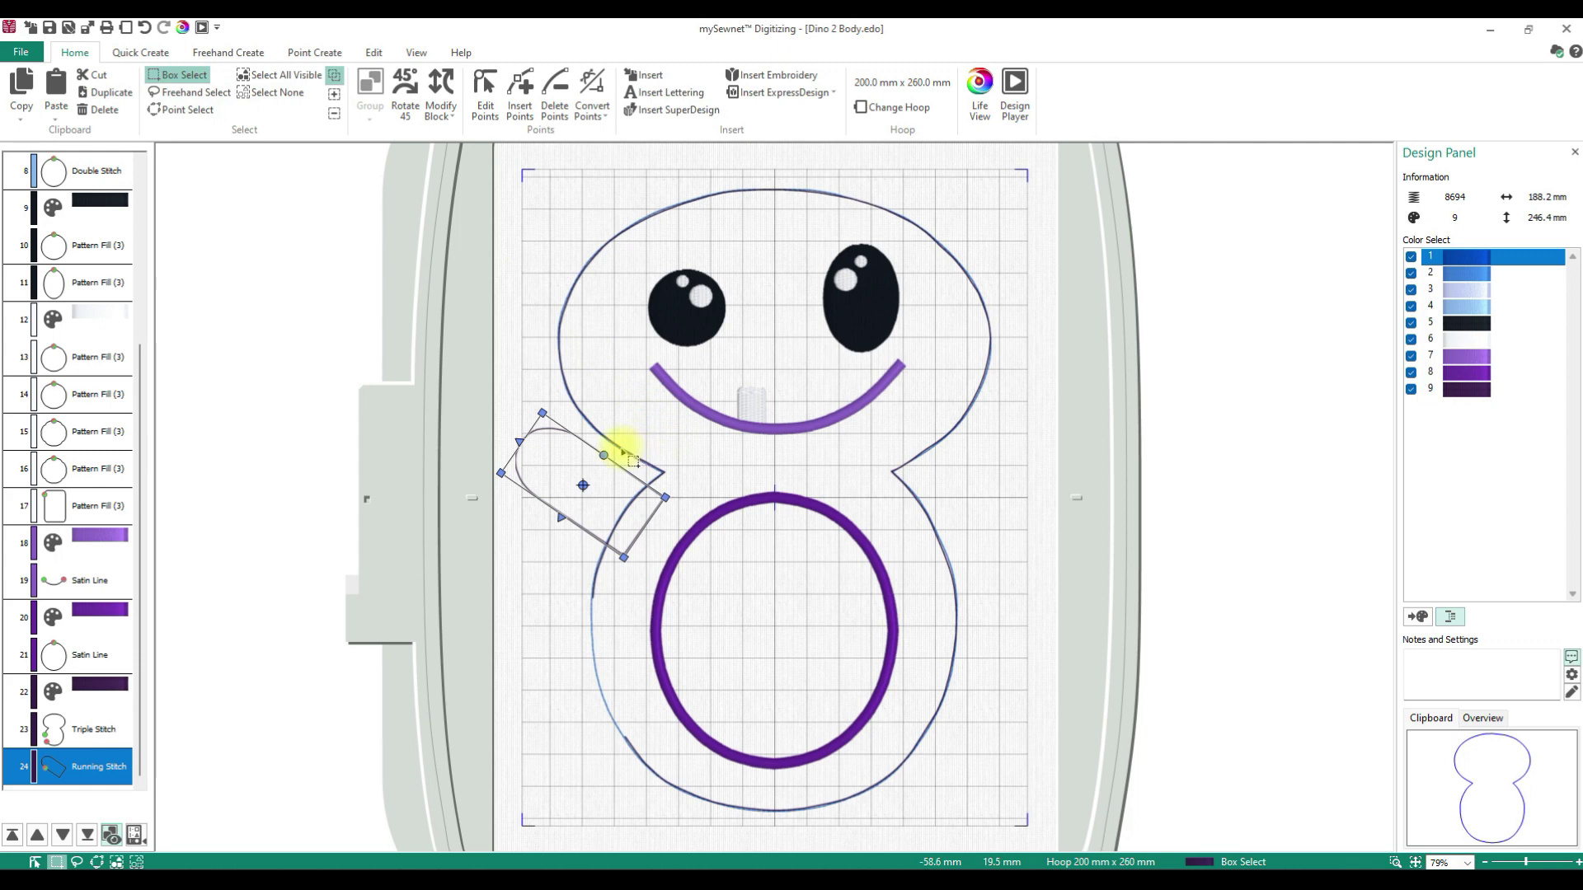
Straighten the arm upright and move it outside the hoop, beside the head's left side.
drag(607, 455, 578, 511)
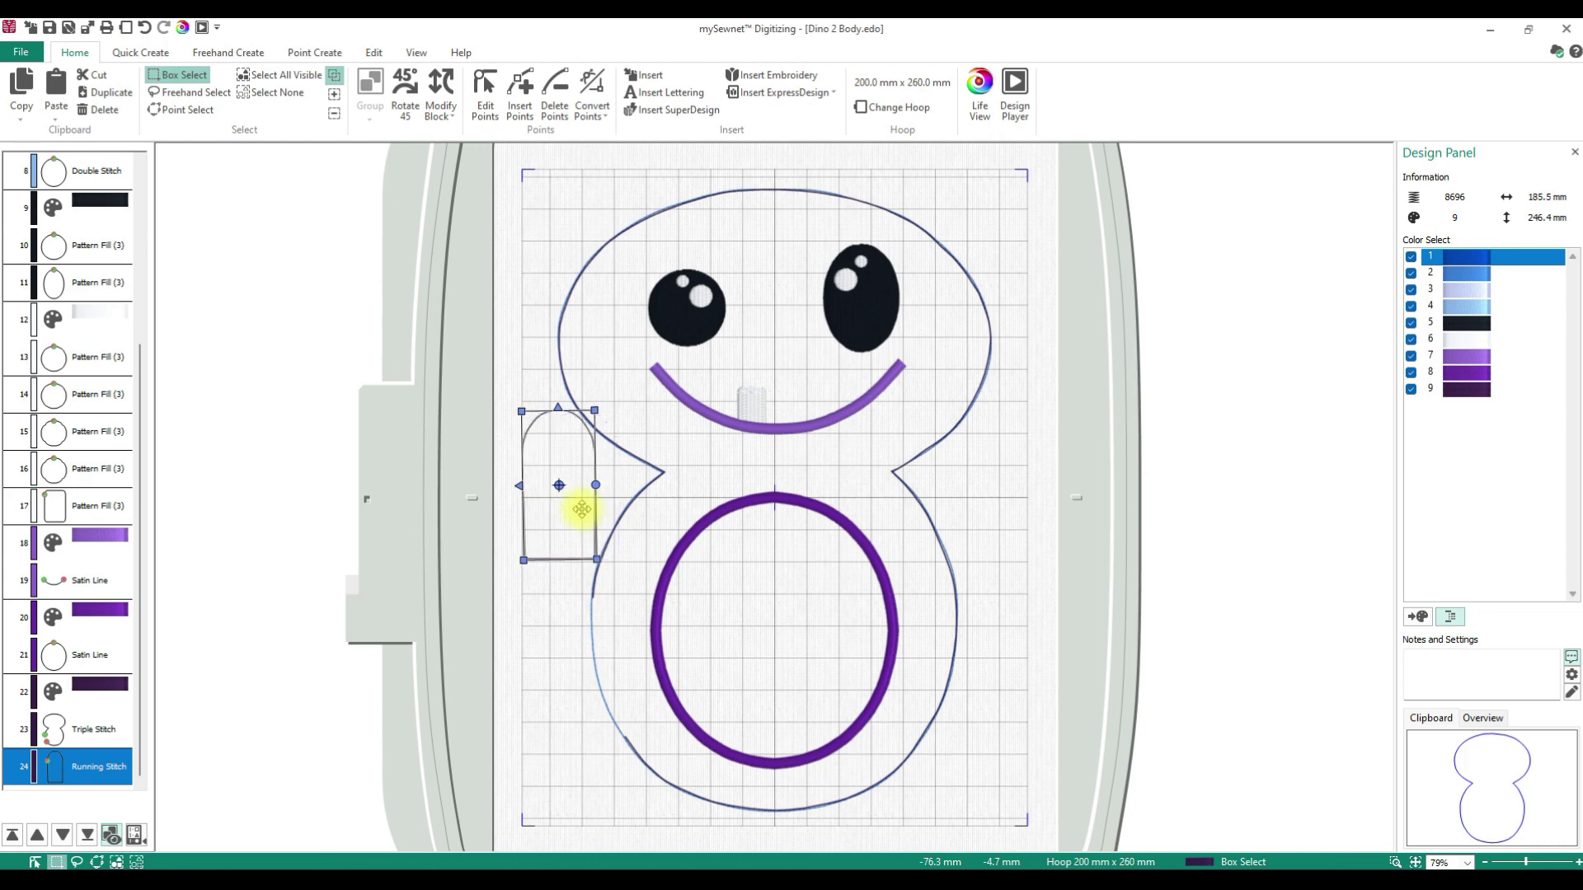
drag(601, 484, 600, 486)
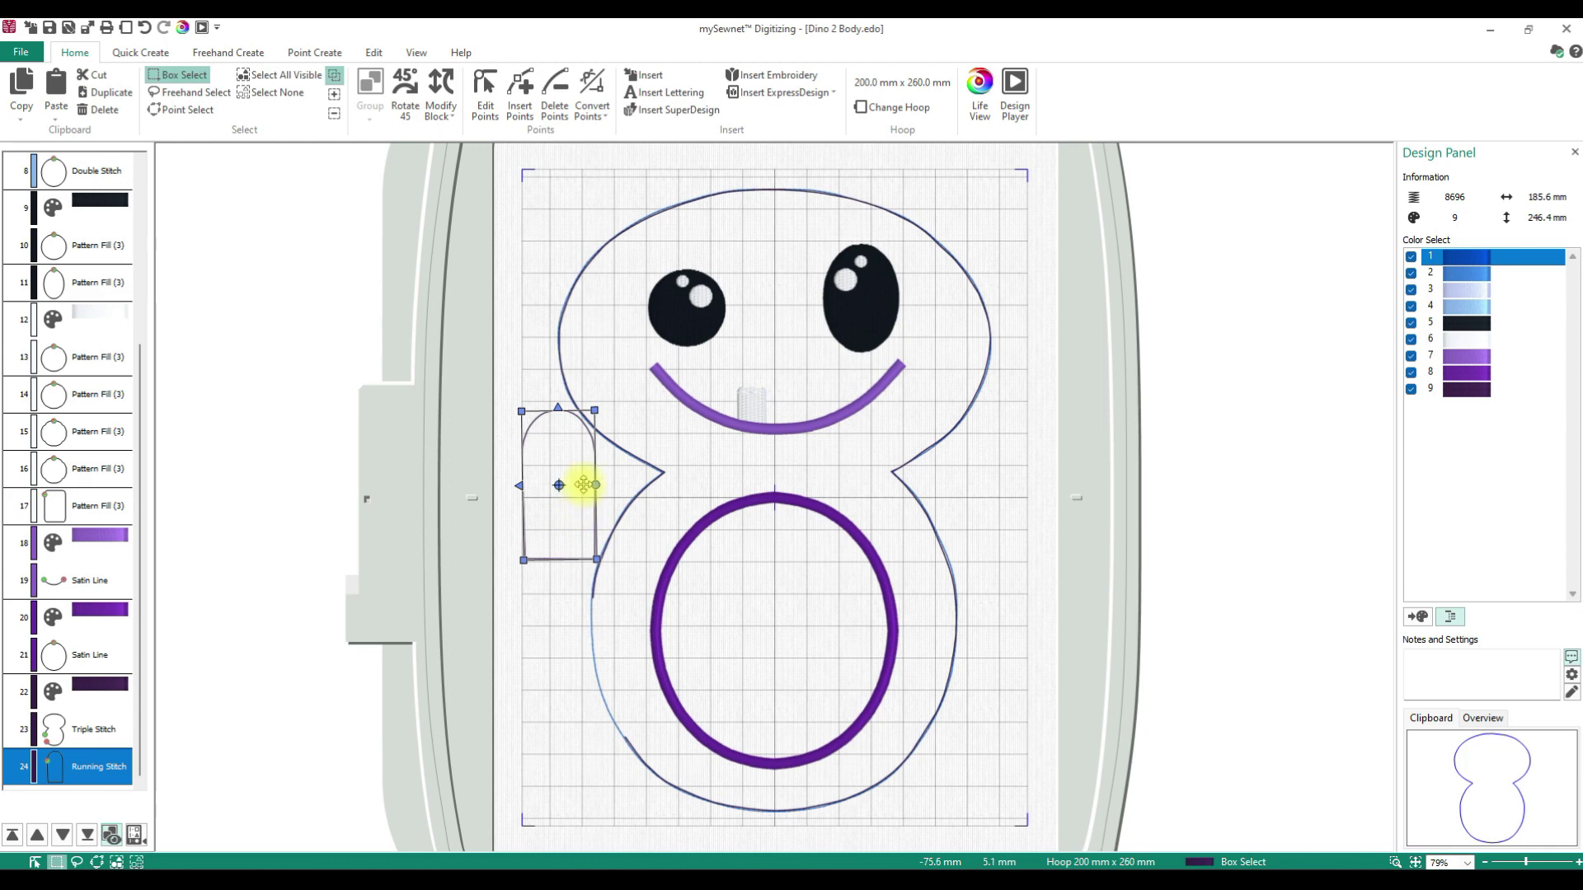
drag(576, 511, 471, 333)
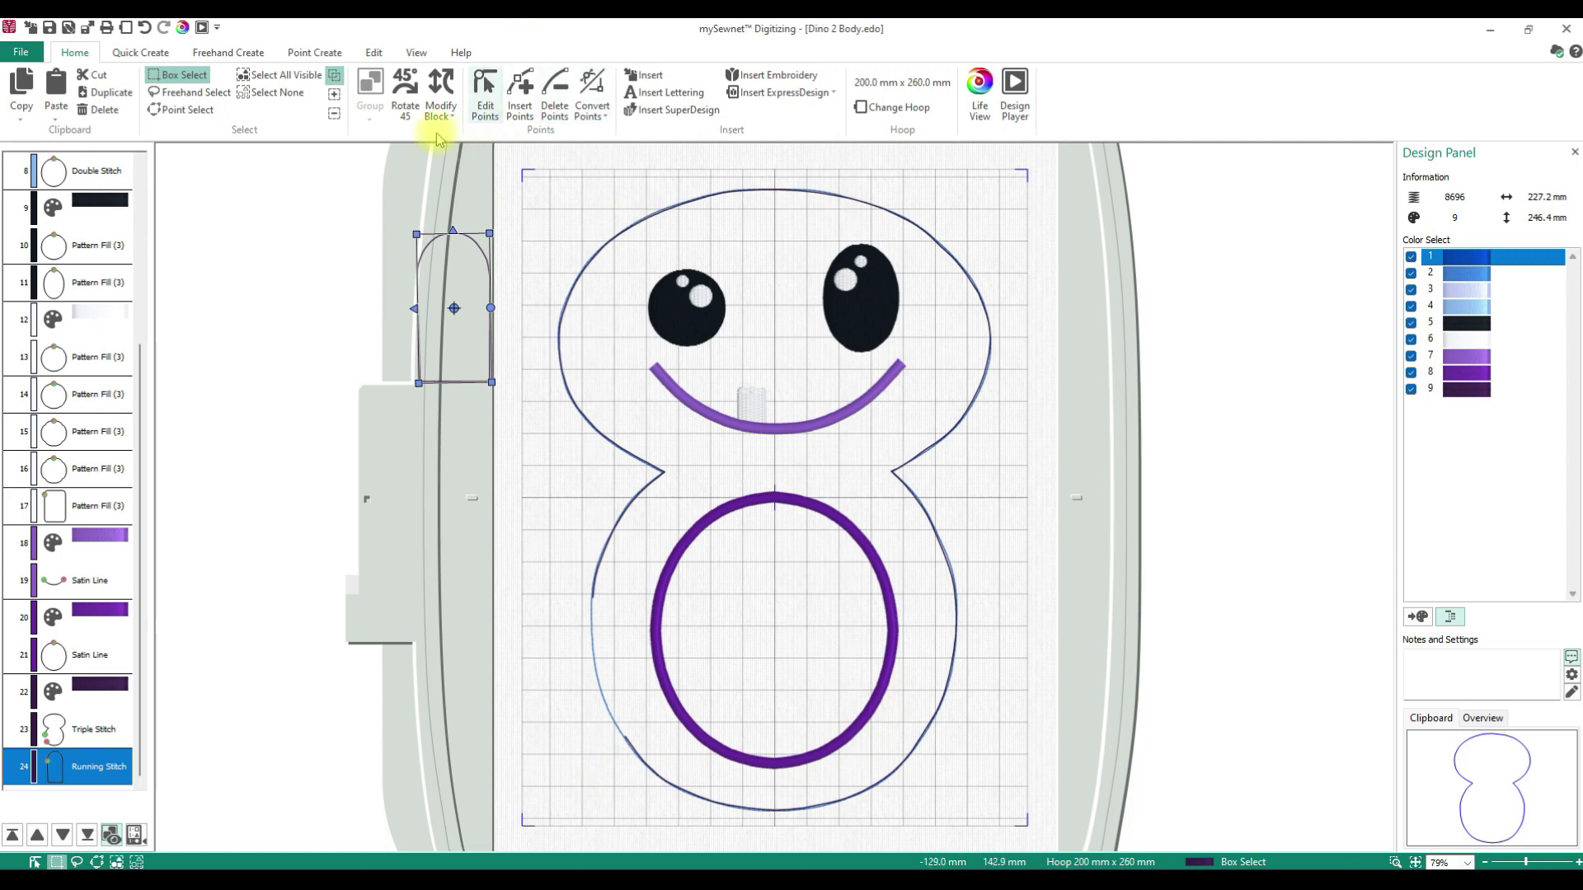
Place the arm back at the left of the neck, tilted outward with its flat base inside the body outline.
drag(467, 359, 653, 511)
drag(657, 445, 605, 484)
Copy and paste the arm, mirror the copy horizontally, and place it symmetrically at the right of the neck.
key(ctrl+c)
click(604, 483)
key(ctrl+v)
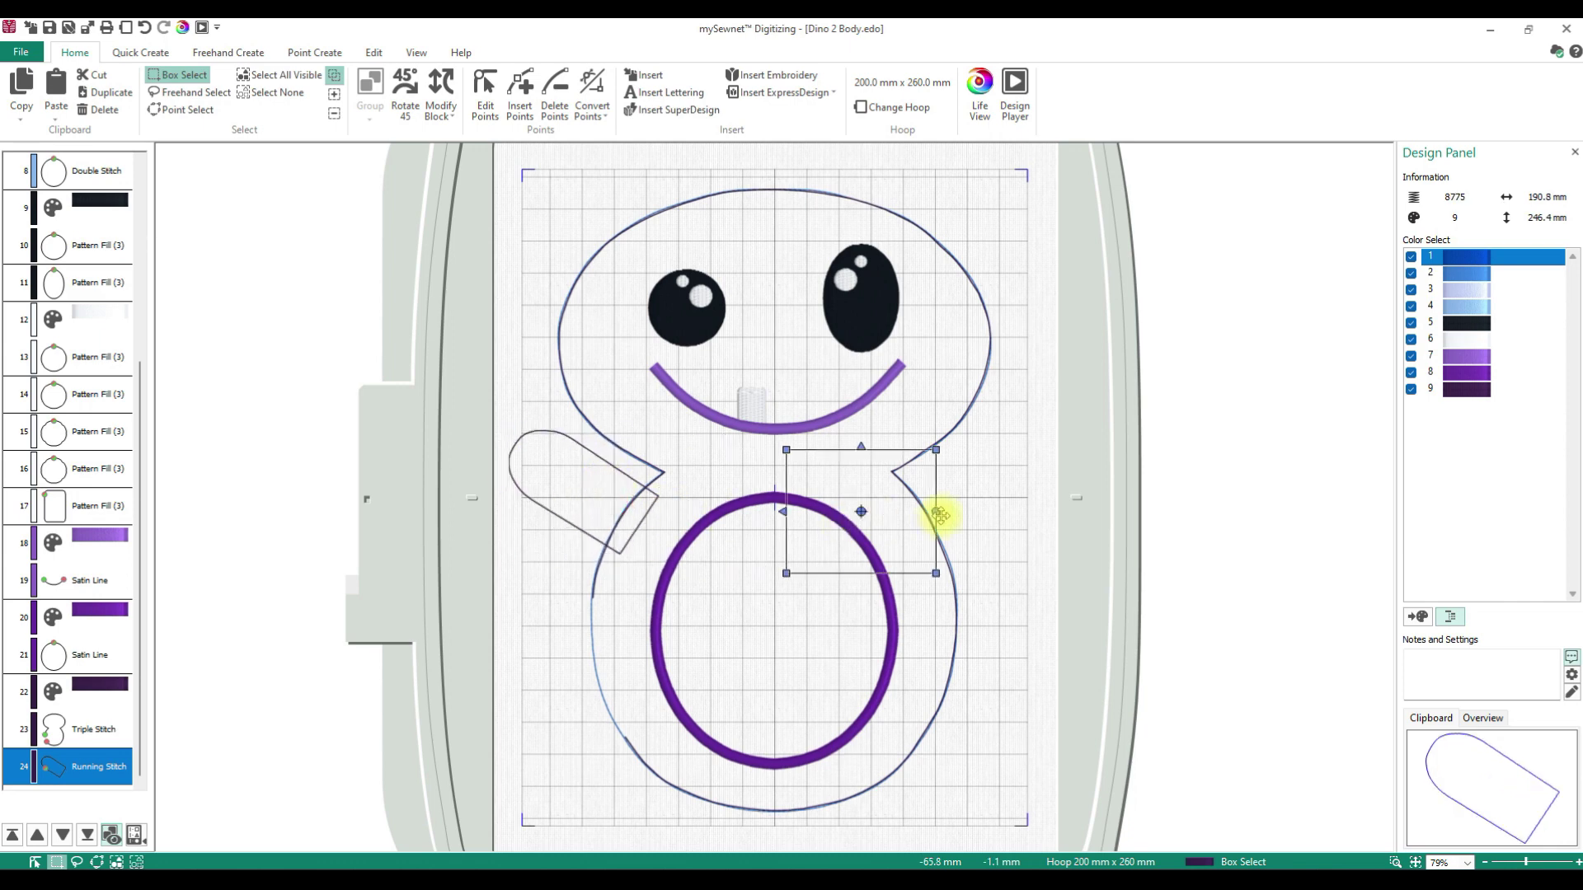
key(ctrl+h)
drag(947, 486, 997, 474)
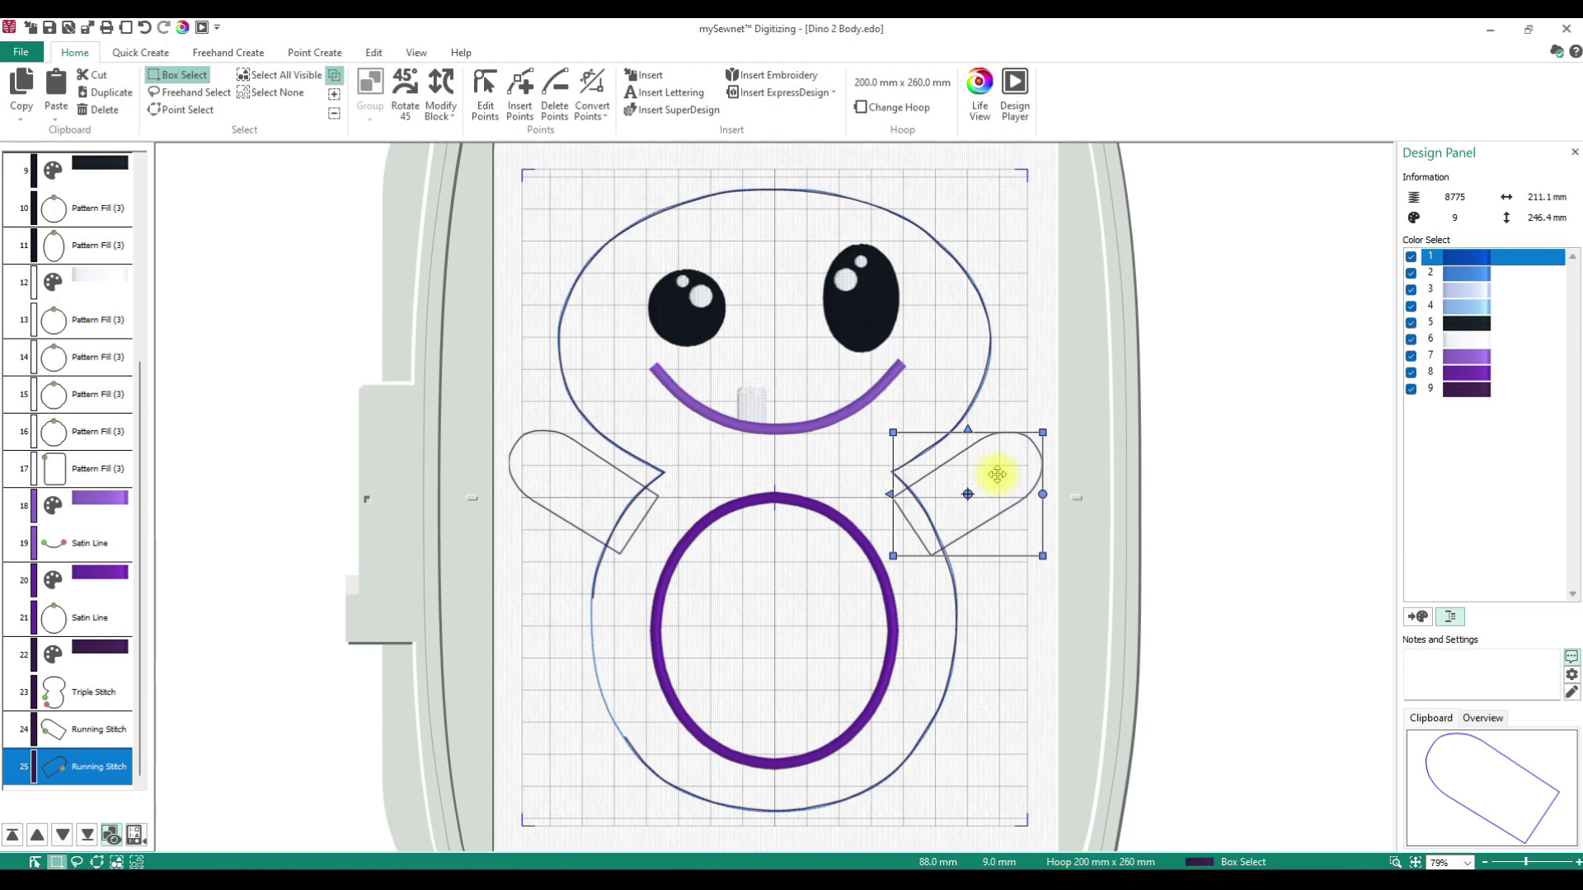
drag(997, 475, 993, 475)
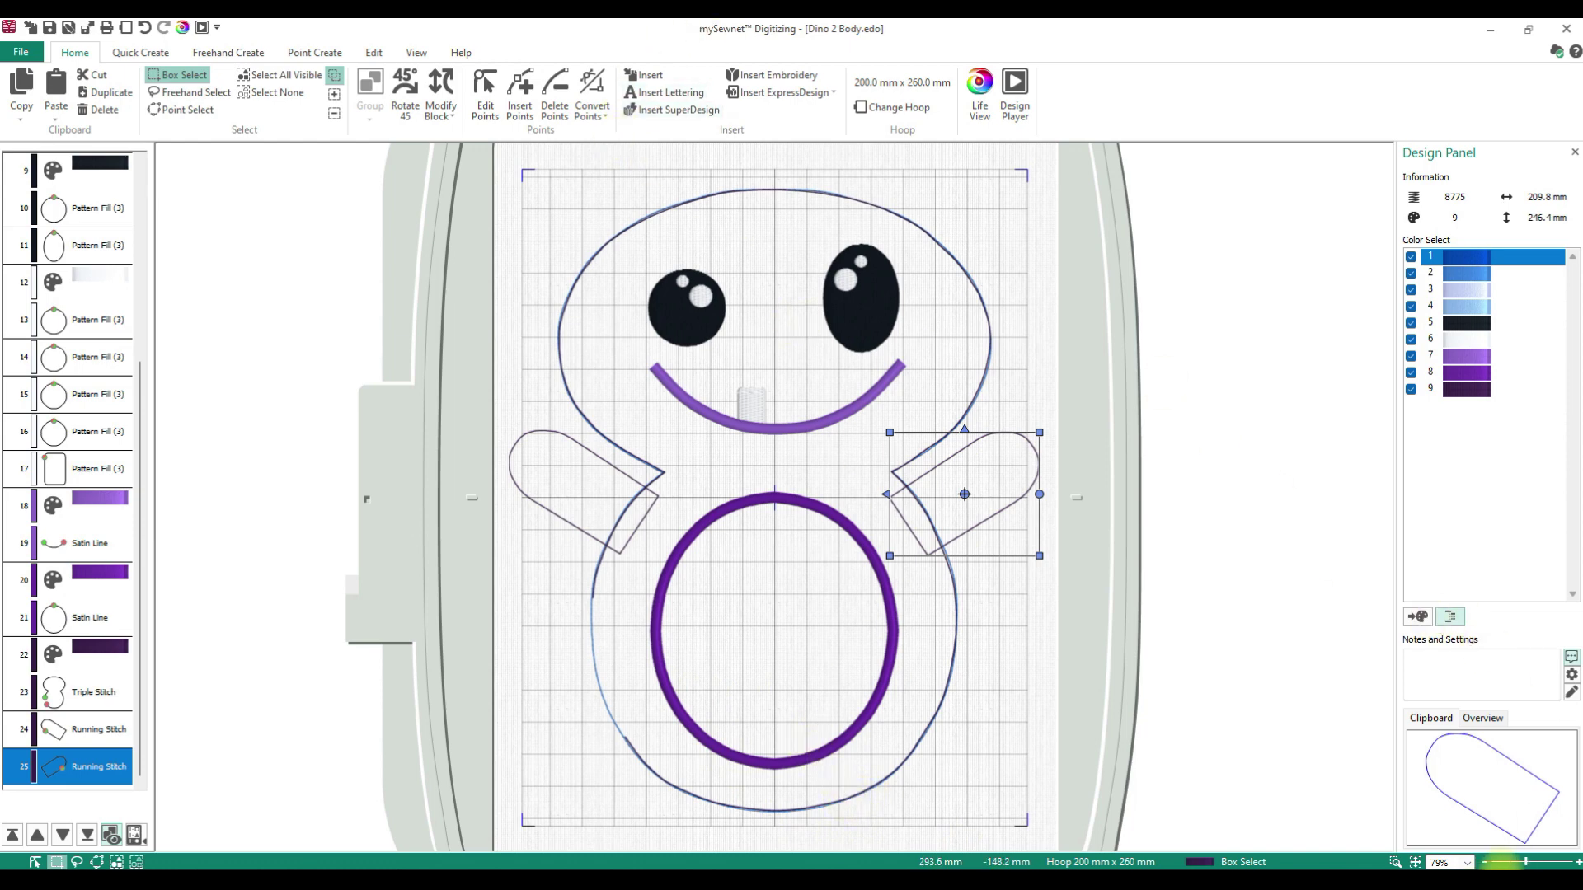
Draw running-stitch teardrop shape 74 inside the purple belly oval, with its tip pointing up.
click(145, 56)
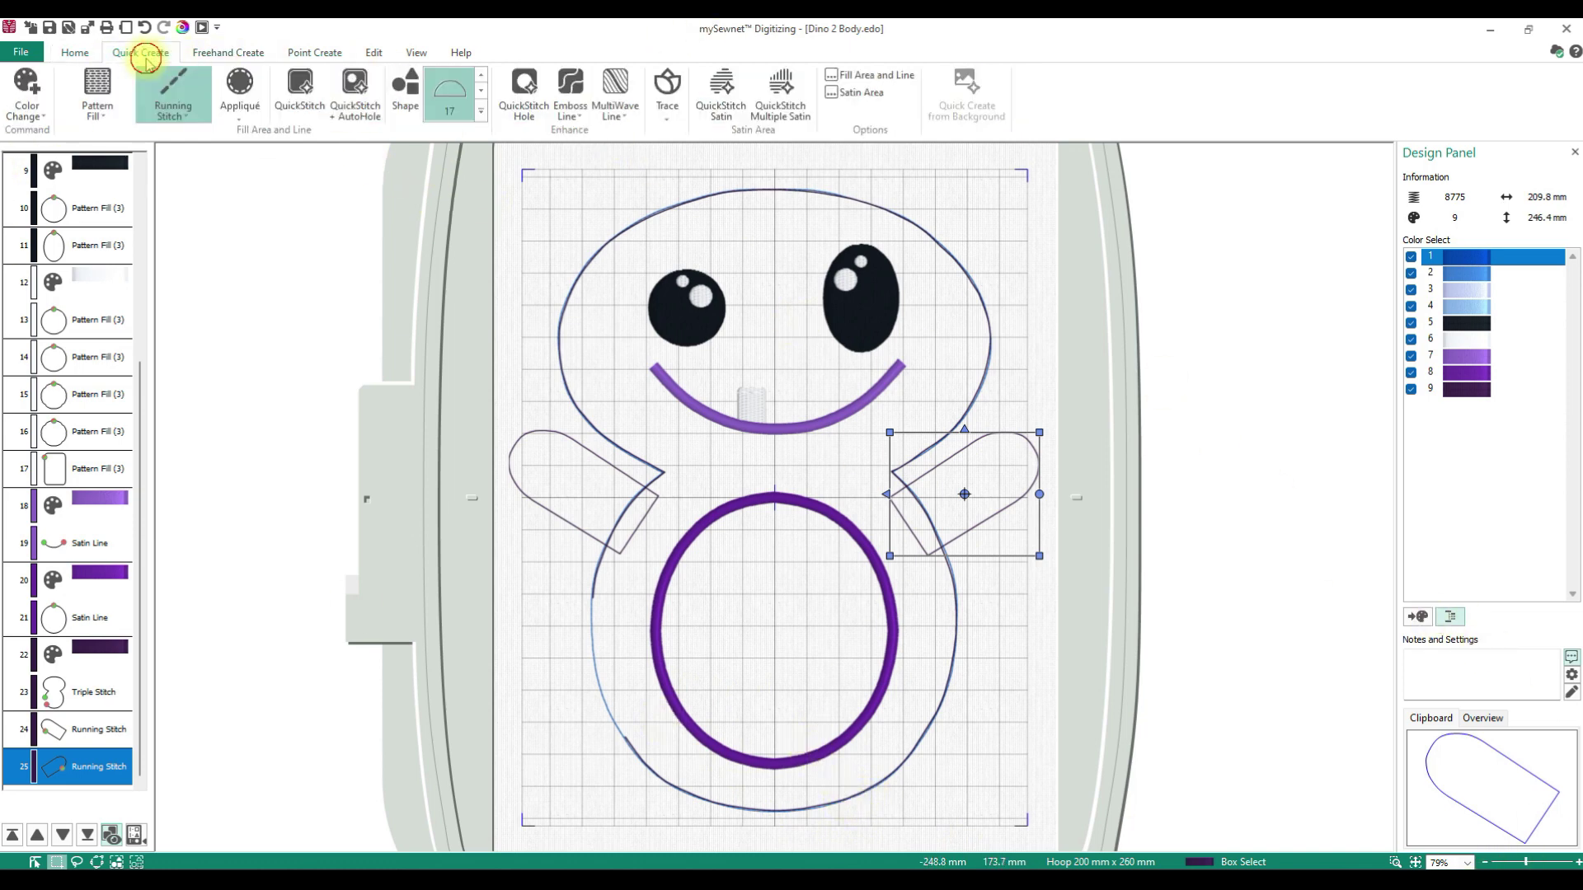
click(481, 116)
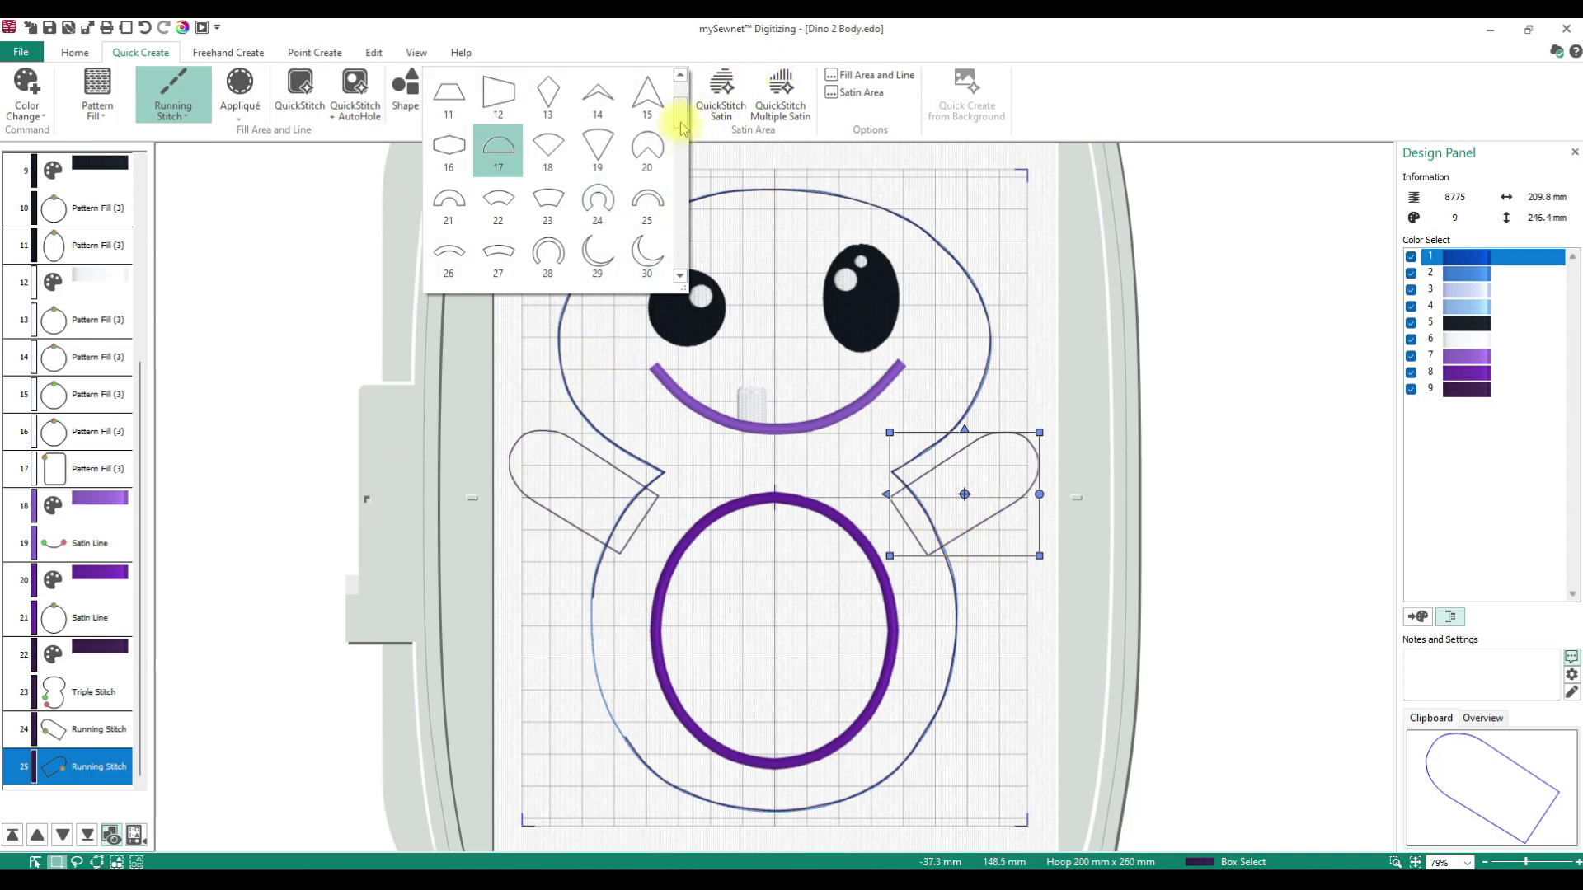
drag(681, 119, 686, 202)
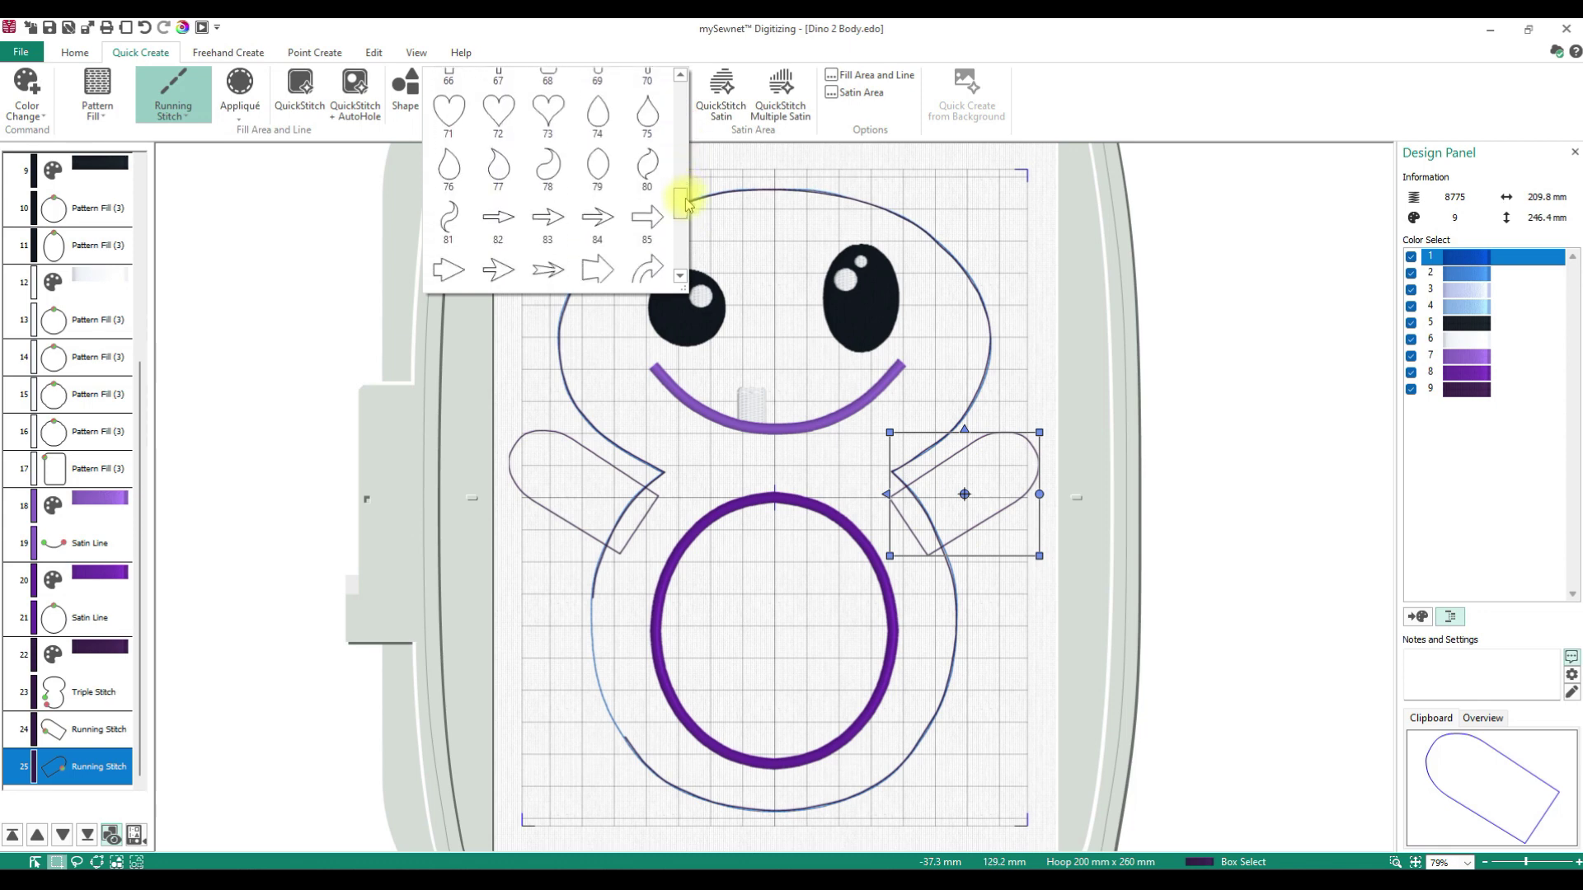
click(596, 123)
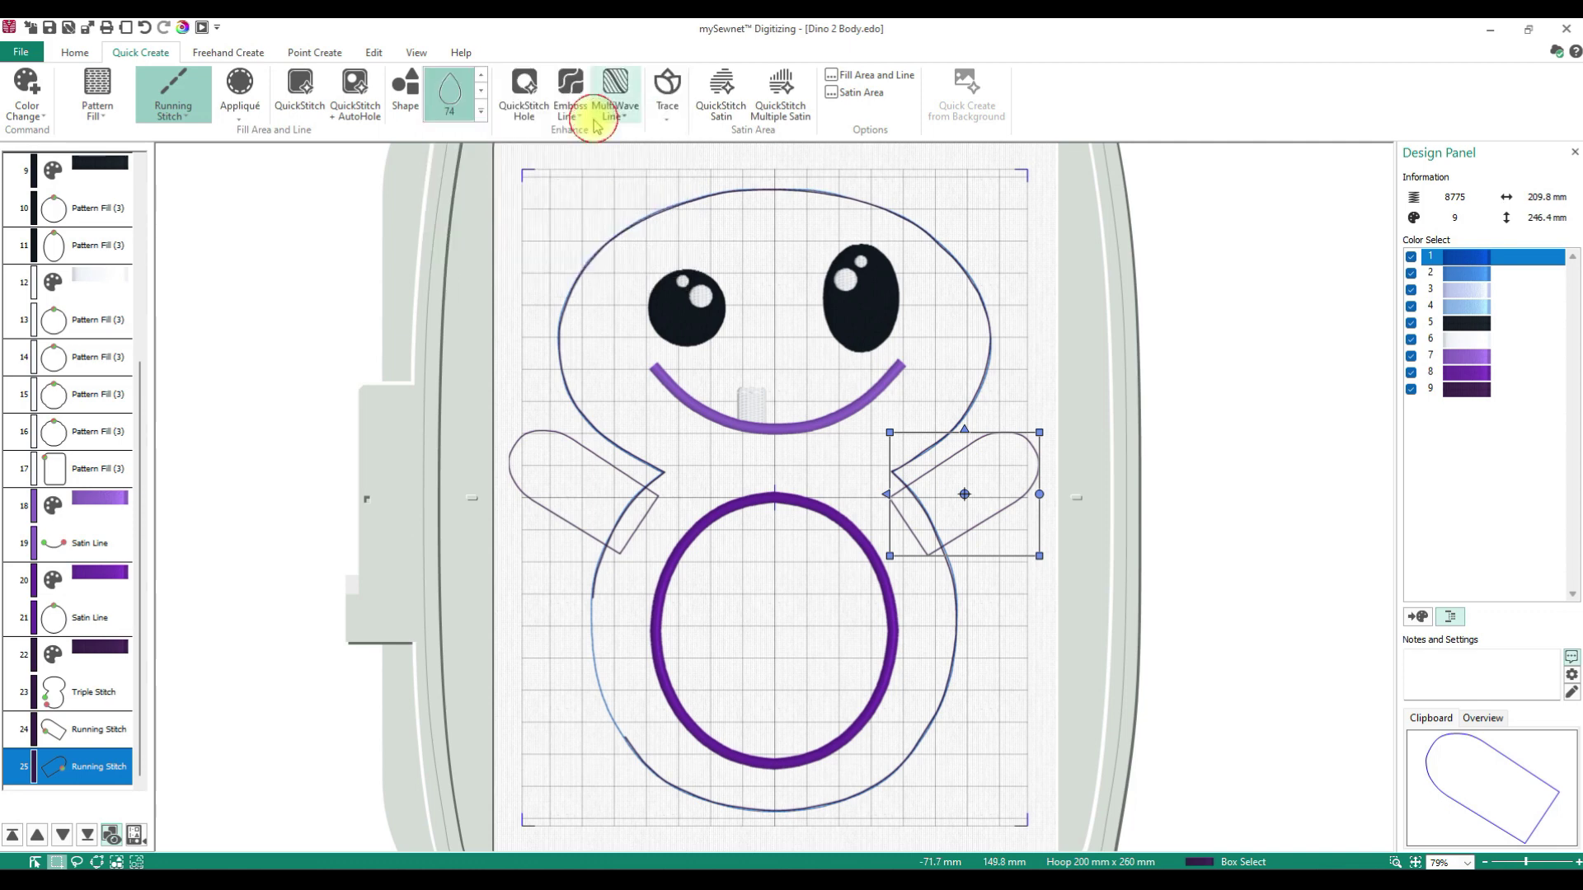
click(482, 119)
scroll(555, 211, down, 5)
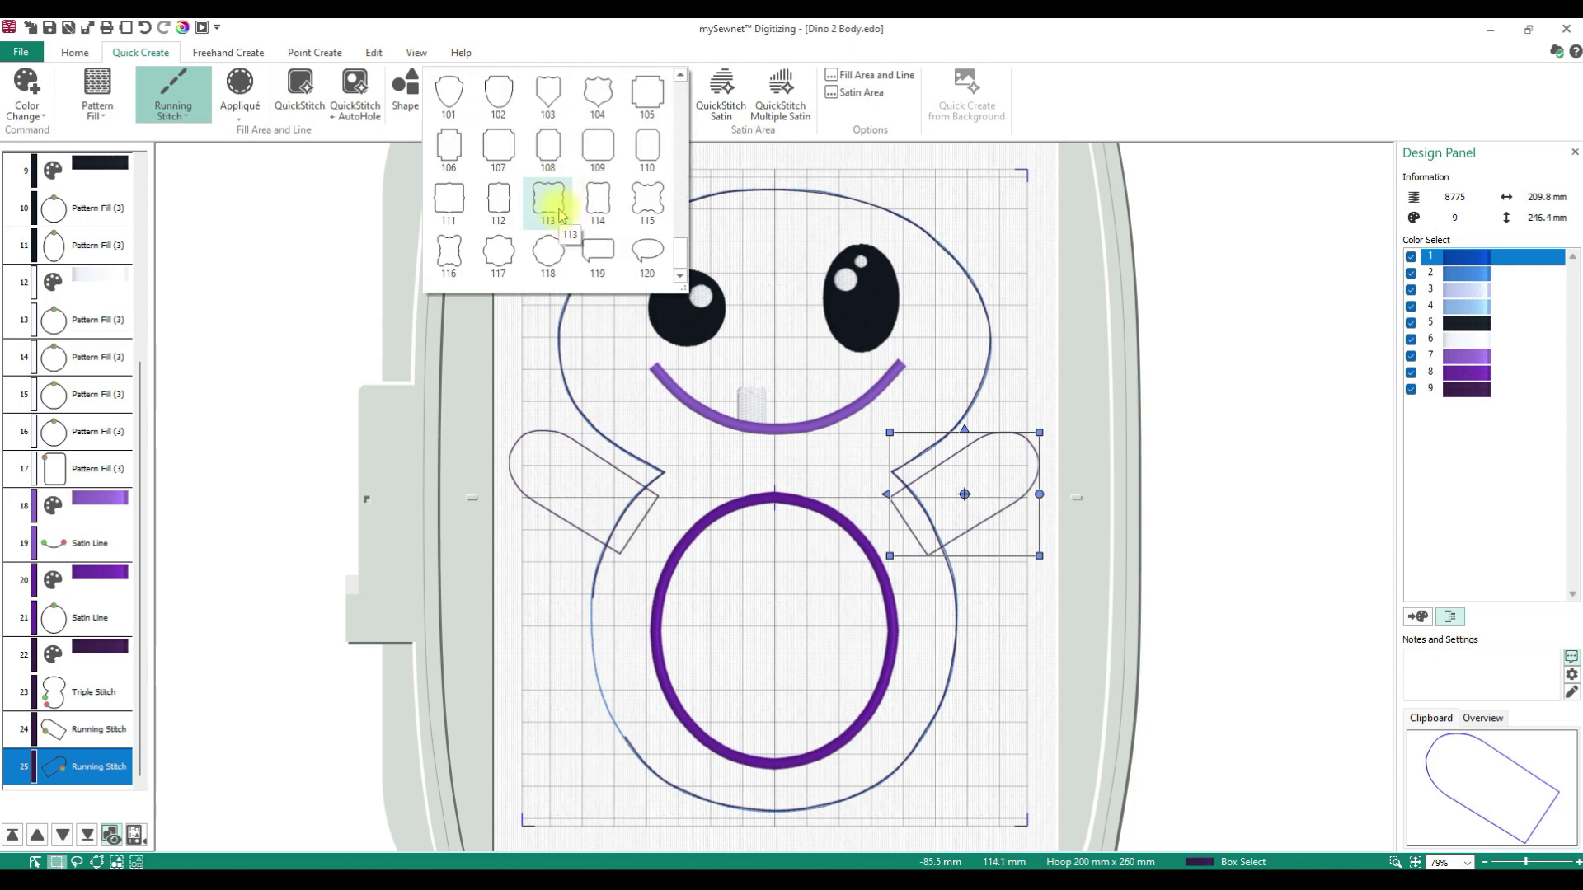
scroll(560, 215, up, 1)
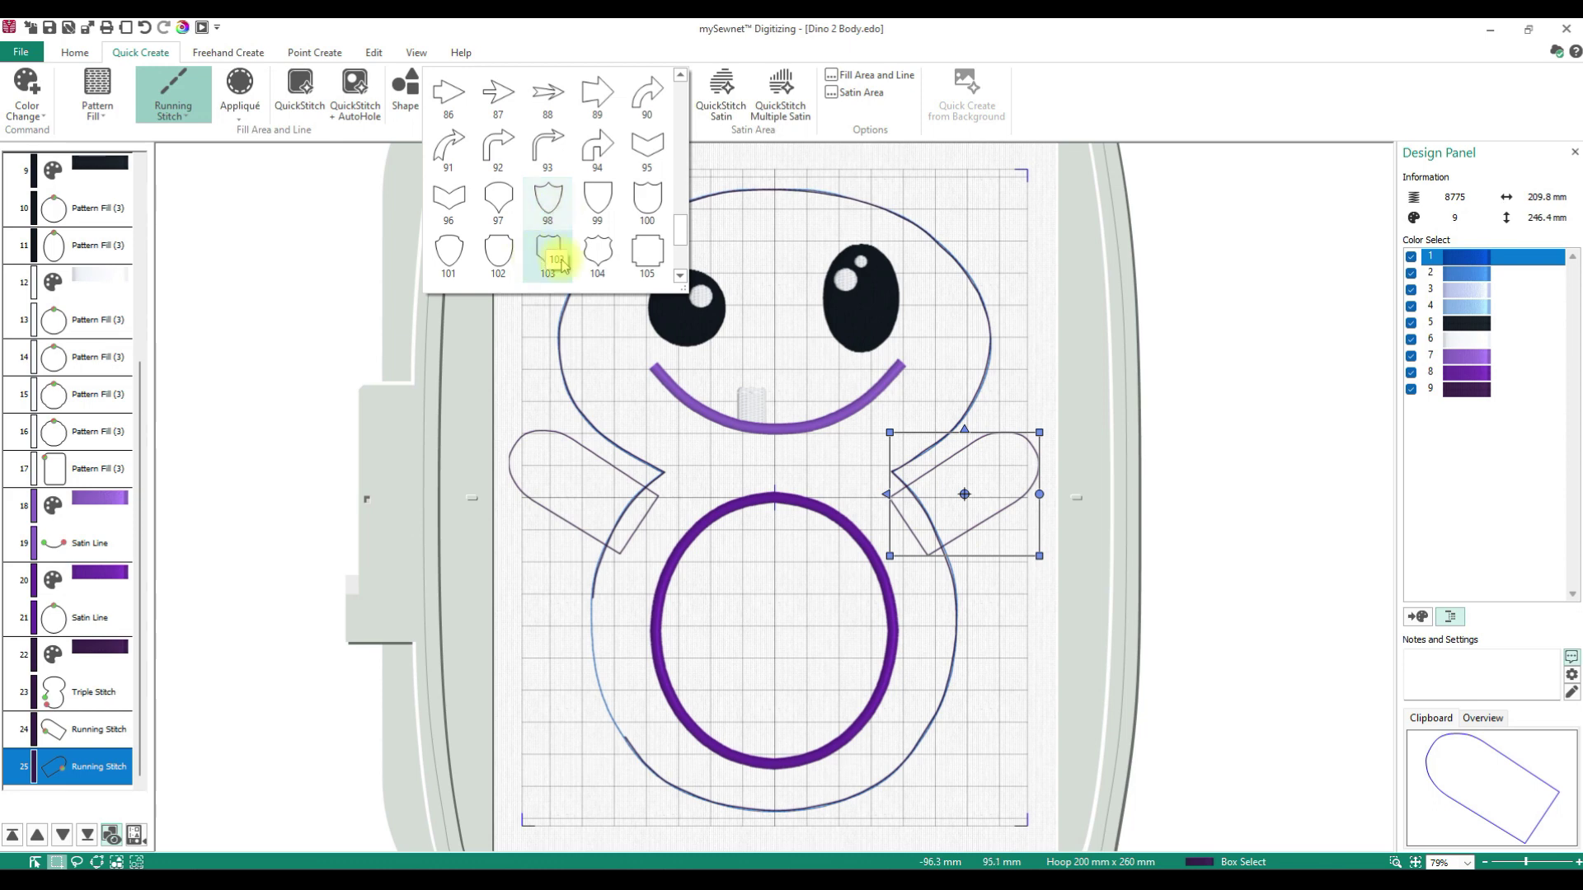
scroll(614, 258, up, 1)
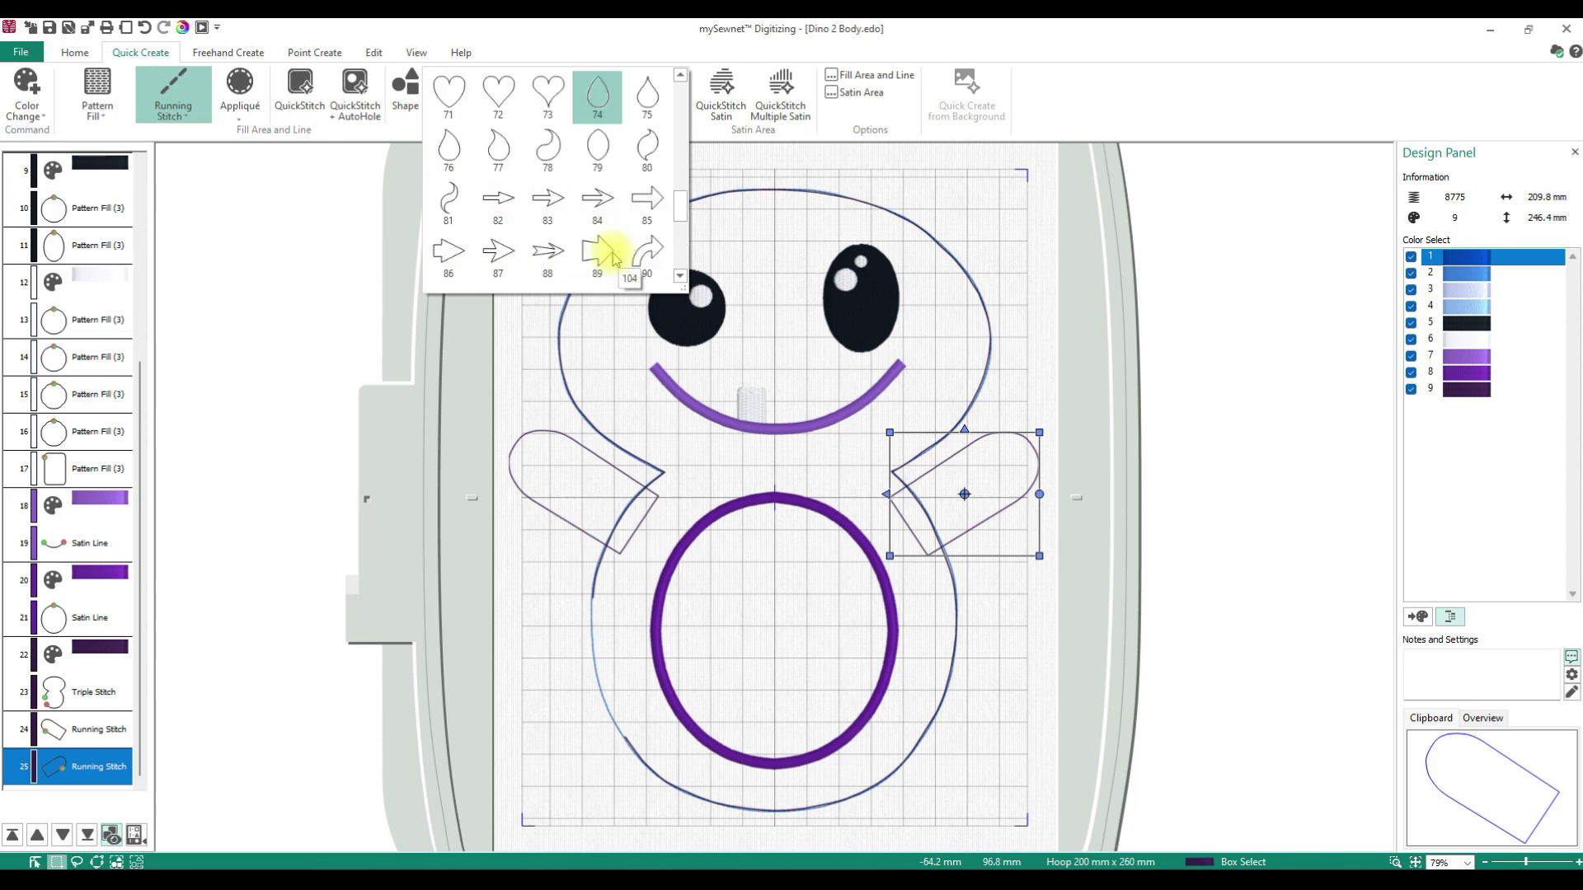
click(605, 115)
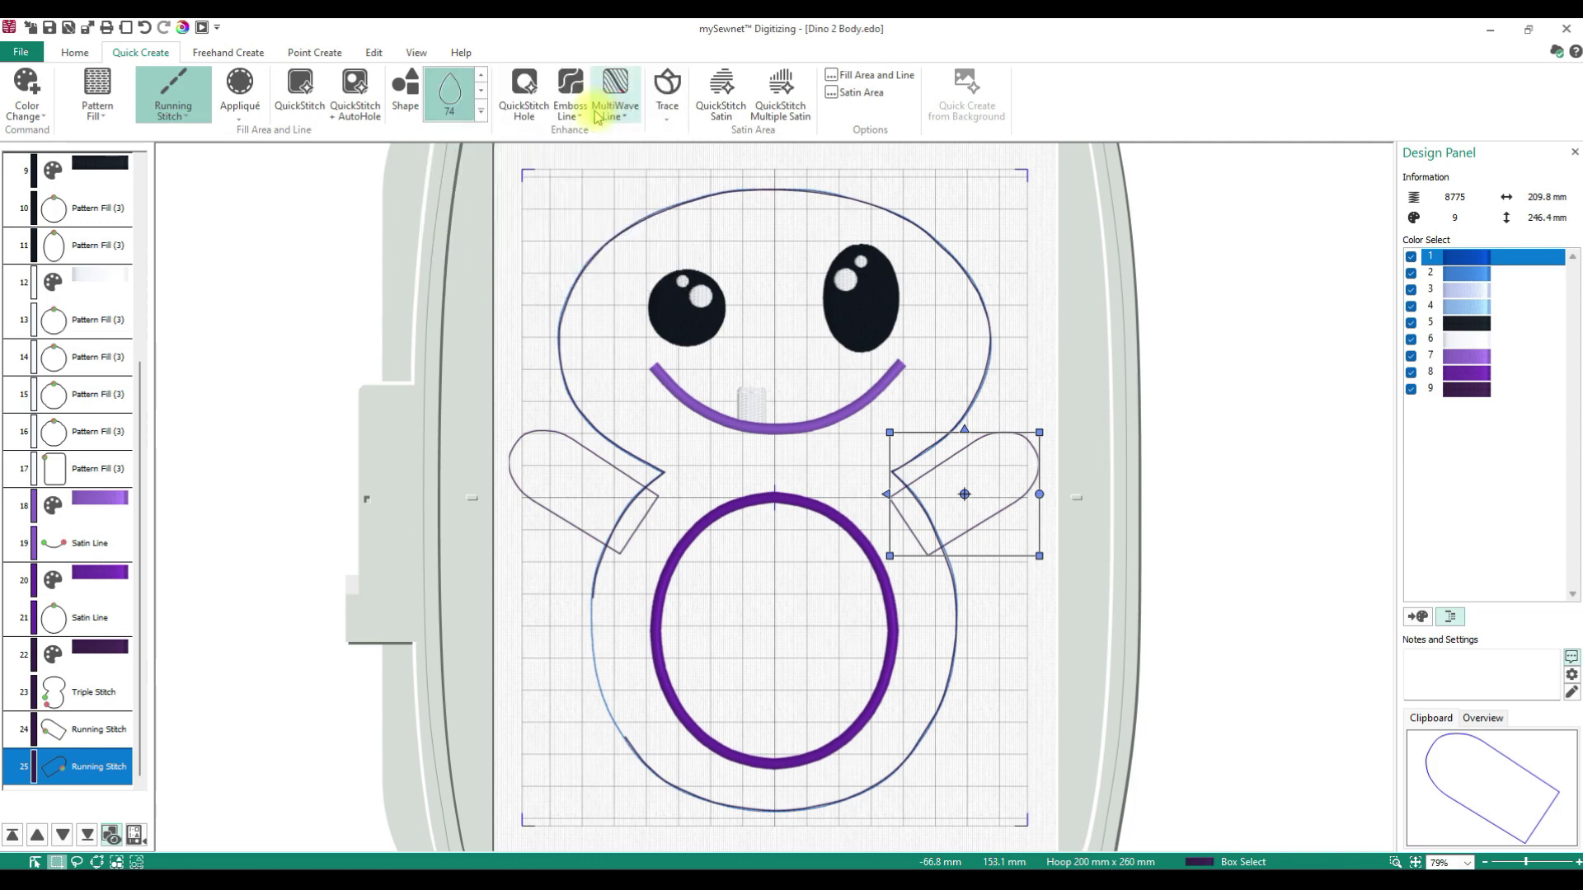
click(404, 91)
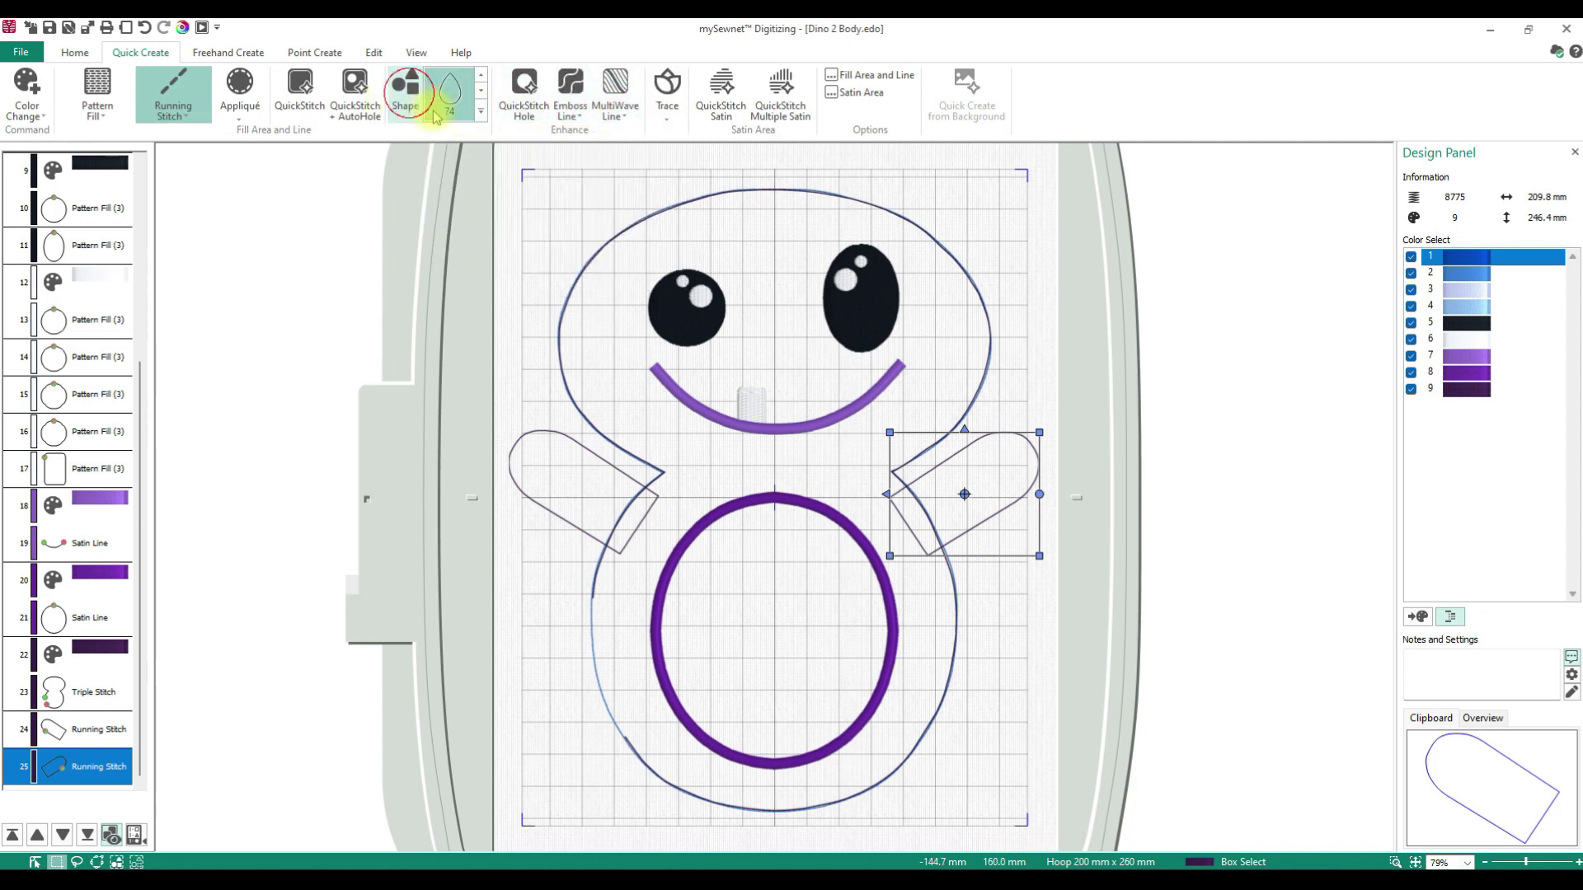
drag(796, 537, 796, 655)
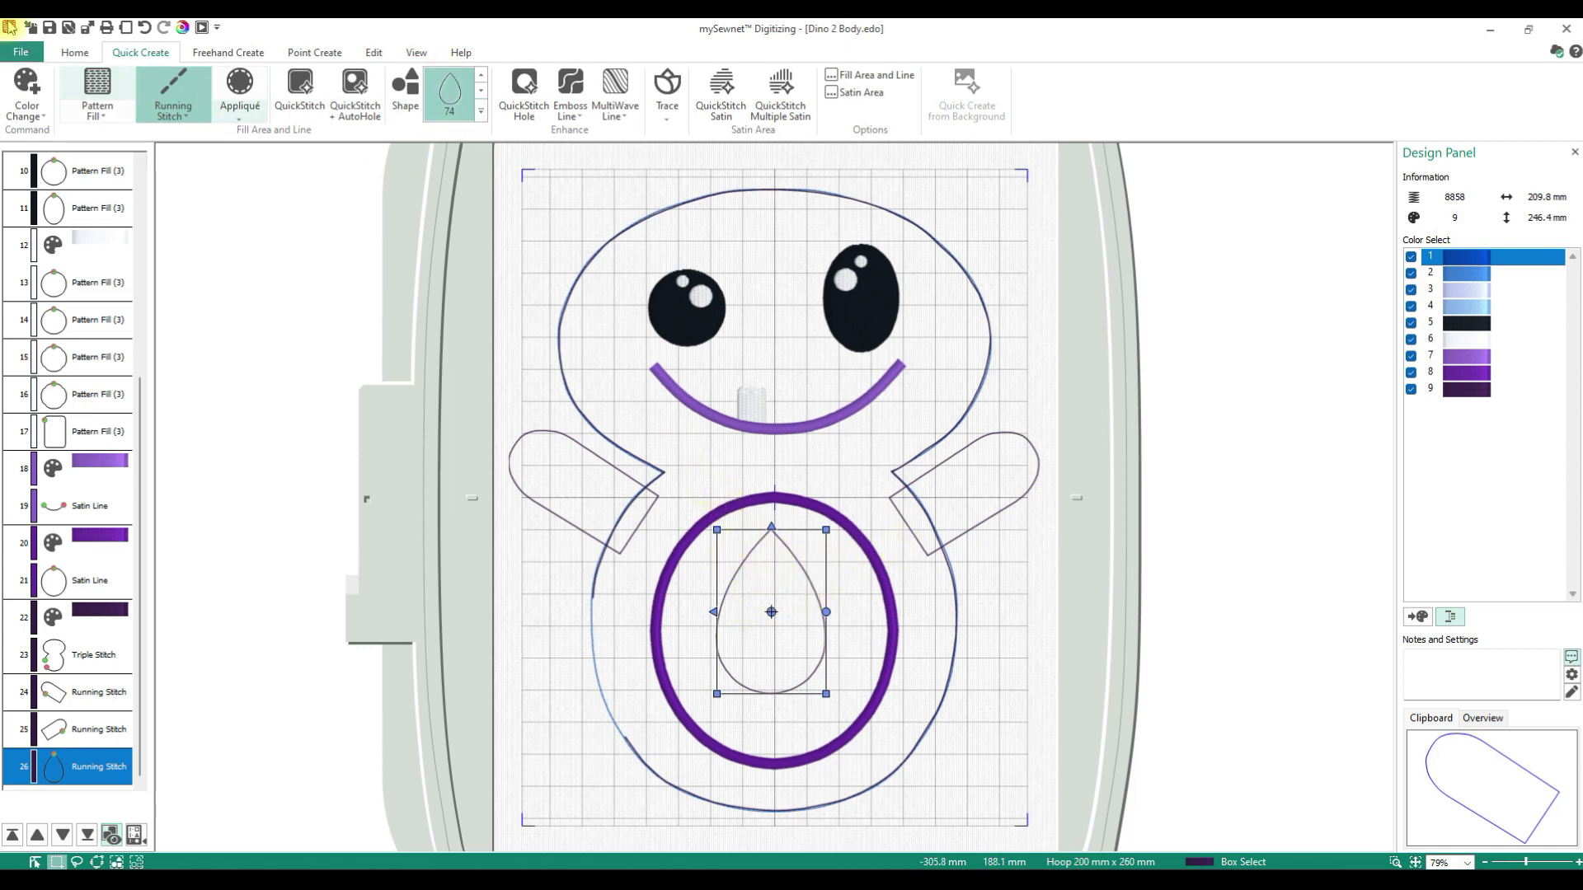
Try inserting a point on the upper left side of the teardrop and undo it.
click(75, 52)
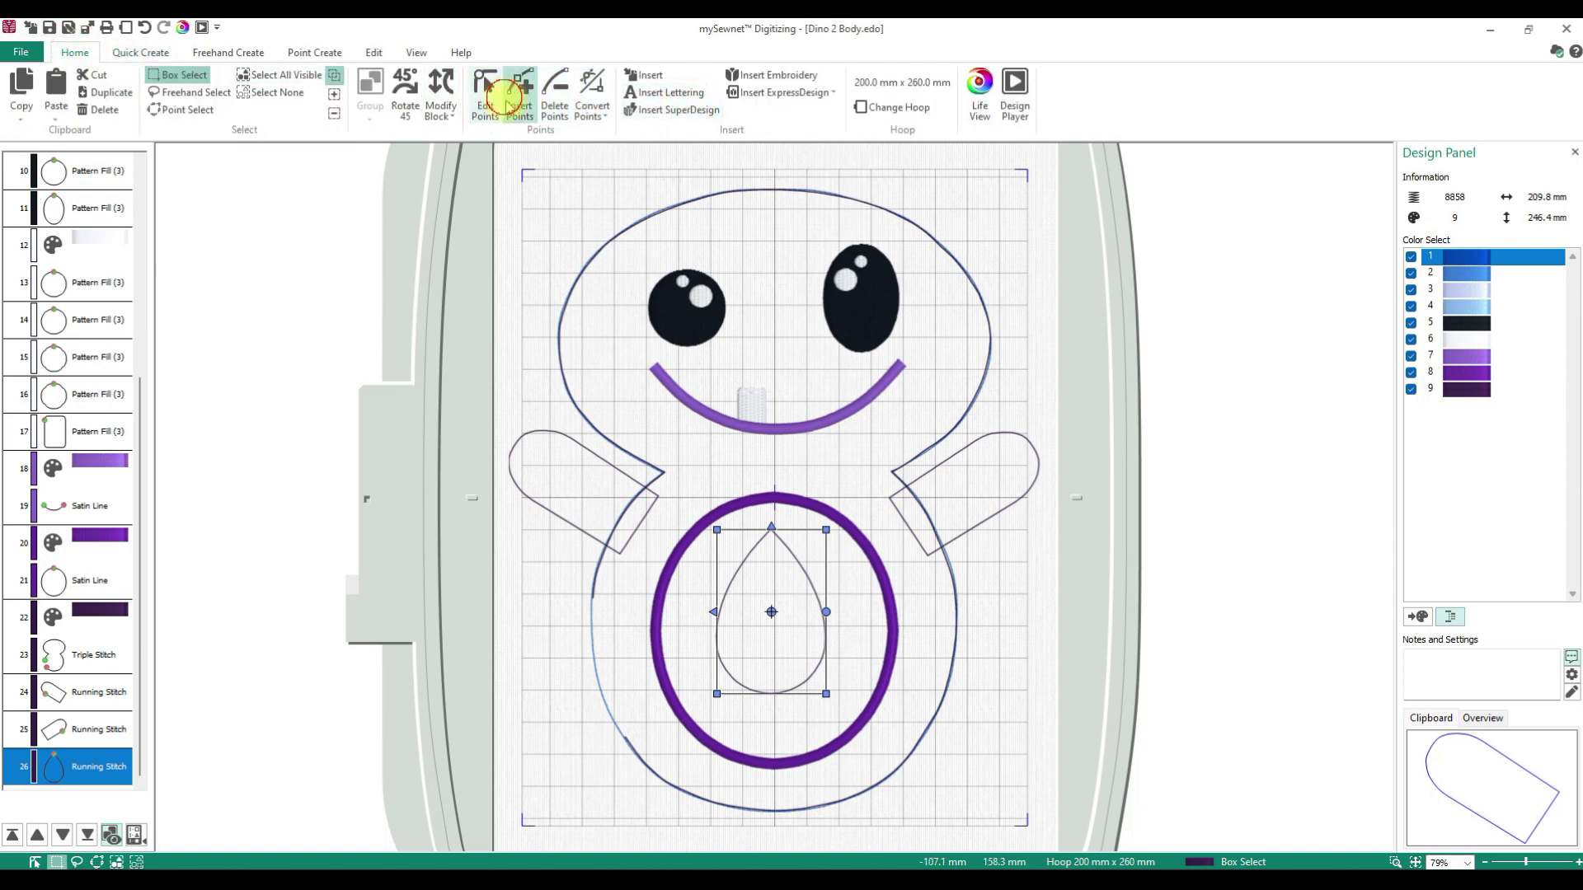
click(520, 90)
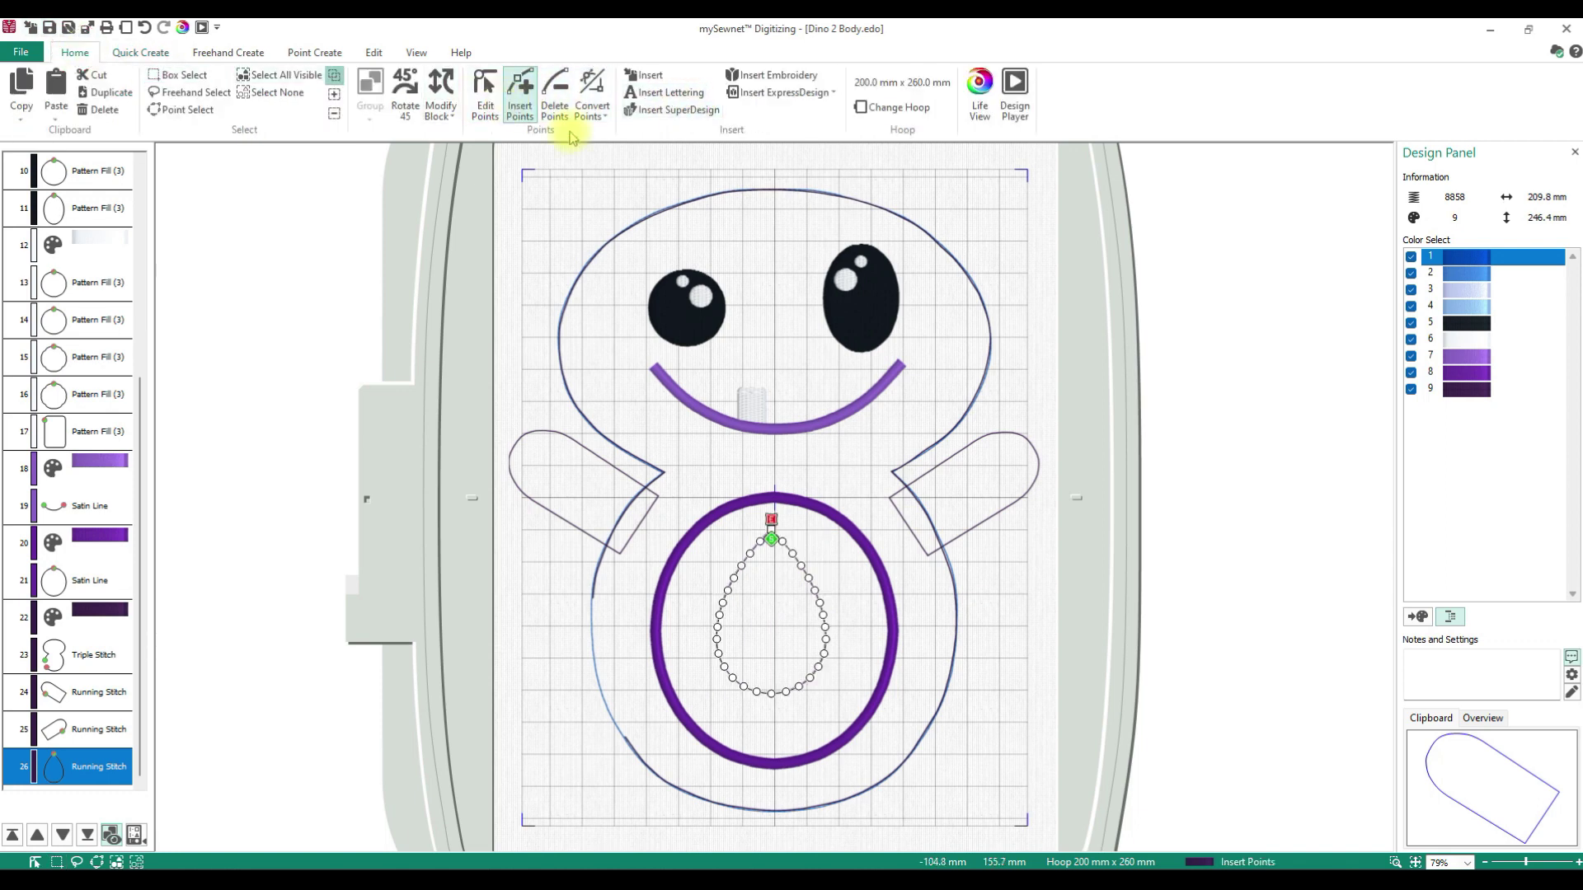
click(727, 591)
click(144, 28)
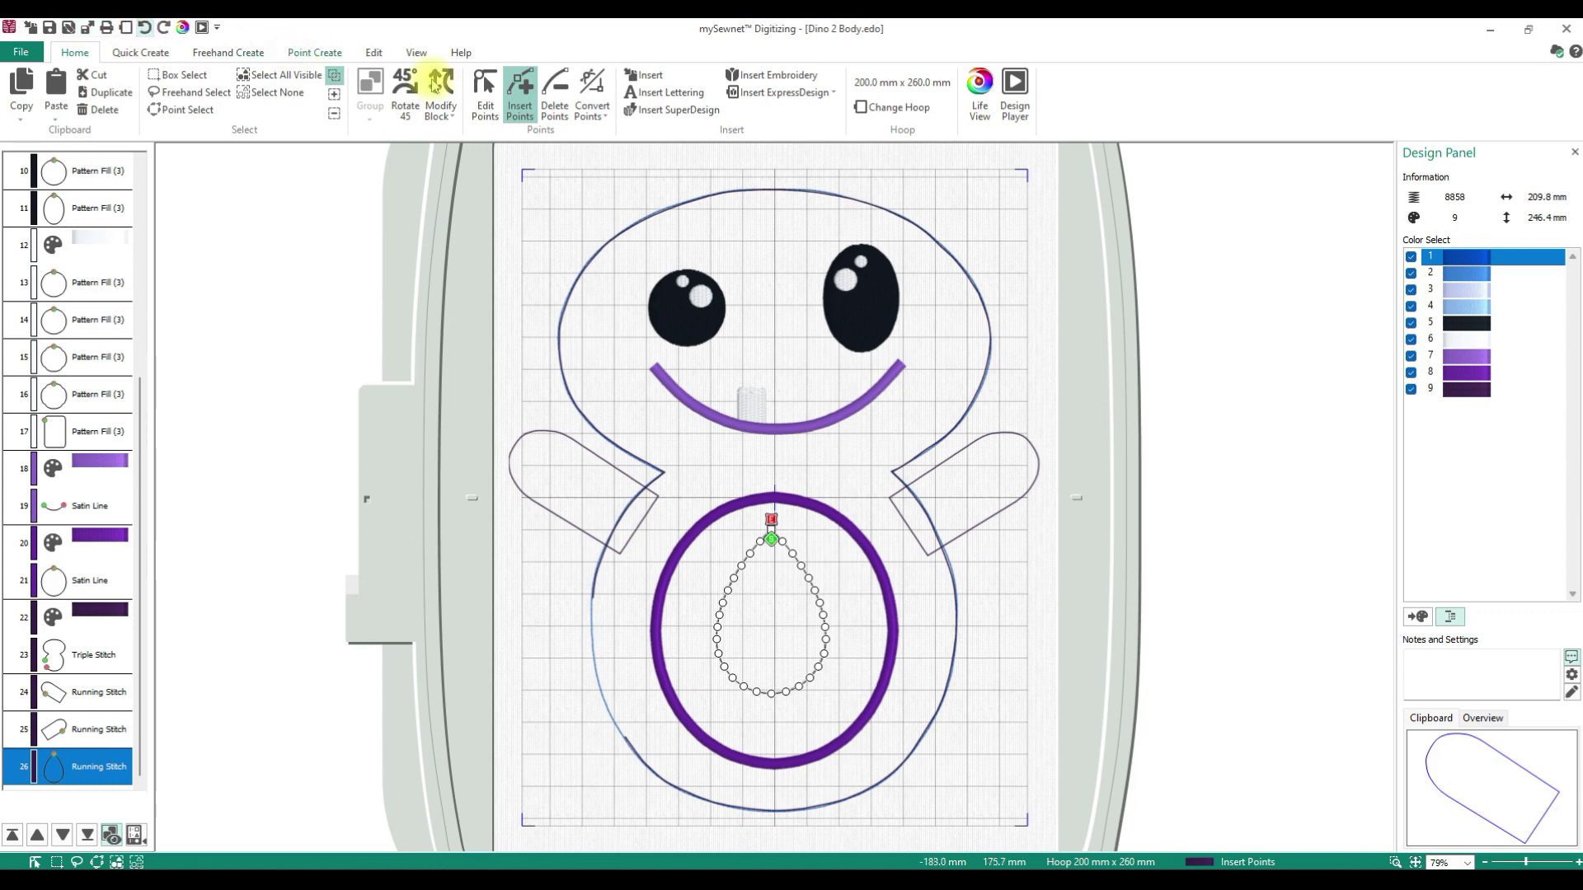
Change one opposing point on each side of the teardrop, about a third below the tip, into corner points.
click(485, 92)
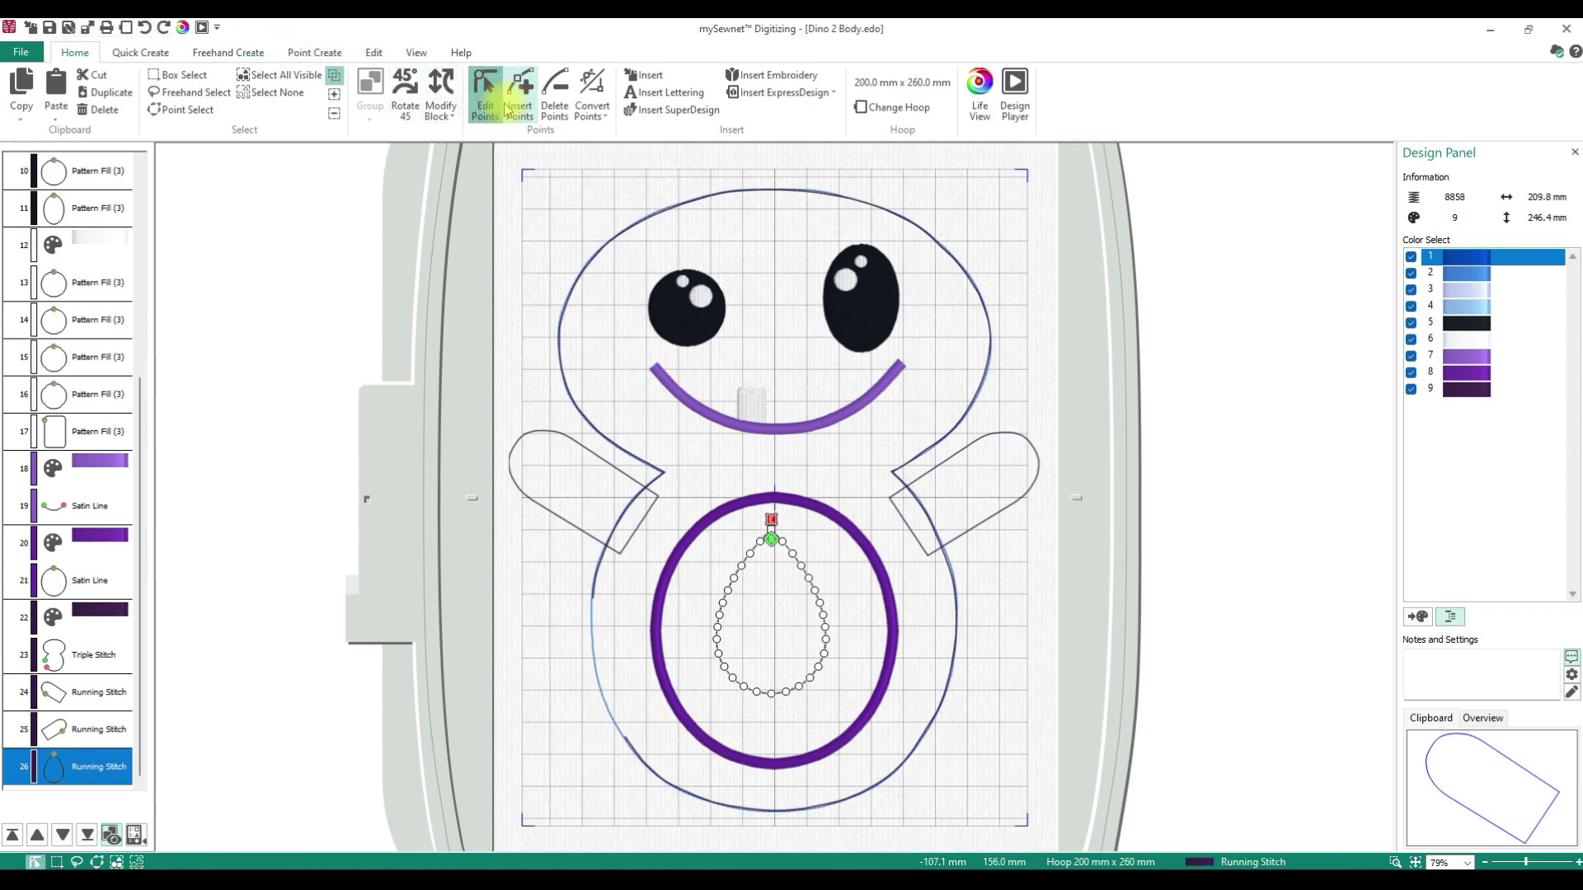
click(727, 592)
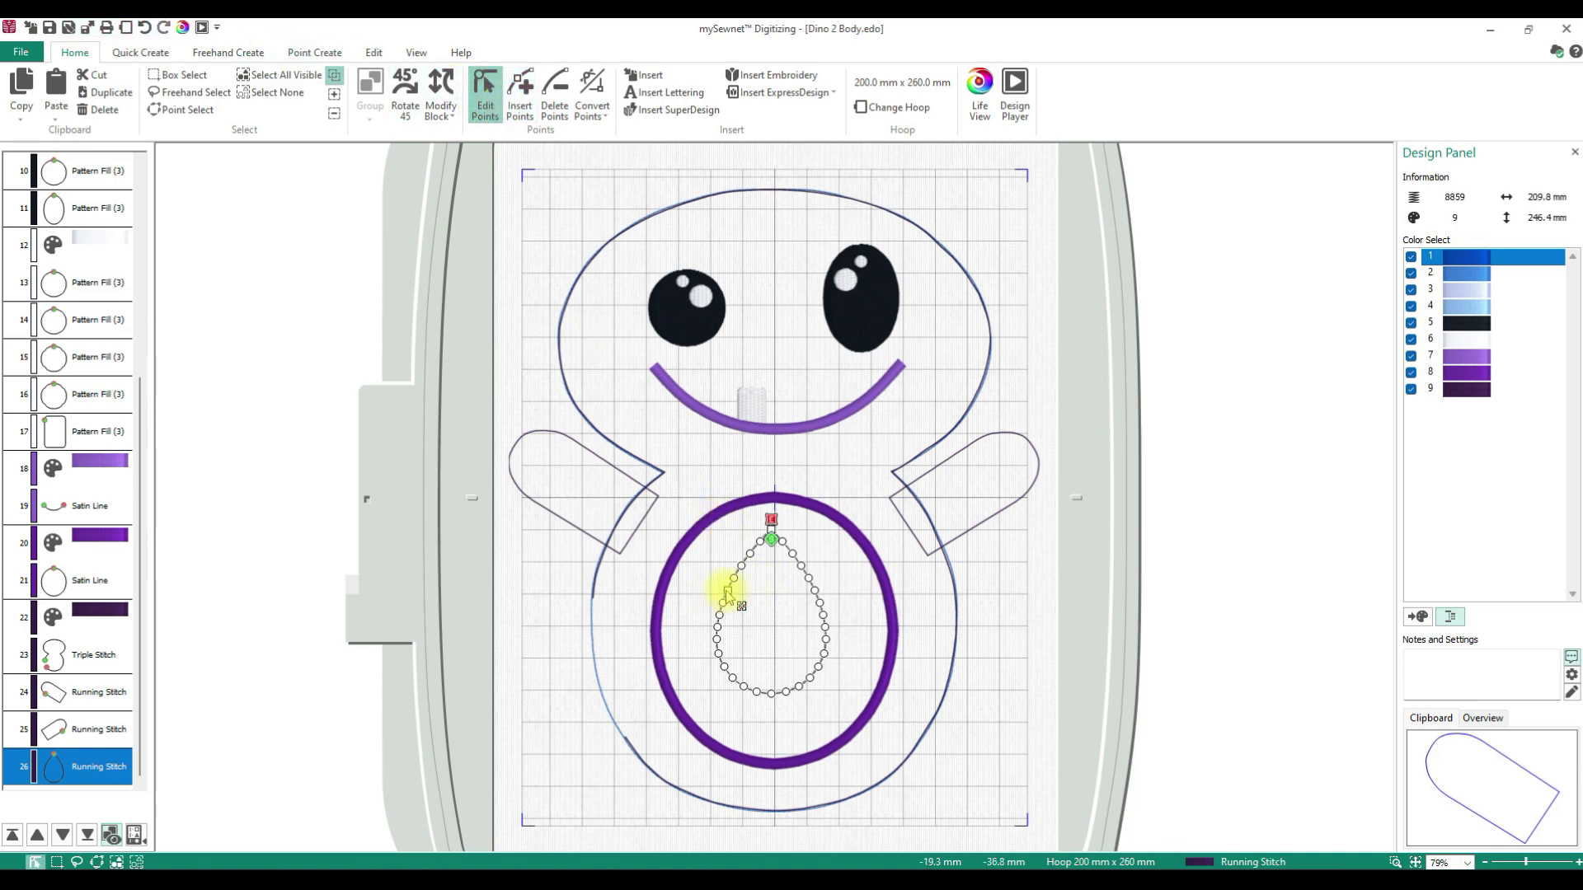
click(815, 591)
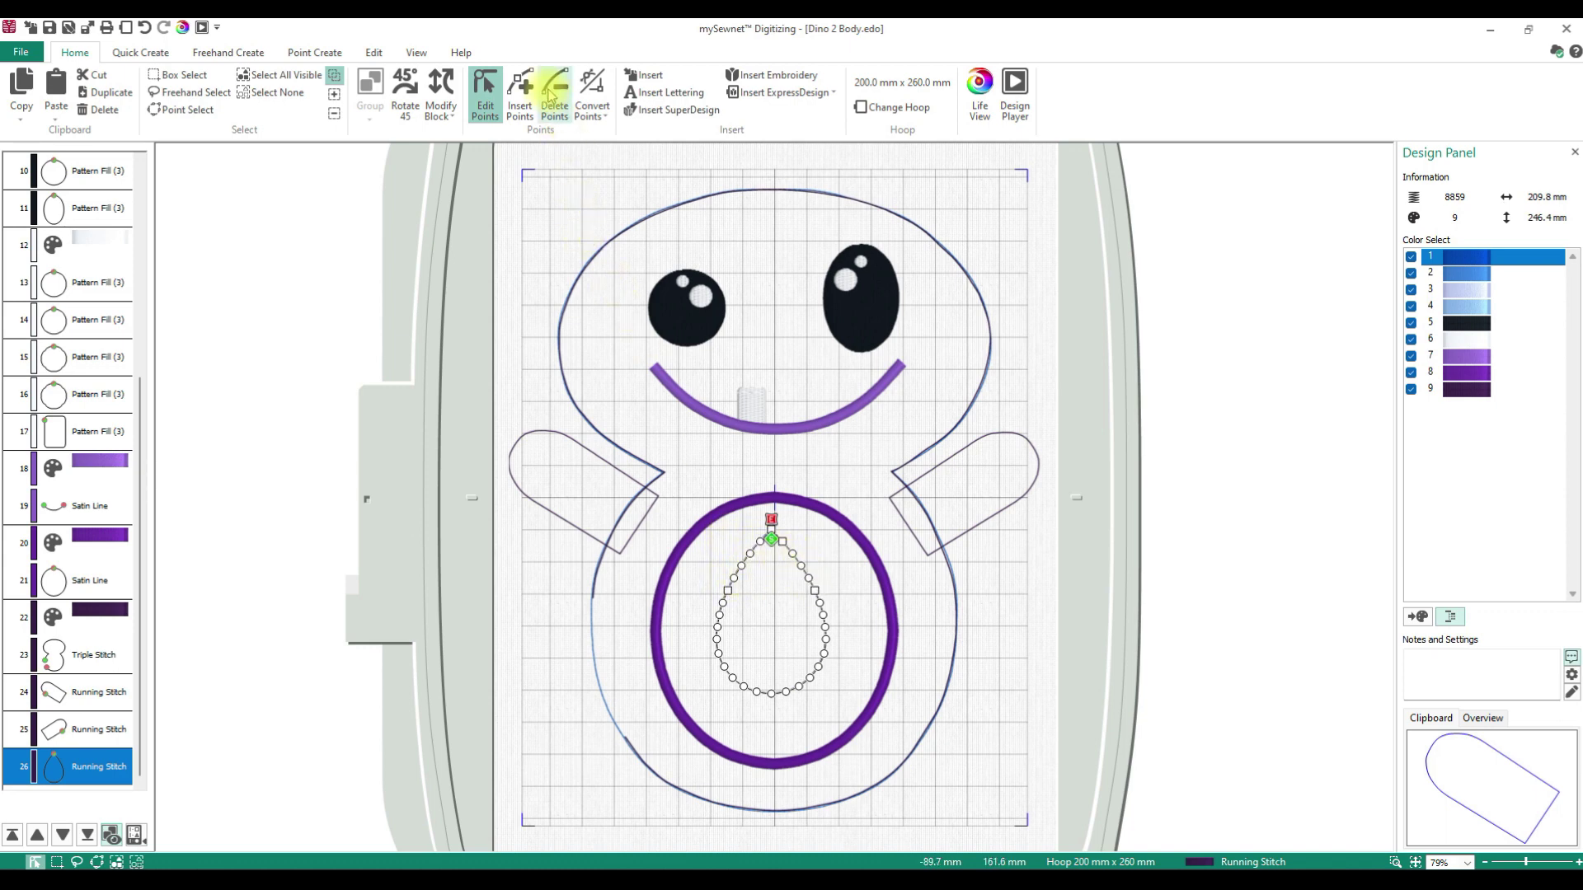
Delete the teardrop's curve points between the tip and the two corner points so both upper sides run straight.
click(553, 95)
click(734, 577)
click(741, 565)
click(750, 553)
click(759, 543)
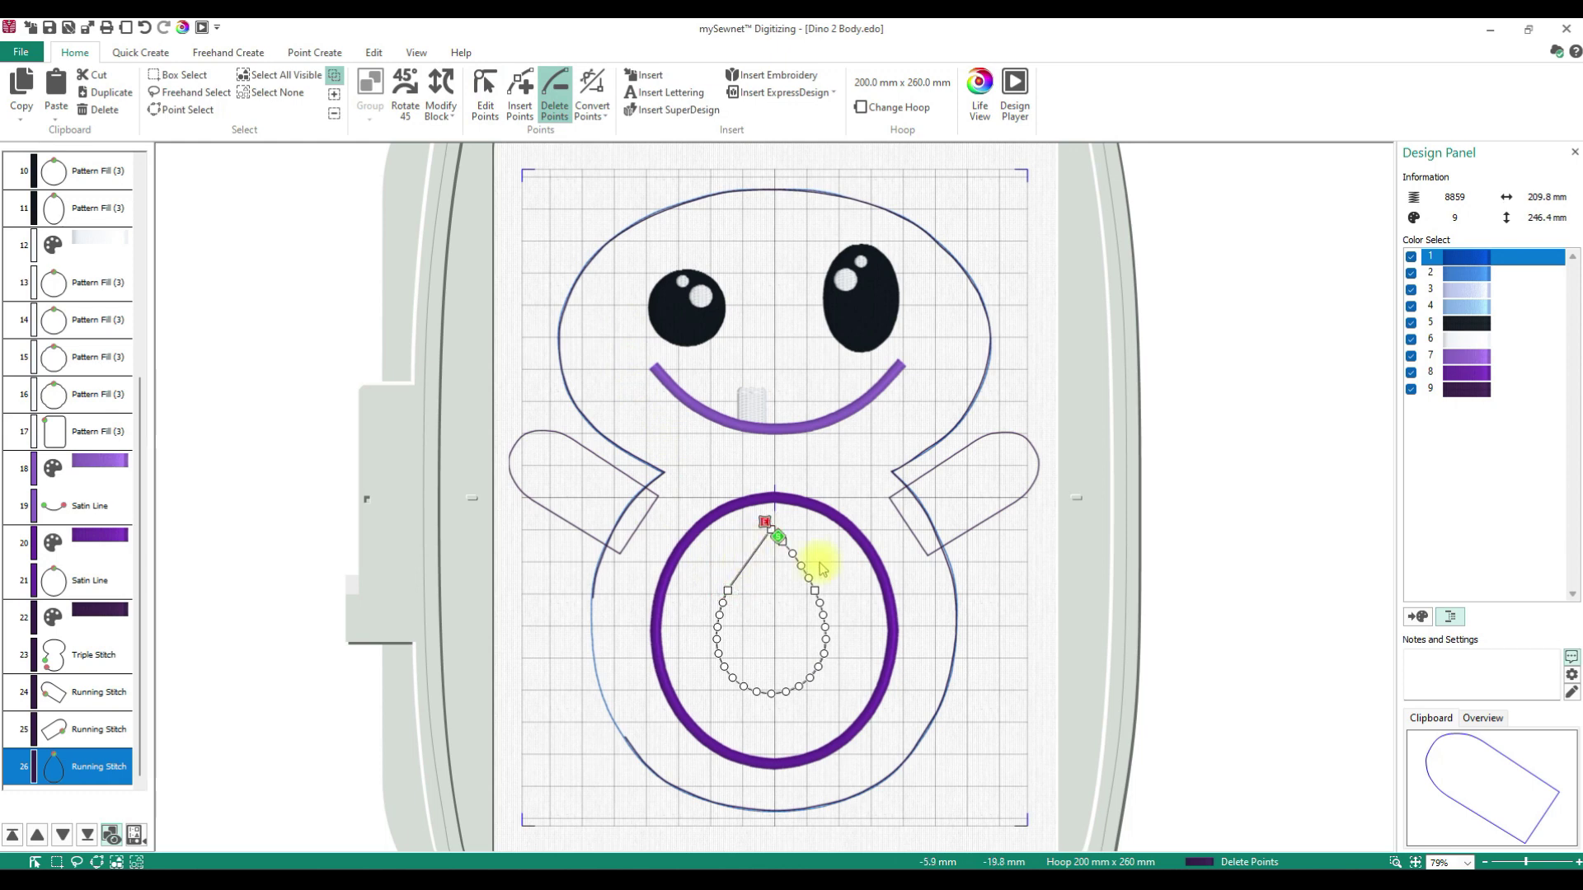
click(801, 565)
click(809, 577)
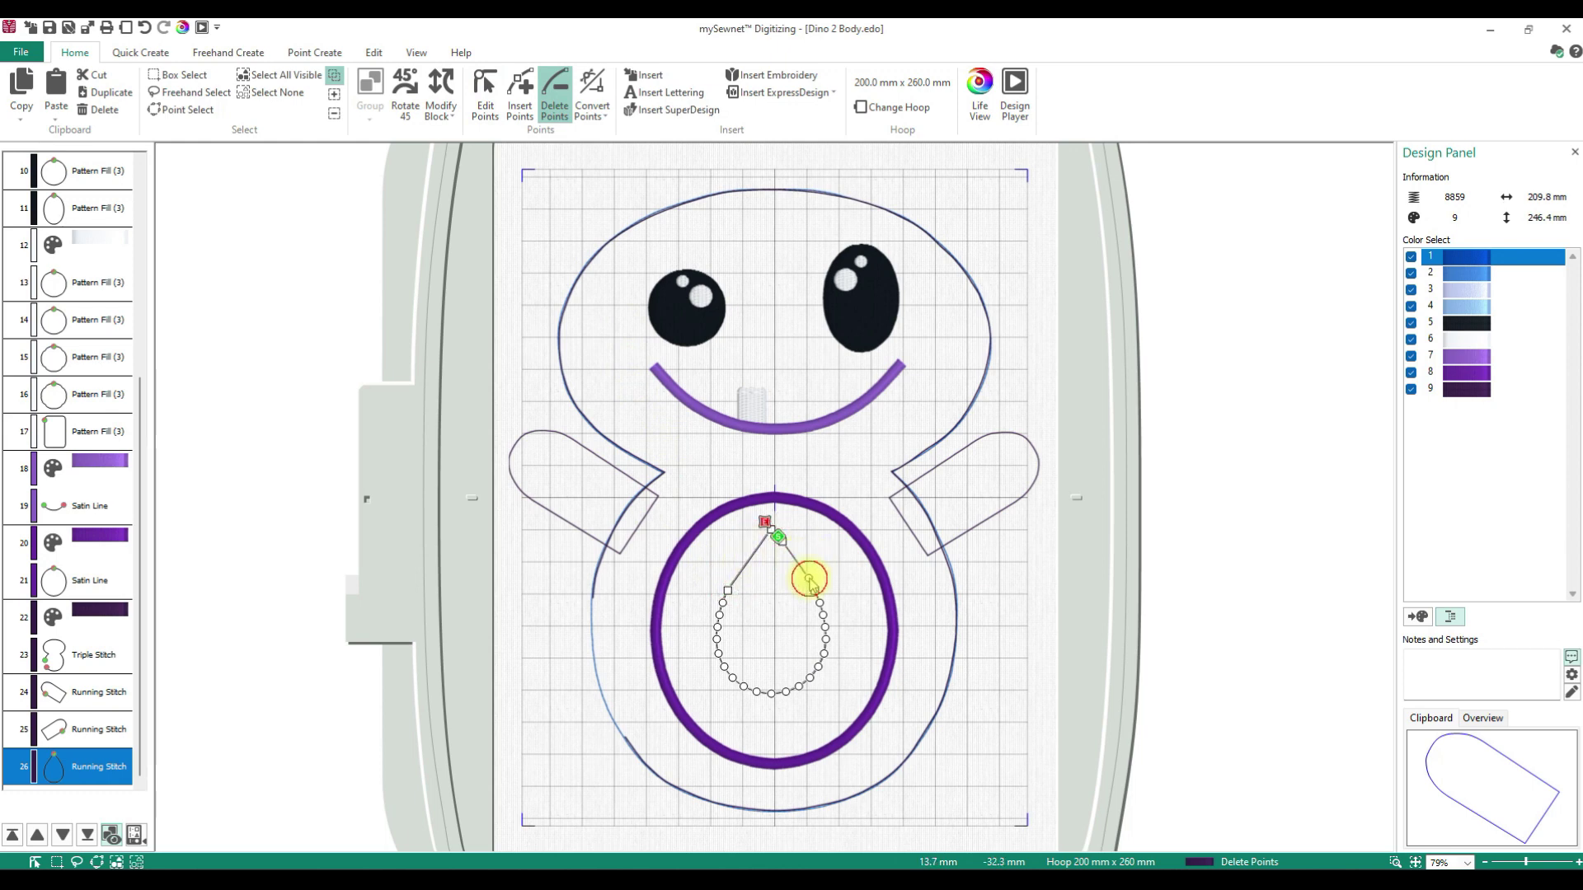
click(485, 94)
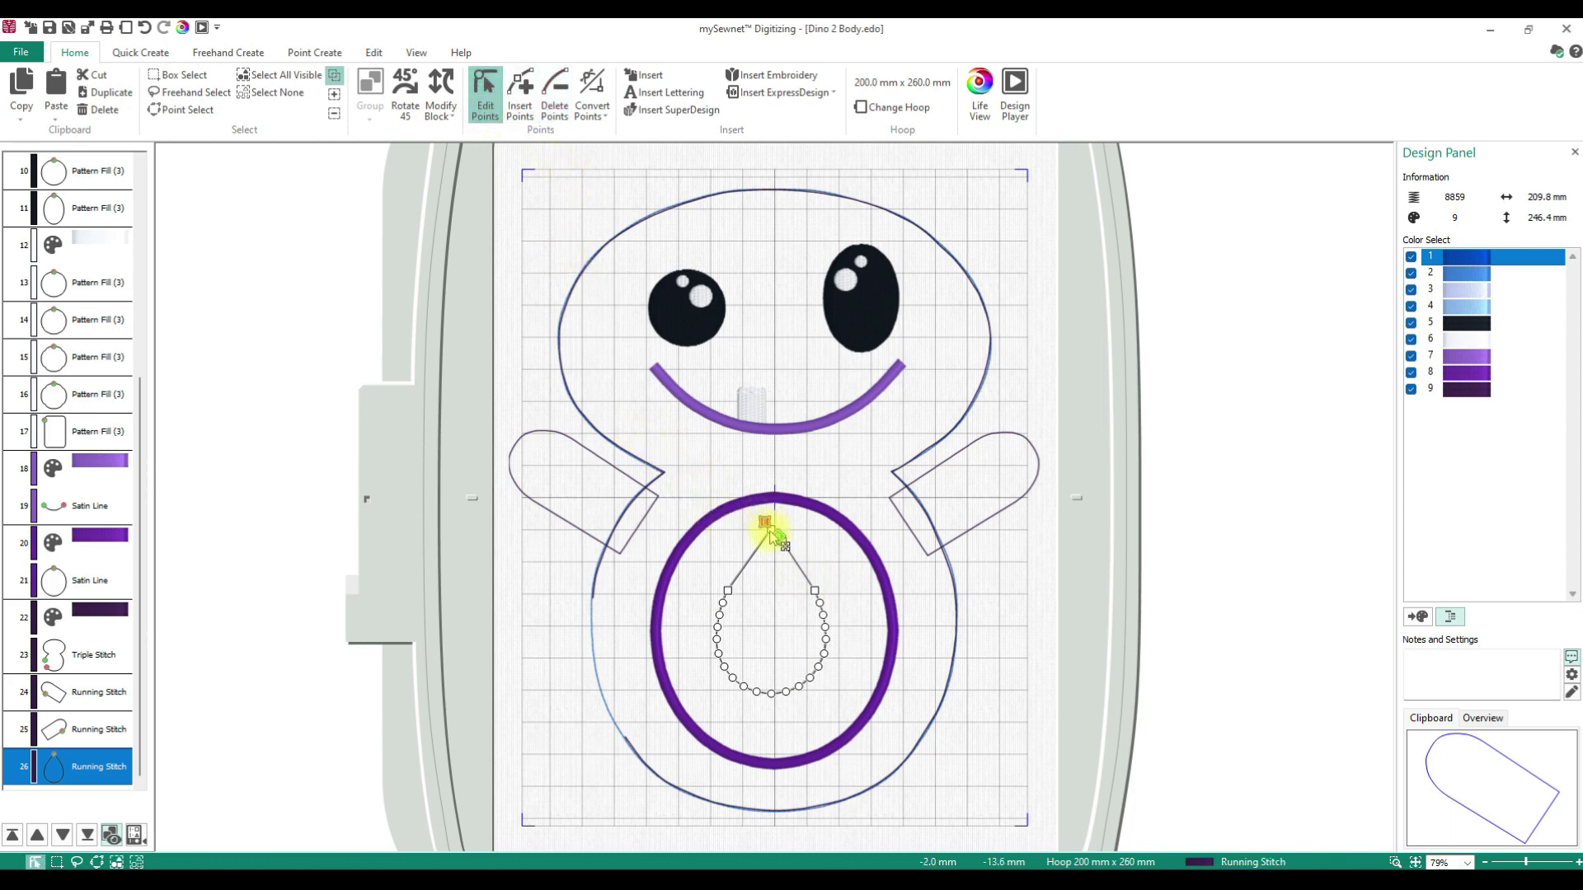
Pull the teardrop's two tip points apart and up above the purple oval to form a flat top edge.
drag(769, 530, 725, 479)
drag(785, 544, 811, 482)
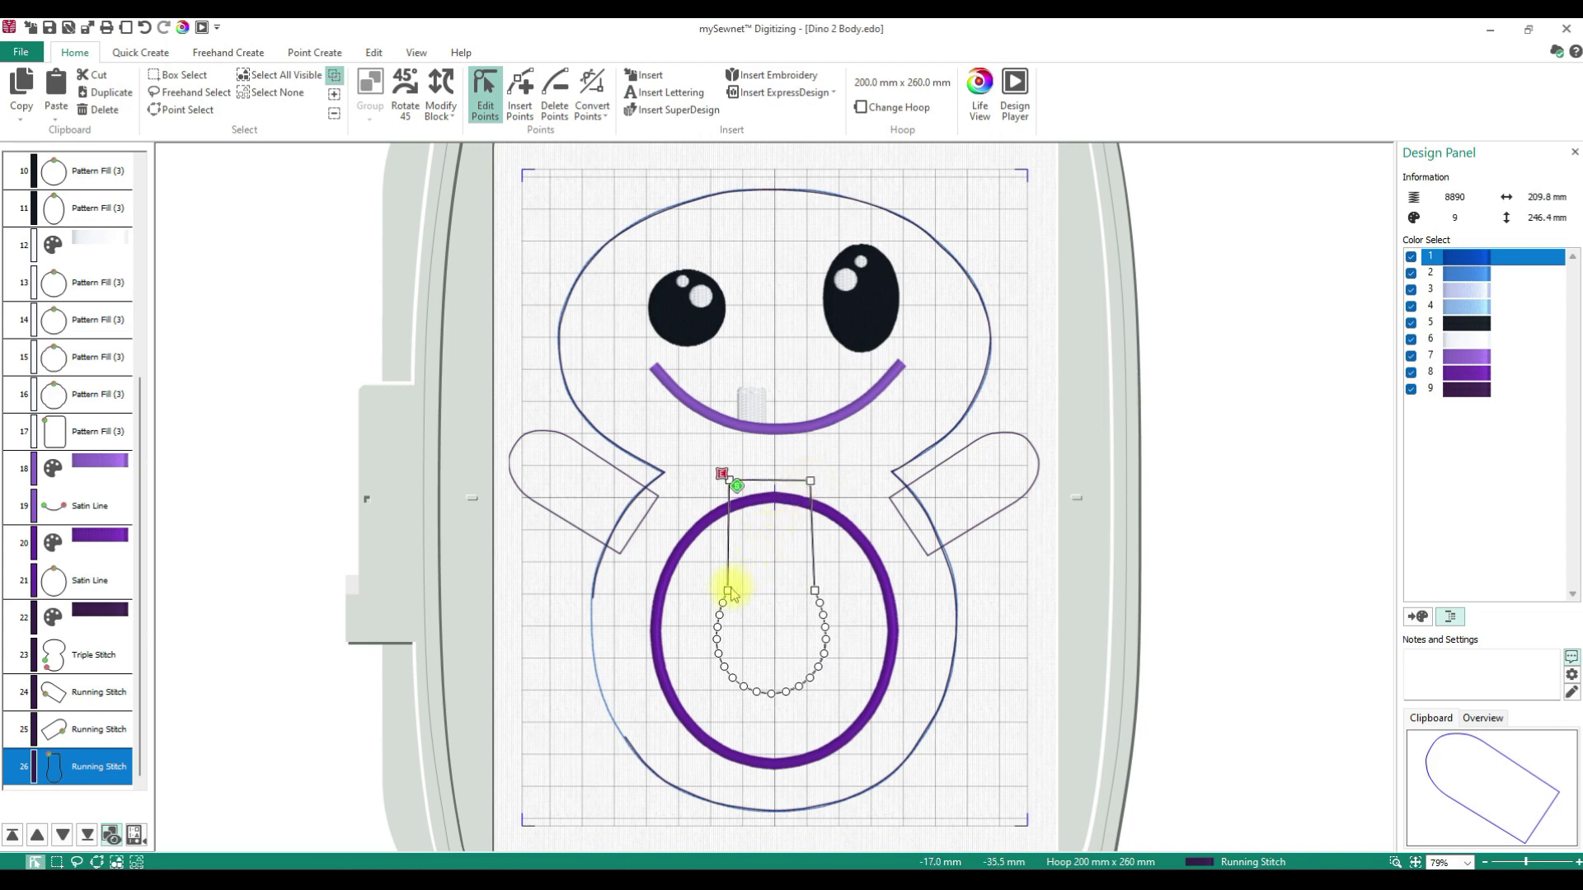
Try moving the corner point on the shape's left side upward and undo it.
drag(730, 592, 730, 577)
drag(730, 565, 727, 565)
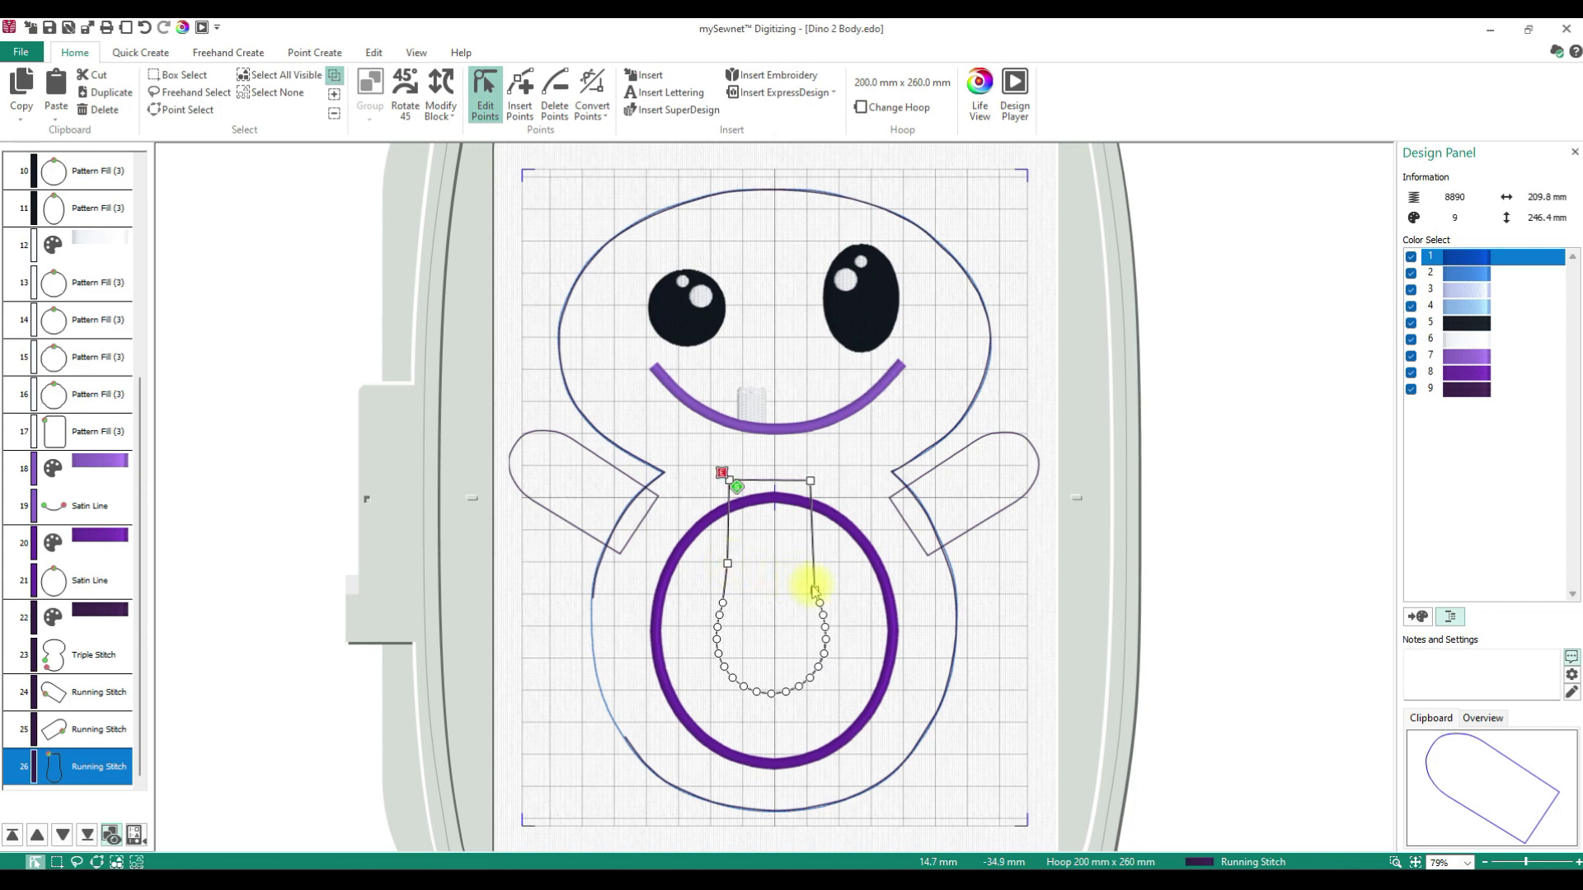
click(146, 28)
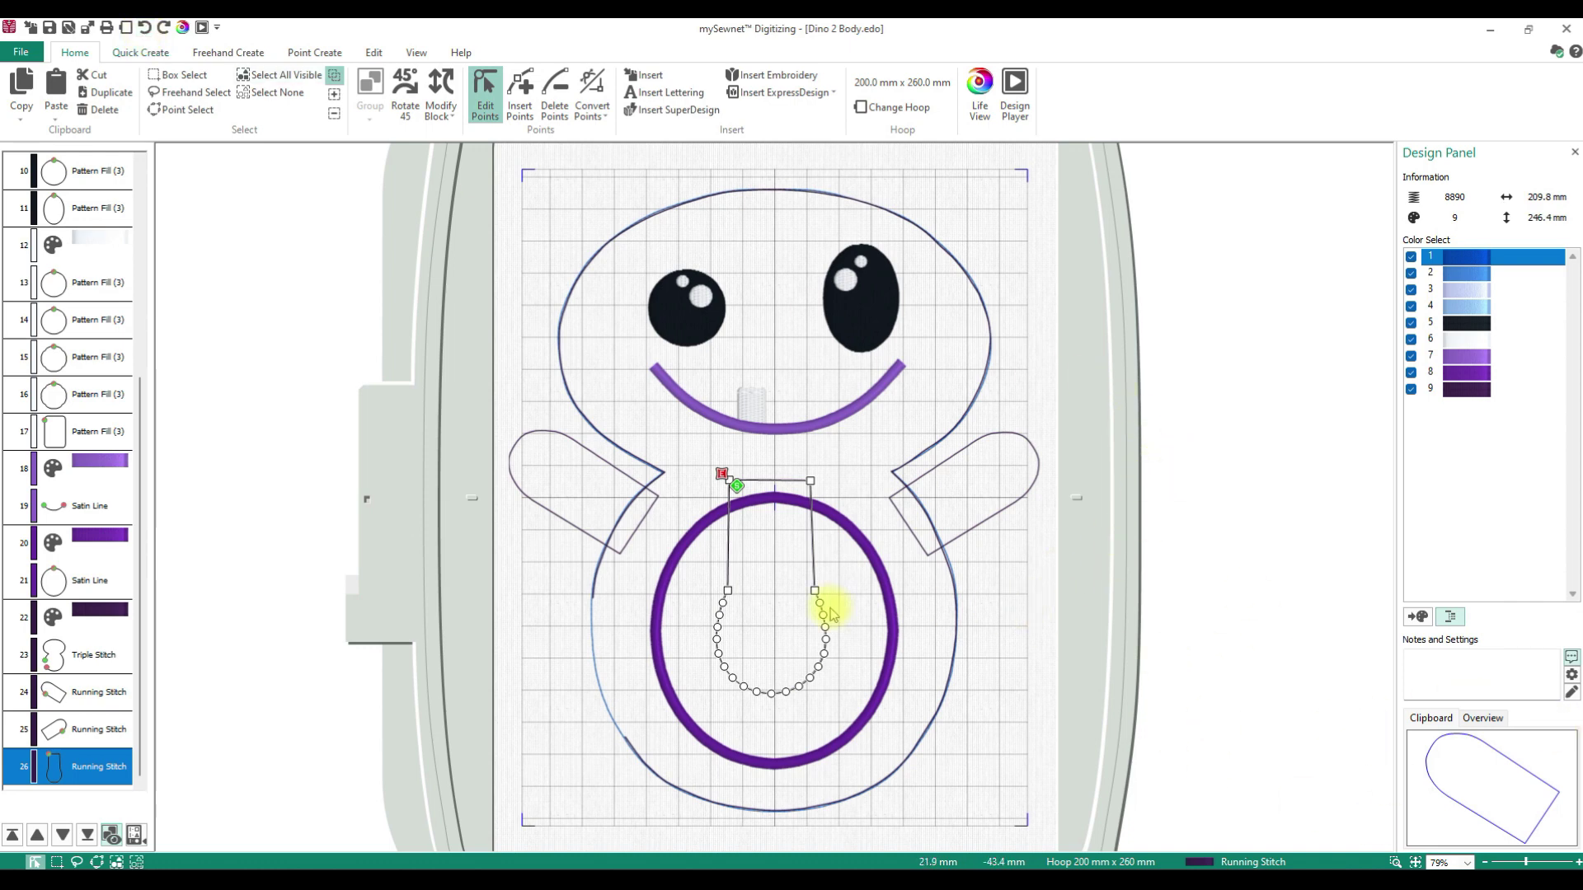
Align the two top corner points with the side corner points so the sides run vertical and the top edge is level.
click(810, 480)
drag(811, 483, 815, 482)
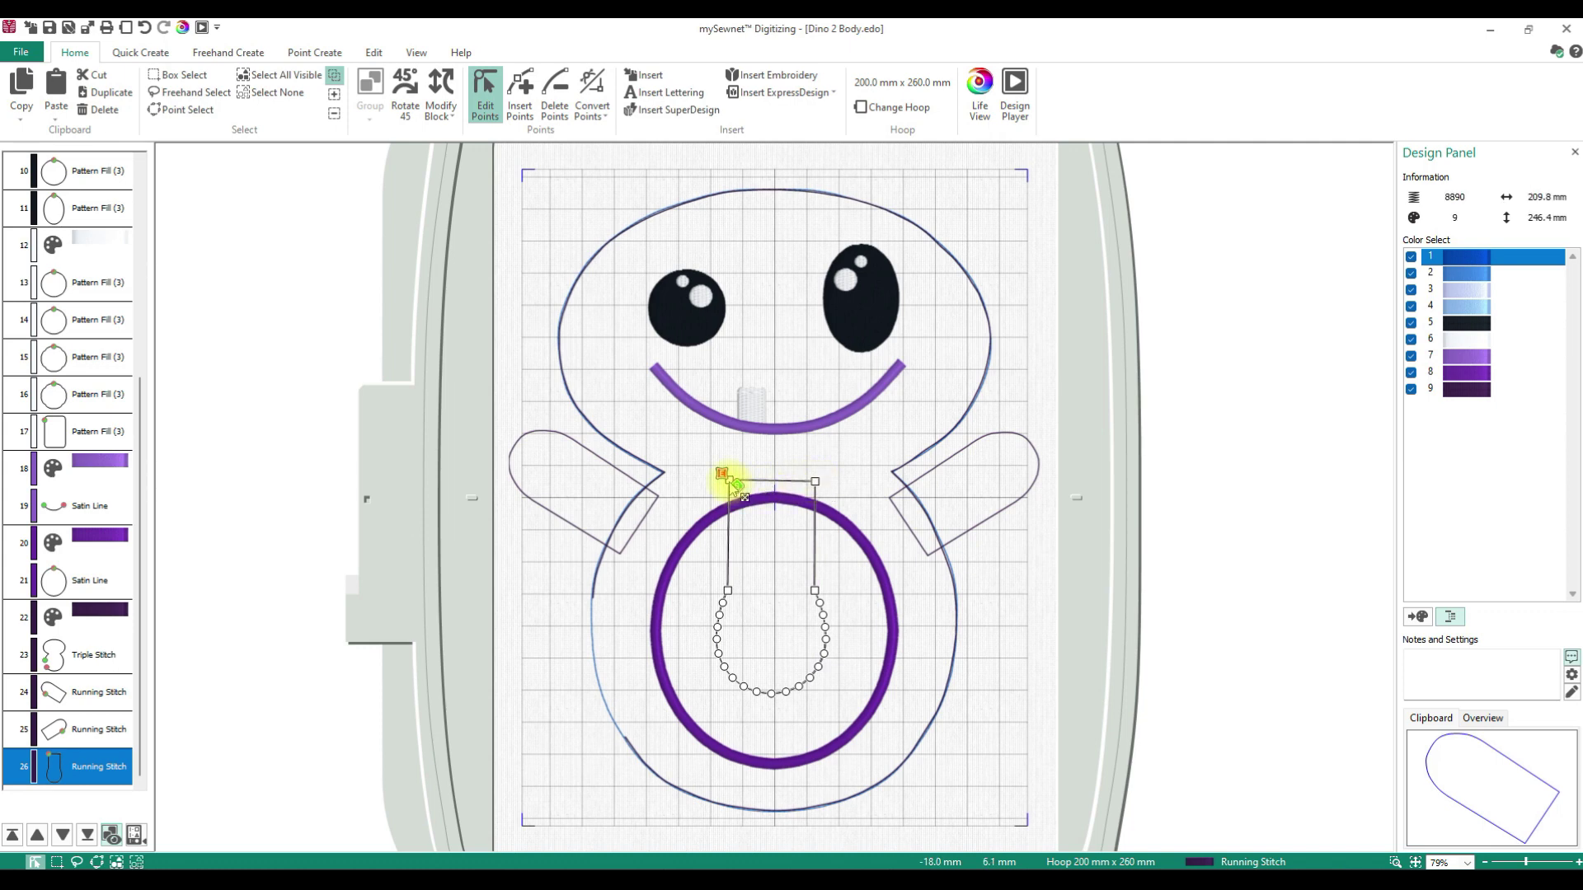
drag(729, 486, 727, 486)
click(725, 482)
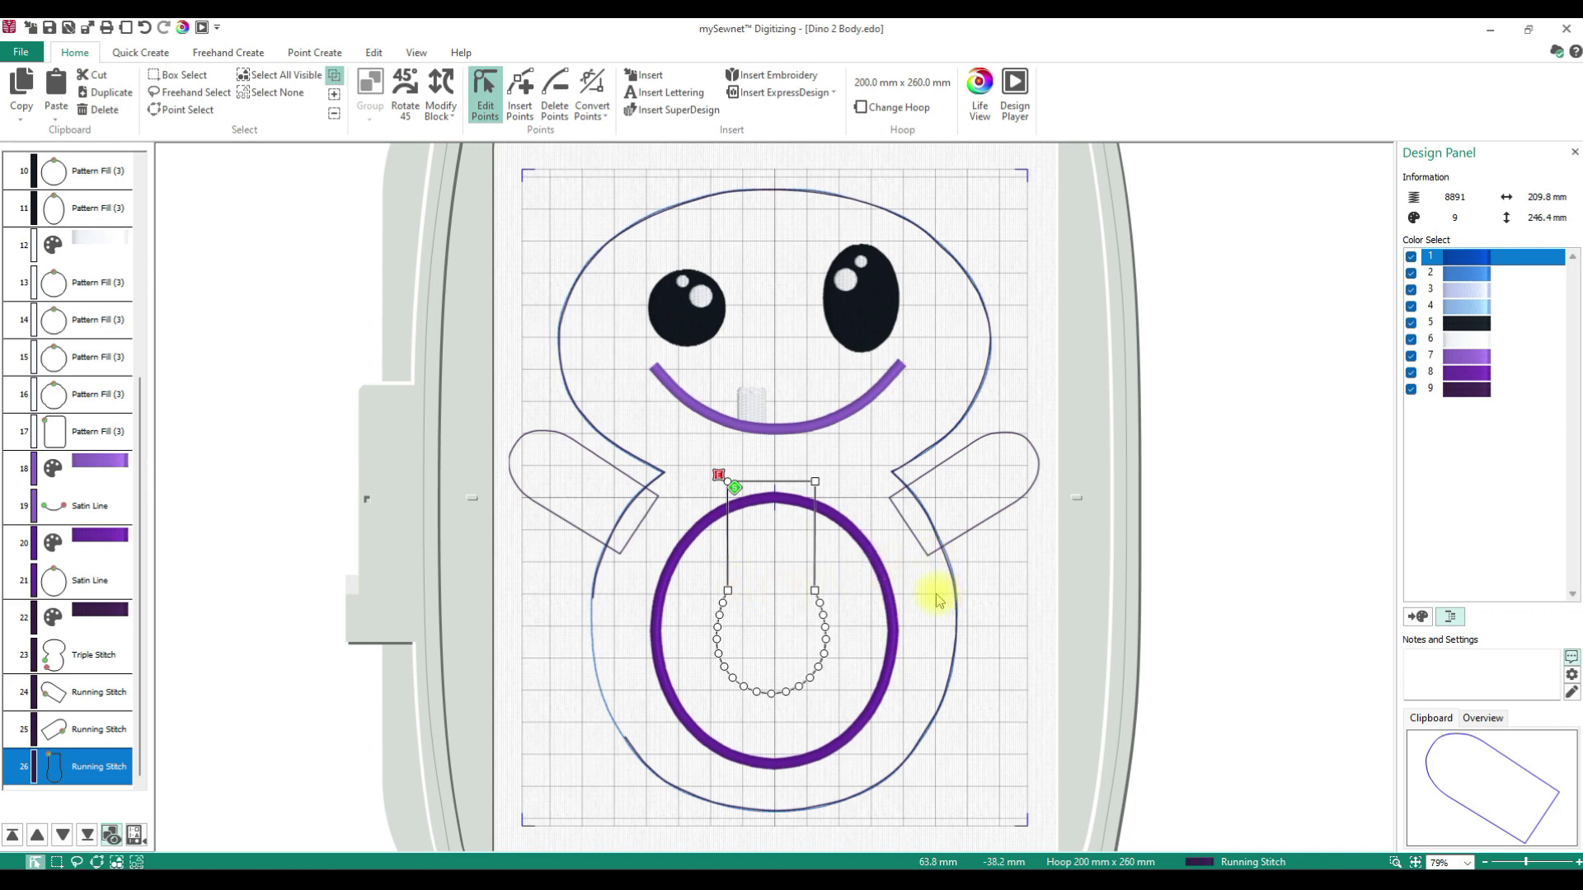
Convert the two side corner points to curve points and move them up so the sides flow smoothly into the rounded bottom.
drag(729, 592, 730, 547)
drag(815, 591, 811, 545)
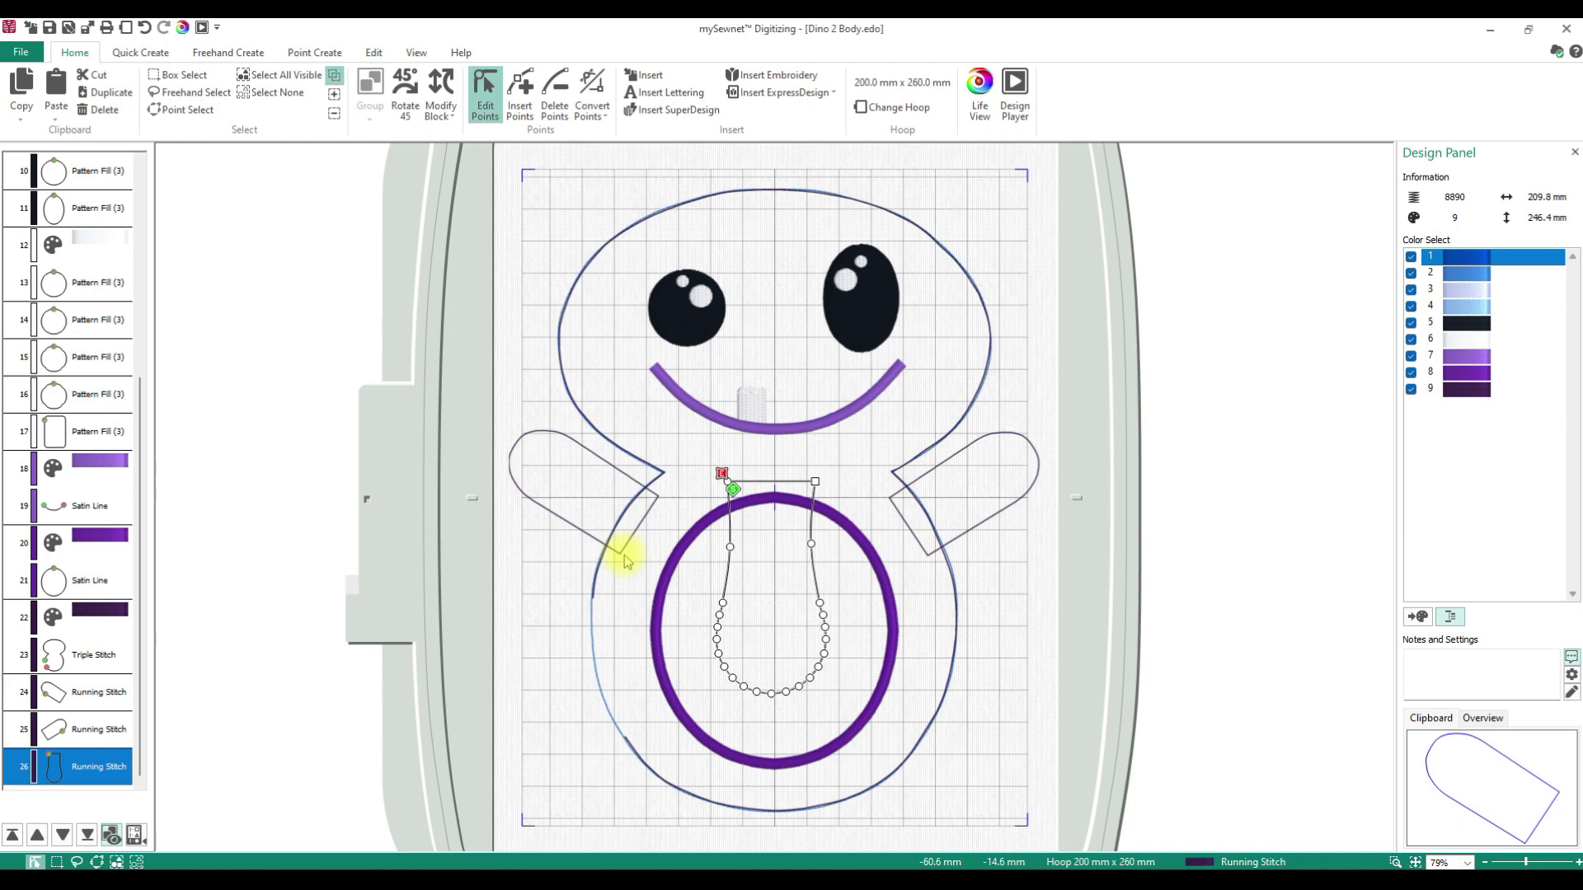
drag(728, 485, 812, 478)
Try placing the leg shape, tilted, at the body's lower left edge and undo the rotation and last moves.
click(176, 74)
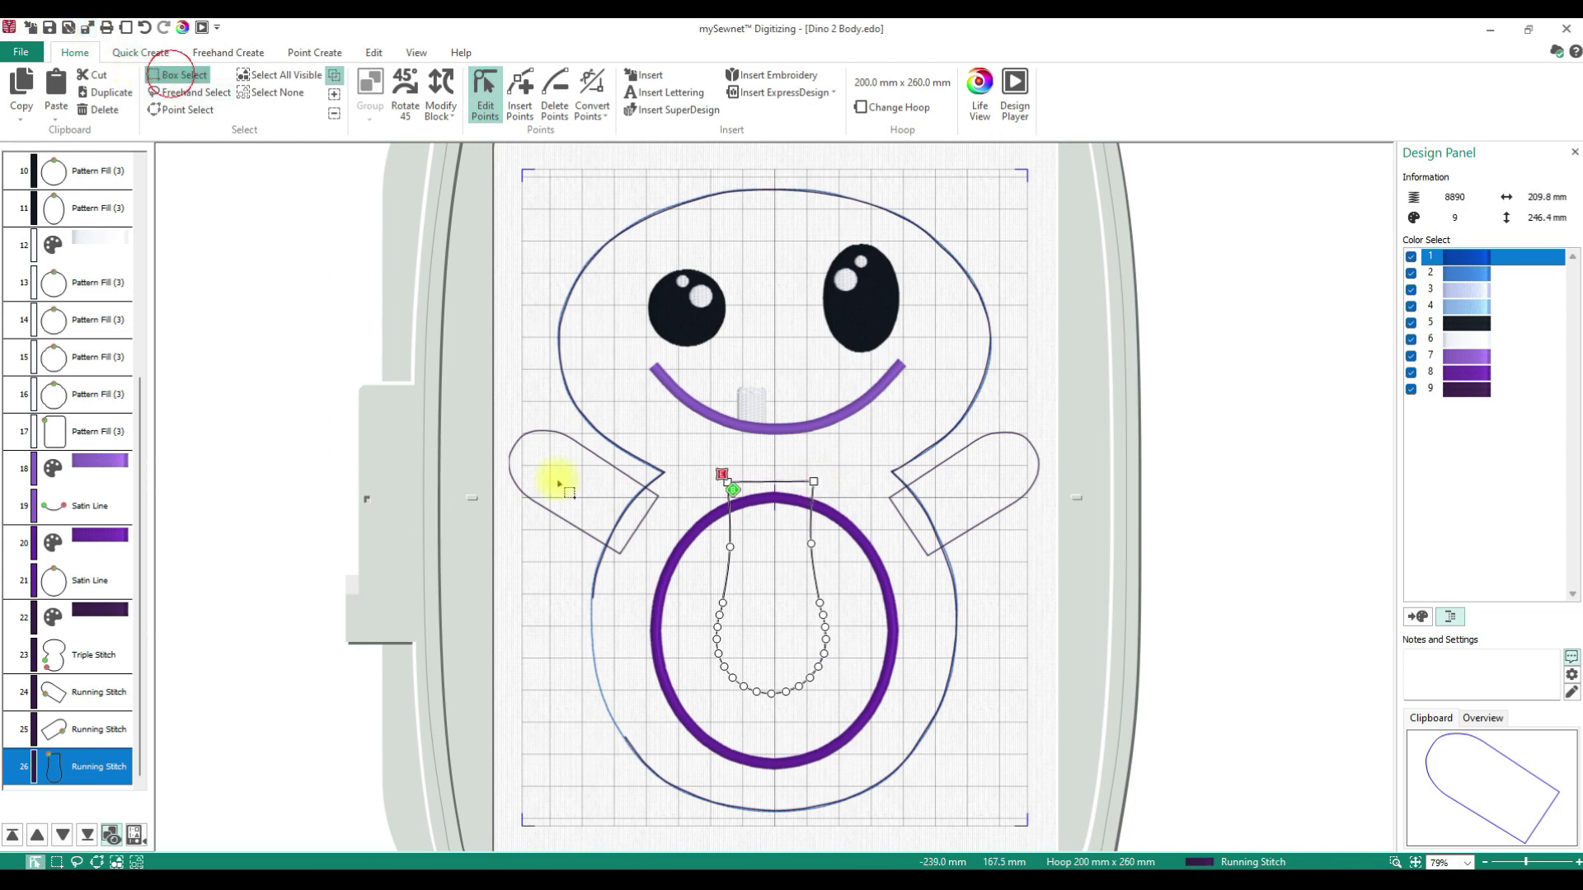
drag(799, 661, 1000, 749)
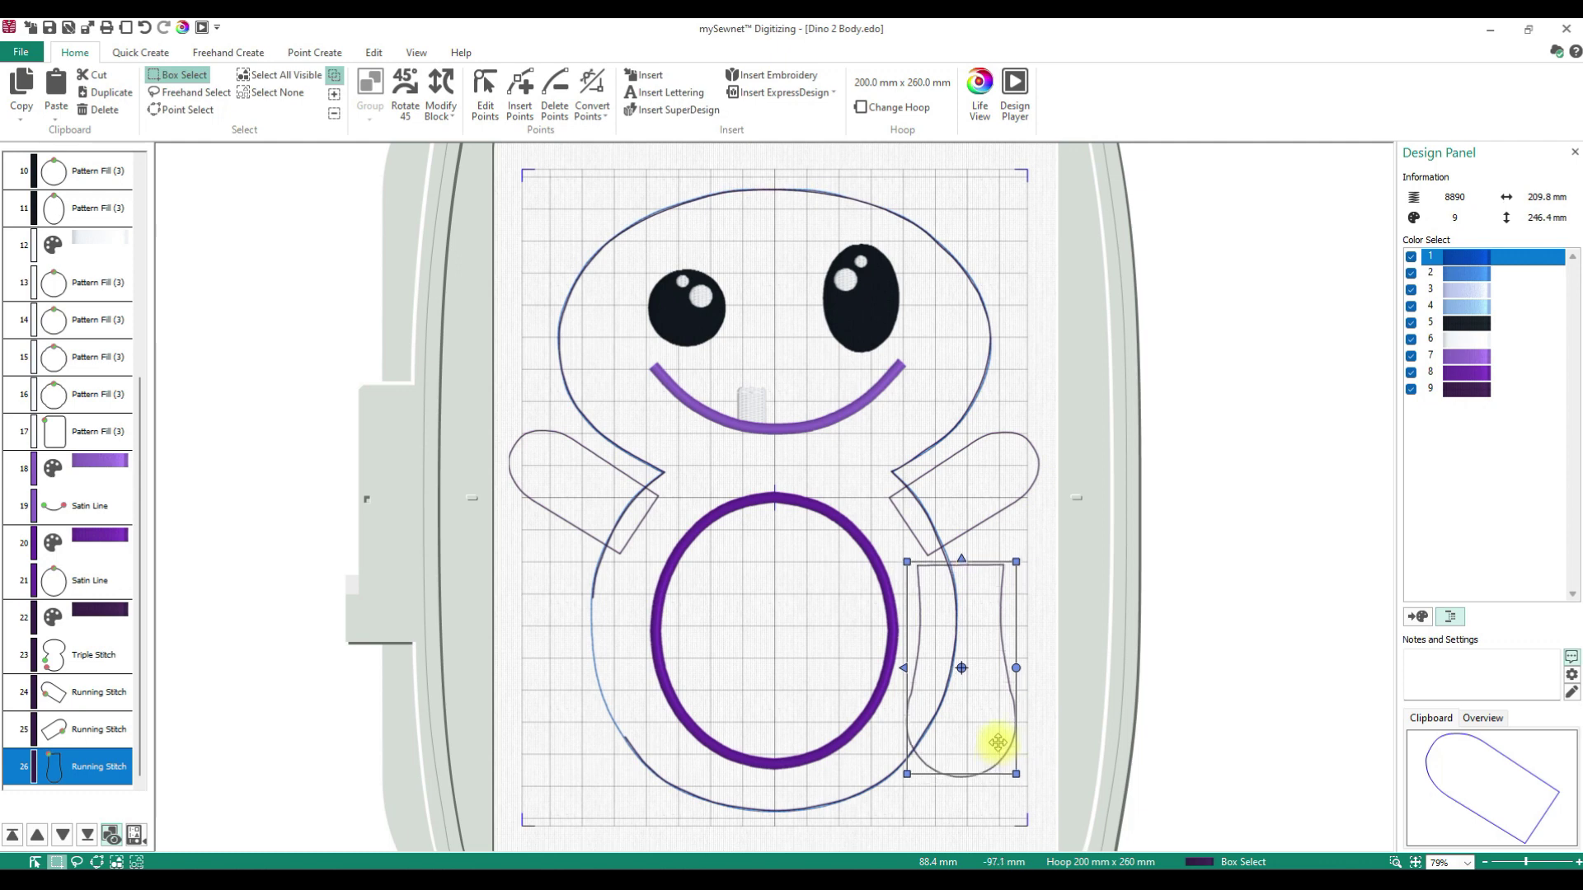
drag(997, 742, 802, 719)
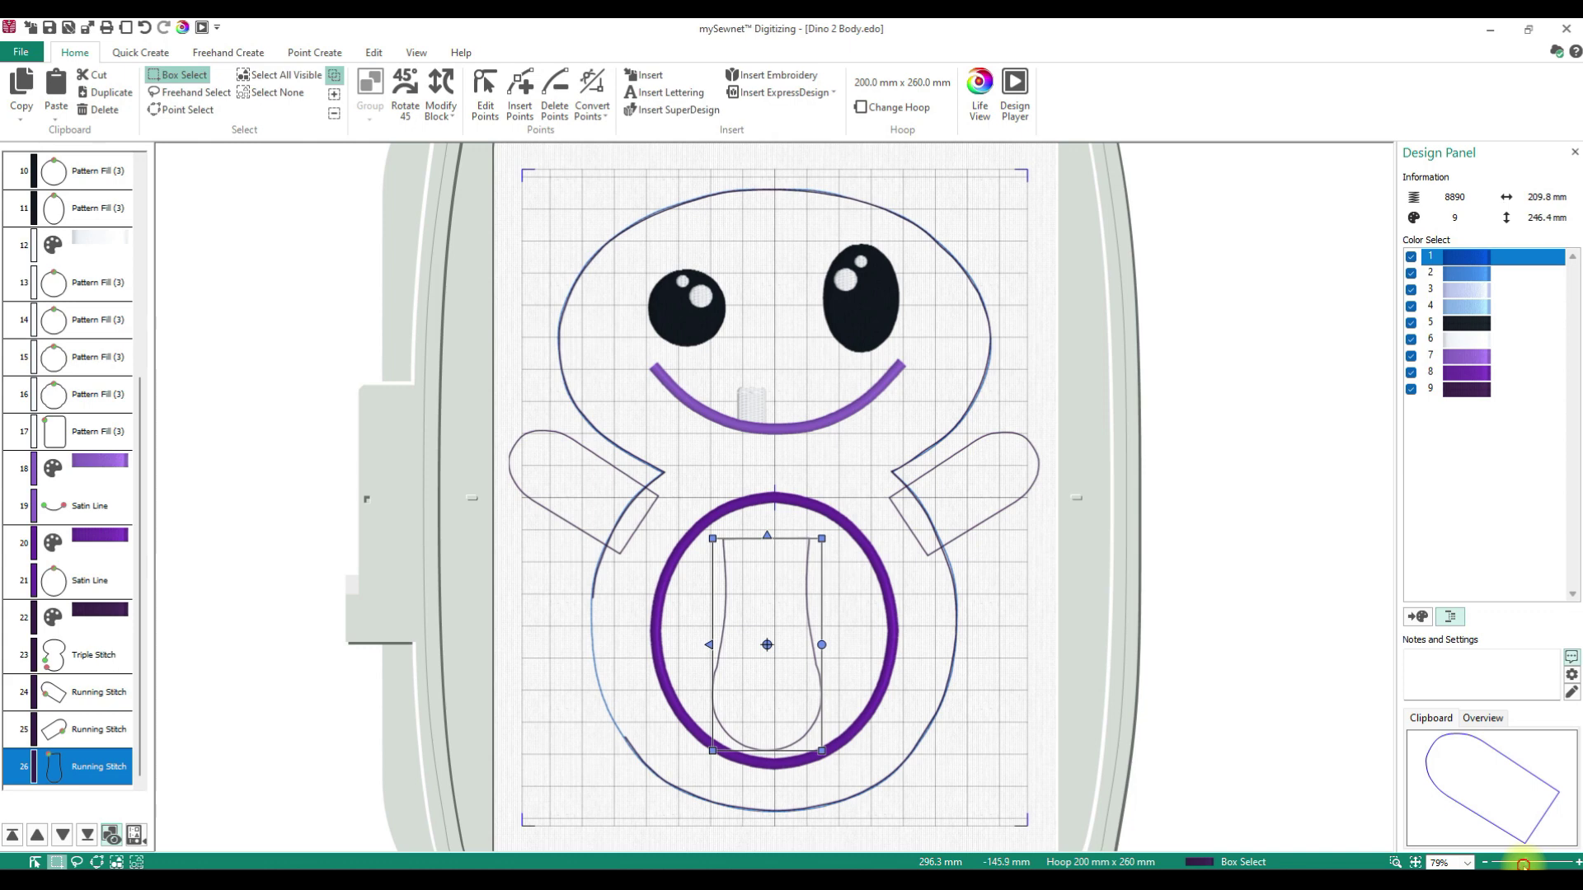
drag(1524, 862, 1518, 862)
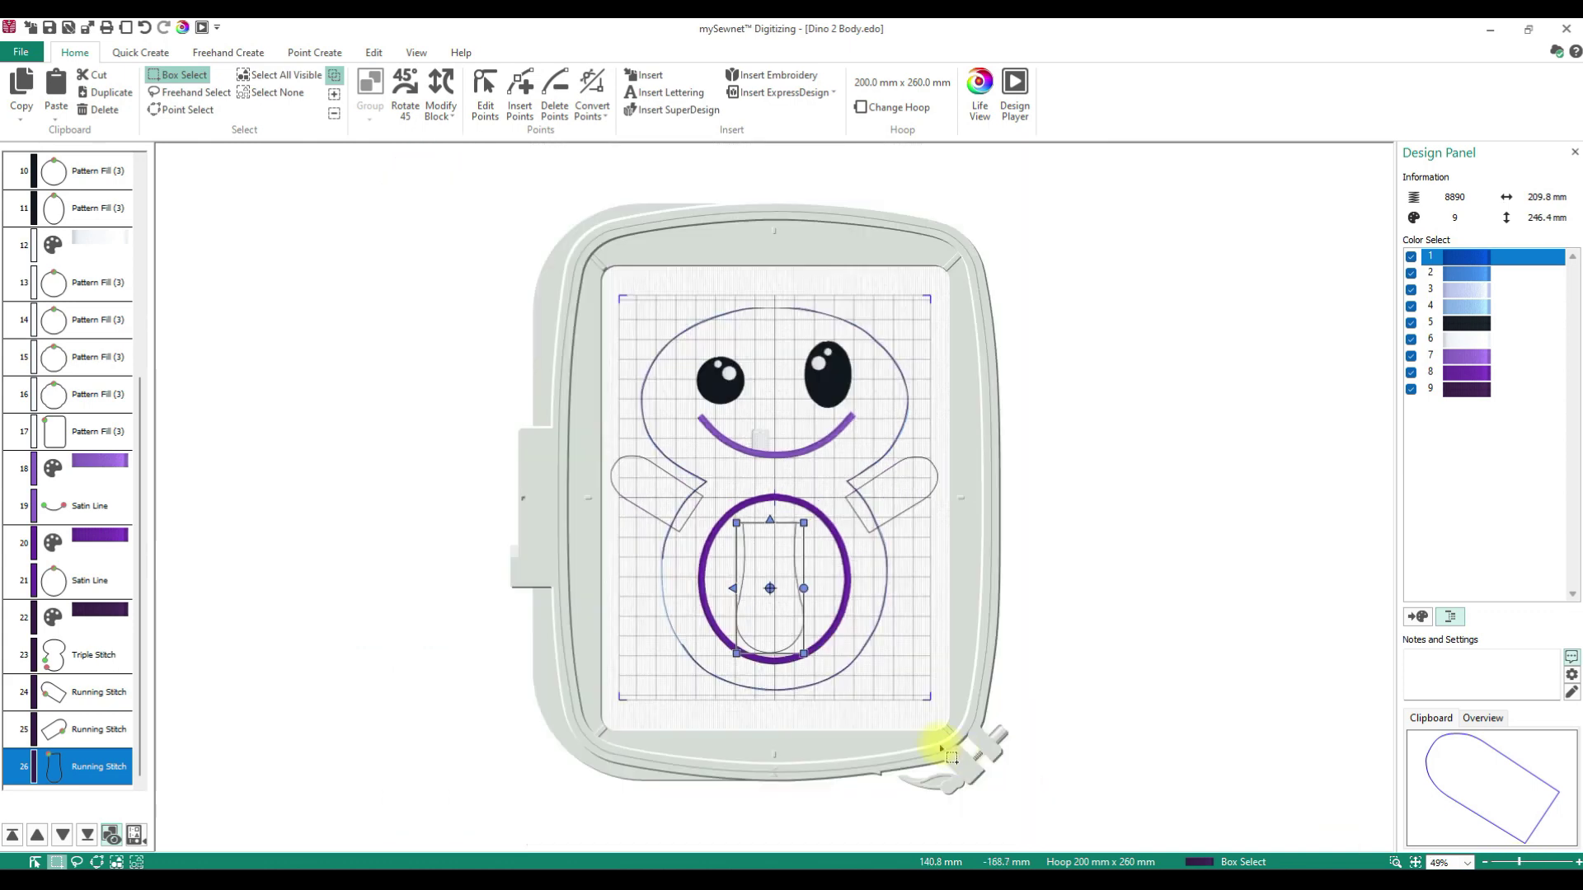
drag(761, 615, 782, 724)
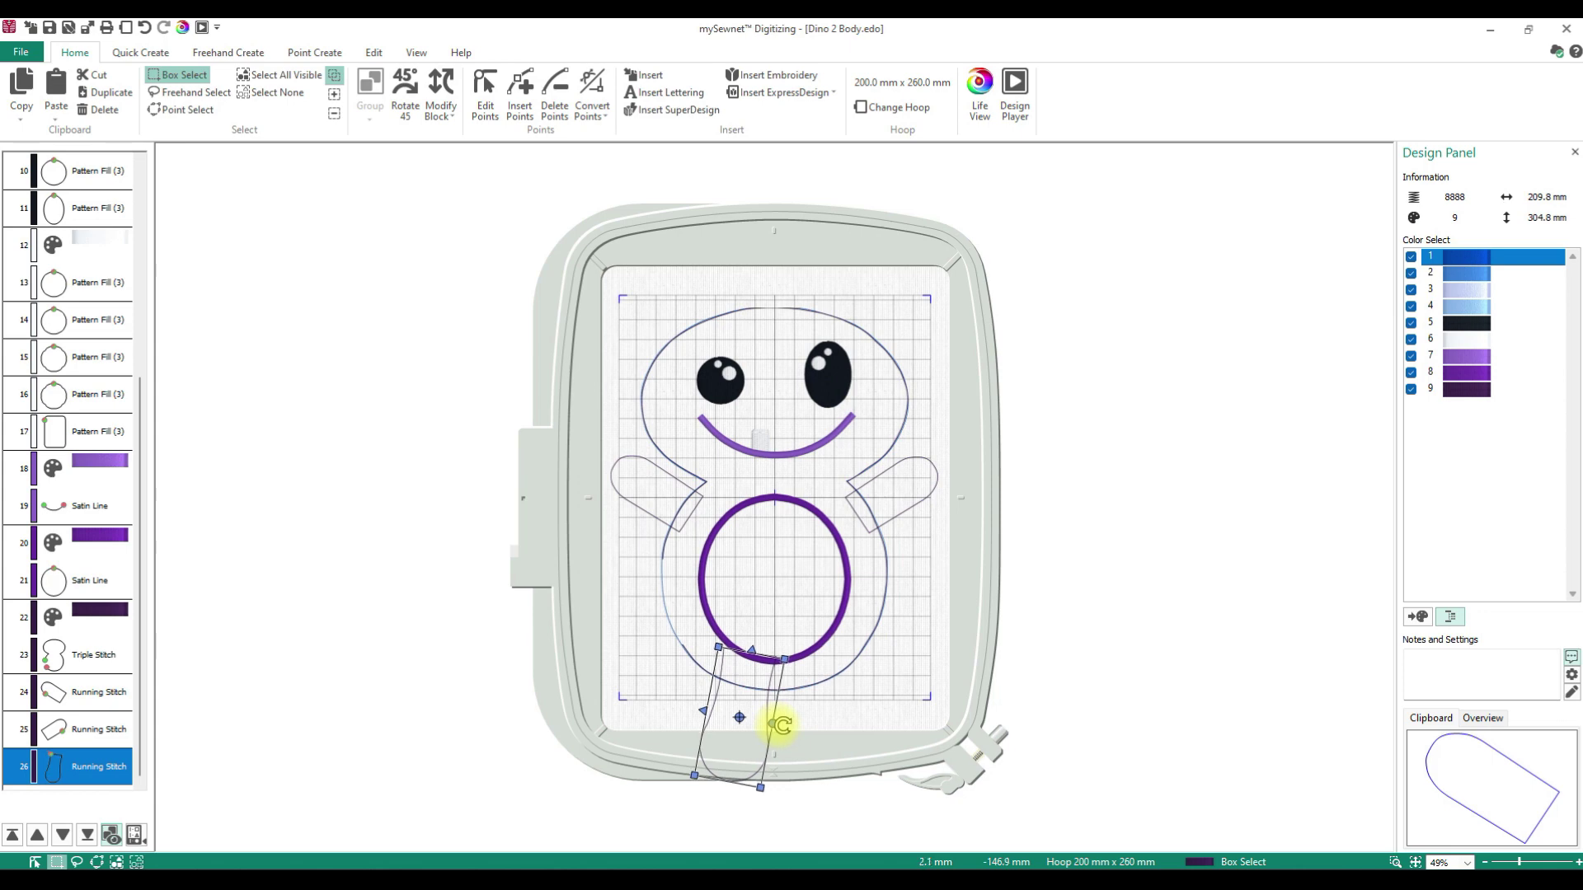
drag(750, 733, 746, 743)
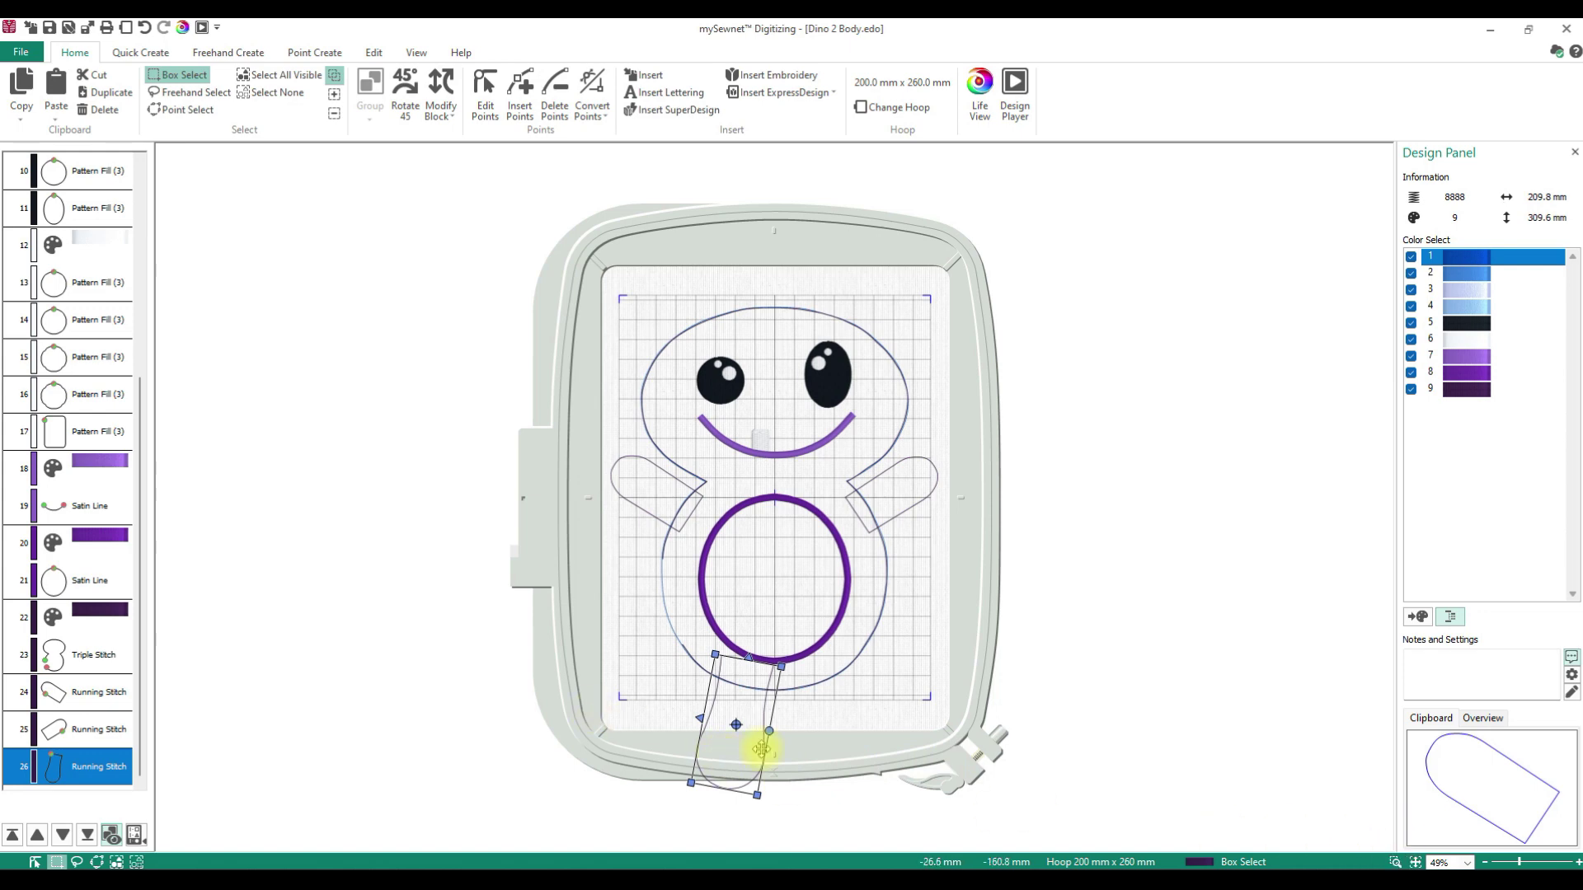
drag(739, 753, 761, 689)
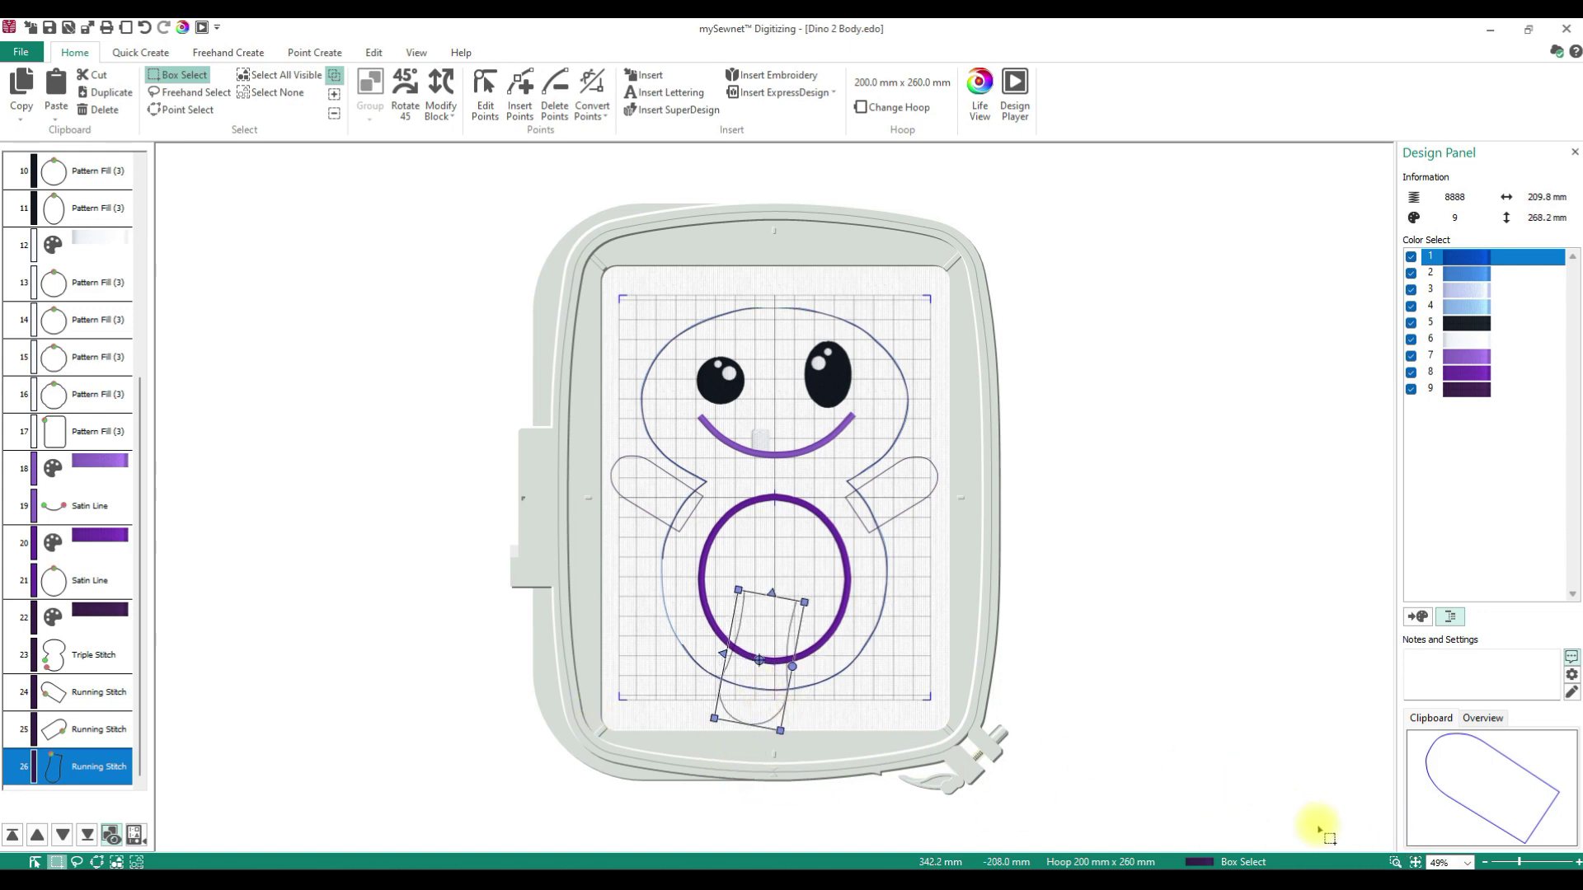
click(145, 30)
click(145, 29)
click(144, 29)
click(144, 29)
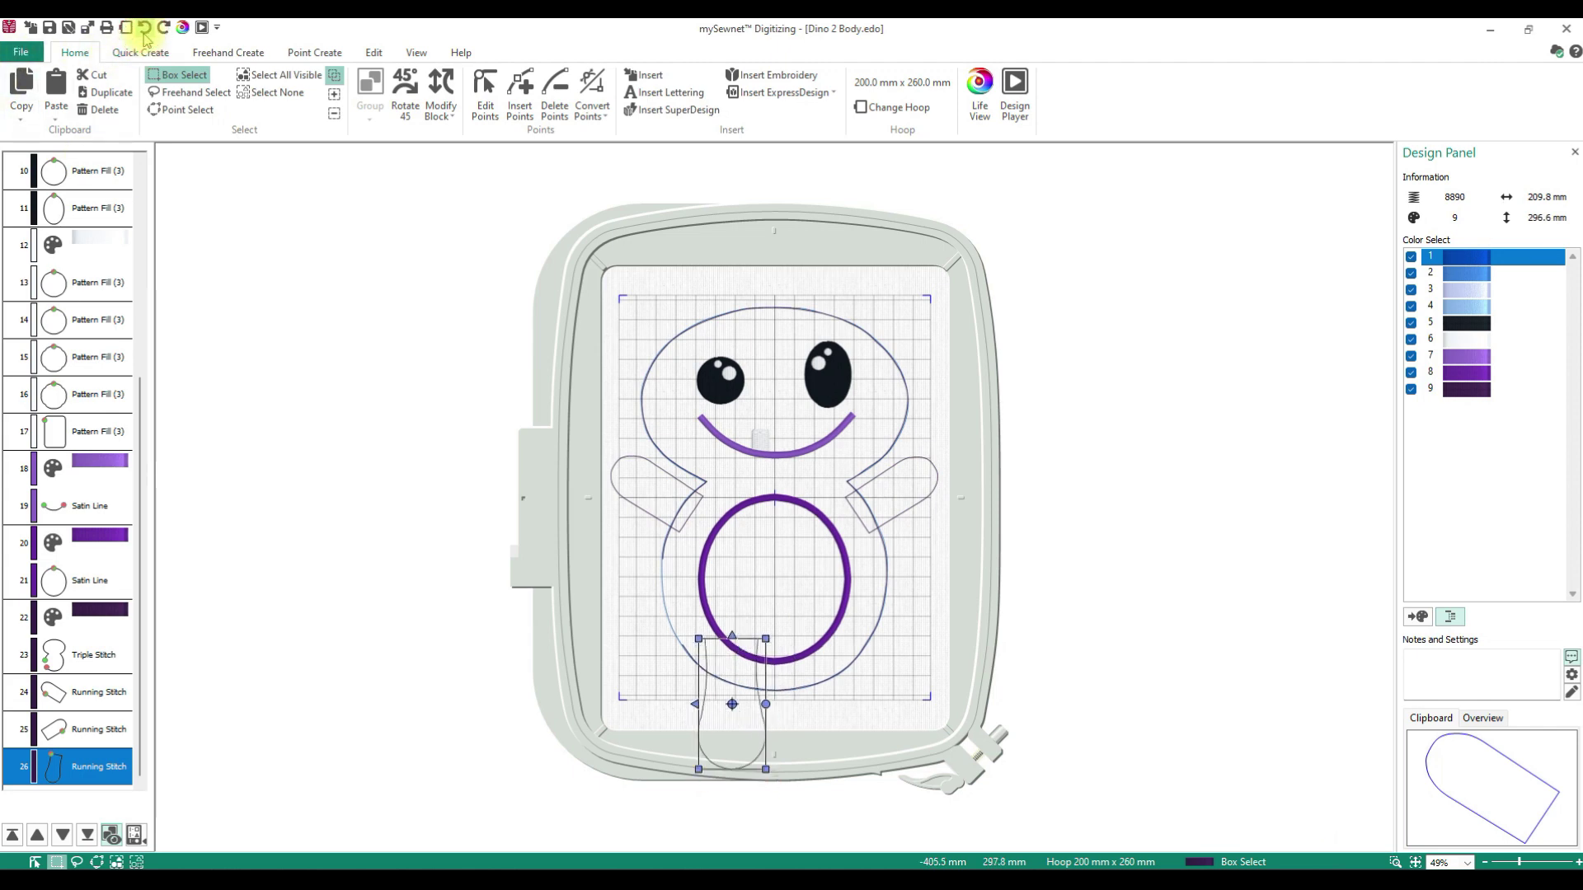
Move the leg shape back inside the purple oval and shorten it by lowering its two top corner points.
click(1394, 862)
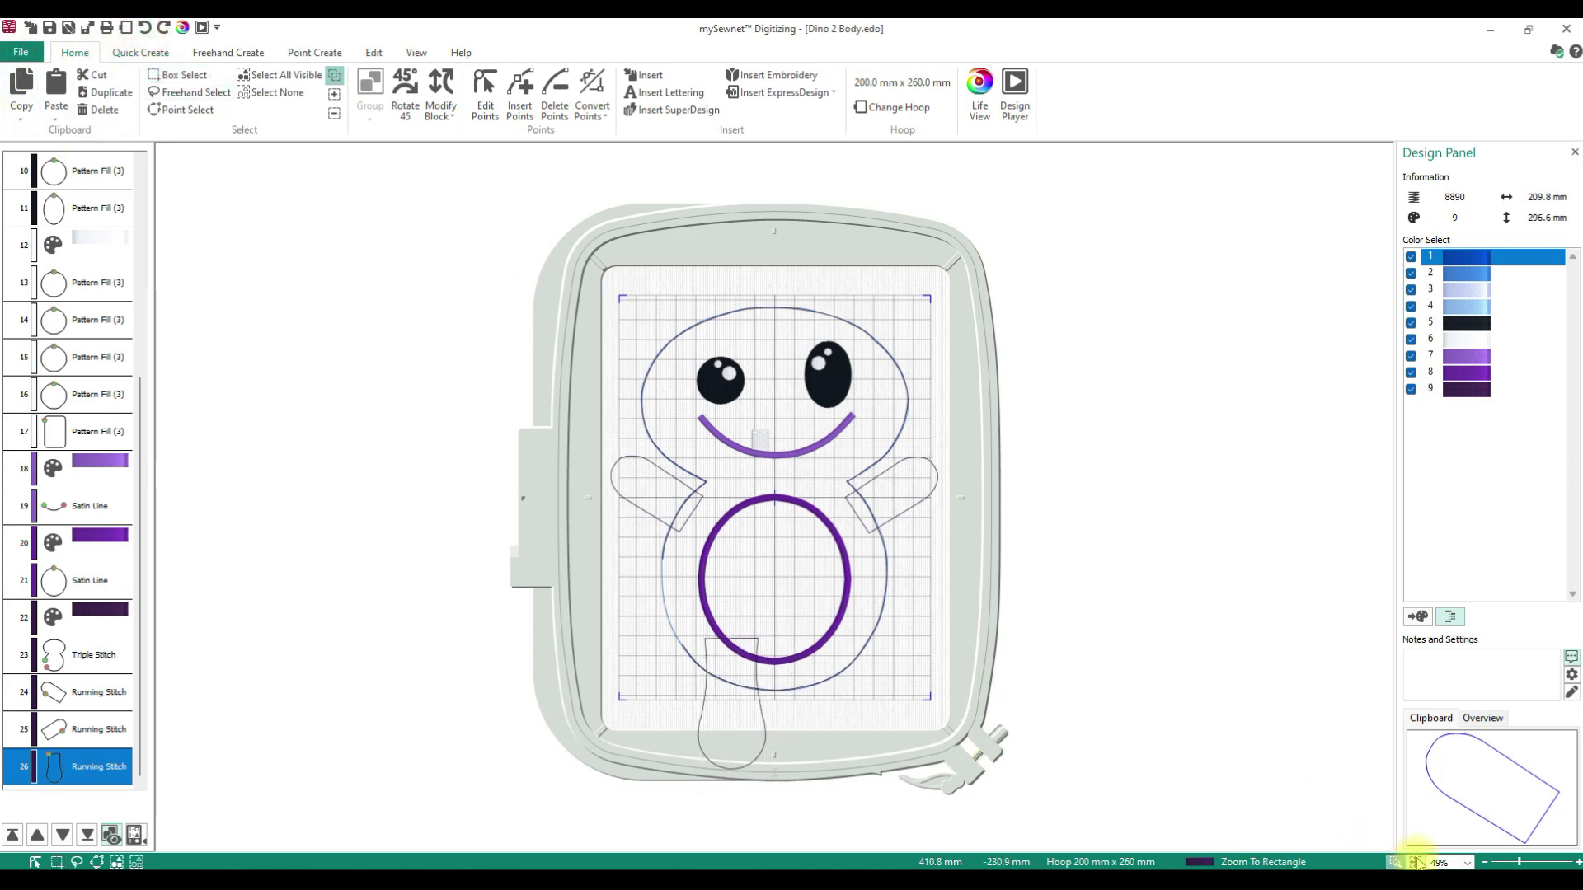
click(809, 740)
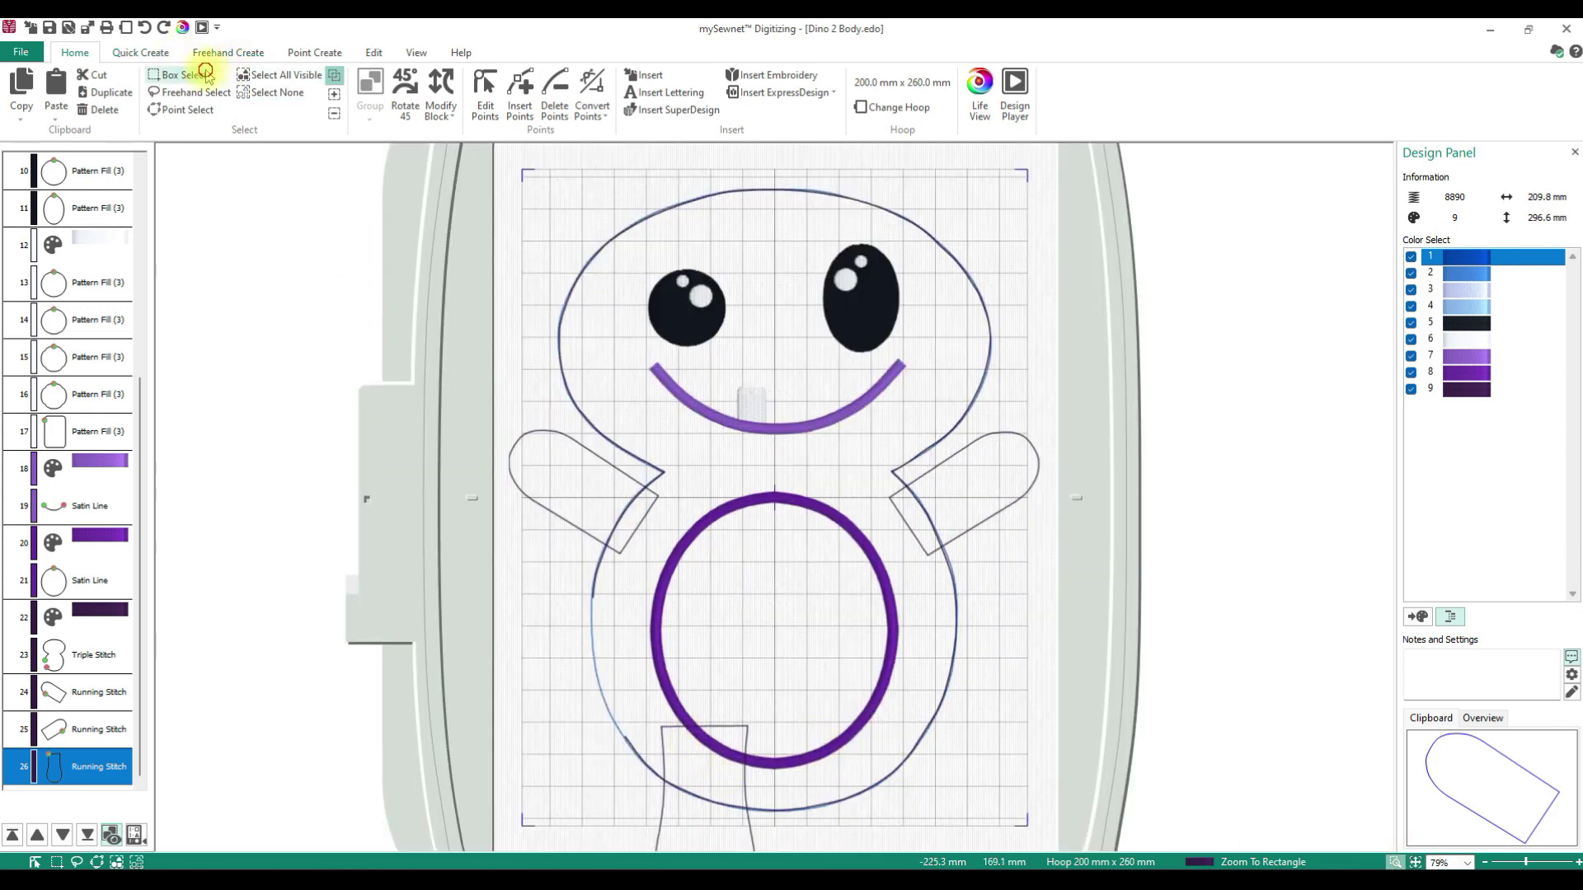
click(177, 75)
drag(705, 789, 770, 554)
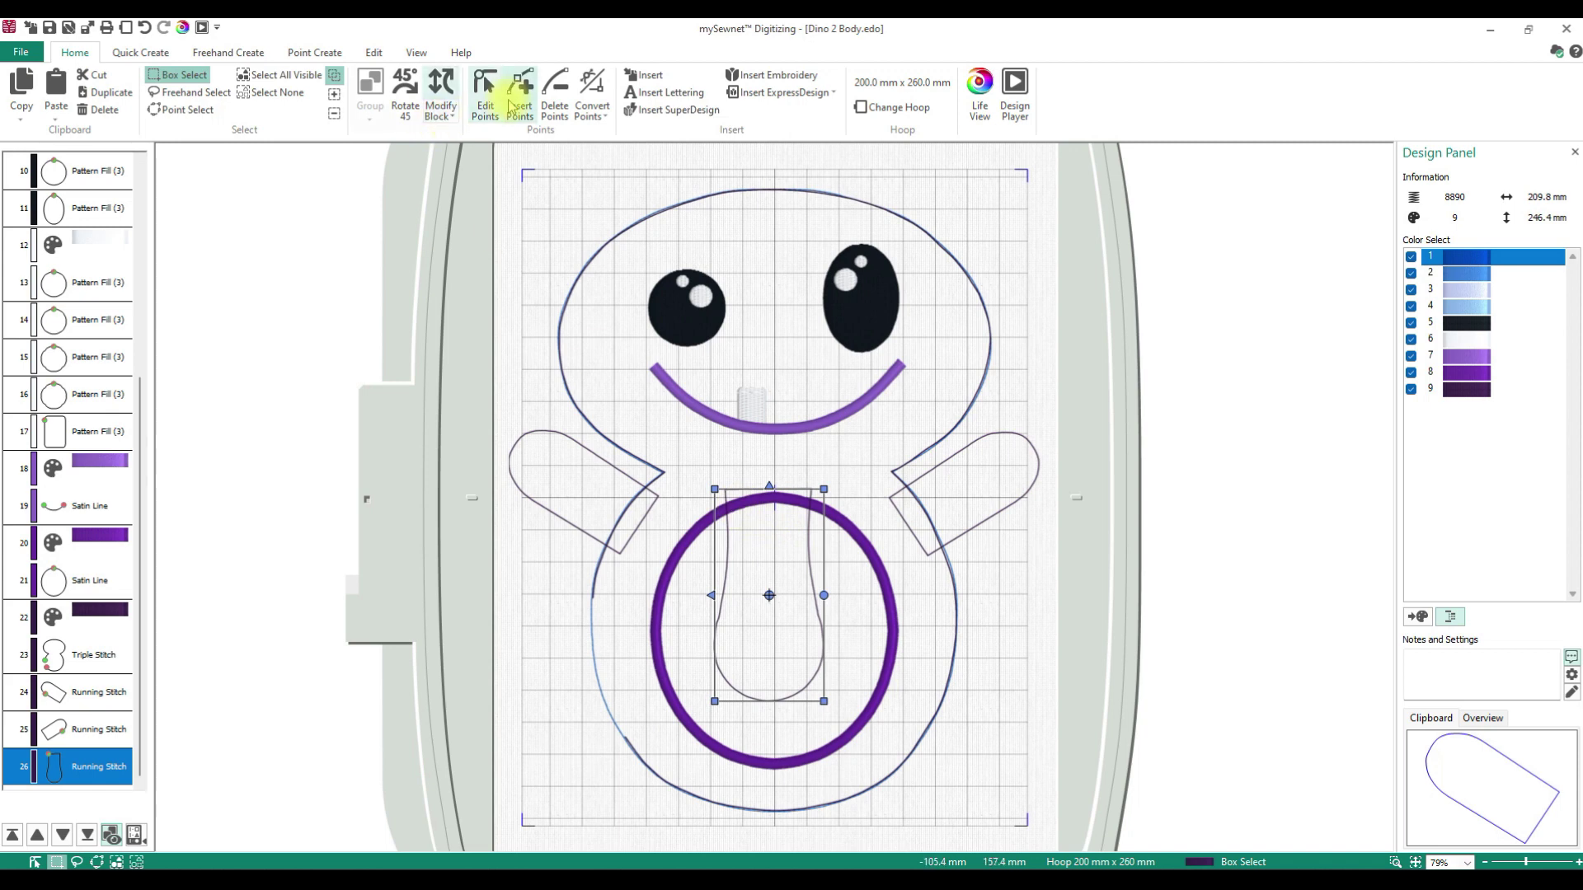
click(473, 110)
drag(725, 490, 732, 525)
drag(811, 492, 808, 520)
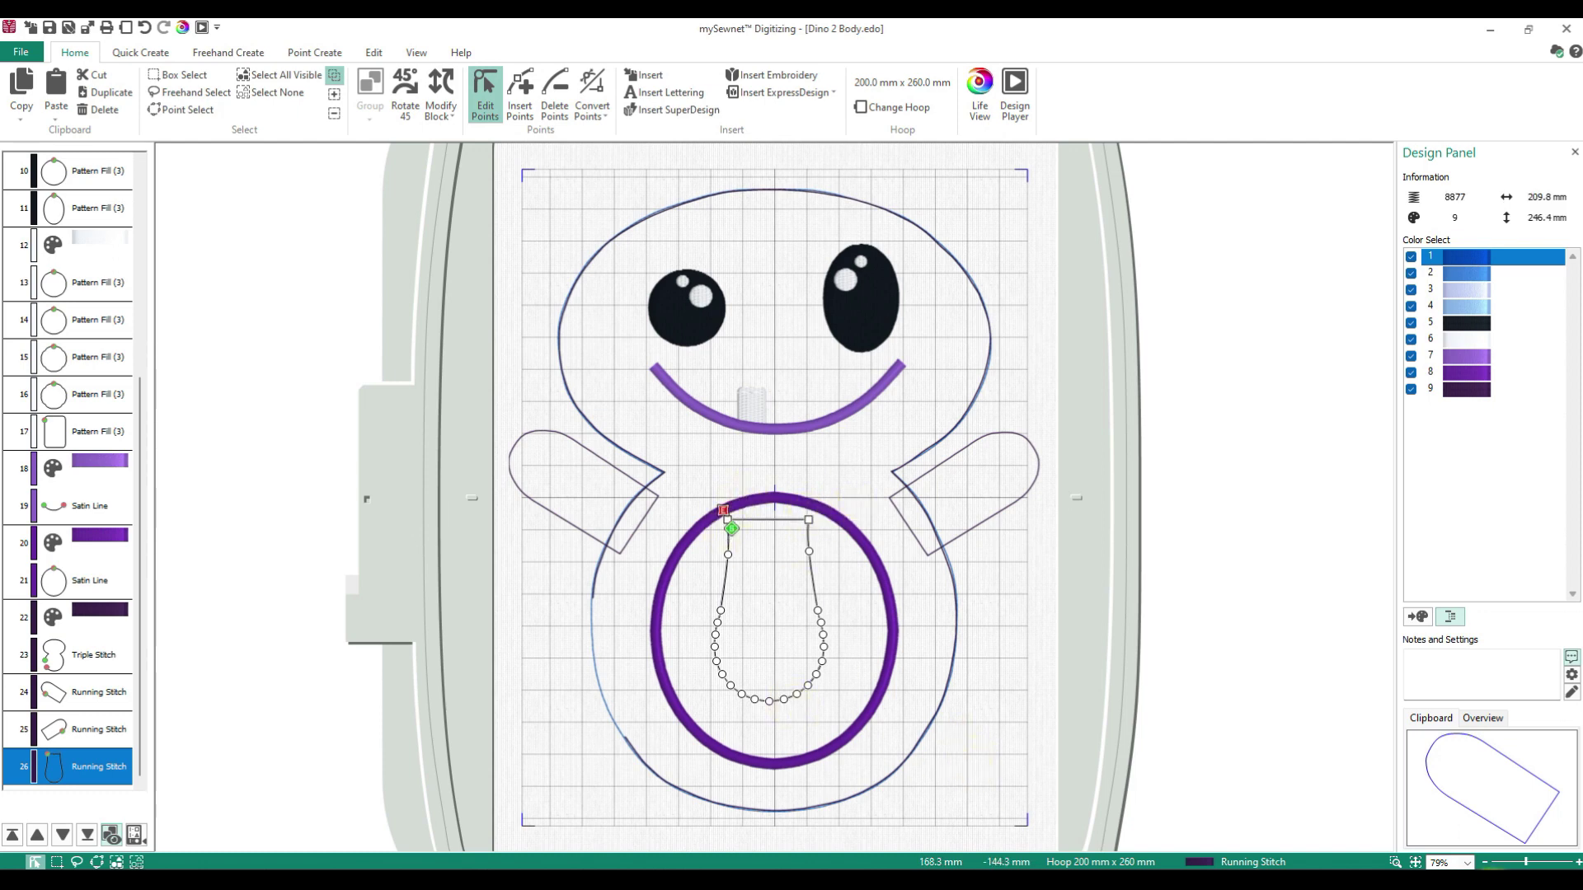
Place the shortened leg at the body's lower left edge and tilt it so its foot points outward.
click(185, 75)
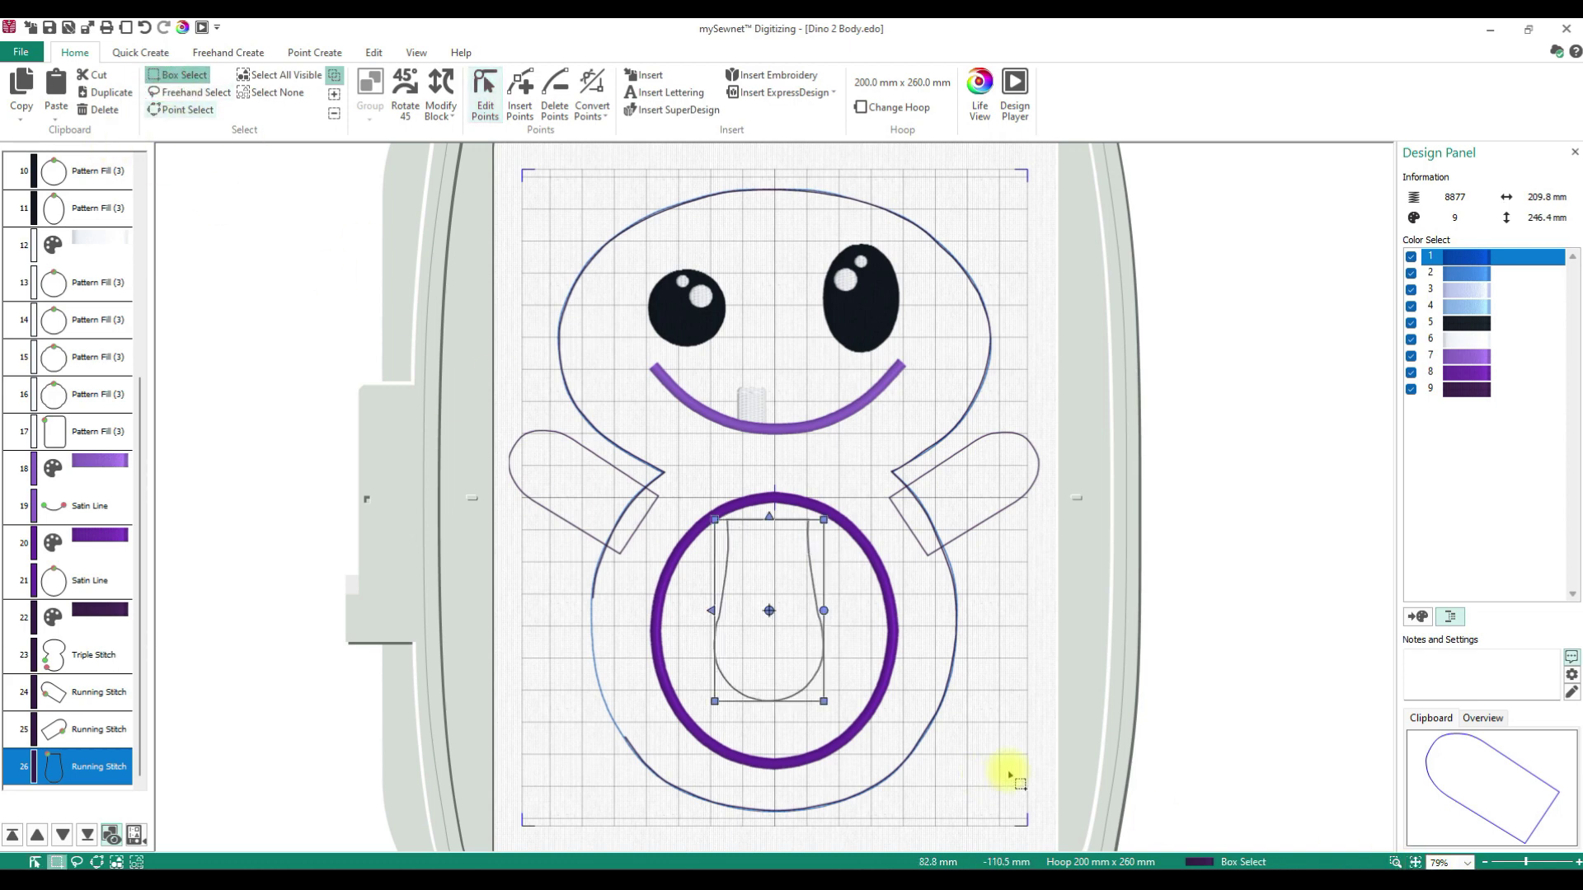
click(1519, 863)
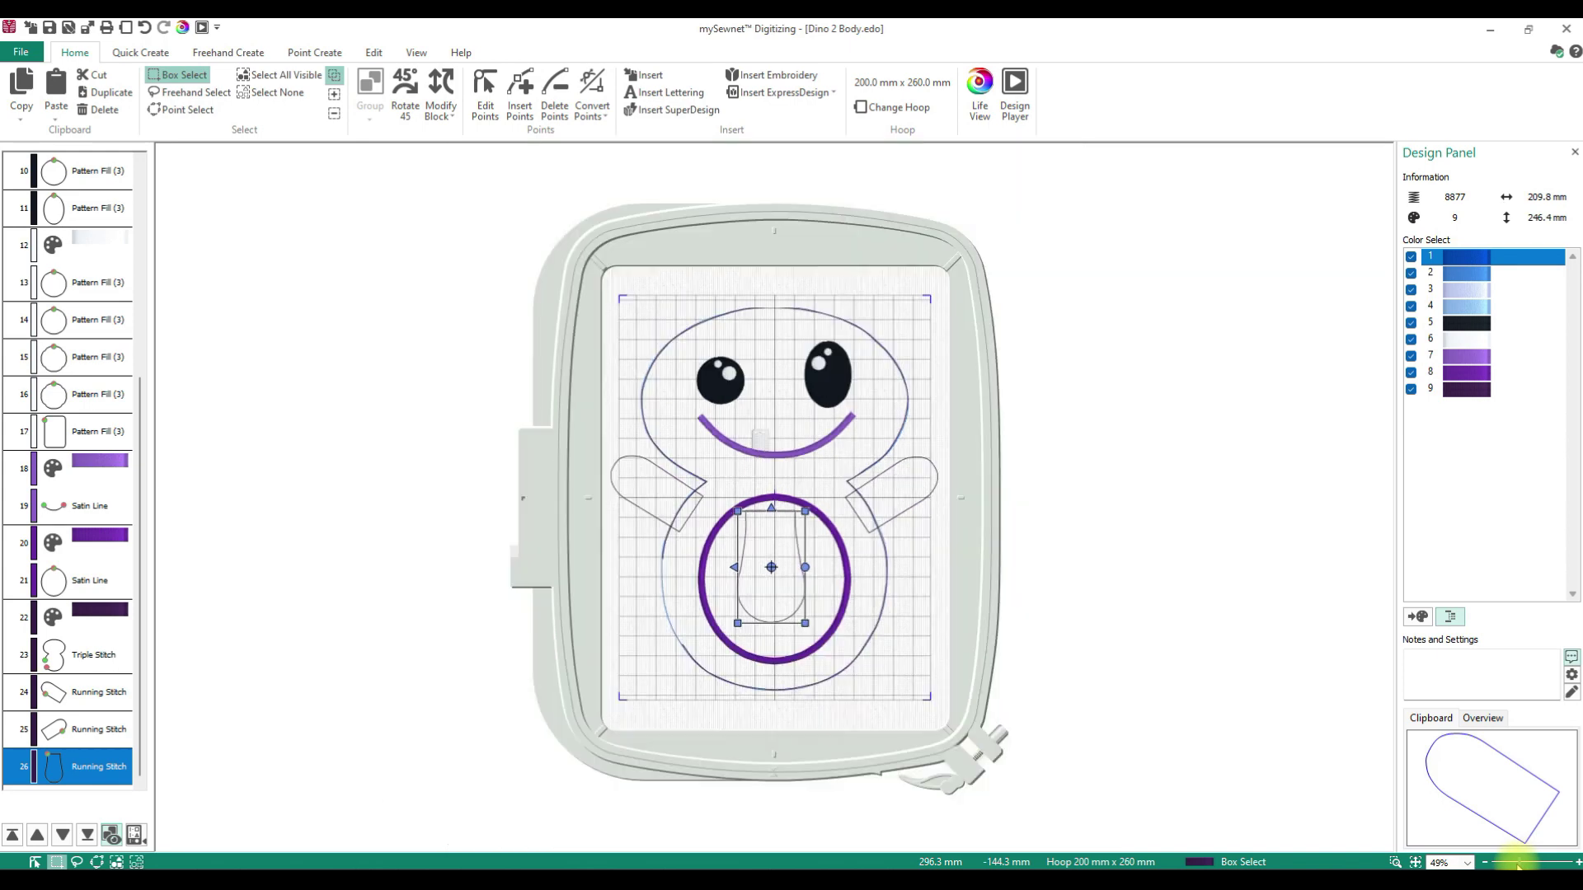
drag(757, 603, 727, 746)
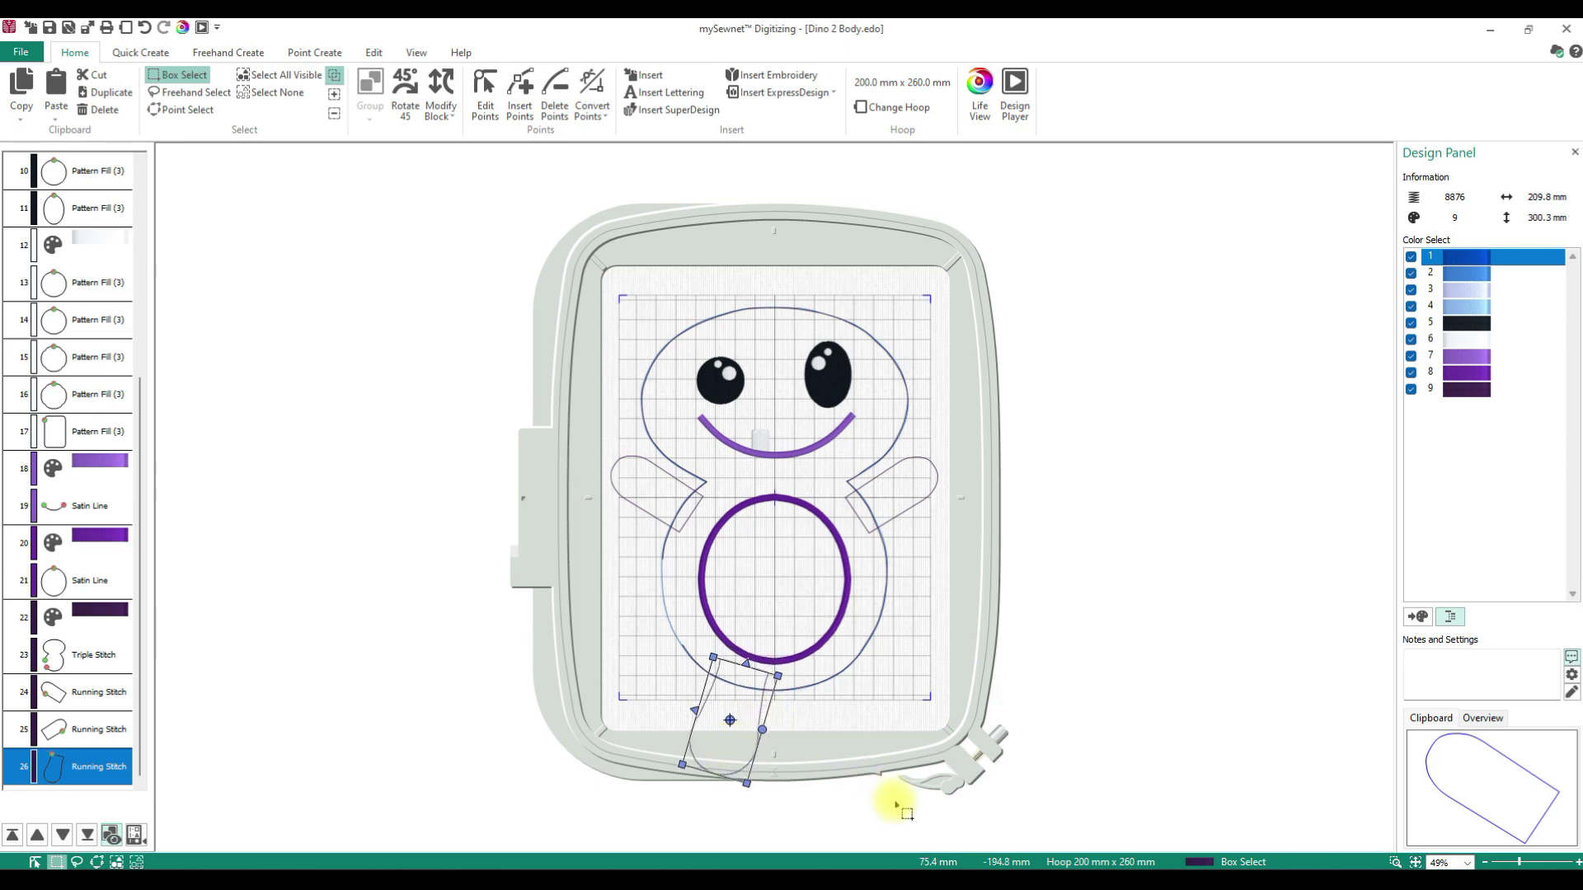
Copy and paste the leg, mirror the copy horizontally, and place it opposite at the body's lower right edge.
key(ctrl+c)
key(ctrl+v)
drag(727, 752, 795, 750)
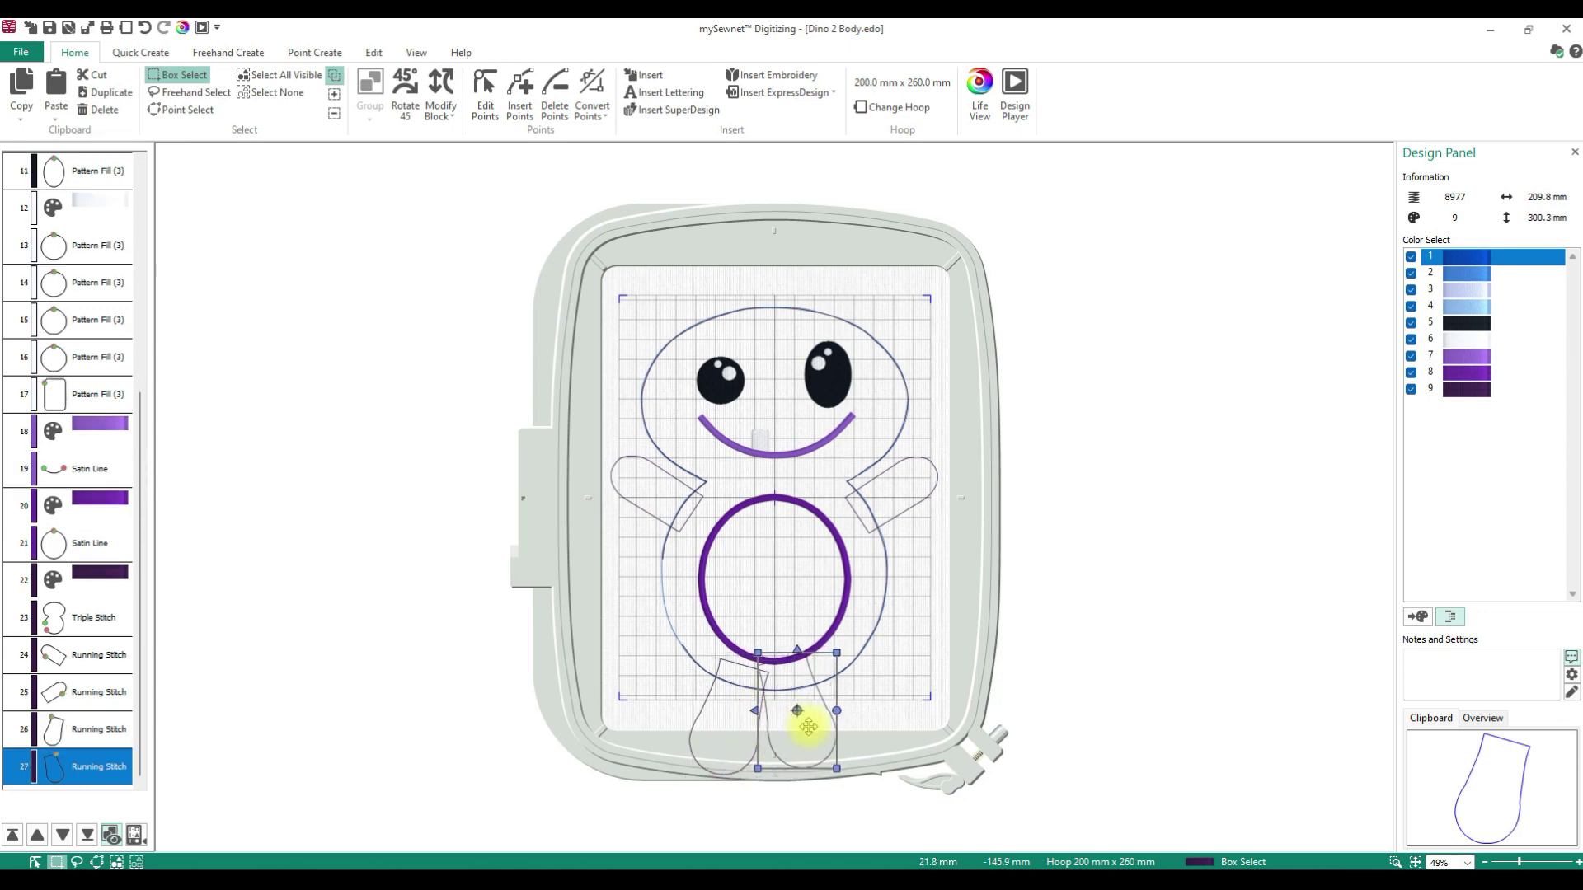
drag(808, 732, 835, 739)
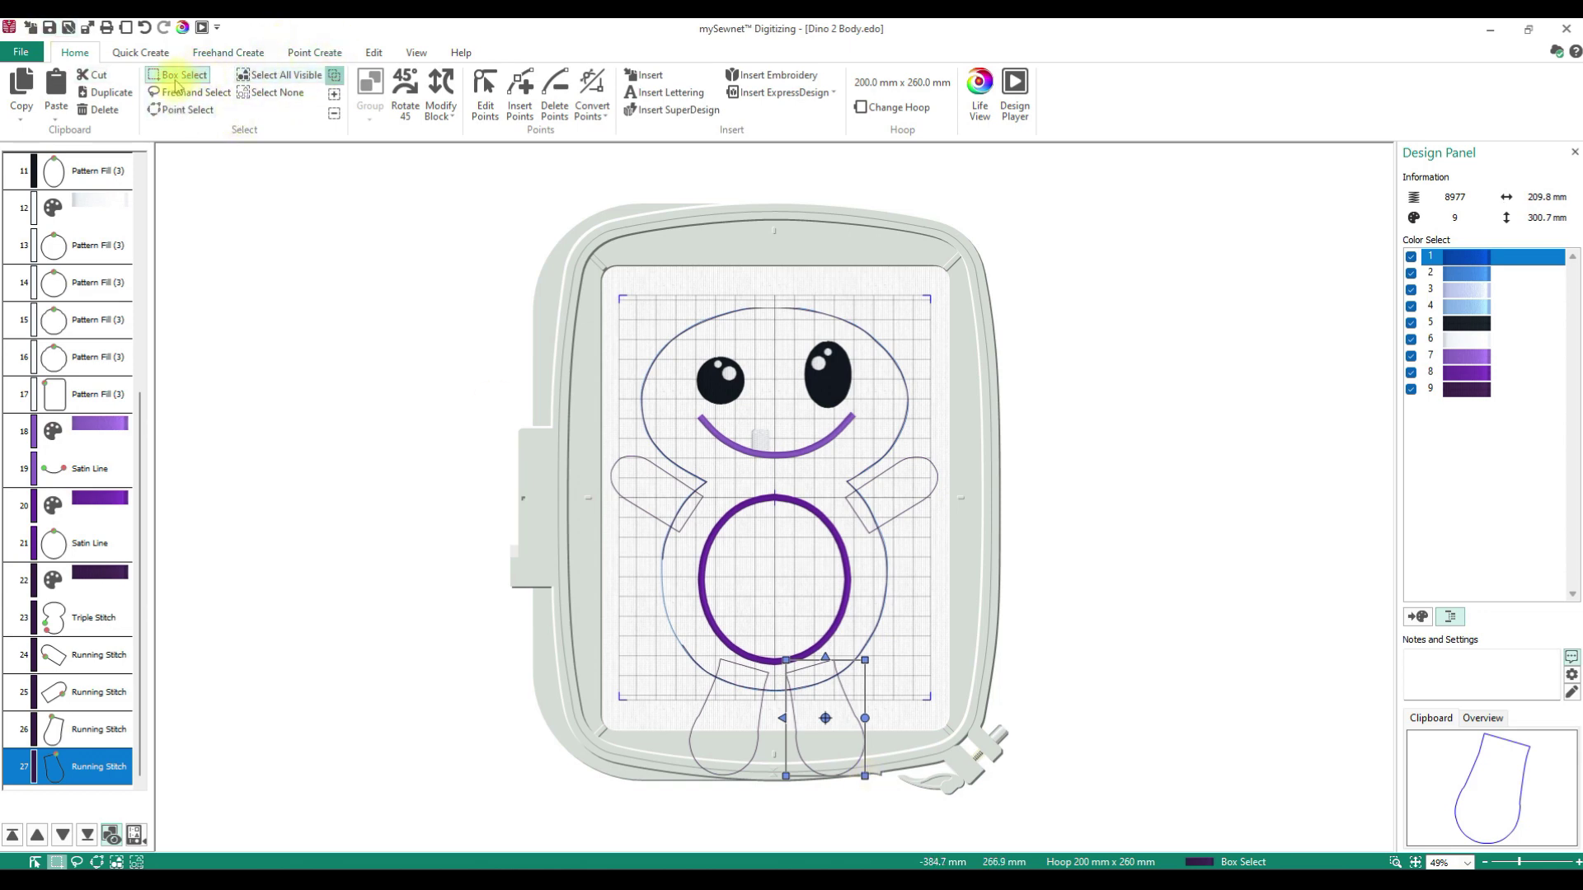
Choose curved teardrop shape 78 from the shape library for a running-stitch outline.
click(139, 52)
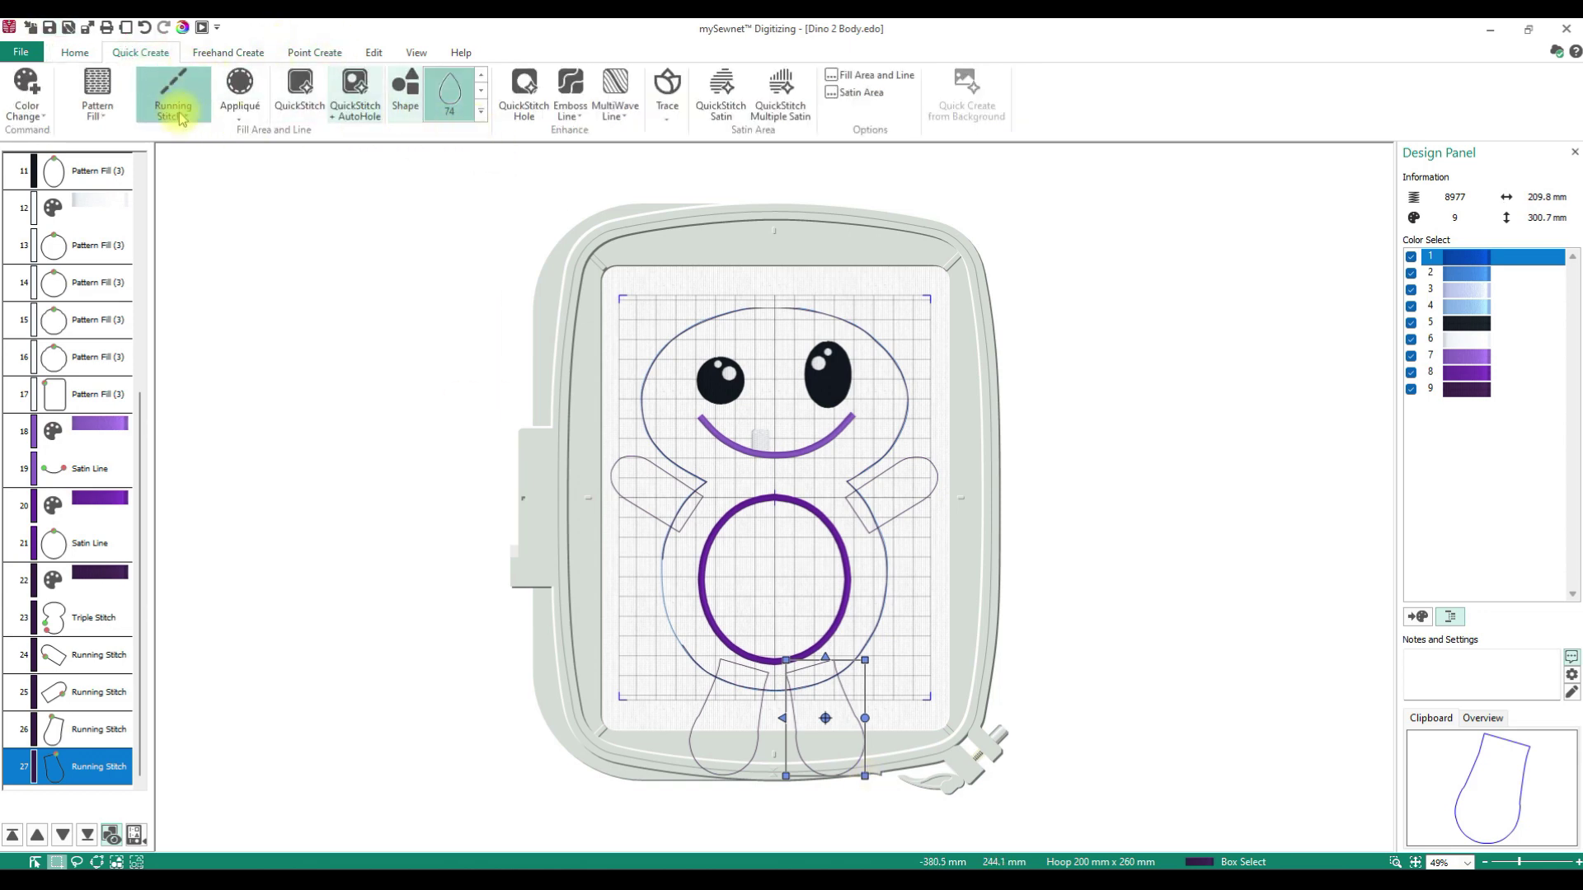
click(481, 121)
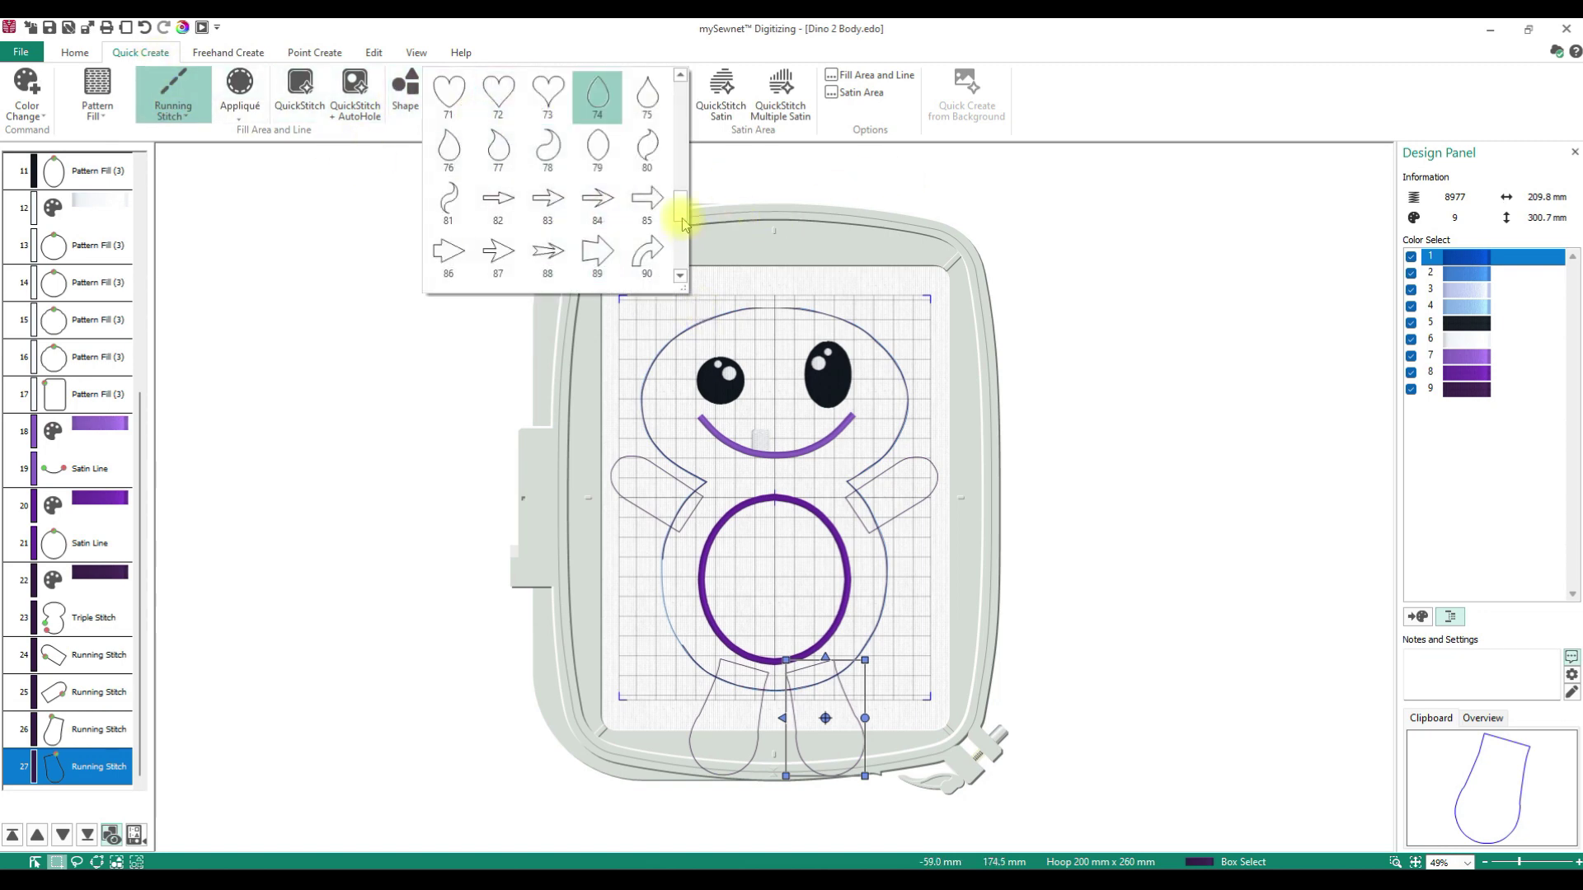
drag(679, 215, 681, 96)
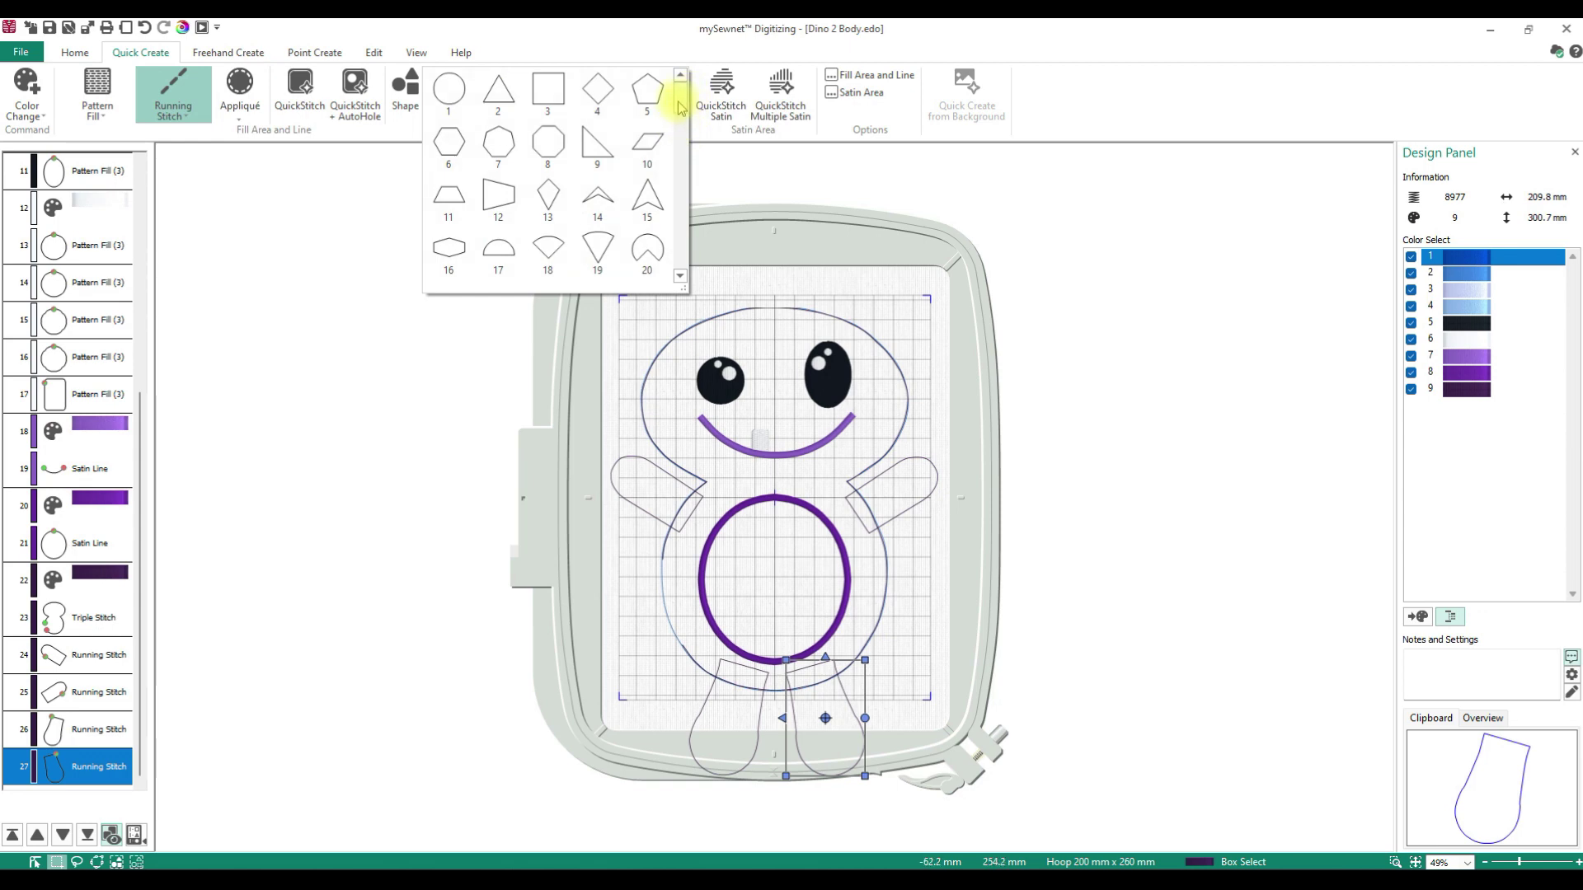
drag(678, 102, 681, 137)
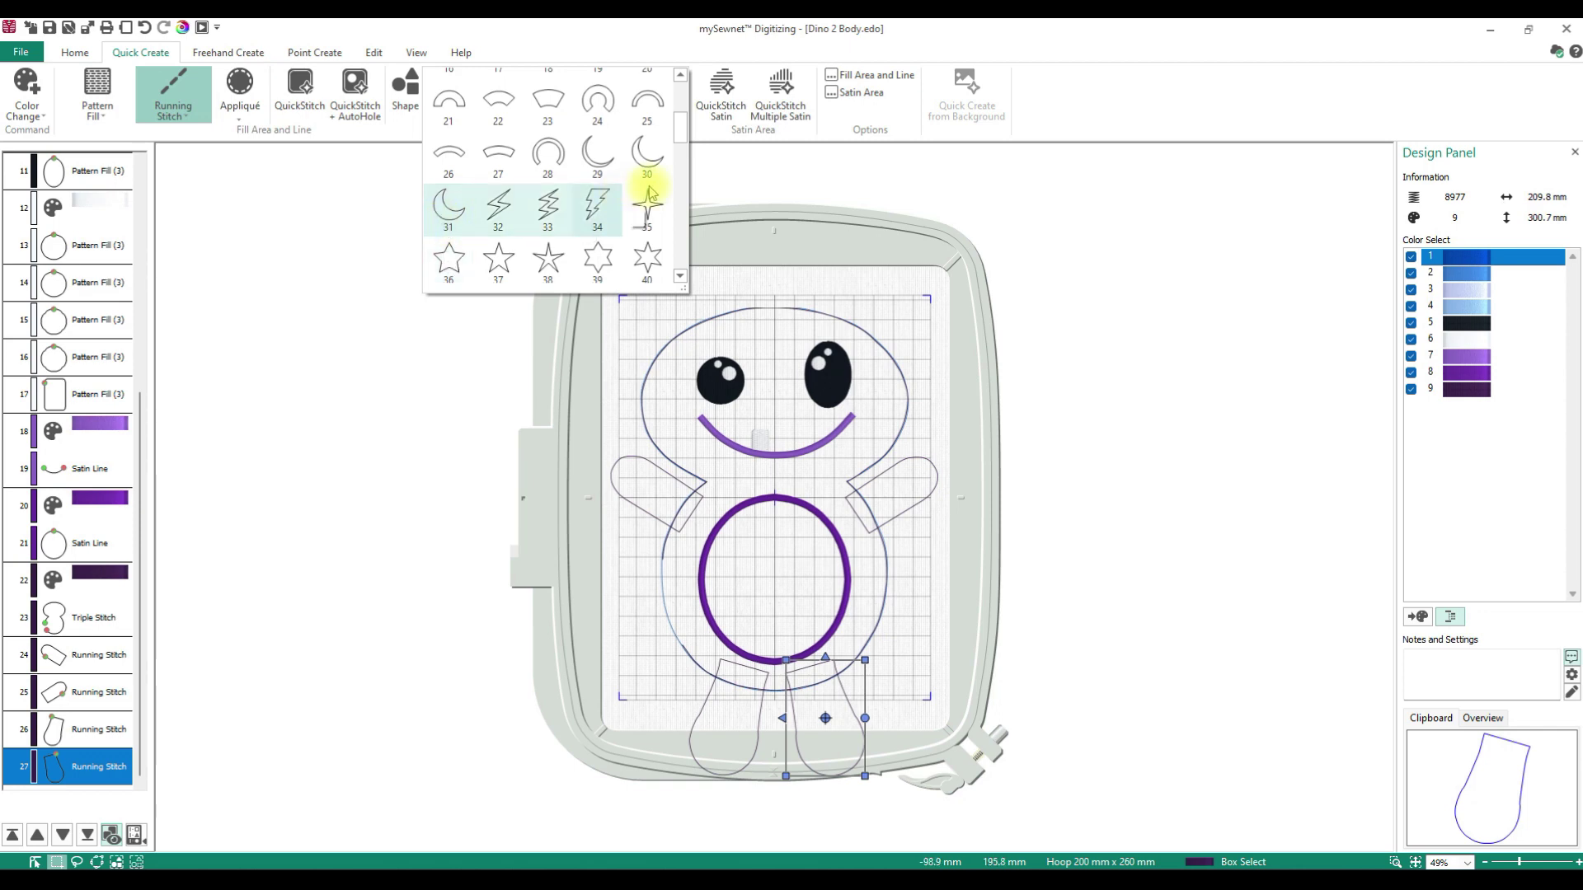
scroll(685, 138, down, 1)
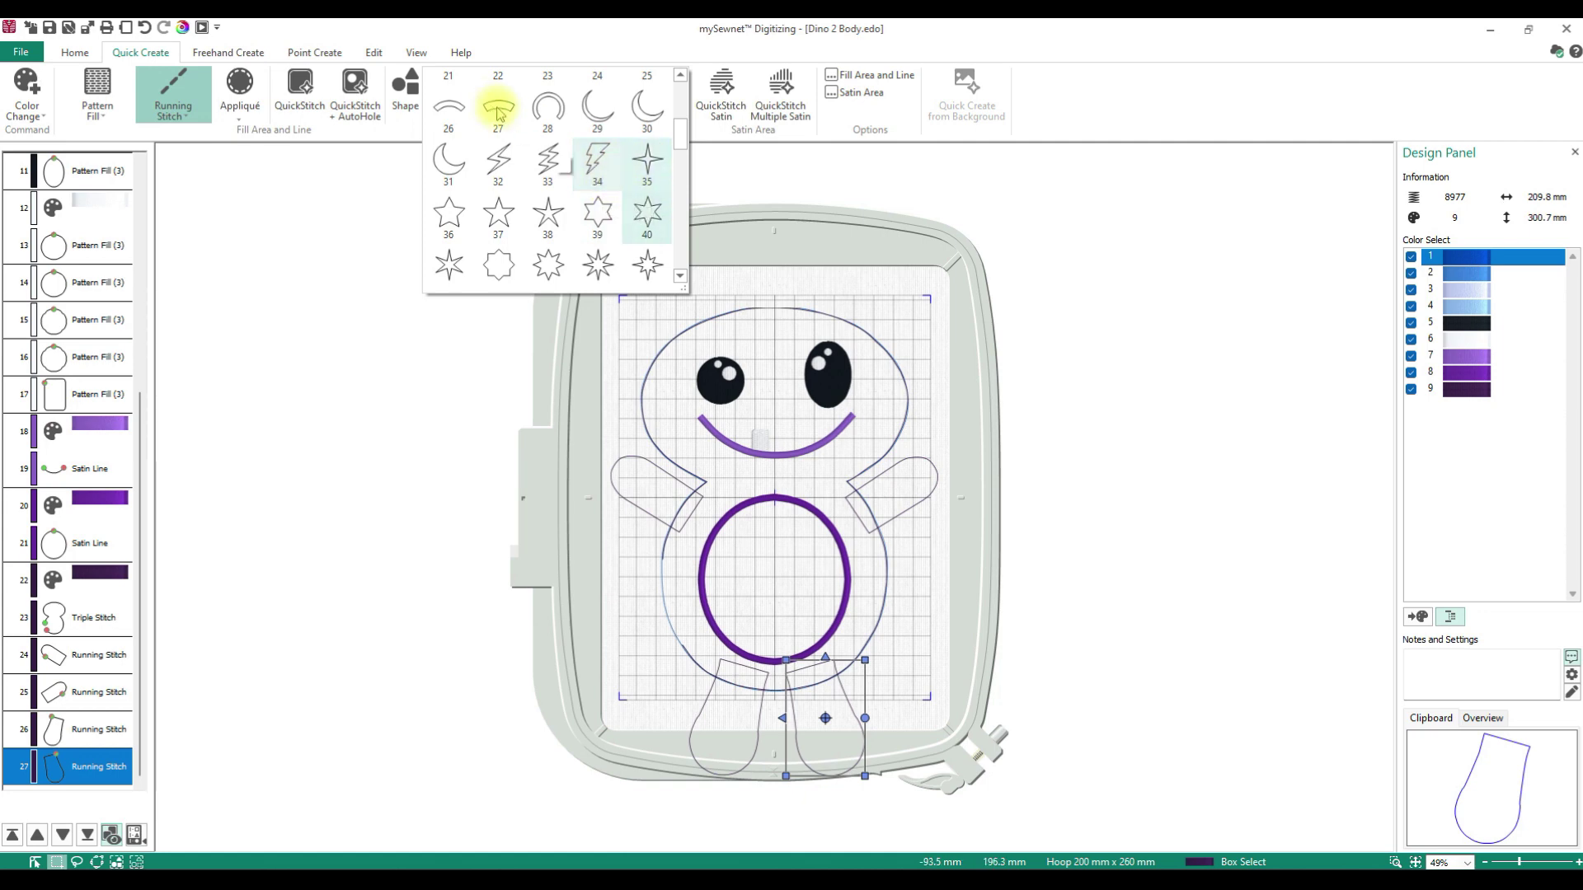
click(680, 277)
click(680, 278)
click(680, 278)
click(680, 277)
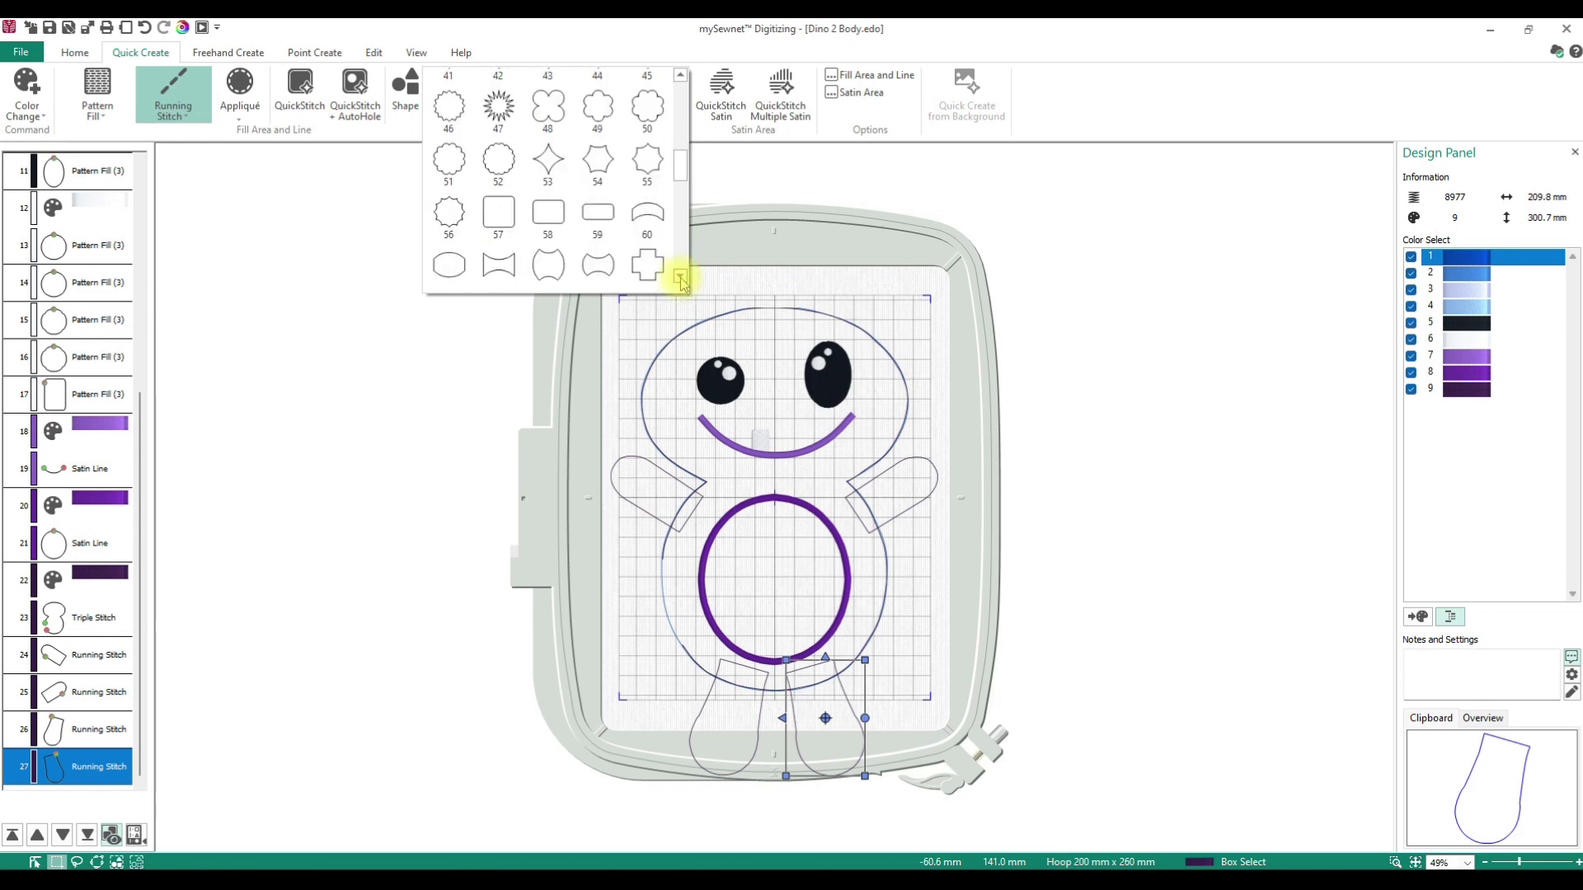
click(681, 277)
click(680, 278)
click(680, 277)
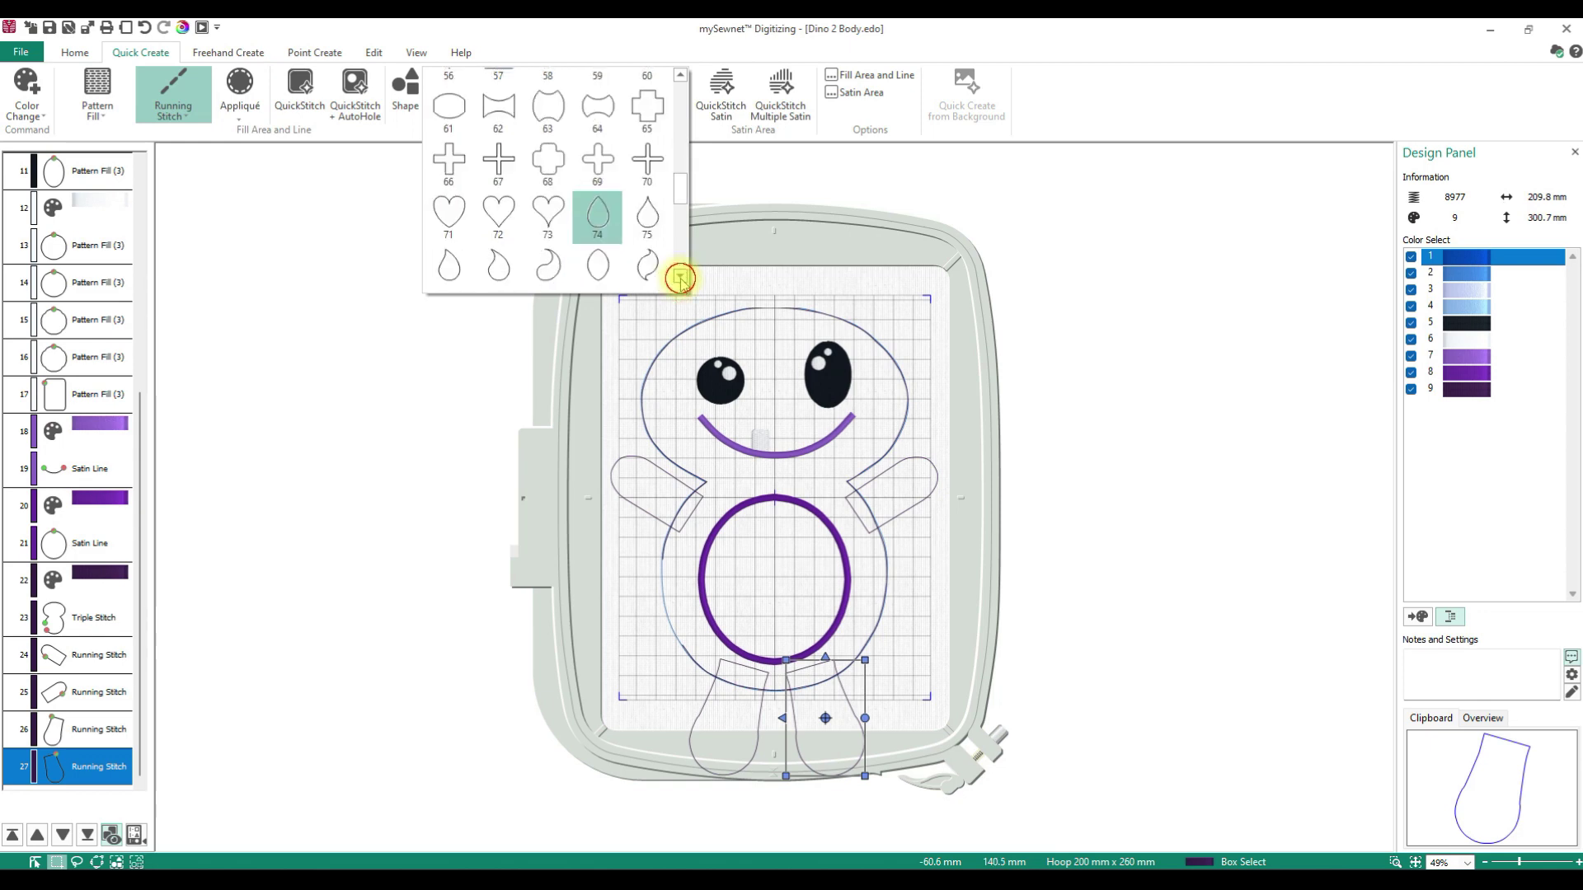
click(680, 277)
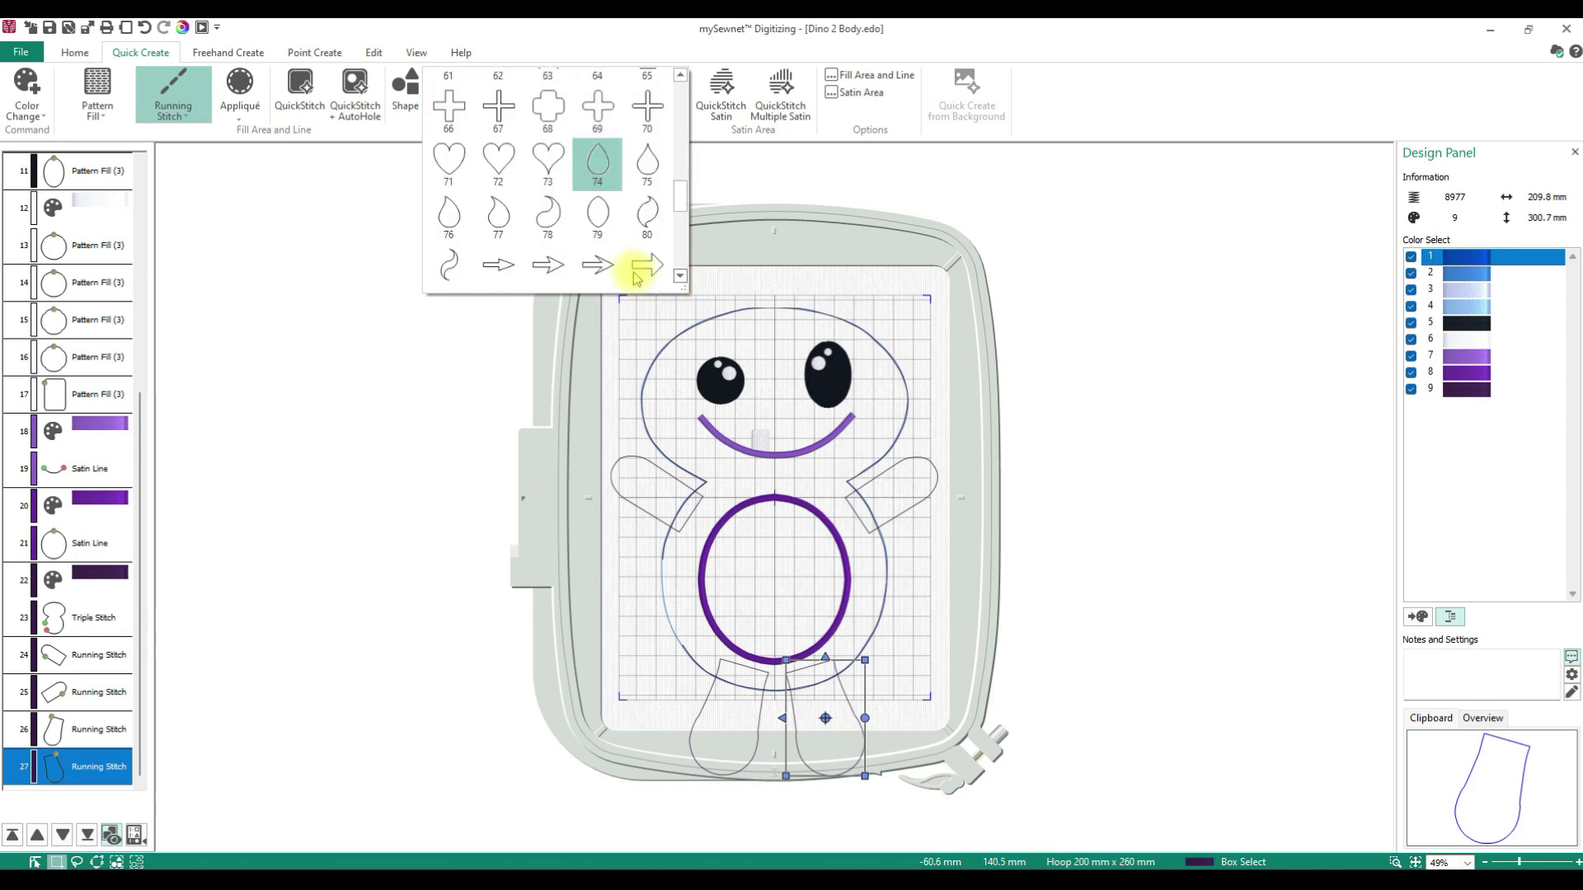
click(548, 218)
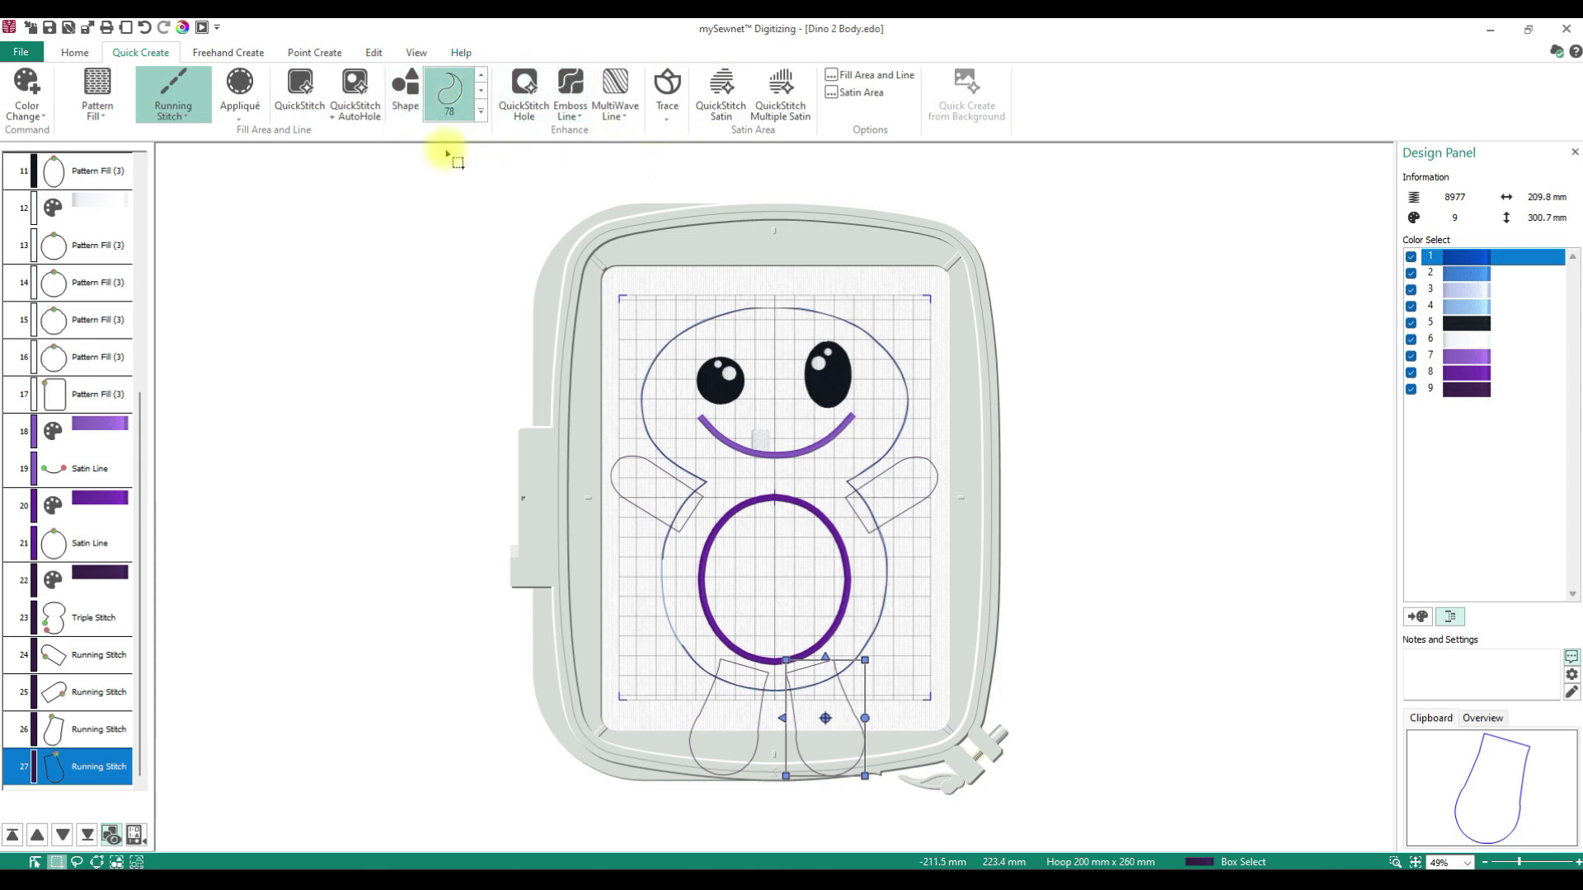
Try shape 78 as a tail on the body's right side, enlarged and rotated, and delete it.
click(402, 108)
drag(767, 517, 933, 563)
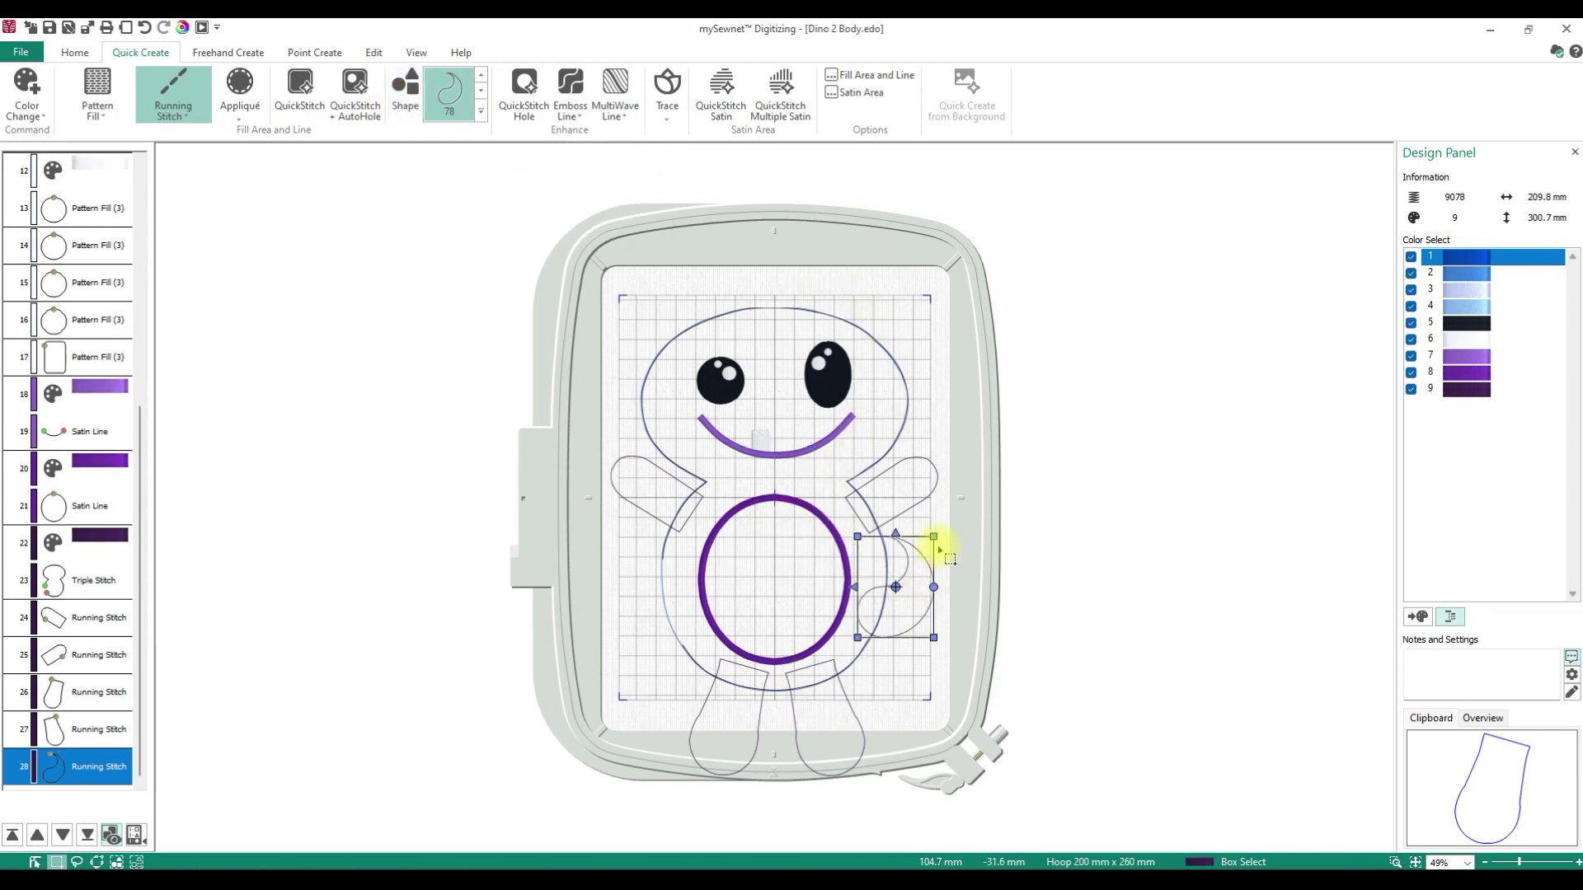
drag(932, 536, 983, 509)
drag(983, 589, 948, 628)
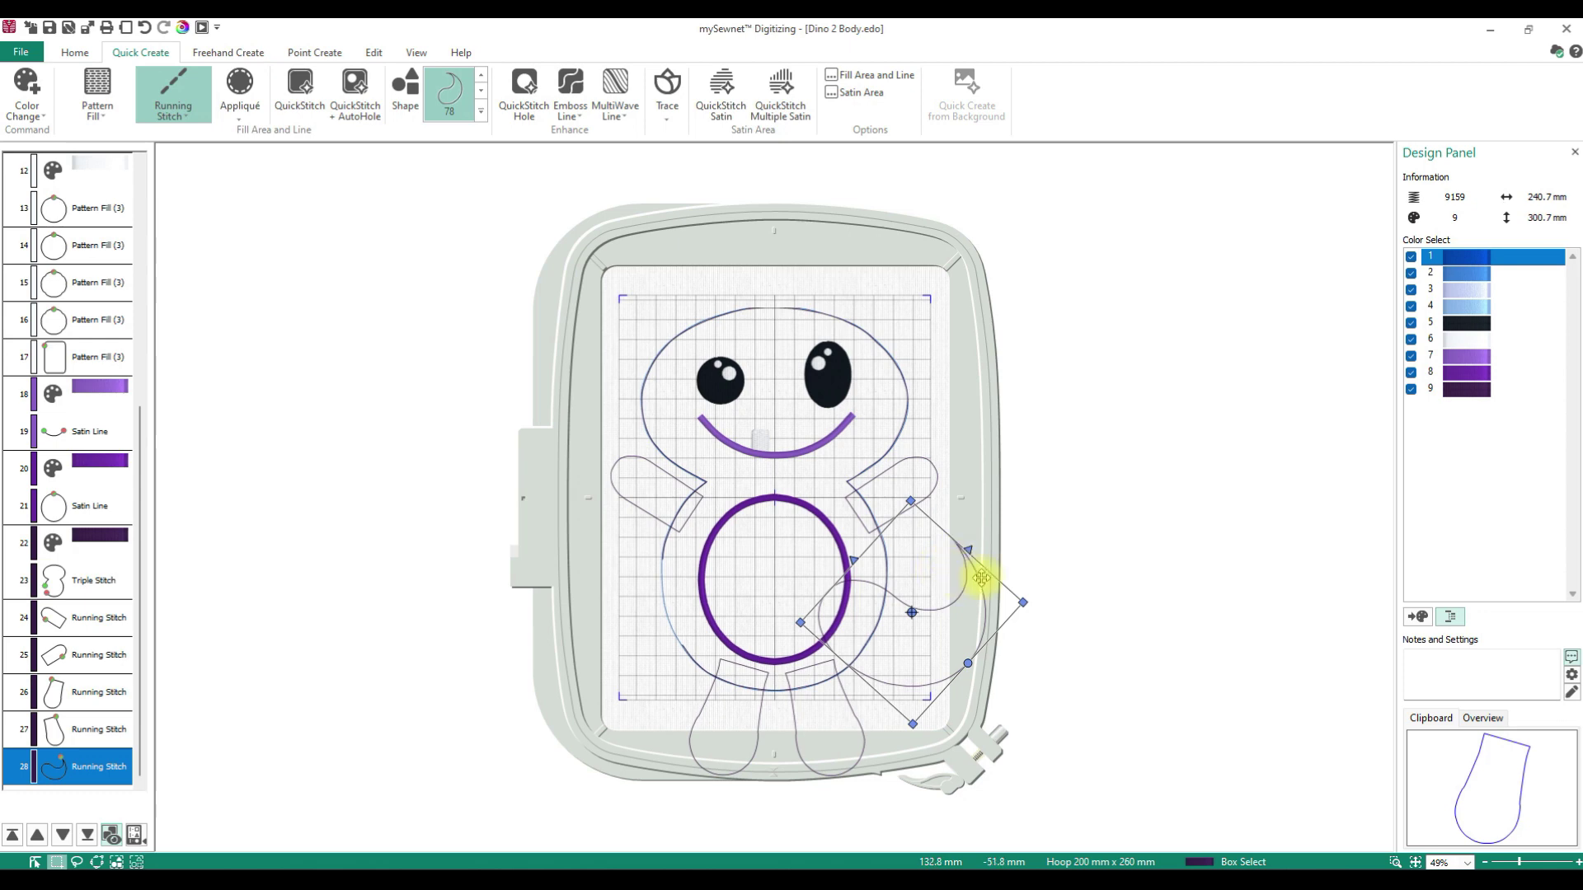
key(Delete)
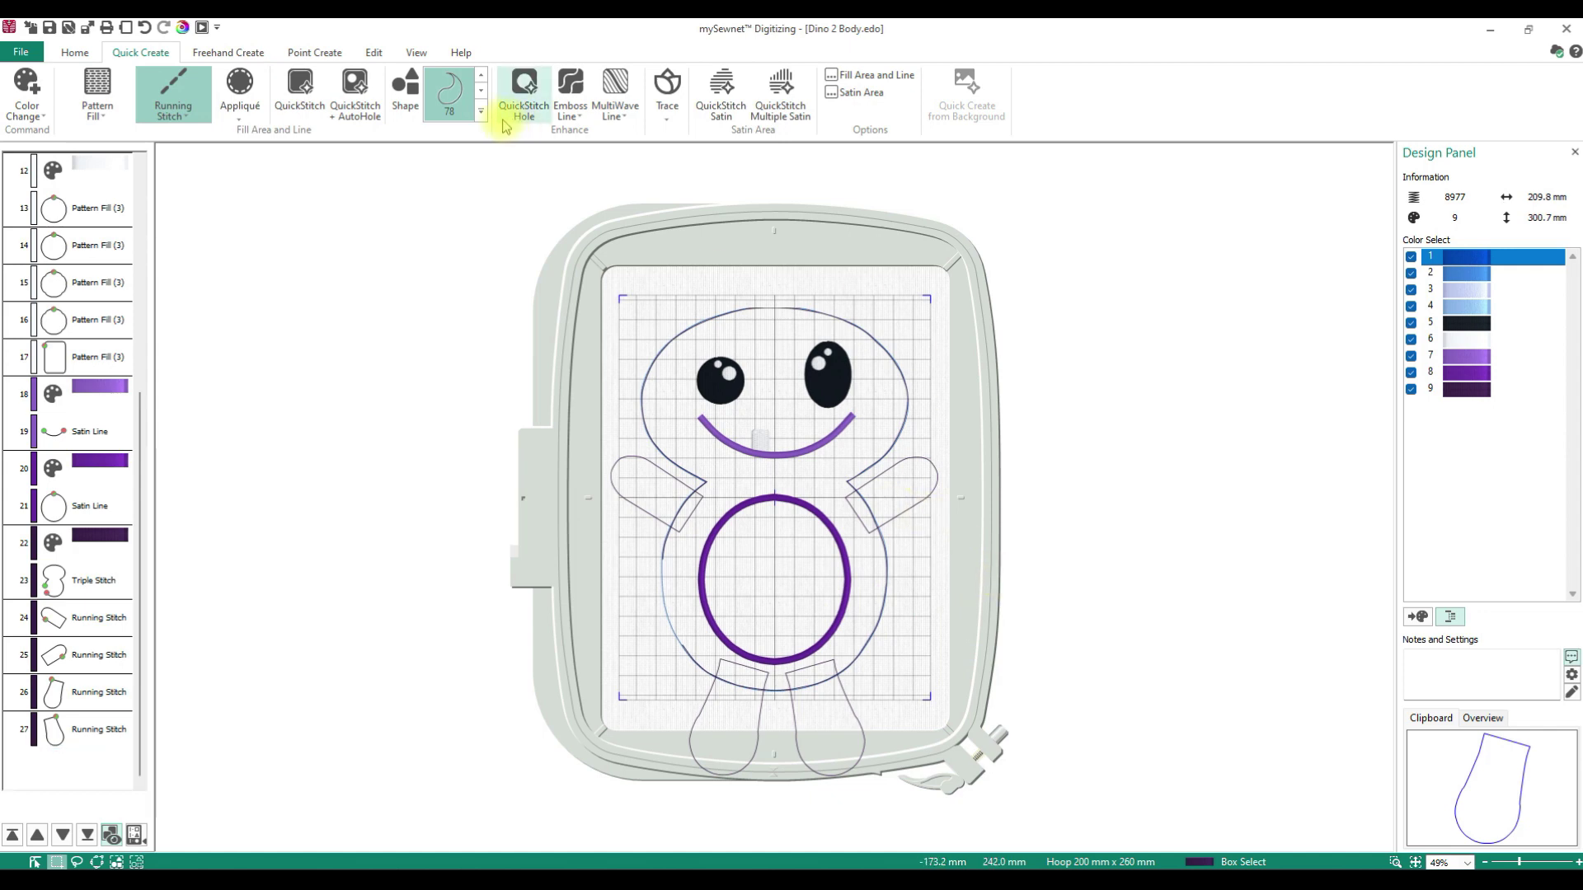
Insert curved teardrop shape 78 as a running-stitch outline and move it over the body's right edge.
click(478, 114)
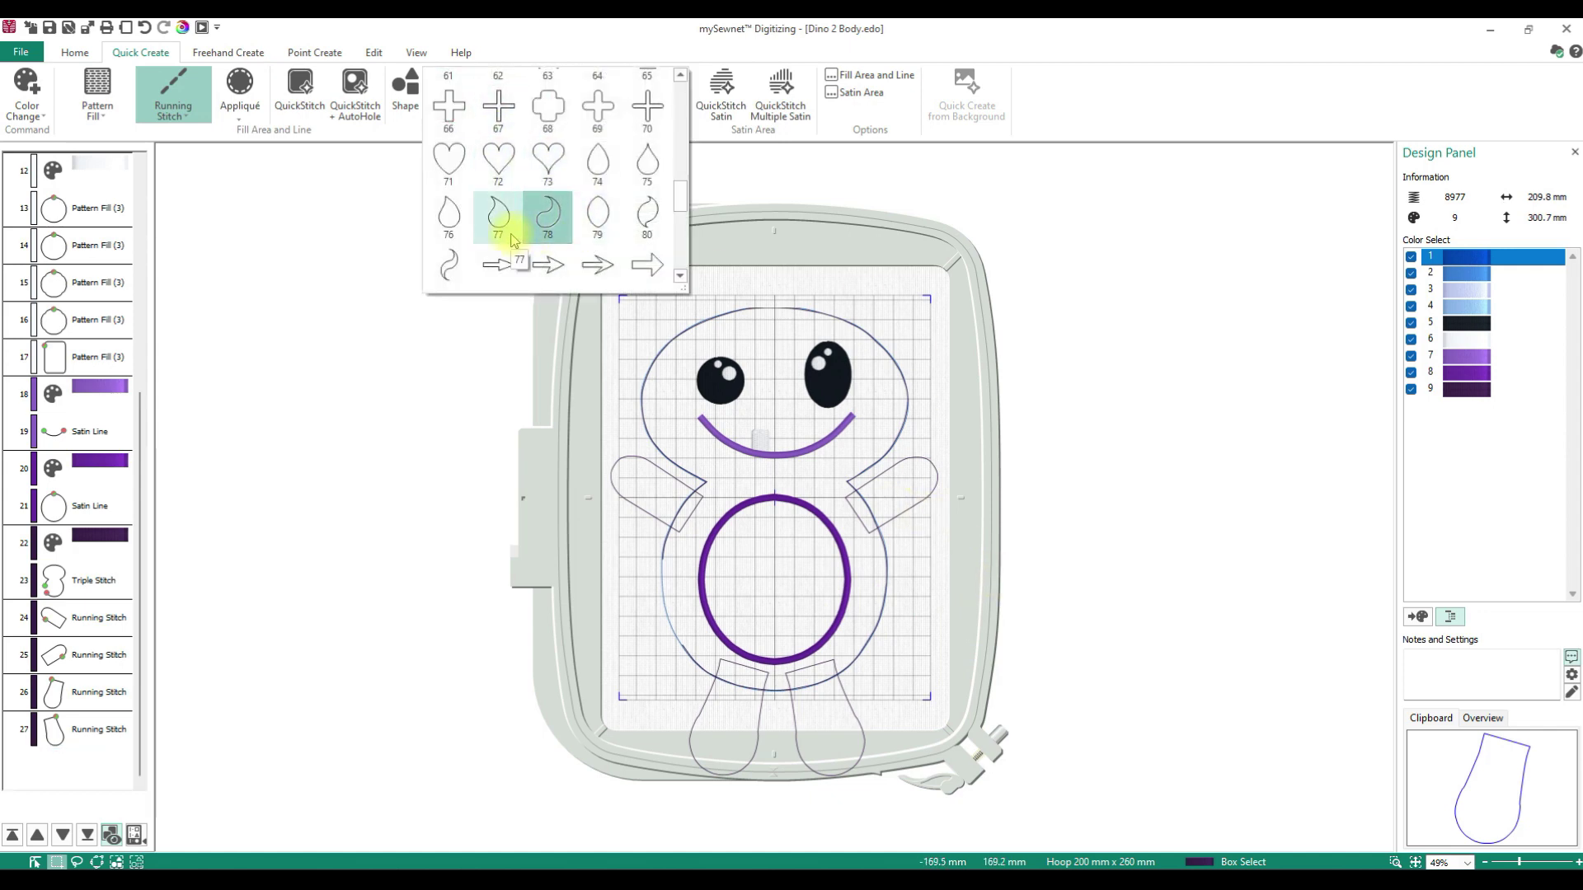
click(547, 216)
click(405, 91)
drag(789, 477, 880, 545)
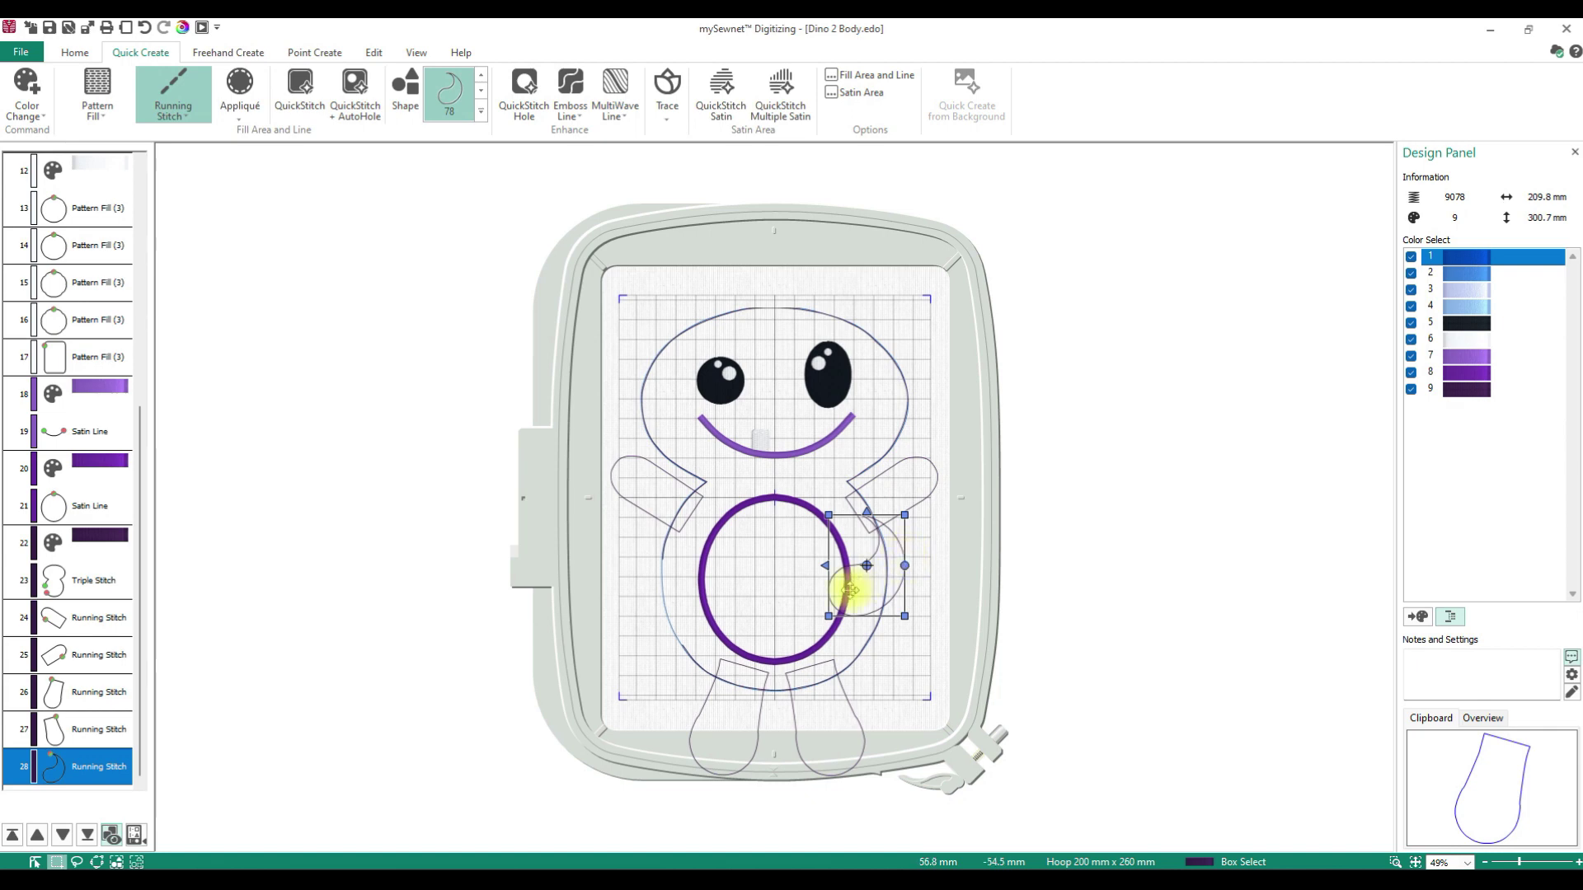
Enlarge the curved teardrop and rotate it into a tail whose thick end overlaps the body and whose tip curves outward and up.
drag(829, 617, 741, 647)
drag(904, 514, 966, 533)
mouse_move(981, 616)
mouse_down()
mouse_move(961, 717)
mouse_move(926, 725)
mouse_move(973, 600)
mouse_move(996, 600)
mouse_up()
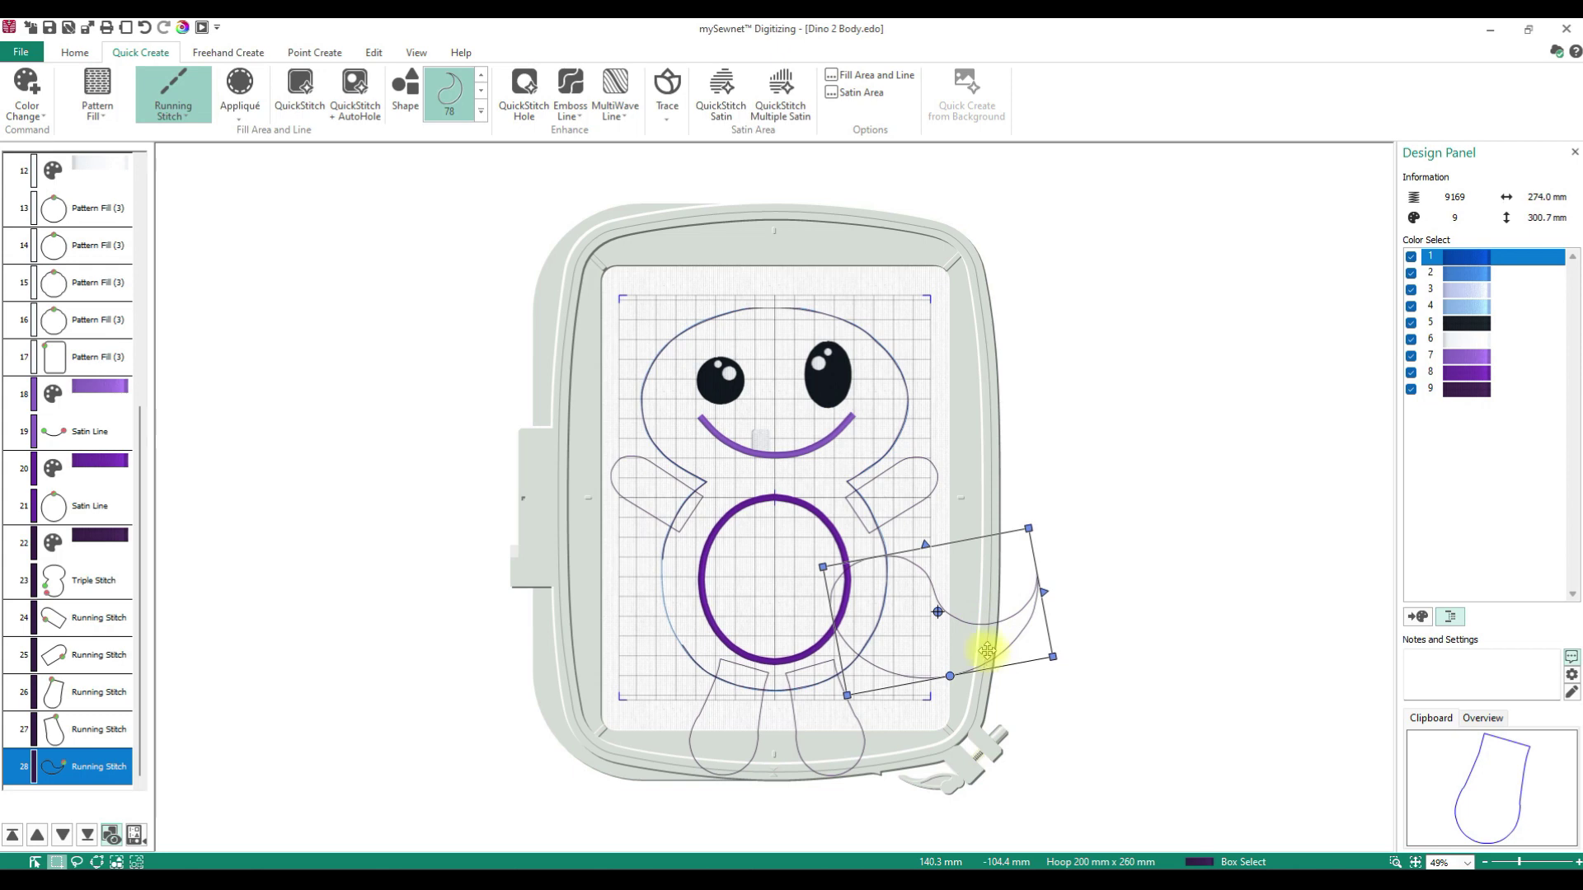
drag(964, 574, 949, 574)
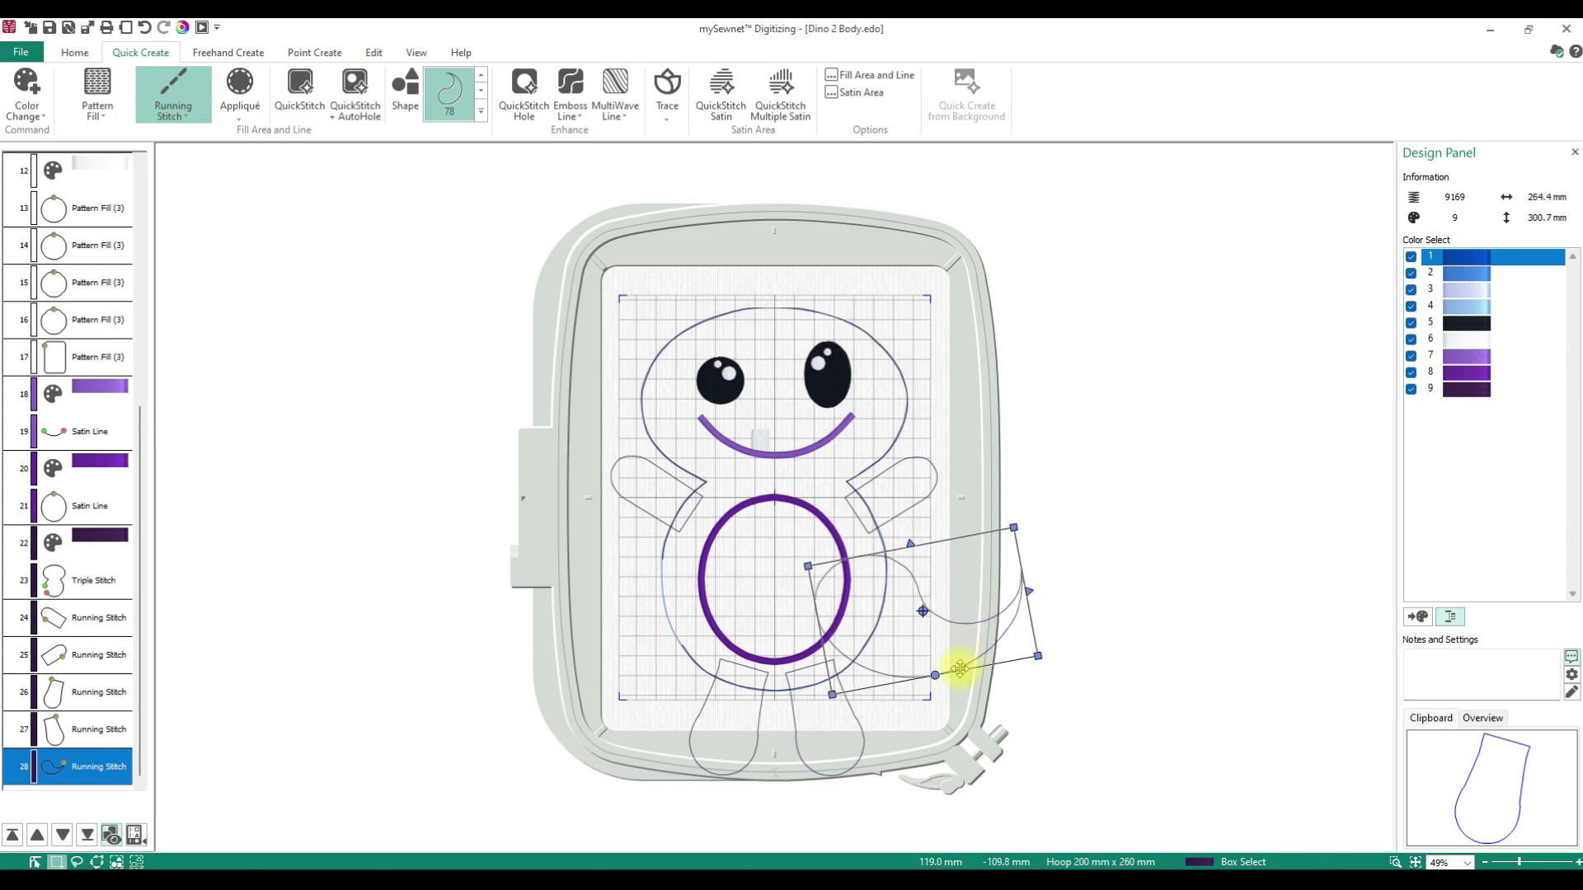
click(1060, 449)
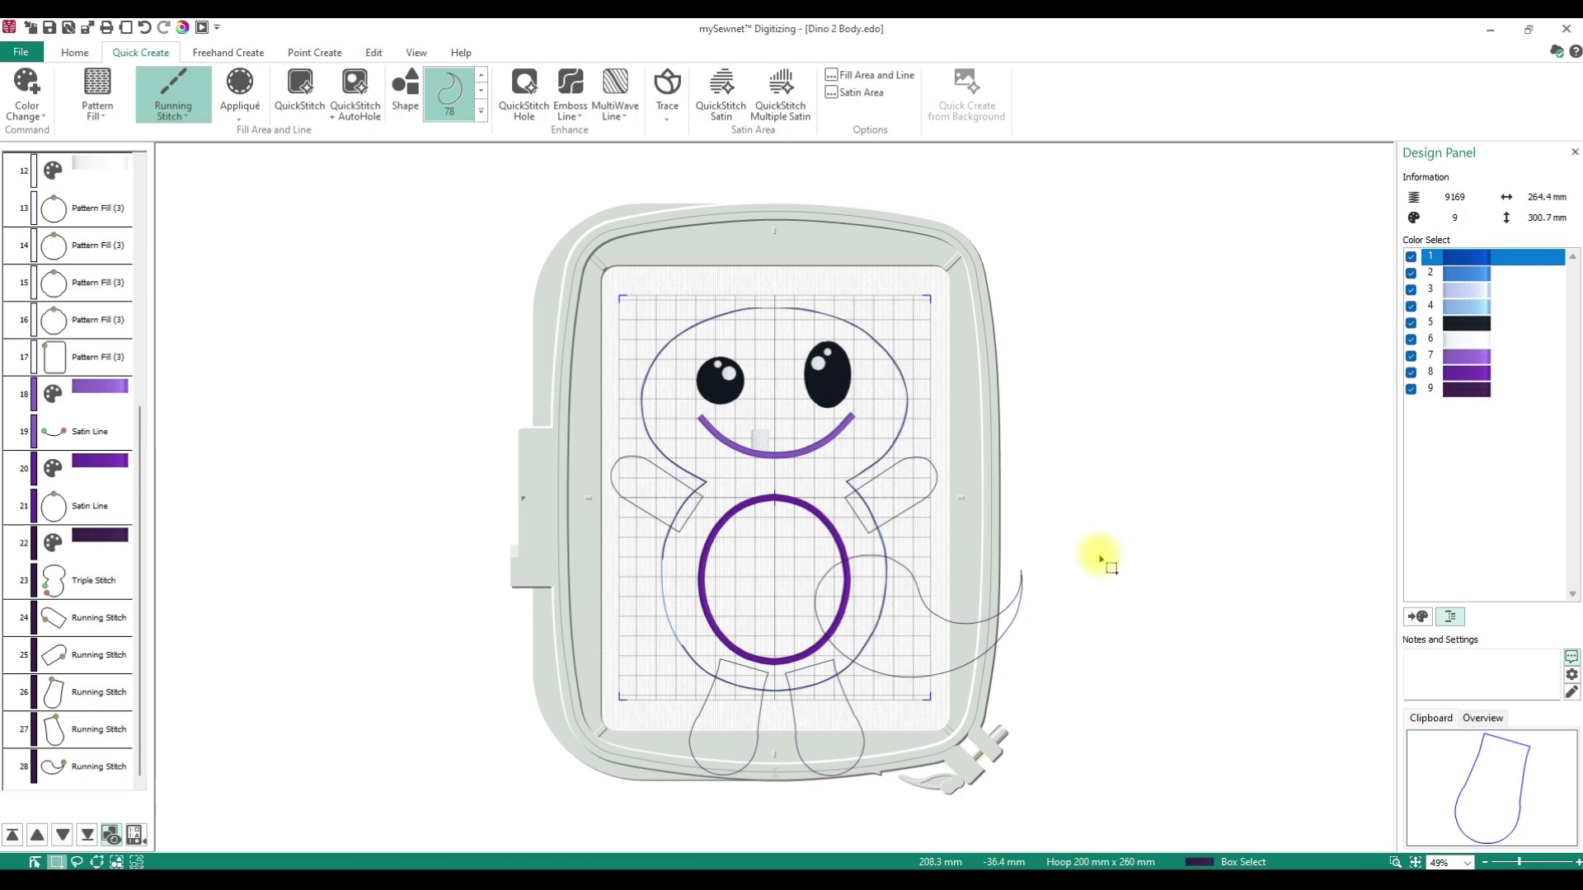
Edit the tail's points to straighten the bulge along its upper edge just outside the body.
click(75, 52)
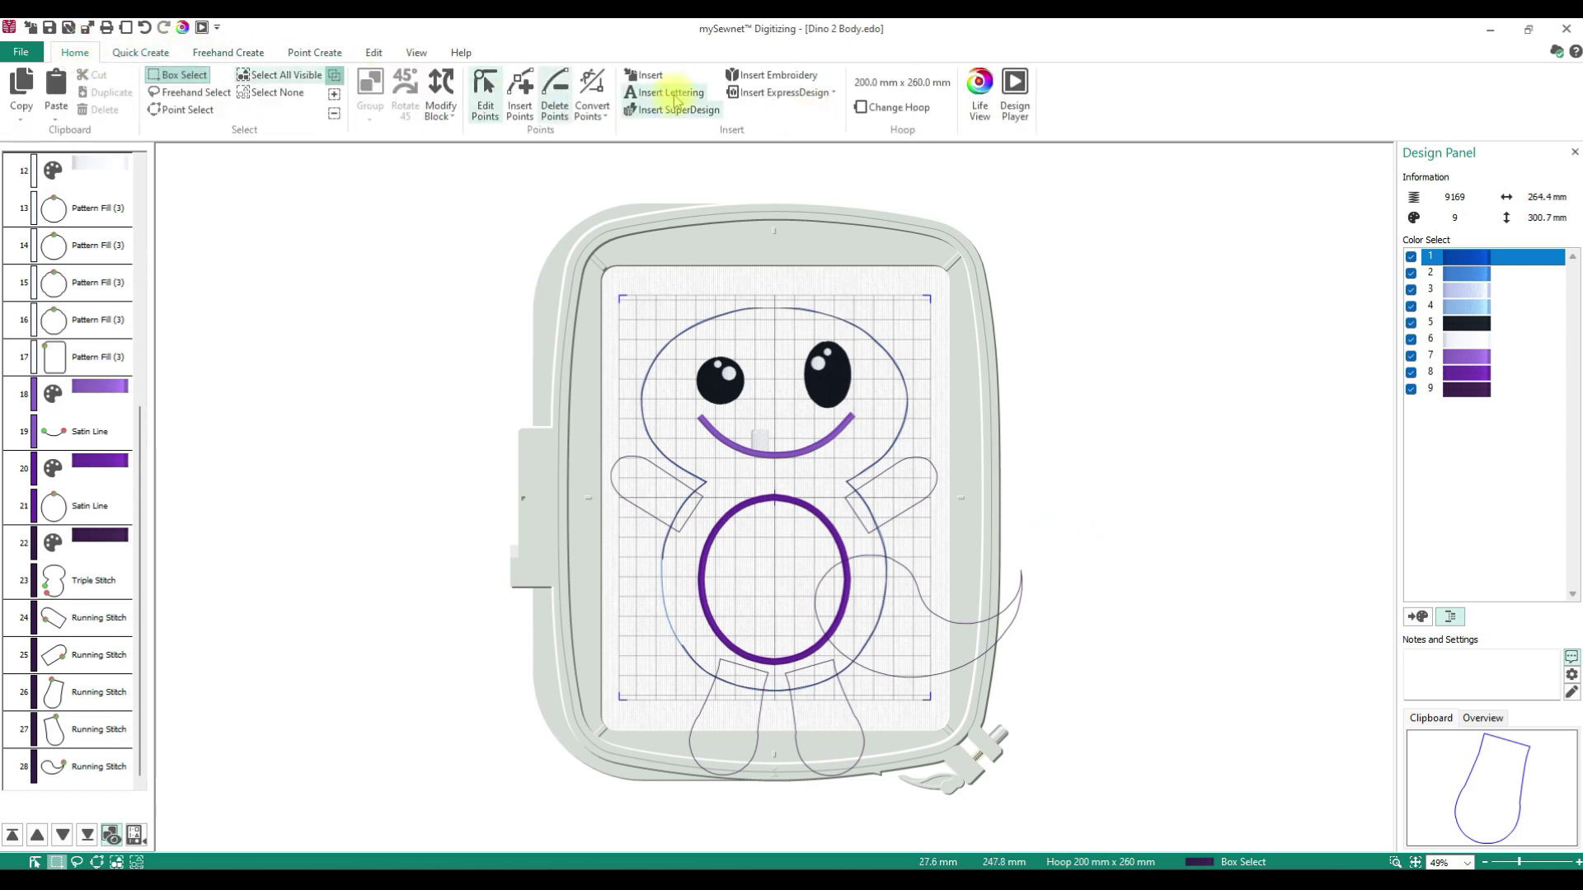
click(483, 97)
click(940, 614)
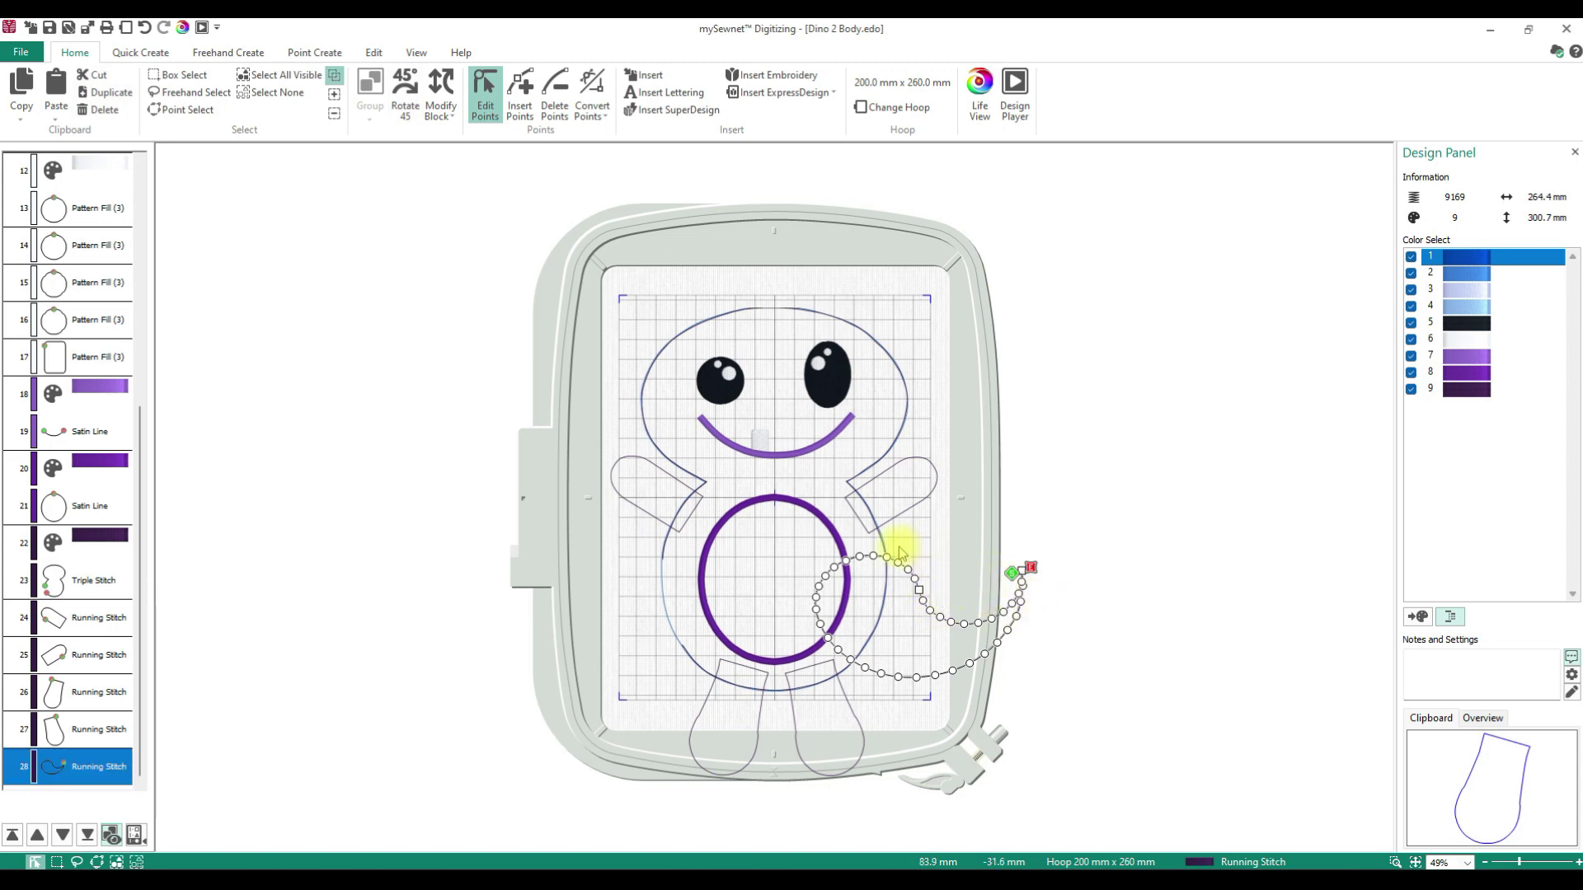
mouse_move(910, 573)
mouse_down()
mouse_move(912, 601)
mouse_move(897, 571)
mouse_up()
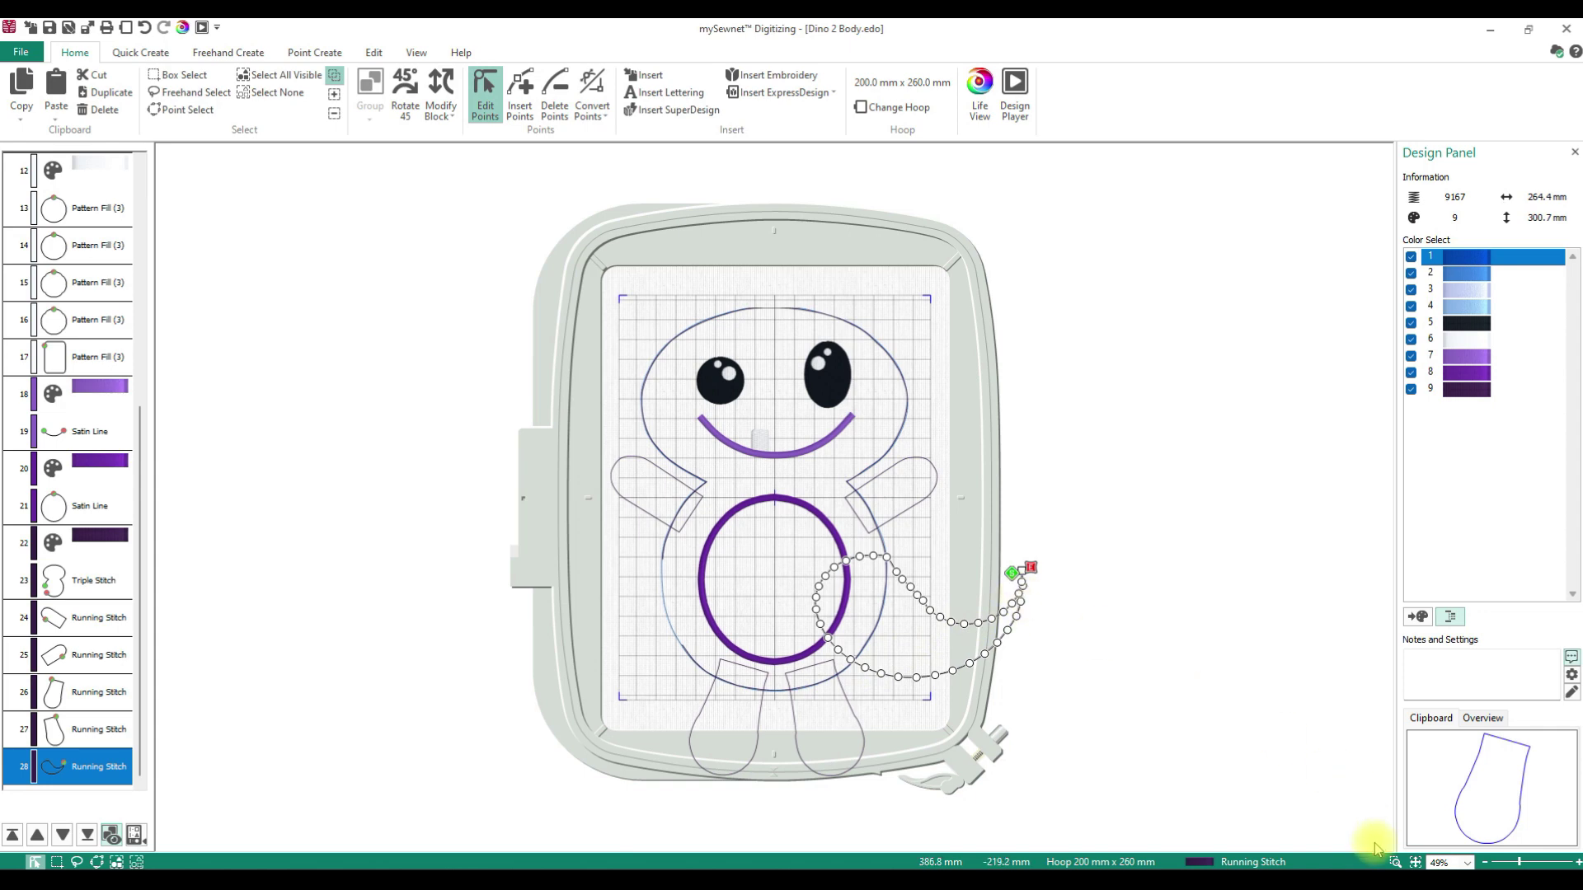
Adjust the tail outline's points around its tip.
click(1394, 862)
drag(969, 544, 1091, 660)
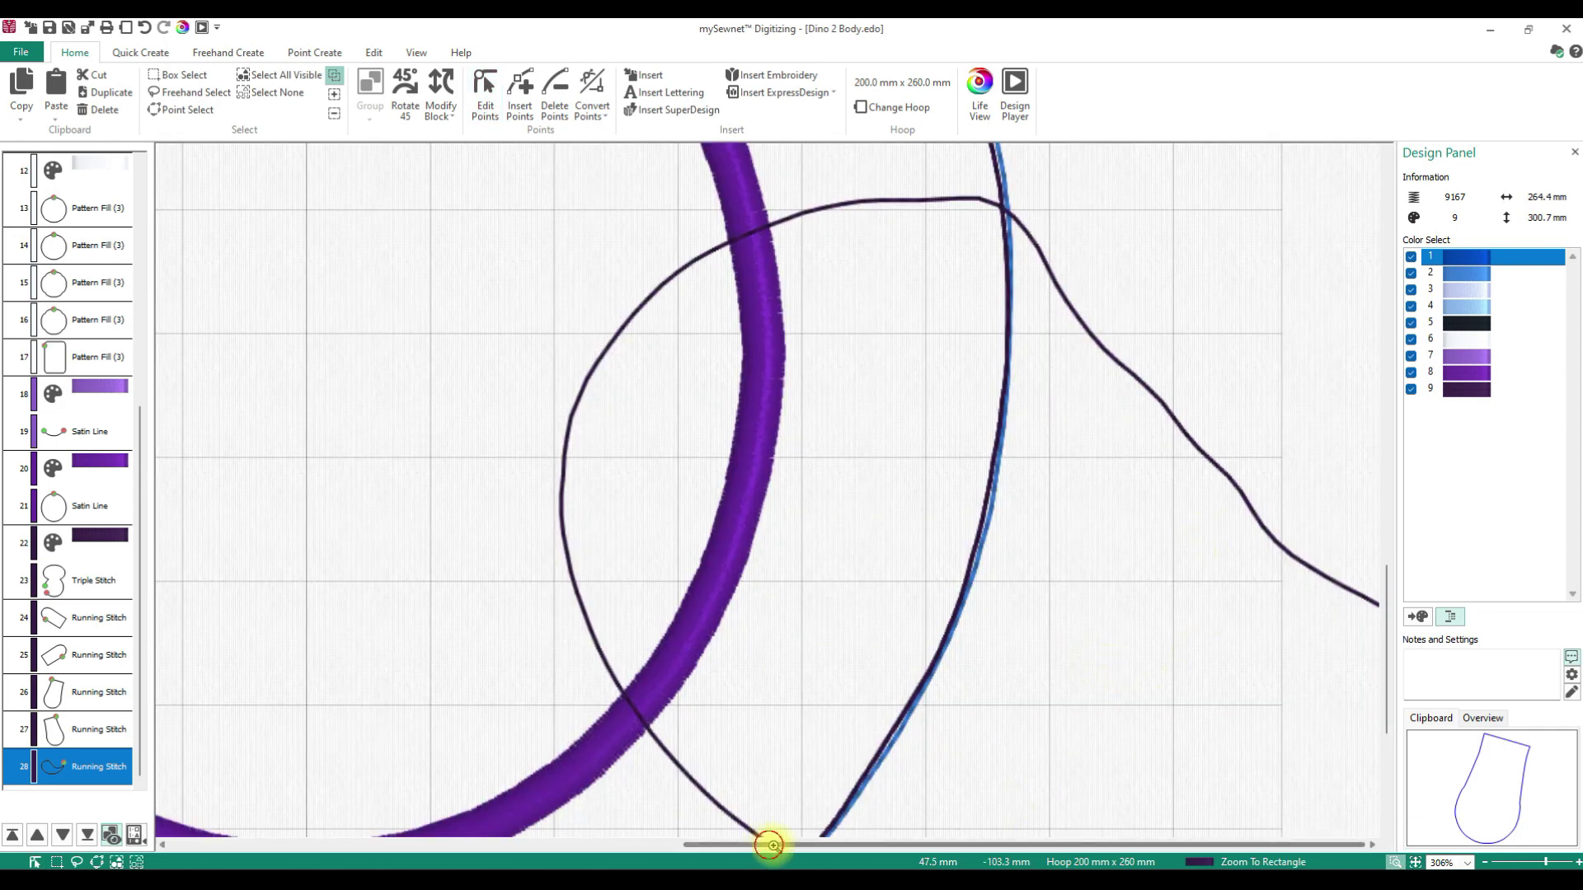
drag(1545, 862, 1525, 864)
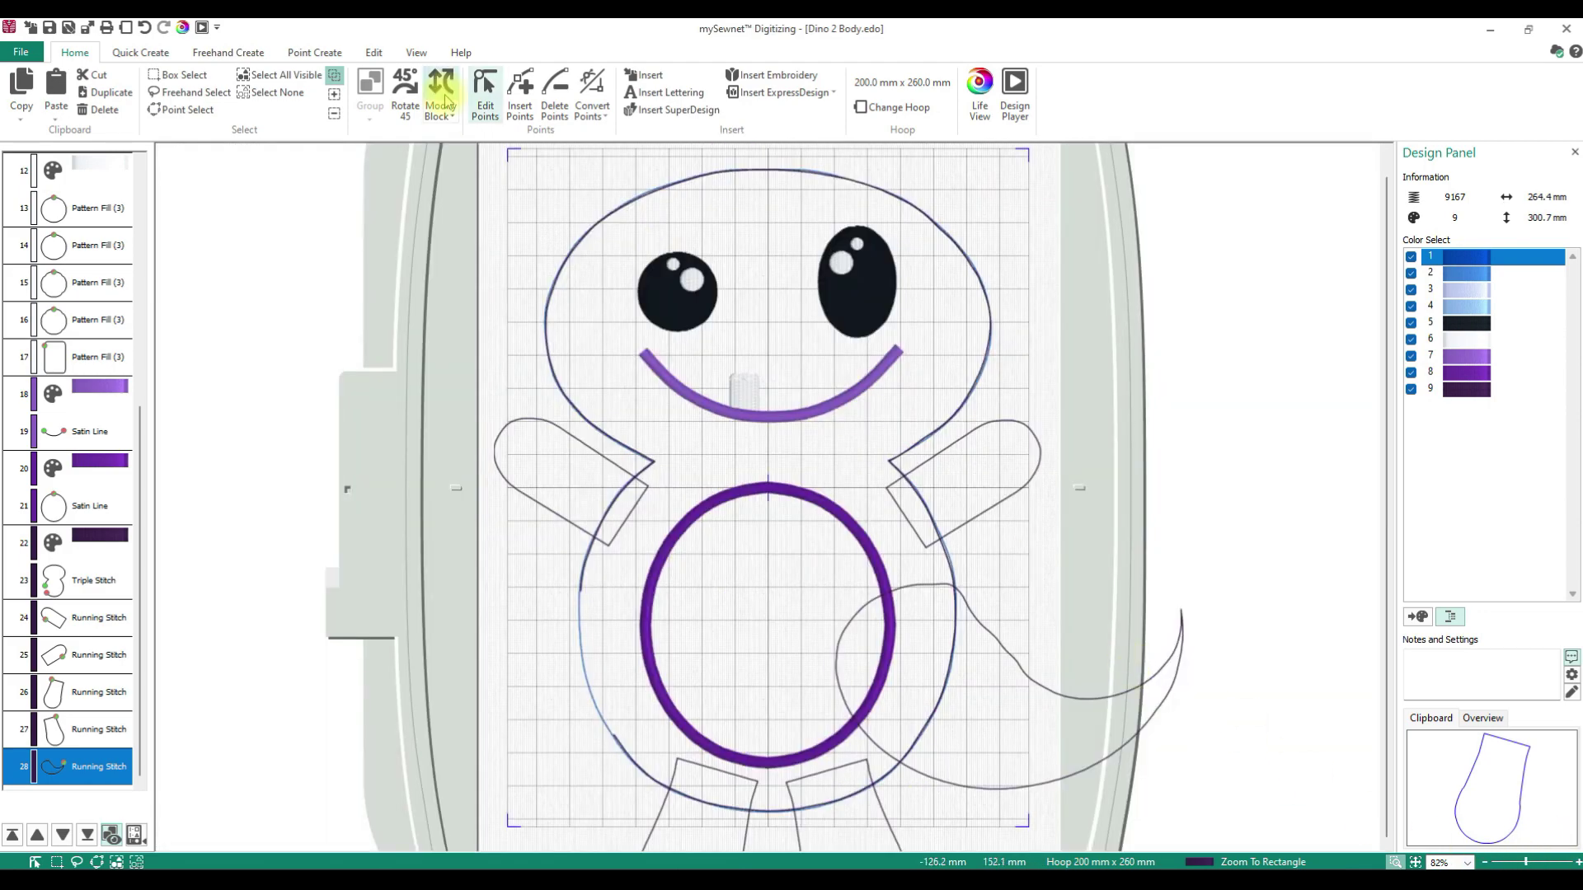
click(484, 92)
drag(1181, 611, 1179, 630)
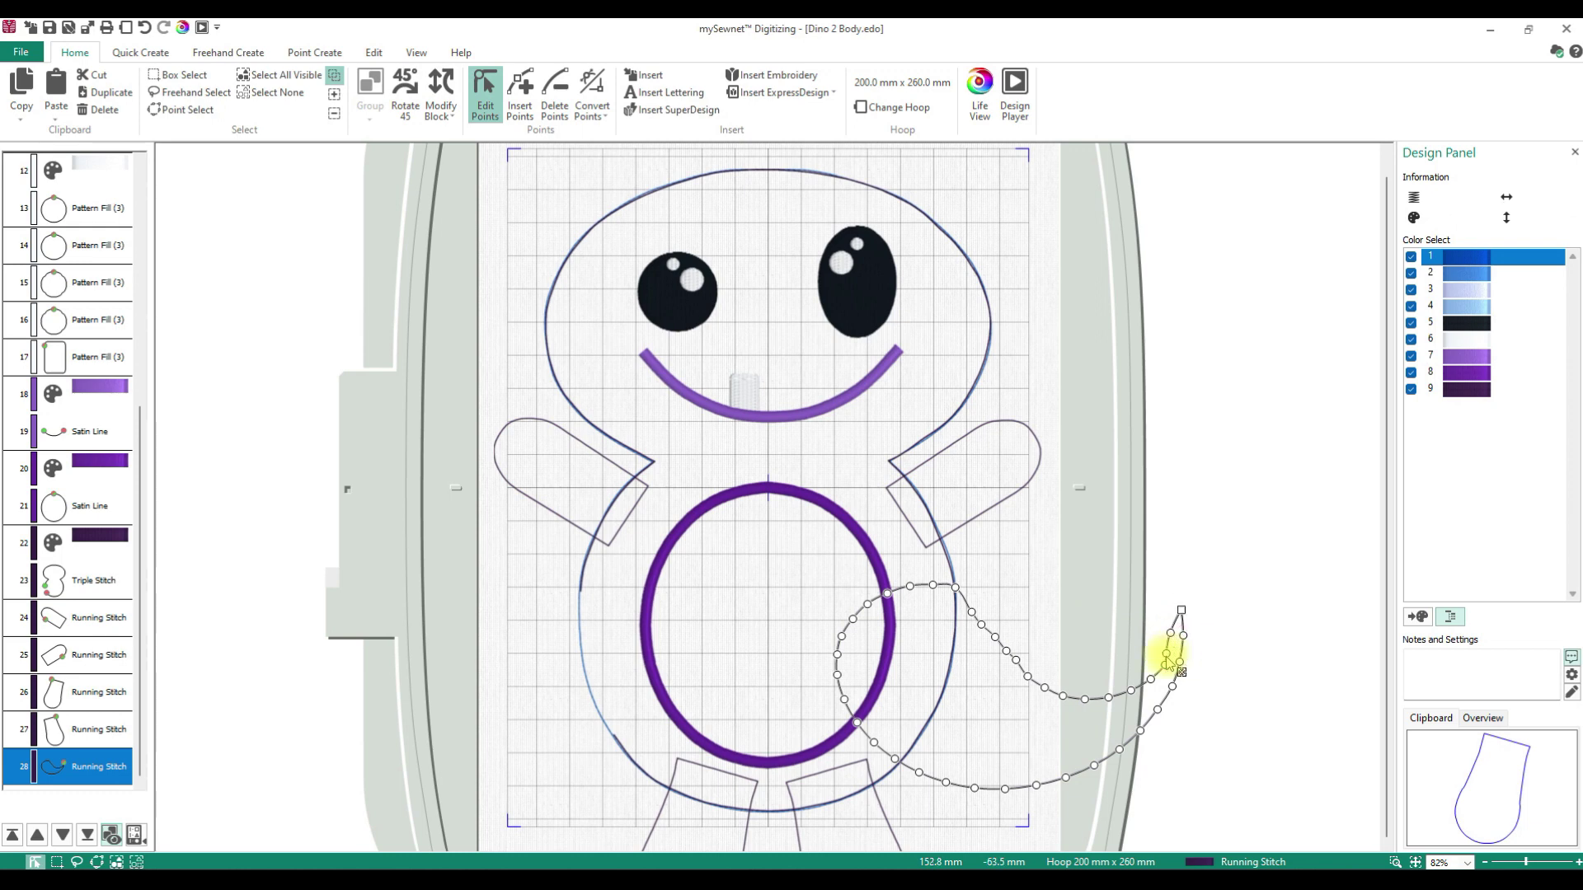
mouse_move(1159, 661)
mouse_down()
mouse_move(1141, 683)
mouse_move(1175, 637)
mouse_move(1176, 661)
mouse_up()
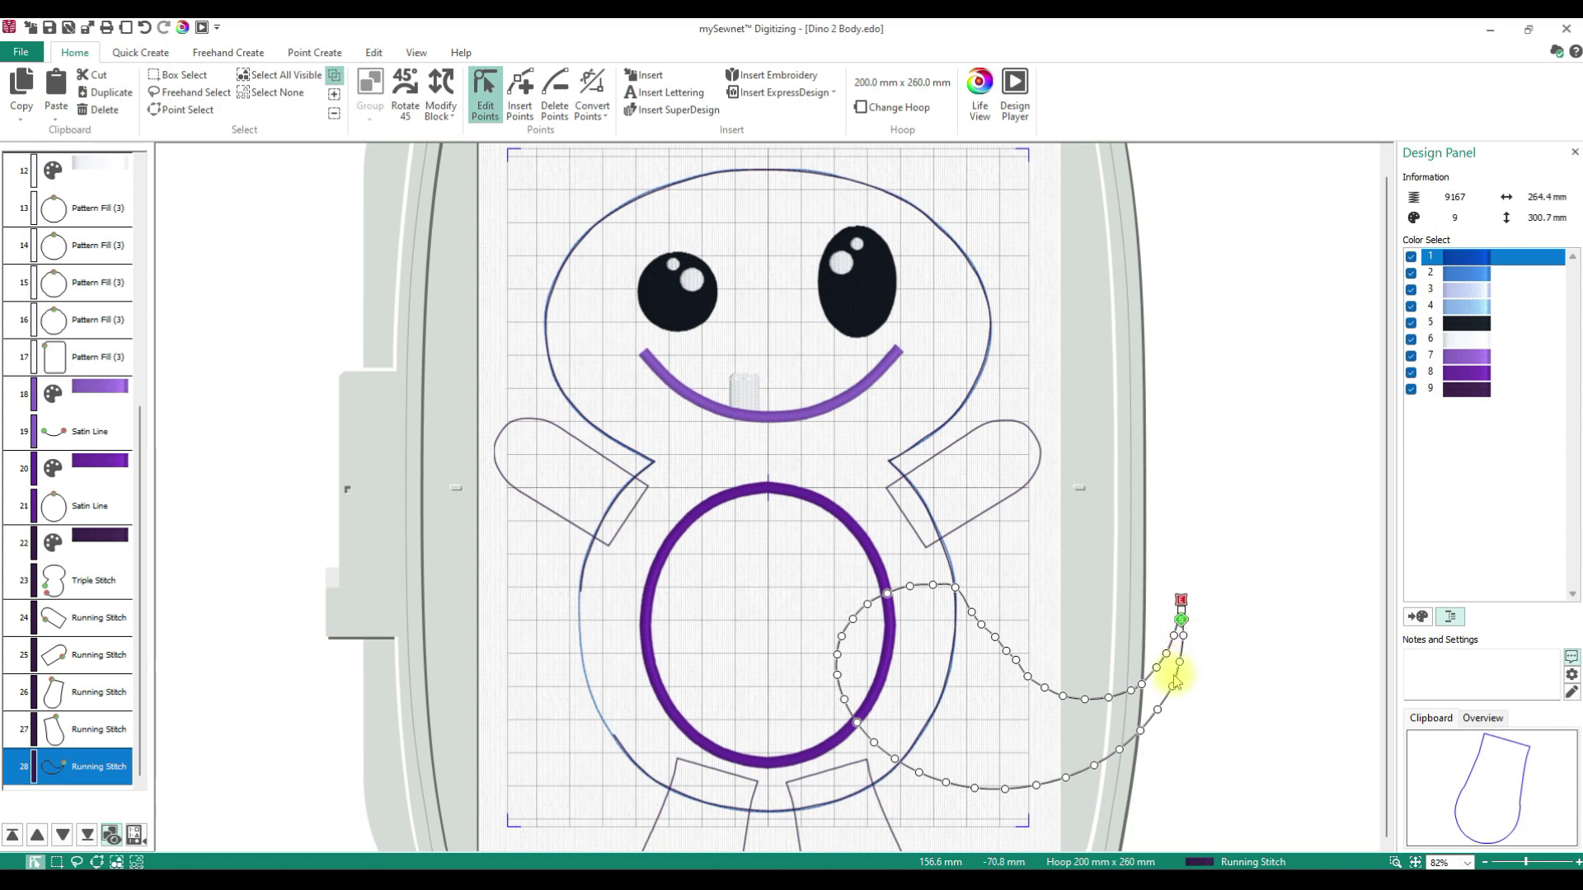
Convert the tail's points at the upper and lower body edge, and the one just inside the lower edge, to corner points.
click(955, 588)
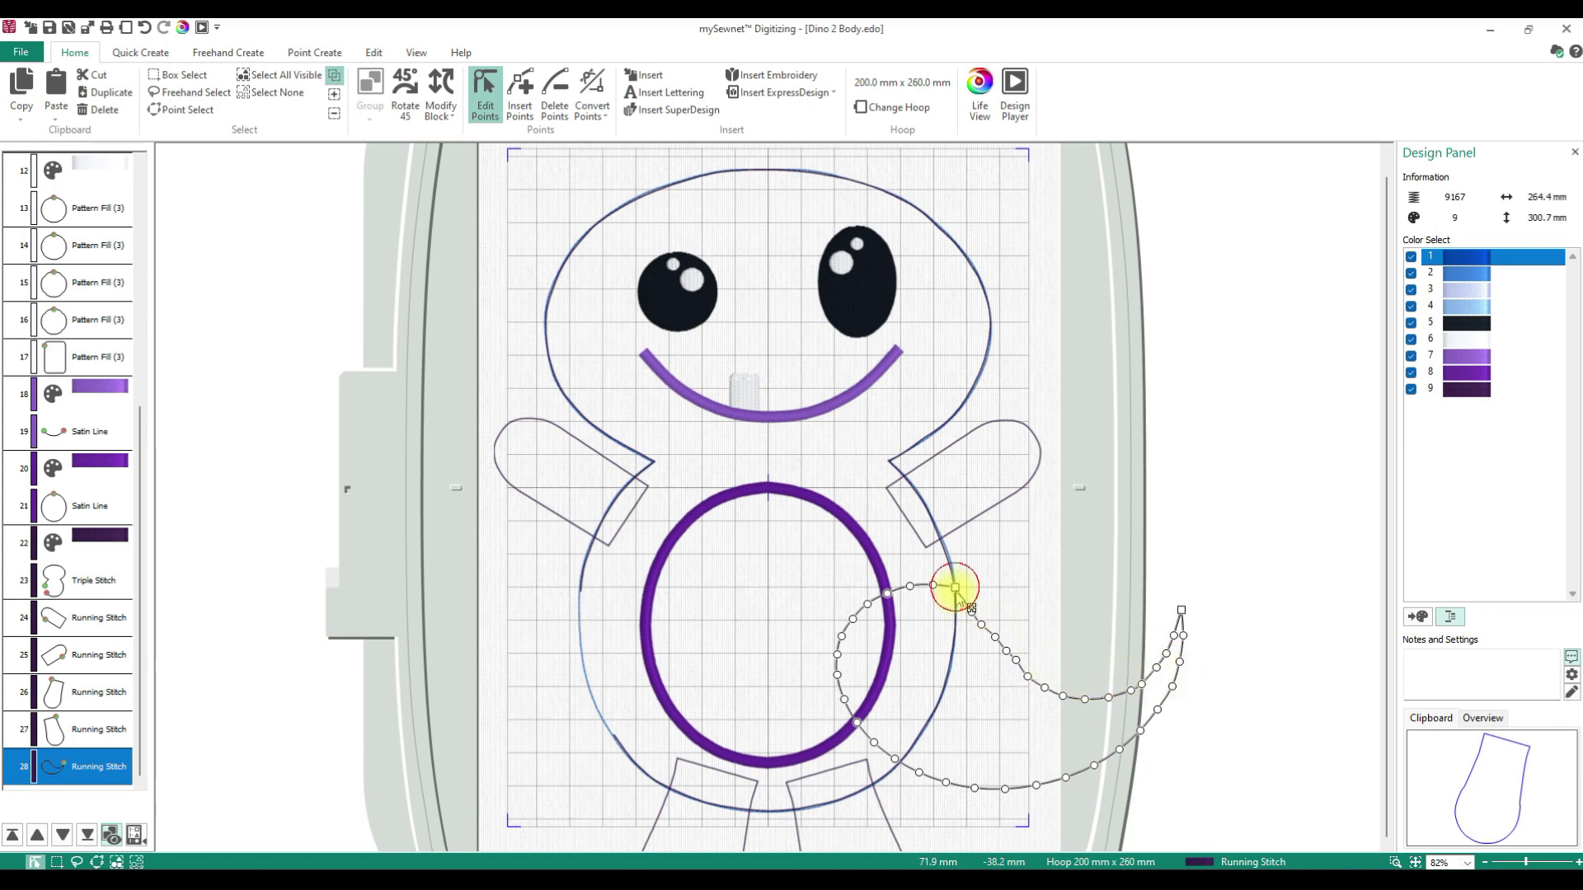
drag(896, 760, 897, 761)
click(874, 742)
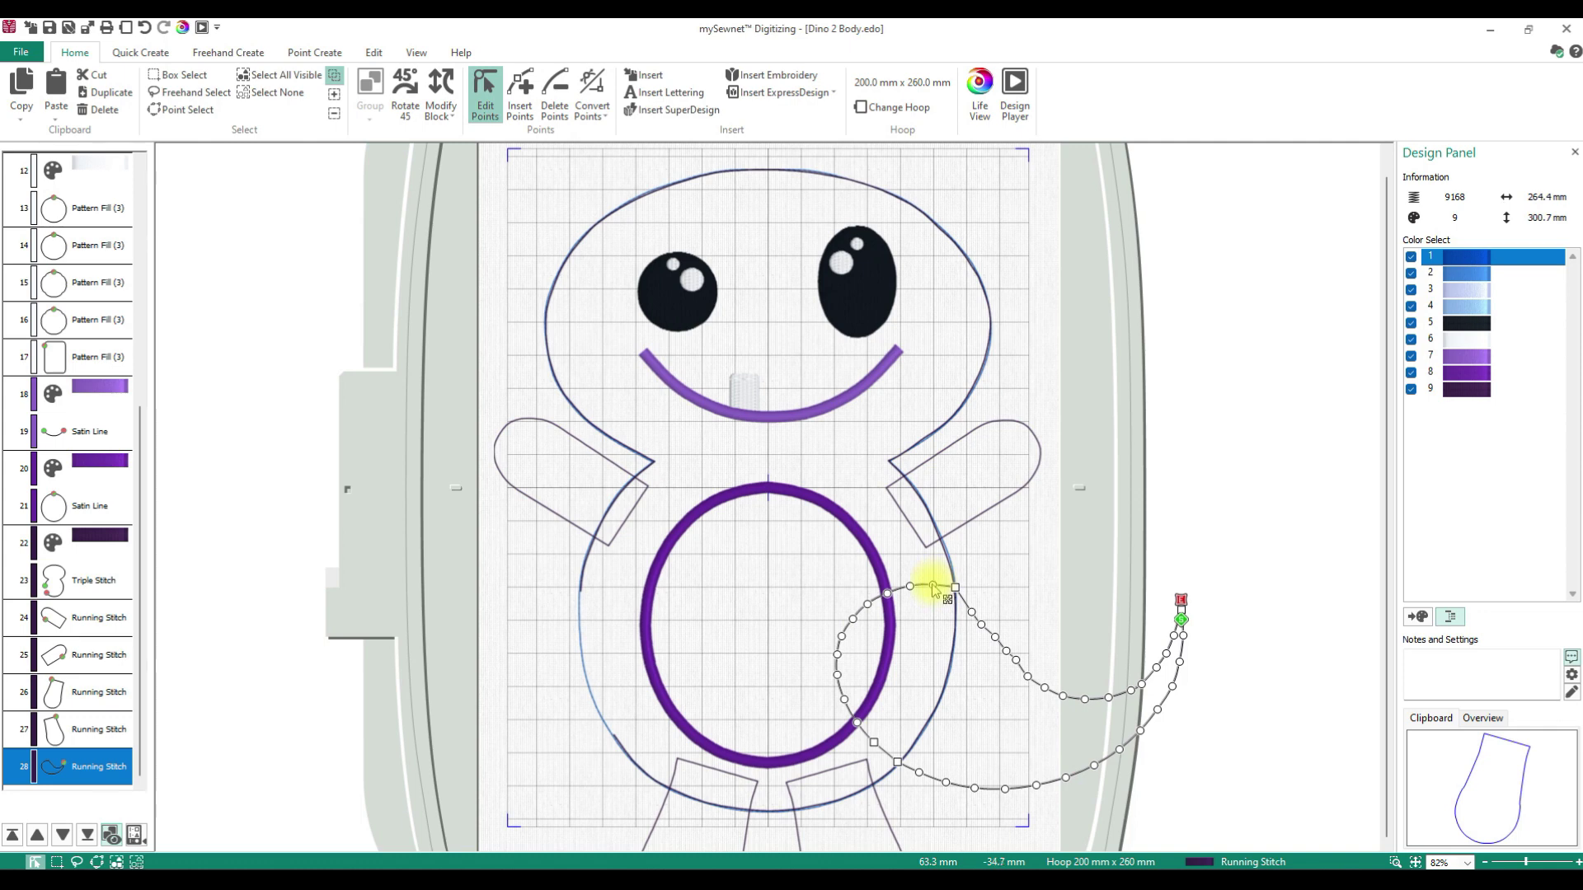
Delete the tail's rounded-end points inside the body so a straight line closes its base between the two inner corner points.
click(520, 92)
click(557, 105)
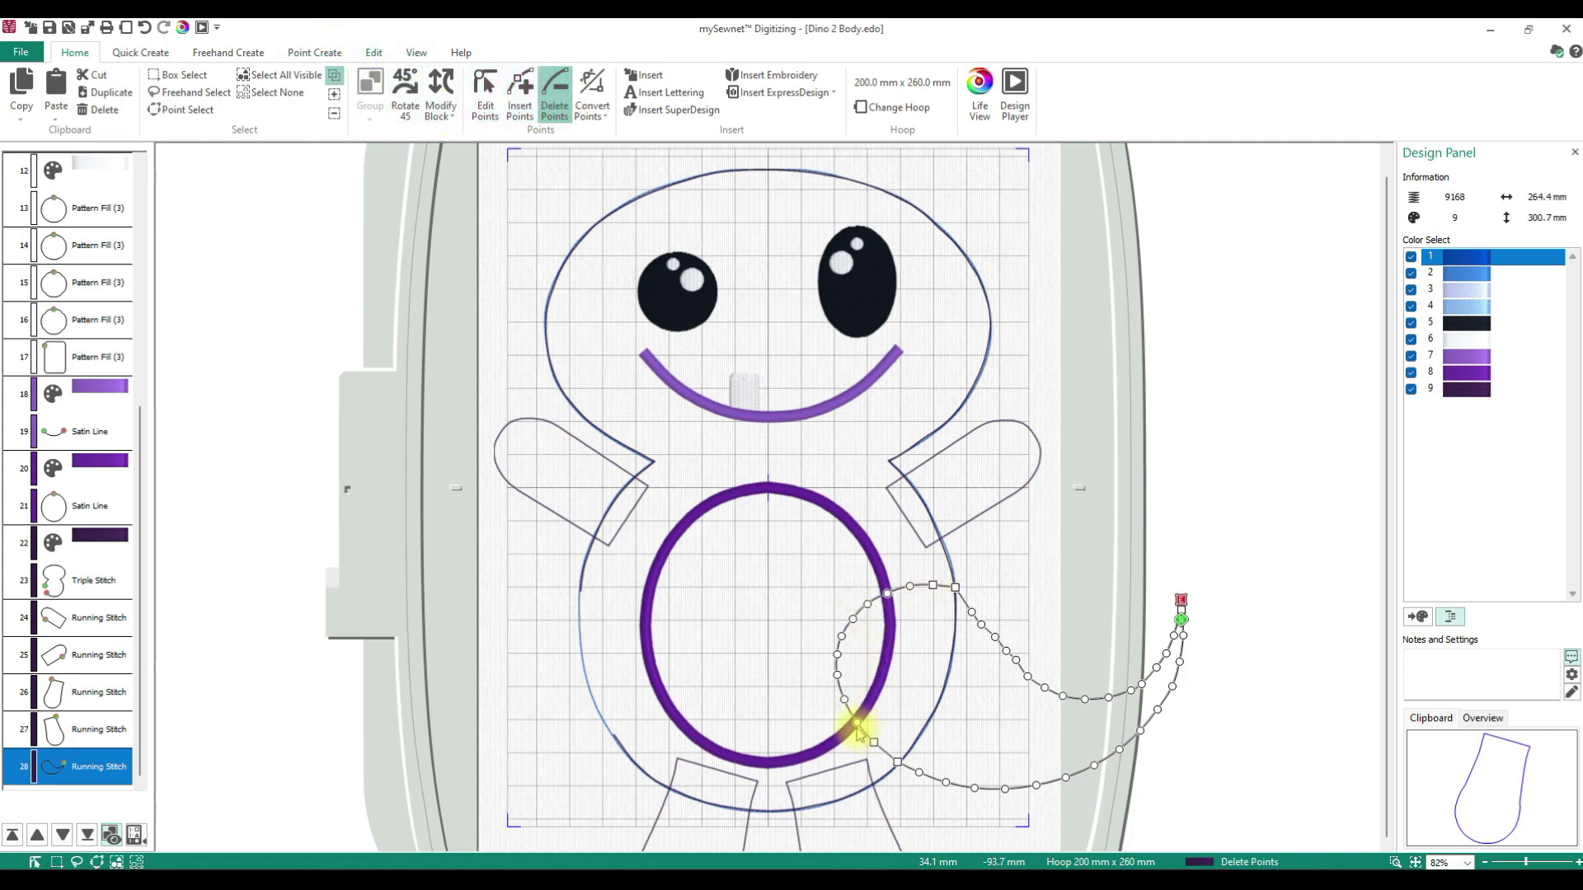
click(856, 723)
click(841, 697)
click(837, 676)
click(837, 655)
click(841, 636)
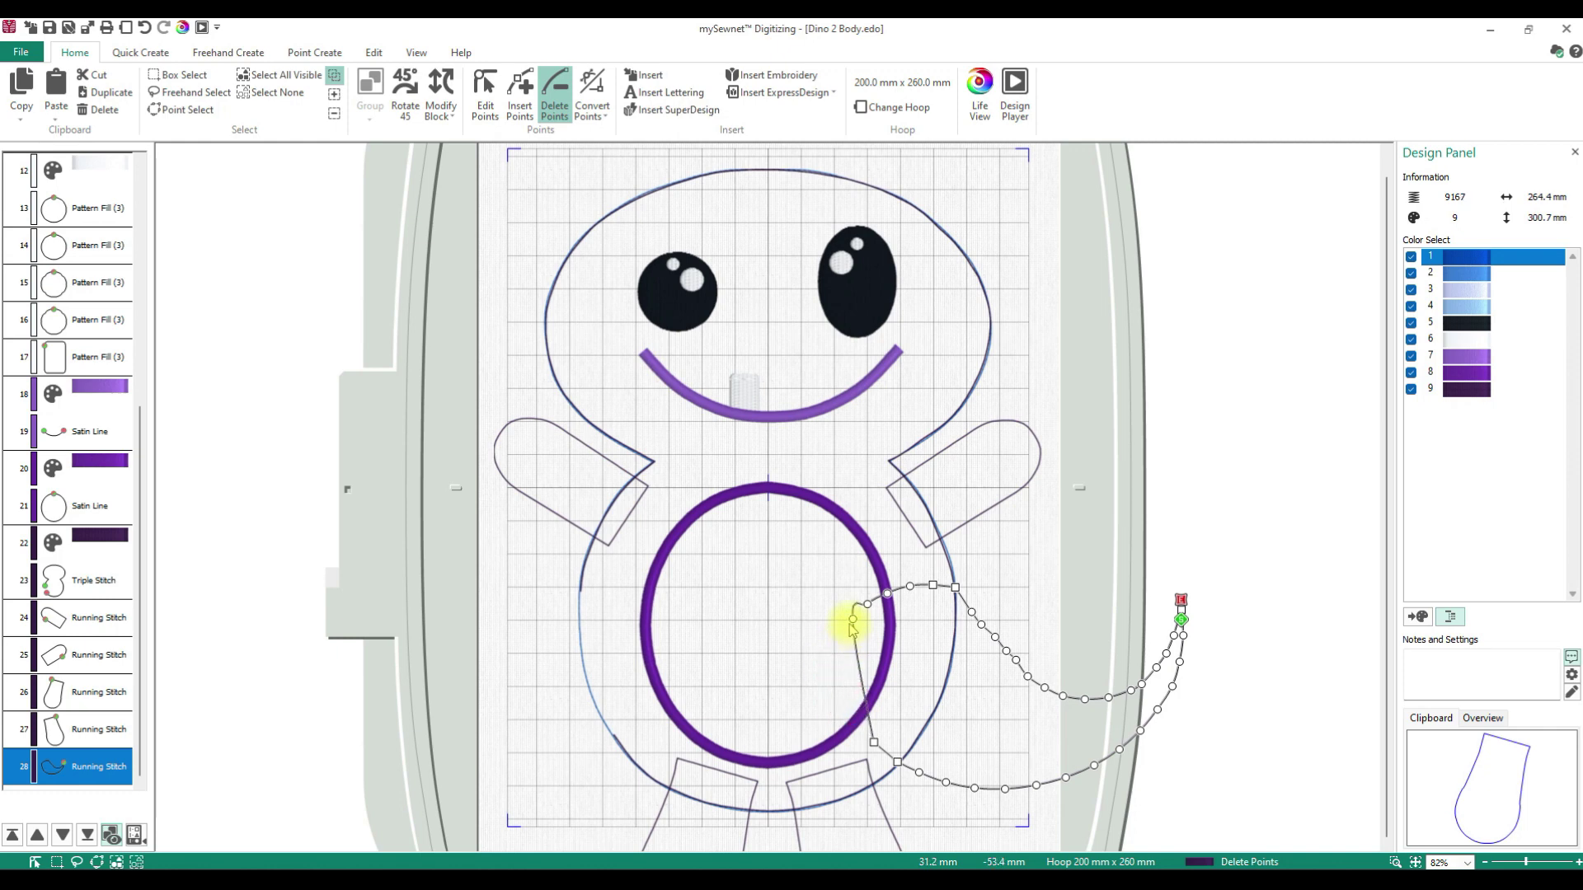
click(854, 618)
click(867, 604)
click(890, 584)
click(908, 587)
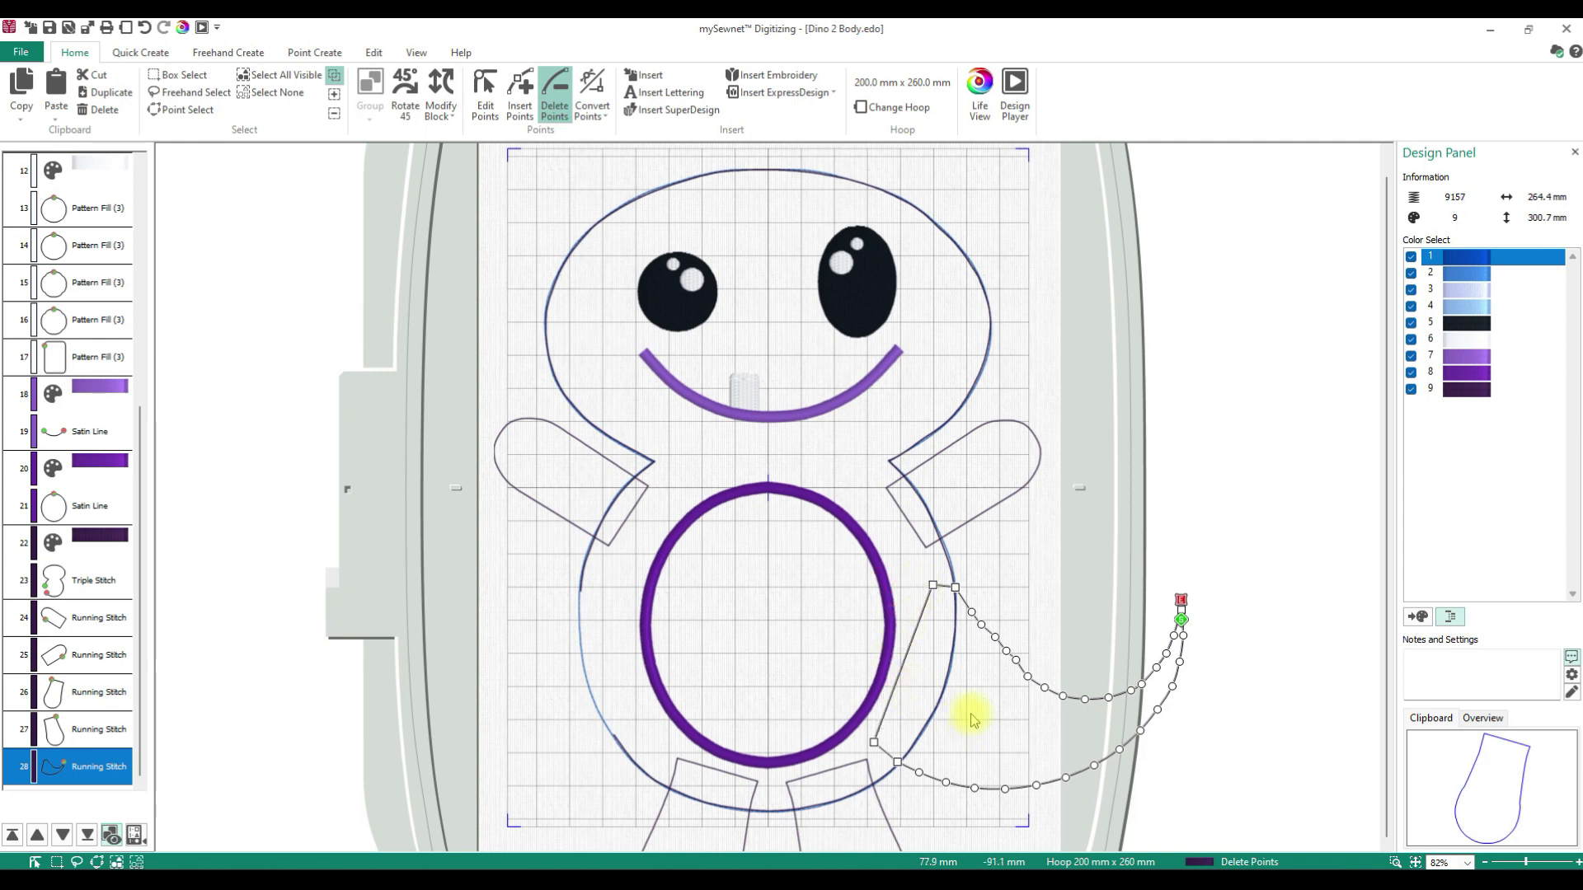
Move the tail's lower inner corner closer to the body edge and smooth the points along the tail's upper curve.
click(485, 103)
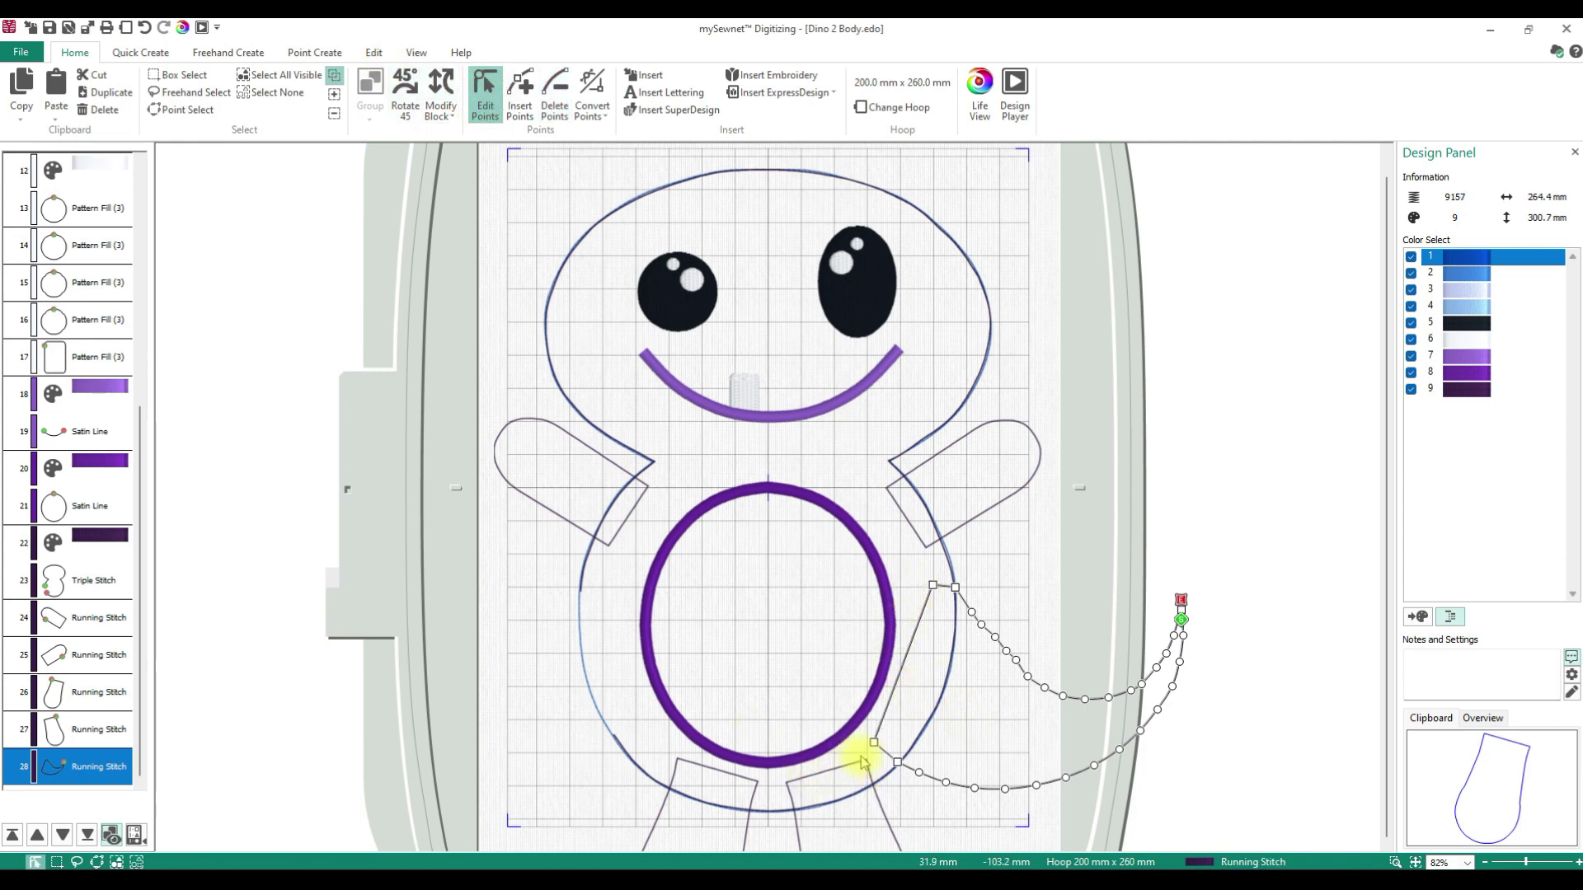
drag(875, 746, 881, 751)
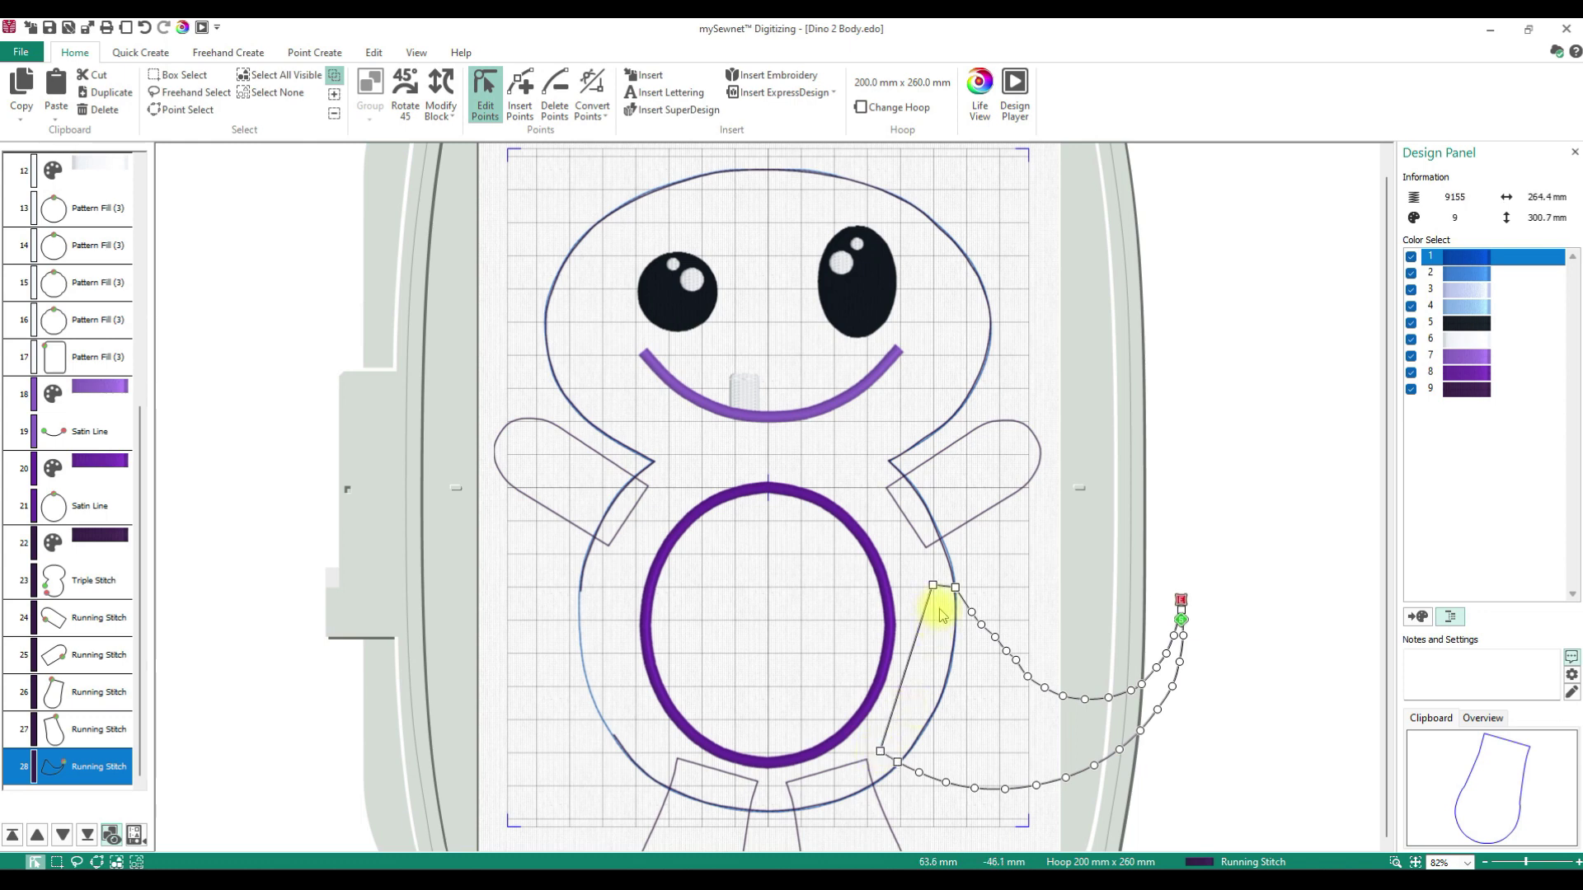
drag(994, 635, 995, 642)
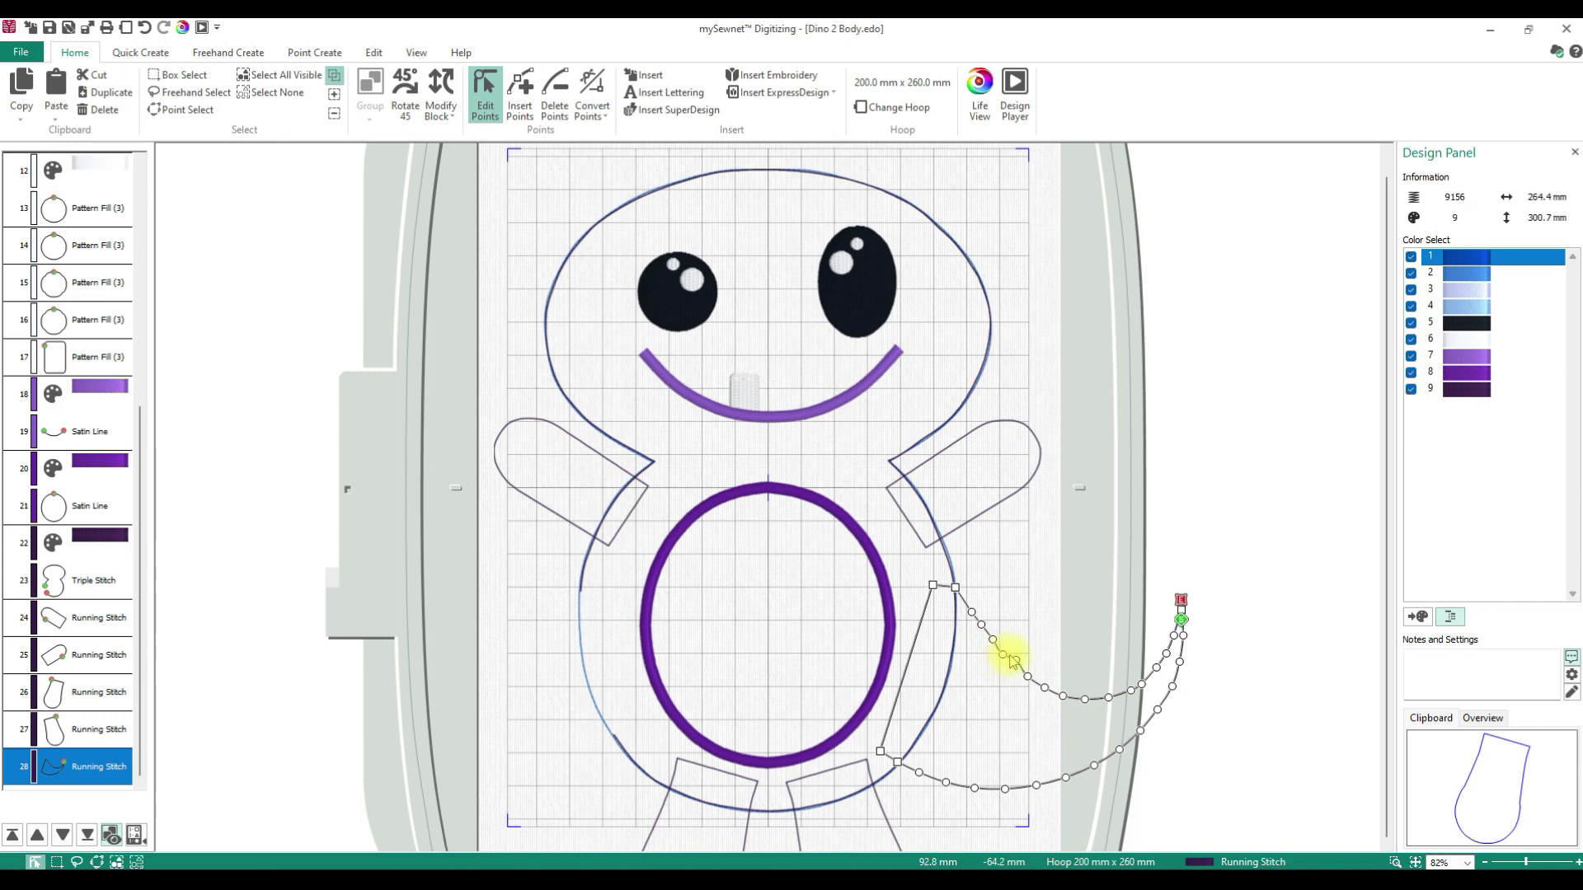
drag(1015, 662, 1031, 682)
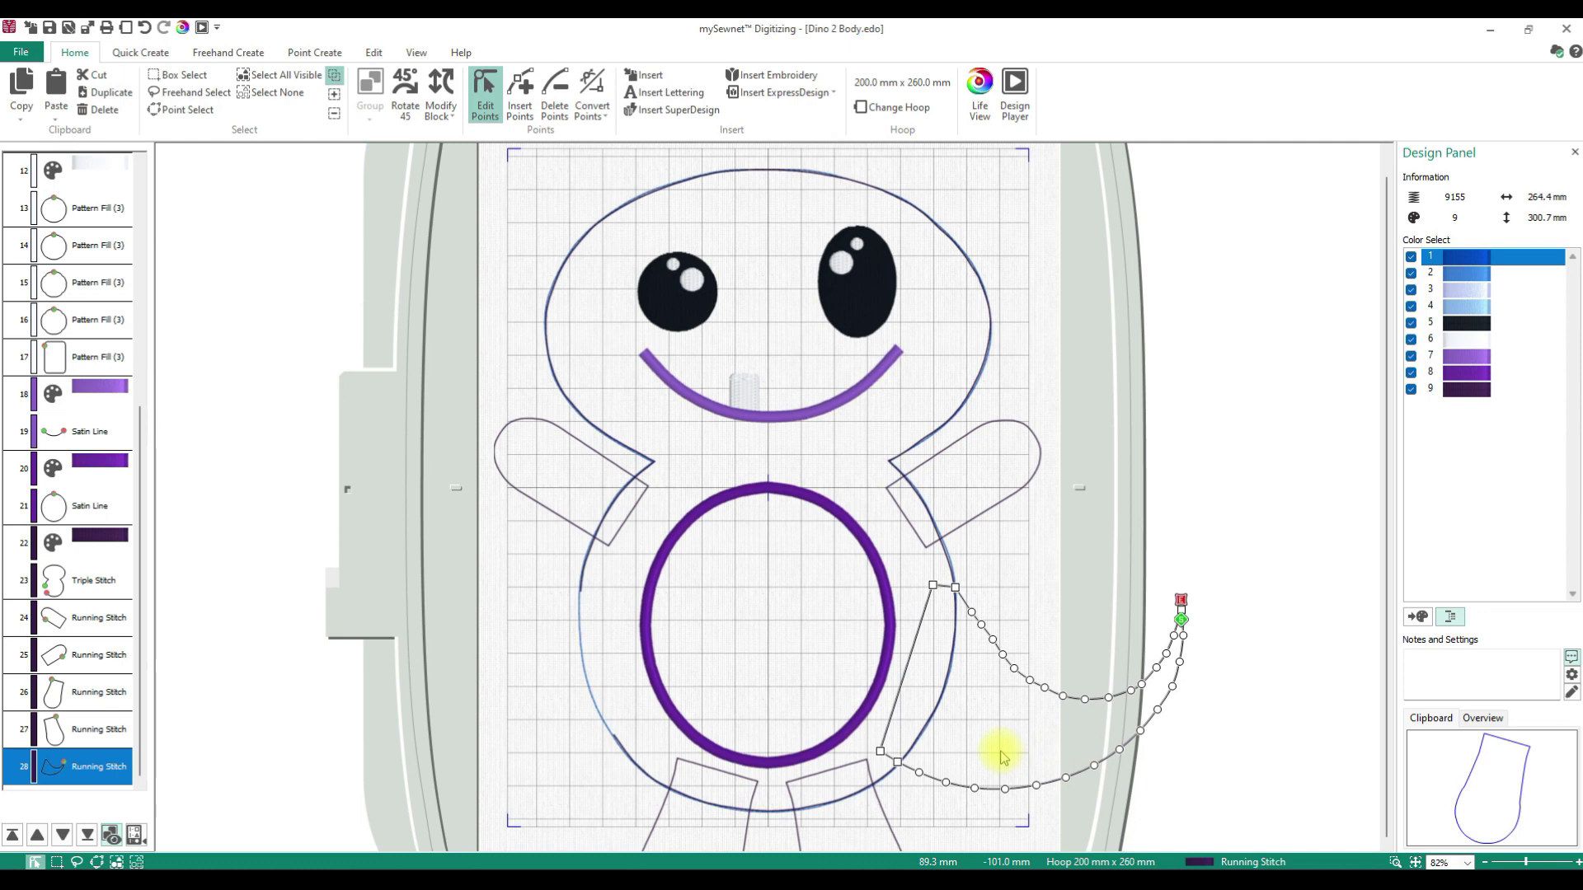
Insert pointed oval shape 79 as a running-stitch spike, shrink it, and place it upright at the top center of the head.
click(1414, 862)
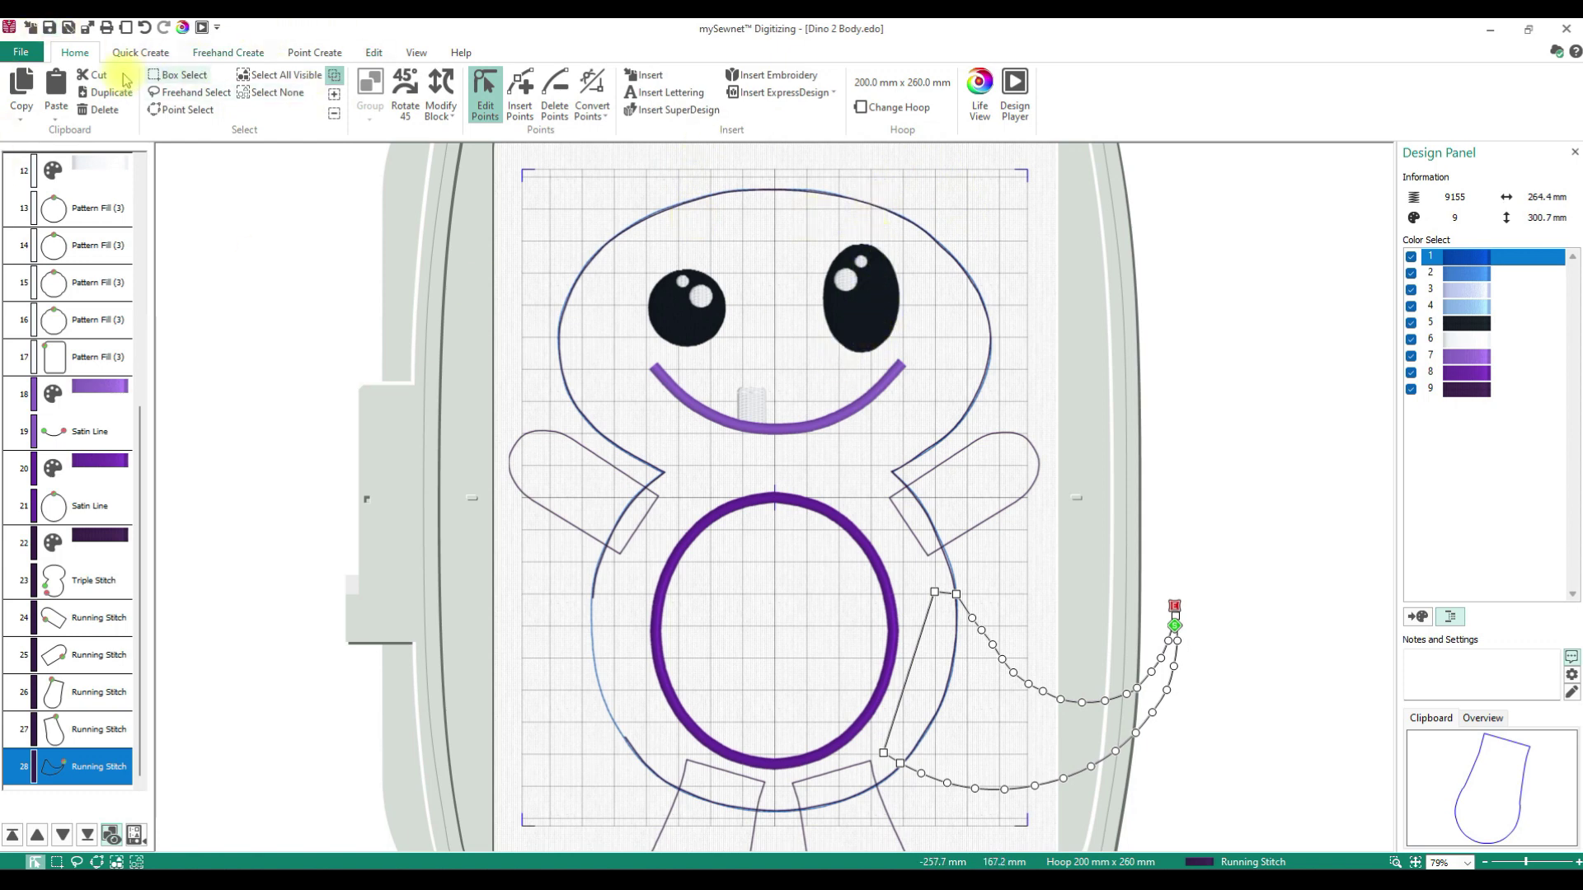
click(140, 52)
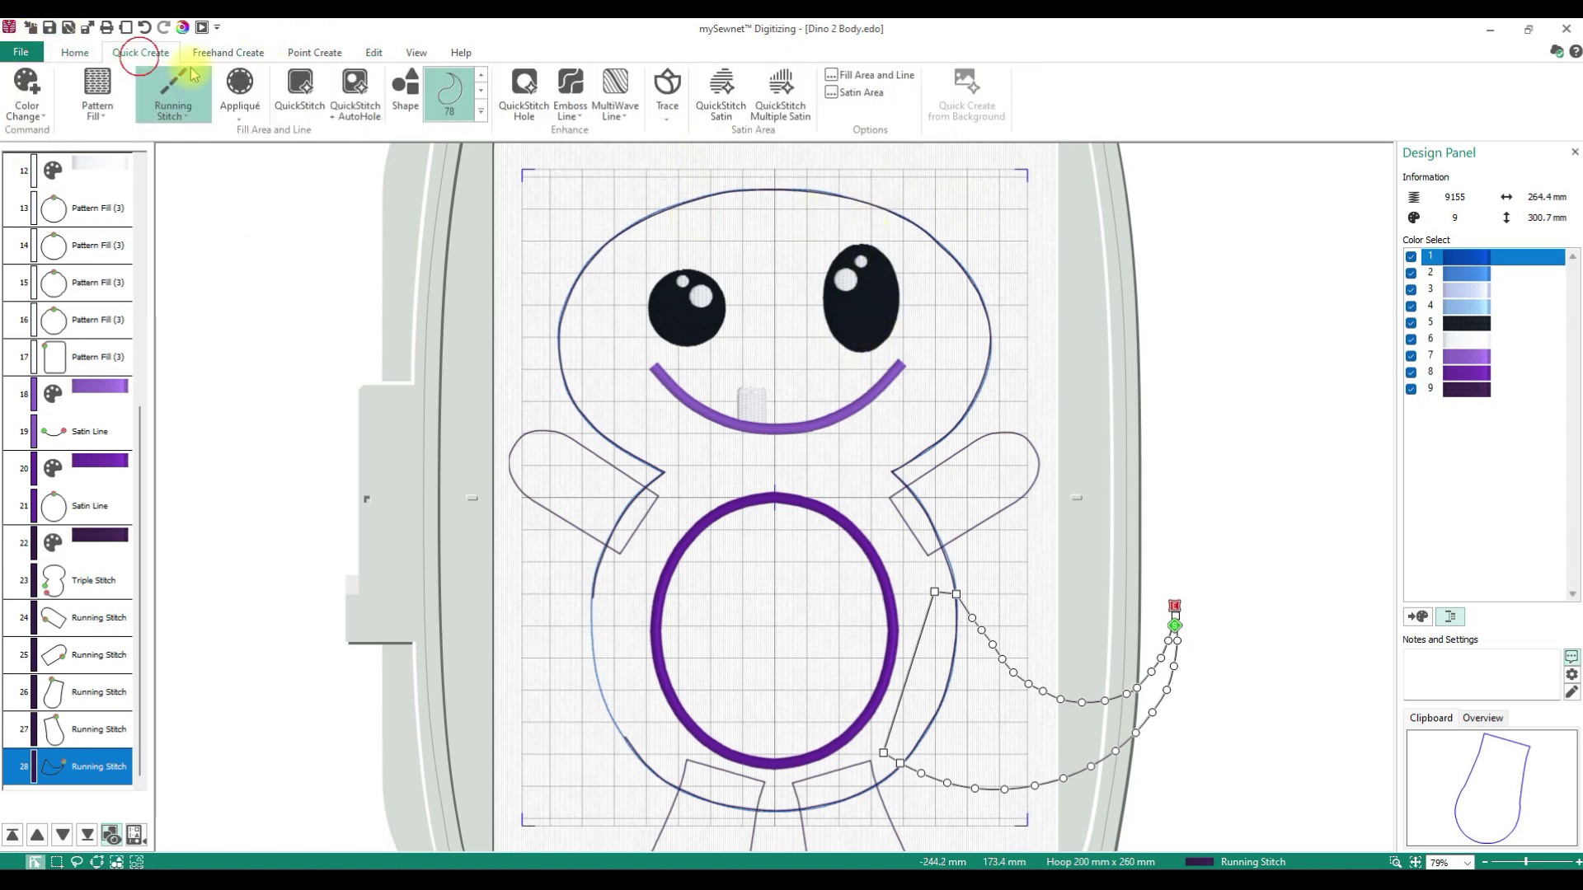
click(478, 113)
scroll(563, 236, down, 5)
scroll(563, 236, up, 3)
scroll(566, 237, up, 3)
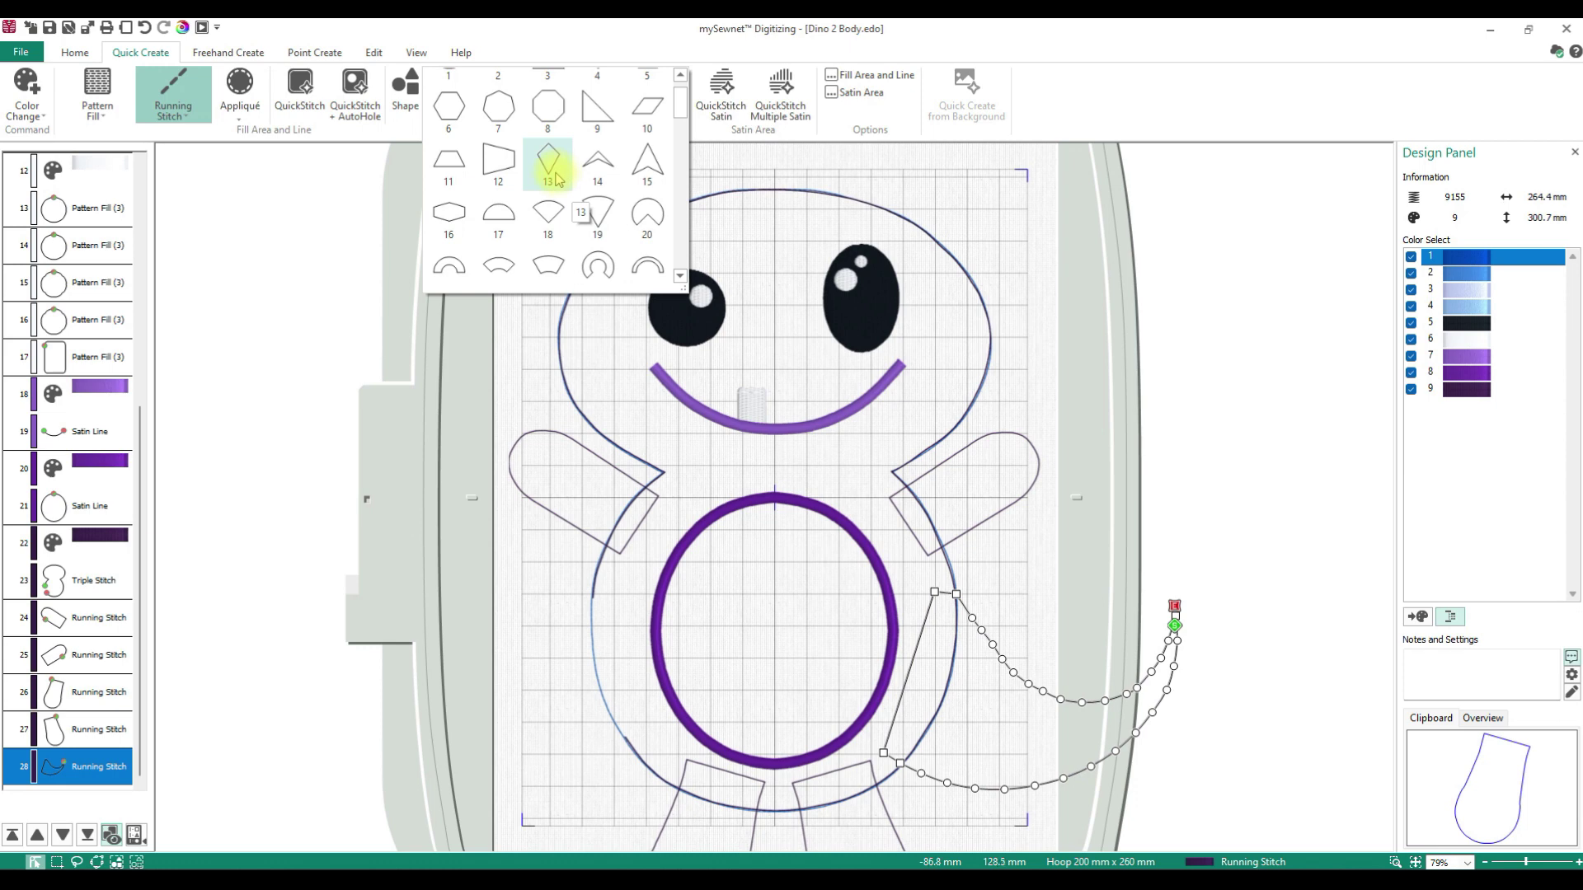
scroll(623, 218, down, 3)
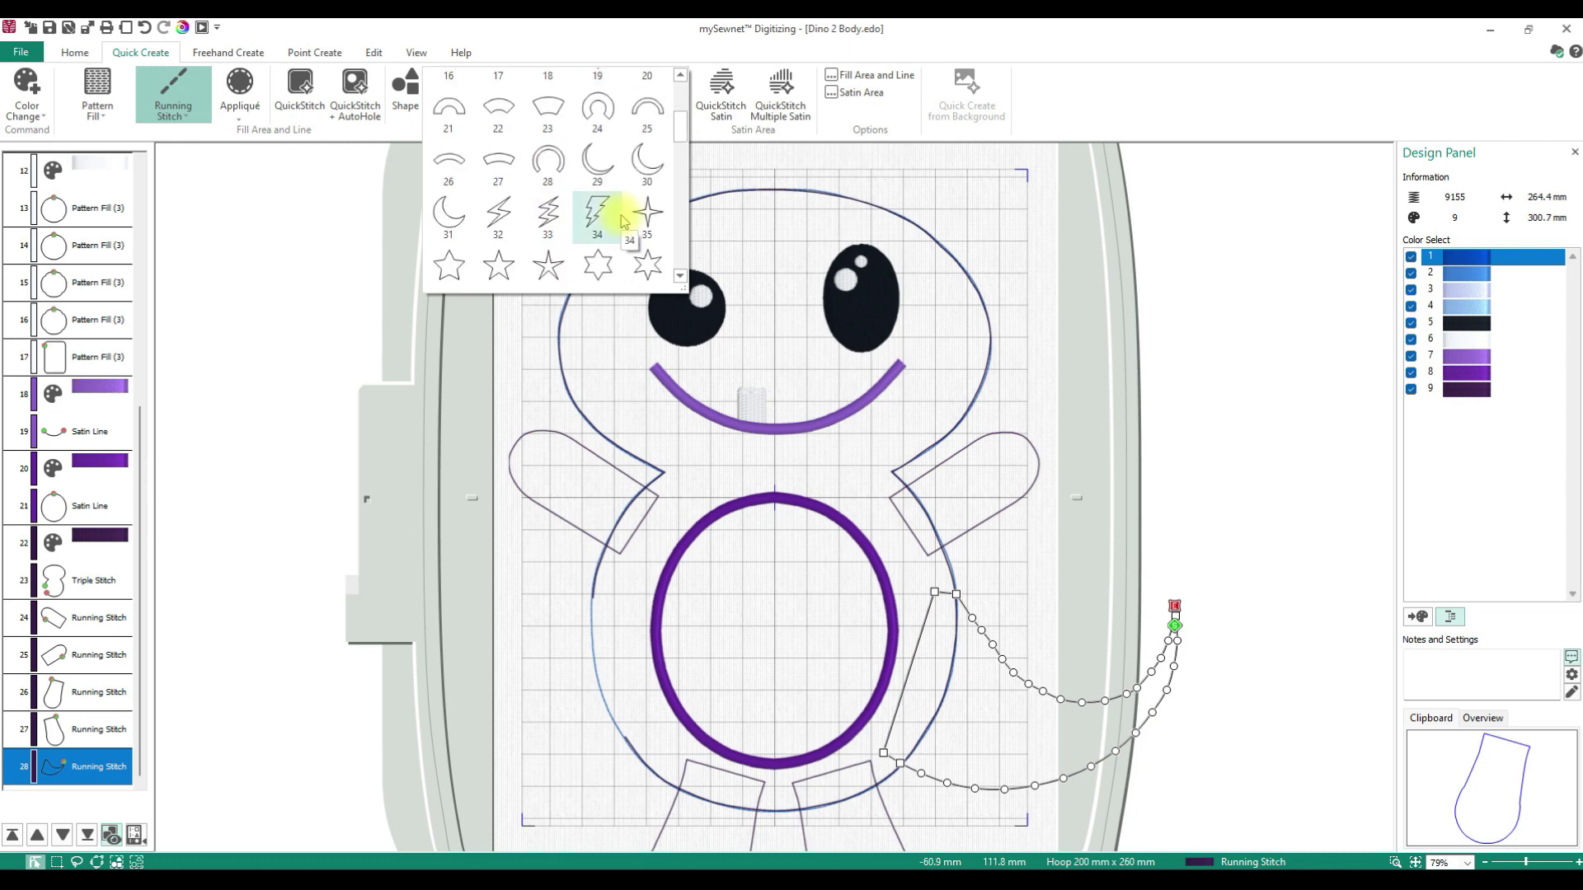
scroll(624, 221, down, 3)
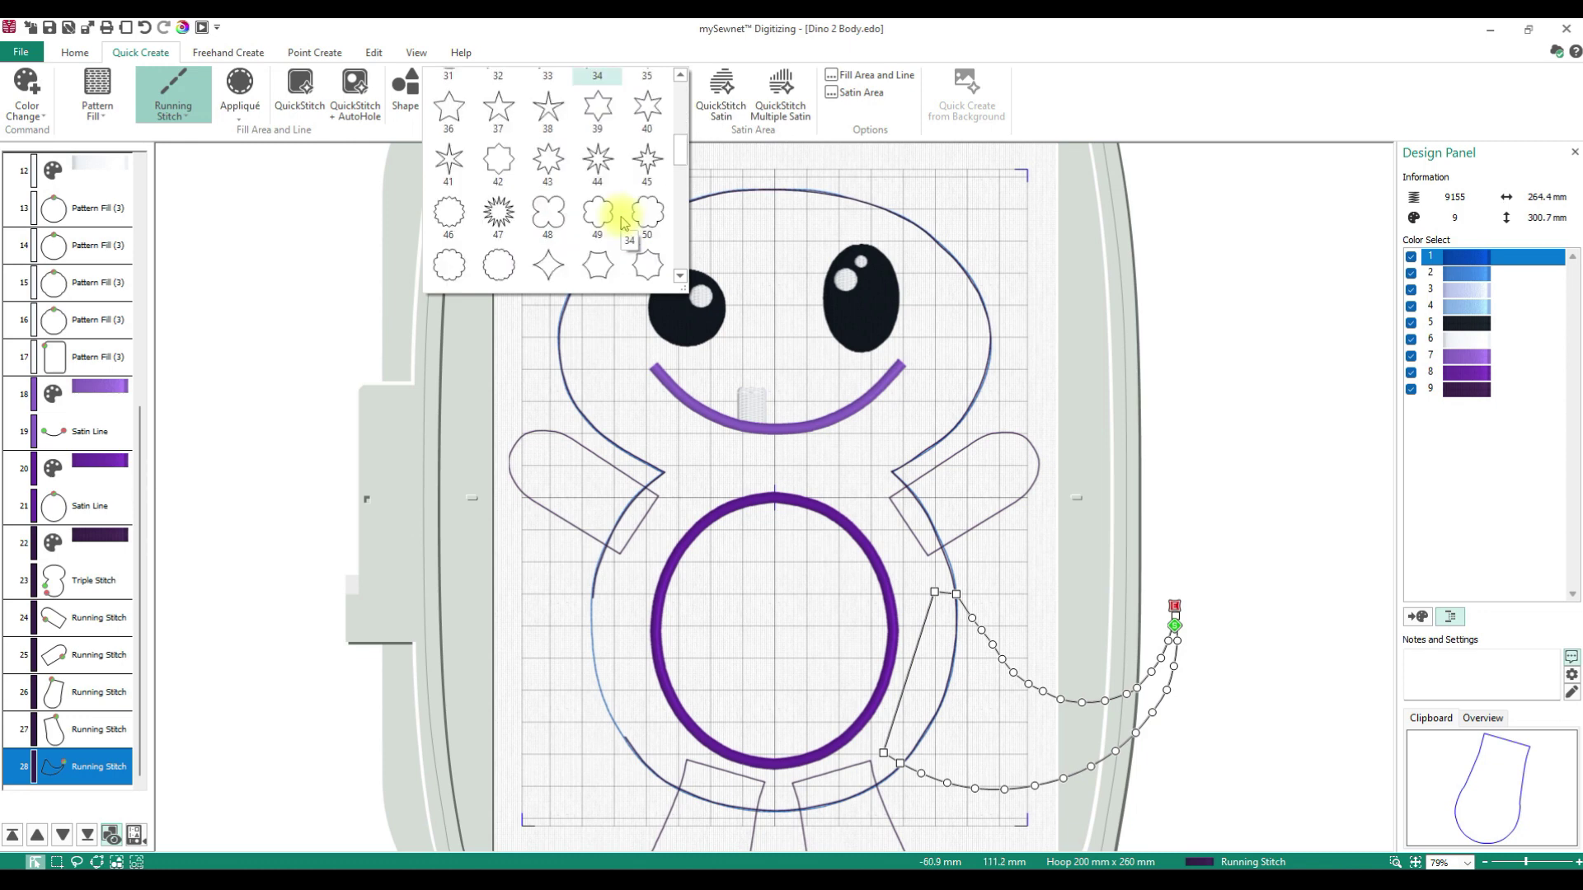
scroll(624, 222, down, 3)
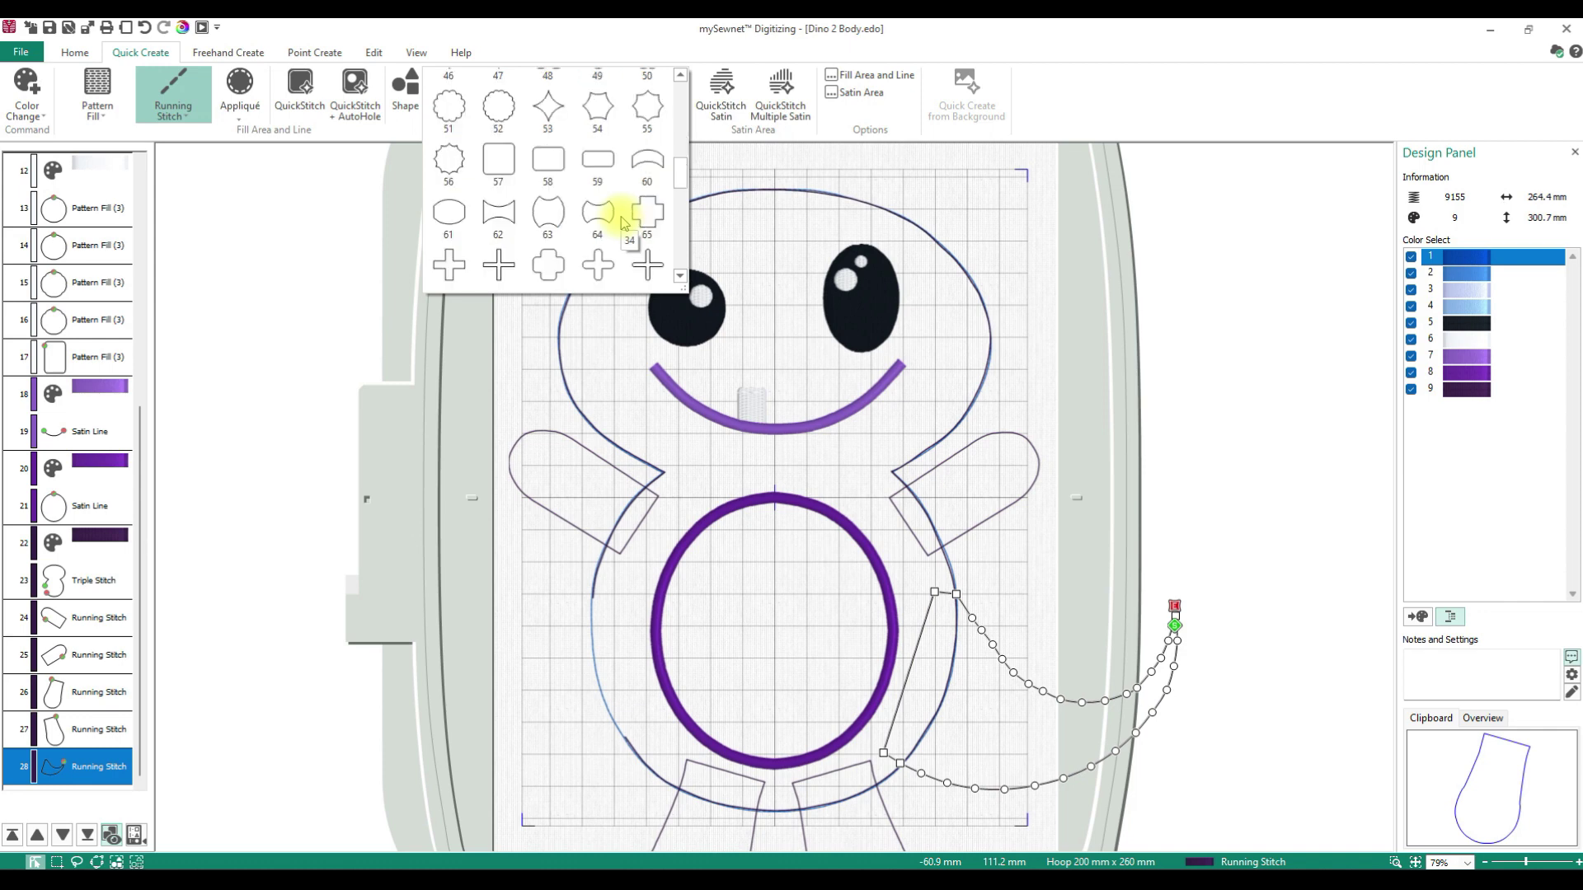
scroll(624, 222, down, 3)
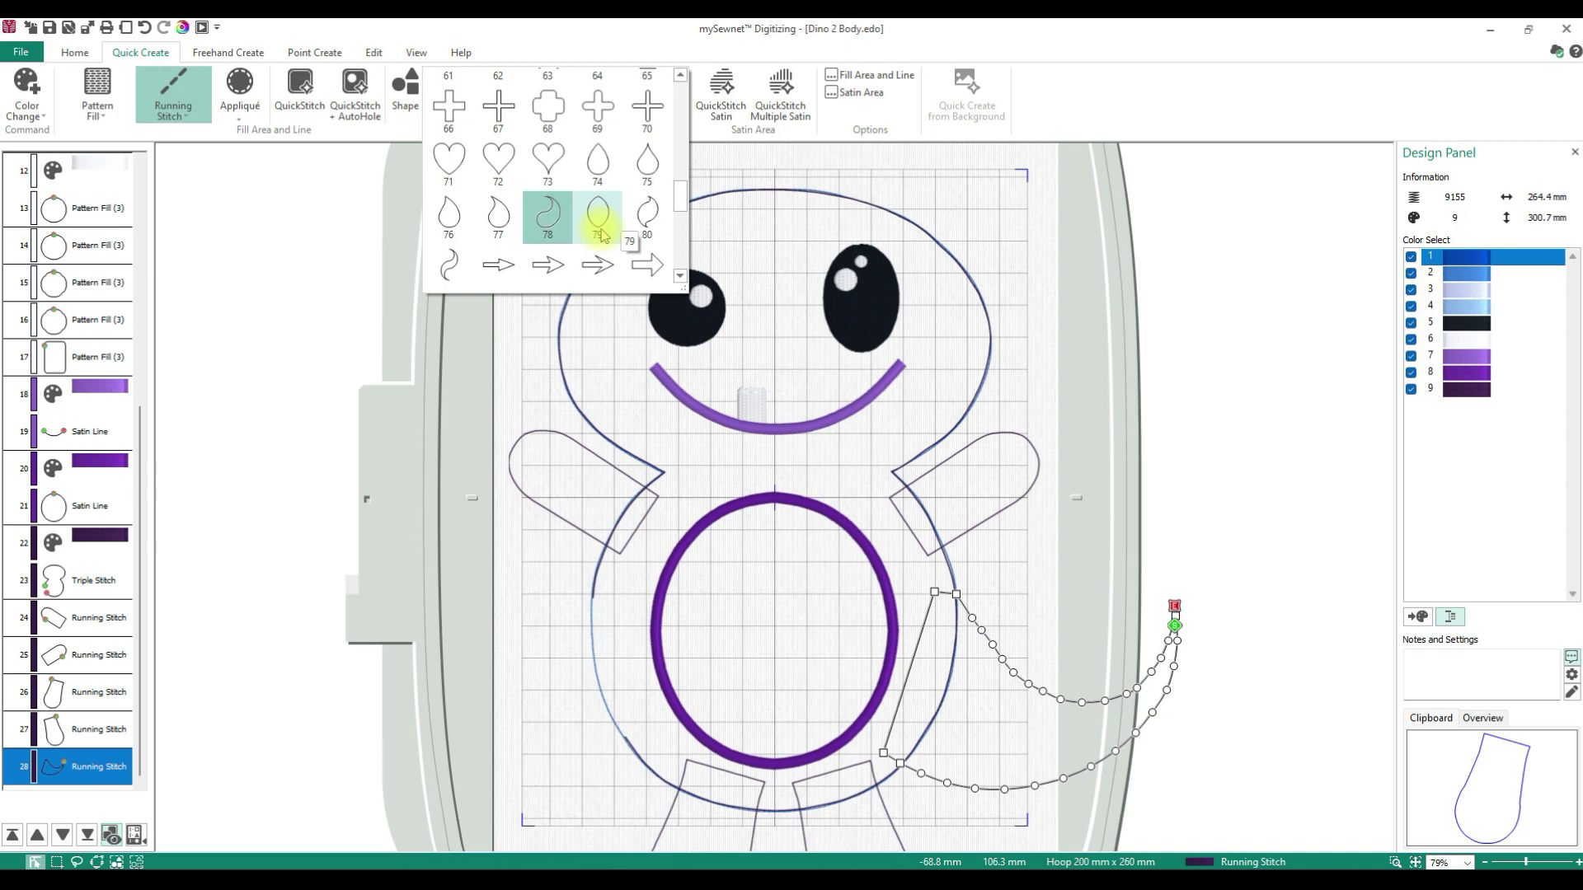
click(601, 238)
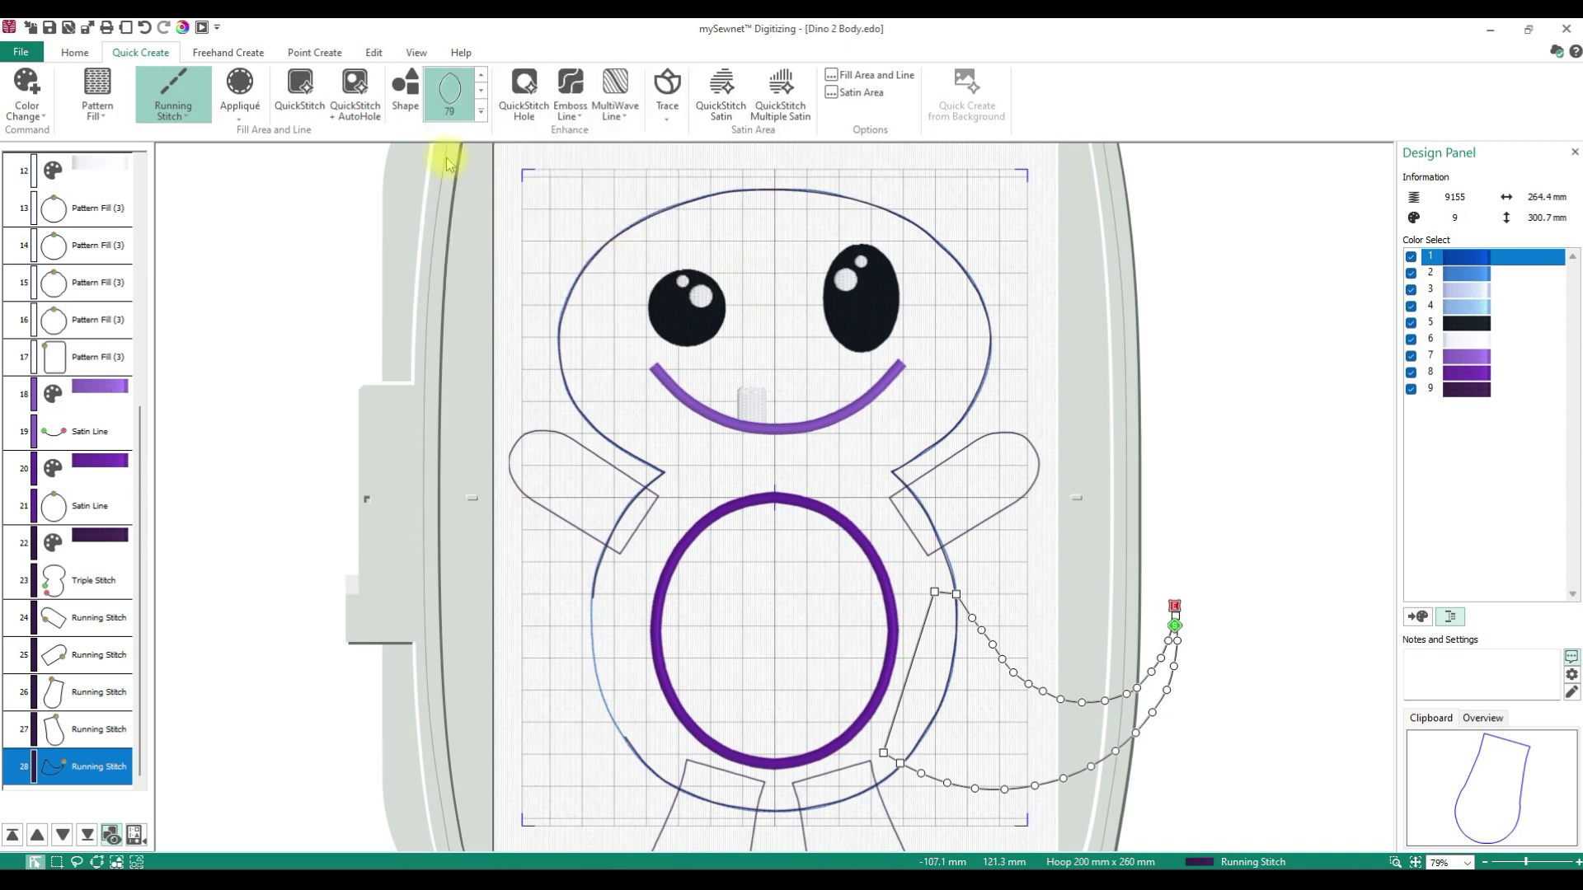
click(400, 93)
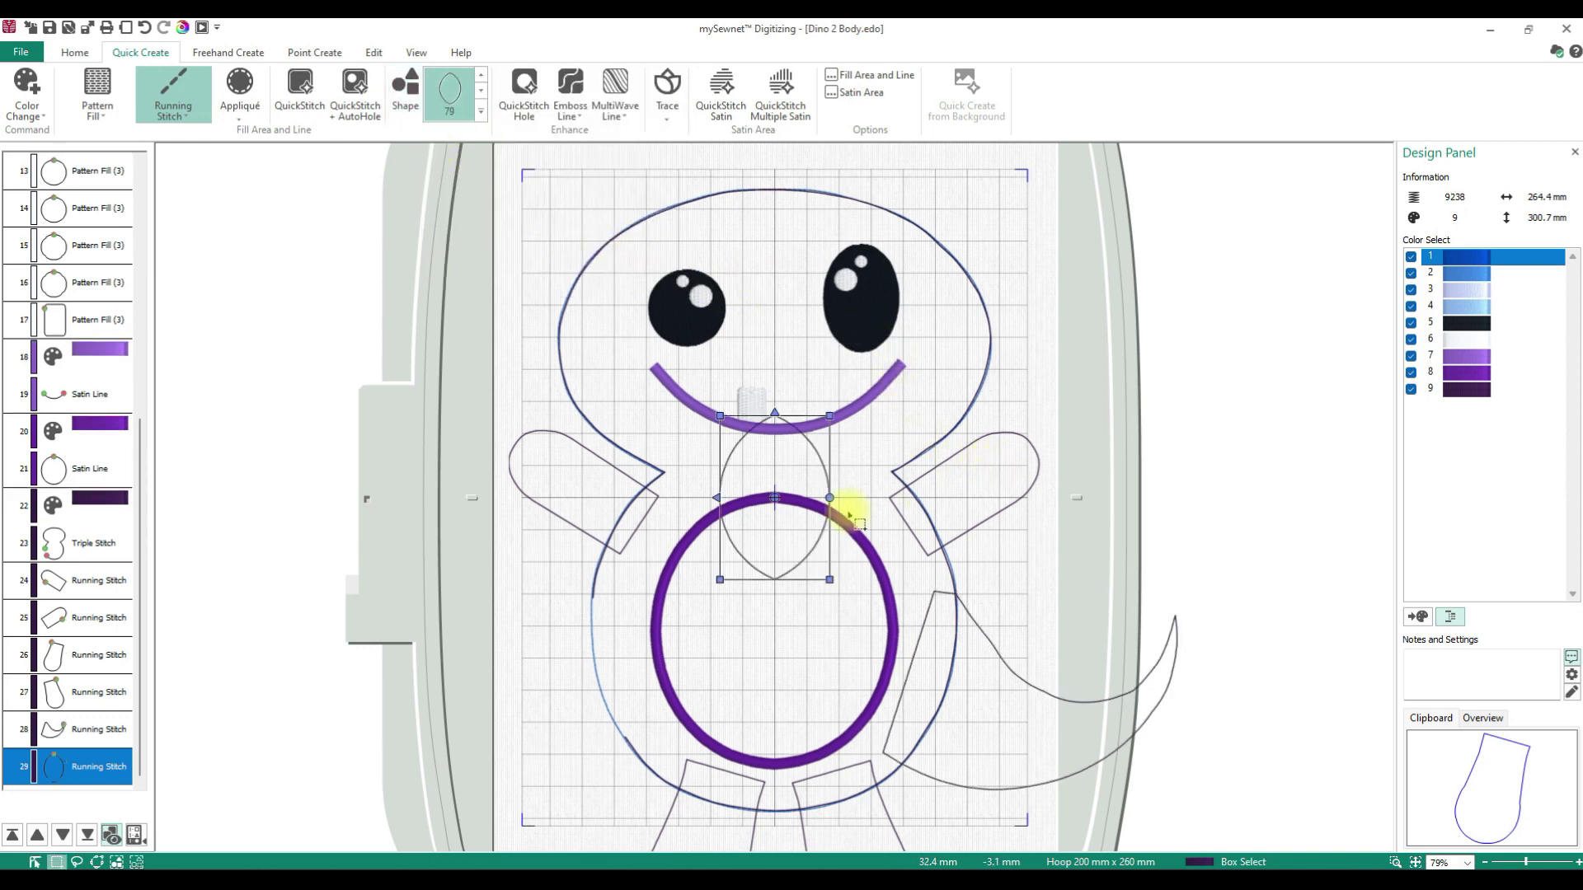
drag(830, 417, 788, 147)
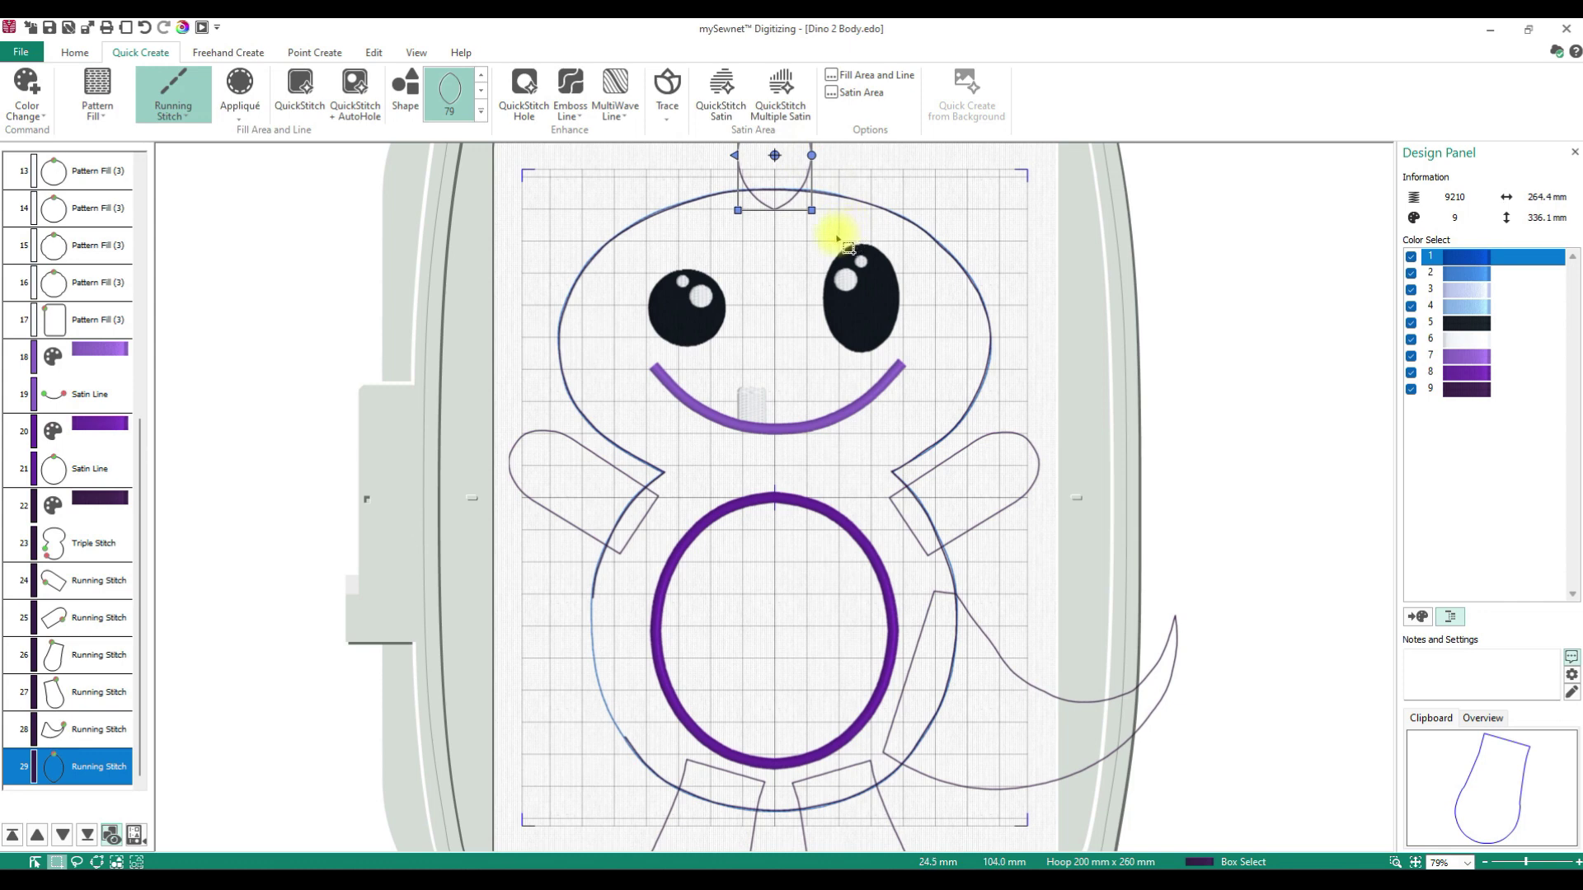
Copy the spike, paste two copies along the head's upper right edge, and tilt each to follow the curve.
key(ctrl+c)
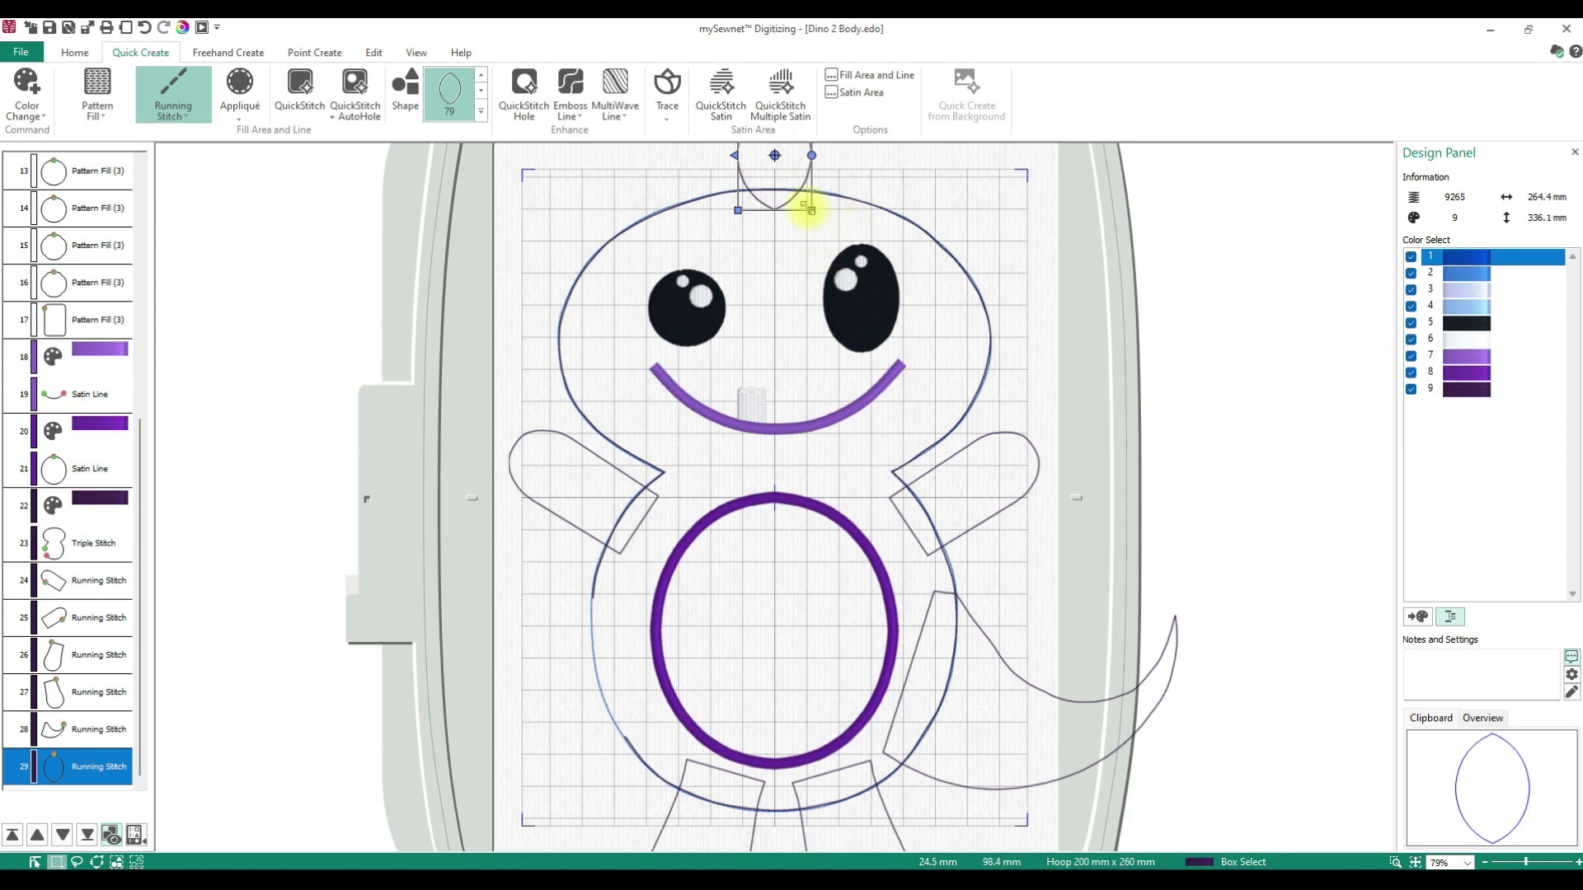
key(ctrl+v)
drag(895, 161, 876, 190)
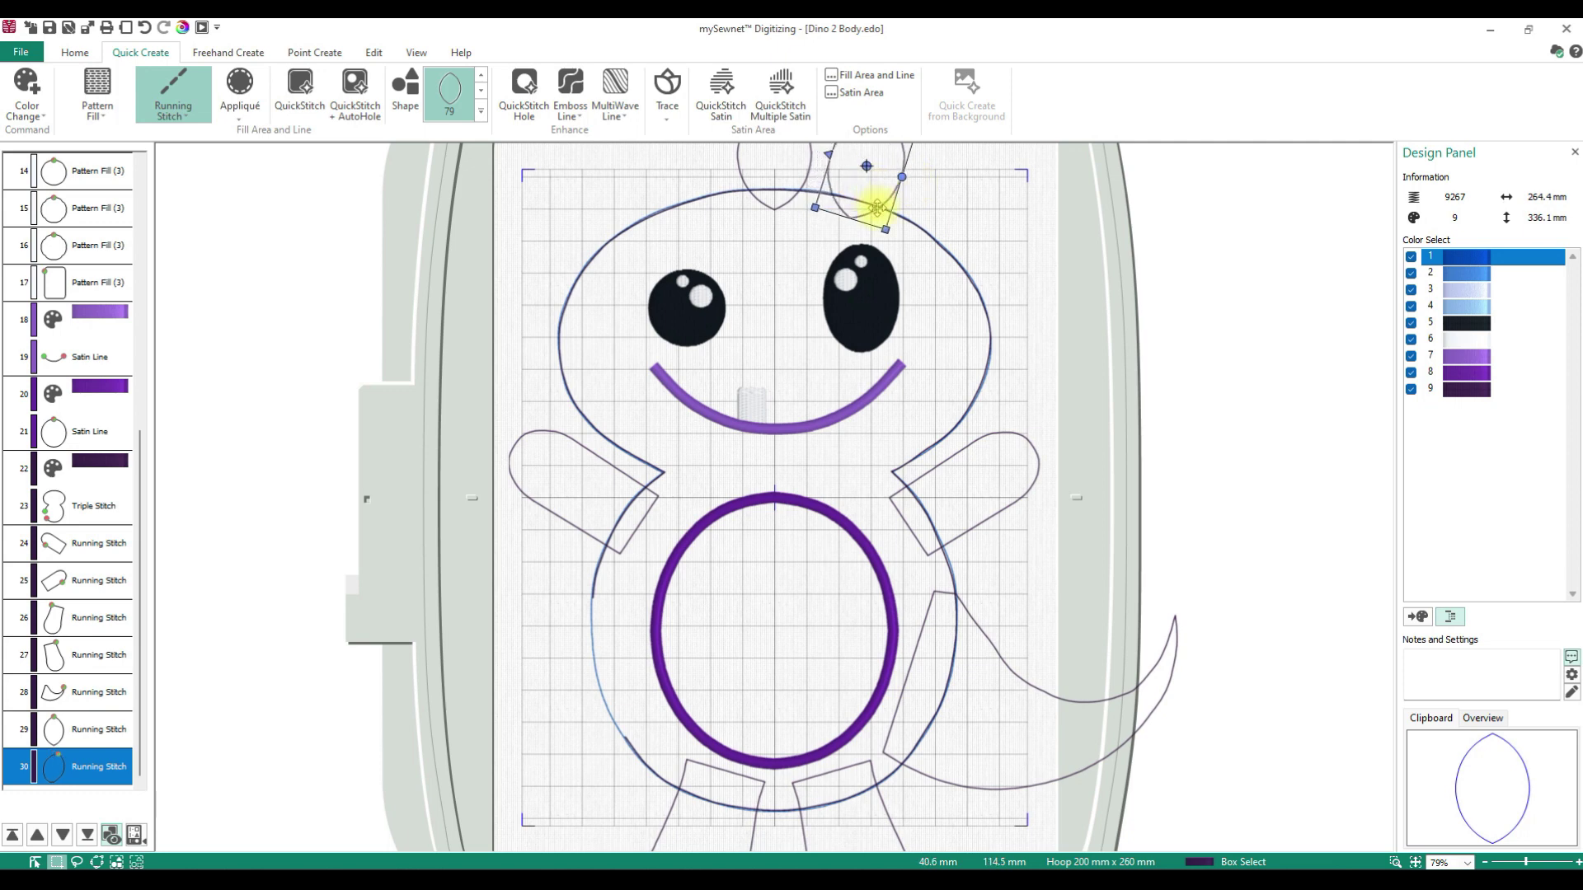
key(ctrl+v)
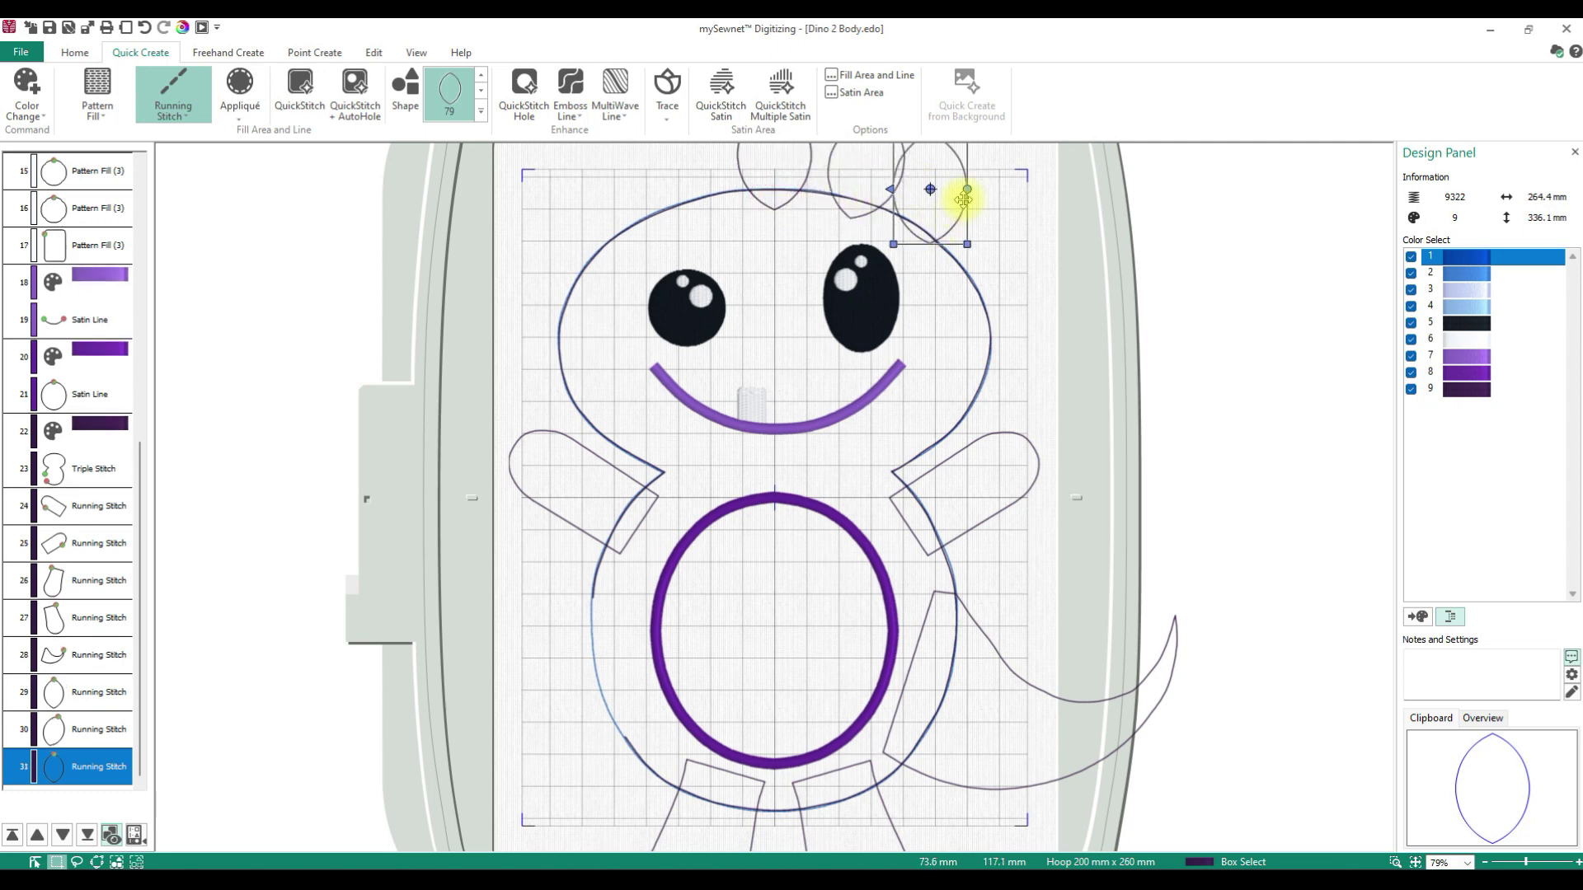
mouse_move(971, 192)
mouse_down()
mouse_move(986, 226)
mouse_move(949, 205)
mouse_move(967, 213)
mouse_up()
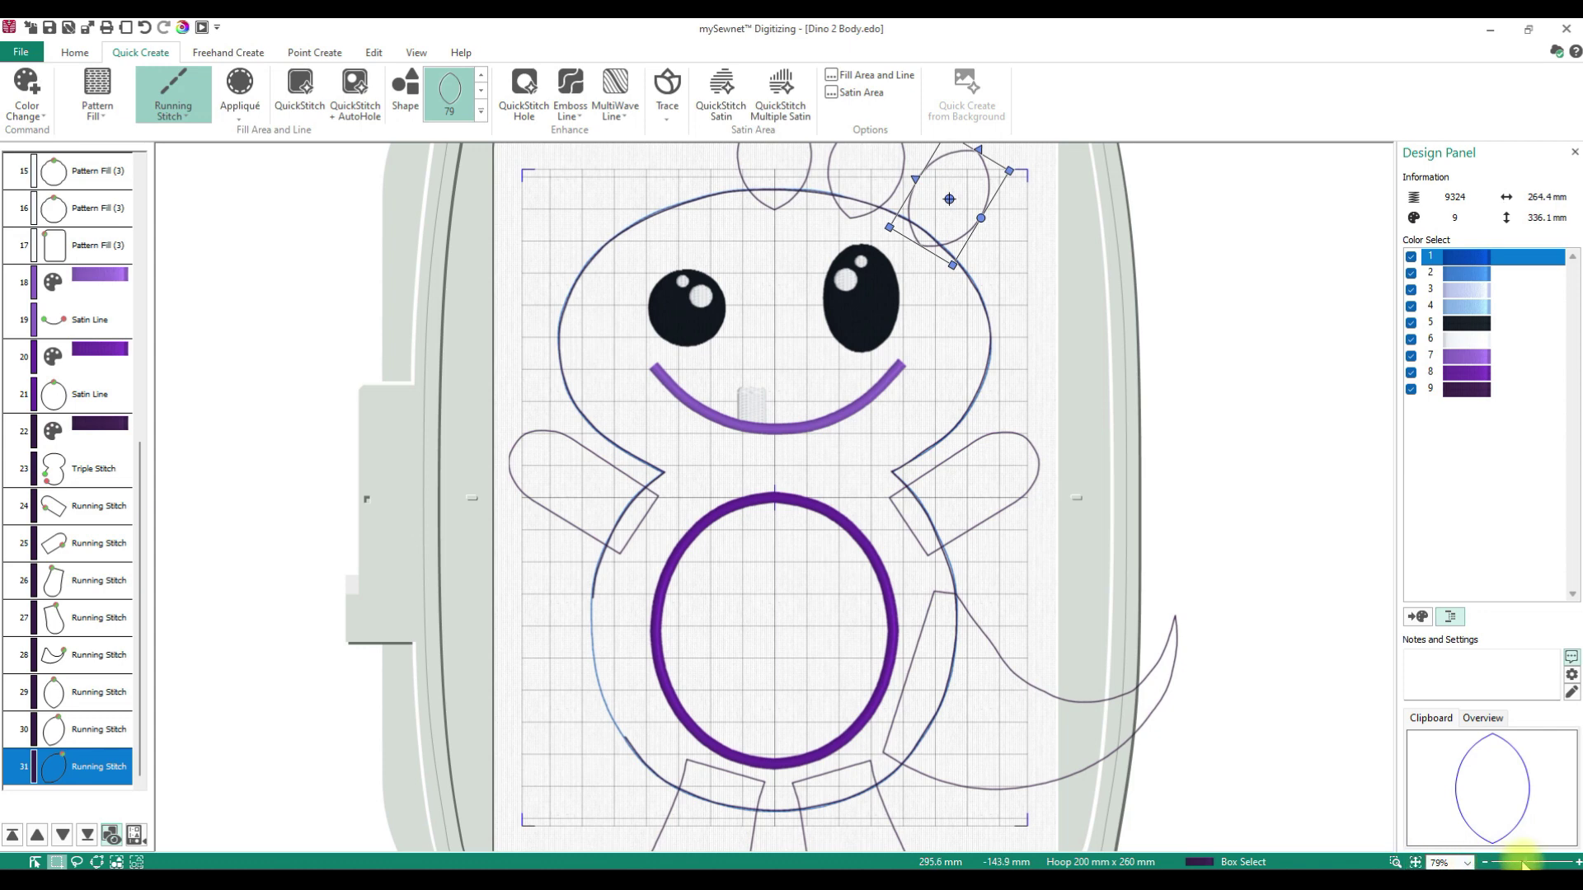
Enlarge the outermost tilted spike slightly and delete the other two spikes from the head.
drag(1523, 861, 1517, 864)
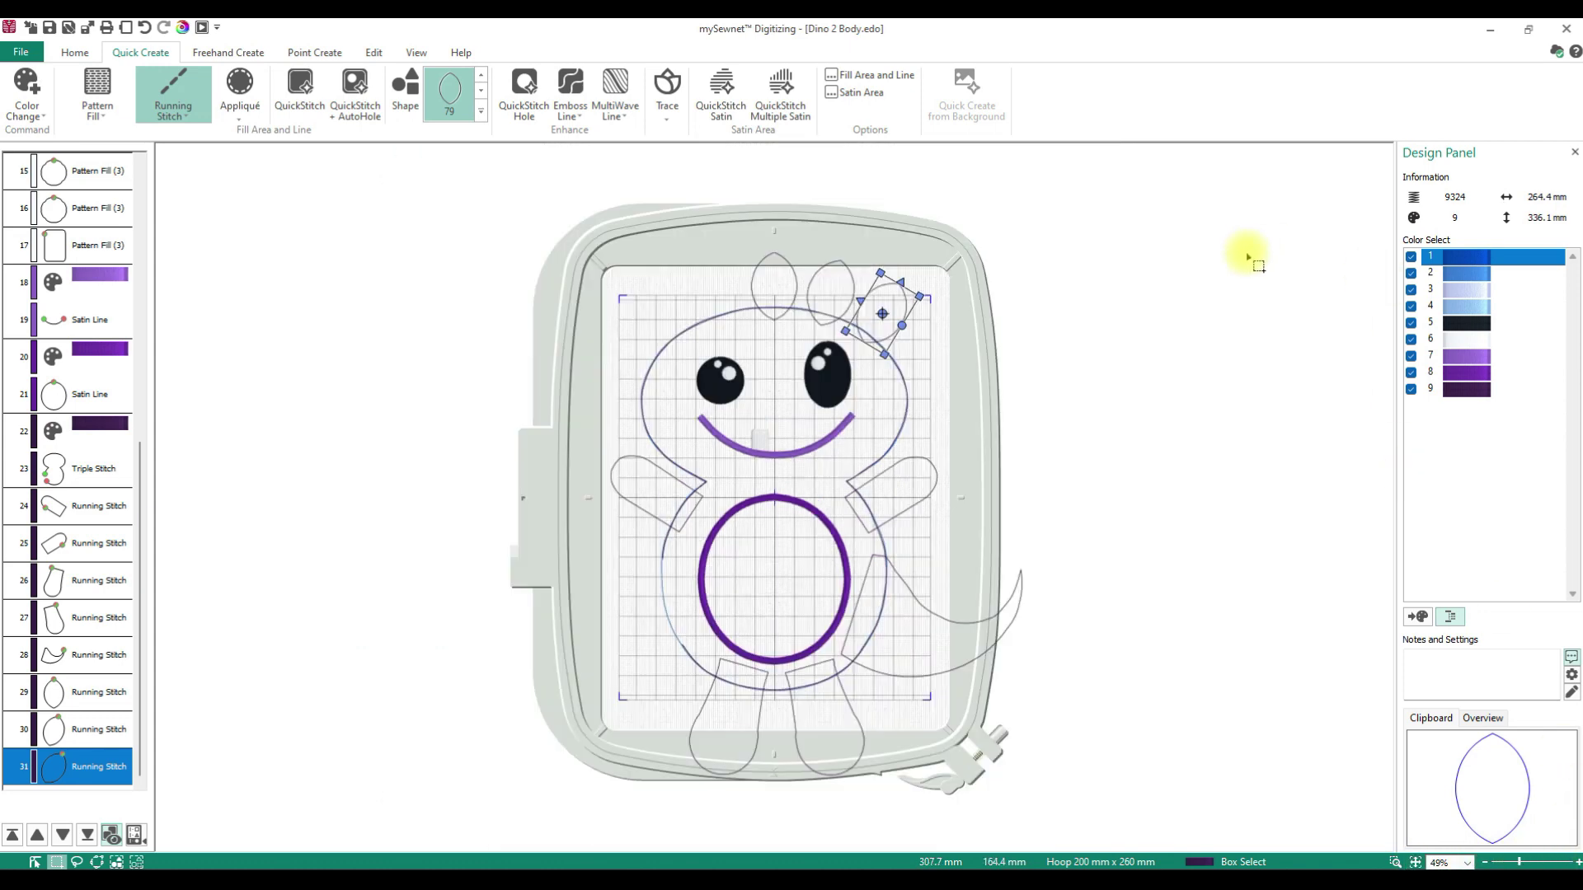
drag(879, 271, 904, 313)
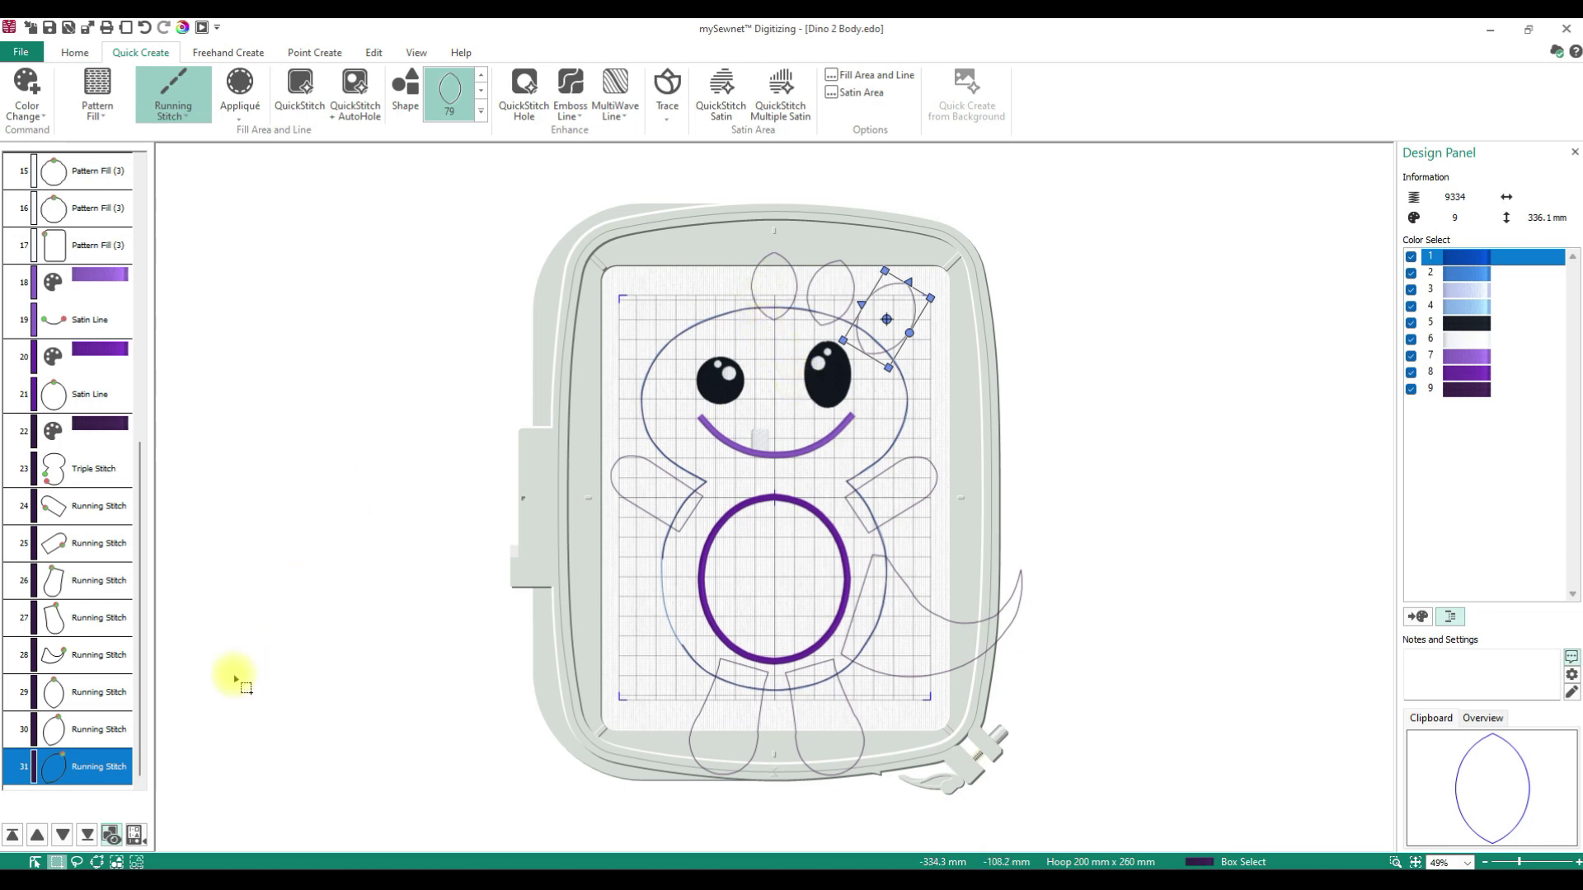
click(48, 691)
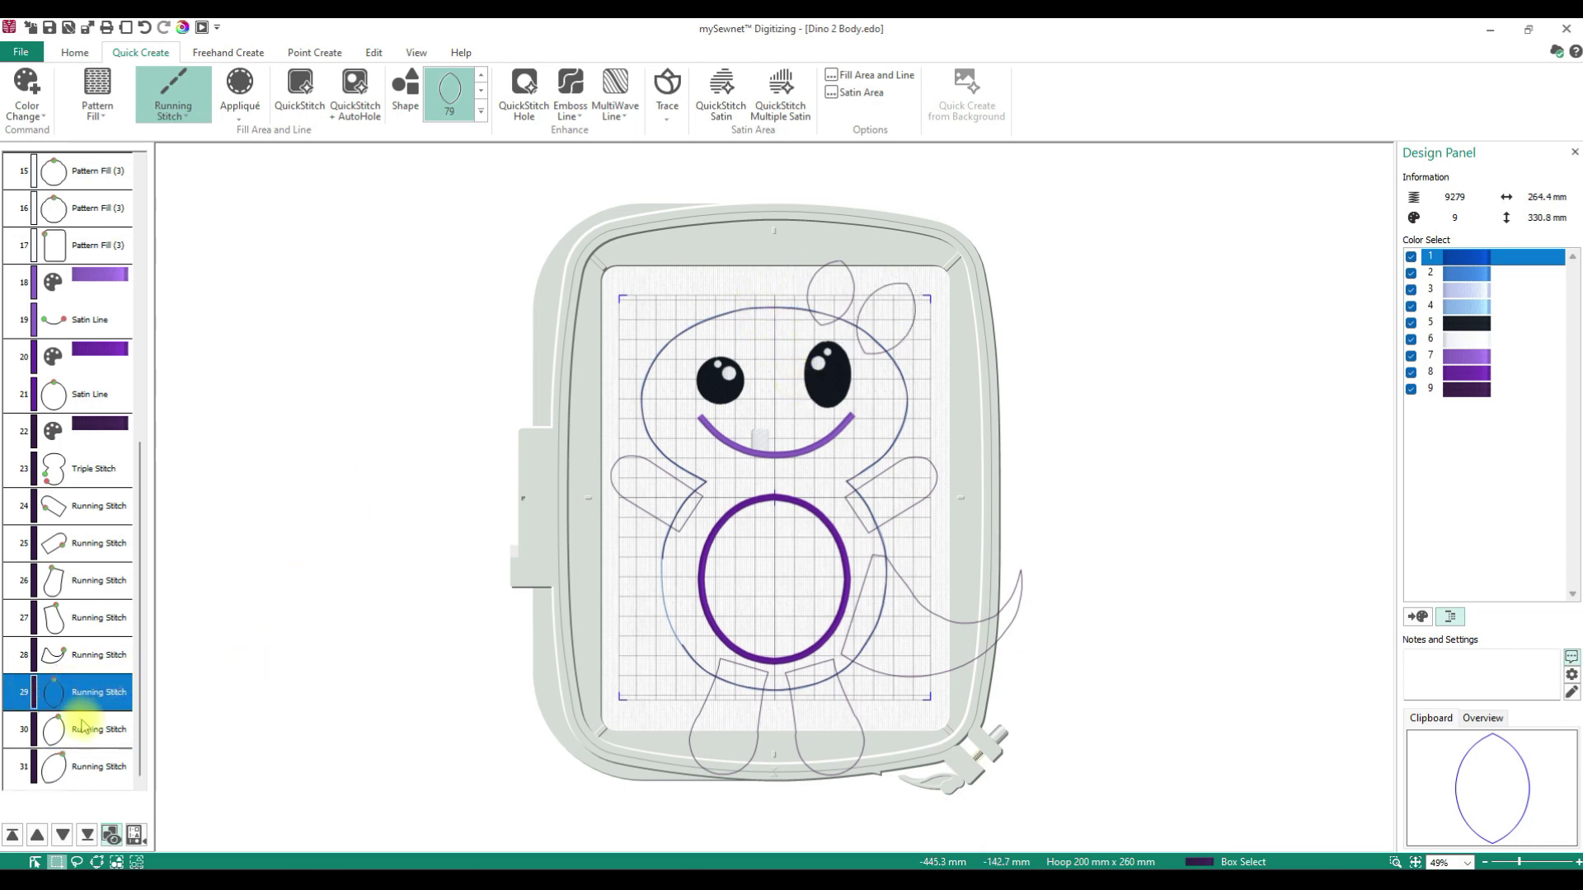
click(70, 691)
key(Delete)
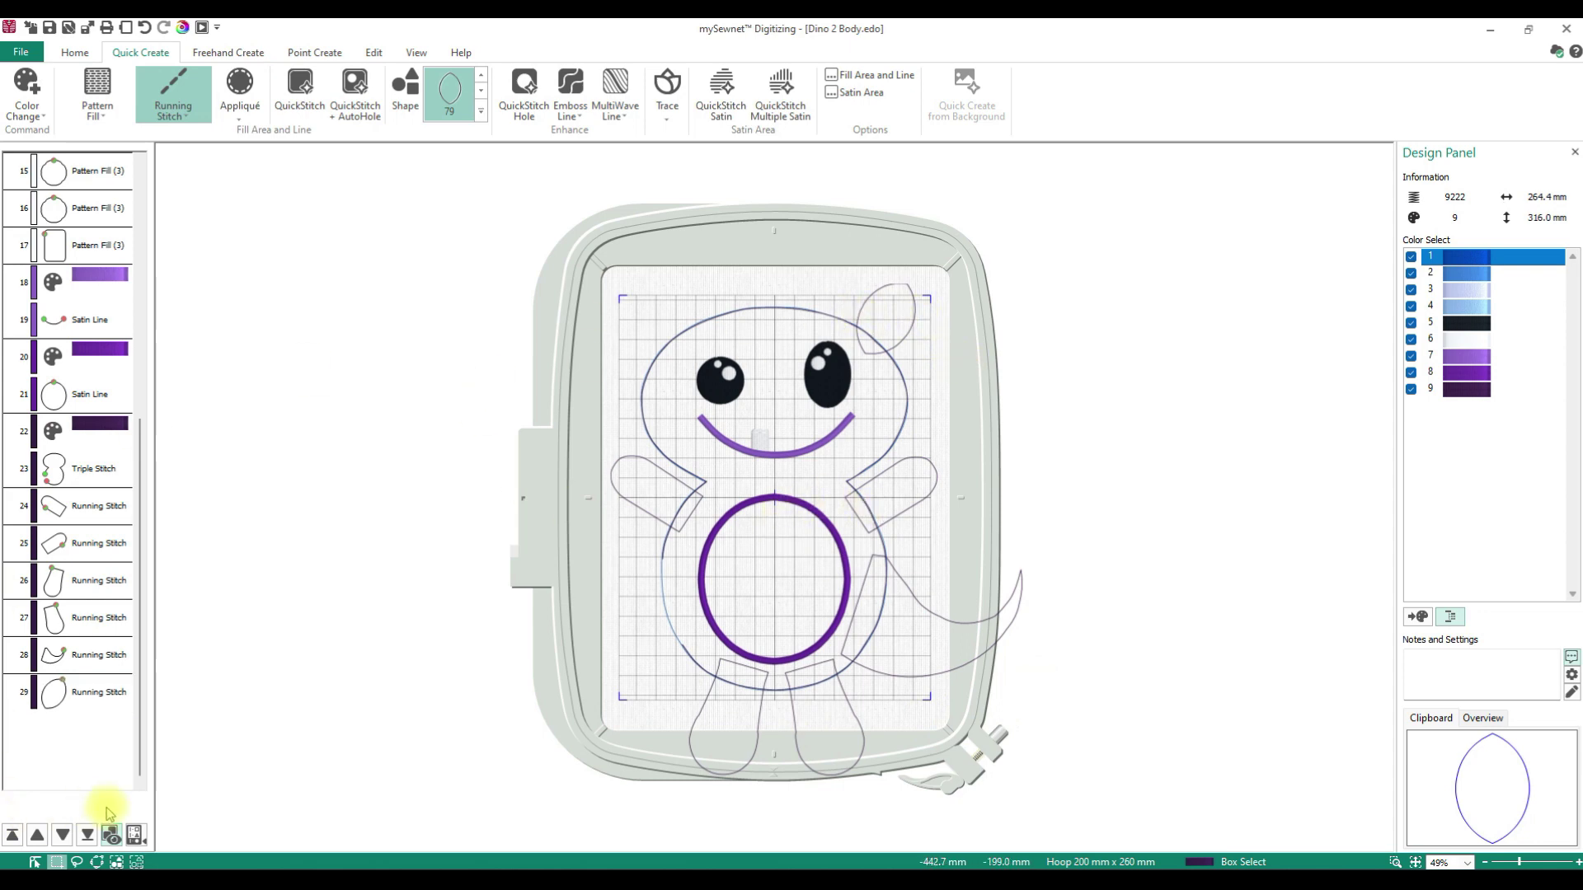
Move the remaining spike to the top of the head just right of center and place a mirrored copy left of center.
click(96, 691)
drag(901, 335, 832, 312)
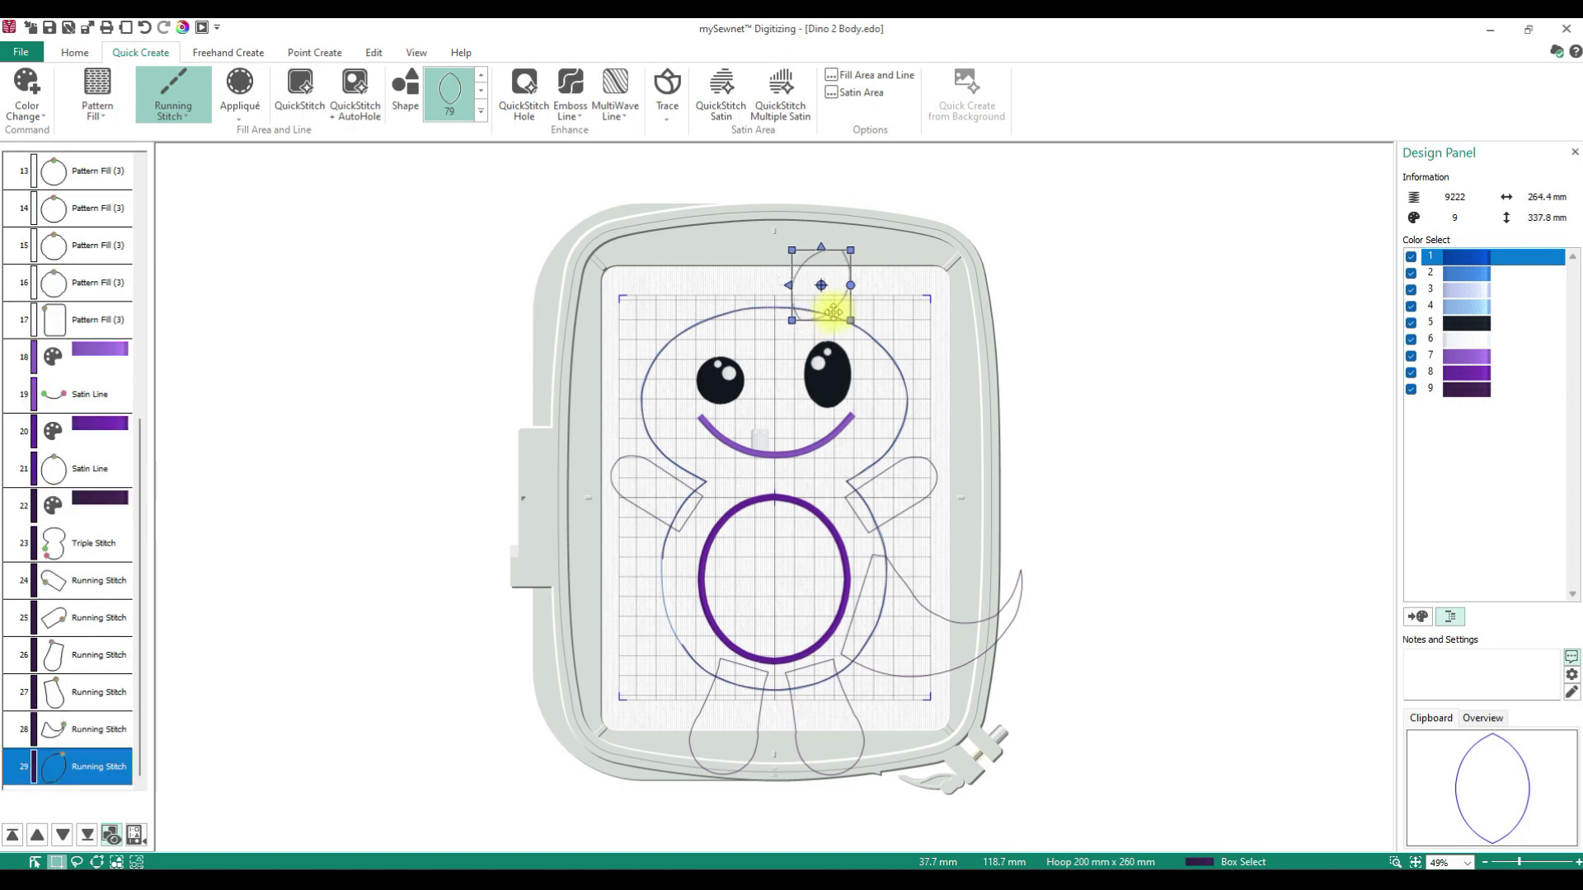
key(ctrl+c)
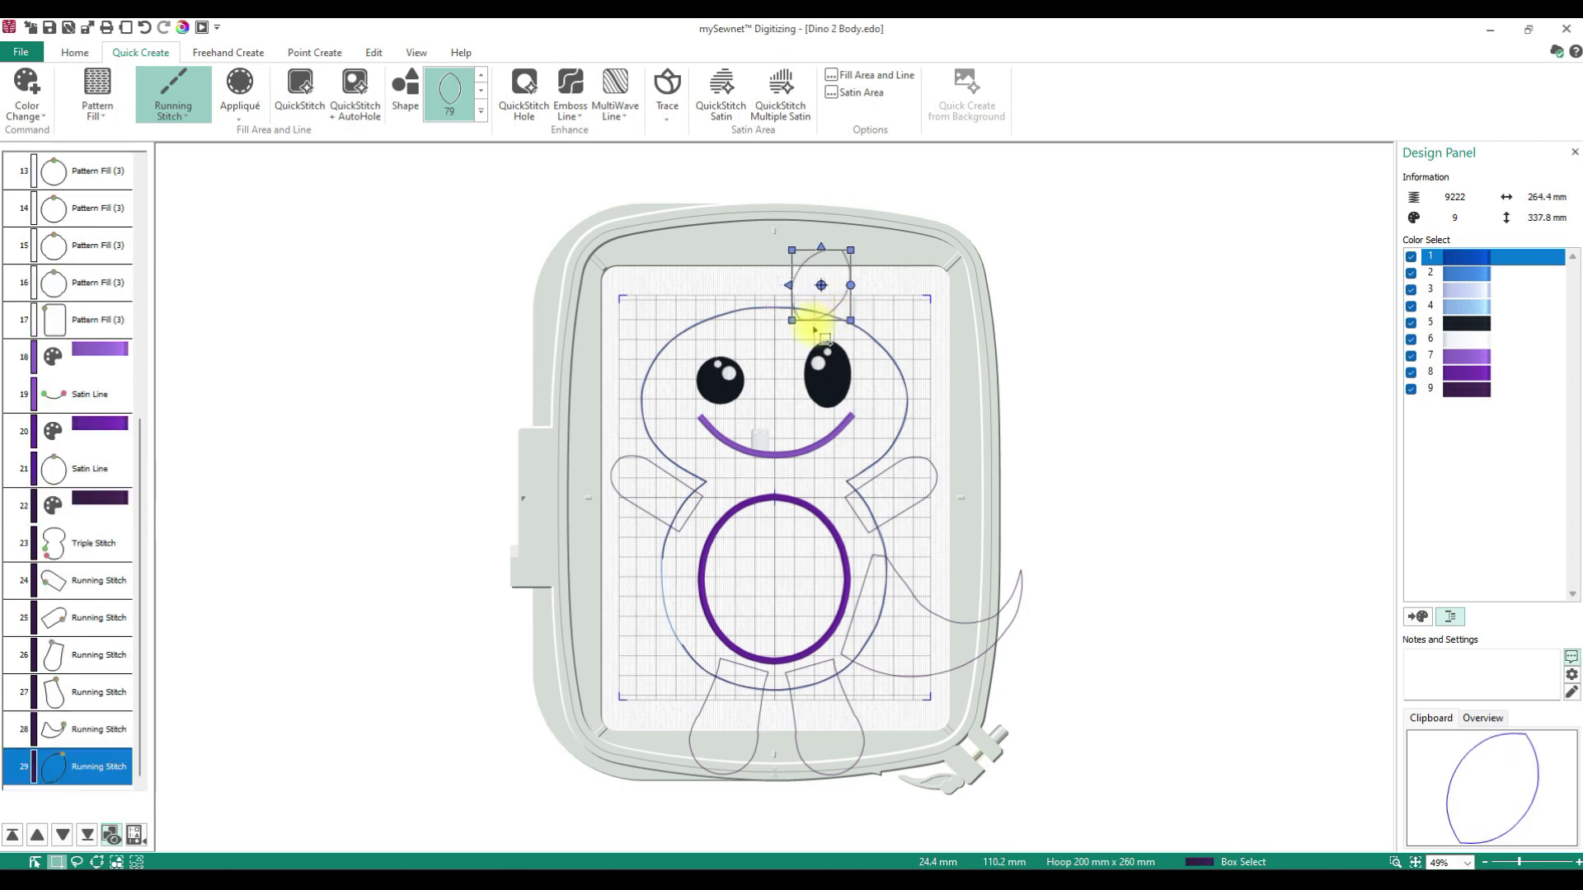
key(ctrl+v)
drag(782, 292, 741, 302)
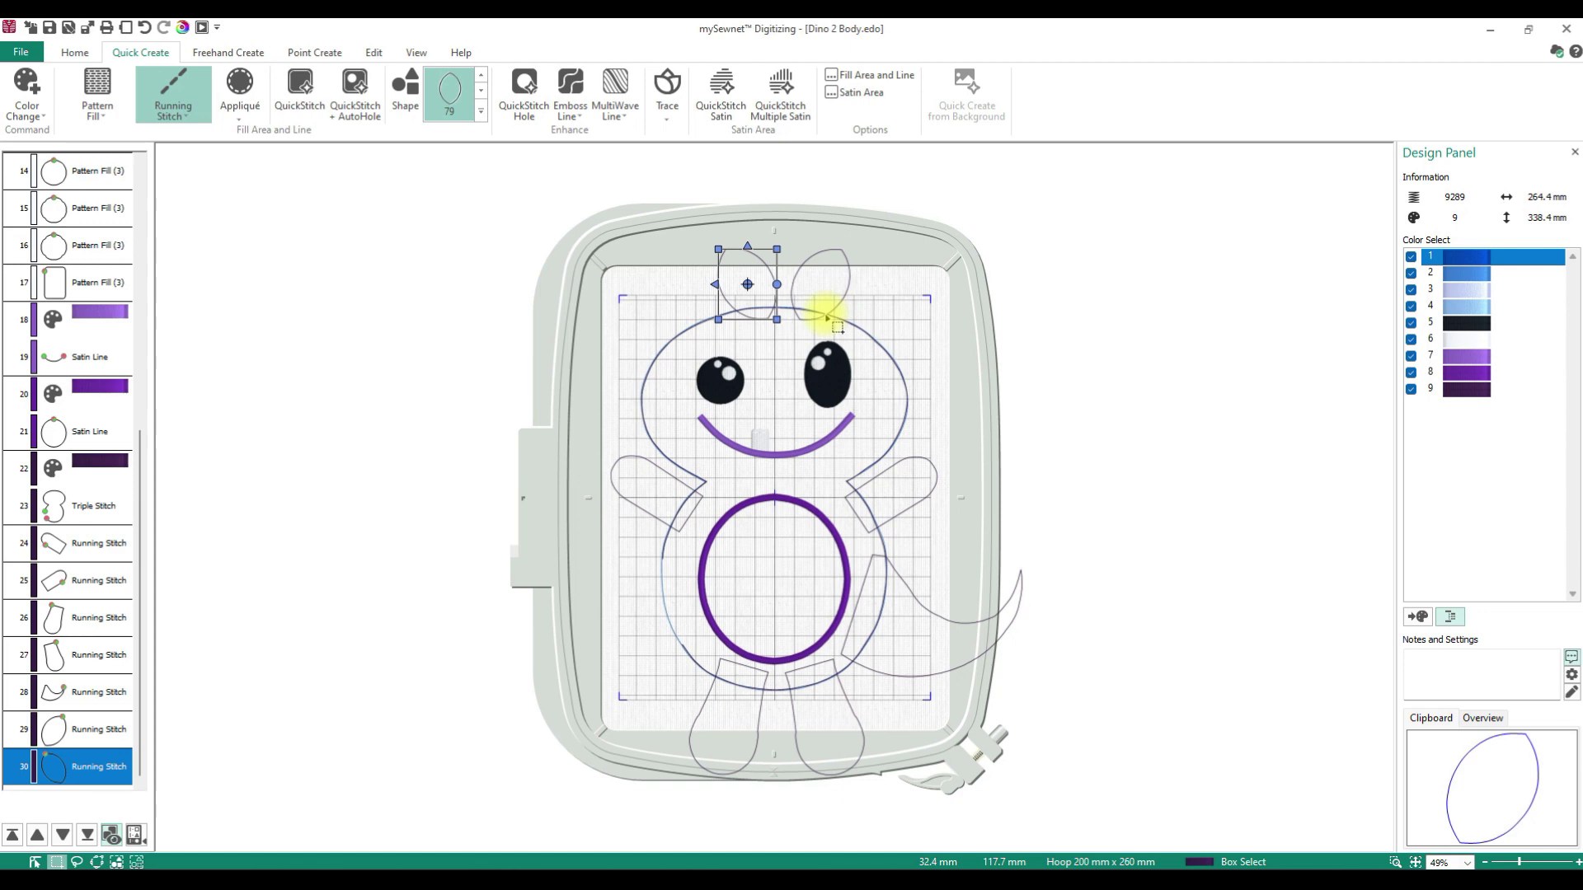
Copy the mirrored spike and place the copy farther out along the head's upper left edge.
key(ctrl+c)
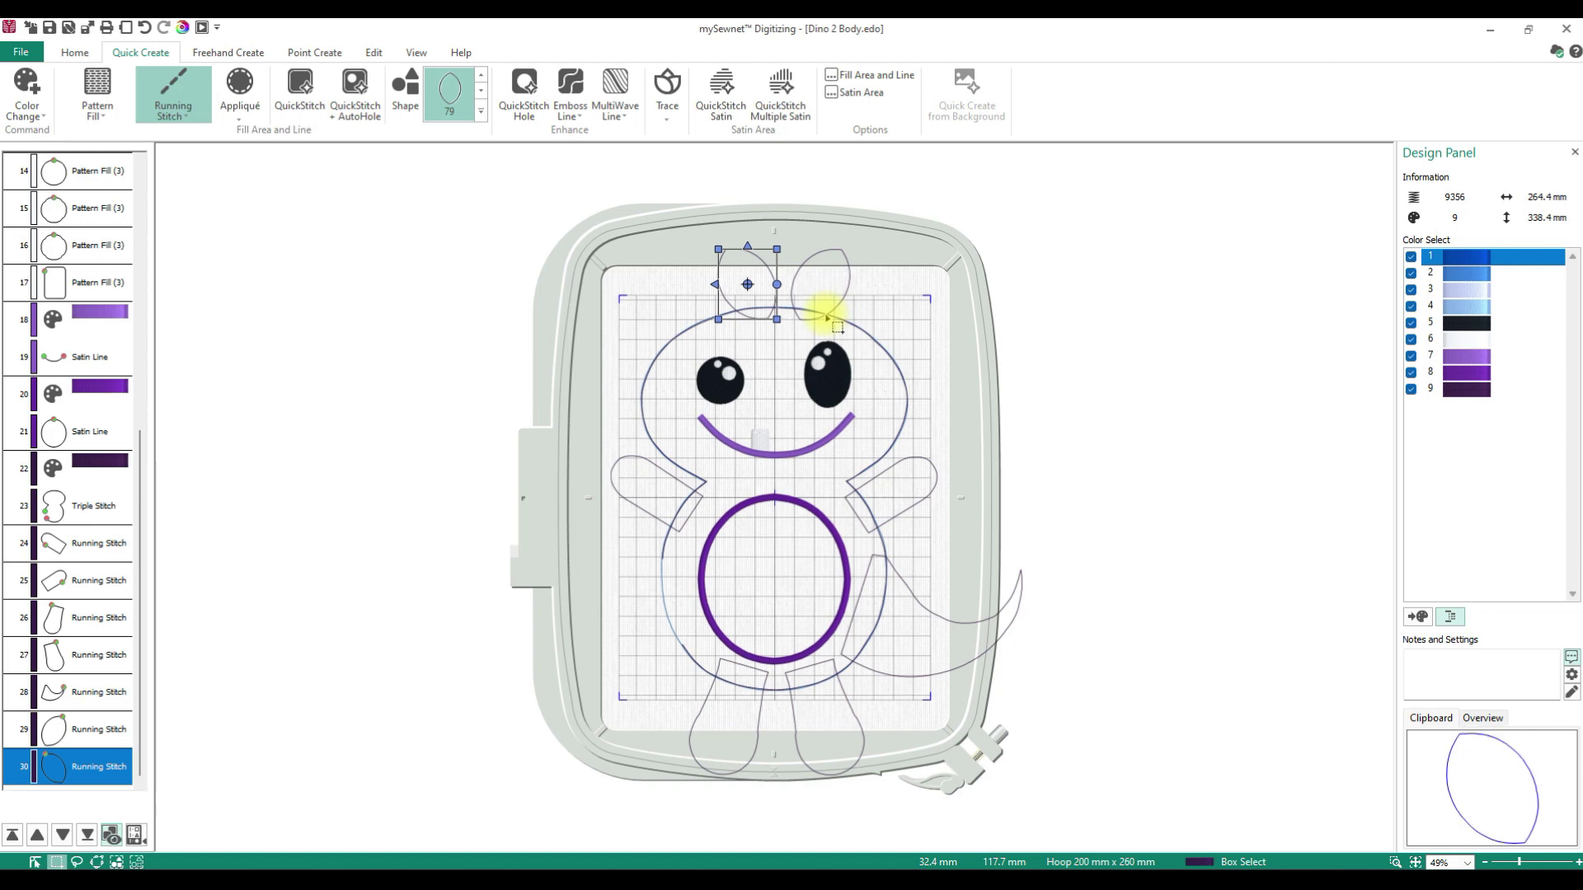
key(ctrl+v)
drag(752, 296, 692, 322)
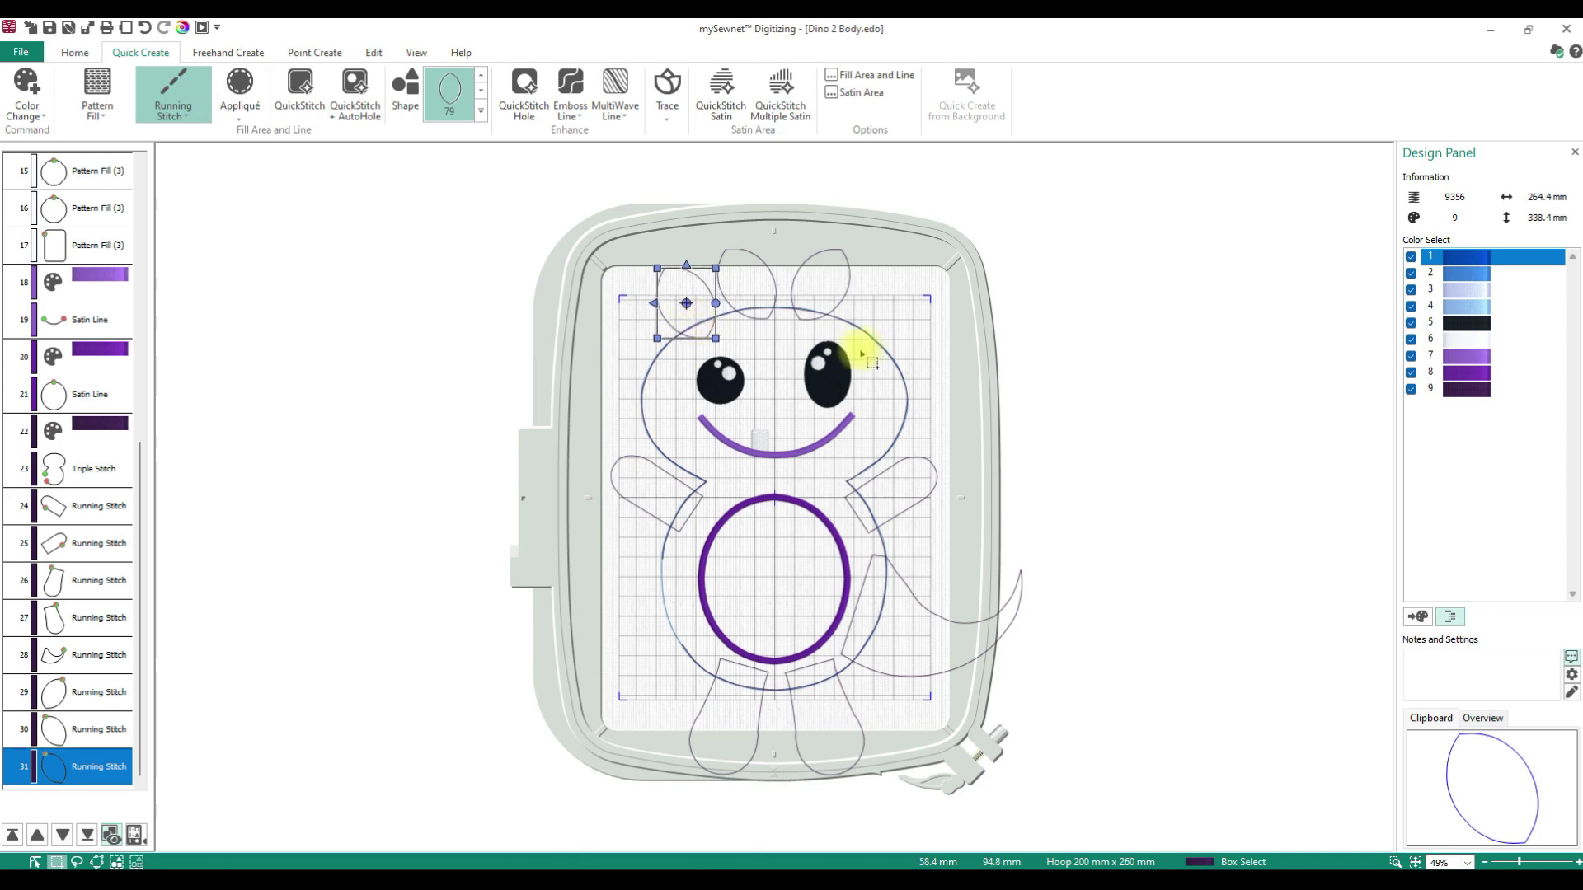
Place a copy of the right spike farther out along the head's upper right edge and tilt it outward to follow the curve.
click(847, 285)
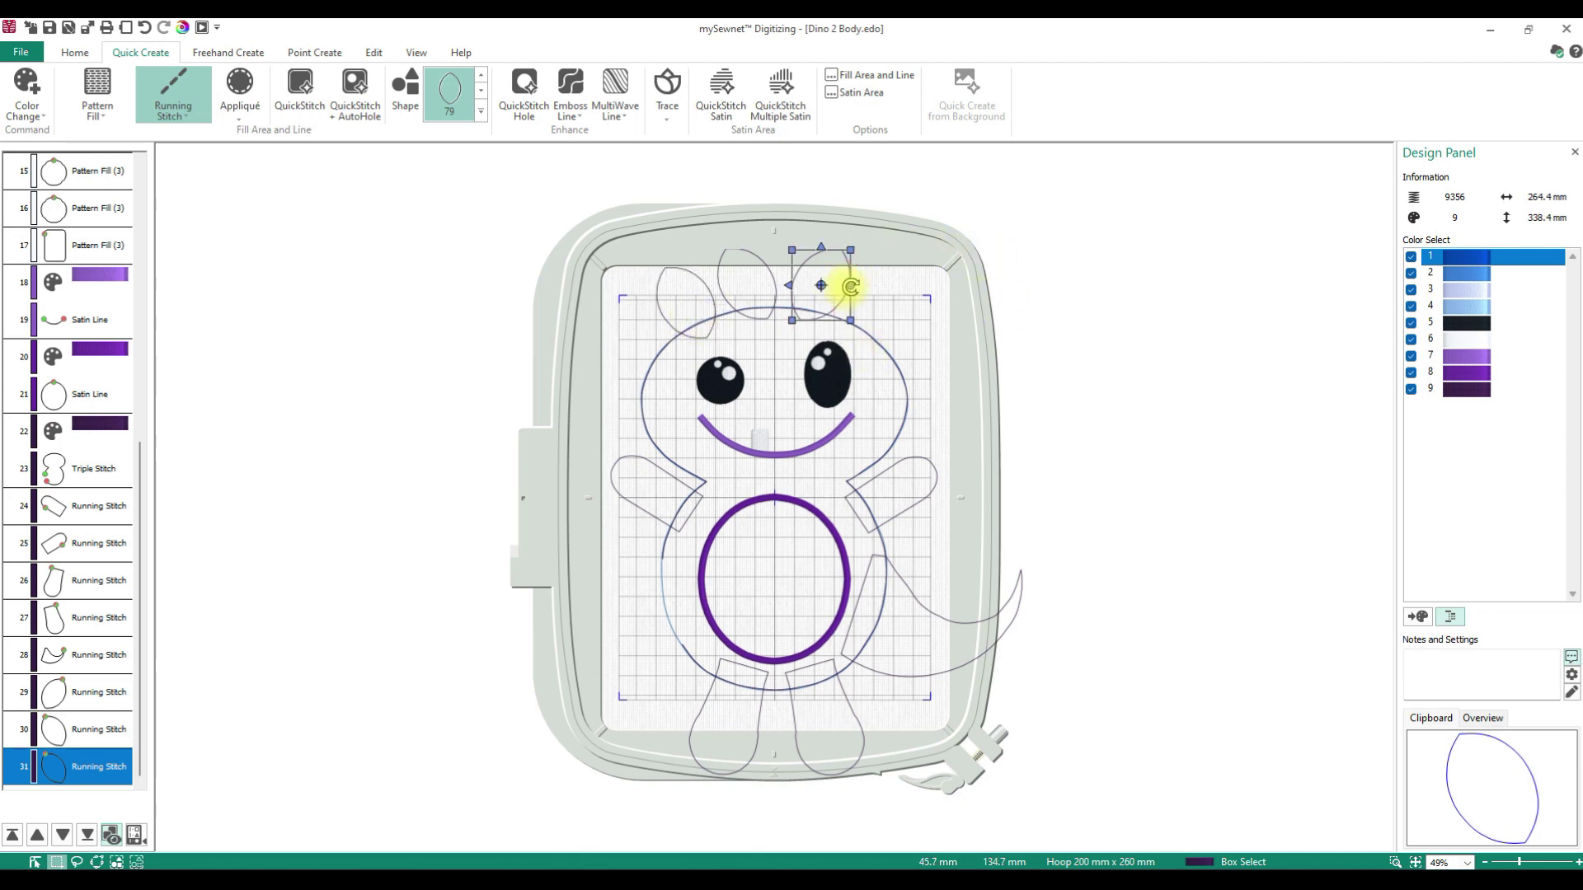
drag(833, 300, 890, 332)
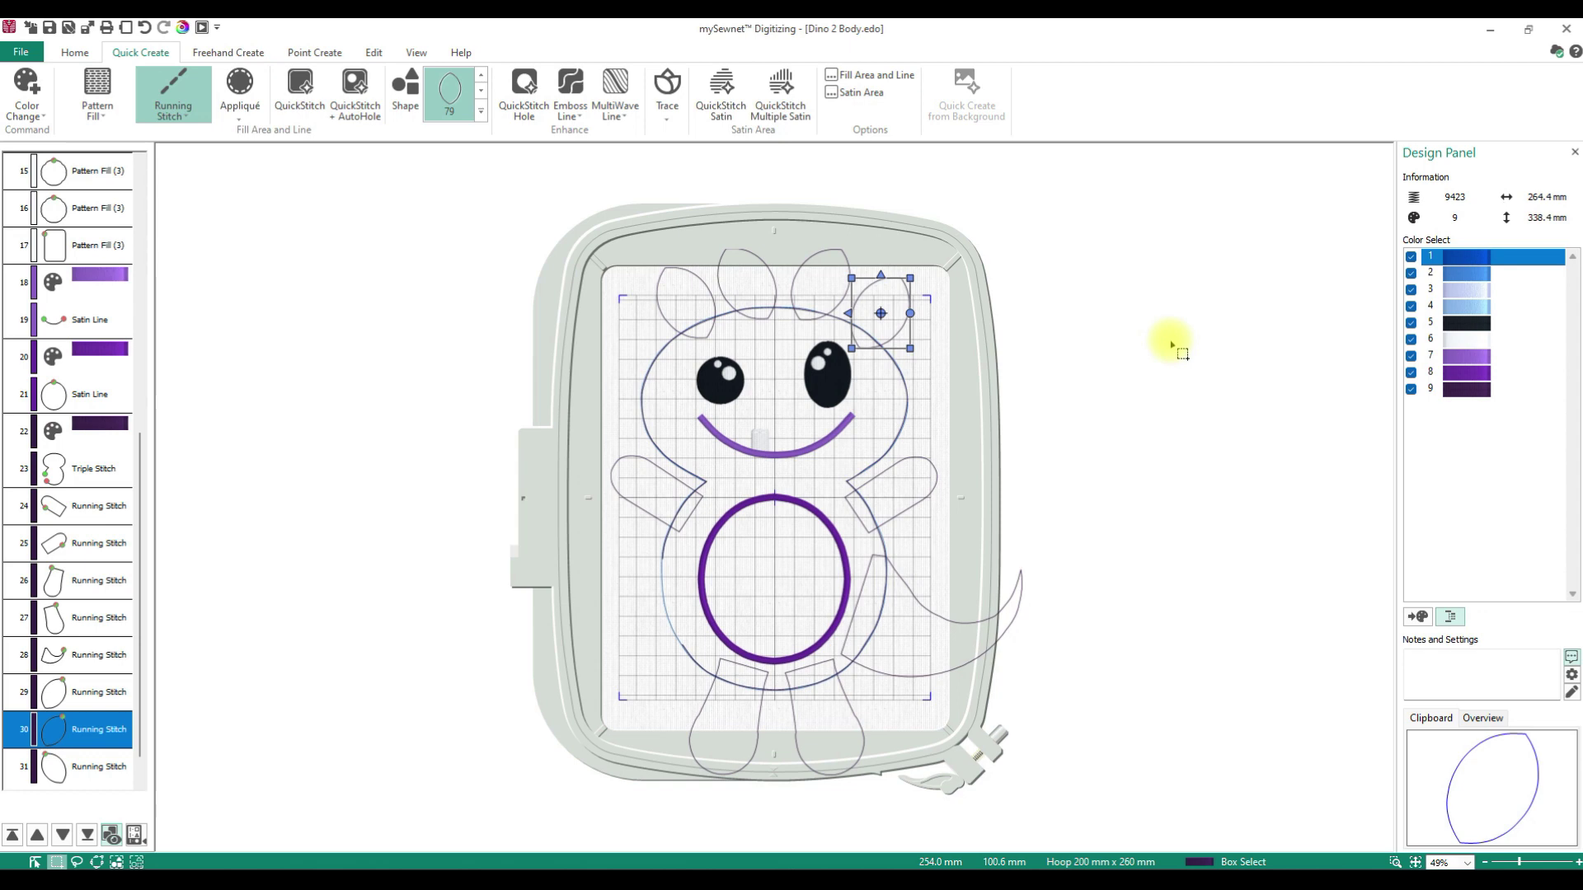
click(912, 312)
drag(912, 312, 916, 318)
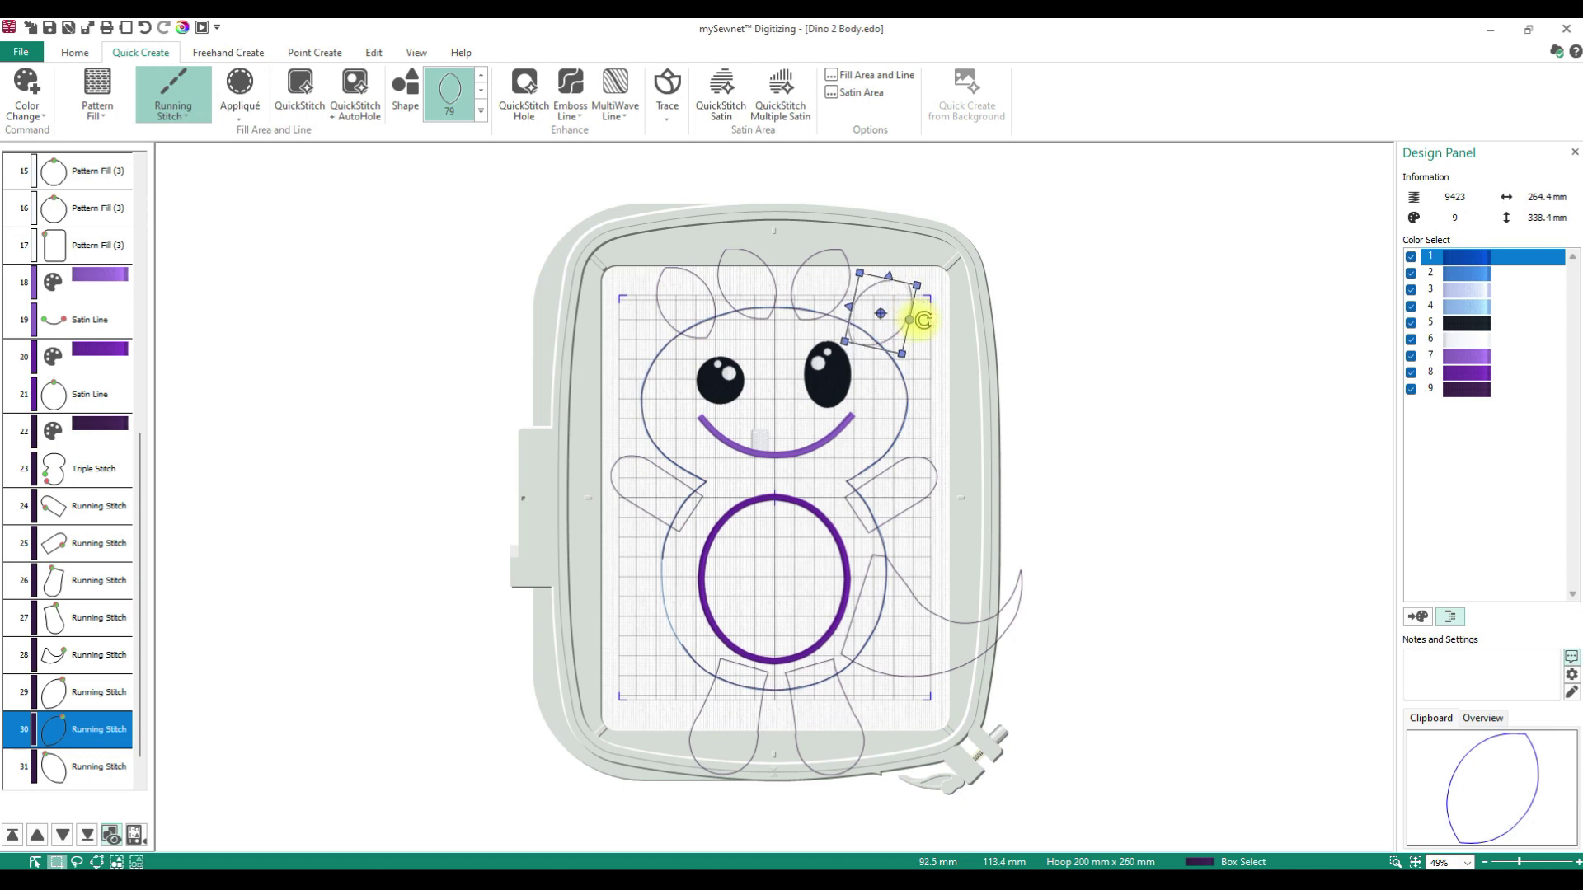
Tilt the outermost left spike outward and shift both left spikes slightly outward along the head.
click(655, 304)
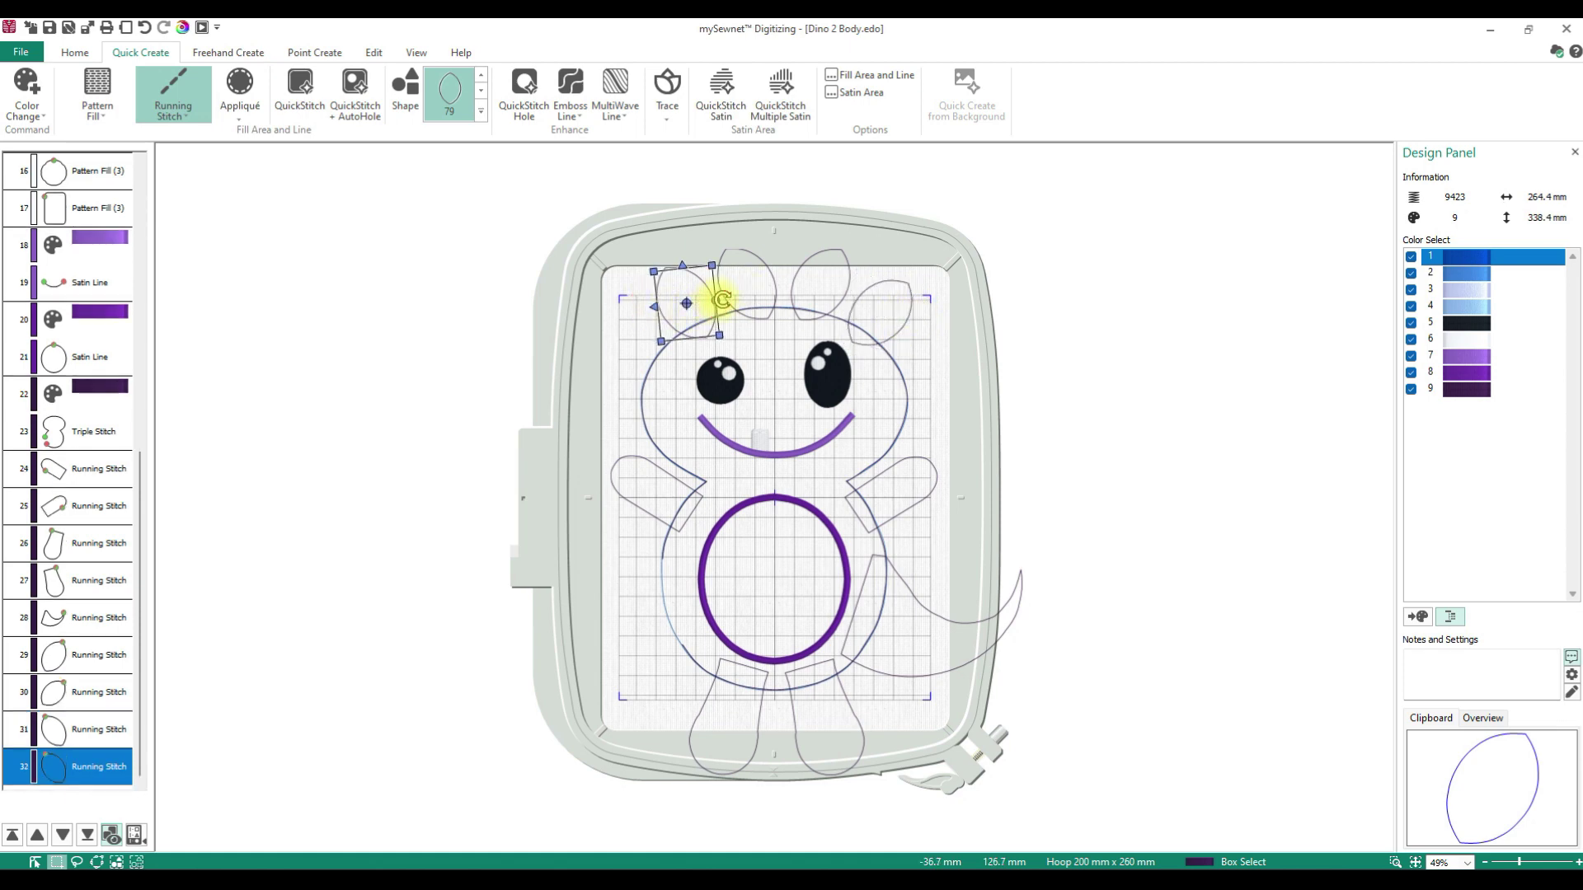
drag(721, 298, 699, 311)
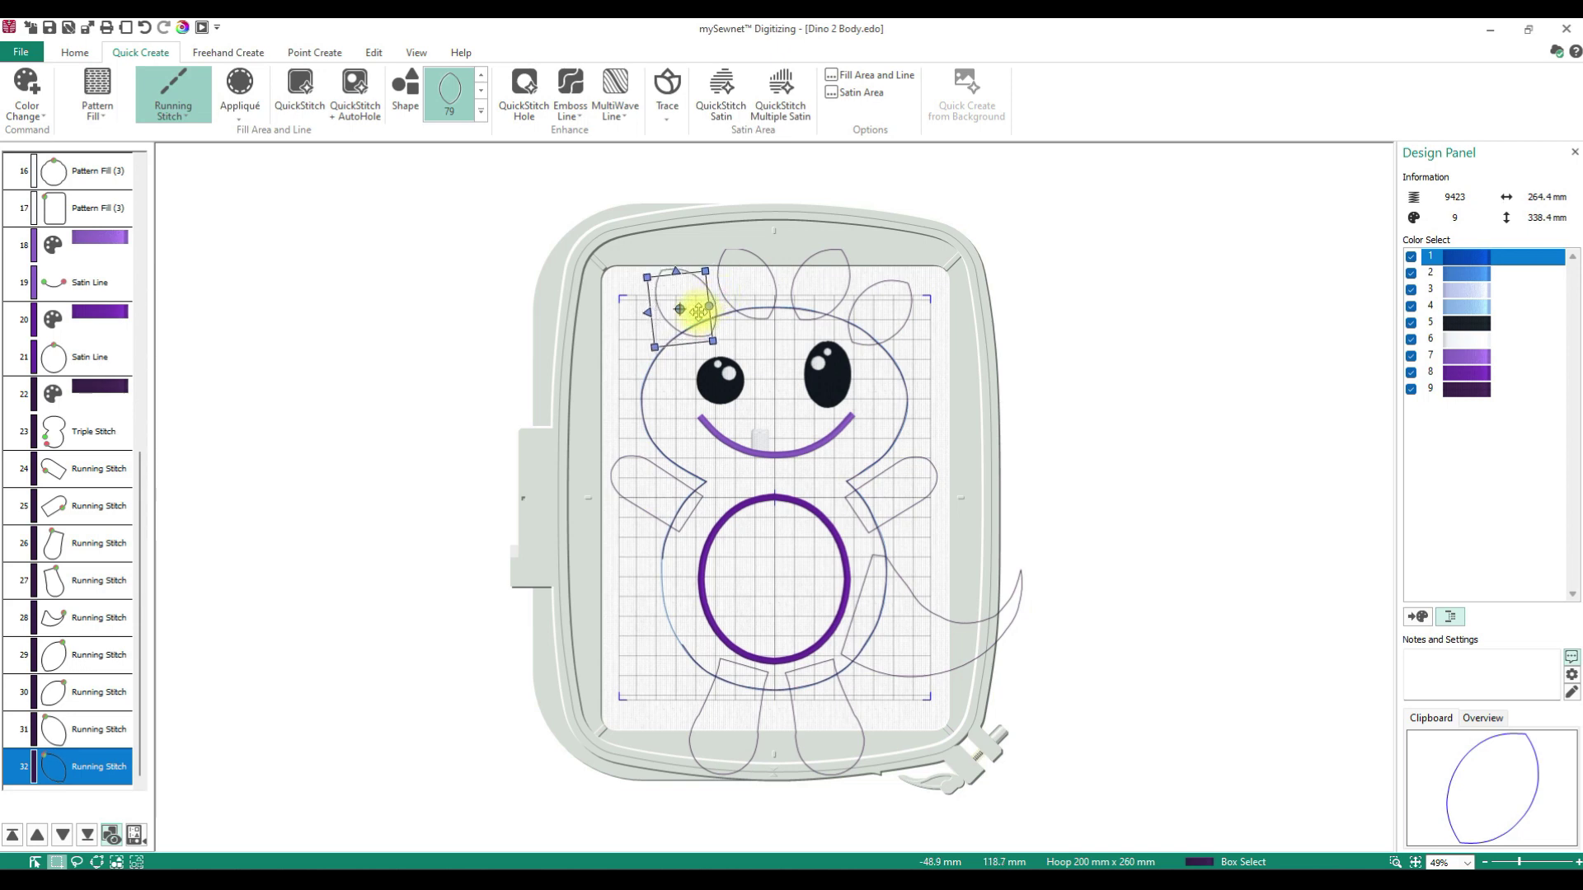
click(759, 285)
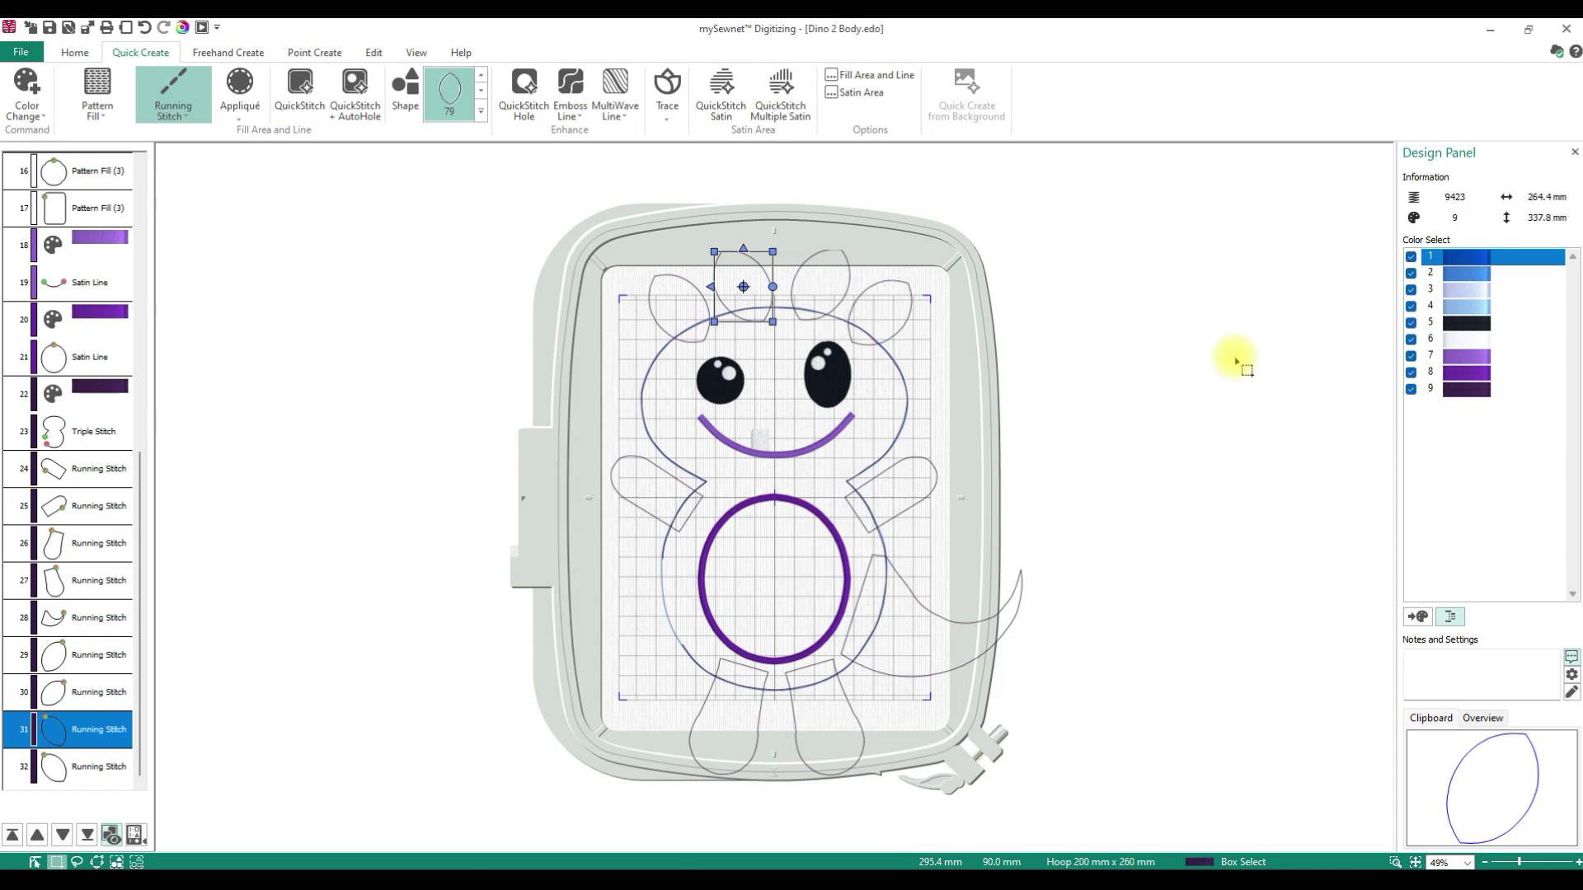
Start a new design with no picture in a new window, using the 260mm x 200mm - Designer Crown Hoop.
click(18, 53)
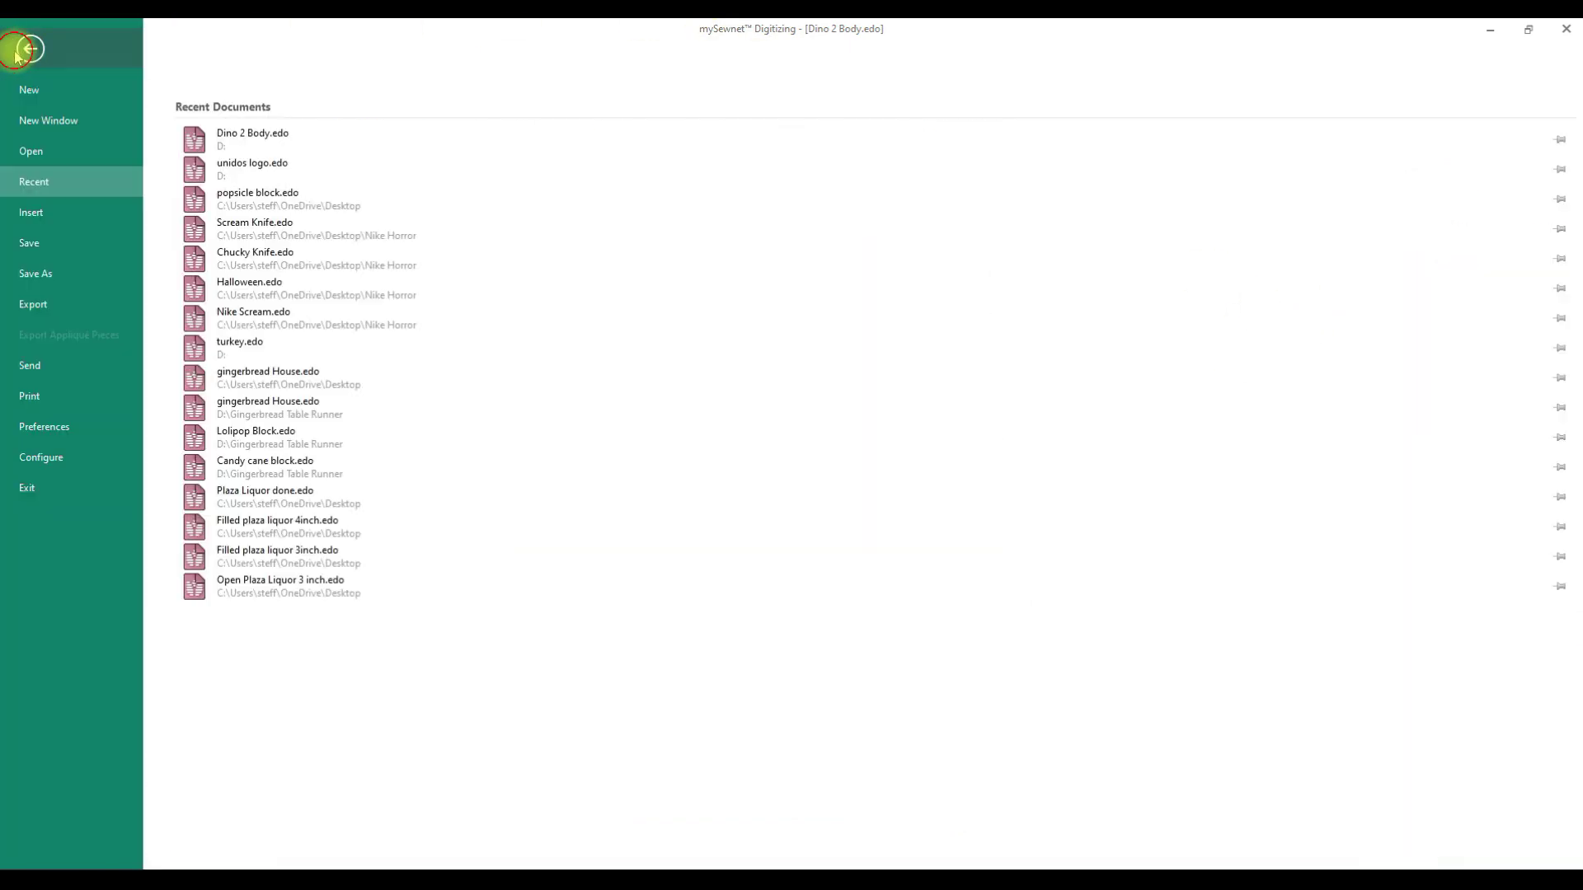
click(39, 121)
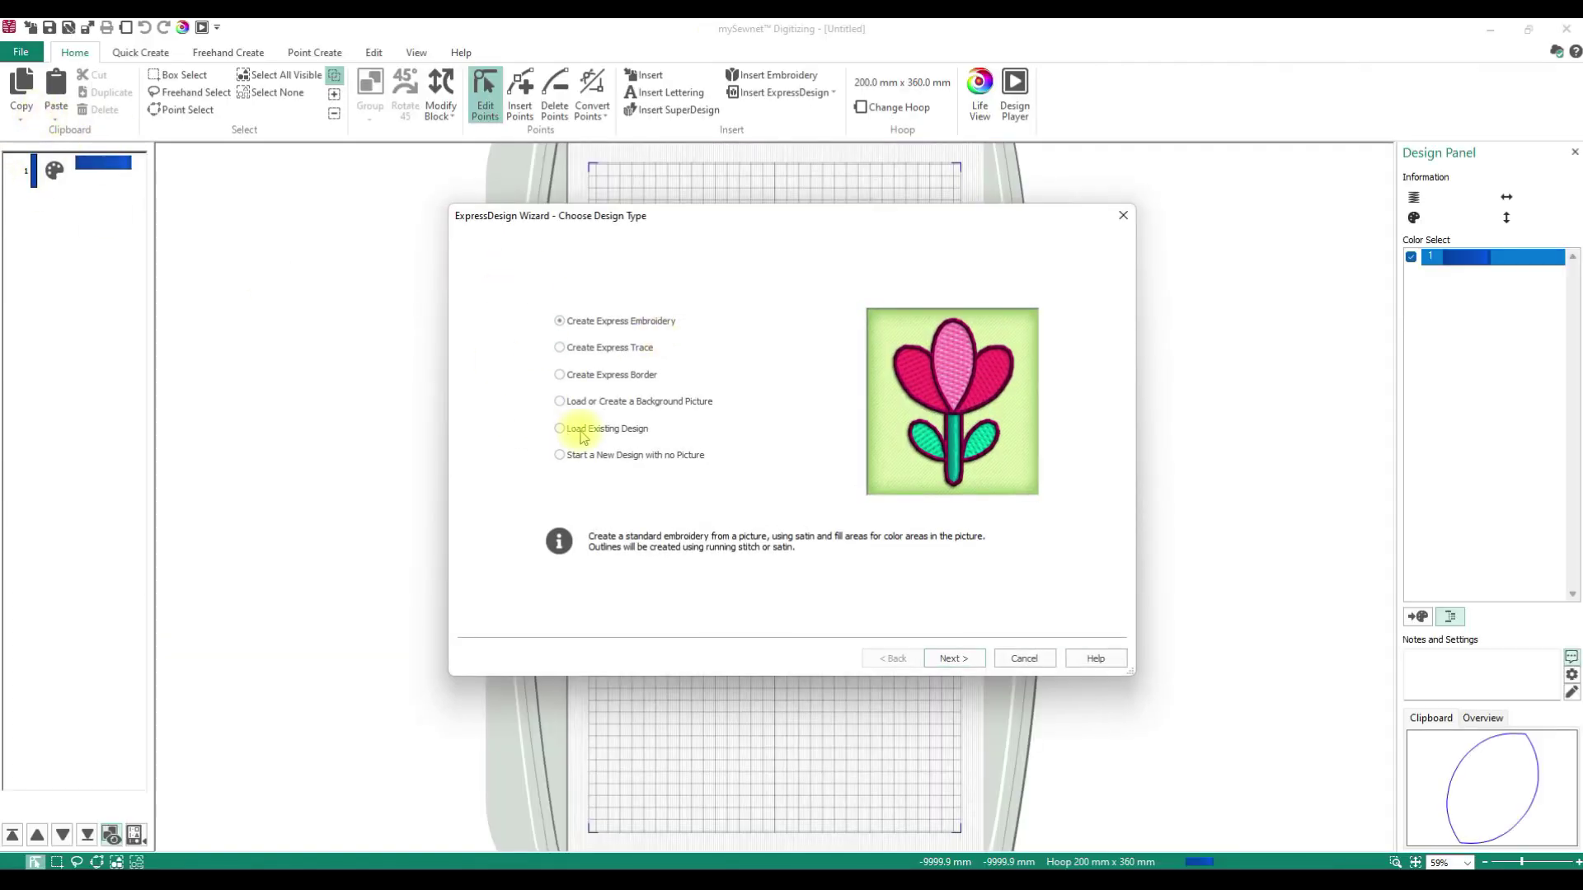
click(630, 455)
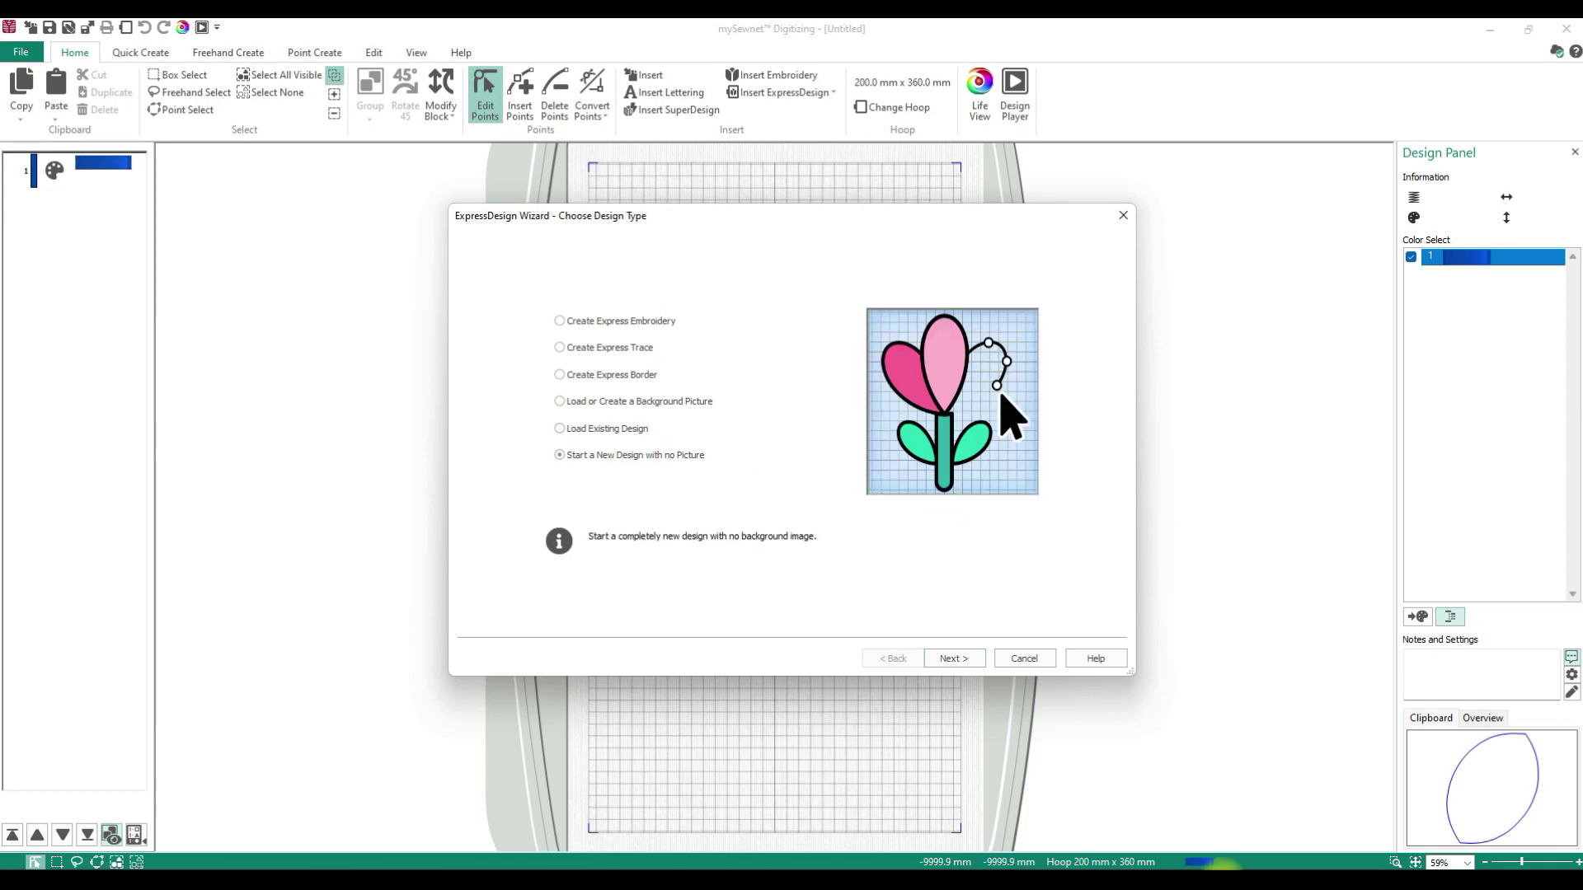
click(952, 659)
click(544, 498)
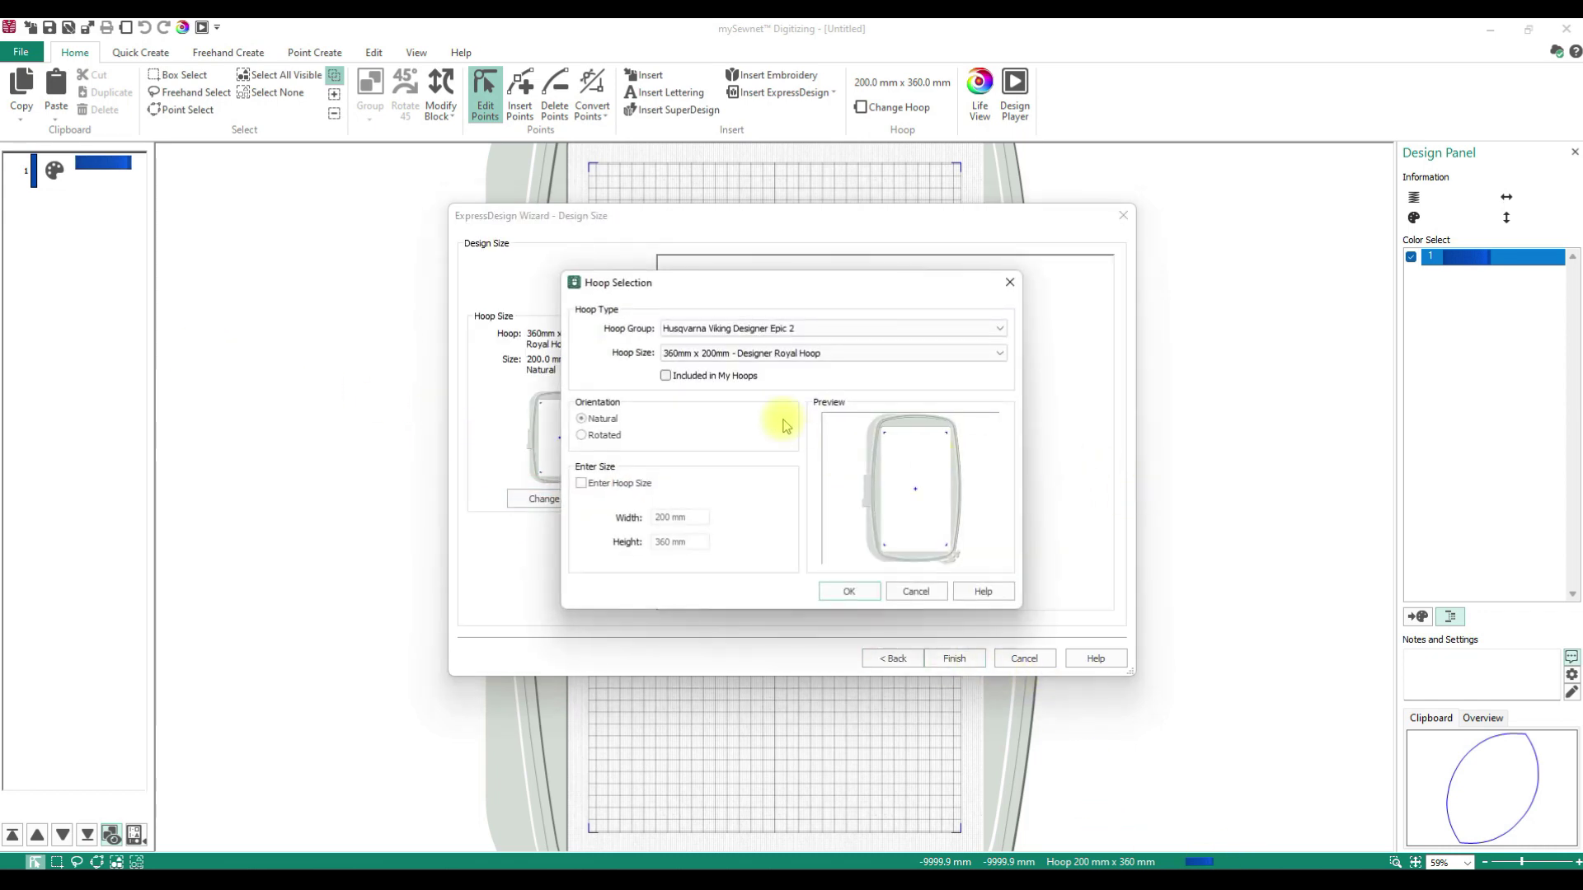
click(829, 356)
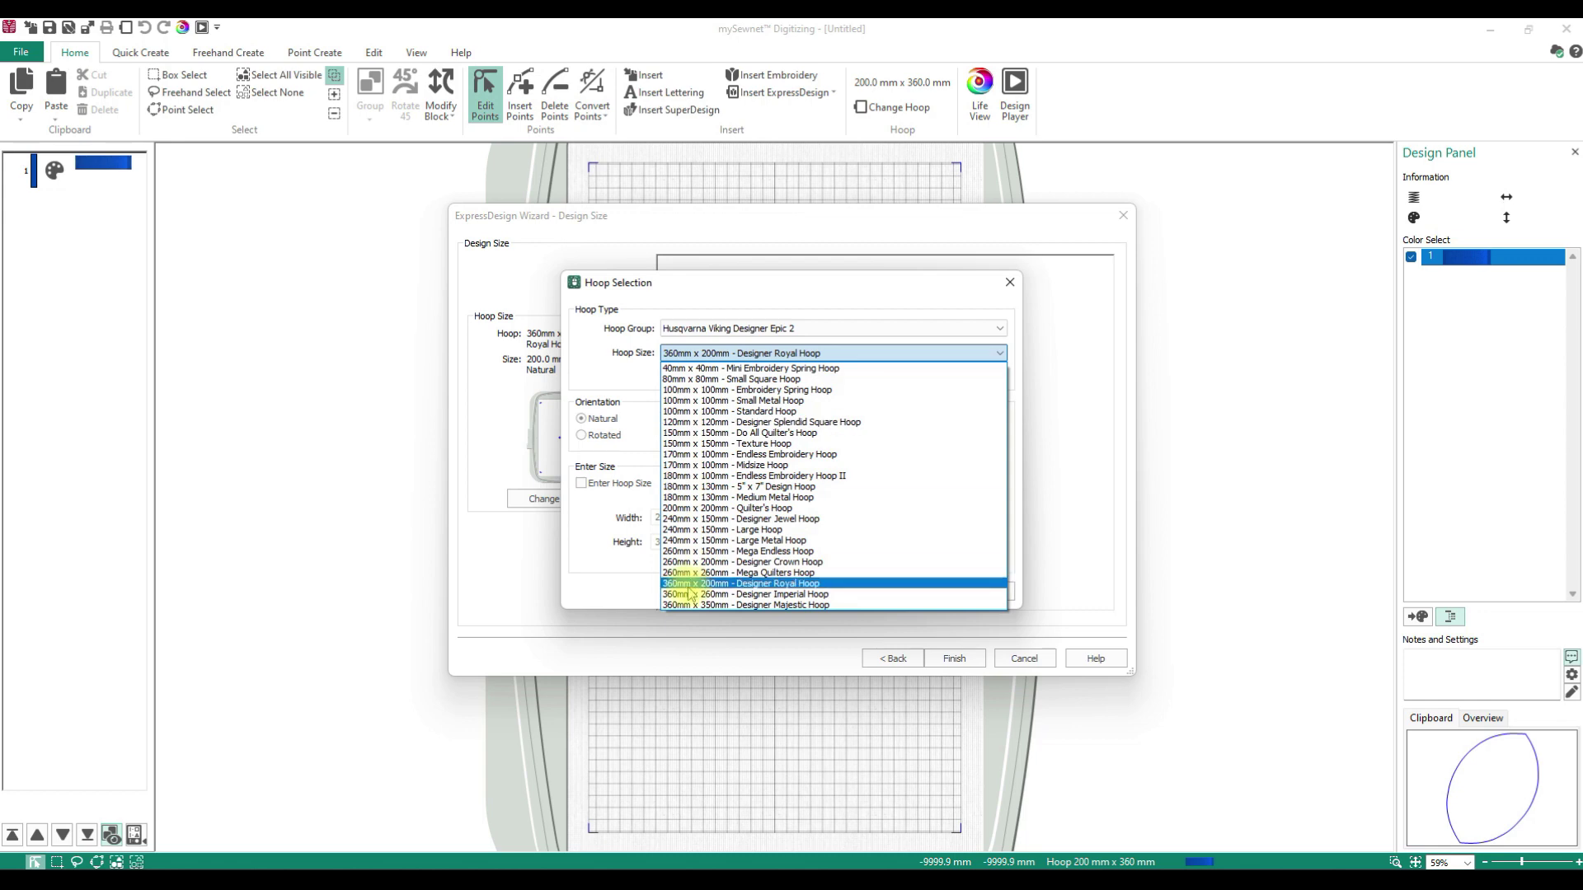
click(685, 562)
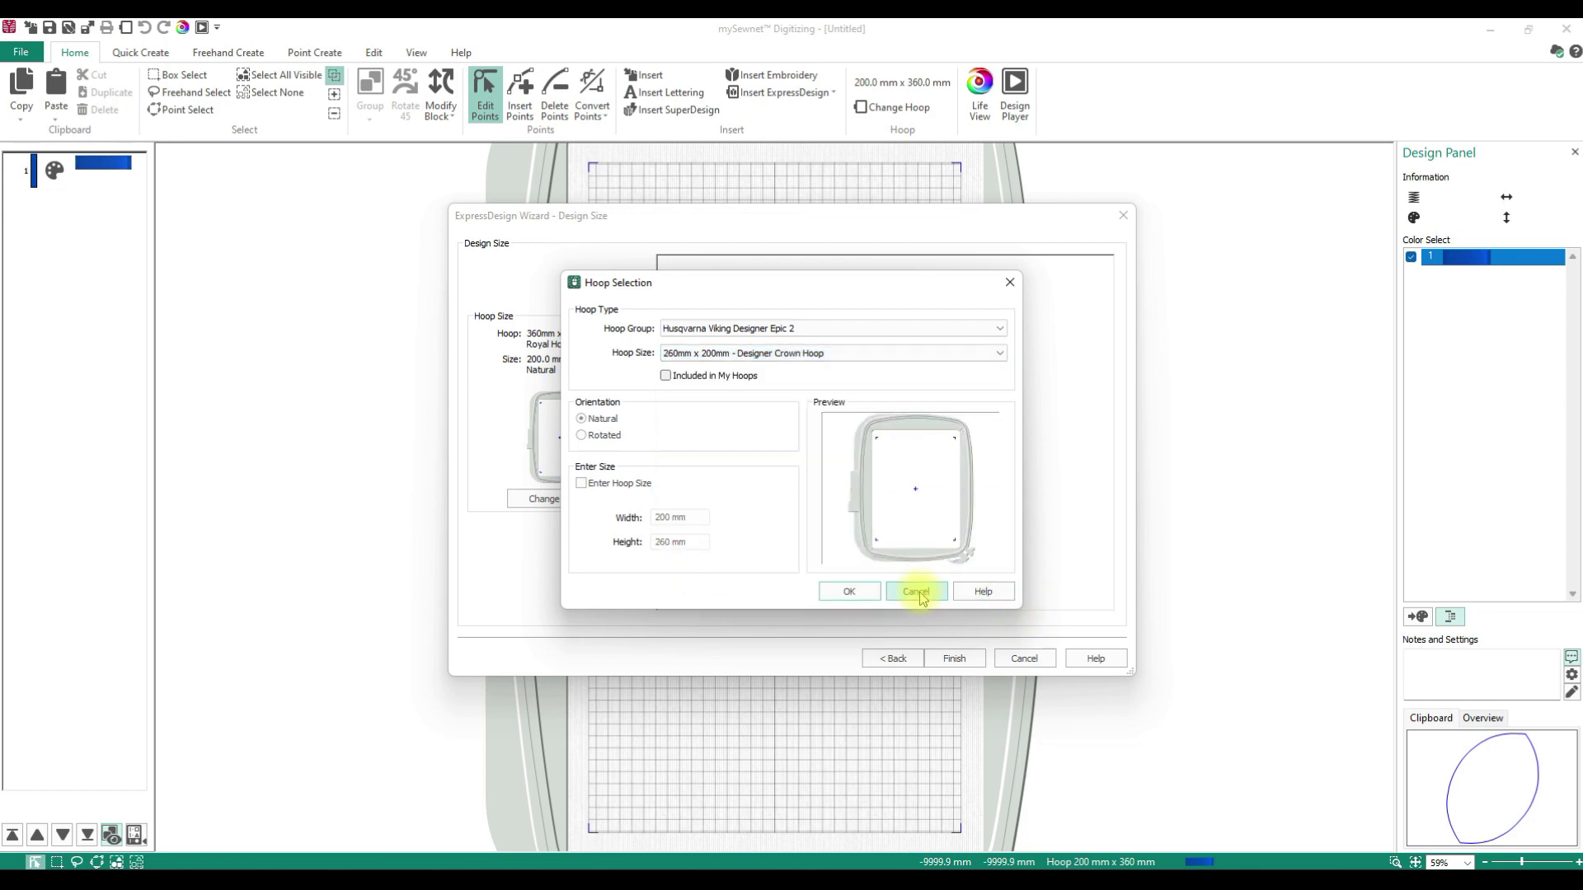
click(852, 591)
click(956, 659)
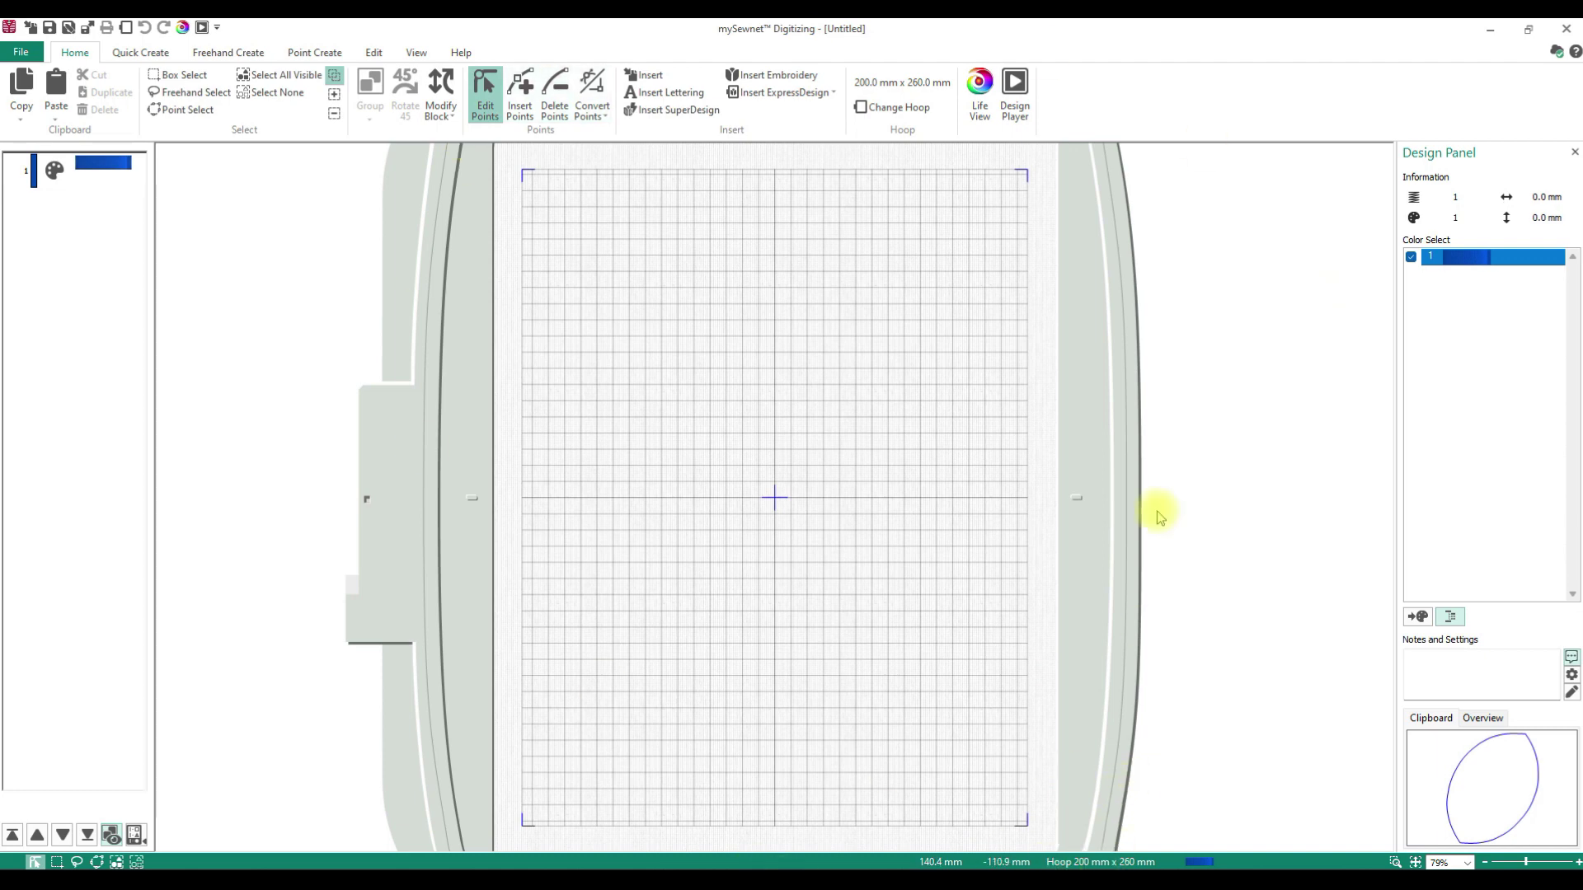
Clear the old clipboard shape and copy the spike just left of center from Dino 2 Body into the new design.
click(1047, 880)
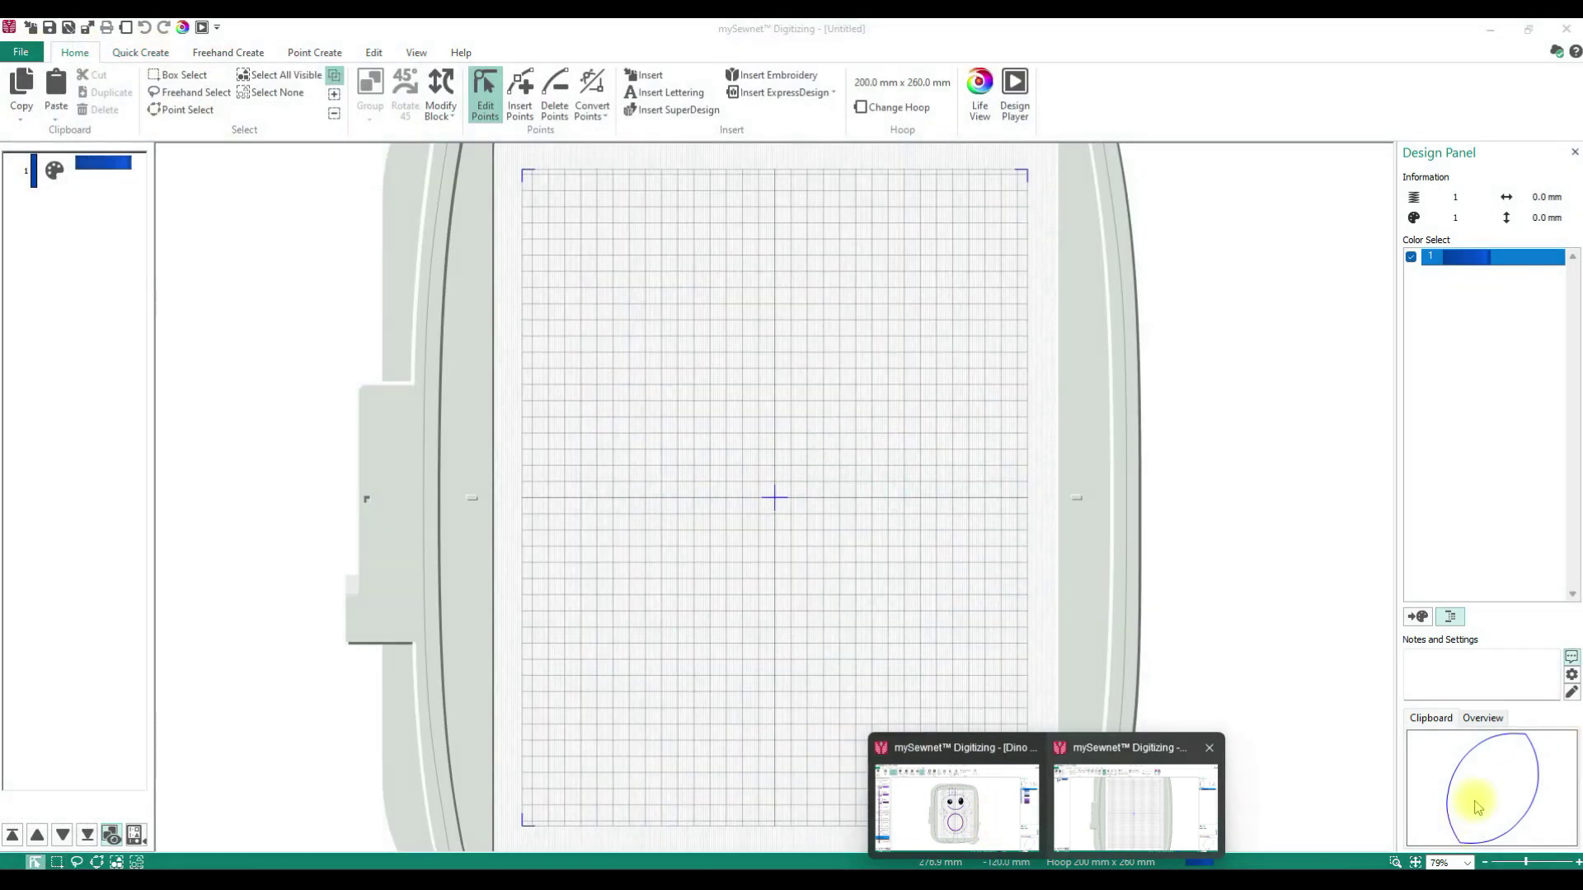
click(1466, 801)
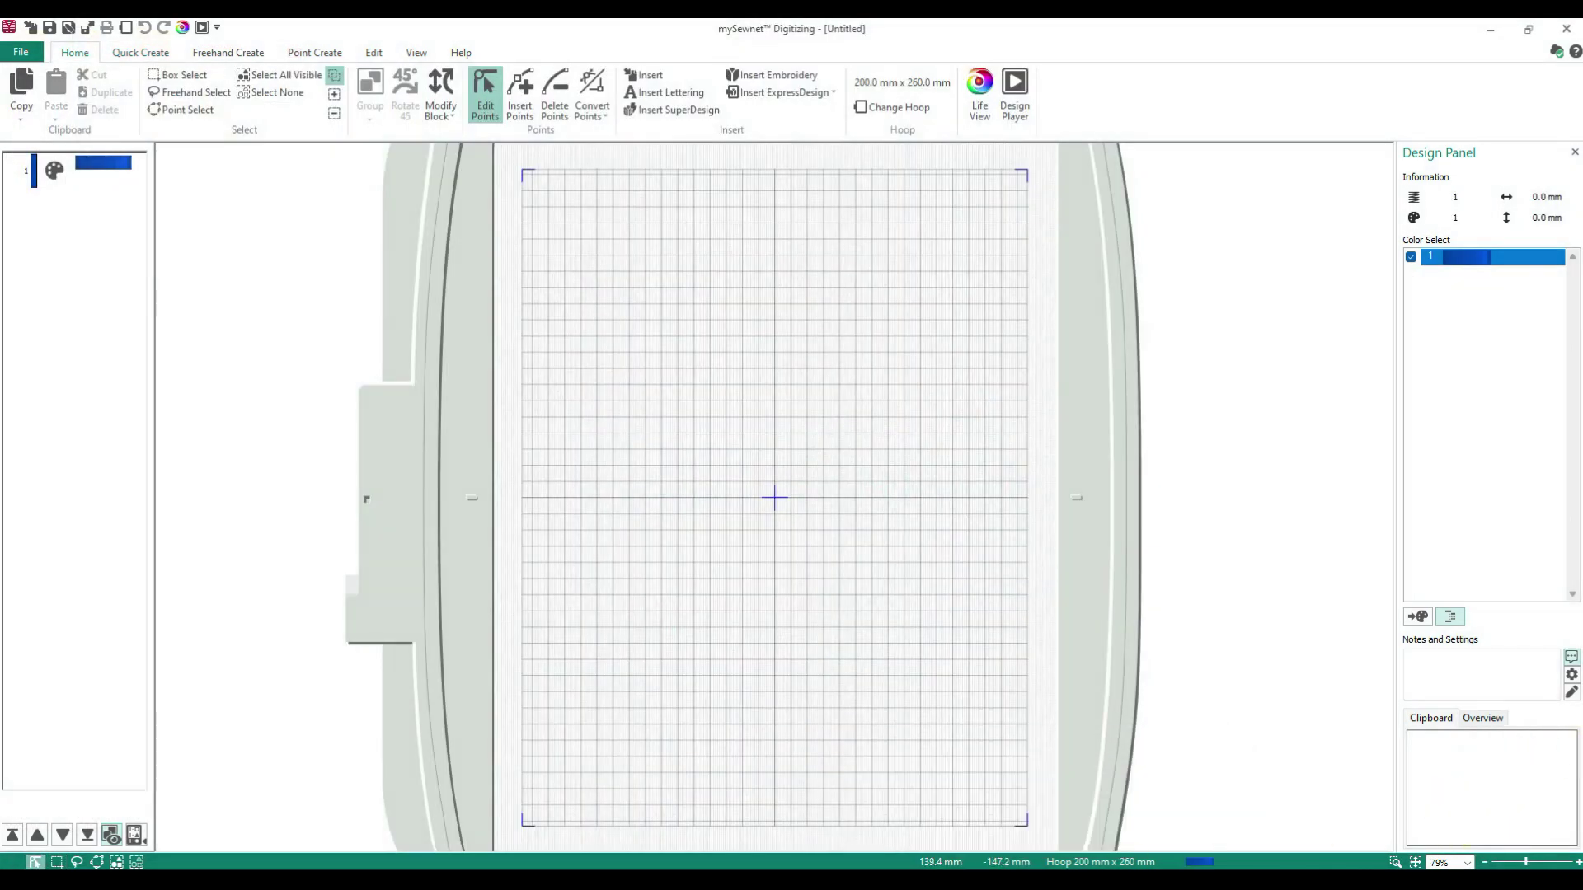
mouse_move(972, 880)
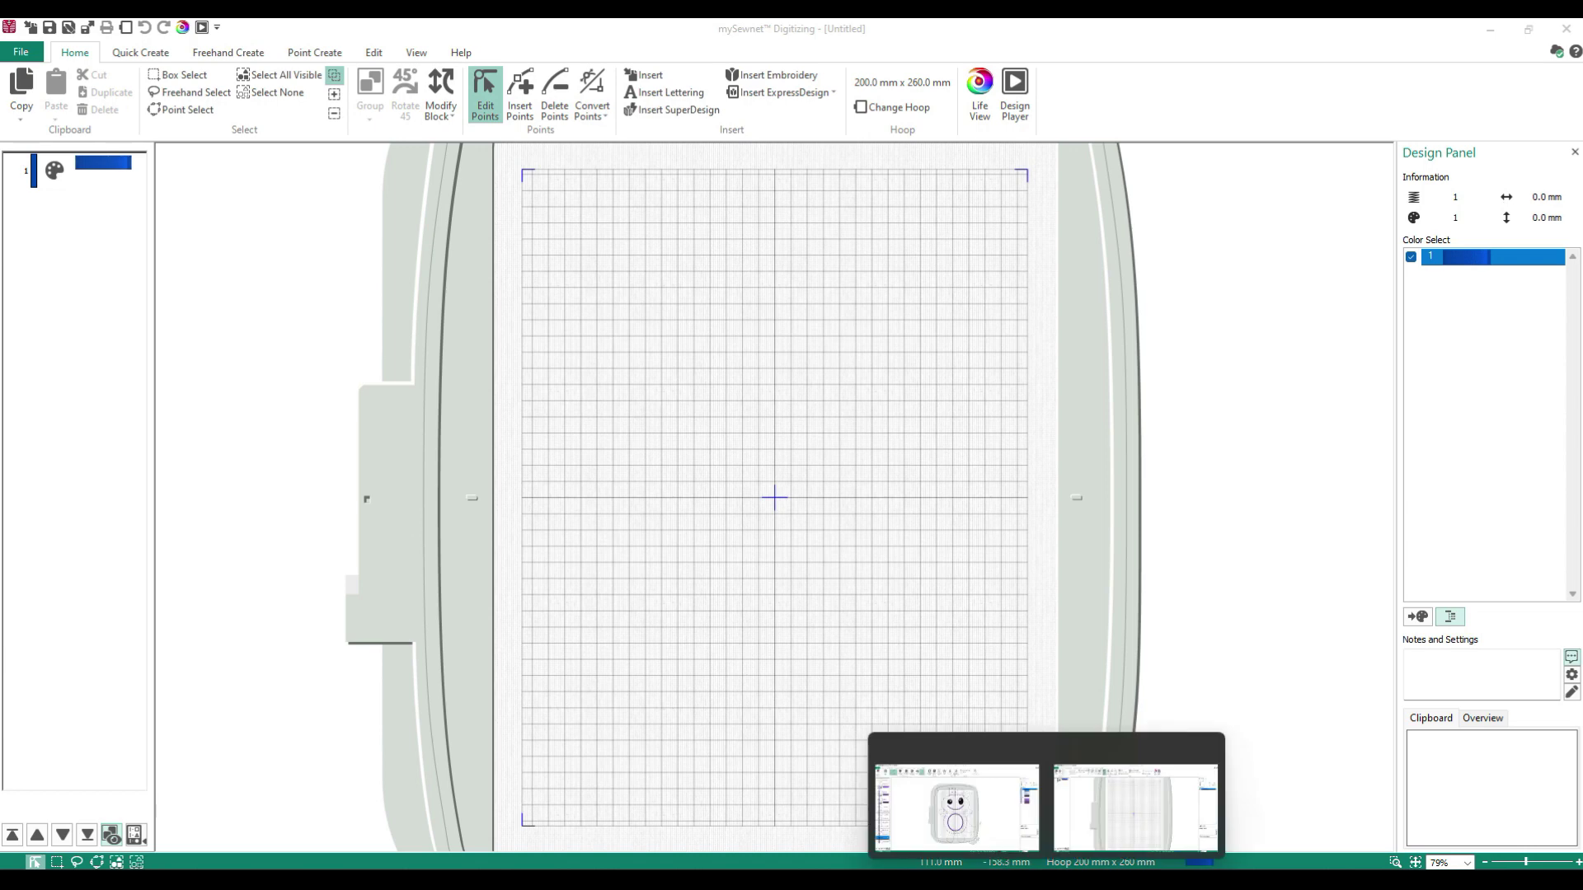
click(952, 824)
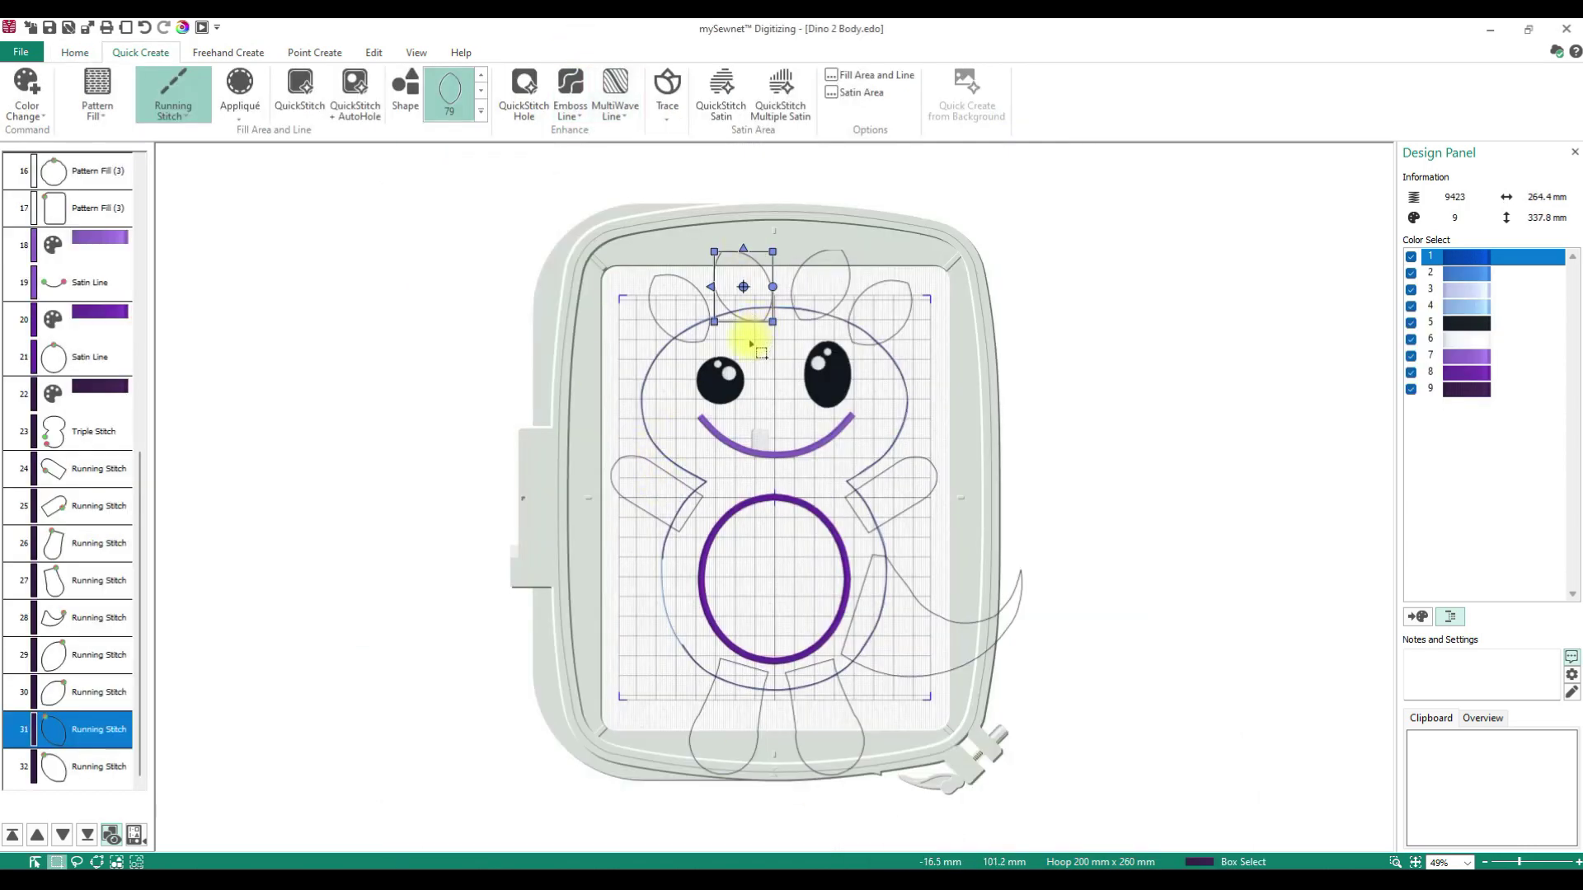
key(ctrl+c)
mouse_move(1047, 881)
click(1135, 829)
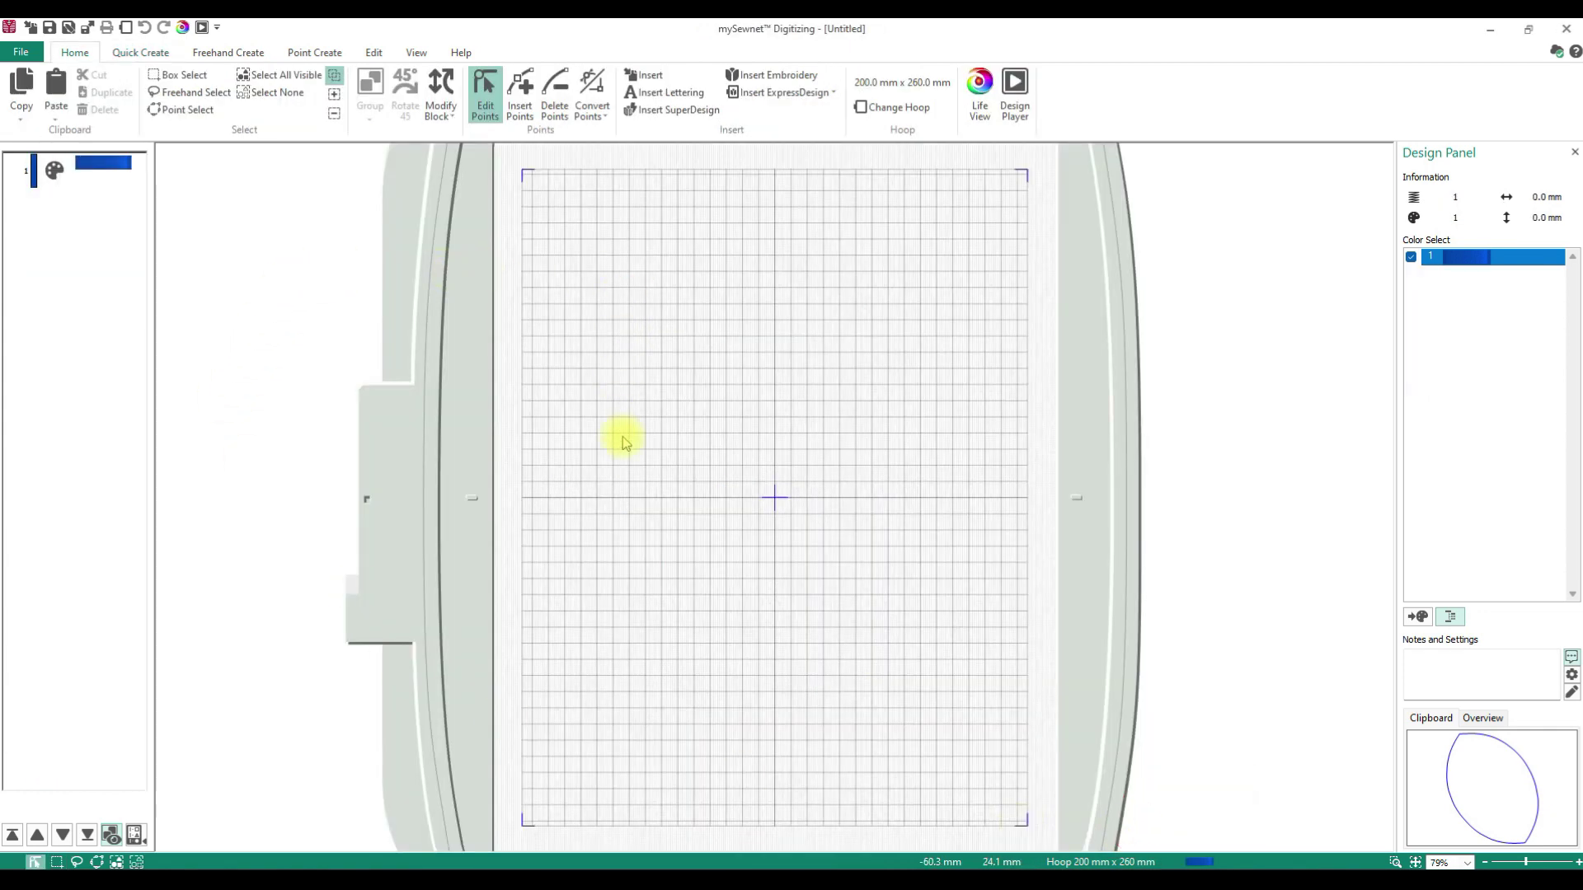
key(ctrl+v)
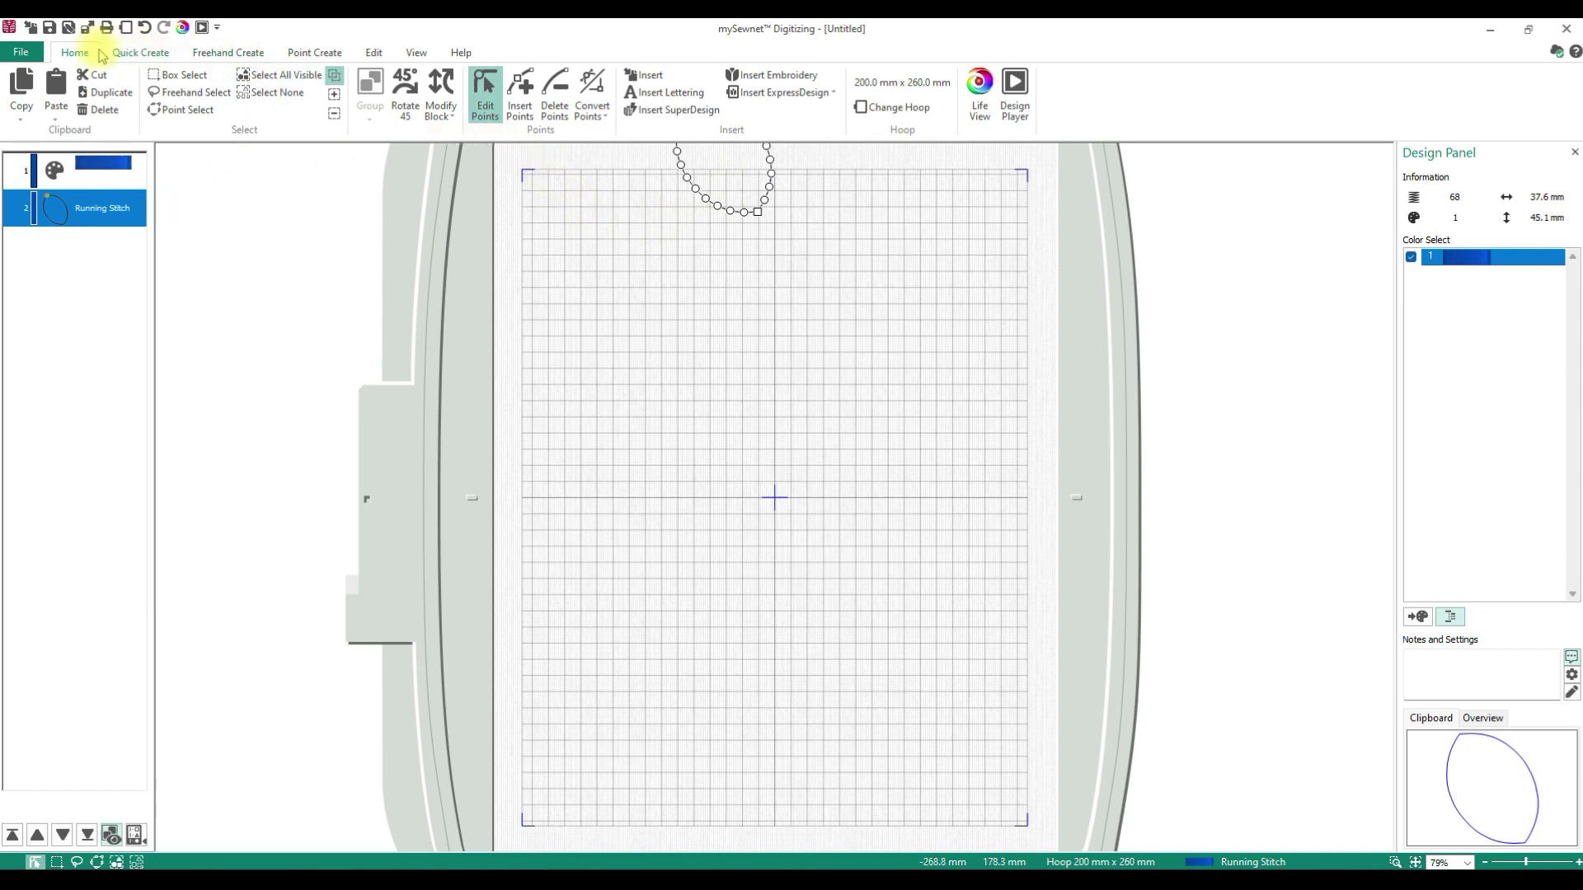
Move the pasted spike into the hoop's upper left corner and rotate it to lie horizontally.
click(176, 73)
mouse_move(695, 170)
mouse_down()
mouse_move(608, 283)
mouse_move(558, 268)
mouse_up()
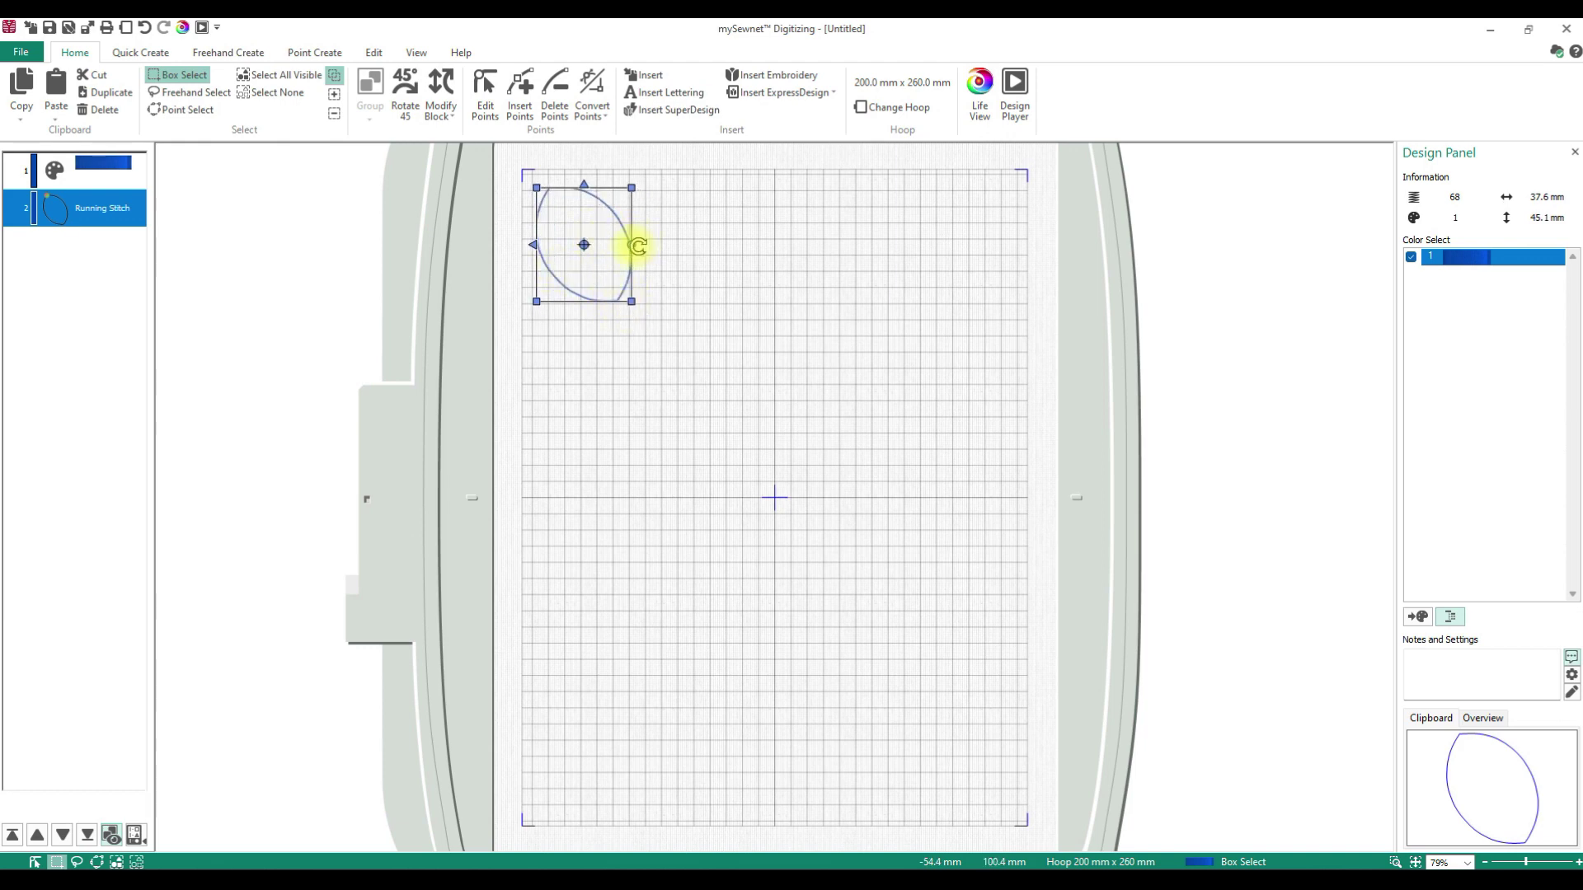
drag(636, 246, 639, 165)
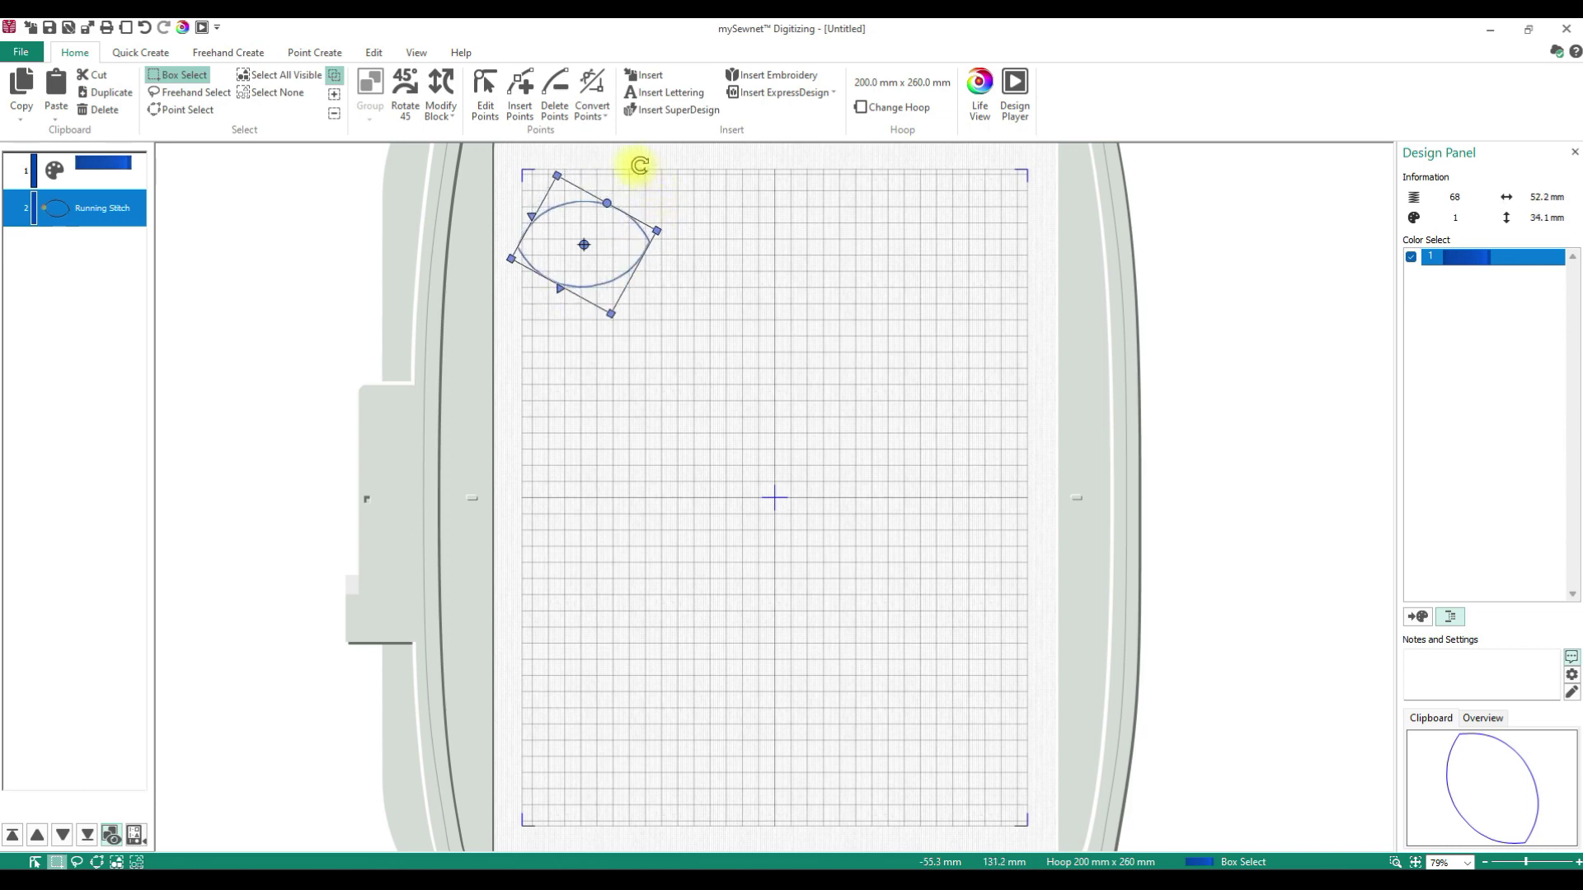
drag(621, 231, 635, 219)
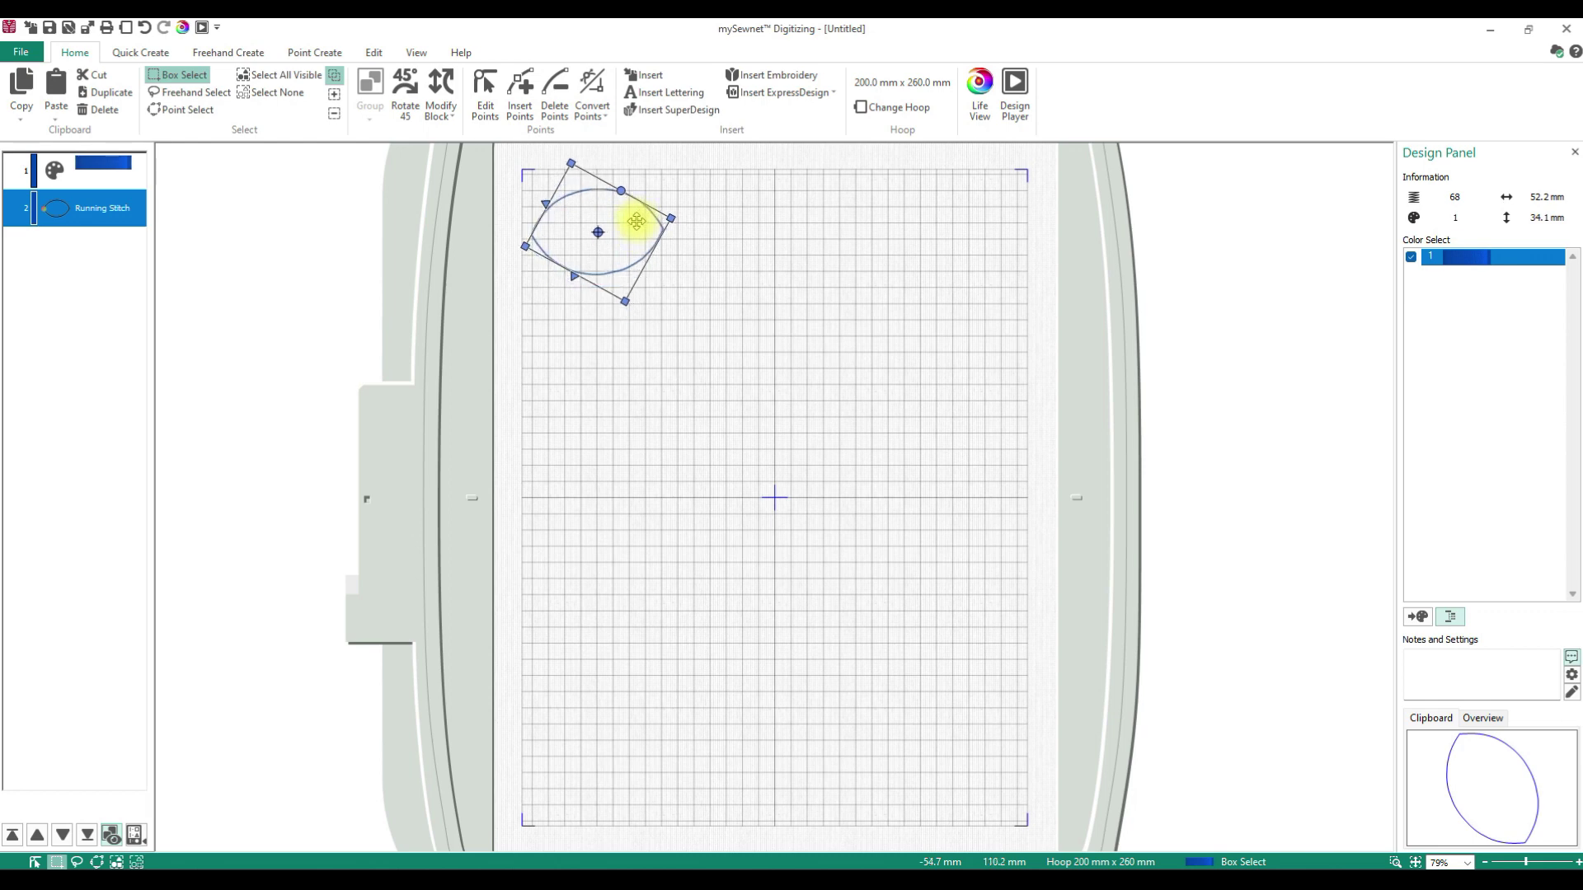
Paste three copies of the horizontal spike and stack them in a column below the original.
key(ctrl+c)
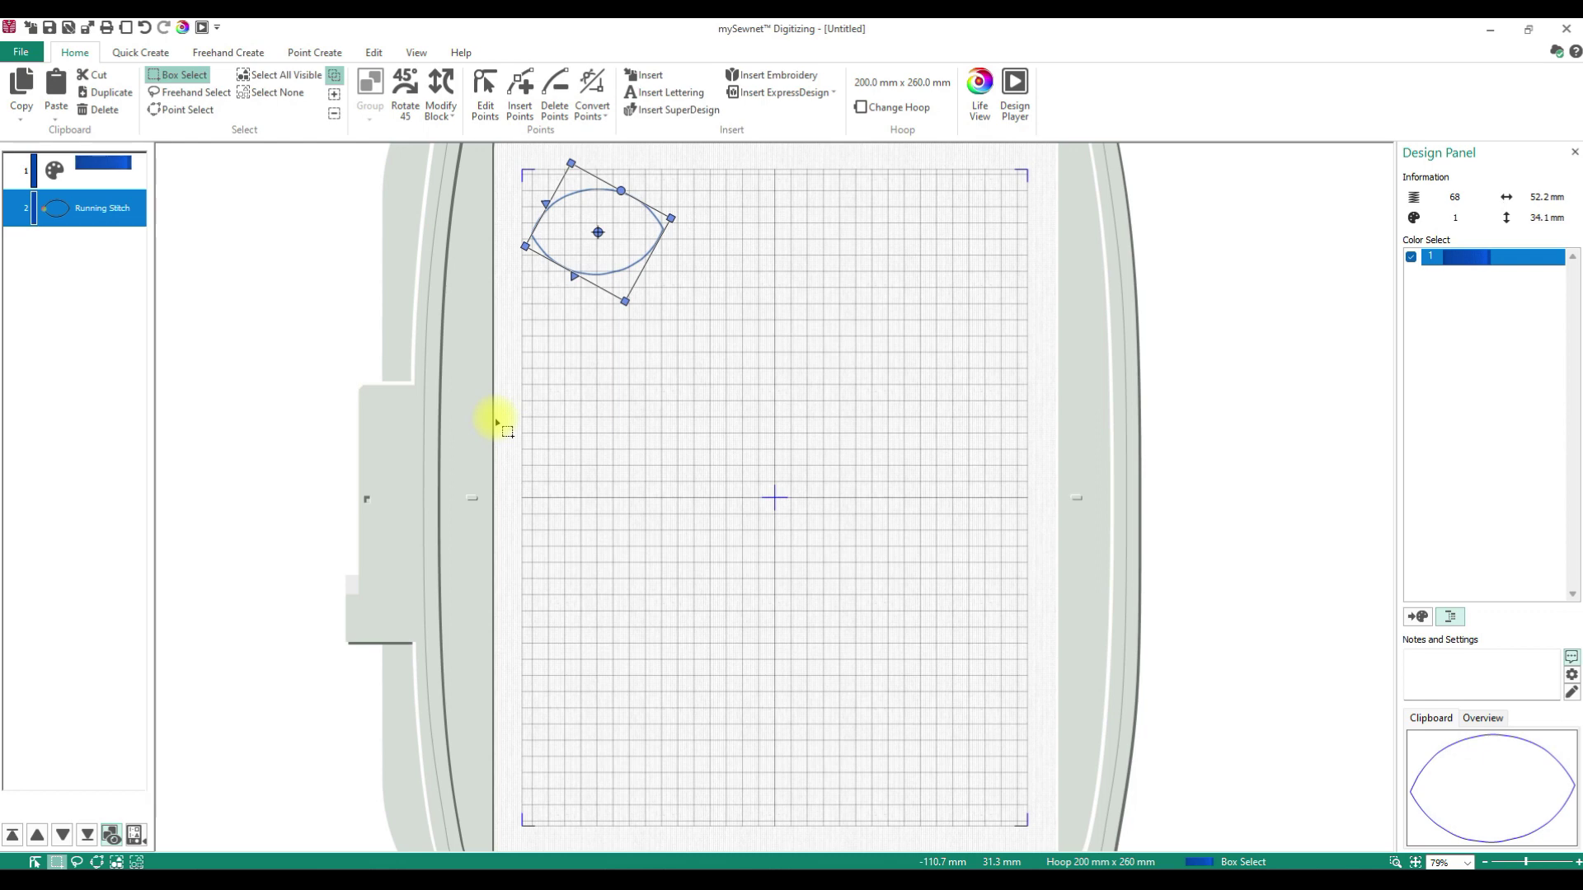
key(ctrl+v)
drag(617, 240, 621, 360)
key(ctrl+v)
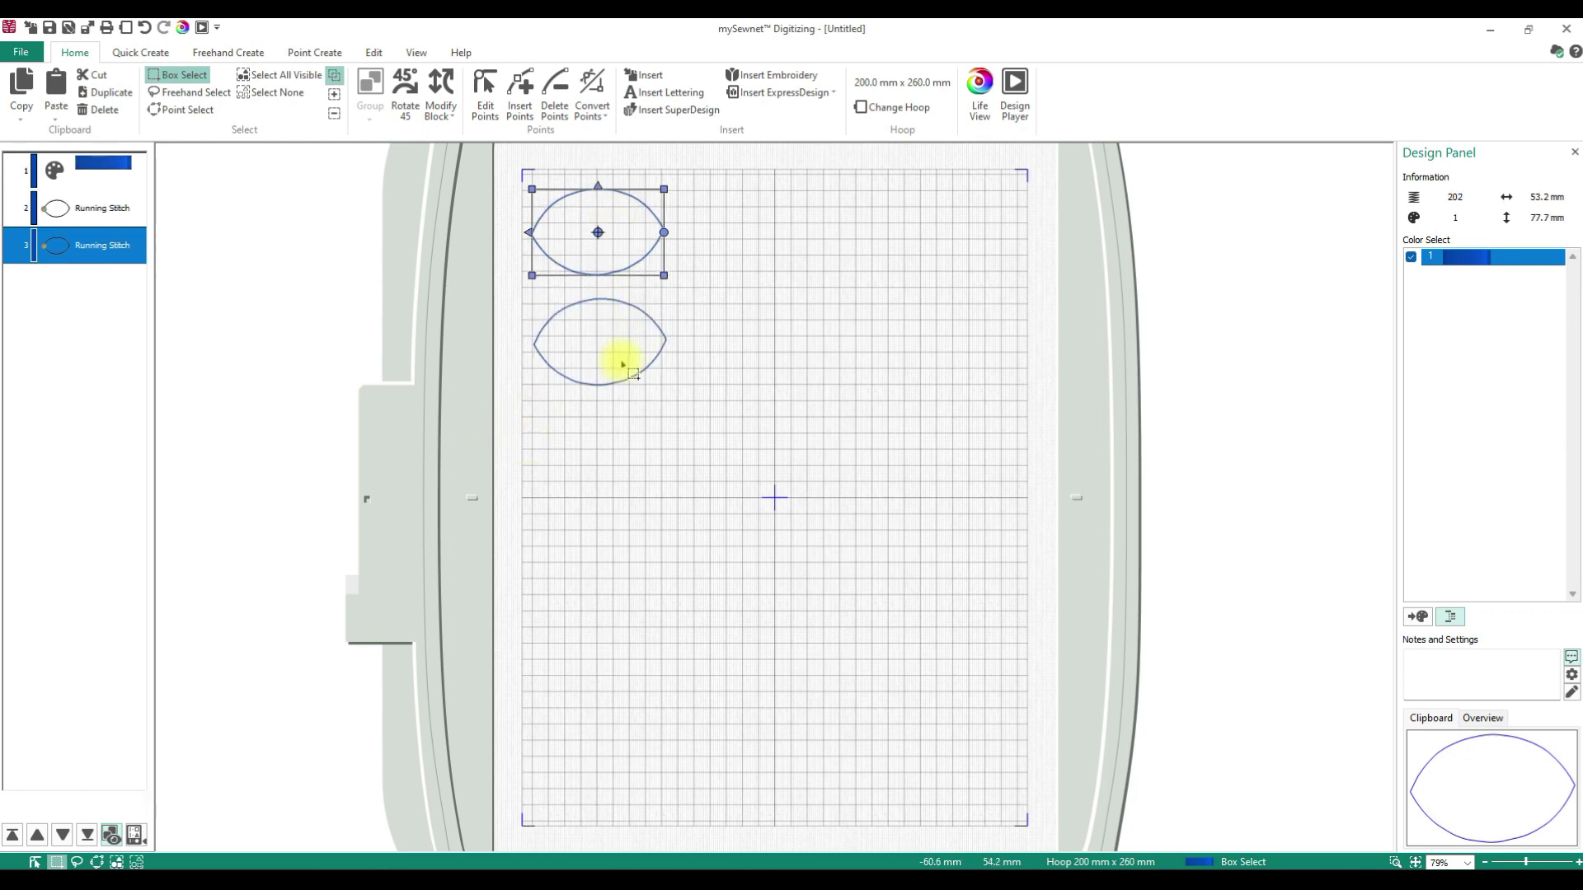
drag(618, 226, 625, 459)
key(ctrl+v)
drag(618, 233, 630, 559)
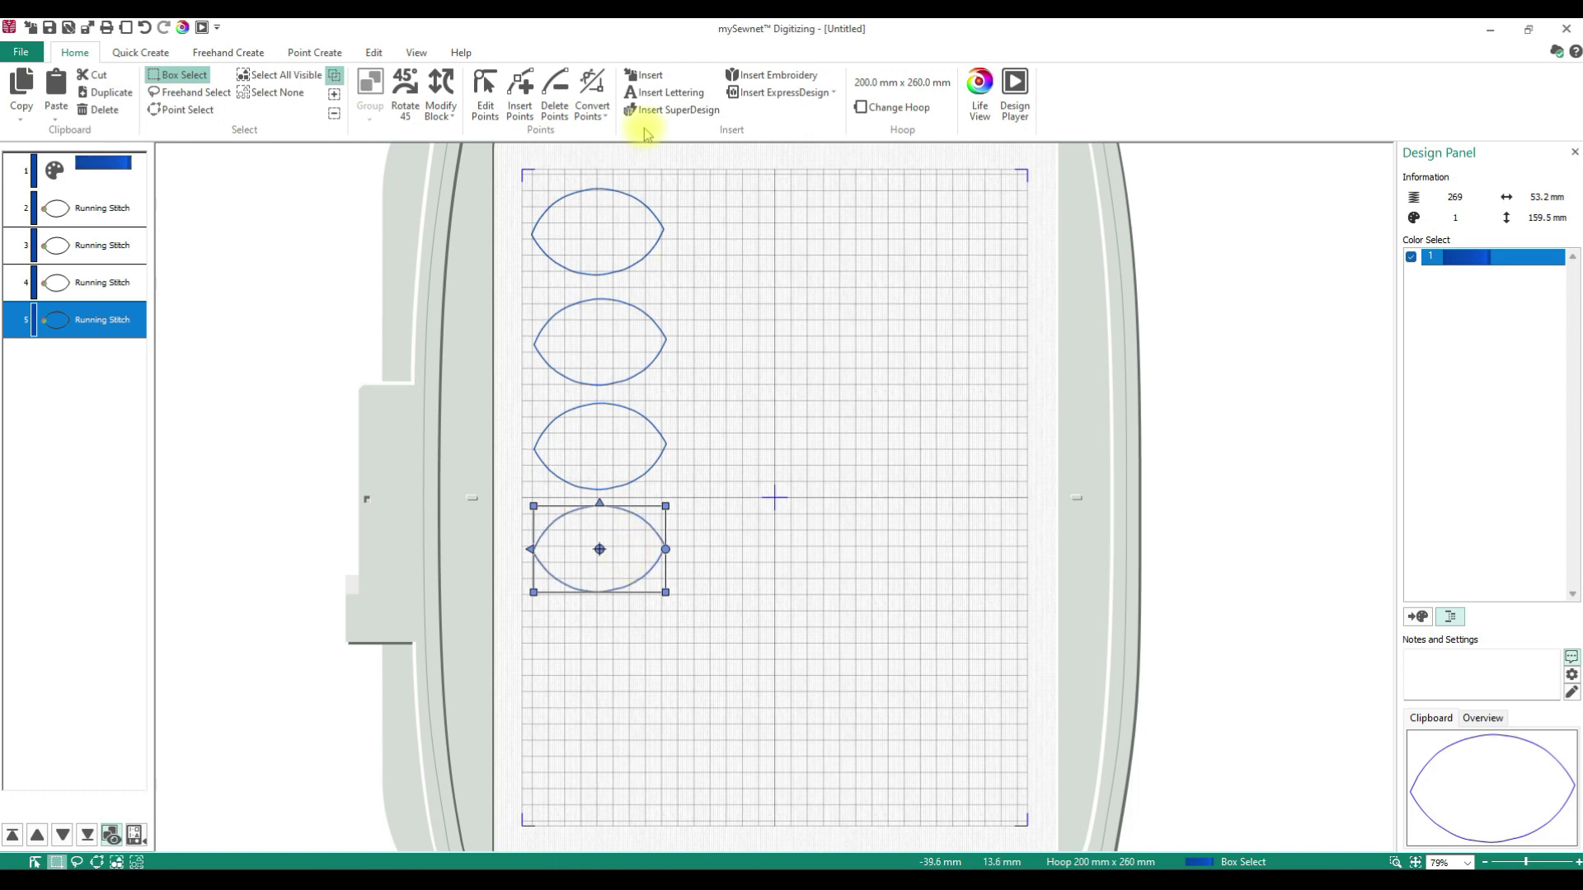
Move the top spike into the hoop's upper left corner and close the gaps between the four stacked spikes.
click(624, 207)
drag(617, 219, 612, 208)
click(618, 309)
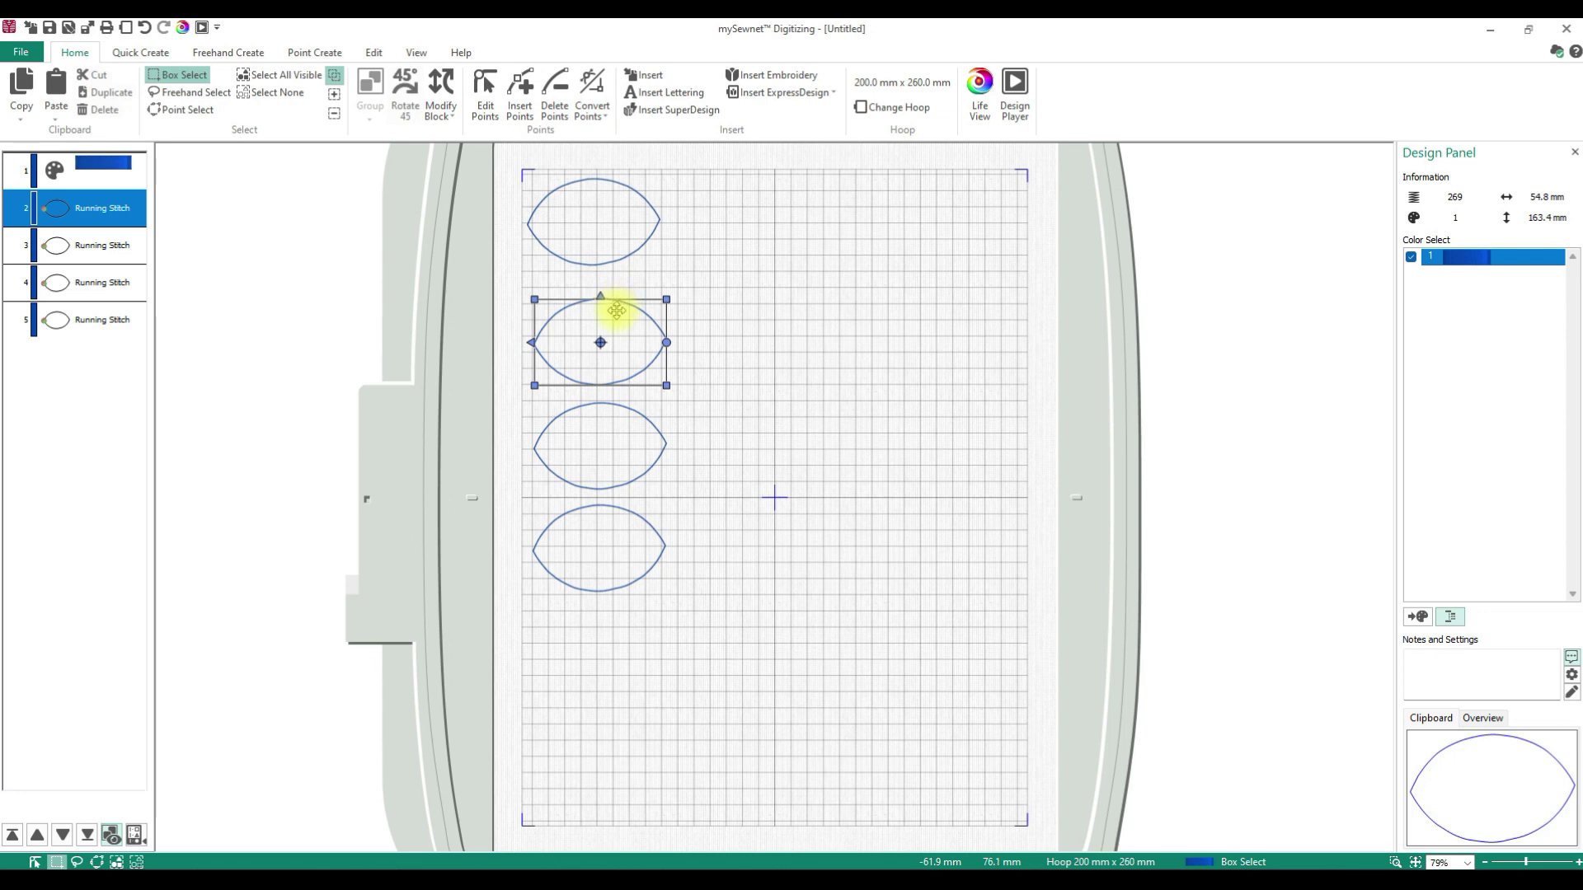
drag(611, 321, 607, 298)
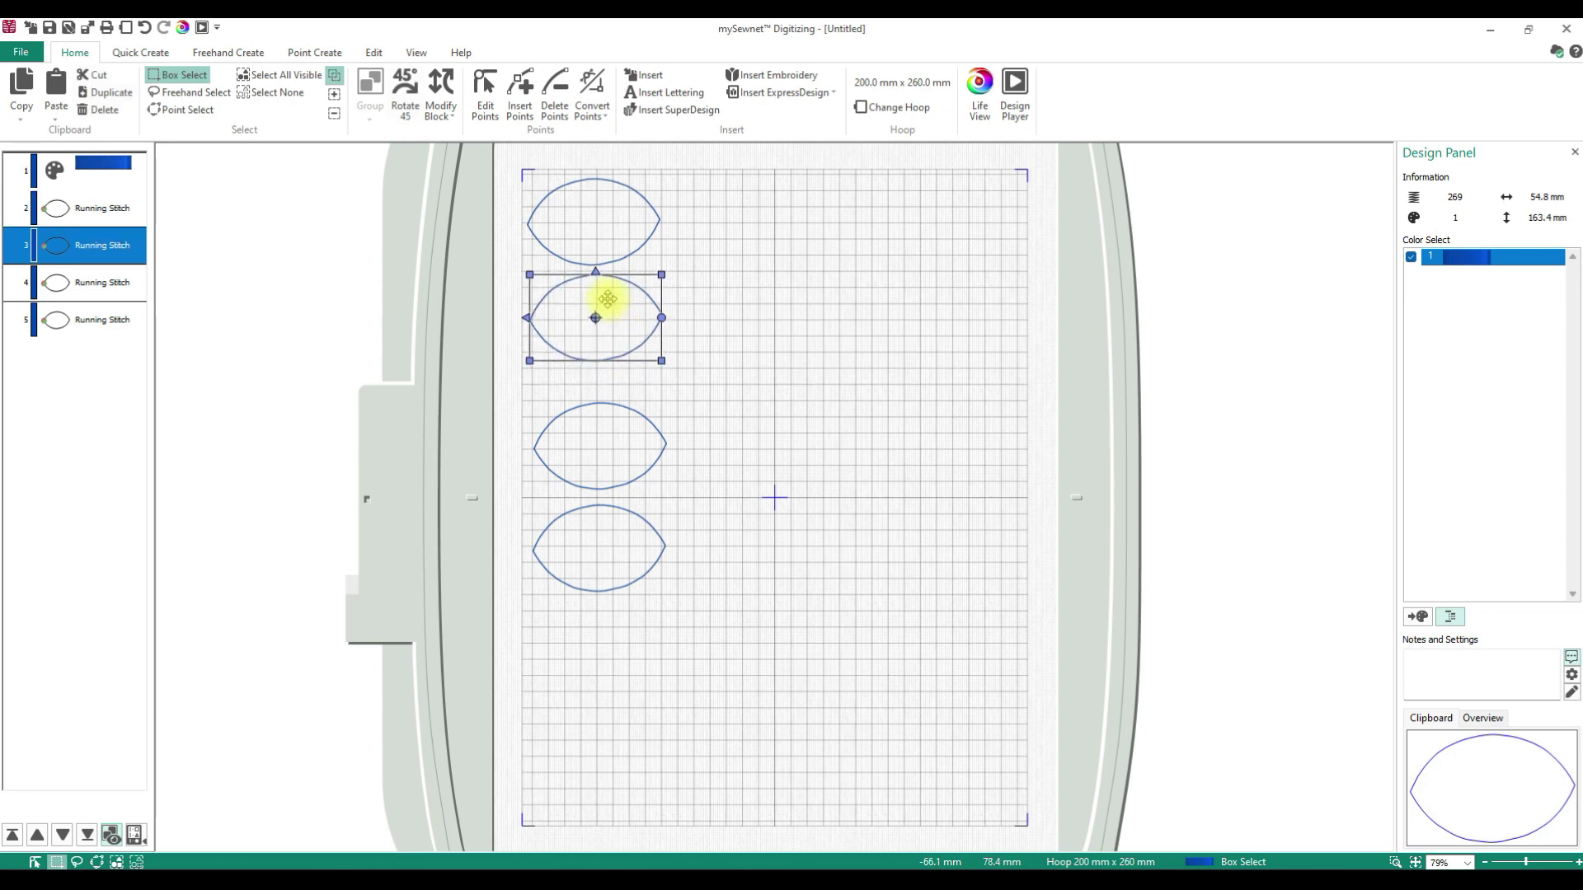
click(624, 414)
drag(624, 421, 622, 387)
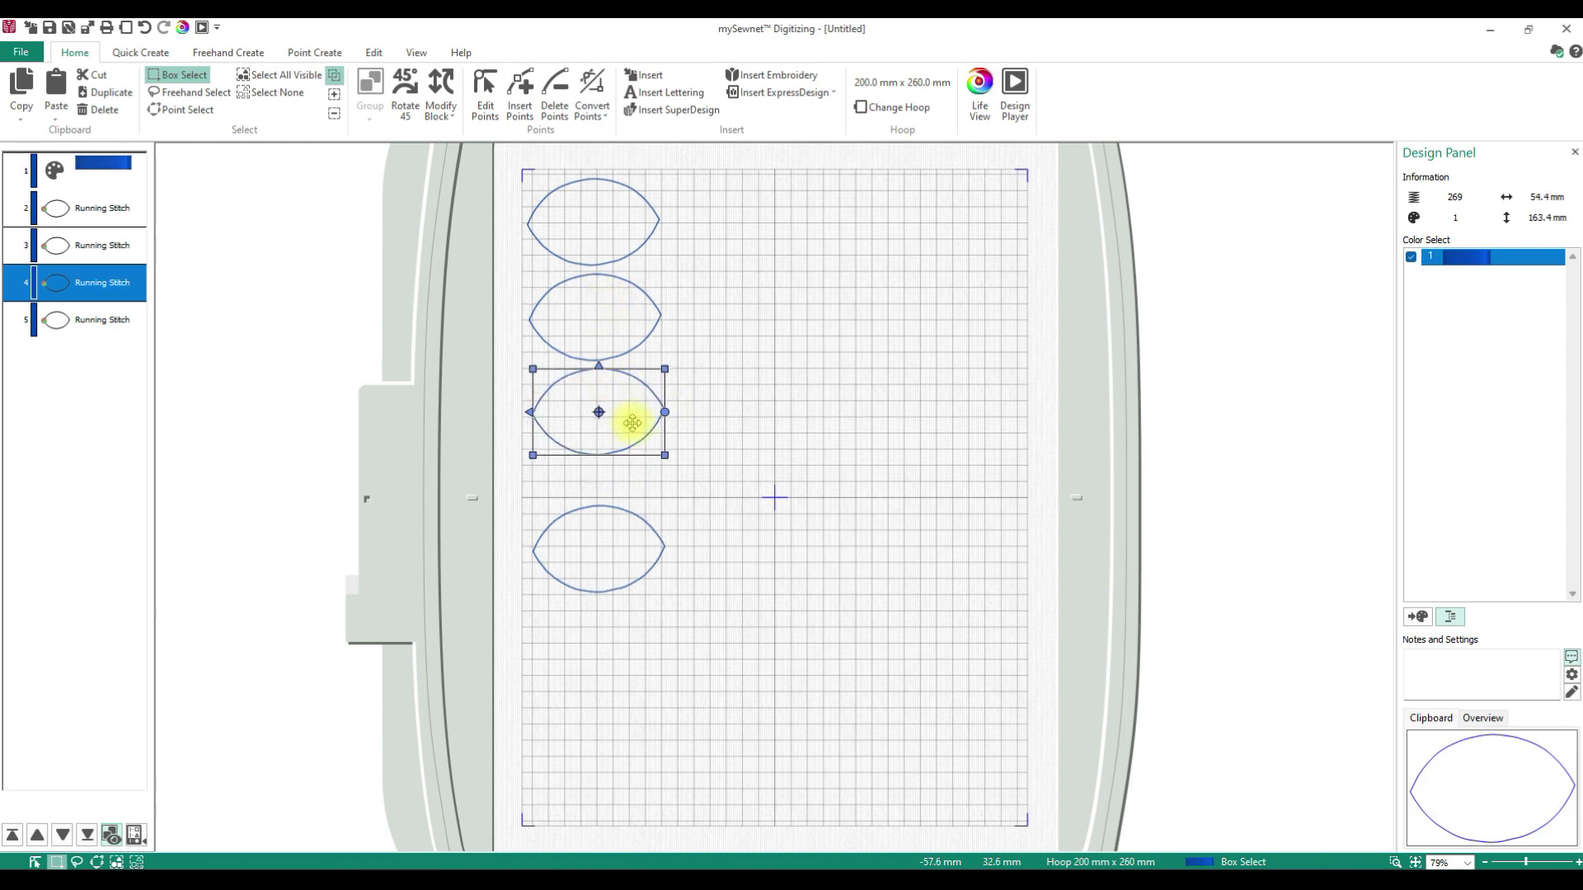
click(610, 507)
drag(605, 531, 601, 489)
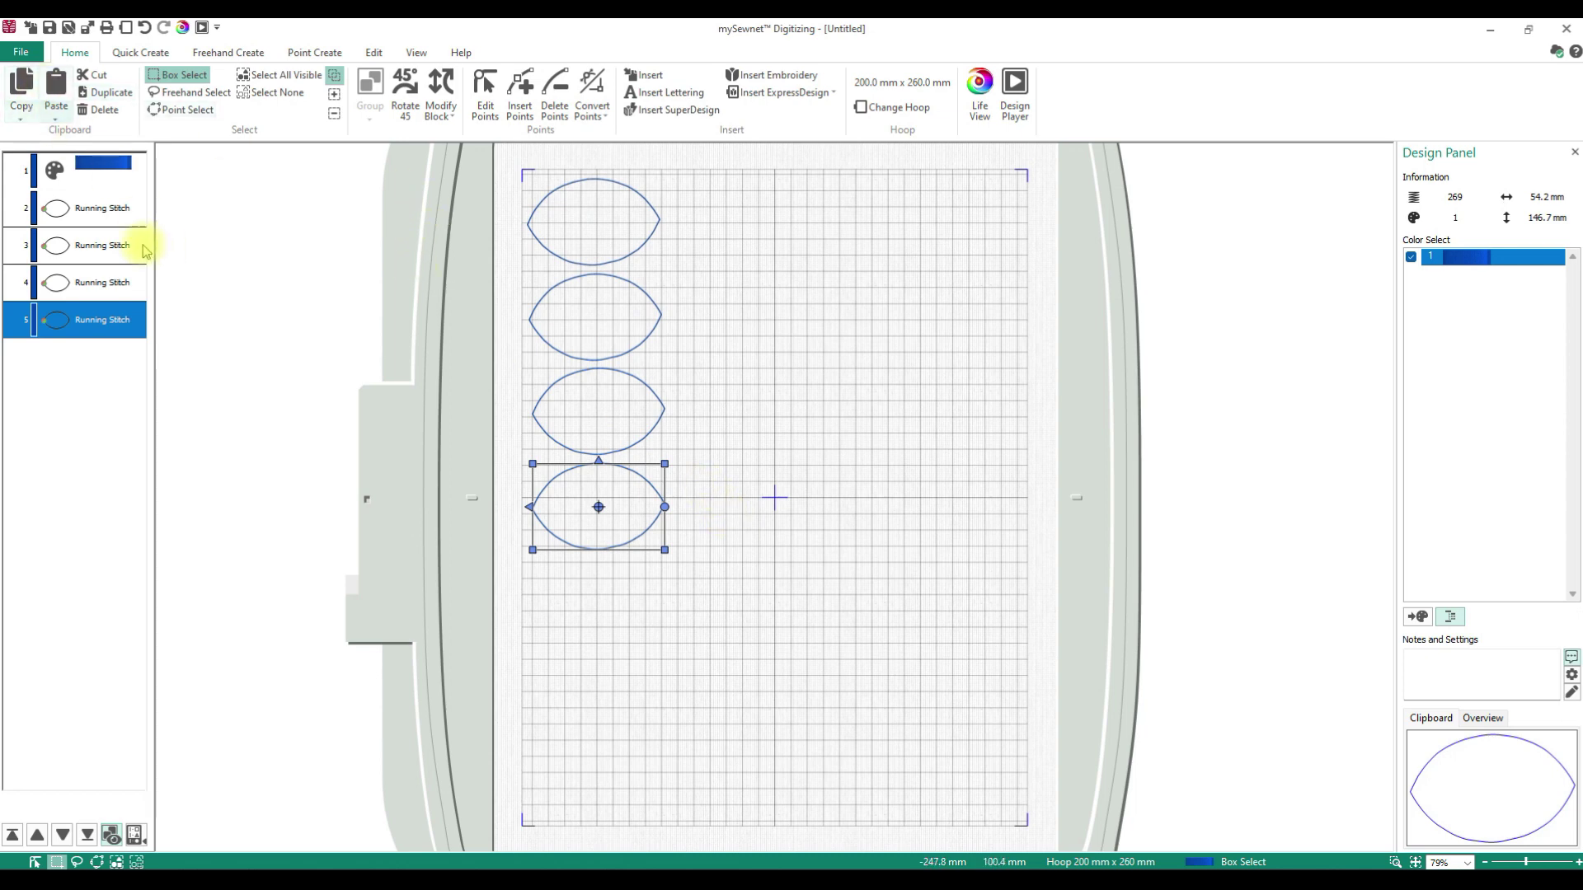
Add a running-stitch rectangle before the spikes, using shape 3, and fit it around all four at about 59 x 155 mm.
click(86, 173)
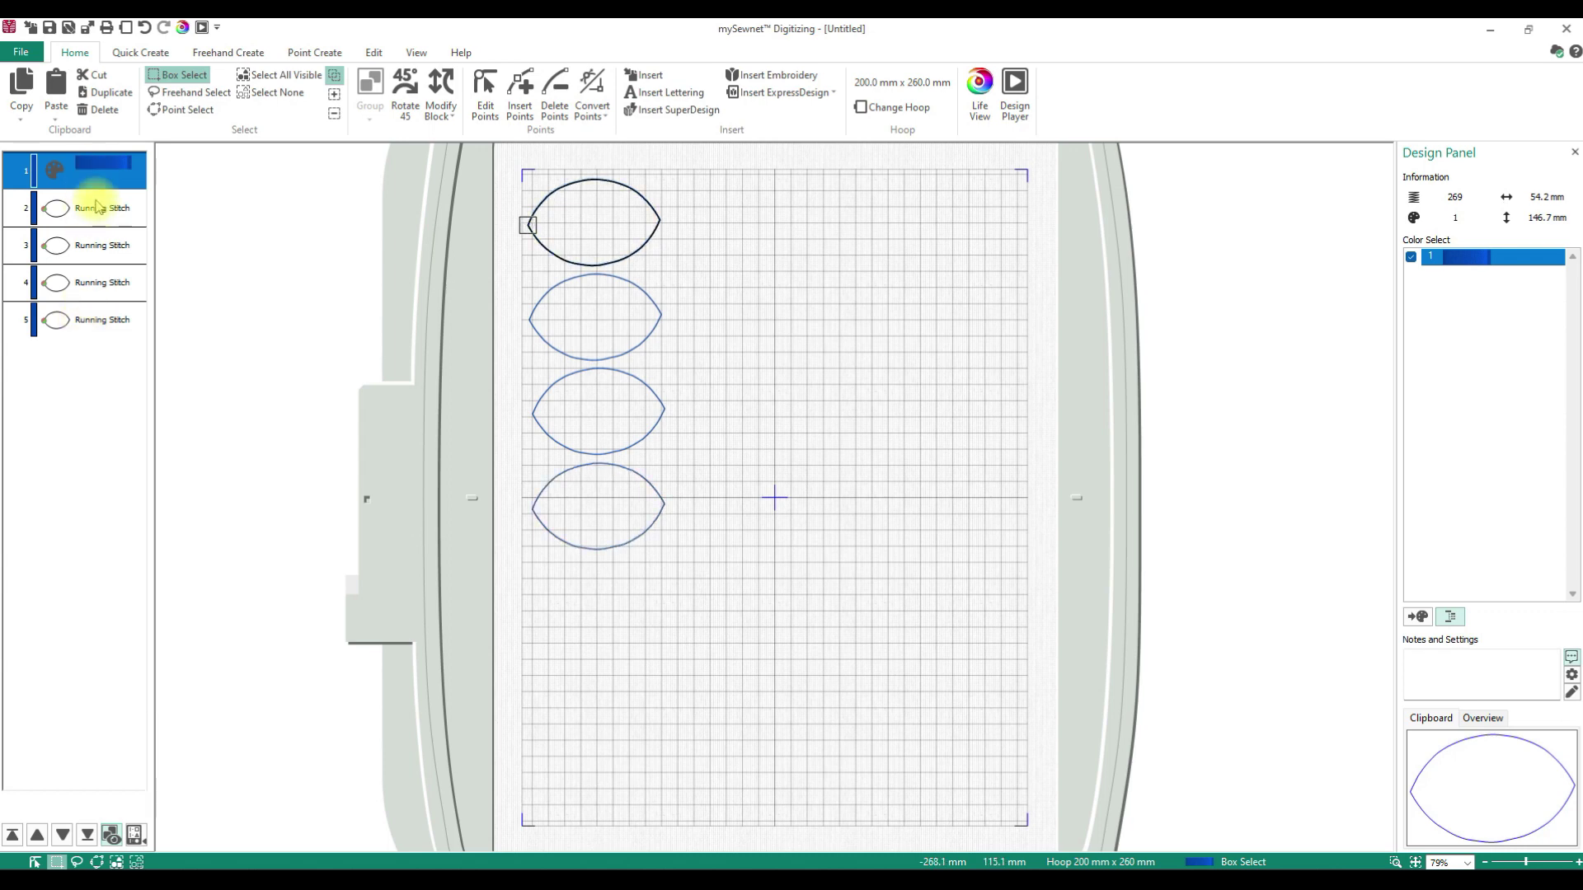
click(140, 53)
click(183, 113)
click(188, 152)
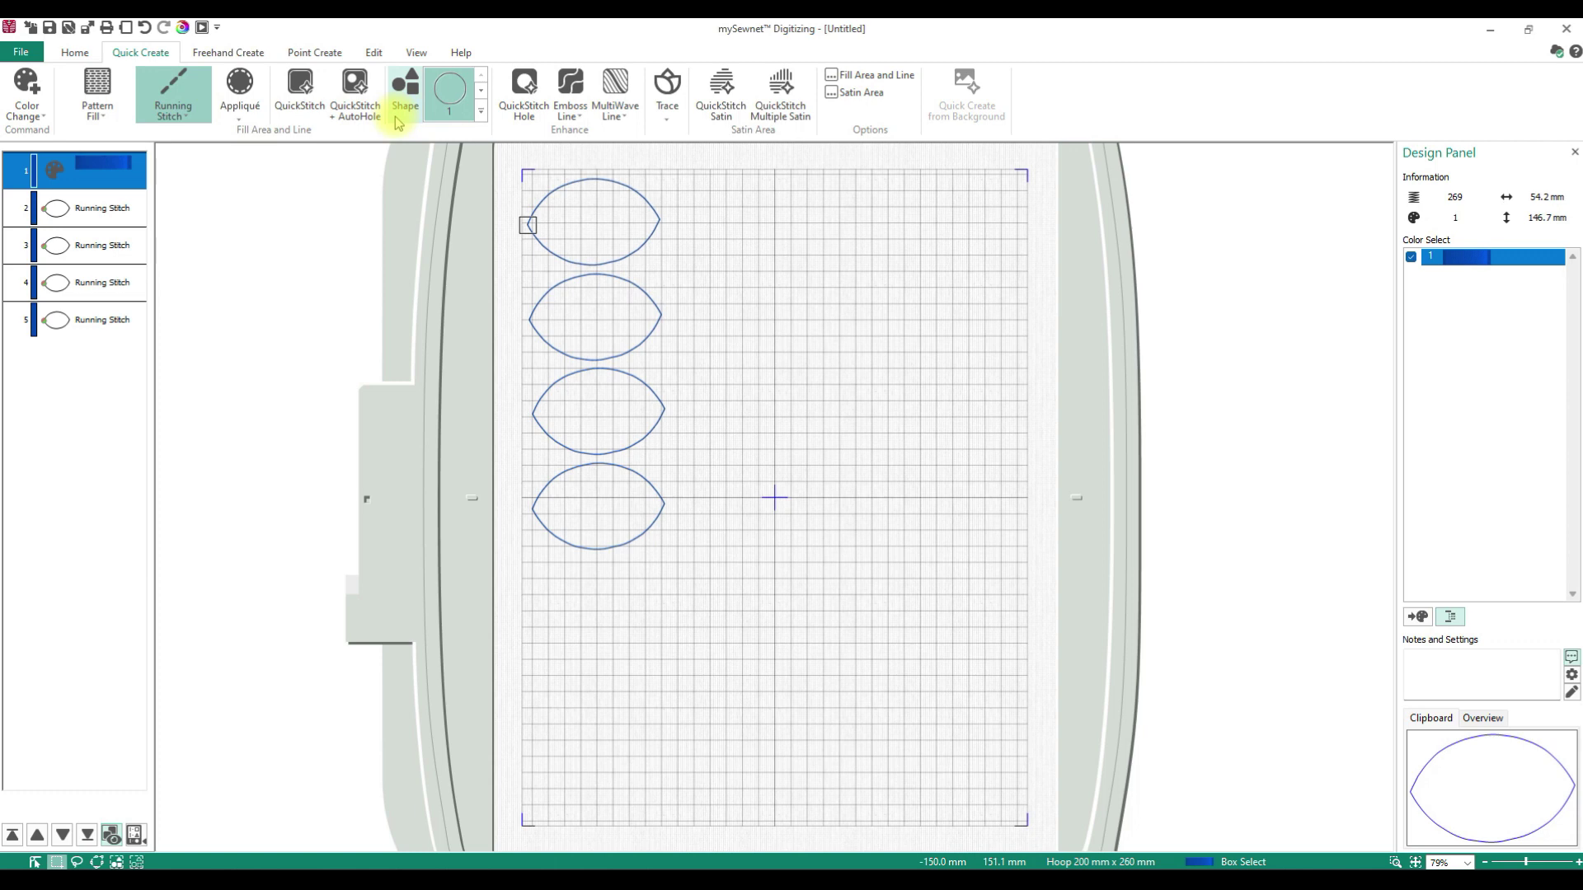
click(481, 110)
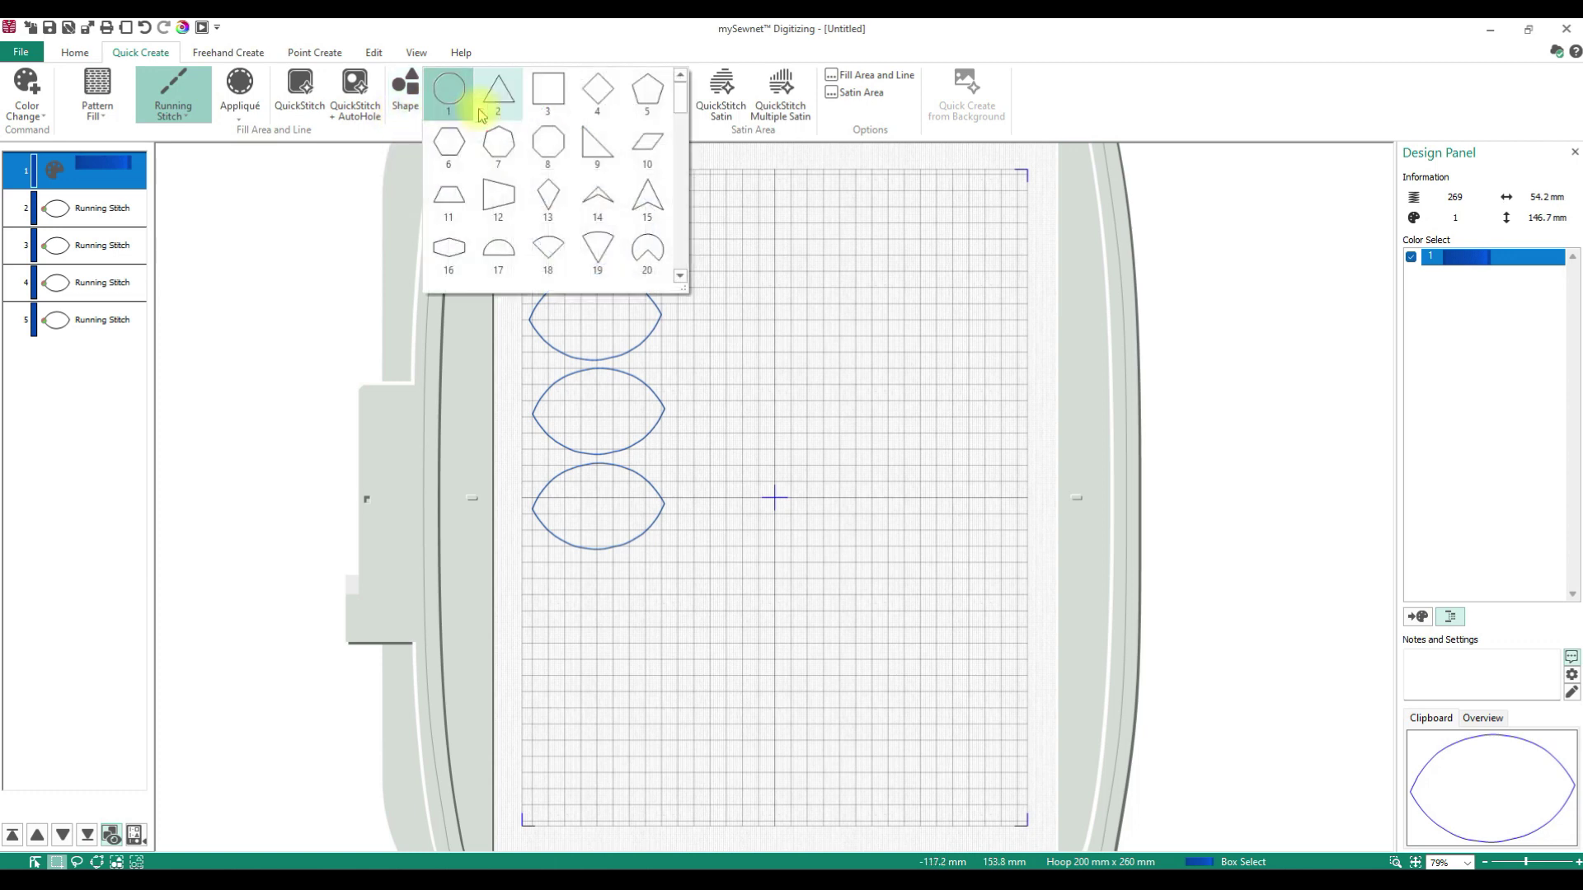
click(549, 110)
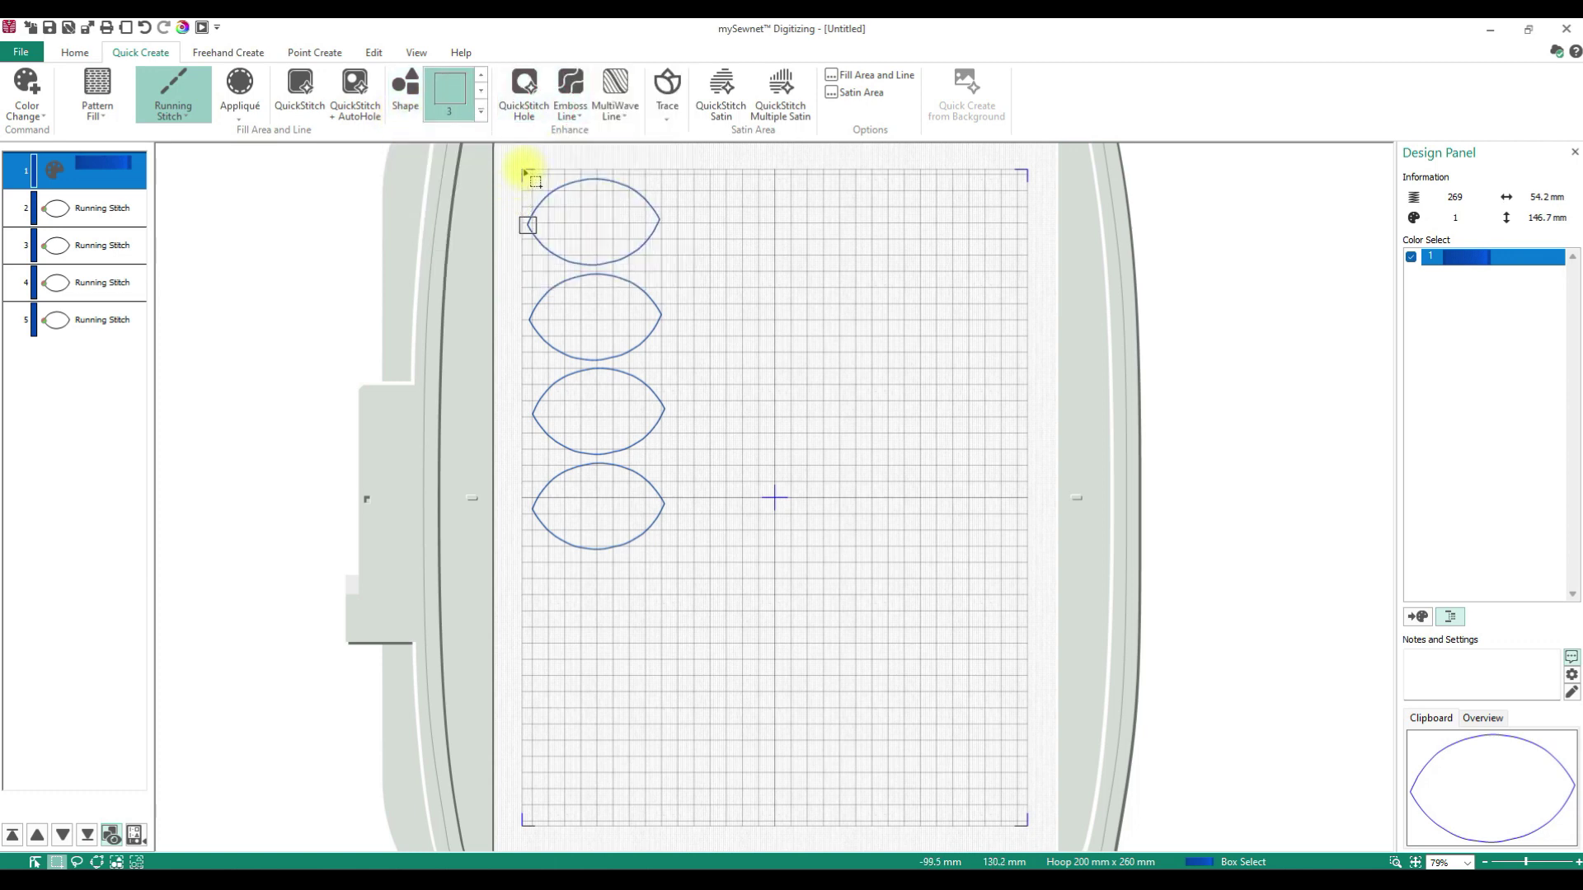
click(407, 87)
drag(758, 454, 570, 192)
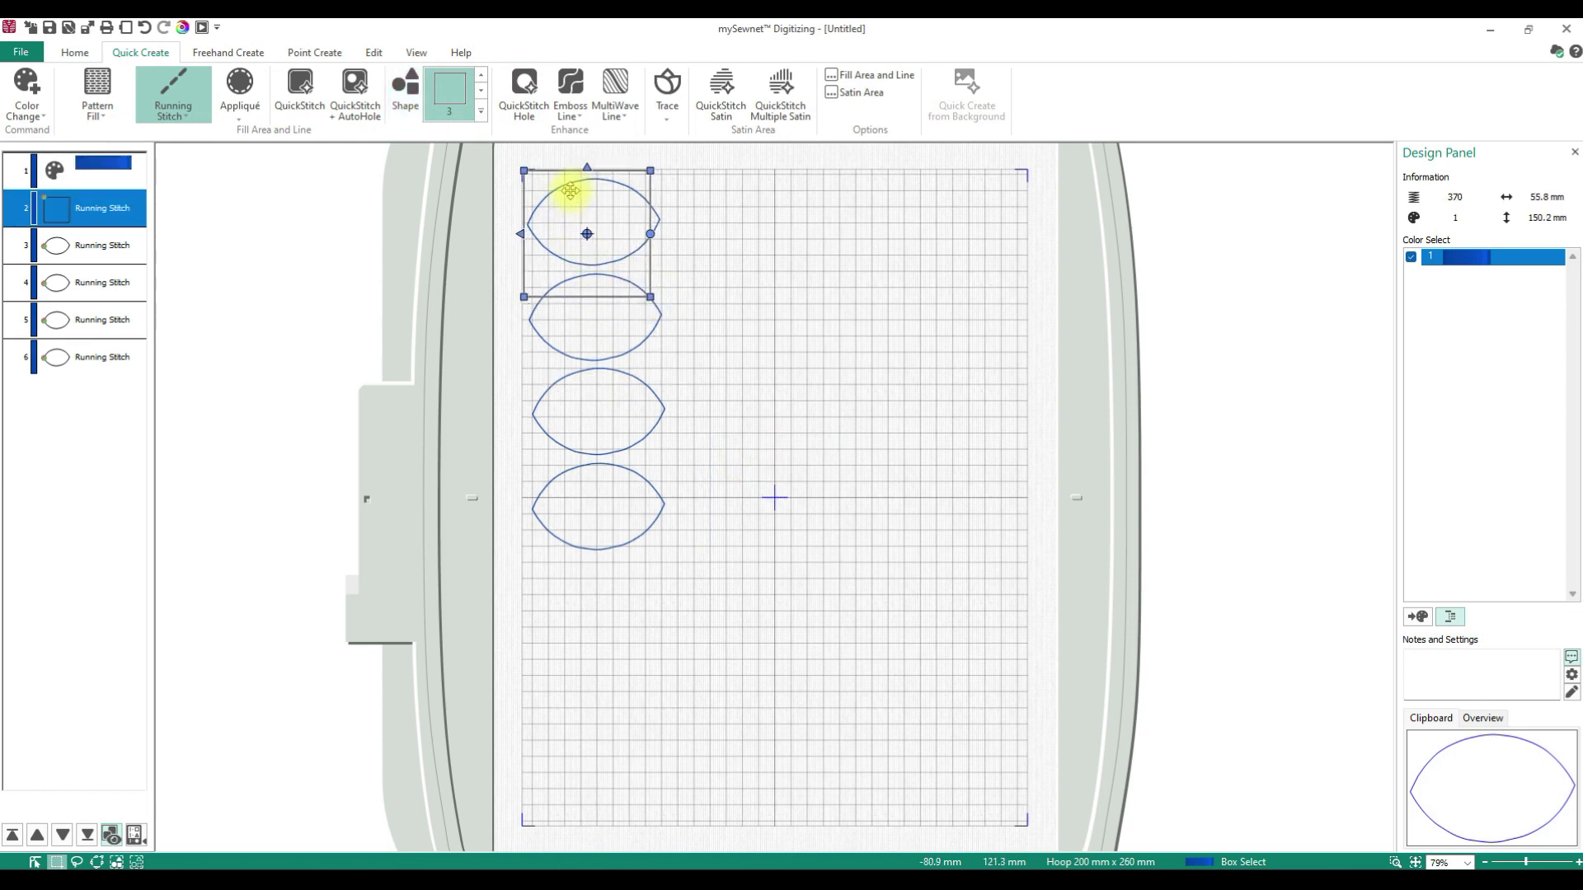
drag(650, 298, 672, 561)
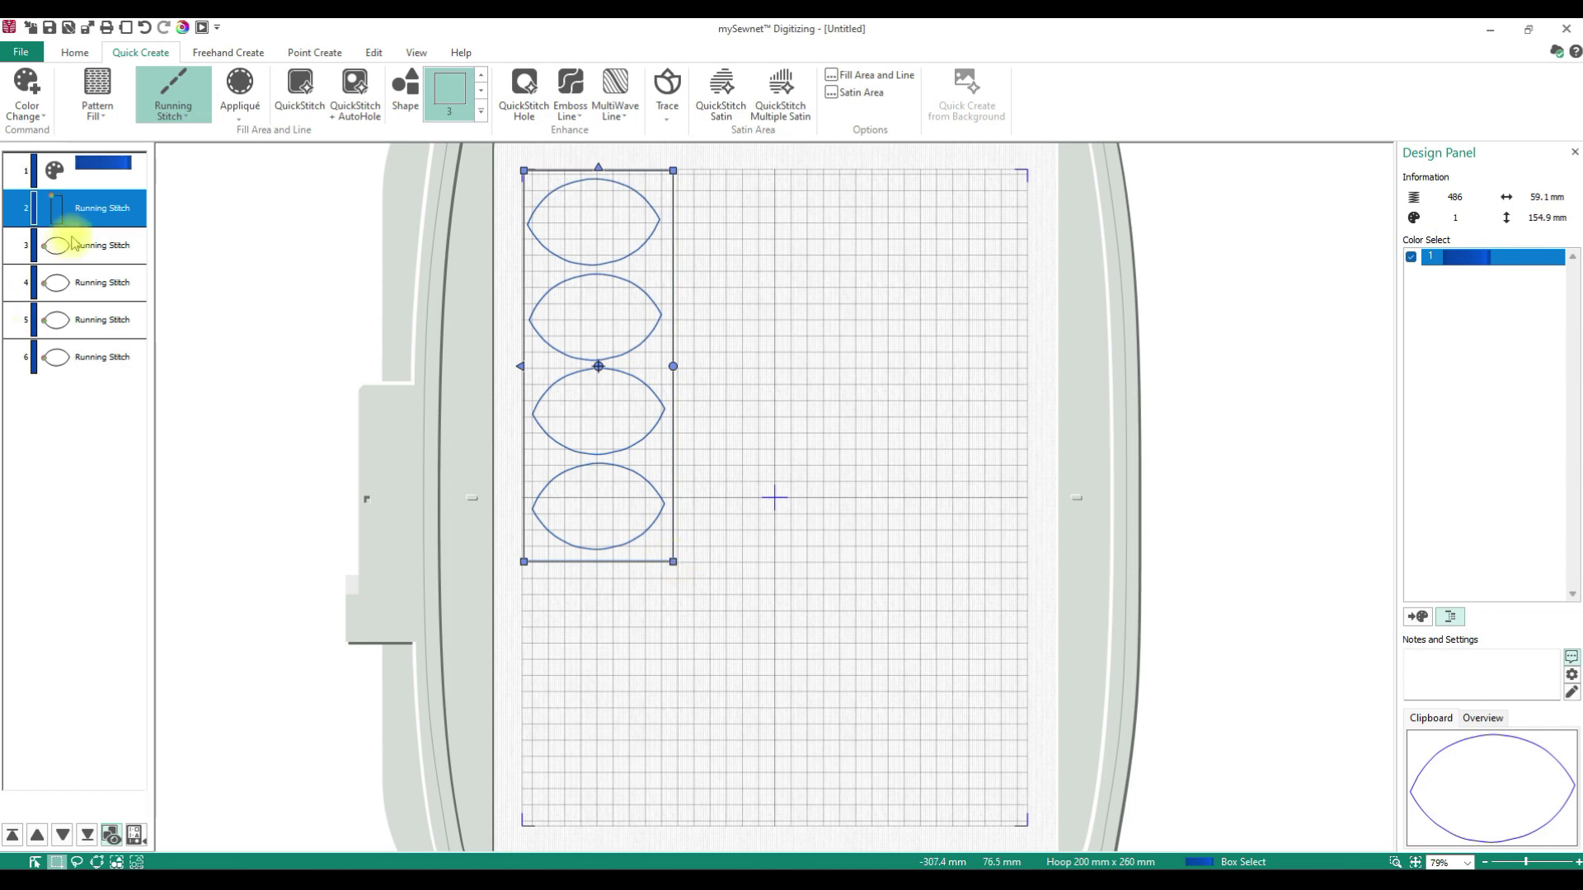
Insert a color change to 2526 Bright Blue after the rectangle around the spikes.
click(104, 219)
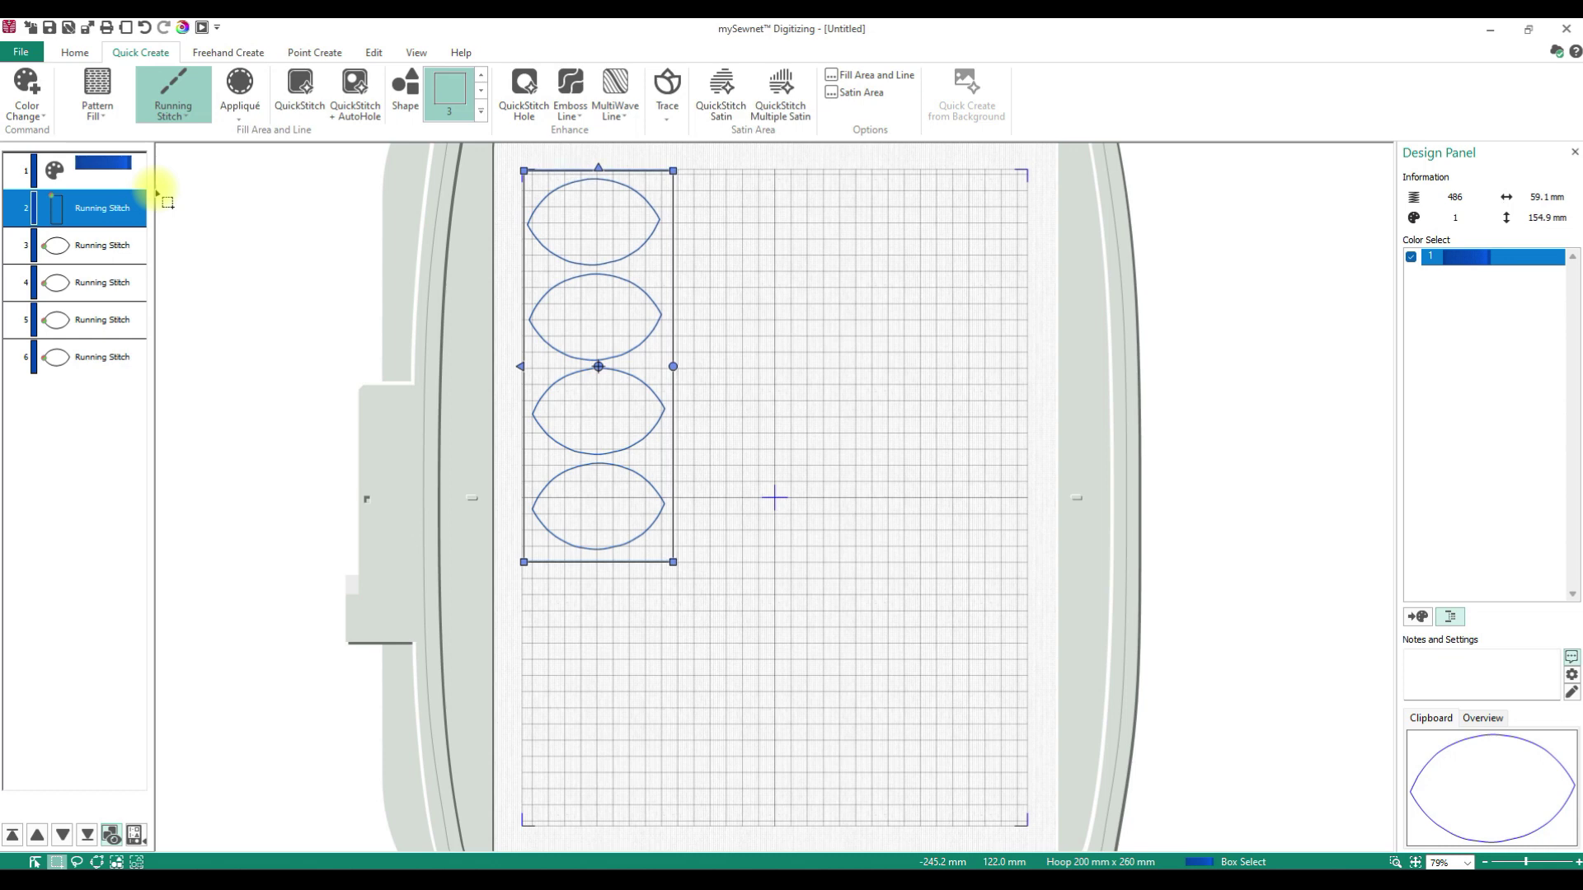
right_click(96, 213)
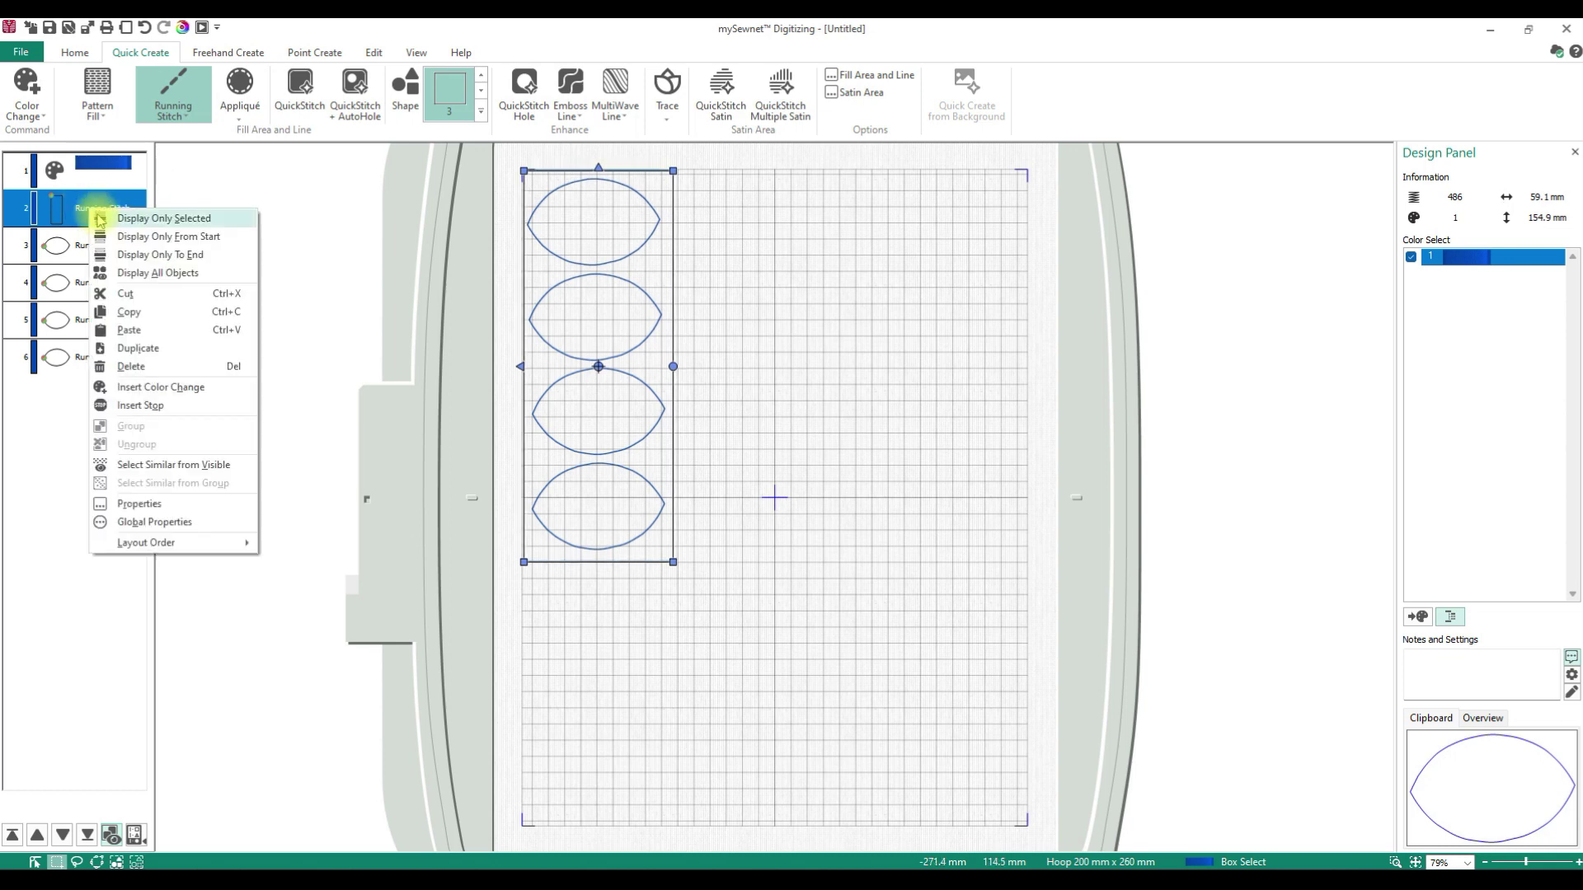
click(165, 387)
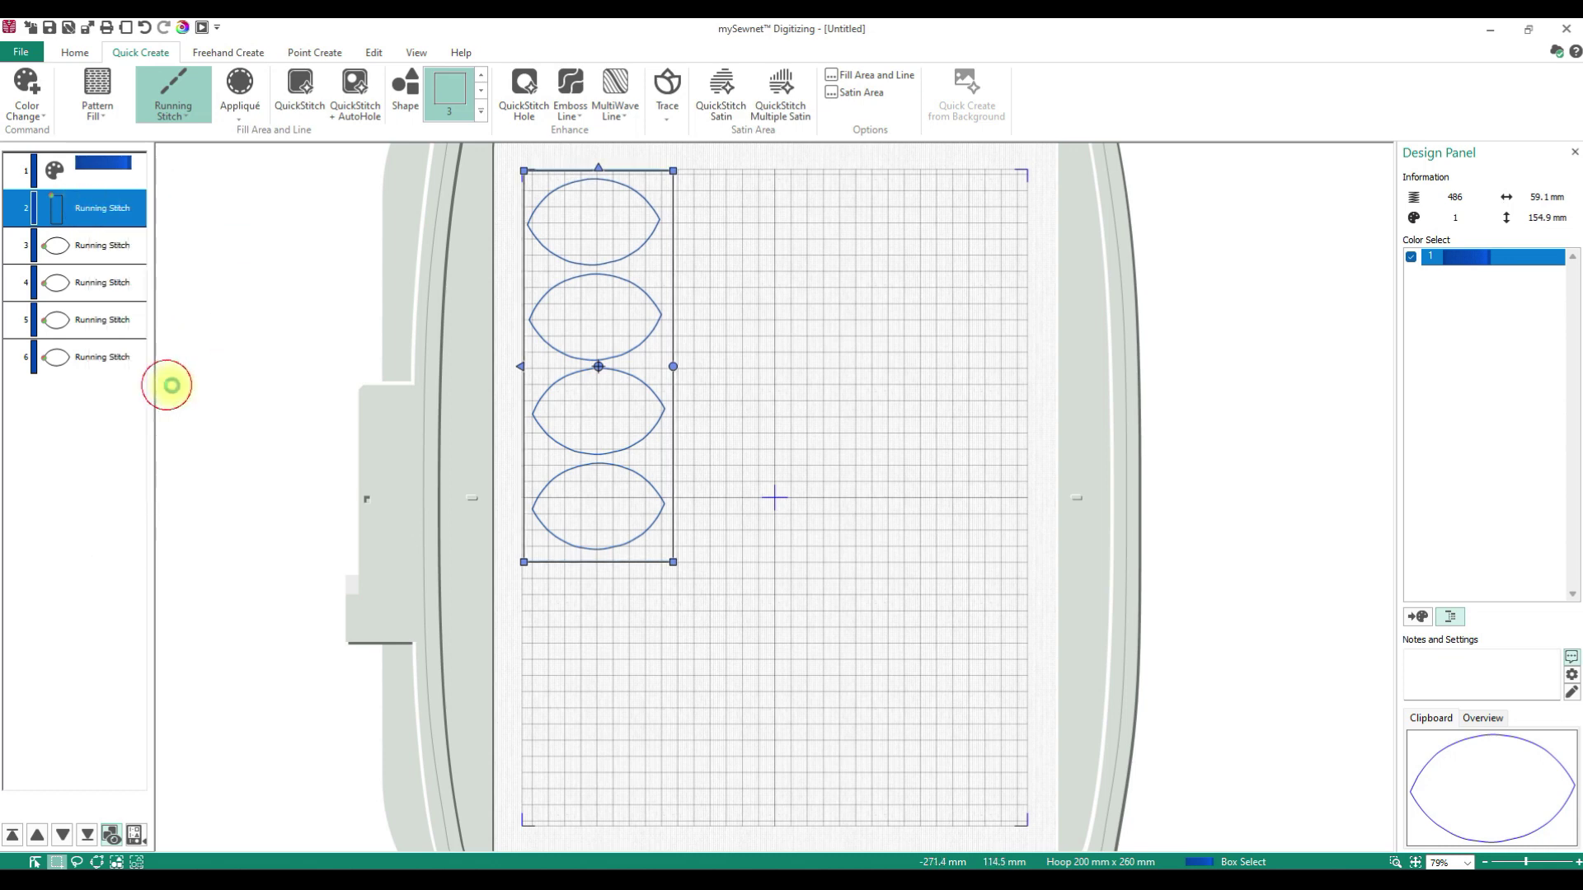
click(619, 416)
click(575, 629)
click(871, 644)
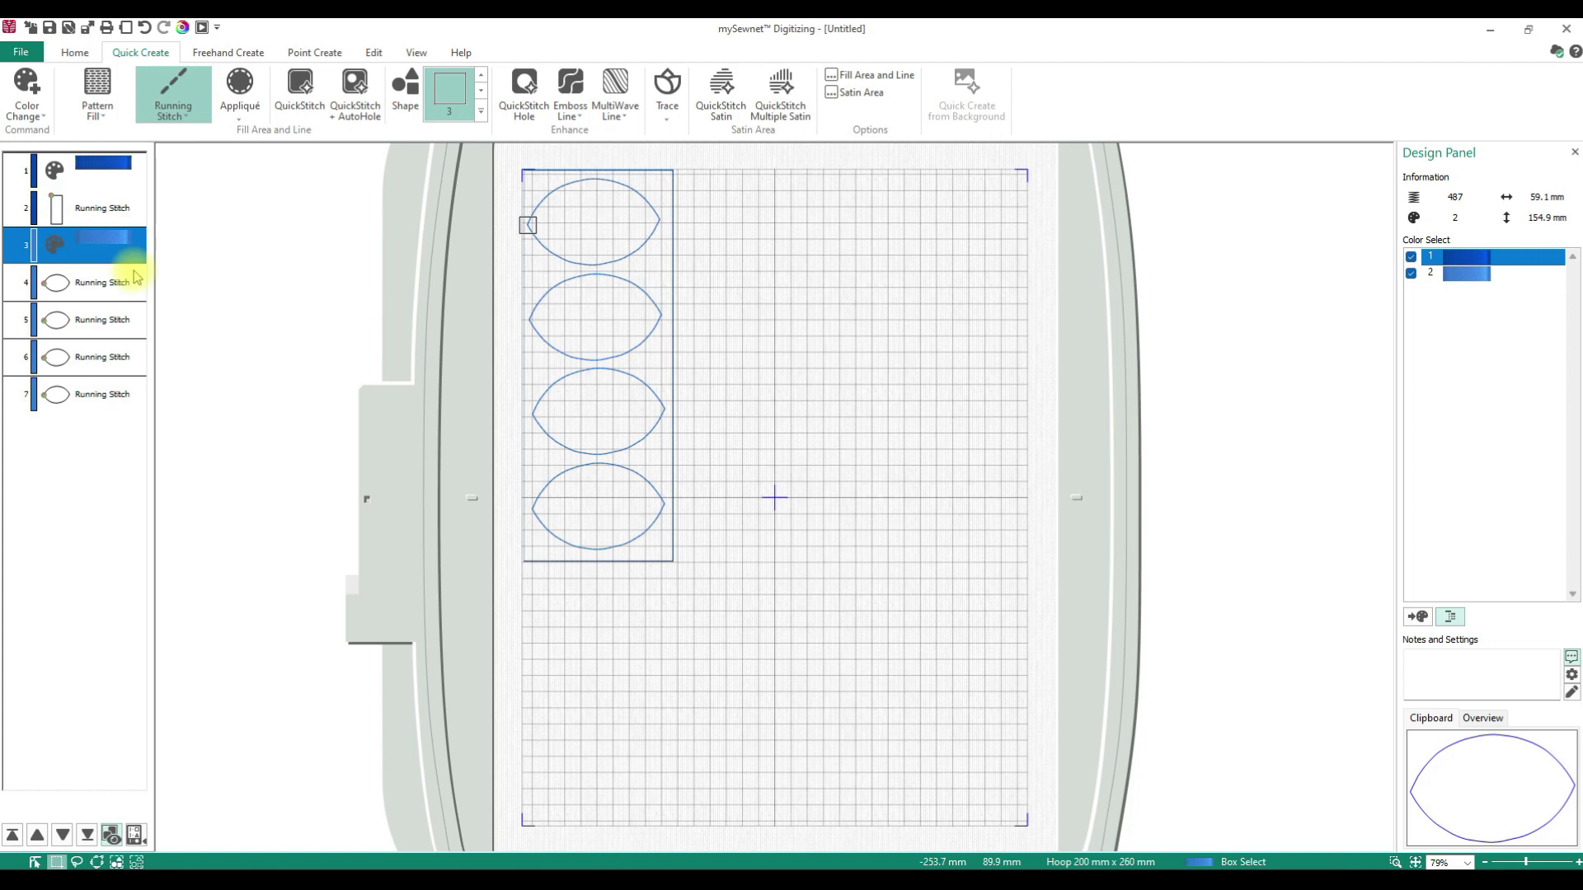
Copy the rectangle and paste it in the same position after the Bright Blue color change.
right_click(71, 212)
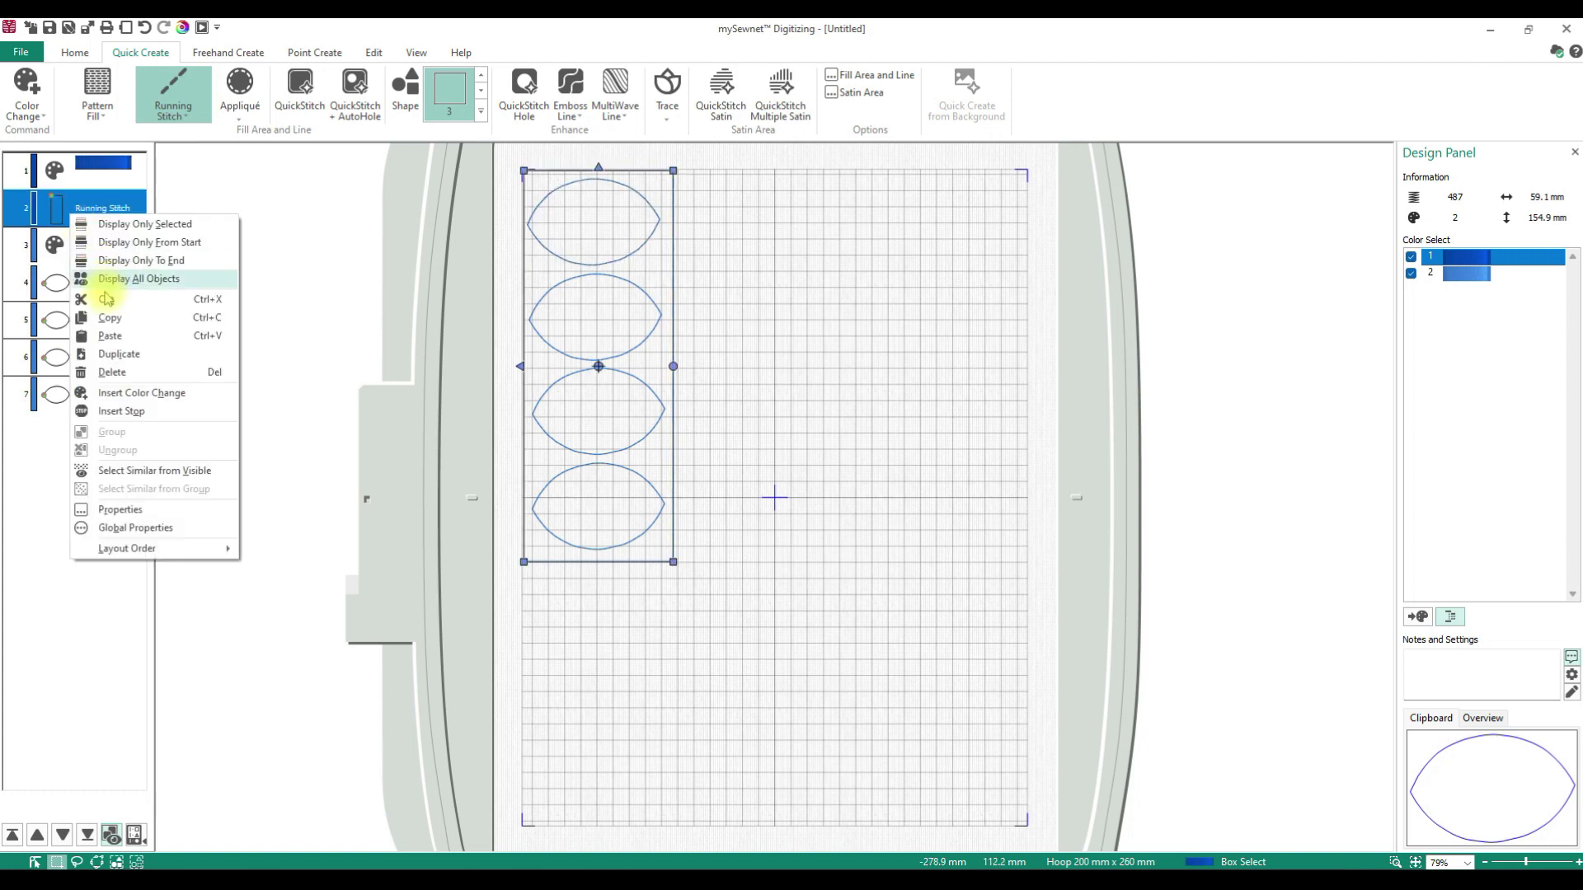
click(111, 320)
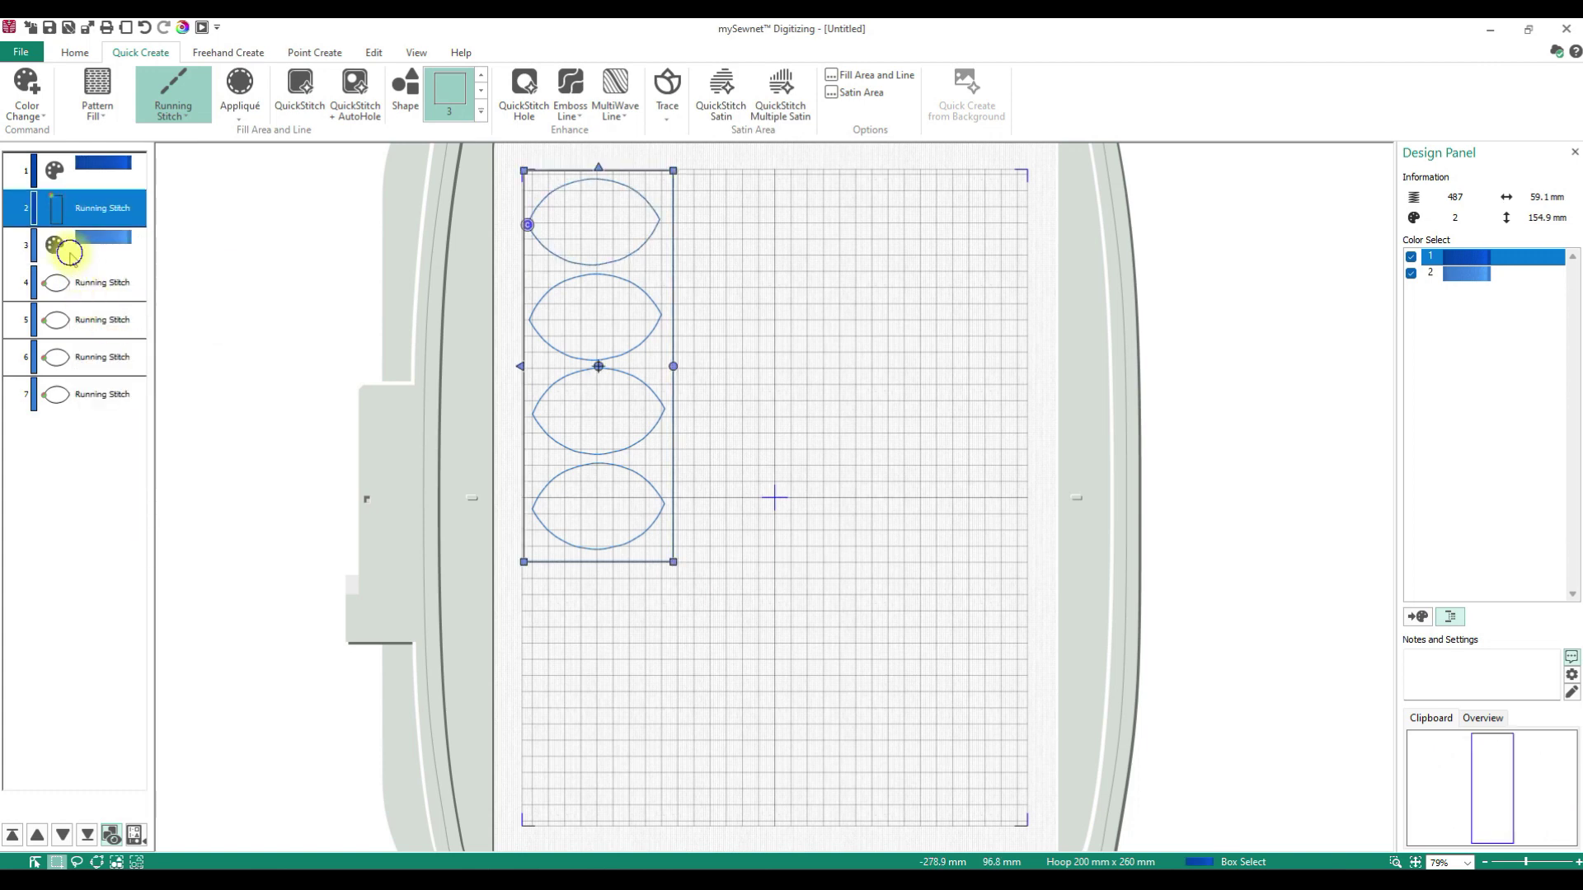
right_click(69, 253)
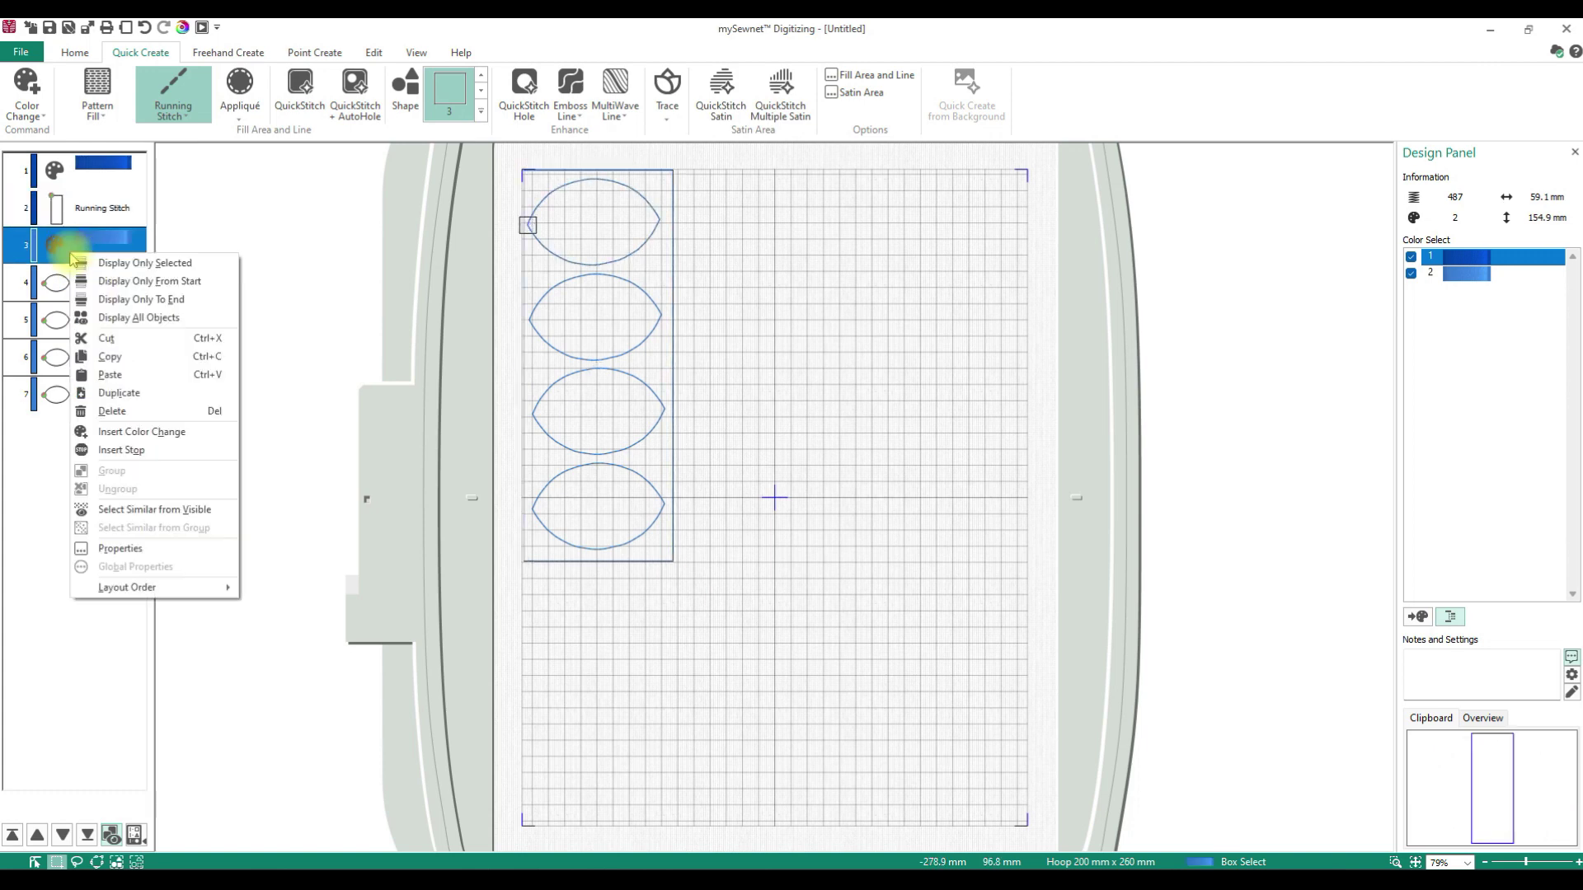
click(111, 375)
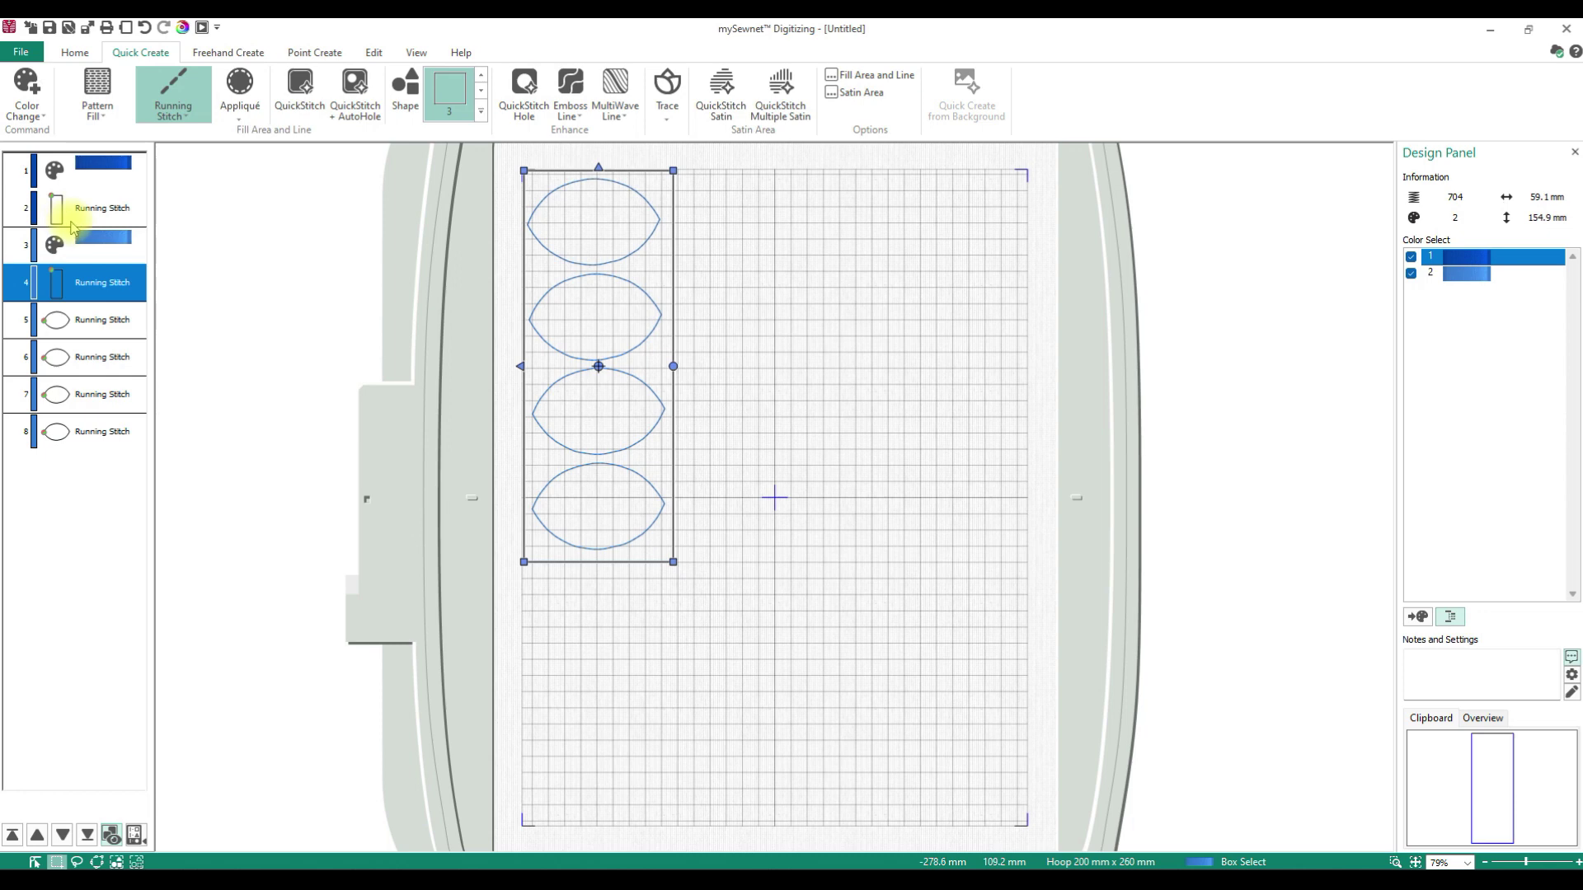
Insert a color change to 2624 Pro Saxon after the second rectangle, before the spikes.
right_click(107, 291)
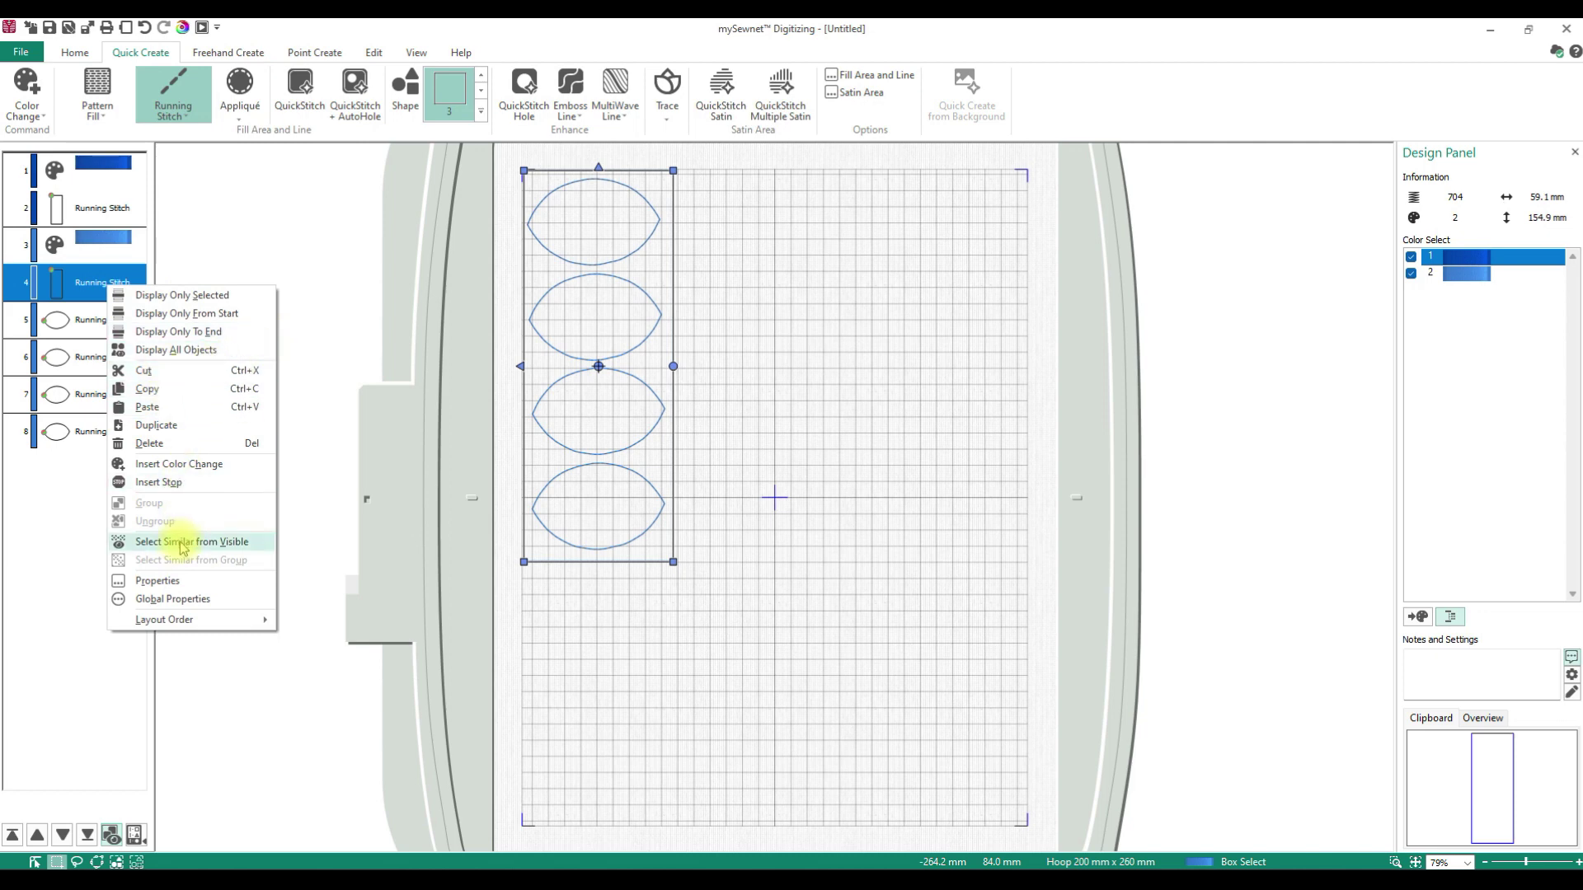
click(187, 464)
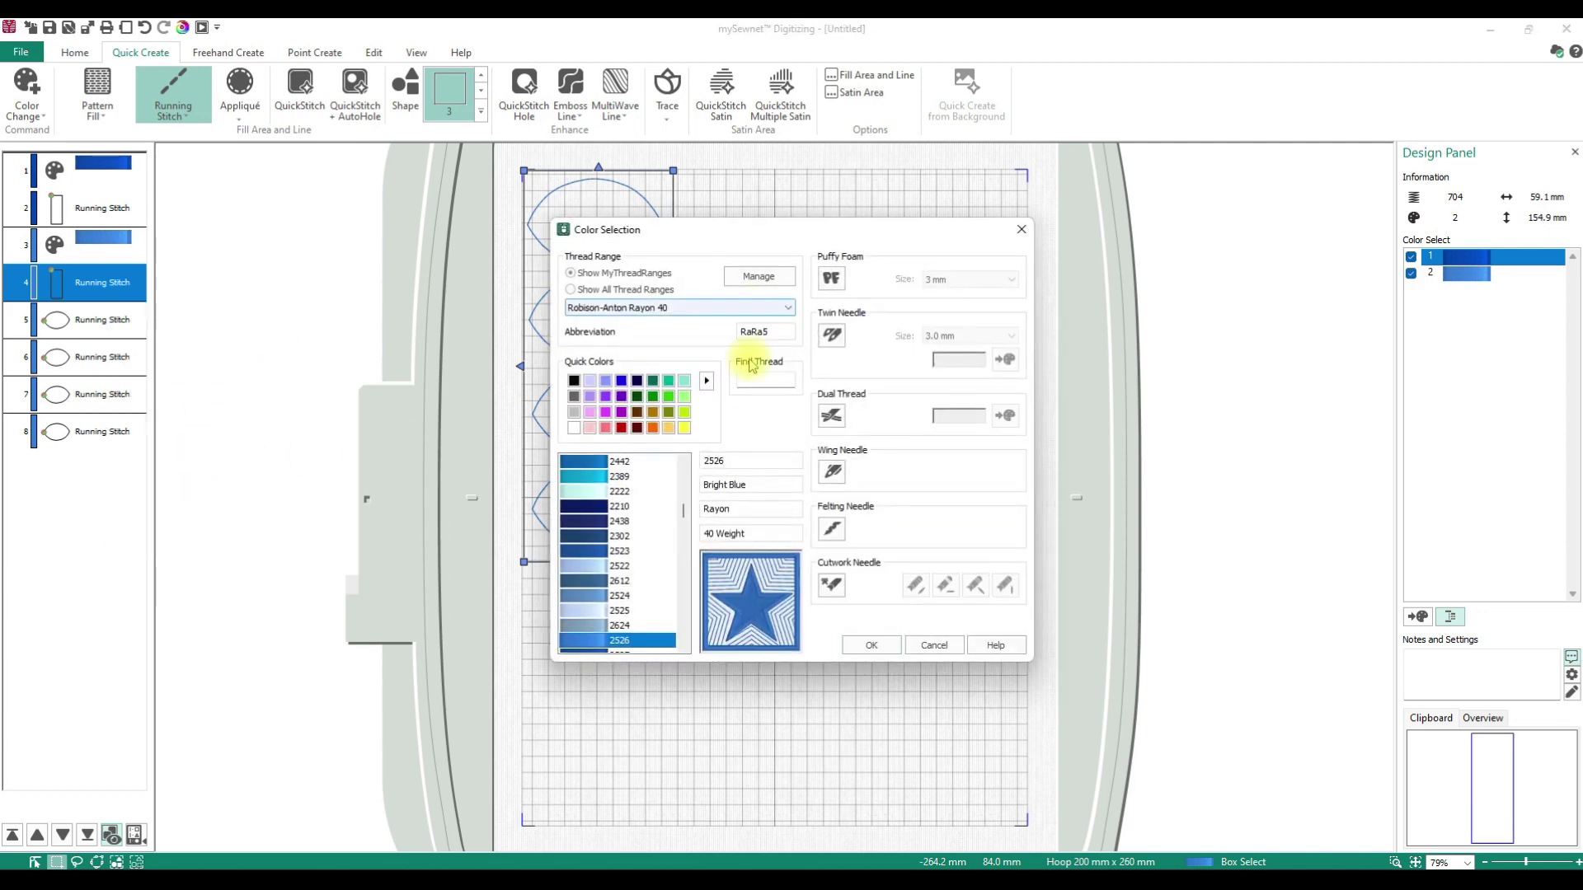
click(580, 624)
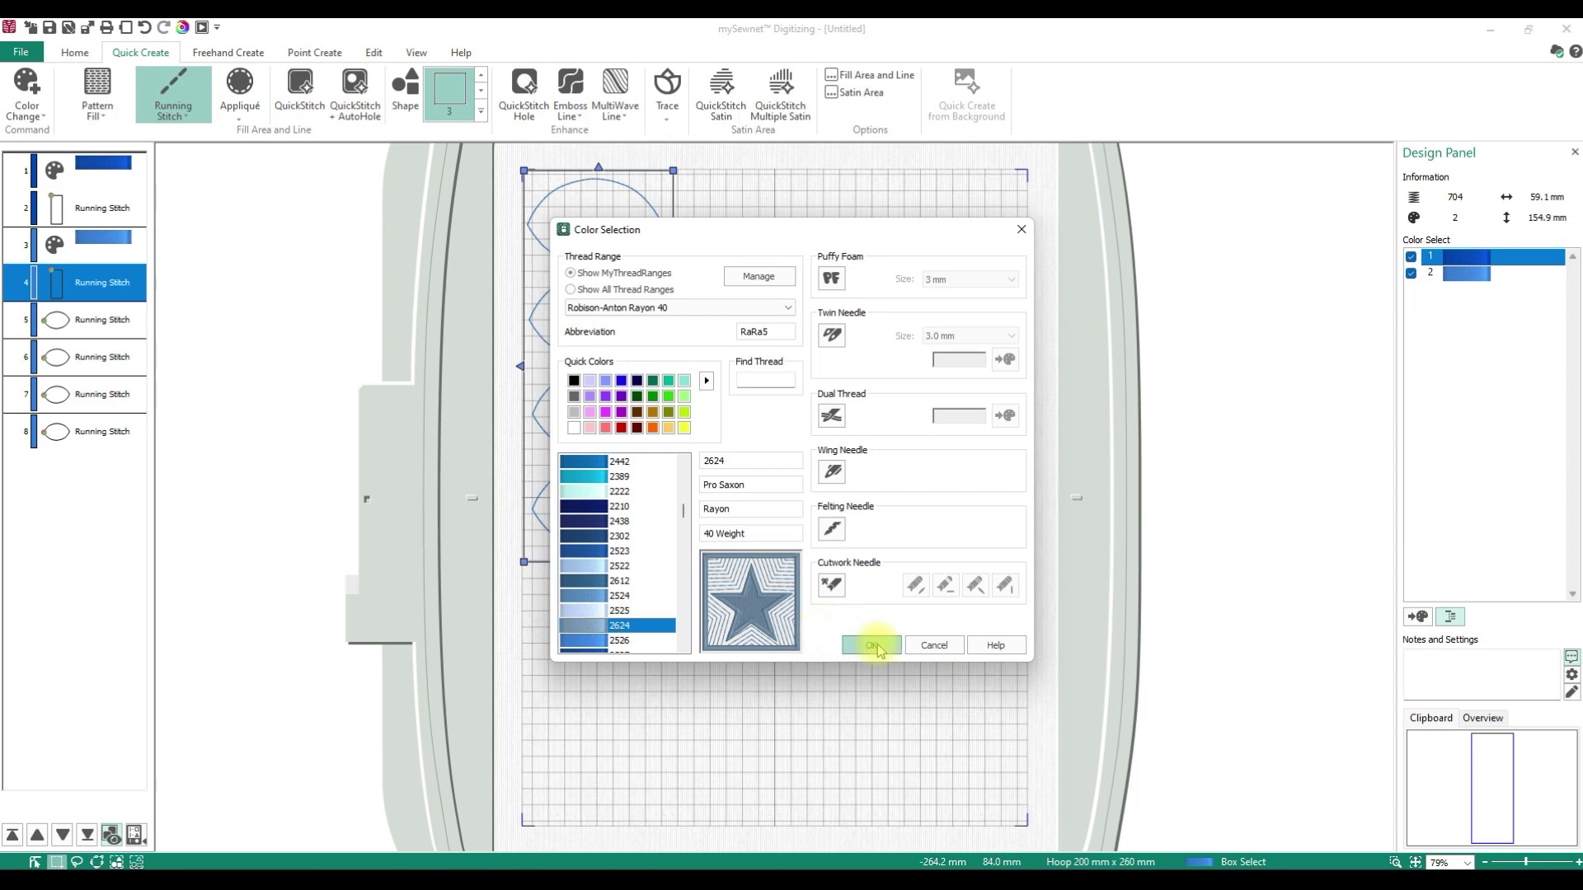
click(872, 646)
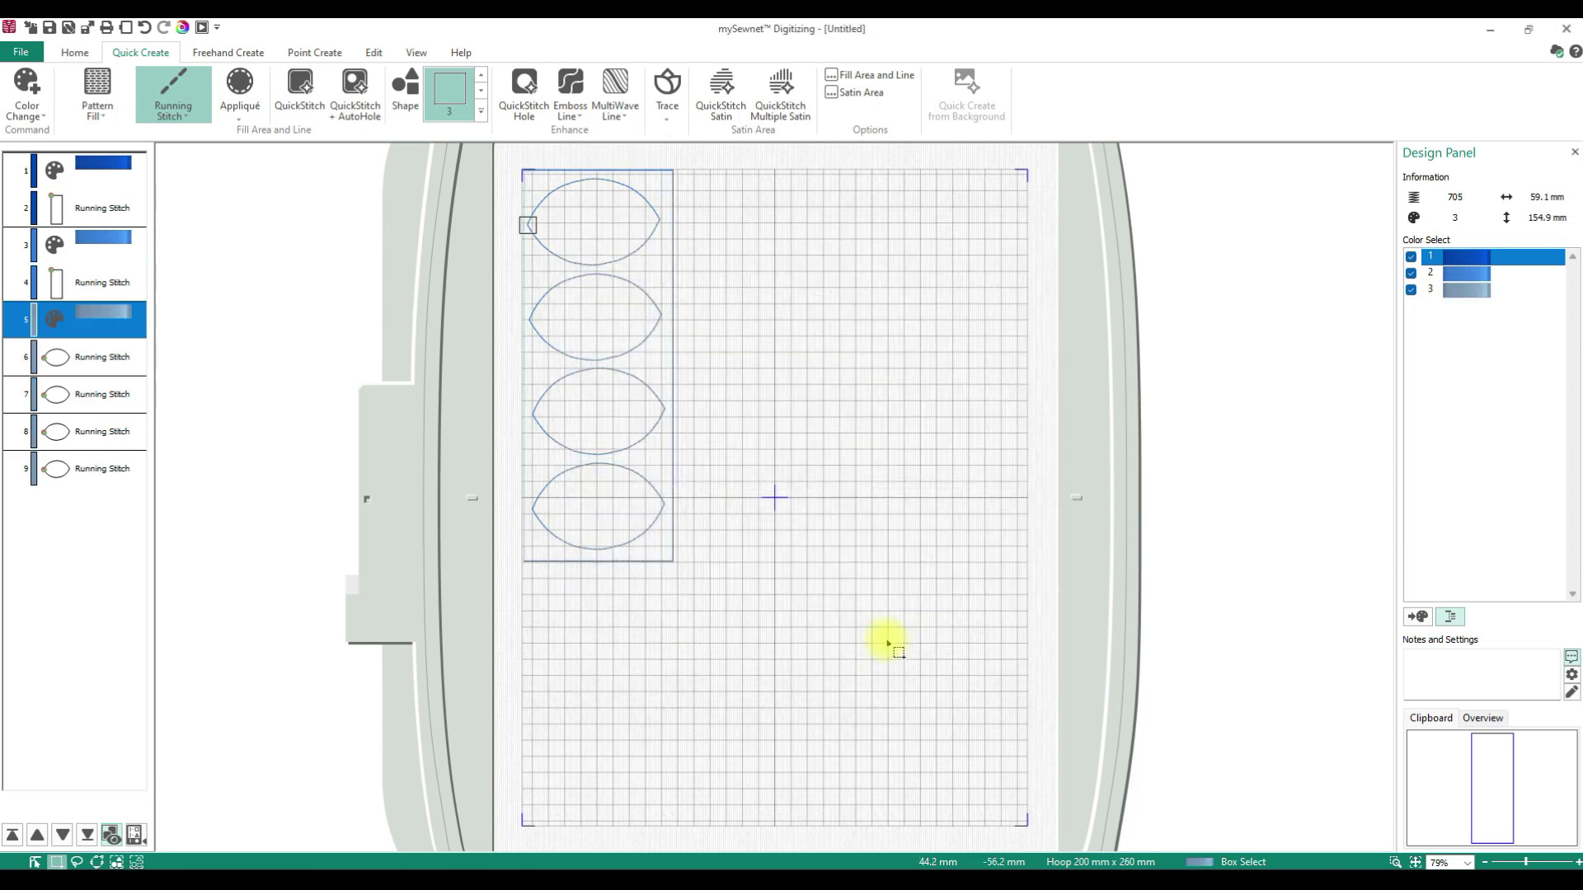
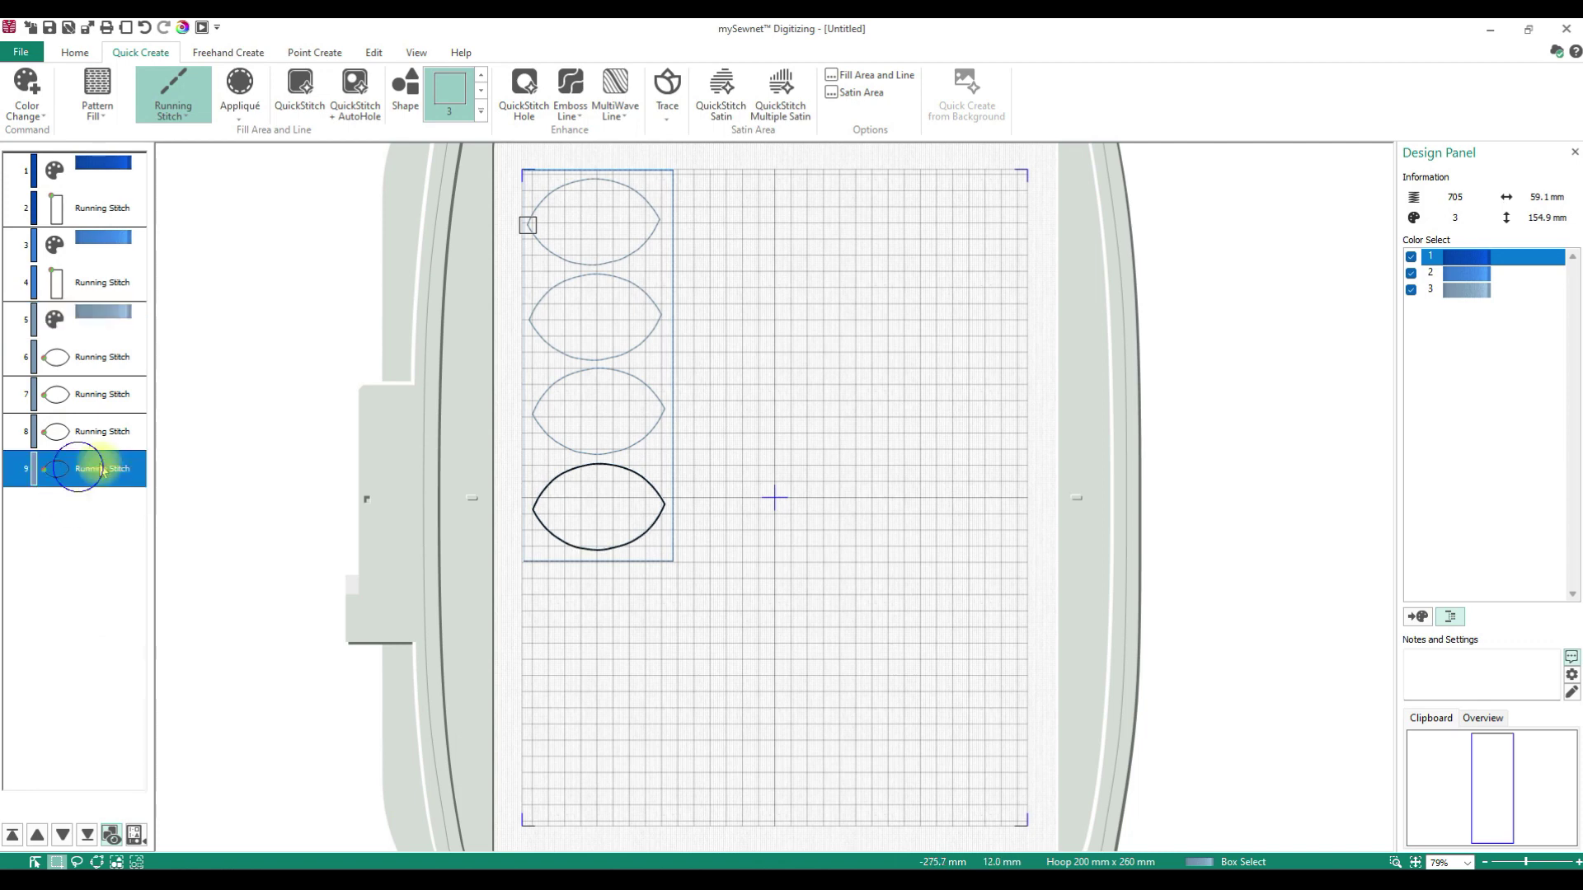
Insert a color change to 2525 Heron Blue after the last spike in the stitch order.
right_click(80, 471)
click(125, 647)
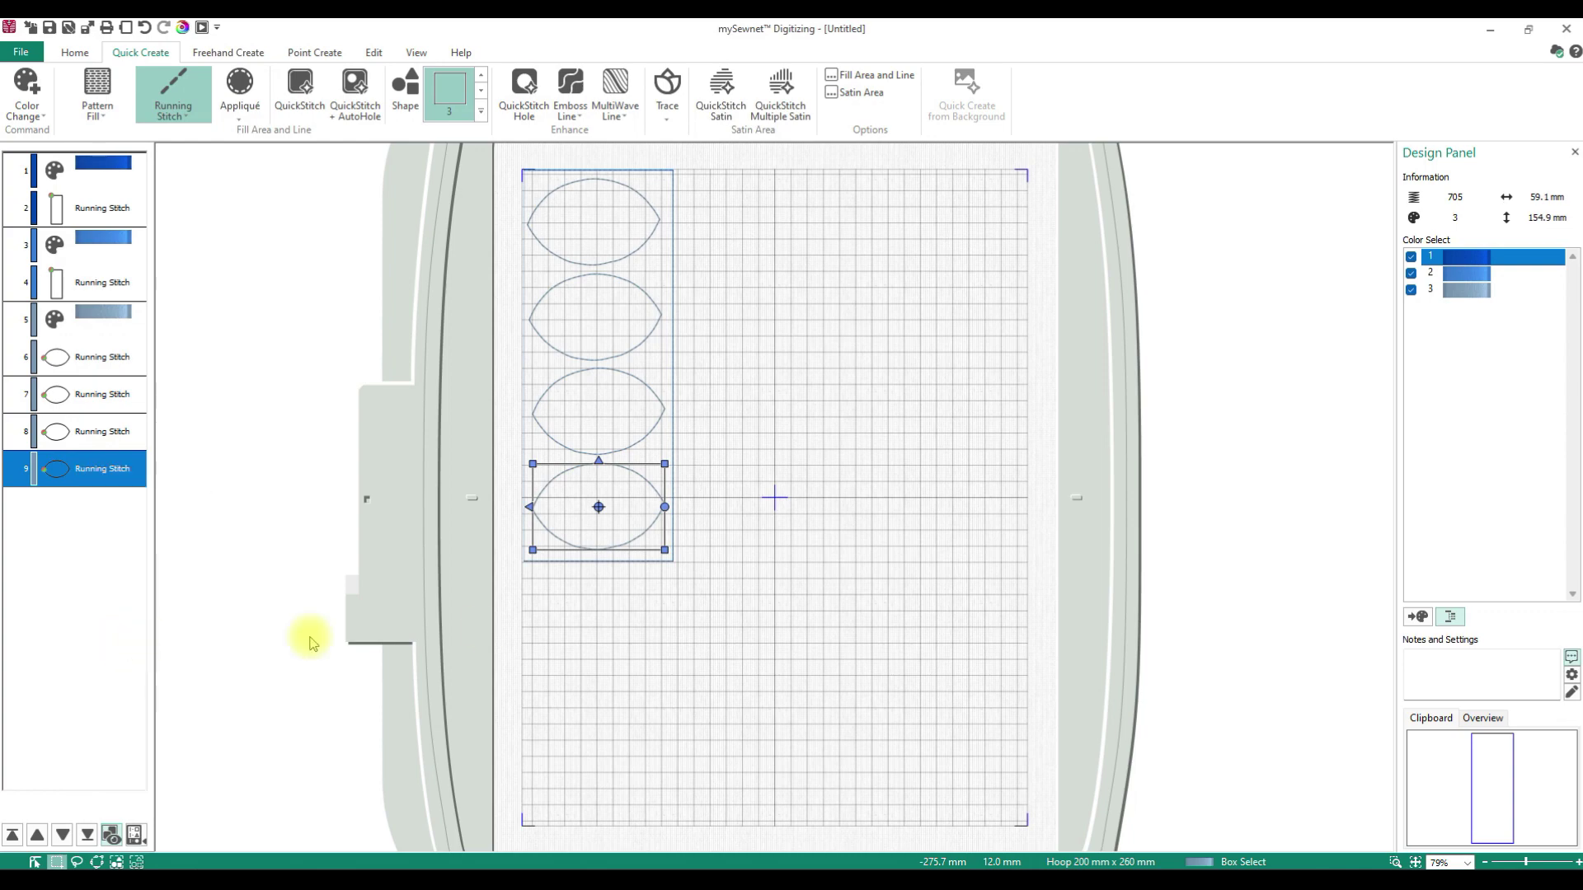
click(613, 626)
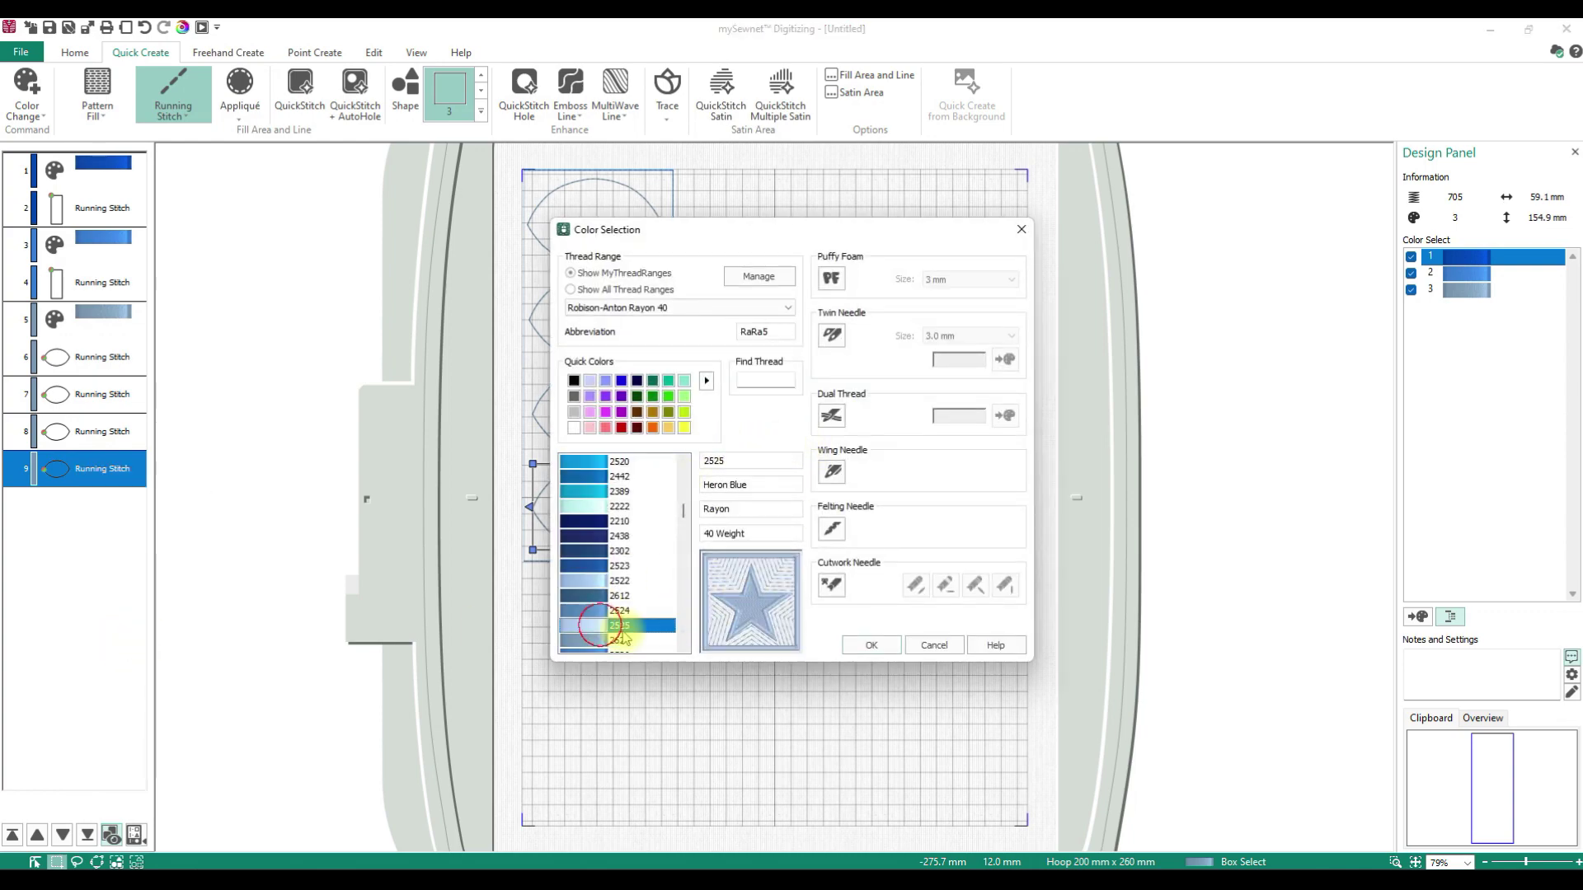
click(871, 645)
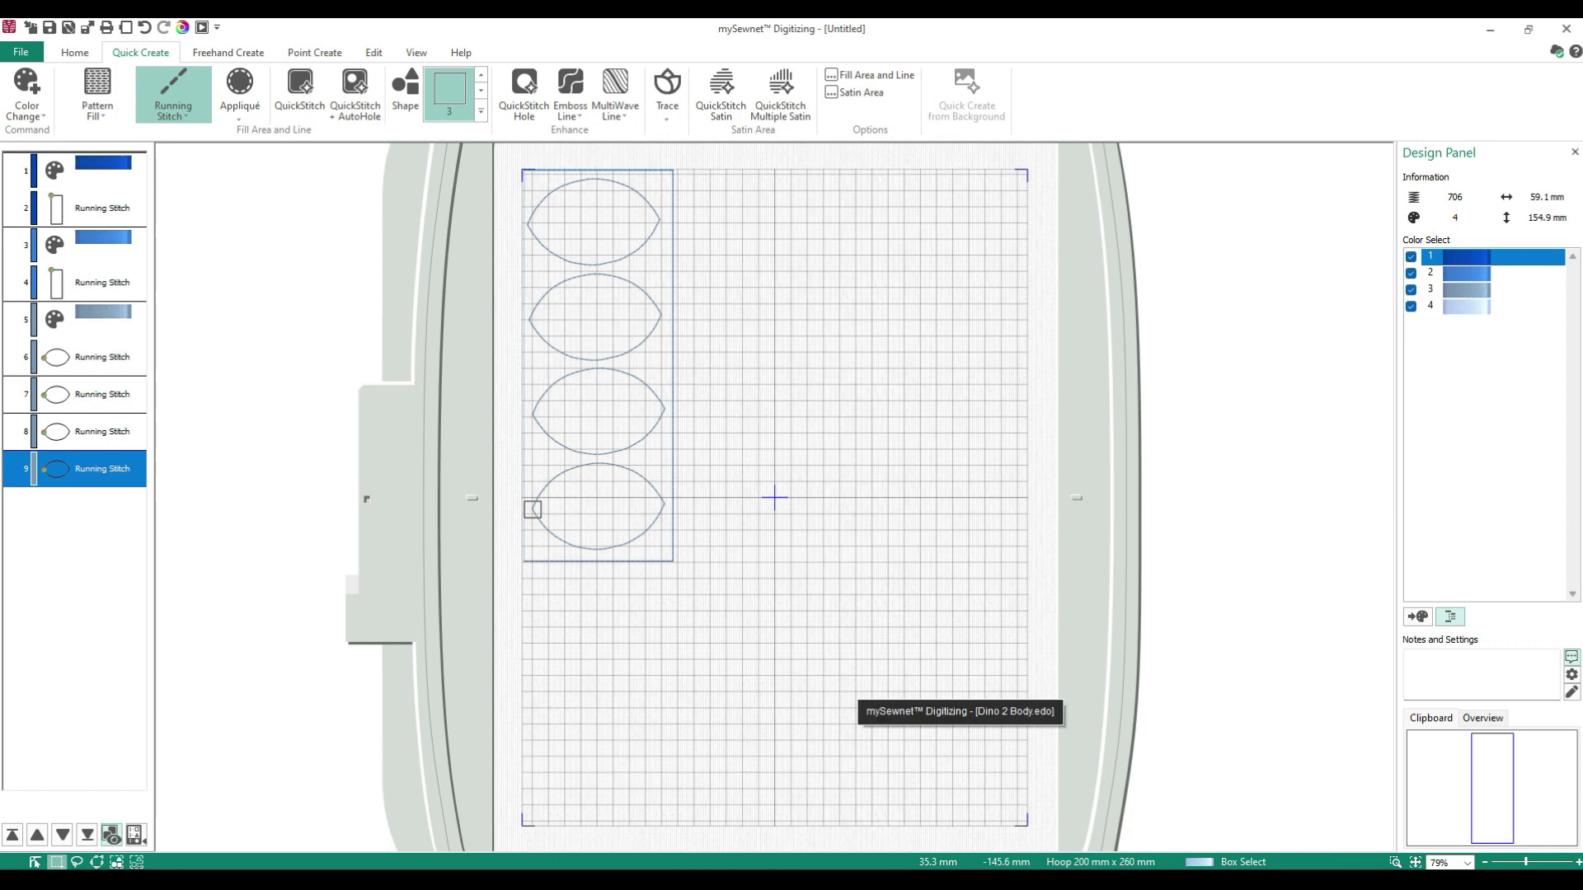
Copy the left arm outline from Dino 2 Body and paste it after the Heron Blue color change in the new design.
click(1047, 880)
click(956, 824)
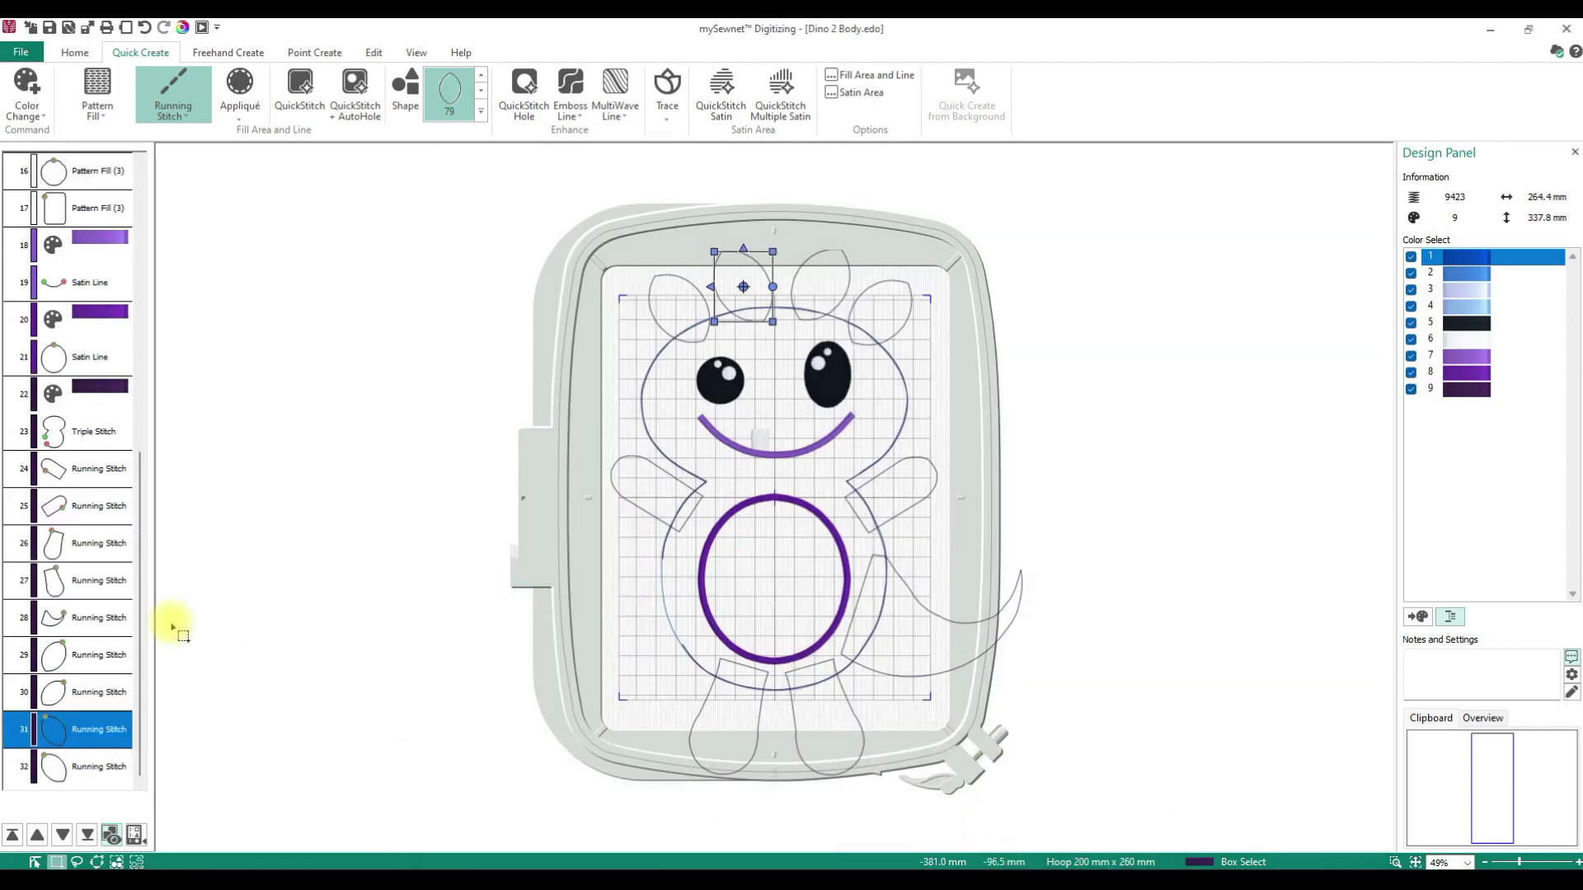
click(99, 483)
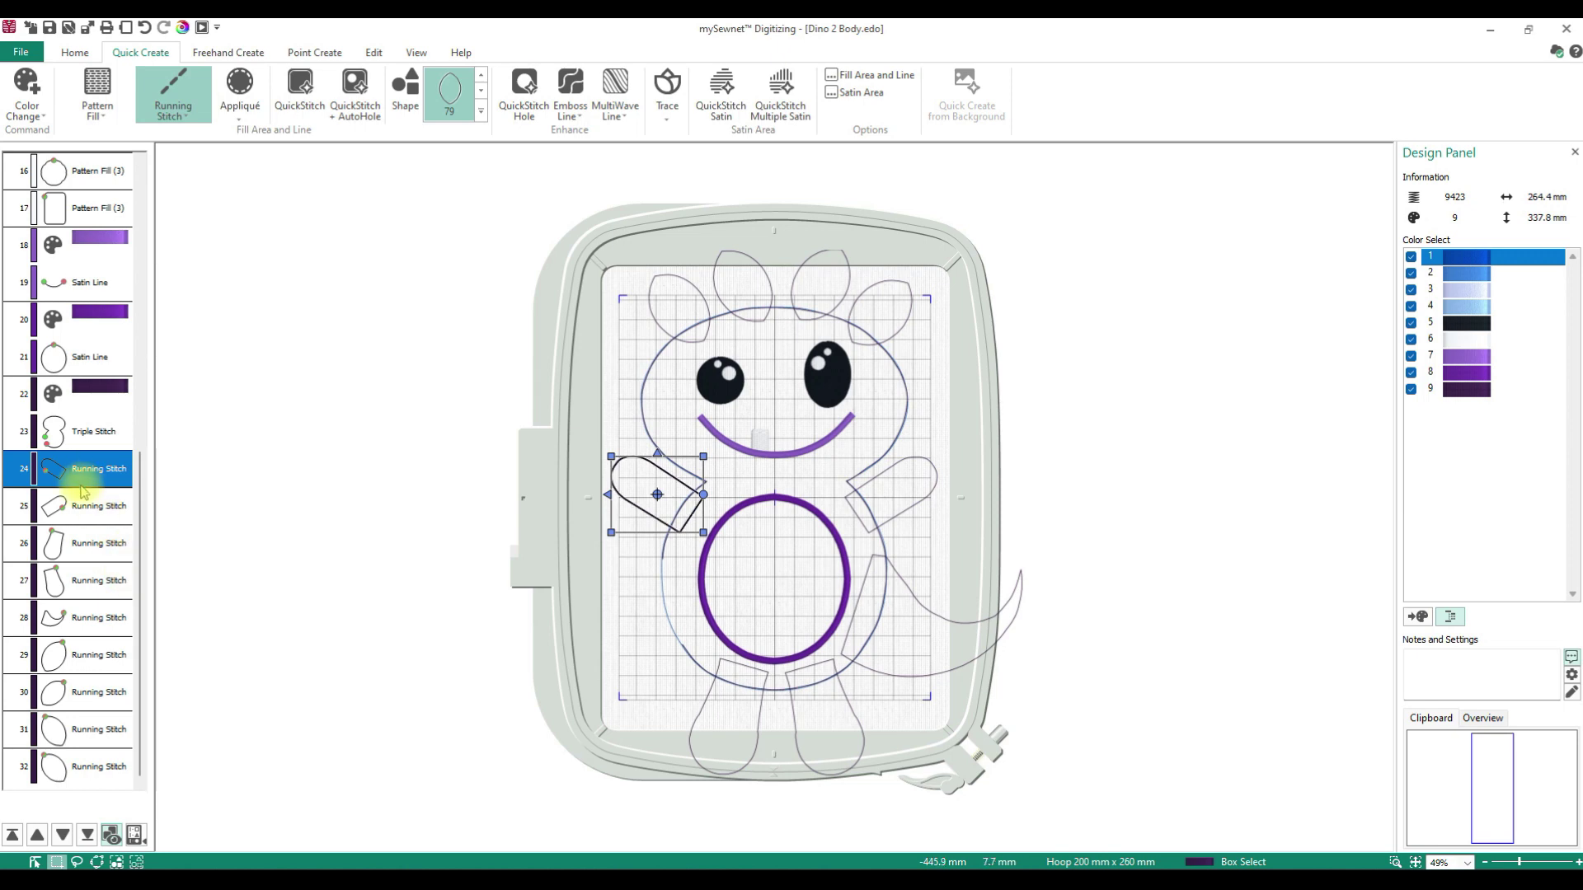
key(ctrl+c)
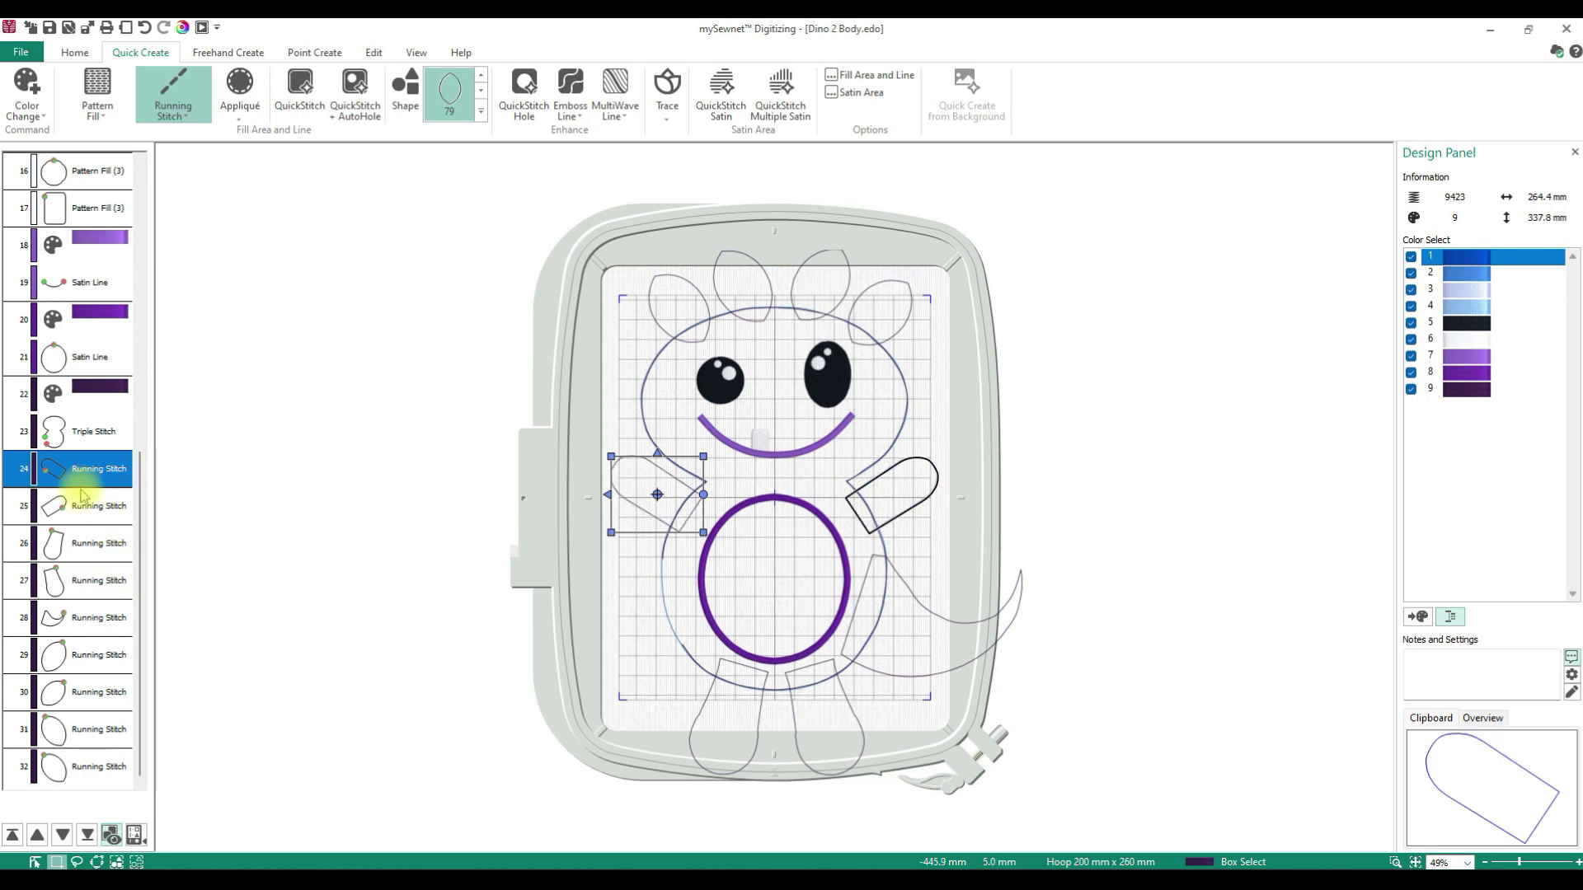
mouse_move(1046, 880)
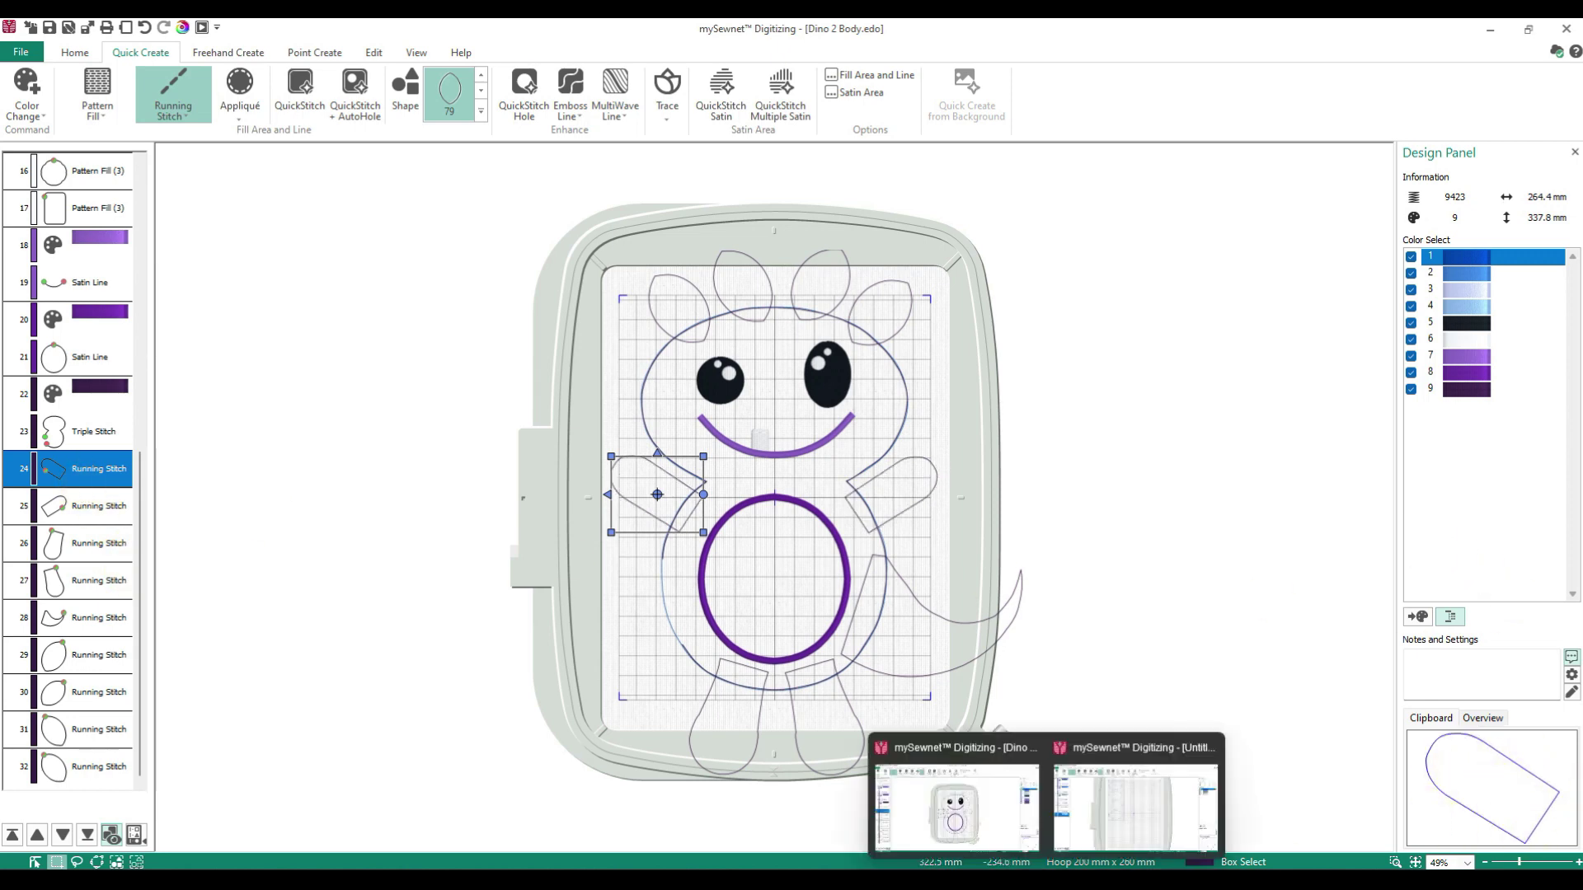
click(1060, 823)
click(116, 511)
right_click(116, 512)
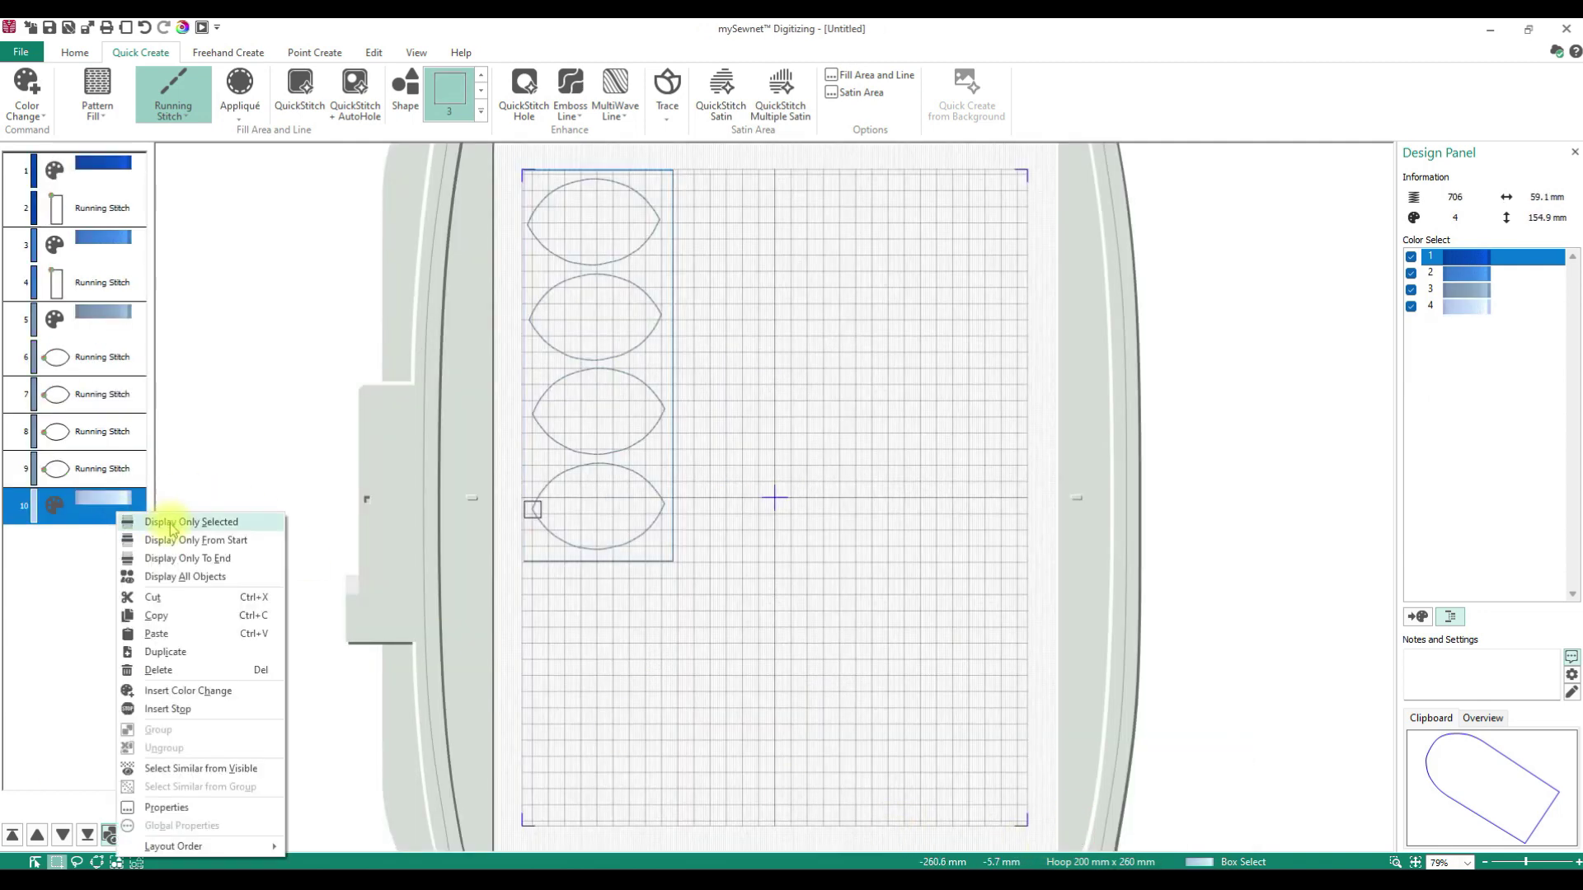
click(166, 644)
Rotate the pasted arm upright and position it beside the spike rectangle near the hoop's upper edge.
drag(647, 535, 846, 387)
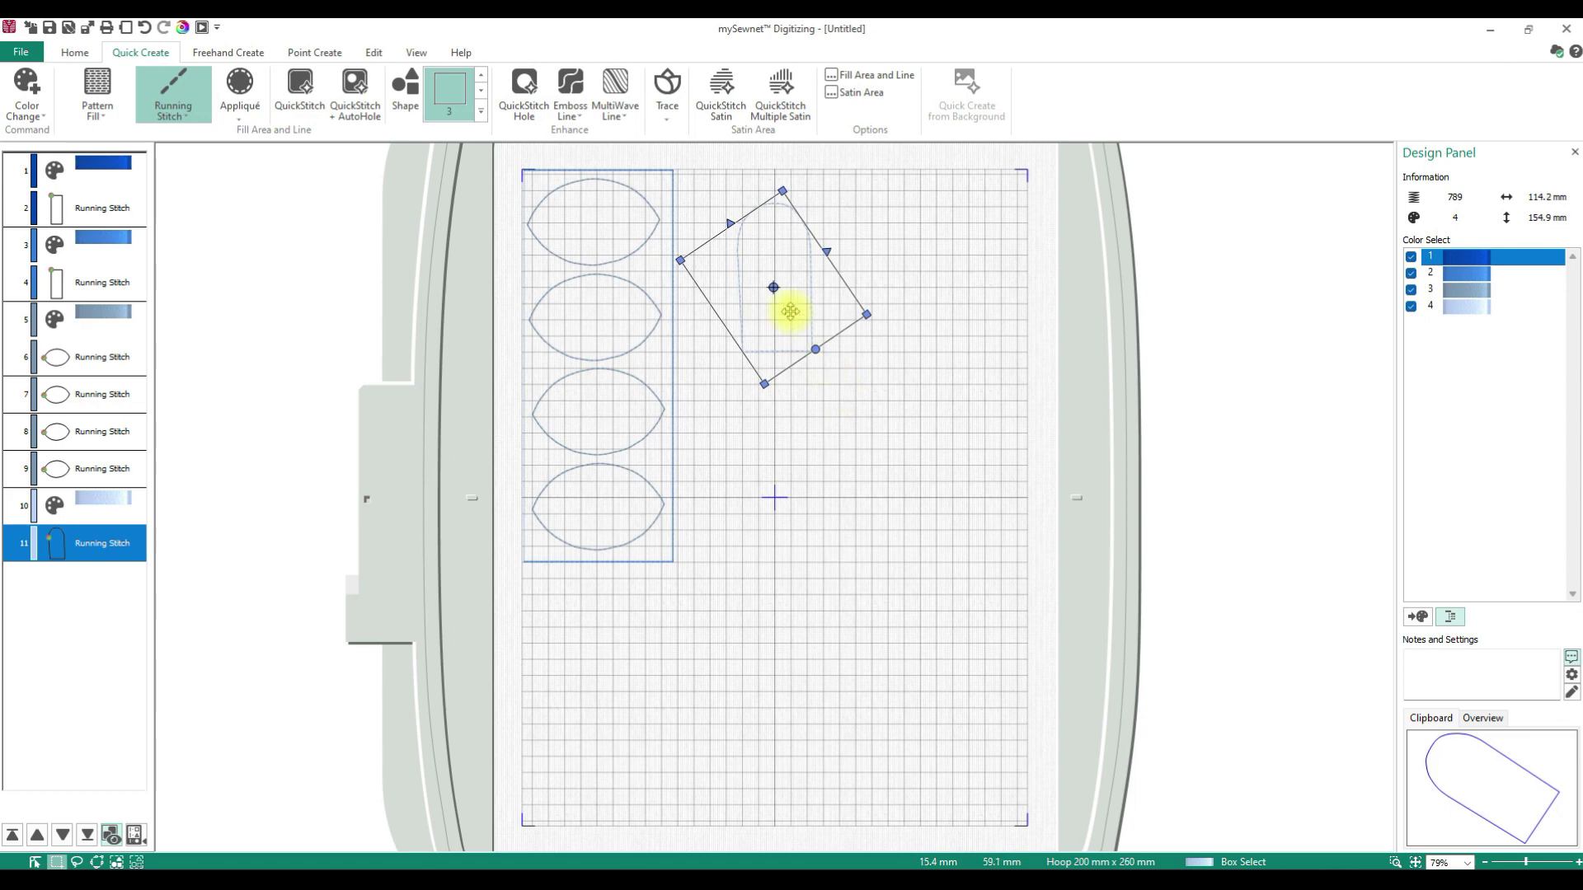
drag(821, 350, 823, 355)
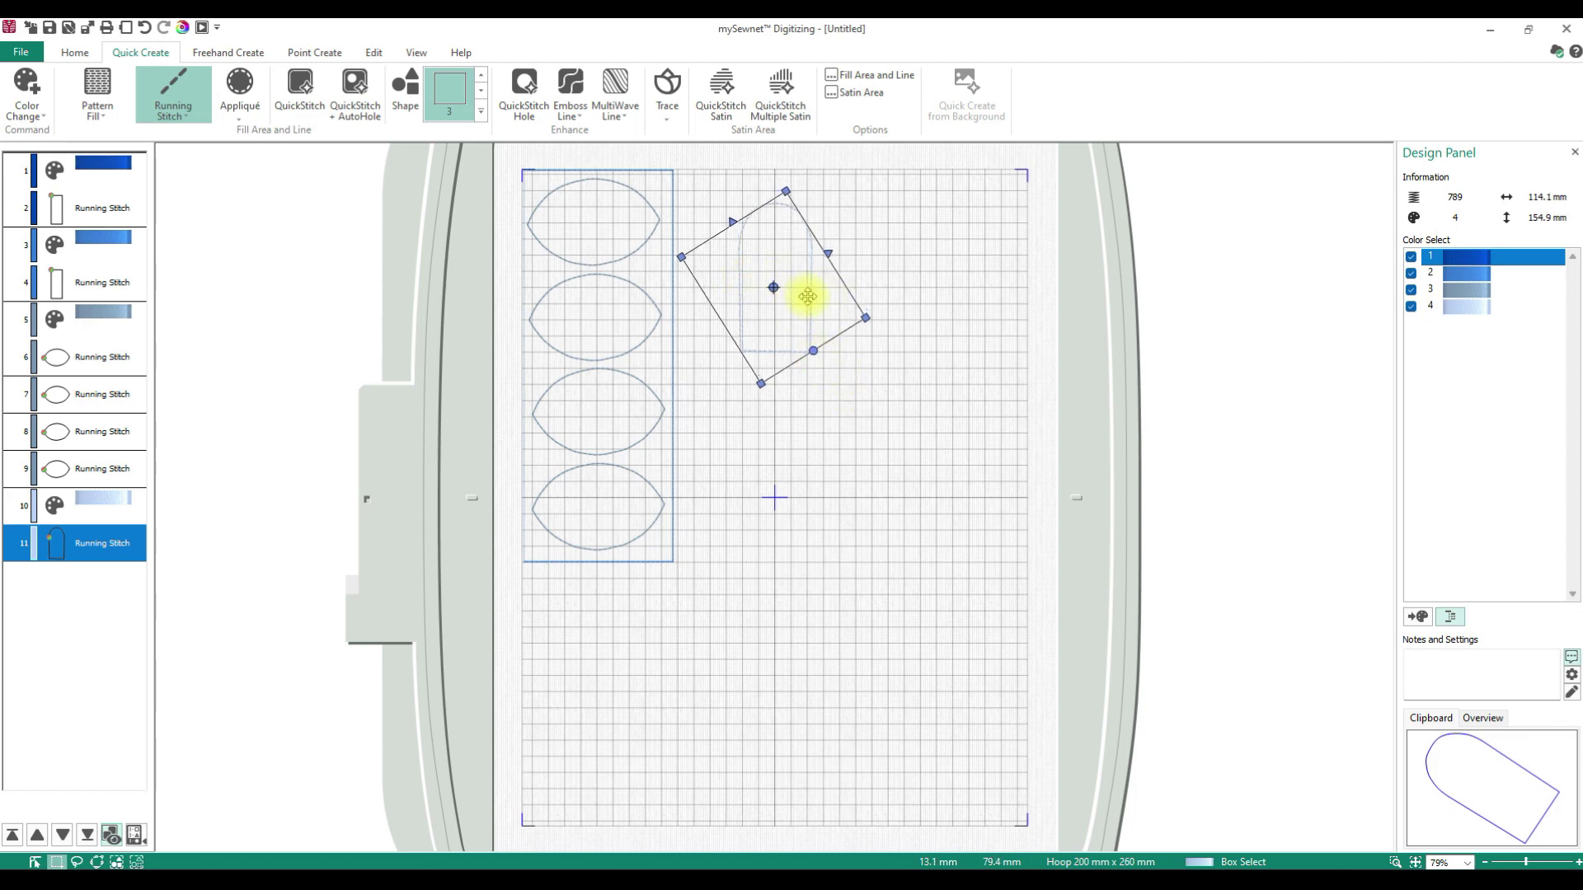
drag(810, 298, 779, 281)
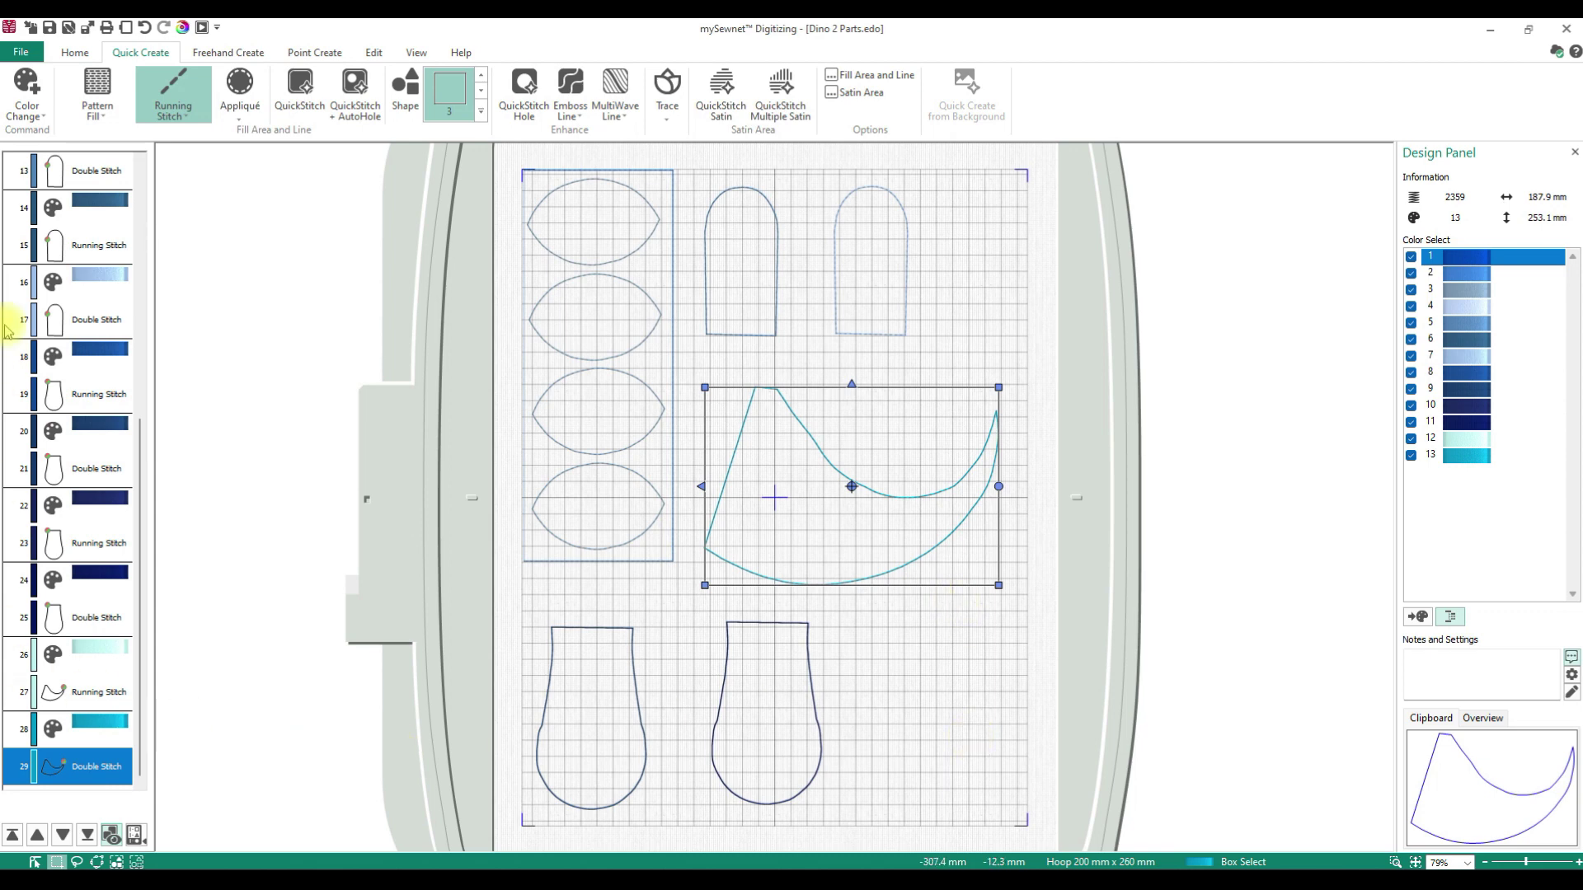
drag(141, 601, 132, 417)
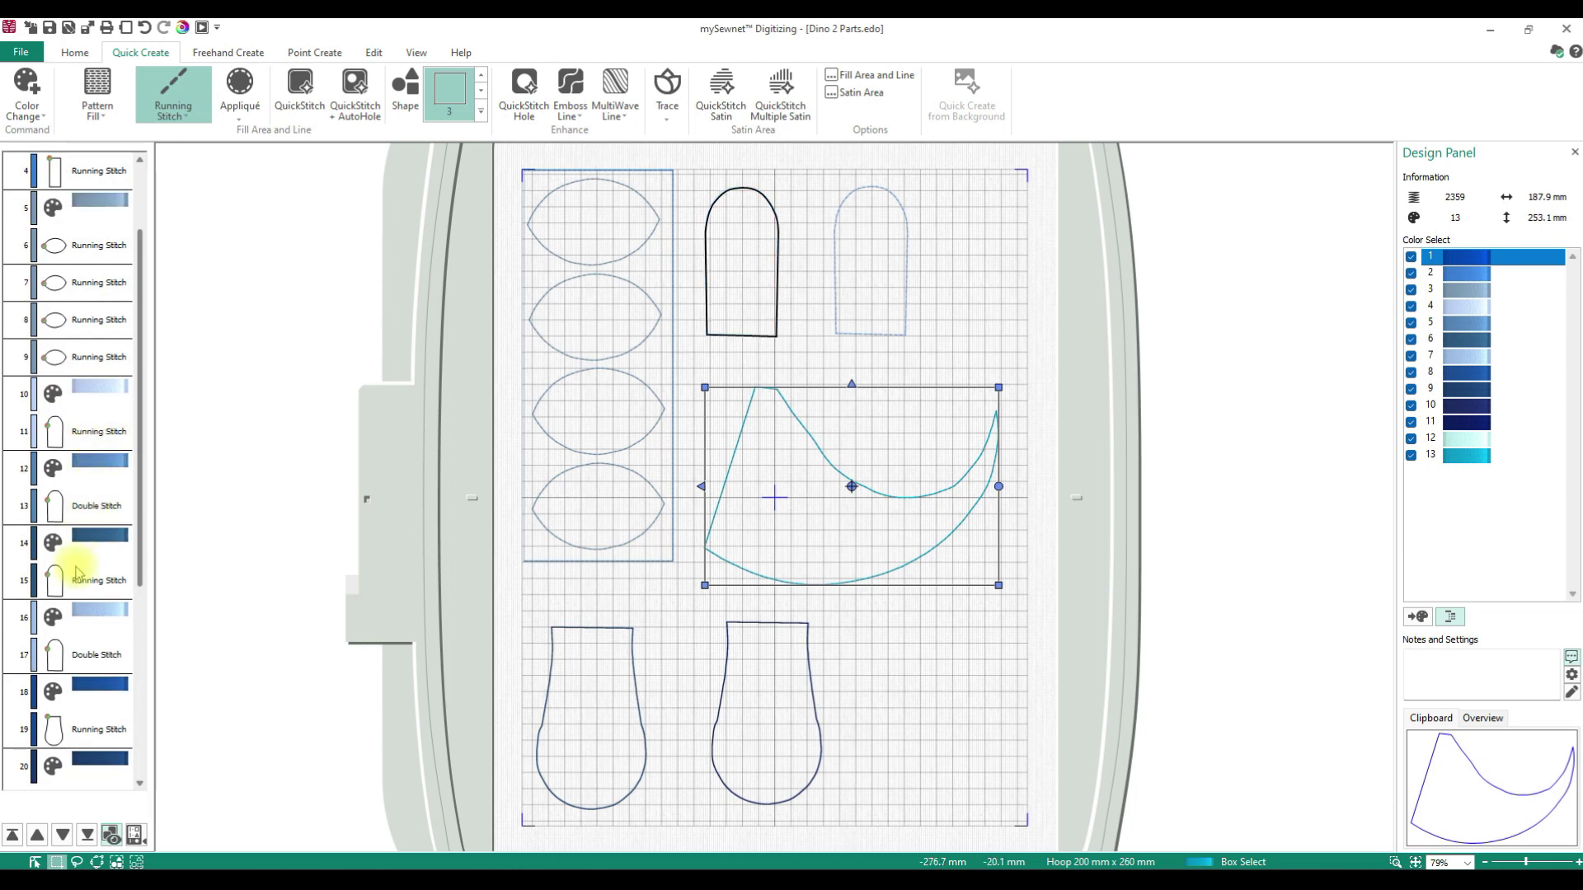
Delete everything in the stitch order from the first arm's Double Stitch outline through the tail's final Double Stitch.
drag(141, 428, 149, 707)
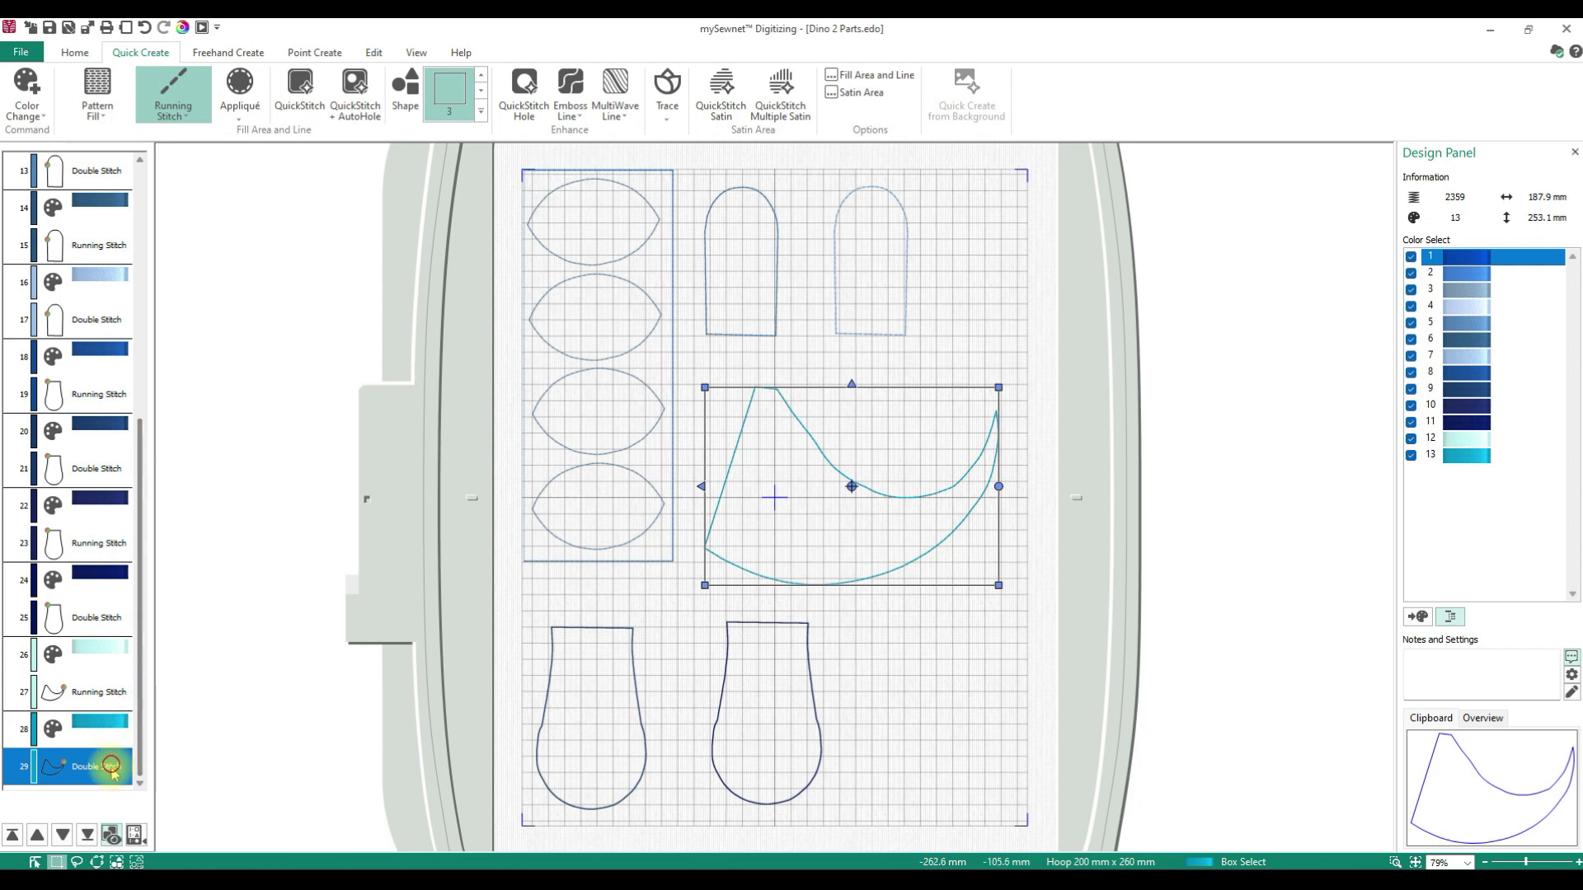
mouse_move(140, 708)
mouse_down()
mouse_move(136, 629)
mouse_move(140, 732)
mouse_up()
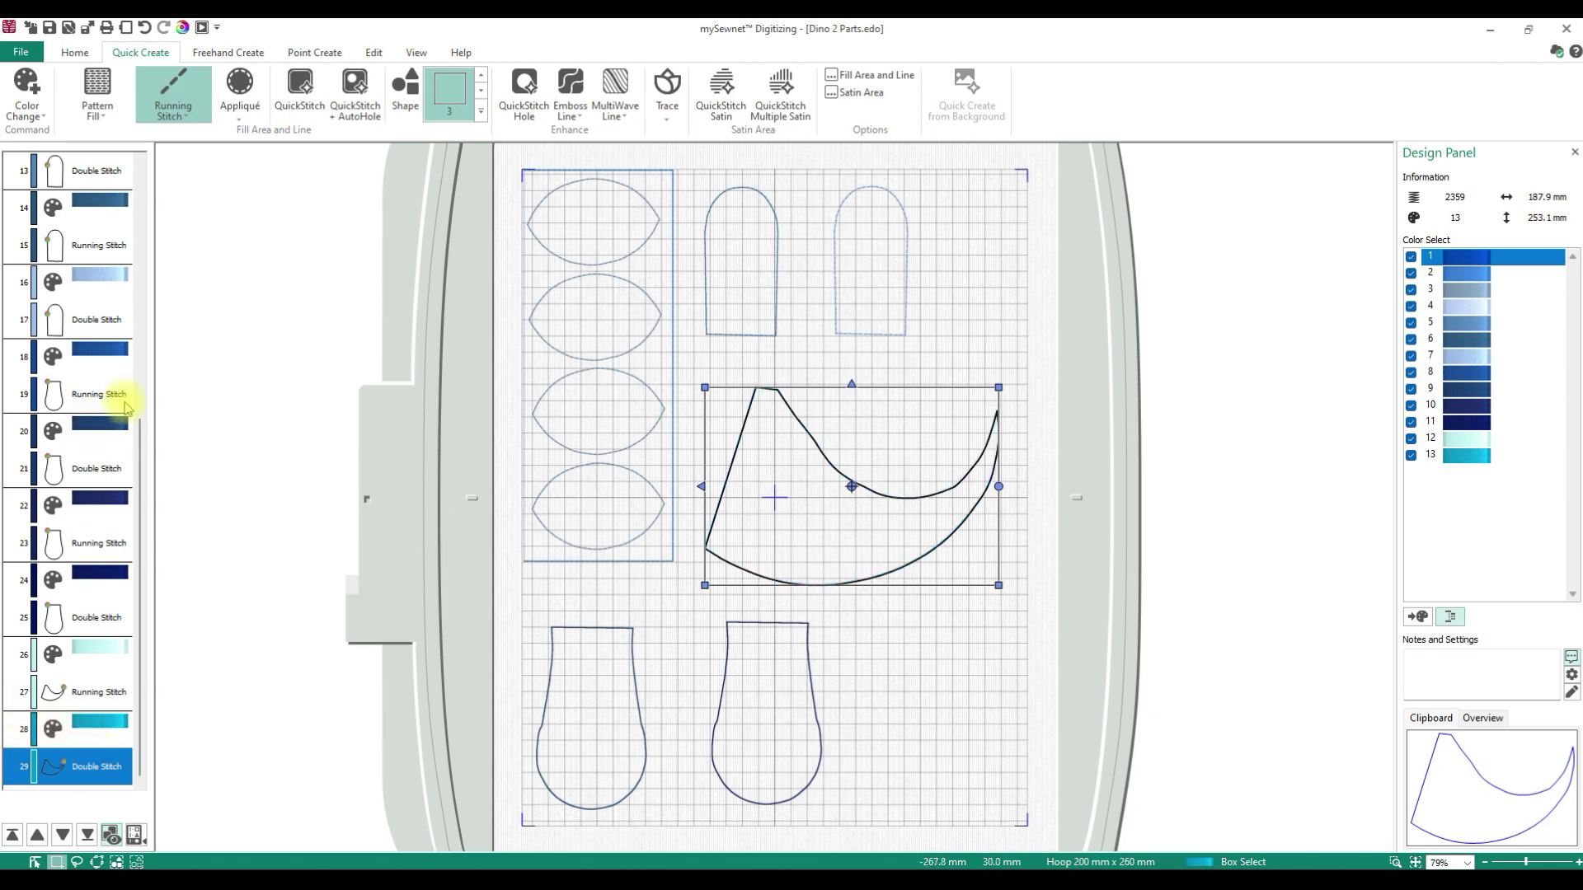
drag(139, 423, 151, 311)
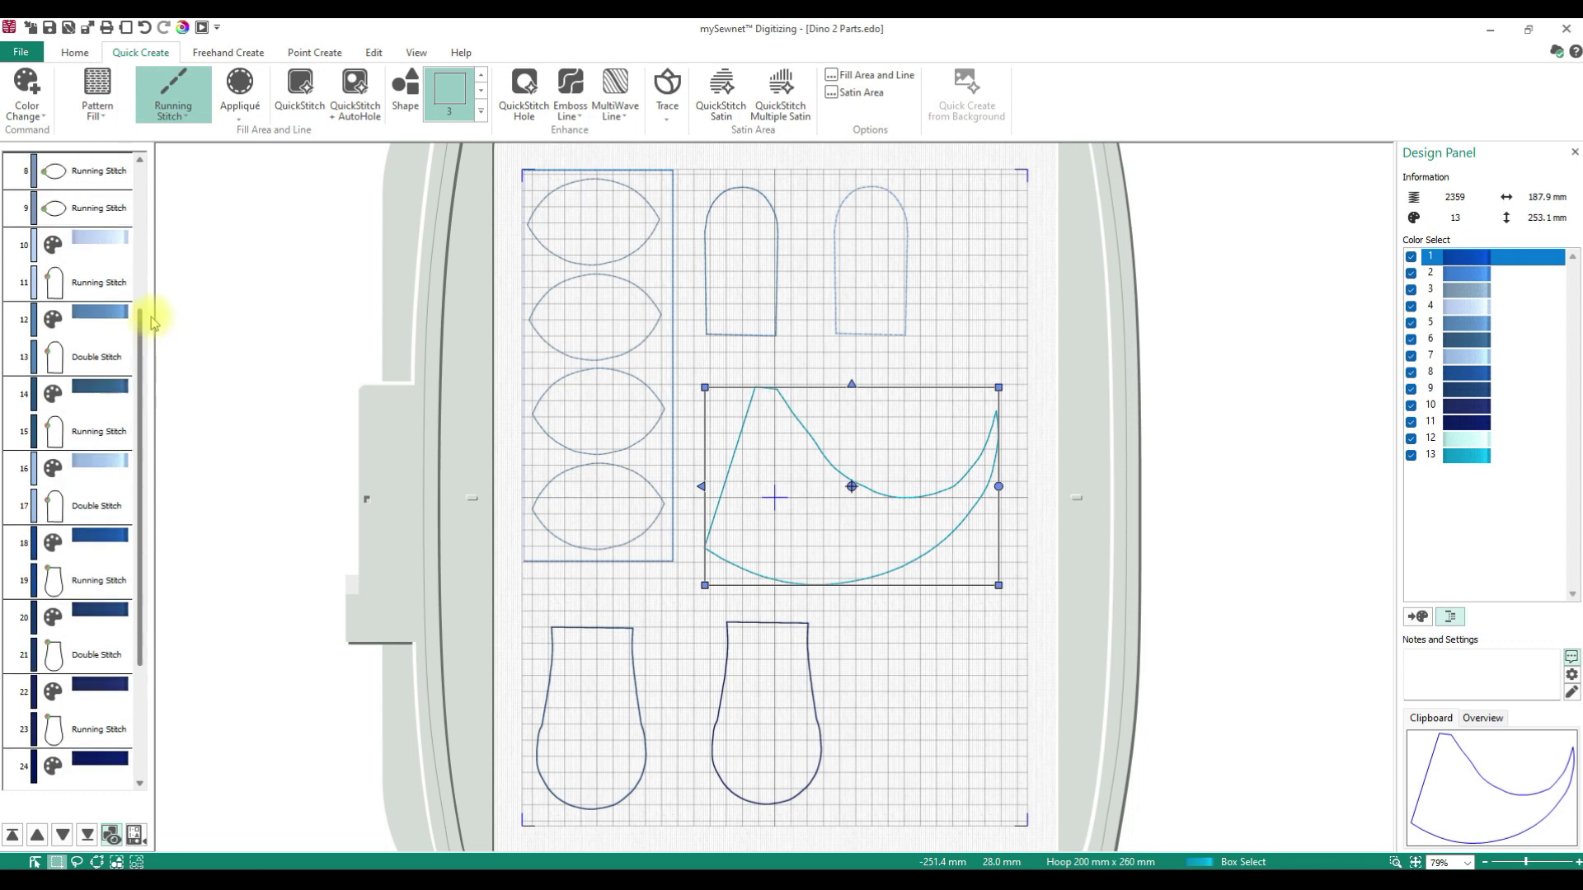
click(97, 357)
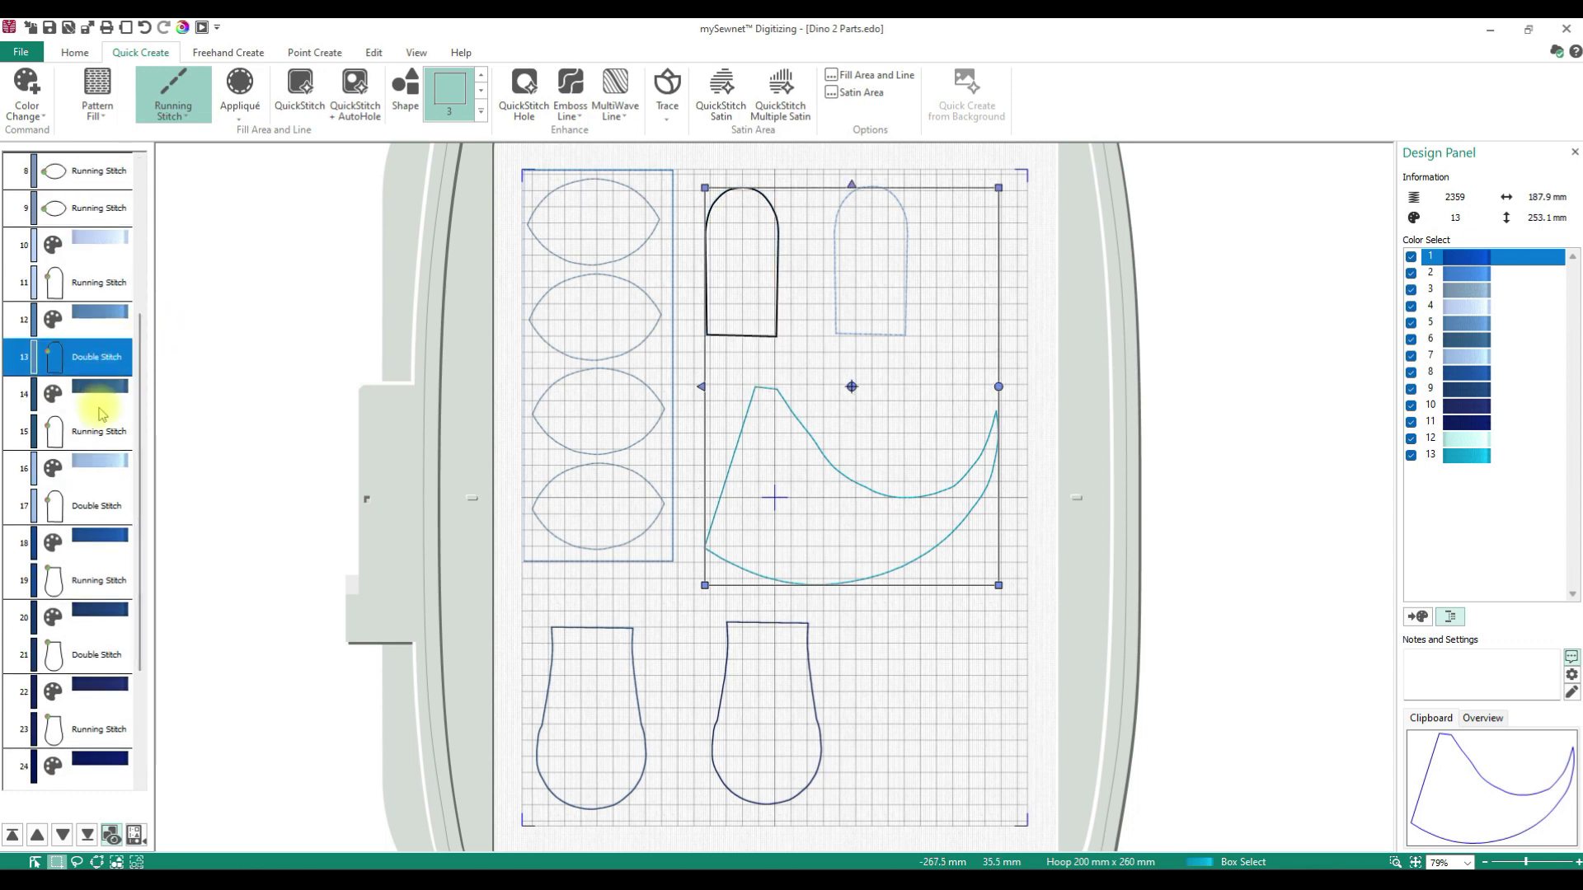
shift+click(96, 407)
click(98, 357)
scroll(140, 389, down, 3)
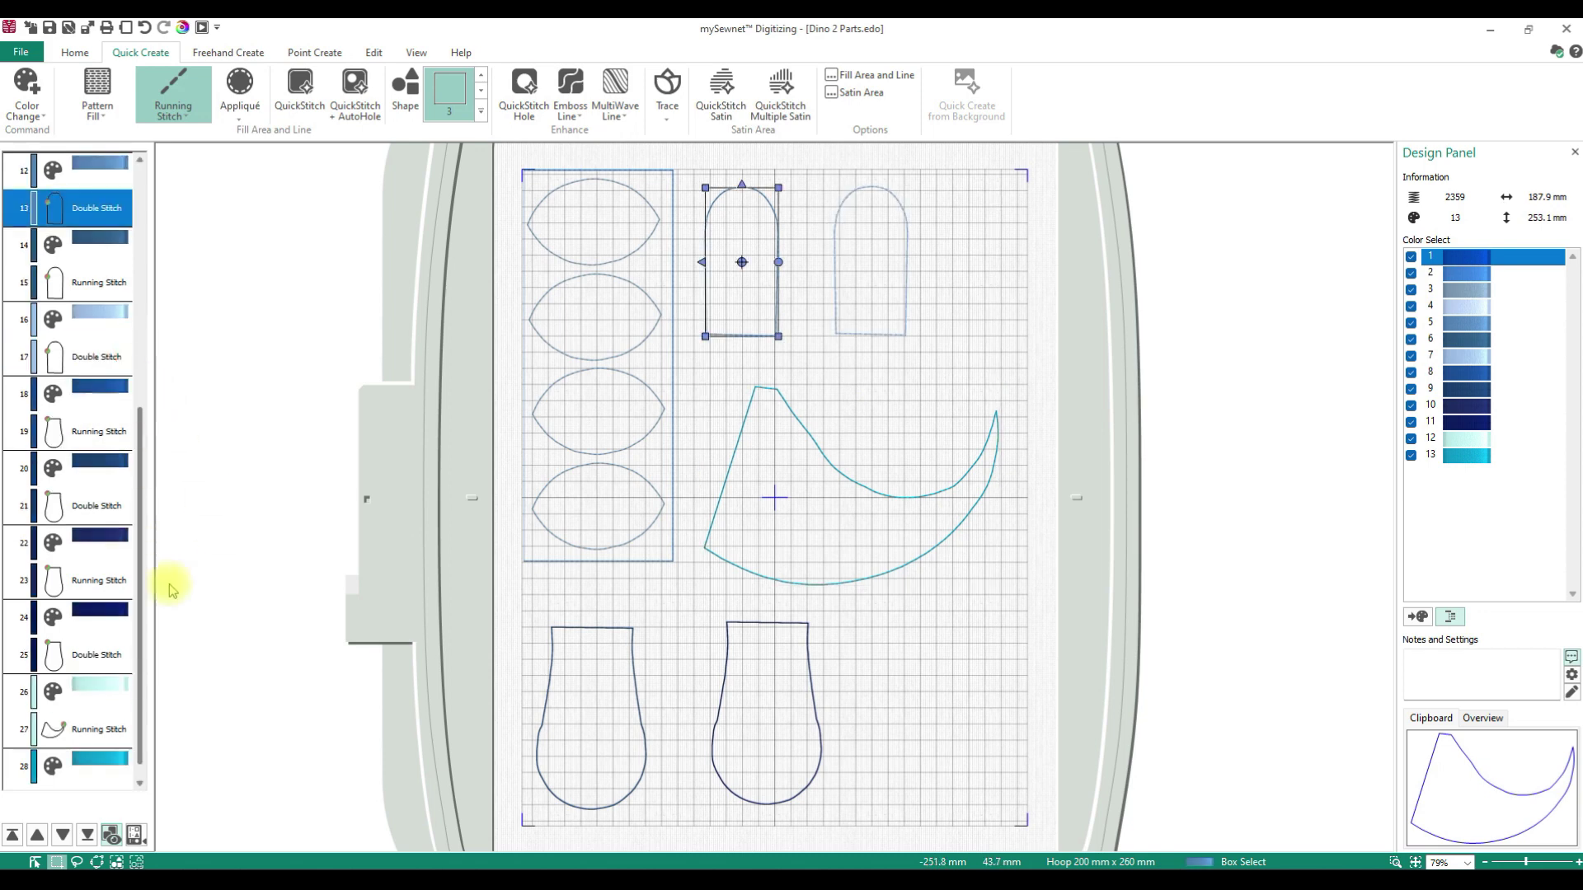
shift+click(54, 750)
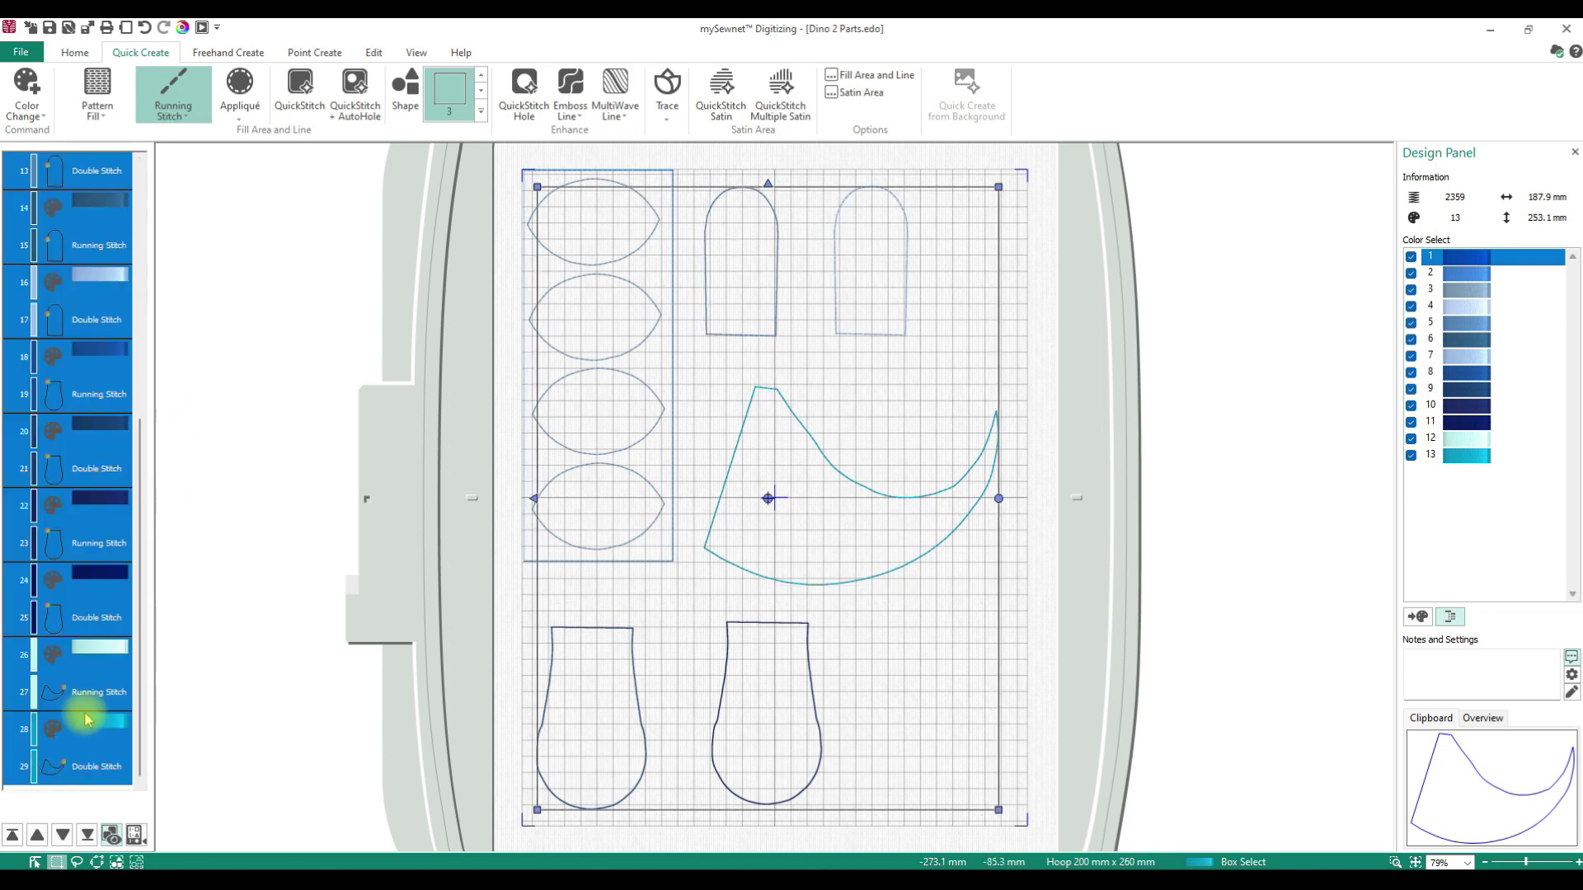
key(Delete)
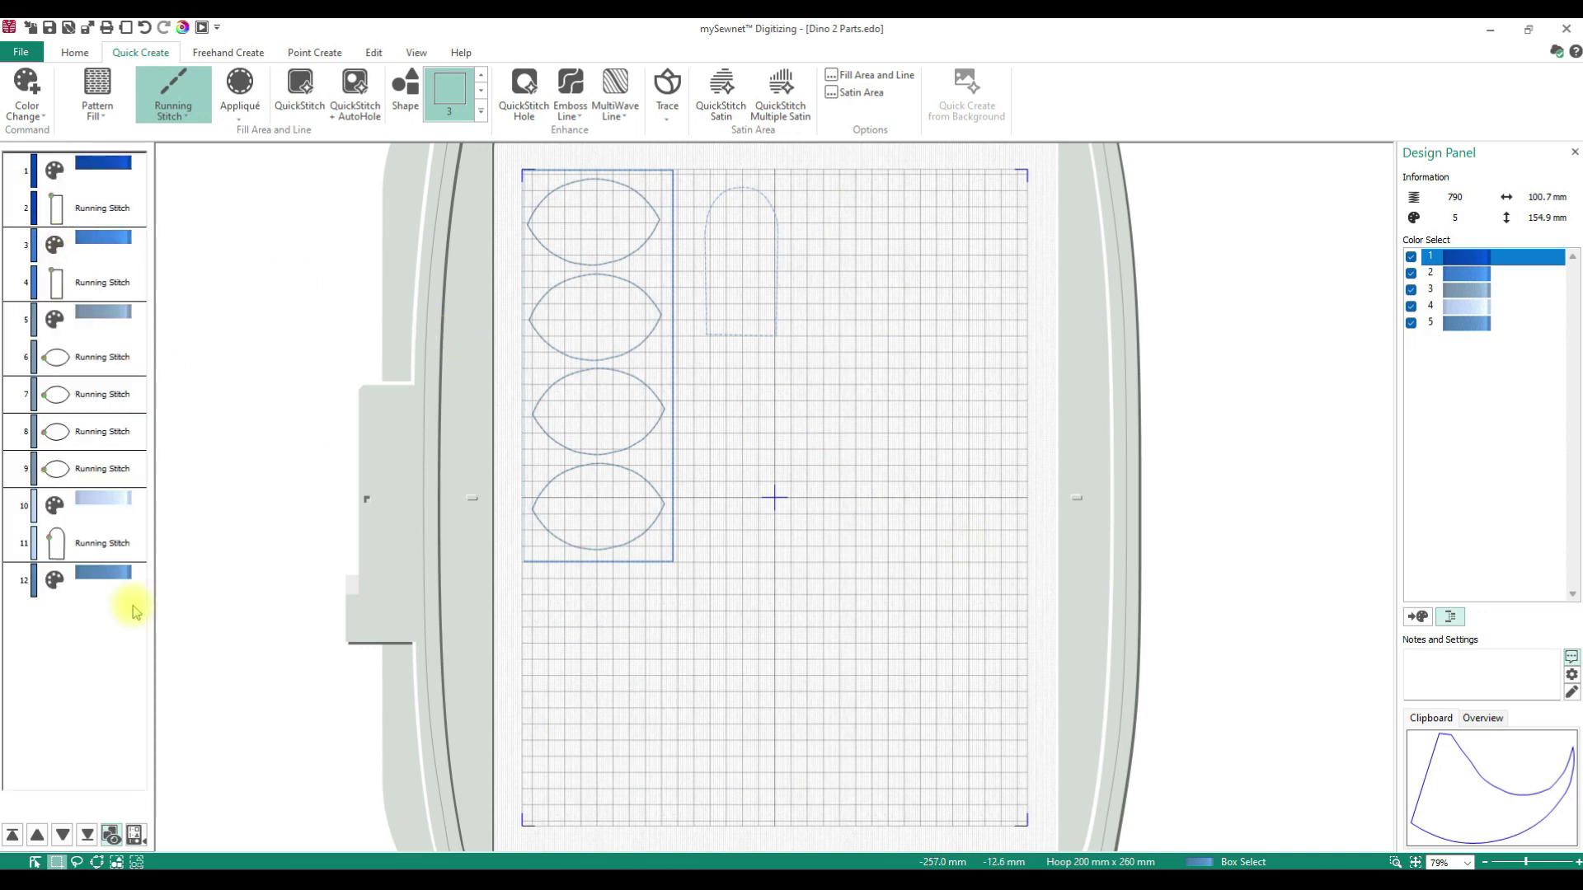
After the final color change, trace the arm's sides and rounded end point by point as a Double Stitch line, leaving its straight end open.
click(63, 550)
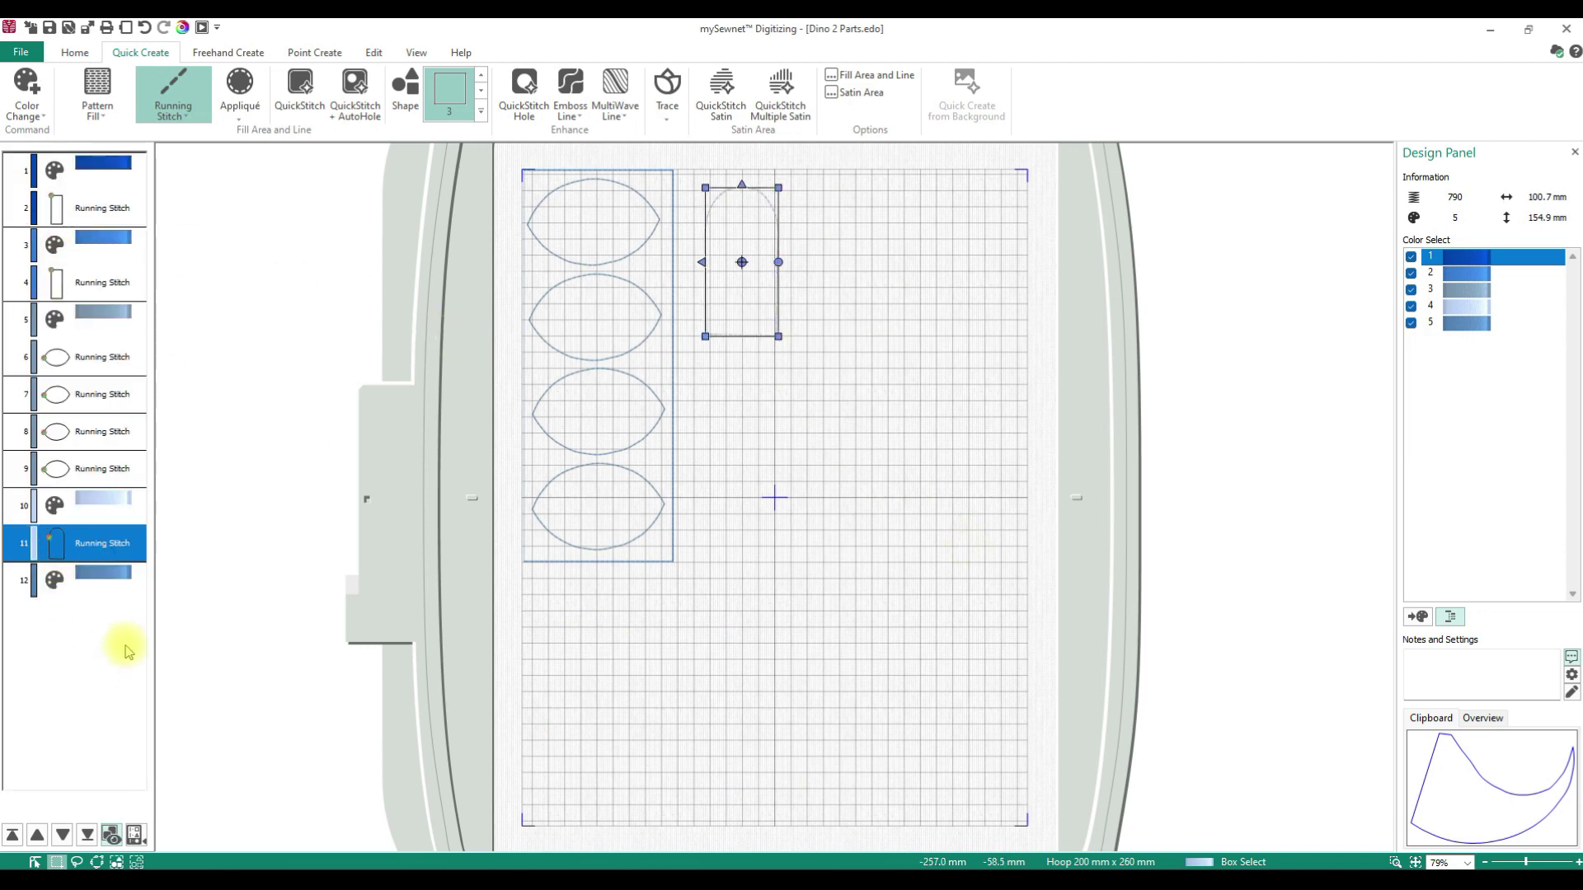
click(106, 547)
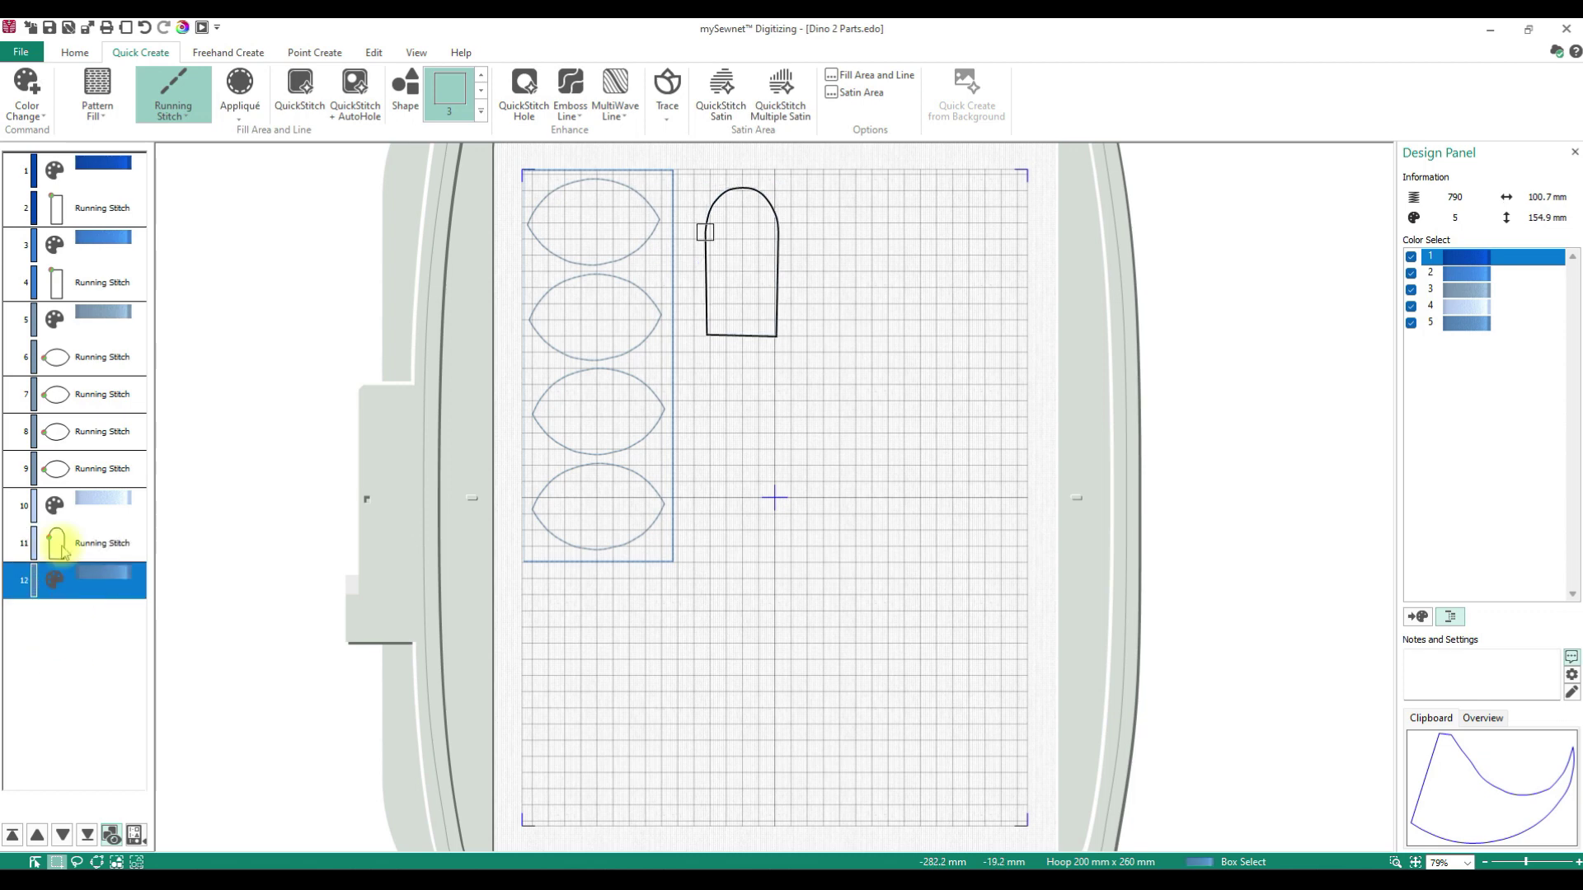
right_click(62, 543)
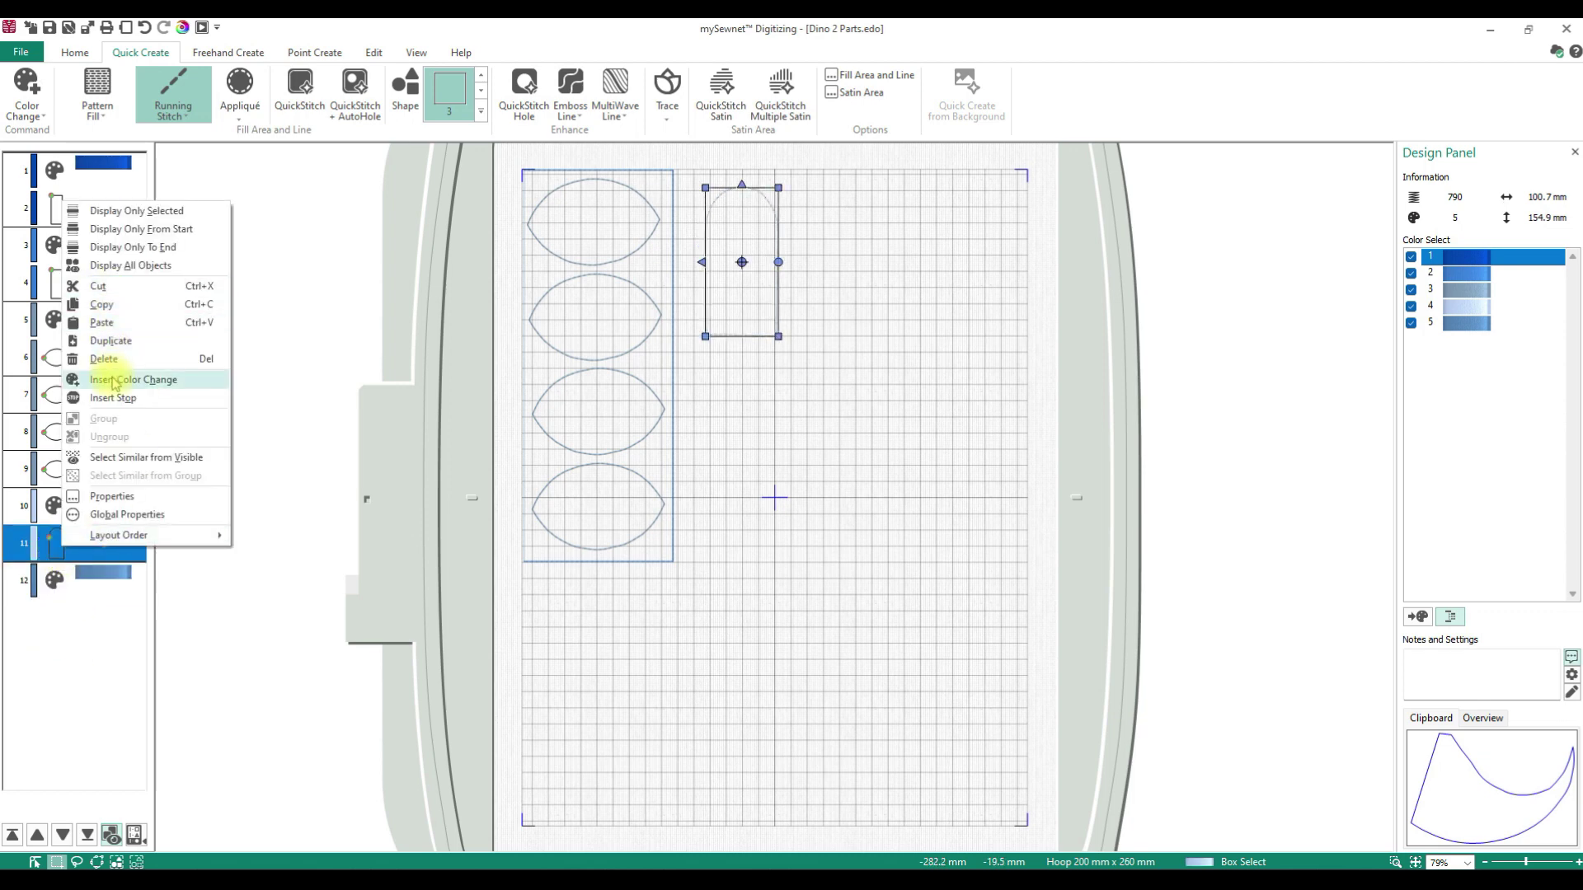
click(90, 582)
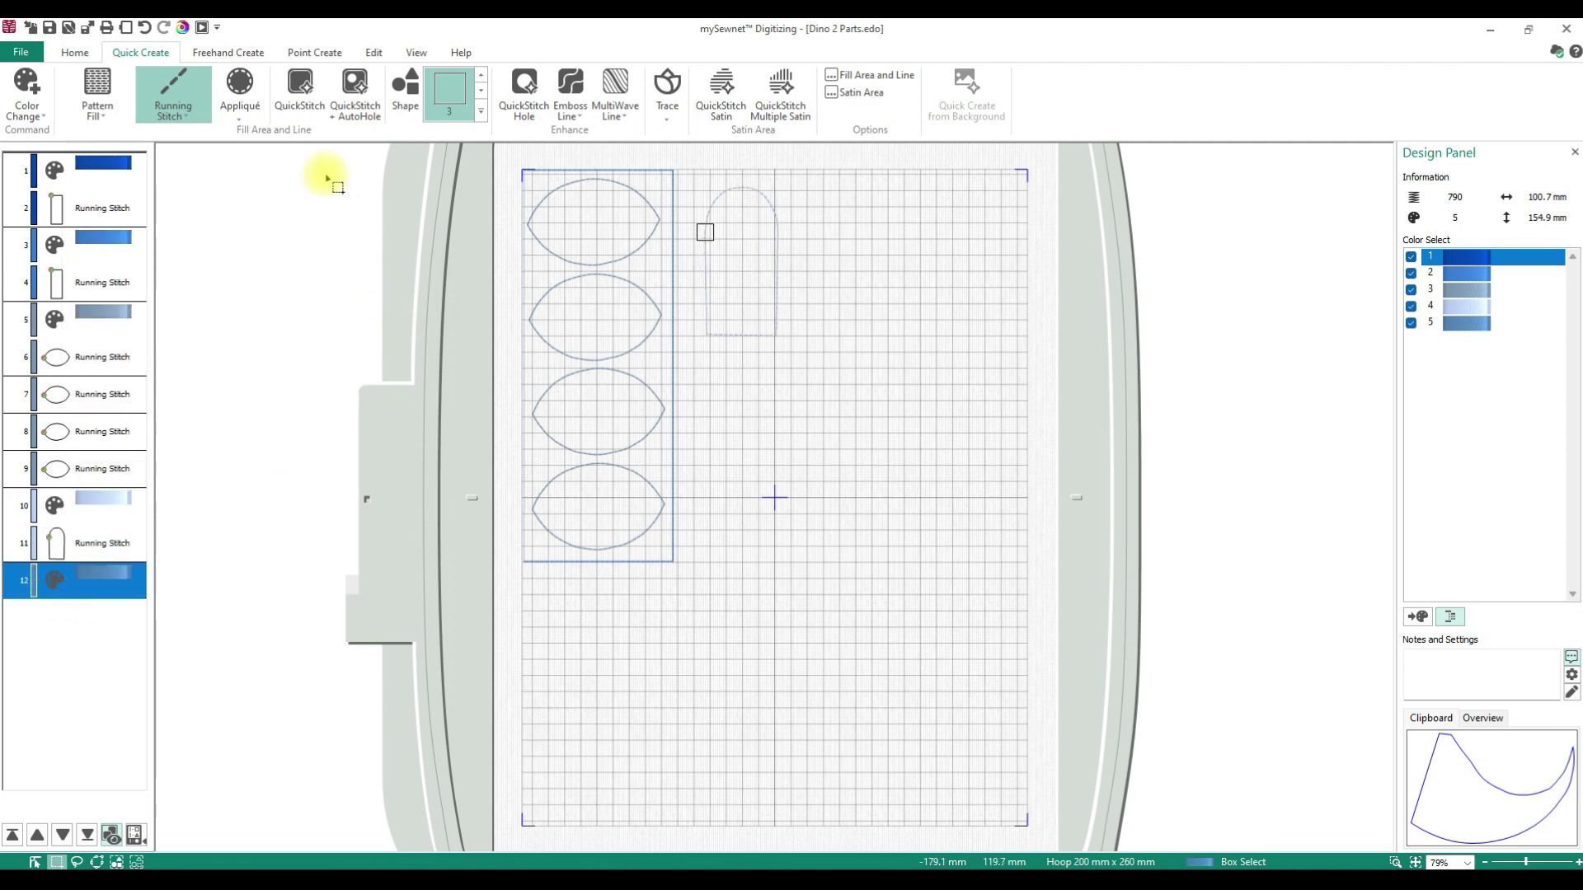
click(305, 54)
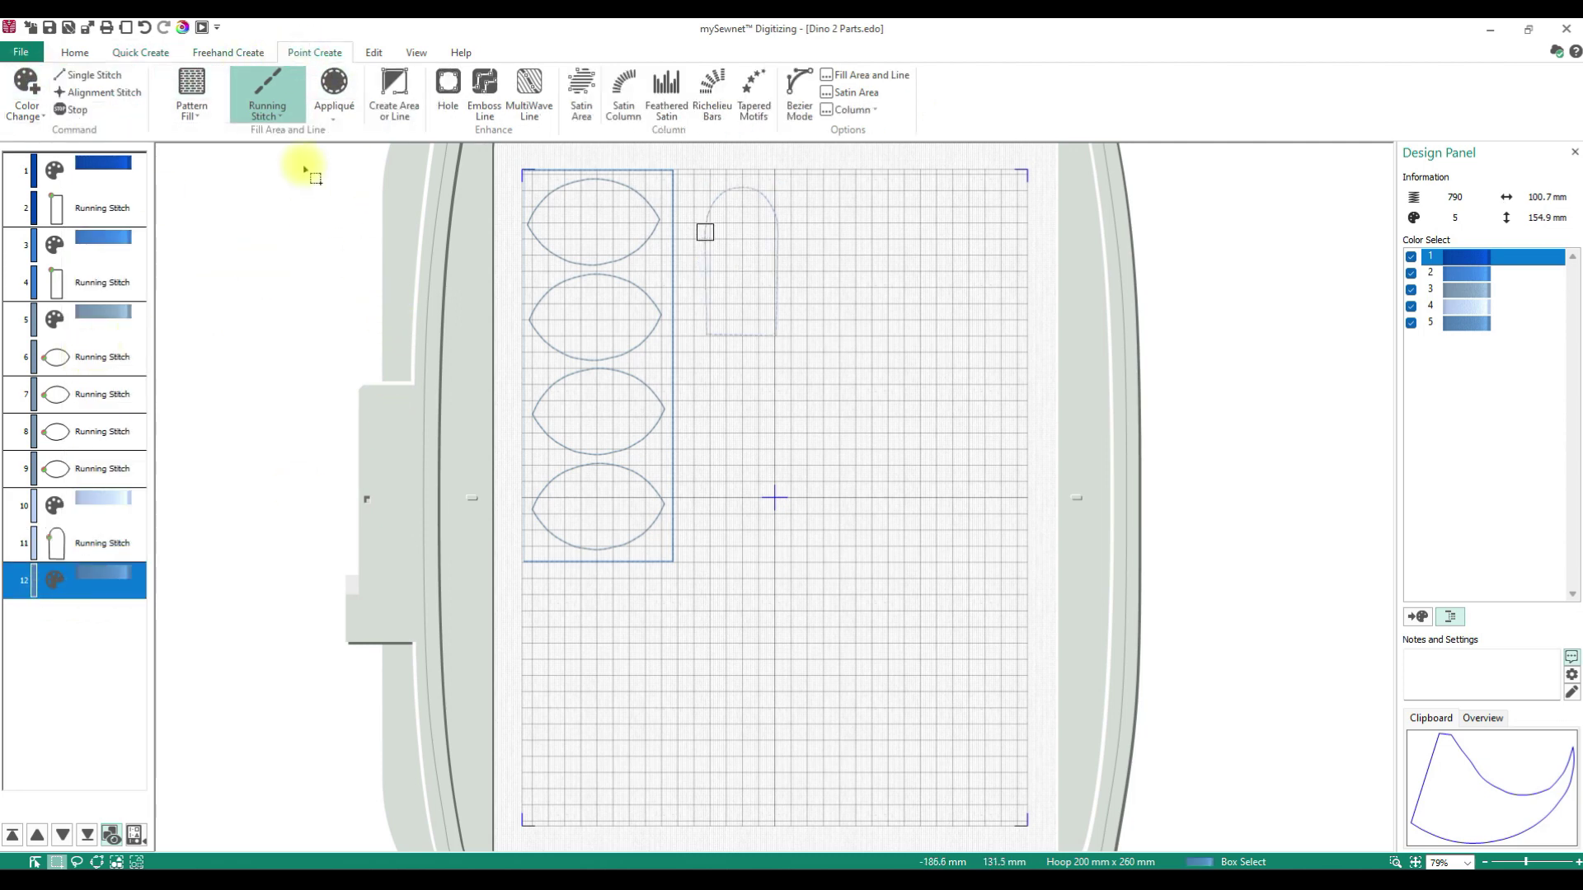
click(261, 107)
click(272, 170)
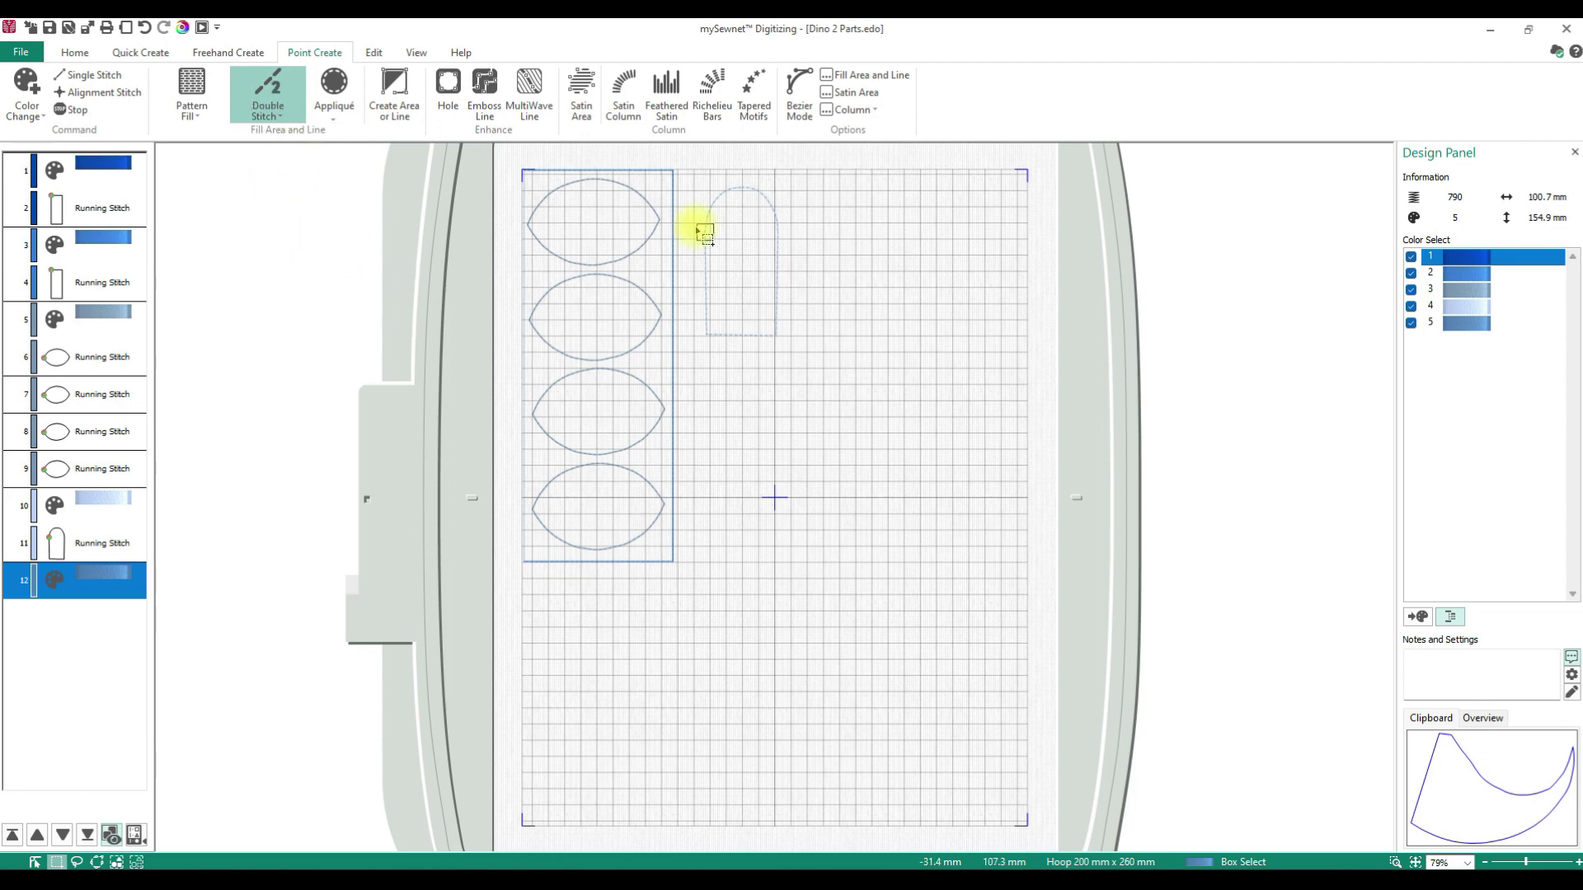
click(393, 92)
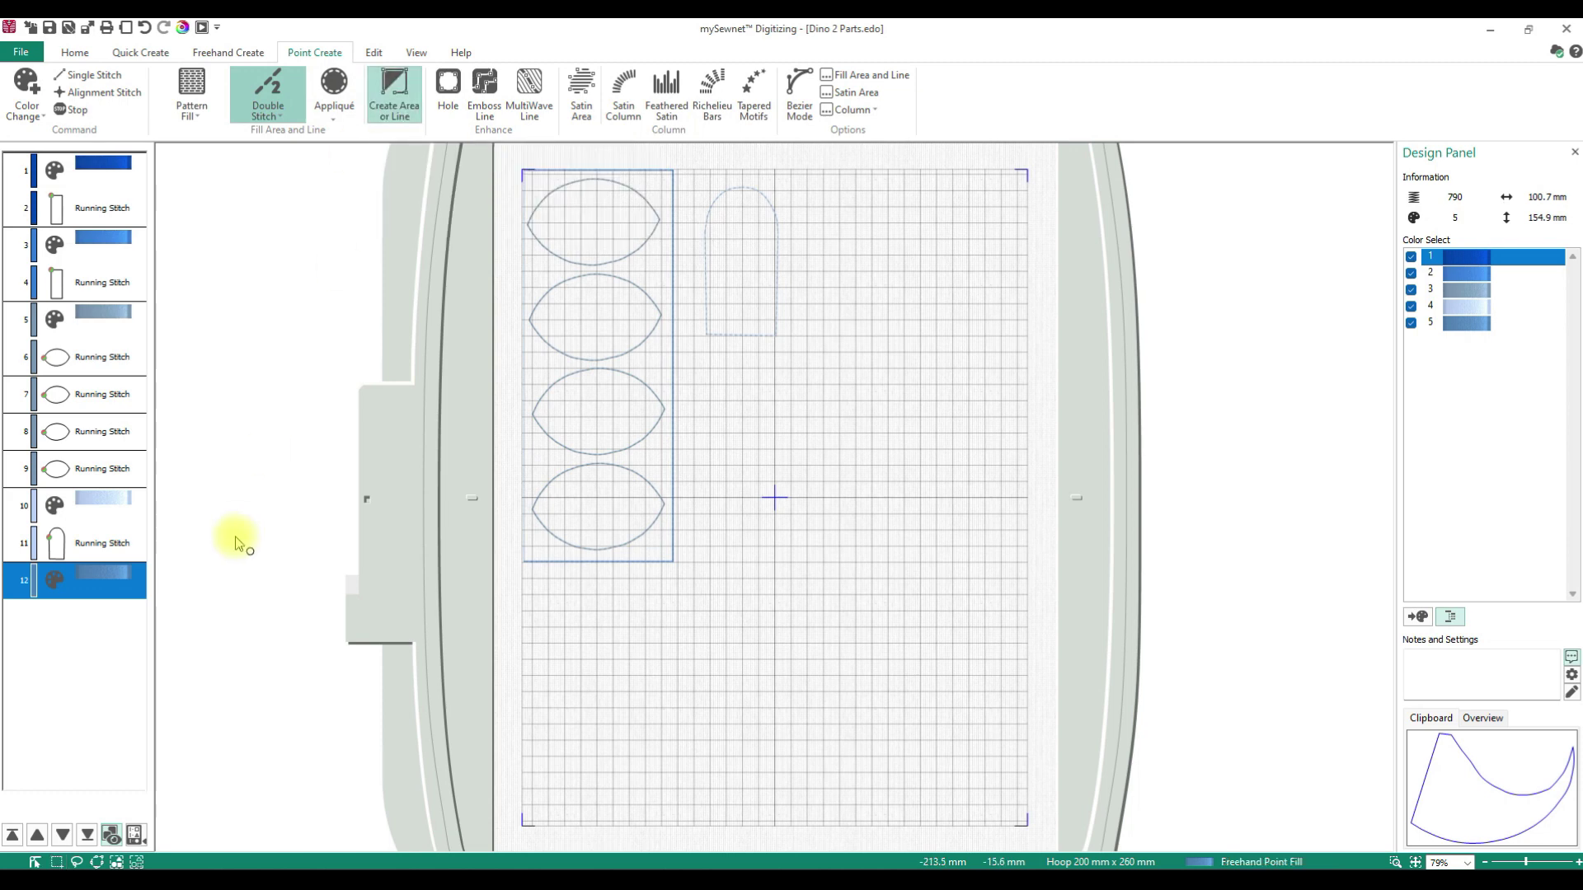
click(705, 335)
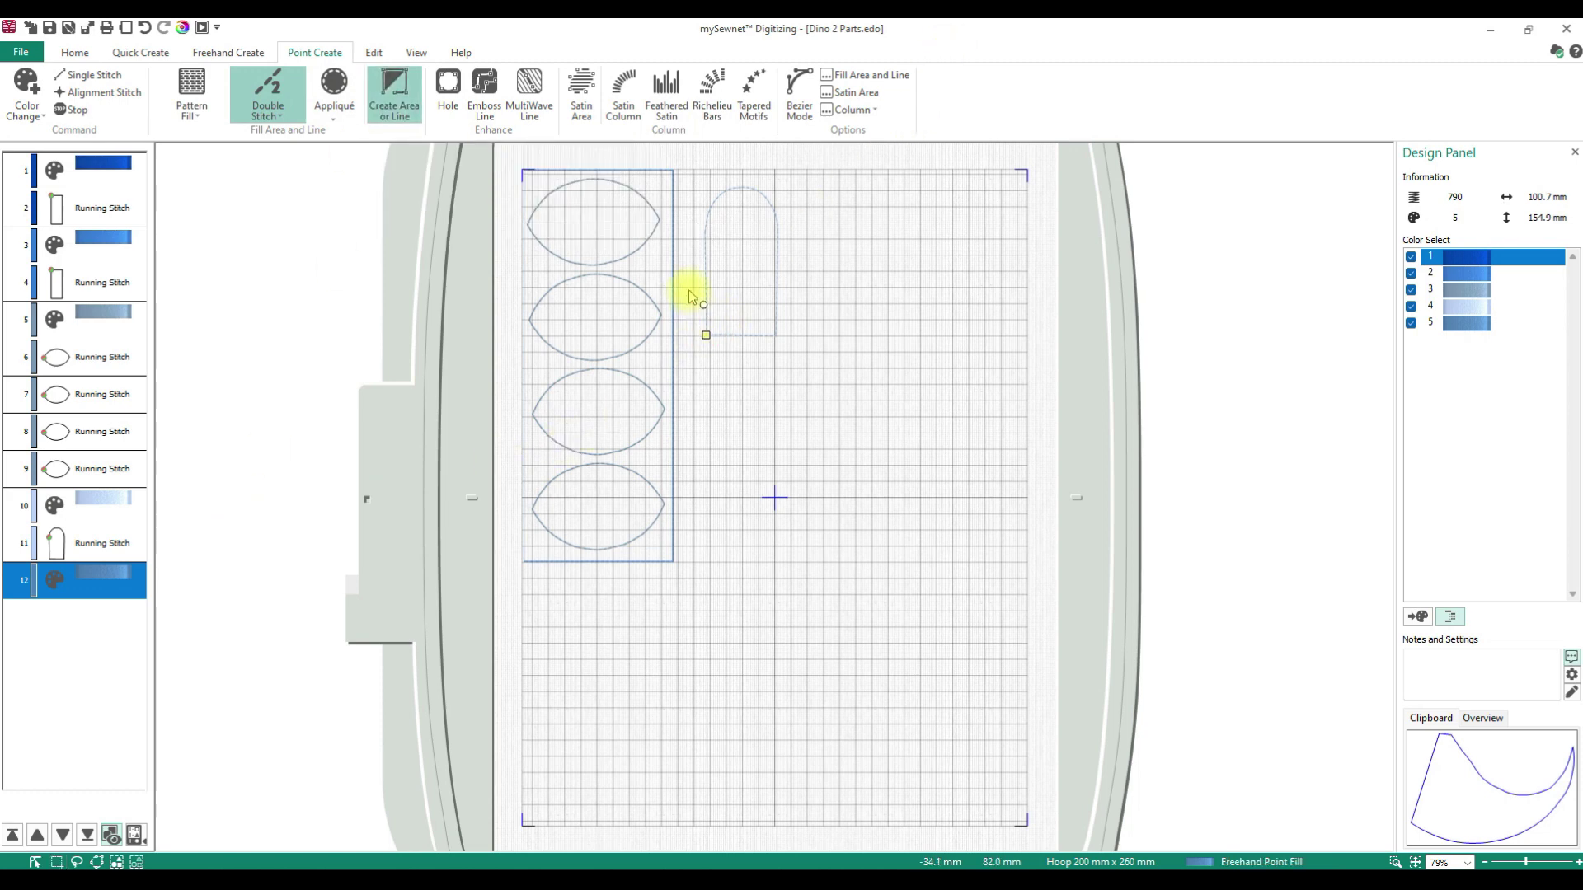
click(705, 283)
click(704, 239)
click(714, 202)
click(734, 188)
click(753, 188)
click(768, 203)
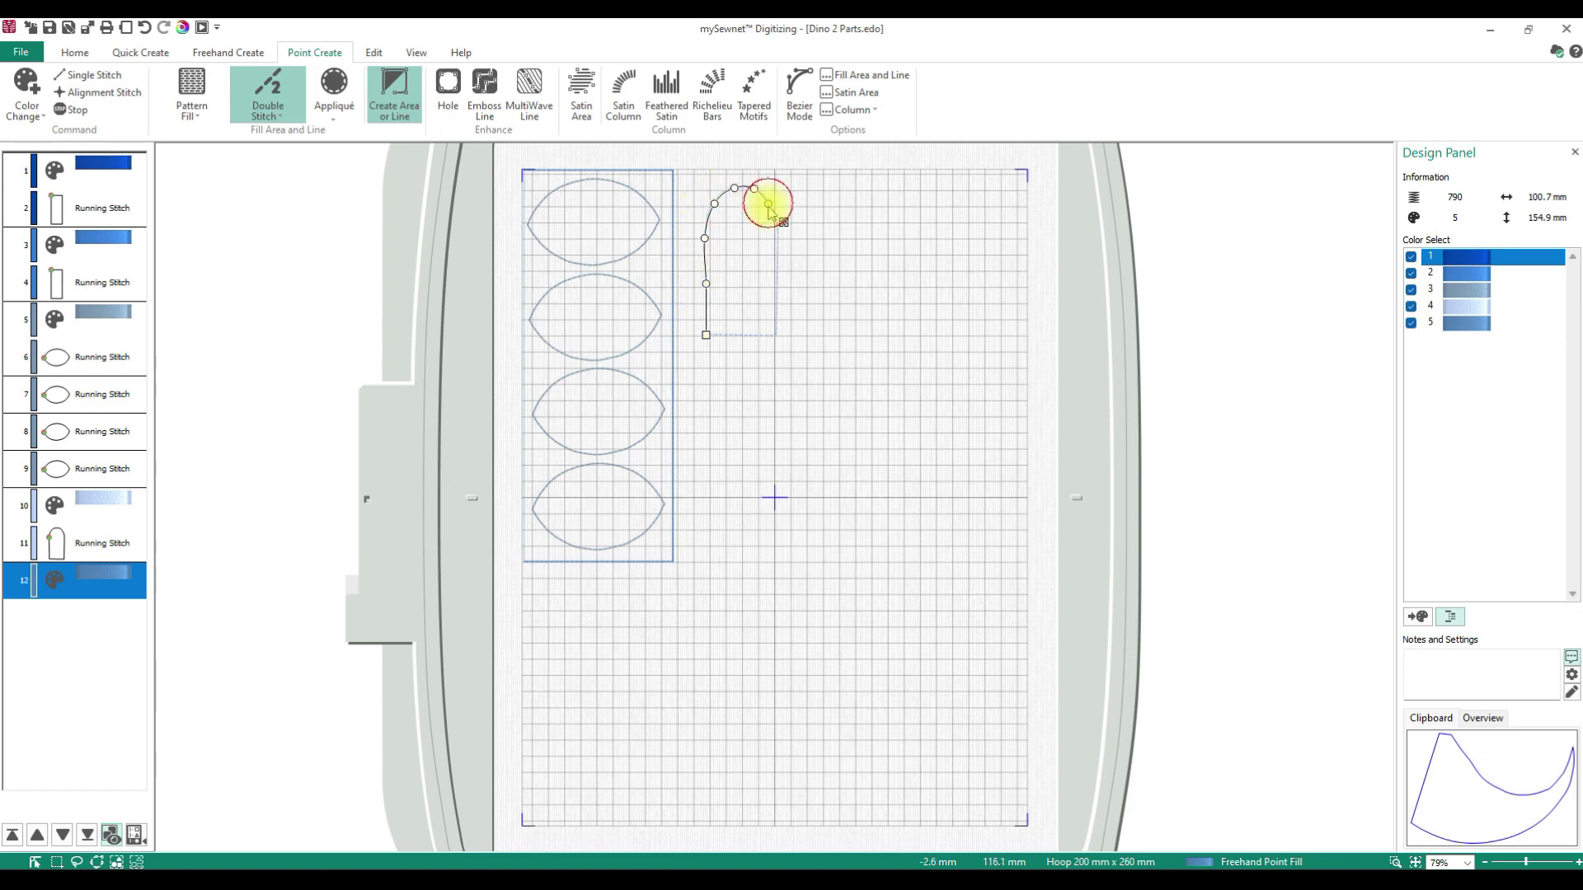
click(775, 228)
click(775, 266)
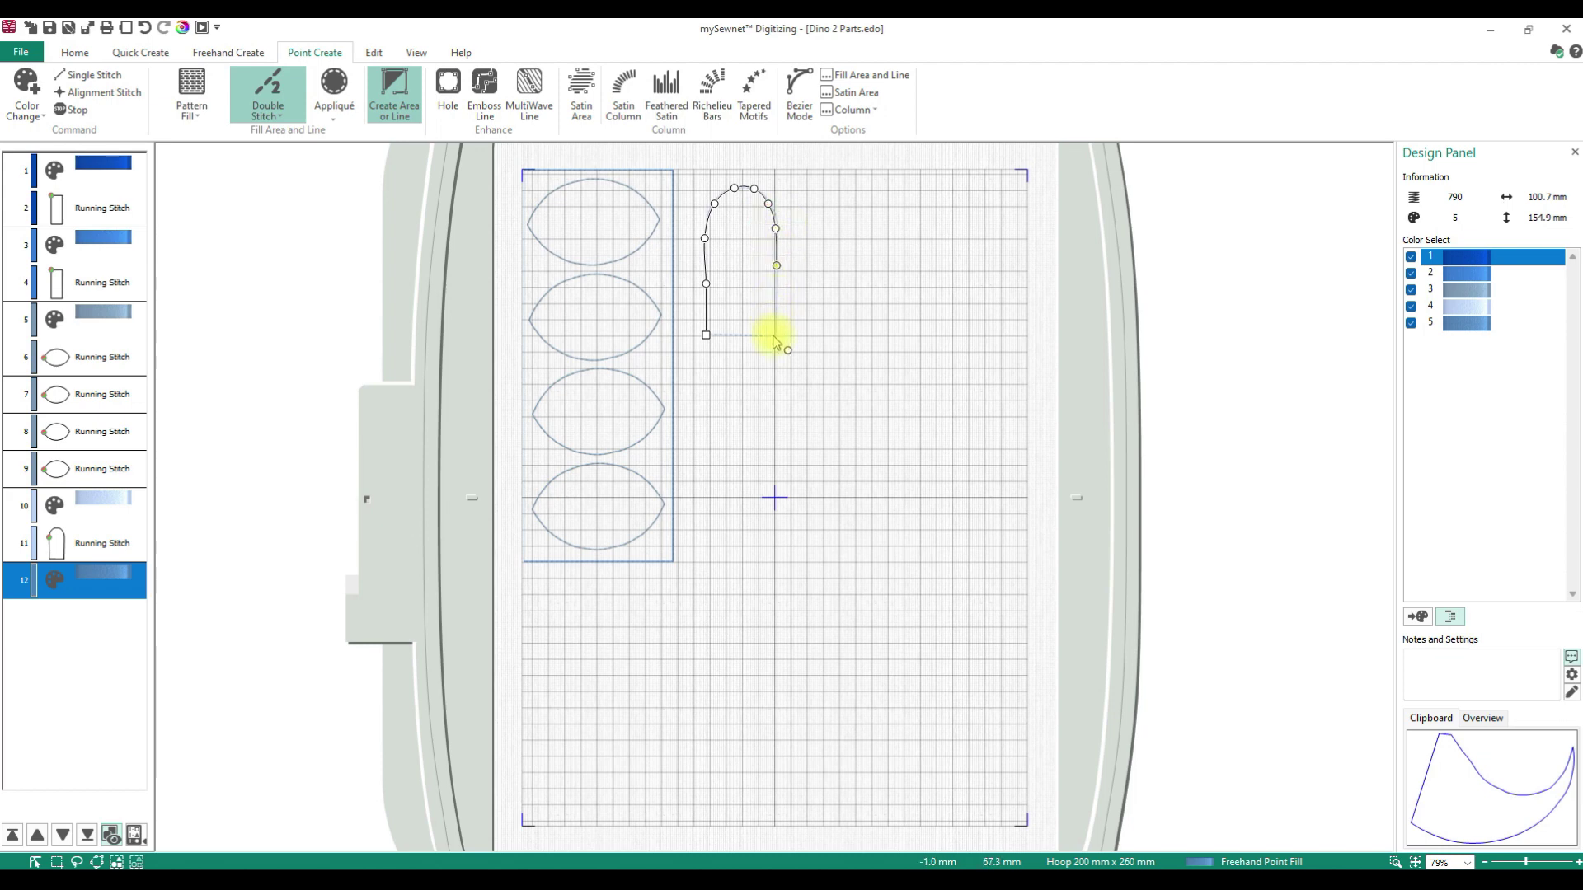
right_click(776, 334)
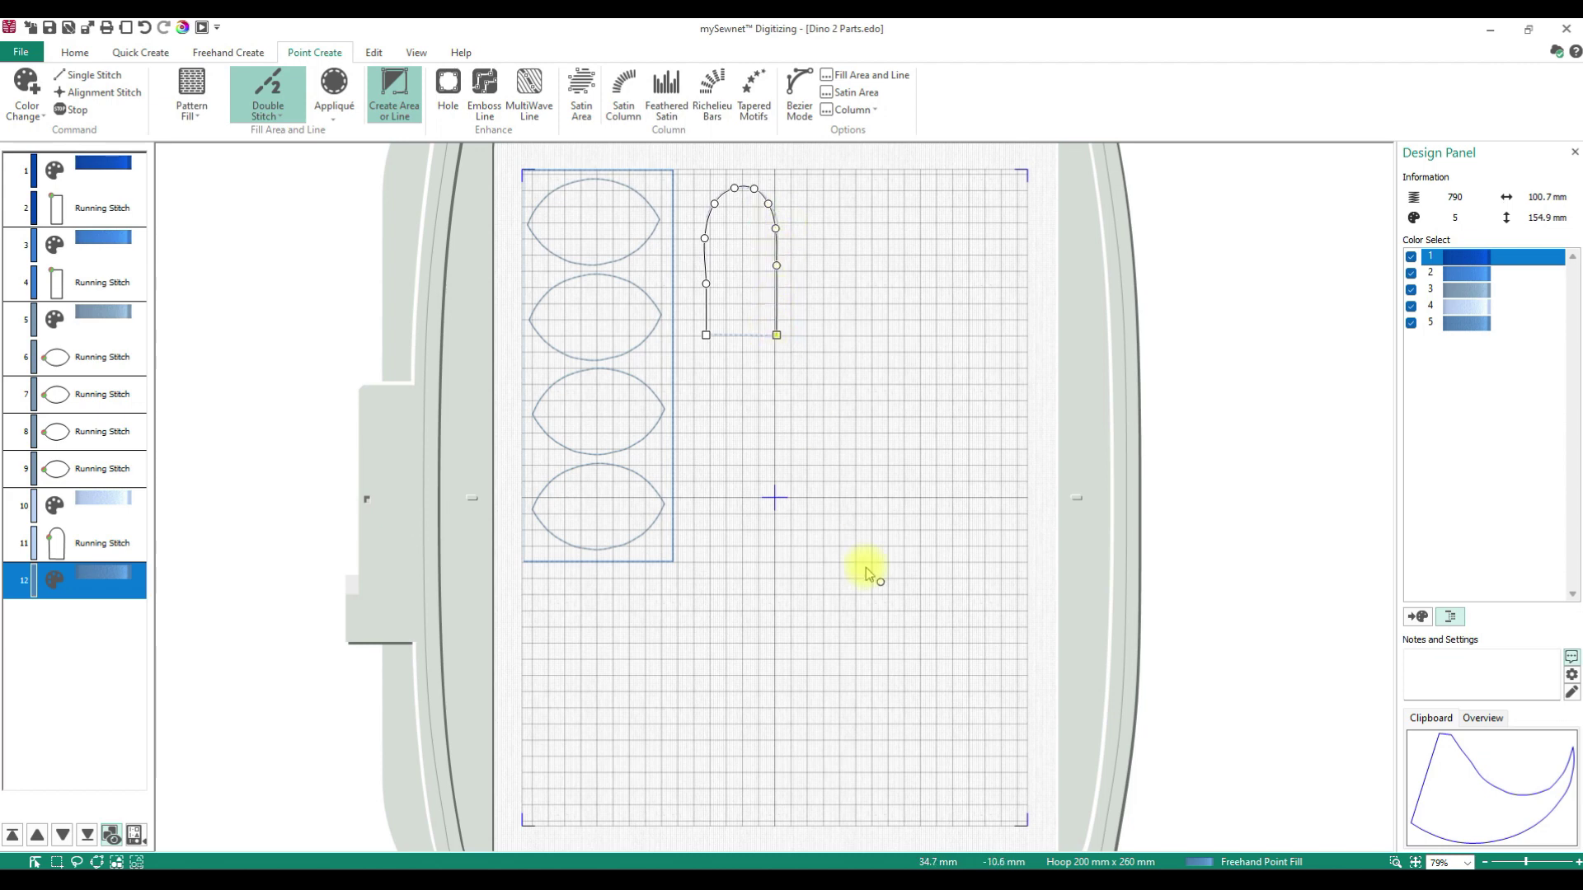
key(Return)
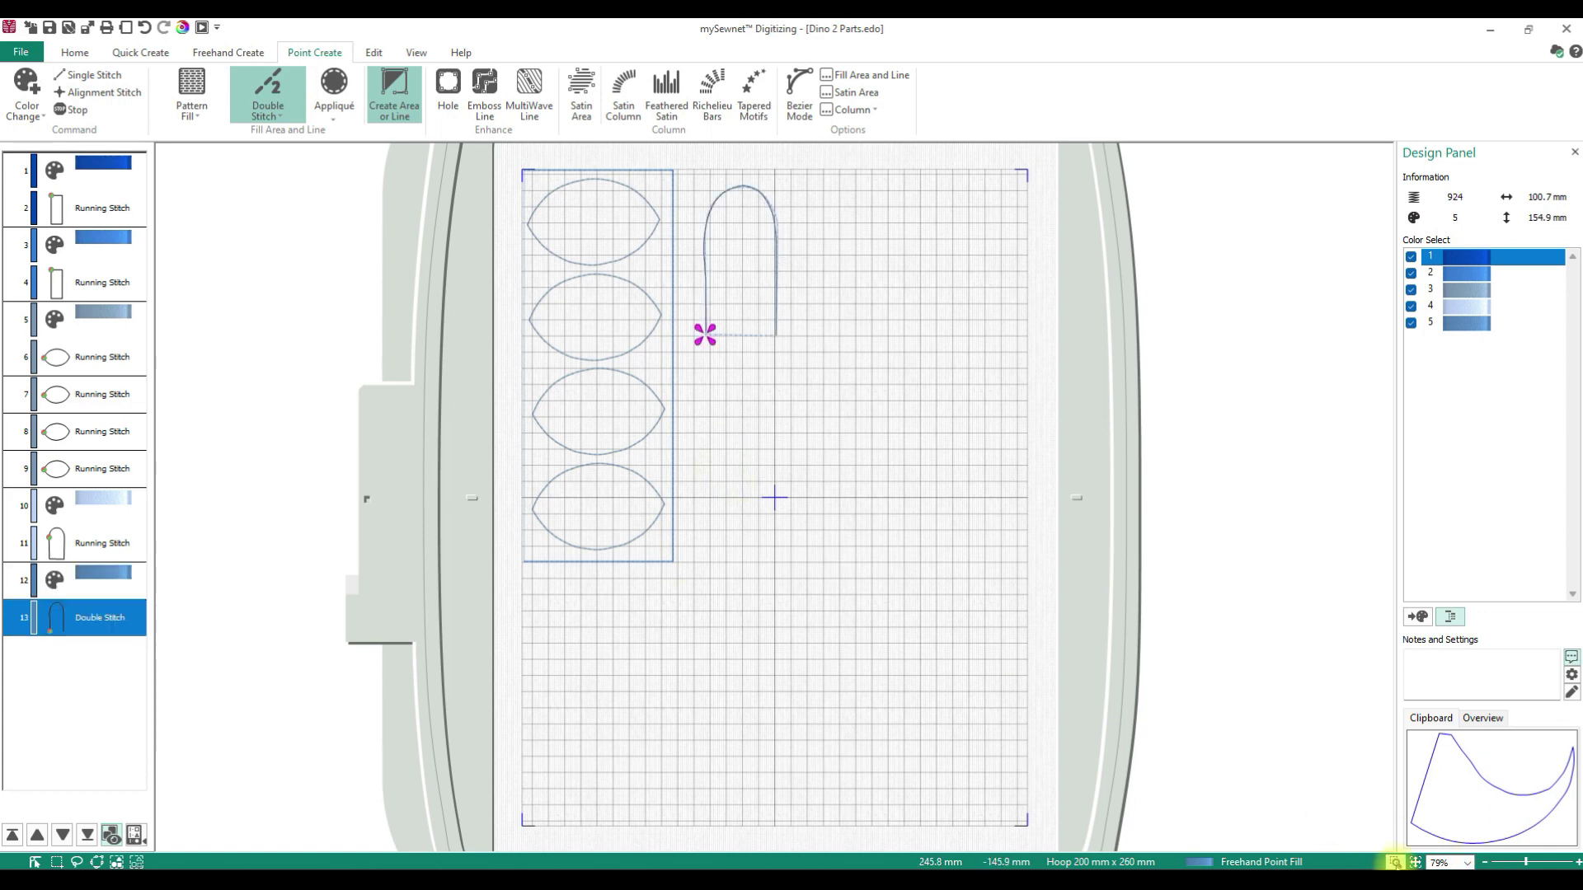
Reposition the Double Stitch points along the arm's left side so the line follows the running stitch outline.
click(1394, 861)
drag(690, 181, 798, 346)
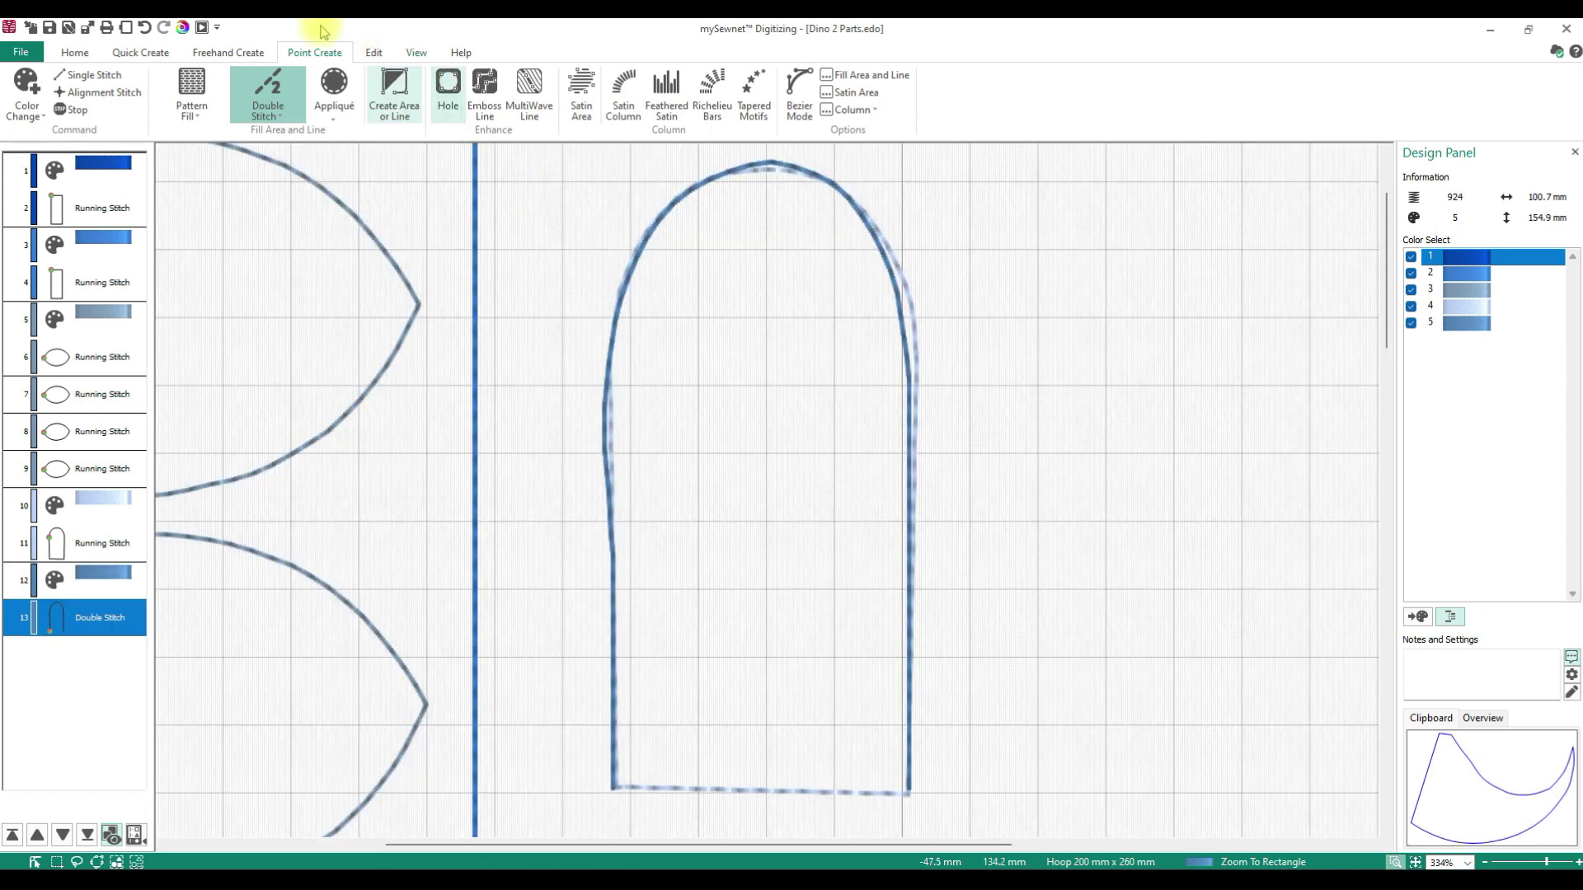
click(75, 52)
click(485, 95)
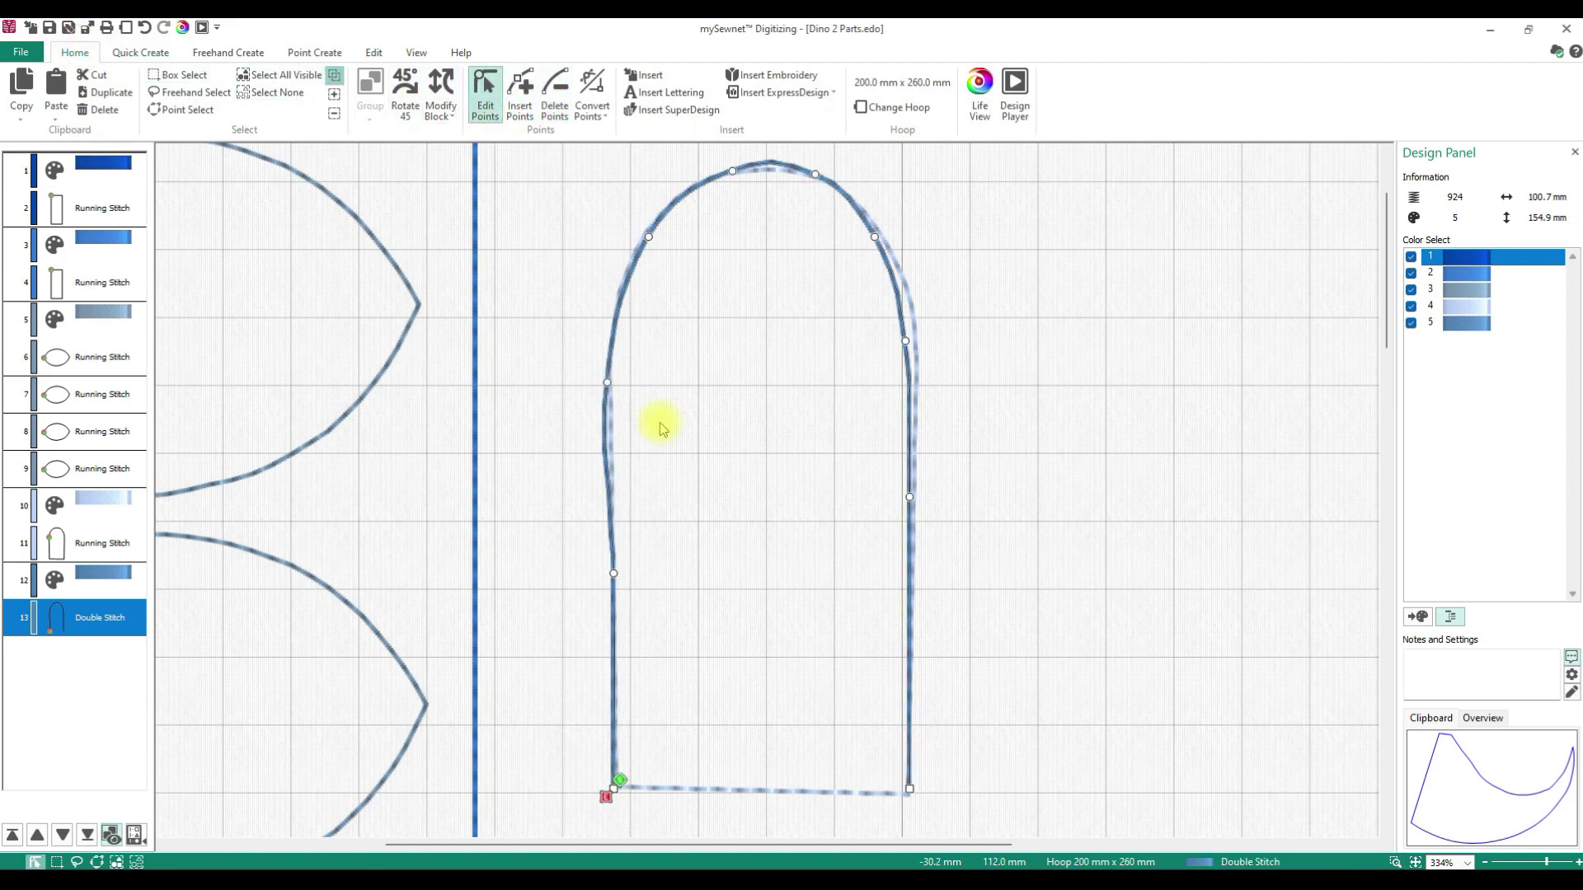
drag(607, 382, 615, 354)
drag(648, 241, 642, 240)
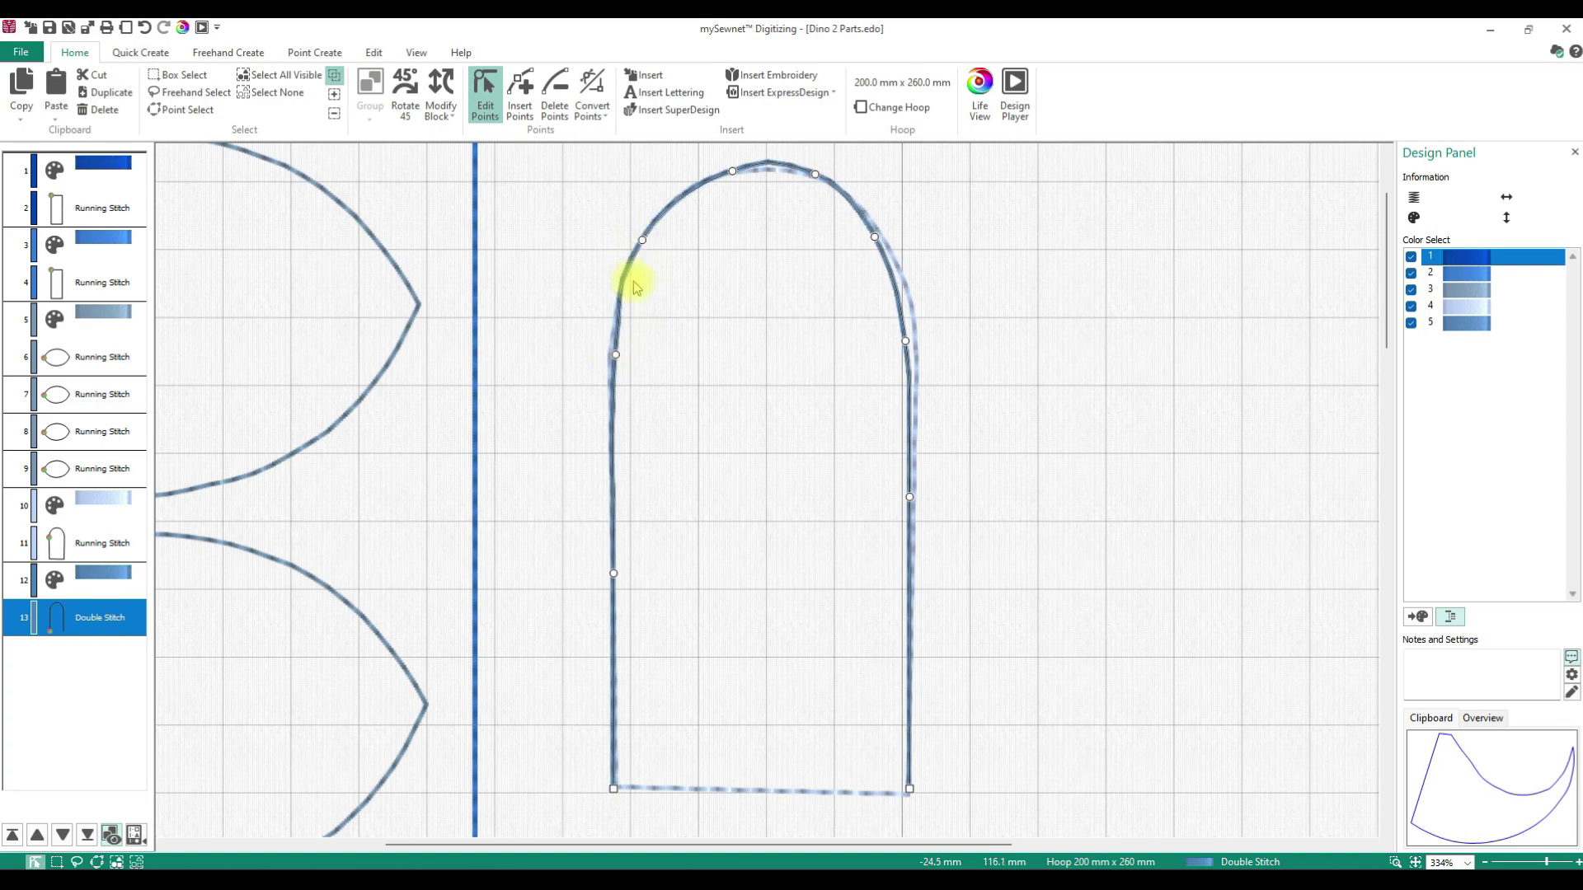
click(614, 356)
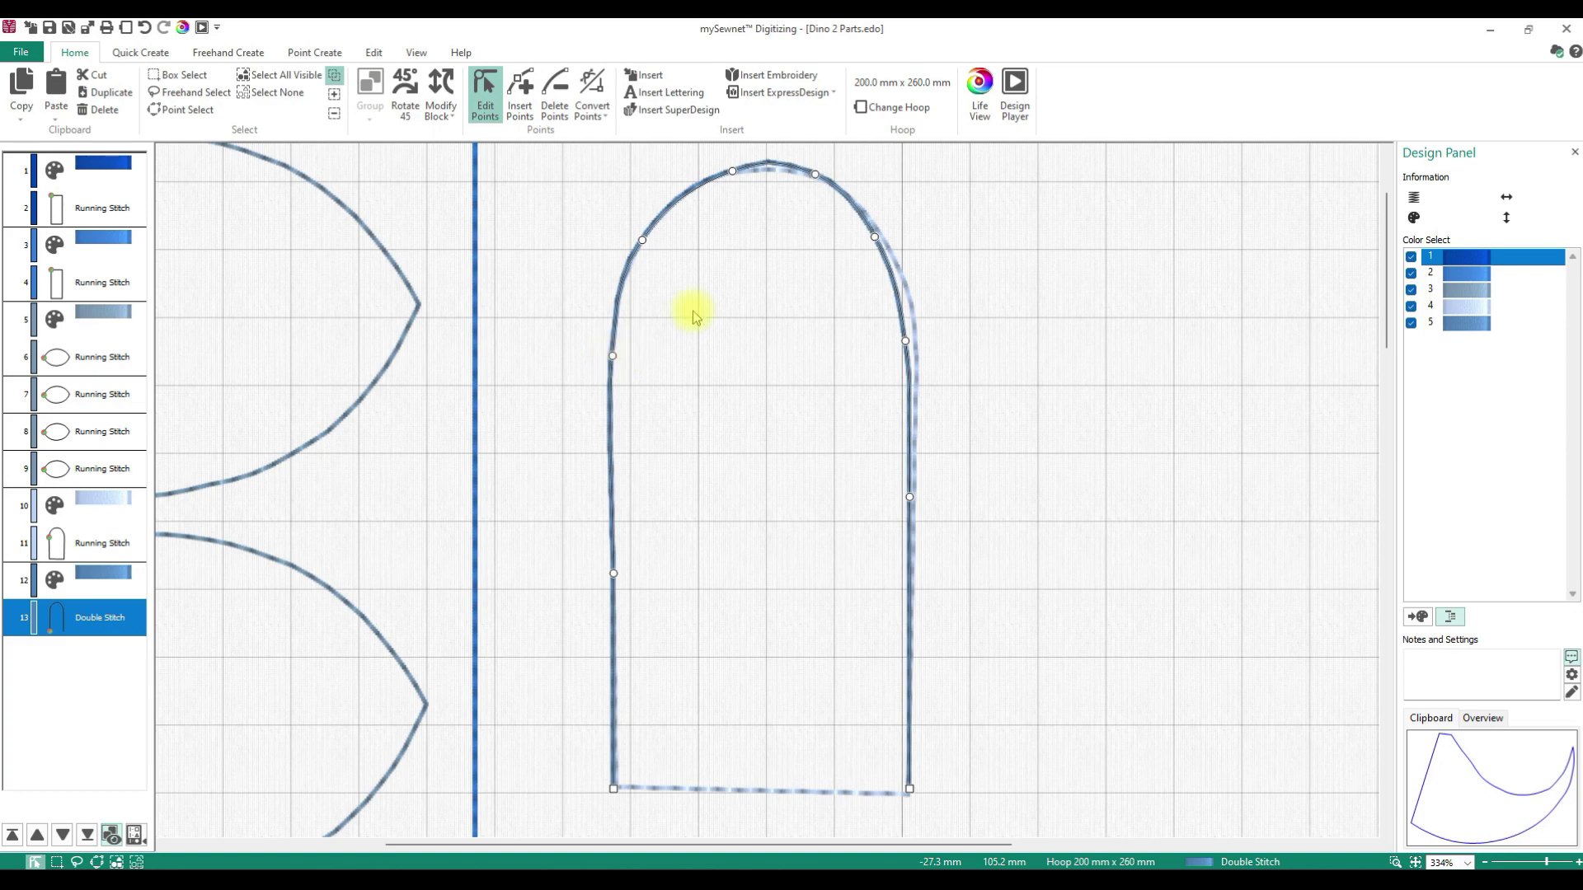
Adjust the Double Stitch points around the arm's rounded end, right side and lower right corner to match the running stitch outline.
click(829, 185)
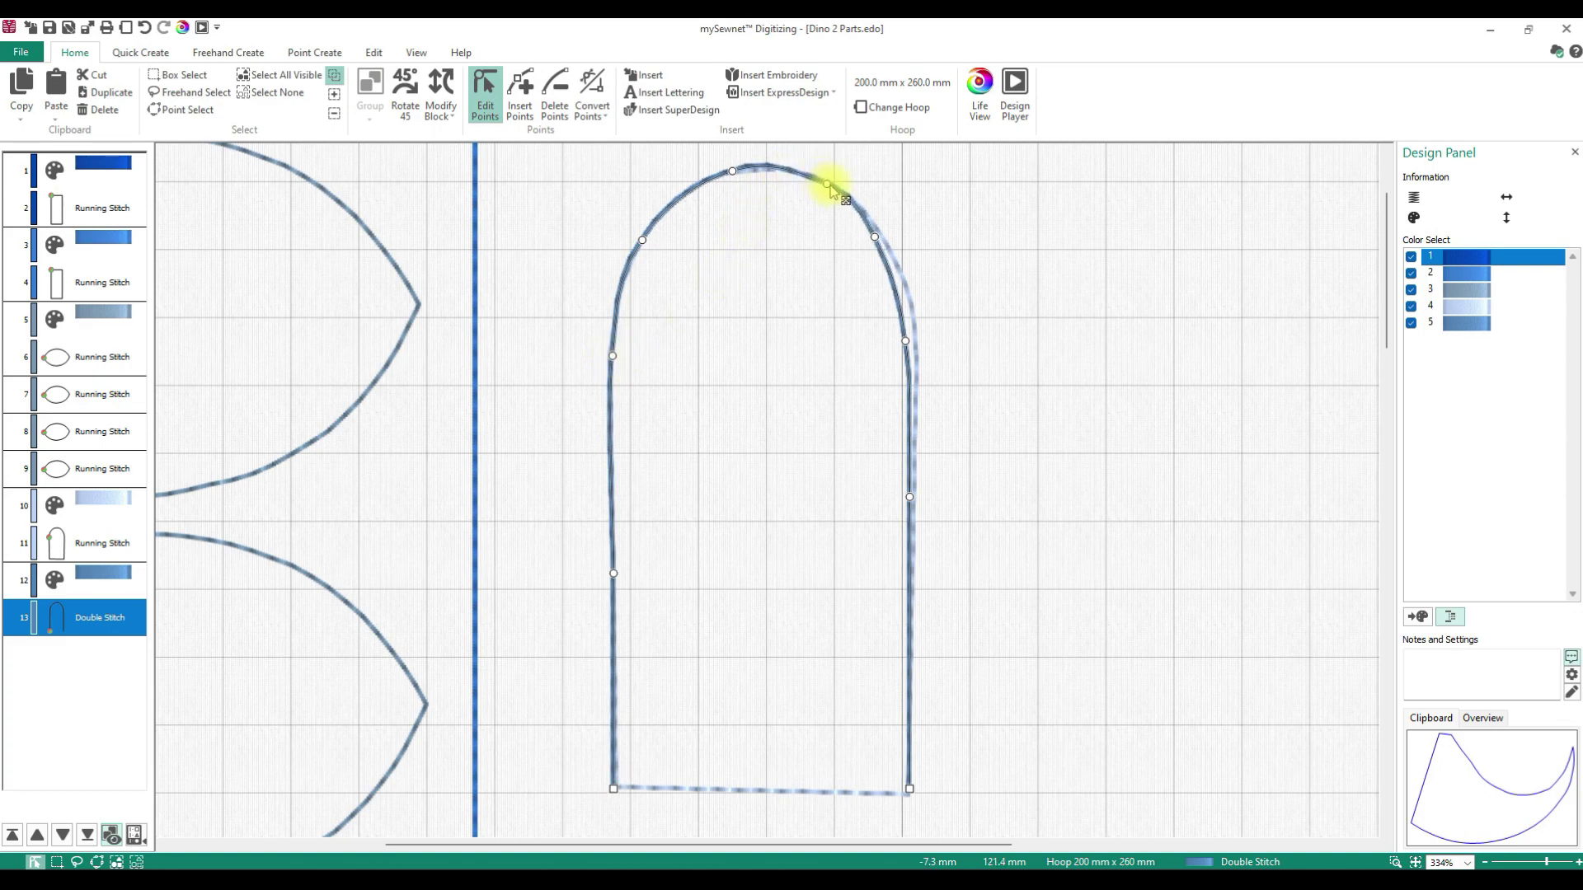
drag(732, 171, 721, 175)
drag(875, 238, 884, 243)
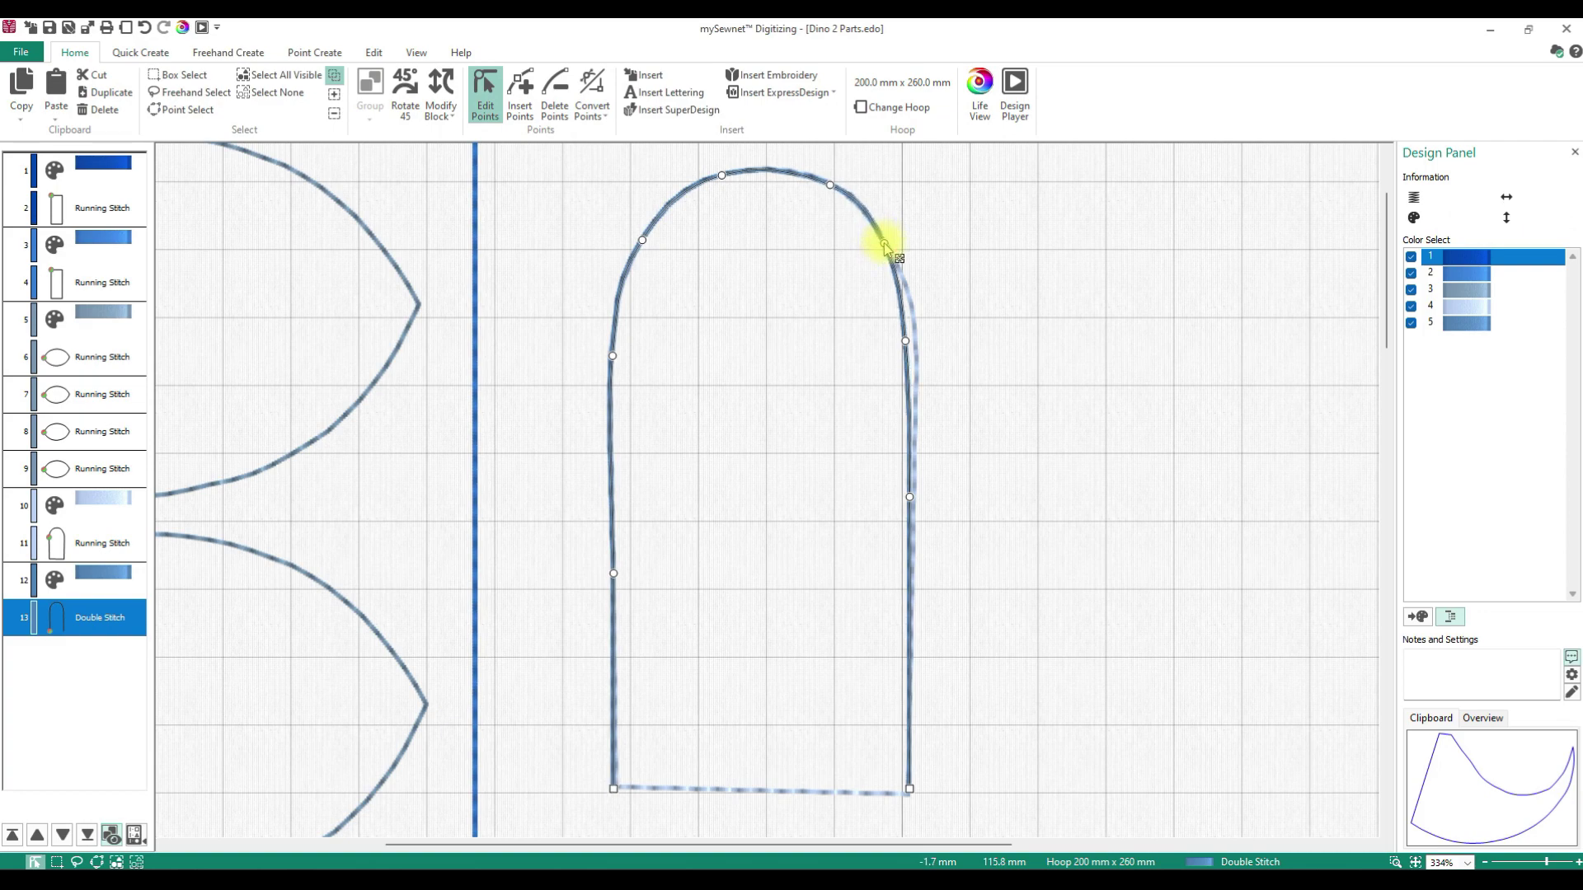
drag(905, 340, 916, 341)
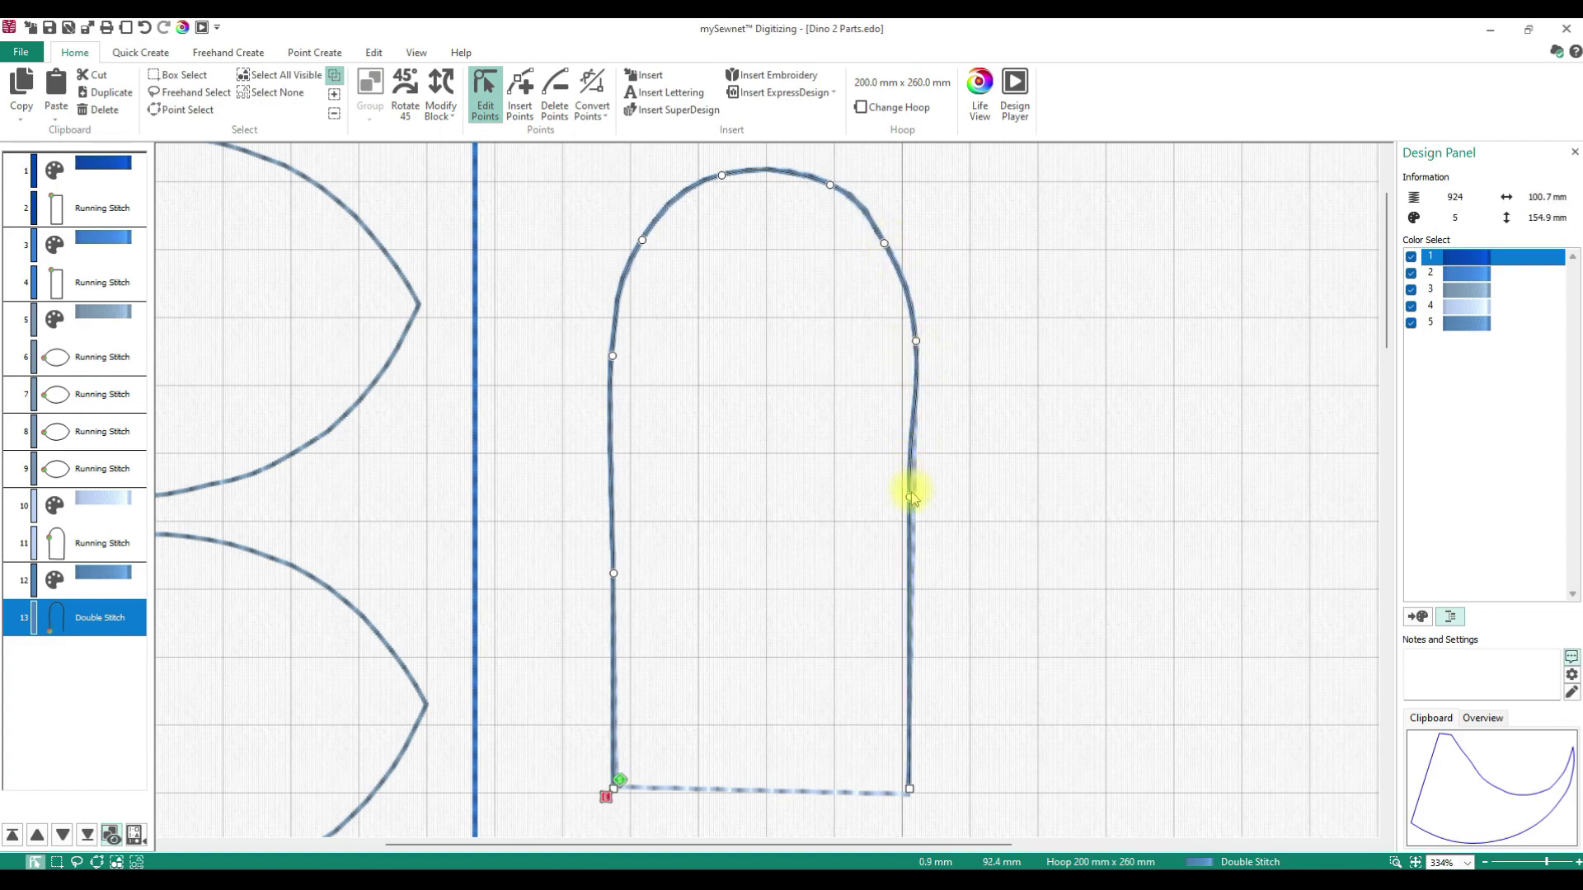
drag(910, 497, 916, 499)
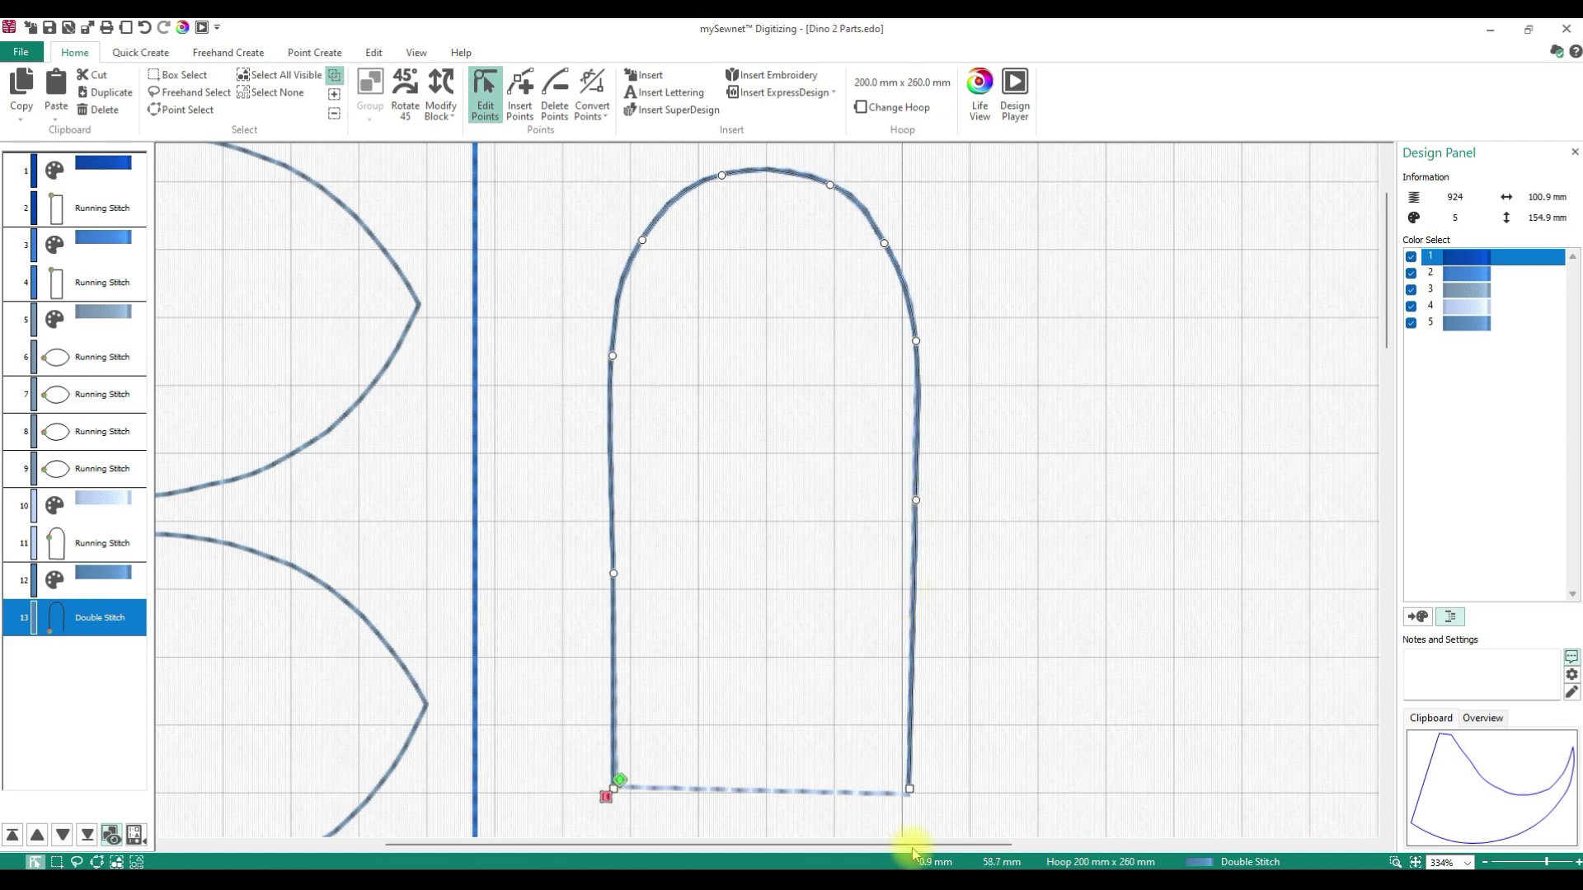
drag(910, 790, 908, 794)
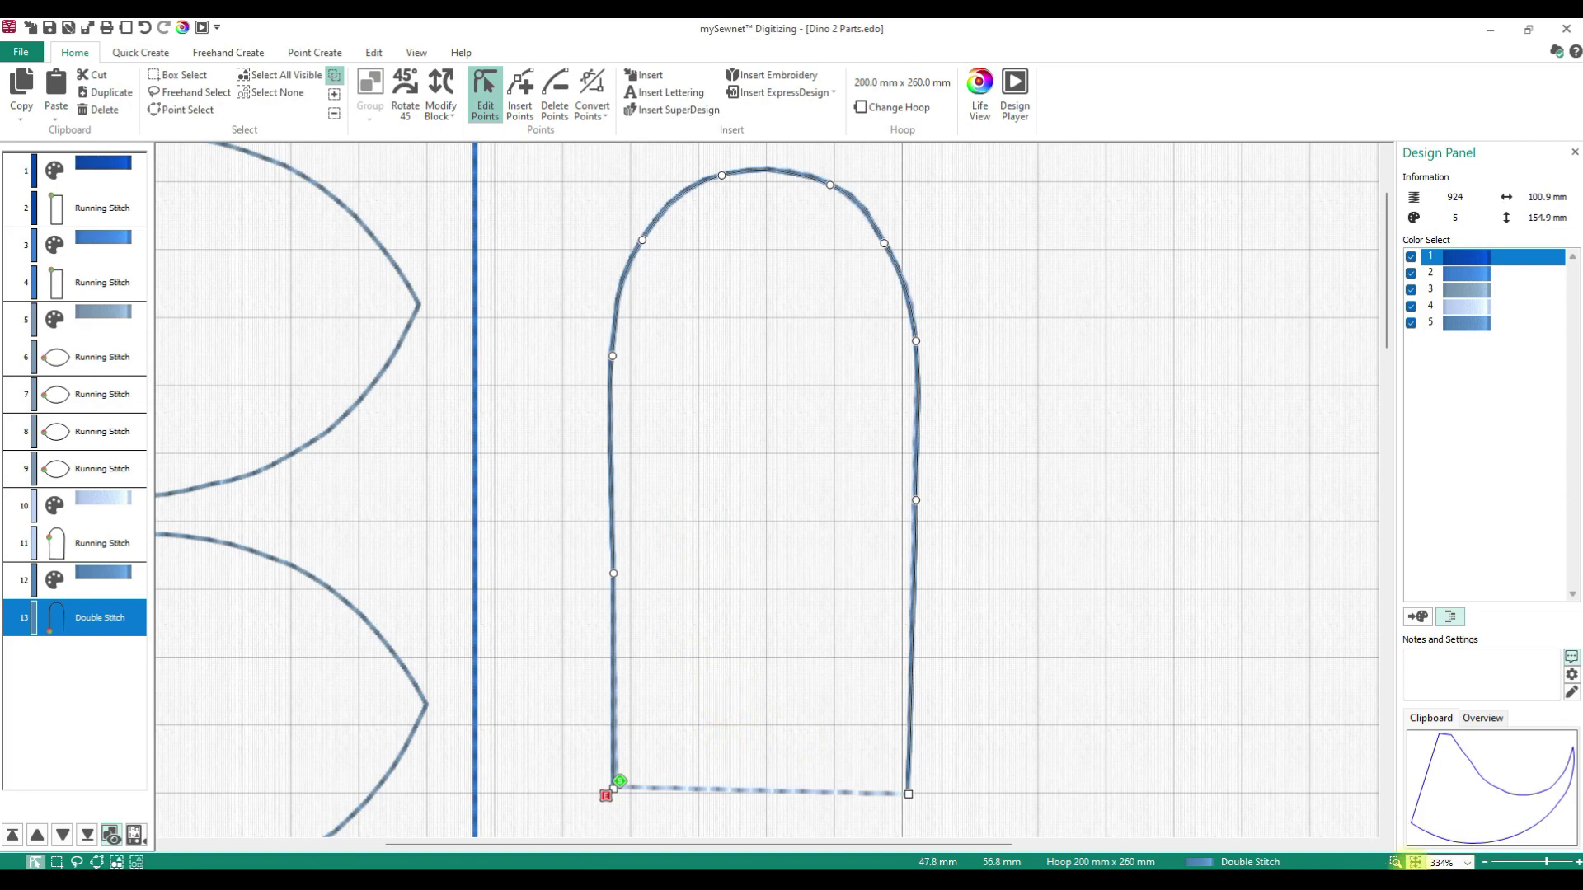
click(1394, 862)
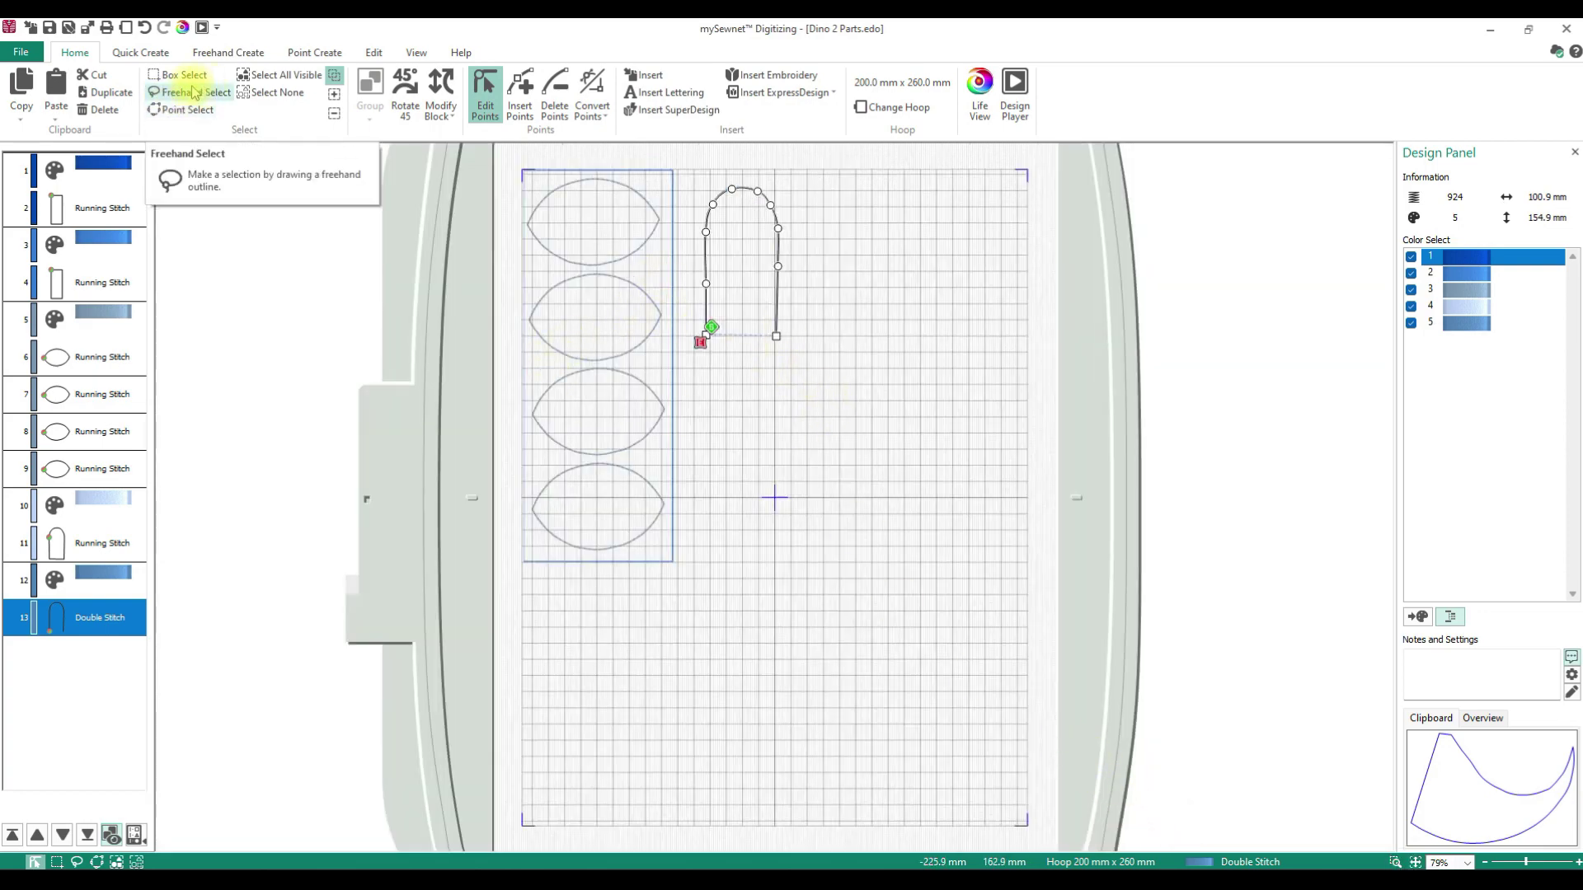
Enlarge the arm's Running Stitch and Double Stitch outlines together, making both wider and longer while keeping their upper left corner fixed.
click(171, 76)
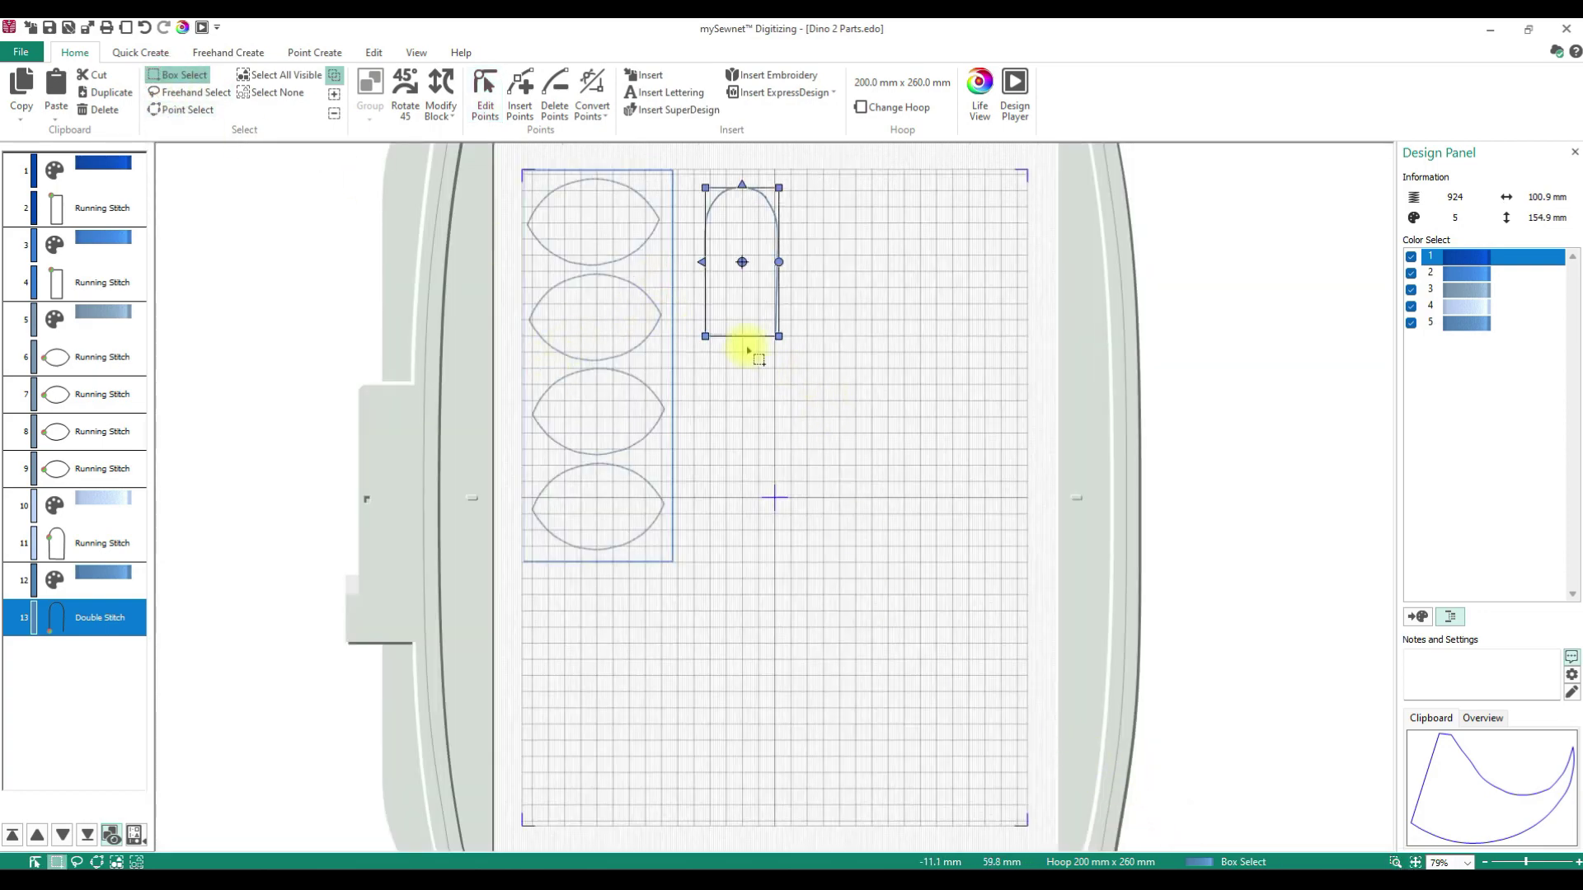
click(117, 539)
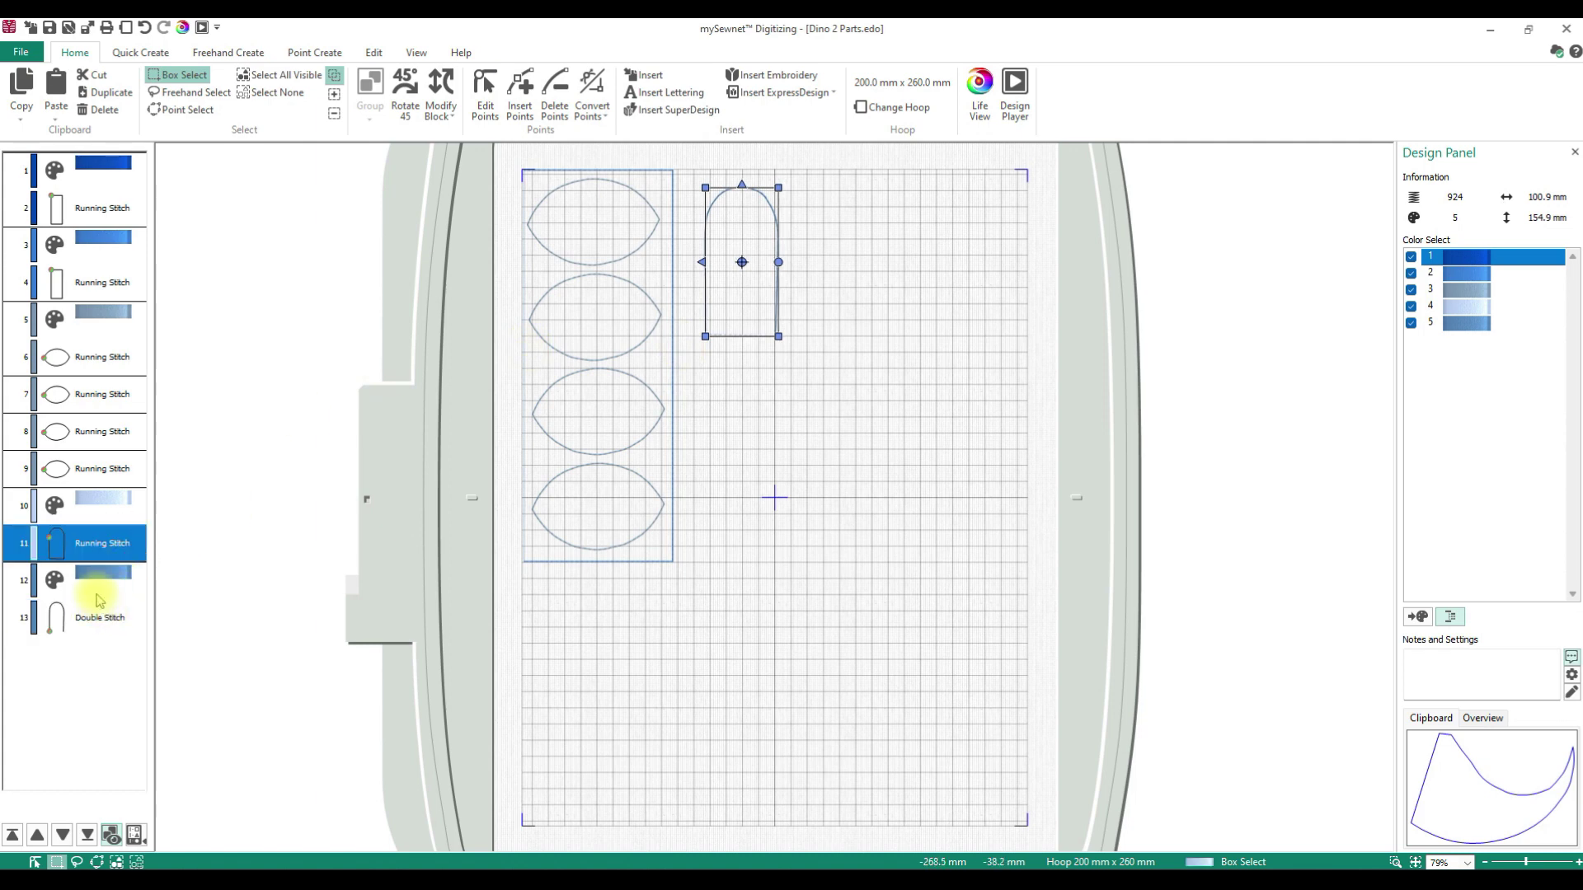
ctrl+click(106, 619)
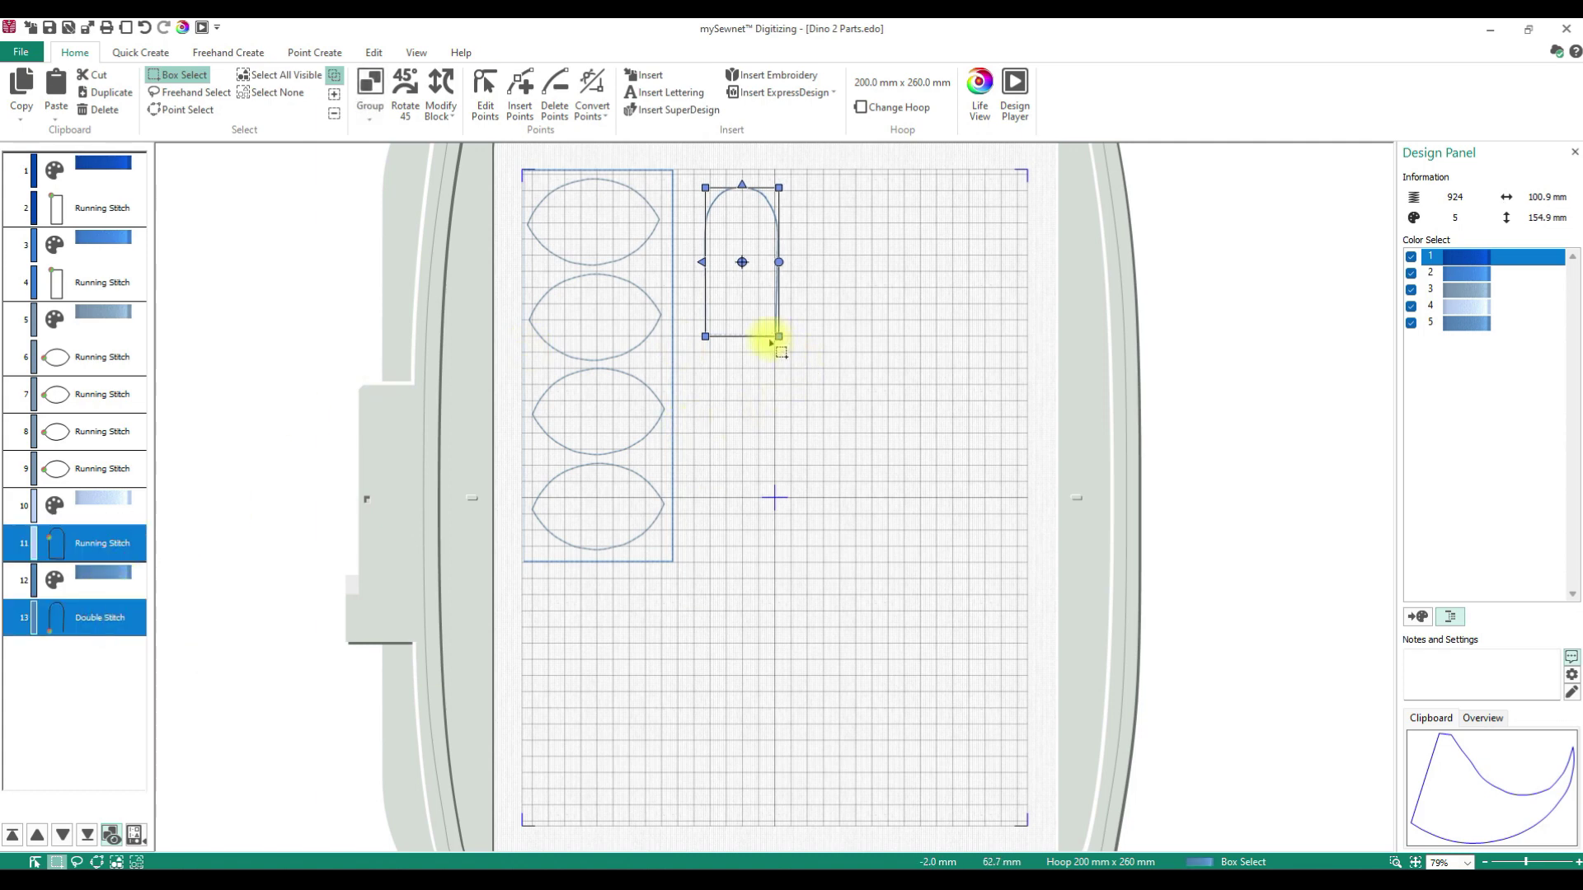
drag(778, 336, 792, 377)
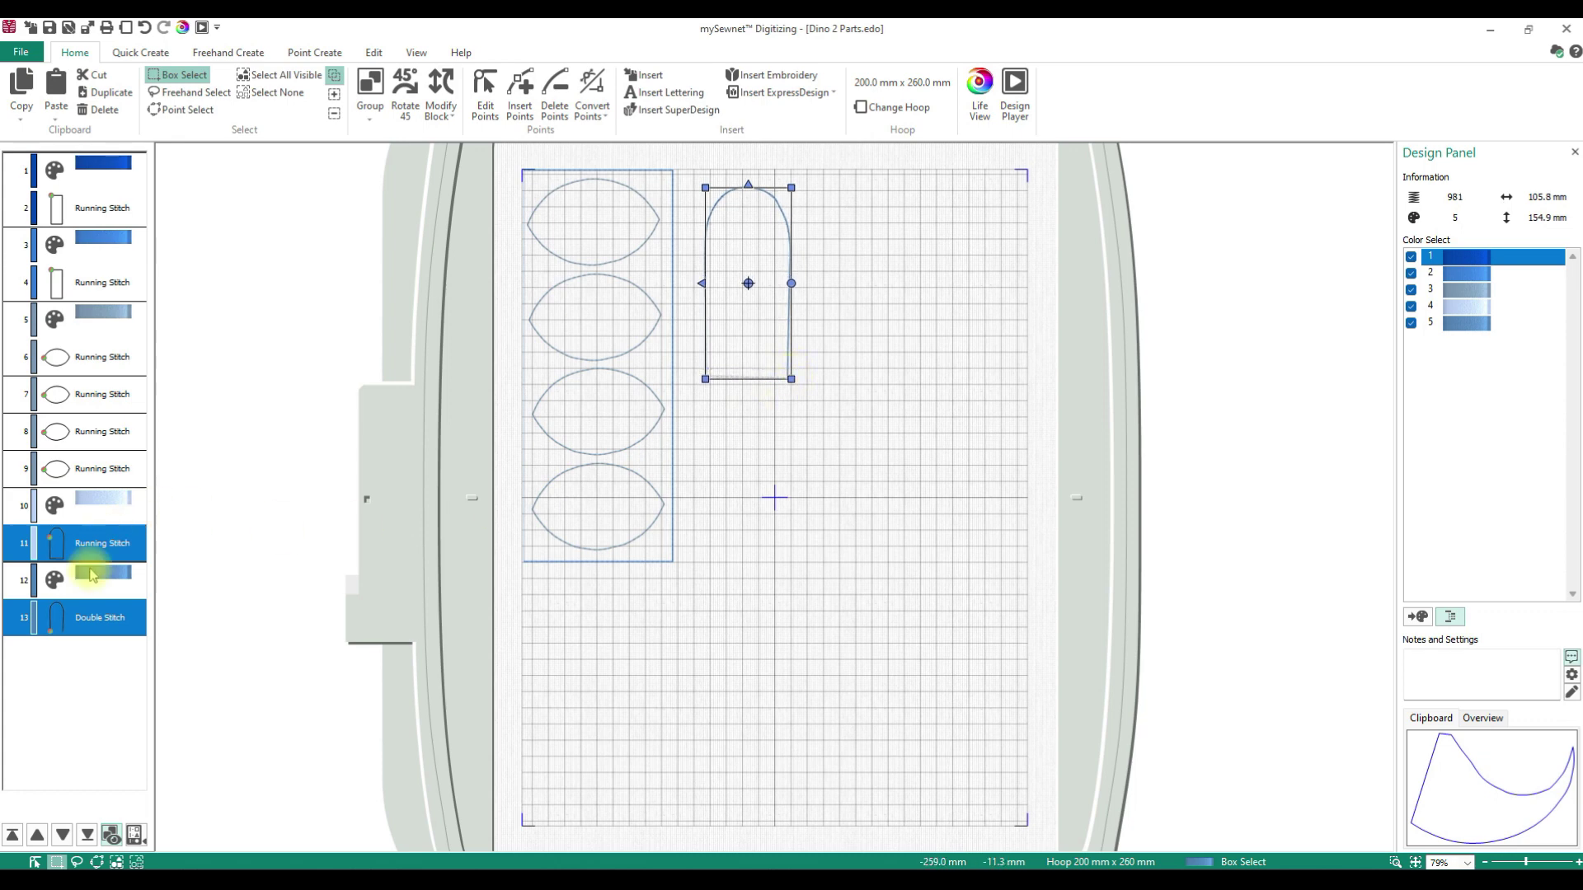
Insert a color change to Robison-Anton Rayon 40 thread 2612 after the arm's Double Stitch line.
click(76, 624)
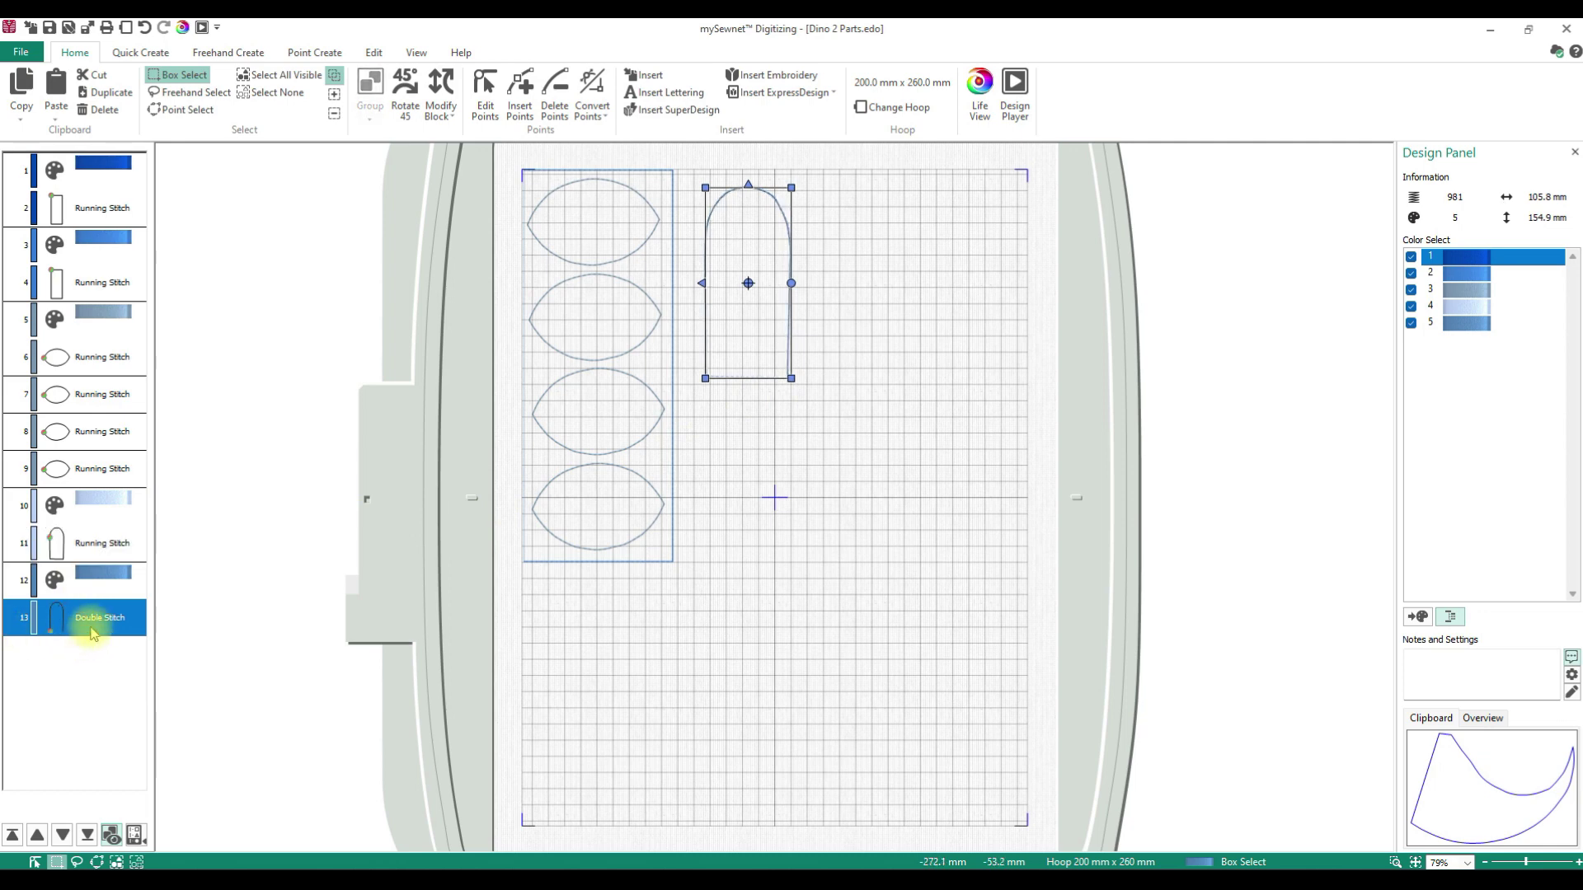
right_click(91, 620)
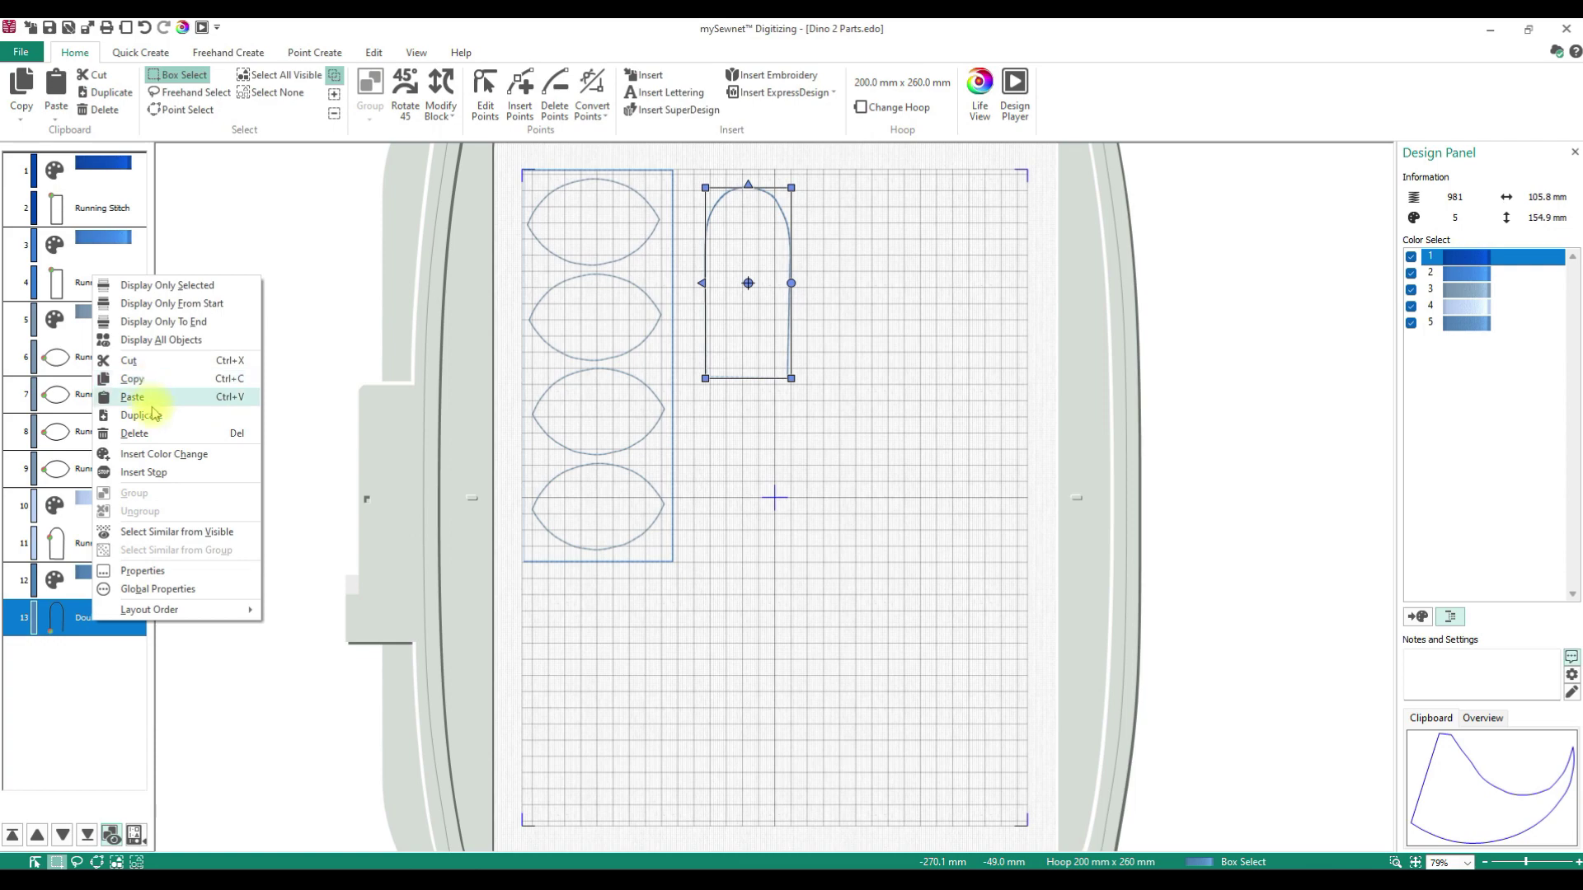
click(277, 458)
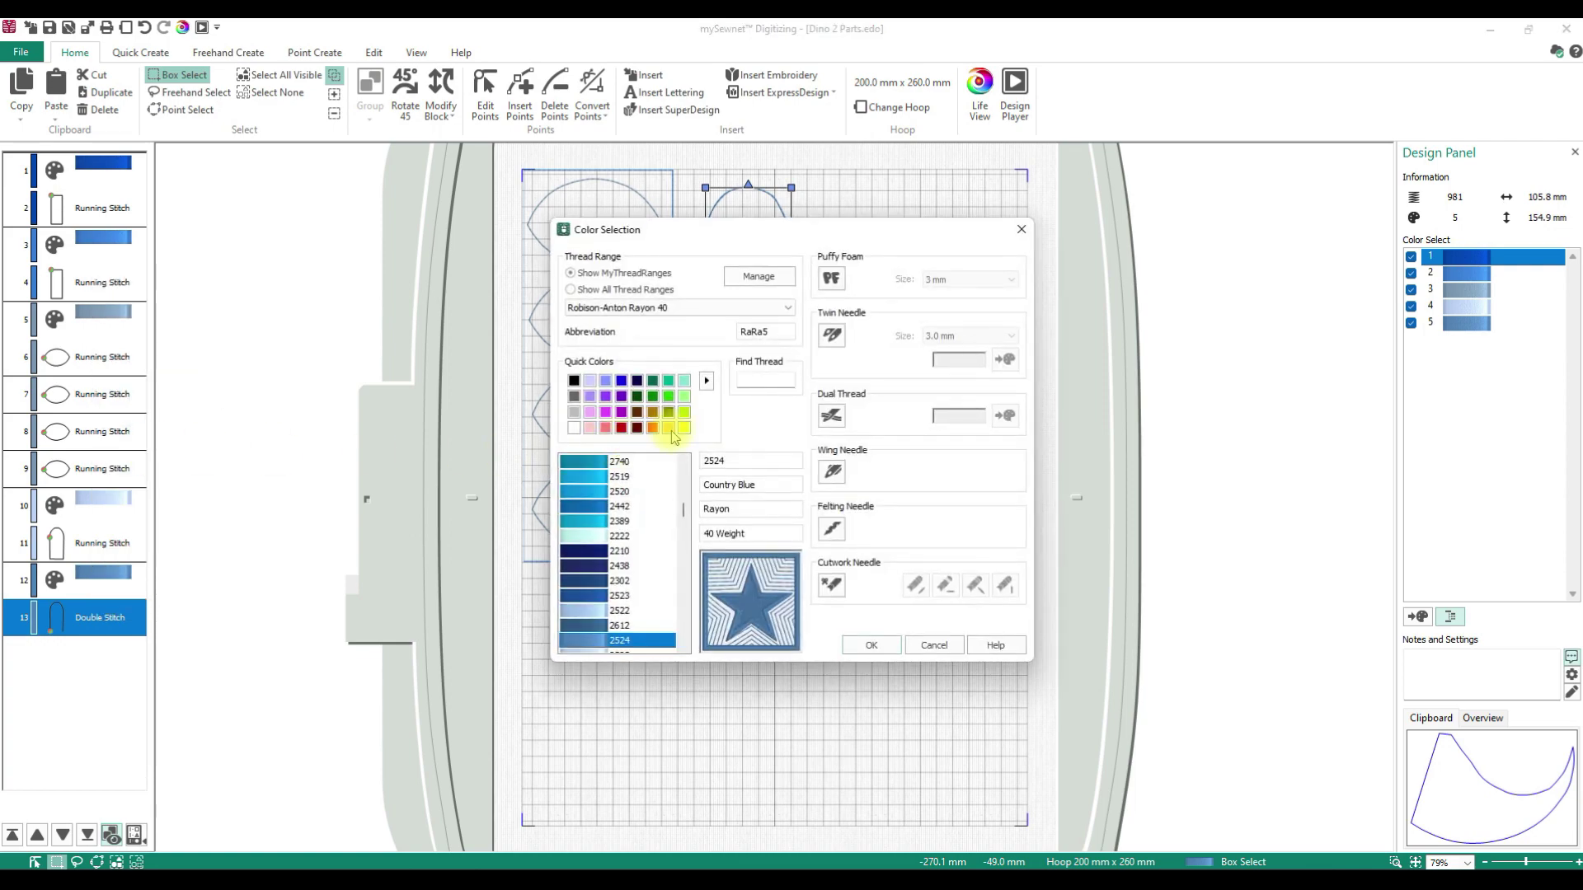
click(616, 626)
click(866, 644)
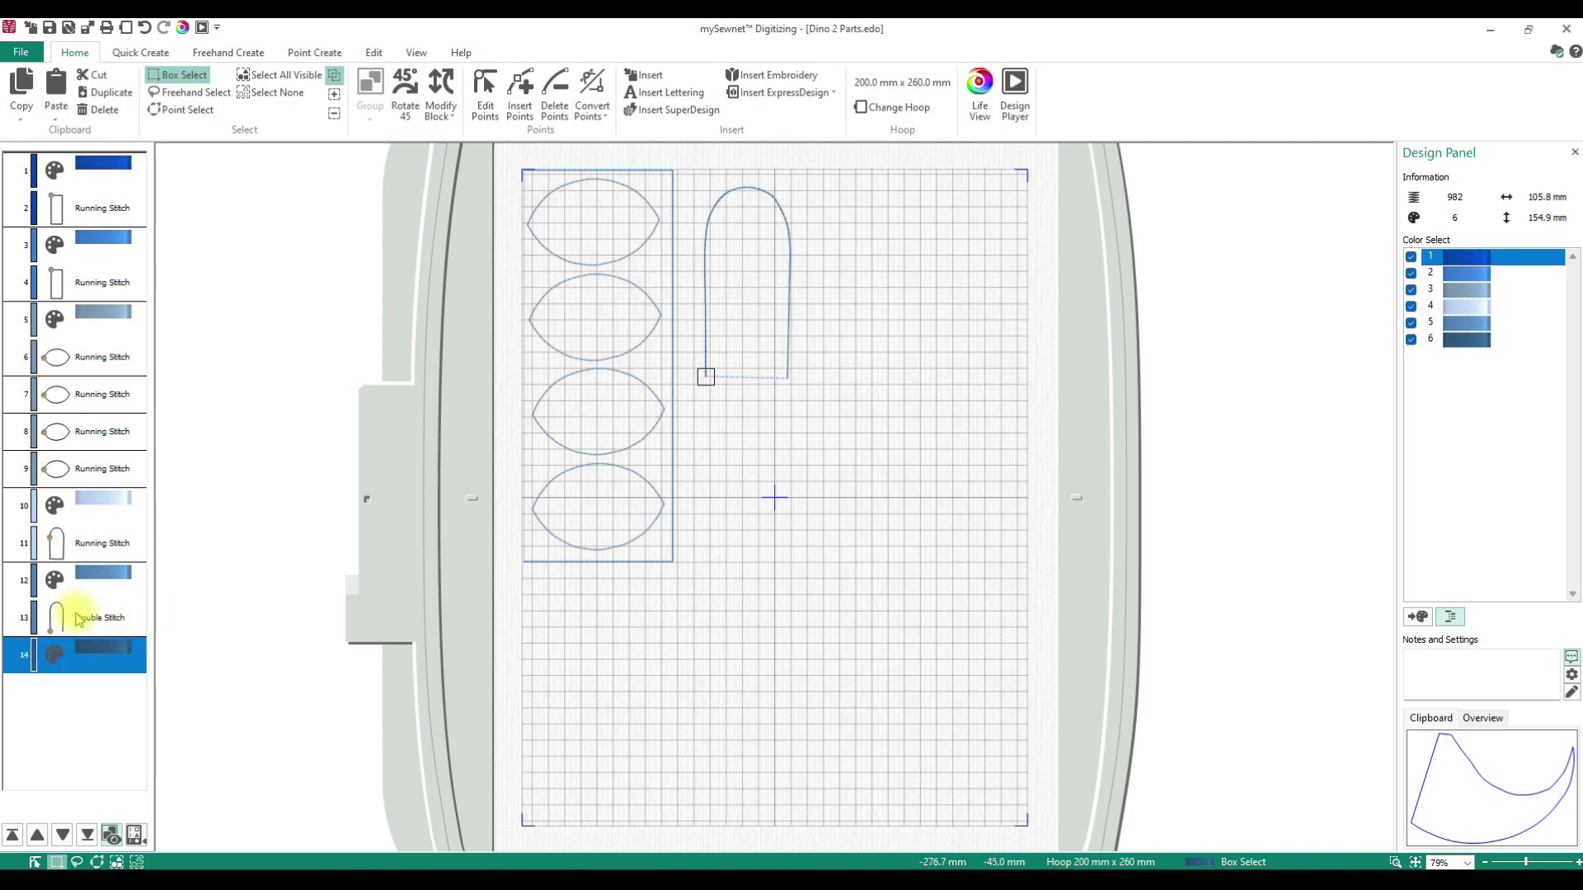
Copy the arm's Running Stitch and Double Stitch, paste them after the last color change, and place the copy about 59 mm right of the original.
click(122, 557)
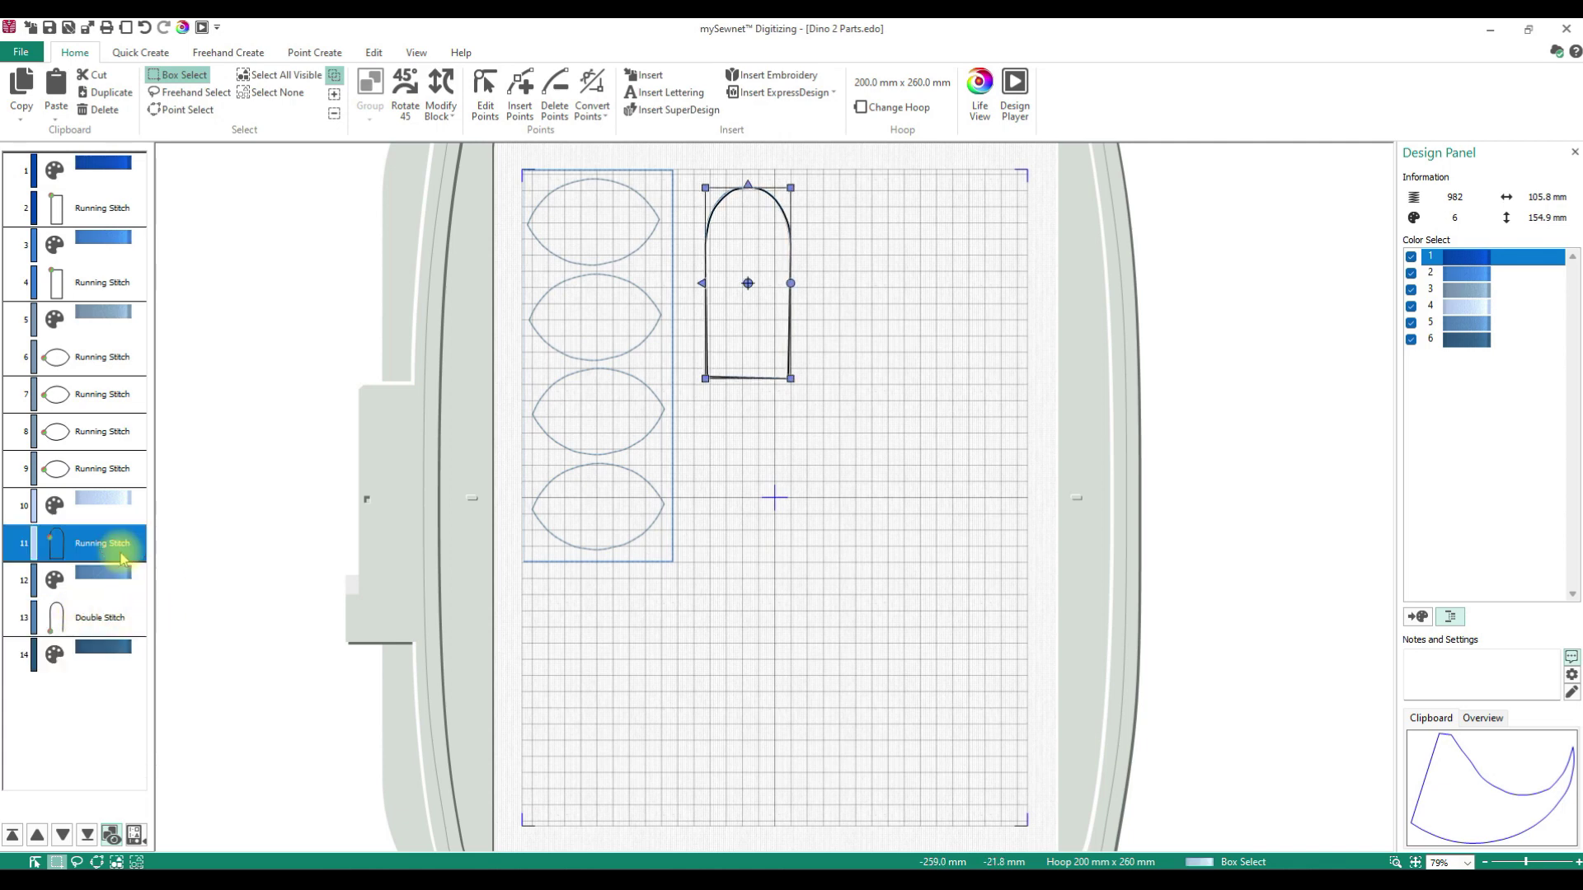
ctrl+click(67, 627)
right_click(68, 628)
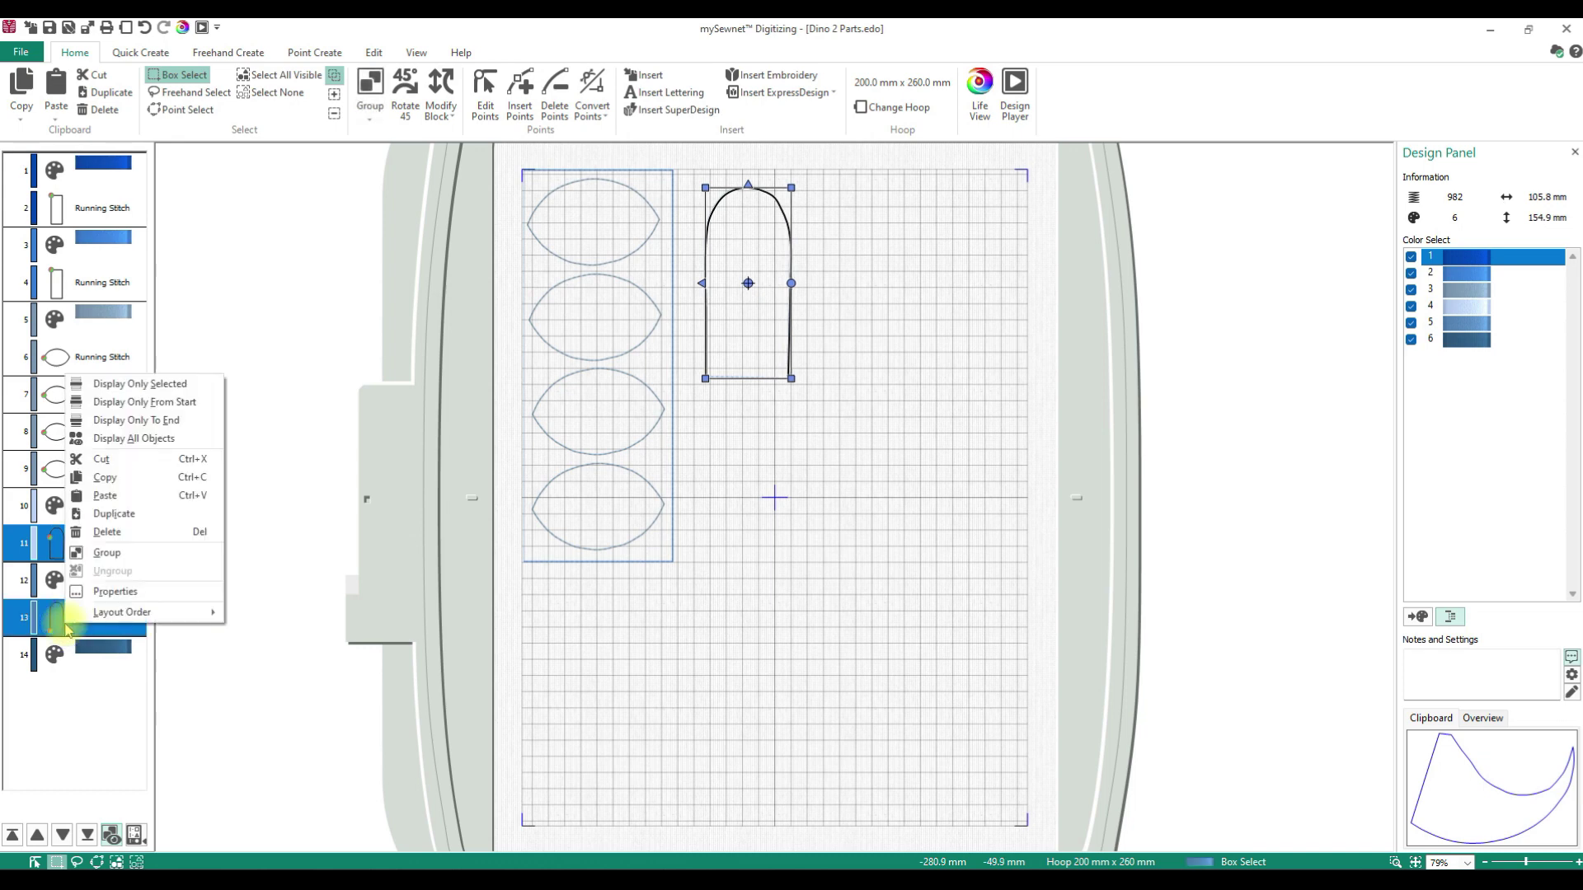
click(130, 480)
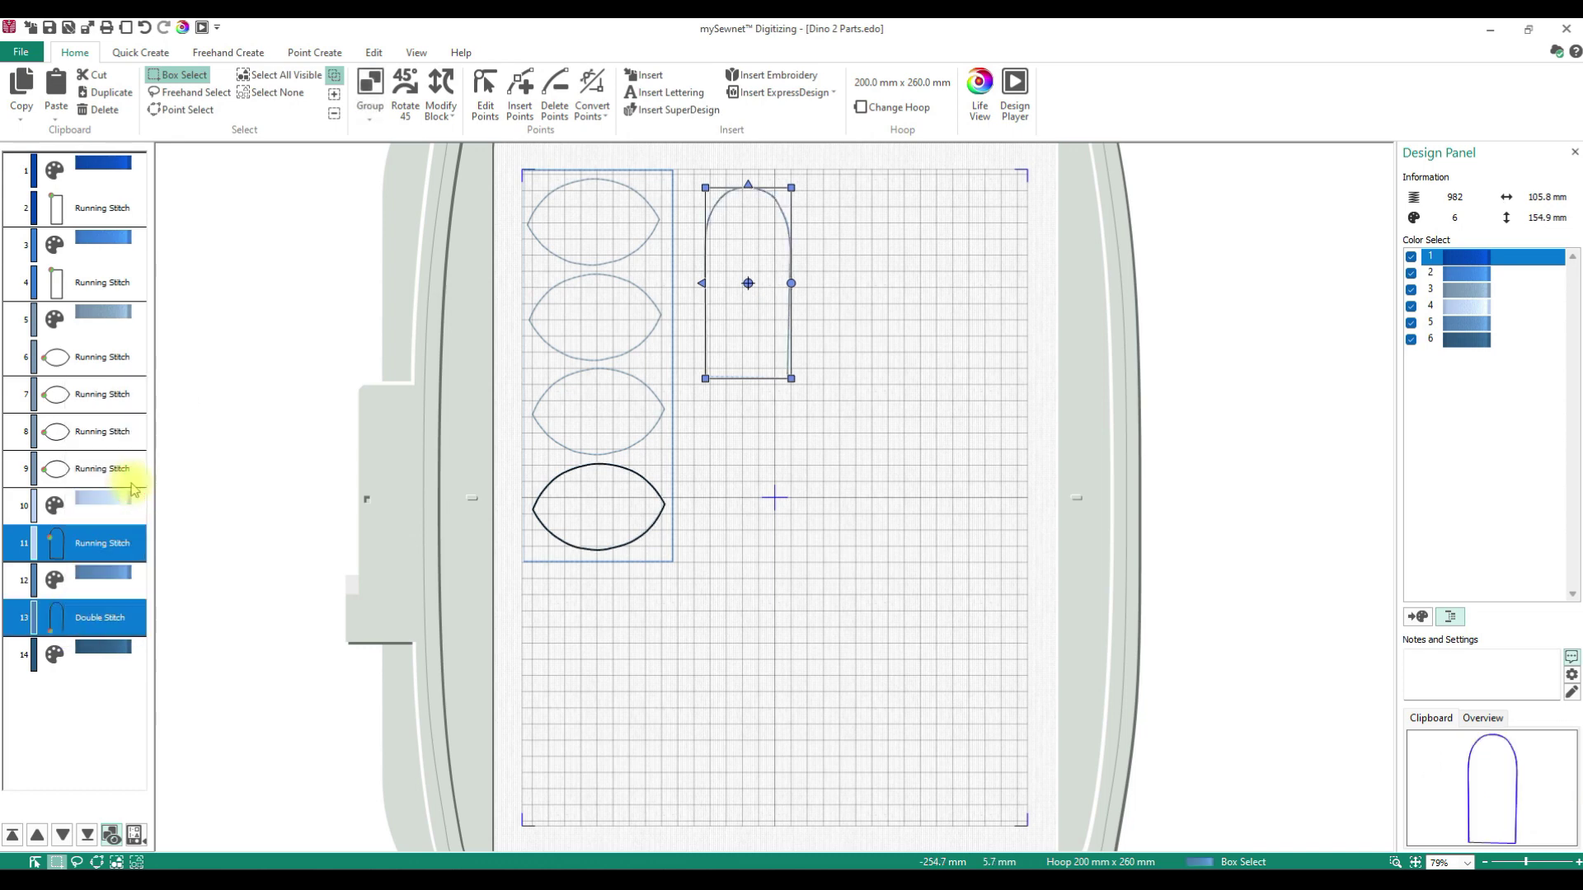
right_click(100, 662)
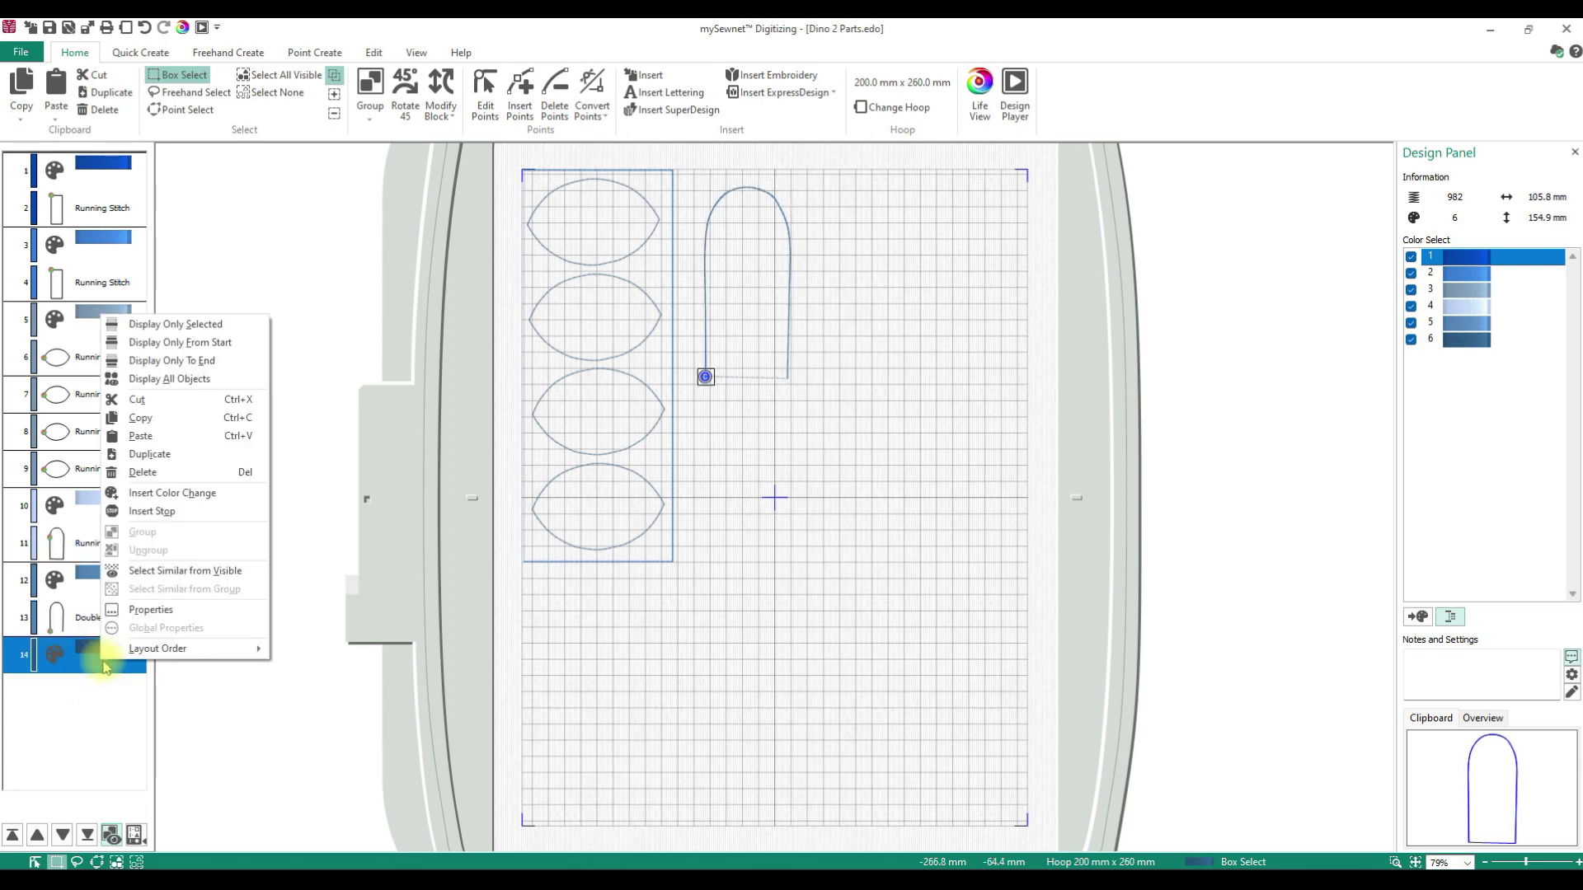
click(157, 435)
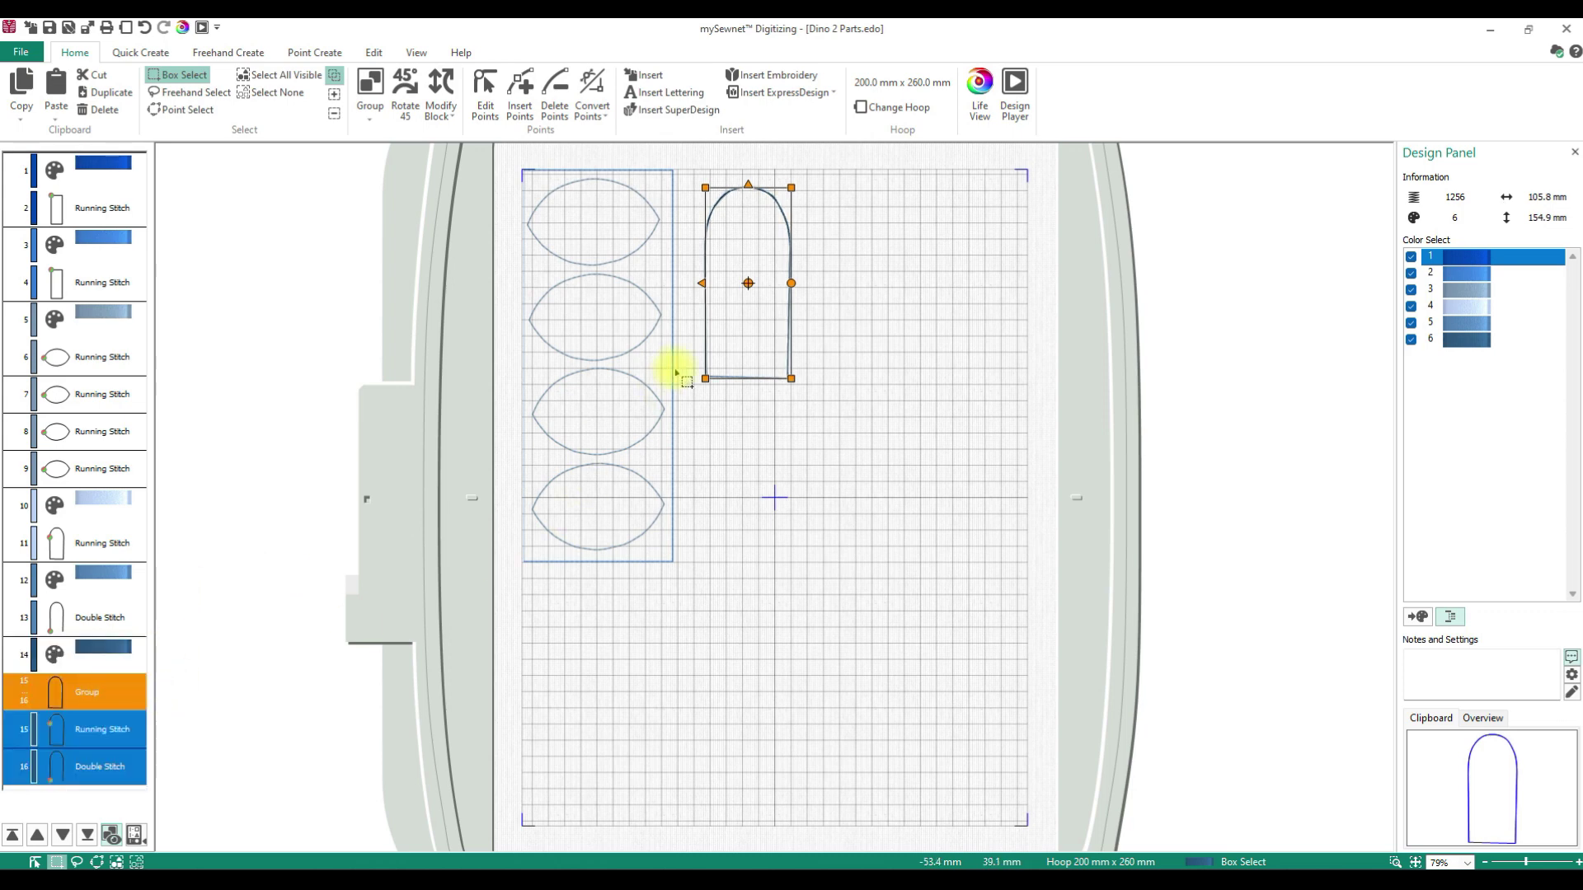
drag(756, 345, 905, 351)
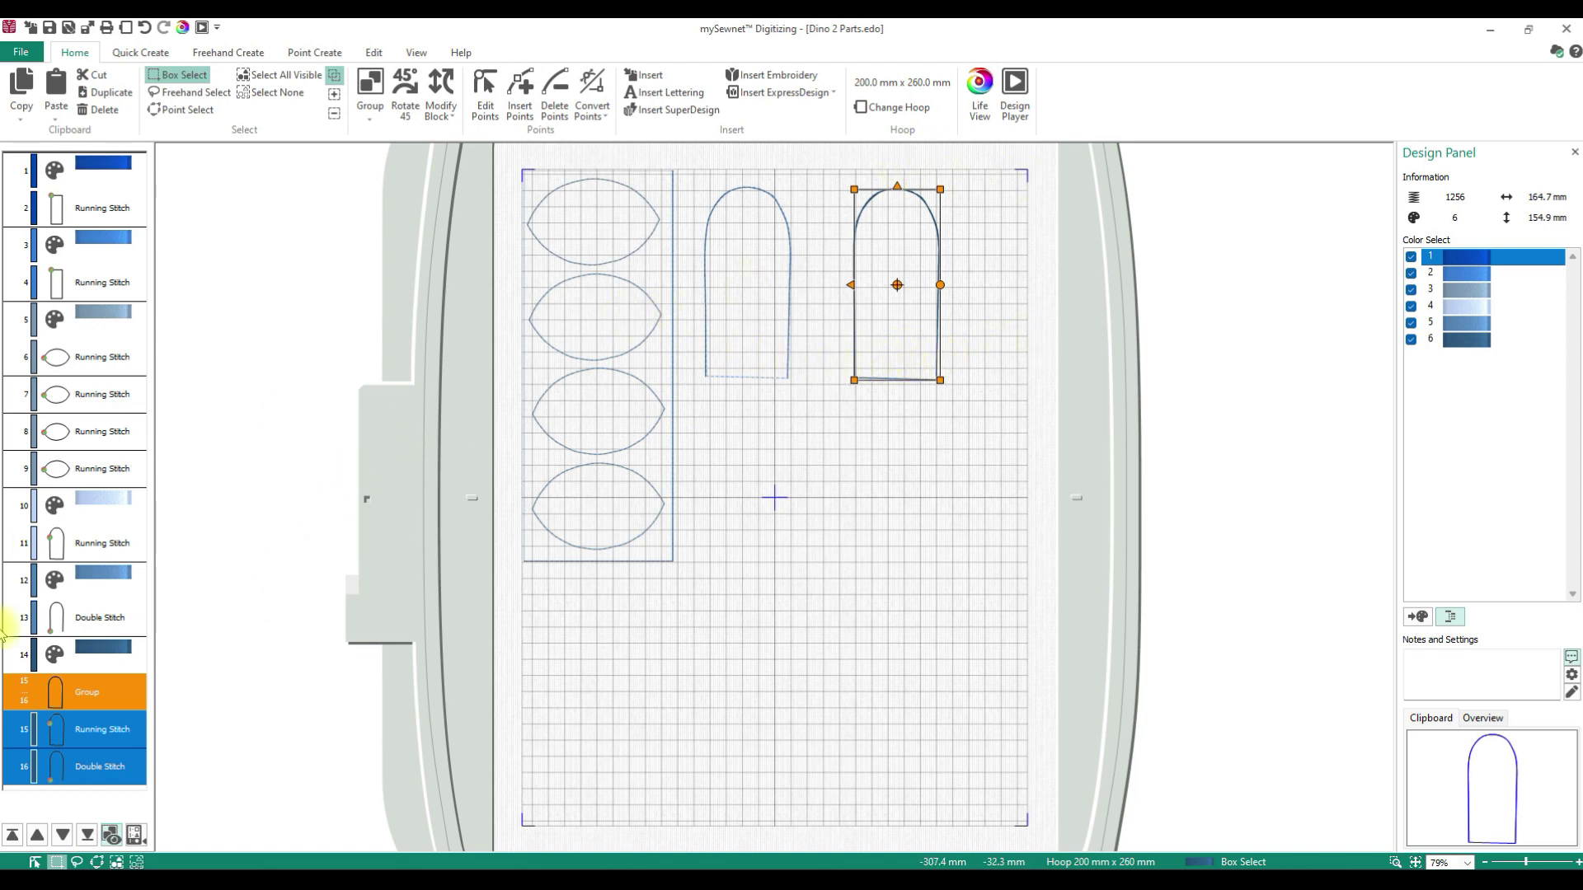
Ungroup the second arm and insert a color change to thread 2522 Bridgeport Blue between its Running Stitch and Double Stitch.
right_click(109, 700)
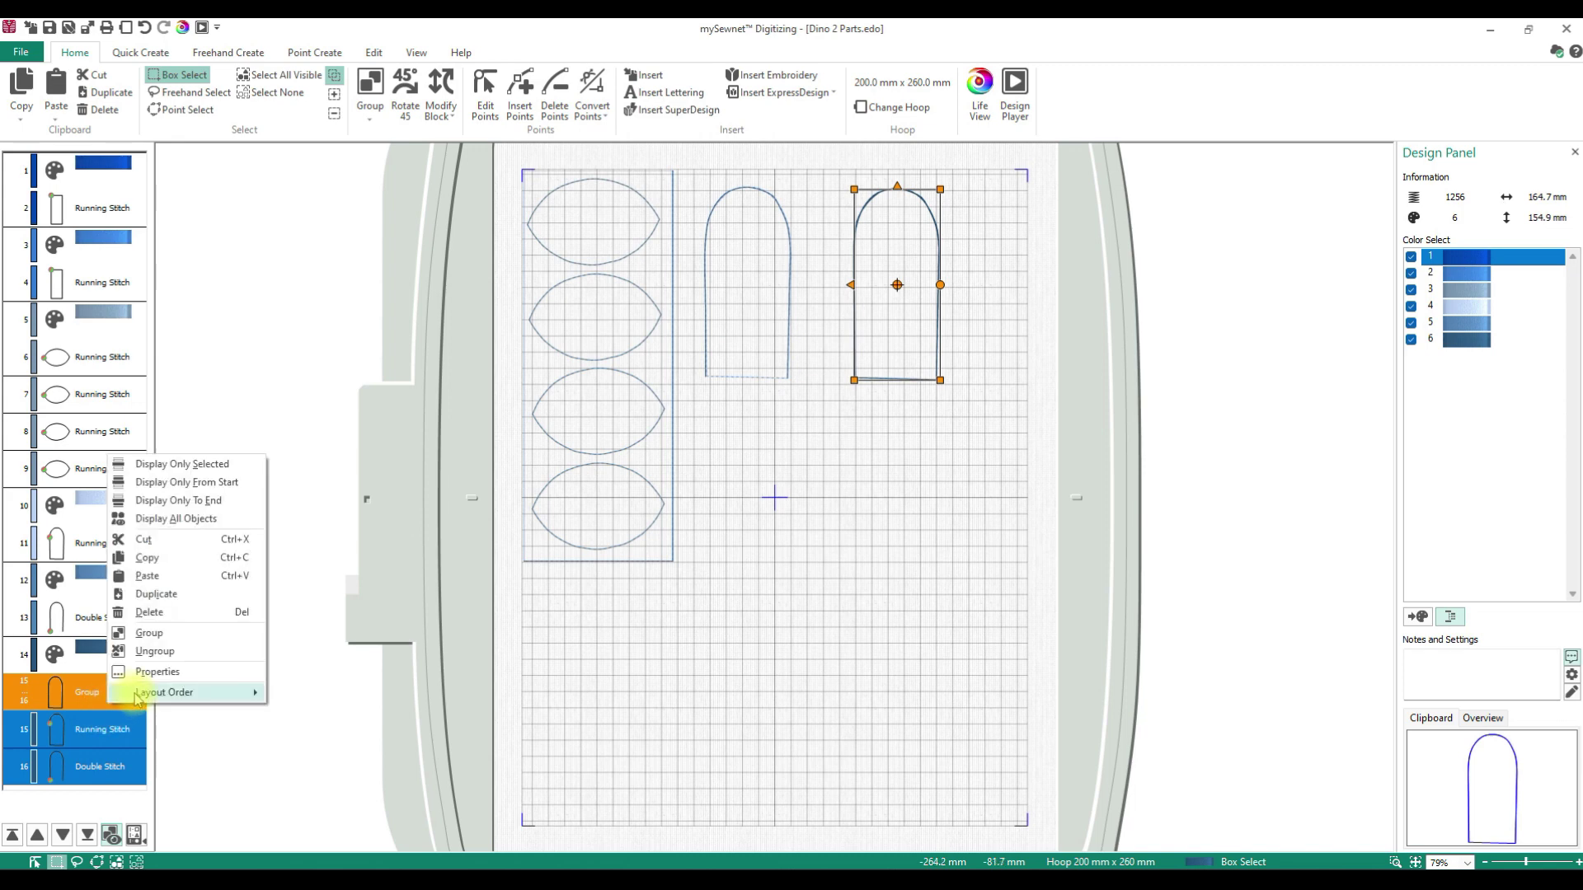
click(156, 650)
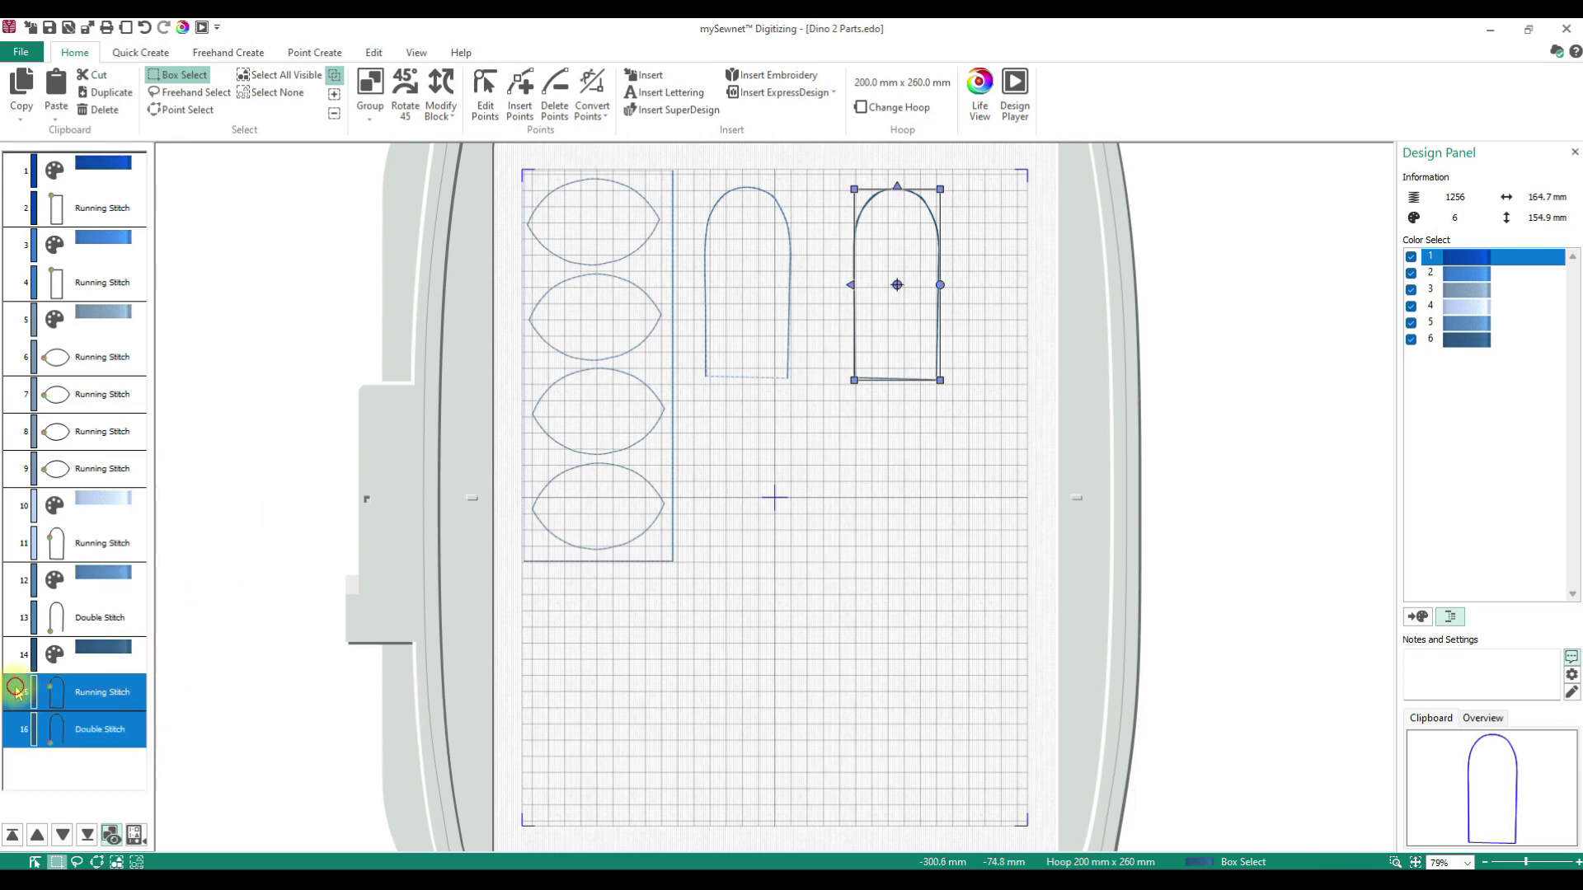
click(105, 696)
right_click(111, 707)
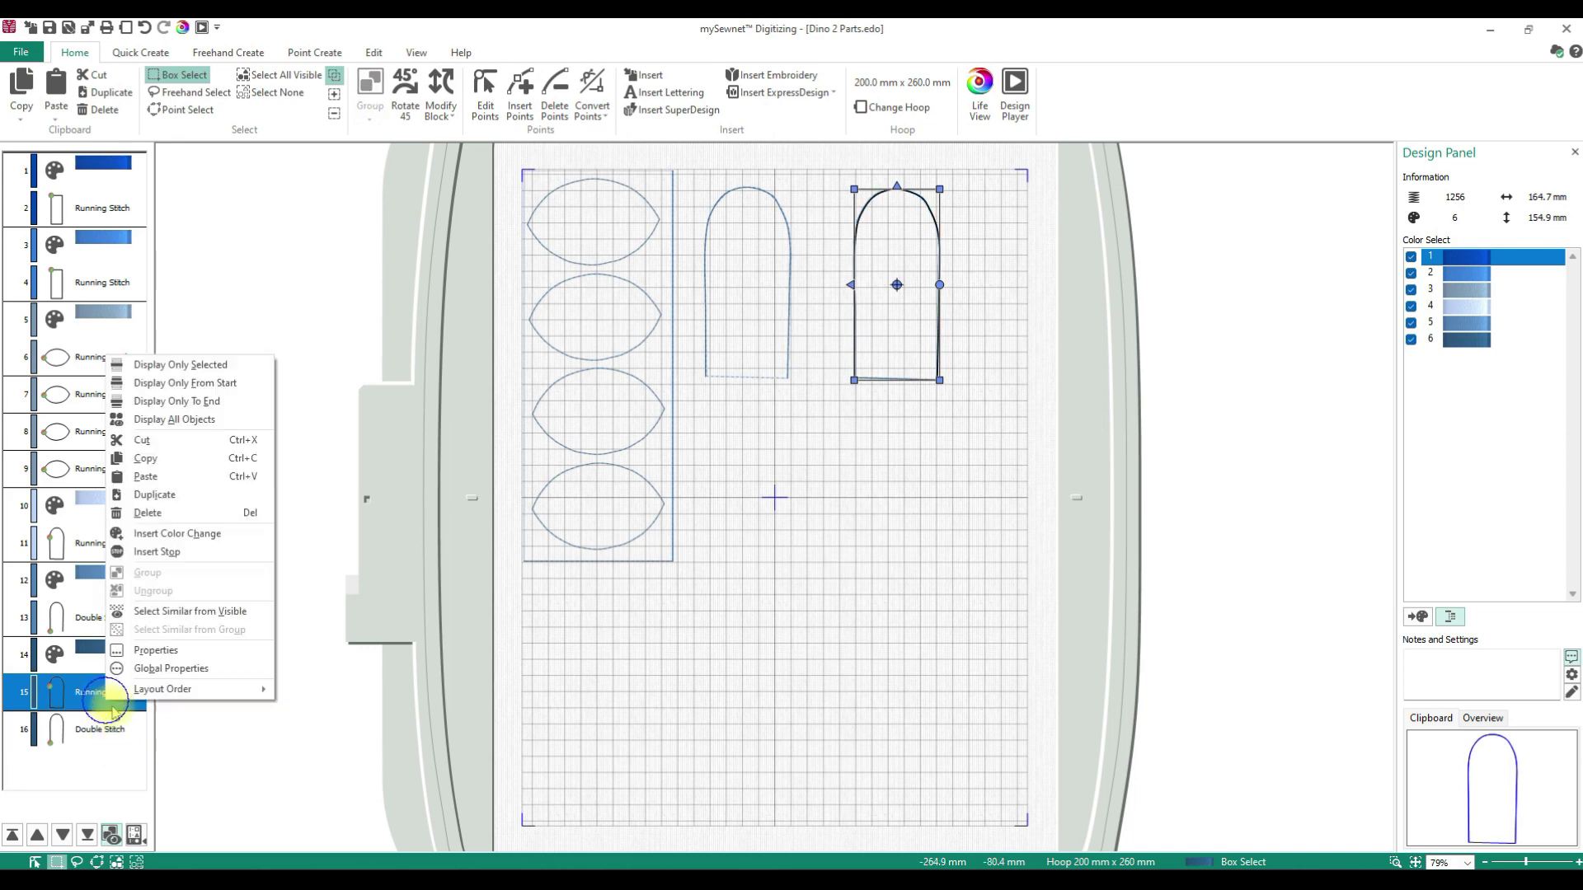
click(186, 534)
click(587, 624)
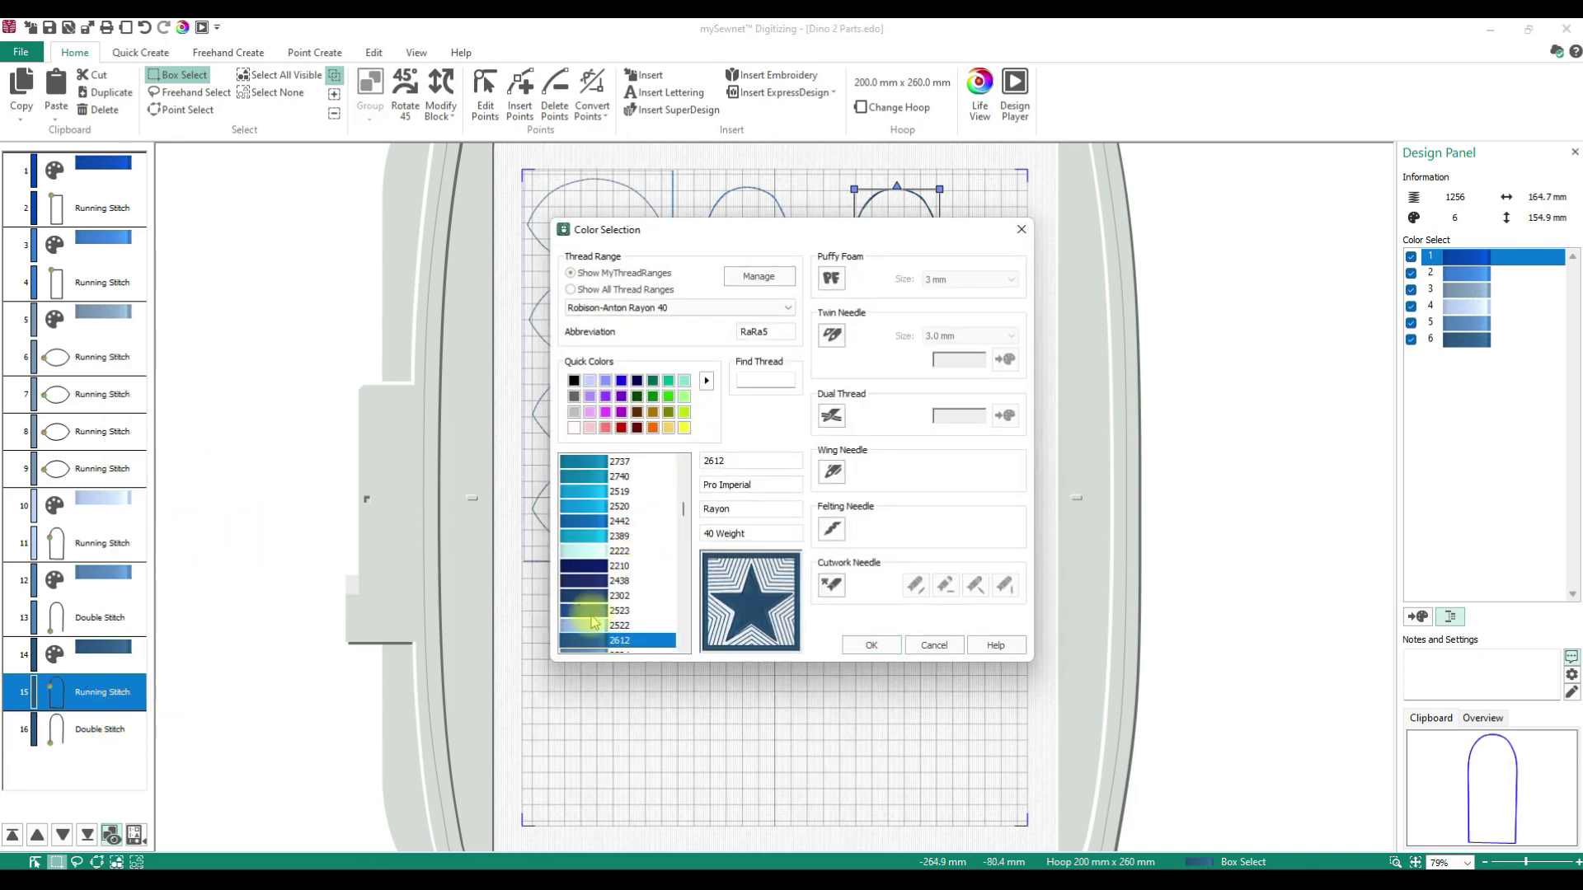
click(867, 646)
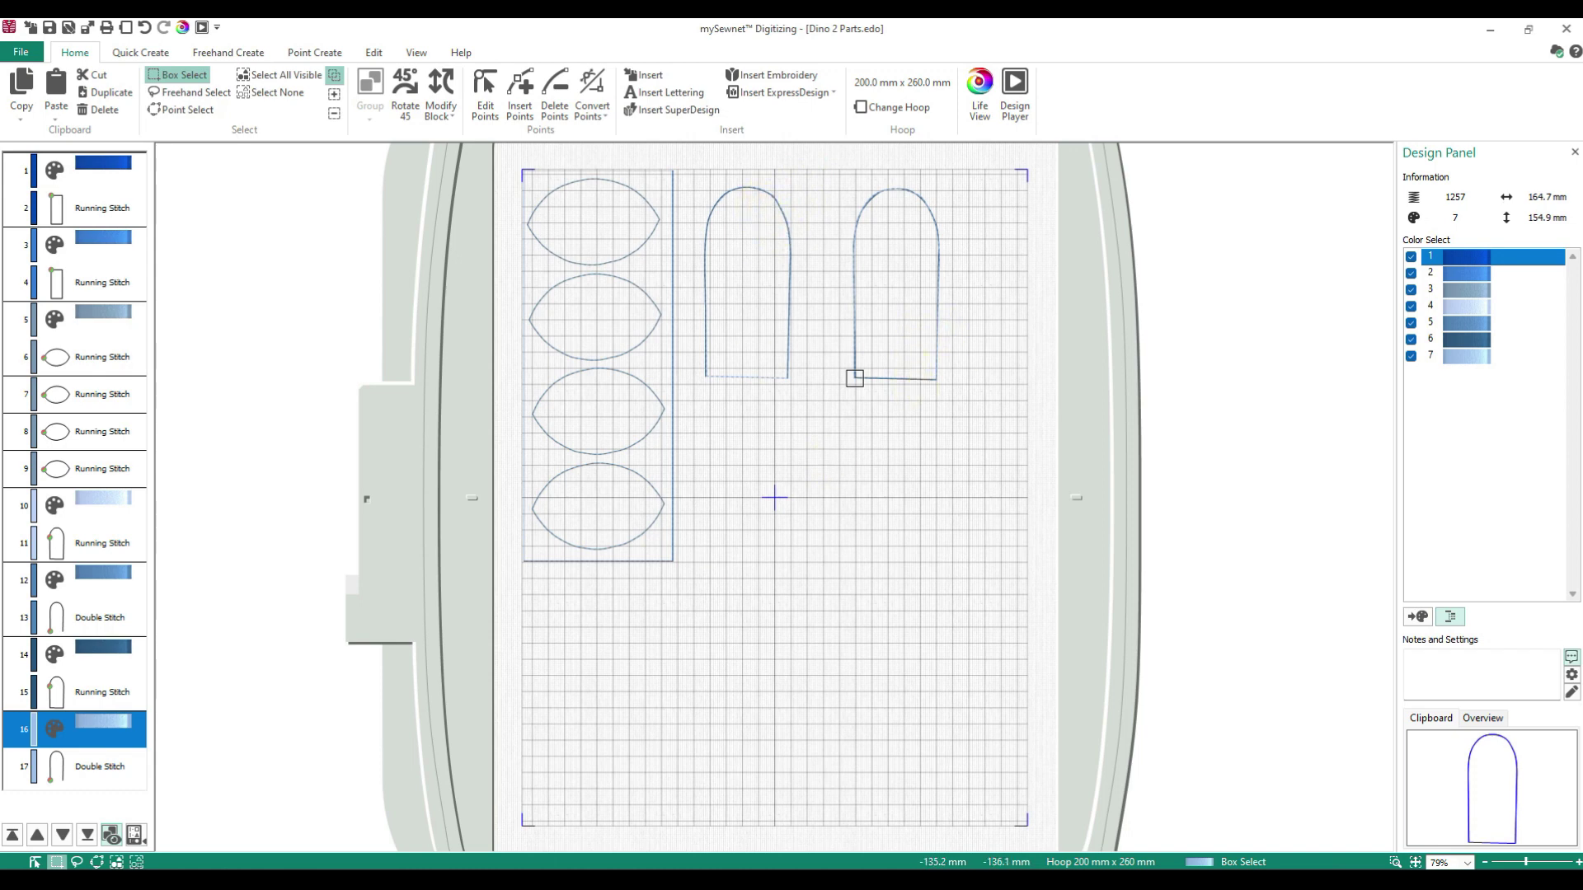
Insert a color change to thread 2523 China Blue after the second arm's Double Stitch.
click(87, 774)
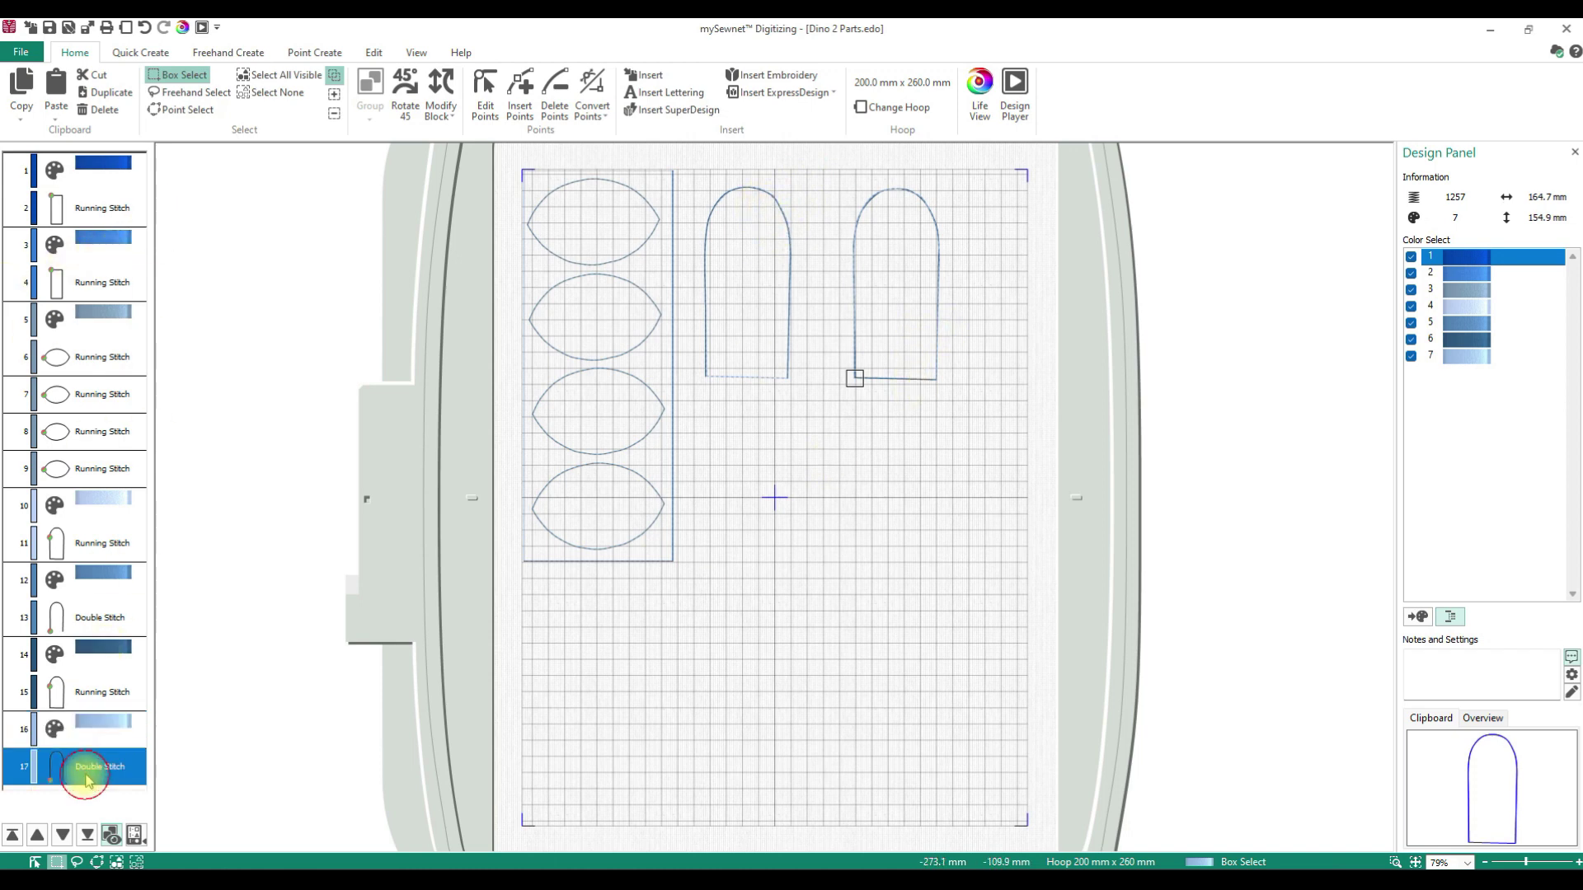
right_click(72, 778)
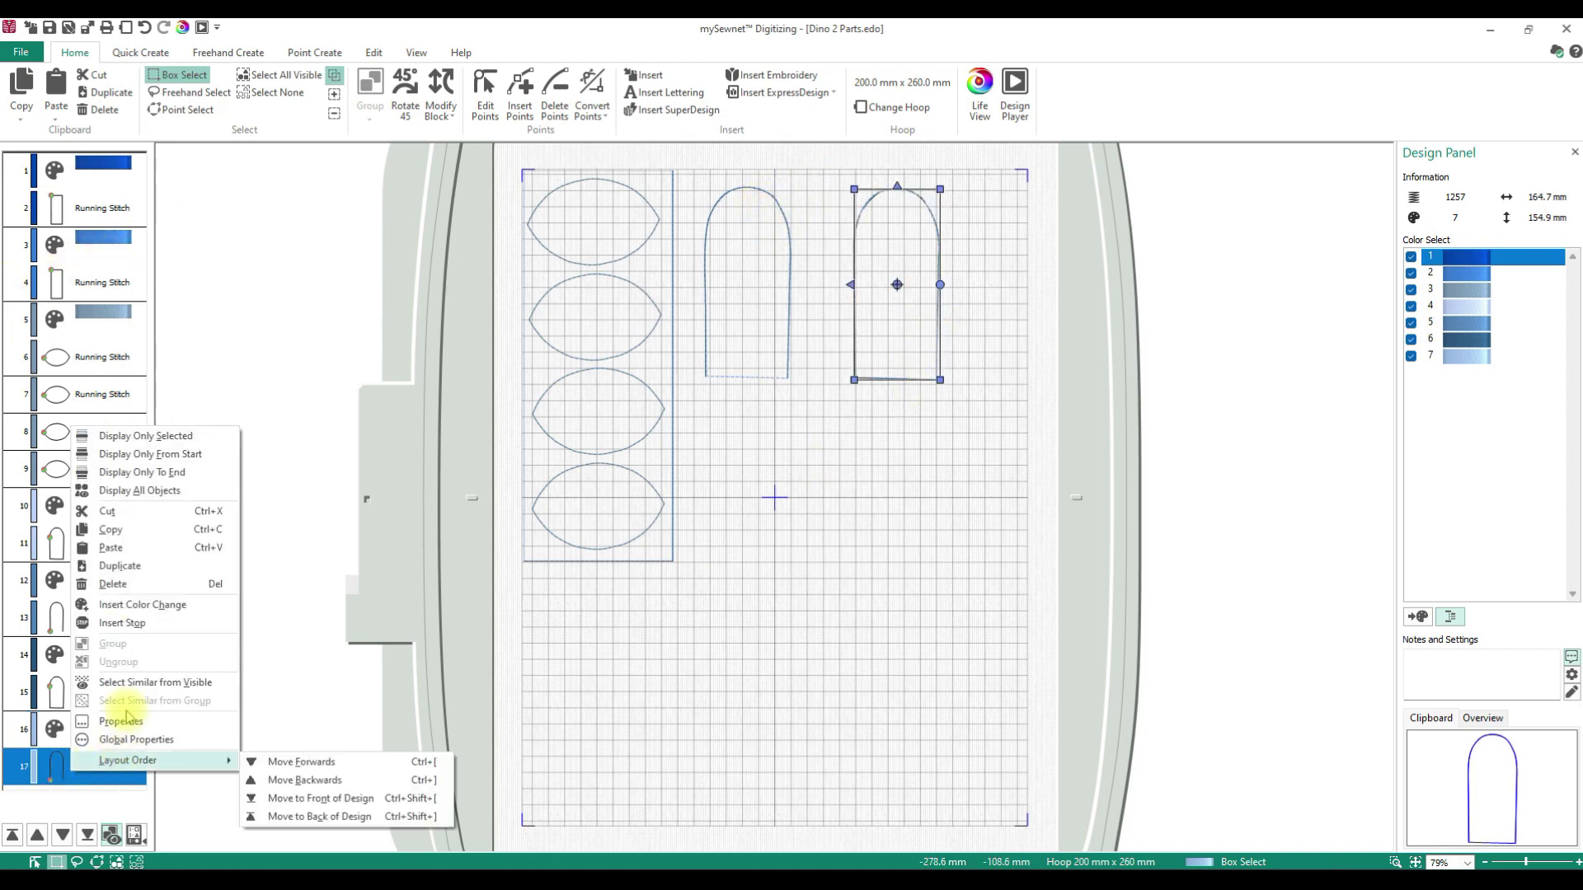
click(122, 607)
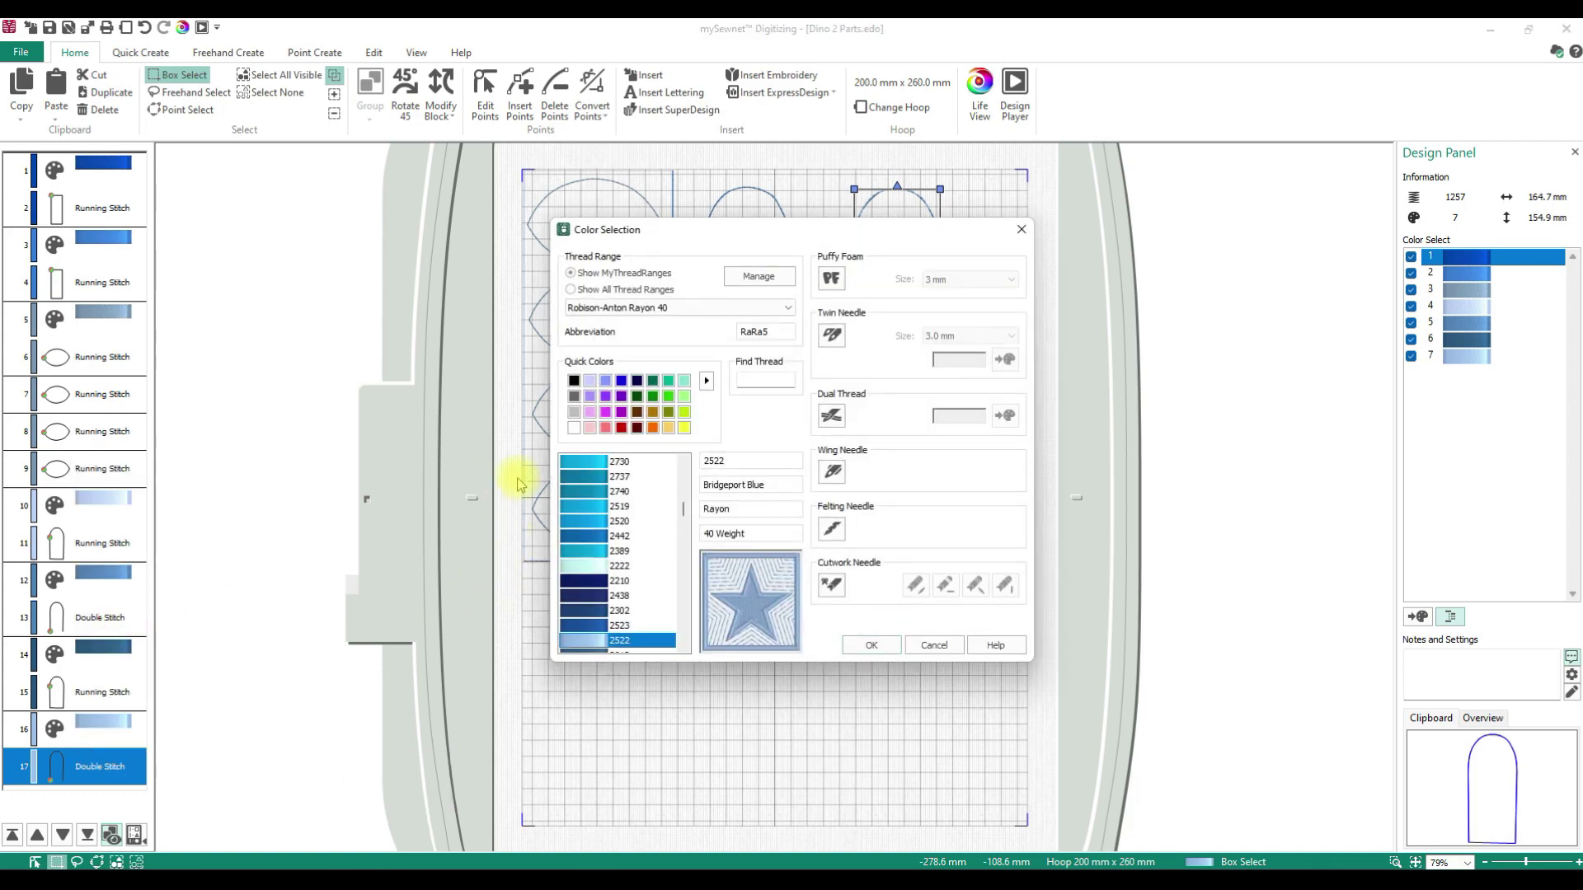
click(592, 632)
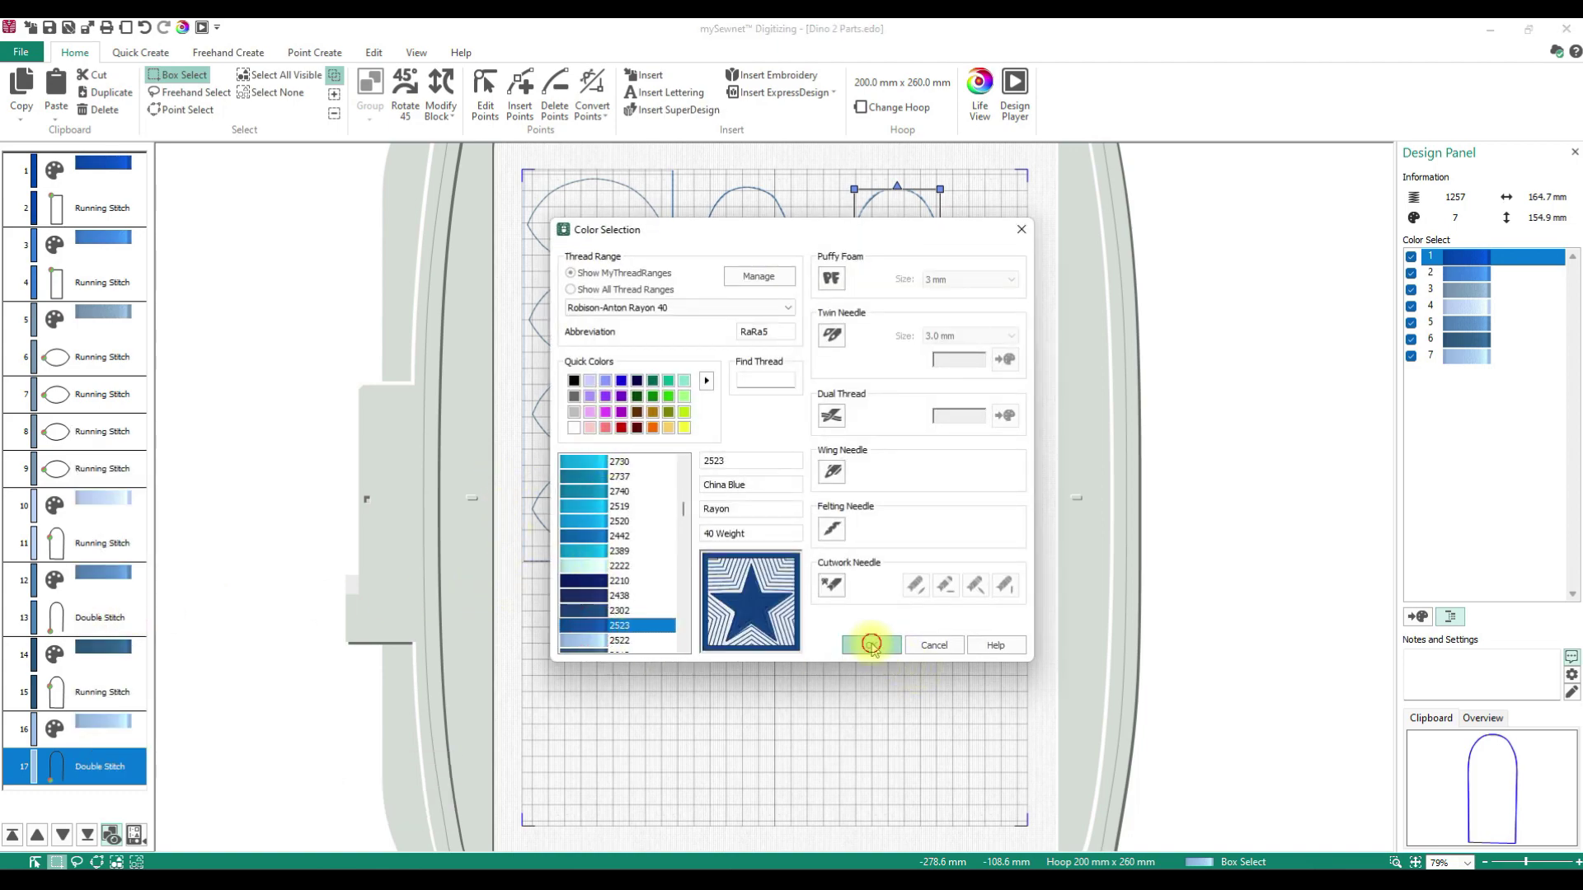
click(872, 645)
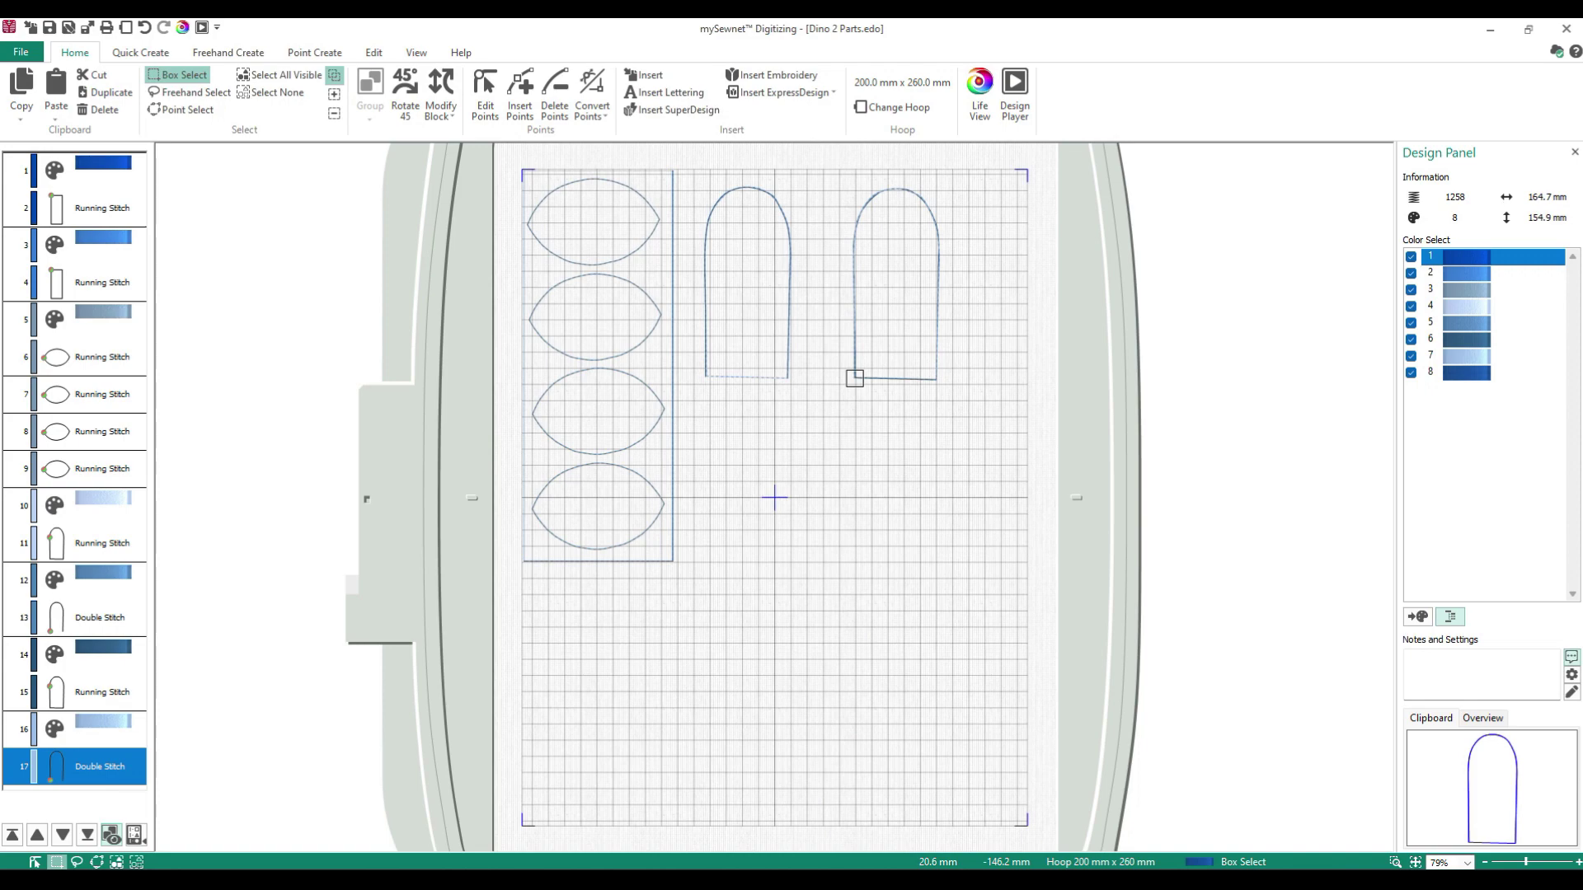
Copy the left leg's Running Stitch from Dino 2 Body.edo and paste it after the last color change in Dino 2 Parts.edo.
click(907, 799)
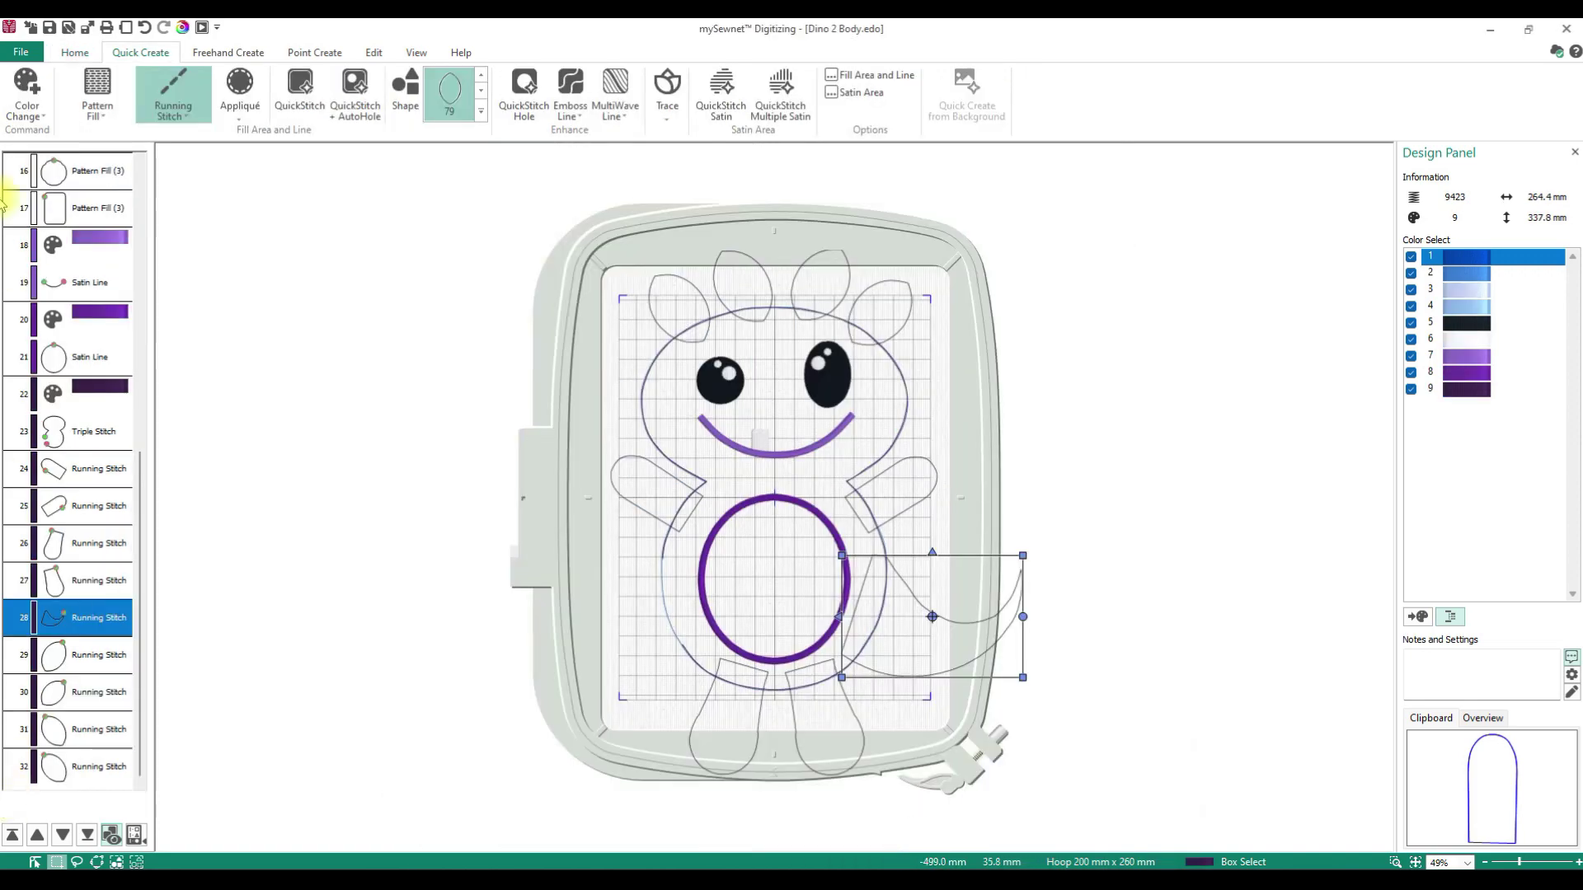
click(80, 550)
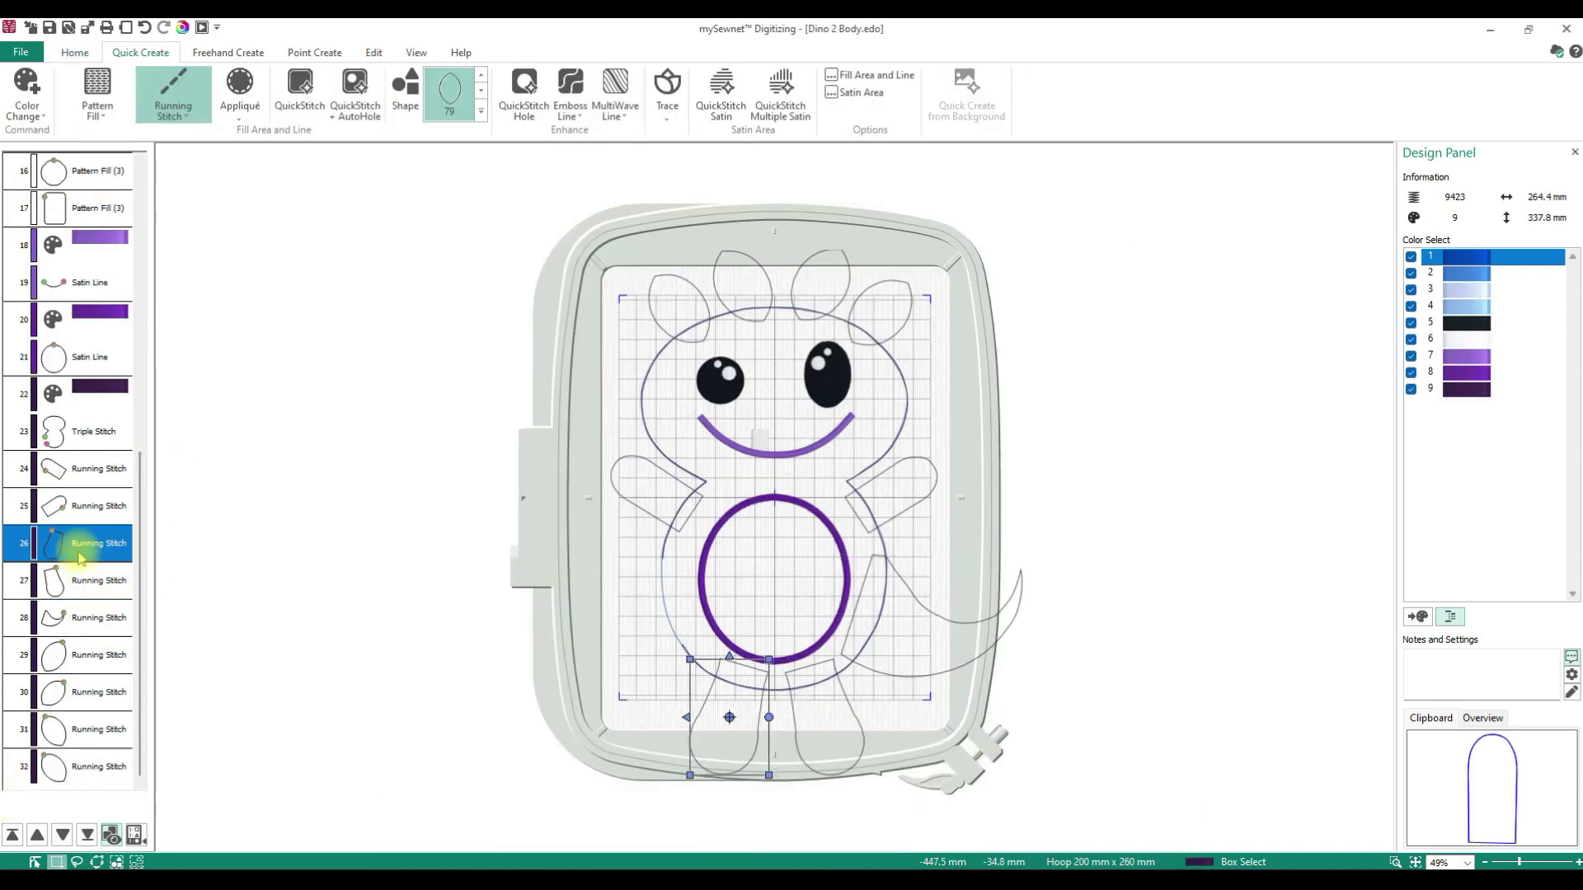
key(ctrl+c)
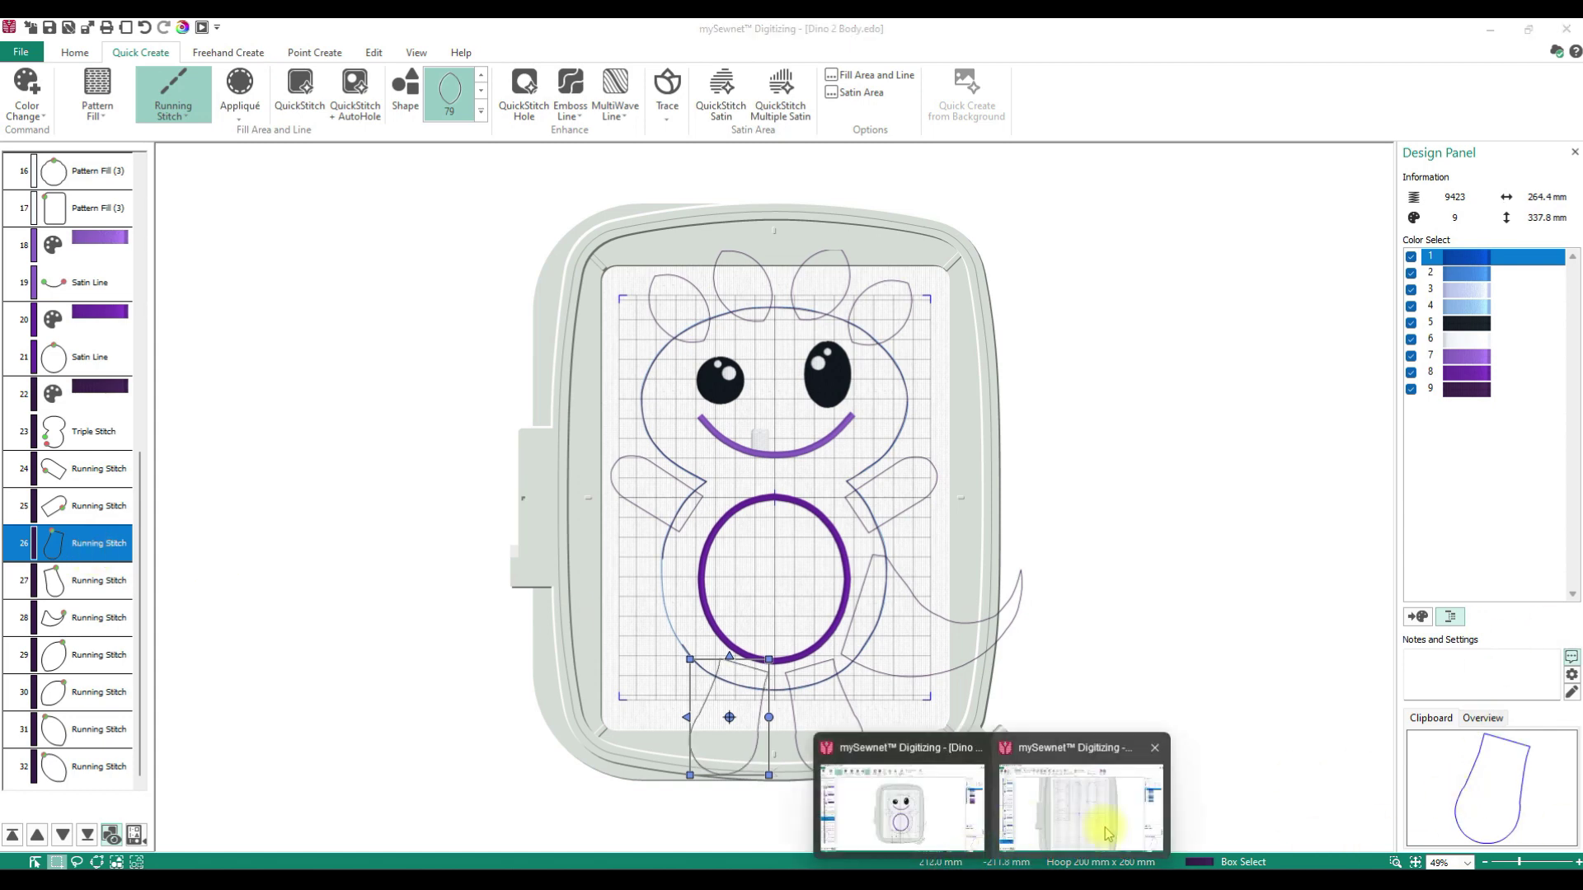
click(1107, 832)
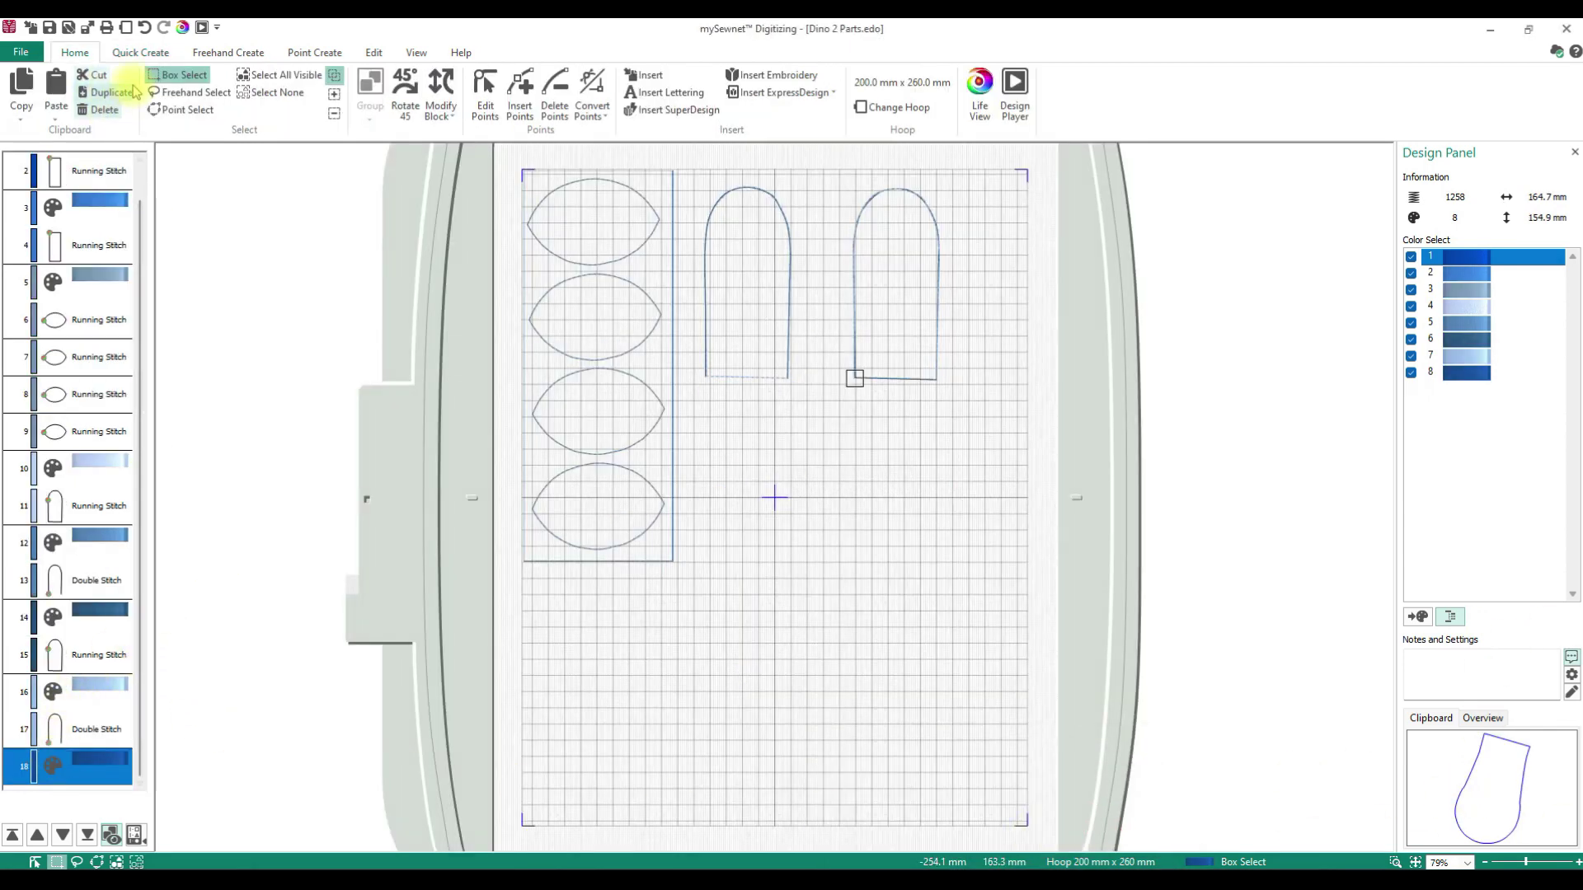
click(55, 90)
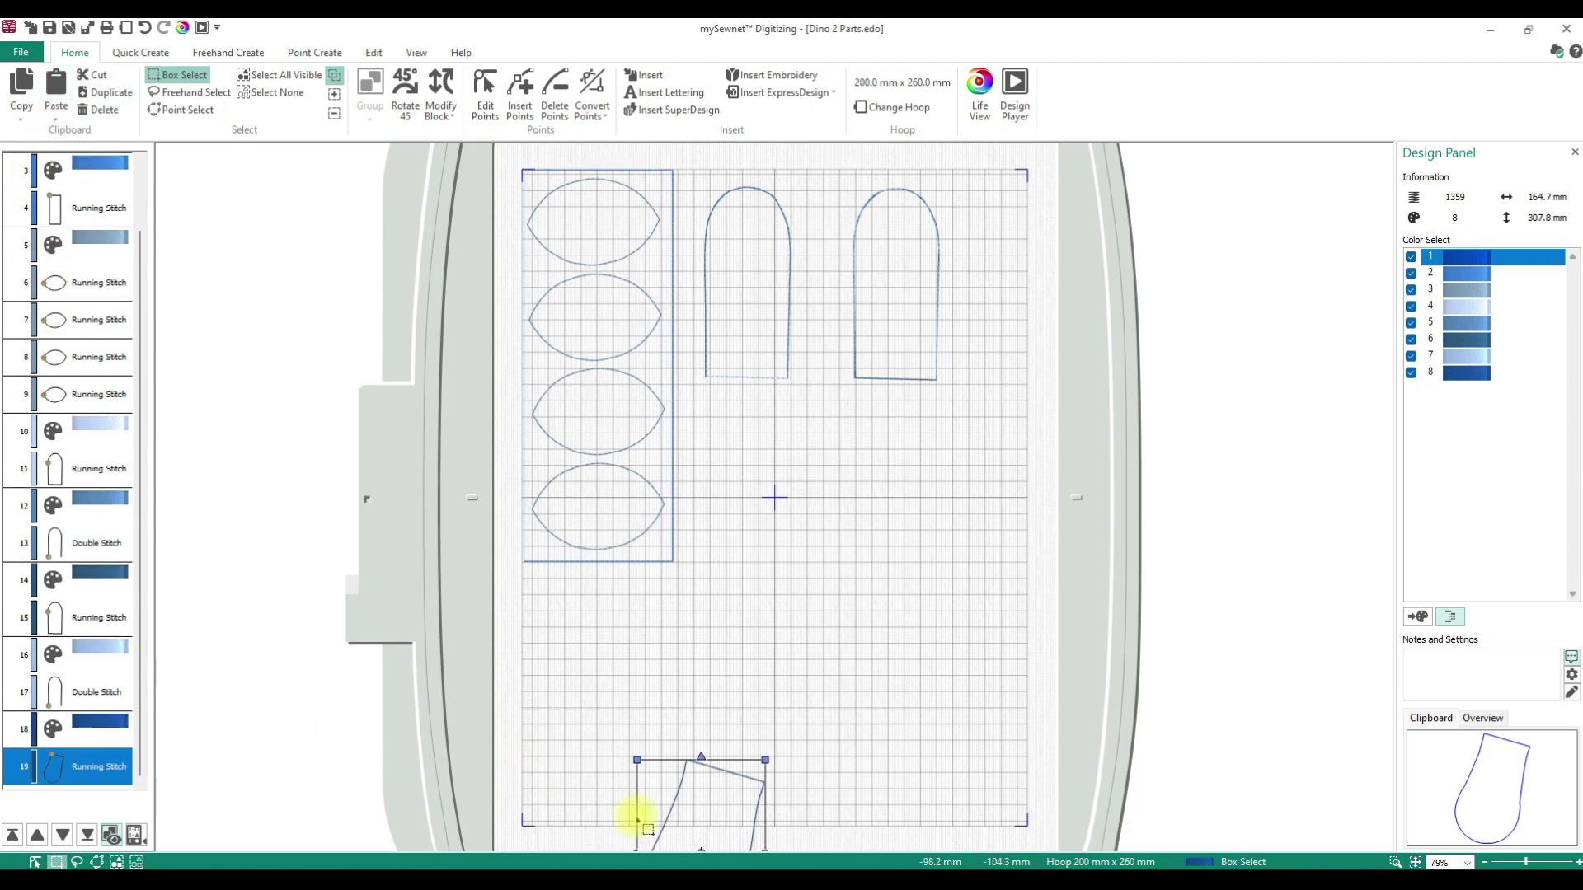
Move the leg below the four pointed ovals, rotate it upright and enlarge it to fill the hoop's lower left corner.
drag(718, 818, 681, 681)
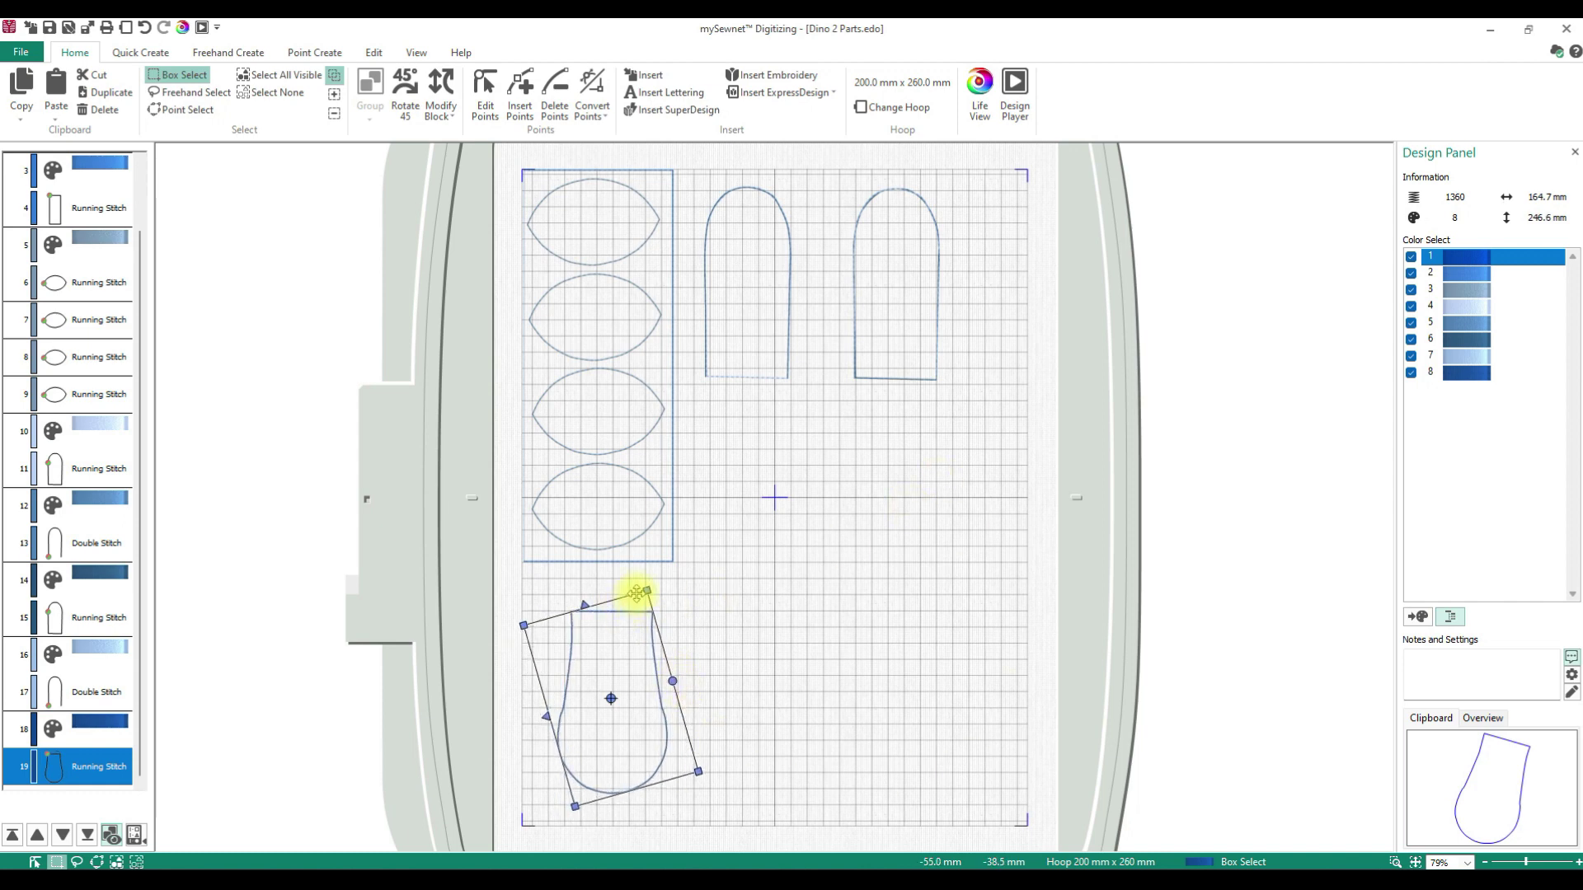
mouse_move(646, 592)
mouse_down()
mouse_move(658, 558)
mouse_move(636, 614)
mouse_up()
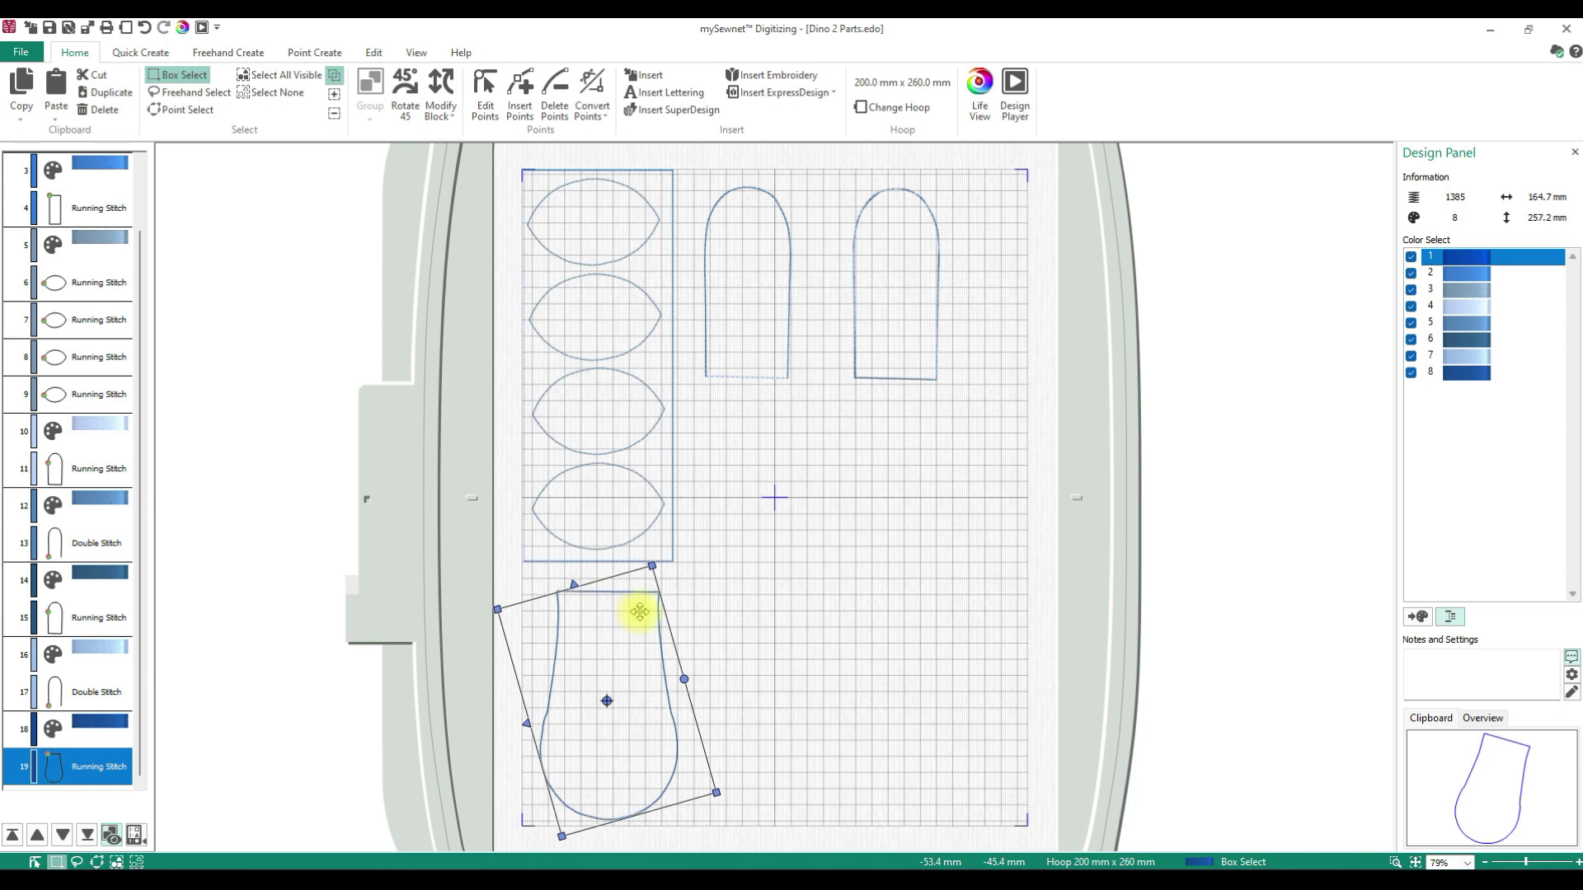
Insert a color change to thread 2302 after the leg's Running Stitch.
click(58, 775)
right_click(58, 771)
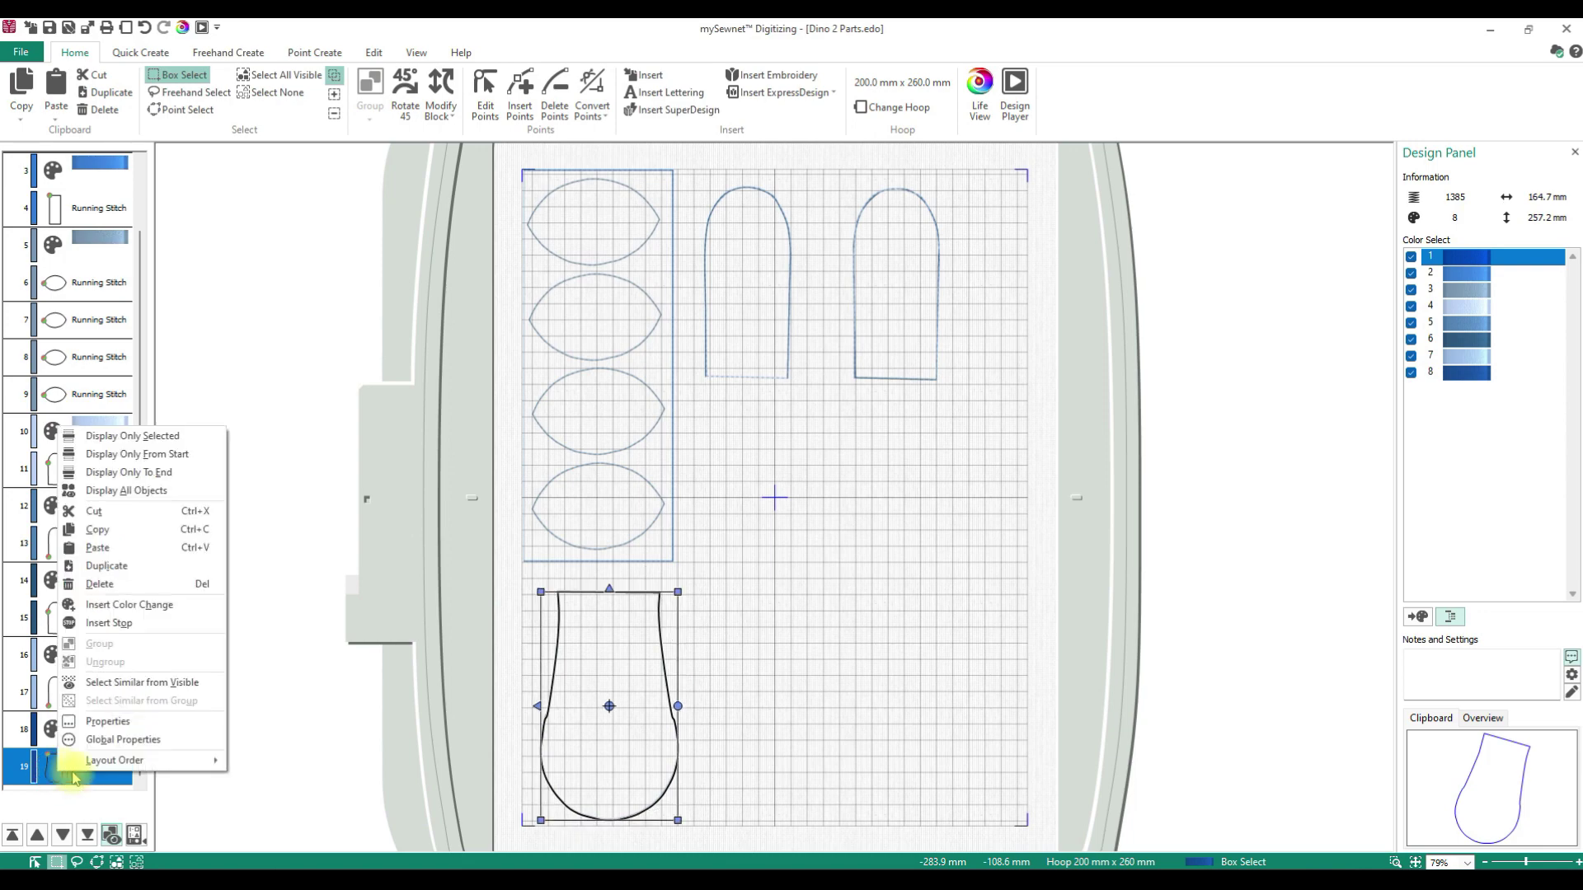
click(124, 605)
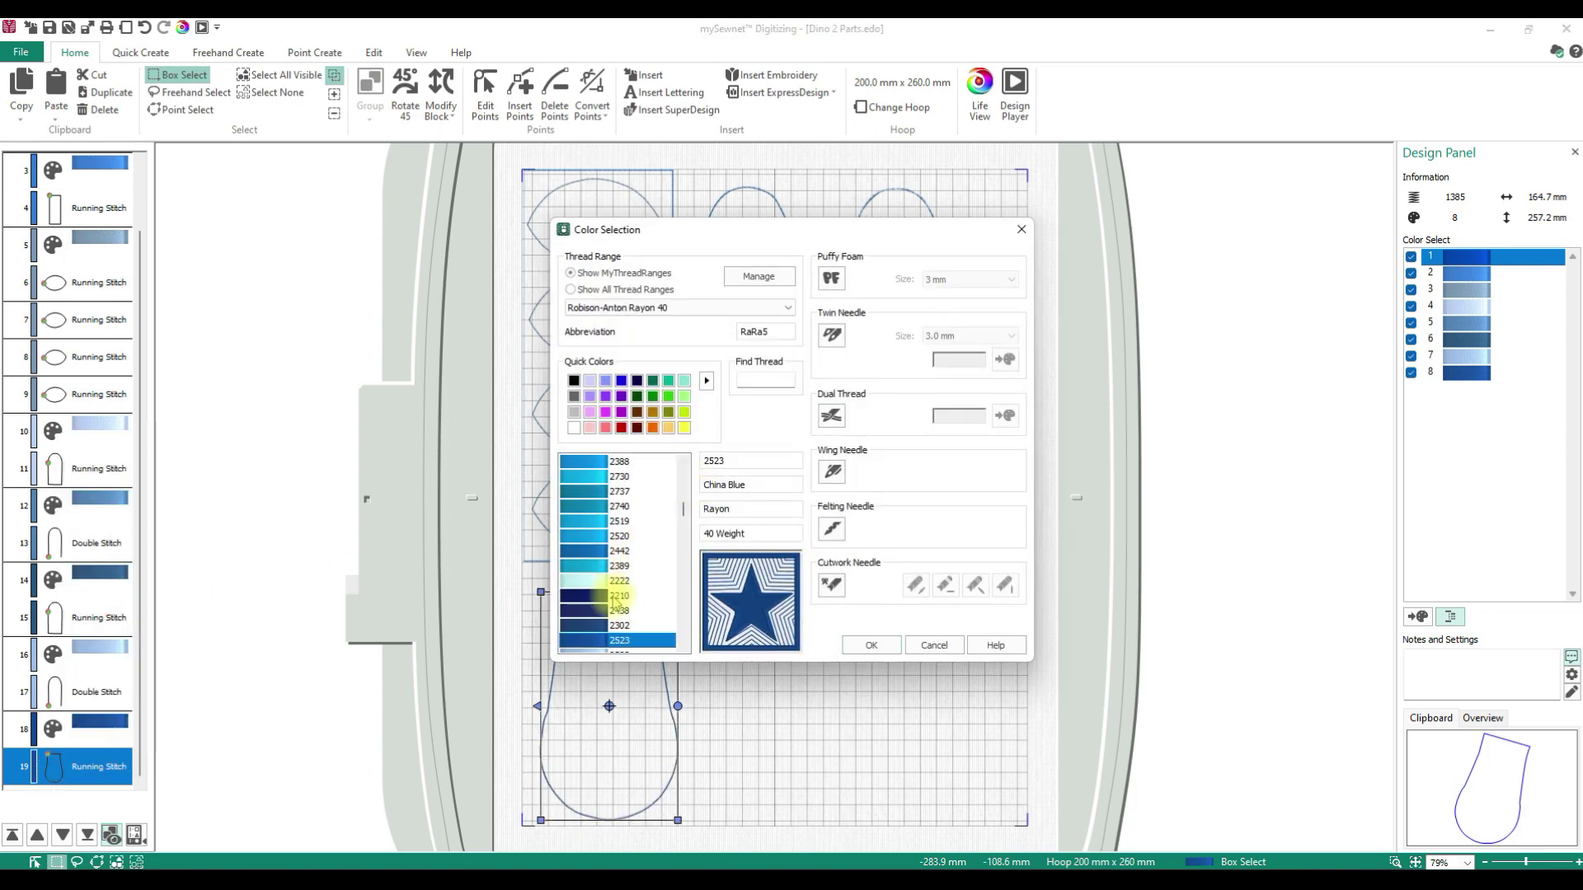
click(618, 624)
click(865, 645)
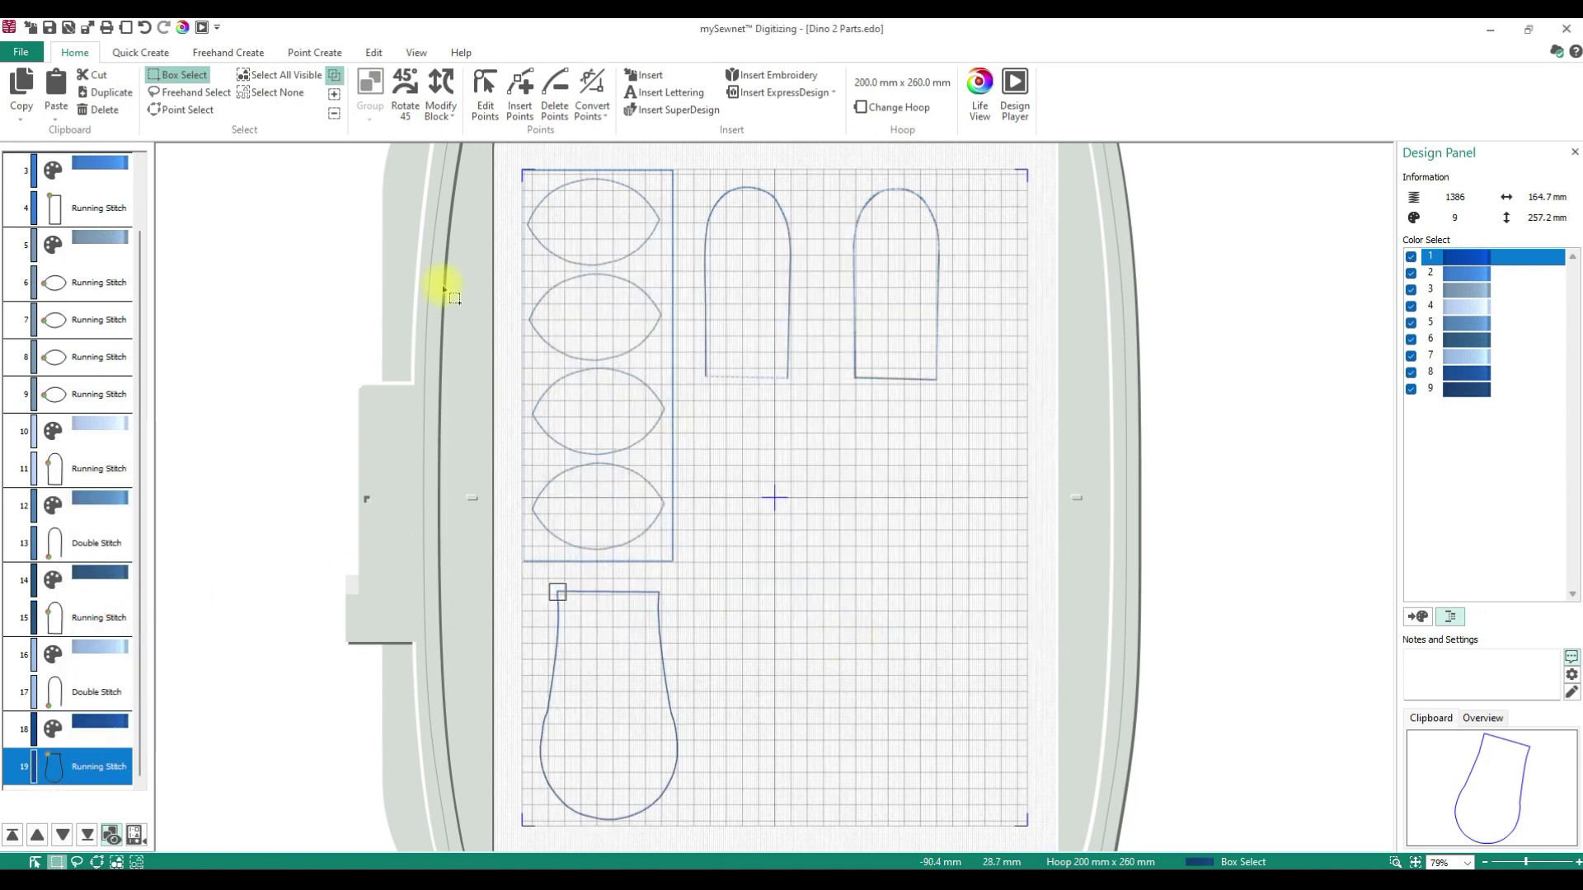
Trace the leg's sides and rounded foot point by point as a Double Stitch line, leaving its straight upper edge open.
click(315, 51)
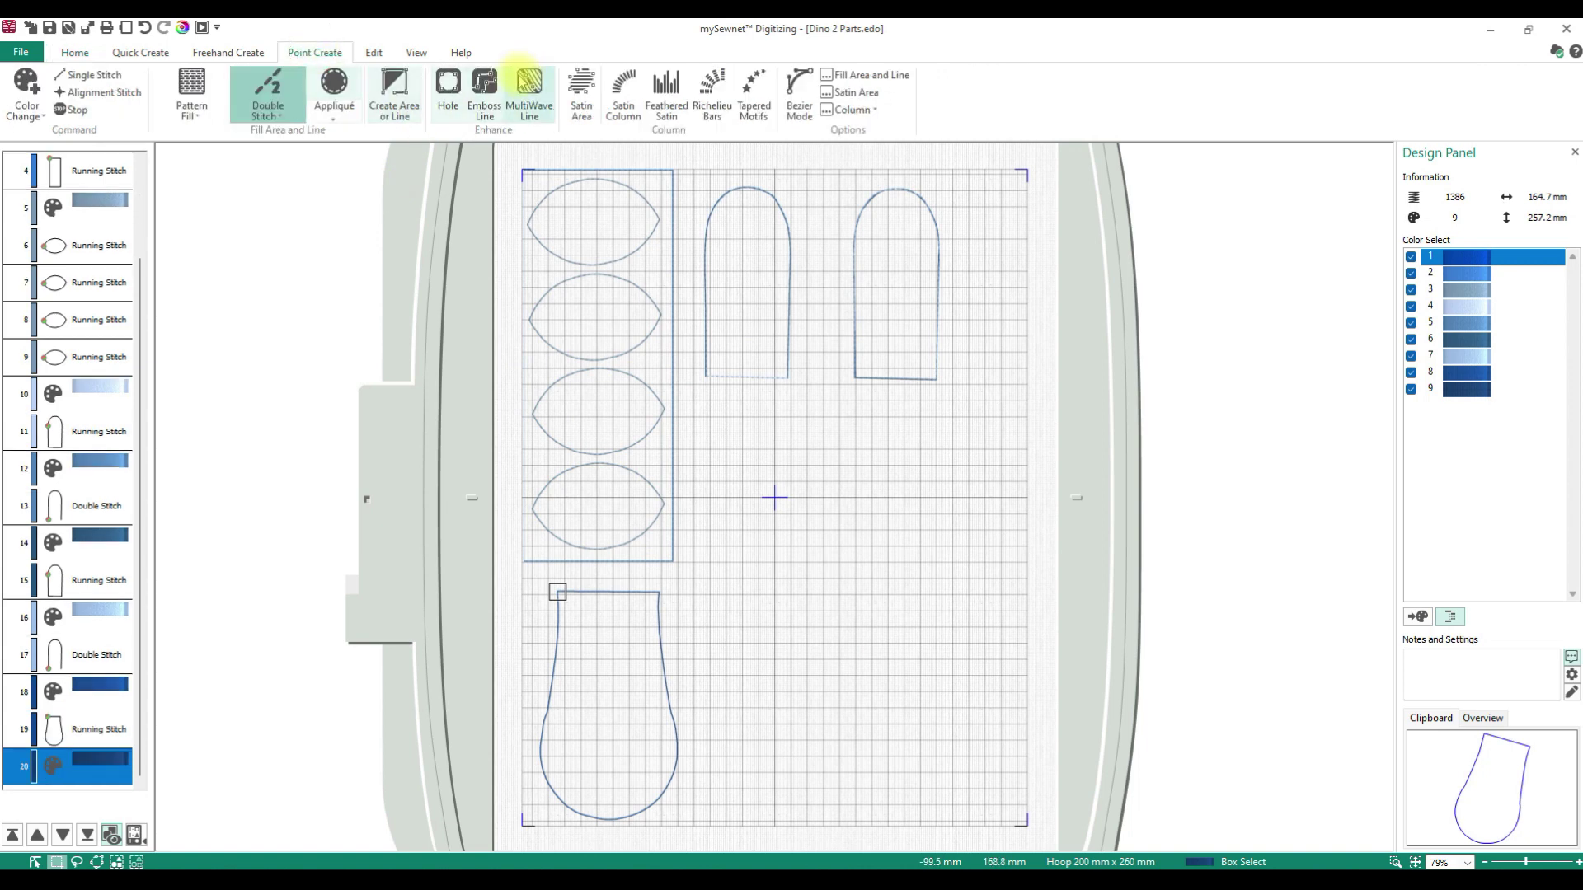
click(394, 93)
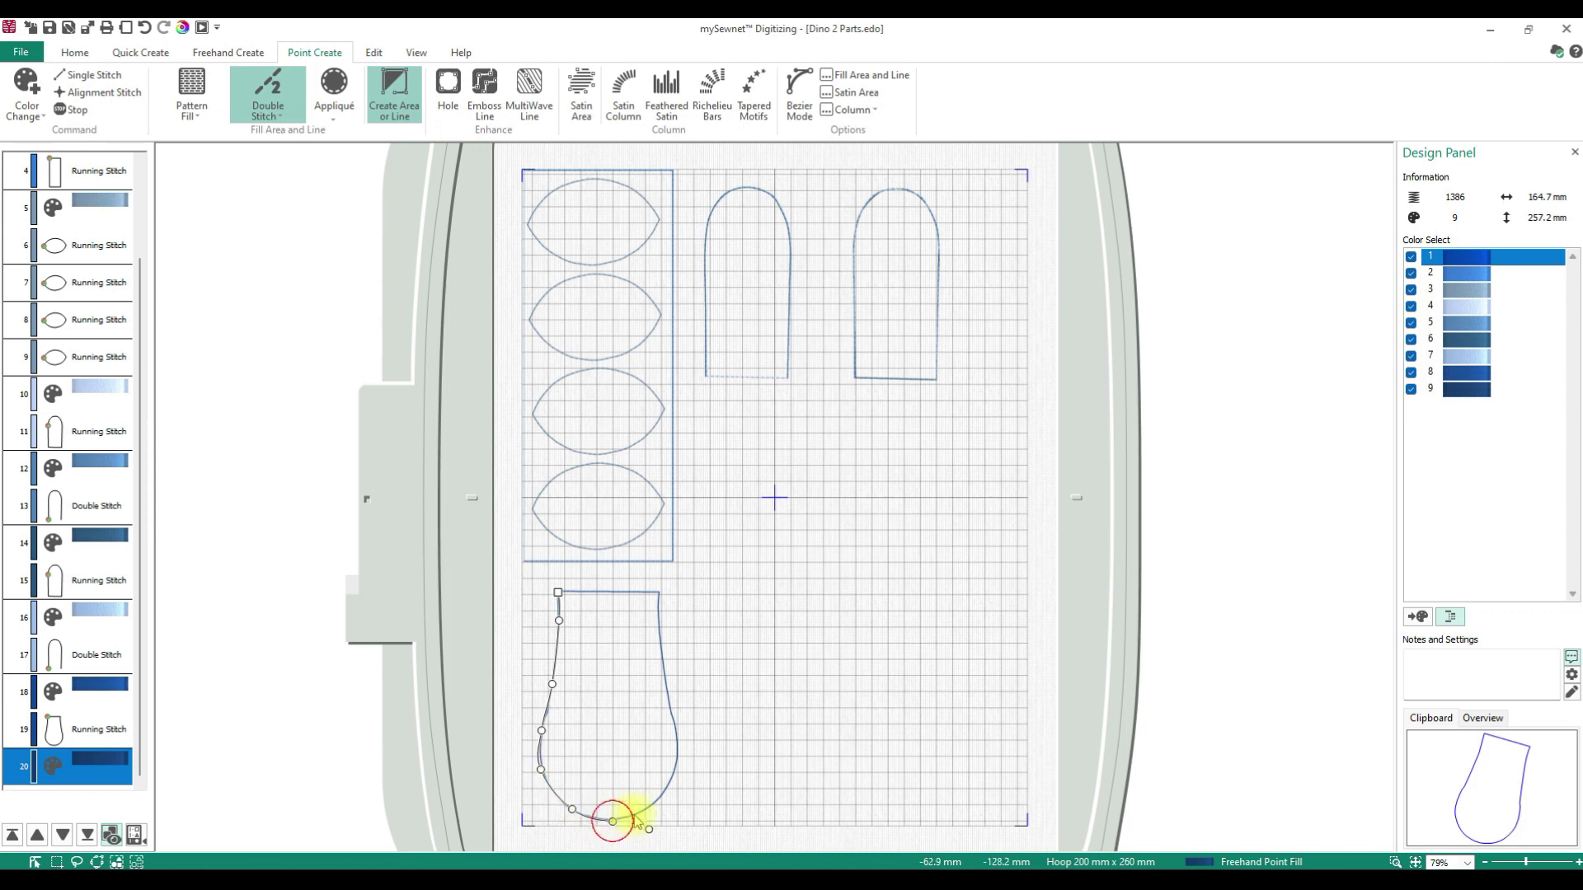
click(676, 763)
click(675, 720)
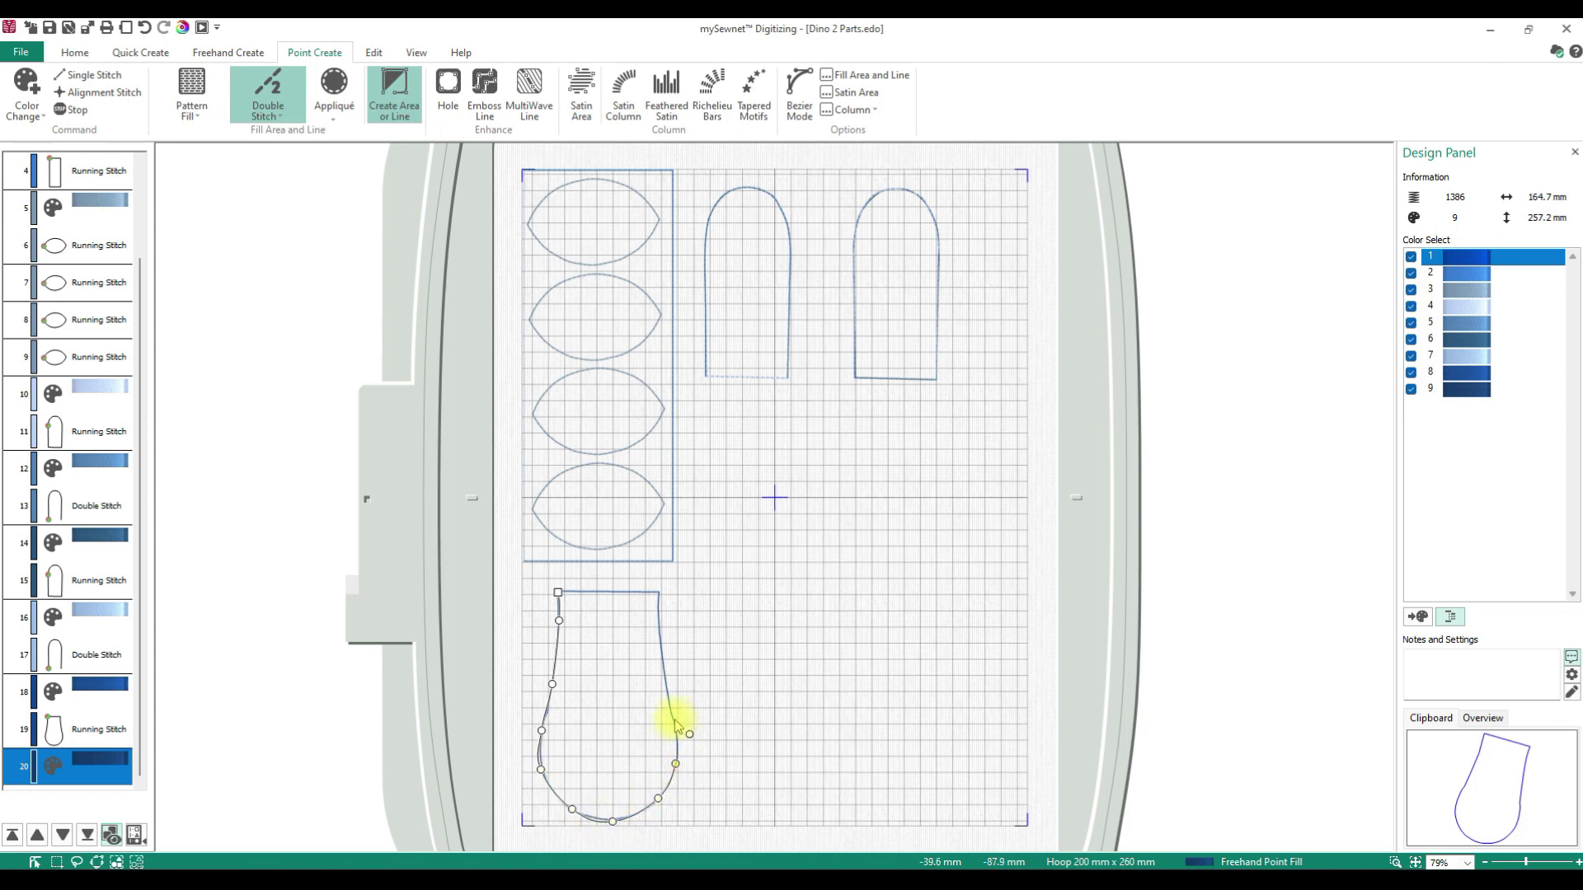
right_click(658, 615)
click(658, 592)
key(Return)
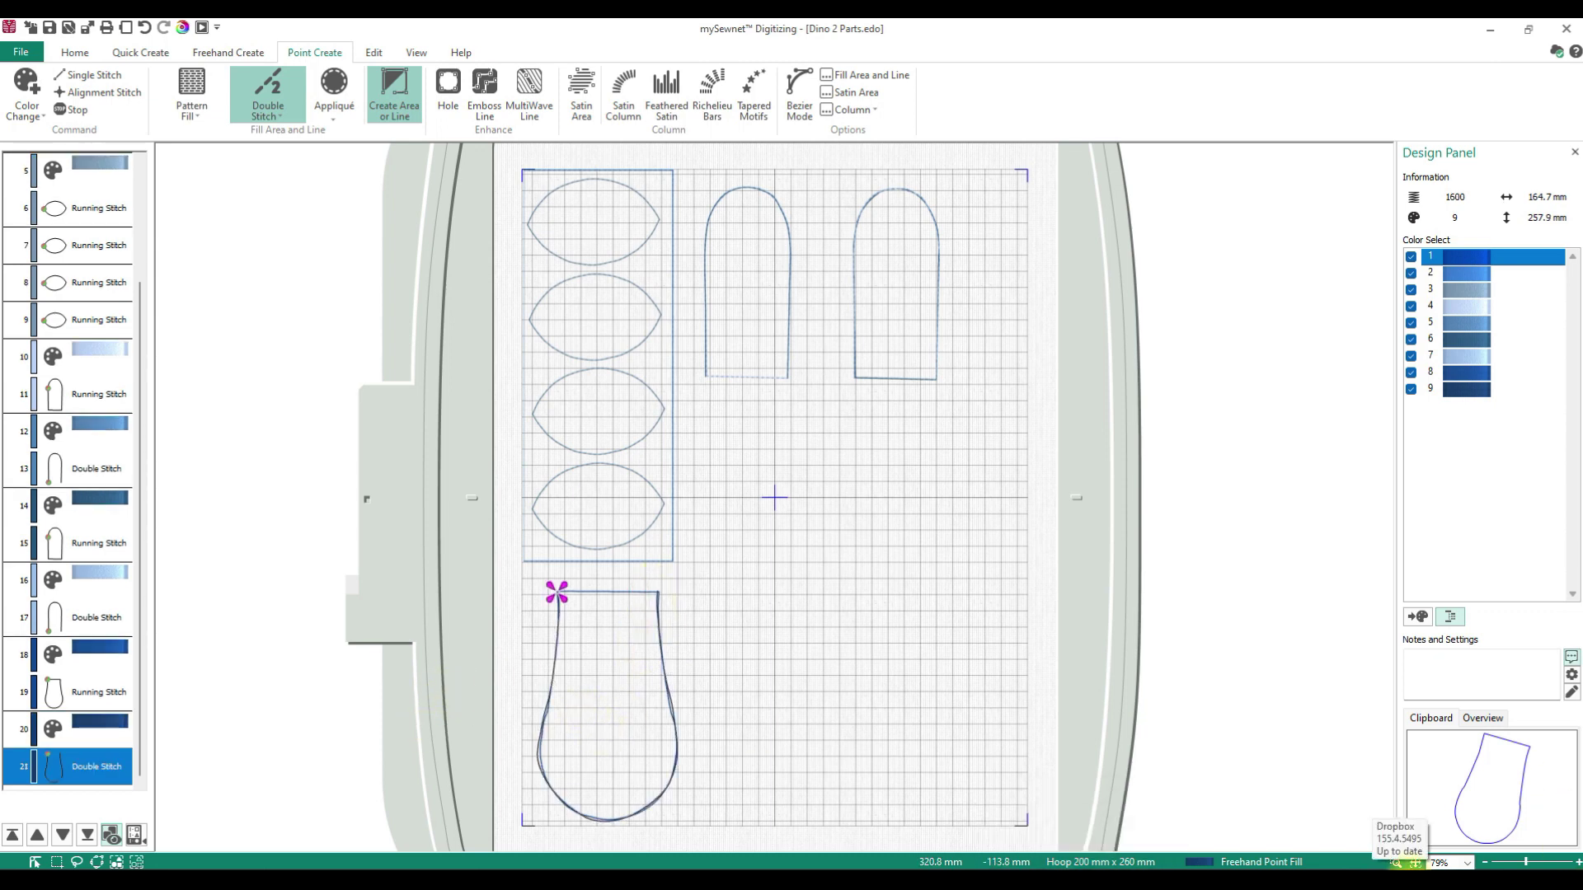
click(1394, 862)
drag(530, 570, 682, 833)
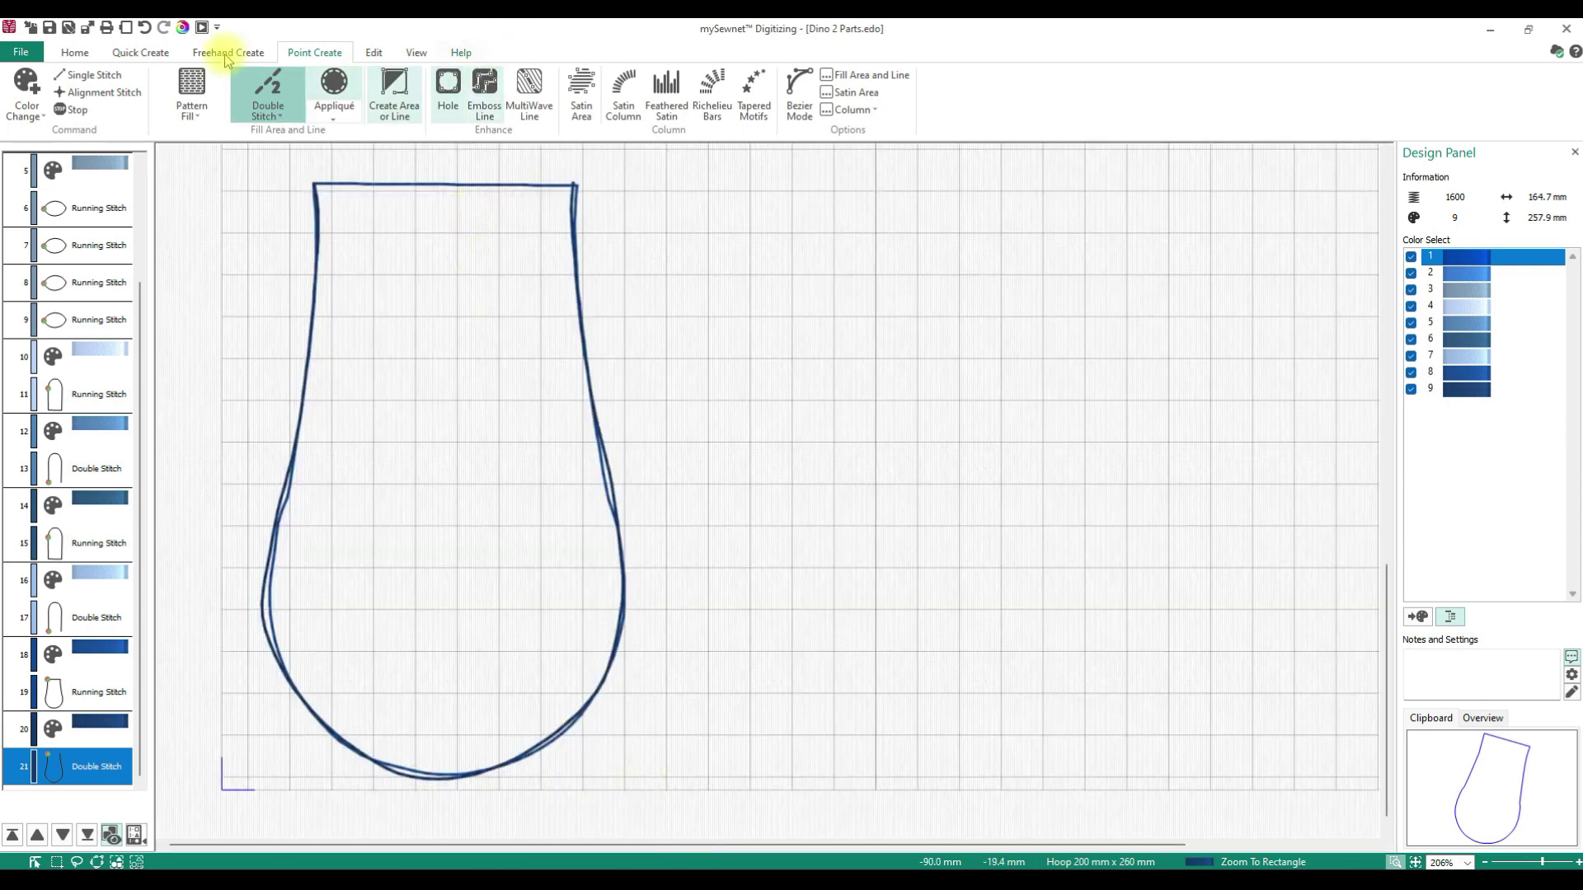
Adjust the points of the leg's Double Stitch line so that its sides and rounded foot follow the Running Stitch outline.
click(74, 52)
click(485, 92)
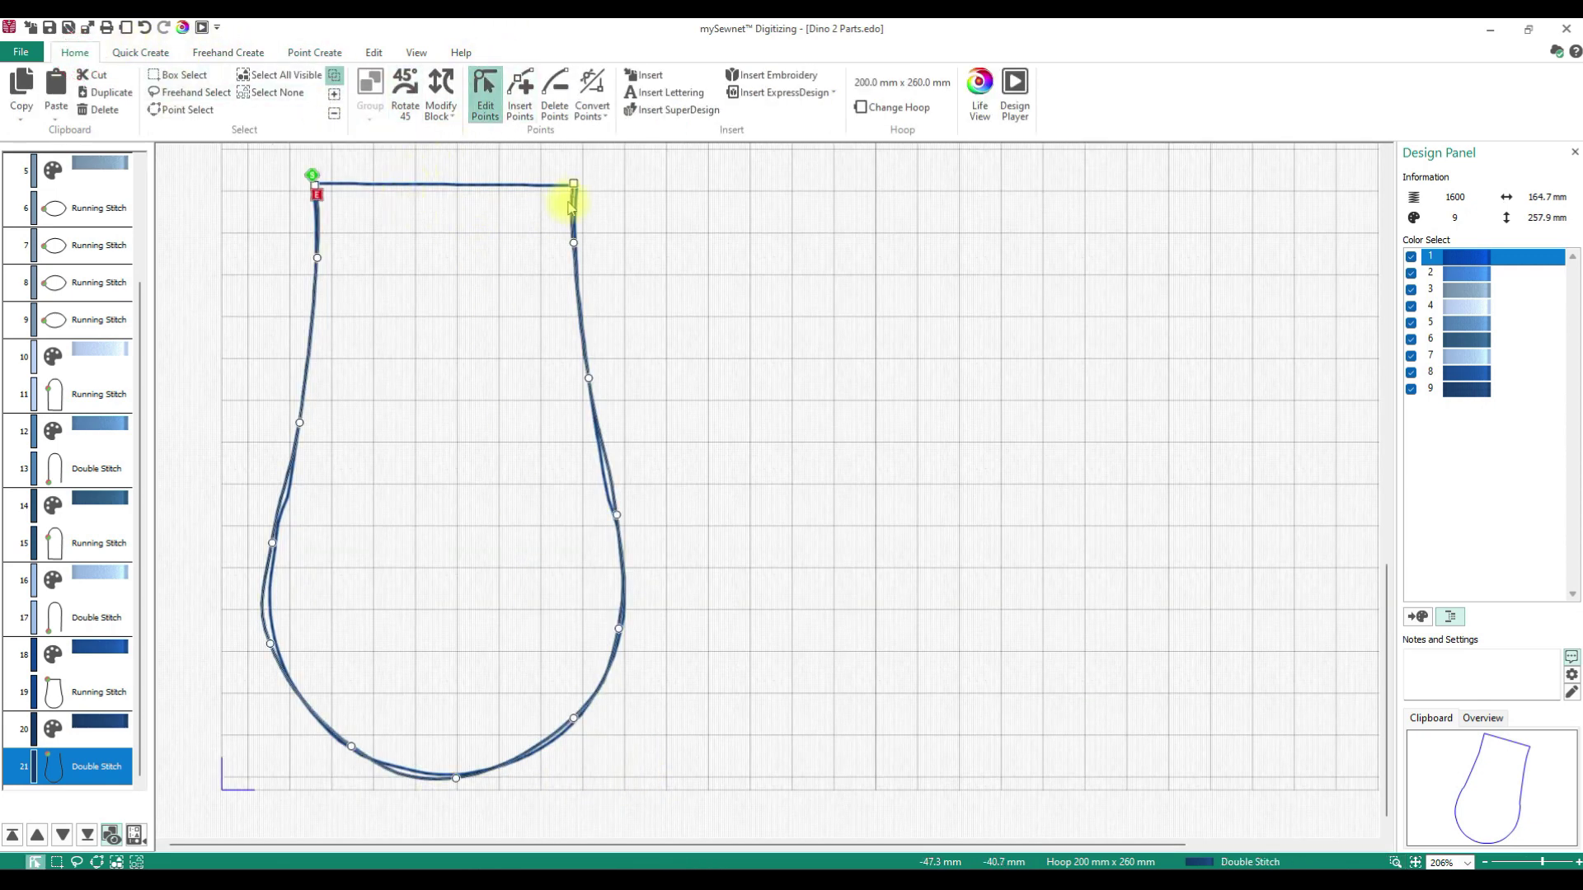
drag(575, 185, 578, 187)
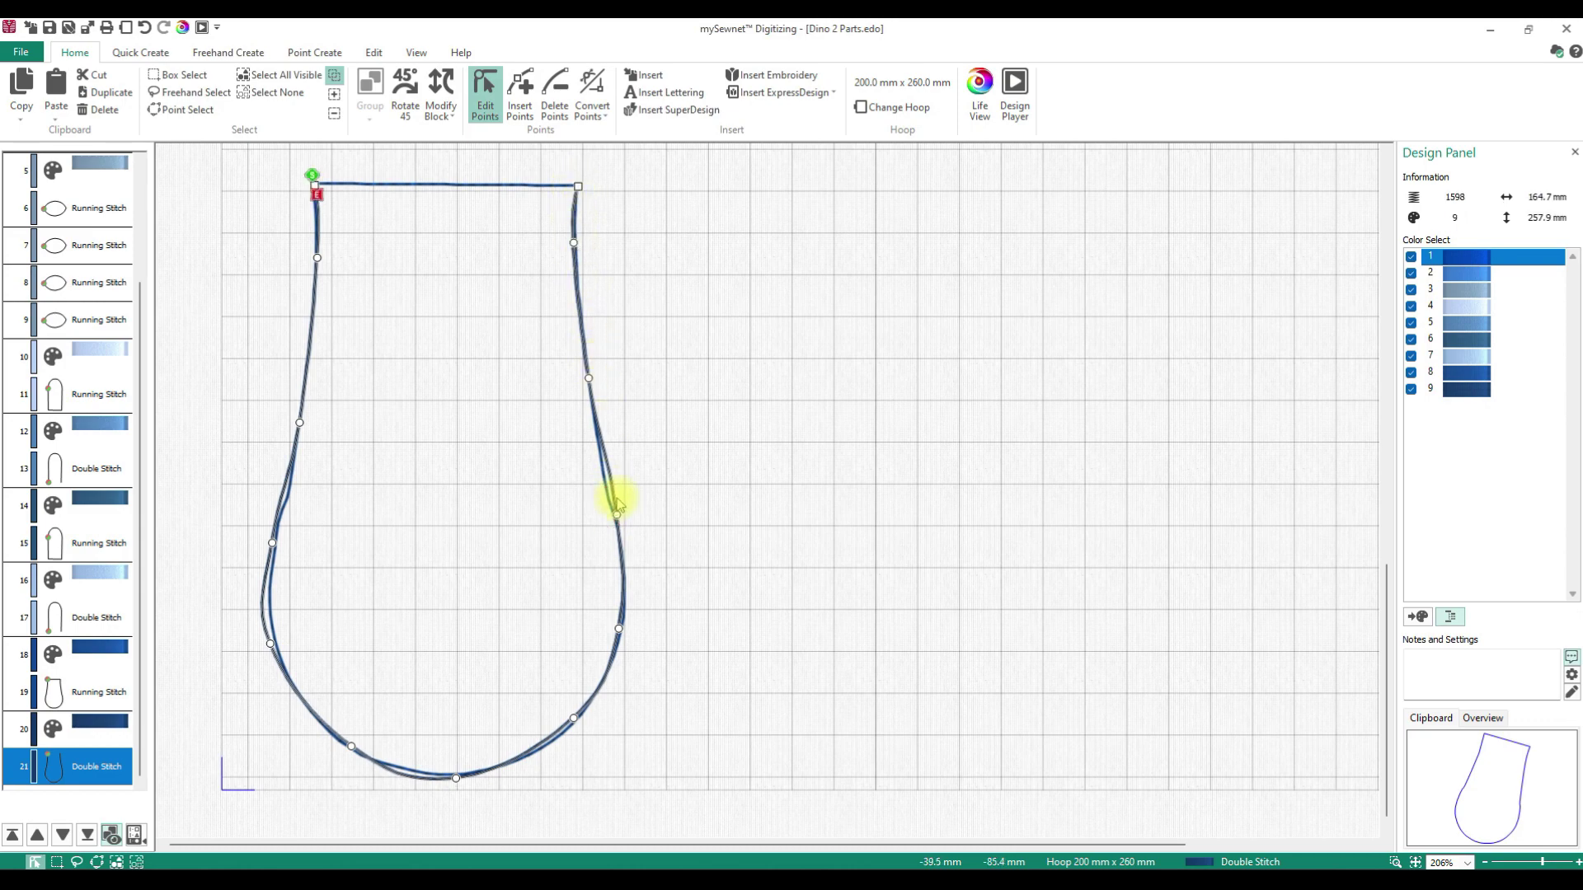
drag(617, 511, 611, 507)
drag(573, 720, 550, 734)
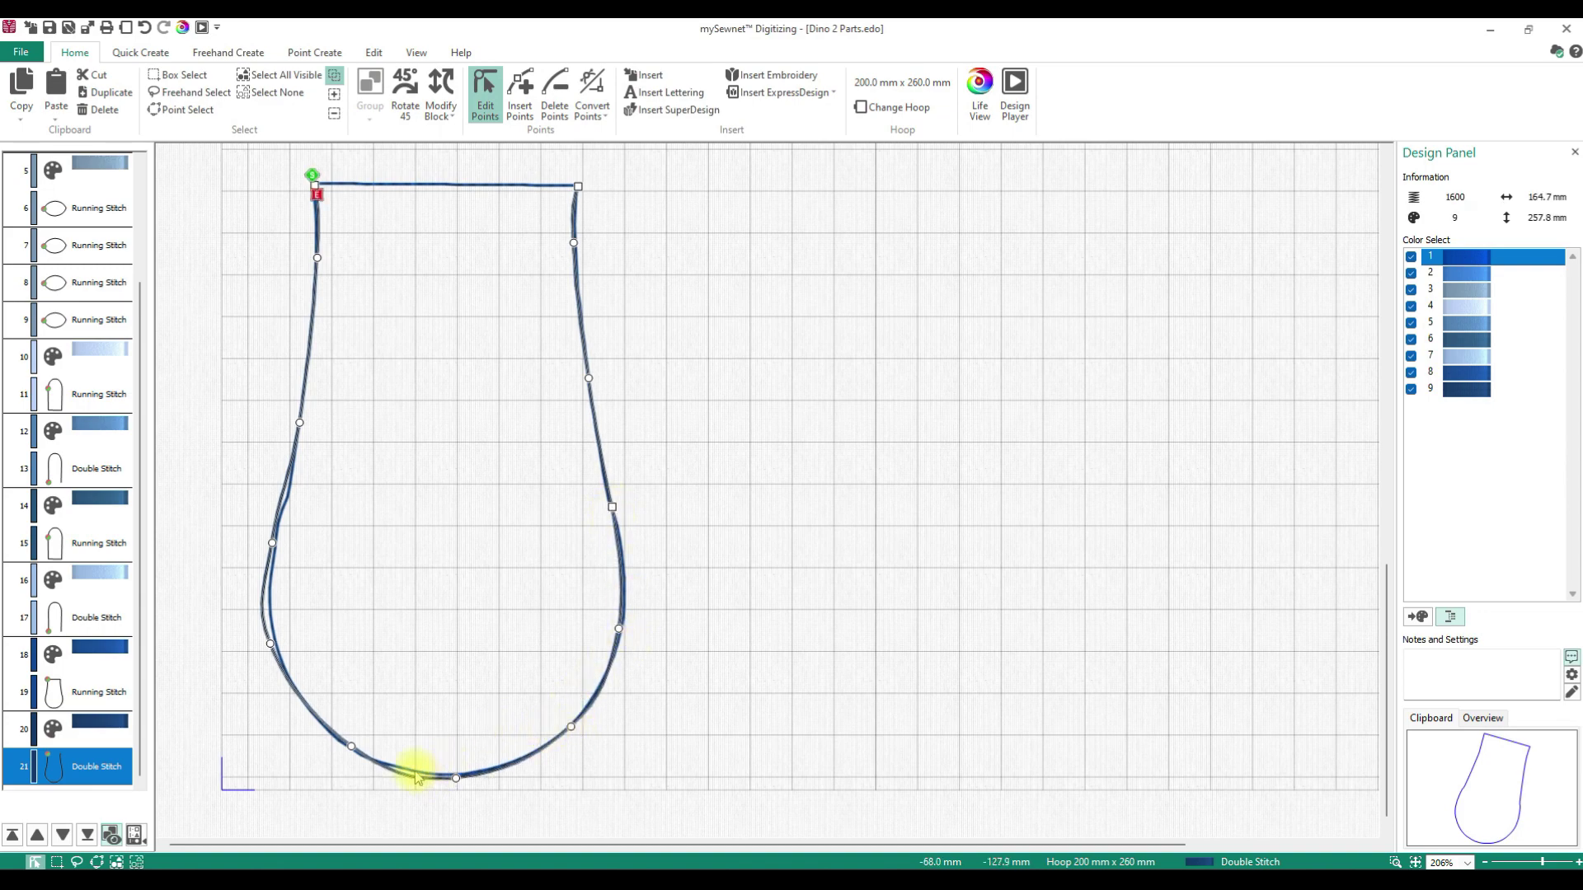
drag(346, 743, 341, 737)
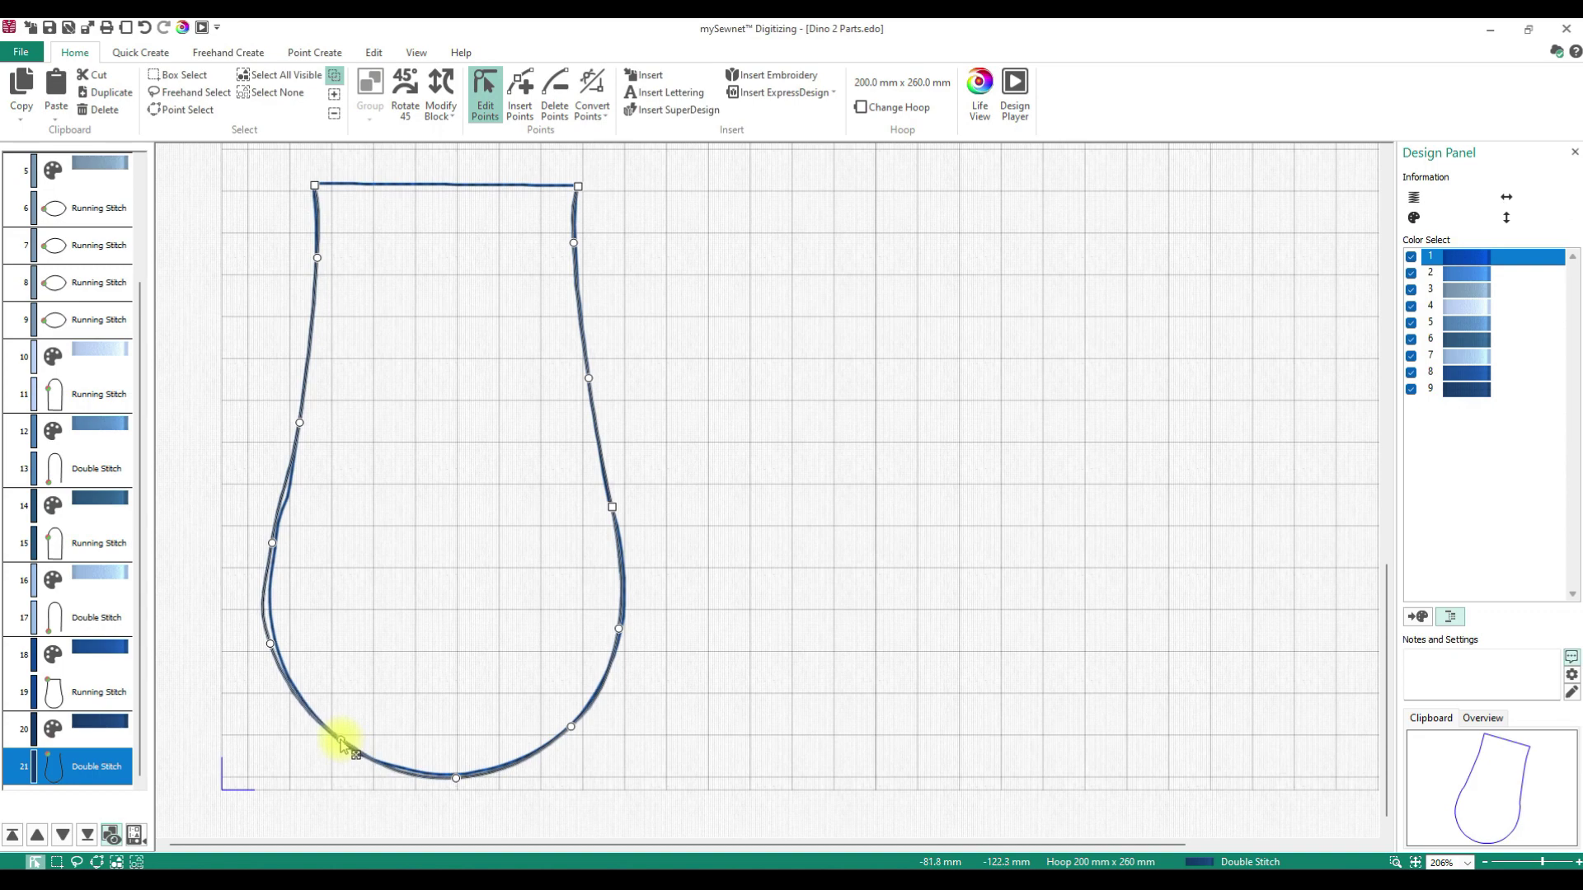
drag(452, 777, 452, 774)
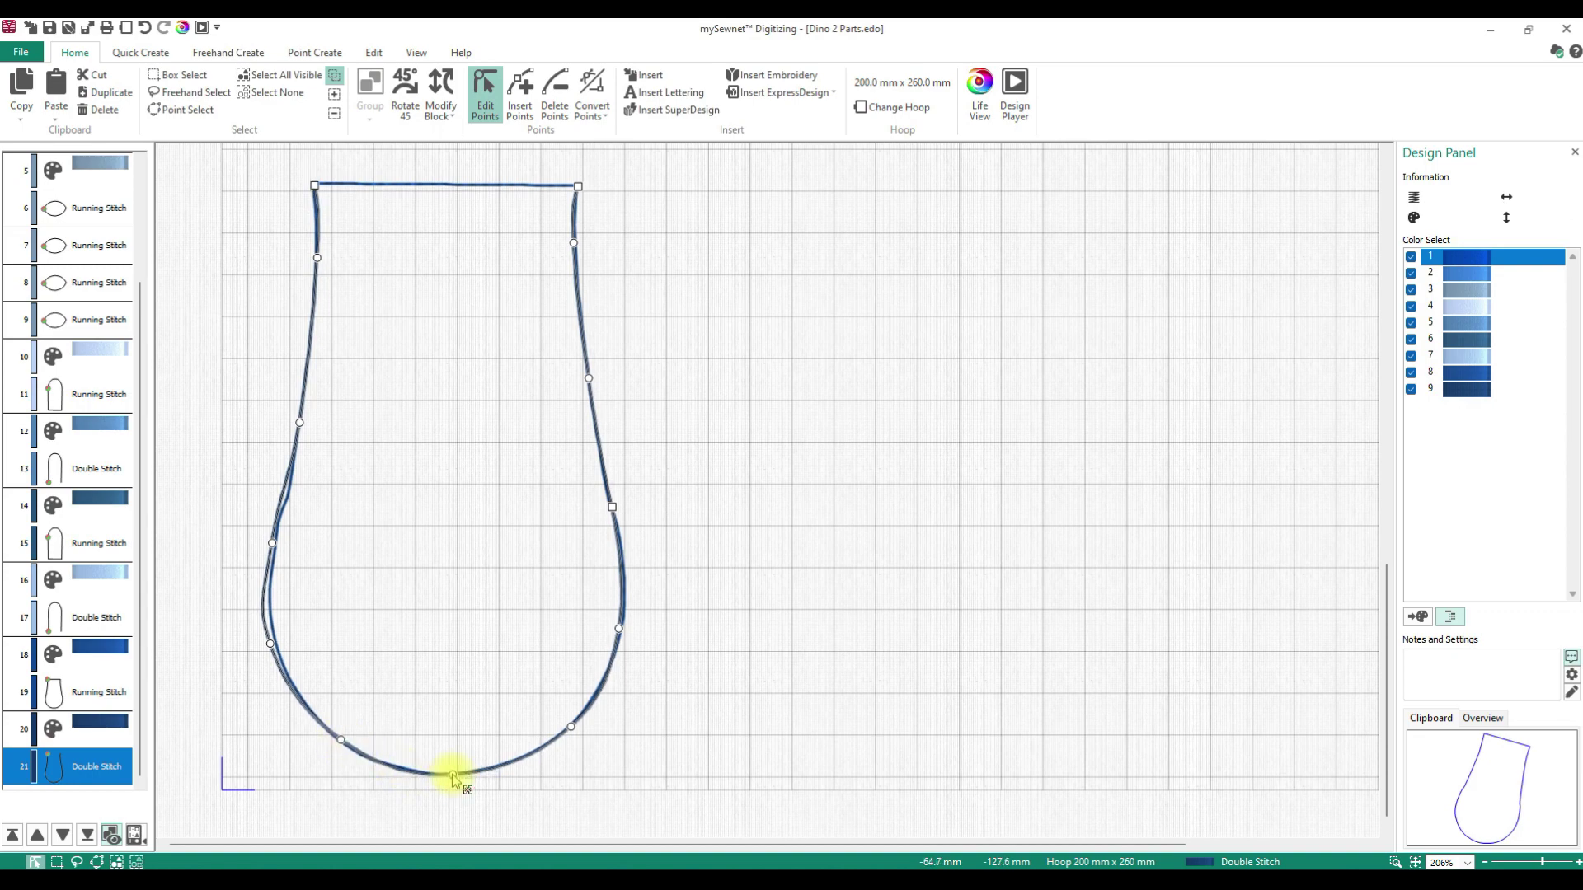
drag(270, 642, 277, 649)
drag(272, 542, 275, 539)
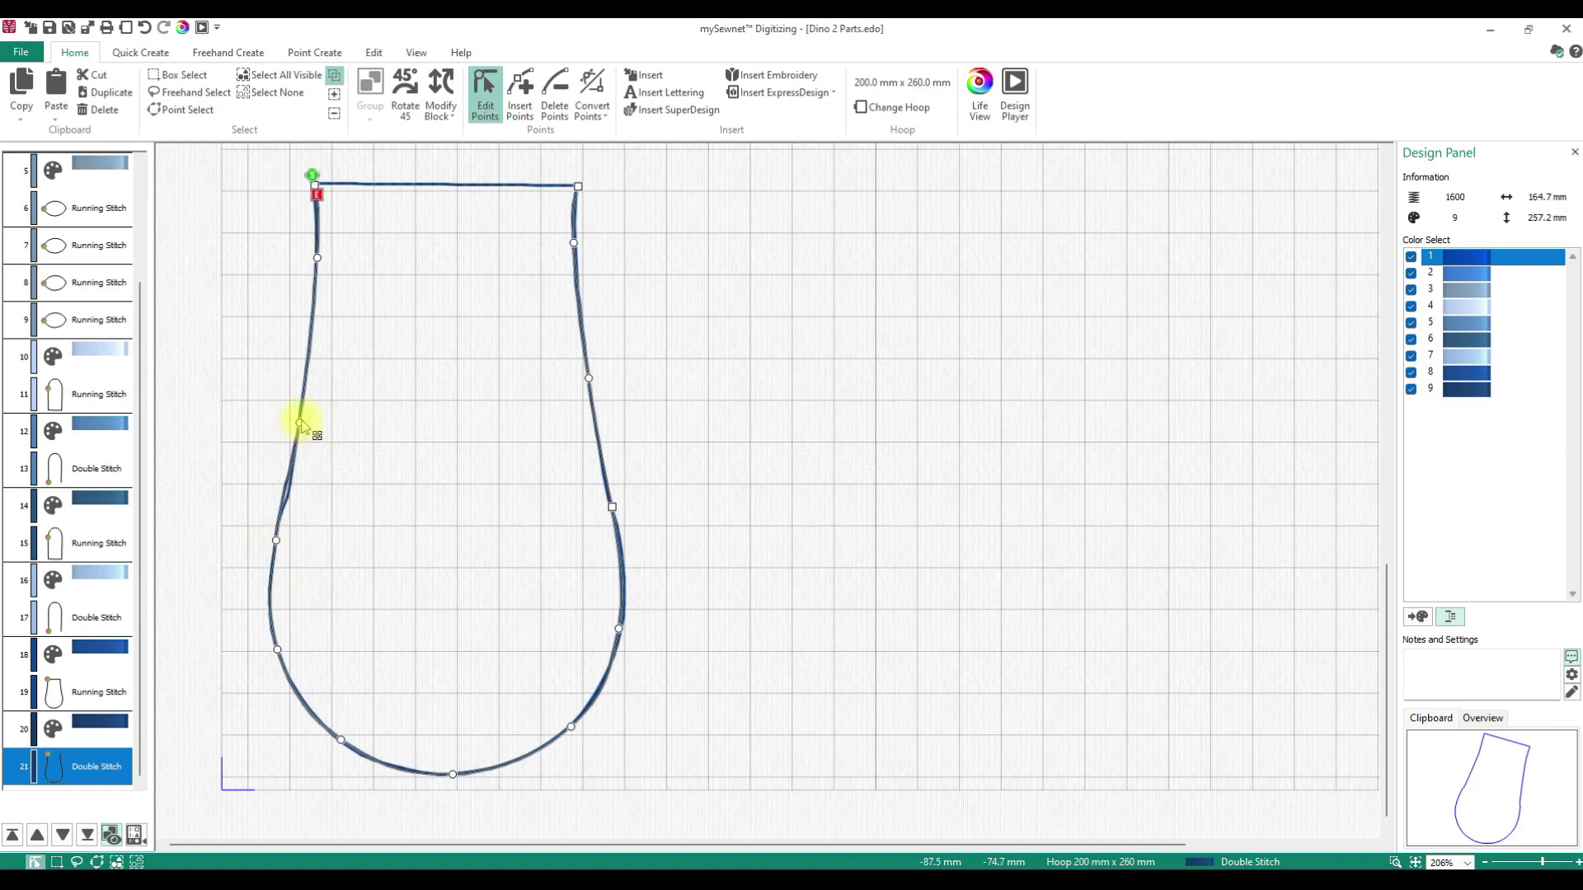
drag(299, 426, 304, 390)
drag(277, 542, 279, 532)
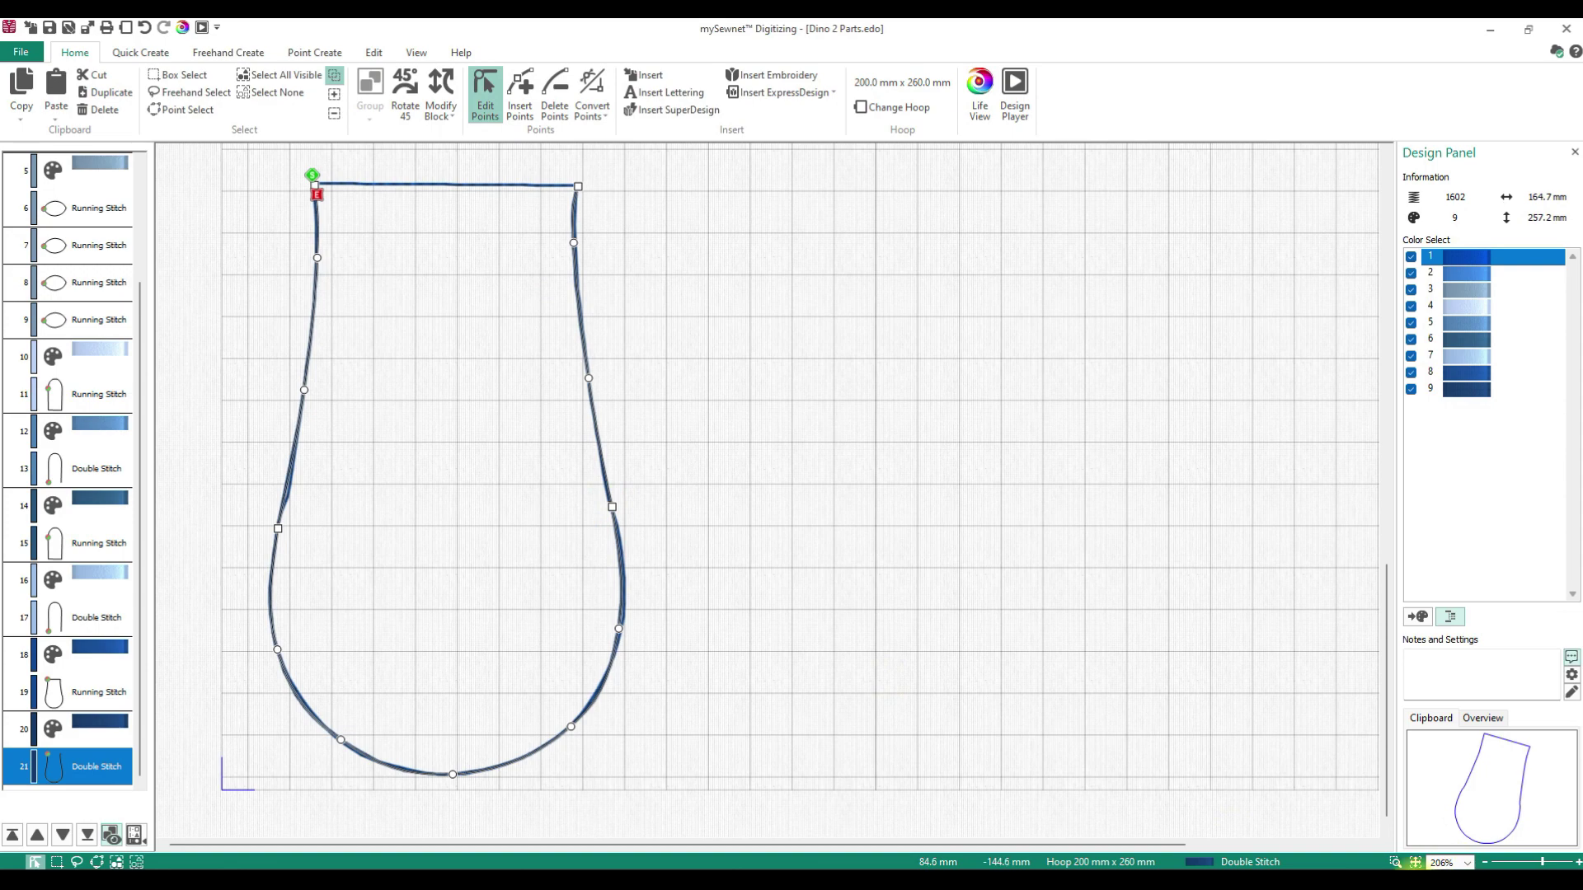
Copy the leg's Running Stitch and Double Stitch together.
click(1414, 862)
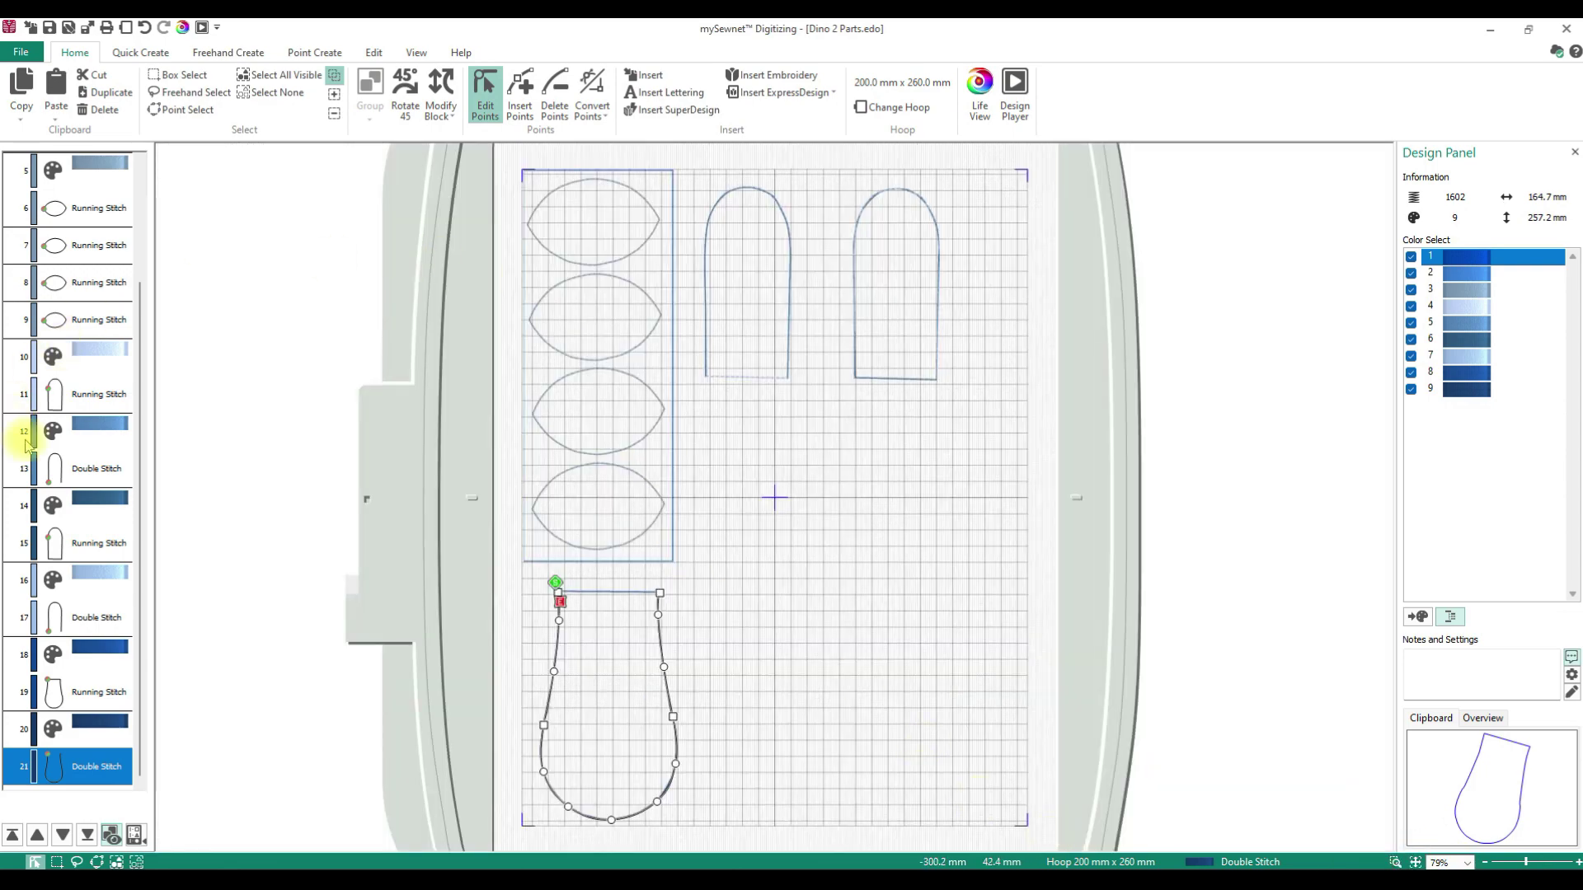
click(99, 706)
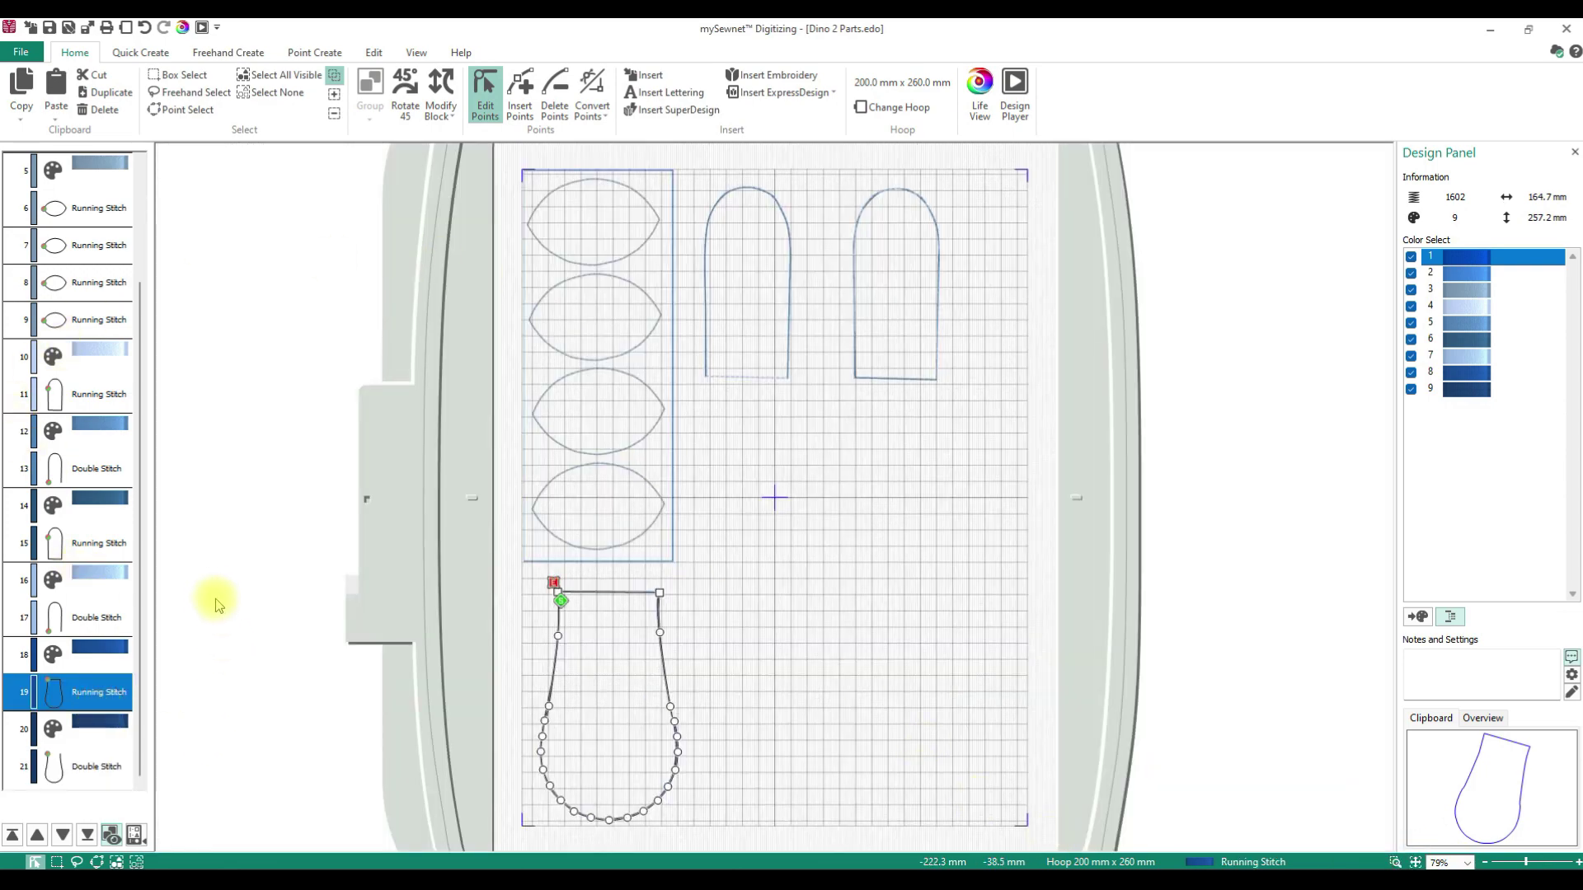
ctrl+click(51, 767)
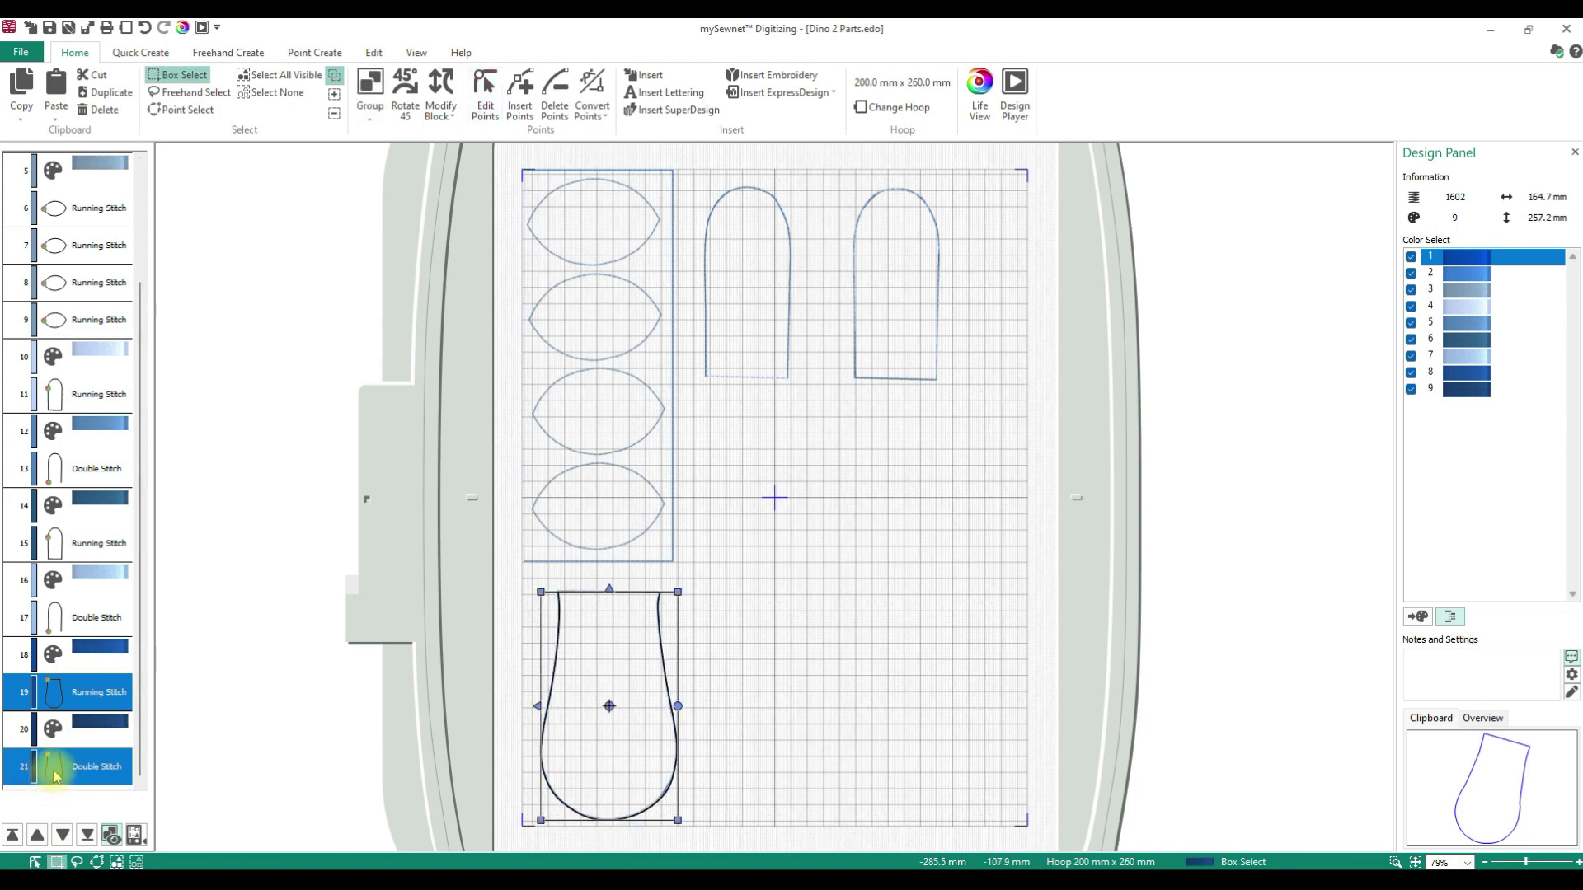
right_click(52, 768)
click(94, 624)
Insert a color change to thread 2438 after the leg's Double Stitch.
right_click(51, 771)
click(49, 771)
right_click(49, 770)
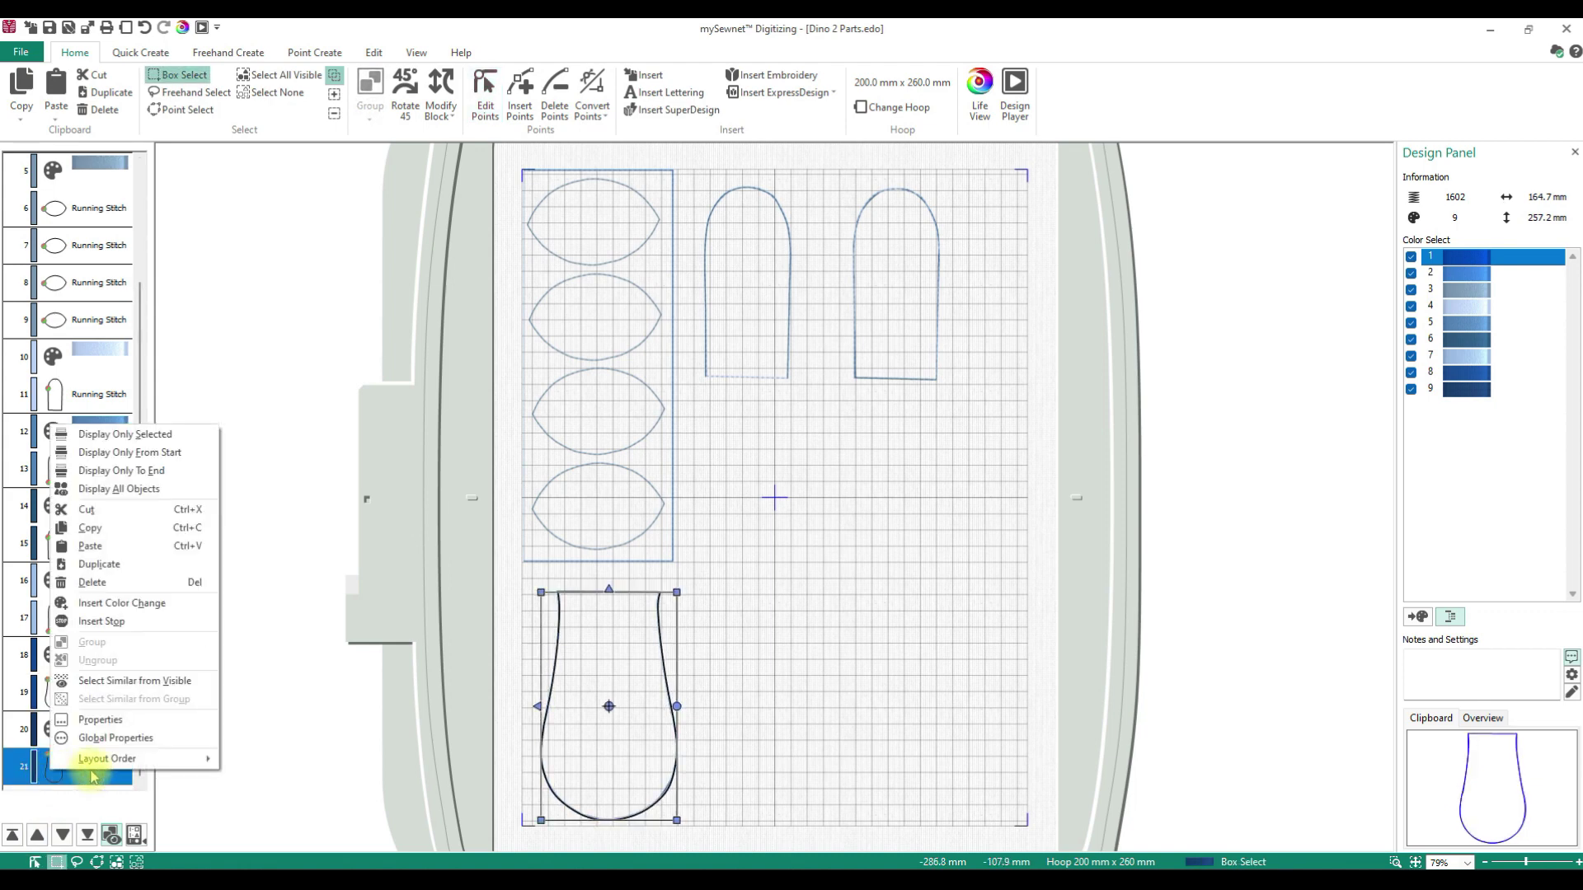
click(126, 607)
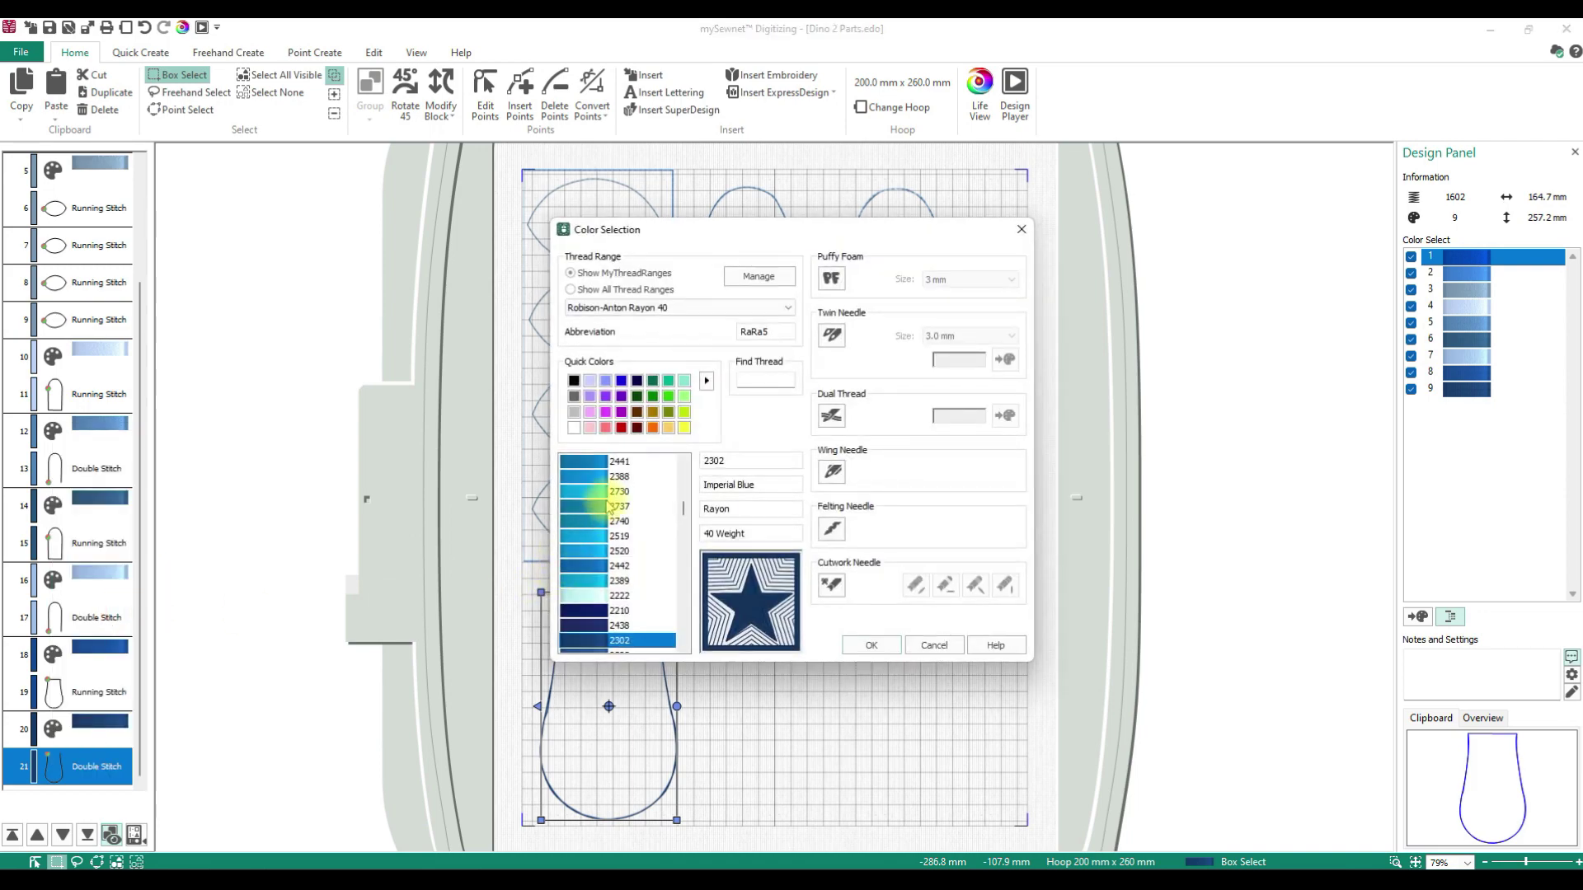
click(872, 647)
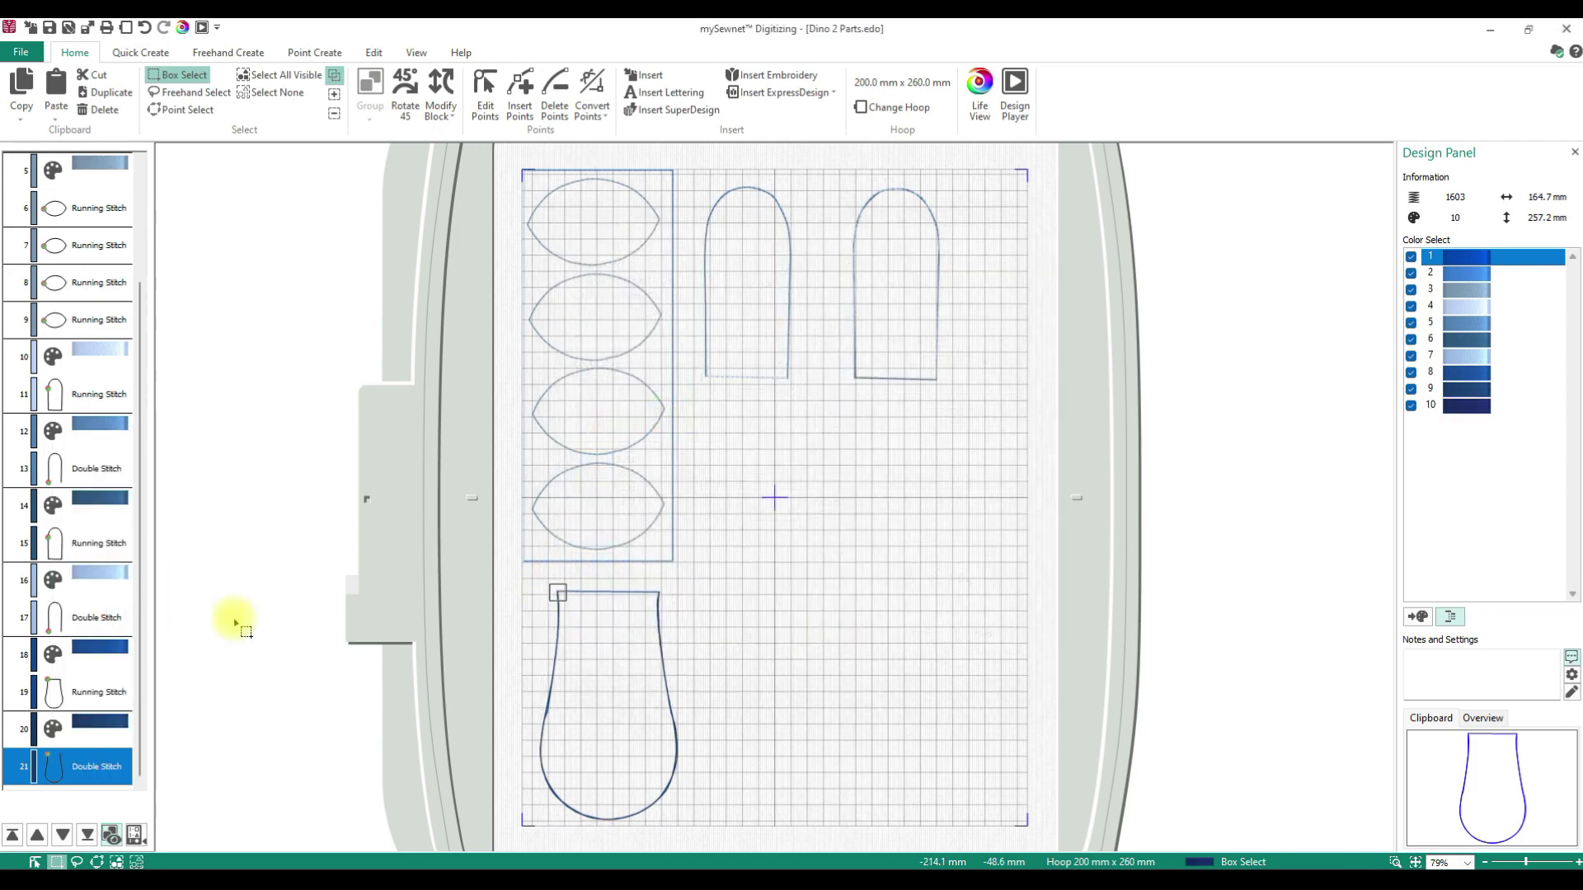
Paste the copied leg after the new color change and move it level with the first leg, to its right.
click(100, 779)
right_click(100, 779)
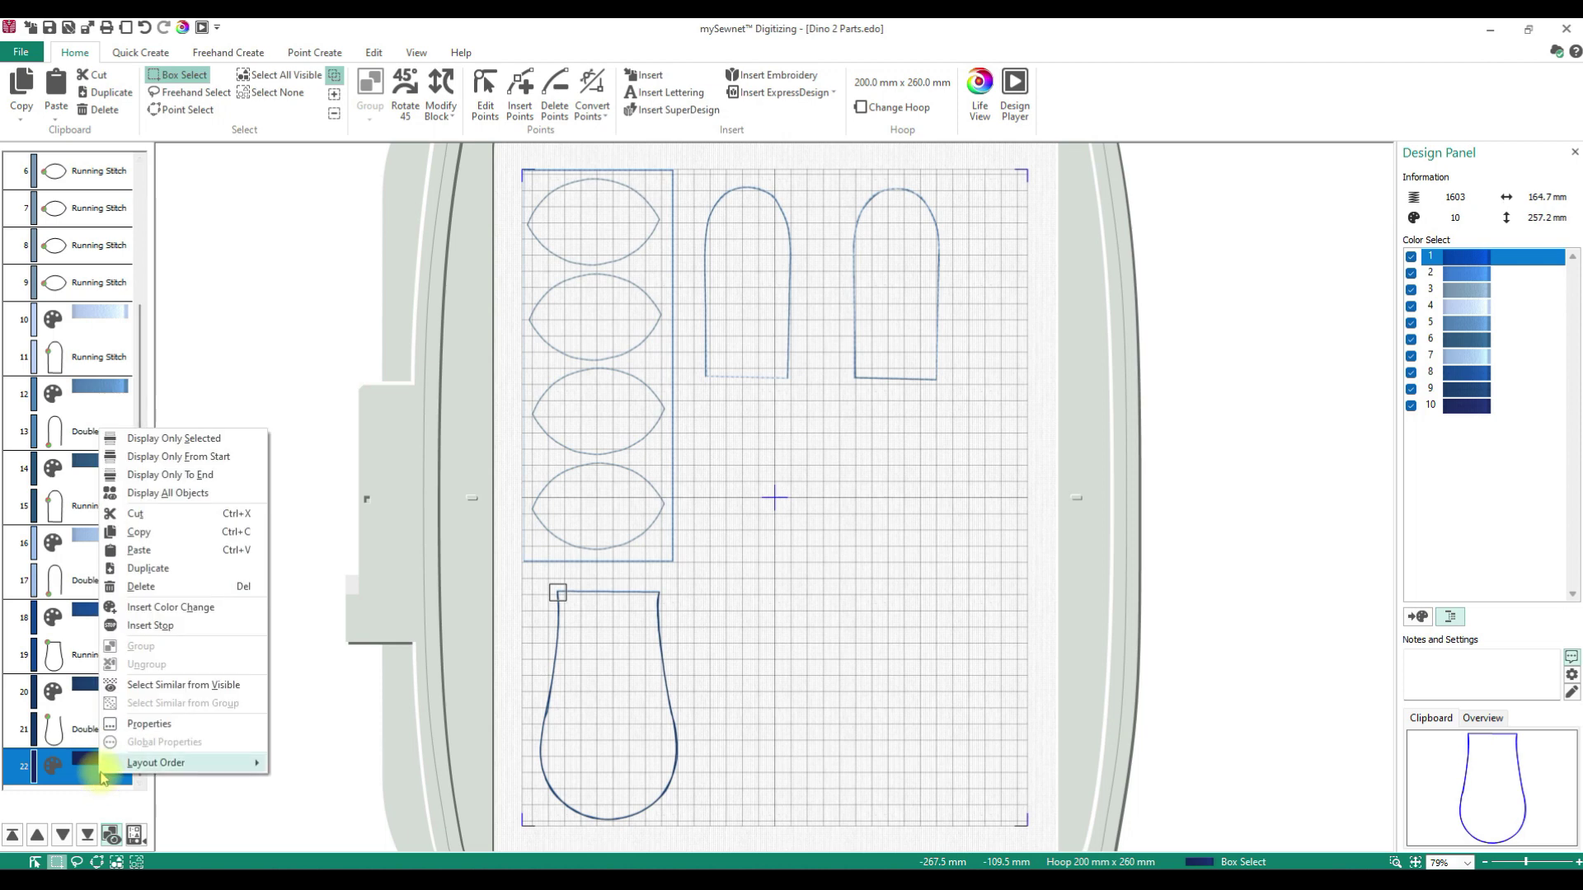
click(152, 548)
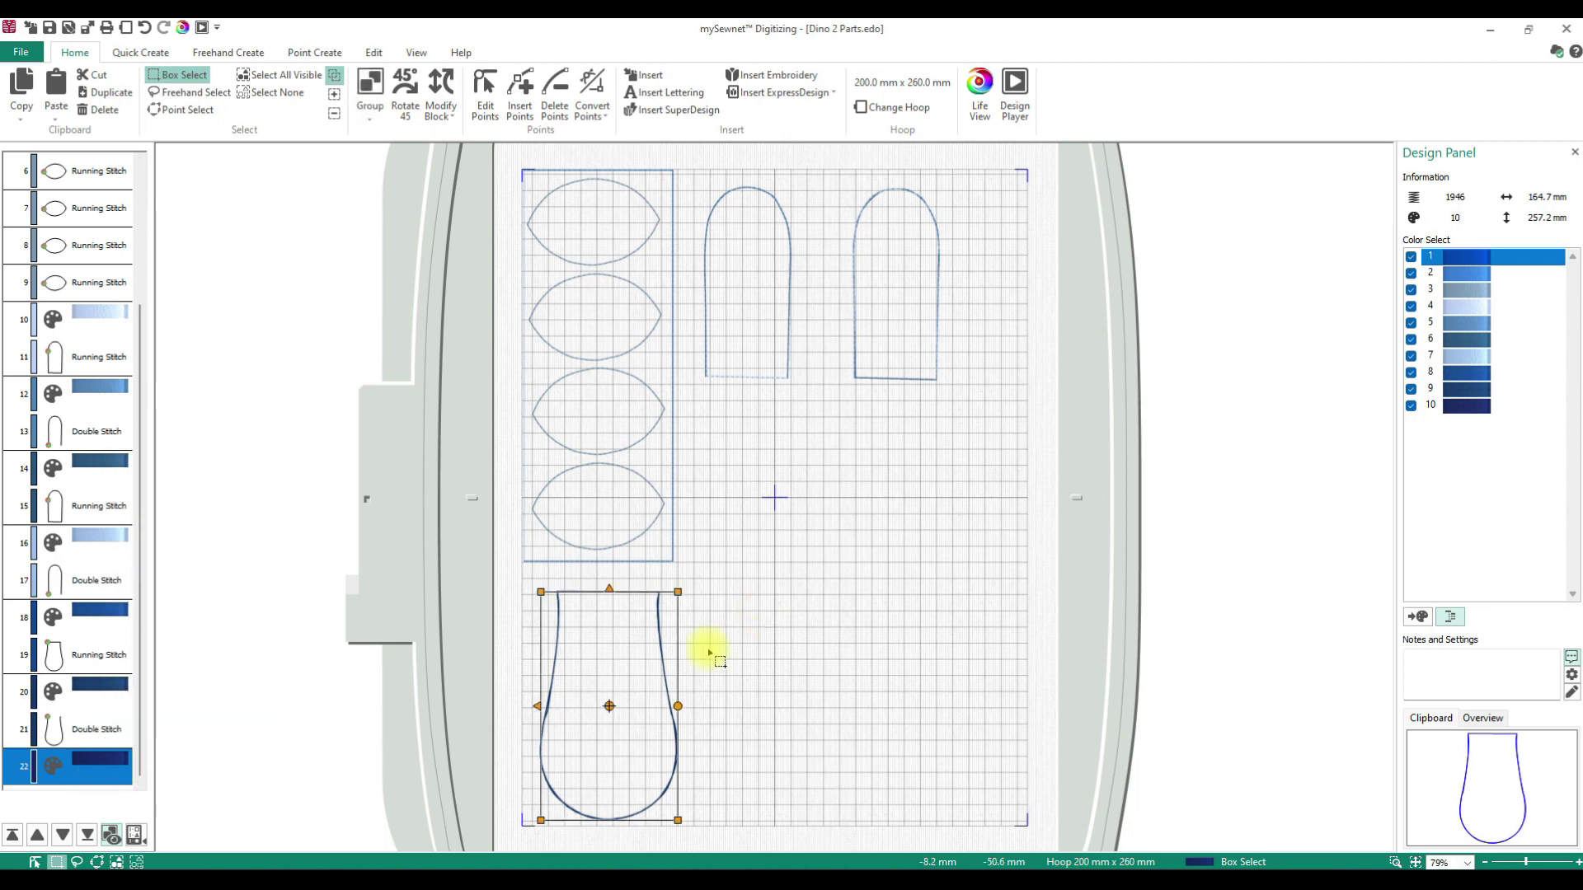
drag(611, 648, 835, 647)
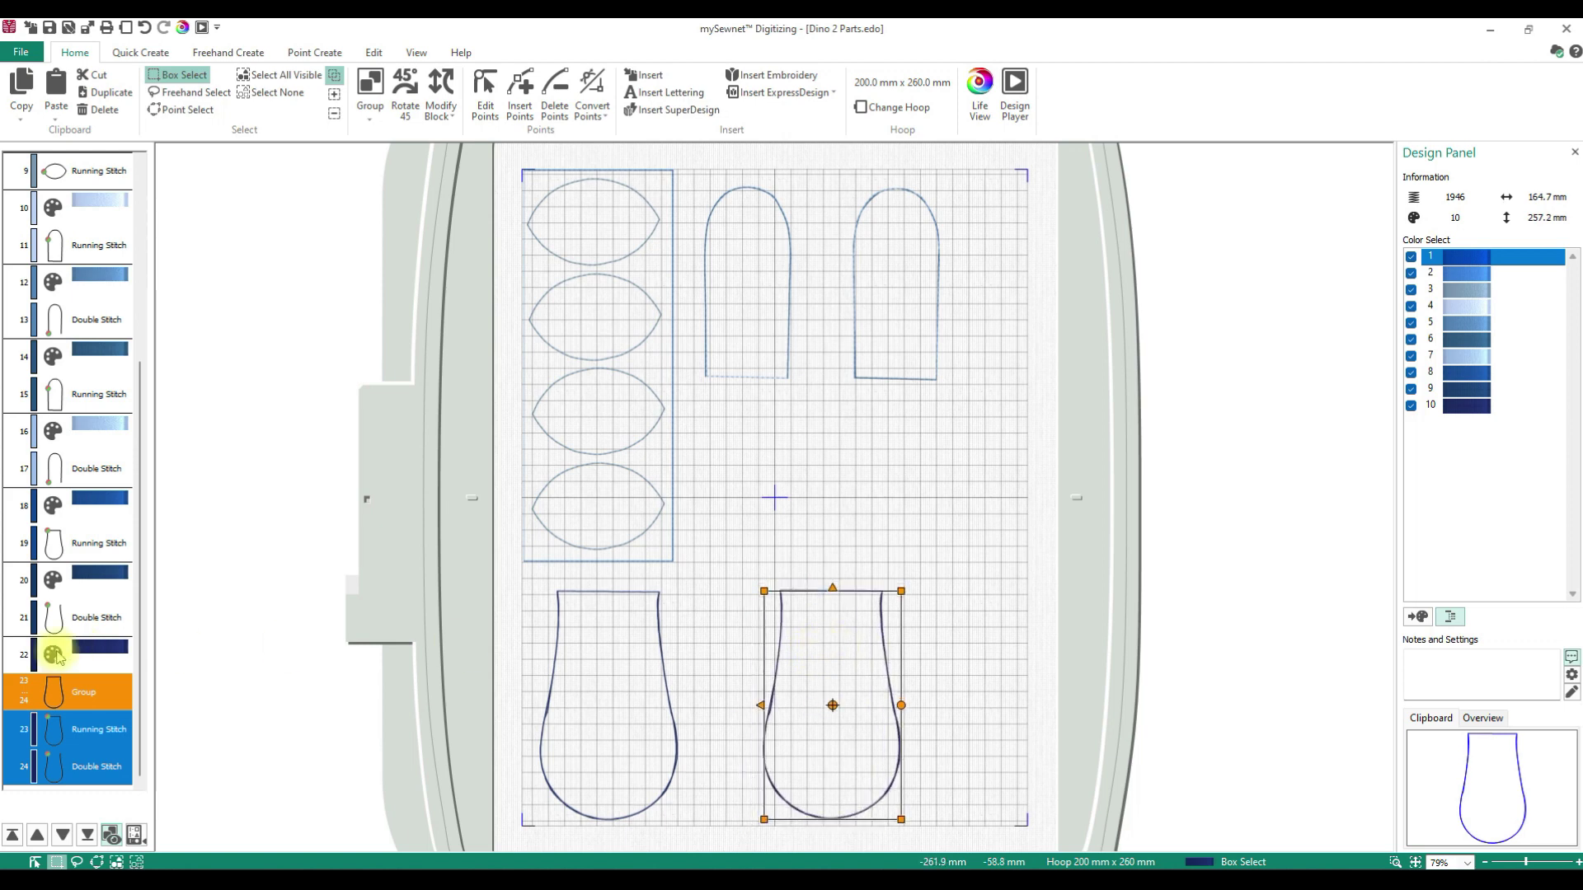
Ungroup the second leg and insert a color change to thread 2210 between its Running Stitch and Double Stitch.
right_click(80, 695)
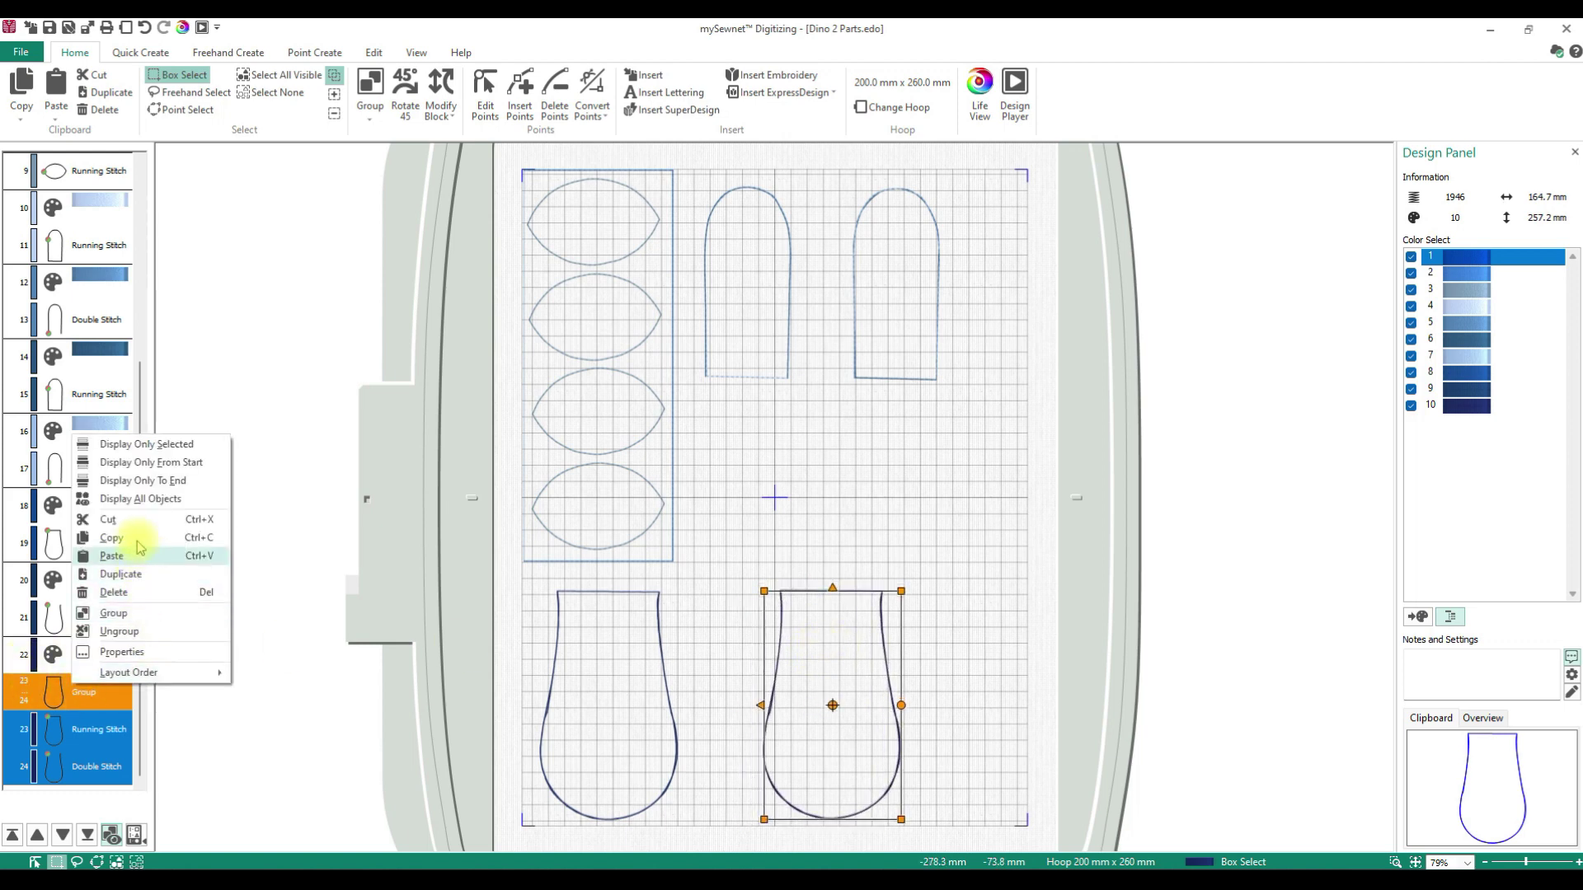
click(148, 634)
click(91, 744)
right_click(70, 732)
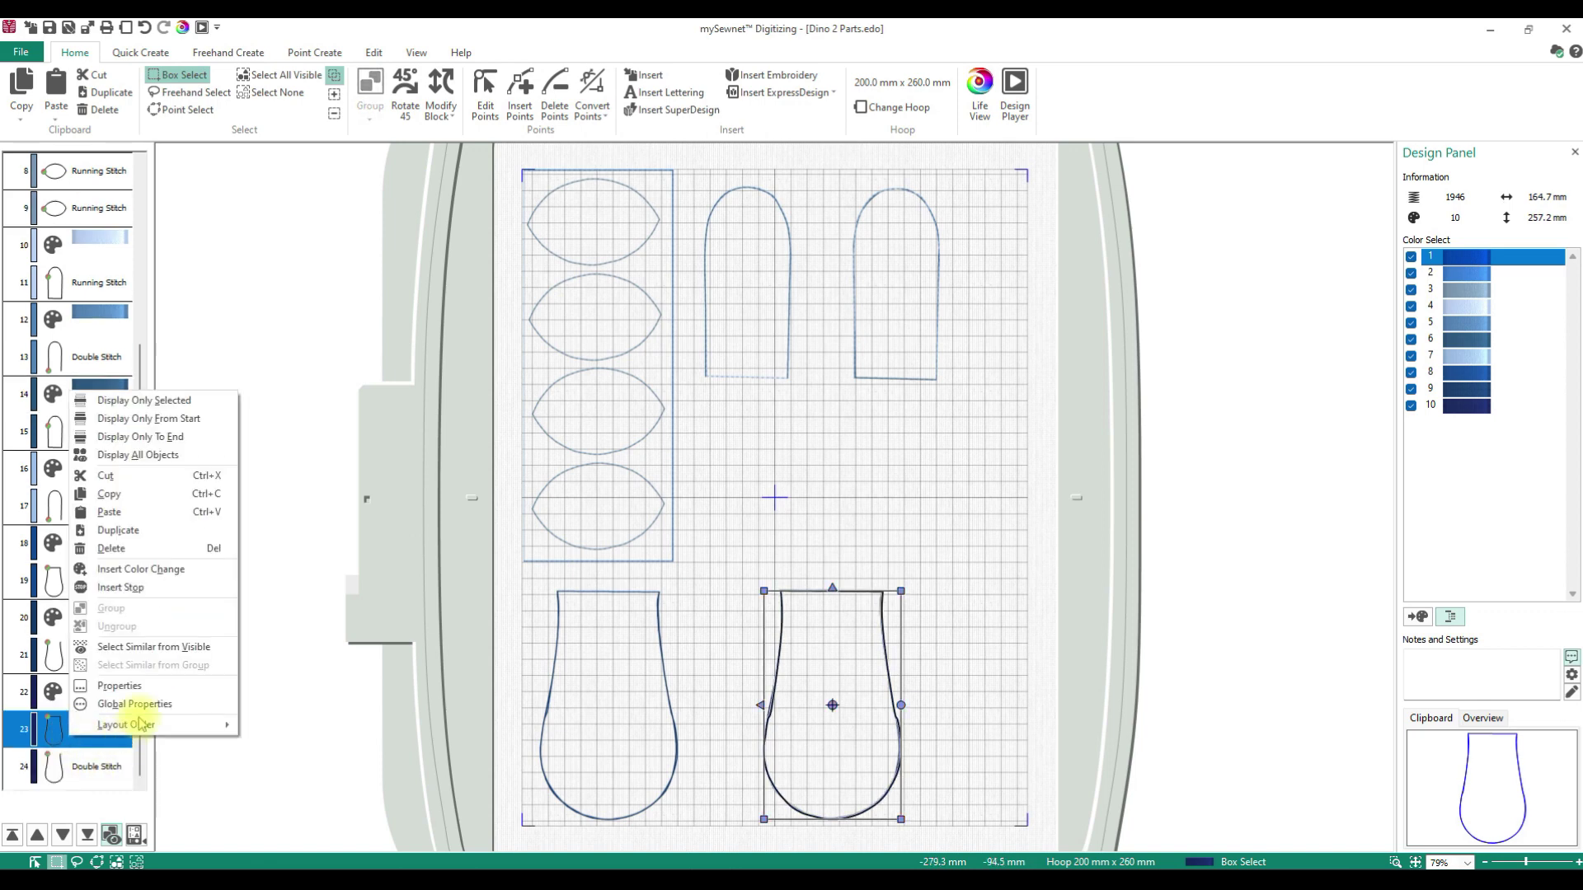
click(124, 569)
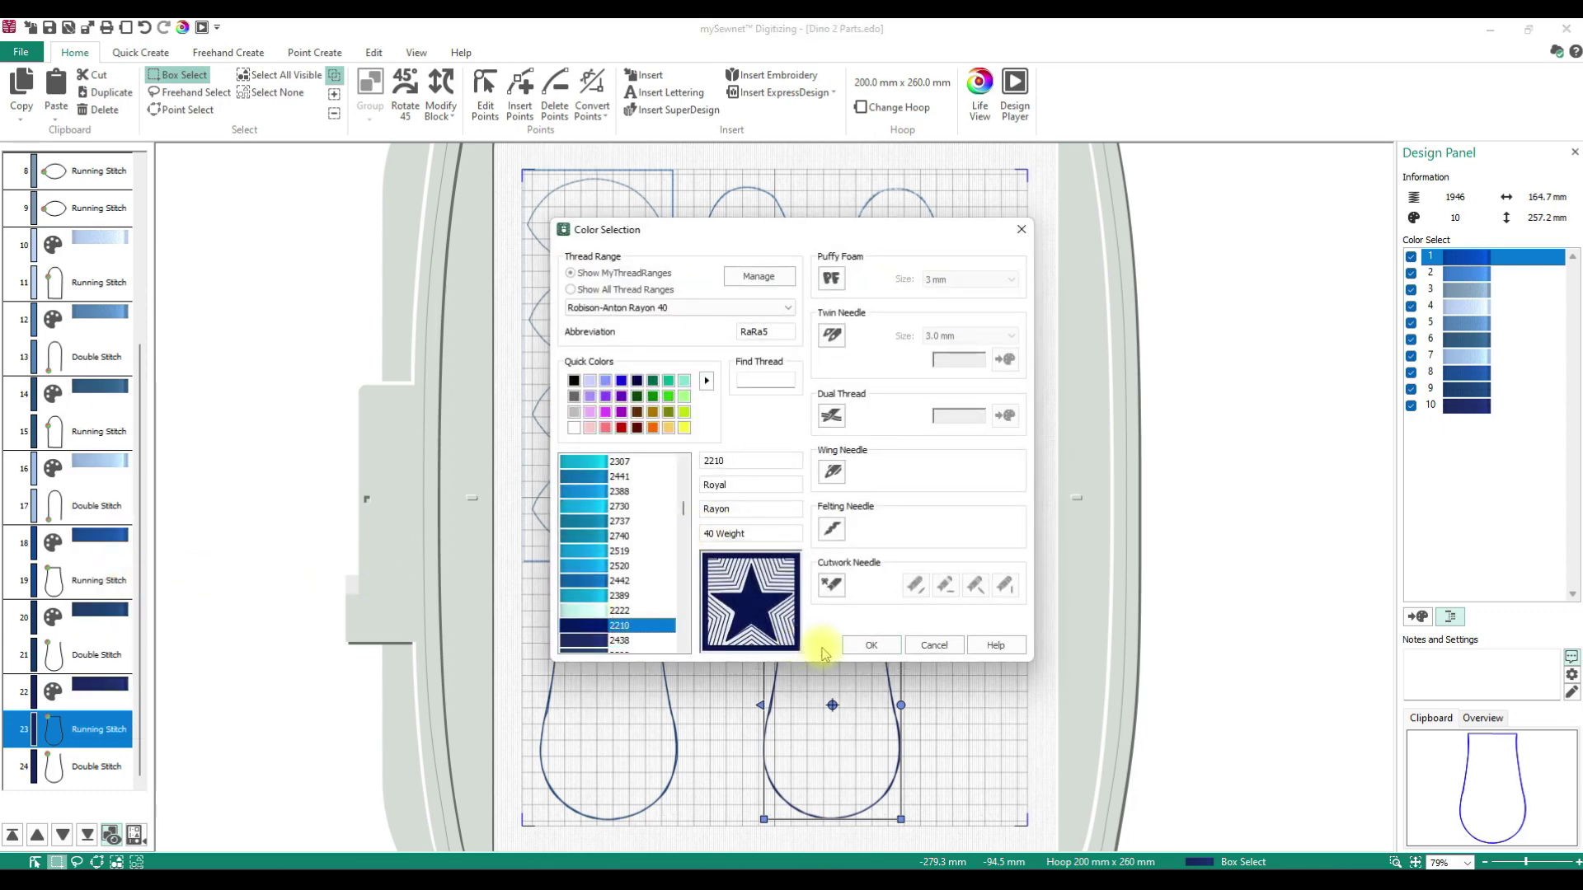
click(872, 645)
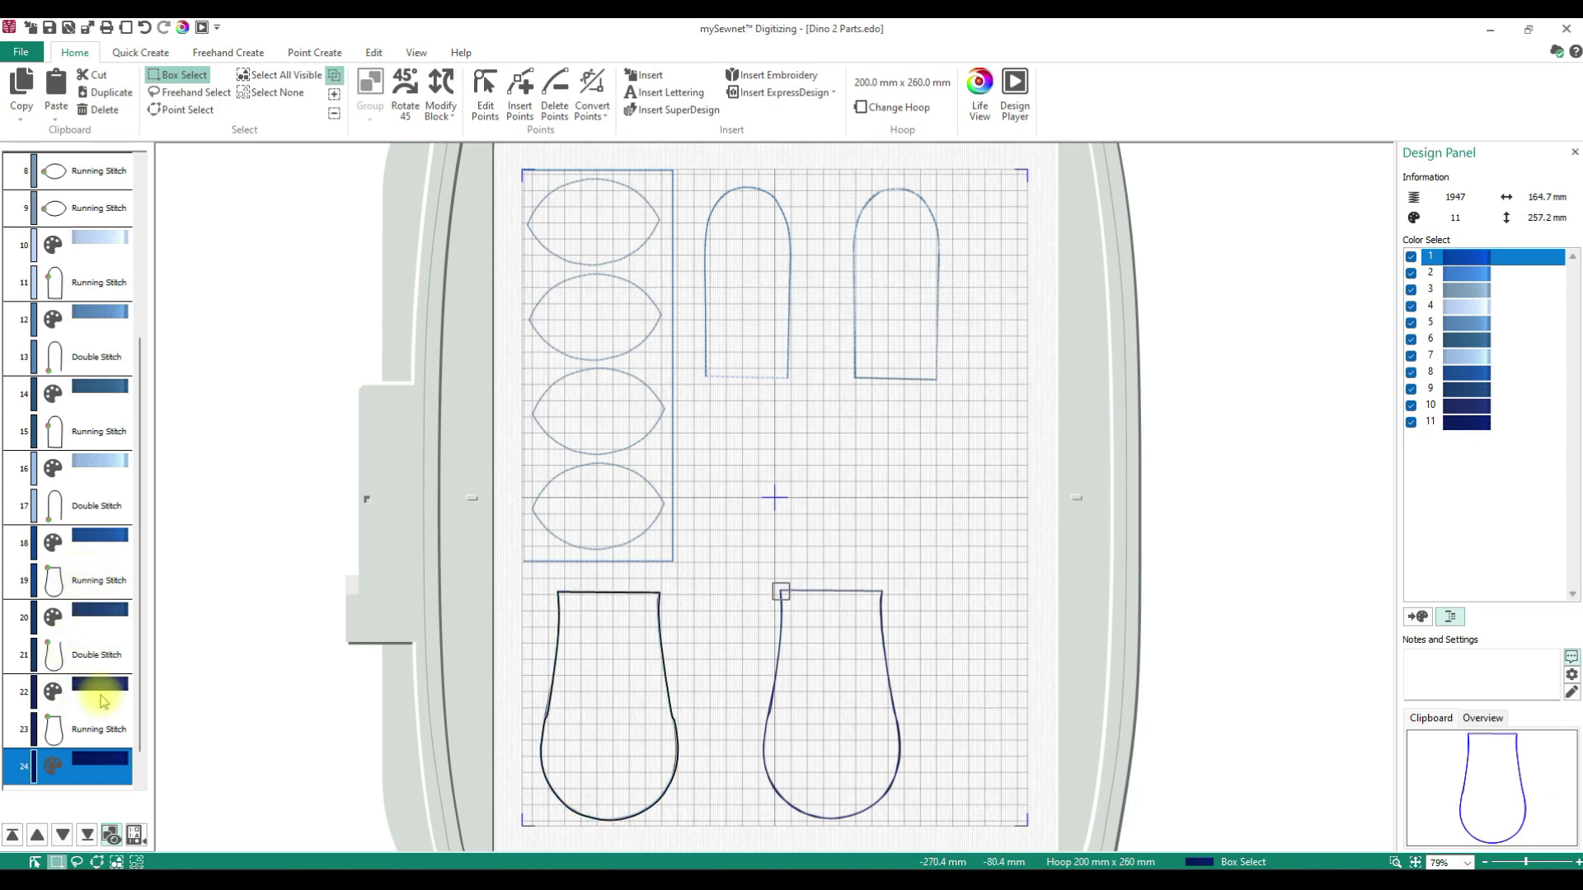
Insert a color change to thread 2222 after the second leg's Double Stitch.
drag(139, 644, 141, 729)
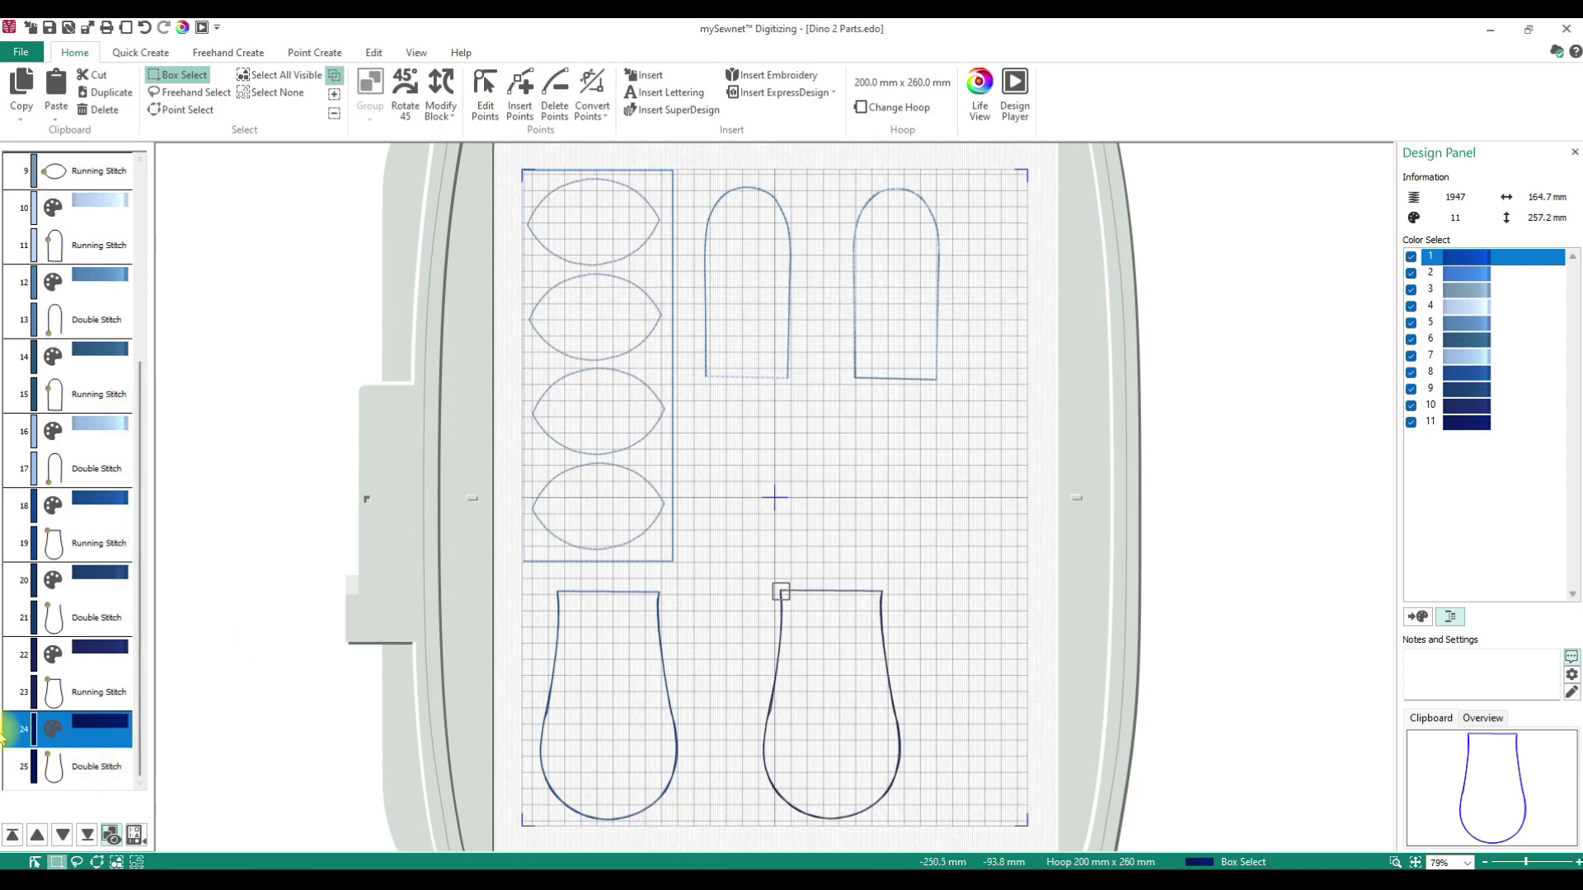
right_click(94, 769)
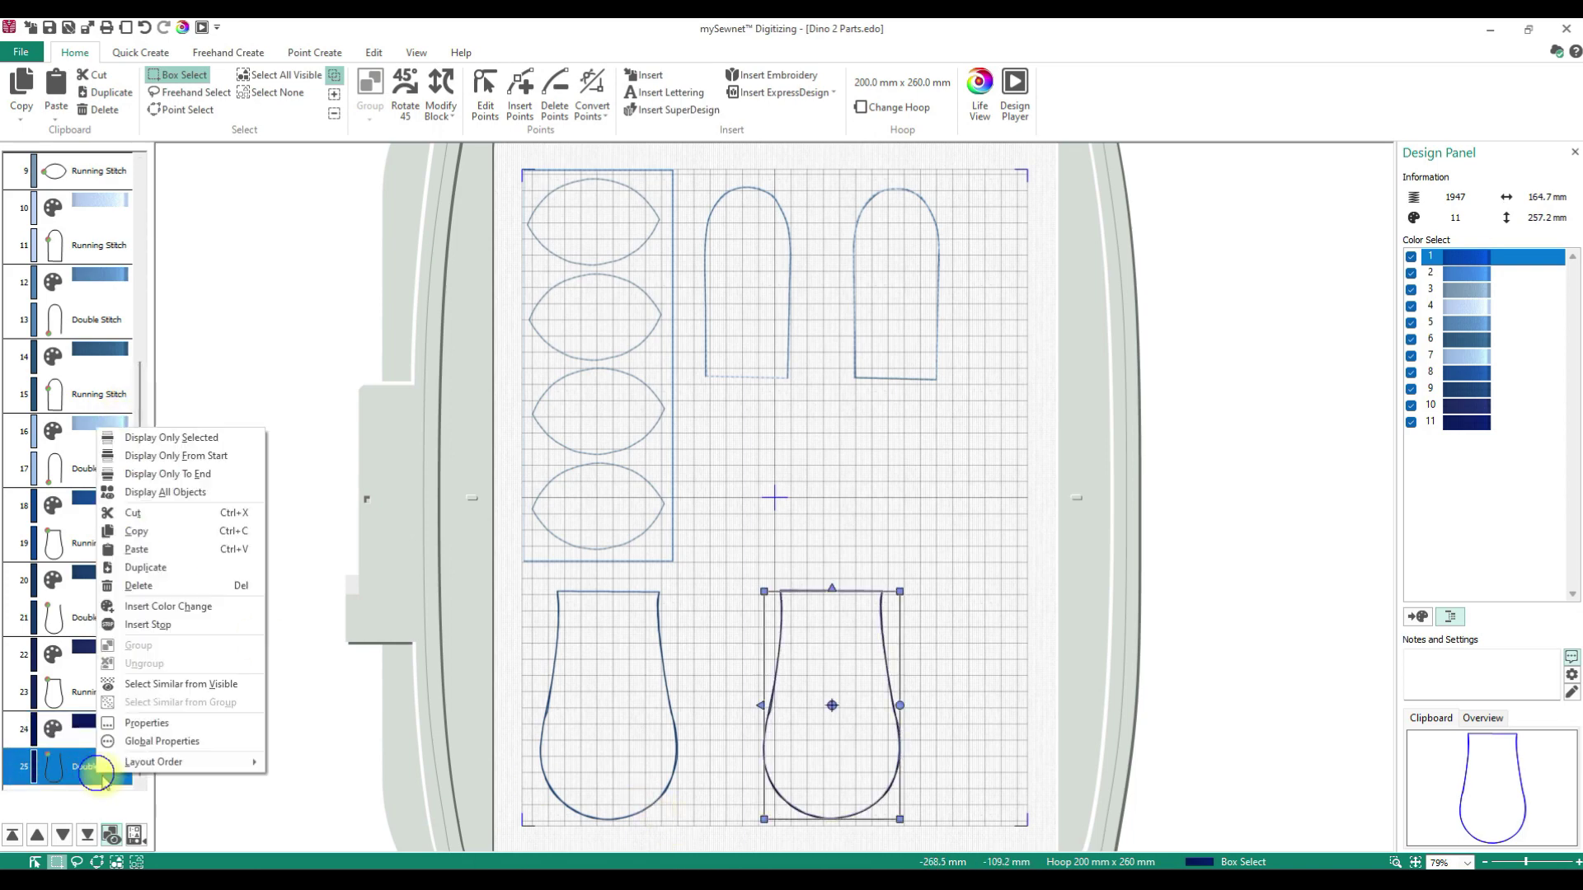
click(163, 606)
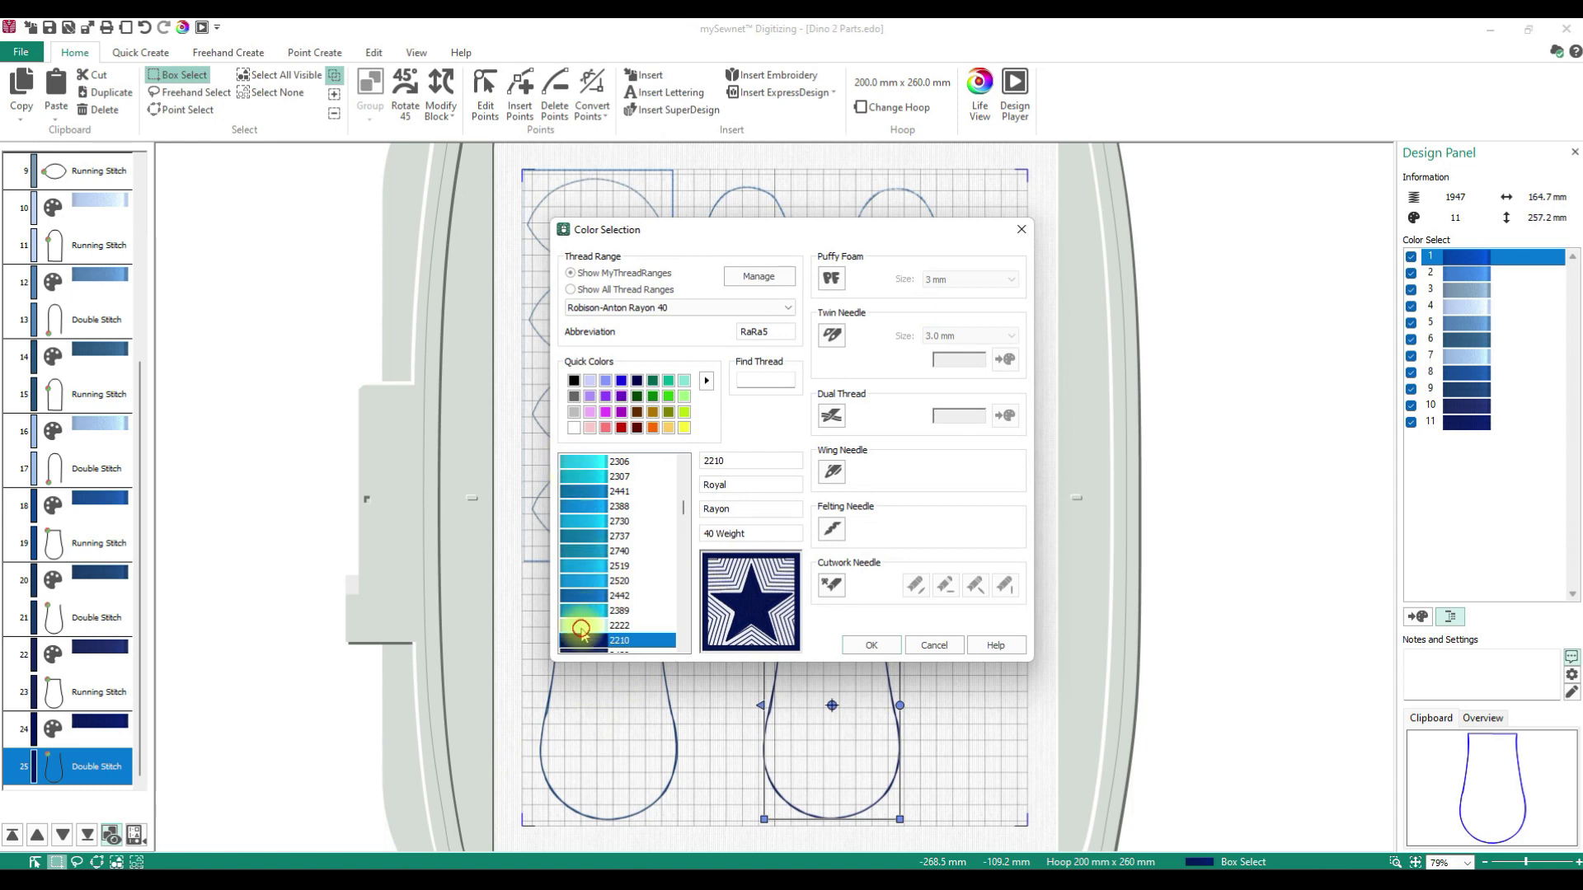
click(582, 627)
click(871, 648)
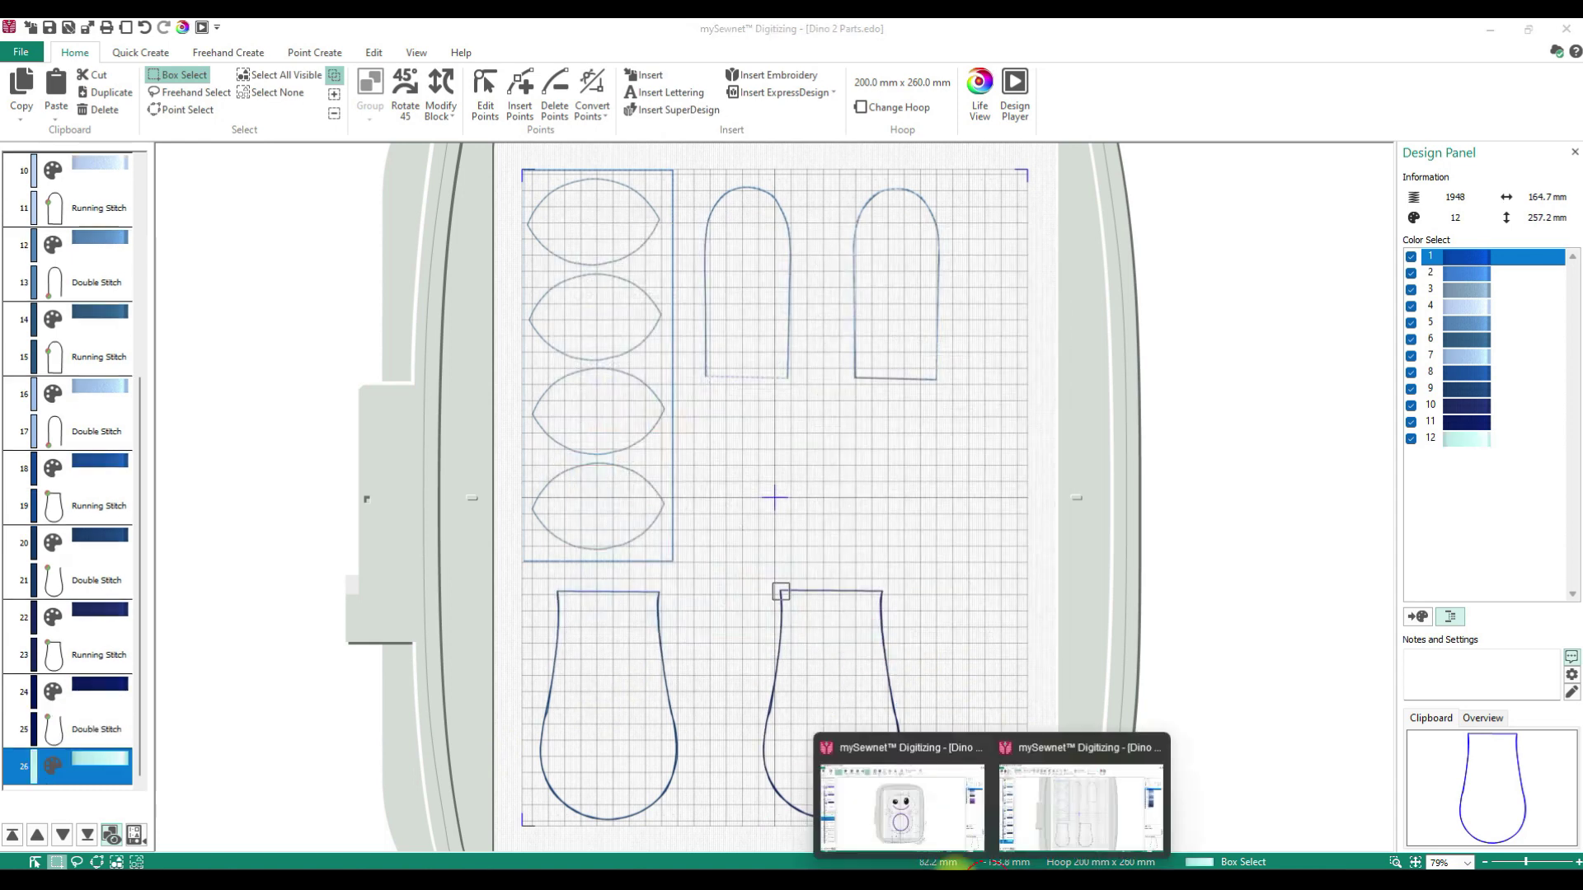
Copy the tail's Running Stitch from Dino 2 Body.edo and paste it after the last color change in Dino 2 Parts.edo.
click(1088, 792)
click(102, 622)
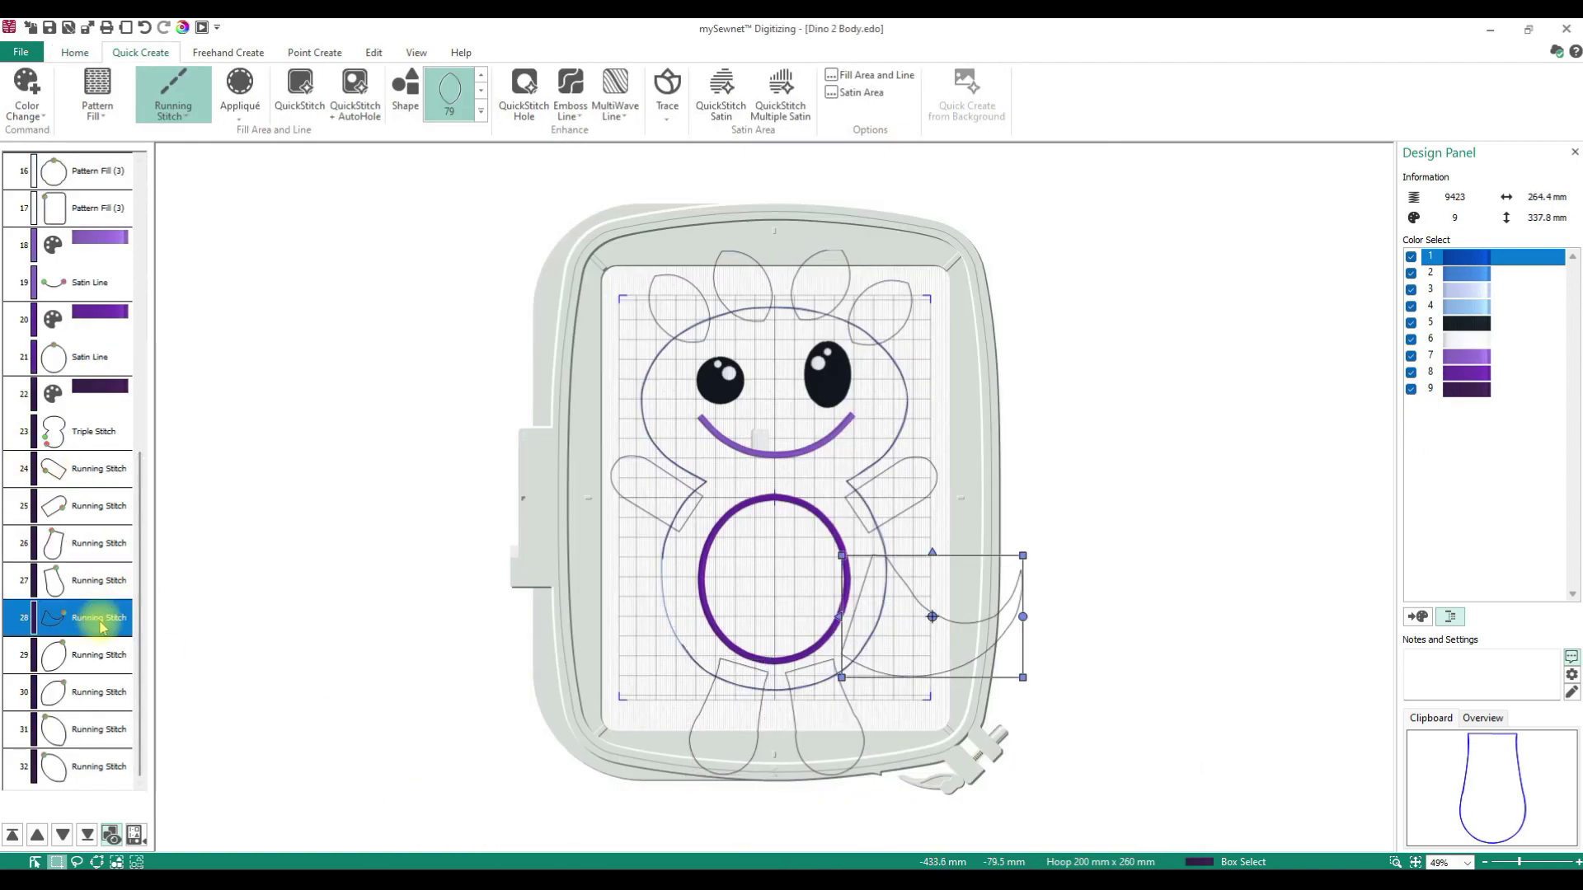
right_click(99, 622)
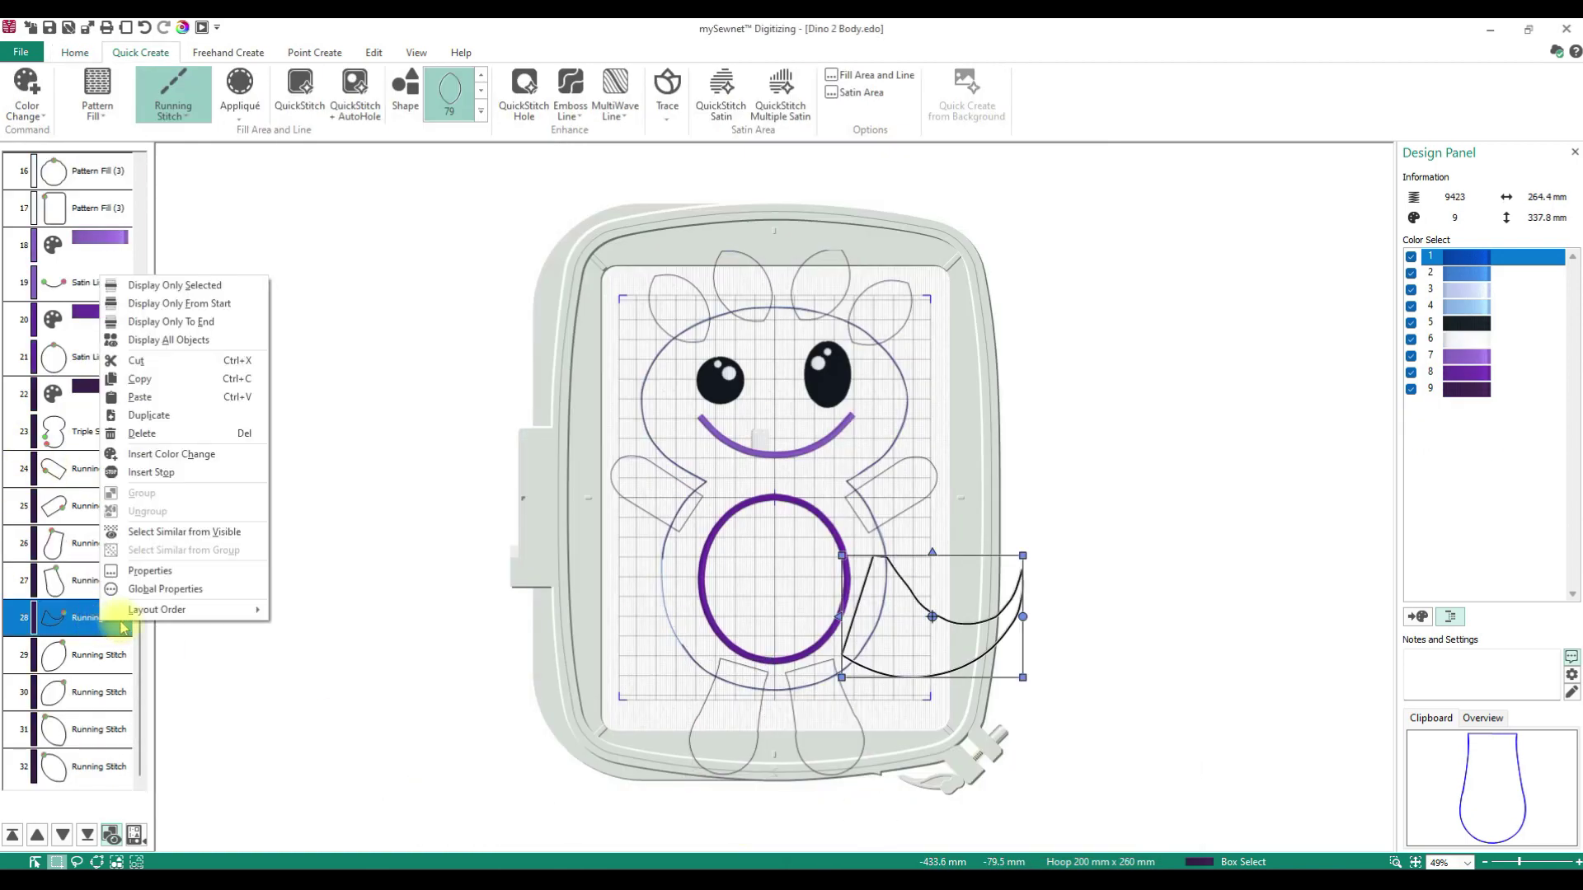
click(159, 376)
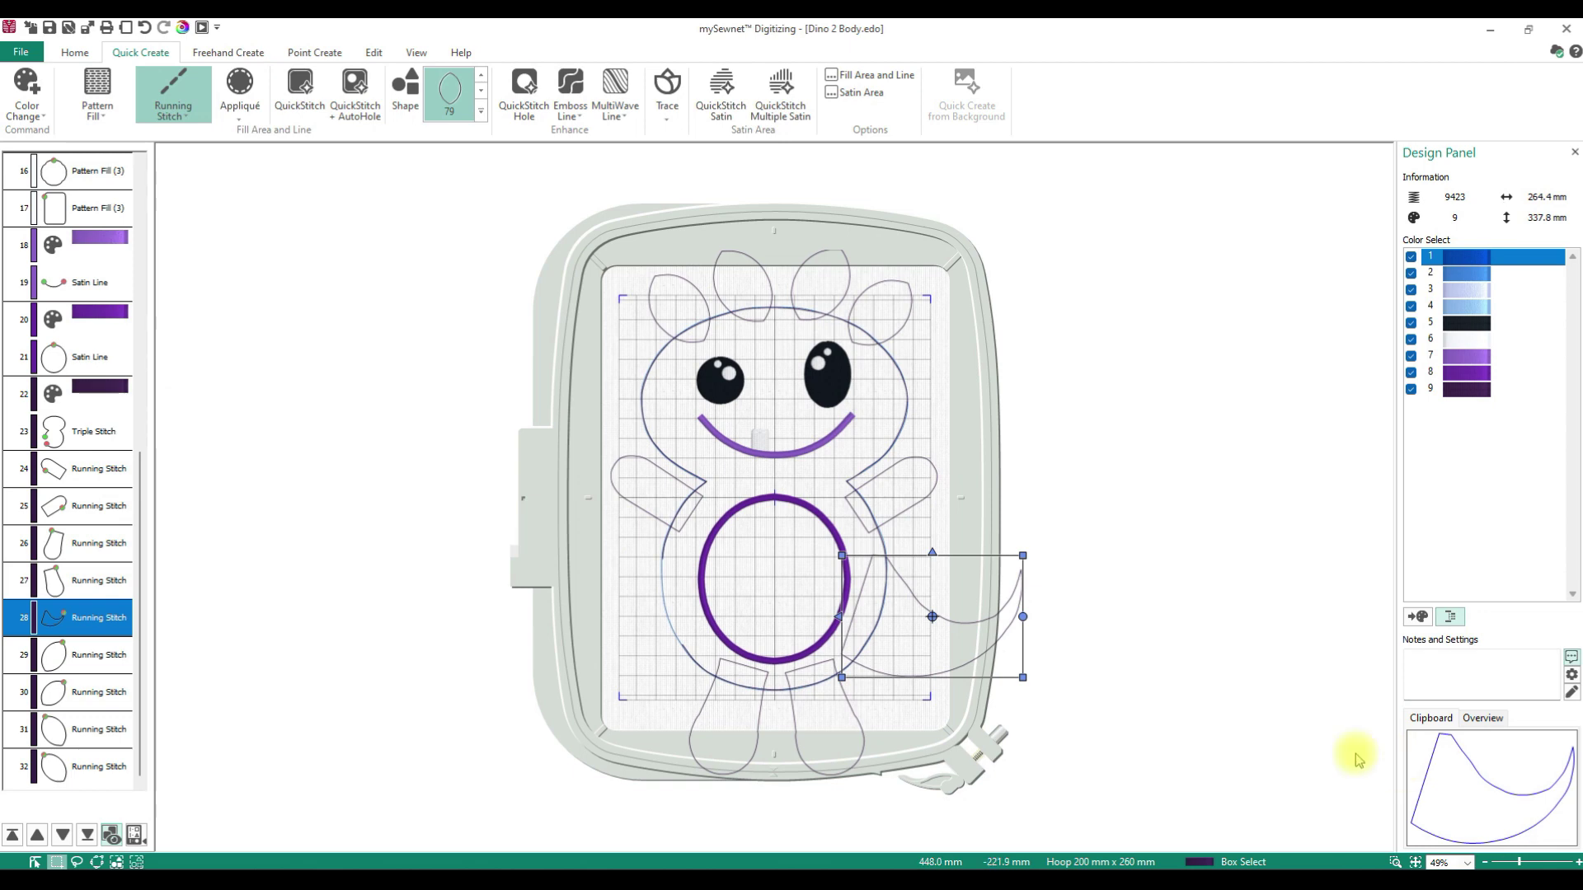
mouse_move(989, 880)
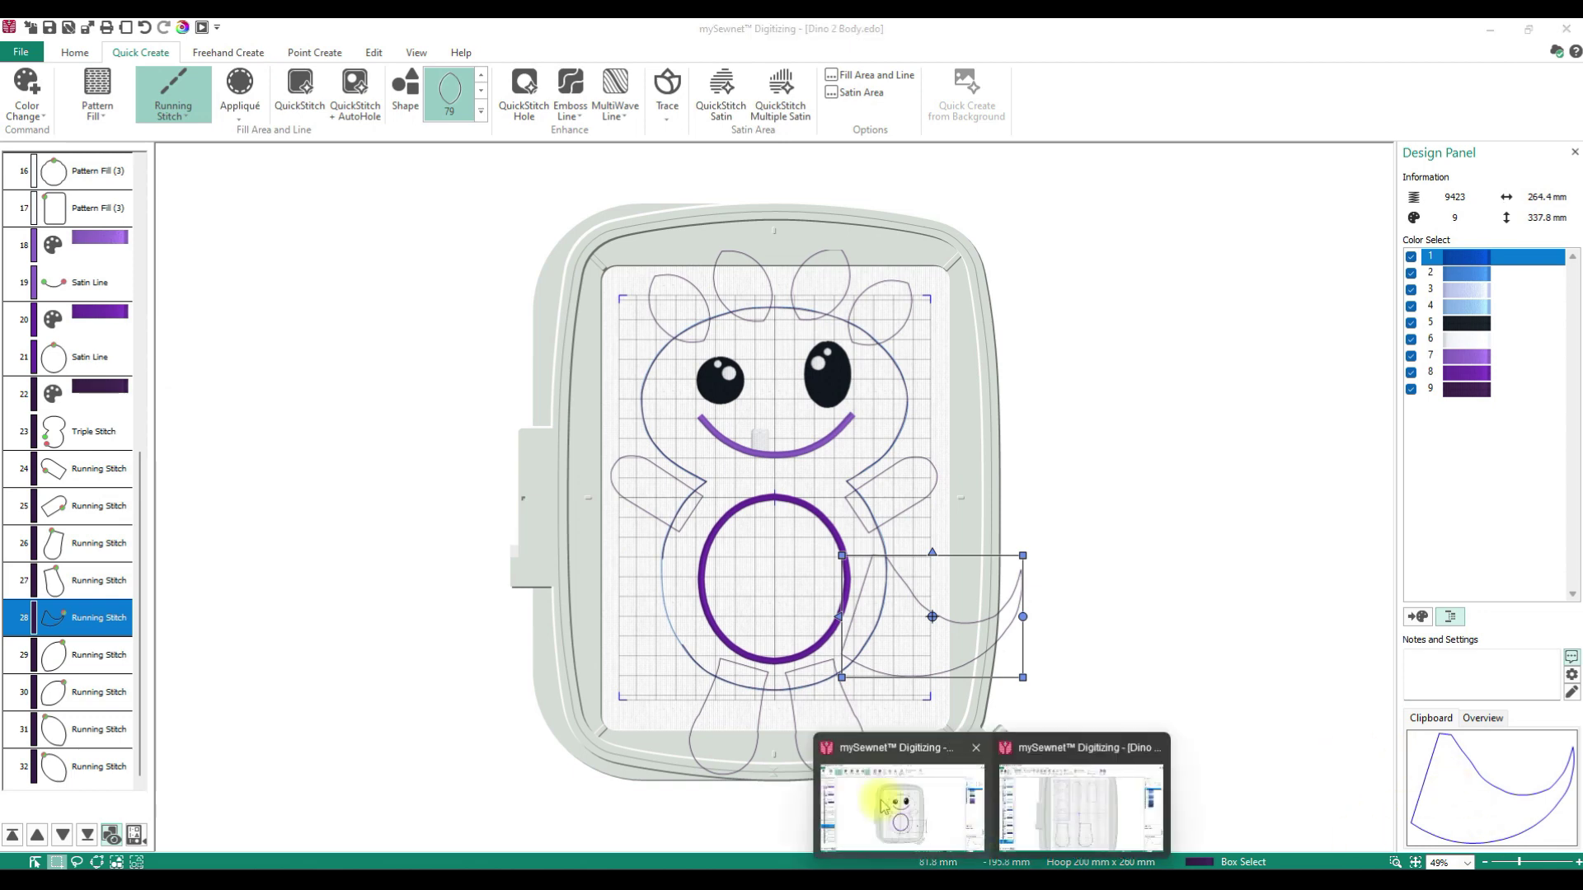
click(1108, 835)
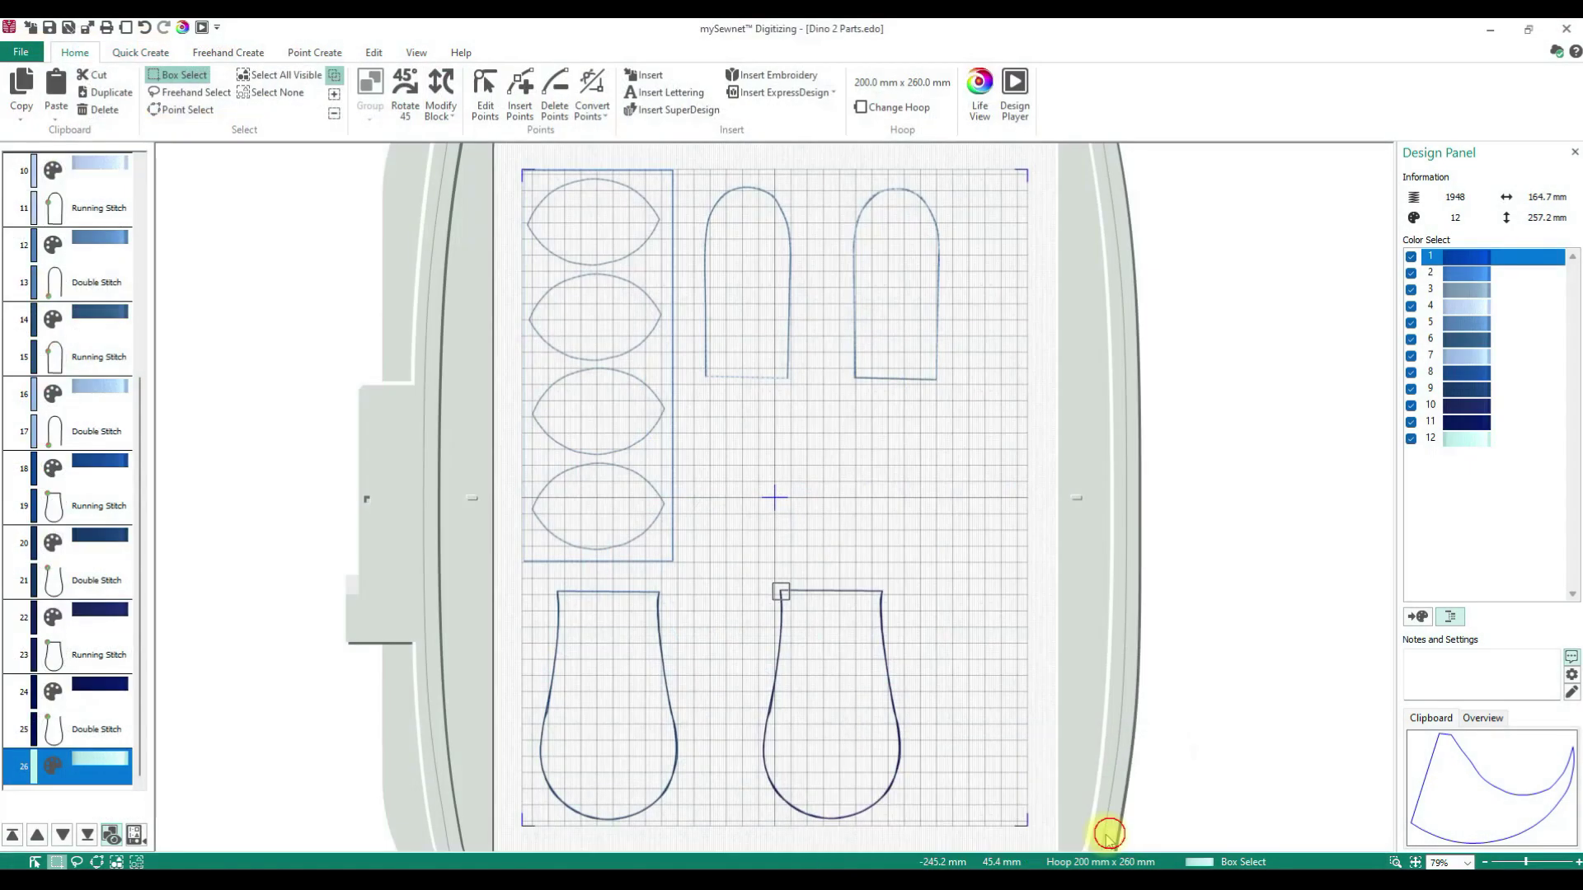
right_click(85, 757)
click(158, 540)
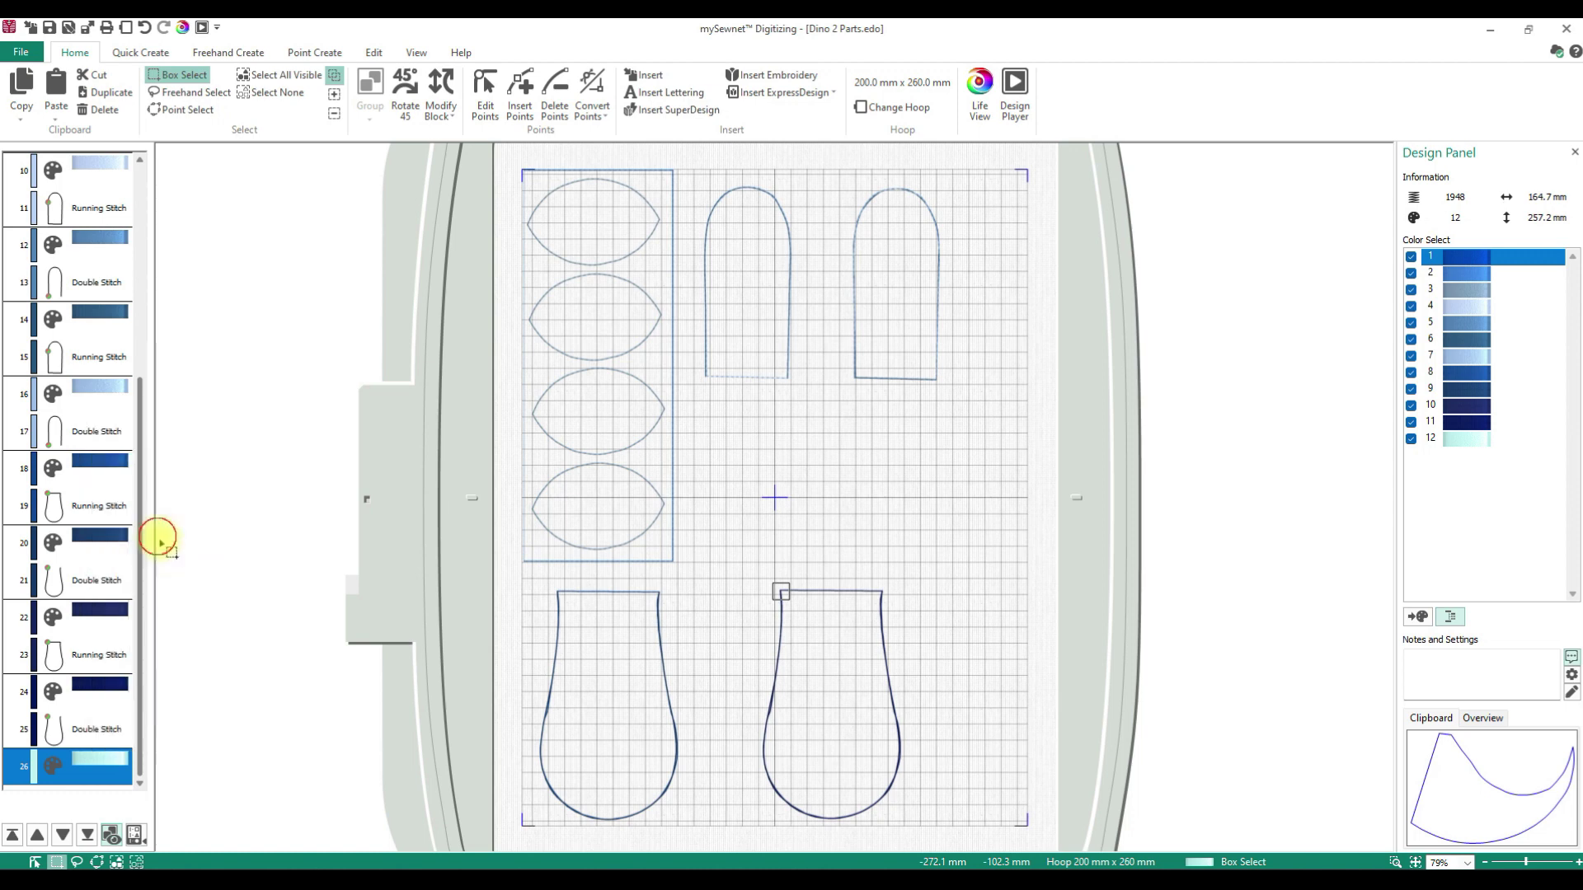
Place the tail between the arms and legs, and move the second leg into the hoop's lower right corner.
drag(929, 625, 771, 472)
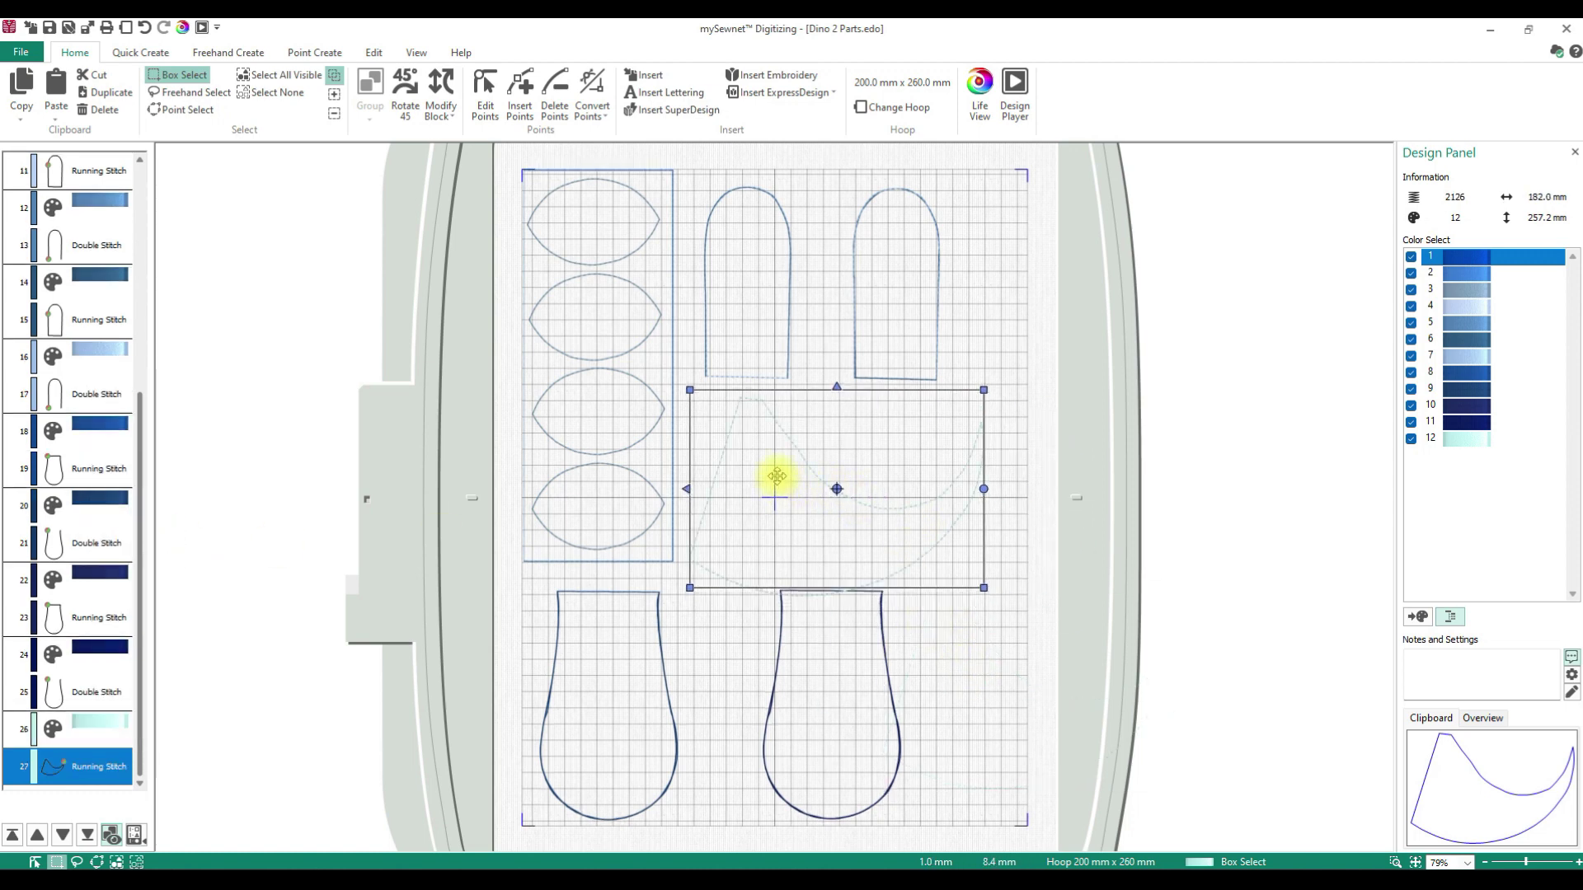
click(64, 617)
ctrl+click(74, 701)
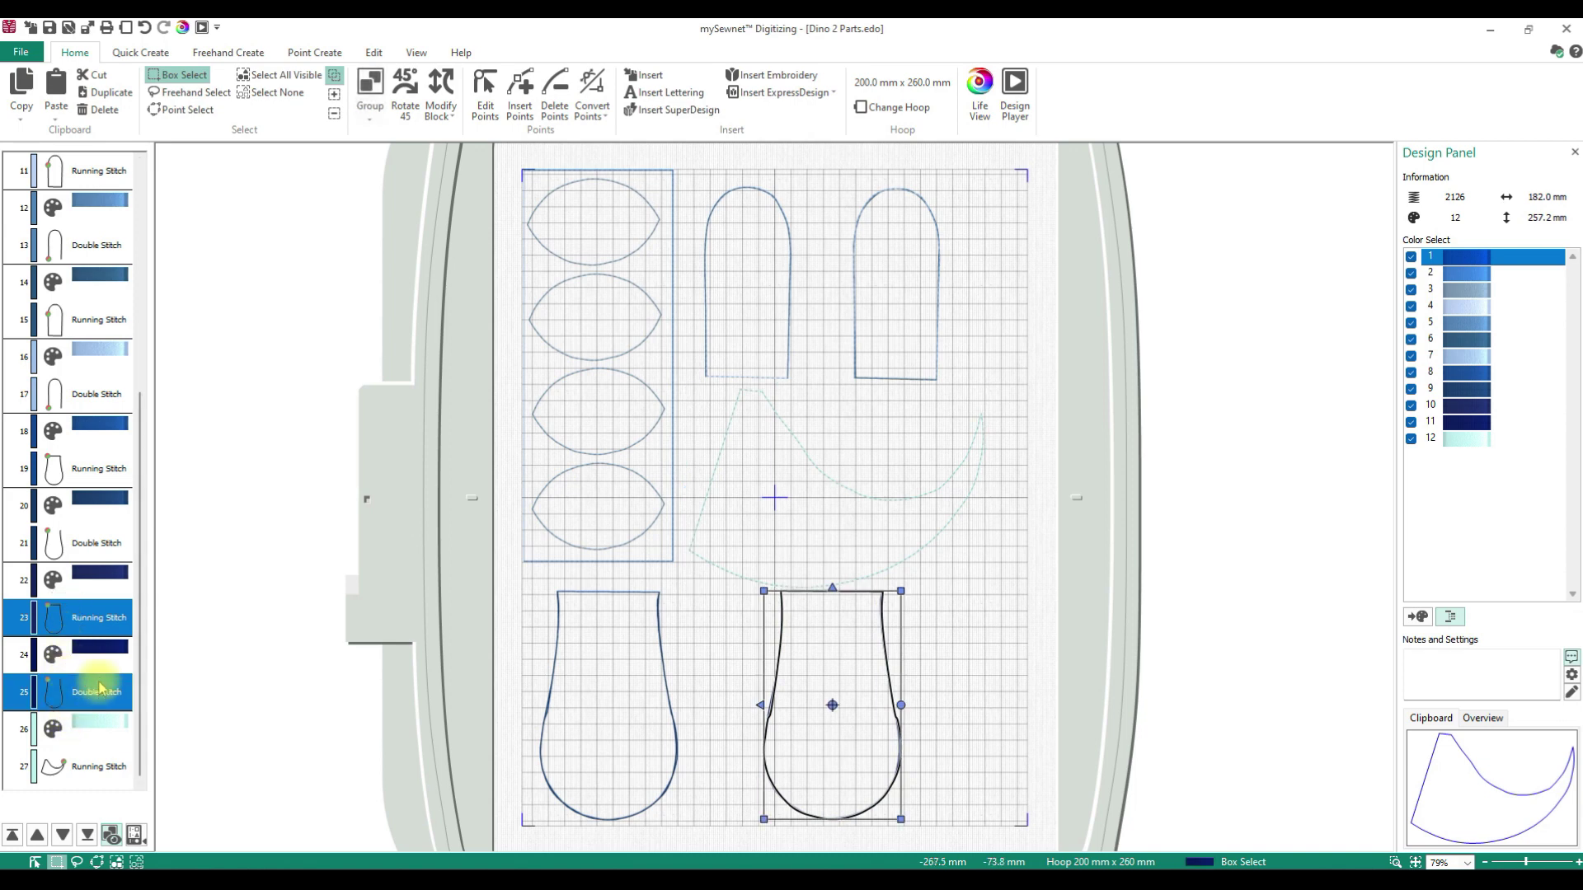
drag(849, 746, 962, 742)
click(761, 584)
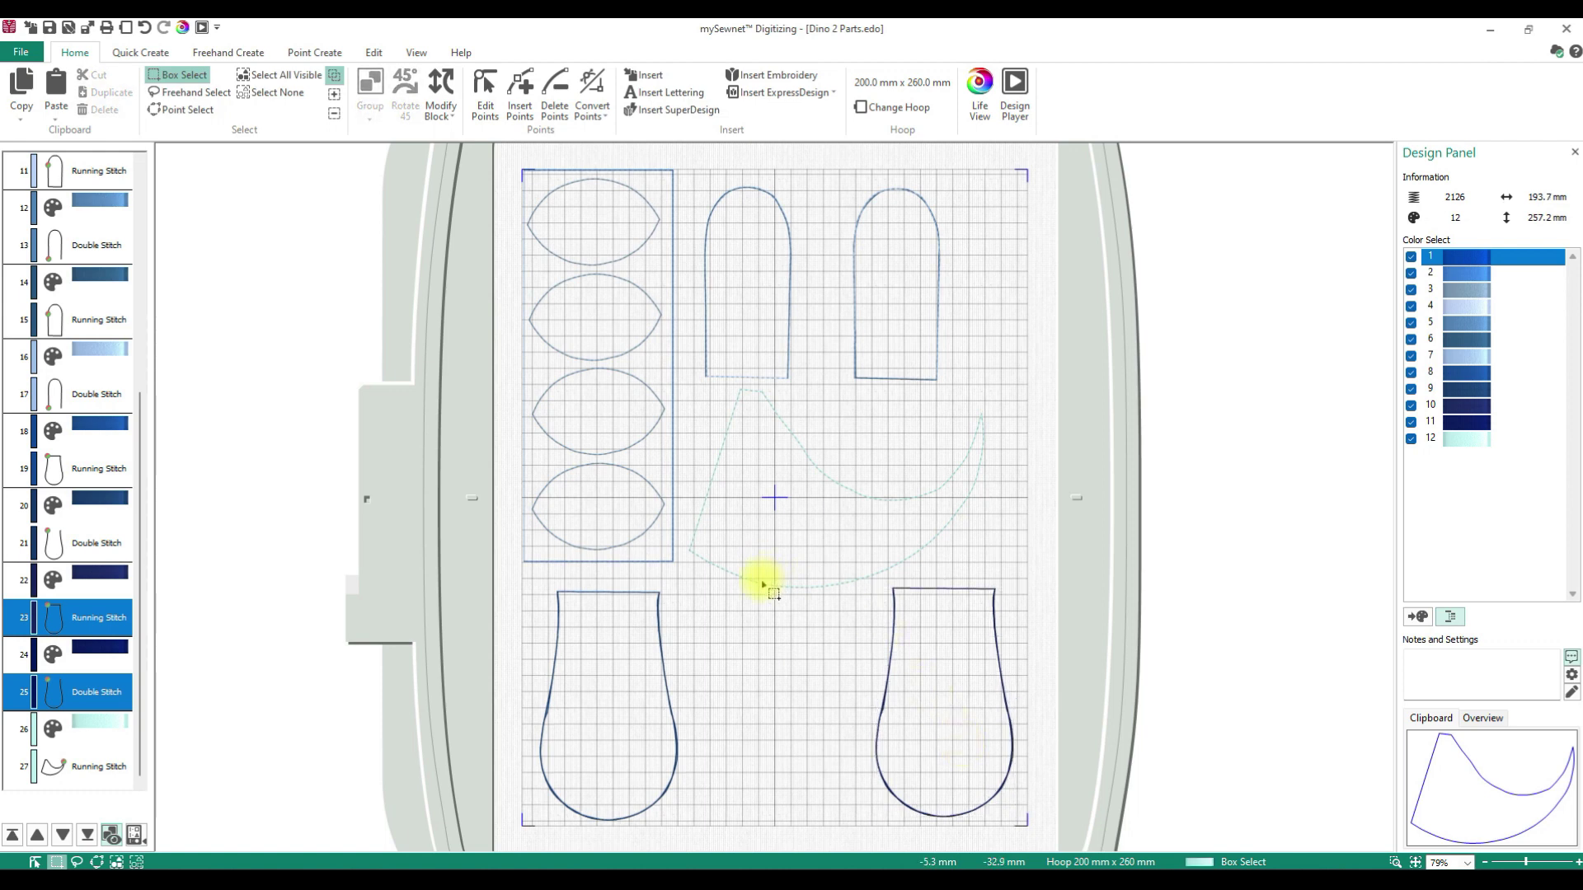
drag(762, 587, 762, 590)
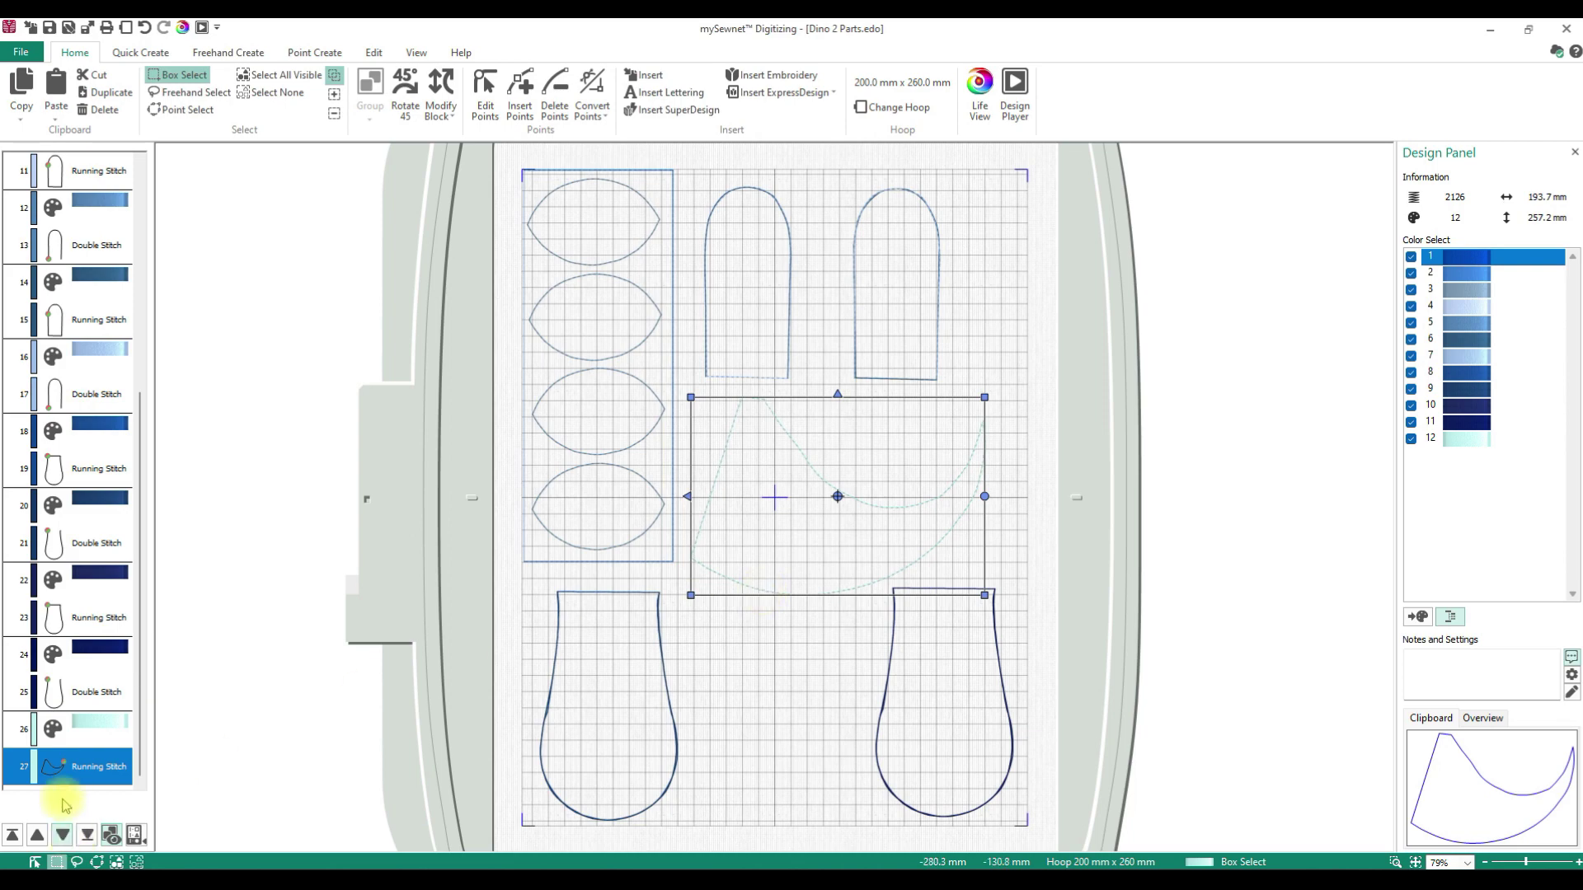
Insert a turquoise color change after the tail's Running Stitch.
right_click(66, 766)
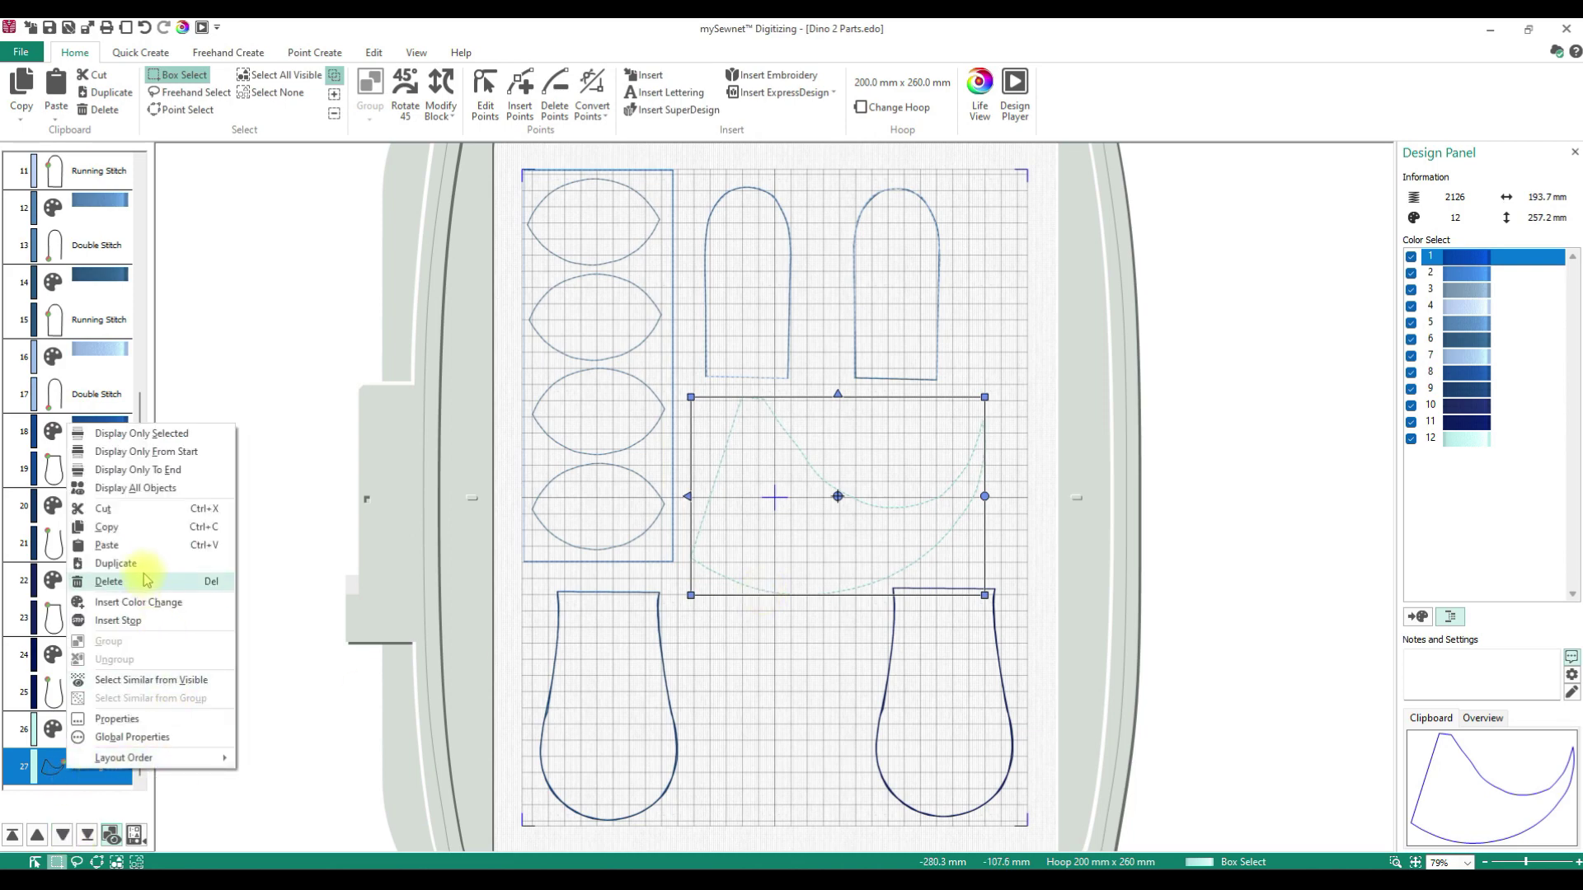
click(136, 602)
click(589, 625)
click(871, 645)
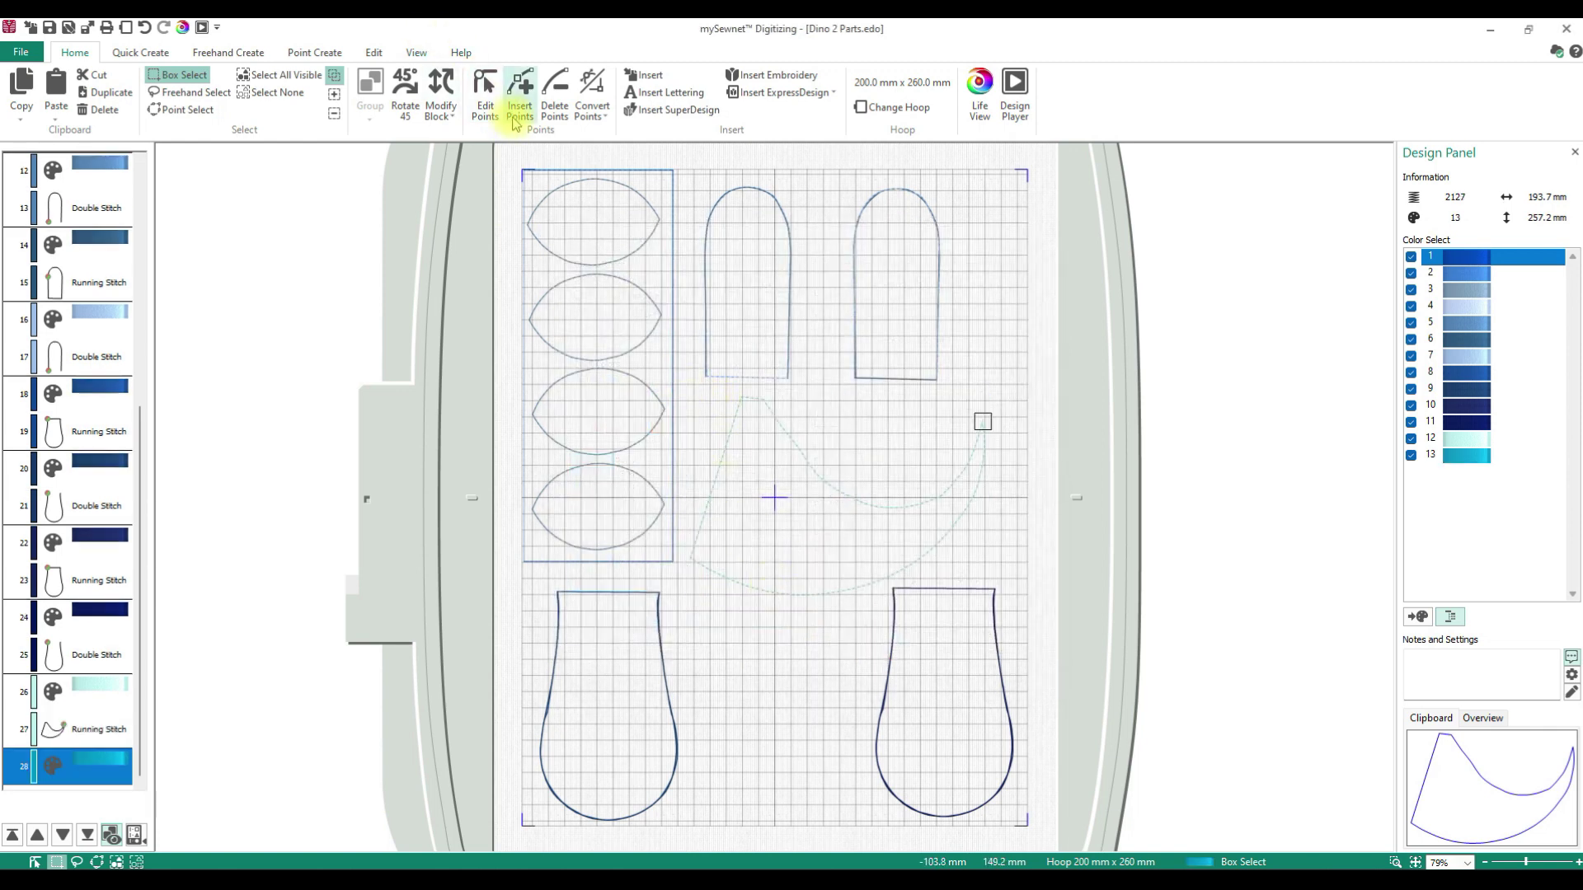
Trace the tail's lower curve, tip and upper curve with a Double Stitch line, leaving the straight slanted edge open.
click(312, 52)
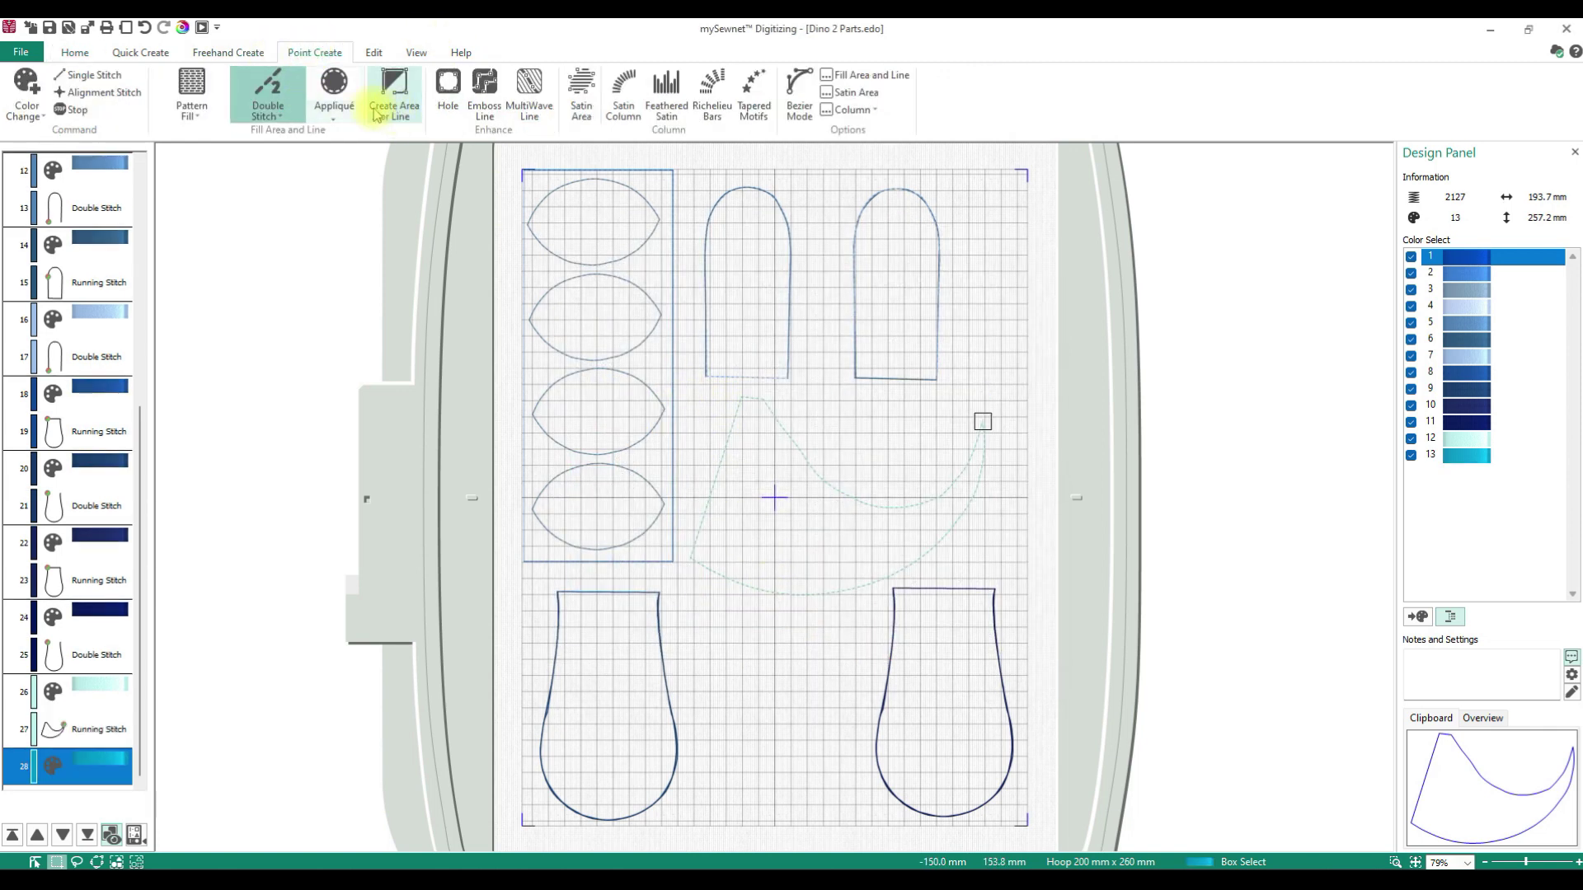
click(394, 92)
click(691, 557)
click(769, 592)
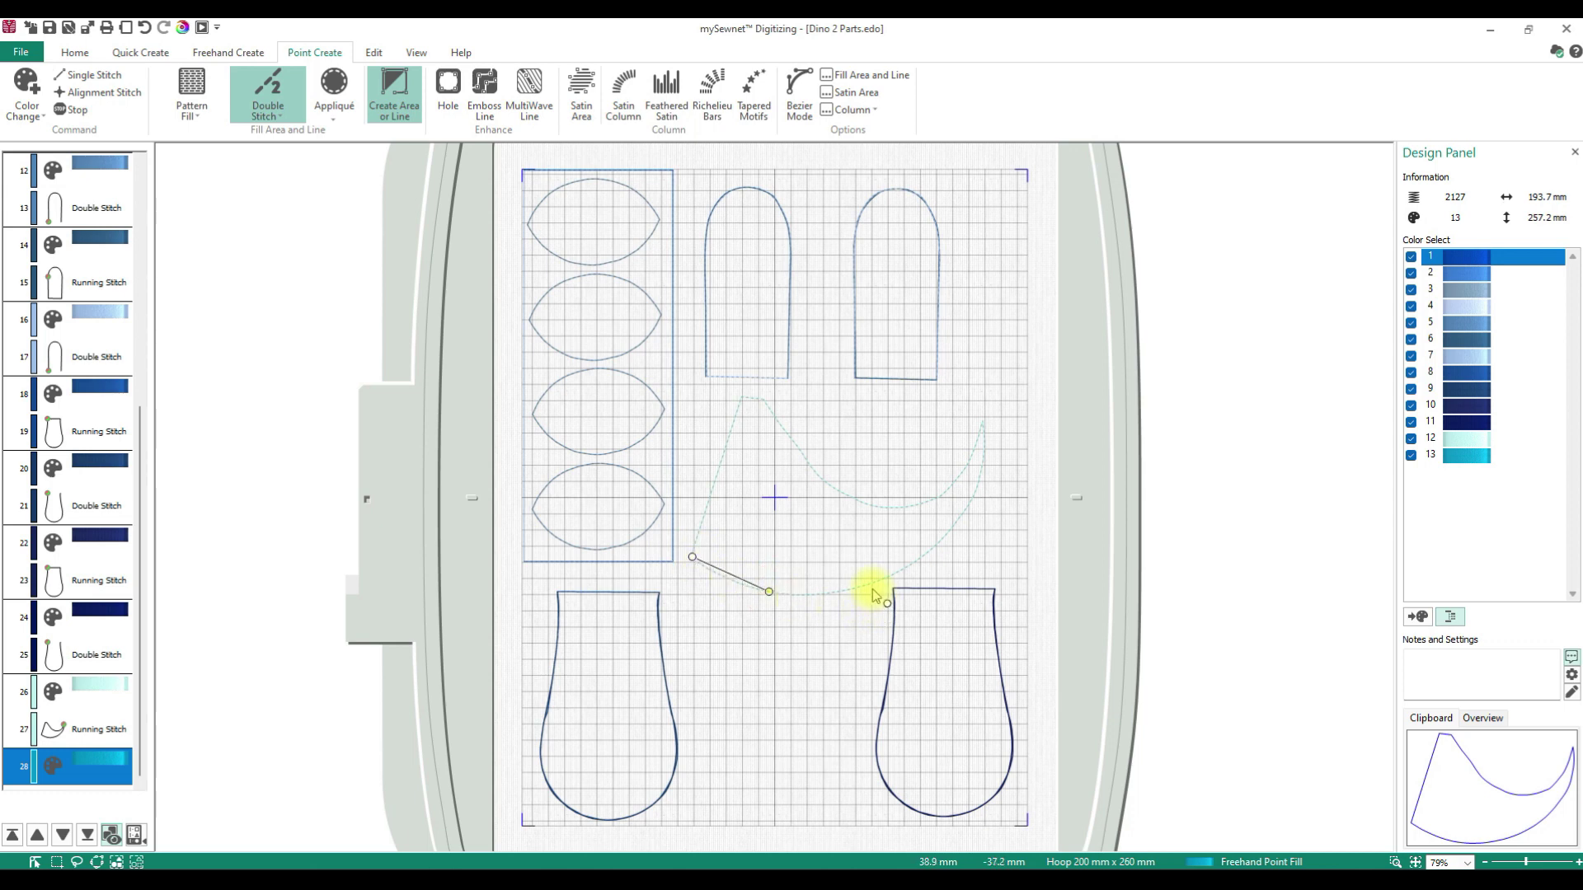
click(871, 585)
click(949, 532)
click(981, 473)
click(984, 423)
click(927, 503)
click(874, 506)
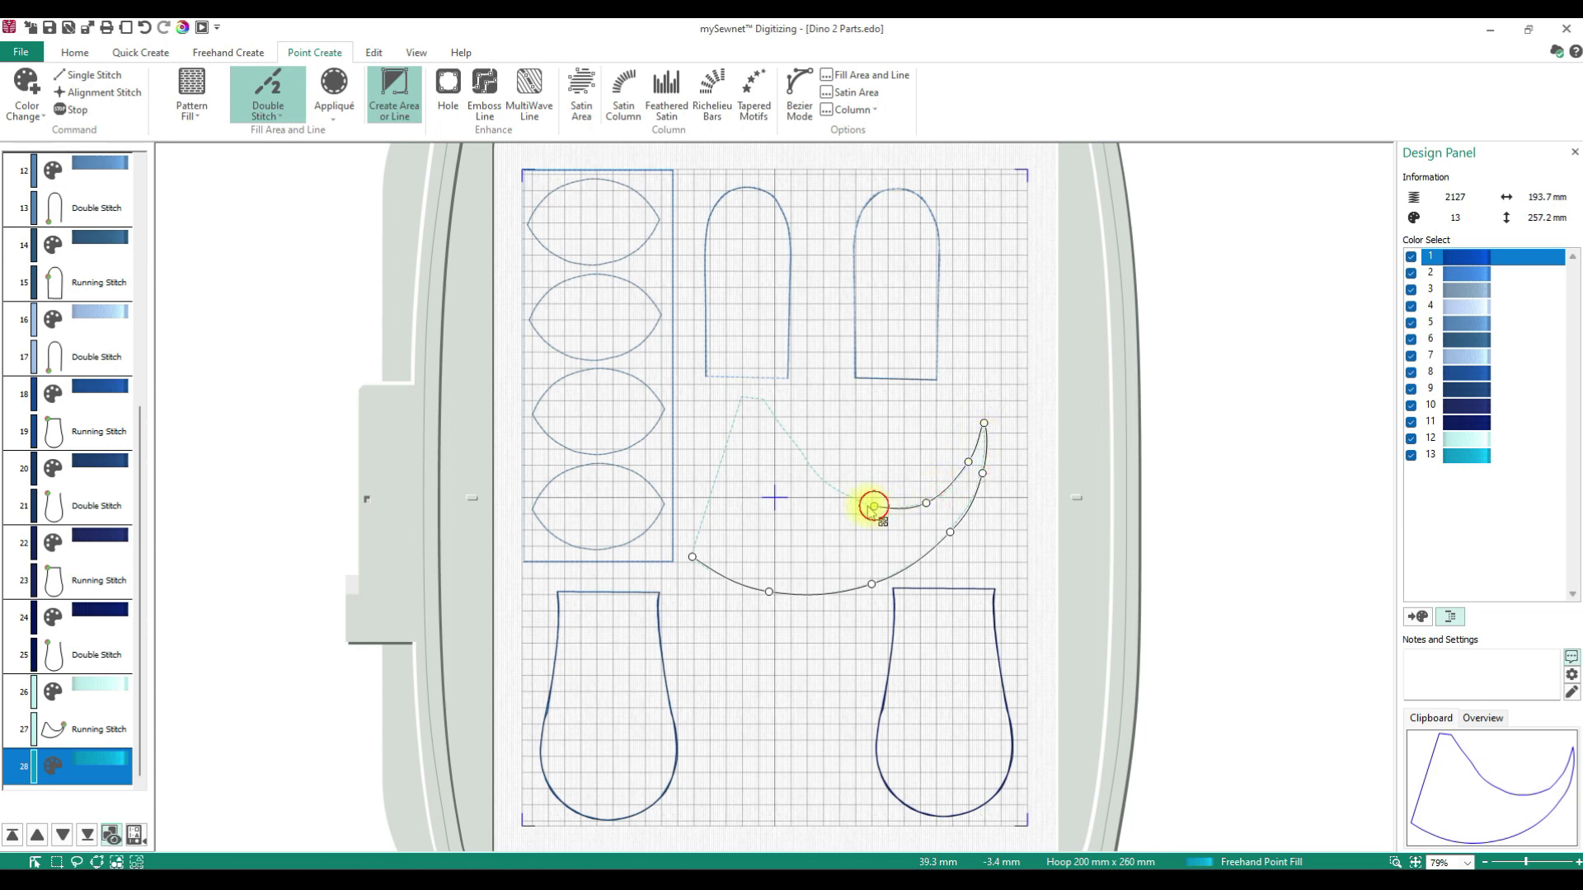
click(810, 469)
click(766, 403)
click(741, 399)
right_click(767, 404)
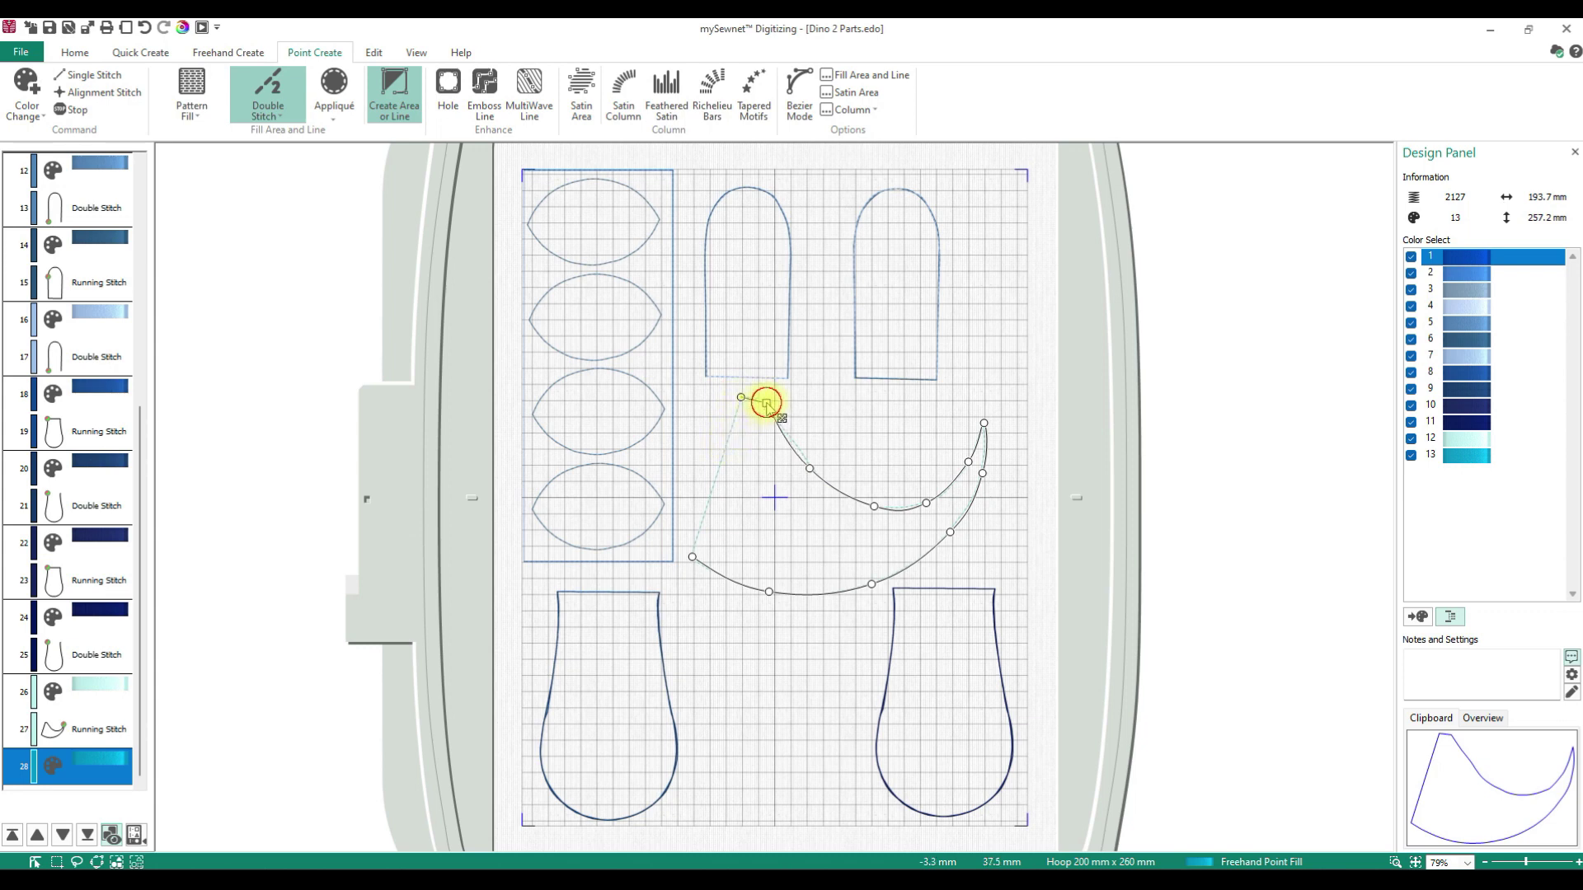
double_click(780, 517)
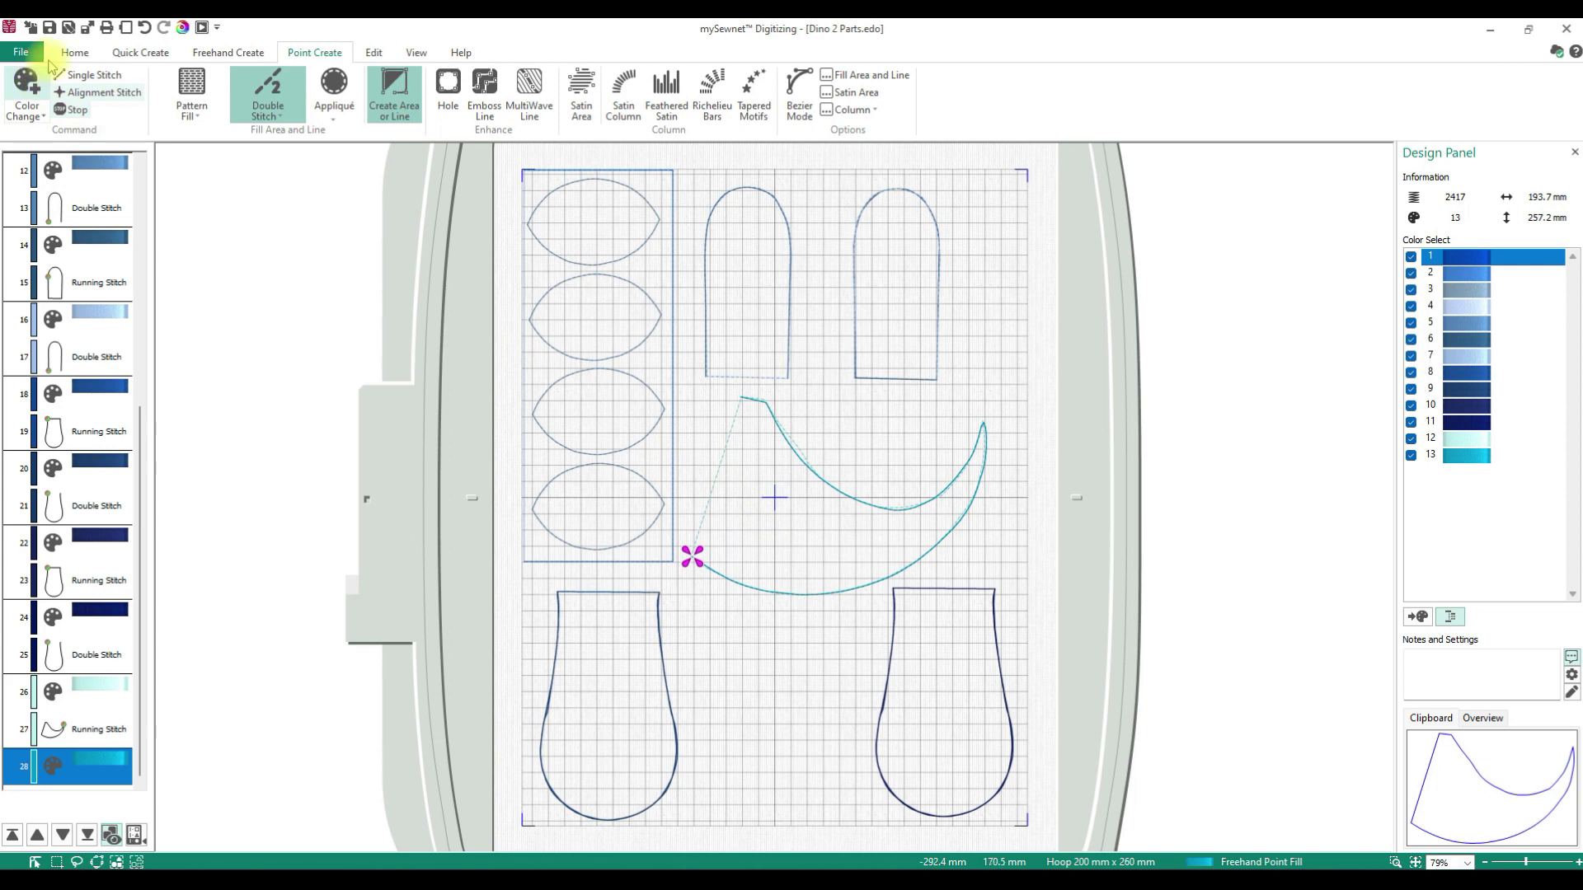
Adjust the points on the Double Stitch's upper curve so the line follows the tail's Running Stitch outline.
click(74, 52)
click(485, 95)
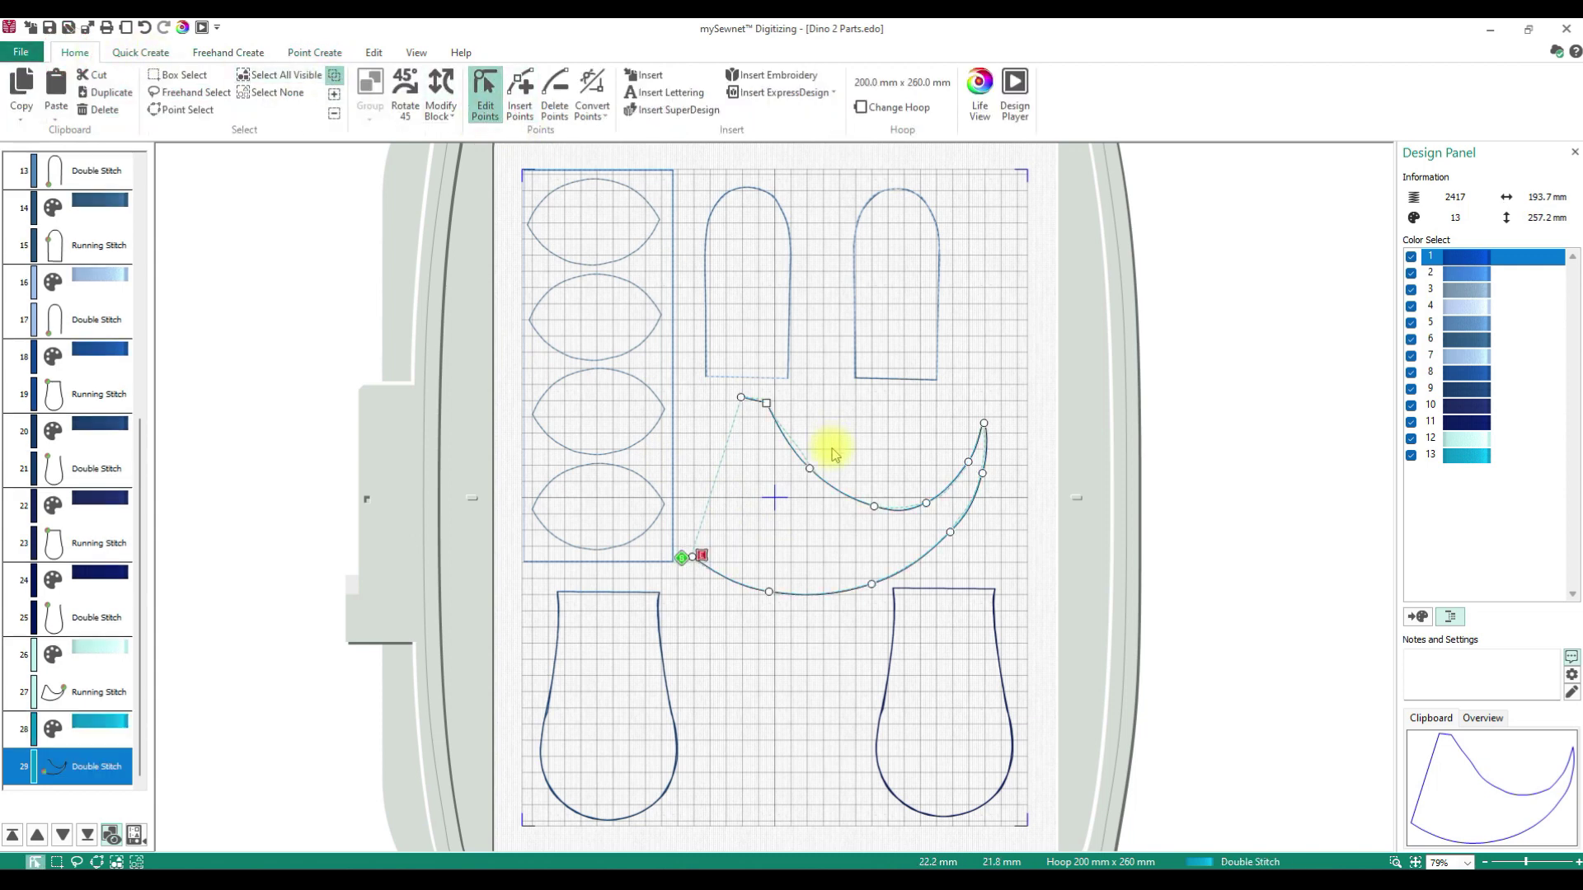
drag(873, 506, 849, 497)
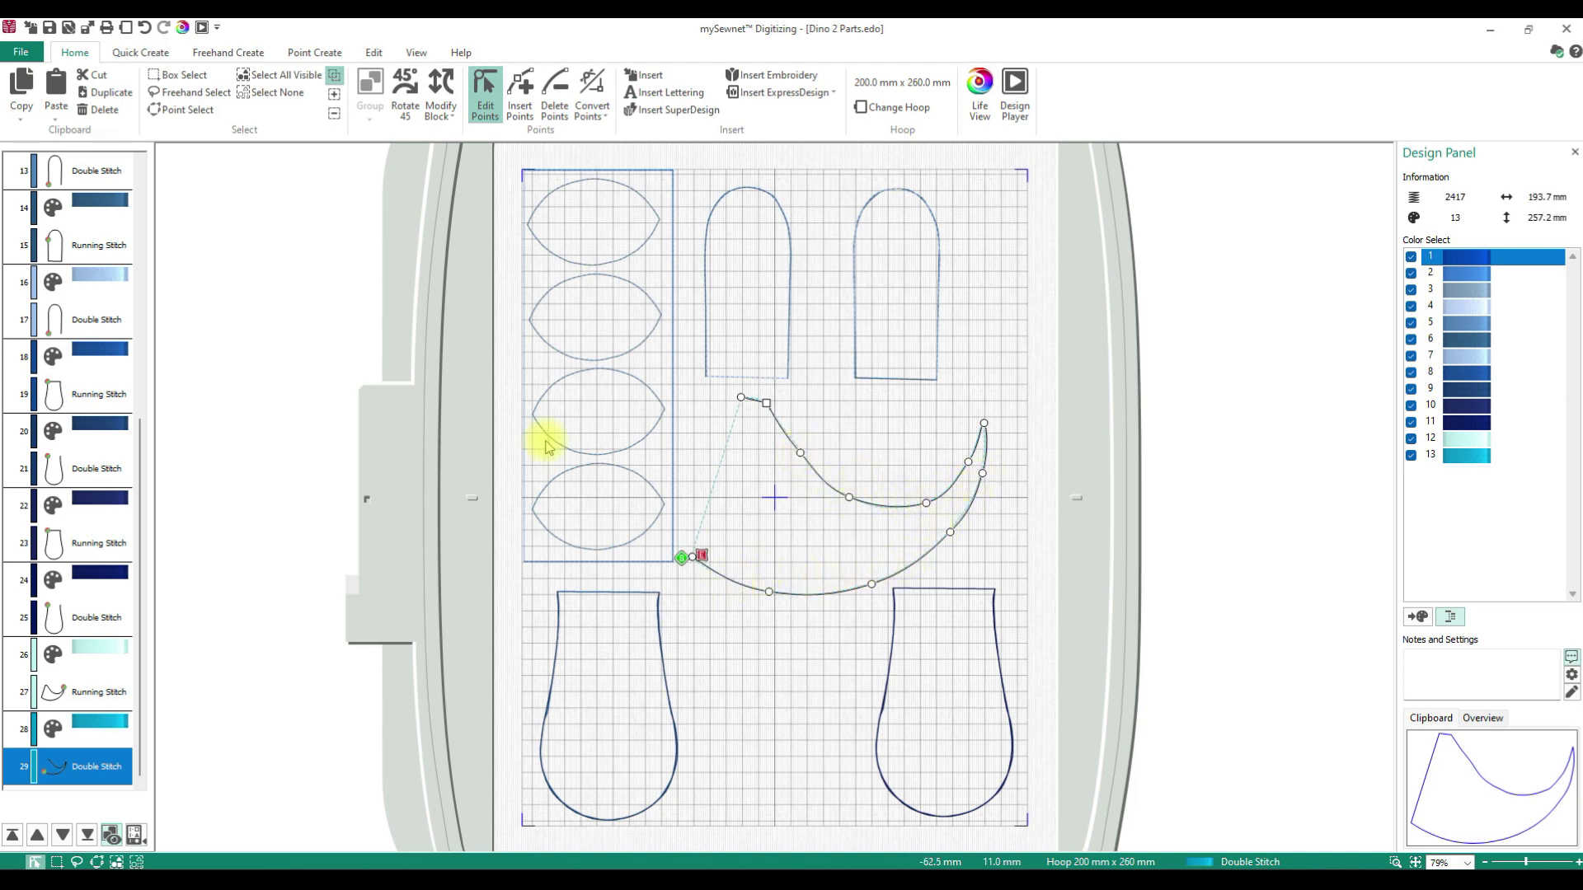
Export the design to the Desktop as Dino 2 Parts.vp3 in Husqvarna Viking / Pfaff format.
mouse_move(992, 880)
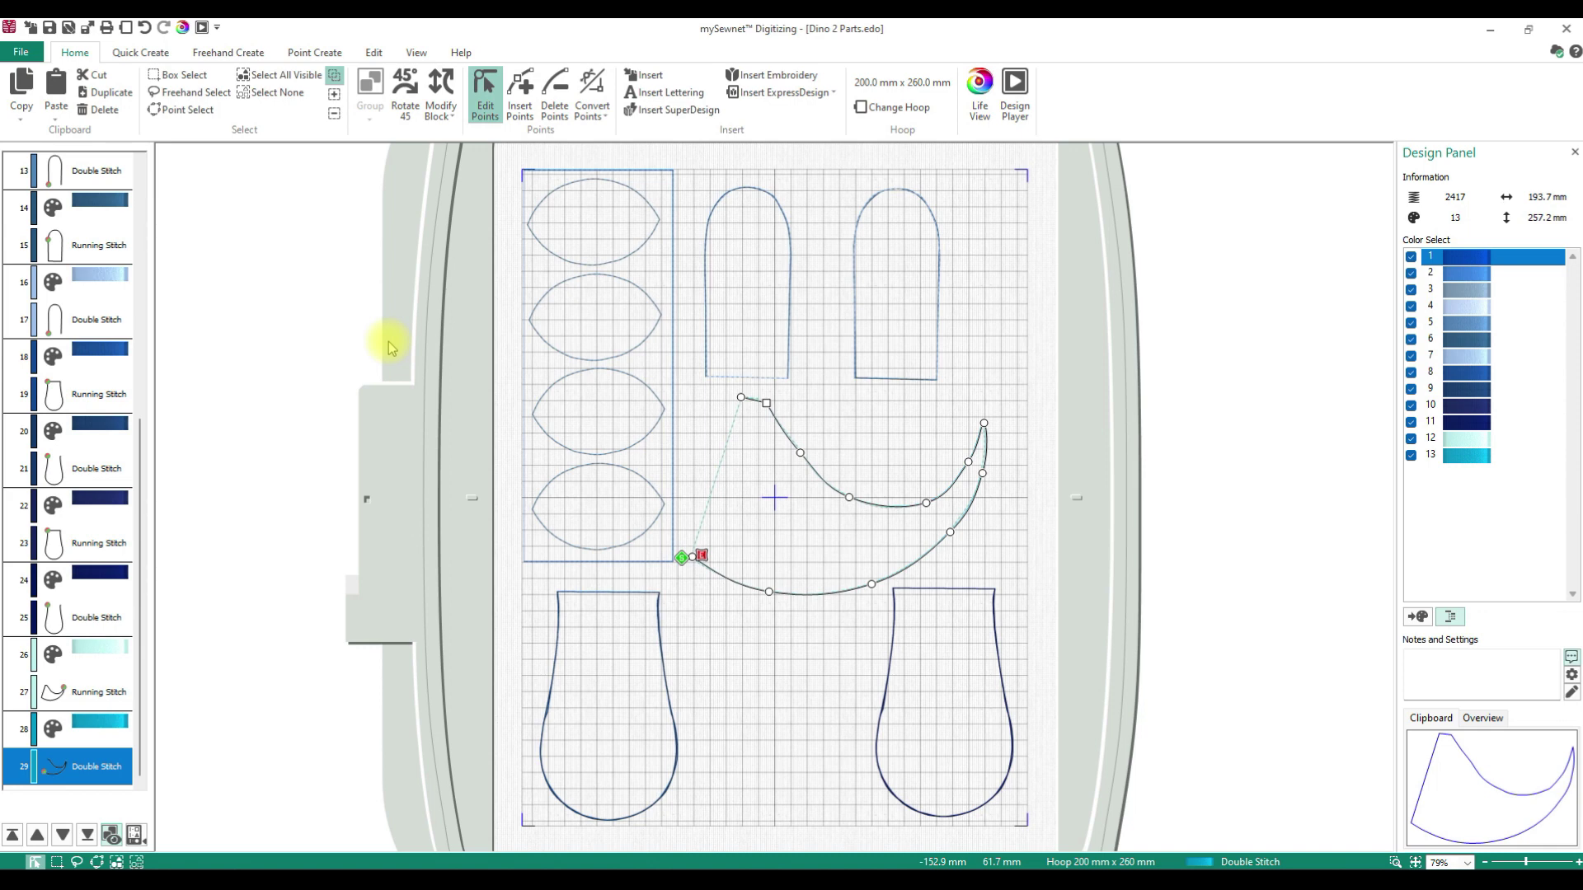
click(22, 51)
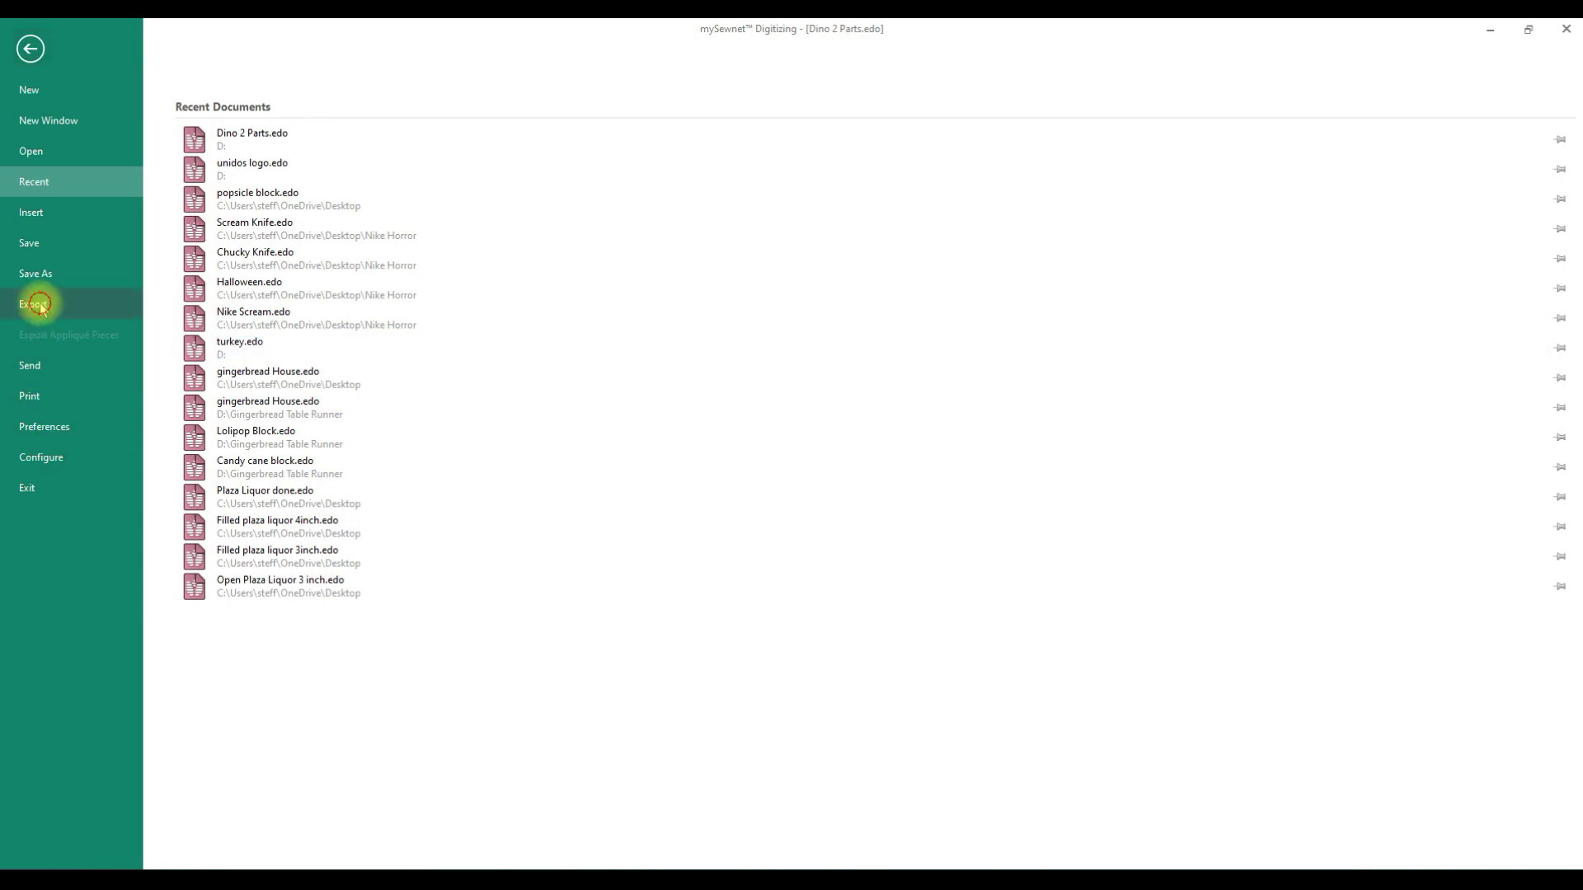
click(35, 304)
click(806, 719)
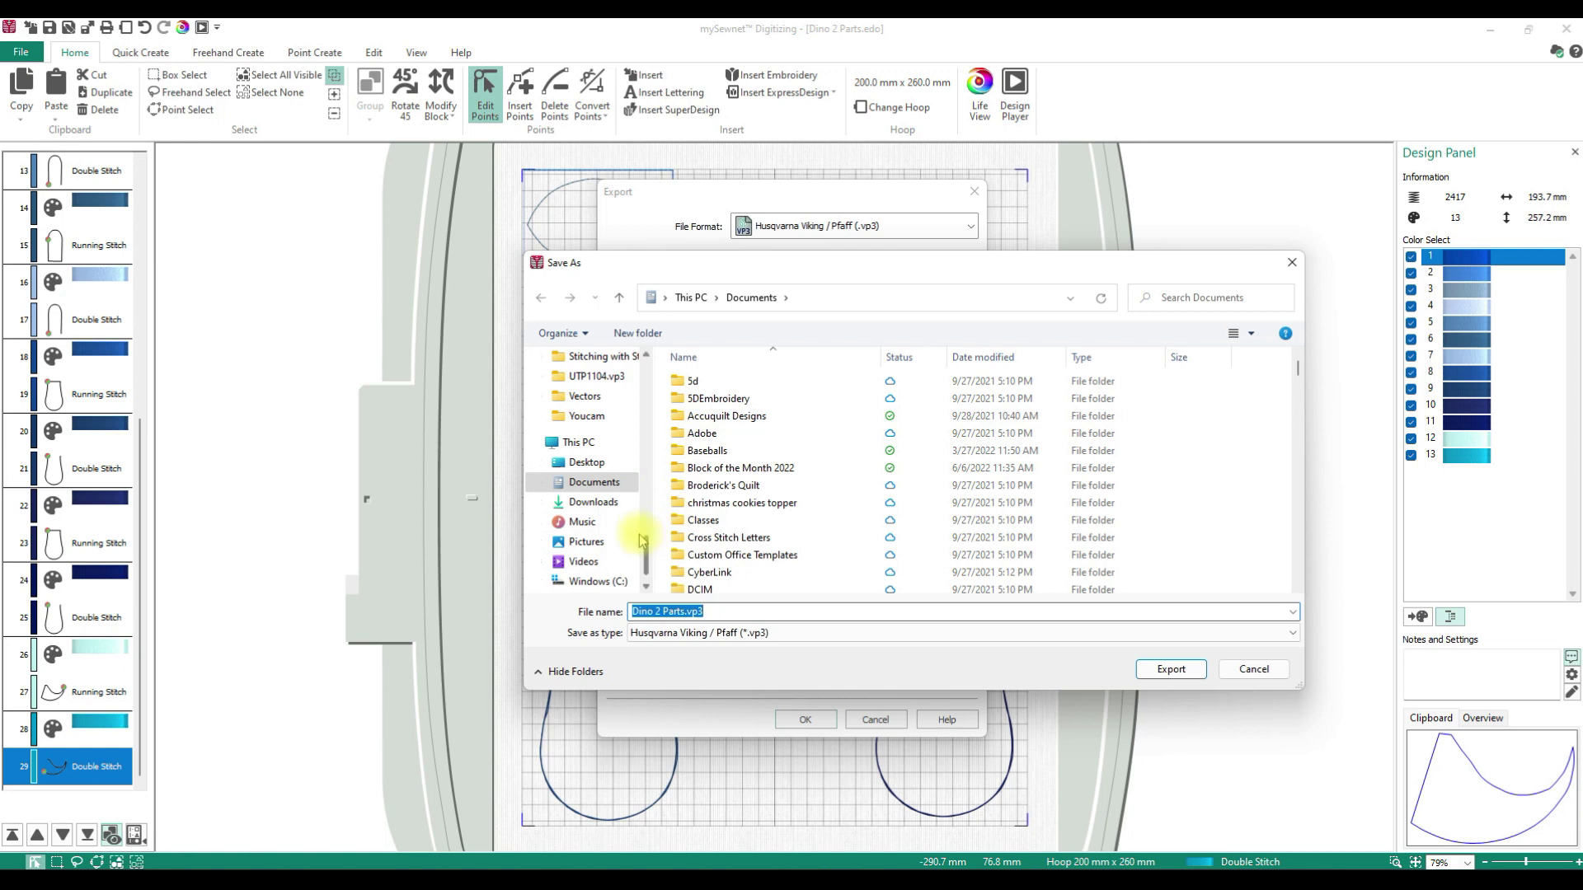
click(581, 462)
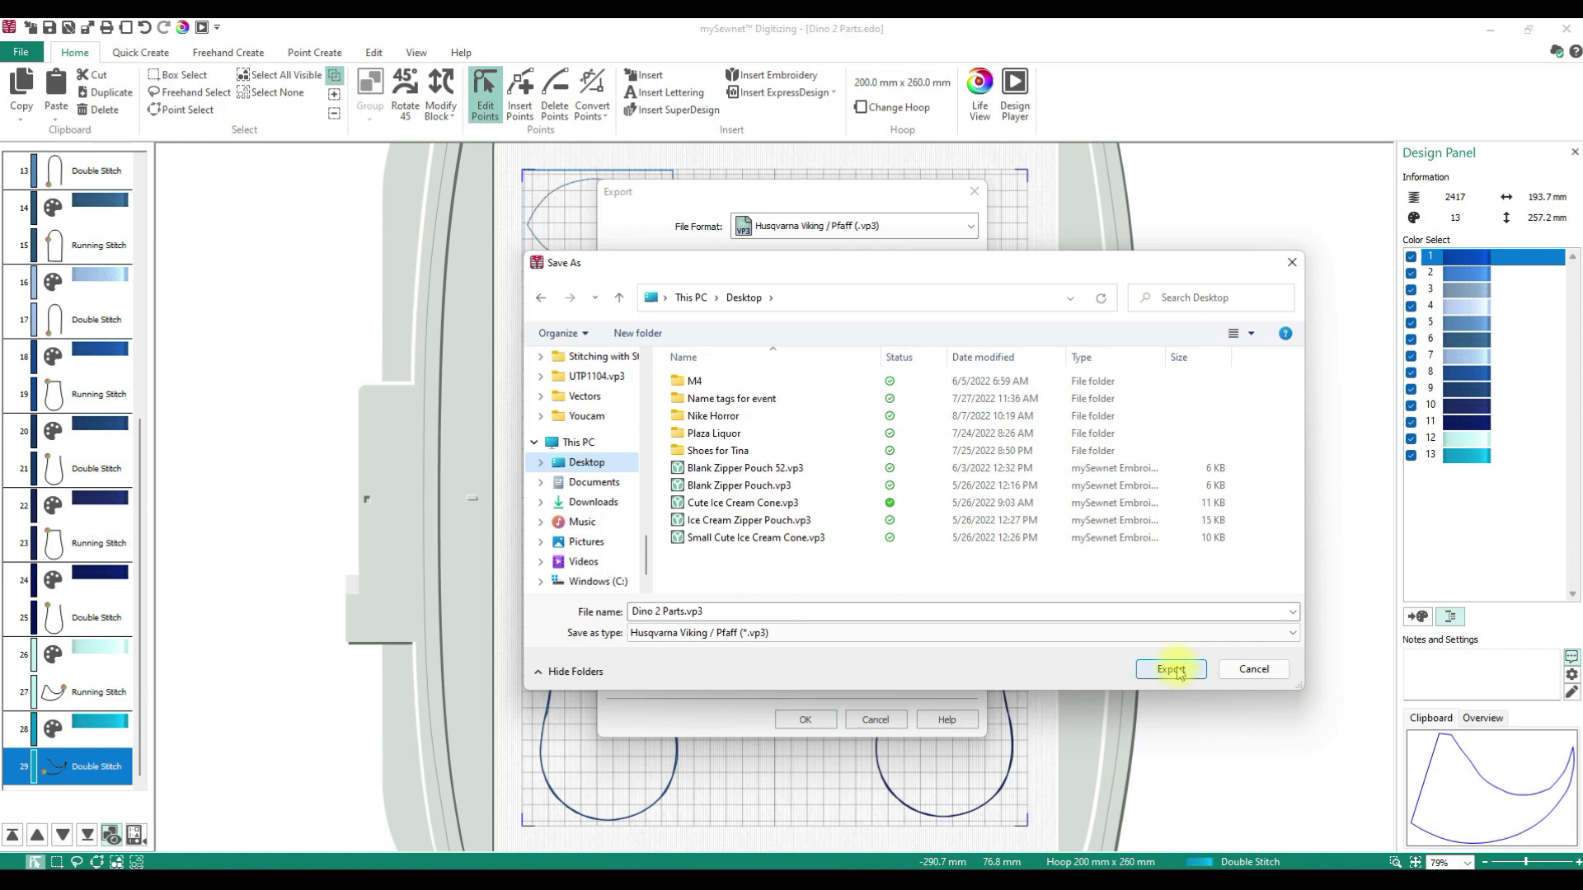
click(1170, 669)
Save the working design to the Desktop as Dino 2 Parts.edo.
click(21, 51)
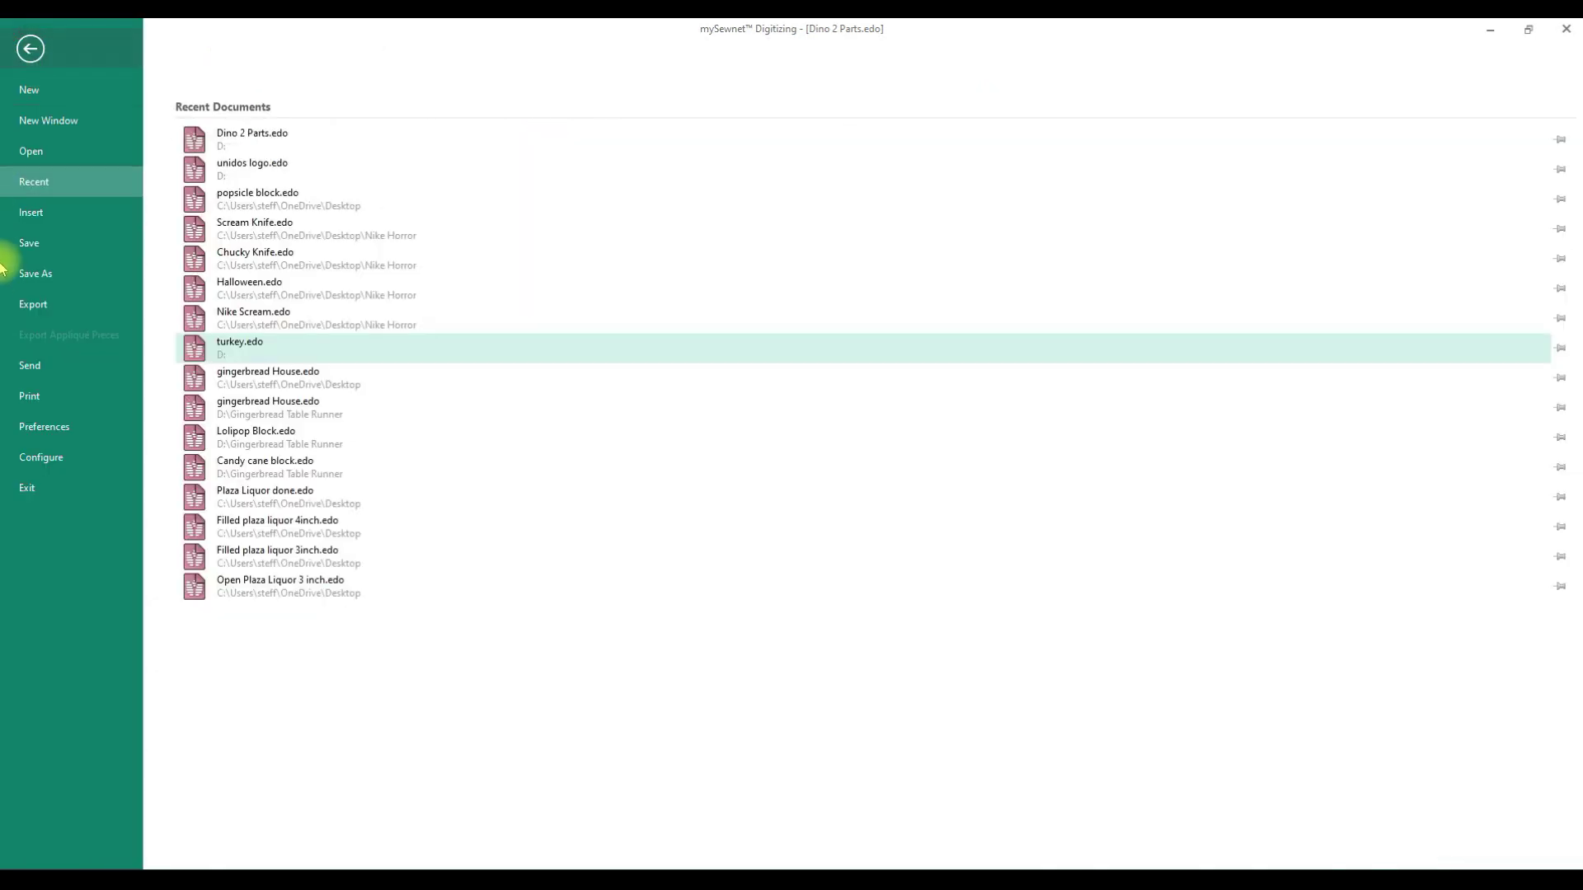
click(28, 273)
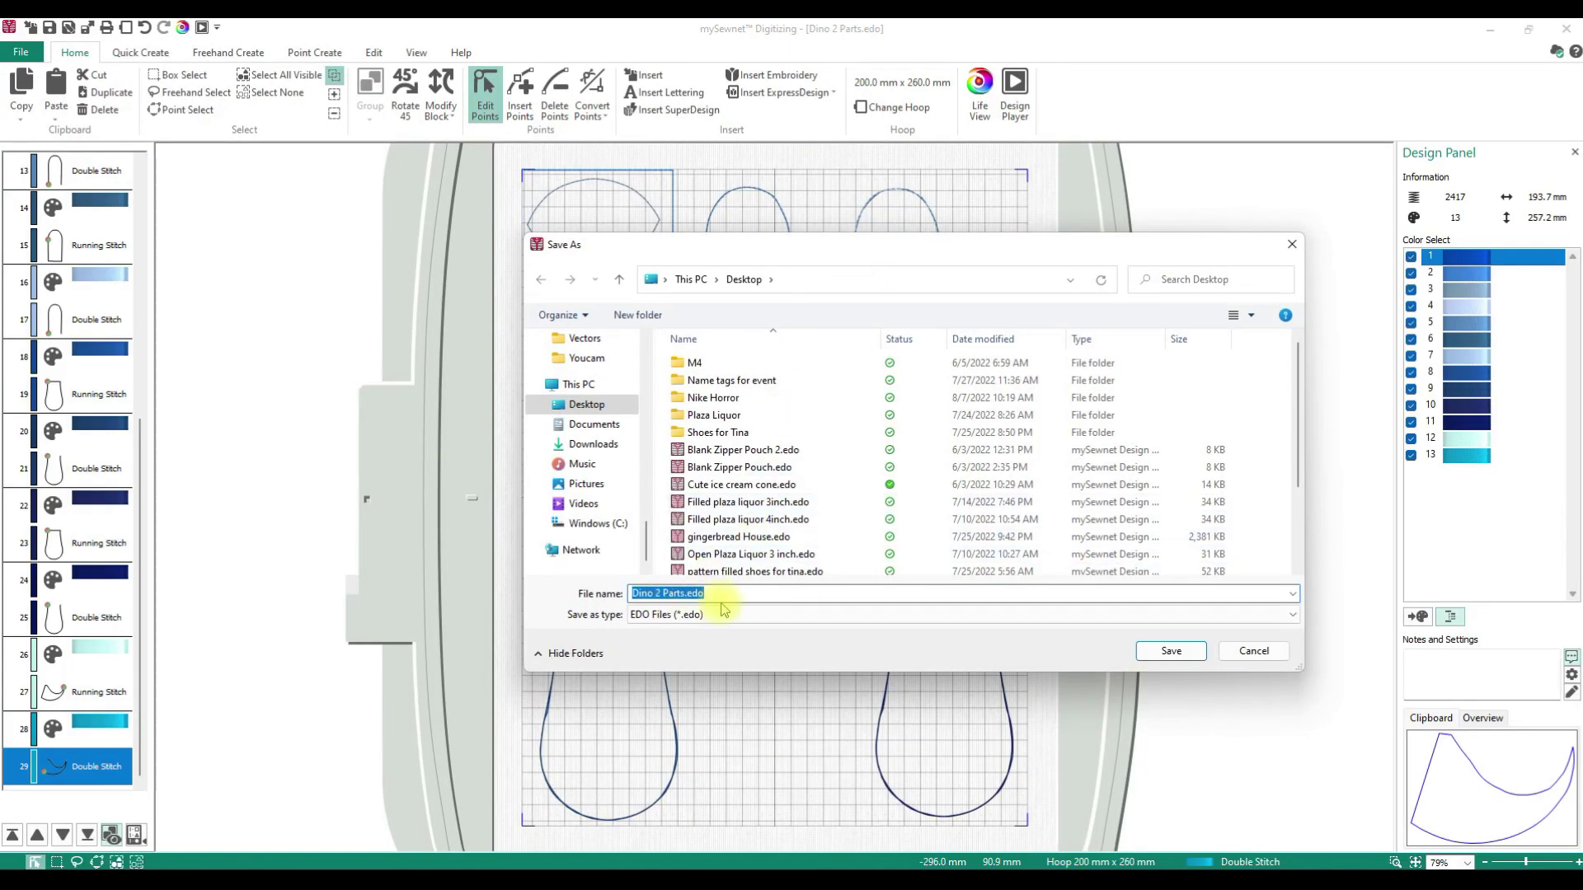
click(1171, 651)
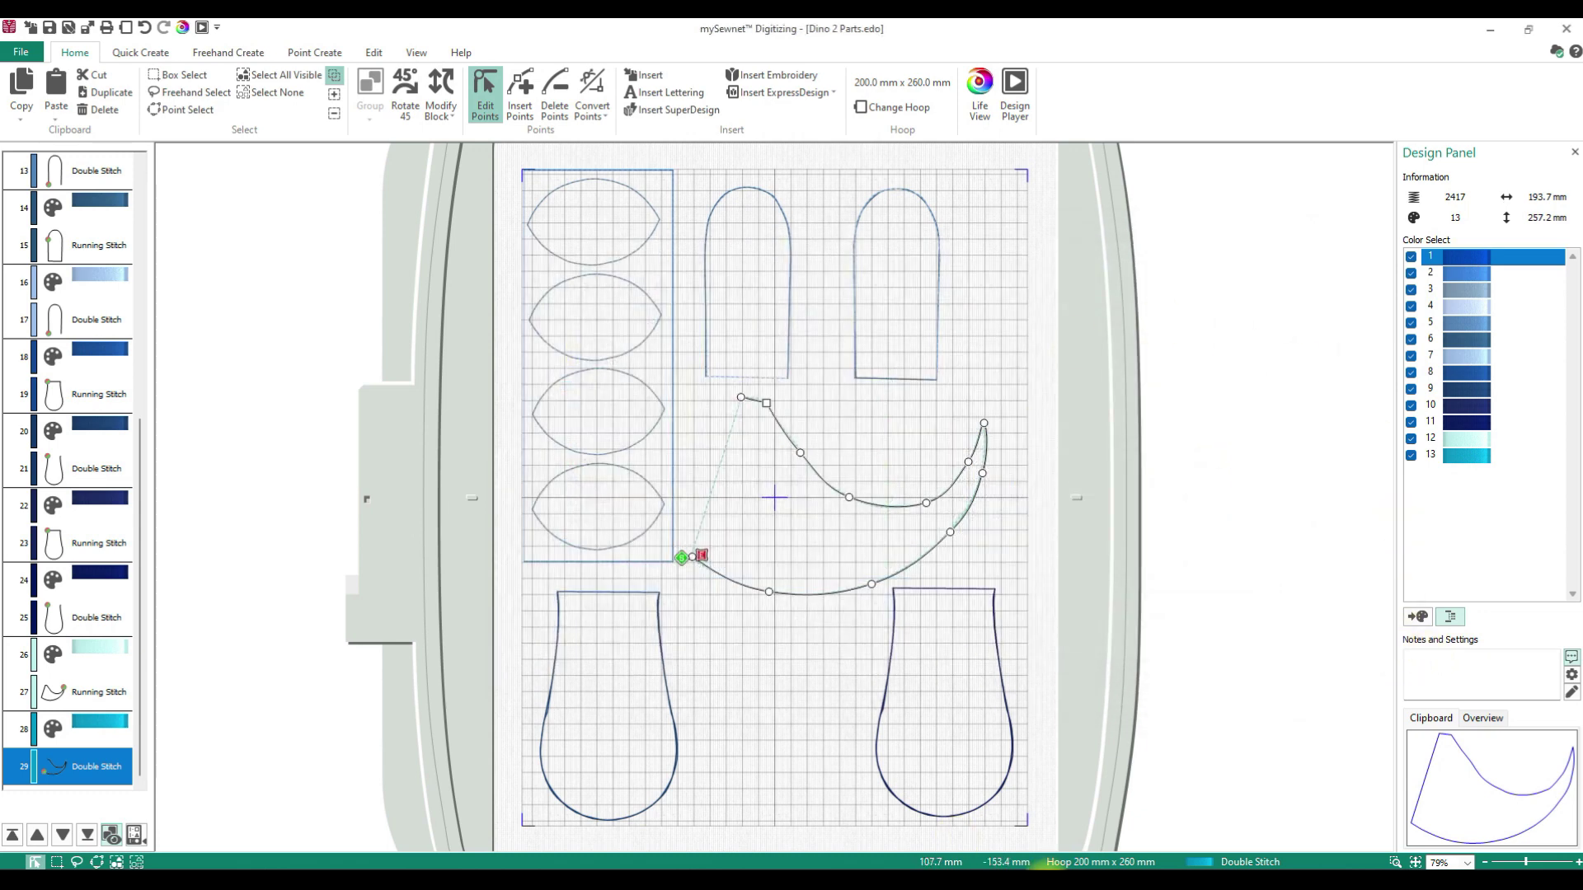
mouse_move(1042, 865)
click(1092, 882)
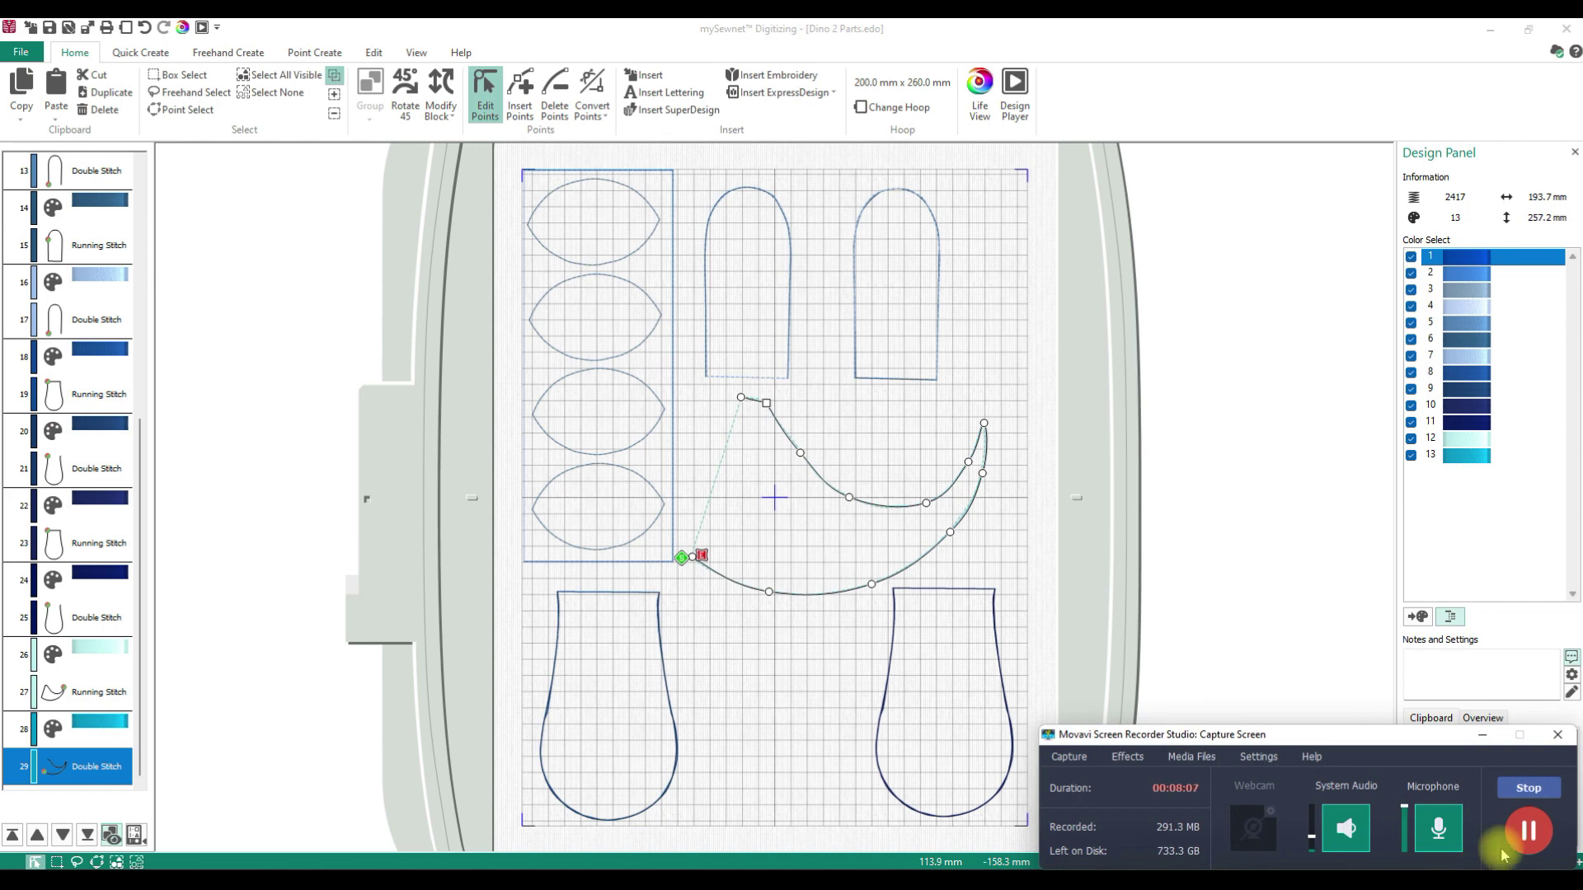
click(1482, 734)
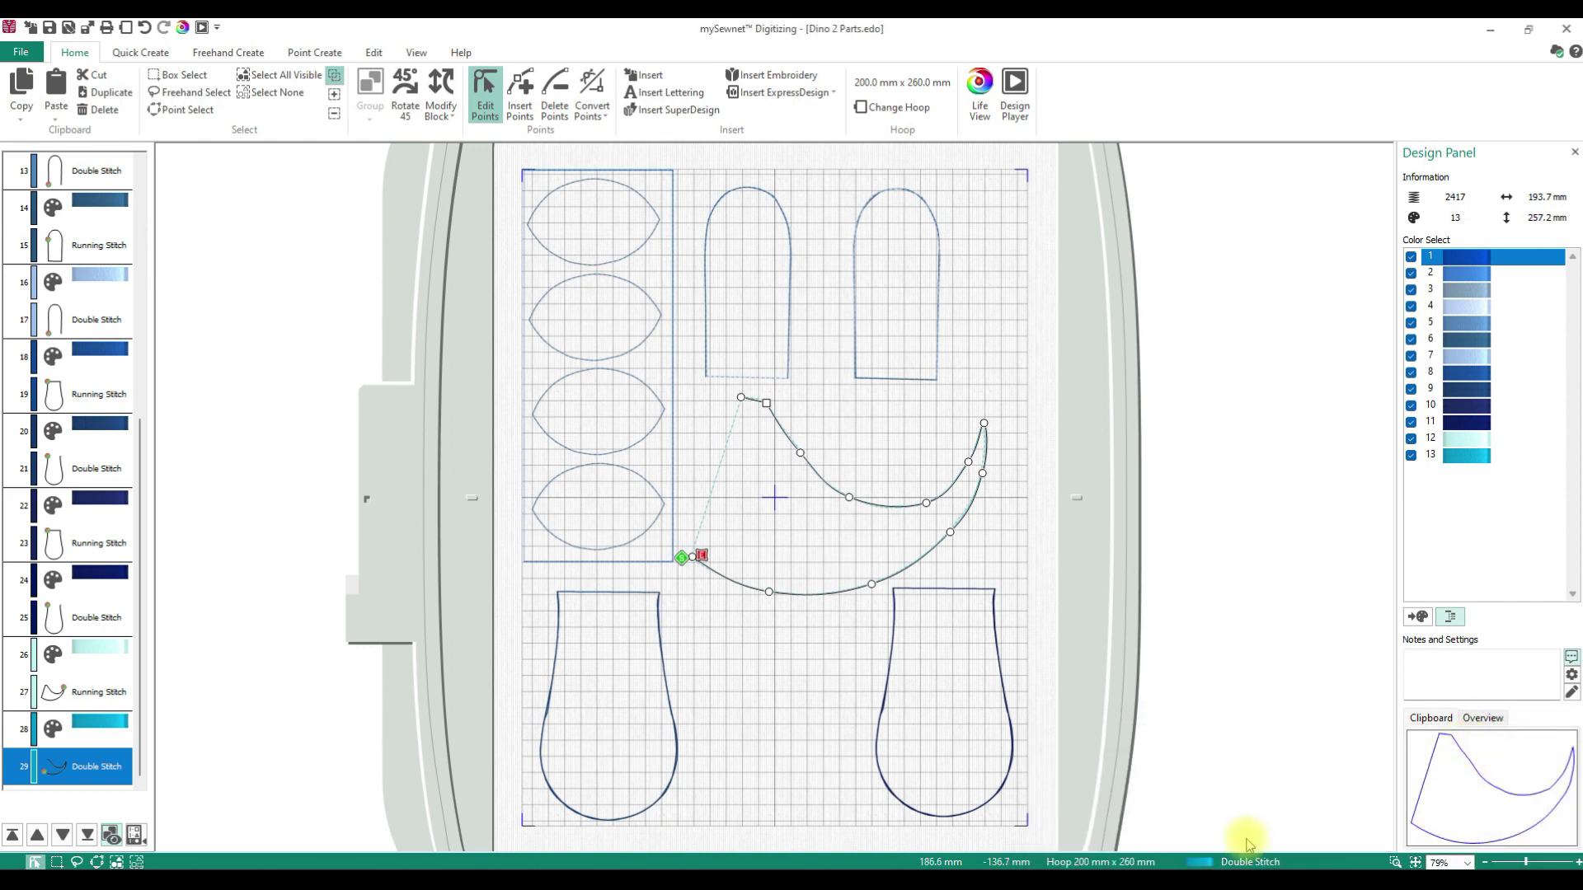